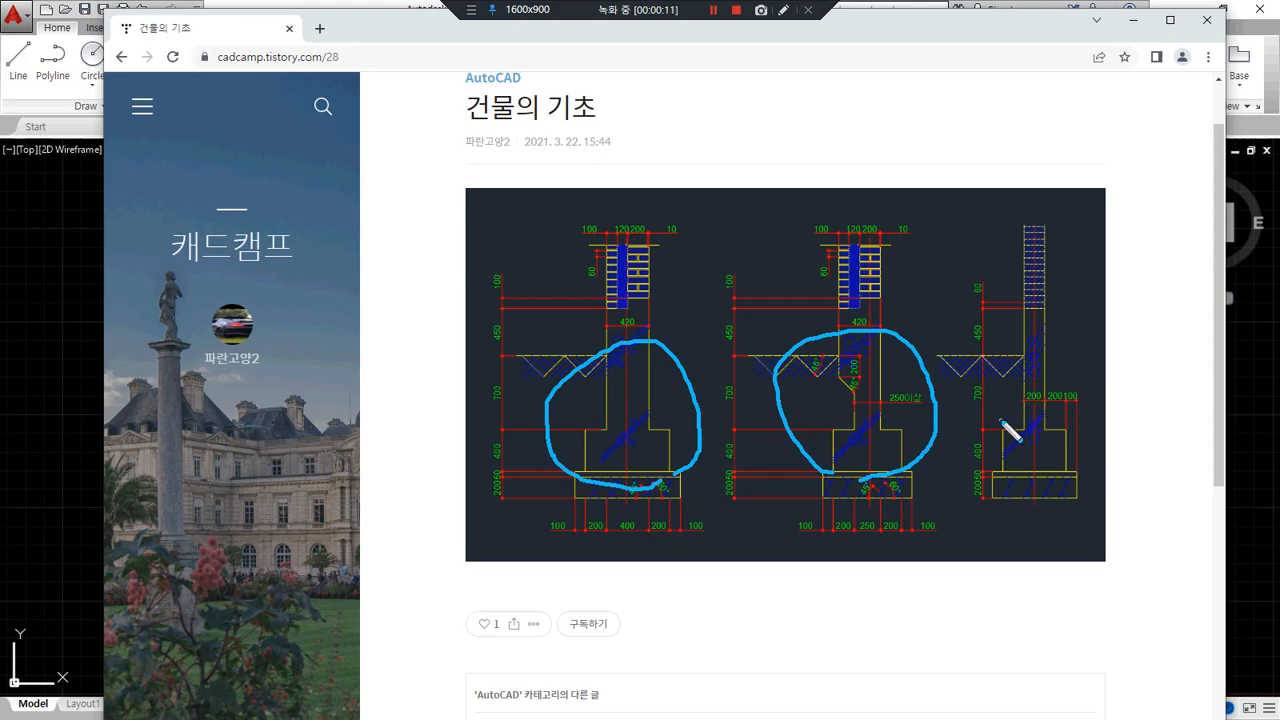
- Compare the wall tops and foundations of the three section drawings in the reference image
{"action": "mouse_move", "coordinate": [634, 222]}
{"action": "left_mouse_down"}
{"action": "mouse_move", "coordinate": [793, 143]}
{"action": "mouse_move", "coordinate": [1015, 224]}
{"action": "mouse_move", "coordinate": [996, 218]}
{"action": "left_mouse_up"}
{"action": "left_click_drag", "start_coordinate": [641, 190], "coordinate": [661, 206]}
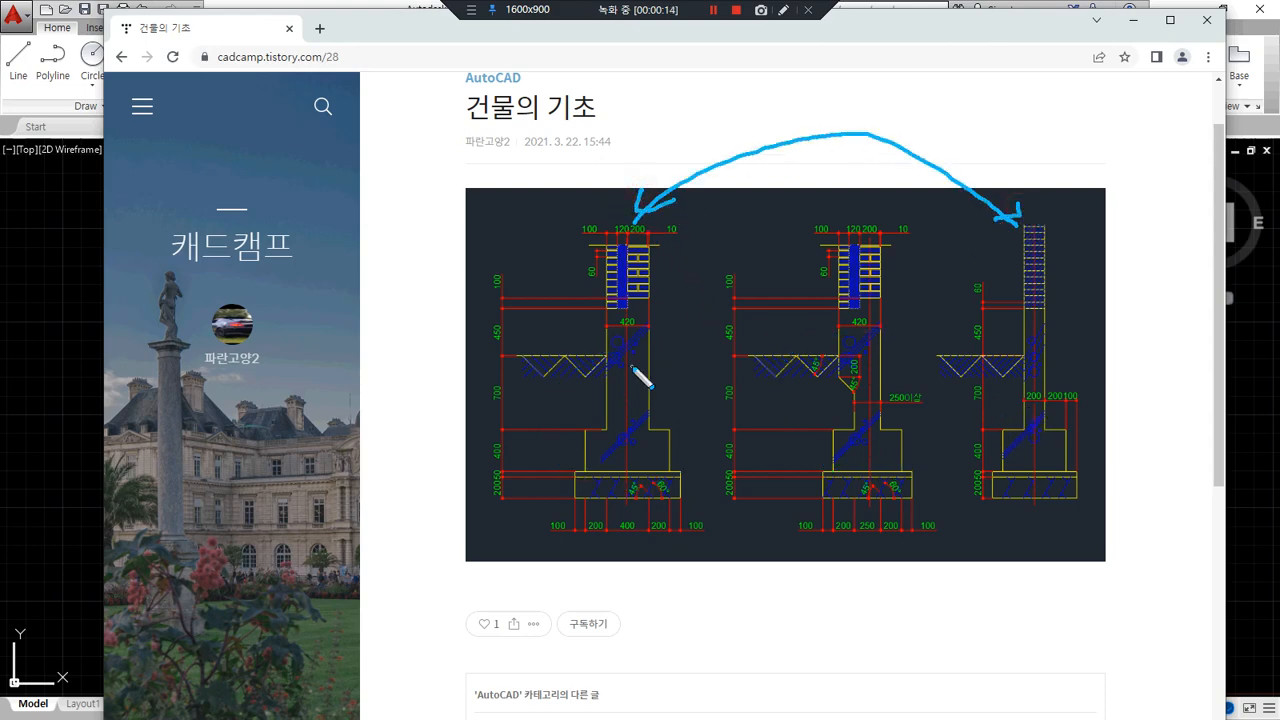
{"action": "mouse_move", "coordinate": [1040, 525]}
{"action": "left_mouse_down"}
{"action": "mouse_move", "coordinate": [953, 334]}
{"action": "mouse_move", "coordinate": [1112, 378]}
{"action": "mouse_move", "coordinate": [1017, 540]}
{"action": "left_mouse_up"}
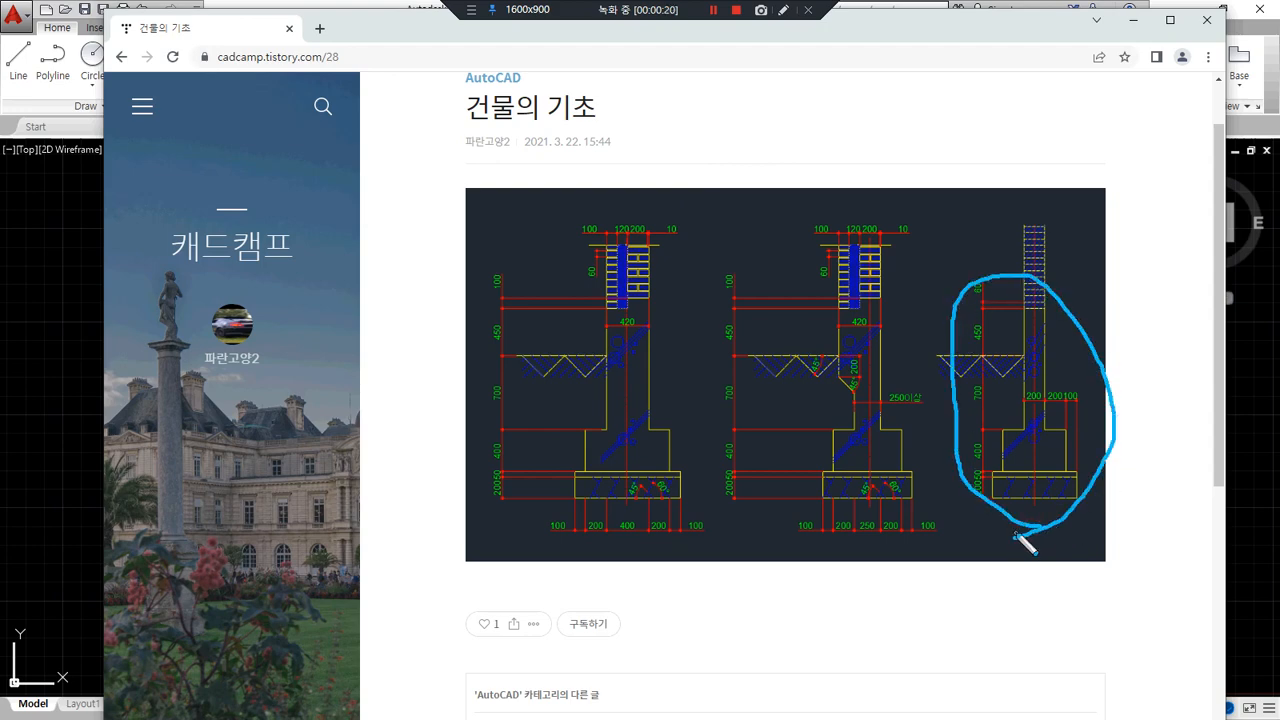
{"action": "left_click_drag", "start_coordinate": [1021, 231], "coordinate": [1021, 366]}
{"action": "left_click_drag", "start_coordinate": [1001, 229], "coordinate": [1018, 366]}
{"action": "key", "text": "Delete"}
{"action": "mouse_move", "coordinate": [1072, 136]}
{"action": "left_mouse_down"}
{"action": "mouse_move", "coordinate": [1033, 206]}
{"action": "mouse_move", "coordinate": [1044, 206]}
{"action": "mouse_move", "coordinate": [1013, 178]}
{"action": "left_mouse_up"}
{"action": "mouse_move", "coordinate": [628, 205]}
{"action": "left_mouse_down"}
{"action": "mouse_move", "coordinate": [772, 163]}
{"action": "mouse_move", "coordinate": [805, 190]}
{"action": "mouse_move", "coordinate": [787, 197]}
{"action": "left_mouse_up"}
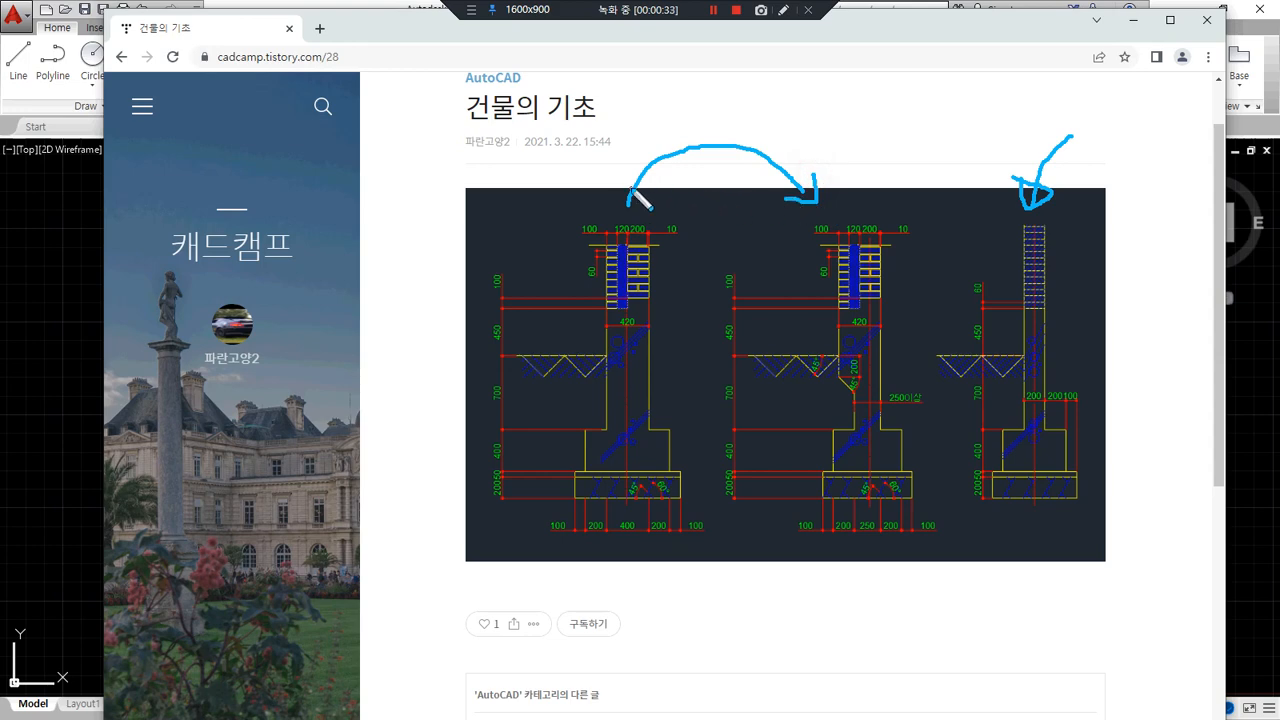
{"action": "mouse_move", "coordinate": [628, 165]}
{"action": "left_mouse_down"}
{"action": "mouse_move", "coordinate": [628, 208]}
{"action": "mouse_move", "coordinate": [670, 180]}
{"action": "left_mouse_up"}
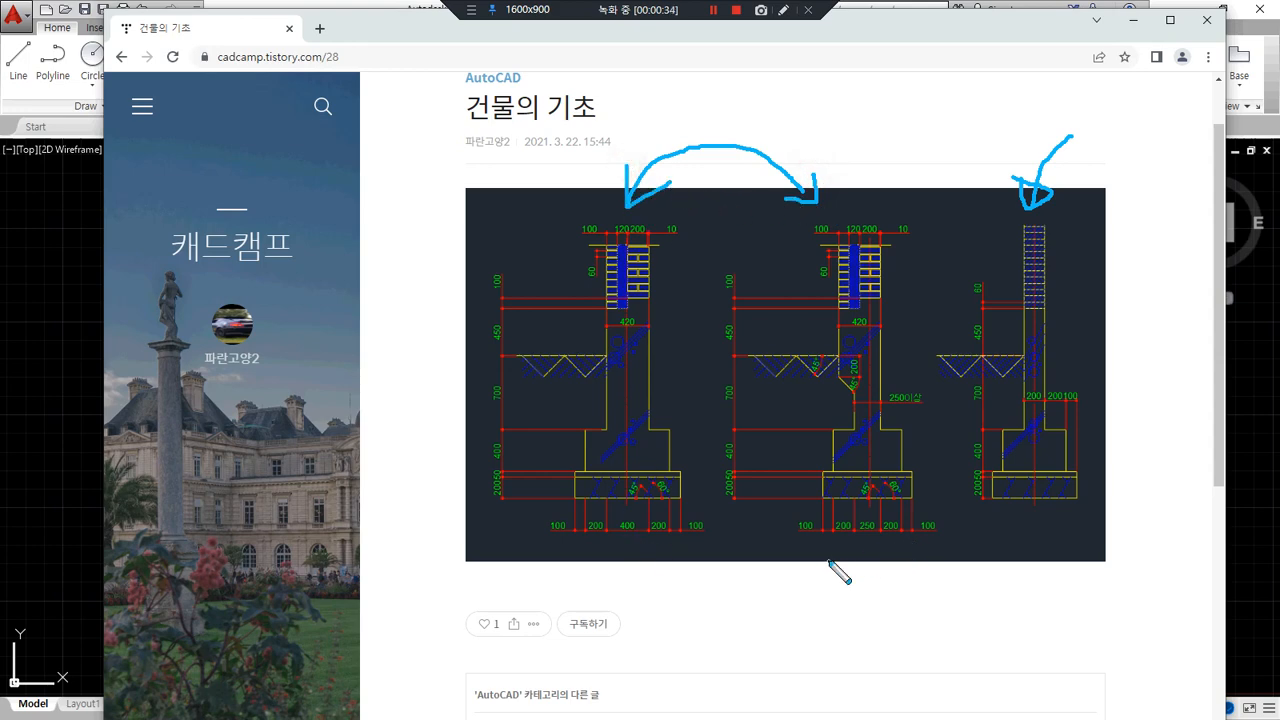
{"action": "mouse_move", "coordinate": [675, 570]}
{"action": "left_mouse_down"}
{"action": "mouse_move", "coordinate": [712, 608]}
{"action": "mouse_move", "coordinate": [828, 572]}
{"action": "mouse_move", "coordinate": [822, 558]}
{"action": "left_mouse_up"}
{"action": "left_click_drag", "start_coordinate": [790, 563], "coordinate": [820, 558]}
{"action": "mouse_move", "coordinate": [656, 596]}
{"action": "left_mouse_down"}
{"action": "mouse_move", "coordinate": [666, 563]}
{"action": "mouse_move", "coordinate": [714, 570]}
{"action": "left_mouse_up"}
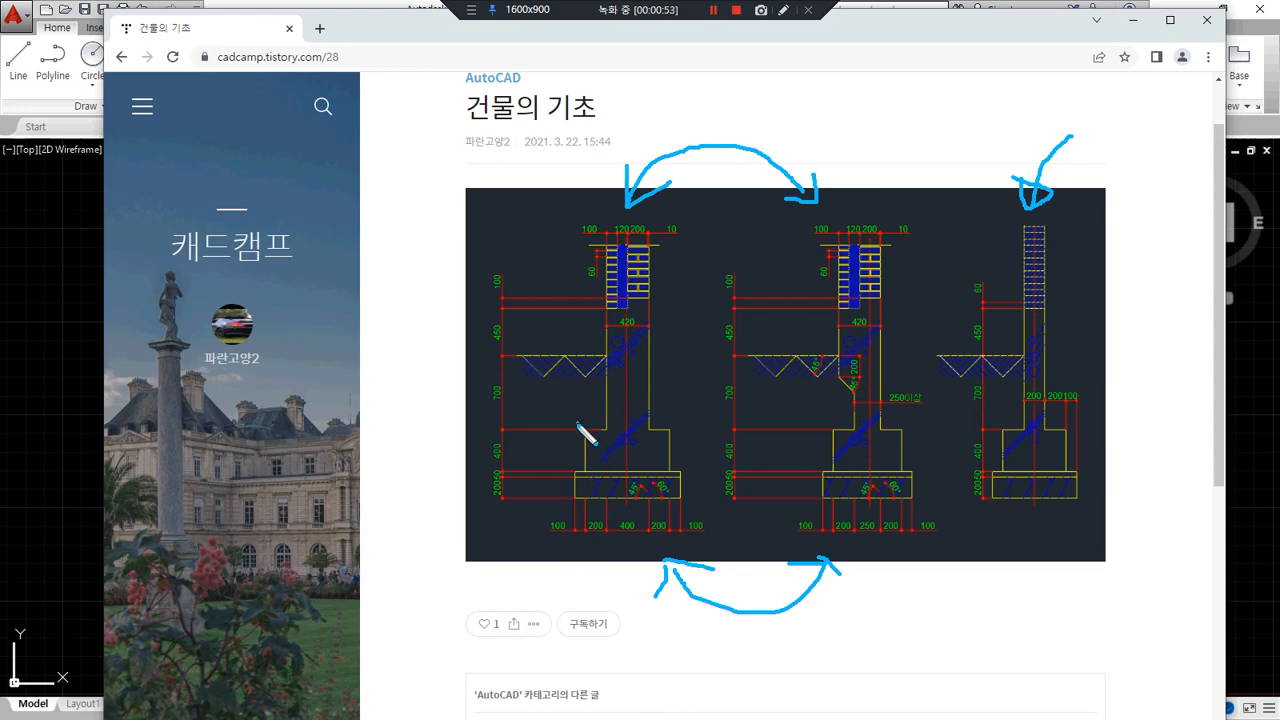
{"action": "key", "text": "Escape"}
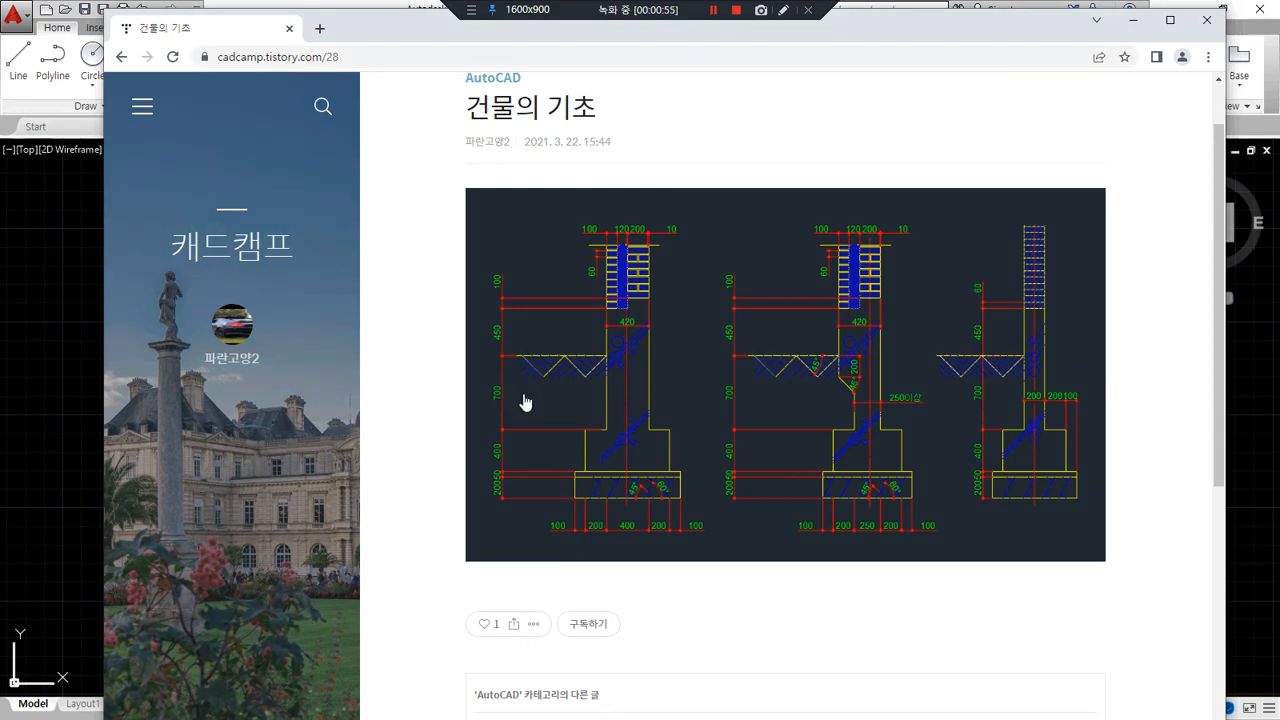
- Open the foundation reference image by itself in a separate browser tab
{"action": "right_click", "coordinate": [679, 352]}
{"action": "left_click", "coordinate": [690, 357]}
{"action": "key", "text": "ctrl+Tab"}
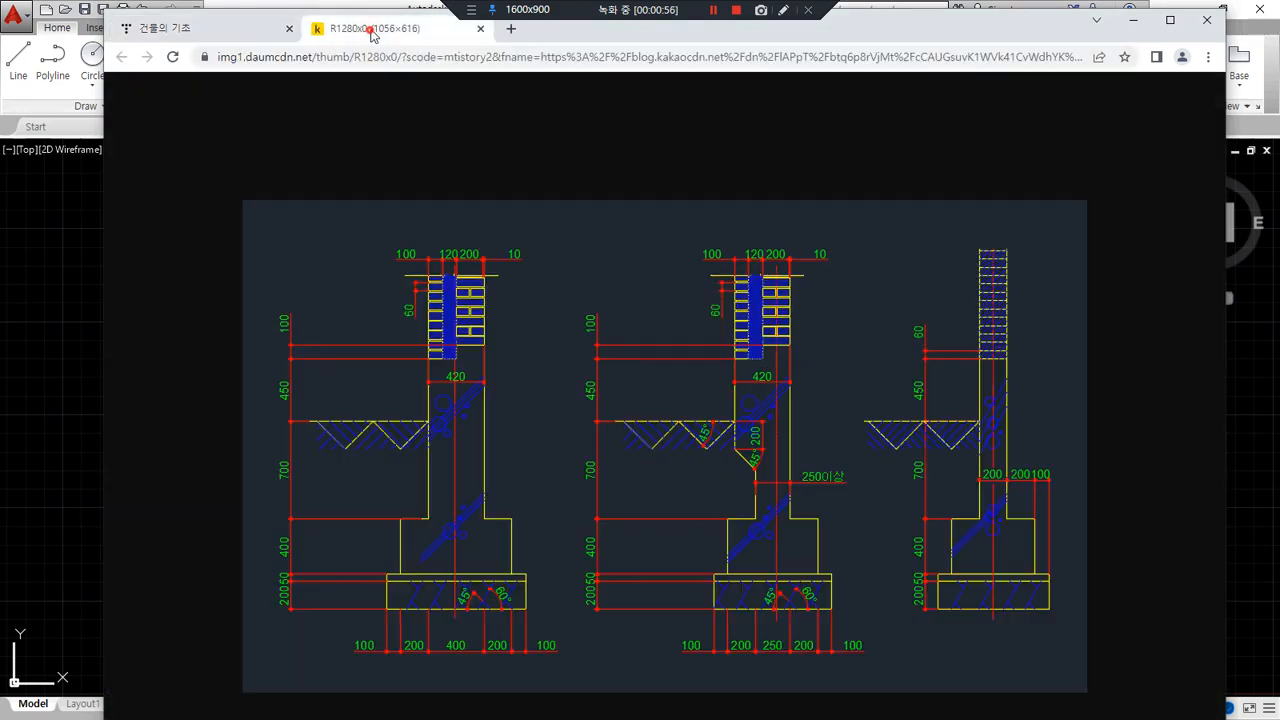
{"action": "key", "text": "ctrl+alt+d"}
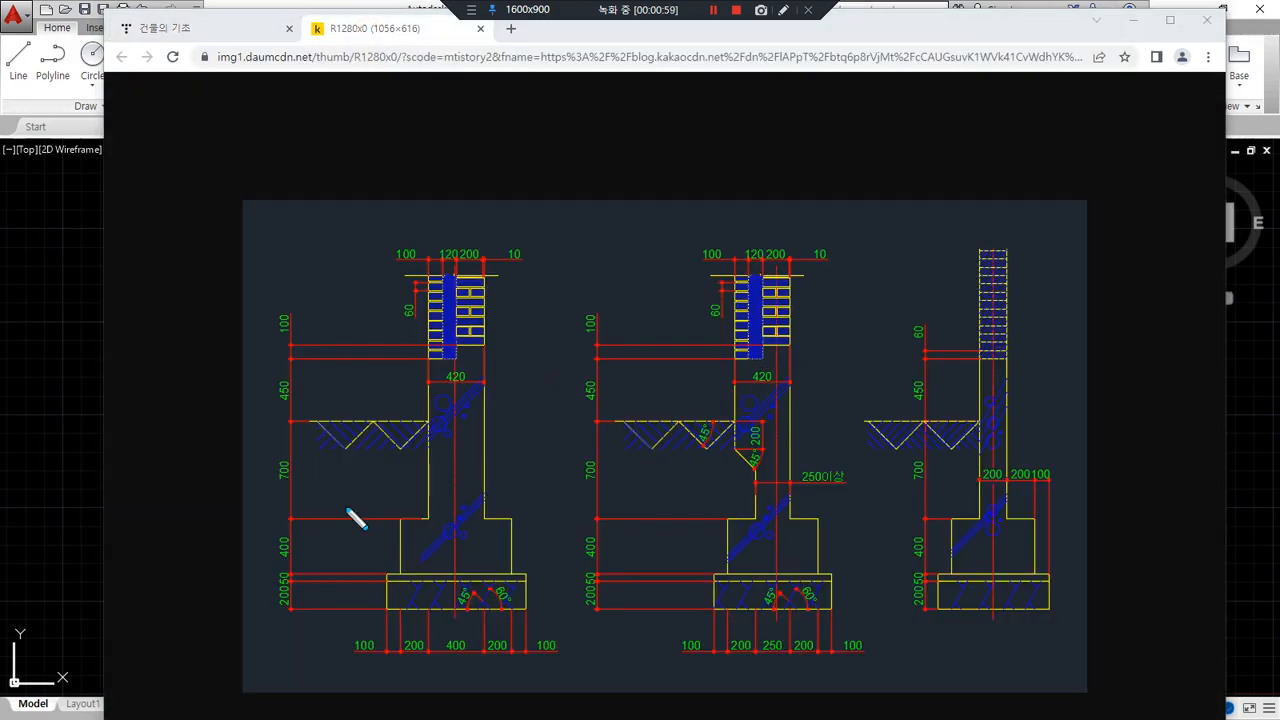
- Examine the ground line and the footing base level across the three foundation sections
{"action": "mouse_move", "coordinate": [320, 422]}
{"action": "left_mouse_down"}
{"action": "mouse_move", "coordinate": [288, 422]}
{"action": "mouse_move", "coordinate": [998, 423]}
{"action": "left_mouse_up"}
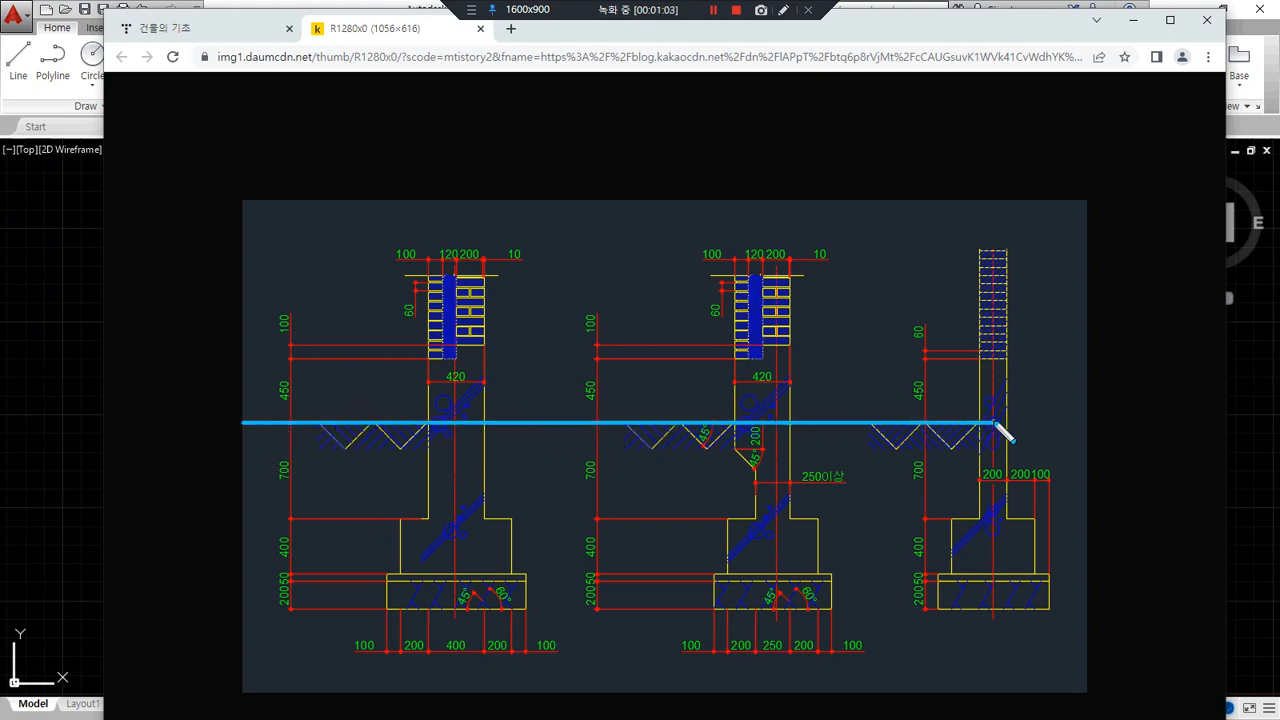
{"action": "mouse_move", "coordinate": [357, 477]}
{"action": "left_mouse_down"}
{"action": "mouse_move", "coordinate": [310, 472]}
{"action": "mouse_move", "coordinate": [352, 422]}
{"action": "mouse_move", "coordinate": [396, 466]}
{"action": "mouse_move", "coordinate": [352, 470]}
{"action": "left_mouse_up"}
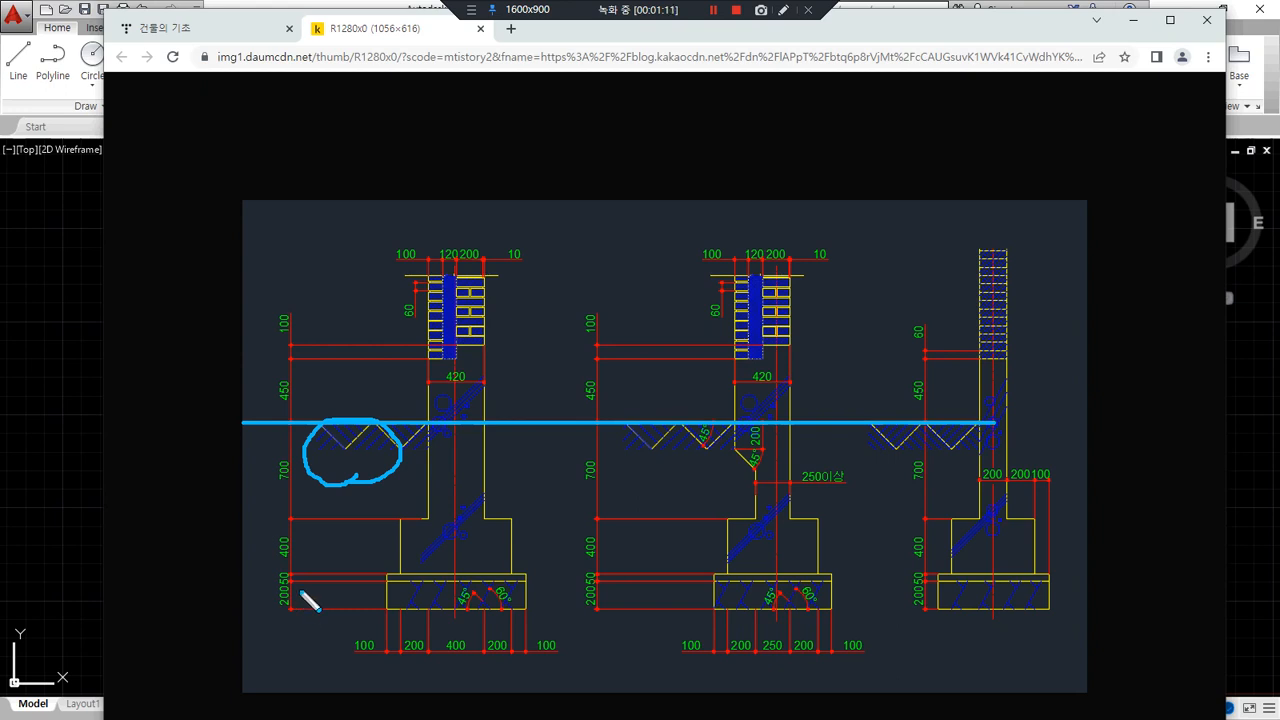
{"action": "key", "text": "Delete"}
{"action": "left_click_drag", "start_coordinate": [430, 422], "coordinate": [256, 422]}
{"action": "left_click_drag", "start_coordinate": [229, 573], "coordinate": [1070, 573]}
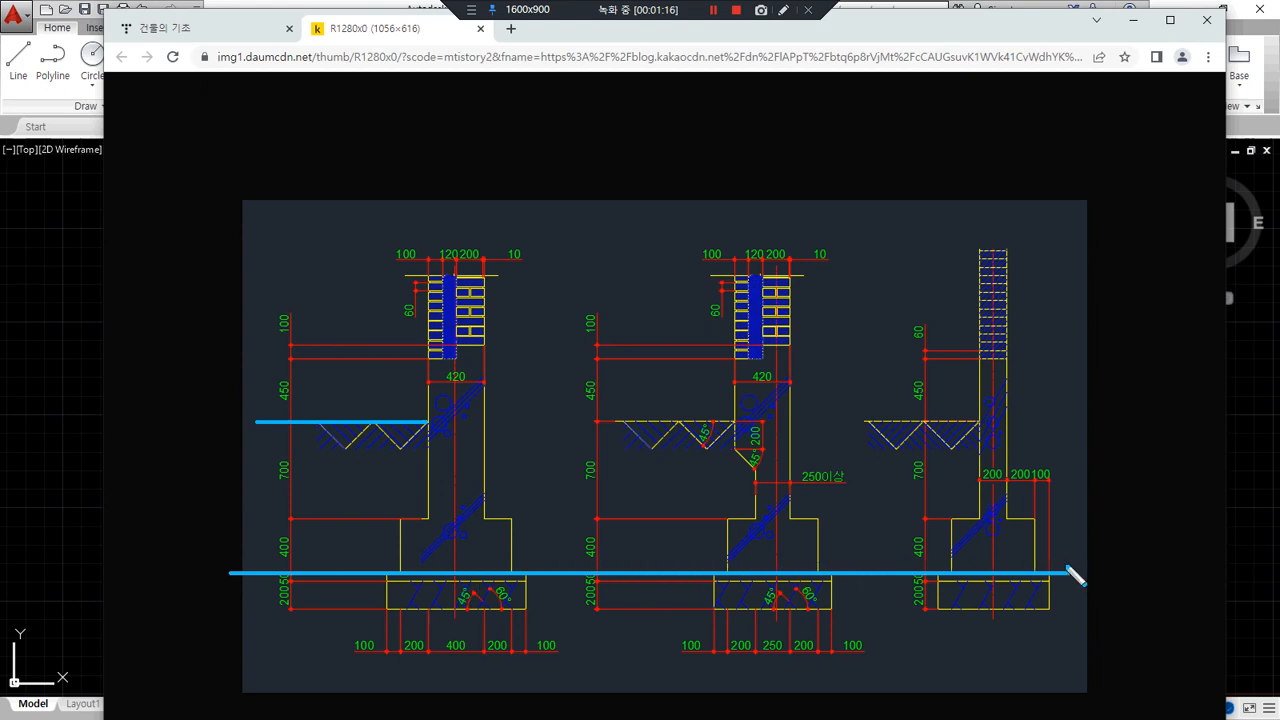
{"action": "left_click_drag", "start_coordinate": [985, 422], "coordinate": [423, 424]}
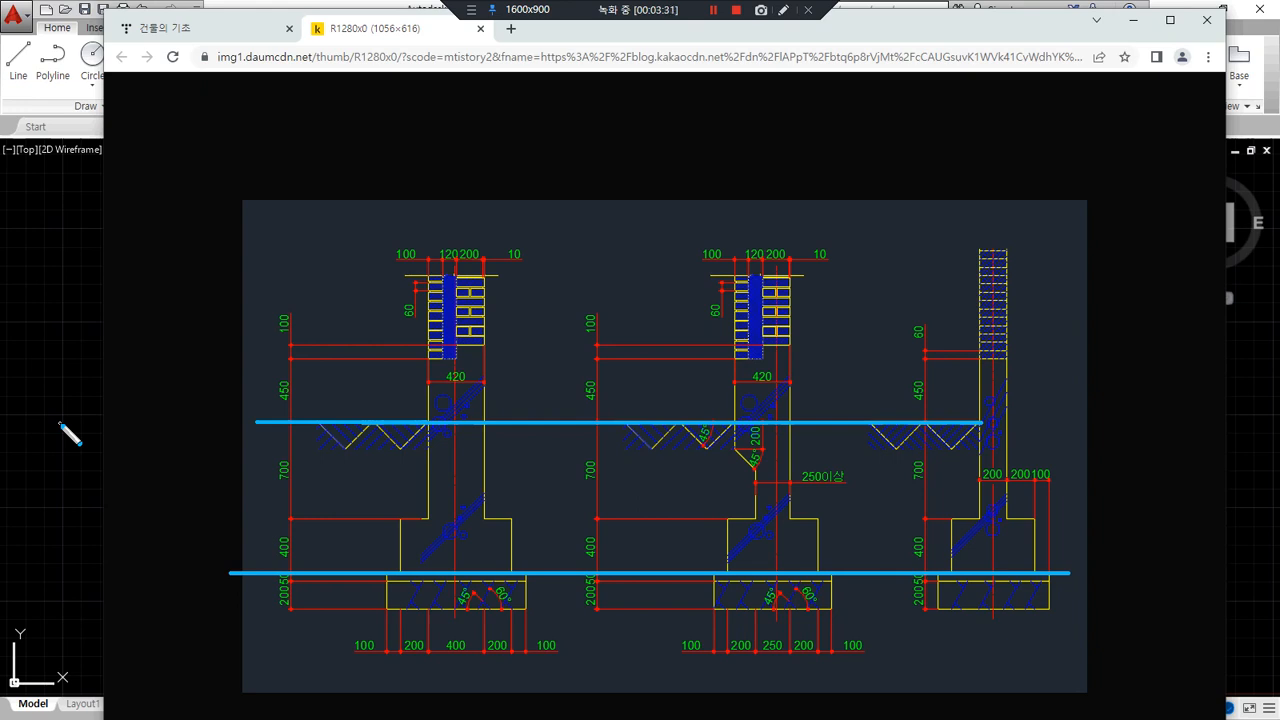
- Examine the base layer below the footing and the wall above it in the first foundation section
{"action": "mouse_move", "coordinate": [446, 654]}
{"action": "left_mouse_down"}
{"action": "mouse_move", "coordinate": [418, 655]}
{"action": "mouse_move", "coordinate": [430, 576]}
{"action": "mouse_move", "coordinate": [548, 612]}
{"action": "mouse_move", "coordinate": [445, 652]}
{"action": "left_mouse_up"}
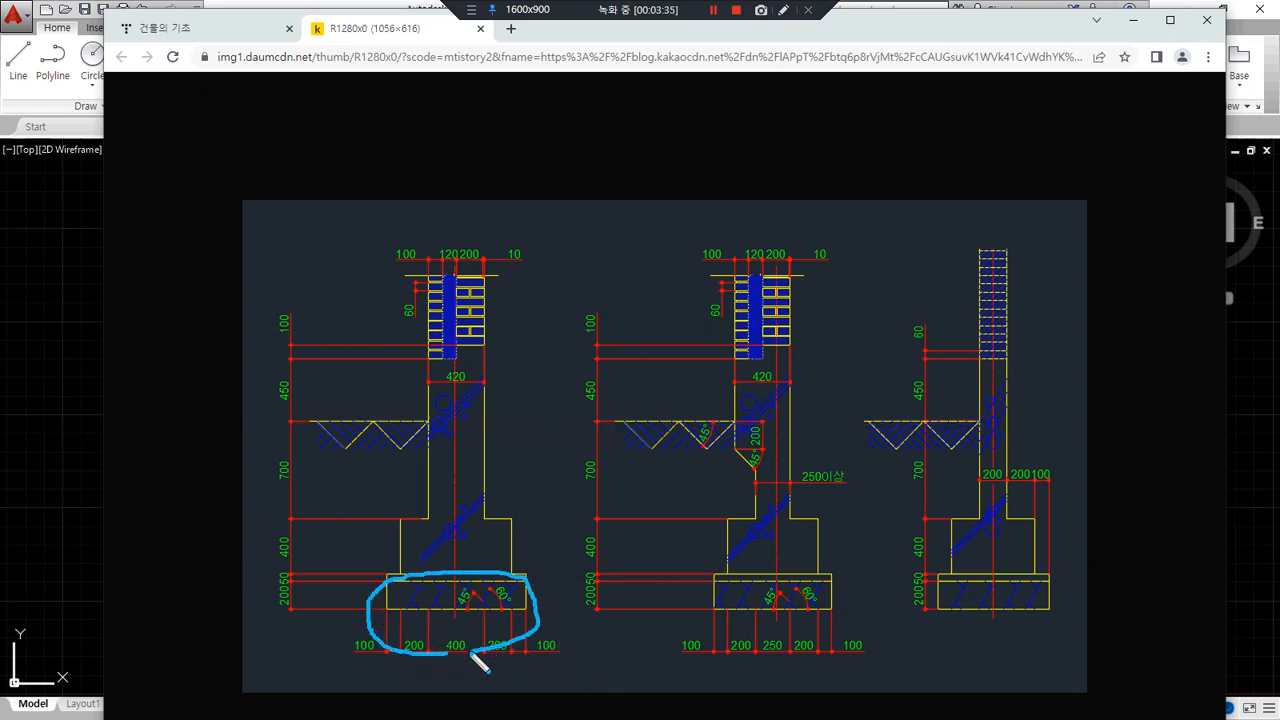
{"action": "left_click_drag", "start_coordinate": [322, 255], "coordinate": [534, 255]}
{"action": "left_click_drag", "start_coordinate": [382, 252], "coordinate": [290, 343]}
{"action": "mouse_move", "coordinate": [337, 256]}
{"action": "left_mouse_down"}
{"action": "mouse_move", "coordinate": [350, 295]}
{"action": "mouse_move", "coordinate": [573, 333]}
{"action": "left_mouse_up"}
{"action": "left_click_drag", "start_coordinate": [337, 299], "coordinate": [356, 328]}
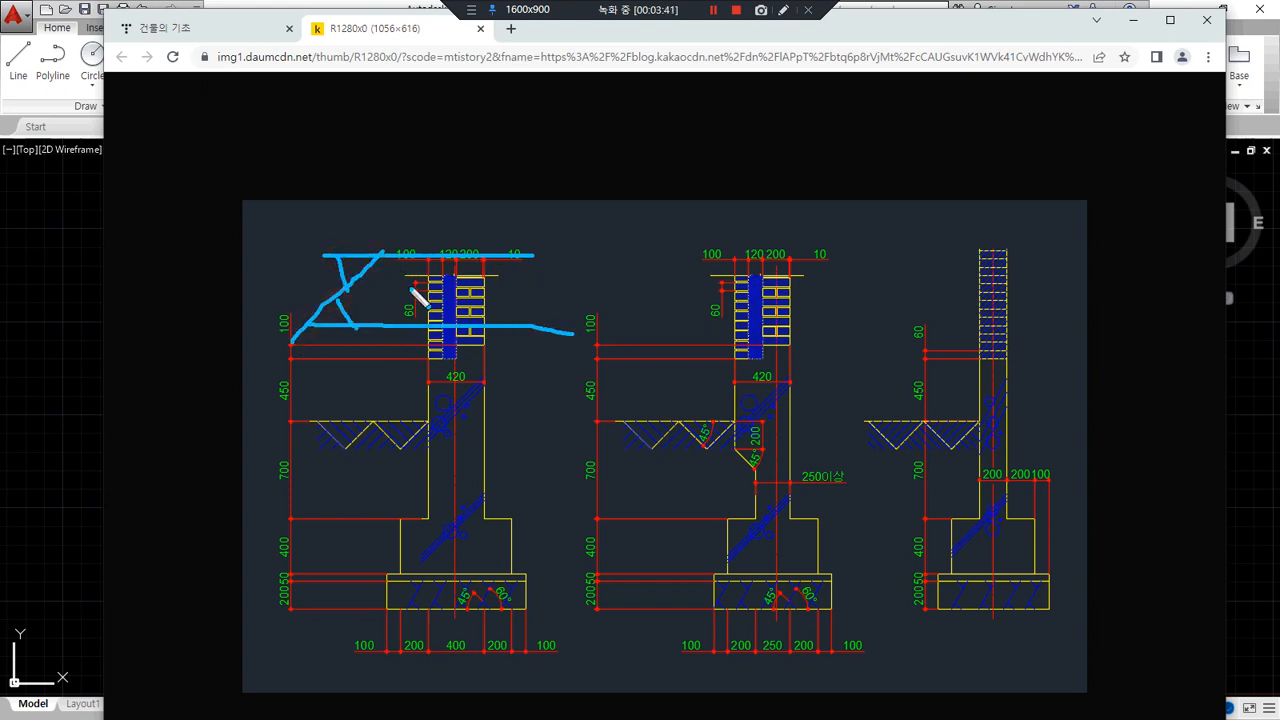
{"action": "mouse_move", "coordinate": [449, 258]}
{"action": "left_mouse_down"}
{"action": "mouse_move", "coordinate": [394, 317]}
{"action": "mouse_move", "coordinate": [430, 281]}
{"action": "left_mouse_up"}
{"action": "left_click_drag", "start_coordinate": [528, 258], "coordinate": [470, 322]}
{"action": "left_click_drag", "start_coordinate": [488, 256], "coordinate": [507, 327]}
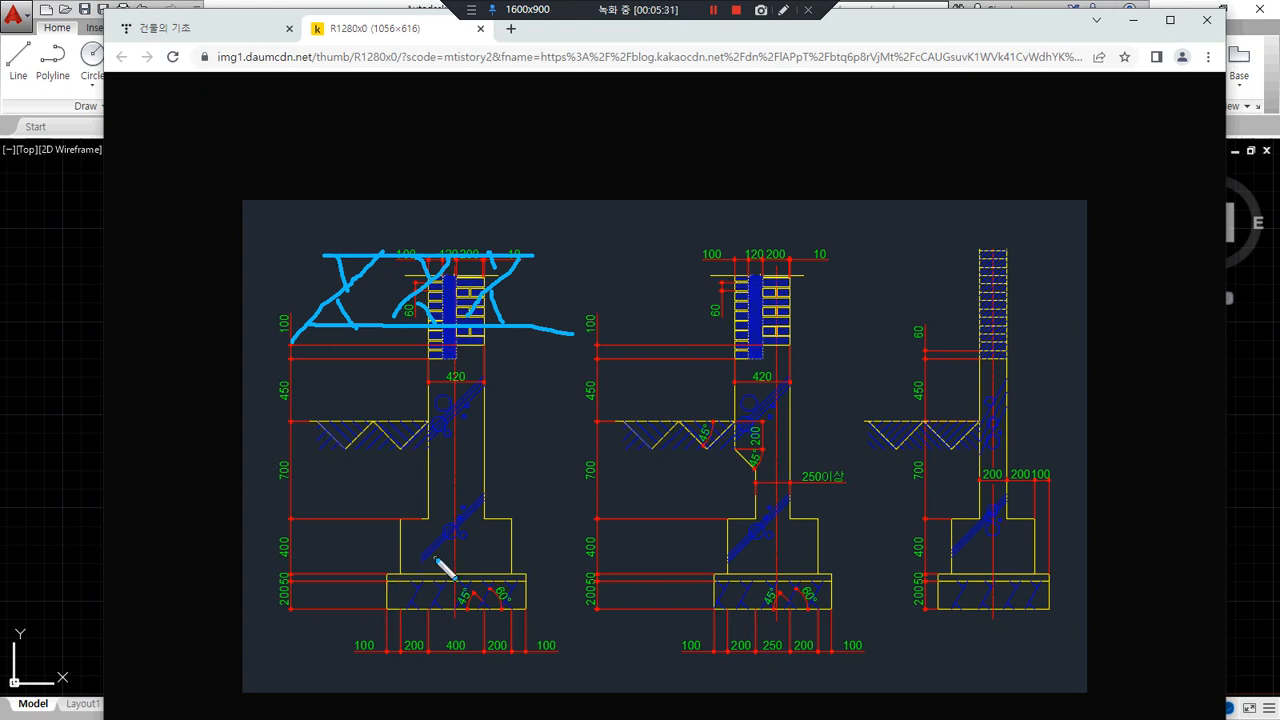
{"action": "mouse_move", "coordinate": [415, 572]}
{"action": "left_mouse_down"}
{"action": "mouse_move", "coordinate": [415, 537]}
{"action": "mouse_move", "coordinate": [501, 536]}
{"action": "mouse_move", "coordinate": [409, 539]}
{"action": "mouse_move", "coordinate": [438, 379]}
{"action": "left_mouse_up"}
{"action": "left_click_drag", "start_coordinate": [468, 535], "coordinate": [470, 373]}
{"action": "left_click_drag", "start_coordinate": [432, 490], "coordinate": [490, 490]}
{"action": "left_click_drag", "start_coordinate": [432, 453], "coordinate": [466, 453]}
{"action": "mouse_move", "coordinate": [446, 406]}
{"action": "left_mouse_down"}
{"action": "mouse_move", "coordinate": [474, 414]}
{"action": "mouse_move", "coordinate": [460, 378]}
{"action": "left_mouse_up"}
{"action": "mouse_move", "coordinate": [495, 635]}
{"action": "left_mouse_down"}
{"action": "mouse_move", "coordinate": [654, 137]}
{"action": "mouse_move", "coordinate": [955, 522]}
{"action": "mouse_move", "coordinate": [592, 620]}
{"action": "left_mouse_up"}
{"action": "key", "text": "Escape"}
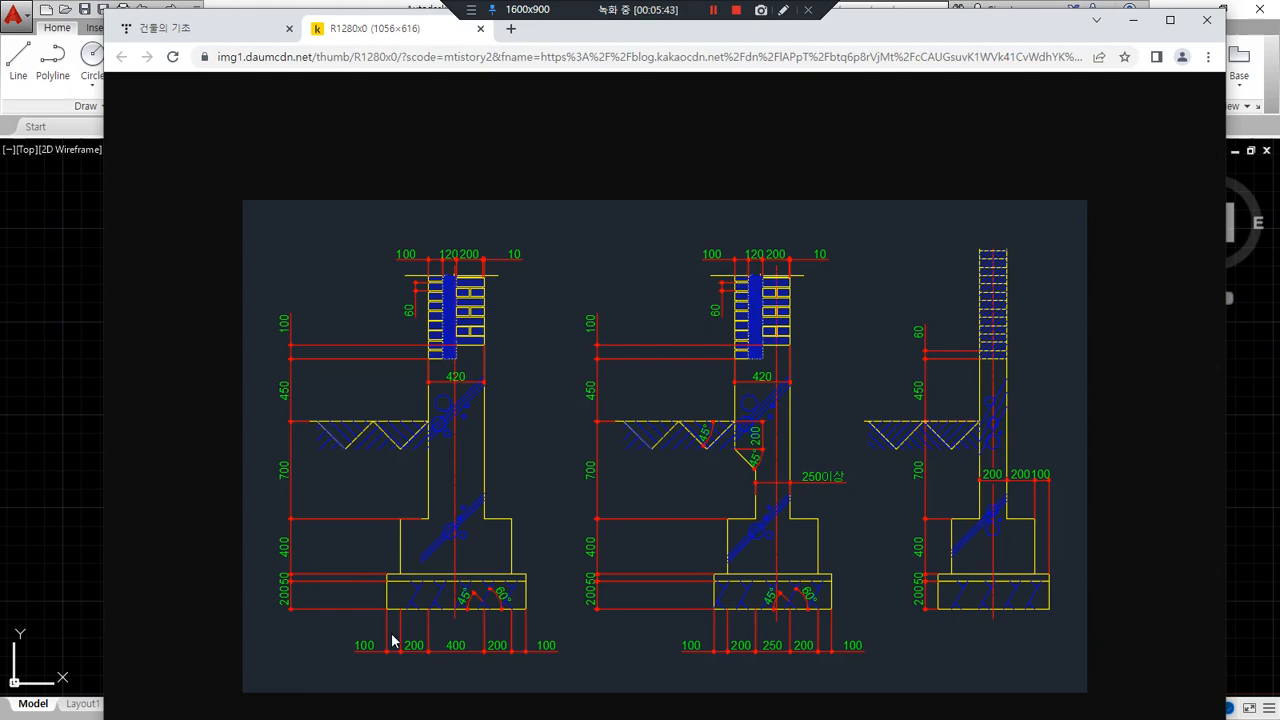
- Switch to the empty AutoCAD drawing and make col the current layer
{"action": "mouse_move", "coordinate": [924, 30]}
{"action": "left_mouse_down"}
{"action": "mouse_move", "coordinate": [314, 129]}
{"action": "mouse_move", "coordinate": [0, 145]}
{"action": "left_mouse_up"}
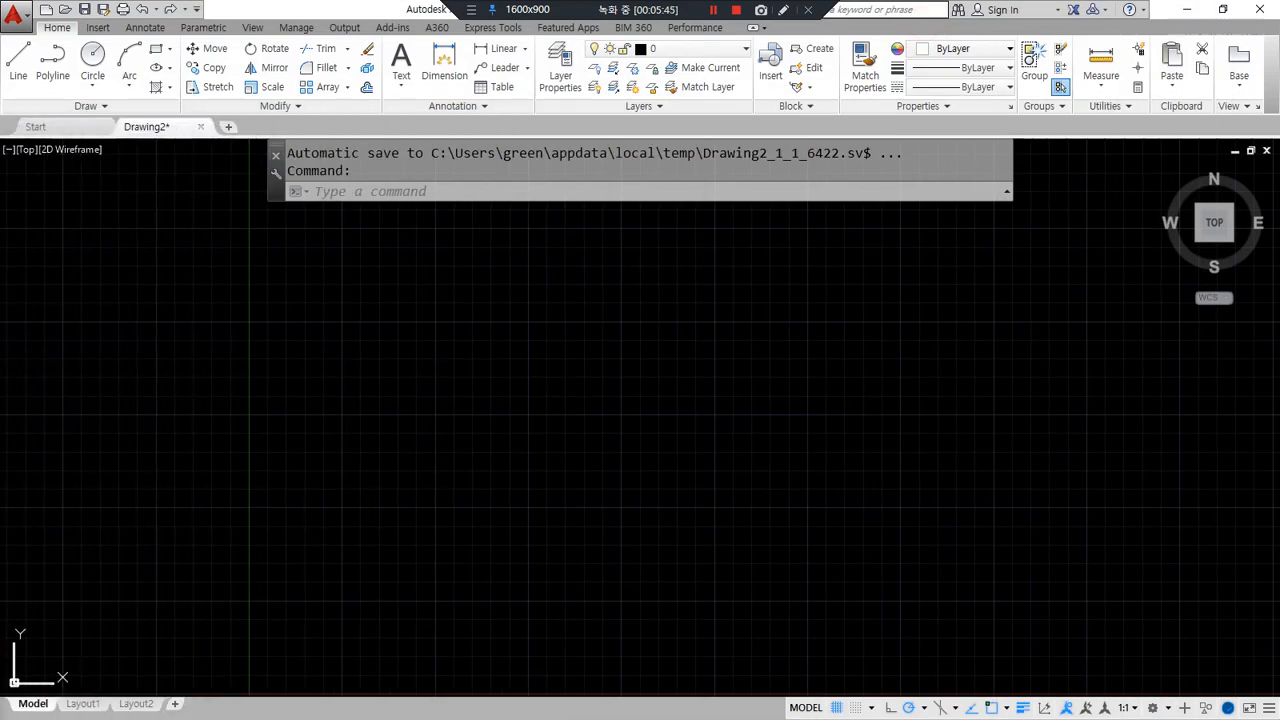
{"action": "scroll", "coordinate": [697, 449], "scroll_direction": "down", "scroll_amount": 2}
{"action": "middle_click_drag", "start_coordinate": [738, 424], "coordinate": [569, 421]}
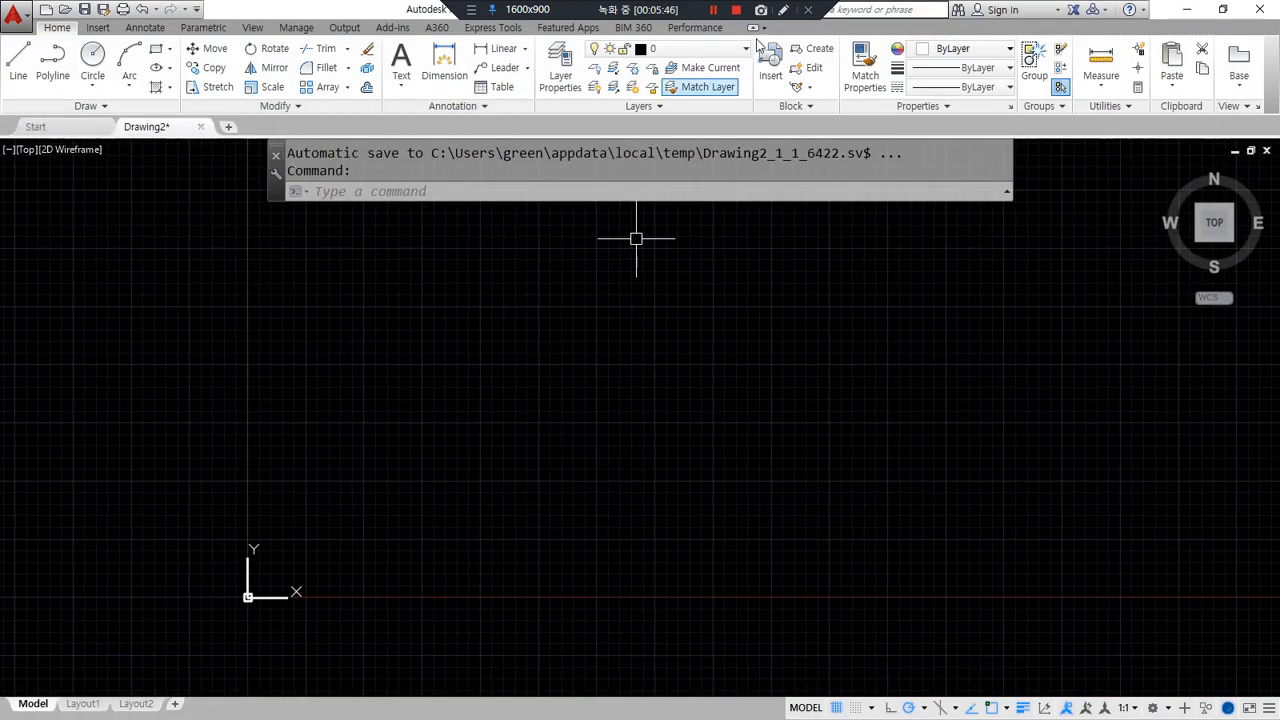
{"action": "left_click", "coordinate": [738, 50]}
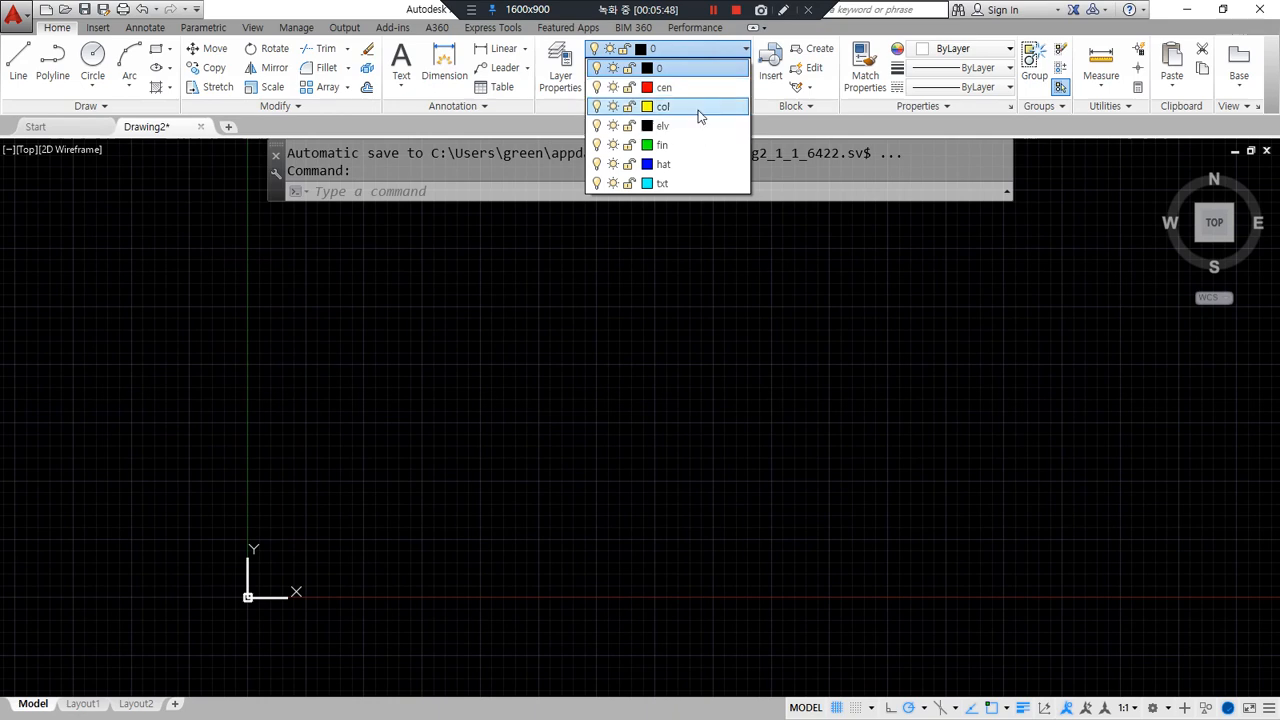
{"action": "left_click", "coordinate": [699, 88]}
{"action": "left_click", "coordinate": [707, 296]}
{"action": "left_click", "coordinate": [711, 371]}
- Draw one horizontal and one vertical construction line crossing at a common point
{"action": "type", "text": "xl"}
{"action": "key", "text": "Return"}
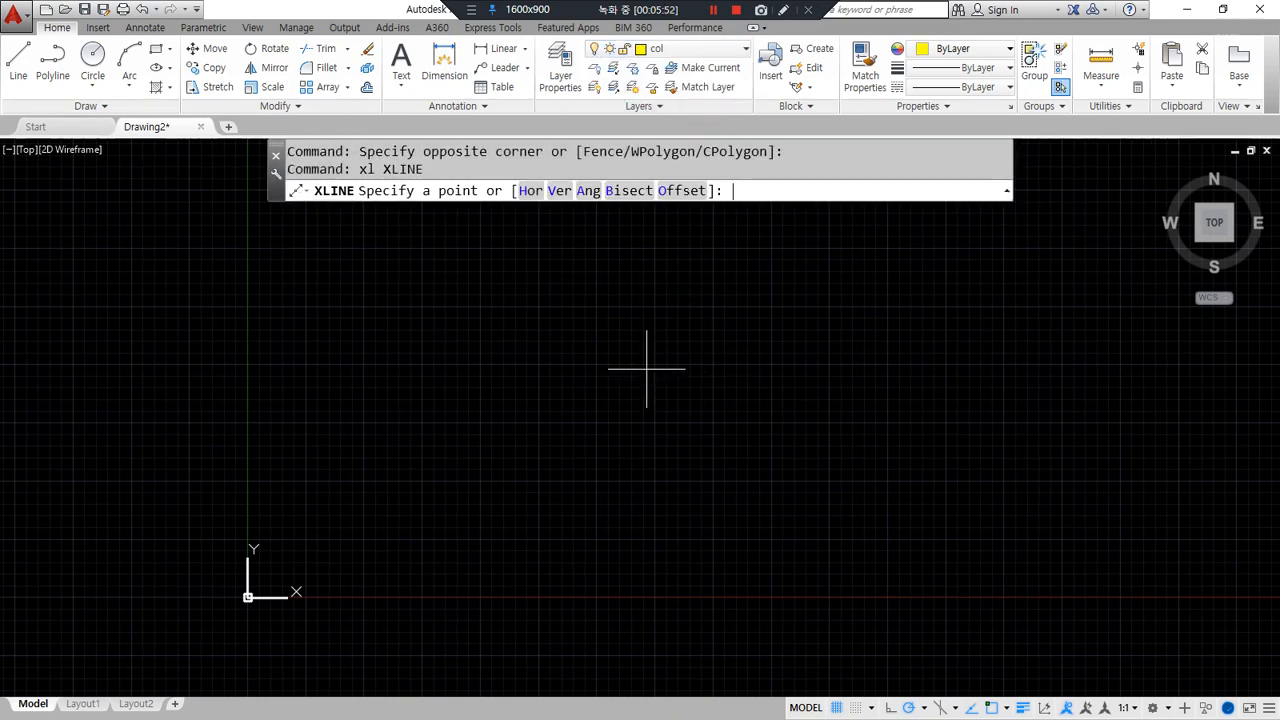
{"action": "left_click", "coordinate": [587, 318]}
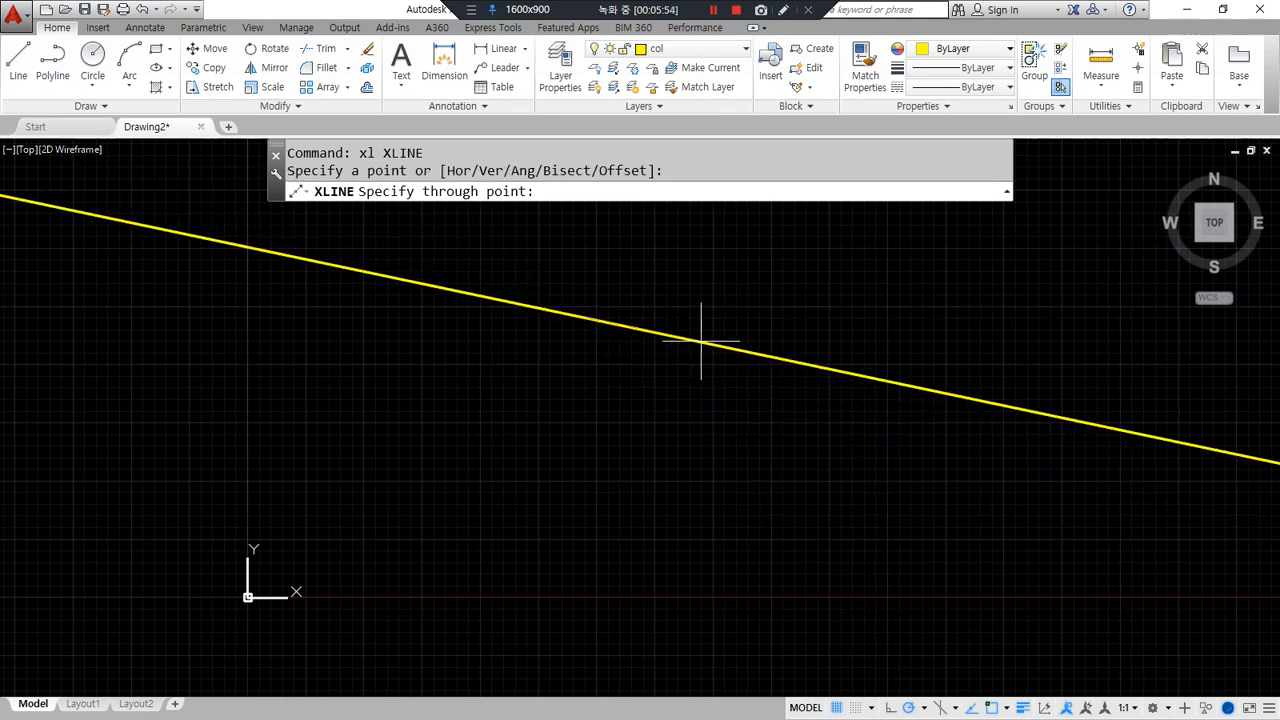
{"action": "left_click", "coordinate": [692, 318]}
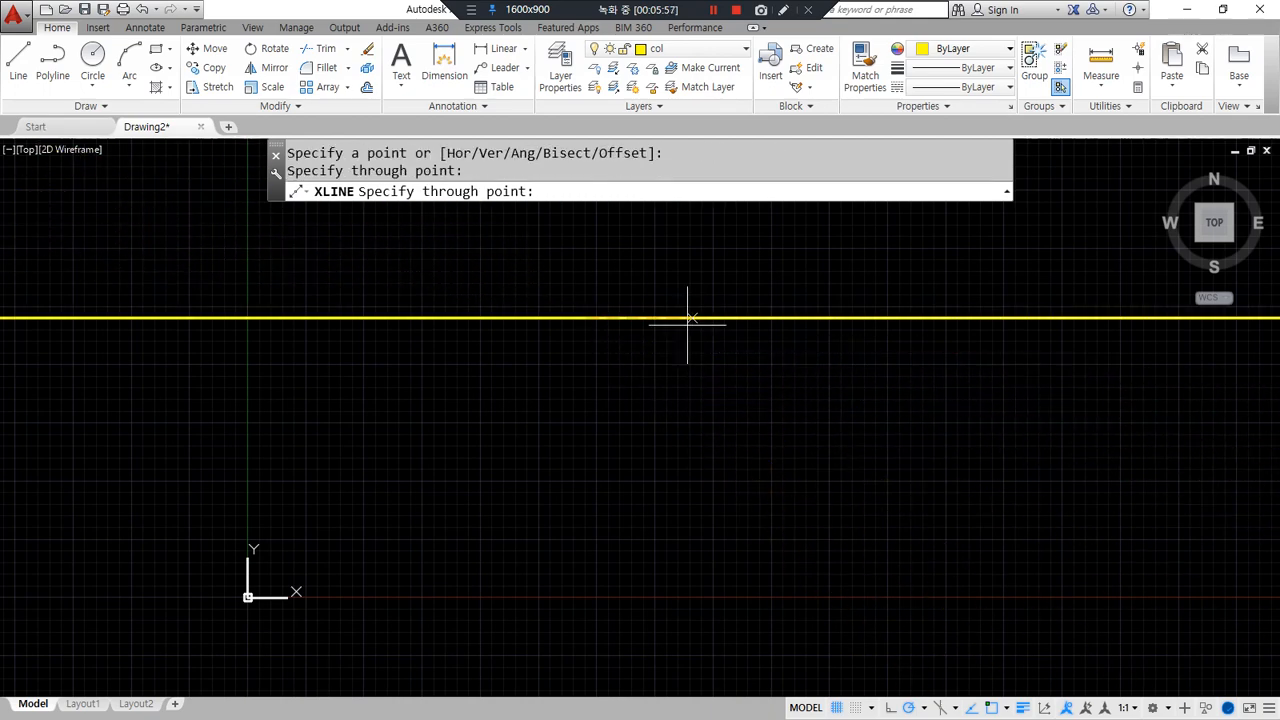
{"action": "left_click", "coordinate": [587, 404]}
{"action": "key", "text": "Return"}
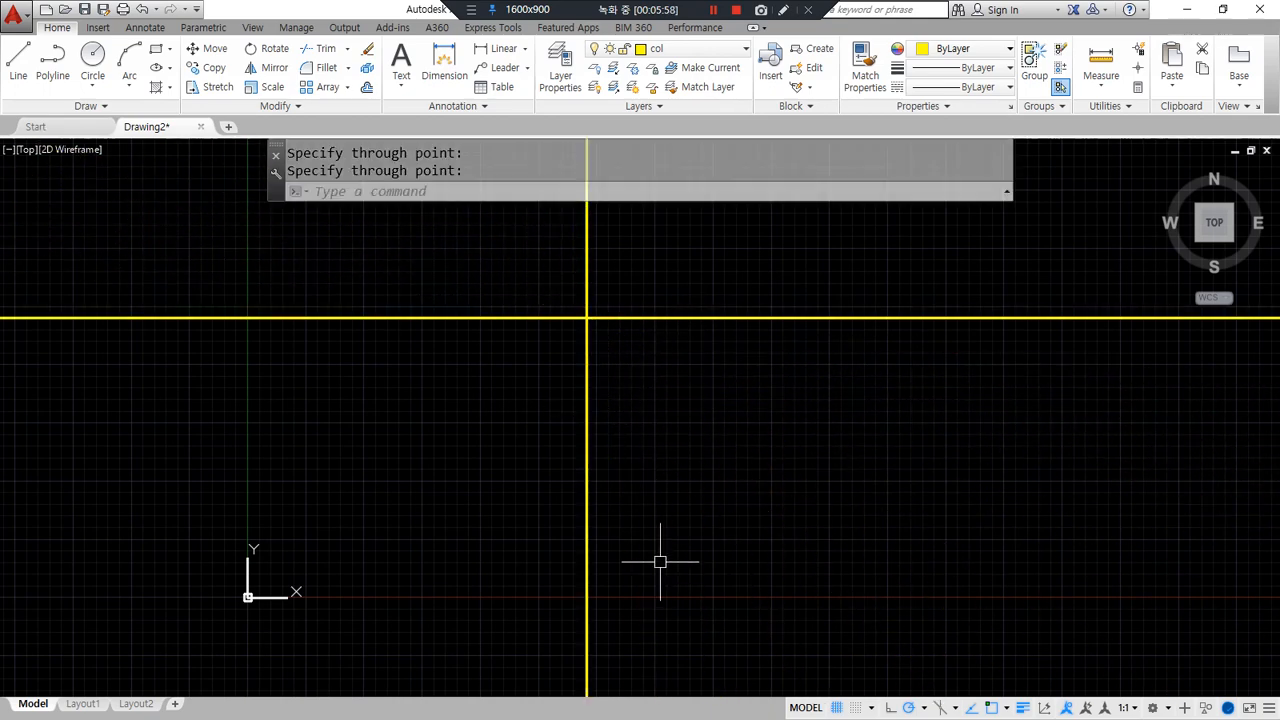
- Move the vertical construction line to the cen layer
{"action": "left_click", "coordinate": [597, 412]}
{"action": "left_click", "coordinate": [503, 487]}
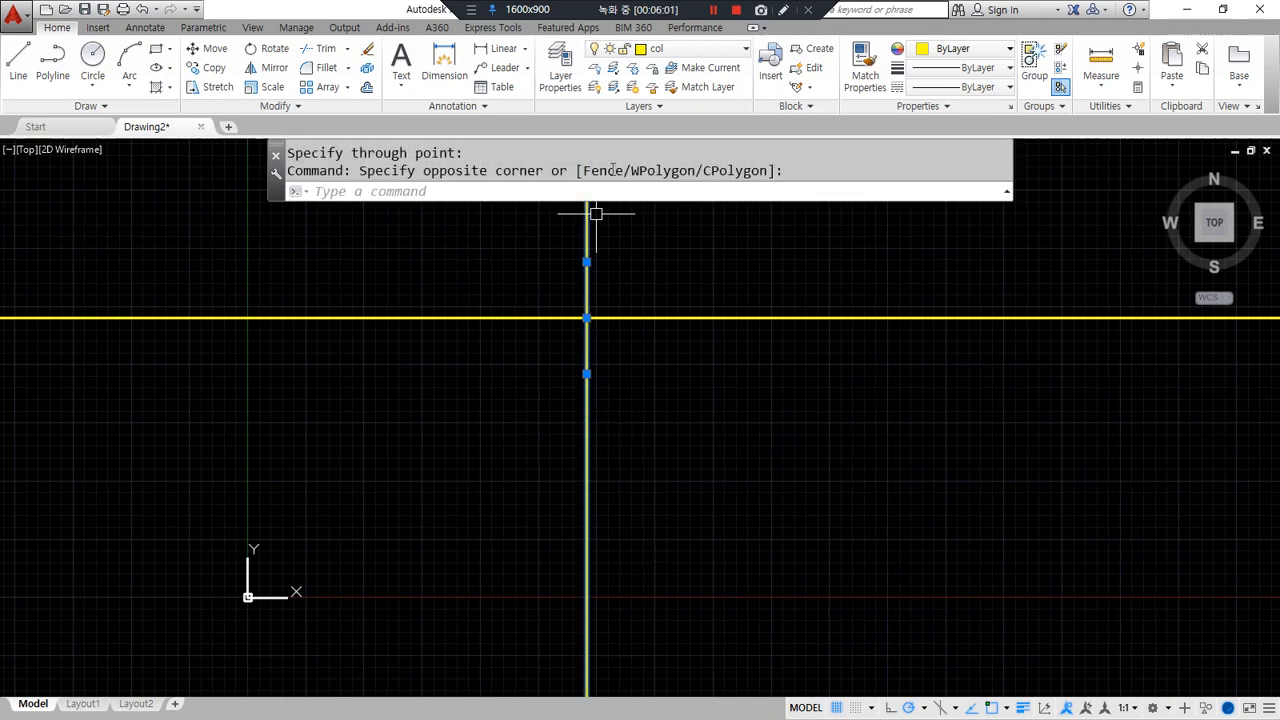
{"action": "left_click", "coordinate": [680, 48]}
{"action": "left_click", "coordinate": [683, 88]}
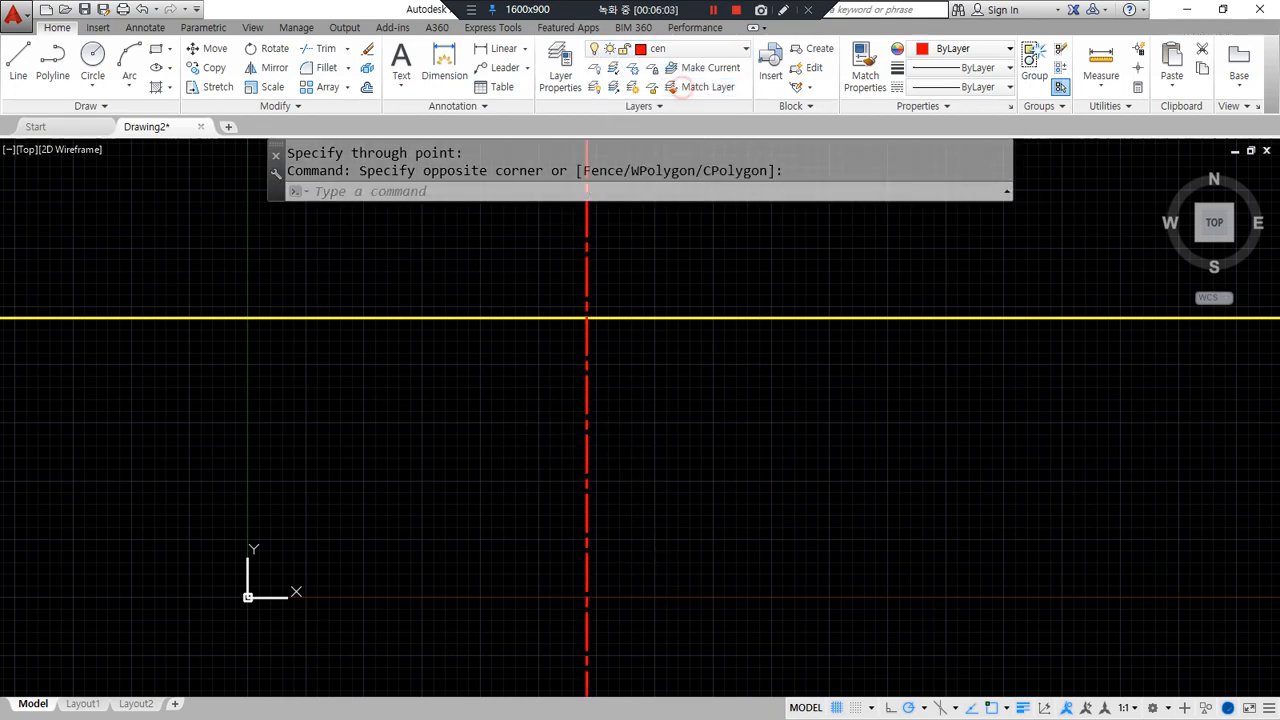
{"action": "key", "text": "Escape"}
{"action": "left_click_drag", "start_coordinate": [480, 321], "coordinate": [686, 320]}
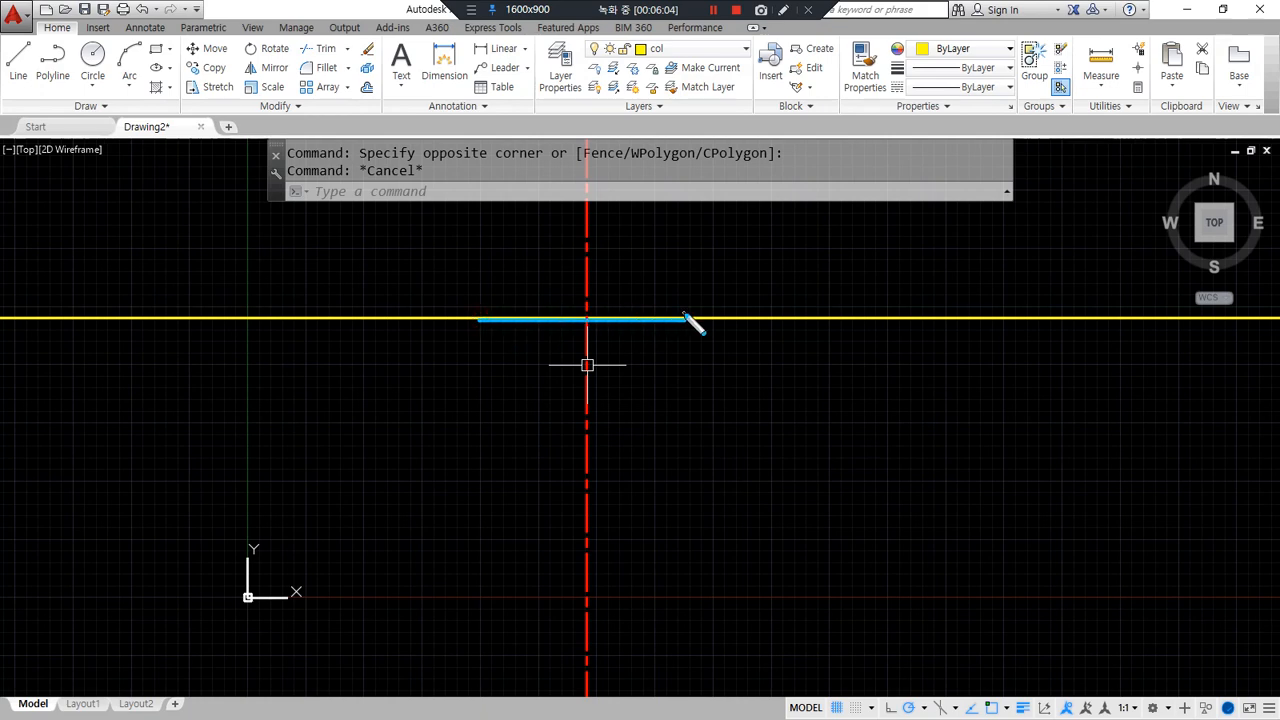
{"action": "left_click_drag", "start_coordinate": [587, 200], "coordinate": [587, 660]}
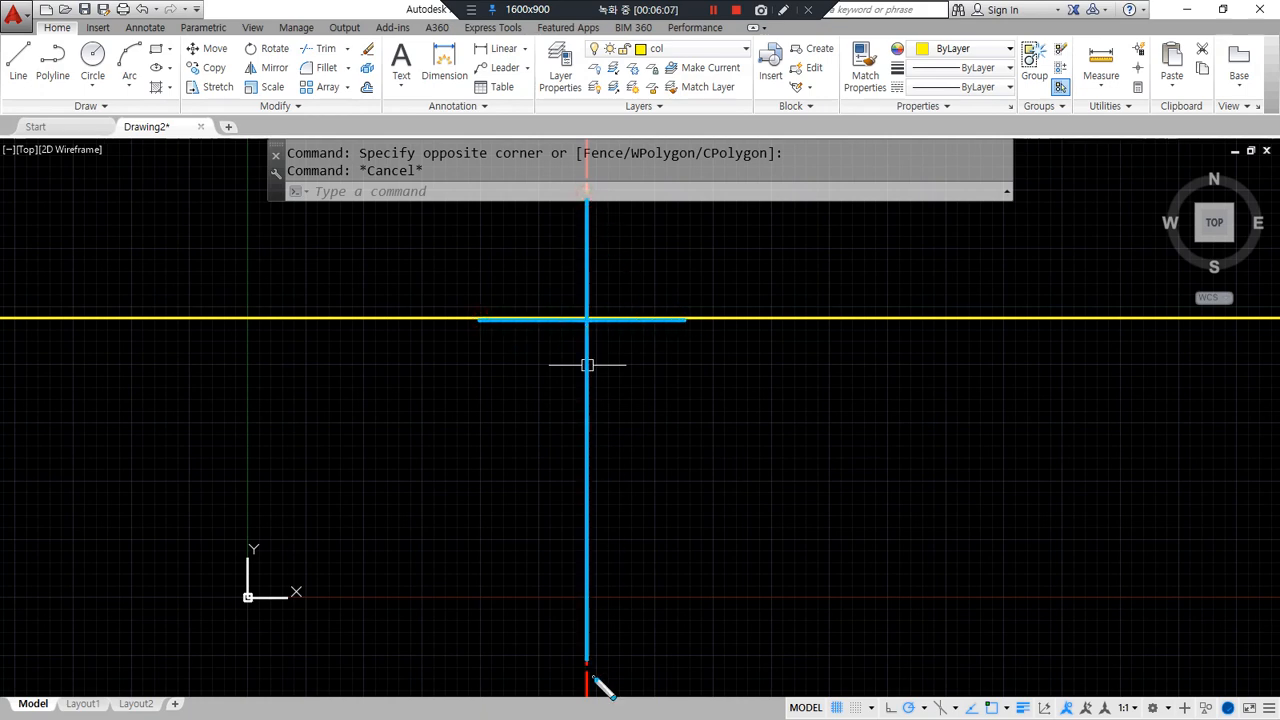
{"action": "left_click_drag", "start_coordinate": [414, 311], "coordinate": [832, 310]}
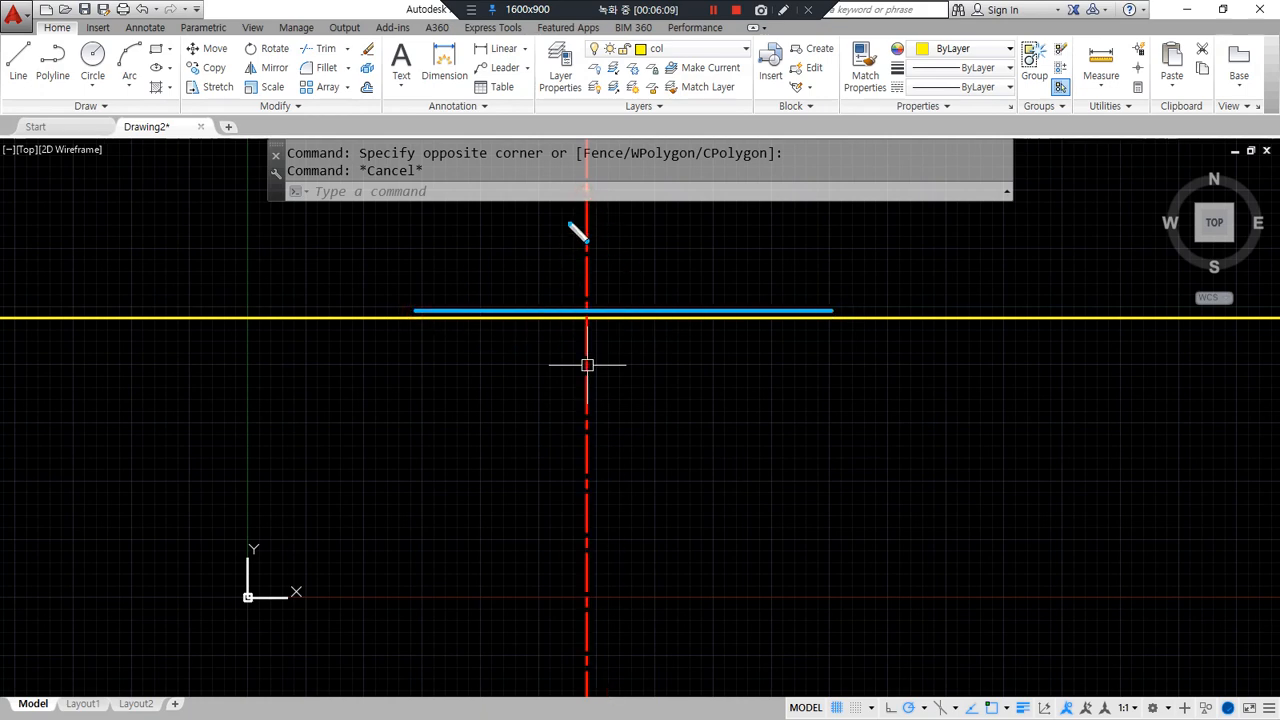
{"action": "left_click_drag", "start_coordinate": [585, 175], "coordinate": [585, 610]}
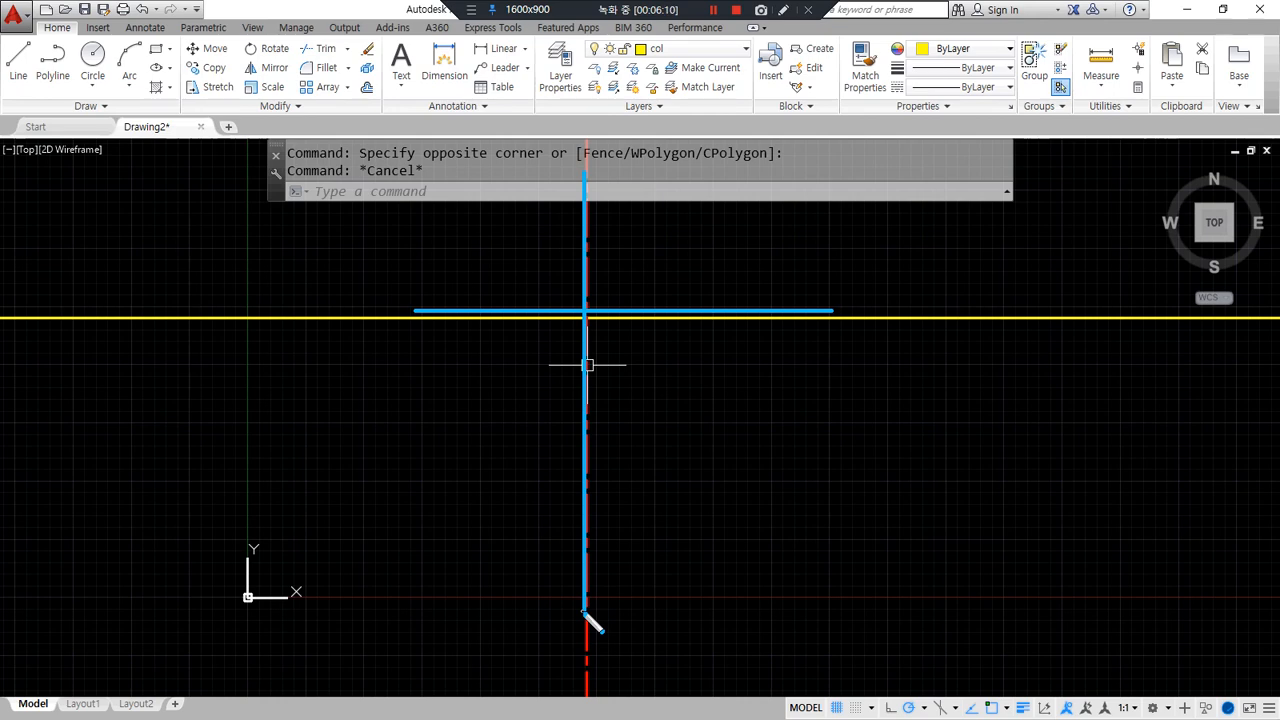
- Offset the horizontal construction line 700 downward
{"action": "type", "text": "o"}
{"action": "key", "text": "Return"}
{"action": "type", "text": "700"}
{"action": "key", "text": "Return"}
{"action": "left_click", "coordinate": [666, 317]}
{"action": "left_click", "coordinate": [675, 412]}
{"action": "key", "text": "space"}
- Move the construction lines up and to the right in the drawing
{"action": "scroll", "coordinate": [675, 412], "scroll_direction": "down", "scroll_amount": 7}
{"action": "middle_click_drag", "start_coordinate": [738, 492], "coordinate": [602, 458]}
{"action": "type", "text": "m"}
{"action": "key", "text": "space"}
{"action": "left_click", "coordinate": [650, 594]}
{"action": "left_click", "coordinate": [417, 271]}
{"action": "key", "text": "space"}
{"action": "left_click", "coordinate": [370, 390]}
{"action": "left_click", "coordinate": [656, 261]}
- Offset the lower horizontal line 200 downward
{"action": "middle_click_drag", "start_coordinate": [656, 261], "coordinate": [543, 371]}
{"action": "scroll", "coordinate": [543, 400], "scroll_direction": "up", "scroll_amount": 4}
{"action": "type", "text": "o"}
{"action": "key", "text": "space"}
{"action": "type", "text": "200"}
{"action": "key", "text": "space"}
{"action": "left_click", "coordinate": [566, 415]}
{"action": "left_click", "coordinate": [582, 475]}
{"action": "key", "text": "space"}
{"action": "scroll", "coordinate": [583, 471], "scroll_direction": "down", "scroll_amount": 2}
{"action": "left_click_drag", "start_coordinate": [466, 246], "coordinate": [467, 436]}
{"action": "left_click_drag", "start_coordinate": [587, 205], "coordinate": [587, 422]}
{"action": "mouse_move", "coordinate": [465, 426]}
{"action": "left_mouse_down"}
{"action": "mouse_move", "coordinate": [411, 455]}
{"action": "mouse_move", "coordinate": [409, 483]}
{"action": "mouse_move", "coordinate": [671, 483]}
{"action": "left_mouse_up"}
{"action": "mouse_move", "coordinate": [587, 424]}
{"action": "left_mouse_down"}
{"action": "mouse_move", "coordinate": [658, 427]}
{"action": "mouse_move", "coordinate": [658, 492]}
{"action": "left_mouse_up"}
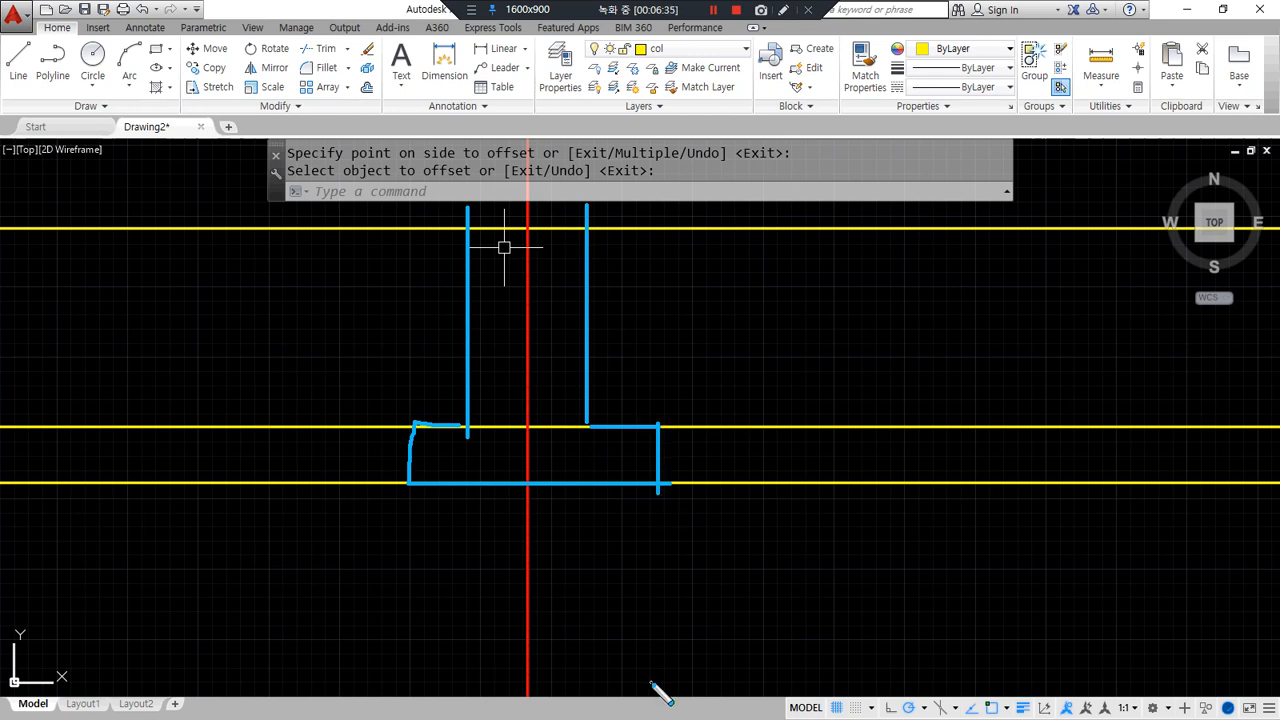
{"action": "key", "text": "Escape"}
- Offset the lowest horizontal line 50 downward
{"action": "type", "text": "o"}
{"action": "key", "text": "Return"}
{"action": "type", "text": "50"}
{"action": "key", "text": "Return"}
{"action": "left_click", "coordinate": [614, 483]}
{"action": "left_click", "coordinate": [624, 573]}
{"action": "key", "text": "Return"}
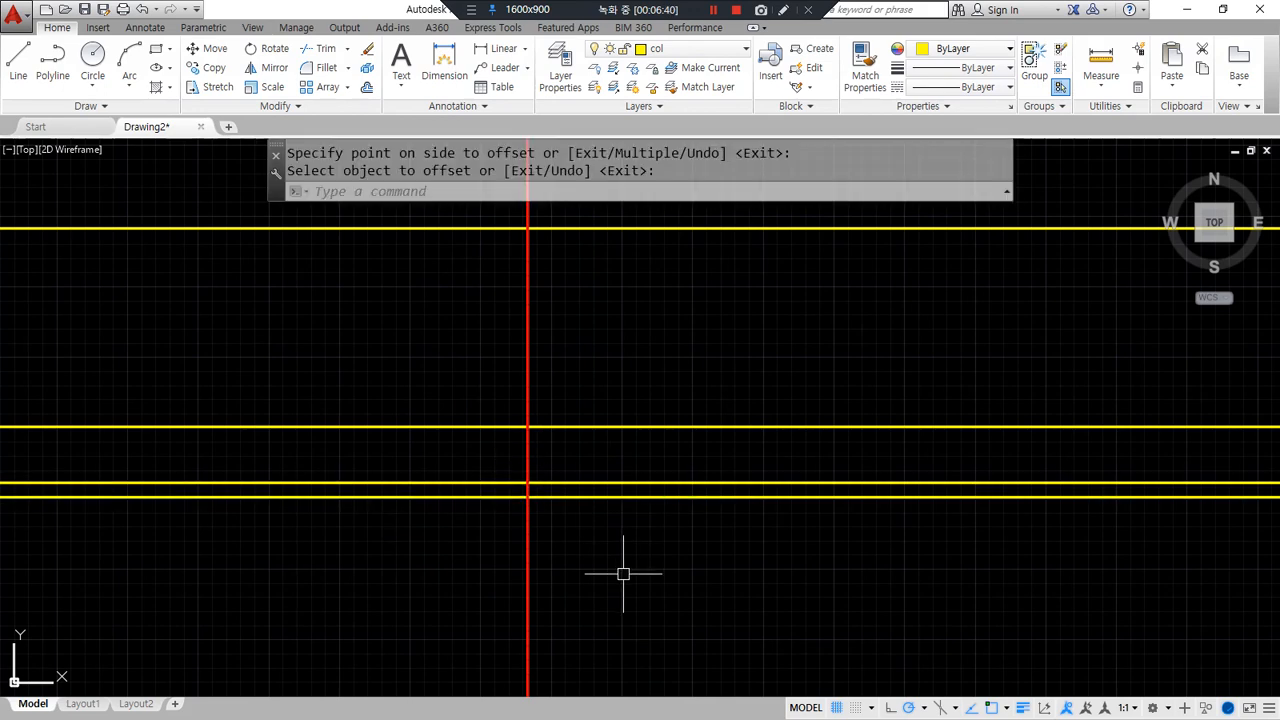
- Offset the new lowest horizontal line 200 downward
{"action": "type", "text": "o"}
{"action": "key", "text": "Return"}
{"action": "type", "text": "200"}
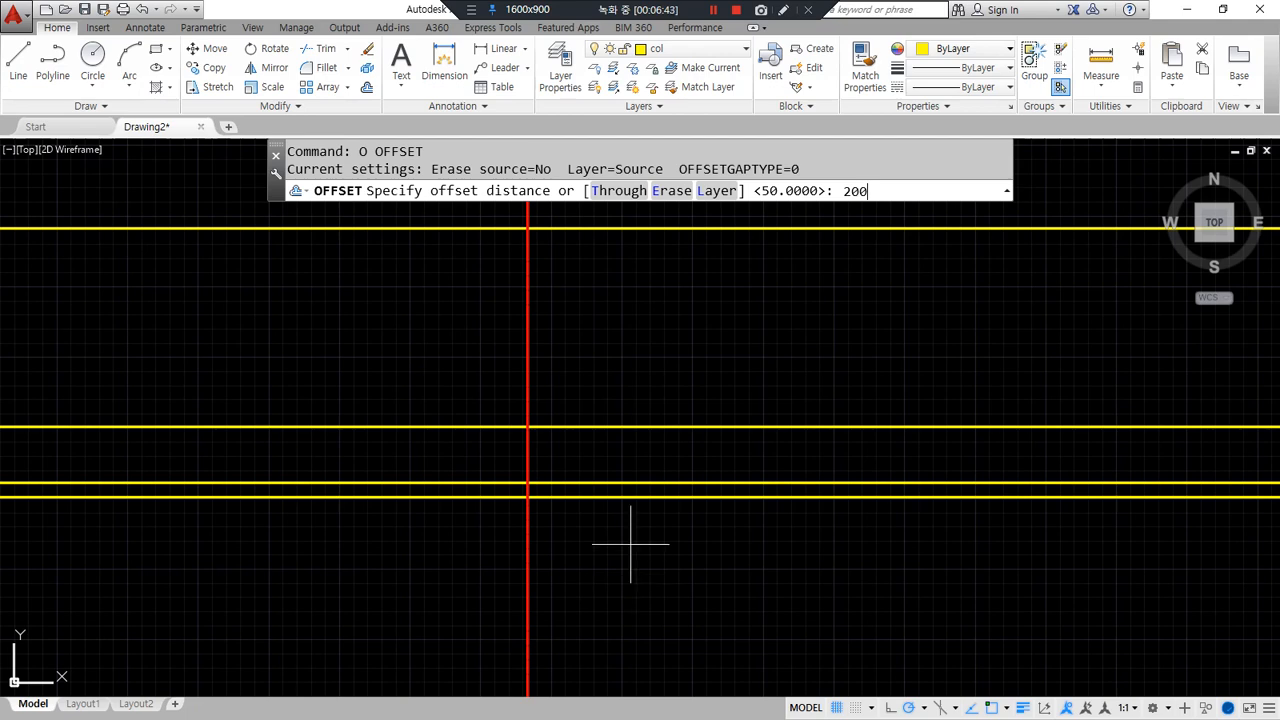
{"action": "key", "text": "Return"}
{"action": "left_click", "coordinate": [640, 495]}
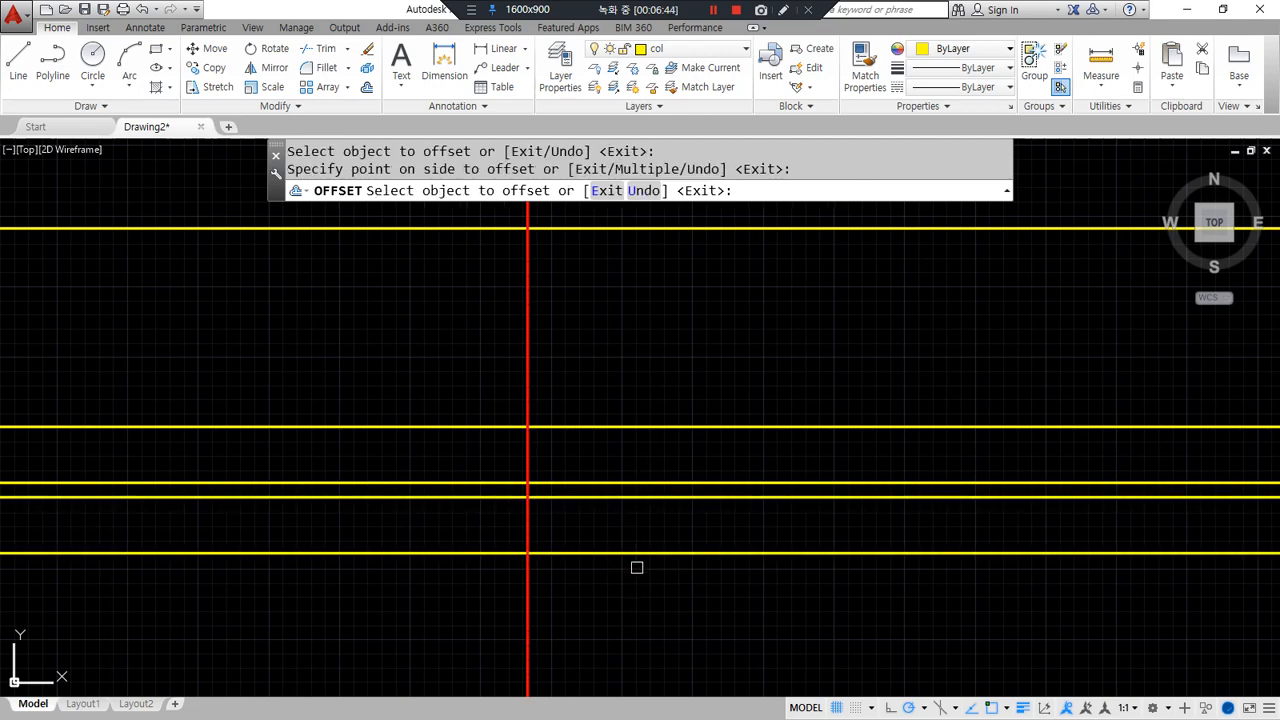
{"action": "left_click", "coordinate": [631, 574]}
- Erase the three lowest horizontal lines
{"action": "left_click", "coordinate": [641, 592]}
{"action": "left_click", "coordinate": [604, 457]}
{"action": "key", "text": "Delete"}
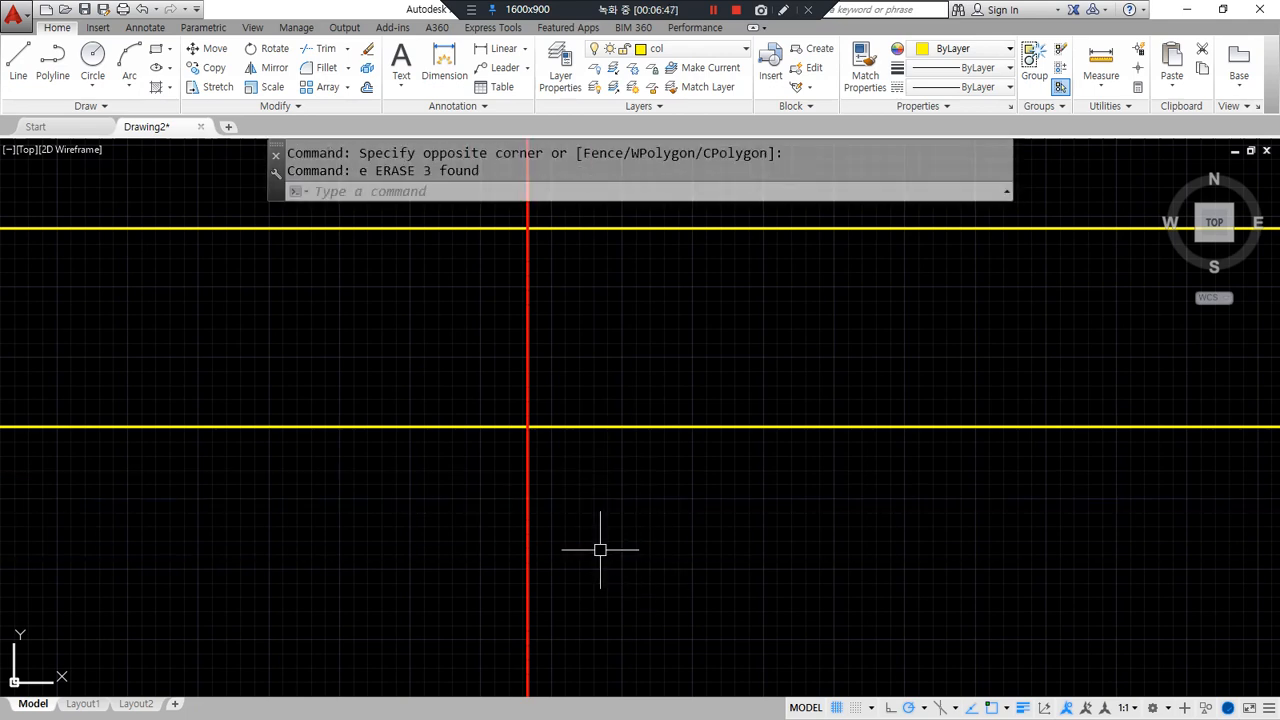
- Offset the lower of the two remaining horizontal lines 400 downward
{"action": "type", "text": "o"}
{"action": "key", "text": "Return"}
{"action": "type", "text": "400"}
{"action": "key", "text": "Return"}
{"action": "left_click", "coordinate": [614, 428]}
{"action": "left_click", "coordinate": [620, 491]}
{"action": "key", "text": "Return"}
{"action": "middle_click_drag", "start_coordinate": [603, 516], "coordinate": [603, 472]}
{"action": "left_click_drag", "start_coordinate": [344, 391], "coordinate": [340, 485]}
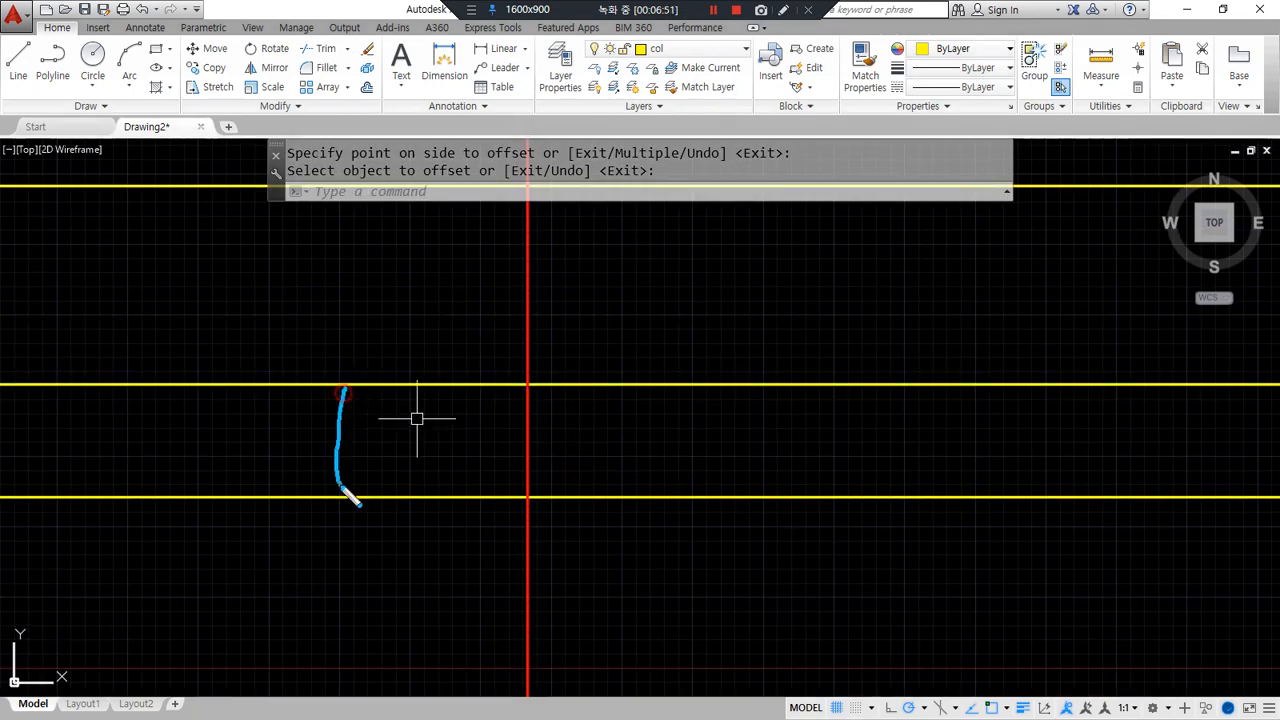
- Move the three horizontal level lines upward to make room beneath them
{"action": "mouse_move", "coordinate": [456, 388]}
{"action": "left_mouse_down"}
{"action": "mouse_move", "coordinate": [694, 508]}
{"action": "mouse_move", "coordinate": [682, 522]}
{"action": "left_mouse_up"}
{"action": "scroll", "coordinate": [656, 508], "scroll_direction": "down", "scroll_amount": 2}
{"action": "key", "text": "Return"}
{"action": "type", "text": "m"}
{"action": "key", "text": "Return"}
{"action": "left_click", "coordinate": [737, 566]}
{"action": "left_click", "coordinate": [677, 322]}
{"action": "key", "text": "Return"}
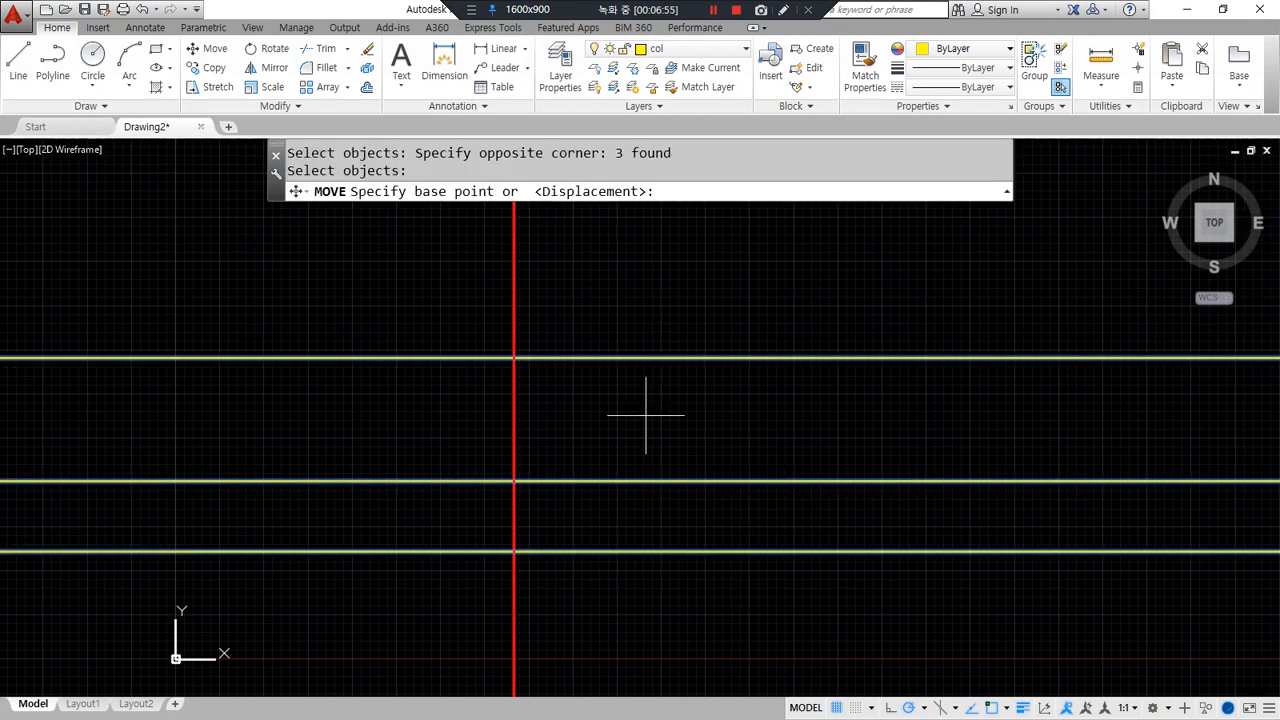
{"action": "left_click", "coordinate": [646, 415]}
{"action": "left_click", "coordinate": [621, 270]}
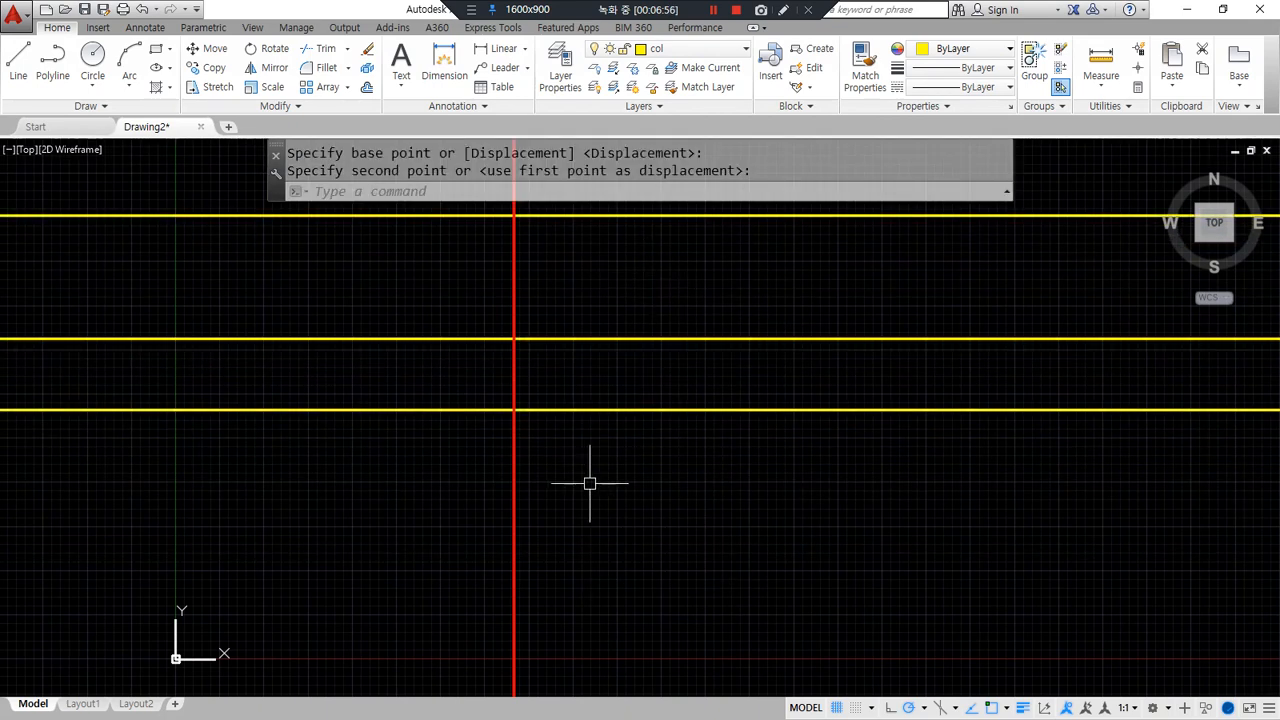
- Offset the lowest of the three horizontal lines 50 downward
{"action": "type", "text": "o"}
{"action": "key", "text": "Return"}
{"action": "type", "text": "50"}
{"action": "key", "text": "Return"}
{"action": "left_click", "coordinate": [589, 411]}
{"action": "left_click", "coordinate": [590, 455]}
{"action": "key", "text": "Return"}
- Offset the new lowest horizontal line 200 downward
{"action": "key", "text": "Return"}
{"action": "type", "text": "2"}
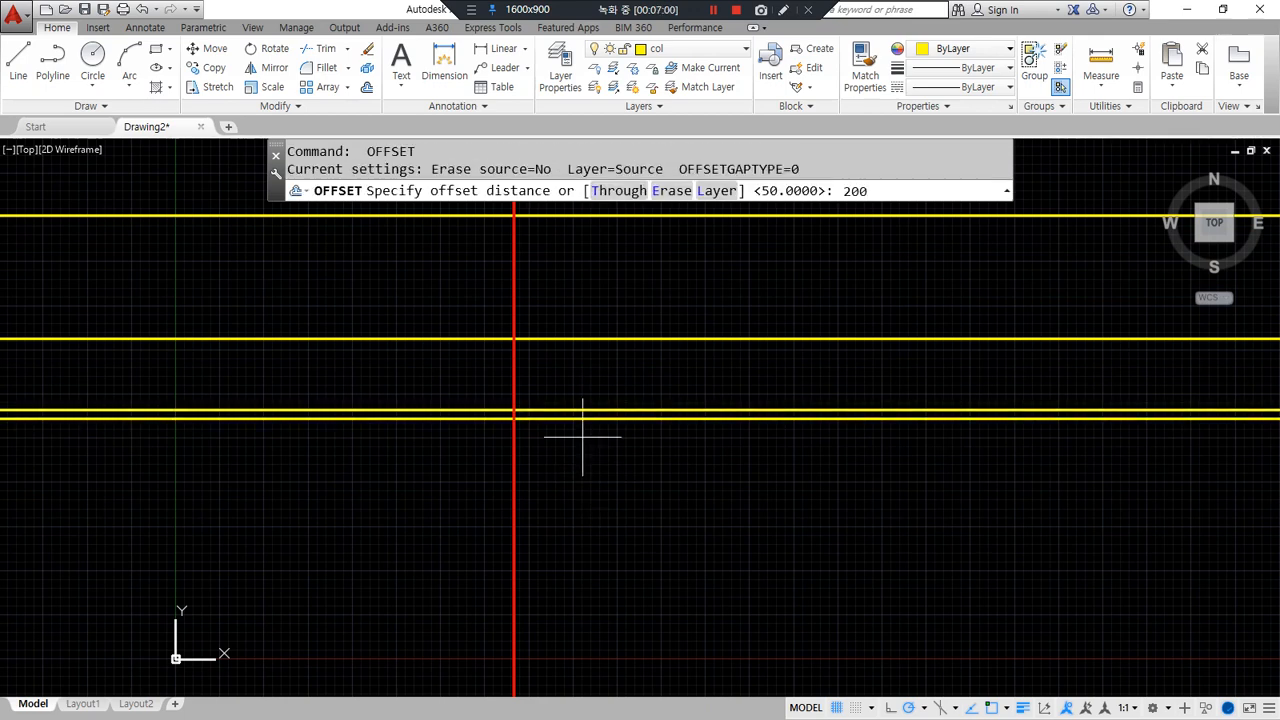
{"action": "type", "text": "0"}
{"action": "key", "text": "Return"}
{"action": "left_click", "coordinate": [580, 418]}
{"action": "left_click", "coordinate": [580, 517]}
{"action": "key", "text": "Return"}
- Offset the red vertical centre line by 420/2 to both sides
{"action": "middle_click_drag", "start_coordinate": [470, 358], "coordinate": [451, 428]}
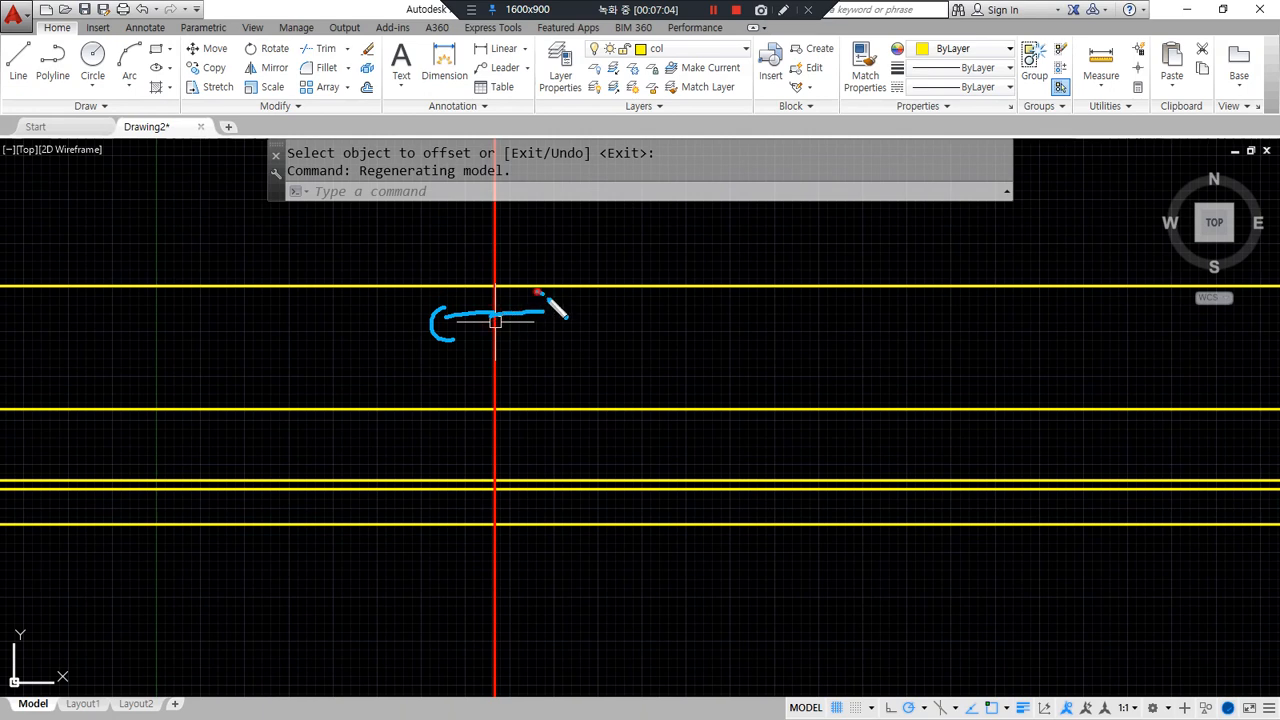
{"action": "key", "text": "Escape"}
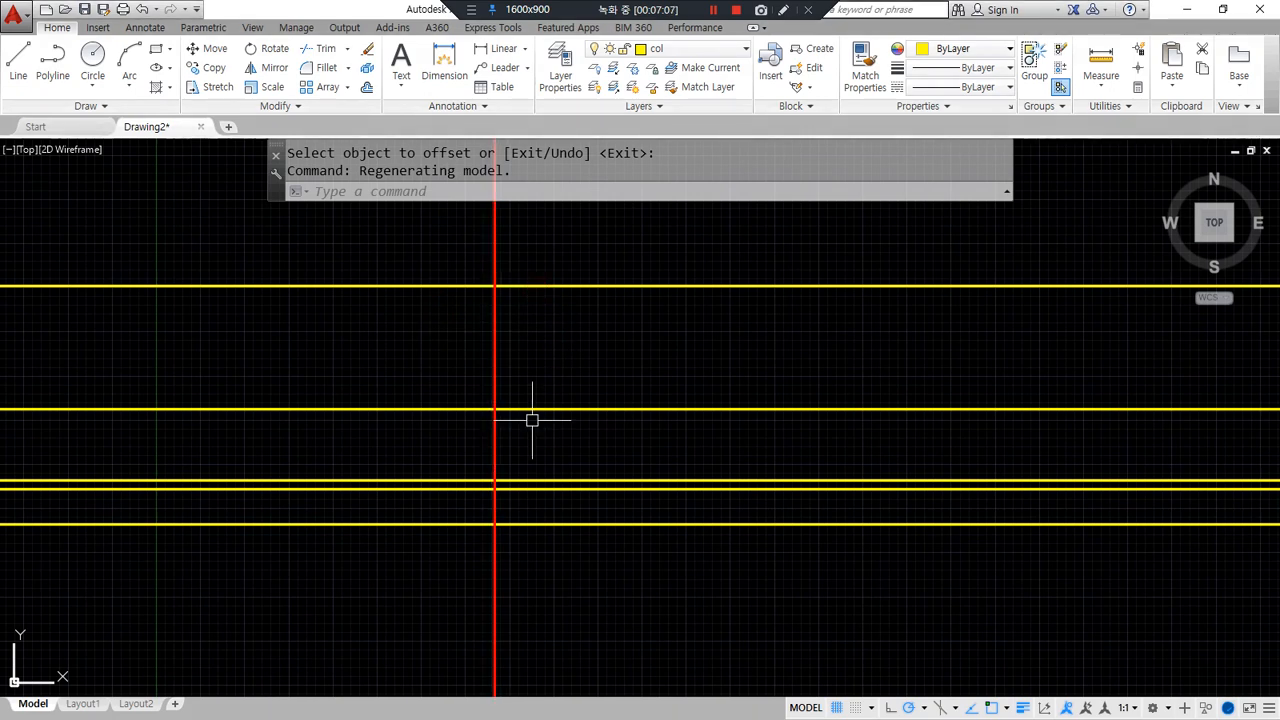
{"action": "type", "text": "o"}
{"action": "key", "text": "Return"}
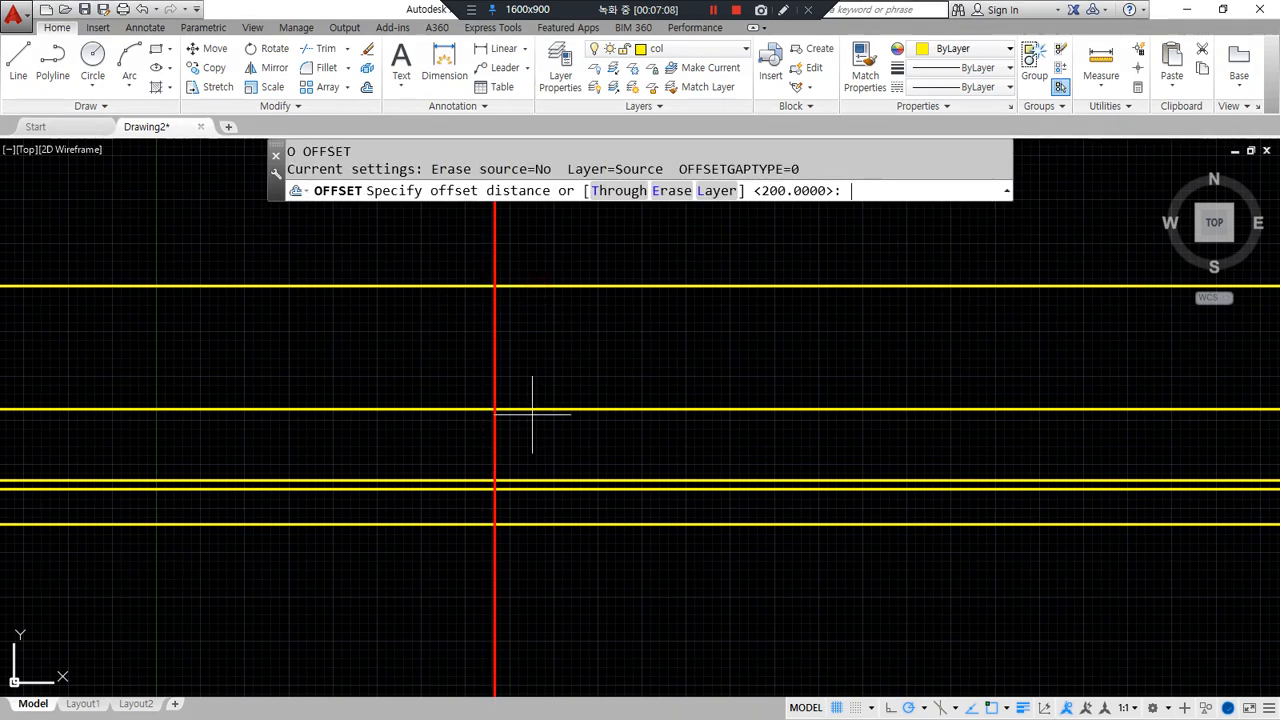
{"action": "type", "text": "420/2"}
{"action": "key", "text": "Return"}
{"action": "left_click", "coordinate": [495, 352]}
{"action": "left_click", "coordinate": [530, 337]}
{"action": "left_click", "coordinate": [495, 345]}
{"action": "left_click", "coordinate": [457, 349]}
{"action": "key", "text": "Return"}
- Match the properties of a yellow horizontal line onto the two red lines flanking the centre line
{"action": "type", "text": "ma"}
{"action": "key", "text": "Return"}
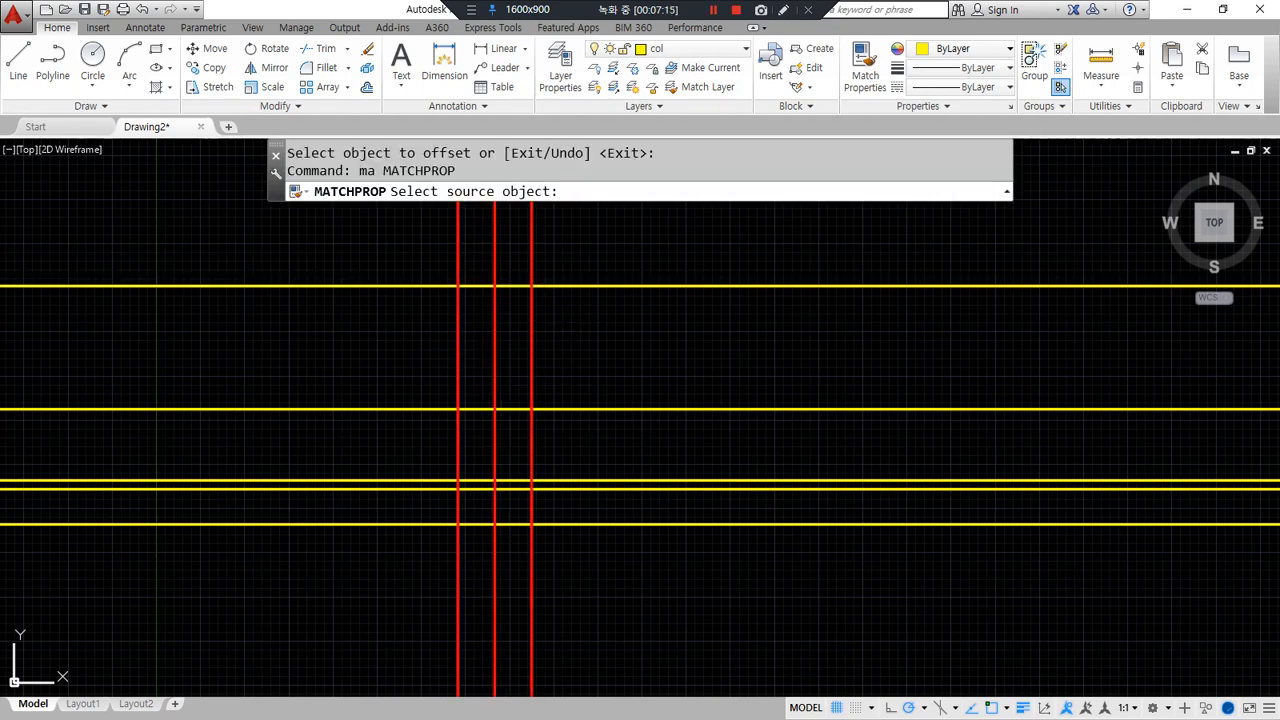
{"action": "left_click", "coordinate": [548, 290]}
{"action": "left_click", "coordinate": [531, 318]}
{"action": "left_click", "coordinate": [457, 345]}
{"action": "key", "text": "Return"}
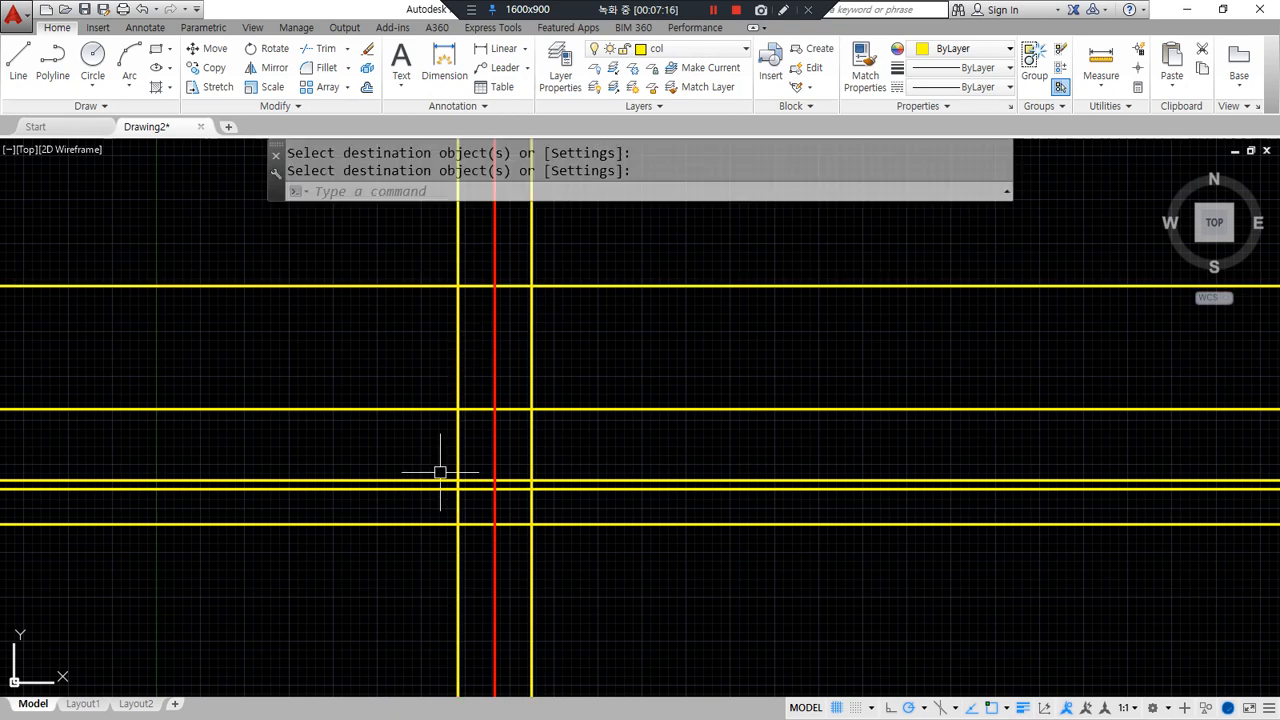
- Offset the two yellow wall lines beside the centre line 200 outward on each side
{"action": "scroll", "coordinate": [469, 493], "scroll_direction": "up", "scroll_amount": 2}
{"action": "type", "text": "o"}
{"action": "key", "text": "Return"}
{"action": "type", "text": "200"}
{"action": "key", "text": "Return"}
{"action": "left_click", "coordinate": [566, 414]}
{"action": "left_click", "coordinate": [668, 395]}
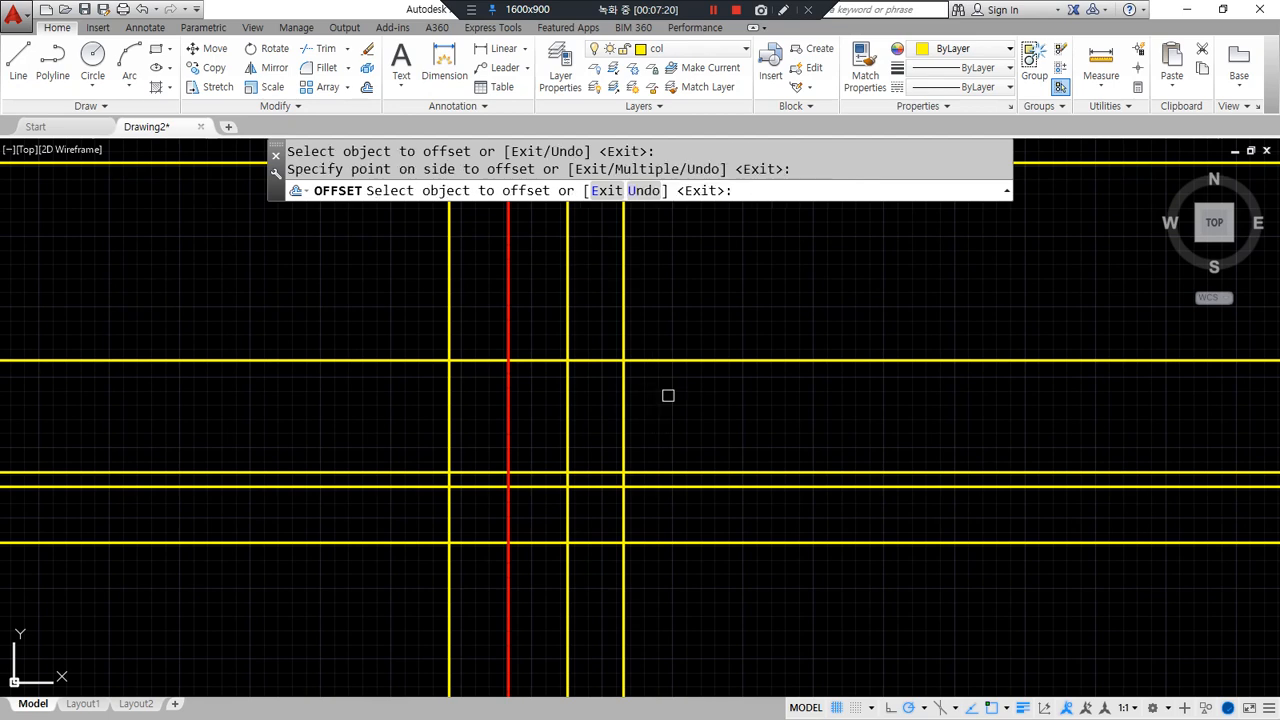
{"action": "left_click", "coordinate": [449, 415]}
{"action": "left_click", "coordinate": [389, 411]}
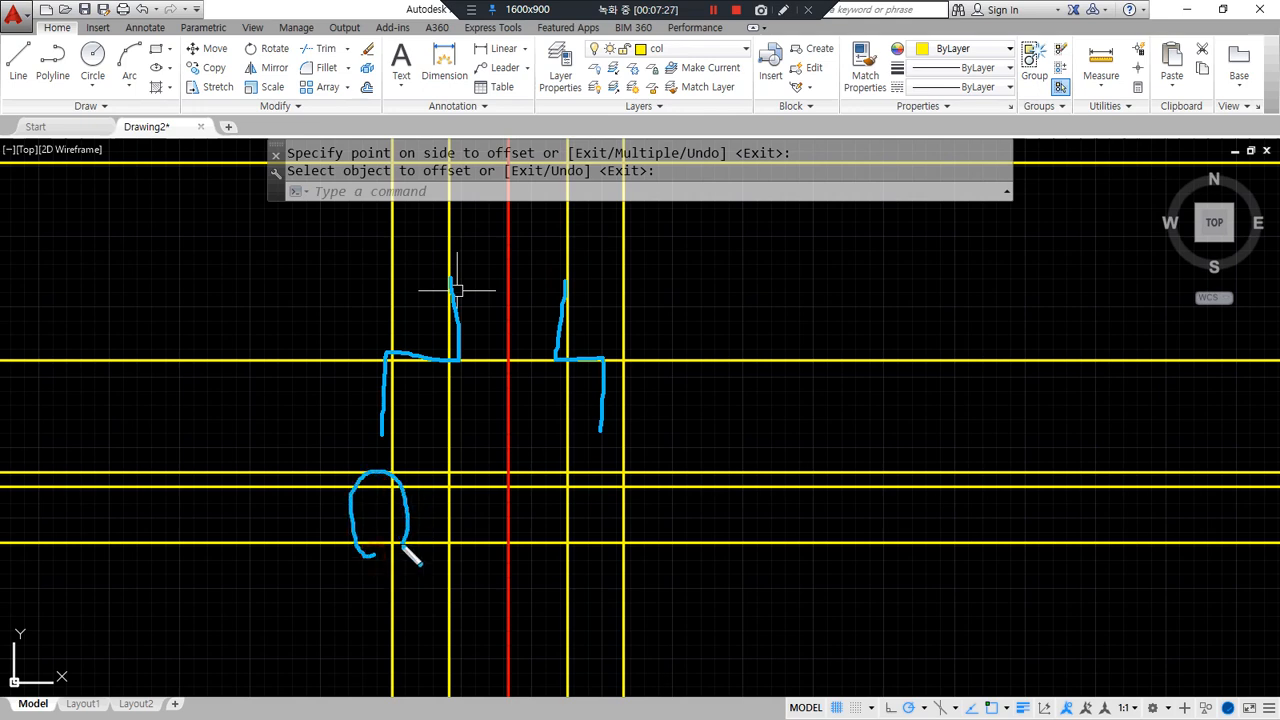
- Offset the outermost vertical line on each side 100 further outward
{"action": "left_click_drag", "start_coordinate": [627, 547], "coordinate": [684, 476]}
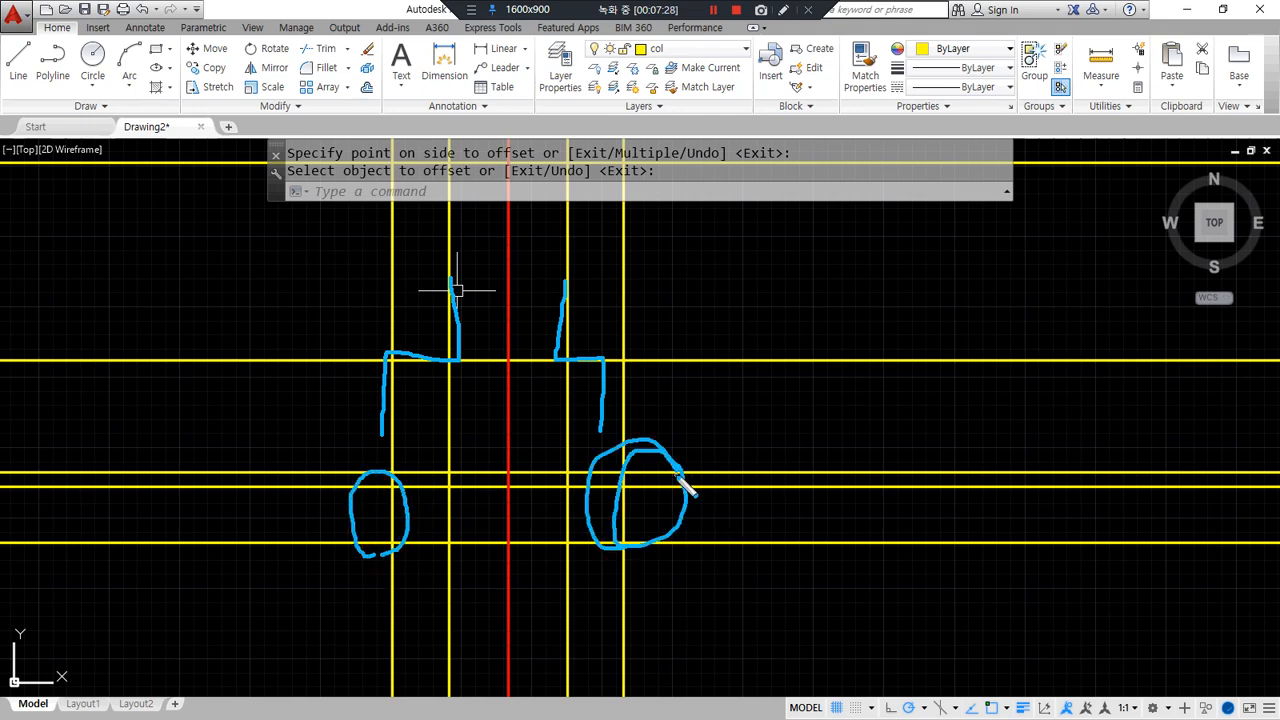
{"action": "type", "text": "o"}
{"action": "key", "text": "Return"}
{"action": "type", "text": "100"}
{"action": "key", "text": "Return"}
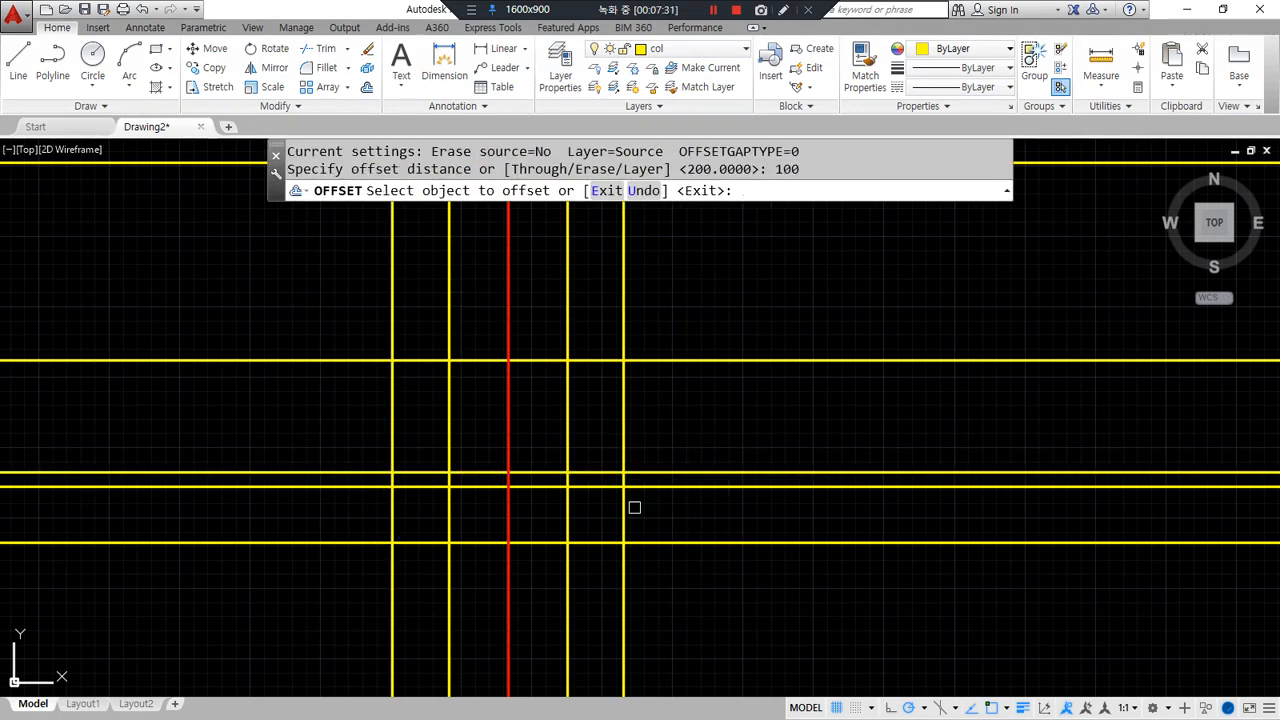
{"action": "left_click", "coordinate": [623, 523]}
{"action": "left_click", "coordinate": [651, 516]}
{"action": "left_click", "coordinate": [394, 521]}
{"action": "left_click", "coordinate": [350, 515]}
{"action": "key", "text": "Return"}
- Trim the second horizontal line from the top between the two inner wall lines
{"action": "middle_click_drag", "start_coordinate": [487, 399], "coordinate": [480, 459]}
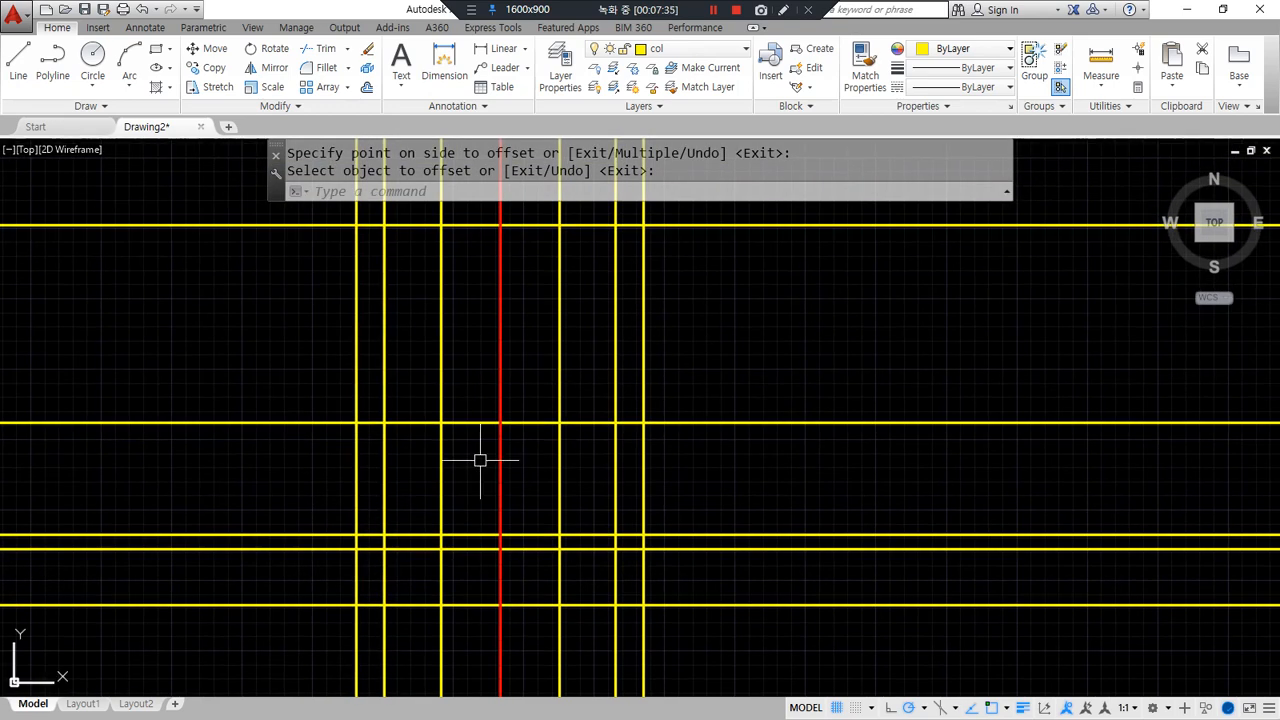
{"action": "type", "text": "tr"}
{"action": "key", "text": "Return"}
{"action": "left_click", "coordinate": [473, 423]}
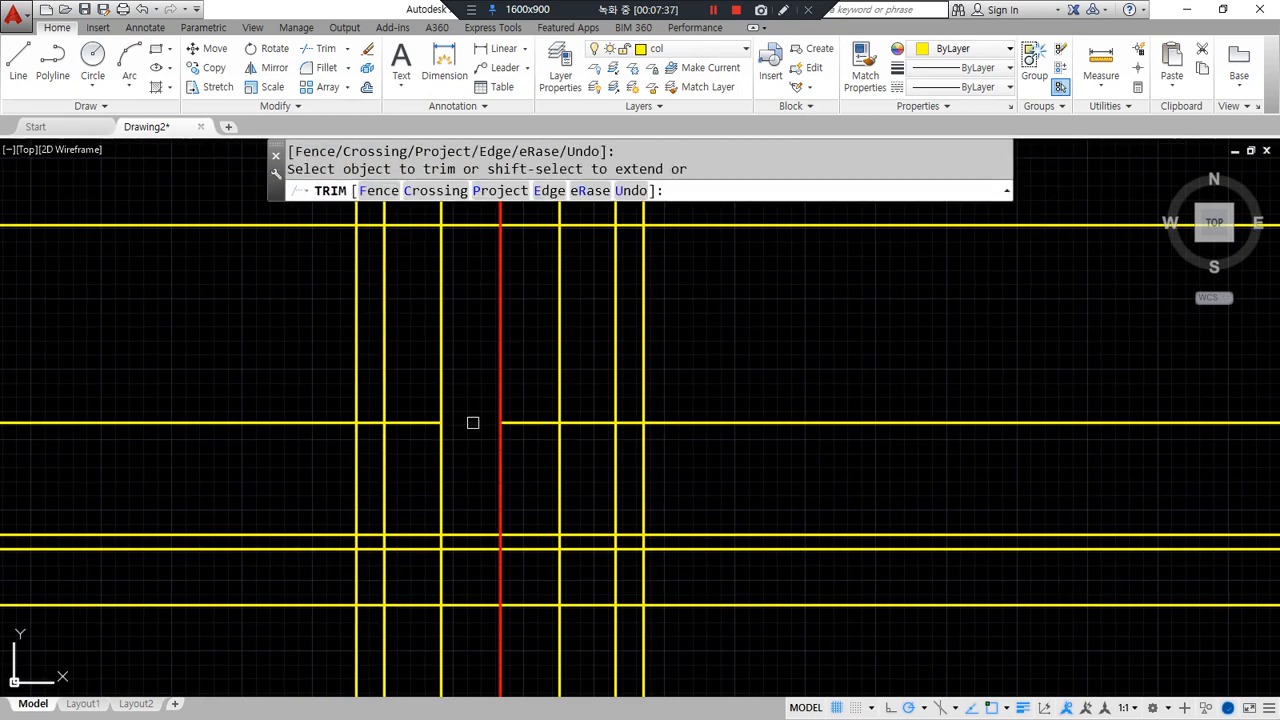
{"action": "key", "text": "Return"}
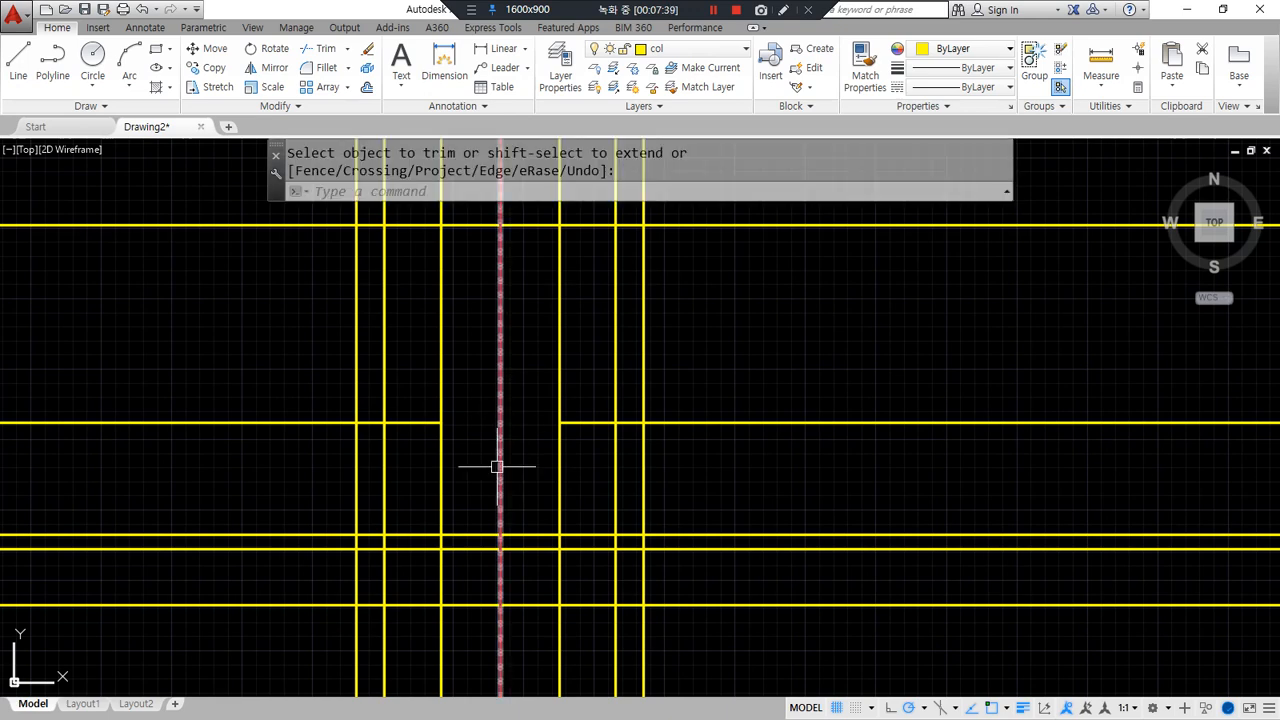
- Fillet the left half of the footing into sharp corners: wall to footing top, footing top to side, and side to footing bottom
{"action": "type", "text": "f"}
{"action": "key", "text": "Return"}
{"action": "left_click", "coordinate": [438, 385]}
{"action": "left_click", "coordinate": [420, 423]}
{"action": "key", "text": "Return"}
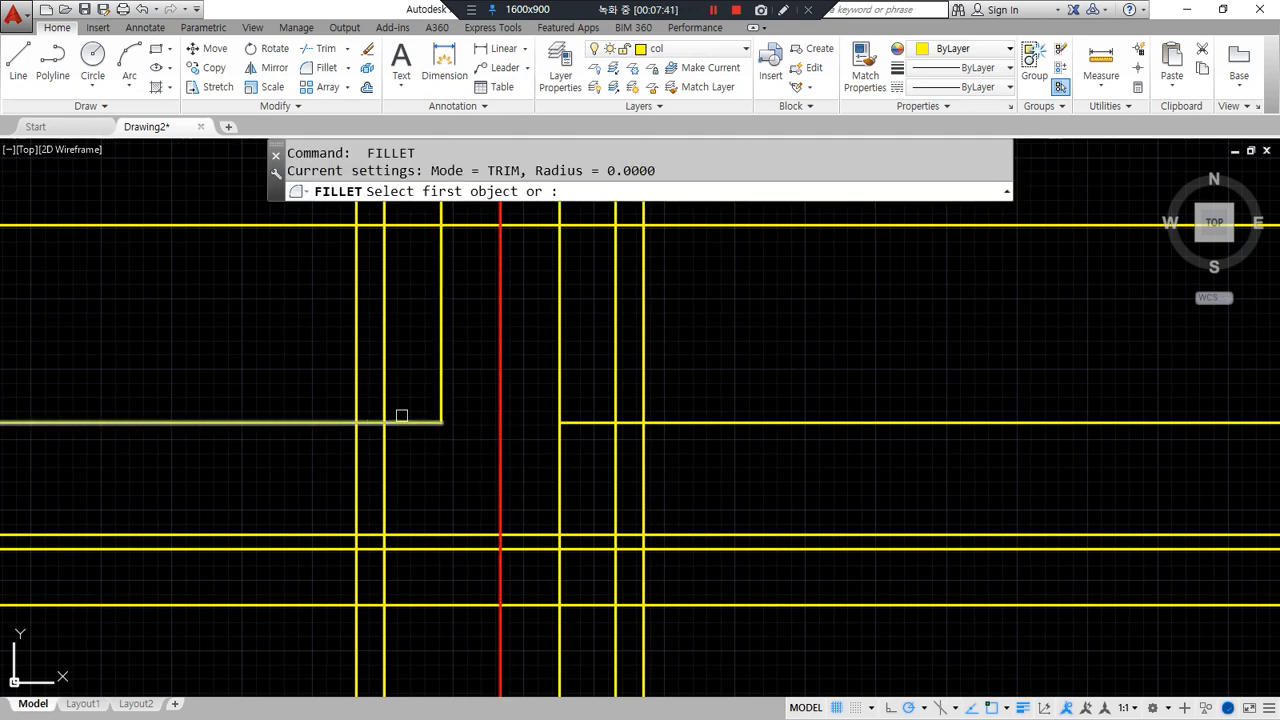
{"action": "left_click", "coordinate": [382, 476]}
{"action": "left_click", "coordinate": [398, 424]}
{"action": "key", "text": "Return"}
{"action": "left_click", "coordinate": [386, 470]}
{"action": "left_click", "coordinate": [417, 535]}
- Fillet the right half of the footing into matching sharp corners at the wall, the footing top and the footing bottom
{"action": "key", "text": "Return"}
{"action": "left_click", "coordinate": [561, 415]}
{"action": "left_click", "coordinate": [588, 423]}
{"action": "key", "text": "Return"}
{"action": "left_click", "coordinate": [600, 423]}
{"action": "left_click", "coordinate": [619, 454]}
{"action": "key", "text": "Return"}
{"action": "left_click", "coordinate": [617, 505]}
{"action": "left_click", "coordinate": [603, 533]}
- Fillet the base layer's middle line to the left outer vertical, and close both bottom corners of the base
{"action": "middle_click_drag", "start_coordinate": [334, 521], "coordinate": [374, 409]}
{"action": "key", "text": "Return"}
{"action": "left_click", "coordinate": [412, 439]}
{"action": "left_click", "coordinate": [400, 479]}
{"action": "key", "text": "Return"}
{"action": "left_click", "coordinate": [397, 478]}
{"action": "left_click", "coordinate": [409, 492]}
{"action": "key", "text": "Return"}
{"action": "left_click", "coordinate": [640, 493]}
{"action": "left_click", "coordinate": [680, 459]}
- Fillet the base's middle line to the right outer vertical, and its top line to the outer verticals on both sides
{"action": "key", "text": "Return"}
{"action": "left_click", "coordinate": [680, 457]}
{"action": "left_click", "coordinate": [660, 430]}
{"action": "left_click", "coordinate": [660, 435]}
{"action": "key", "text": "Return"}
{"action": "left_click", "coordinate": [680, 448]}
{"action": "left_click", "coordinate": [638, 423]}
{"action": "key", "text": "Return"}
{"action": "left_click", "coordinate": [443, 424]}
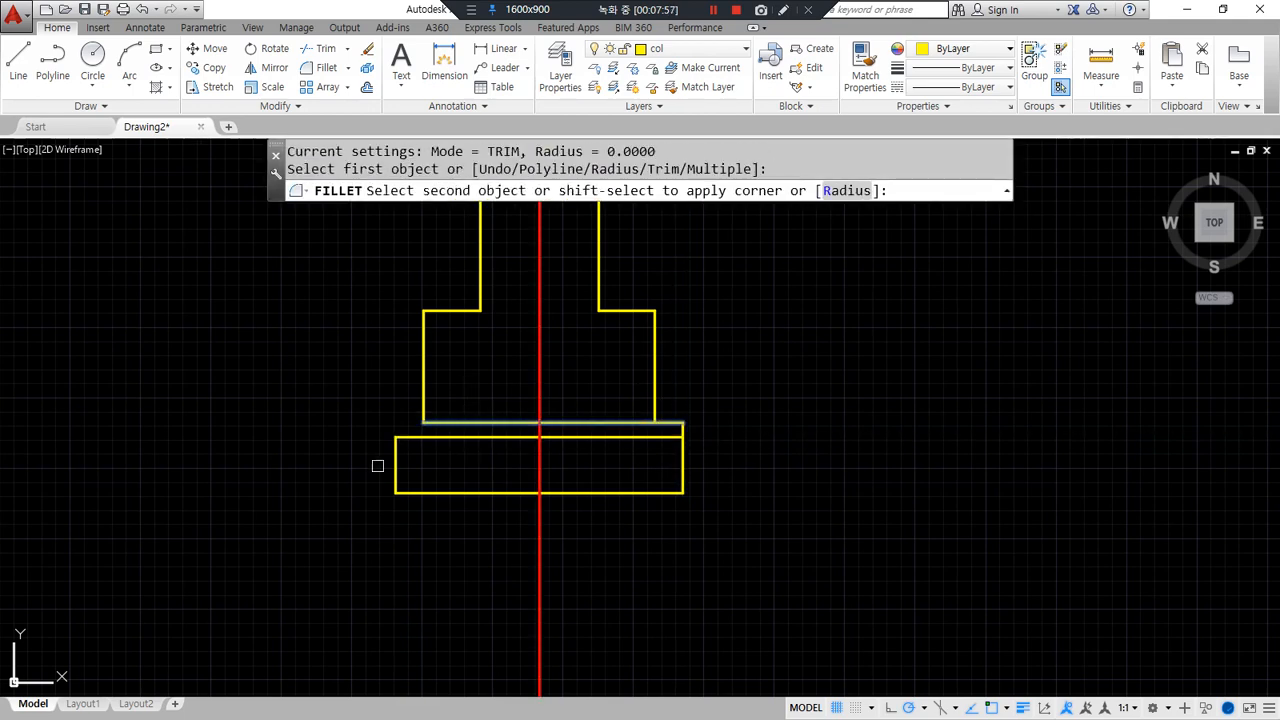
{"action": "left_click", "coordinate": [400, 450]}
- Trim the base's top line between the two sides of the footing
{"action": "type", "text": "tr"}
{"action": "key", "text": "Return"}
{"action": "key", "text": "Return"}
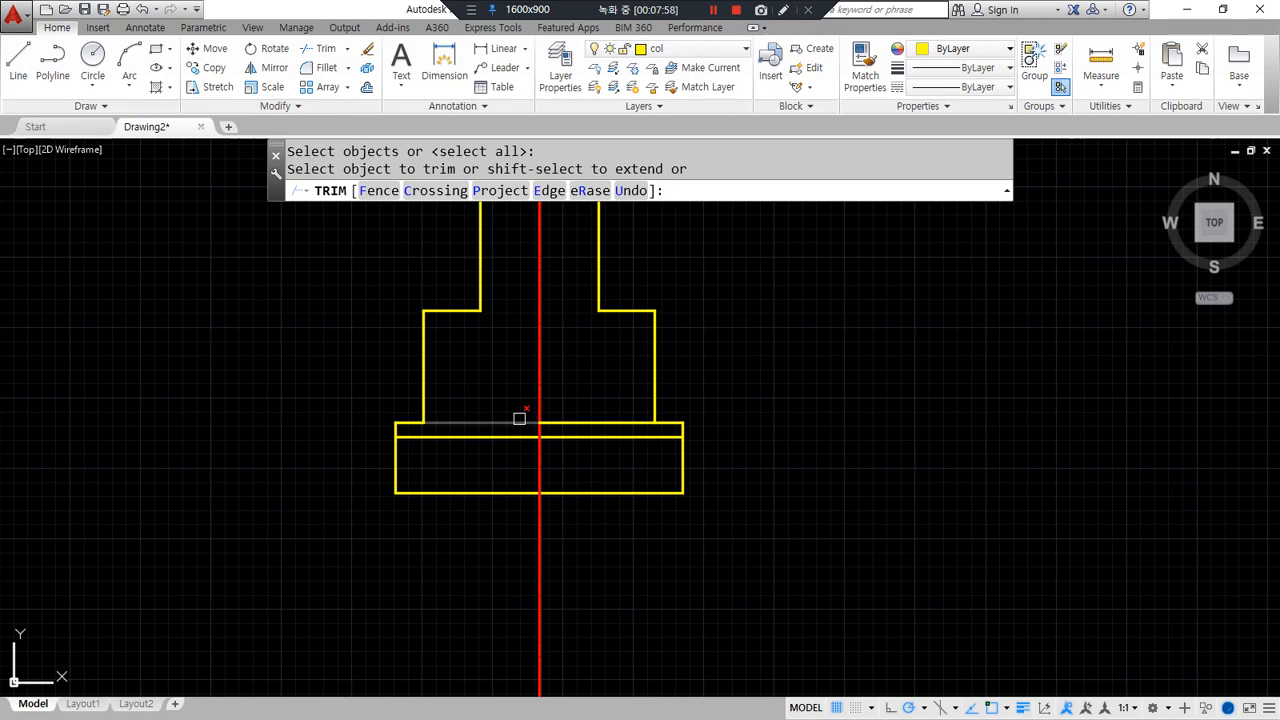
{"action": "key", "text": "Return"}
- Put all lines of the base beneath the footing on the green layer
{"action": "left_click", "coordinate": [343, 391]}
{"action": "left_click", "coordinate": [760, 531]}
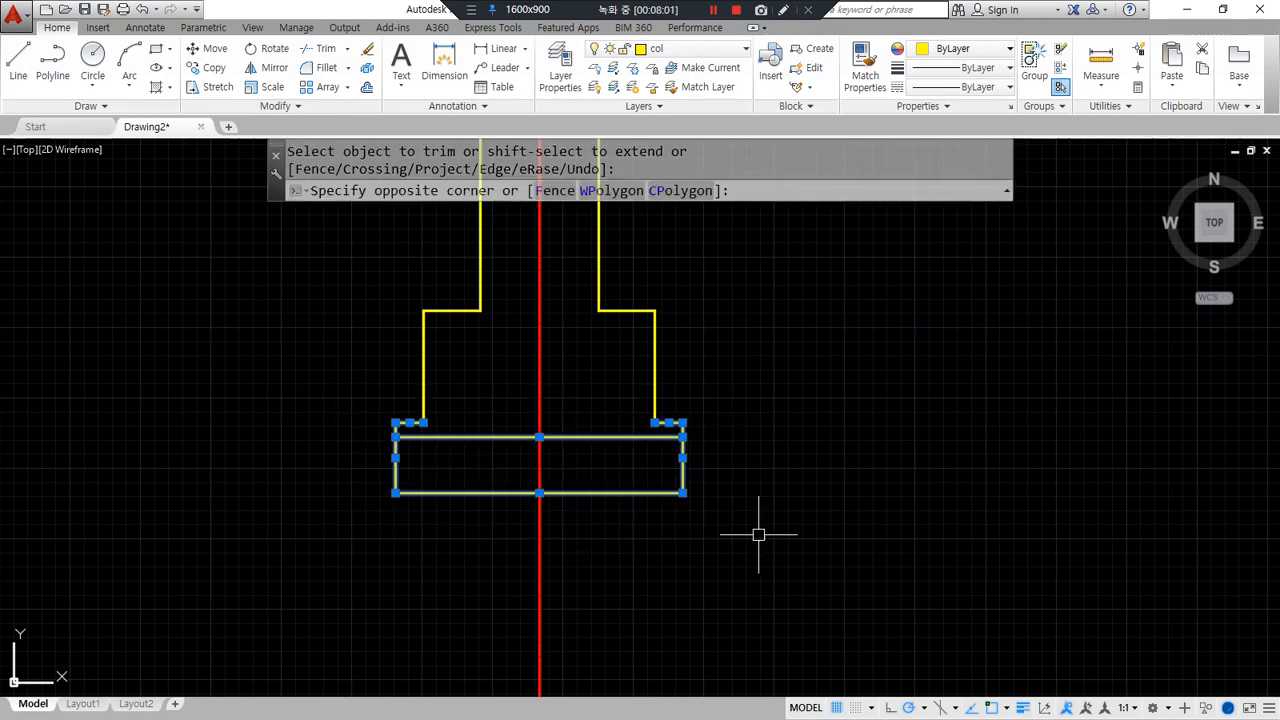
{"action": "left_click", "coordinate": [686, 48]}
{"action": "left_click", "coordinate": [688, 148]}
{"action": "key", "text": "Escape"}
{"action": "key", "text": "Escape"}
- Draw a line closing the footing's underside from its lower left corner to its lower right corner
{"action": "type", "text": "l"}
{"action": "key", "text": "Return"}
{"action": "left_click", "coordinate": [423, 423]}
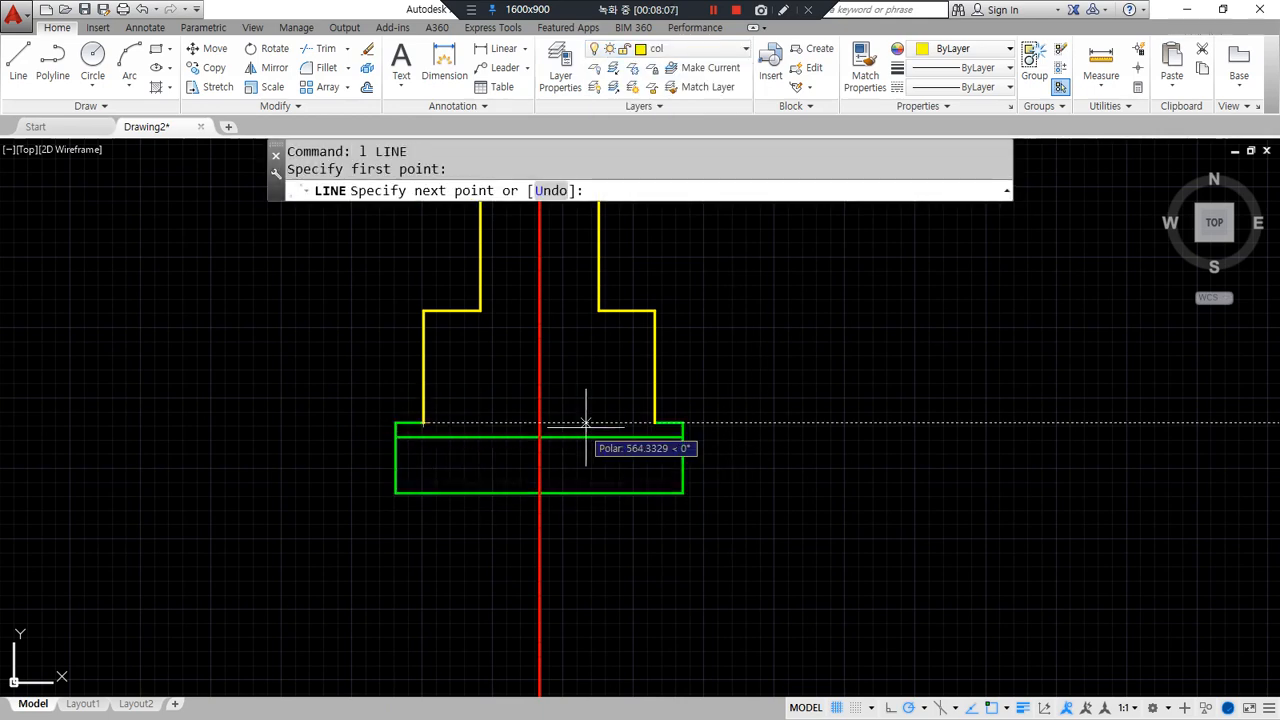
{"action": "left_click", "coordinate": [654, 423]}
{"action": "key", "text": "Return"}
- Set the global linetype scale (LTS) to 10
{"action": "middle_click_drag", "start_coordinate": [531, 366], "coordinate": [587, 513]}
{"action": "mouse_move", "coordinate": [550, 698]}
{"action": "left_mouse_down"}
{"action": "mouse_move", "coordinate": [316, 470]}
{"action": "mouse_move", "coordinate": [975, 365]}
{"action": "mouse_move", "coordinate": [716, 690]}
{"action": "left_mouse_up"}
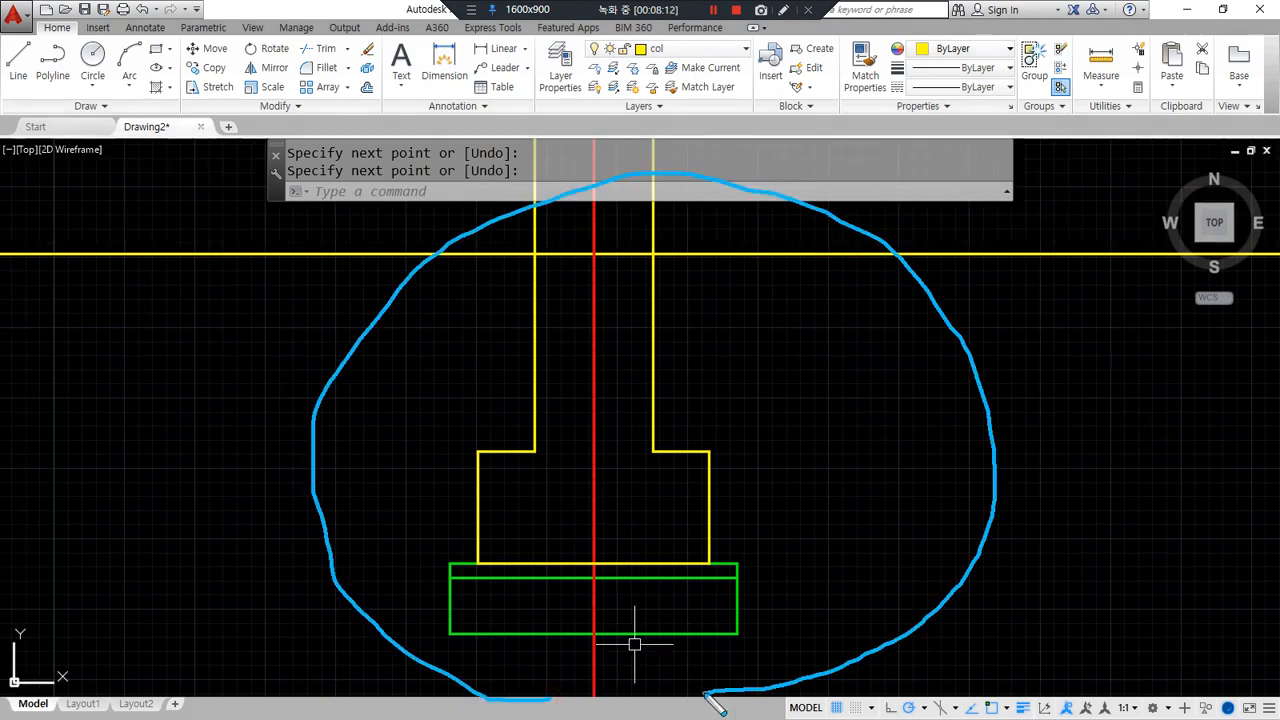
{"action": "key", "text": "Escape"}
{"action": "type", "text": "LTS"}
{"action": "key", "text": "Return"}
{"action": "type", "text": "10"}
{"action": "key", "text": "Return"}
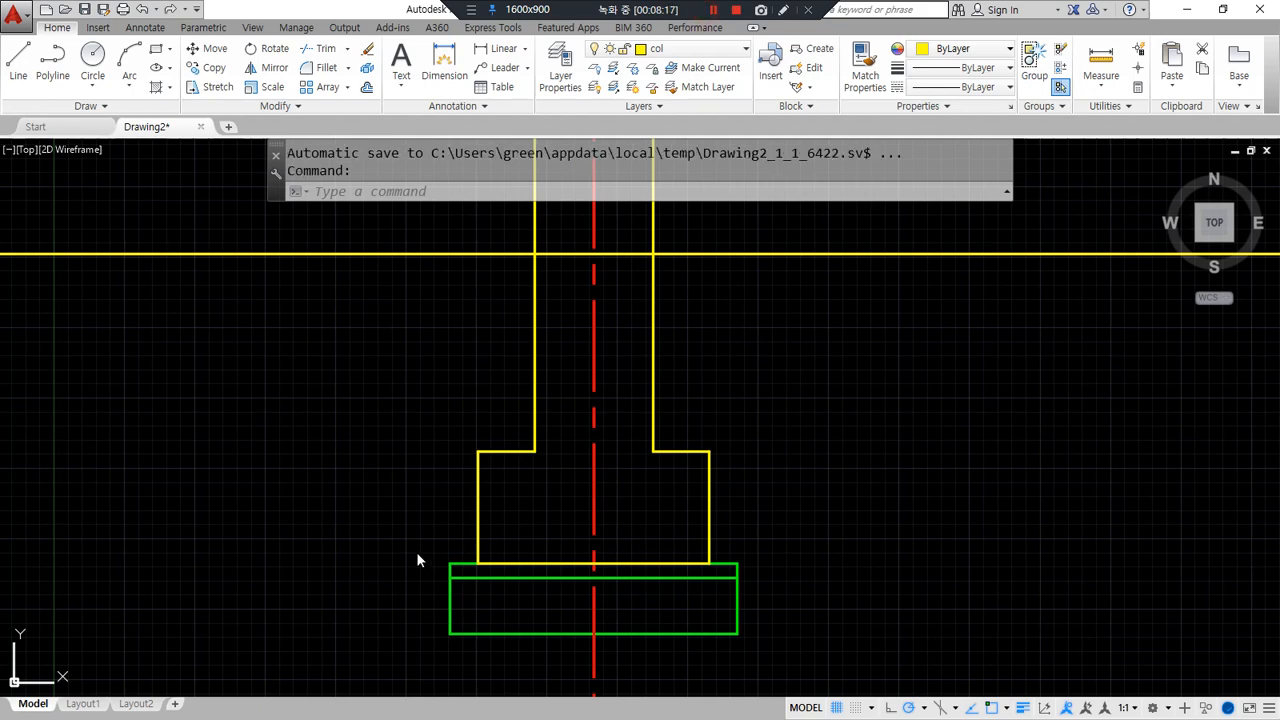
{"action": "scroll", "coordinate": [417, 555], "scroll_direction": "down", "scroll_amount": 2}
{"action": "scroll", "coordinate": [416, 388], "scroll_direction": "up", "scroll_amount": 2}
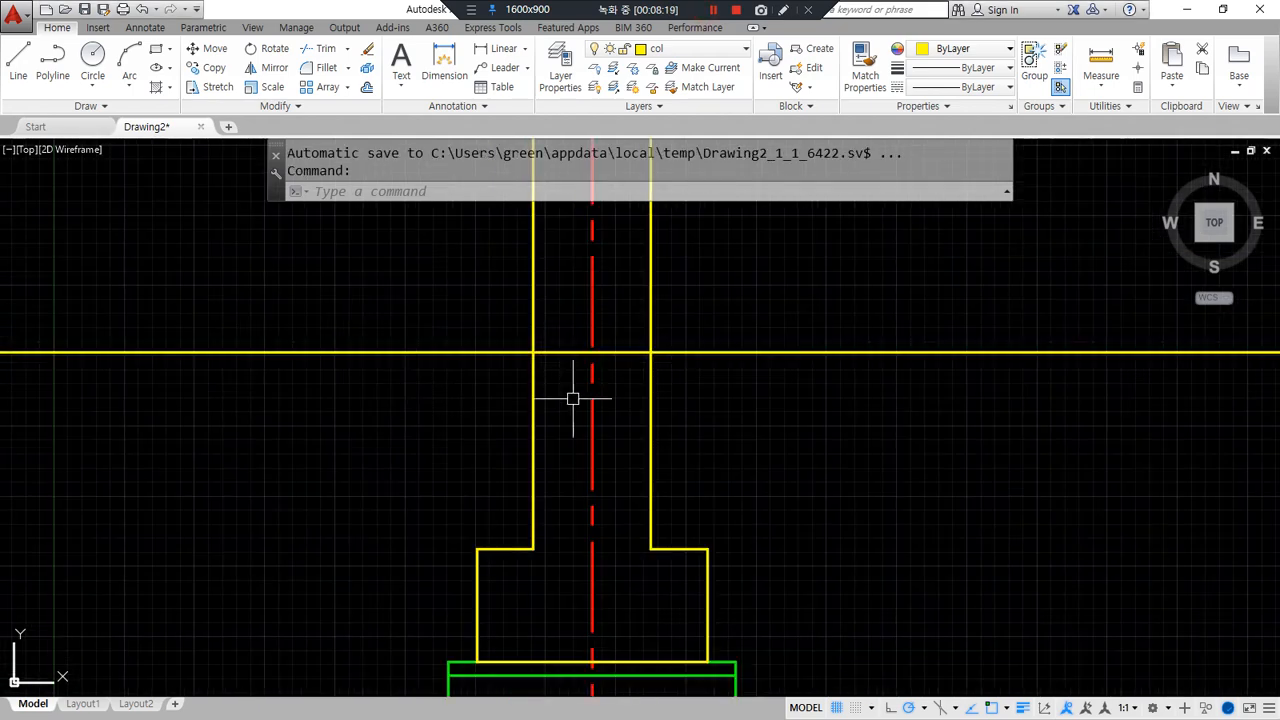
{"action": "middle_click_drag", "start_coordinate": [442, 421], "coordinate": [557, 389]}
{"action": "key", "text": "ctrl+alt+d"}
{"action": "mouse_move", "coordinate": [565, 327]}
{"action": "left_mouse_down"}
{"action": "mouse_move", "coordinate": [545, 370]}
{"action": "mouse_move", "coordinate": [642, 352]}
{"action": "left_mouse_up"}
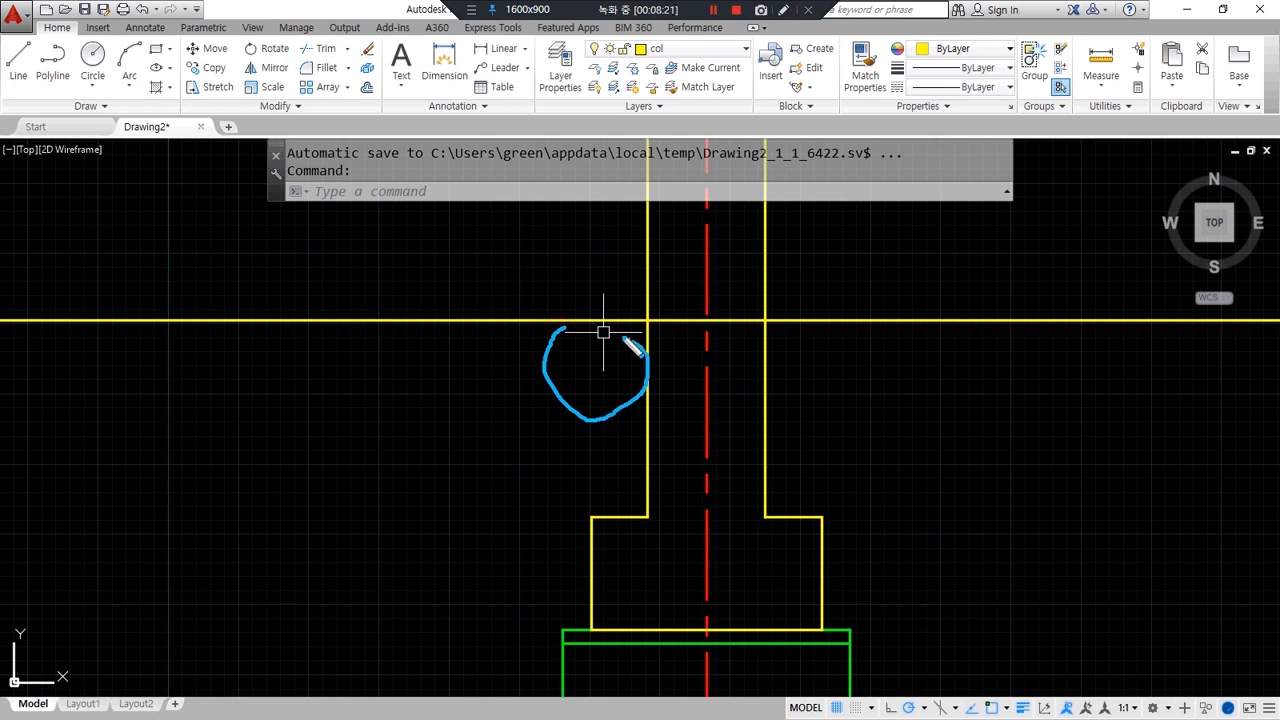
{"action": "left_click_drag", "start_coordinate": [420, 402], "coordinate": [449, 329]}
{"action": "mouse_move", "coordinate": [358, 330]}
{"action": "left_mouse_down"}
{"action": "mouse_move", "coordinate": [380, 420]}
{"action": "mouse_move", "coordinate": [346, 312]}
{"action": "left_mouse_up"}
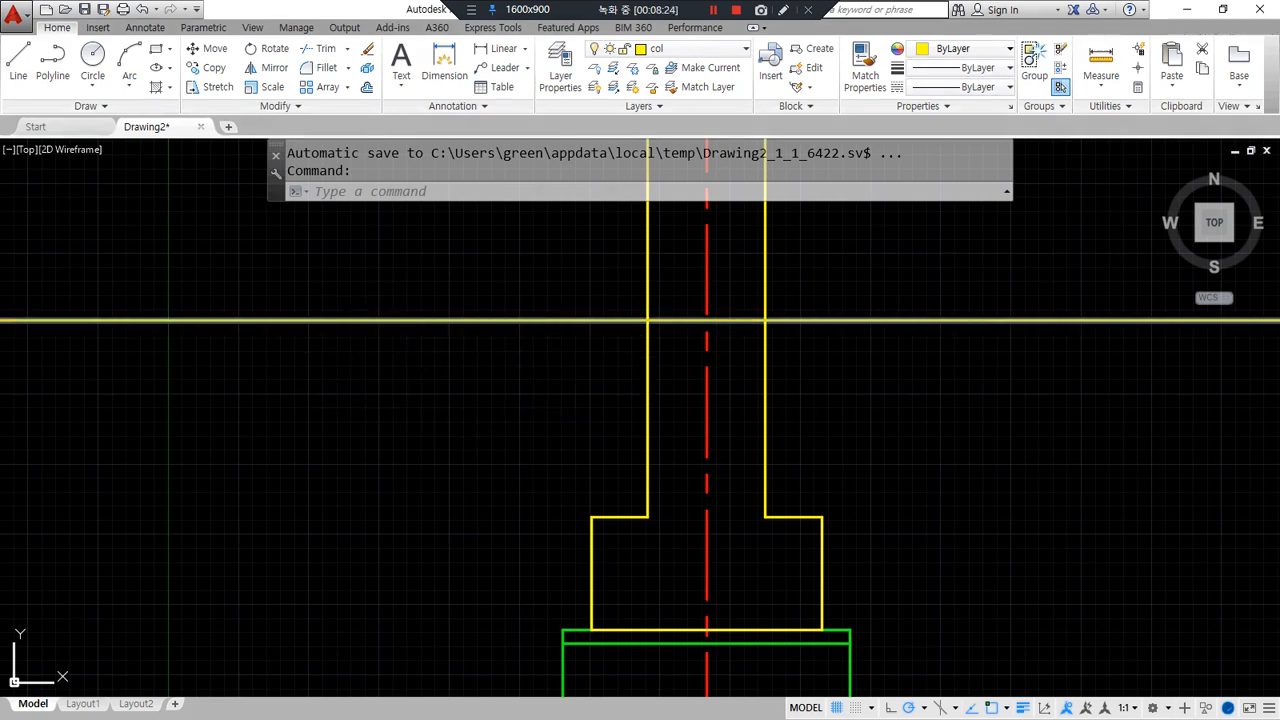
- Draw a rectangle from the intersection of the left wall line and the top horizontal line to @-200,-200
{"action": "scroll", "coordinate": [620, 366], "scroll_direction": "up", "scroll_amount": 2}
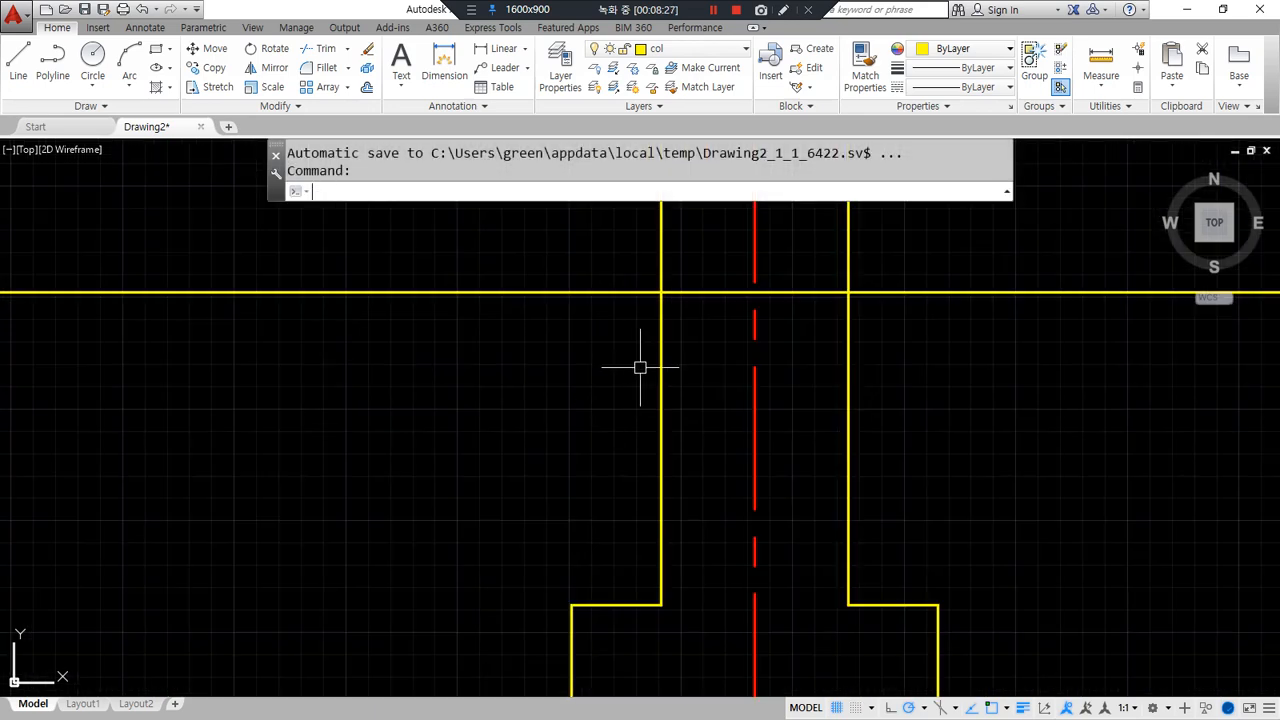
{"action": "type", "text": "c"}
{"action": "key", "text": "Return"}
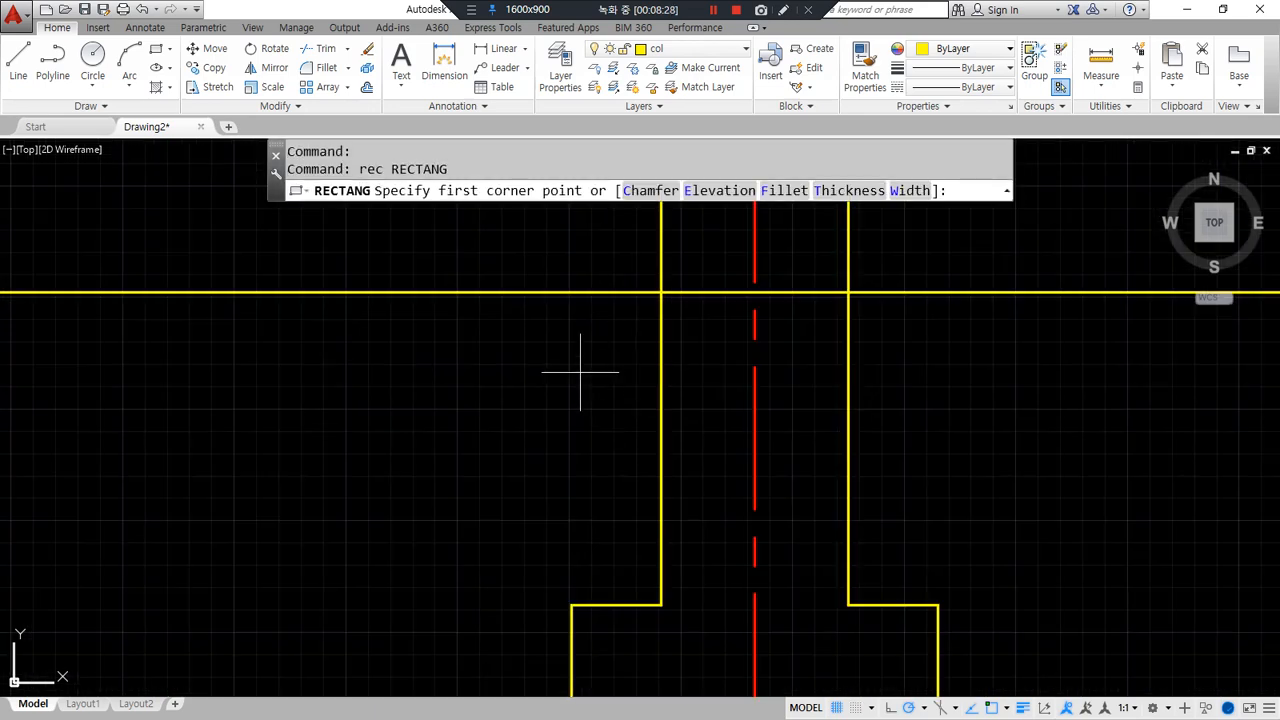
{"action": "left_click", "coordinate": [661, 292]}
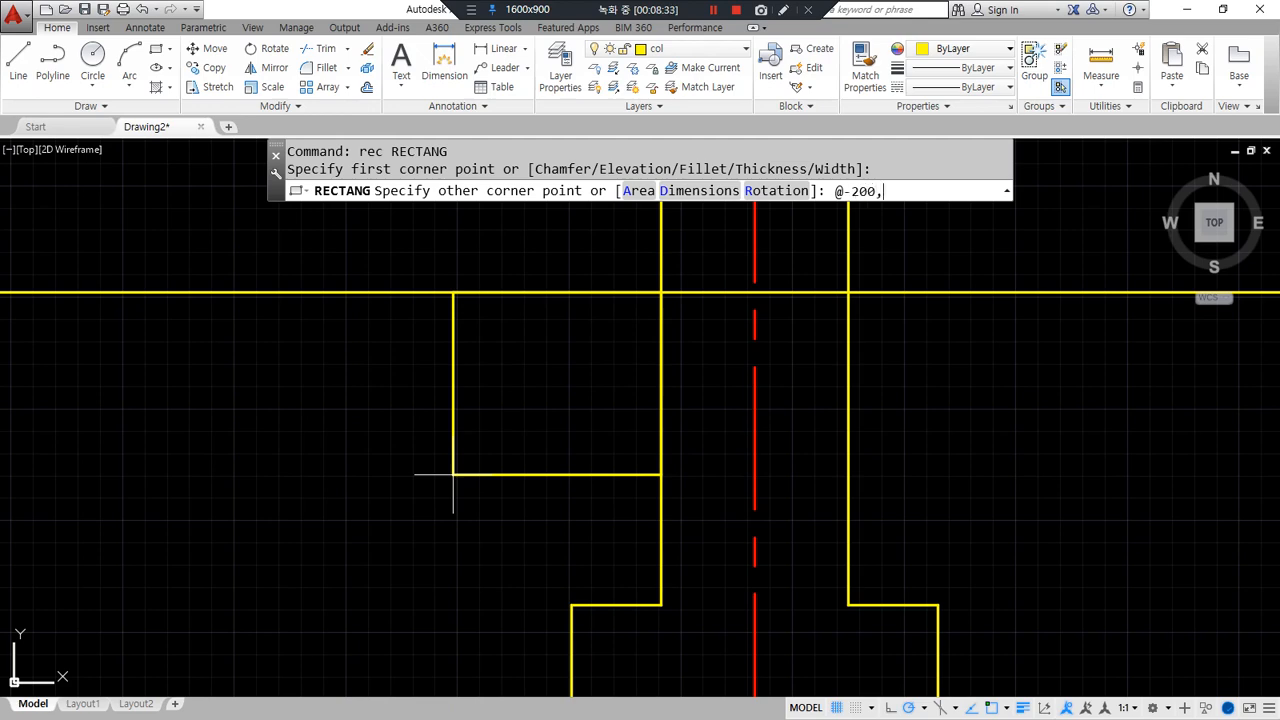
{"action": "key", "text": "Return"}
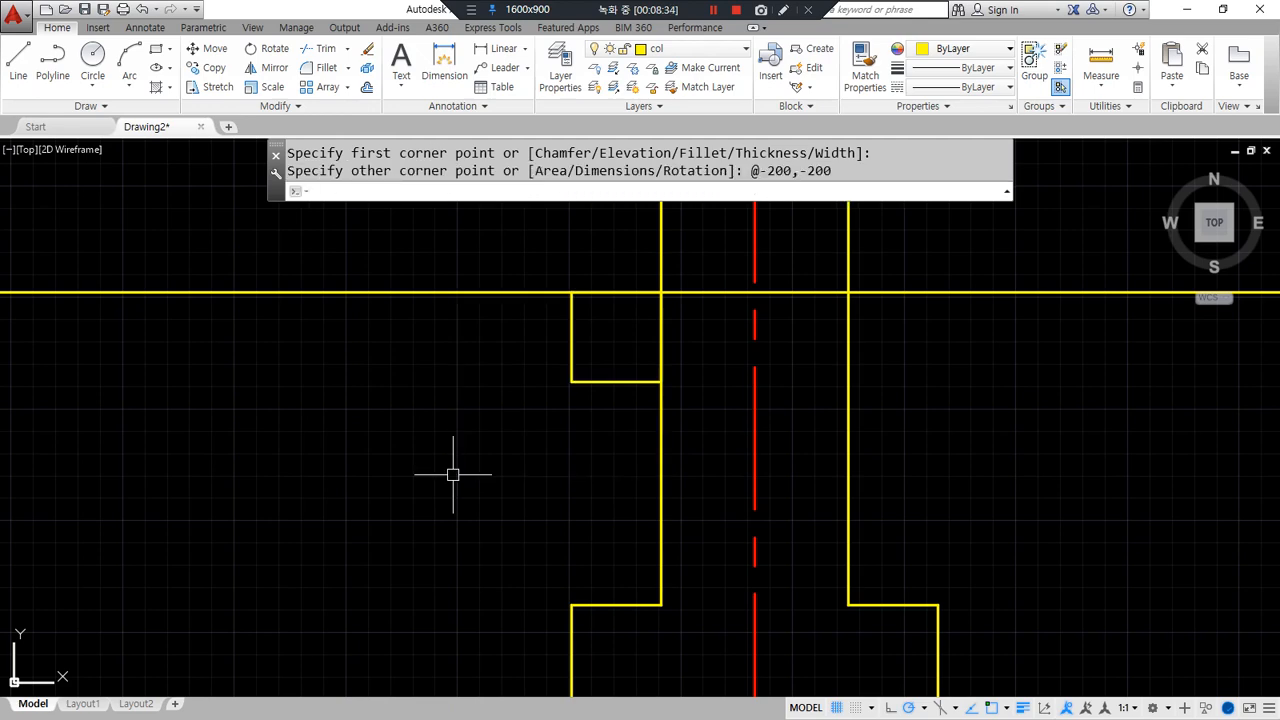
{"action": "scroll", "coordinate": [608, 367], "scroll_direction": "up", "scroll_amount": 2}
{"action": "middle_click_drag", "start_coordinate": [608, 367], "coordinate": [723, 423]}
{"action": "type", "text": "c"}
{"action": "key", "text": "Return"}
{"action": "key", "text": "Escape"}
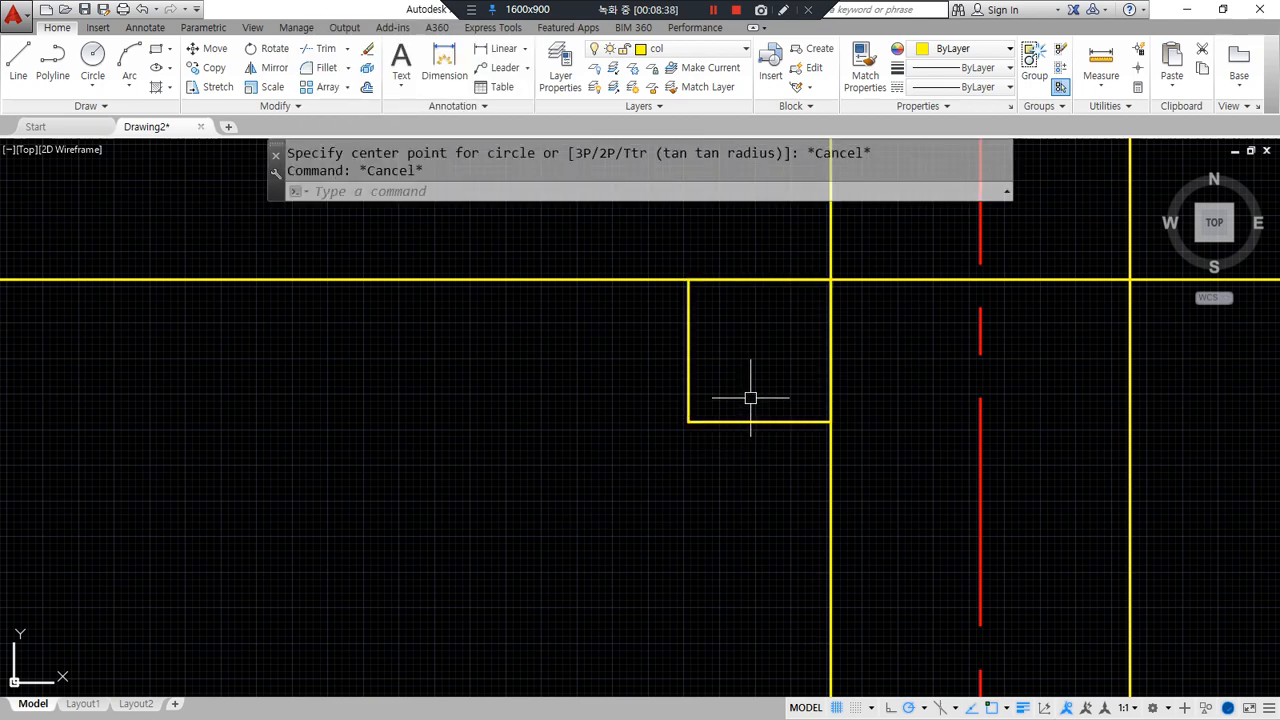
{"action": "type", "text": "c"}
{"action": "key", "text": "Return"}
{"action": "key", "text": "Escape"}
{"action": "key", "text": "Escape"}
- Copy the square four times leftward along the top horizontal line, corner to corner, using its top right corner as the base point
{"action": "type", "text": "cp"}
{"action": "key", "text": "Return"}
{"action": "left_click", "coordinate": [741, 421]}
{"action": "key", "text": "Return"}
{"action": "left_click", "coordinate": [830, 279]}
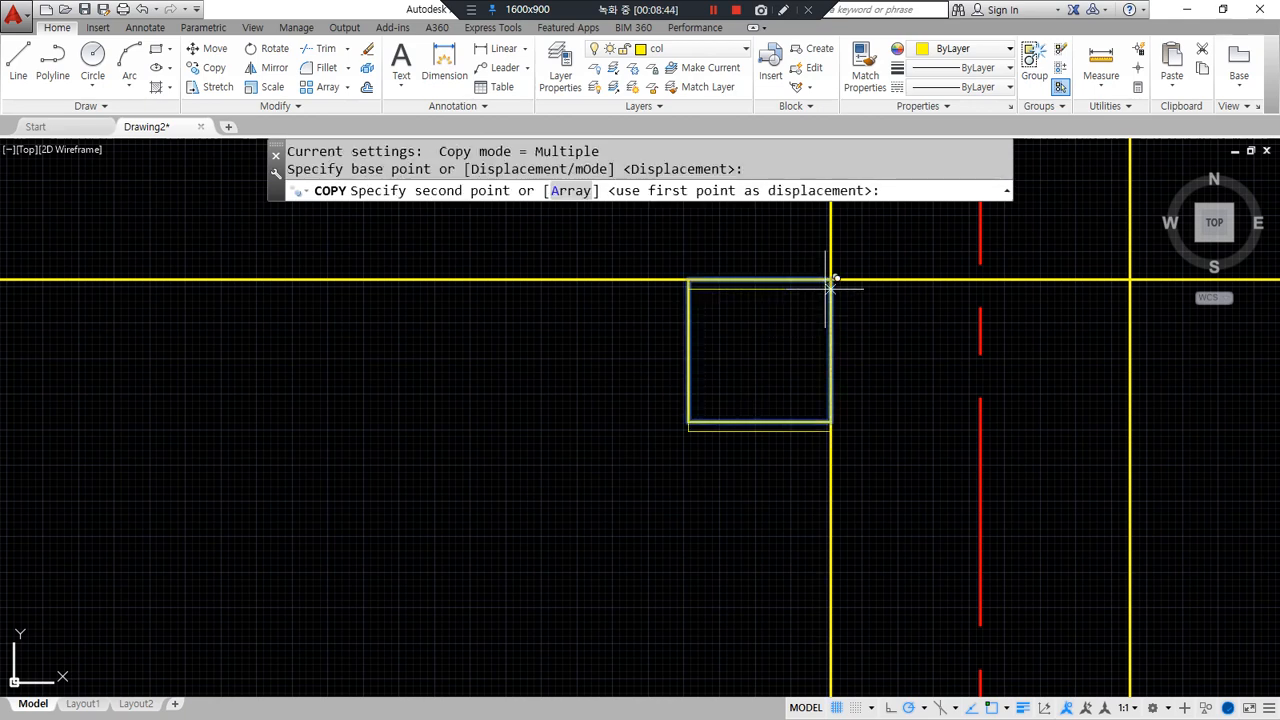
{"action": "left_click", "coordinate": [688, 279]}
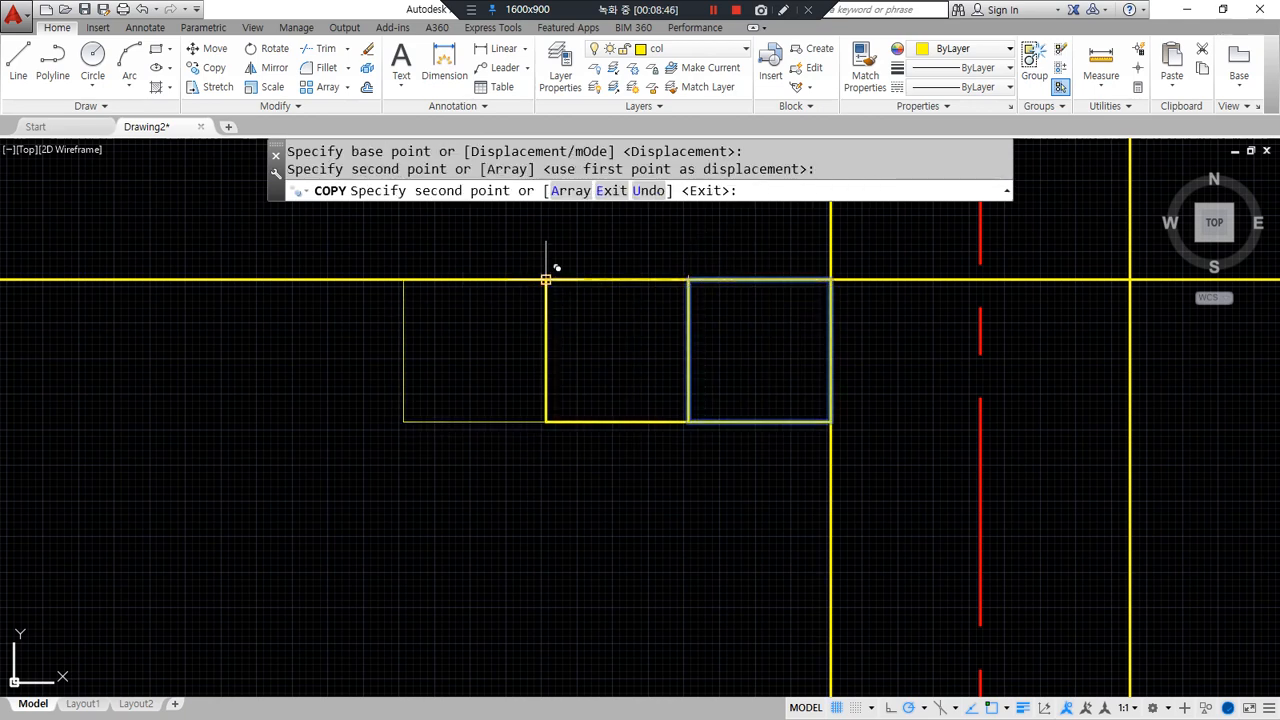
{"action": "left_click", "coordinate": [546, 279]}
{"action": "left_click", "coordinate": [403, 279]}
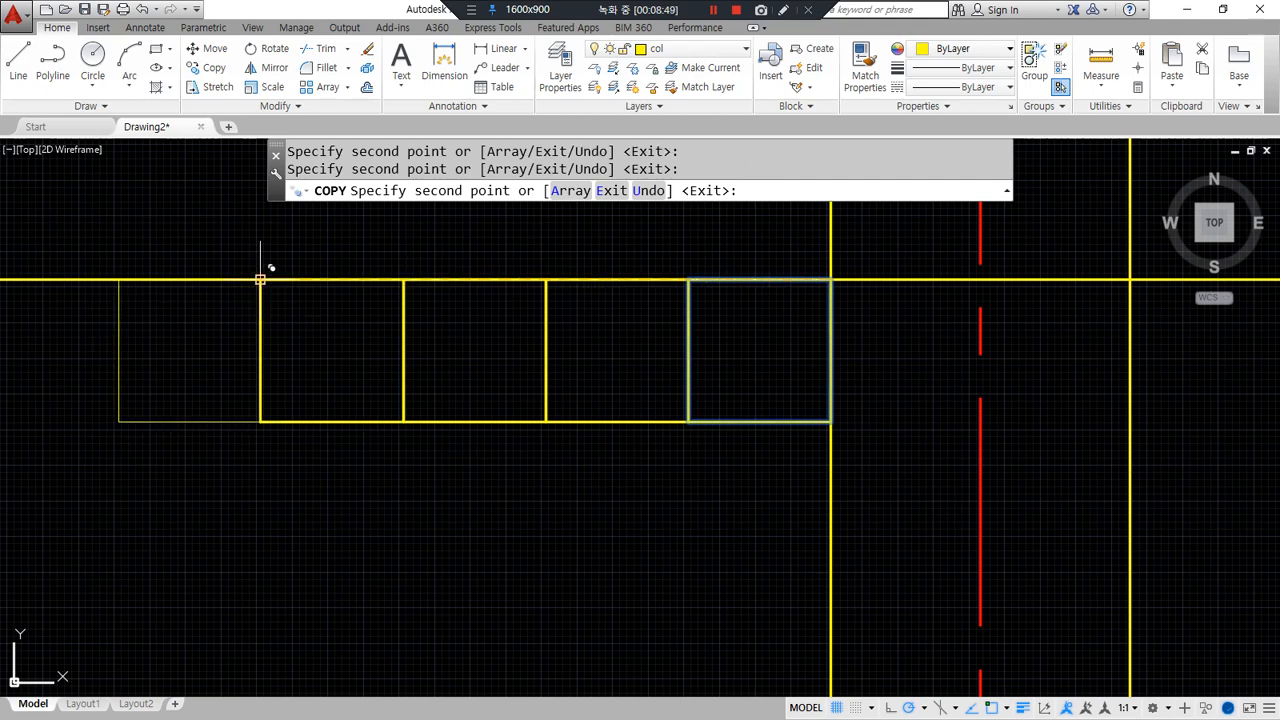
{"action": "left_click", "coordinate": [260, 279]}
{"action": "key", "text": "Return"}
{"action": "key", "text": "Escape"}
{"action": "type", "text": "l"}
{"action": "key", "text": "Return"}
{"action": "key", "text": "Escape"}
- Draw a zigzag polyline through the five squares' diagonals, from the top right corner to the bottom left corner of the row
{"action": "type", "text": "pl"}
{"action": "key", "text": "Return"}
{"action": "left_click", "coordinate": [830, 280]}
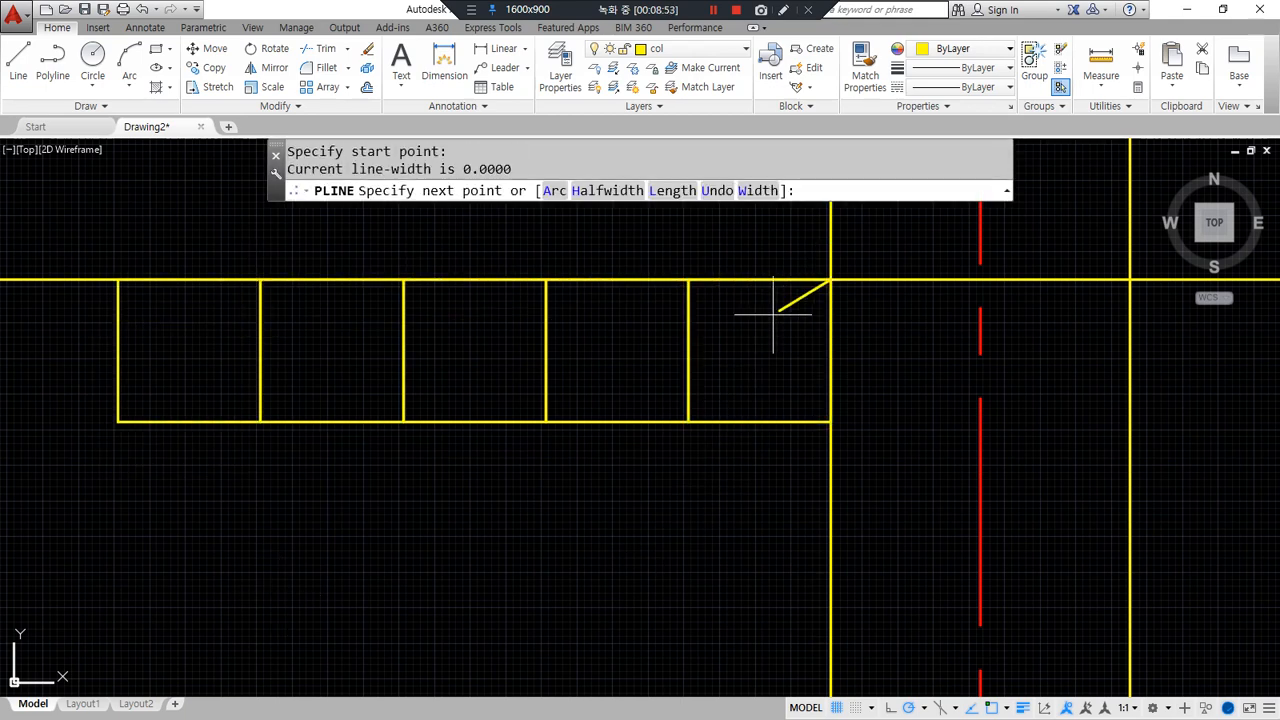
{"action": "left_click", "coordinate": [688, 421]}
{"action": "left_click", "coordinate": [546, 280]}
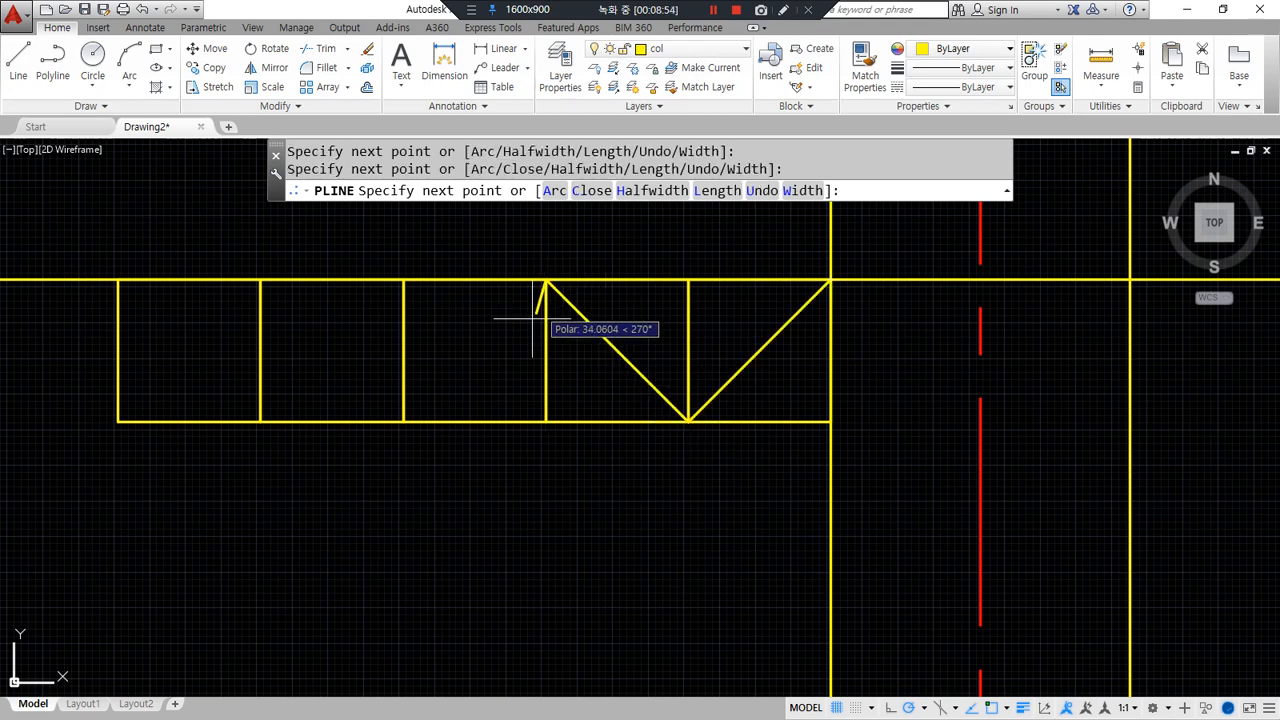
{"action": "left_click", "coordinate": [403, 421]}
{"action": "left_click", "coordinate": [260, 280]}
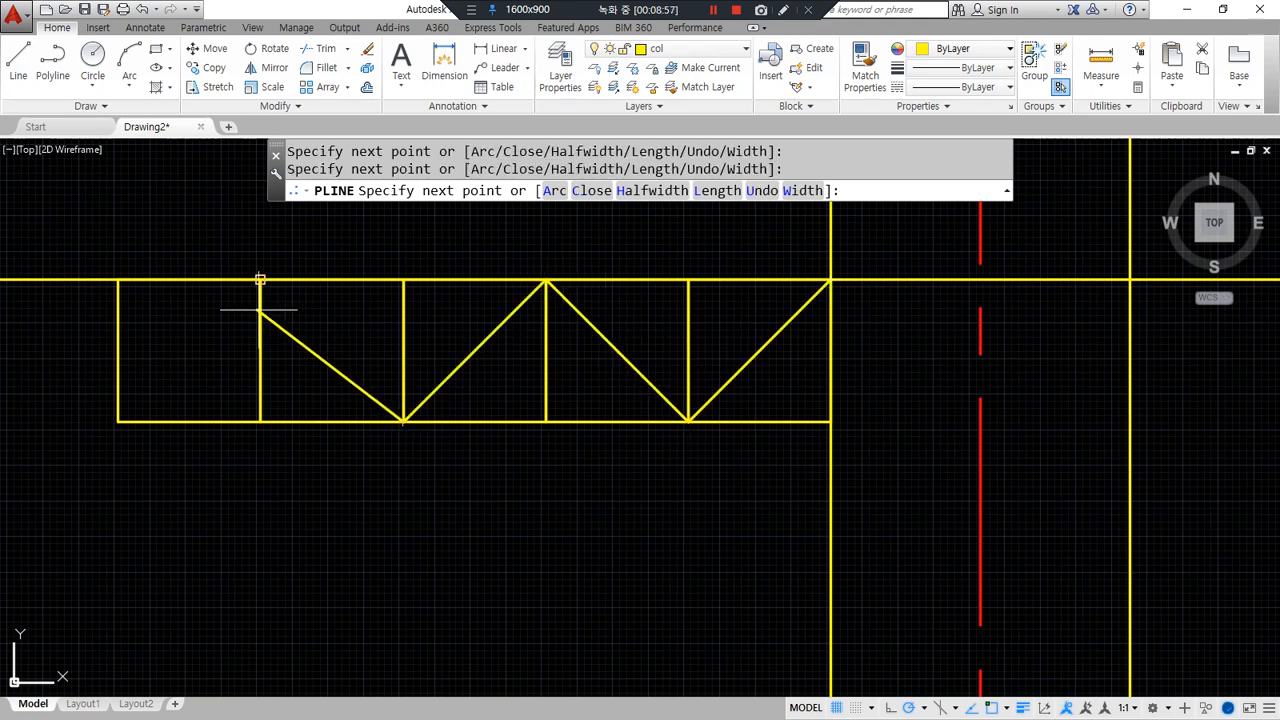
{"action": "left_click", "coordinate": [118, 421]}
{"action": "key", "text": "Escape"}
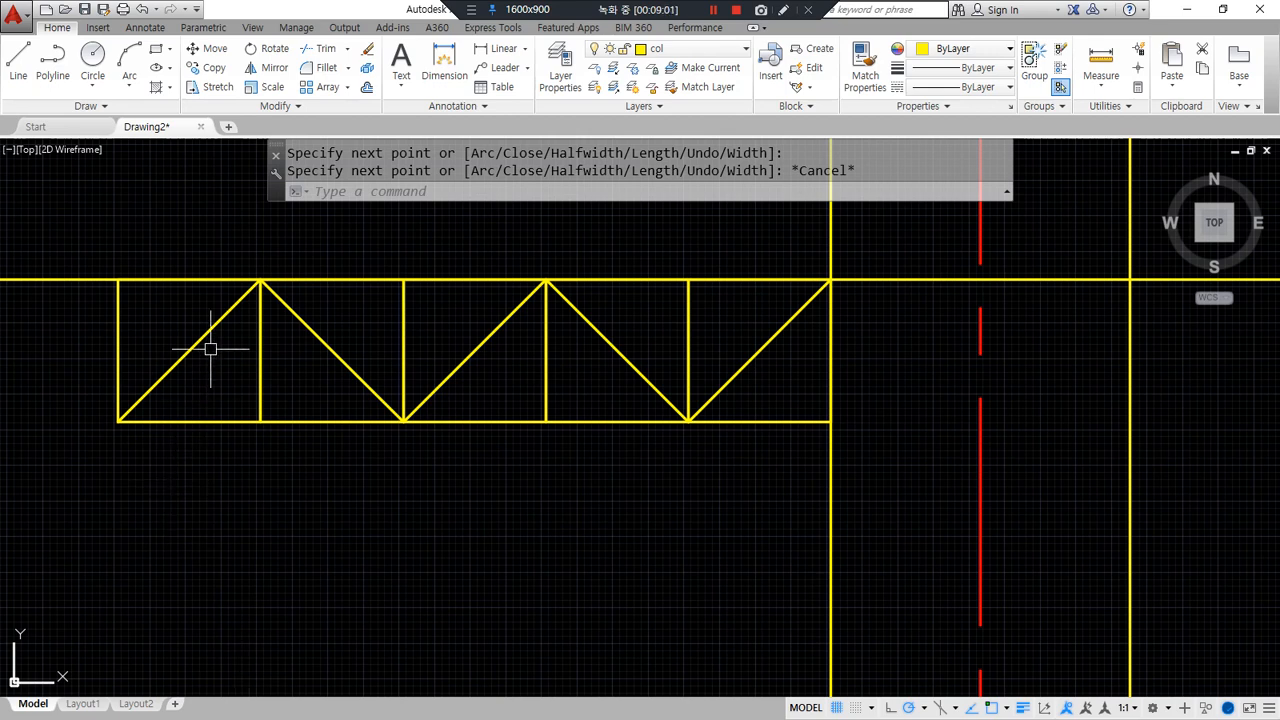
{"action": "left_click_drag", "start_coordinate": [259, 238], "coordinate": [266, 432]}
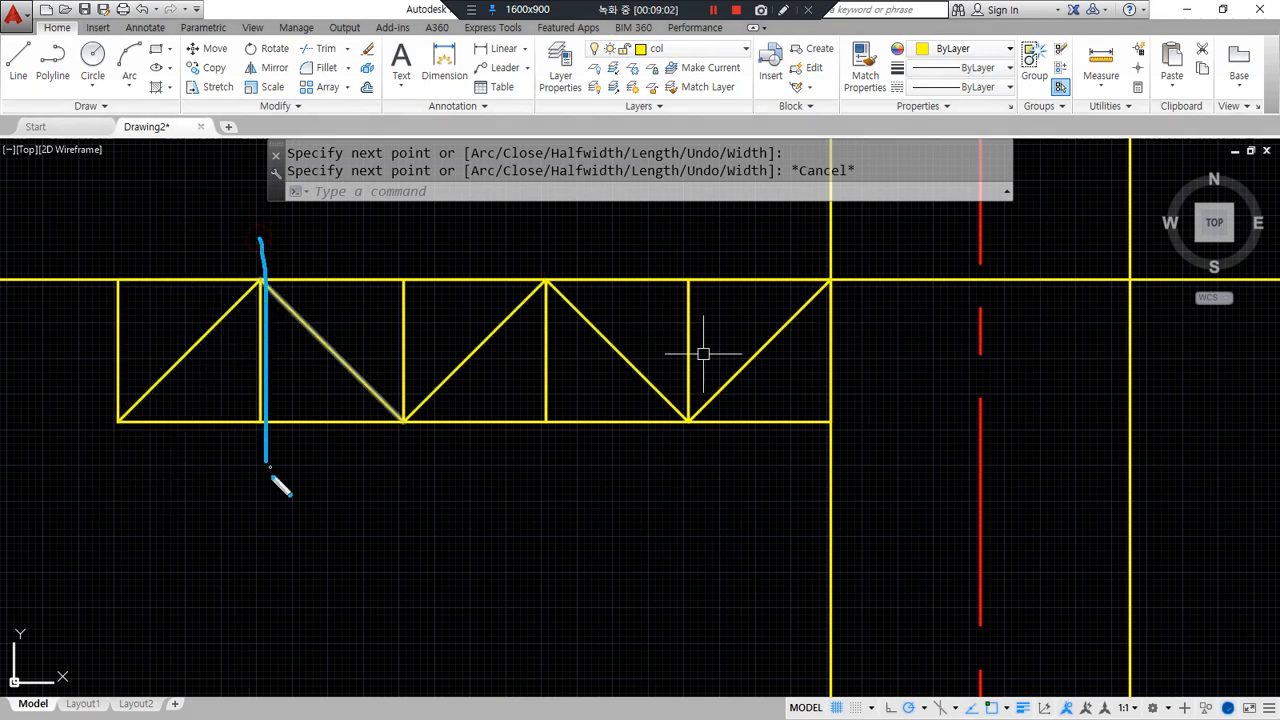
{"action": "key", "text": "Escape"}
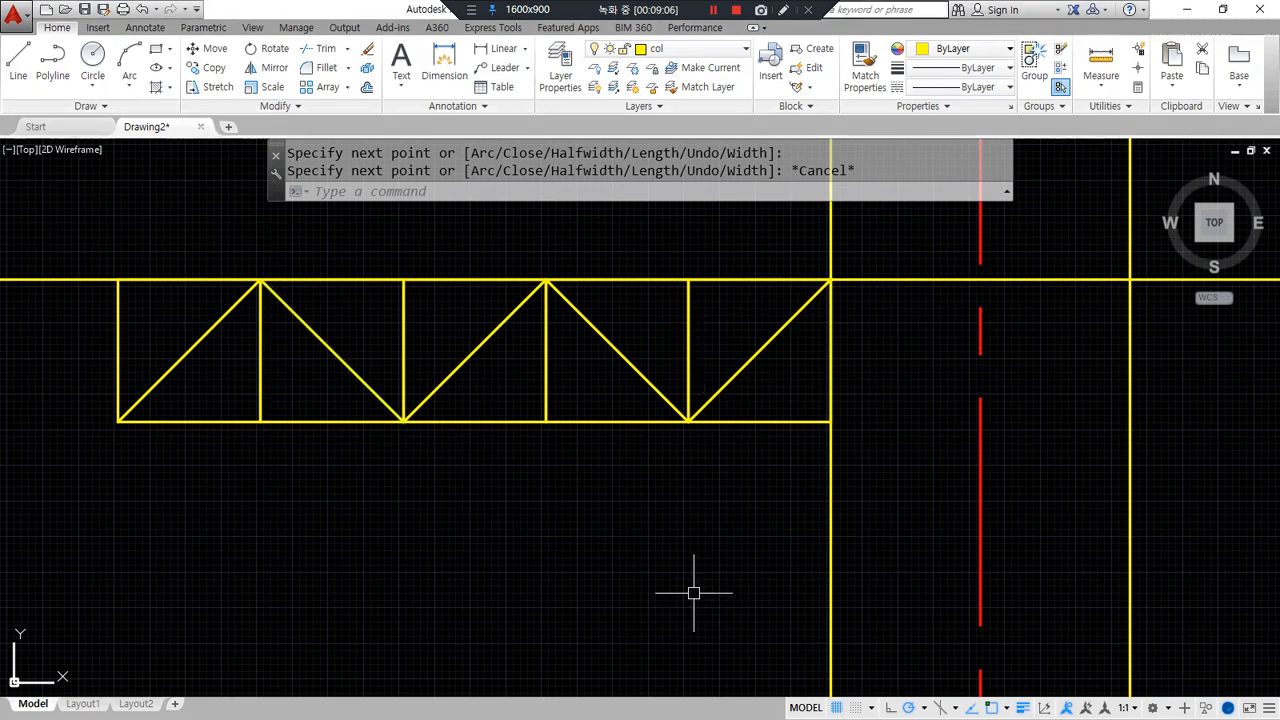
- Start a hatch and pick the five triangular areas above the zigzag polyline as its boundaries
{"action": "type", "text": "h"}
{"action": "key", "text": "Return"}
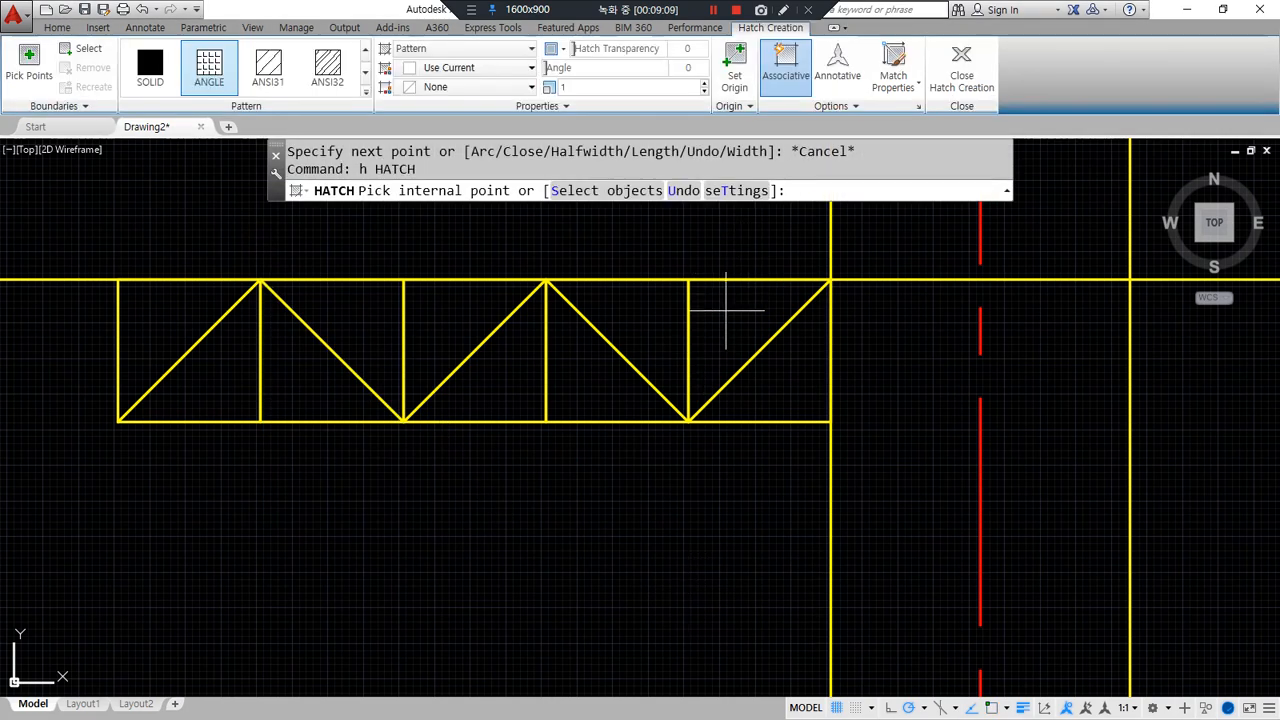
{"action": "left_click", "coordinate": [726, 310]}
{"action": "left_click", "coordinate": [640, 312]}
{"action": "left_click", "coordinate": [434, 318]}
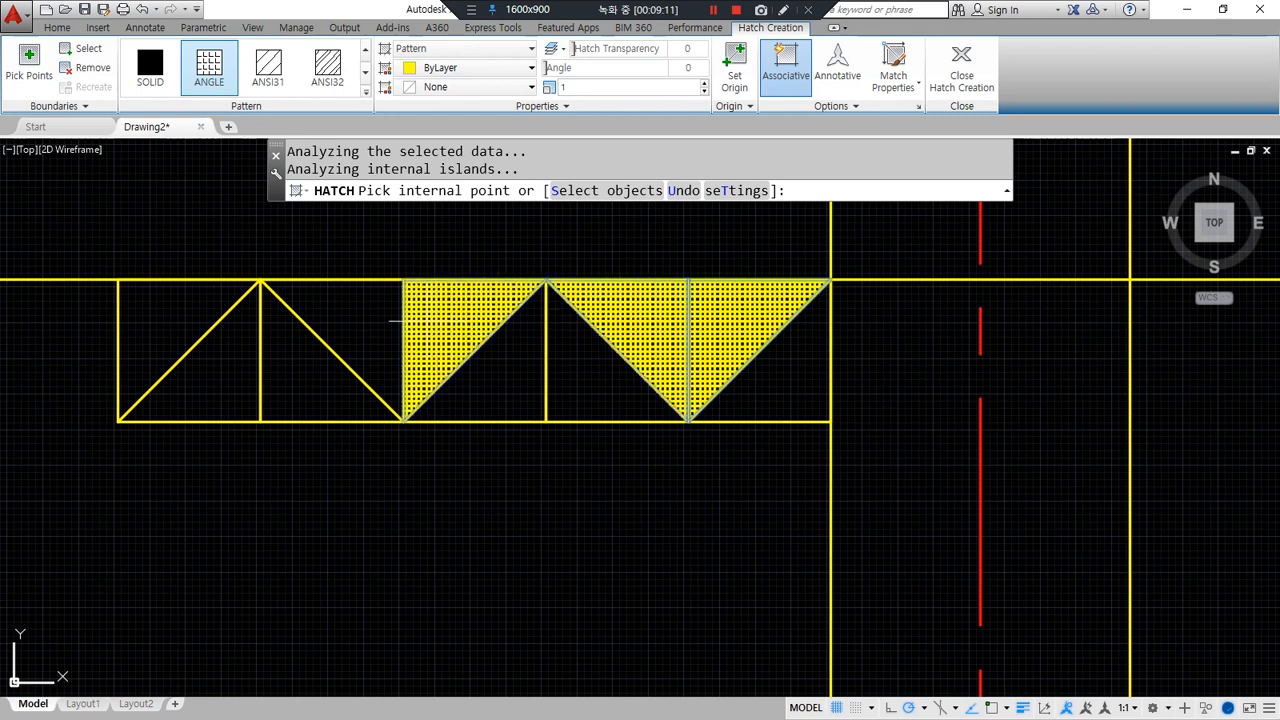
{"action": "left_click", "coordinate": [330, 310]}
{"action": "left_click", "coordinate": [157, 309]}
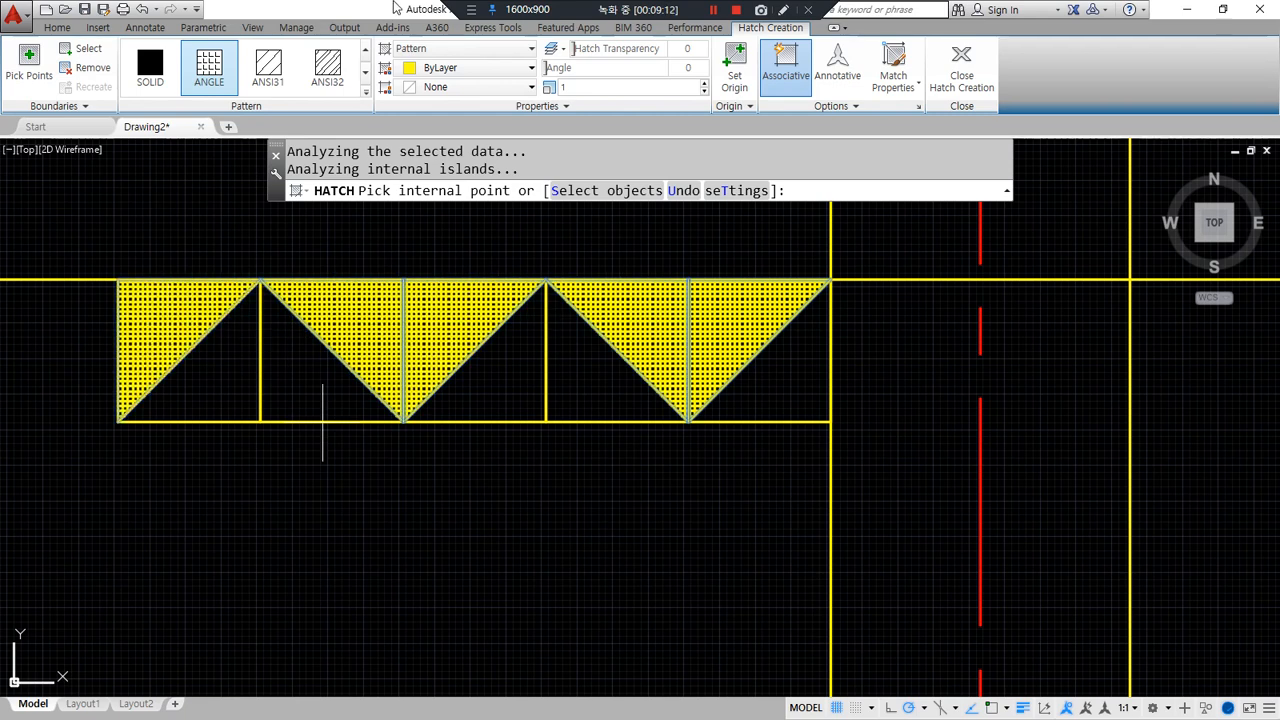
- Set the hatch to a user defined pattern with a spacing of 50 and an angle of 45
{"action": "left_click", "coordinate": [465, 48]}
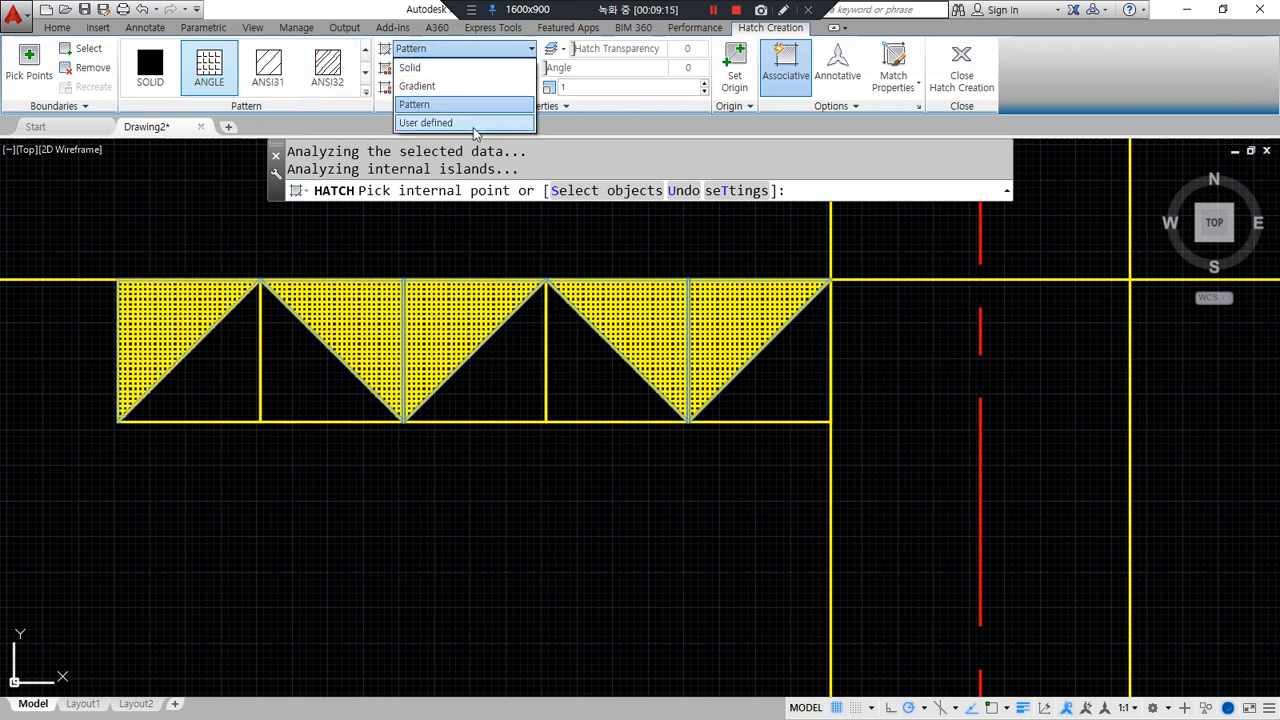
{"action": "left_click", "coordinate": [473, 123]}
{"action": "left_click", "coordinate": [628, 79]}
{"action": "type", "text": "5"}
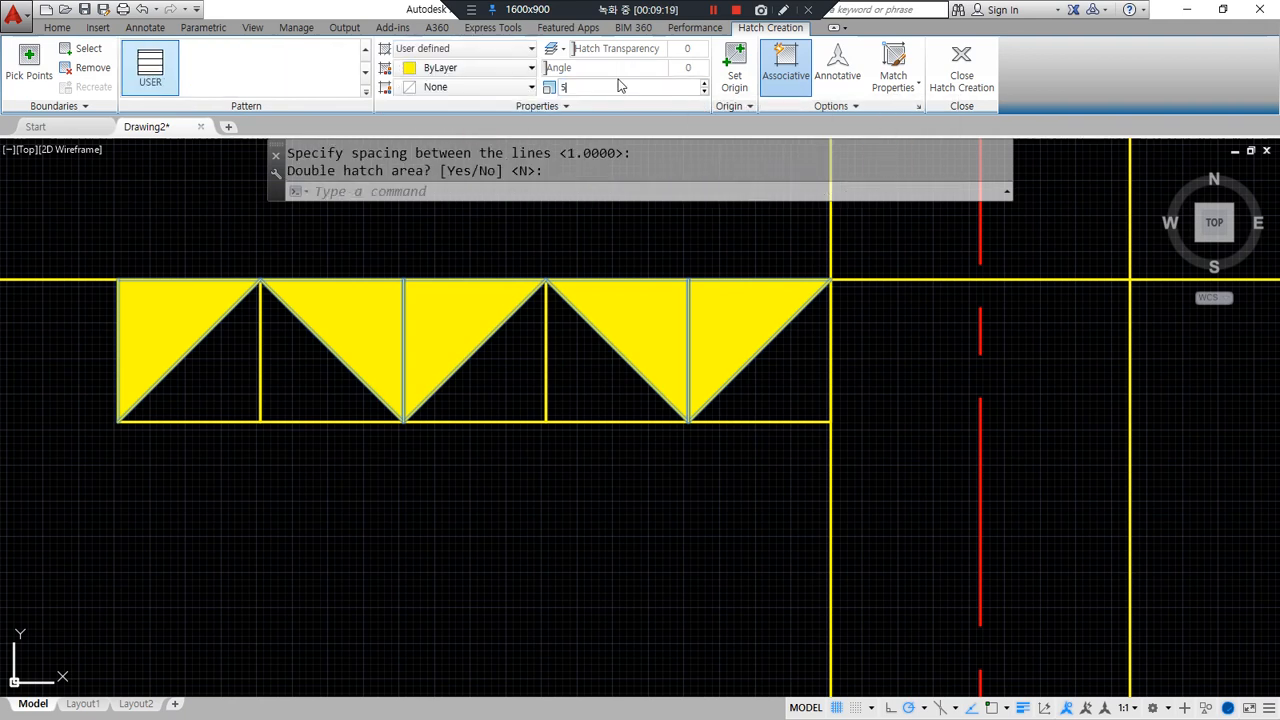
{"action": "type", "text": "0"}
{"action": "key", "text": "Return"}
{"action": "left_click", "coordinate": [690, 68]}
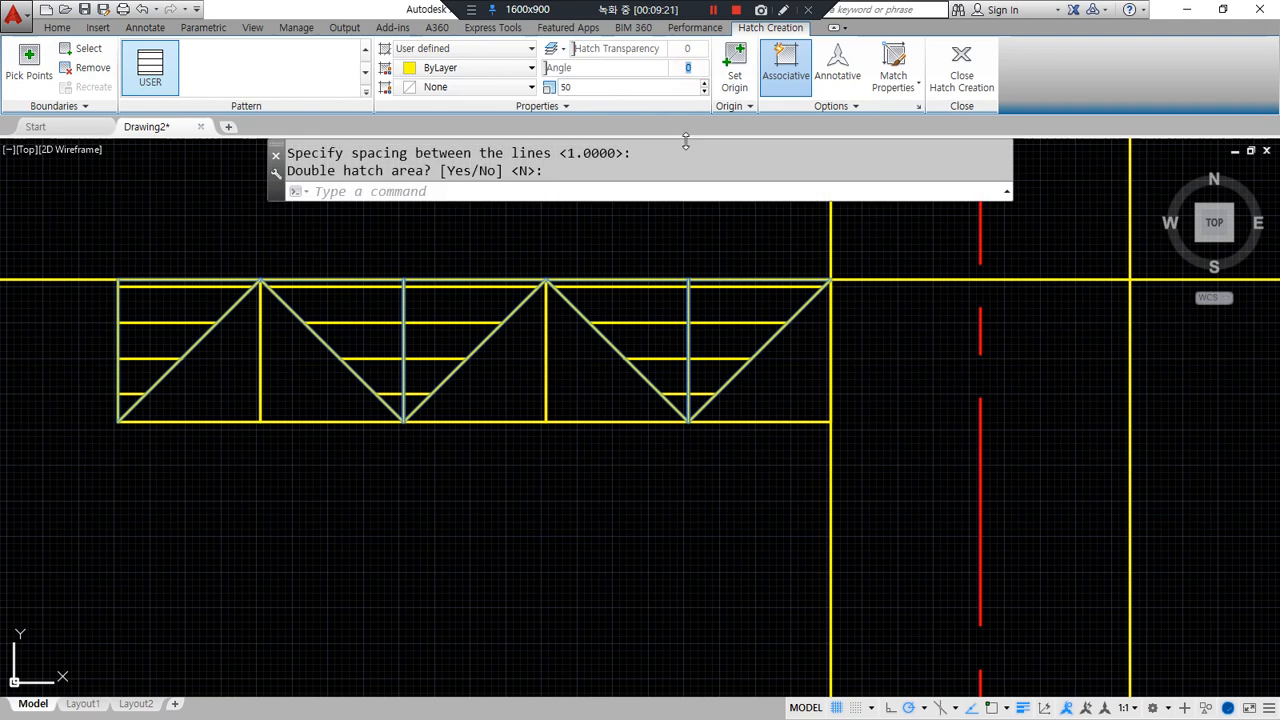
{"action": "key", "text": "Return"}
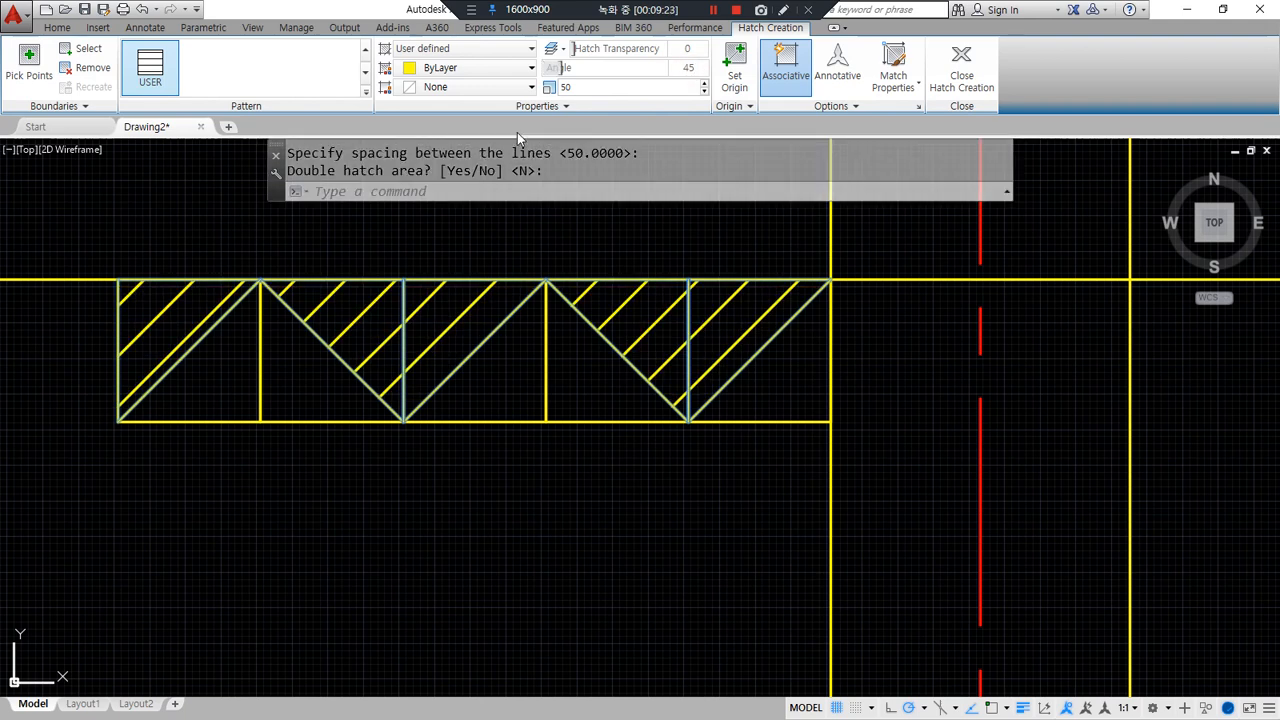
- Assign the hatch above the zigzag to the hat layer and finish it
{"action": "left_click", "coordinate": [537, 108]}
{"action": "left_click", "coordinate": [475, 125]}
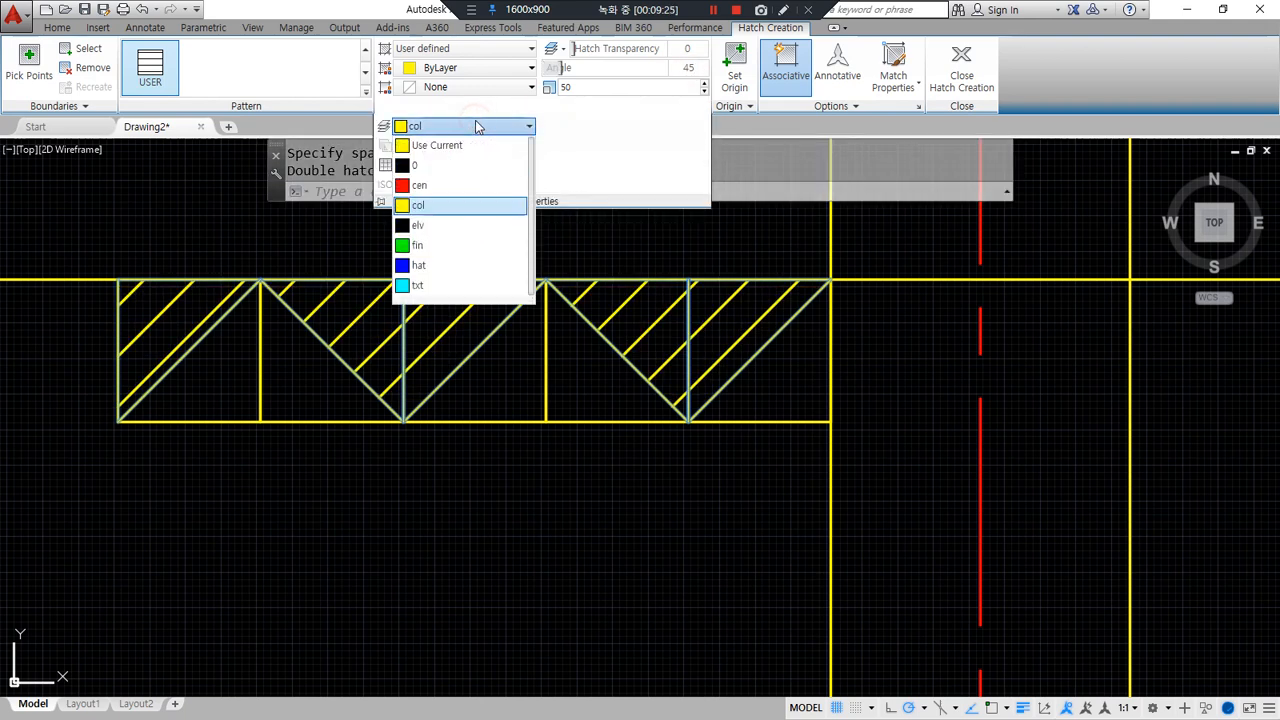
{"action": "left_click", "coordinate": [455, 266]}
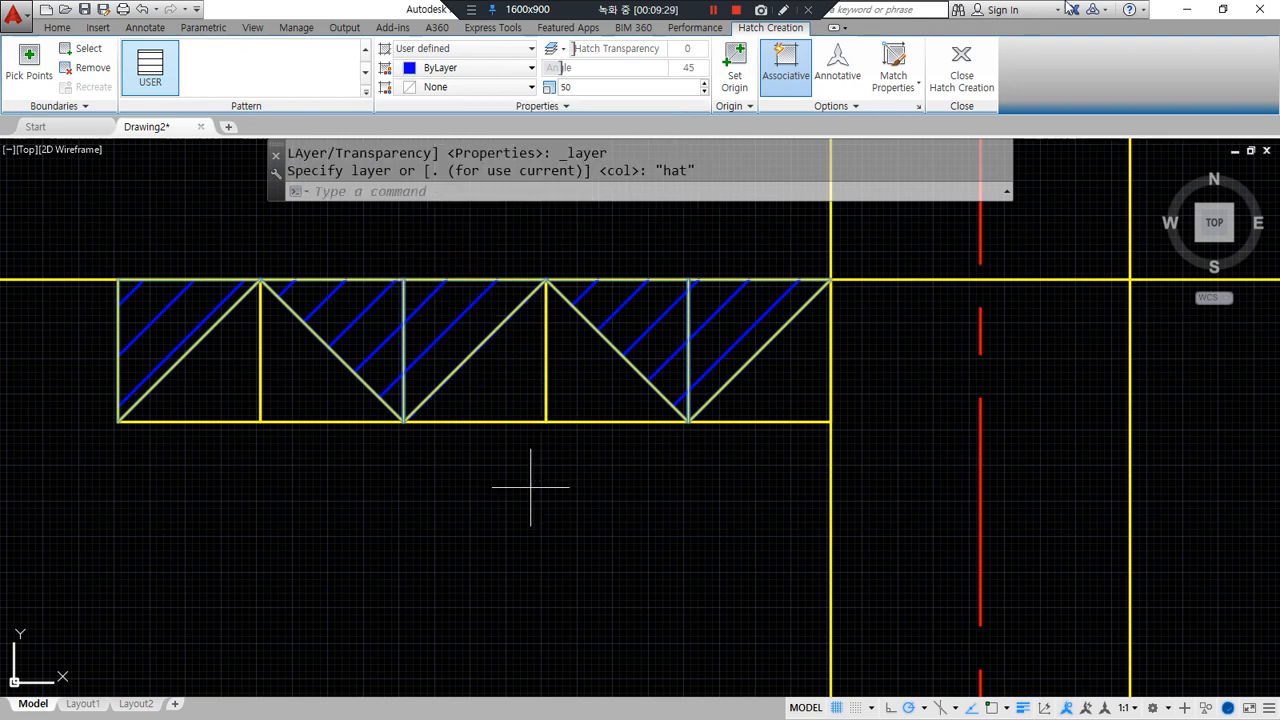
{"action": "left_click", "coordinate": [961, 65]}
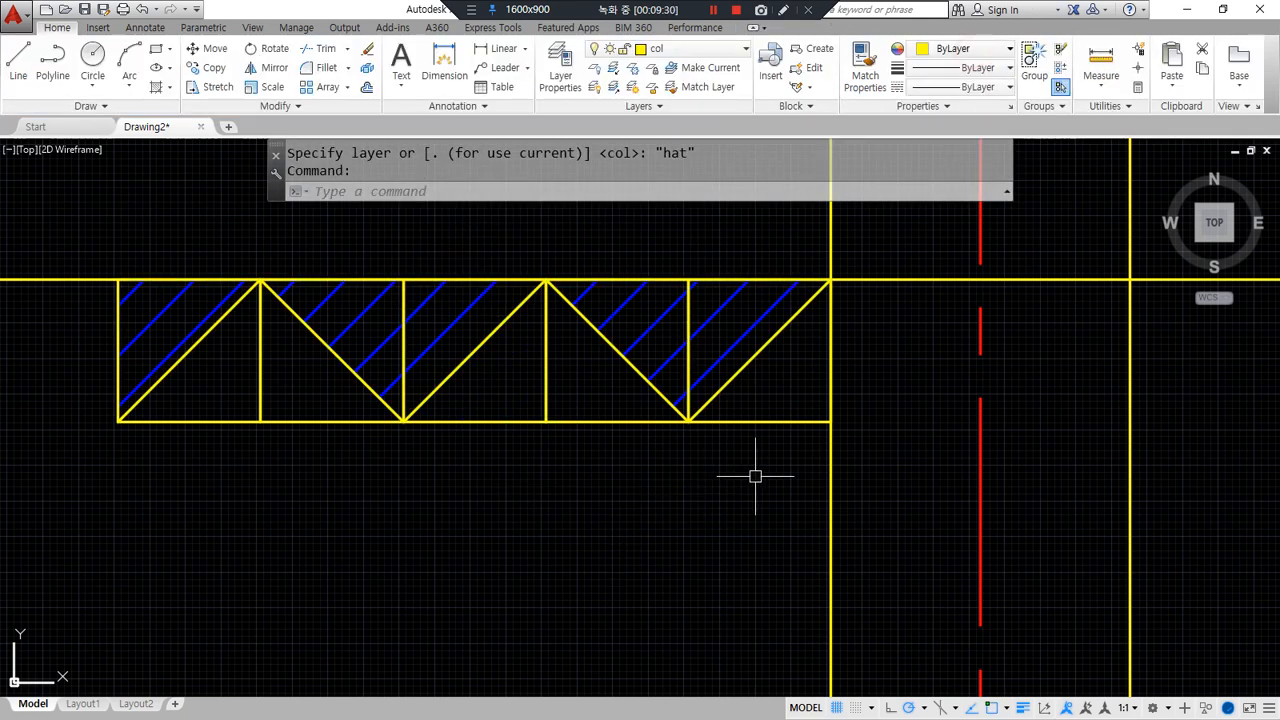
{"action": "key", "text": "Return"}
{"action": "key", "text": "Escape"}
{"action": "key", "text": "Escape"}
{"action": "type", "text": "j"}
{"action": "key", "text": "Return"}
{"action": "key", "text": "Escape"}
- Start another hatch and pick the five triangular areas below the zigzag polyline as its boundaries
{"action": "type", "text": "h"}
{"action": "key", "text": "Return"}
{"action": "left_click", "coordinate": [777, 390]}
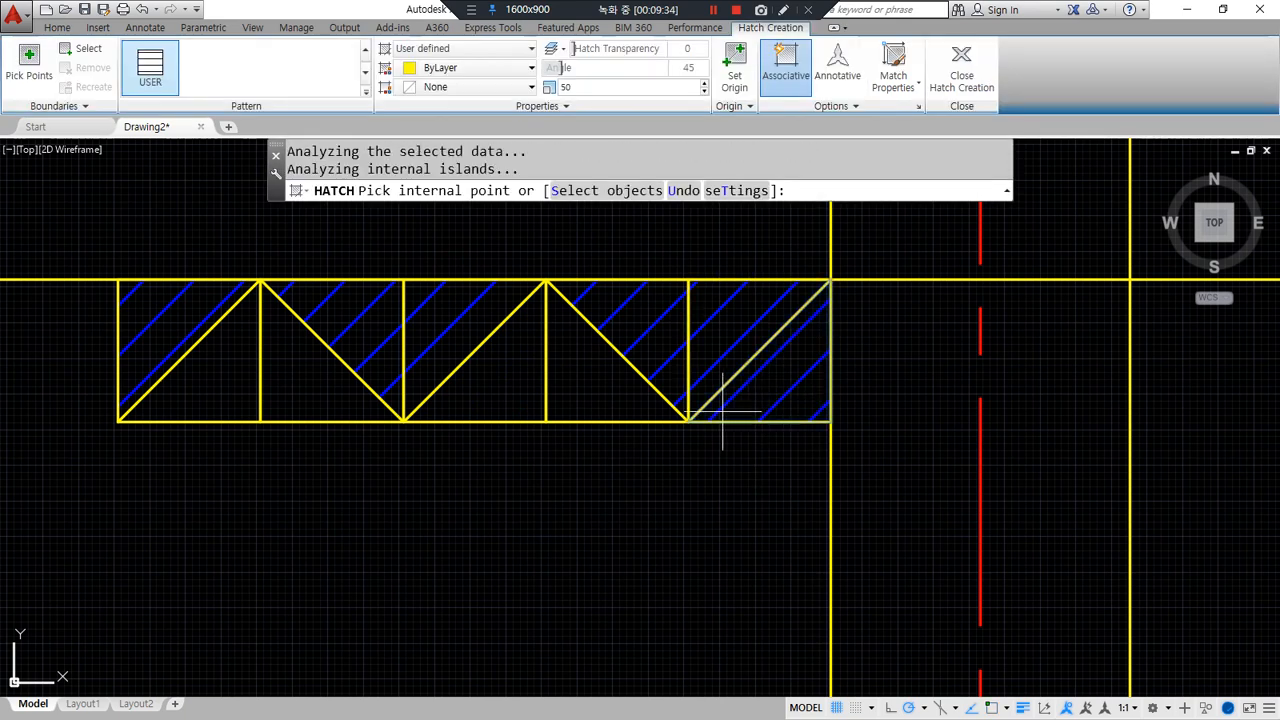
{"action": "left_click", "coordinate": [622, 398]}
{"action": "left_click", "coordinate": [503, 363]}
{"action": "left_click", "coordinate": [308, 378]}
{"action": "left_click", "coordinate": [223, 376]}
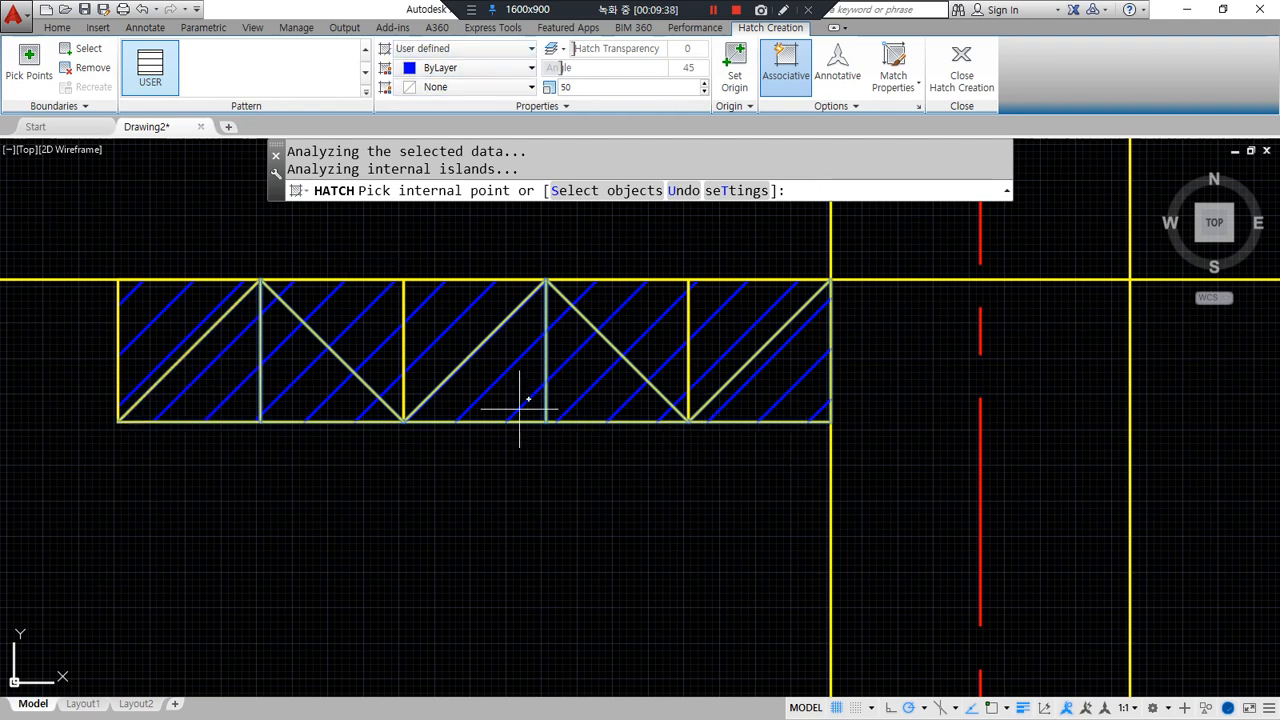
- Set the angle of the hatch below the zigzag to 135 and finish it
{"action": "left_click", "coordinate": [476, 49]}
{"action": "left_click", "coordinate": [474, 54]}
{"action": "left_click", "coordinate": [592, 87]}
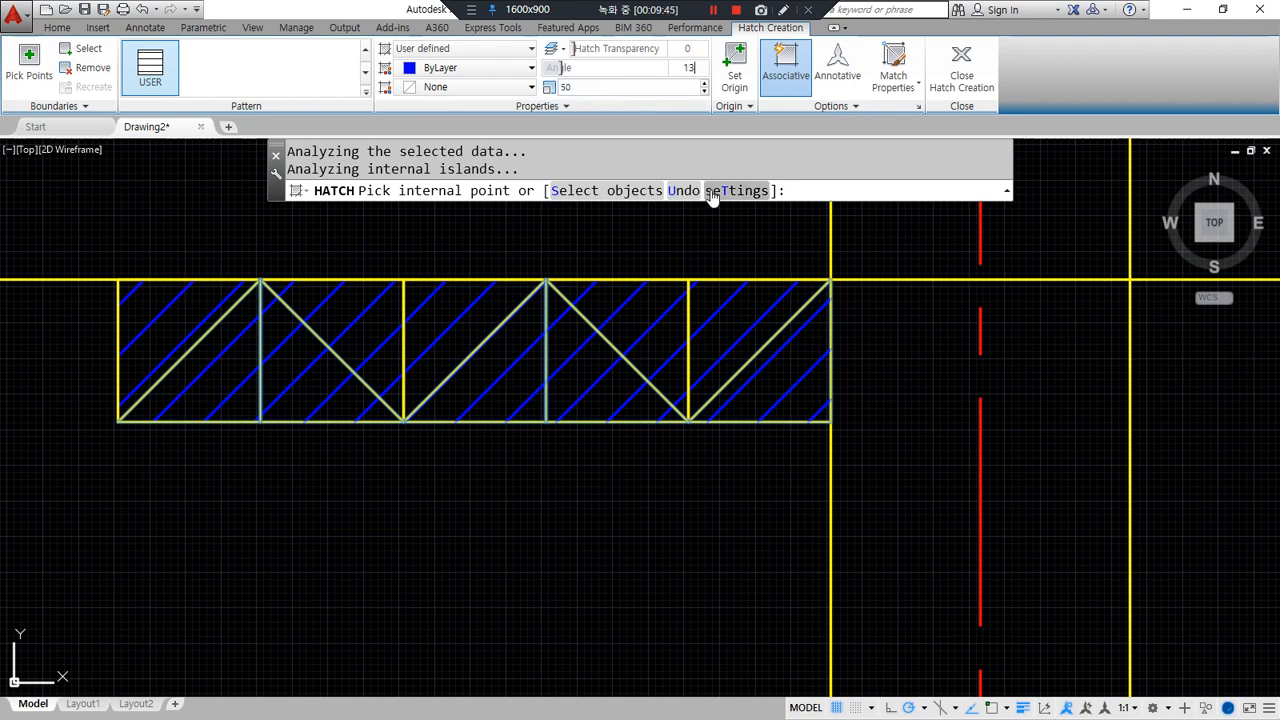
{"action": "type", "text": "135"}
{"action": "key", "text": "Return"}
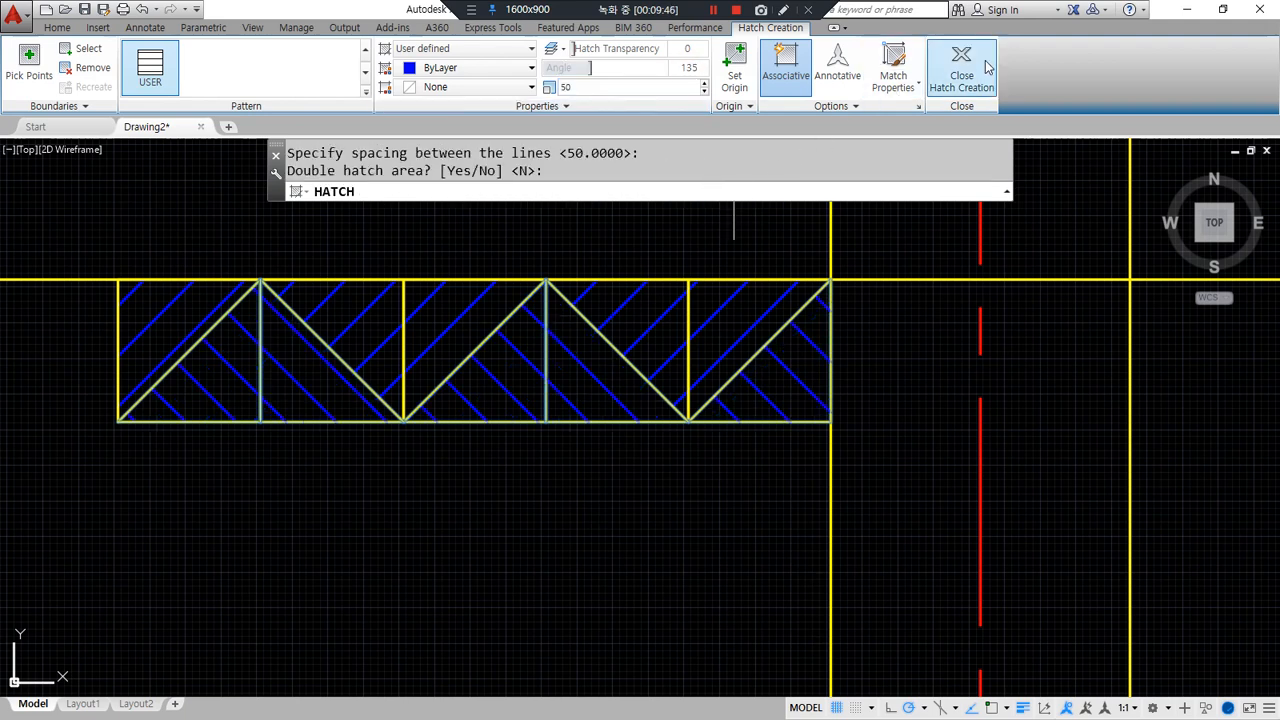
{"action": "left_click", "coordinate": [573, 104]}
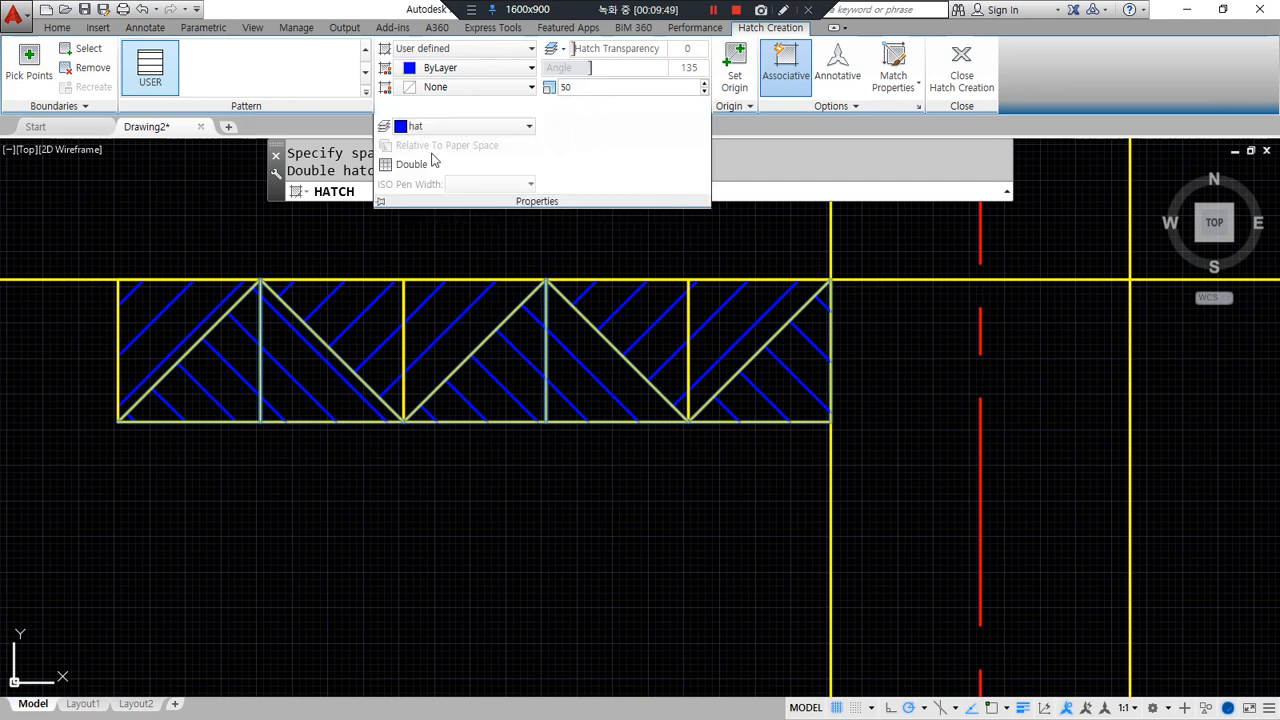
{"action": "left_click", "coordinate": [958, 68]}
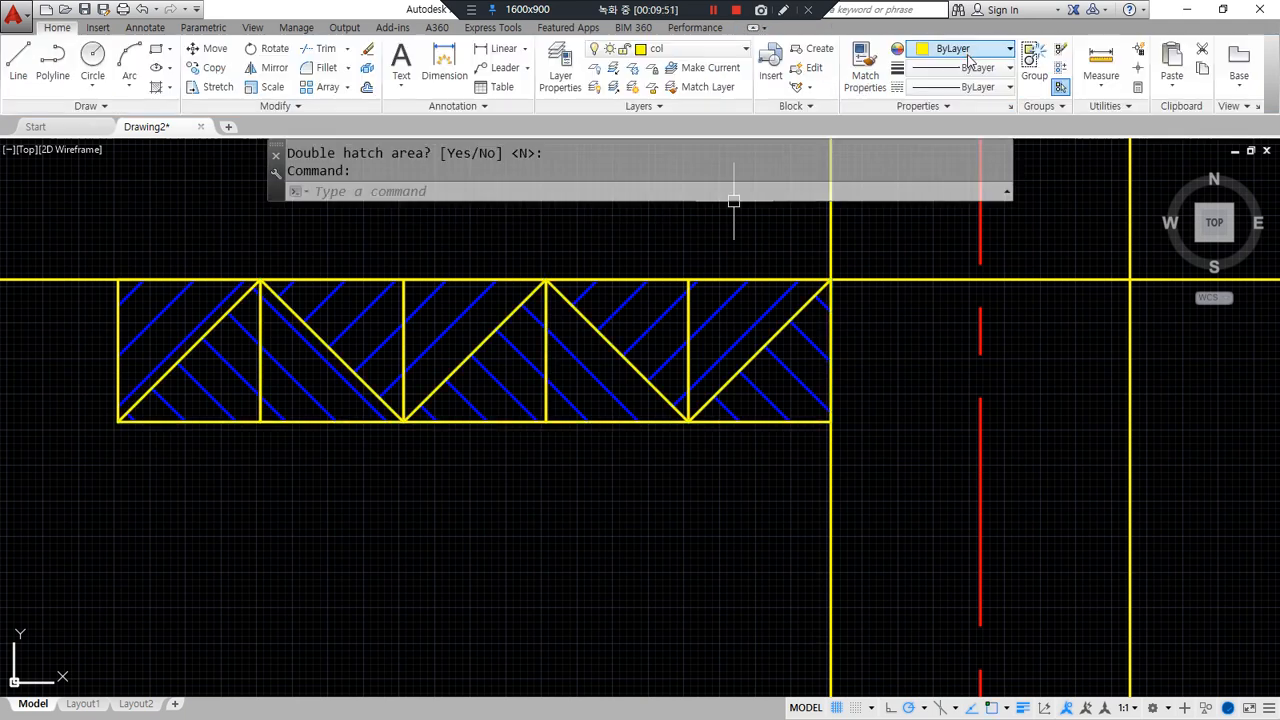
- Erase the five squares around the hatches, leaving only the zigzag polyline and the hatch lines
{"action": "left_click", "coordinate": [958, 48]}
{"action": "key", "text": "Escape"}
{"action": "left_click", "coordinate": [808, 421]}
{"action": "key", "text": "Delete"}
{"action": "left_click", "coordinate": [621, 422]}
{"action": "type", "text": "e"}
{"action": "key", "text": "Return"}
{"action": "left_click", "coordinate": [491, 422]}
{"action": "type", "text": "e"}
{"action": "key", "text": "Return"}
{"action": "left_click", "coordinate": [340, 421]}
{"action": "type", "text": "e"}
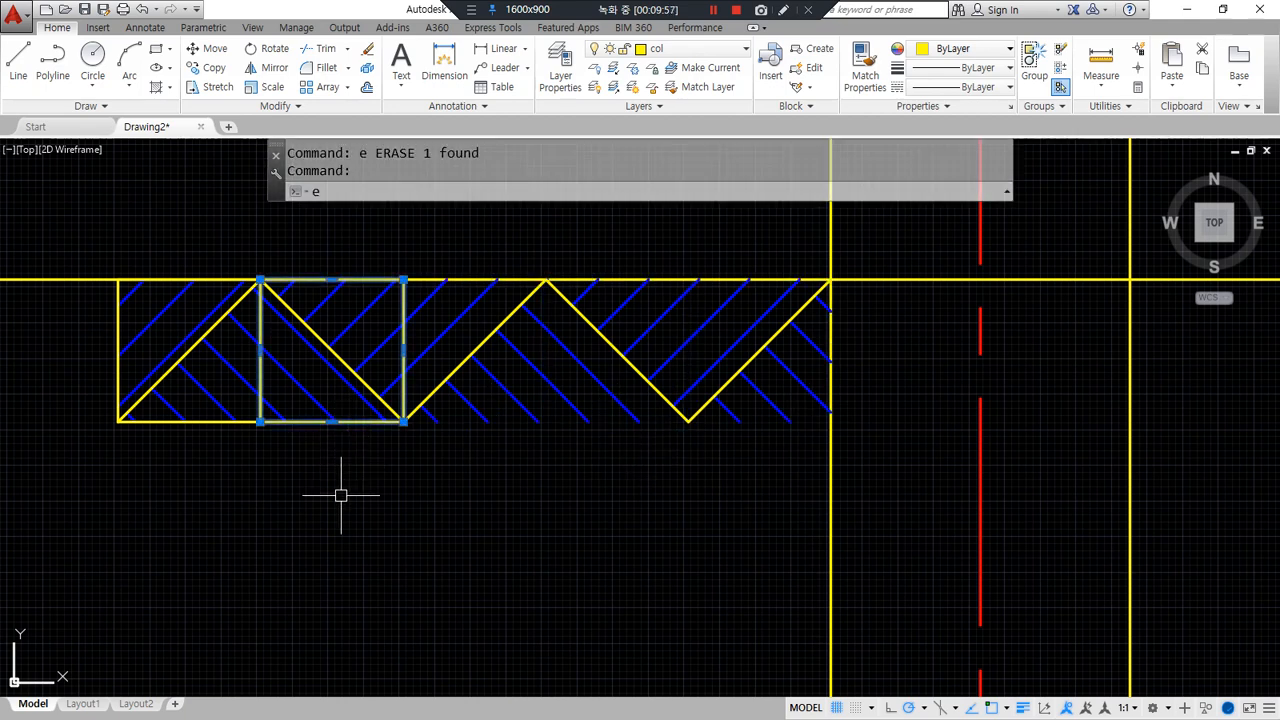
{"action": "key", "text": "Return"}
{"action": "left_click", "coordinate": [212, 421]}
{"action": "type", "text": "e"}
{"action": "key", "text": "Return"}
{"action": "mouse_move", "coordinate": [255, 484]}
{"action": "left_mouse_down"}
{"action": "mouse_move", "coordinate": [394, 220]}
{"action": "mouse_move", "coordinate": [866, 443]}
{"action": "mouse_move", "coordinate": [357, 437]}
{"action": "mouse_move", "coordinate": [198, 477]}
{"action": "left_mouse_up"}
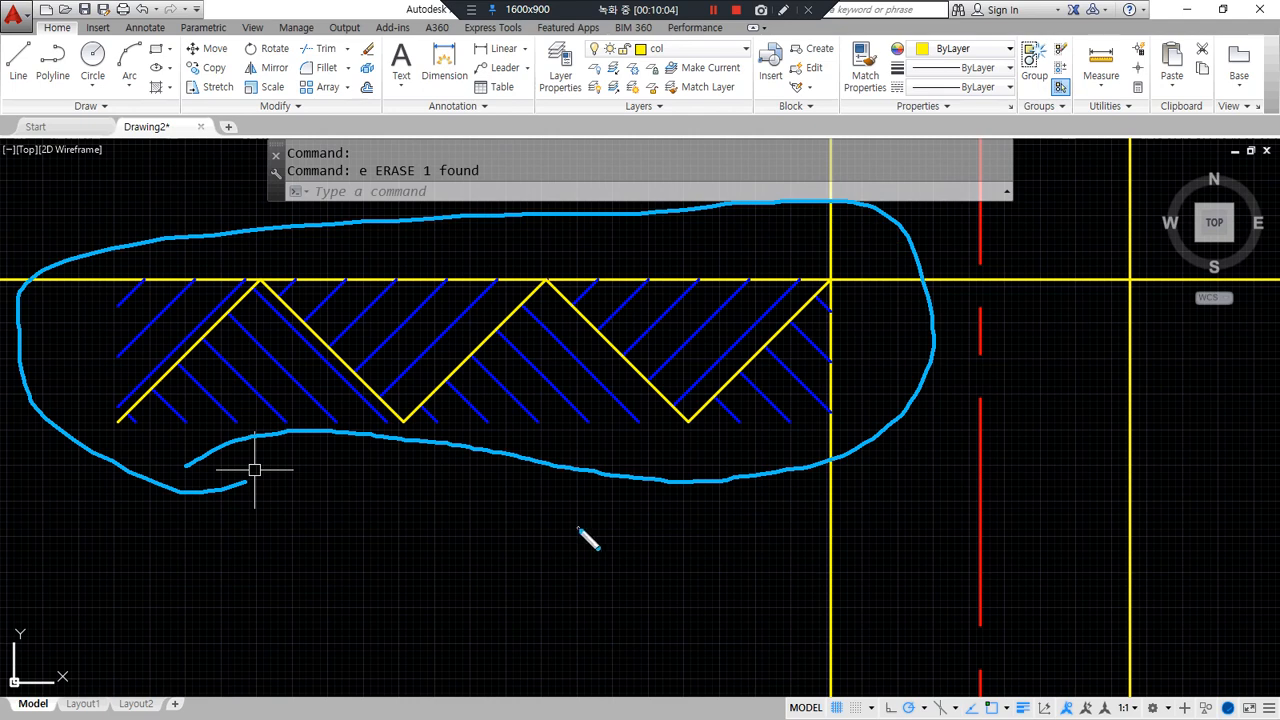
{"action": "key", "text": "Escape"}
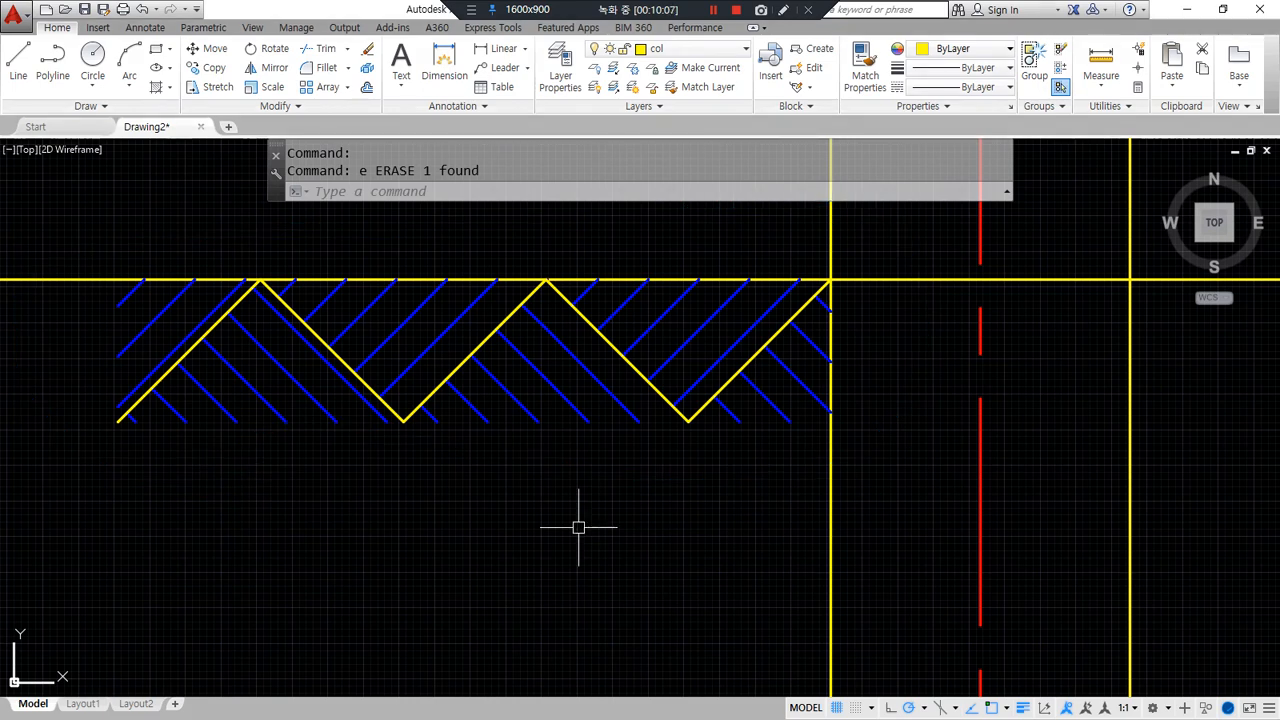
- With polar tracking at 30°, draw a 60° line from the base's lower left corner to its inner horizontal line, then vertically down to the underside
{"action": "scroll", "coordinate": [570, 425], "scroll_direction": "down", "scroll_amount": 3}
{"action": "scroll", "coordinate": [483, 521], "scroll_direction": "up", "scroll_amount": 5}
{"action": "middle_click_drag", "start_coordinate": [473, 524], "coordinate": [291, 480]}
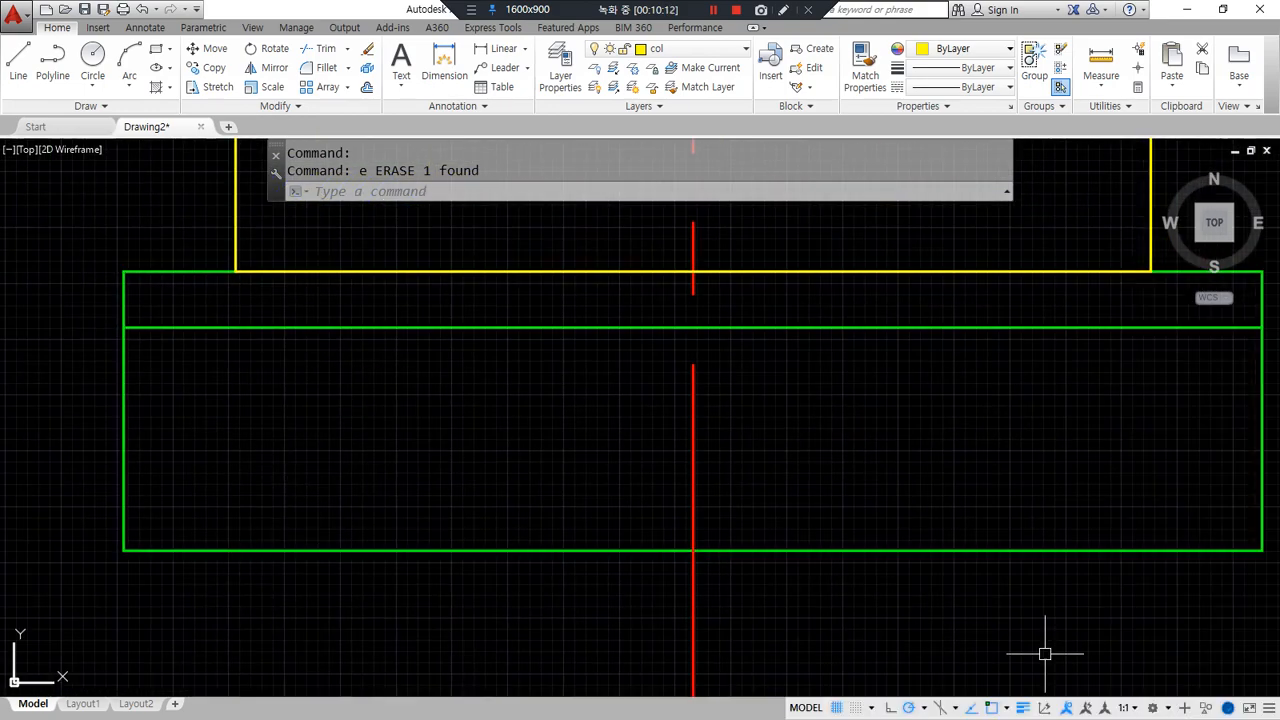
{"action": "left_click", "coordinate": [925, 708]}
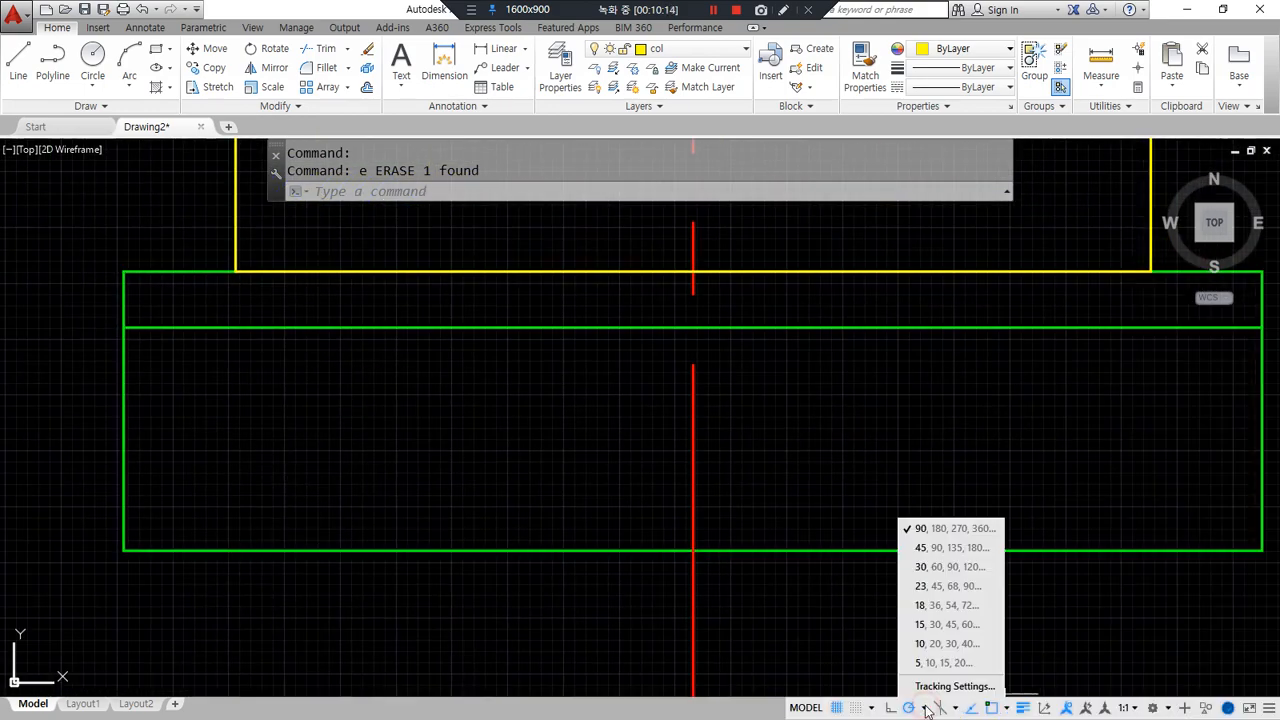
{"action": "left_click", "coordinate": [934, 577]}
{"action": "type", "text": "l"}
{"action": "key", "text": "Return"}
{"action": "left_click", "coordinate": [123, 550]}
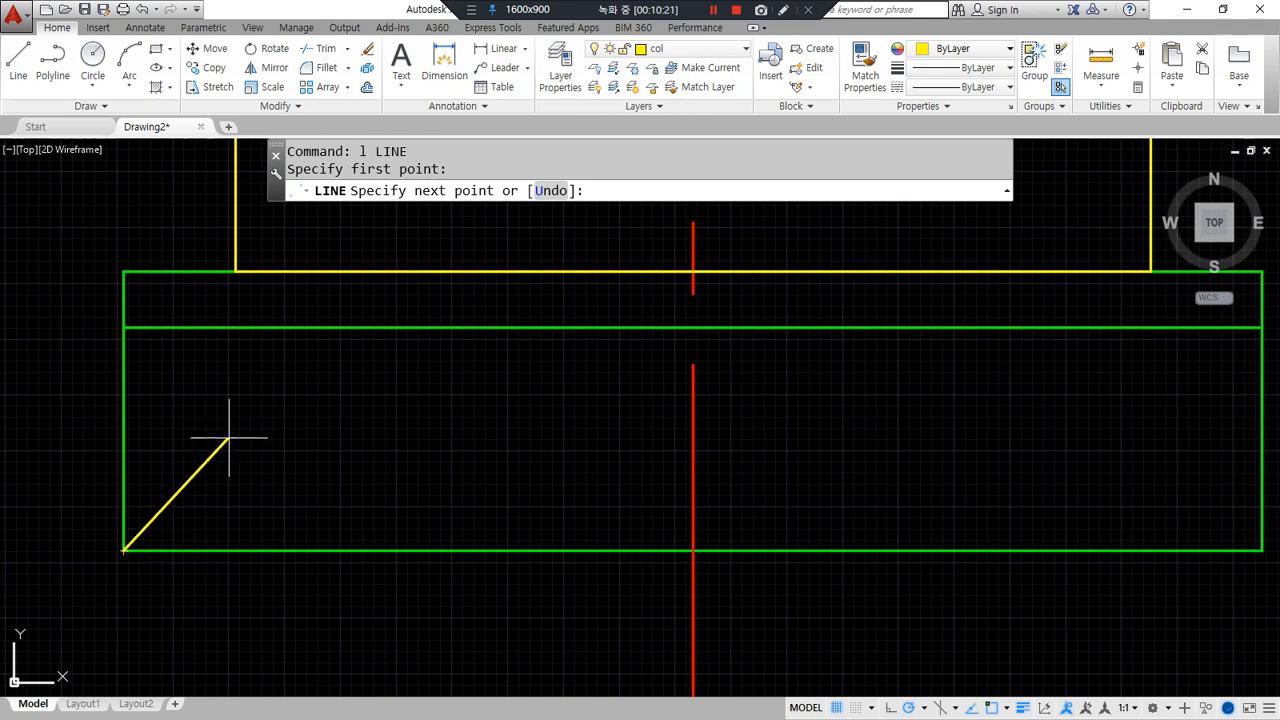
{"action": "left_click", "coordinate": [252, 327]}
{"action": "left_click", "coordinate": [252, 550]}
{"action": "key", "text": "Return"}
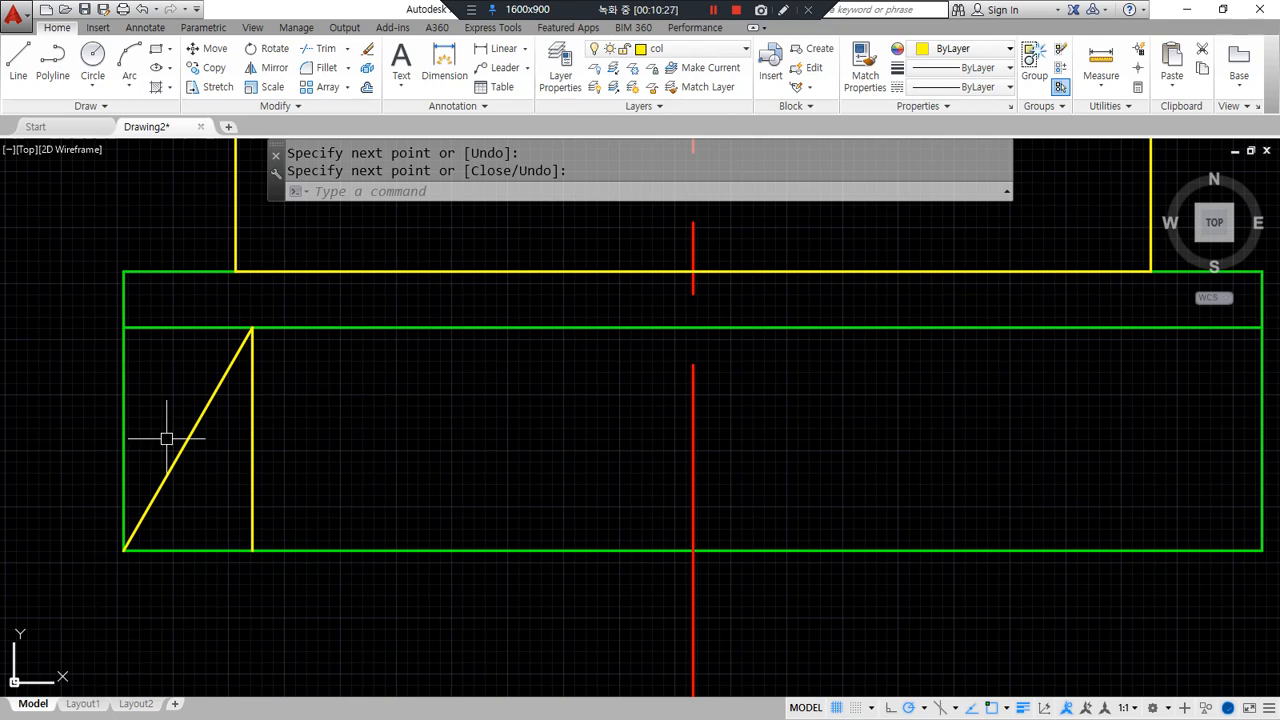
- Set polar tracking to 45° and draw a horizontal line from the slanted line's upper end to the base's left edge
{"action": "left_click", "coordinate": [928, 710]}
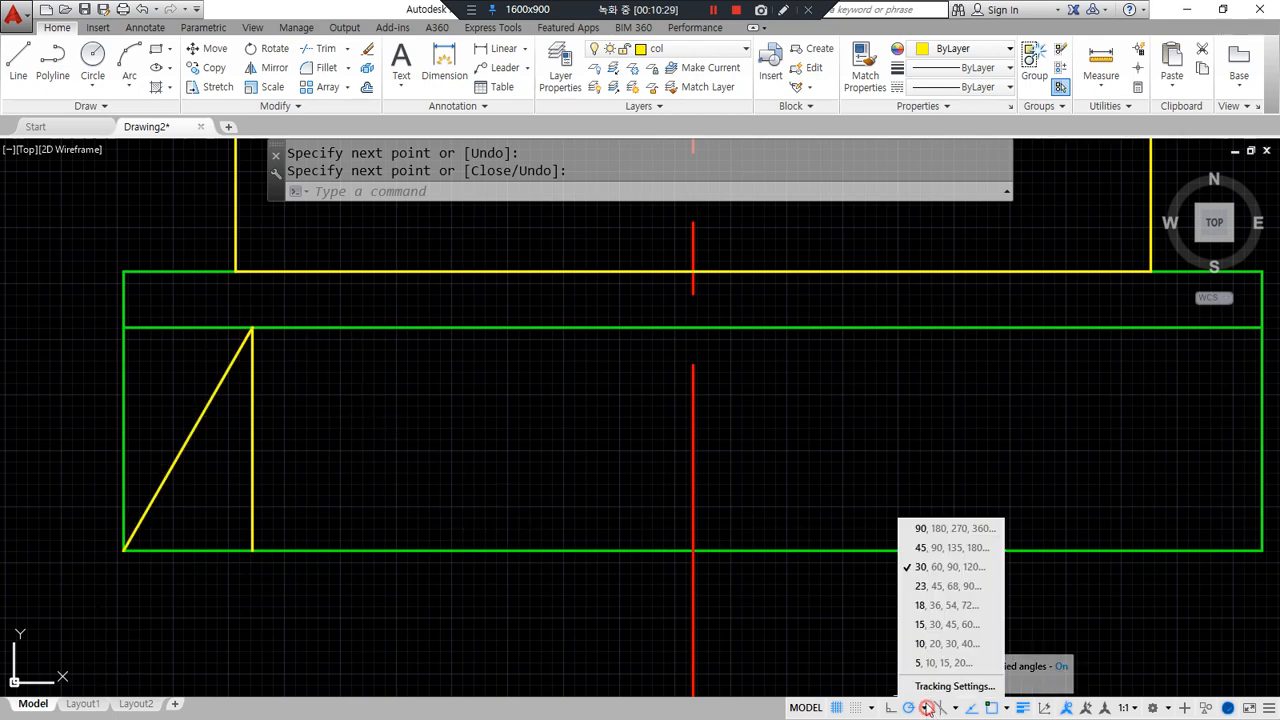
{"action": "left_click", "coordinate": [928, 548]}
{"action": "type", "text": "l"}
{"action": "key", "text": "Return"}
{"action": "left_click", "coordinate": [251, 326]}
{"action": "left_click", "coordinate": [123, 327]}
{"action": "key", "text": "Return"}
{"action": "key", "text": "Return"}
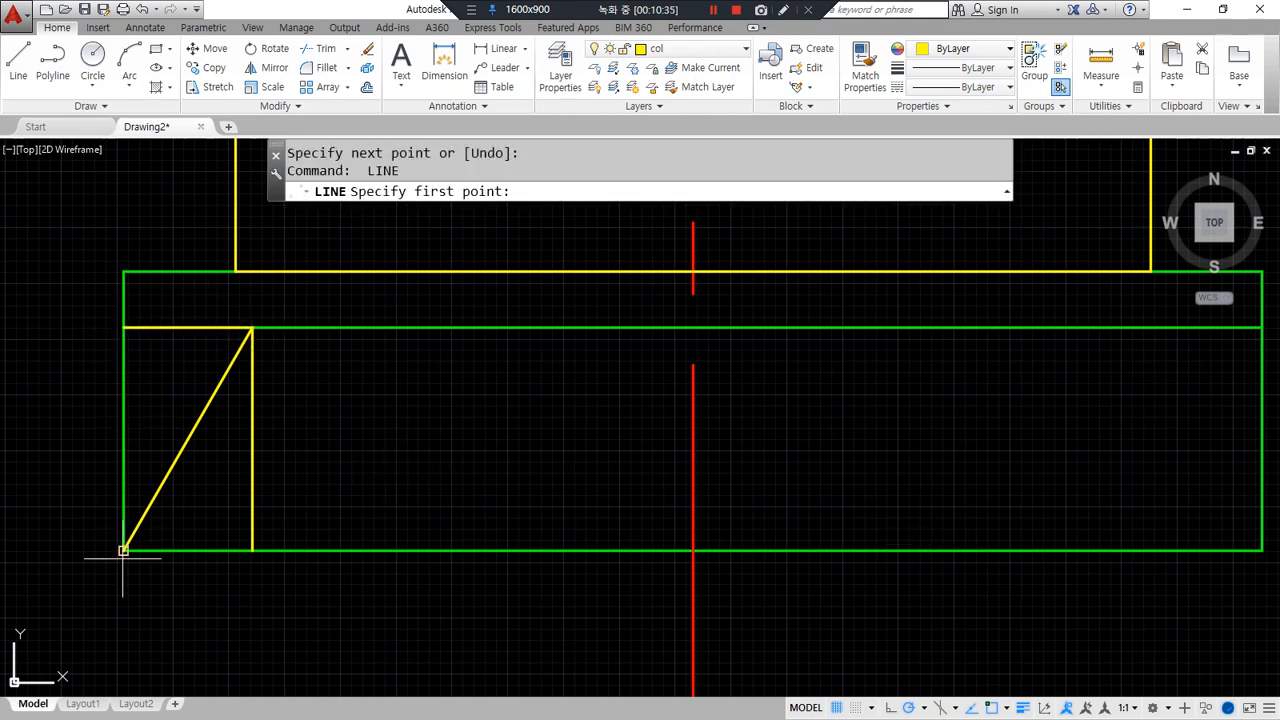
{"action": "key", "text": "Escape"}
- Erase the short horizontal line and the vertical line beside the slanted line in the base
{"action": "left_click", "coordinate": [189, 327]}
{"action": "left_click", "coordinate": [252, 438]}
{"action": "type", "text": "e"}
{"action": "key", "text": "Return"}
- Draw a rectangle from the base's lower left corner to the slanted line's upper end
{"action": "type", "text": "rec"}
{"action": "key", "text": "Return"}
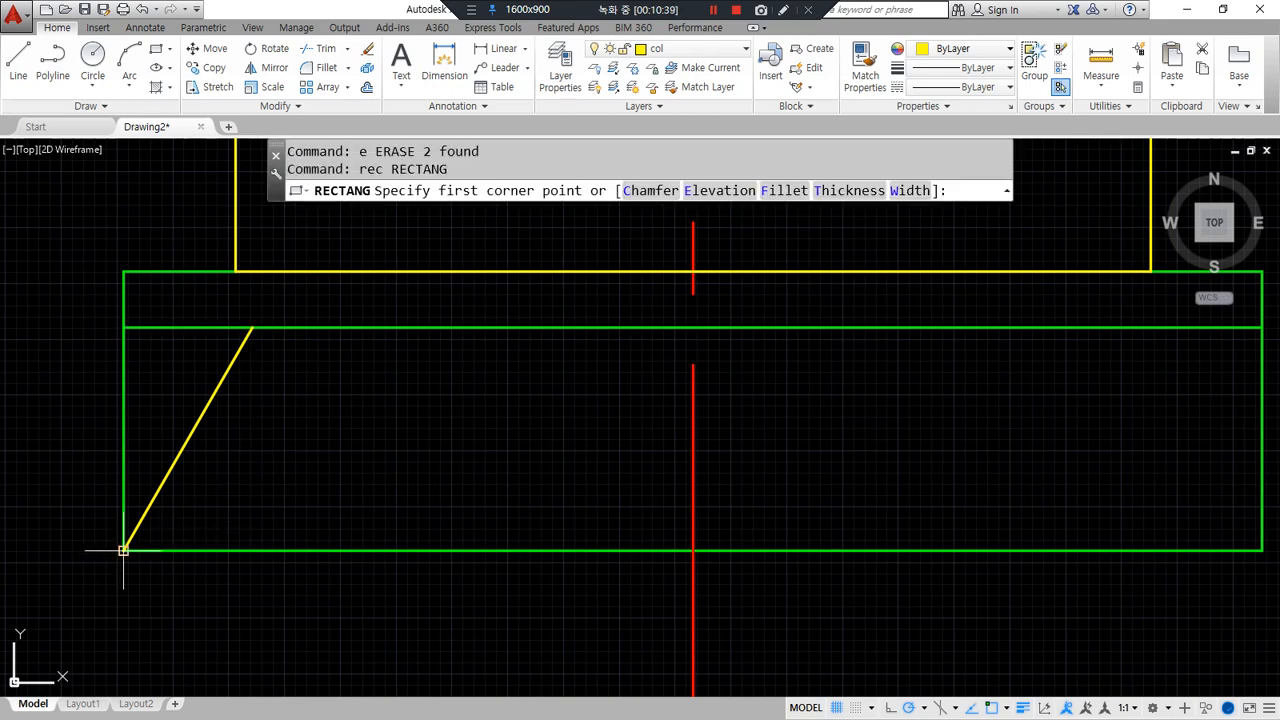
{"action": "left_click", "coordinate": [123, 550]}
{"action": "left_click", "coordinate": [252, 327]}
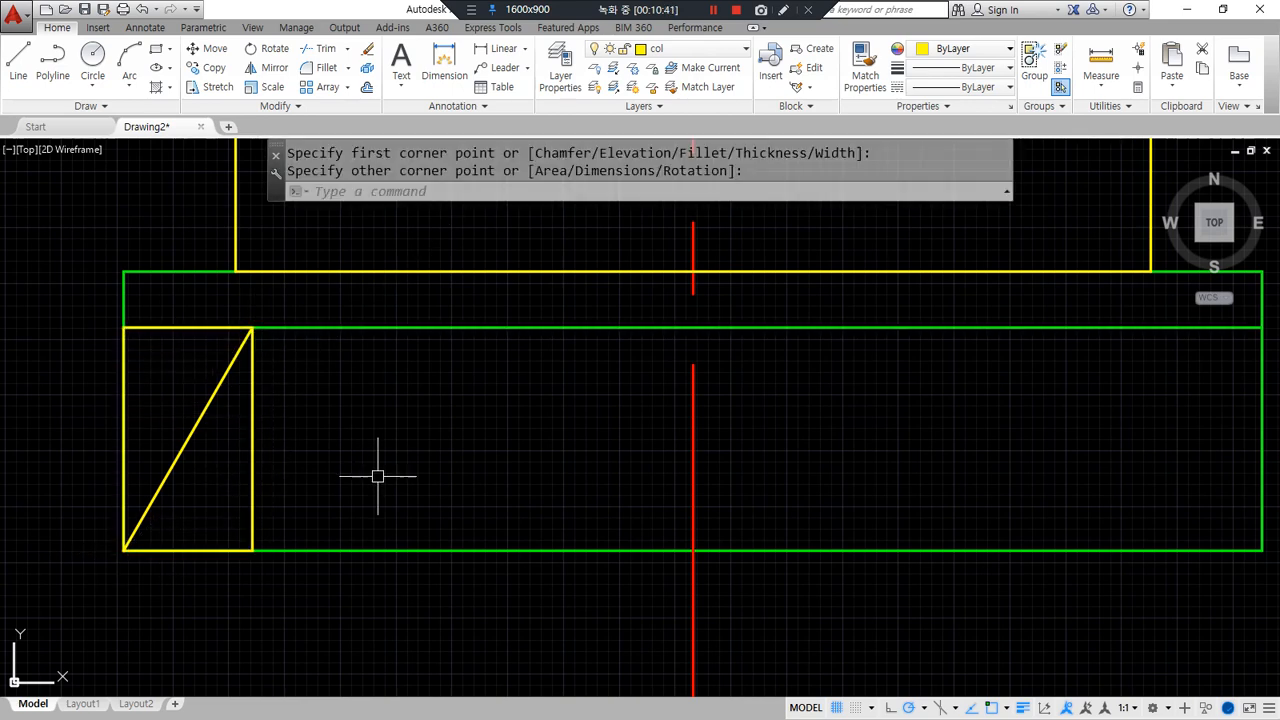
- Enable Midpoint snap and draw 45° lines from the midpoints of the rectangle's upper and lower edges to the slanted line
{"action": "type", "text": "l"}
{"action": "key", "text": "Return"}
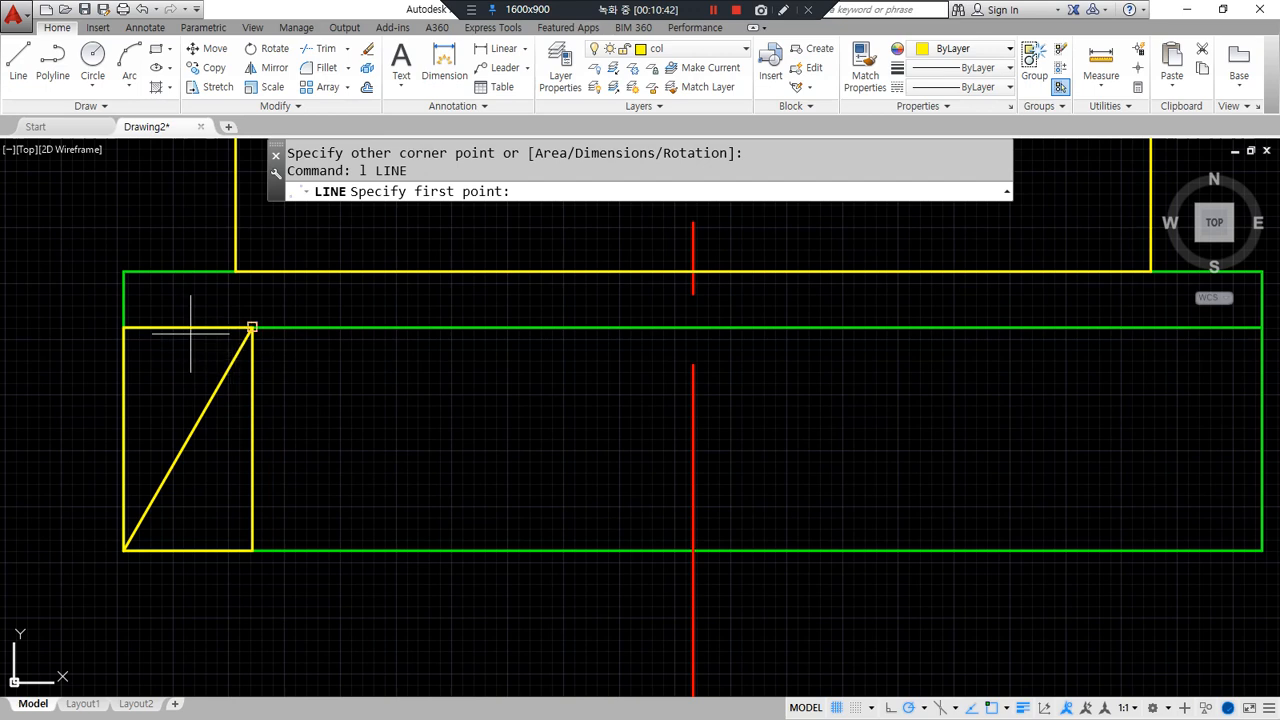
{"action": "left_click", "coordinate": [1010, 708]}
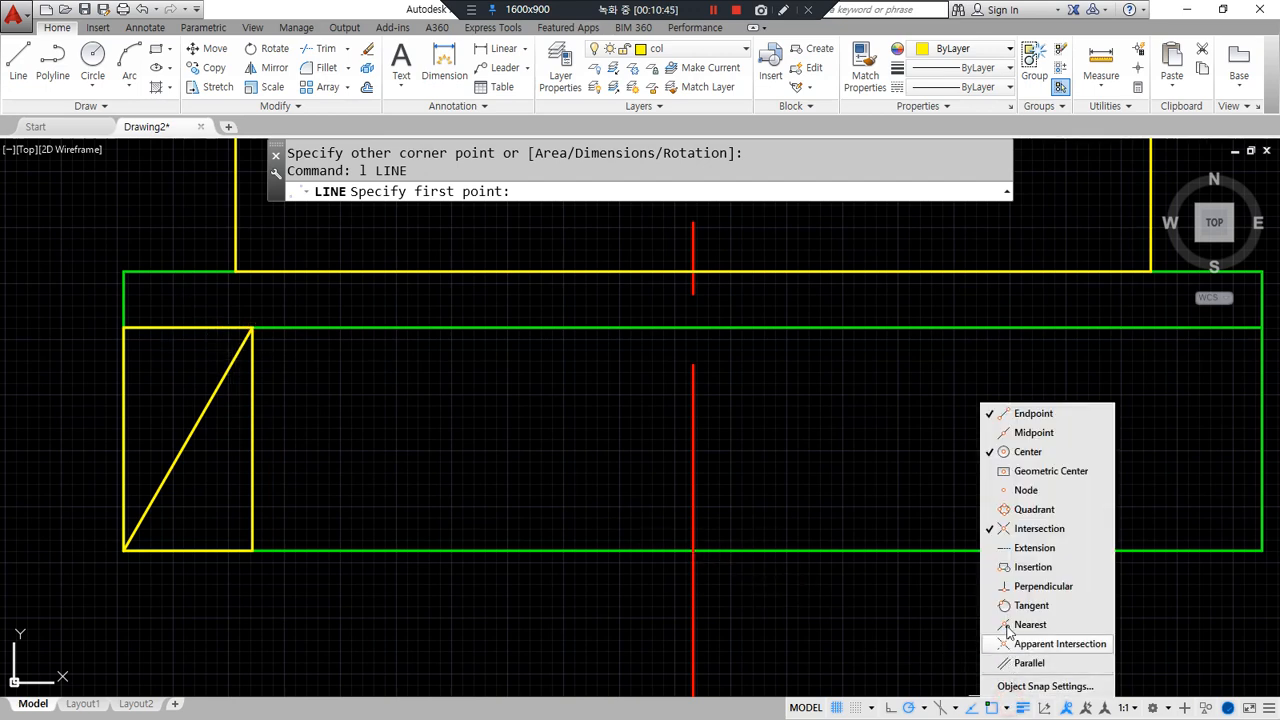
{"action": "left_click", "coordinate": [1030, 433]}
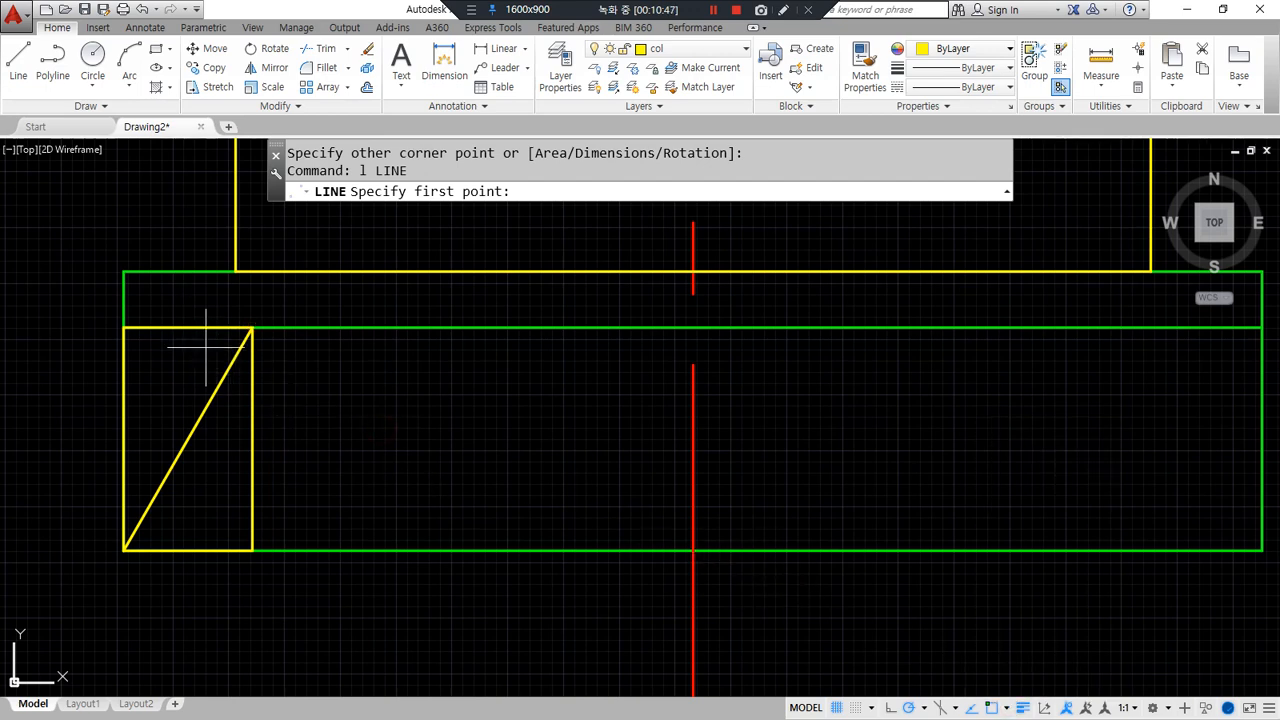
{"action": "left_click", "coordinate": [177, 328]}
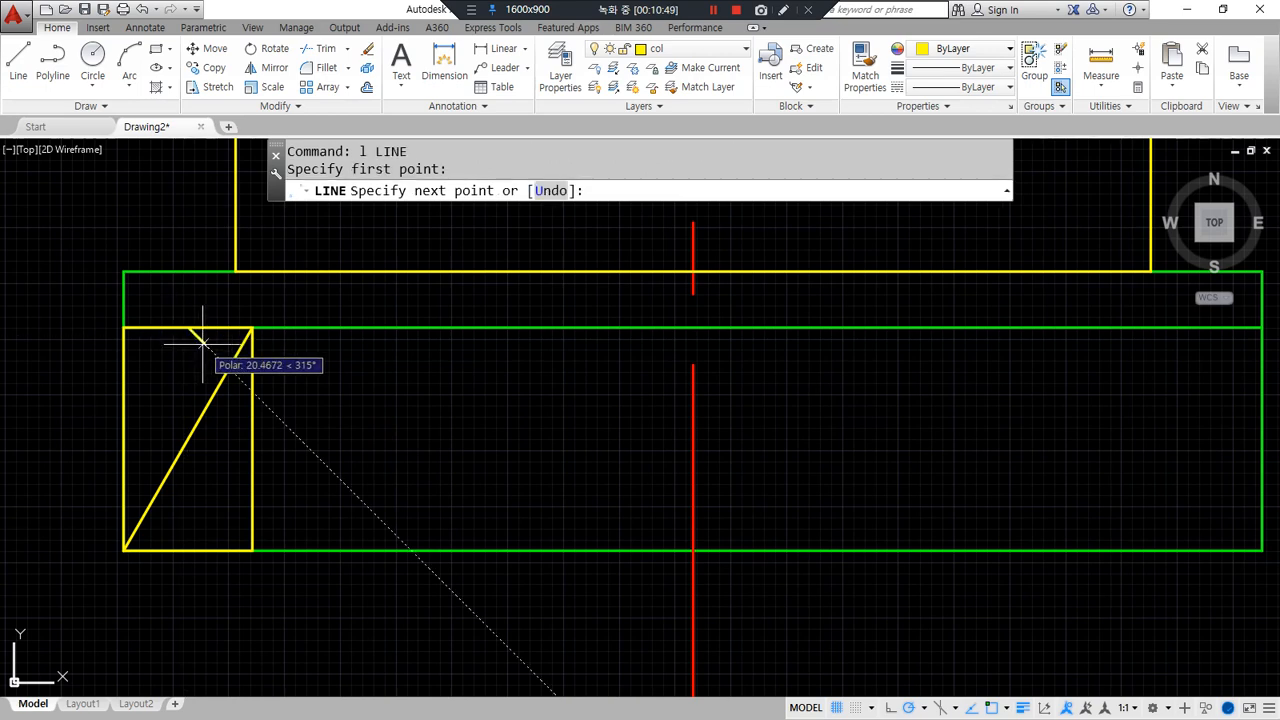
{"action": "left_click", "coordinate": [229, 367]}
{"action": "key", "text": "Return"}
{"action": "key", "text": "Return"}
{"action": "left_click", "coordinate": [187, 550]}
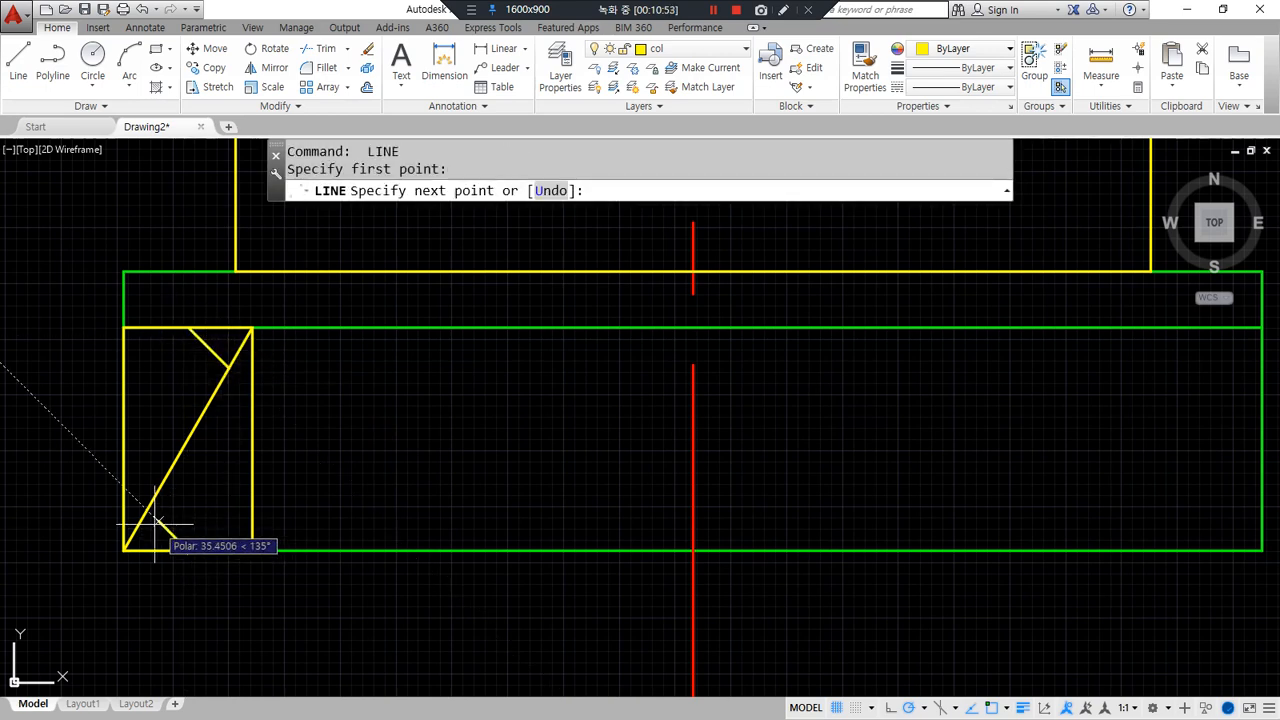
{"action": "left_click", "coordinate": [146, 516]}
{"action": "key", "text": "Return"}
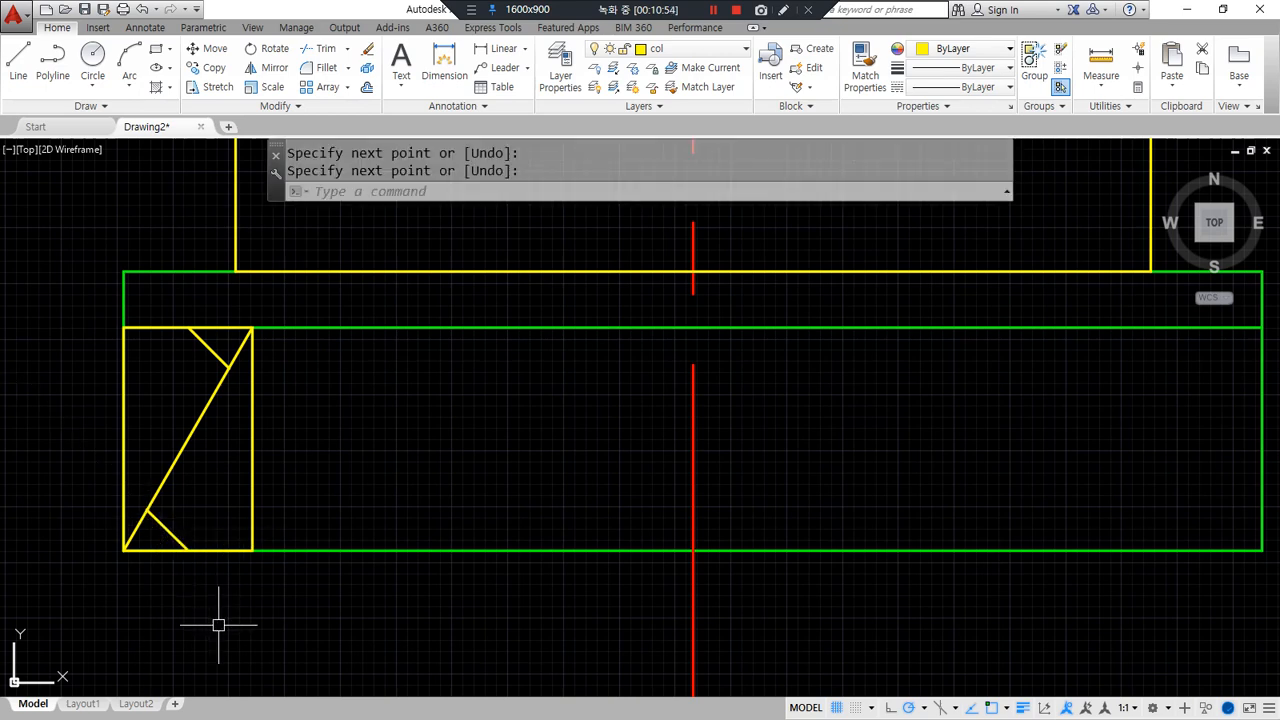
- Erase the helper rectangle around the slanted line, keeping the two short 45° lines
{"action": "left_click", "coordinate": [256, 437]}
{"action": "type", "text": "e"}
{"action": "key", "text": "Return"}
{"action": "type", "text": "c"}
{"action": "type", "text": "["}
{"action": "key", "text": "Return"}
{"action": "key", "text": "Escape"}
{"action": "key", "text": "Escape"}
- Copy the slanted line and its short lines as a 5-item Fit array from its upper end to the inner horizontal line's right end
{"action": "type", "text": "c"}
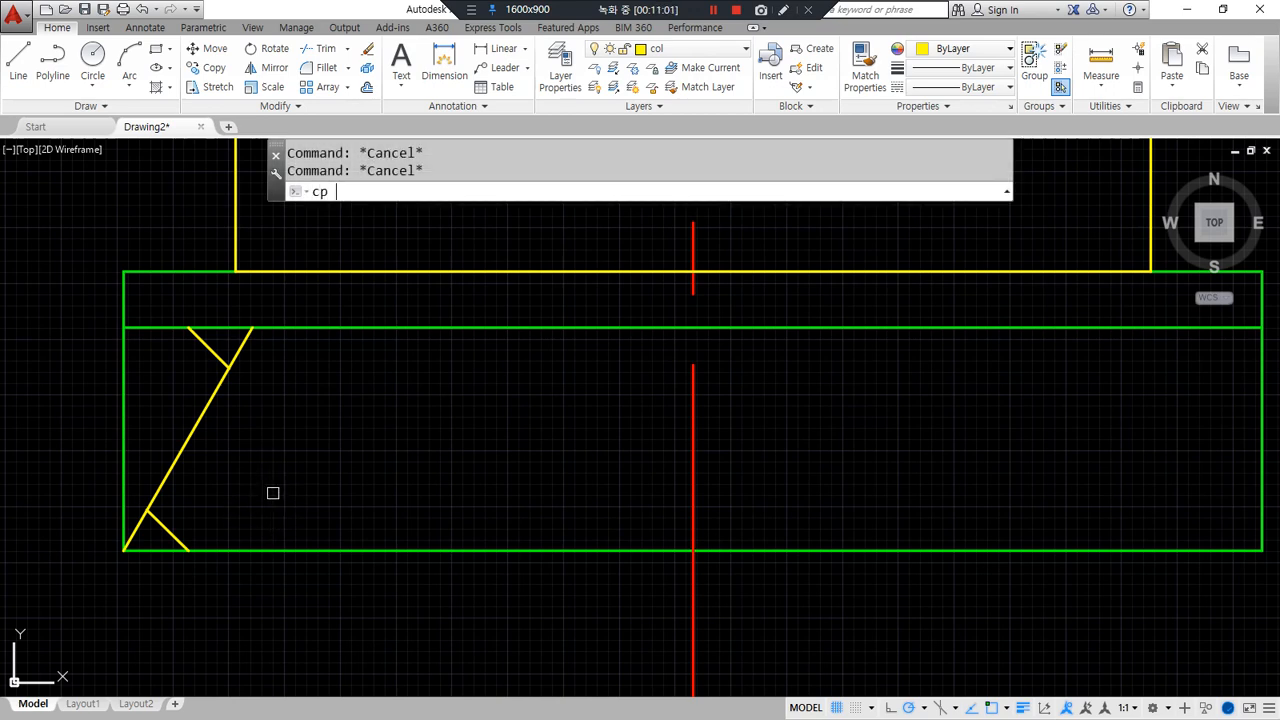
{"action": "type", "text": "p"}
{"action": "key", "text": "Return"}
{"action": "left_click", "coordinate": [290, 346]}
{"action": "left_click", "coordinate": [136, 546]}
{"action": "key", "text": "Return"}
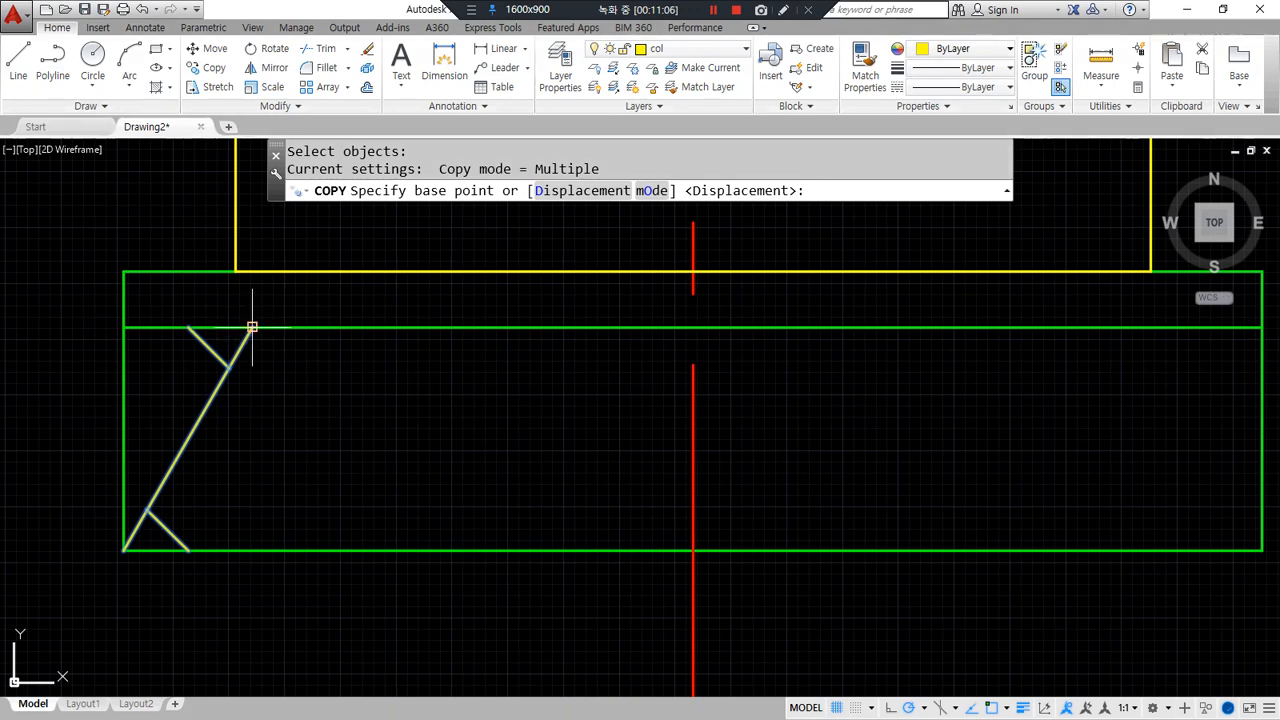
{"action": "left_click", "coordinate": [252, 327]}
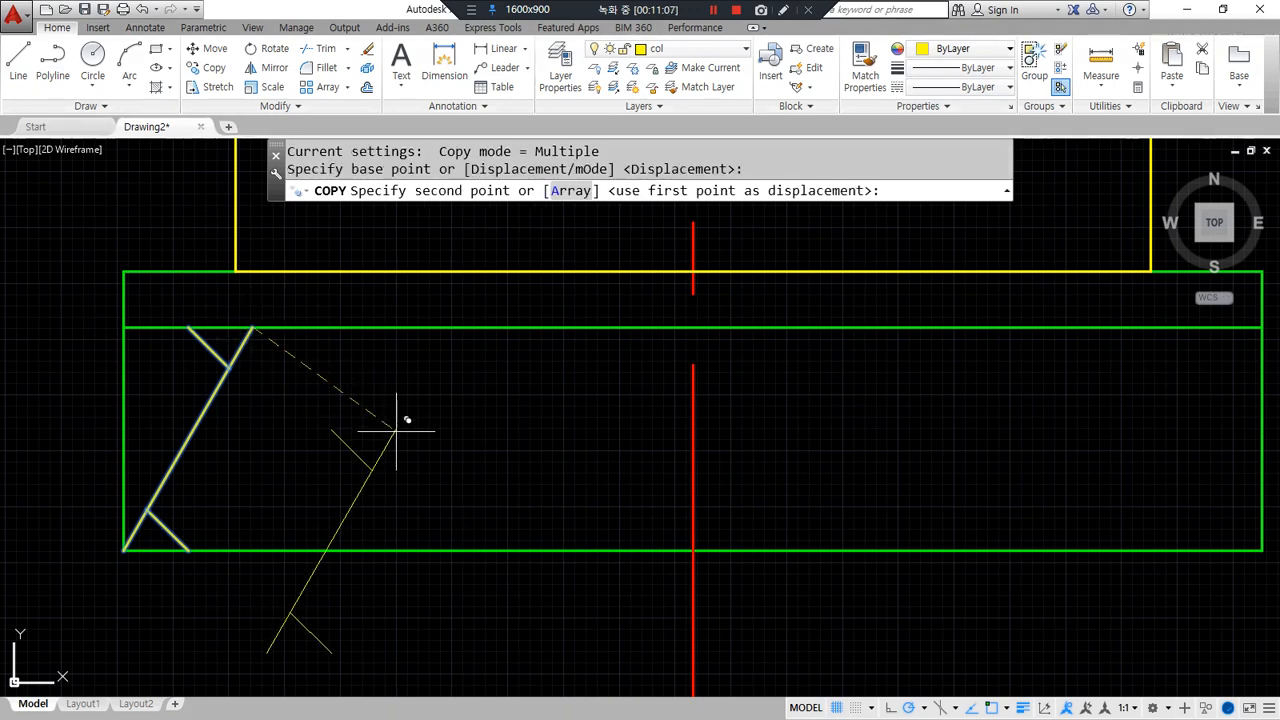
{"action": "left_click", "coordinate": [565, 193]}
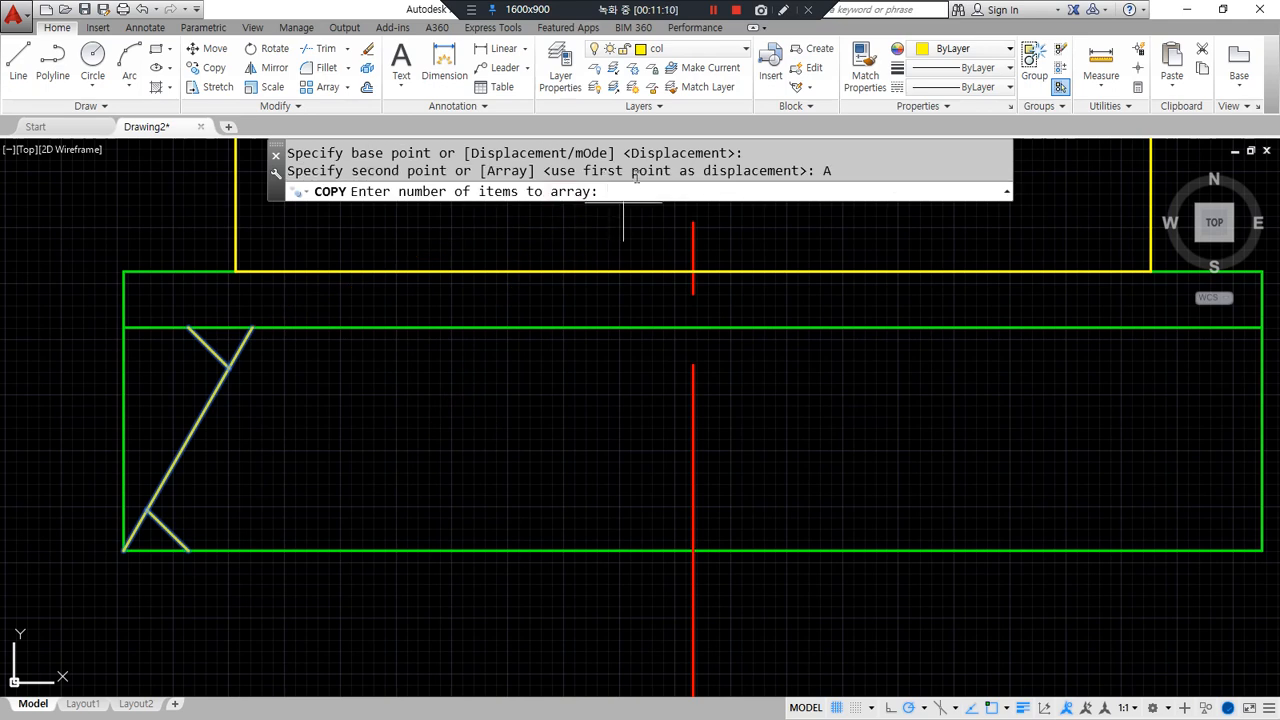
{"action": "type", "text": "5"}
{"action": "key", "text": "Return"}
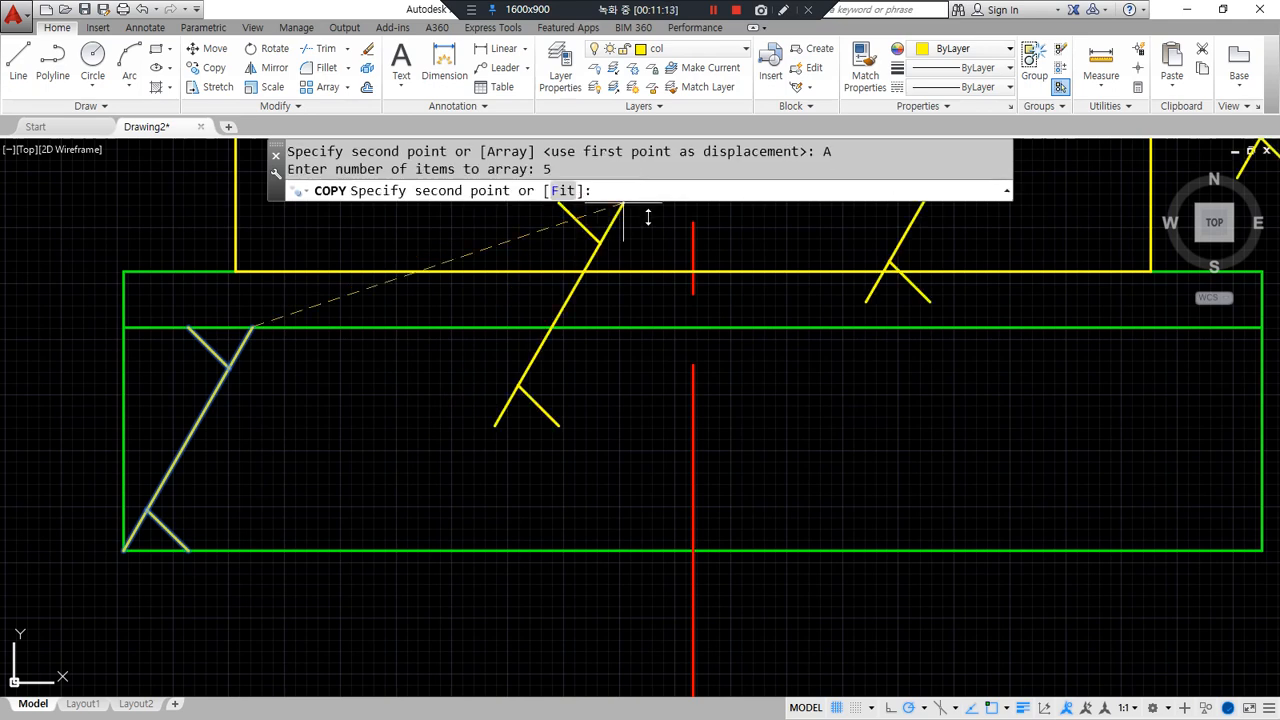
{"action": "left_click", "coordinate": [563, 192]}
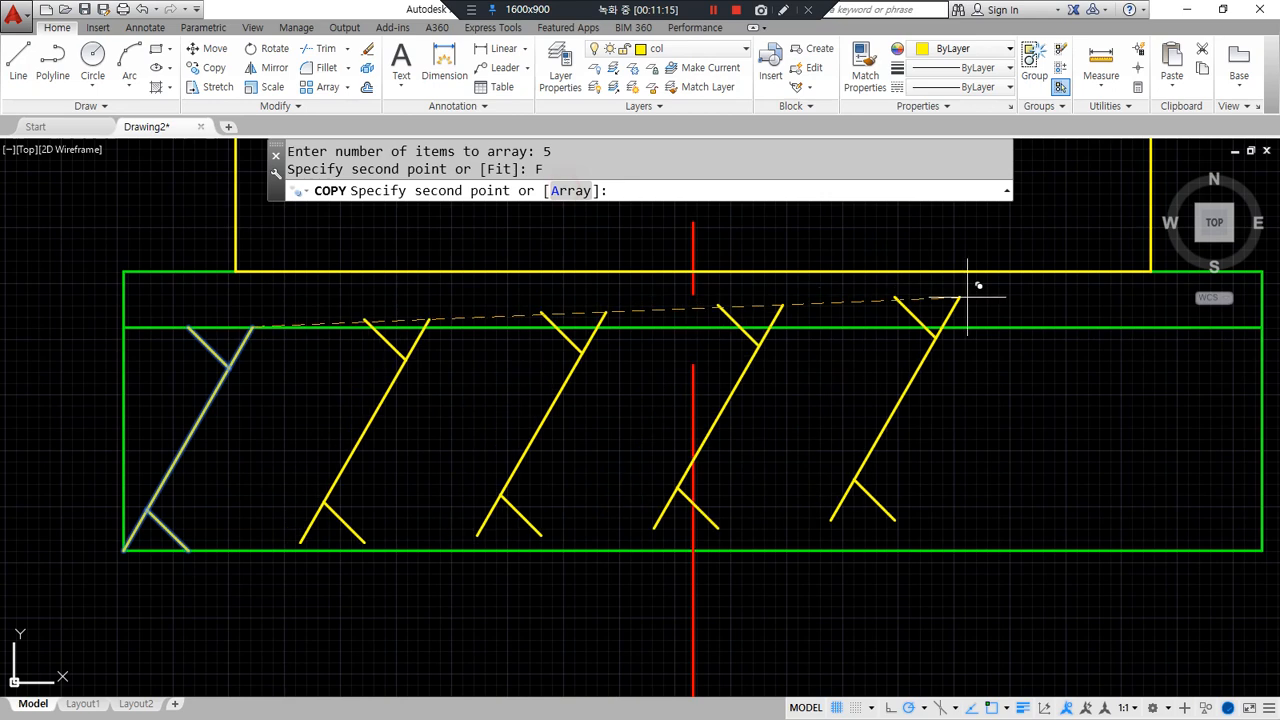
{"action": "left_click", "coordinate": [1262, 327]}
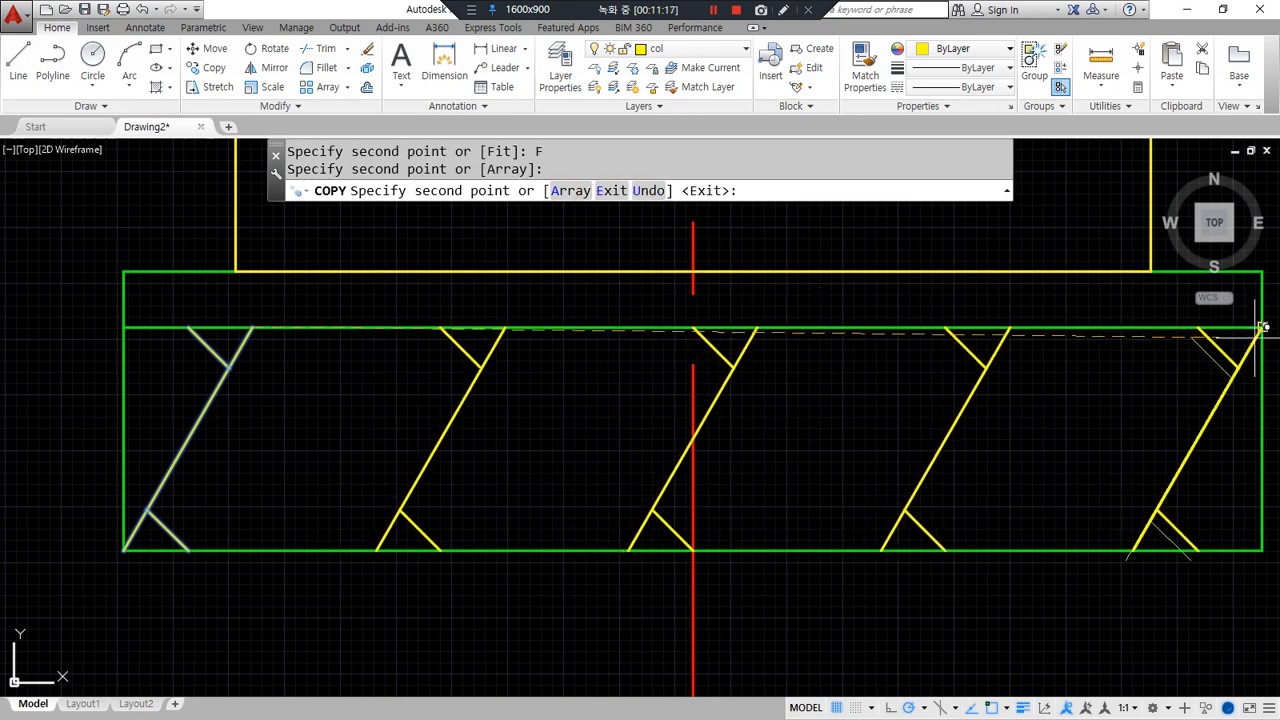
{"action": "key", "text": "Return"}
{"action": "mouse_move", "coordinate": [250, 433]}
{"action": "left_mouse_down"}
{"action": "mouse_move", "coordinate": [1182, 432]}
{"action": "mouse_move", "coordinate": [1189, 478]}
{"action": "left_mouse_up"}
{"action": "key", "text": "Escape"}
{"action": "scroll", "coordinate": [568, 506], "scroll_direction": "down", "scroll_amount": 2}
{"action": "middle_click_drag", "start_coordinate": [637, 471], "coordinate": [498, 455]}
{"action": "left_click_drag", "start_coordinate": [235, 444], "coordinate": [252, 424]}
{"action": "mouse_move", "coordinate": [325, 346]}
{"action": "left_mouse_down"}
{"action": "mouse_move", "coordinate": [280, 457]}
{"action": "mouse_move", "coordinate": [420, 491]}
{"action": "mouse_move", "coordinate": [322, 345]}
{"action": "left_mouse_up"}
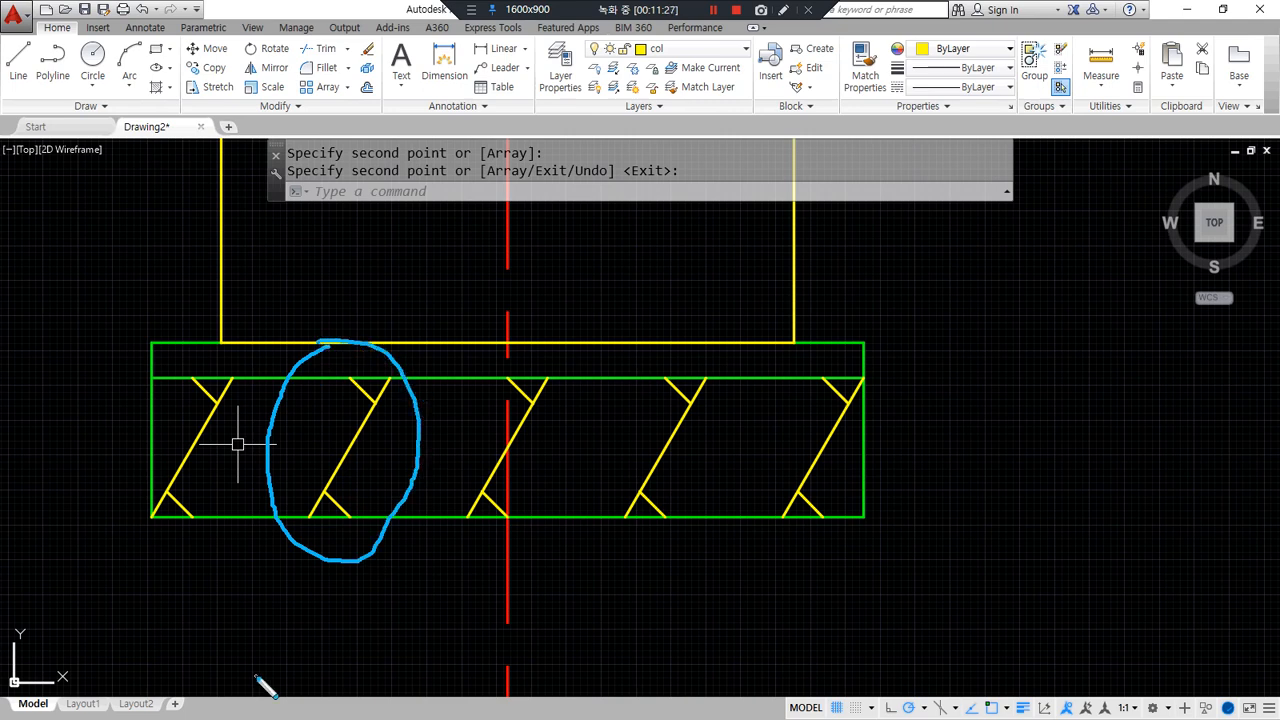
{"action": "key", "text": "Escape"}
- Move all five rubble symbols in the base to the hat layer
{"action": "left_click", "coordinate": [842, 505]}
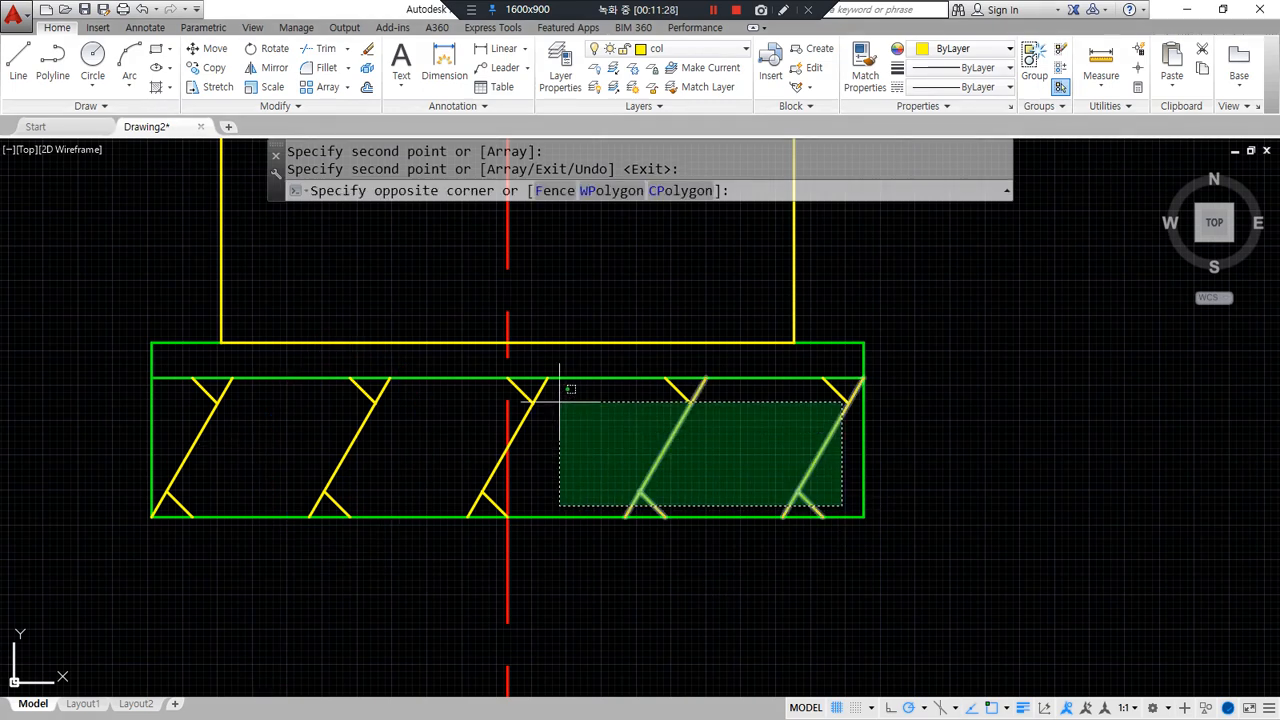
{"action": "left_click", "coordinate": [514, 380]}
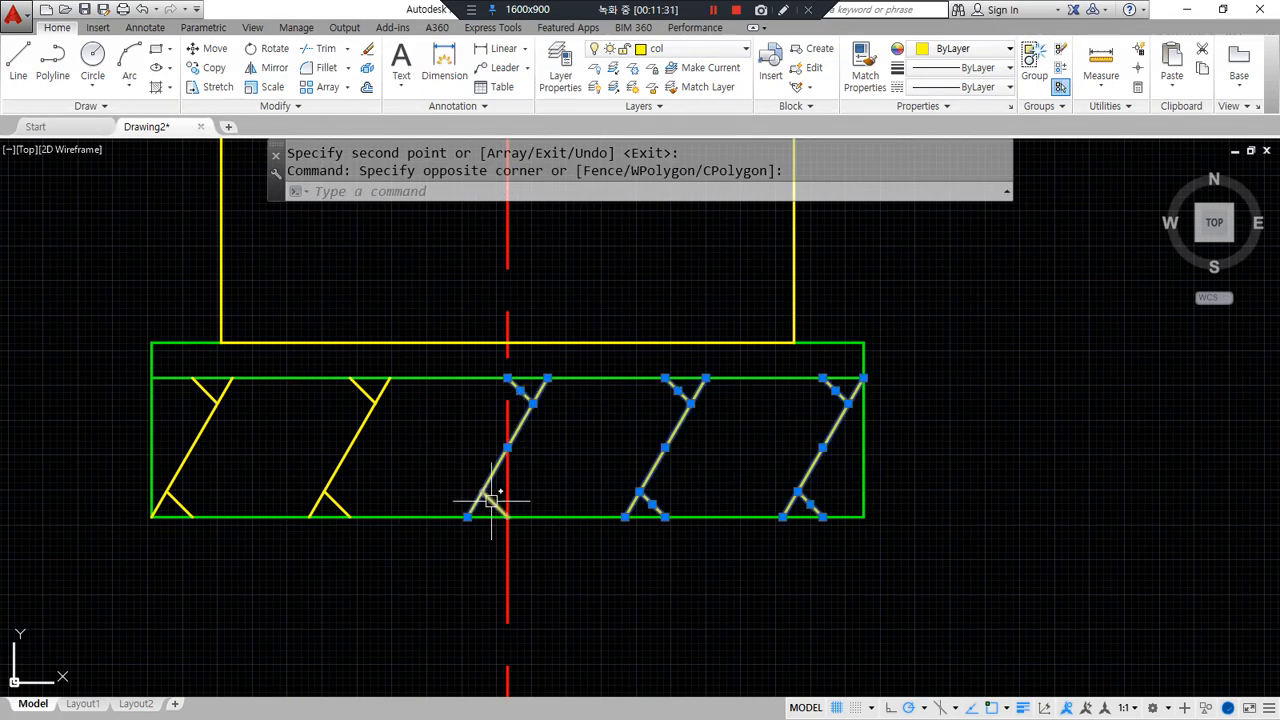
{"action": "left_click", "coordinate": [425, 512]}
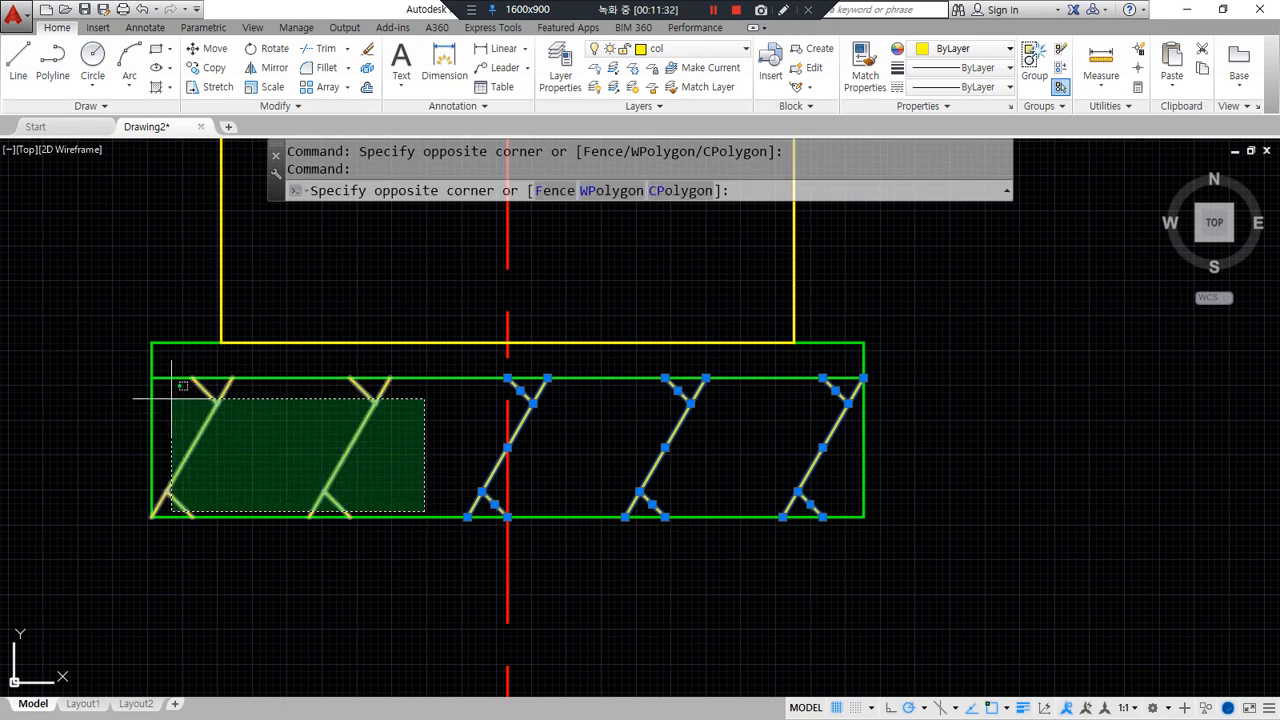
{"action": "left_click", "coordinate": [131, 358]}
{"action": "left_click", "coordinate": [715, 48]}
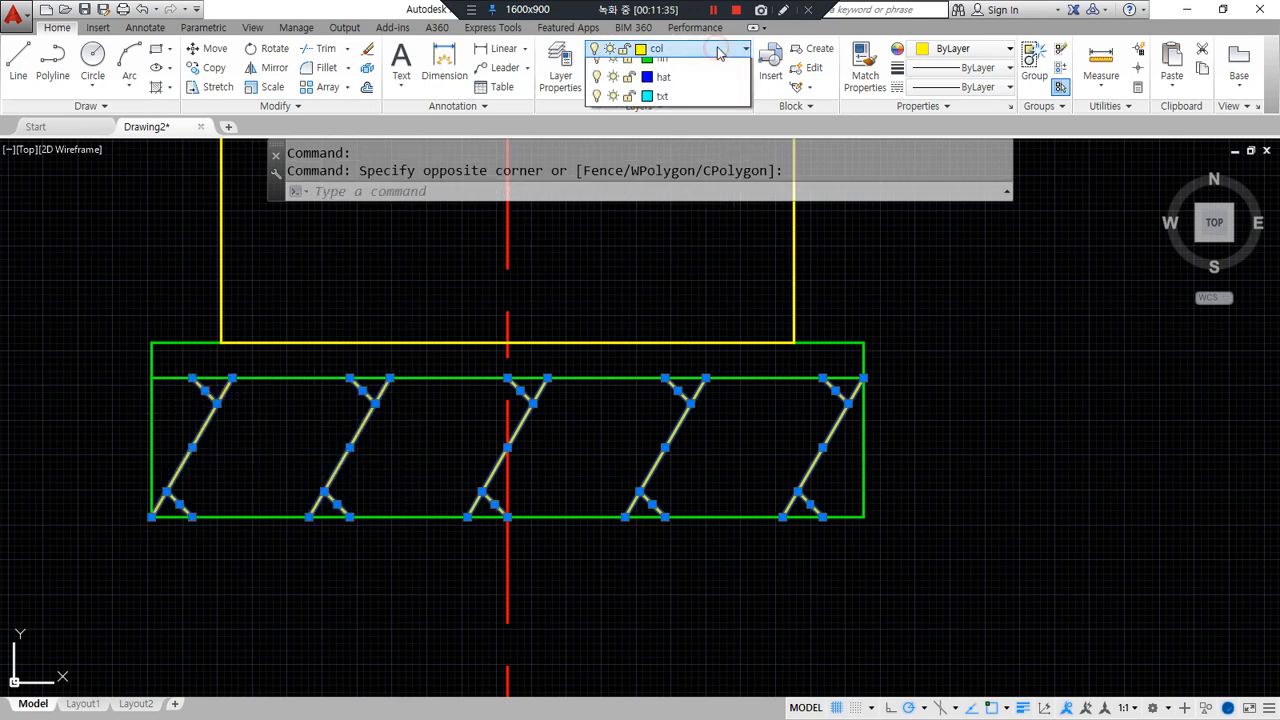
{"action": "left_click", "coordinate": [684, 164]}
{"action": "key", "text": "Escape"}
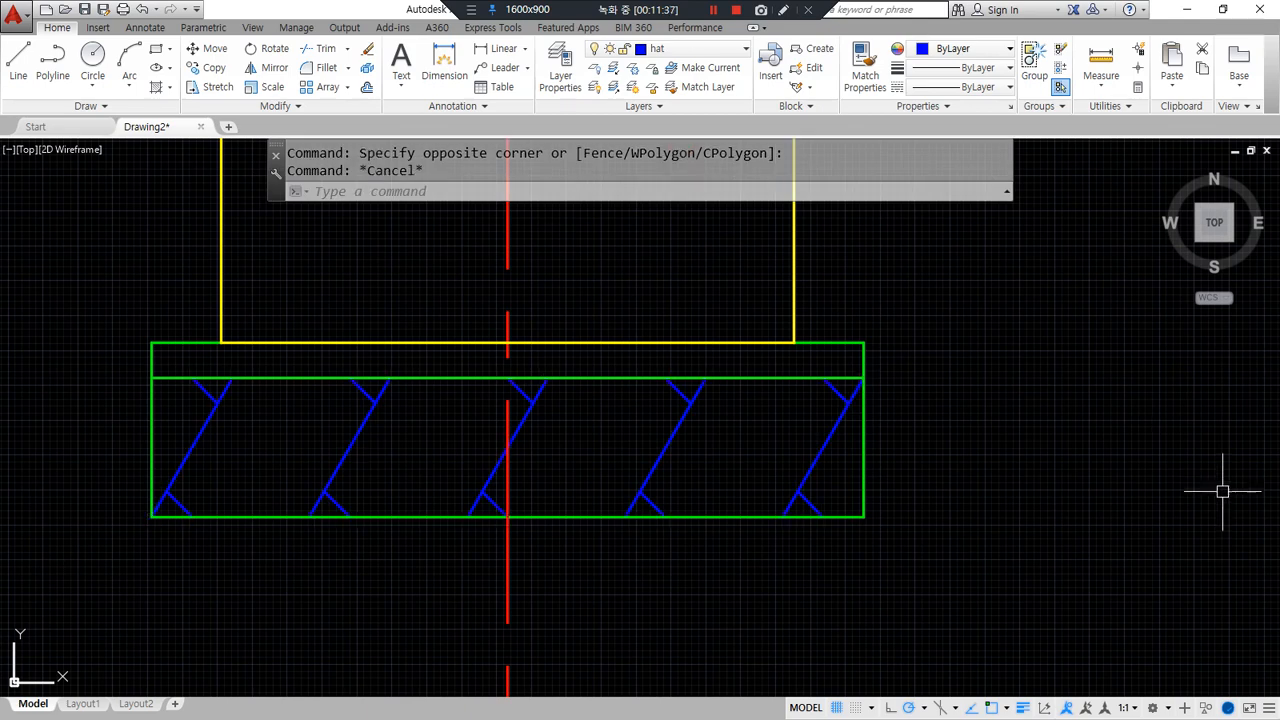
{"action": "key", "text": "Escape"}
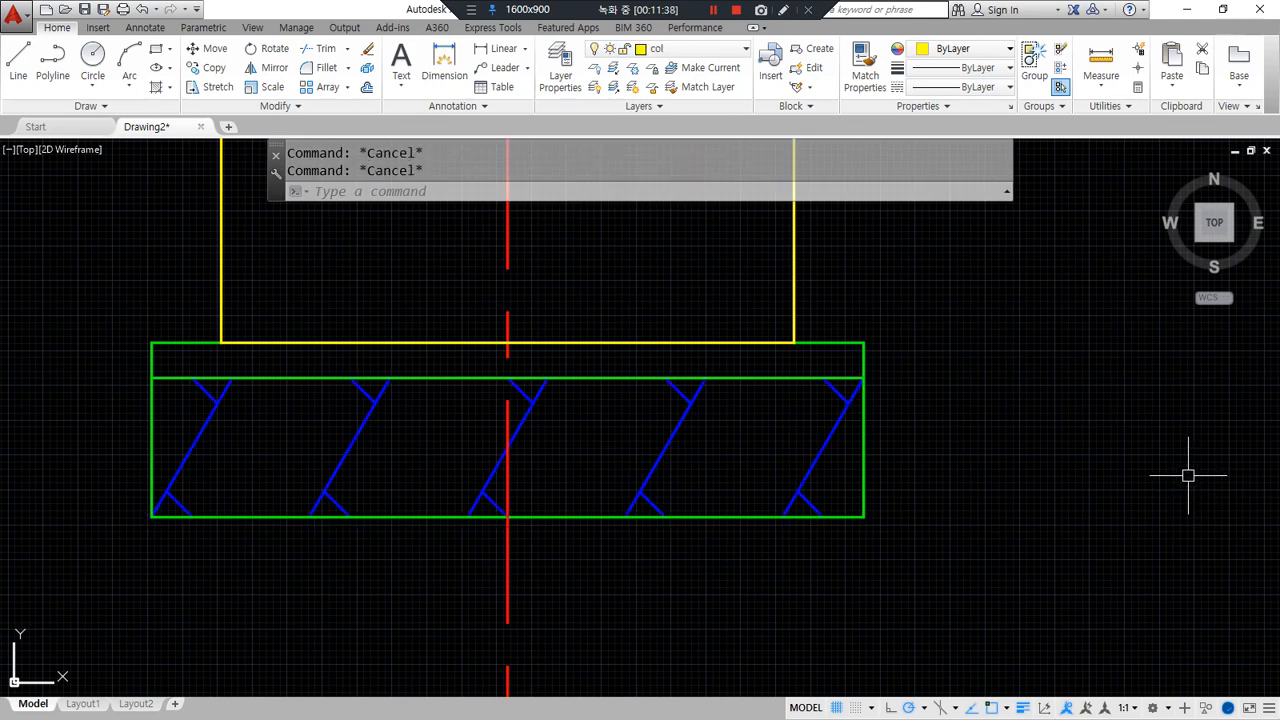
- Change the hat layer's color to magenta
{"action": "left_click", "coordinate": [556, 62]}
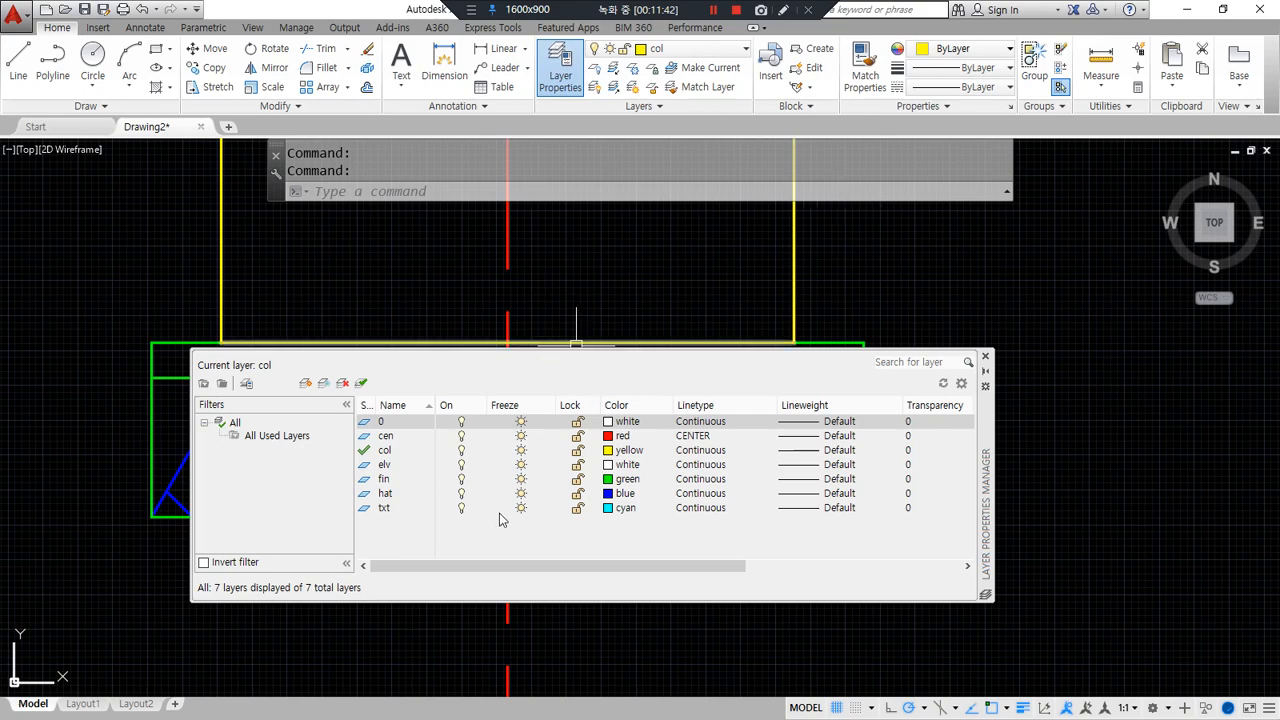
{"action": "left_click", "coordinate": [614, 494]}
{"action": "left_click", "coordinate": [587, 402]}
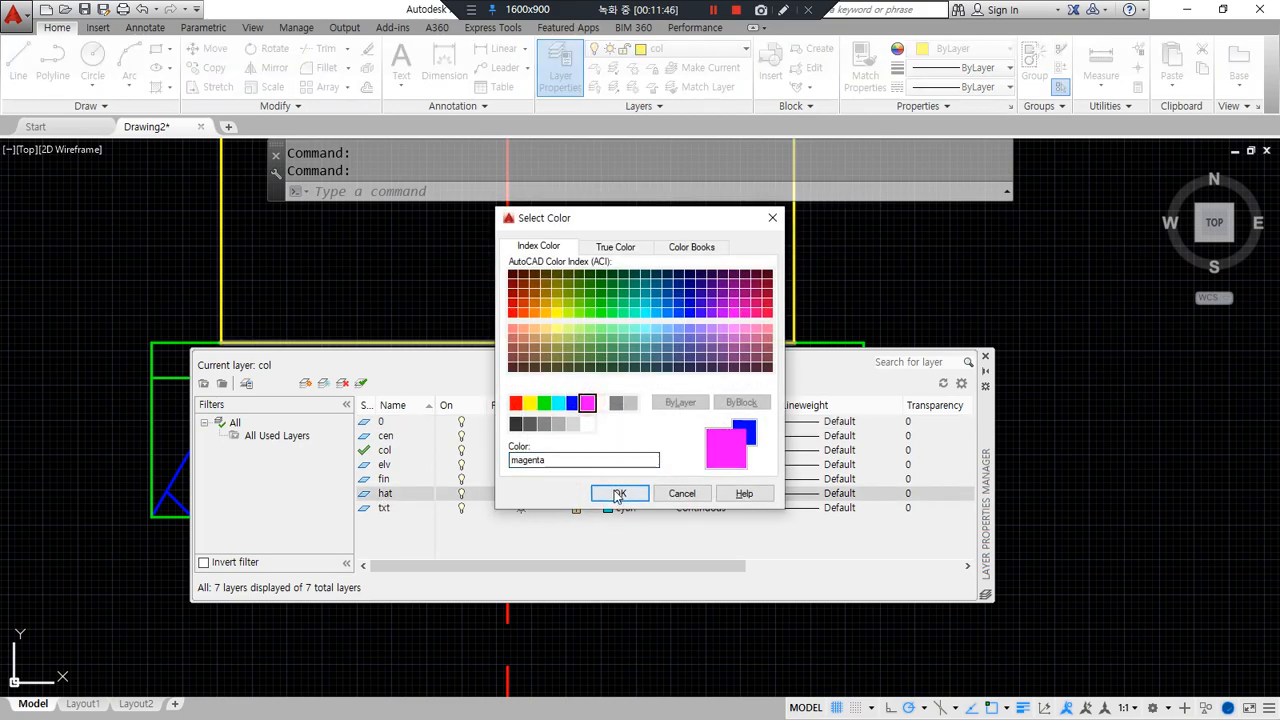
{"action": "left_click", "coordinate": [619, 494]}
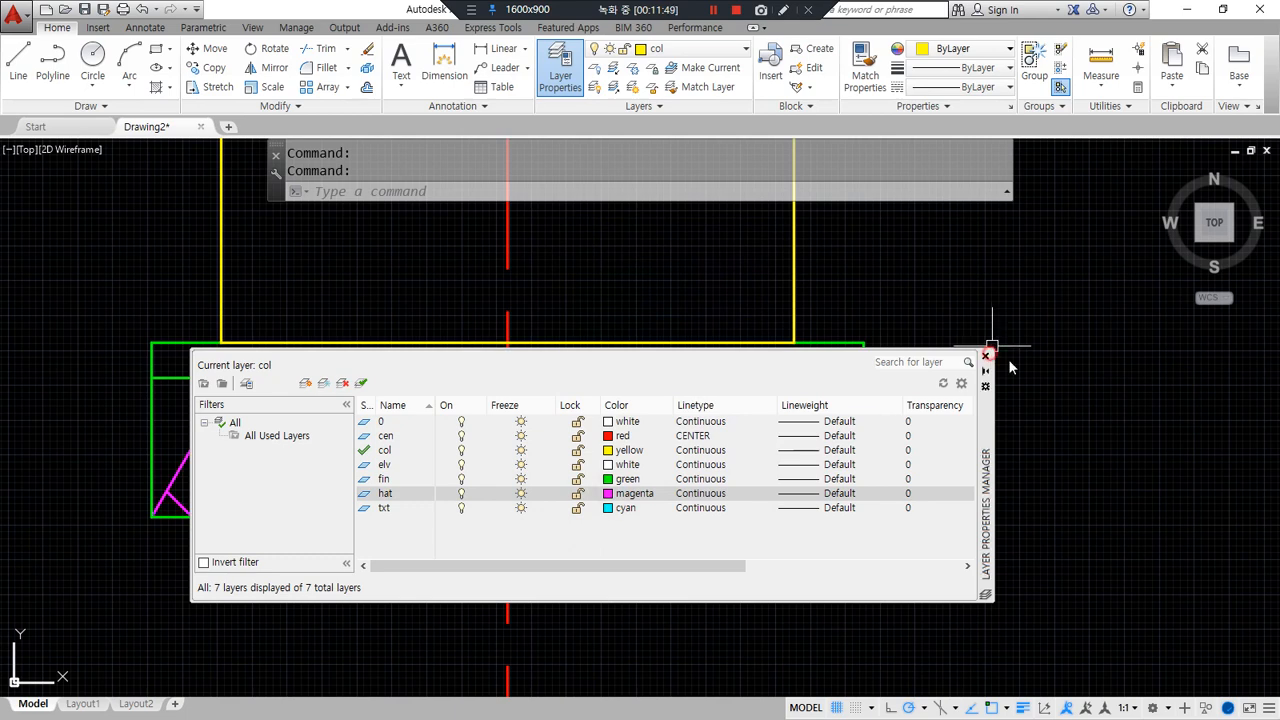
{"action": "left_click", "coordinate": [985, 357]}
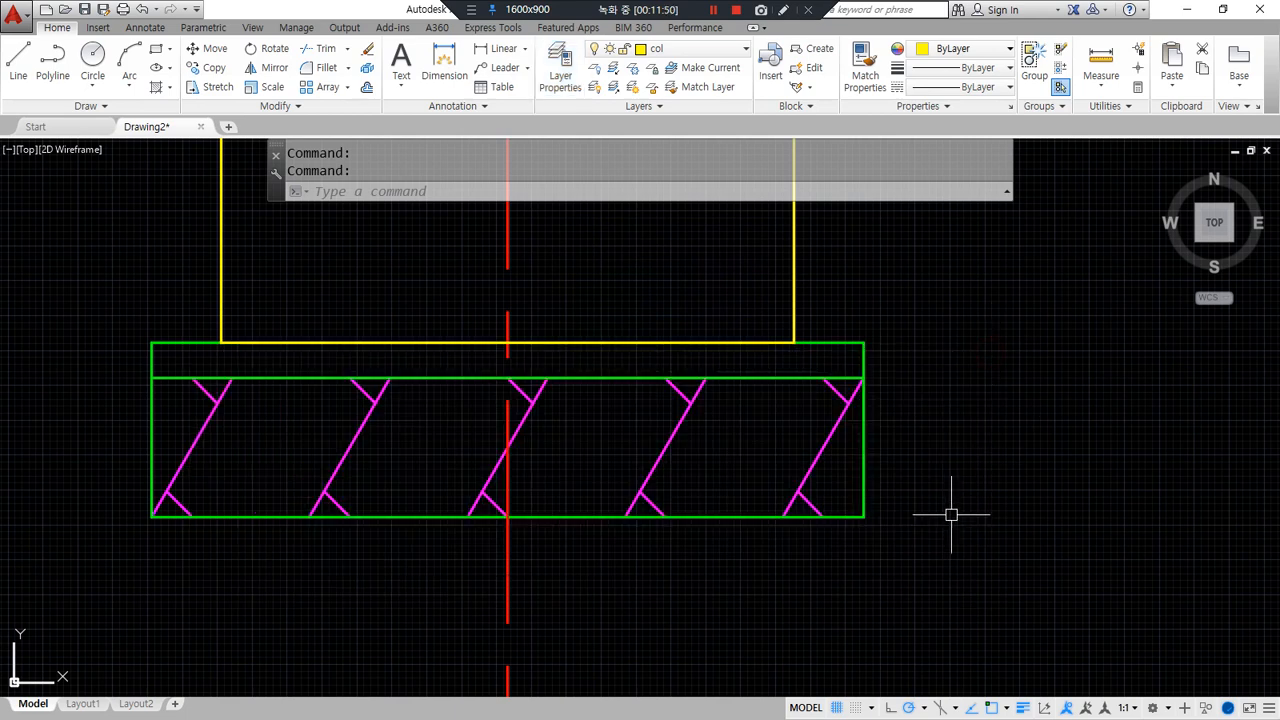
- Bring up the reference image and examine the wall height above the ground line in the section
{"action": "scroll", "coordinate": [521, 690], "scroll_direction": "down", "scroll_amount": 4}
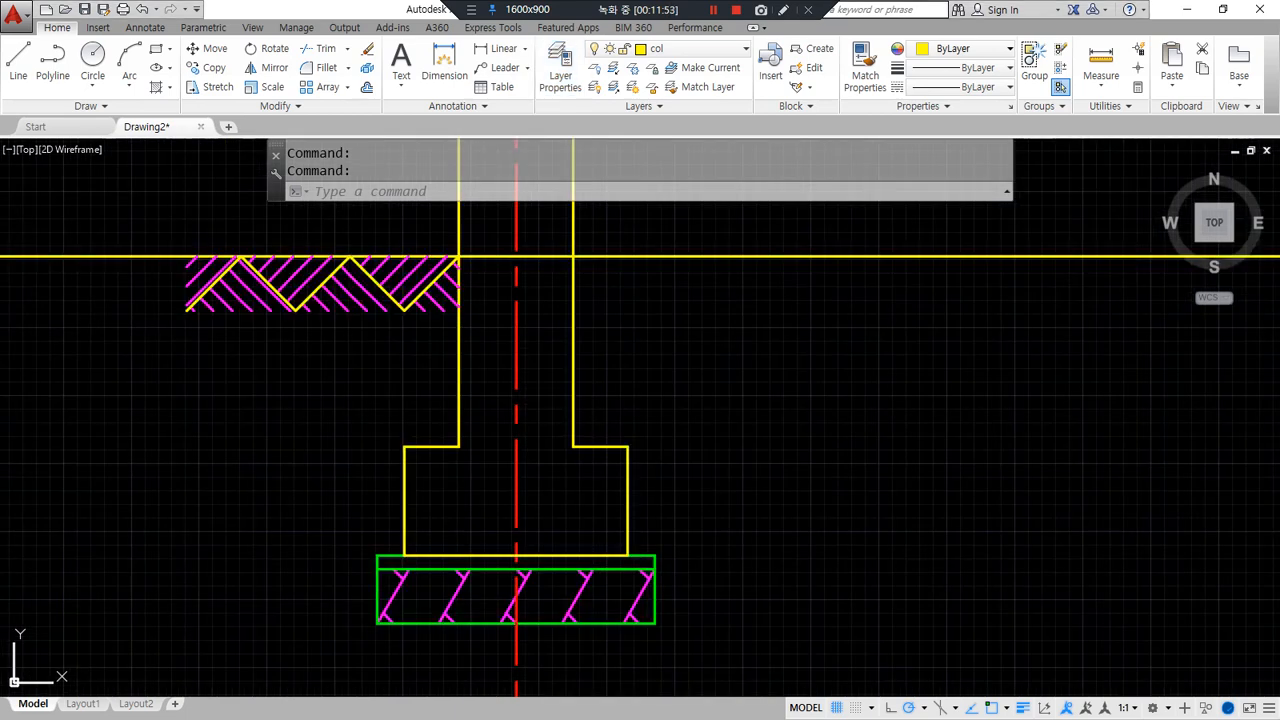
{"action": "mouse_move", "coordinate": [0, 112]}
{"action": "left_mouse_down"}
{"action": "mouse_move", "coordinate": [568, 109]}
{"action": "mouse_move", "coordinate": [717, 83]}
{"action": "left_mouse_up"}
{"action": "key", "text": "ctrl+alt+d"}
{"action": "left_click_drag", "start_coordinate": [323, 475], "coordinate": [301, 475]}
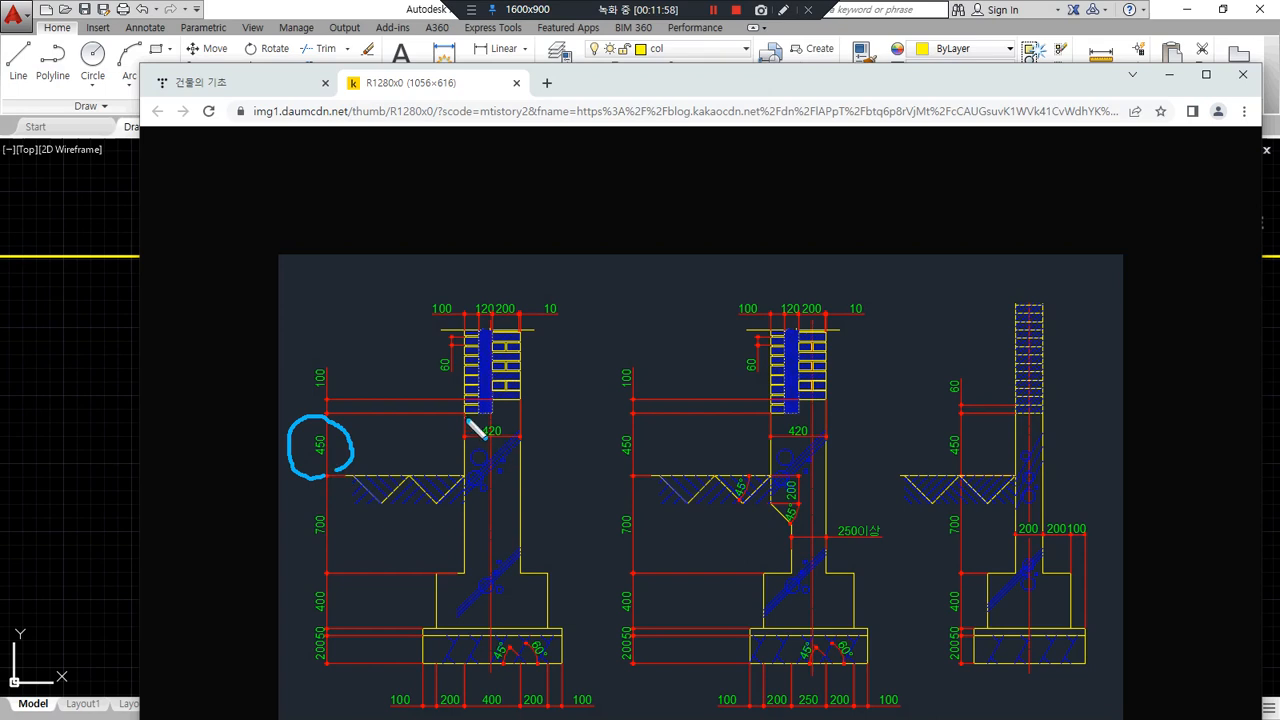
{"action": "left_click_drag", "start_coordinate": [309, 481], "coordinate": [342, 446]}
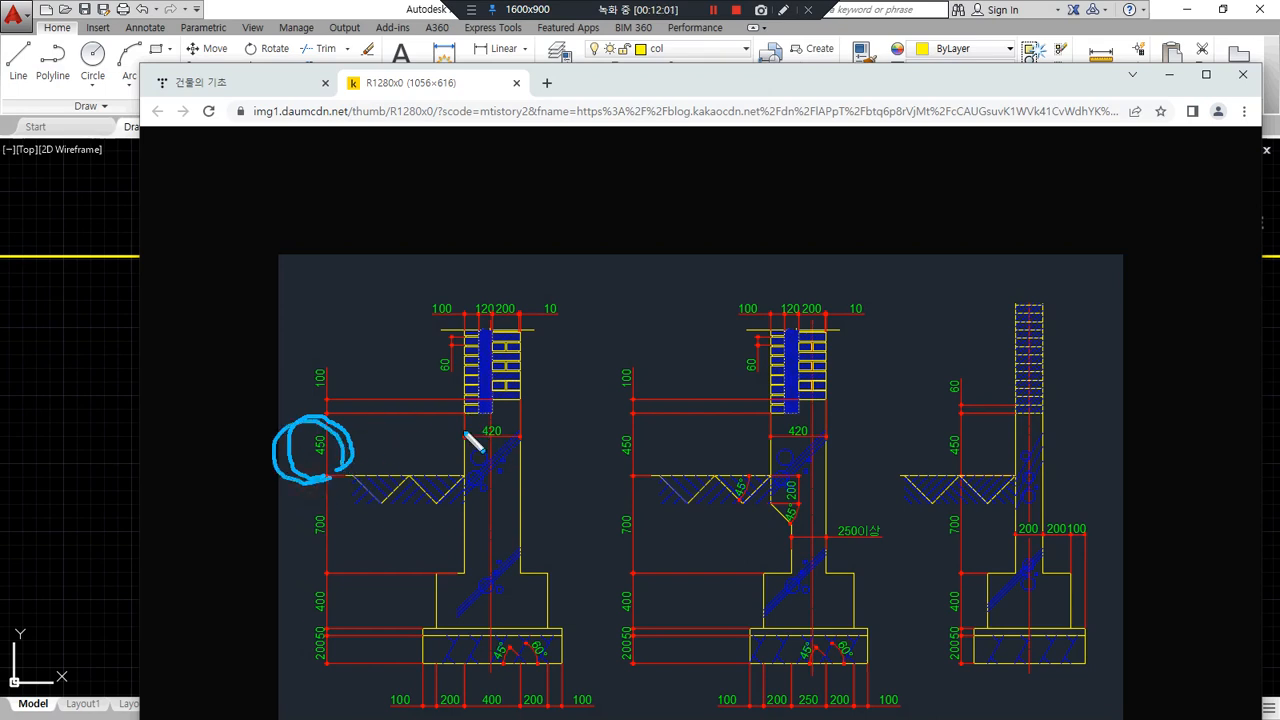
{"action": "left_click_drag", "start_coordinate": [463, 408], "coordinate": [812, 408]}
{"action": "left_click_drag", "start_coordinate": [465, 428], "coordinate": [856, 428]}
{"action": "mouse_move", "coordinate": [310, 478]}
{"action": "left_mouse_down"}
{"action": "mouse_move", "coordinate": [285, 420]}
{"action": "mouse_move", "coordinate": [343, 490]}
{"action": "mouse_move", "coordinate": [393, 469]}
{"action": "left_mouse_up"}
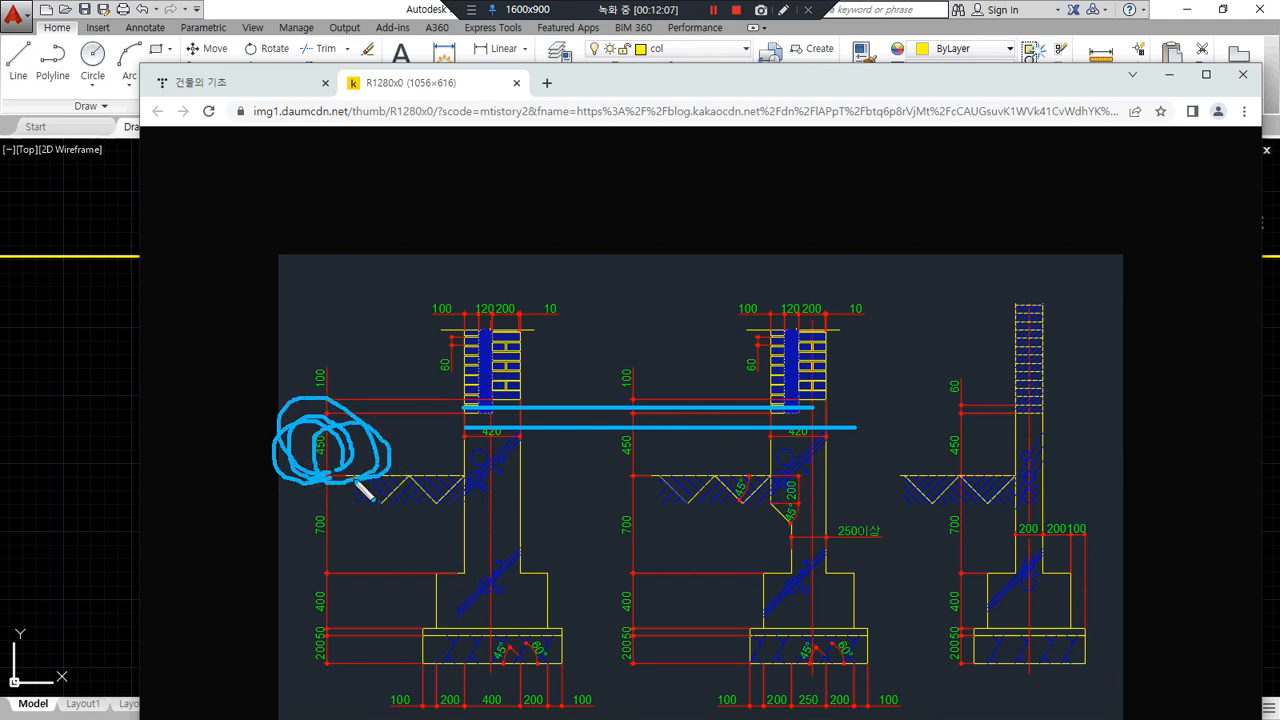
{"action": "key", "text": "Delete"}
{"action": "mouse_move", "coordinate": [330, 480]}
{"action": "left_mouse_down"}
{"action": "mouse_move", "coordinate": [608, 308]}
{"action": "mouse_move", "coordinate": [330, 473]}
{"action": "left_mouse_up"}
{"action": "key", "text": "Delete"}
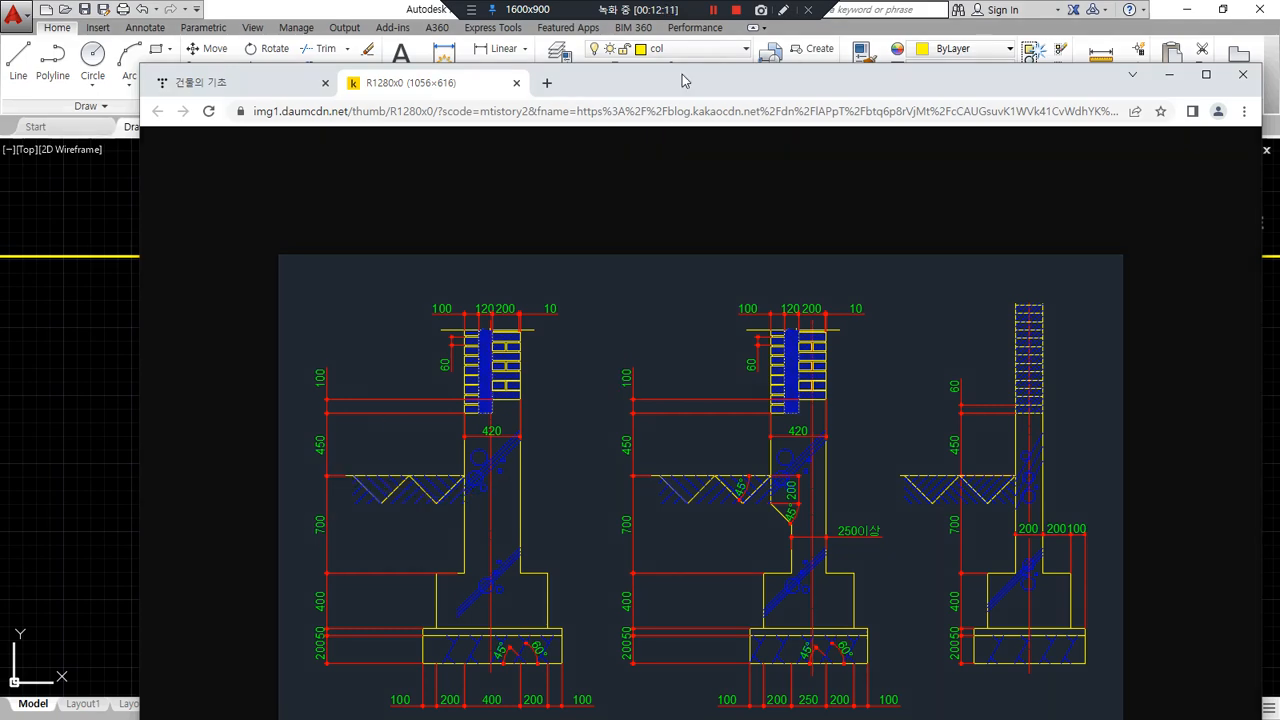
{"action": "left_click_drag", "start_coordinate": [683, 76], "coordinate": [0, 60]}
- Offset the horizontal ground line upward by 450
{"action": "left_click", "coordinate": [831, 333]}
{"action": "middle_click_drag", "start_coordinate": [715, 323], "coordinate": [717, 419]}
{"action": "type", "text": "o"}
{"action": "key", "text": "Return"}
{"action": "type", "text": "450"}
{"action": "key", "text": "Return"}
{"action": "left_click", "coordinate": [650, 353]}
{"action": "left_click", "coordinate": [654, 265]}
{"action": "middle_click_drag", "start_coordinate": [643, 285], "coordinate": [626, 433]}
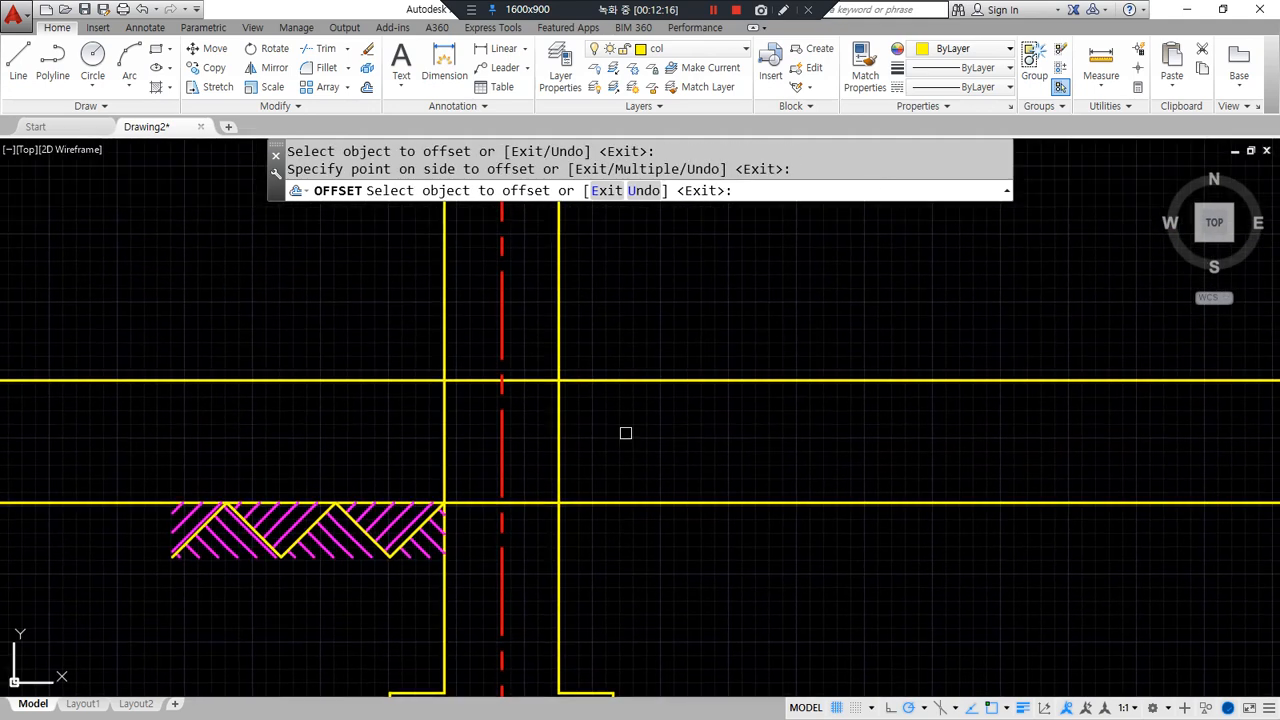
{"action": "key", "text": "Return"}
{"action": "mouse_move", "coordinate": [505, 348]}
{"action": "left_mouse_down"}
{"action": "mouse_move", "coordinate": [475, 242]}
{"action": "mouse_move", "coordinate": [535, 338]}
{"action": "left_mouse_up"}
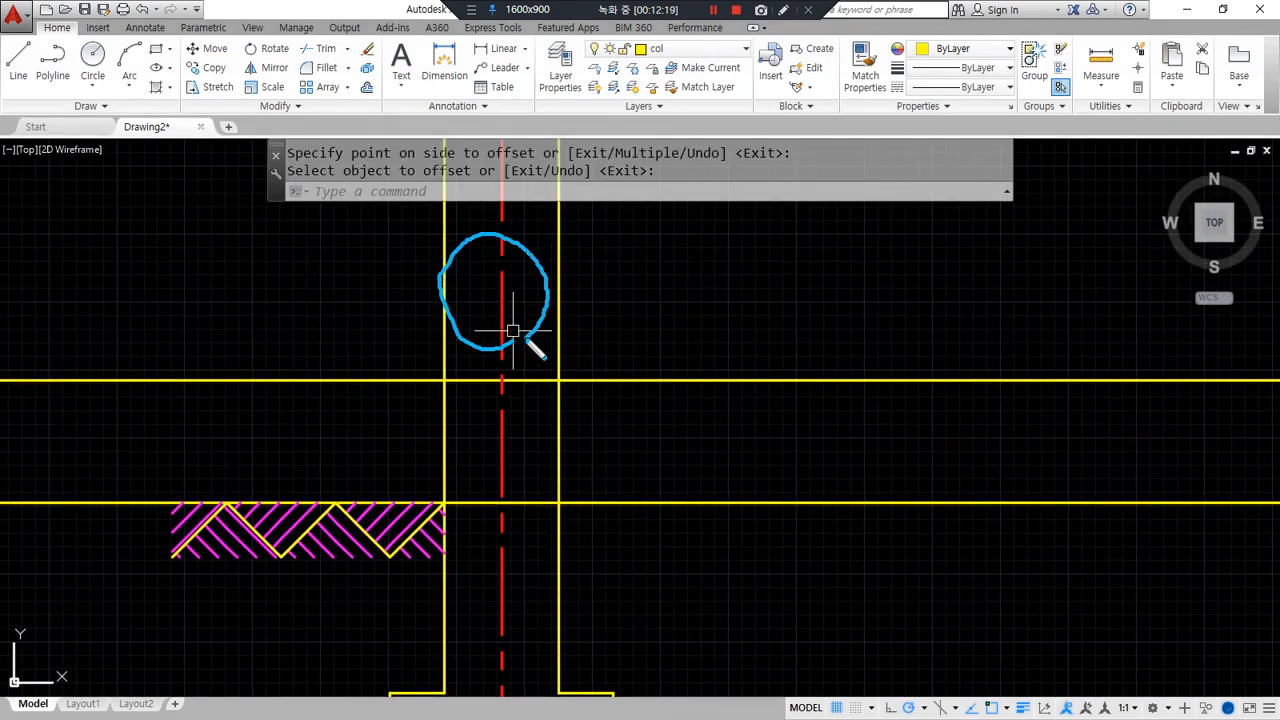
{"action": "middle_click_drag", "start_coordinate": [651, 309], "coordinate": [623, 400]}
{"action": "scroll", "coordinate": [621, 400], "scroll_direction": "down", "scroll_amount": 2}
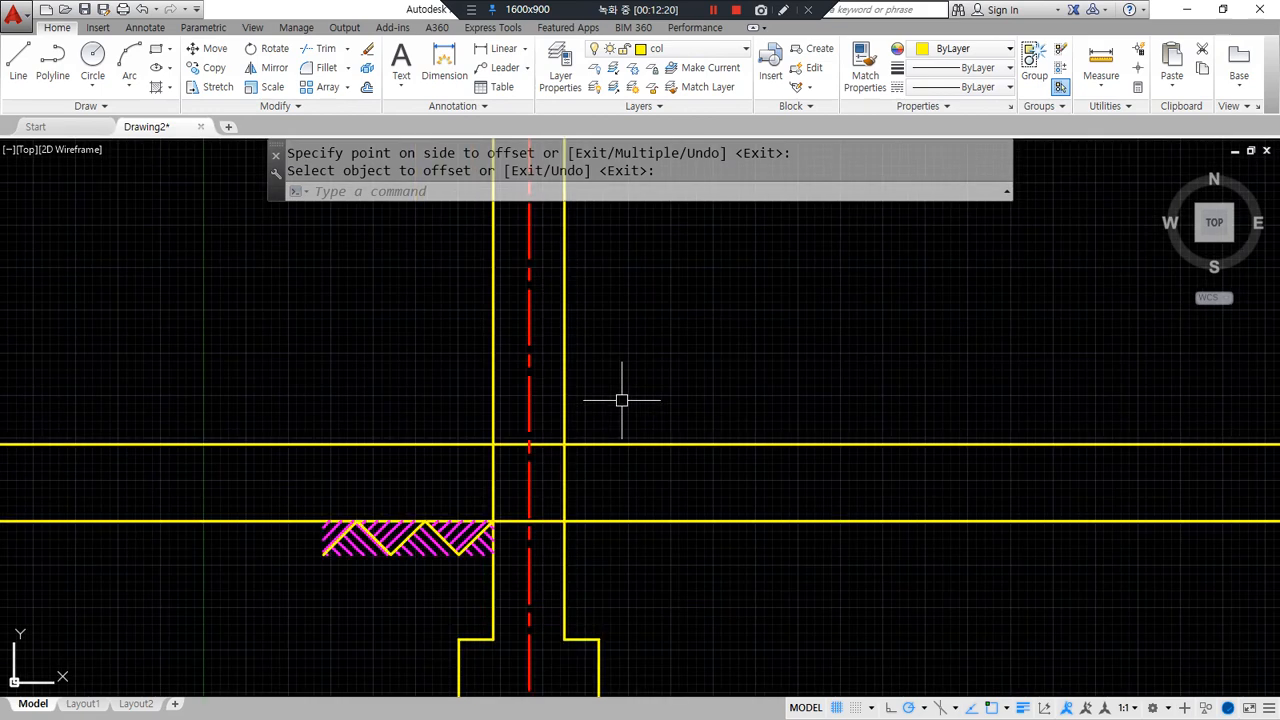
{"action": "type", "text": "o"}
{"action": "key", "text": "Return"}
{"action": "key", "text": "Return"}
{"action": "left_click", "coordinate": [627, 444]}
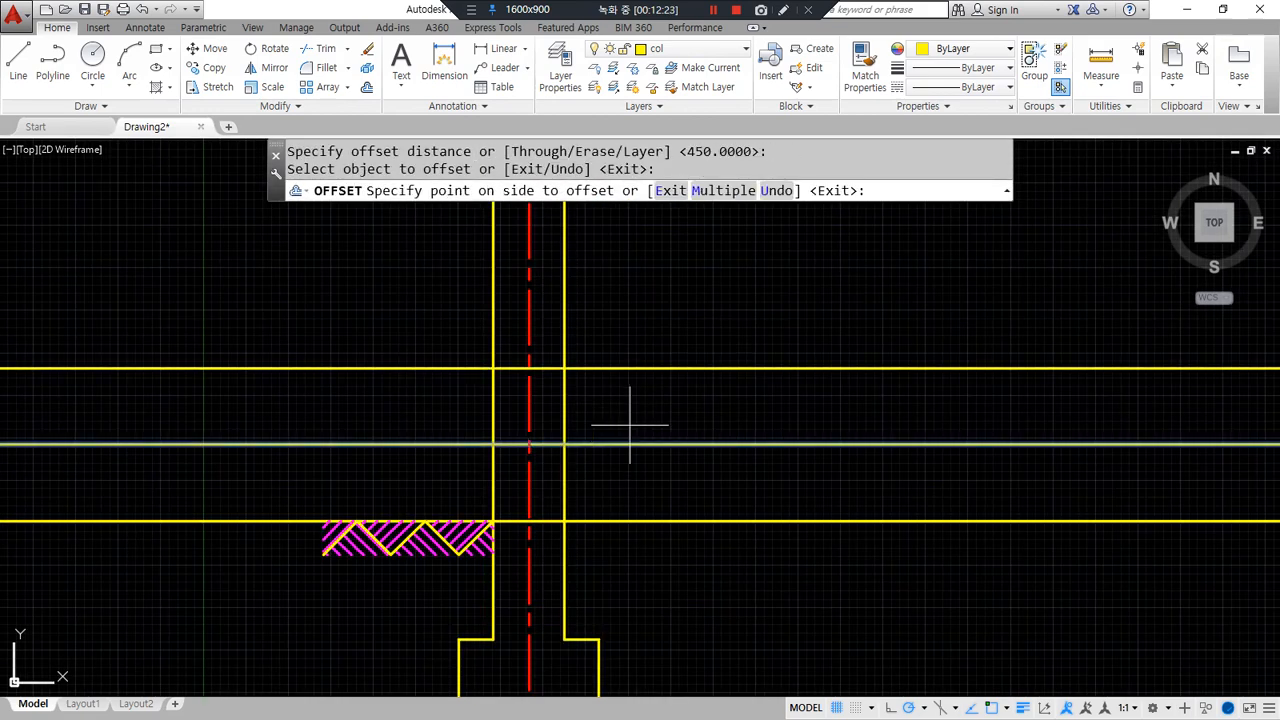
{"action": "key", "text": "Escape"}
- Offset the horizontal line above the ground line upward by 900
{"action": "type", "text": "o"}
{"action": "key", "text": "Return"}
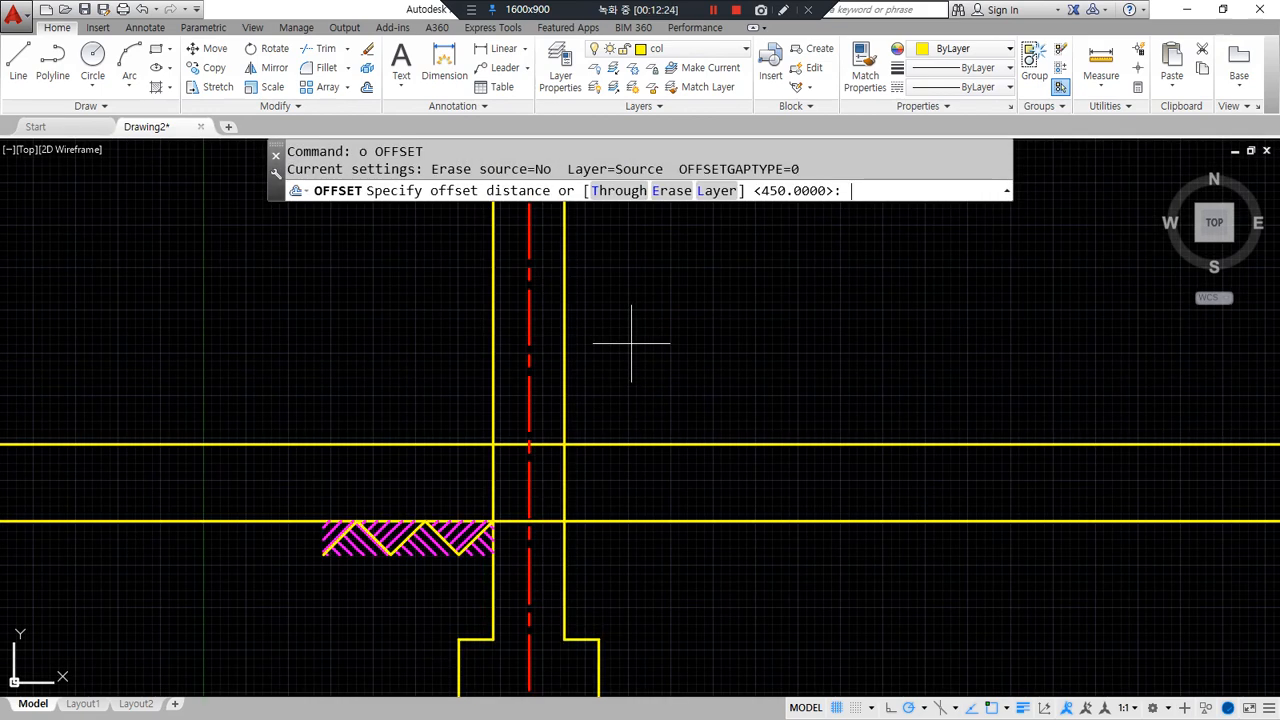
{"action": "type", "text": "900"}
{"action": "key", "text": "Return"}
{"action": "left_click", "coordinate": [630, 443]}
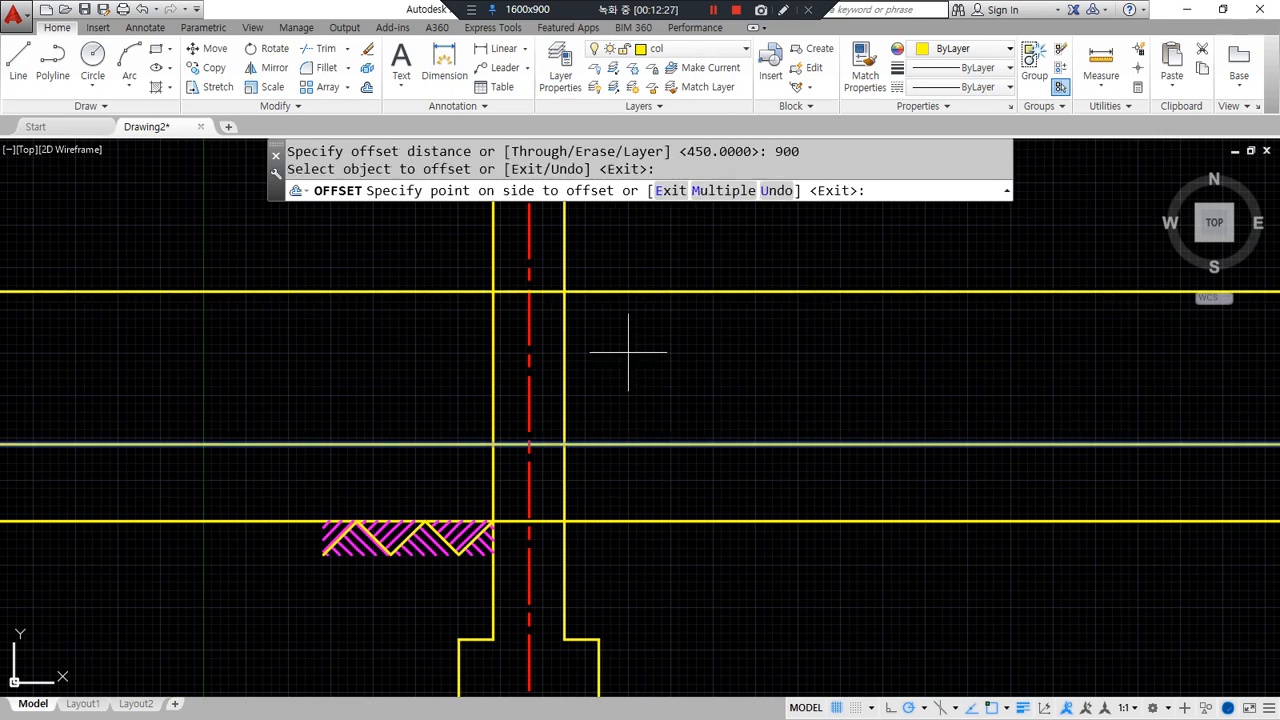
{"action": "left_click", "coordinate": [629, 371]}
{"action": "key", "text": "Return"}
- Trim both vertical wall lines above the uppermost horizontal line
{"action": "left_click_drag", "start_coordinate": [492, 299], "coordinate": [494, 432]}
{"action": "left_click_drag", "start_coordinate": [477, 314], "coordinate": [474, 416]}
{"action": "key", "text": "Escape"}
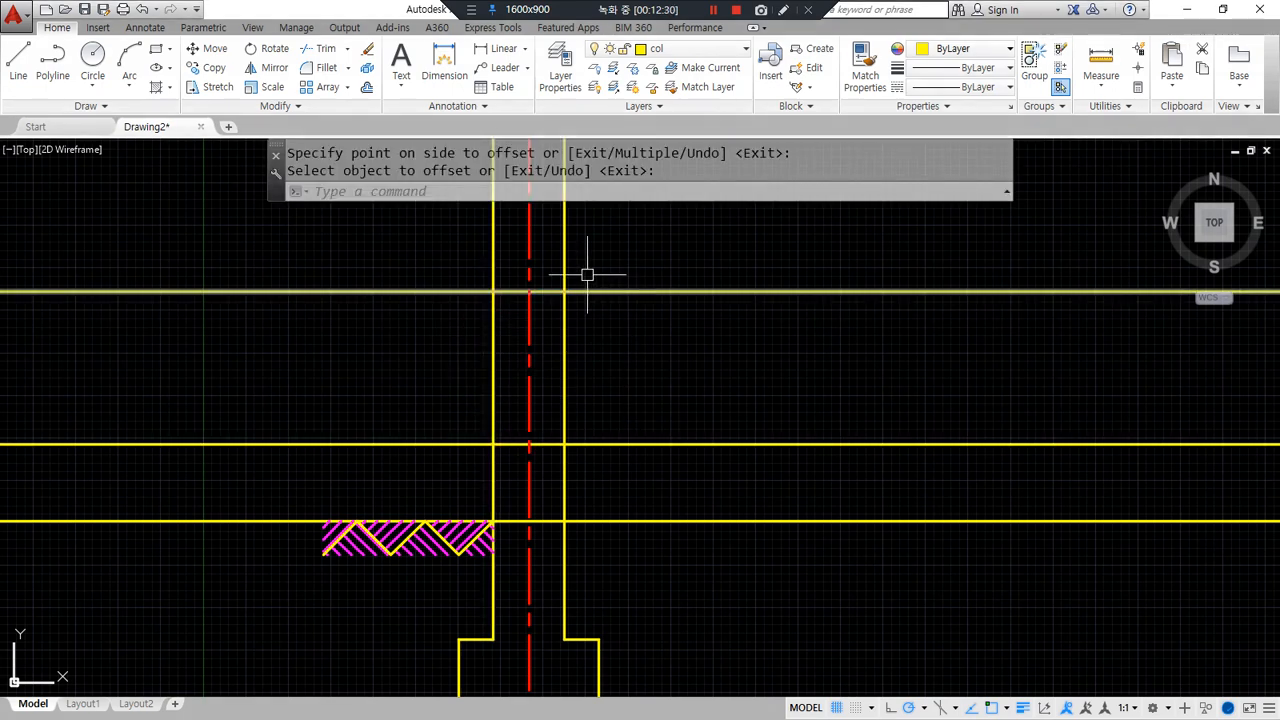
{"action": "type", "text": "tr"}
{"action": "key", "text": "space"}
{"action": "key", "text": "space"}
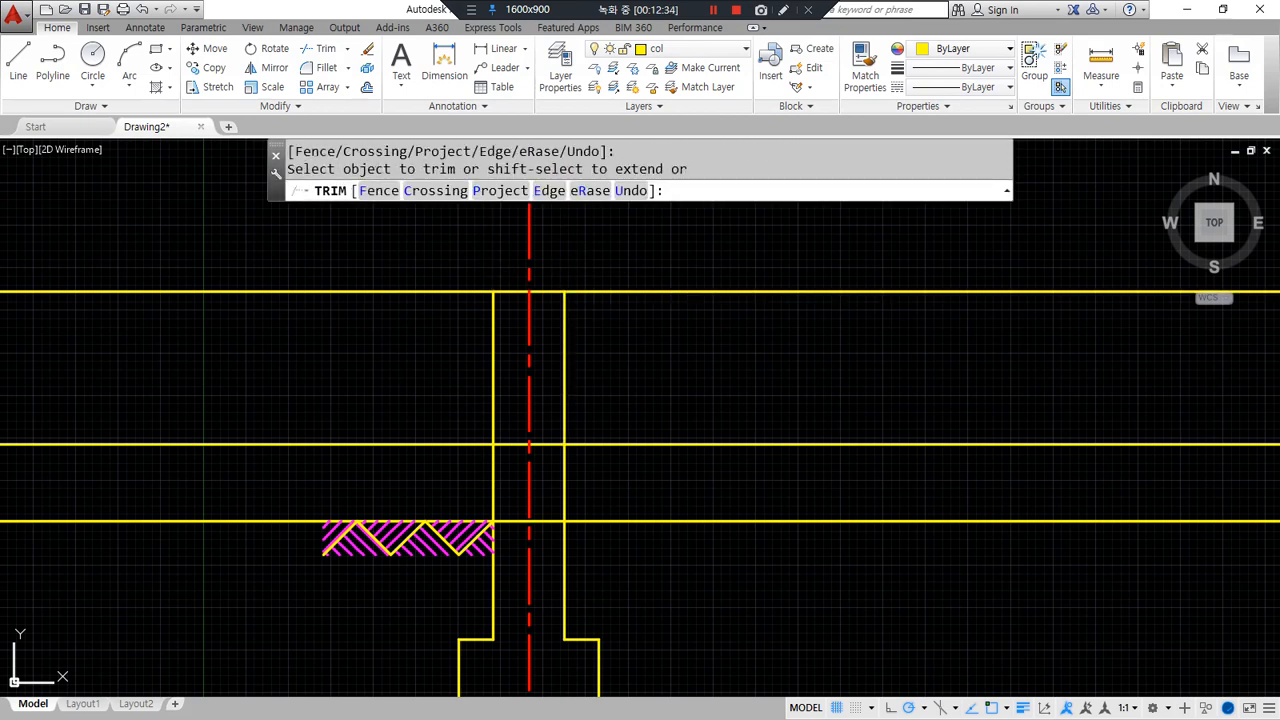
{"action": "key", "text": "Escape"}
- Erase the uppermost horizontal line at the trimmed wall ends
{"action": "left_click", "coordinate": [571, 292]}
{"action": "key", "text": "Escape"}
{"action": "left_click", "coordinate": [706, 292]}
{"action": "type", "text": "e"}
{"action": "key", "text": "space"}
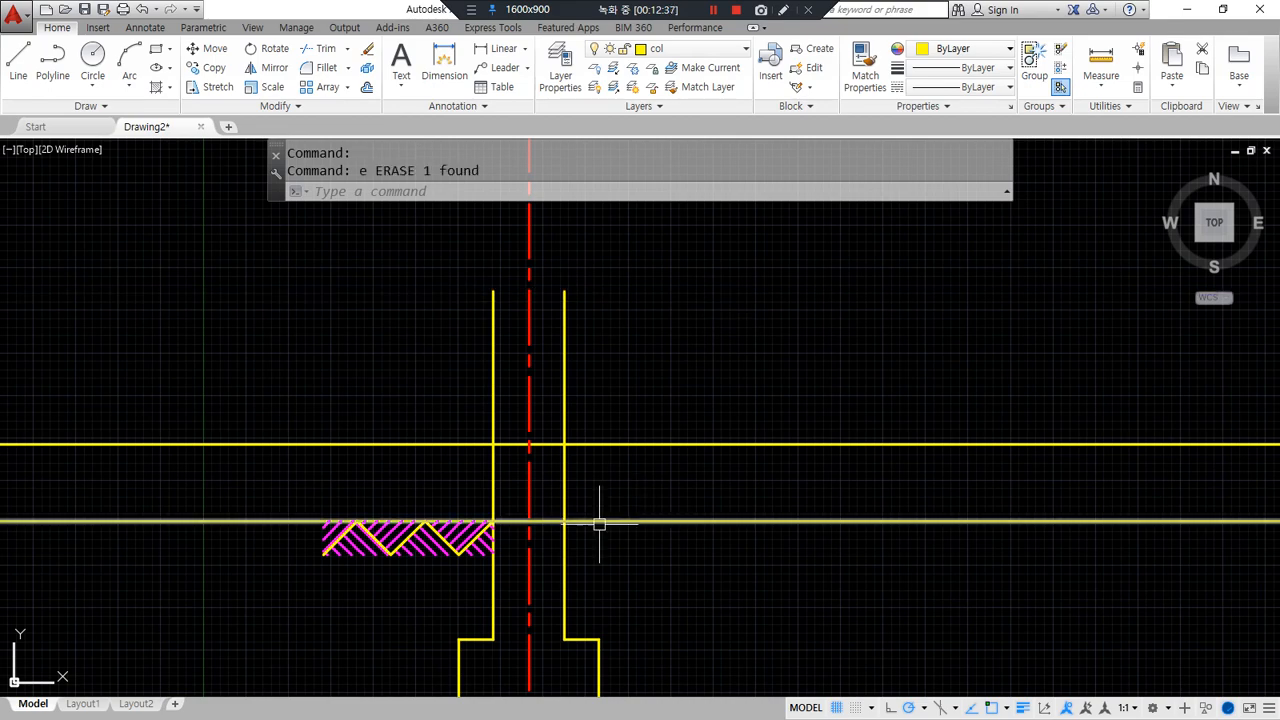
- Offset the right wall line inward, toward the centerline, by 200
{"action": "scroll", "coordinate": [529, 477], "scroll_direction": "up", "scroll_amount": 2}
{"action": "scroll", "coordinate": [520, 470], "scroll_direction": "up", "scroll_amount": 2}
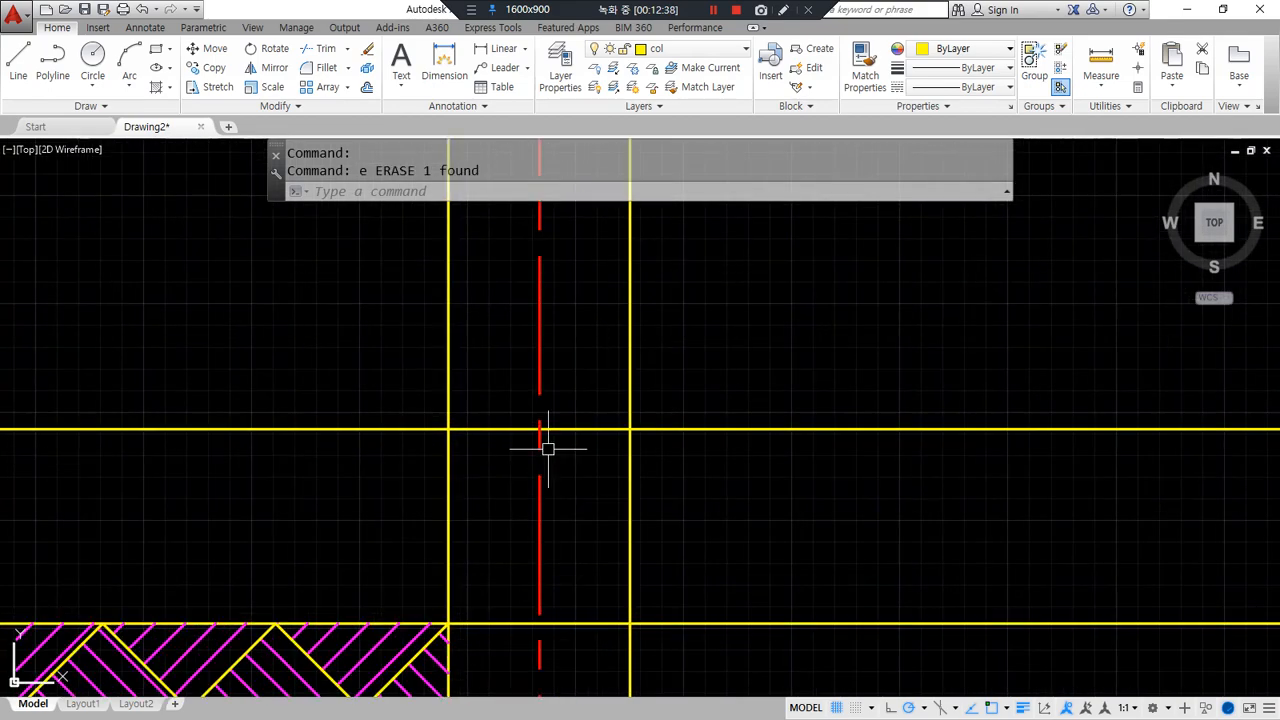
{"action": "key", "text": "Escape"}
{"action": "type", "text": "p"}
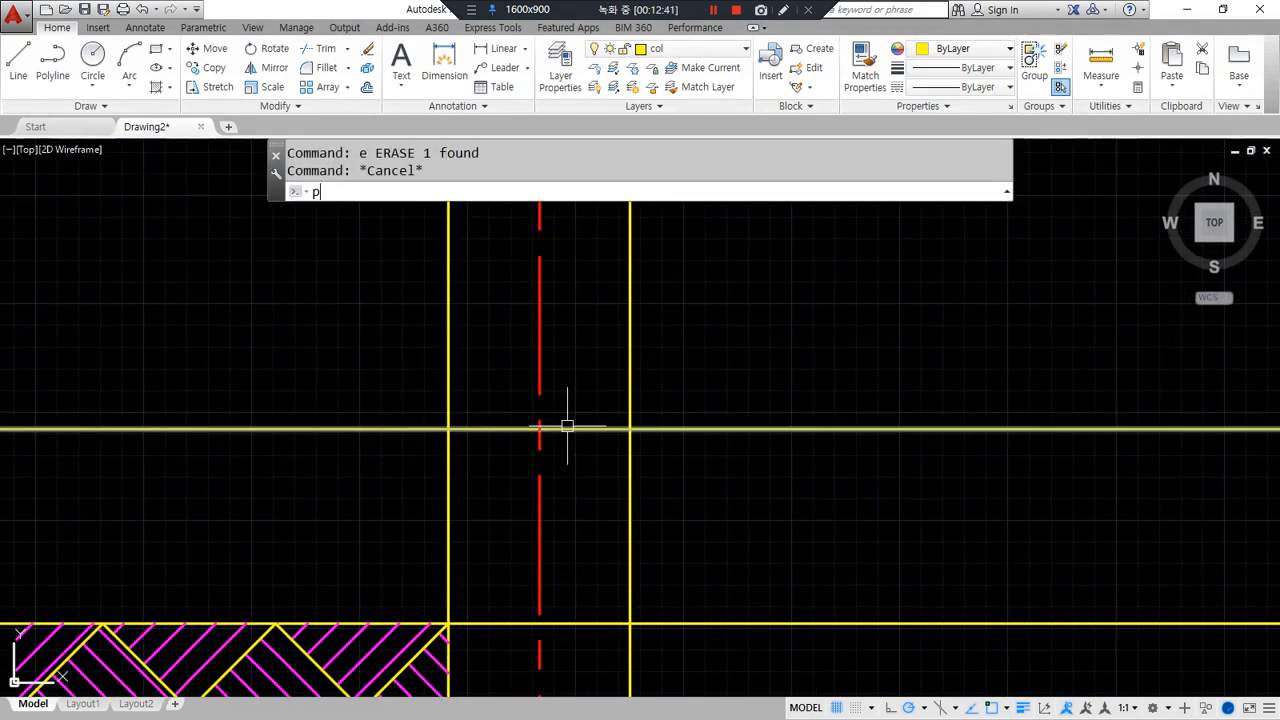
{"action": "key", "text": "BackSpace"}
{"action": "type", "text": "o"}
{"action": "key", "text": "space"}
{"action": "type", "text": "200"}
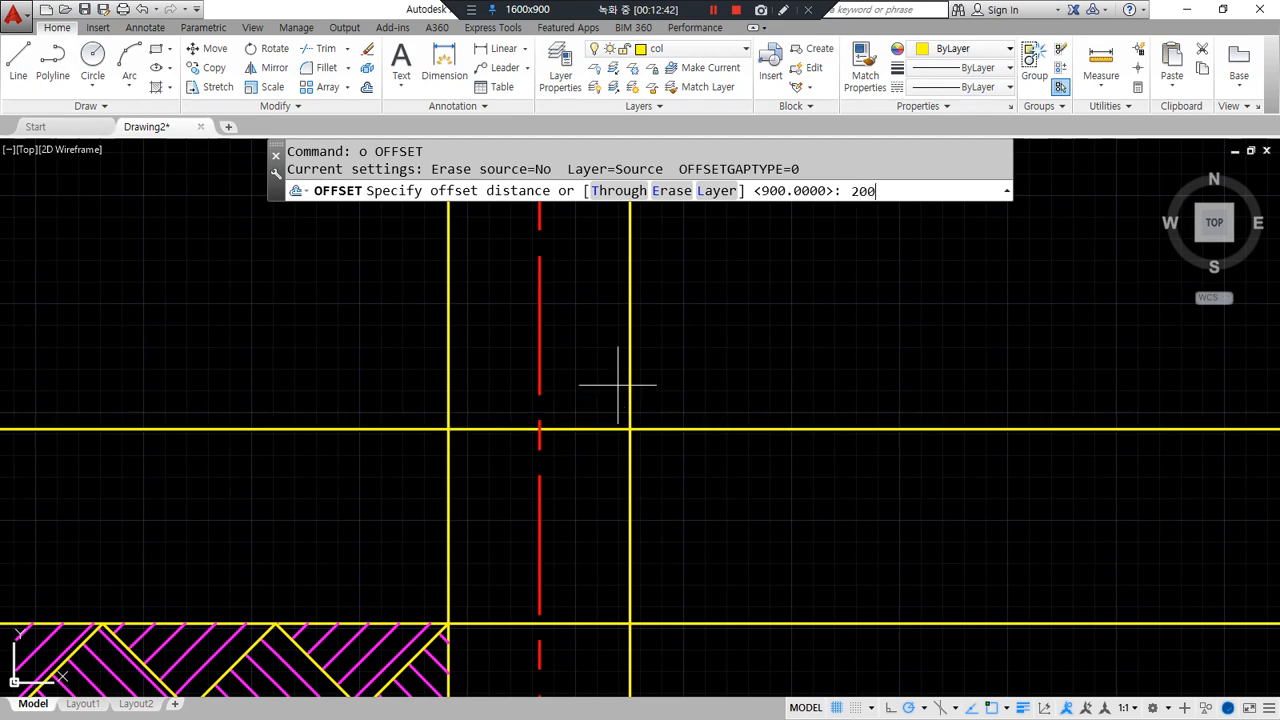
{"action": "key", "text": "space"}
{"action": "left_click", "coordinate": [626, 369]}
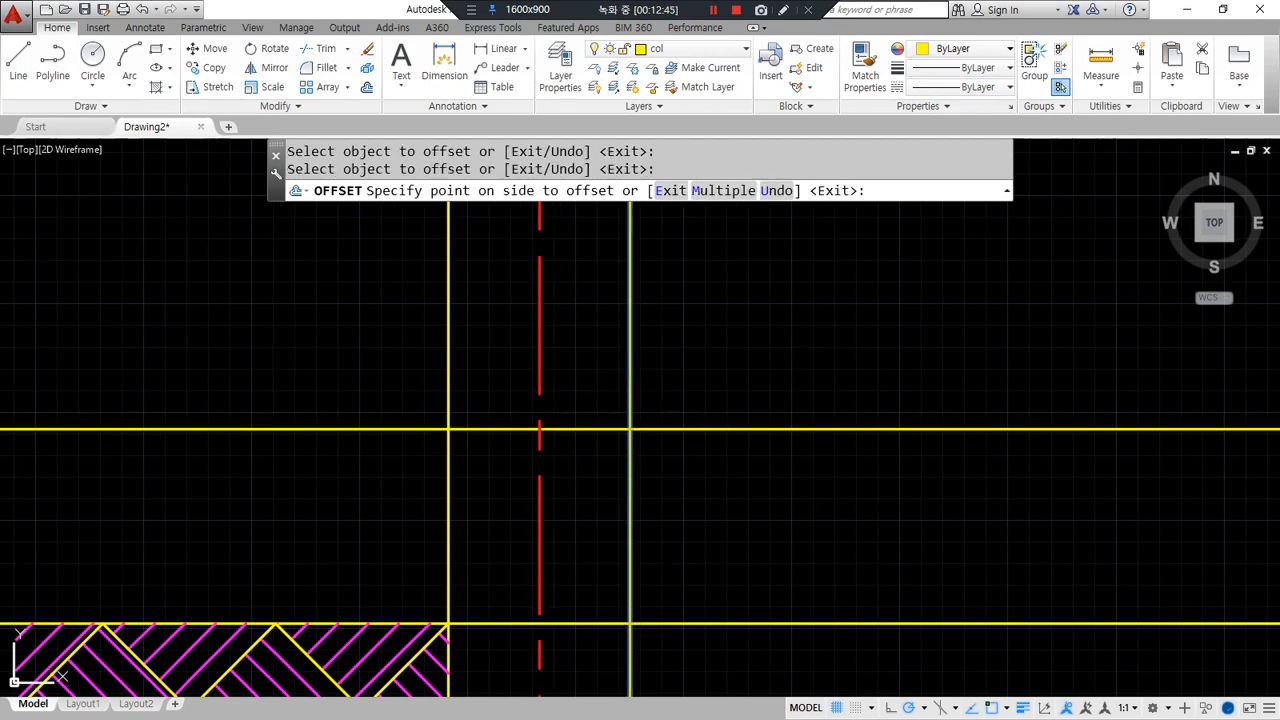
{"action": "left_click", "coordinate": [570, 372]}
{"action": "key", "text": "space"}
- Offset the horizontal line crossing the wall above the ground line upward by 100
{"action": "scroll", "coordinate": [534, 406], "scroll_direction": "up", "scroll_amount": 3}
{"action": "left_click_drag", "start_coordinate": [741, 367], "coordinate": [574, 363]}
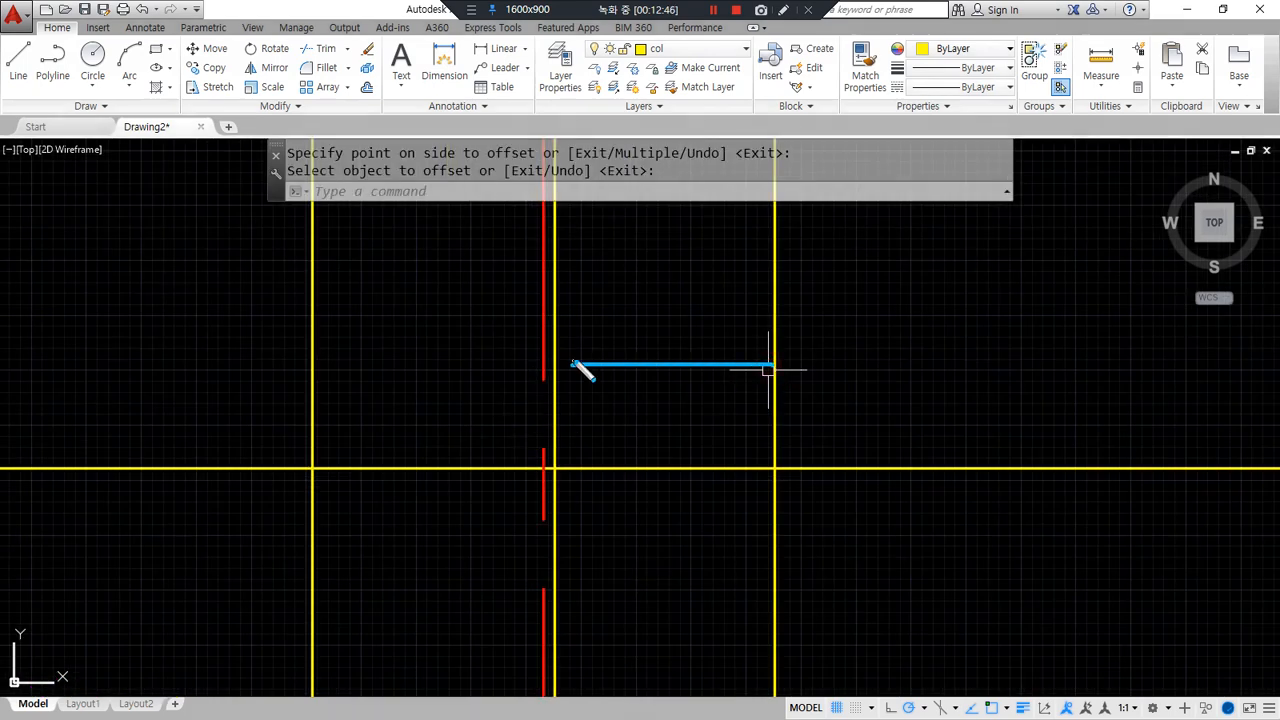
{"action": "left_click_drag", "start_coordinate": [448, 463], "coordinate": [452, 381]}
{"action": "type", "text": "o"}
{"action": "key", "text": "Return"}
{"action": "type", "text": "100"}
{"action": "key", "text": "Return"}
{"action": "left_click", "coordinate": [466, 467]}
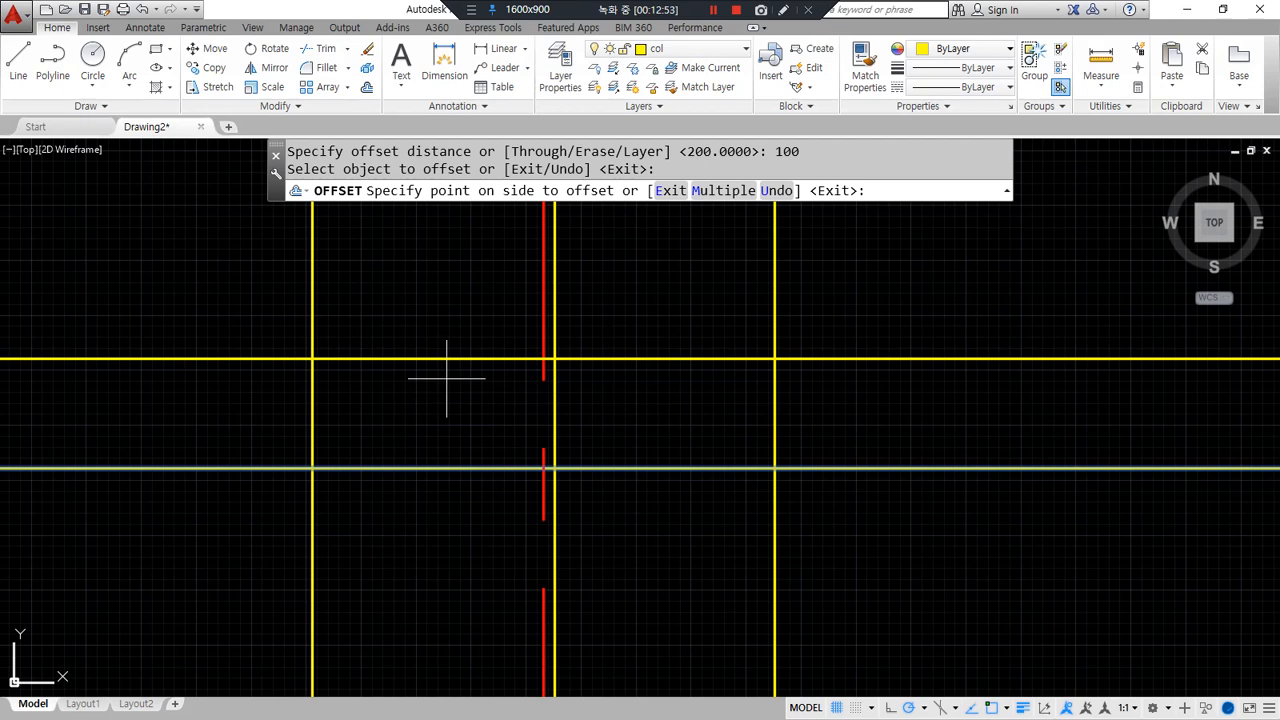
{"action": "left_click", "coordinate": [595, 372]}
{"action": "key", "text": "Return"}
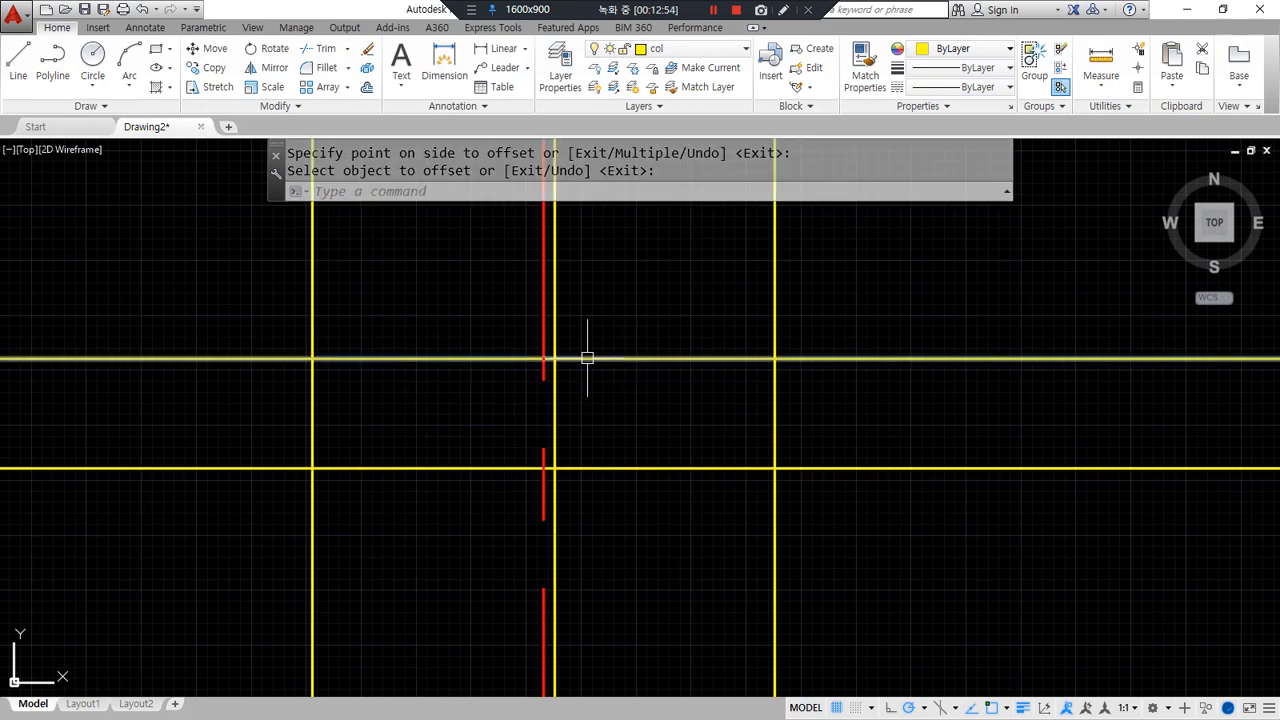
- Fillet the inner vertical line with the upper horizontal line on its right and the lower one on its left to form a step
{"action": "type", "text": "f"}
{"action": "key", "text": "Return"}
{"action": "left_click", "coordinate": [586, 358]}
{"action": "left_click", "coordinate": [558, 384]}
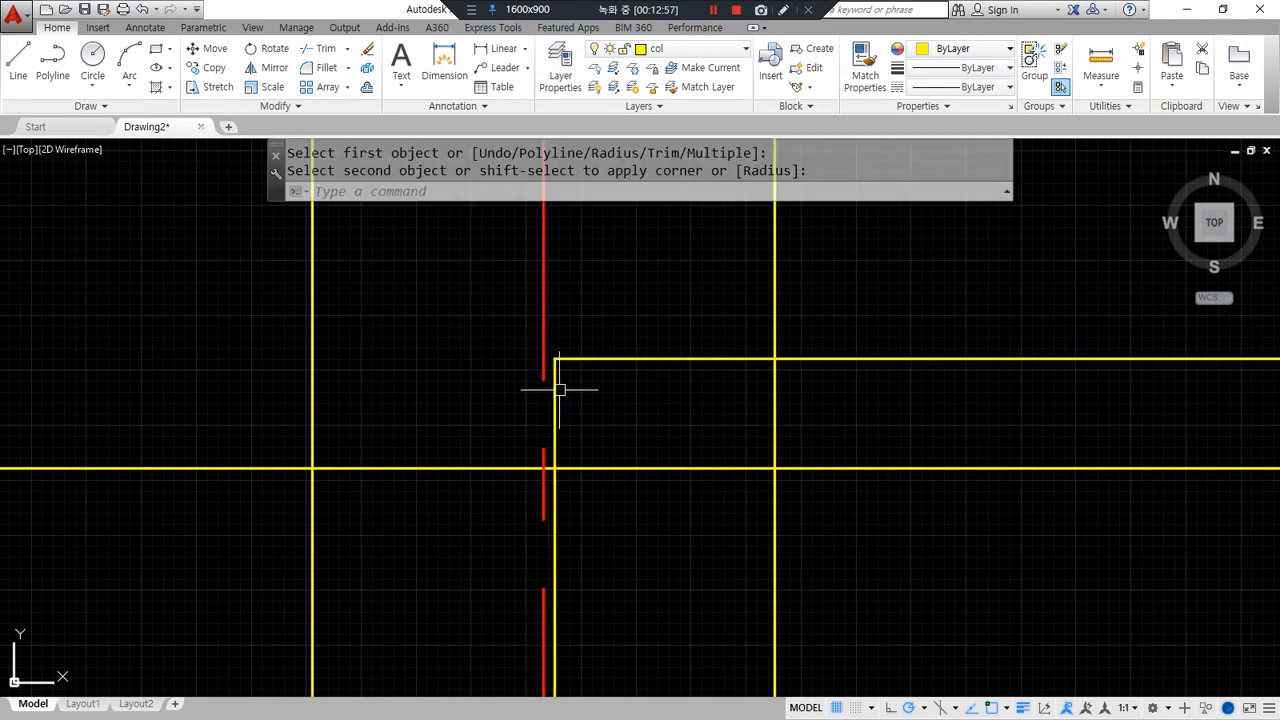
{"action": "key", "text": "Return"}
{"action": "left_click", "coordinate": [553, 436]}
{"action": "left_click", "coordinate": [489, 465]}
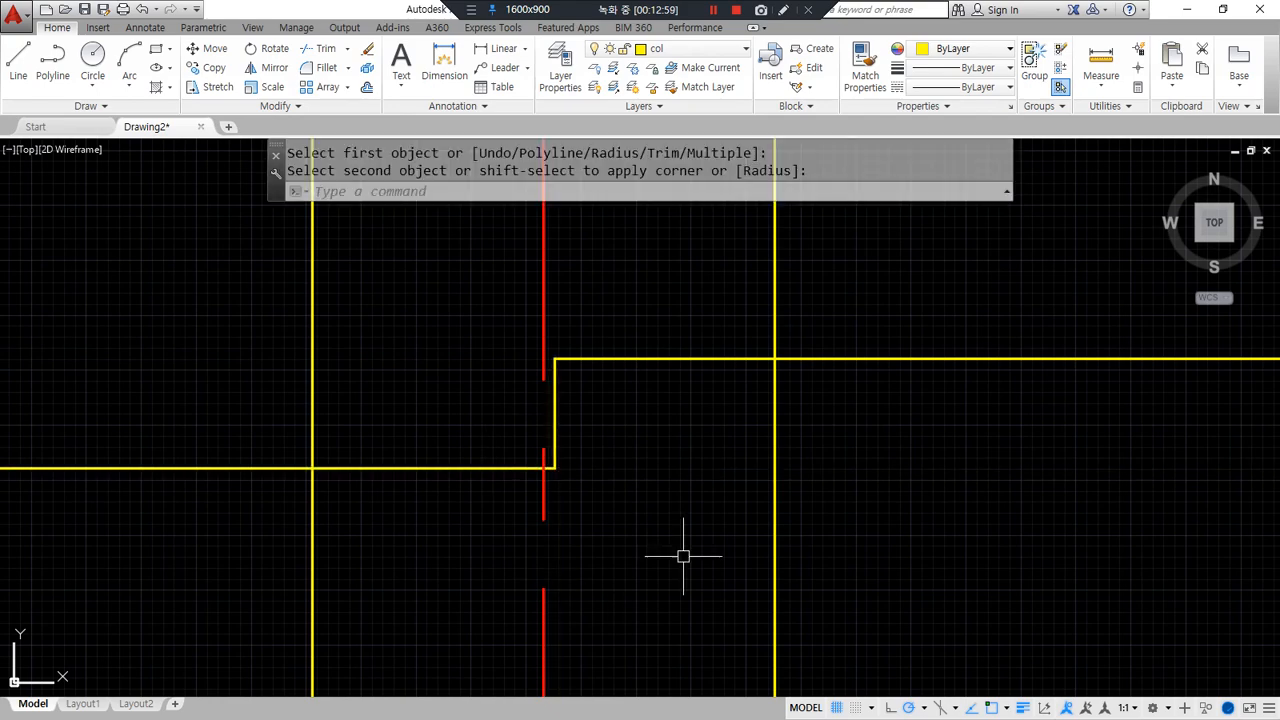
- Trim the stepped ledge's horizontal lines where they extend outside the two wall faces
{"action": "type", "text": "tr"}
{"action": "key", "text": "Return"}
{"action": "key", "text": "Return"}
{"action": "left_click", "coordinate": [888, 358]}
{"action": "left_click", "coordinate": [282, 468]}
{"action": "key", "text": "Return"}
{"action": "scroll", "coordinate": [247, 480], "scroll_direction": "down", "scroll_amount": 4}
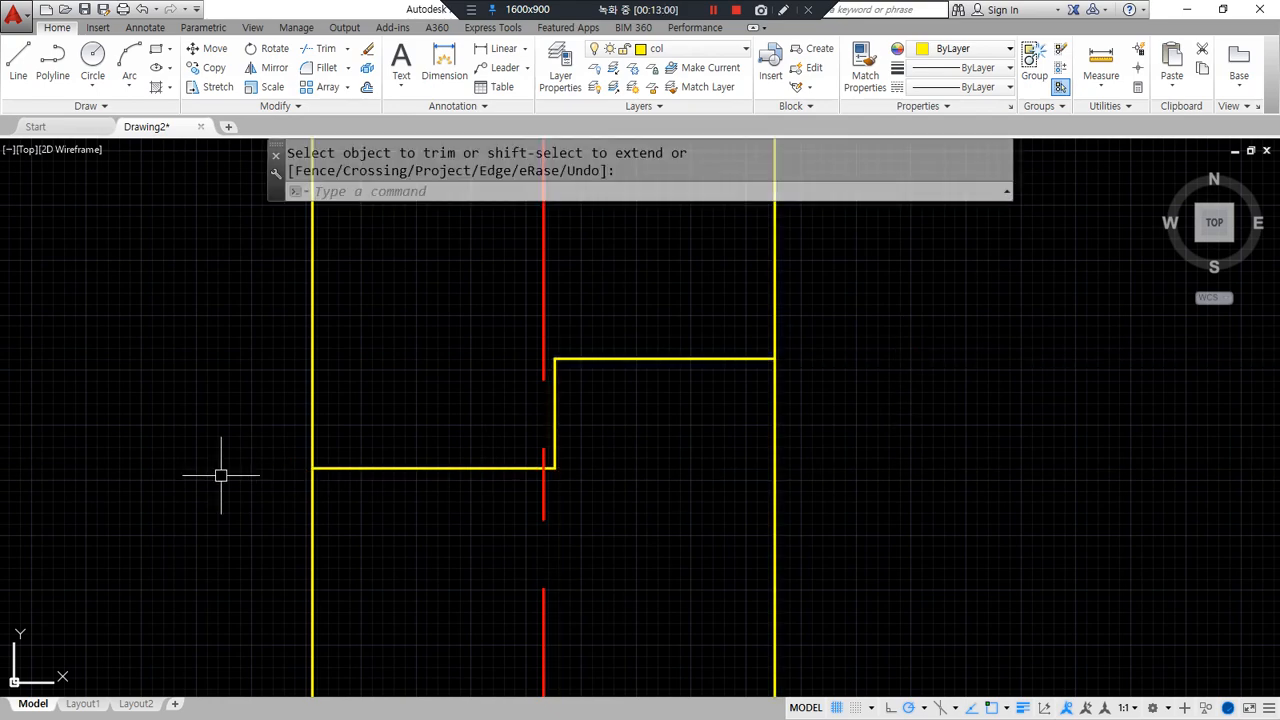
{"action": "scroll", "coordinate": [216, 490], "scroll_direction": "up", "scroll_amount": 2}
{"action": "middle_click_drag", "start_coordinate": [214, 491], "coordinate": [286, 346]}
{"action": "middle_click_drag", "start_coordinate": [543, 342], "coordinate": [542, 389]}
{"action": "key", "text": "ctrl+alt+d"}
{"action": "left_click_drag", "start_coordinate": [641, 289], "coordinate": [538, 290]}
{"action": "left_click_drag", "start_coordinate": [443, 360], "coordinate": [365, 349]}
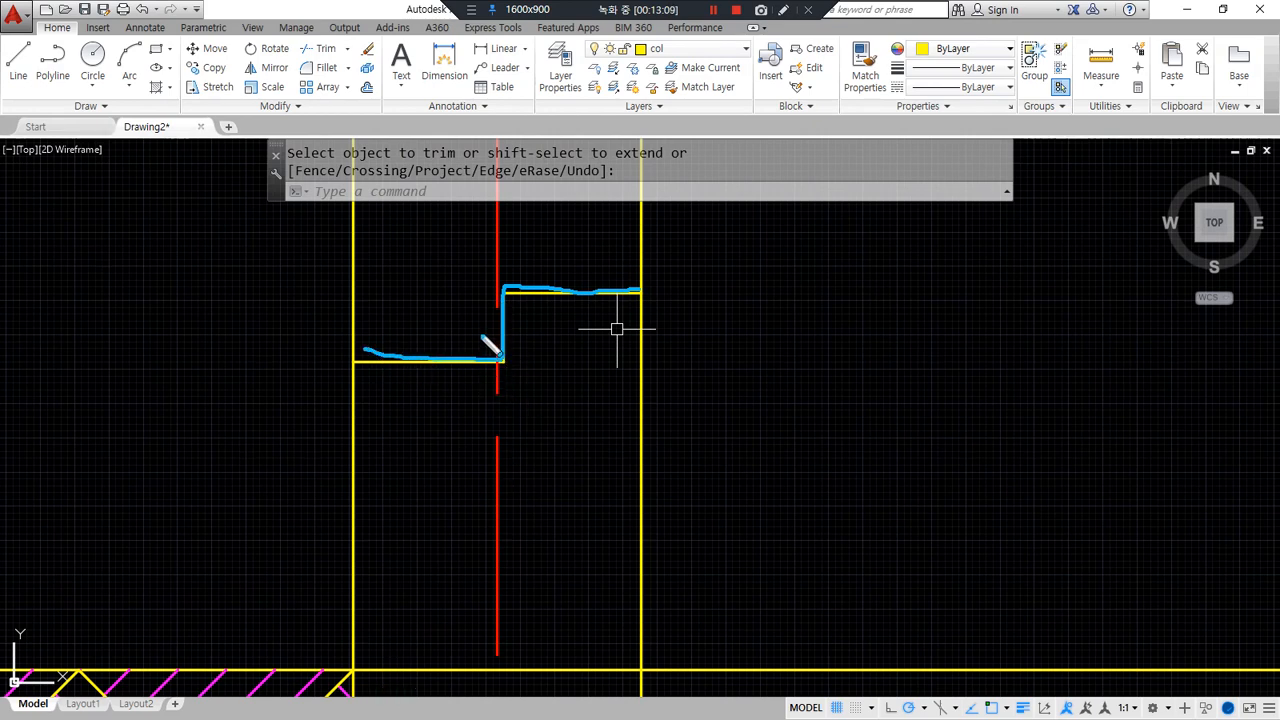
{"action": "left_click_drag", "start_coordinate": [504, 300], "coordinate": [505, 10]}
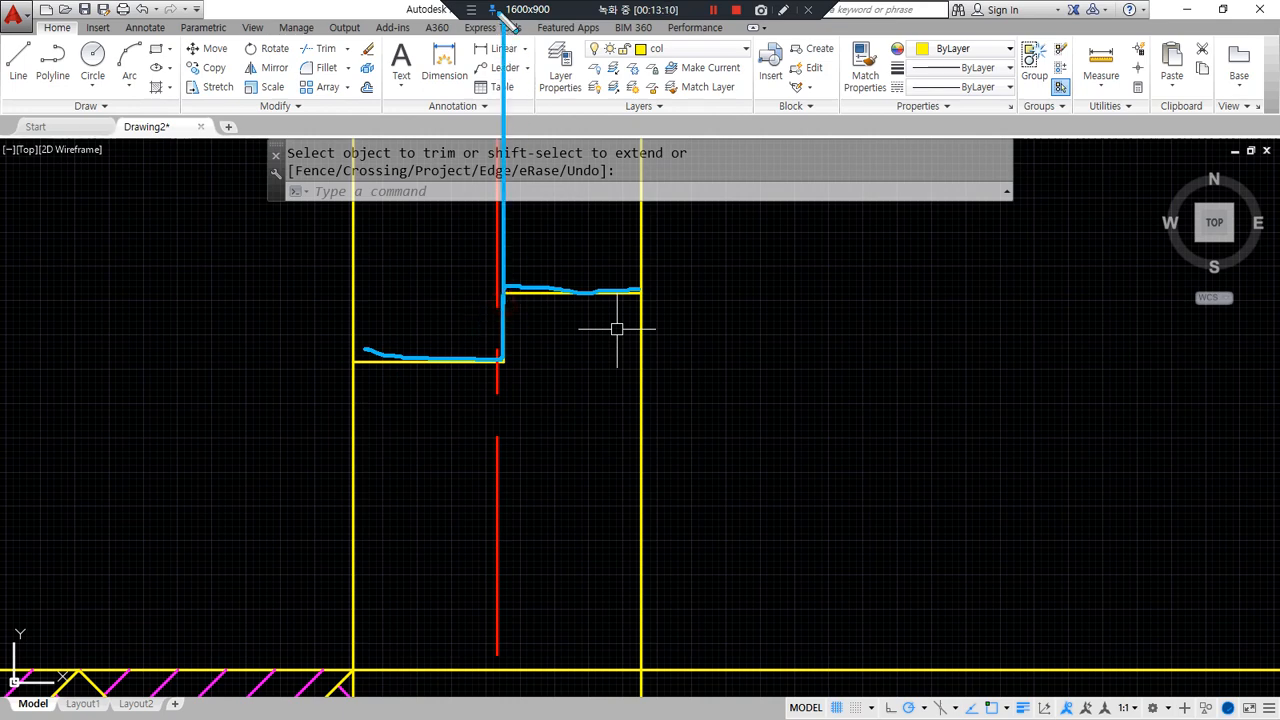
{"action": "left_click_drag", "start_coordinate": [518, 259], "coordinate": [640, 256]}
{"action": "left_click_drag", "start_coordinate": [513, 214], "coordinate": [604, 223]}
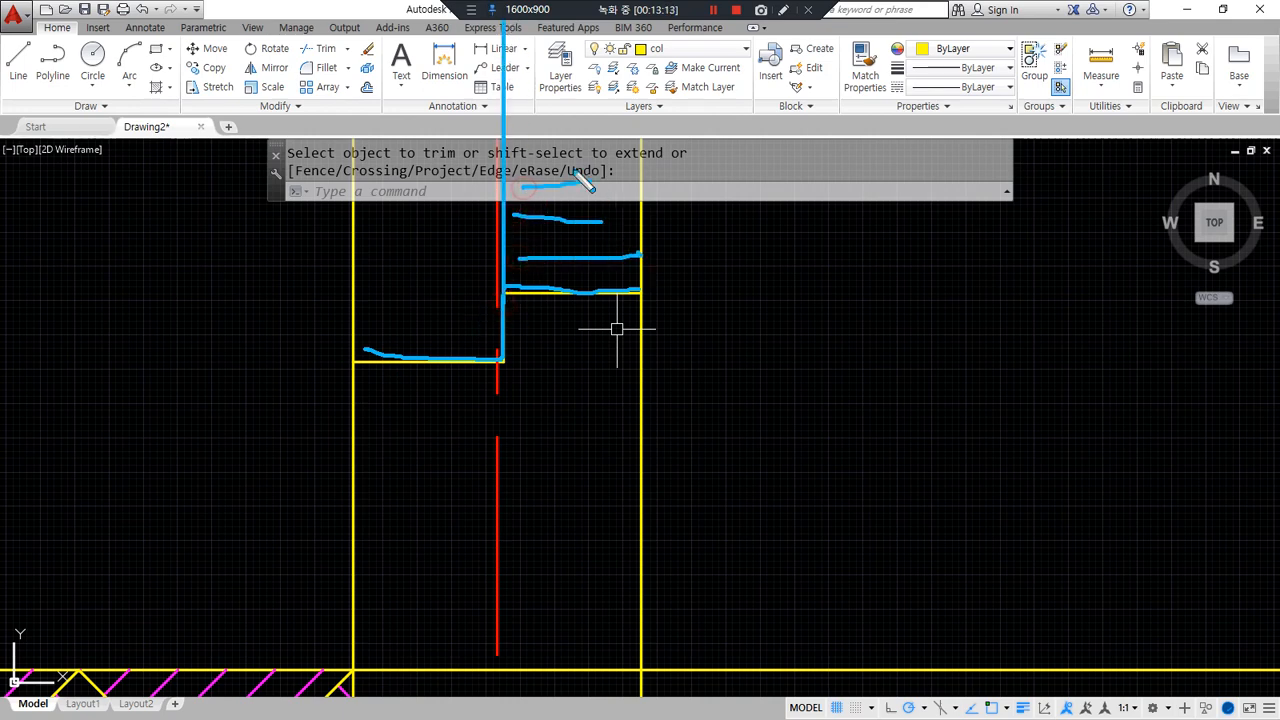
{"action": "left_click_drag", "start_coordinate": [431, 358], "coordinate": [431, 95]}
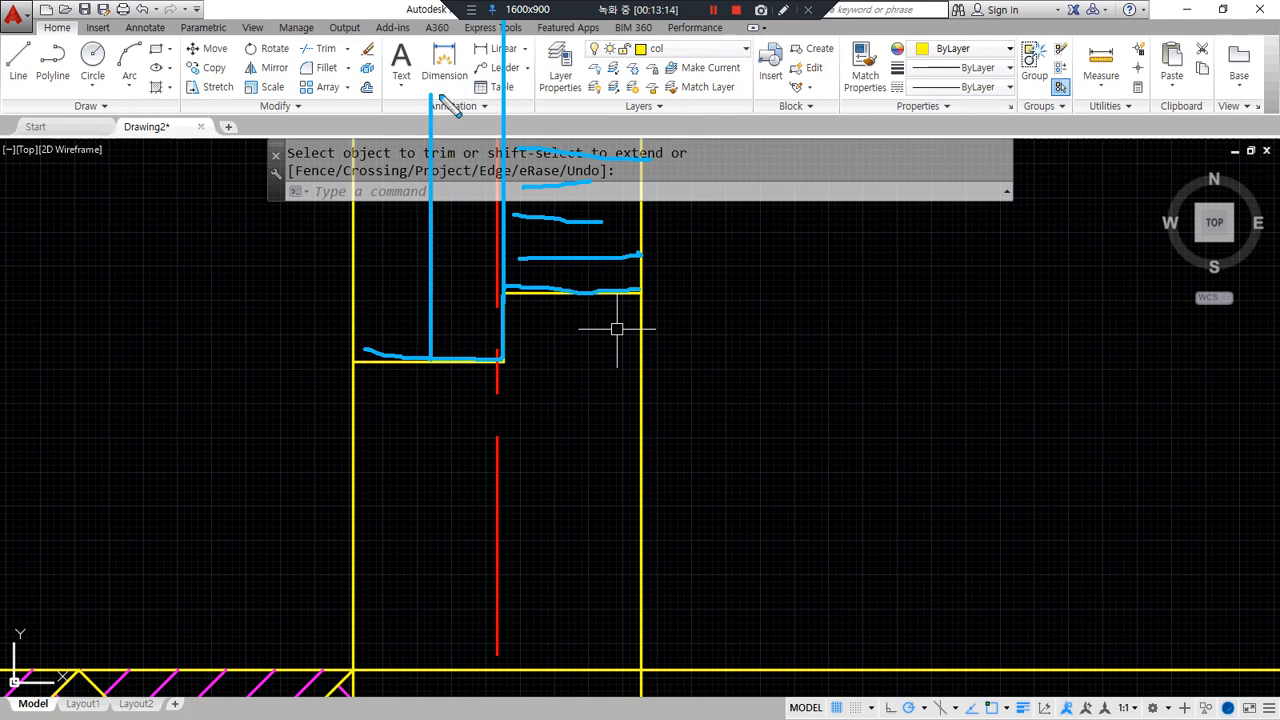
{"action": "left_click_drag", "start_coordinate": [428, 287], "coordinate": [482, 284]}
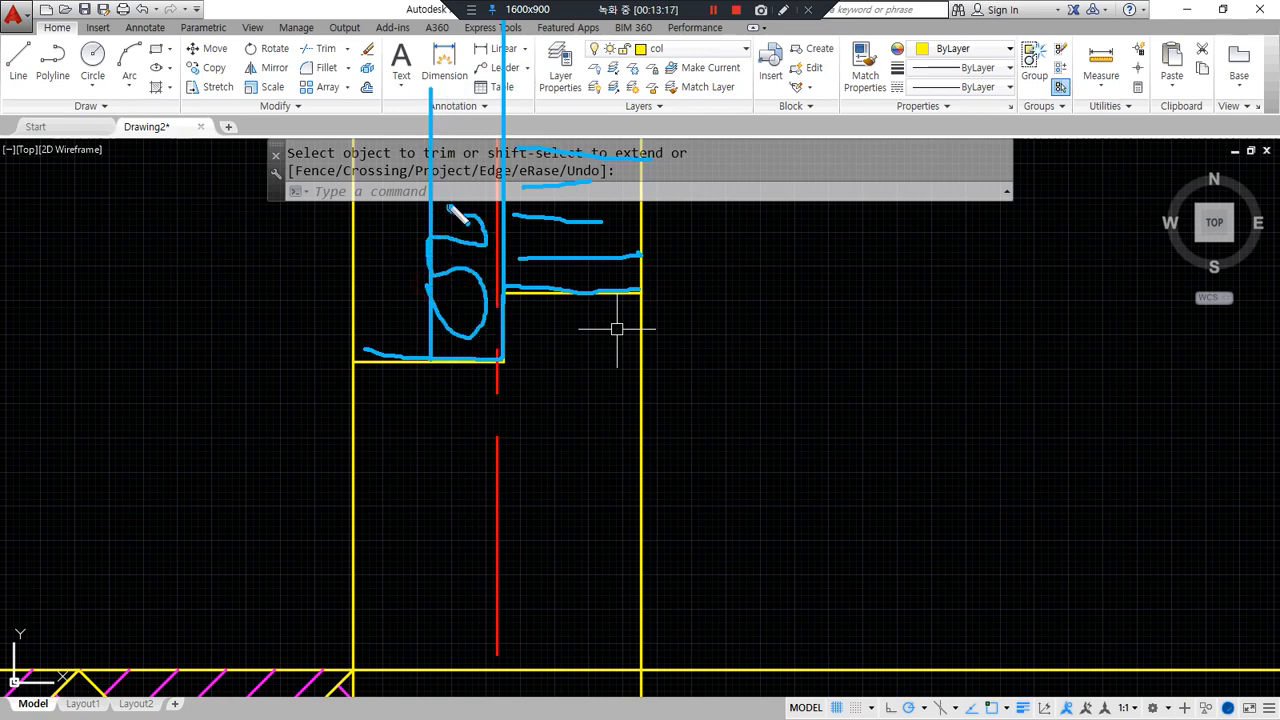
{"action": "left_click_drag", "start_coordinate": [410, 314], "coordinate": [346, 315]}
{"action": "left_click_drag", "start_coordinate": [413, 250], "coordinate": [357, 251]}
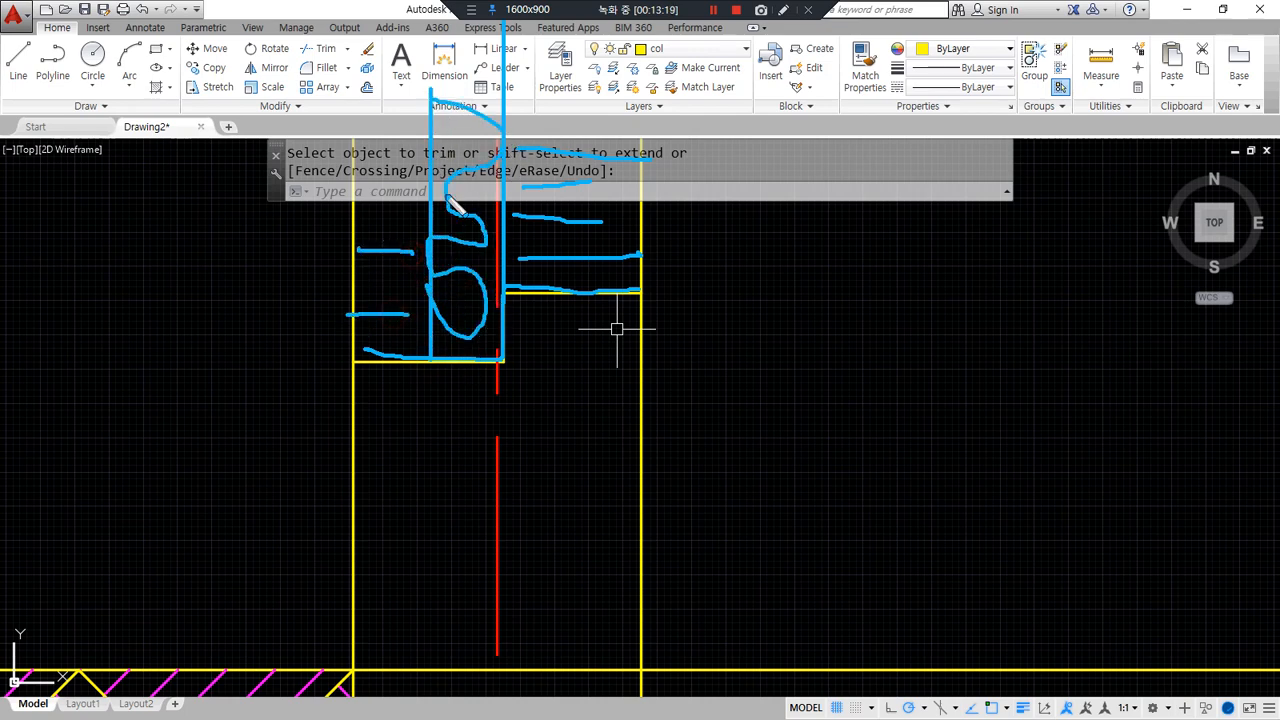
{"action": "left_click_drag", "start_coordinate": [420, 131], "coordinate": [330, 132]}
{"action": "mouse_move", "coordinate": [418, 69]}
{"action": "left_mouse_down"}
{"action": "mouse_move", "coordinate": [358, 70]}
{"action": "mouse_move", "coordinate": [322, 45]}
{"action": "left_mouse_up"}
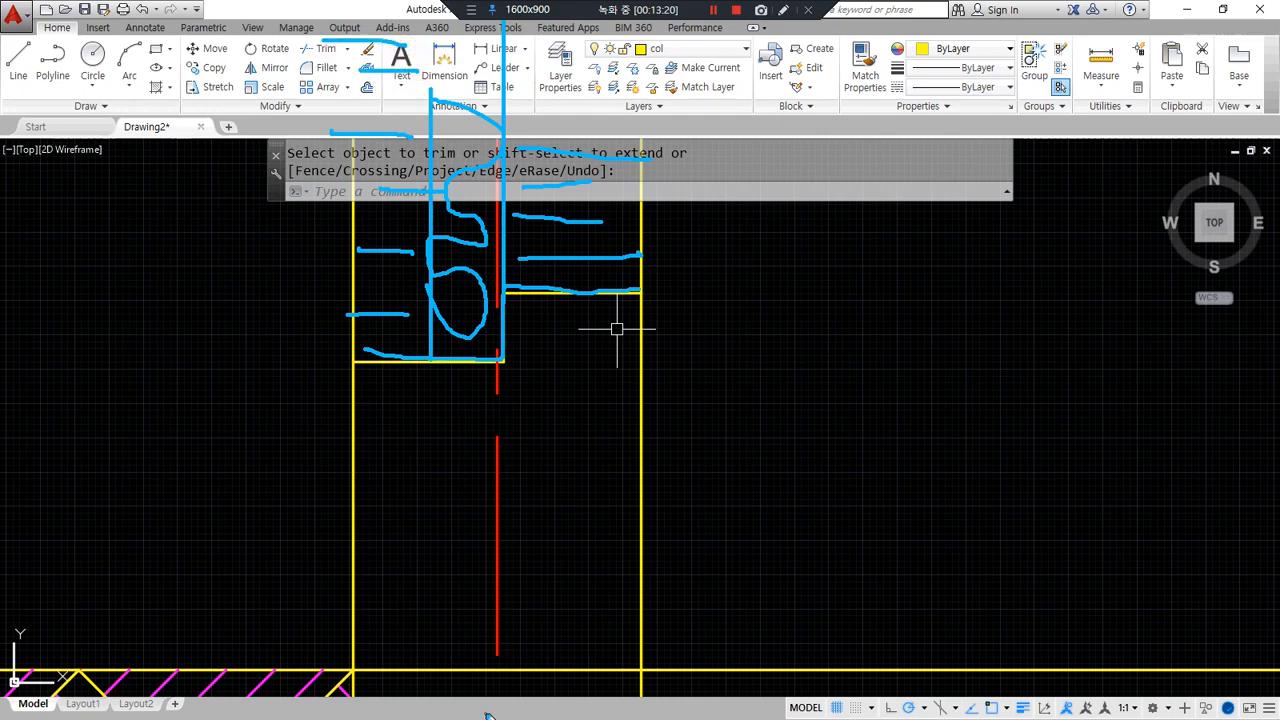
{"action": "key", "text": "Escape"}
- Draw a vertical line from the ledge's upper inner corner up past the top ends of the wall lines
{"action": "middle_click_drag", "start_coordinate": [563, 485], "coordinate": [547, 667]}
{"action": "middle_click_drag", "start_coordinate": [555, 409], "coordinate": [555, 492]}
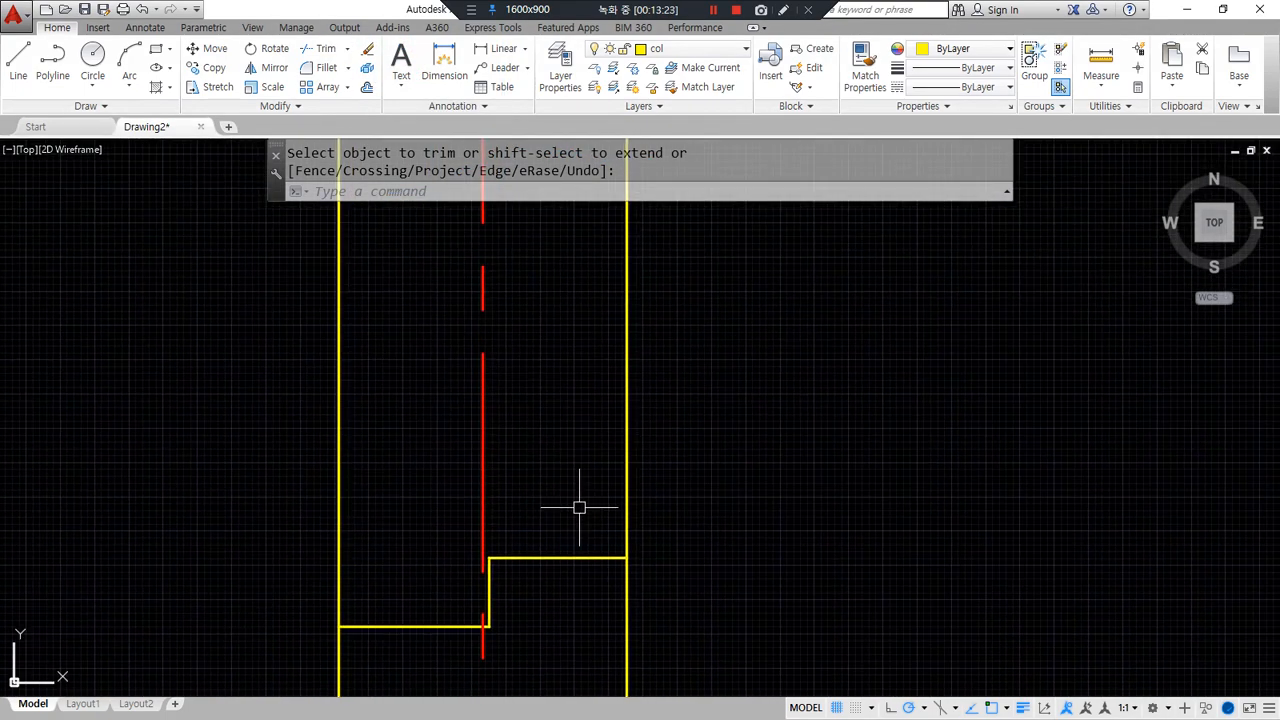
{"action": "type", "text": "cp"}
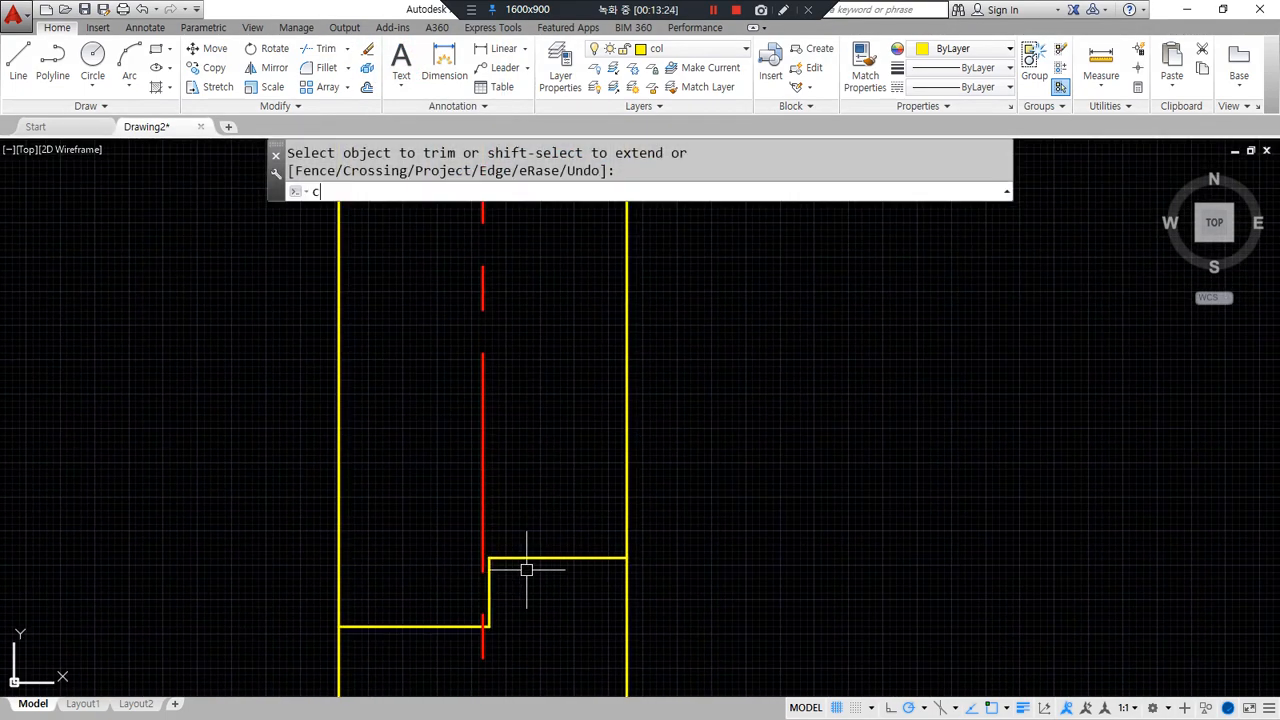
{"action": "key", "text": "Escape"}
{"action": "type", "text": "l"}
{"action": "key", "text": "Return"}
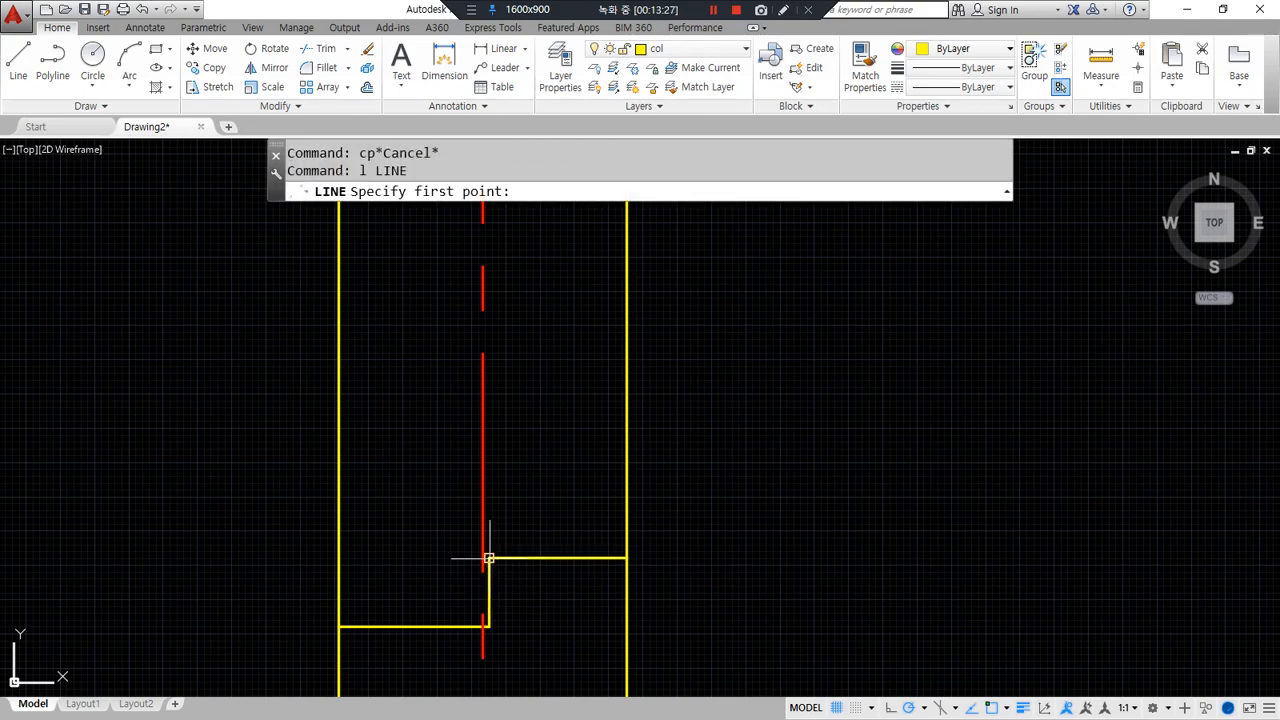
{"action": "left_click", "coordinate": [488, 558]}
{"action": "scroll", "coordinate": [511, 446], "scroll_direction": "down", "scroll_amount": 4}
{"action": "middle_click_drag", "start_coordinate": [513, 325], "coordinate": [509, 430]}
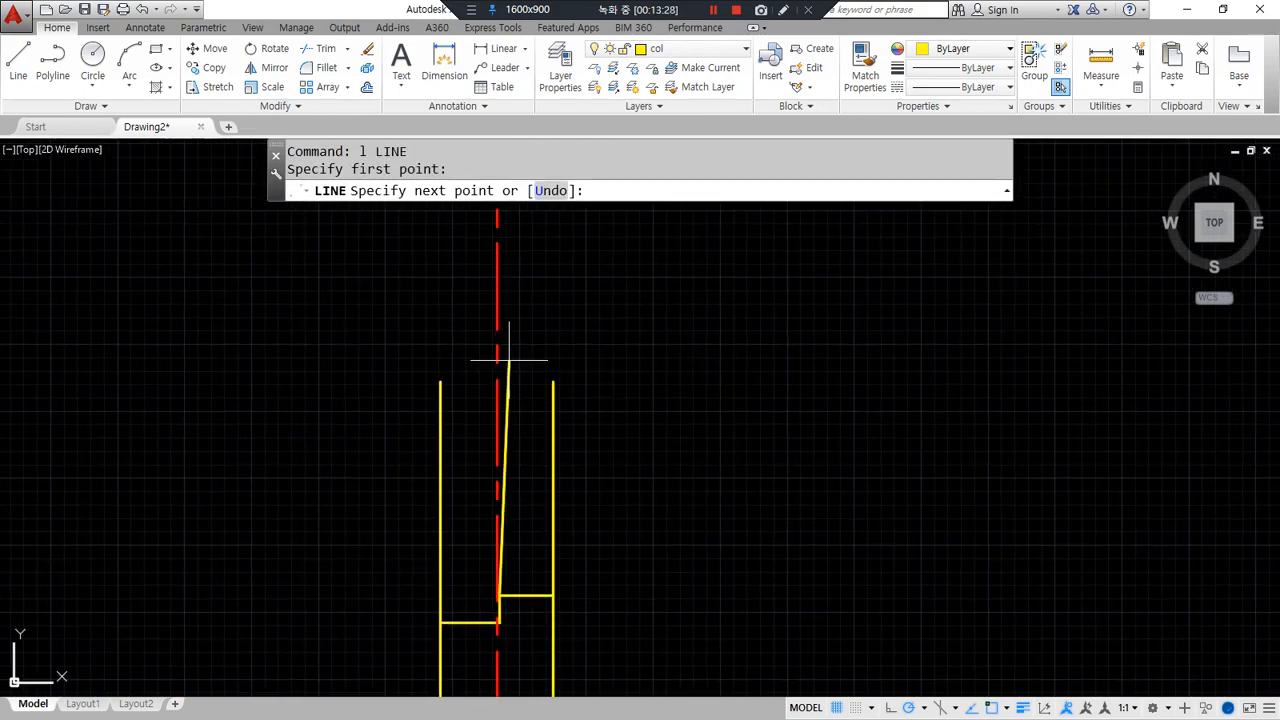
{"action": "scroll", "coordinate": [528, 519], "scroll_direction": "up", "scroll_amount": 4}
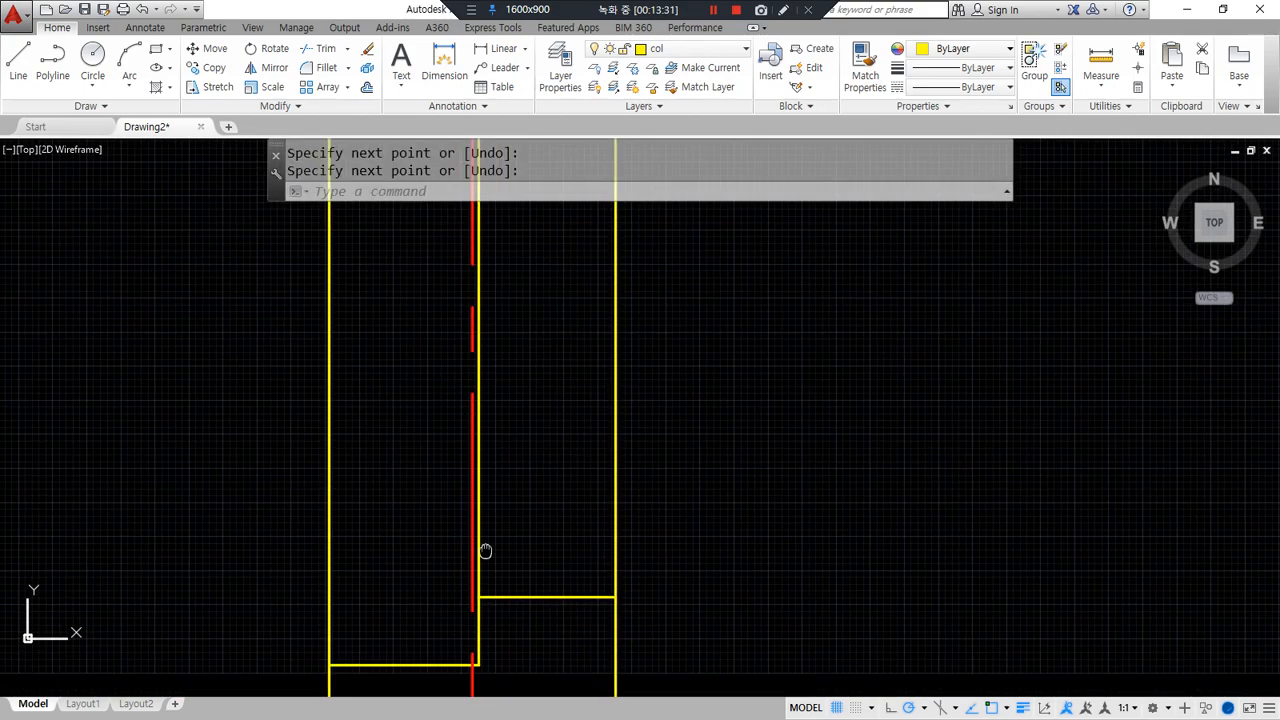
{"action": "middle_click_drag", "start_coordinate": [486, 551], "coordinate": [500, 480]}
{"action": "key", "text": "Return"}
- Offset the new inner vertical wall line to the left by 120
{"action": "type", "text": "o"}
{"action": "key", "text": "Return"}
{"action": "type", "text": "120"}
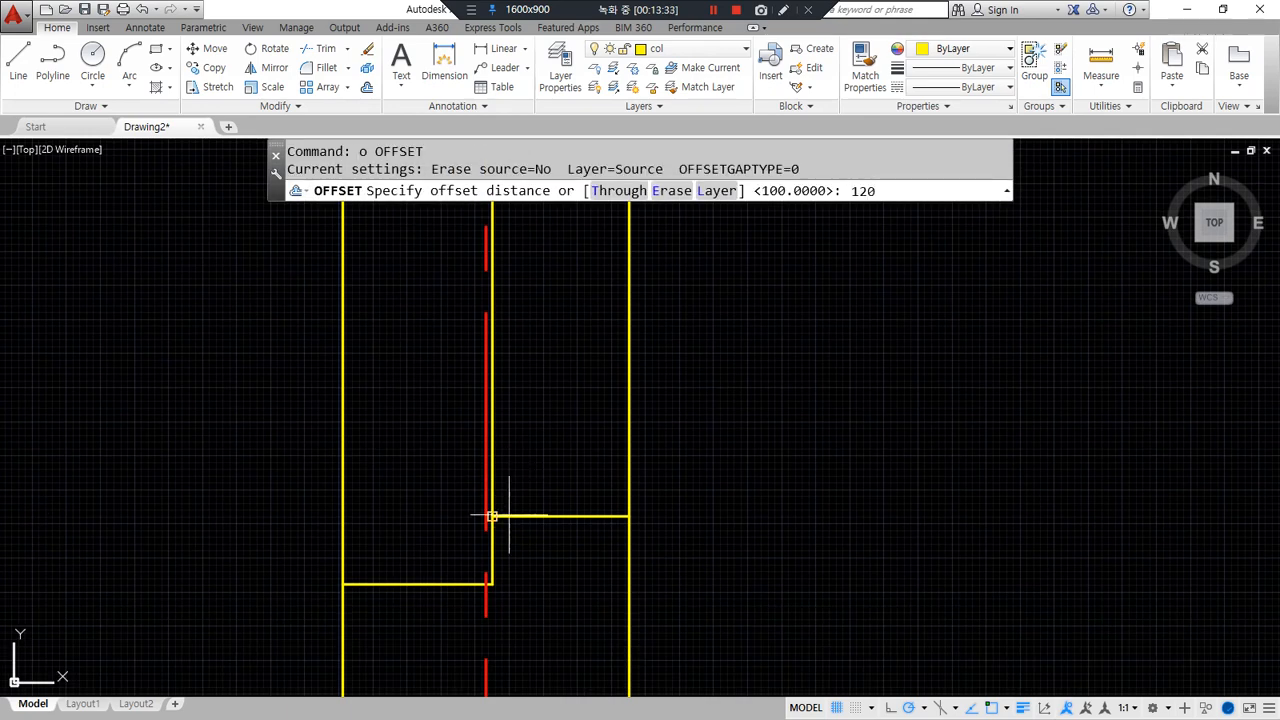
{"action": "key", "text": "Return"}
{"action": "left_click", "coordinate": [491, 494]}
{"action": "left_click", "coordinate": [403, 503]}
{"action": "key", "text": "Return"}
- Extend the offset vertical line down to the lower ledge of the step
{"action": "type", "text": "ex"}
{"action": "key", "text": "Return"}
{"action": "key", "text": "Return"}
{"action": "left_click", "coordinate": [405, 506]}
{"action": "key", "text": "Return"}
{"action": "scroll", "coordinate": [445, 590], "scroll_direction": "down", "scroll_amount": 2}
{"action": "mouse_move", "coordinate": [449, 591]}
{"action": "middle_mouse_down"}
{"action": "mouse_move", "coordinate": [470, 578]}
{"action": "mouse_move", "coordinate": [479, 526]}
{"action": "middle_mouse_up"}
{"action": "scroll", "coordinate": [484, 532], "scroll_direction": "down", "scroll_amount": 2}
{"action": "key", "text": "ctrl+alt+d"}
{"action": "left_click_drag", "start_coordinate": [475, 678], "coordinate": [545, 590]}
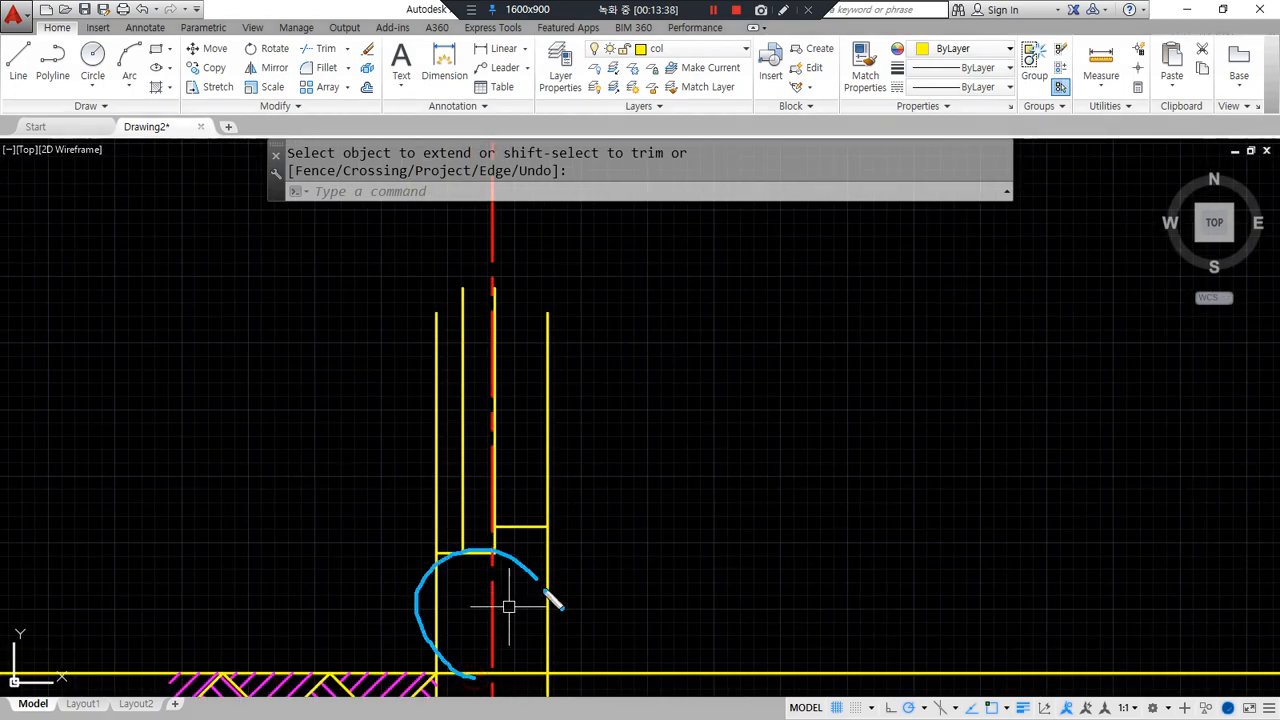
{"action": "key", "text": "Escape"}
- Trim the ground line on the right of the wall's left face, using that face as the cutting edge
{"action": "middle_click_drag", "start_coordinate": [557, 614], "coordinate": [553, 423]}
{"action": "scroll", "coordinate": [419, 463], "scroll_direction": "up", "scroll_amount": 2}
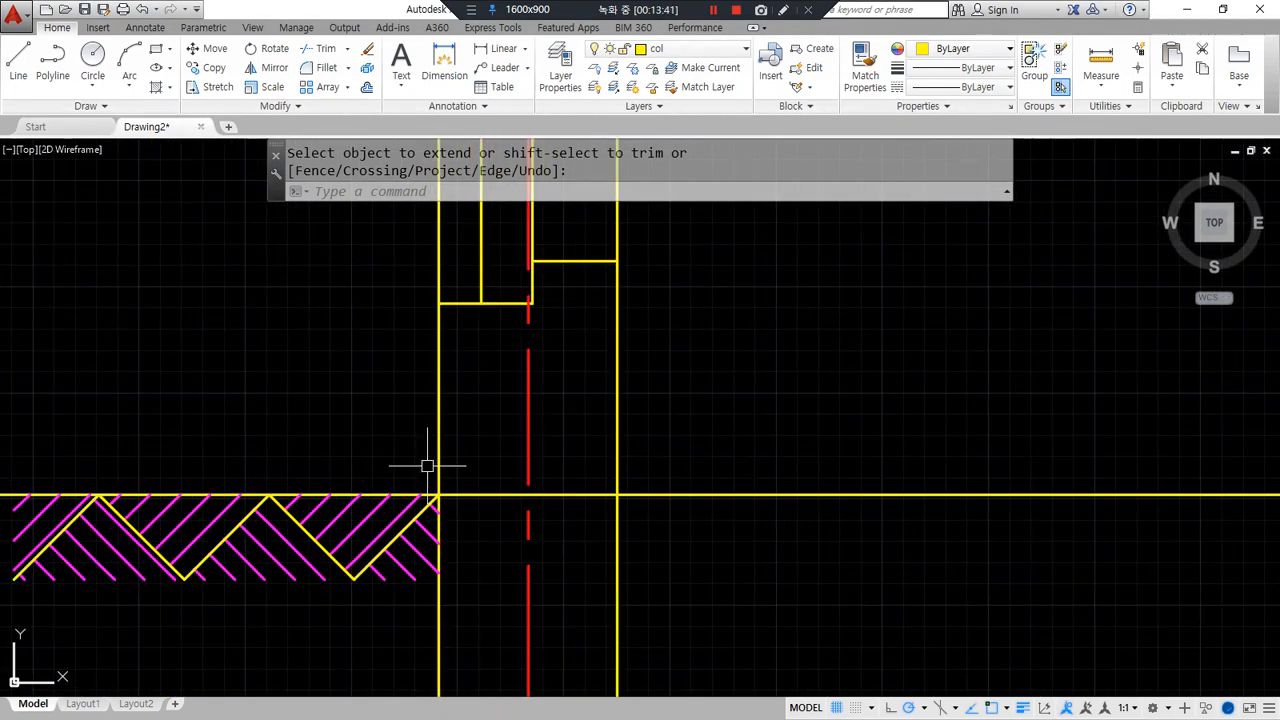
{"action": "type", "text": "tr"}
{"action": "key", "text": "Return"}
{"action": "left_click", "coordinate": [438, 456]}
{"action": "key", "text": "Return"}
{"action": "left_click", "coordinate": [491, 494]}
{"action": "key", "text": "Return"}
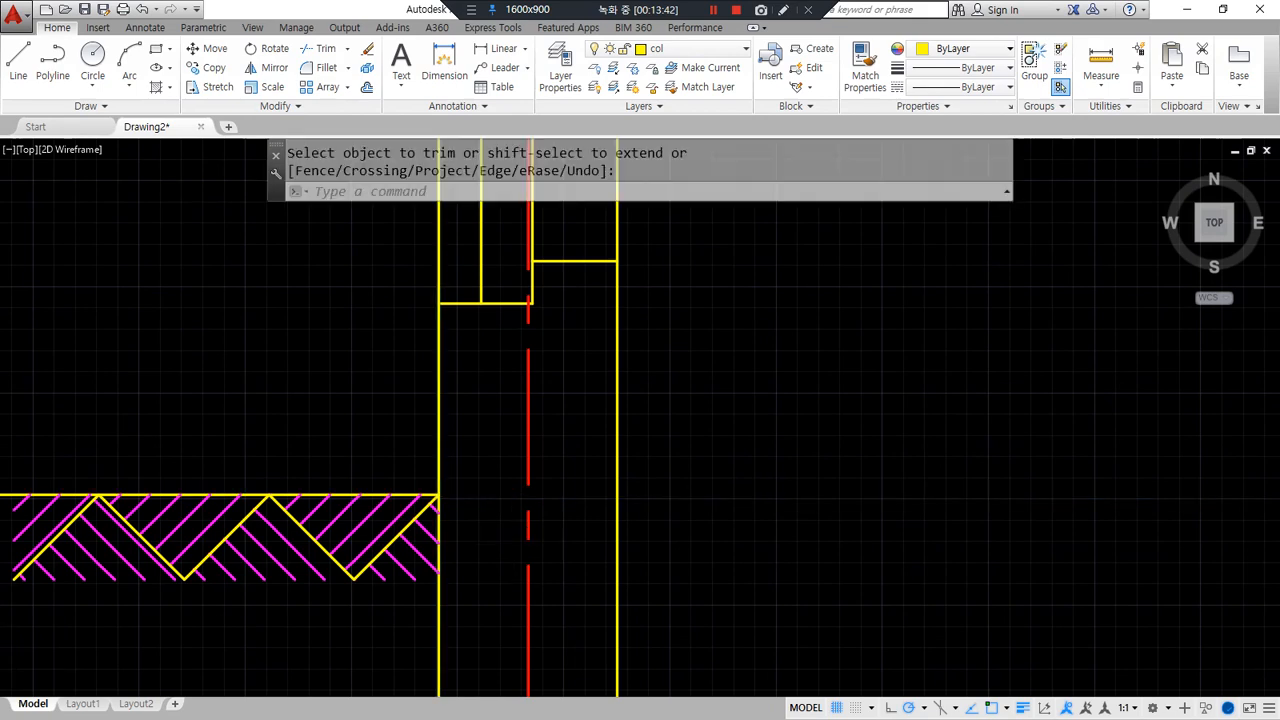
{"action": "scroll", "coordinate": [514, 540], "scroll_direction": "down", "scroll_amount": 3}
{"action": "middle_click_drag", "start_coordinate": [512, 574], "coordinate": [466, 457]}
{"action": "key", "text": "ctrl+alt+d"}
{"action": "left_click_drag", "start_coordinate": [428, 602], "coordinate": [425, 456]}
{"action": "mouse_move", "coordinate": [493, 330]}
{"action": "left_mouse_down"}
{"action": "mouse_move", "coordinate": [572, 584]}
{"action": "mouse_move", "coordinate": [457, 606]}
{"action": "left_mouse_up"}
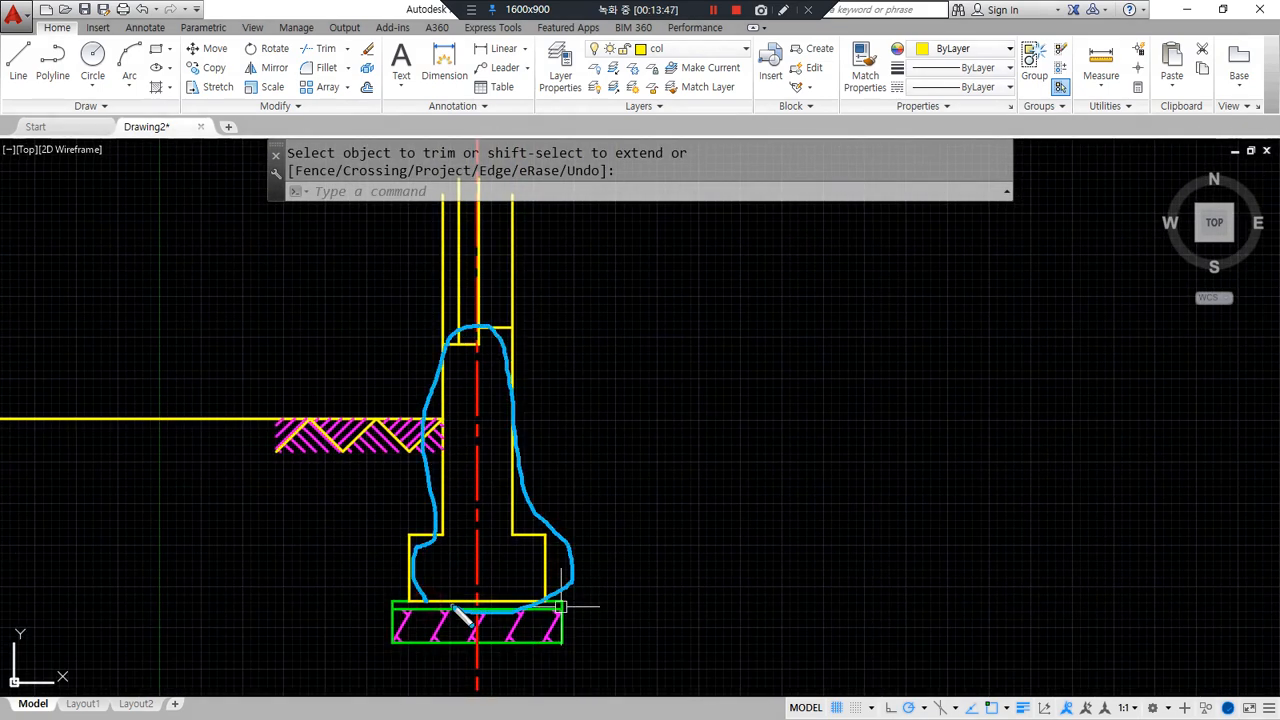
{"action": "key", "text": "Escape"}
{"action": "middle_click_drag", "start_coordinate": [425, 413], "coordinate": [423, 589]}
{"action": "scroll", "coordinate": [468, 472], "scroll_direction": "up", "scroll_amount": 2}
{"action": "left_click_drag", "start_coordinate": [491, 507], "coordinate": [525, 480]}
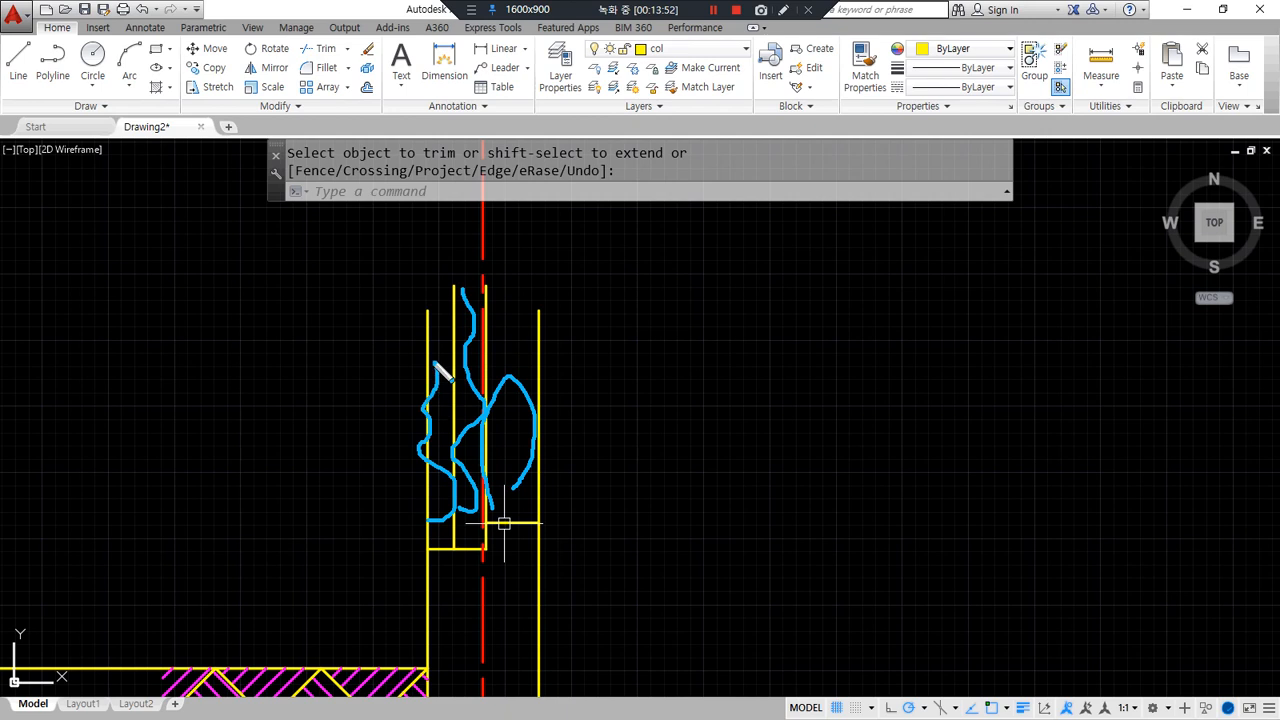
{"action": "key", "text": "Escape"}
{"action": "scroll", "coordinate": [466, 494], "scroll_direction": "up", "scroll_amount": 2}
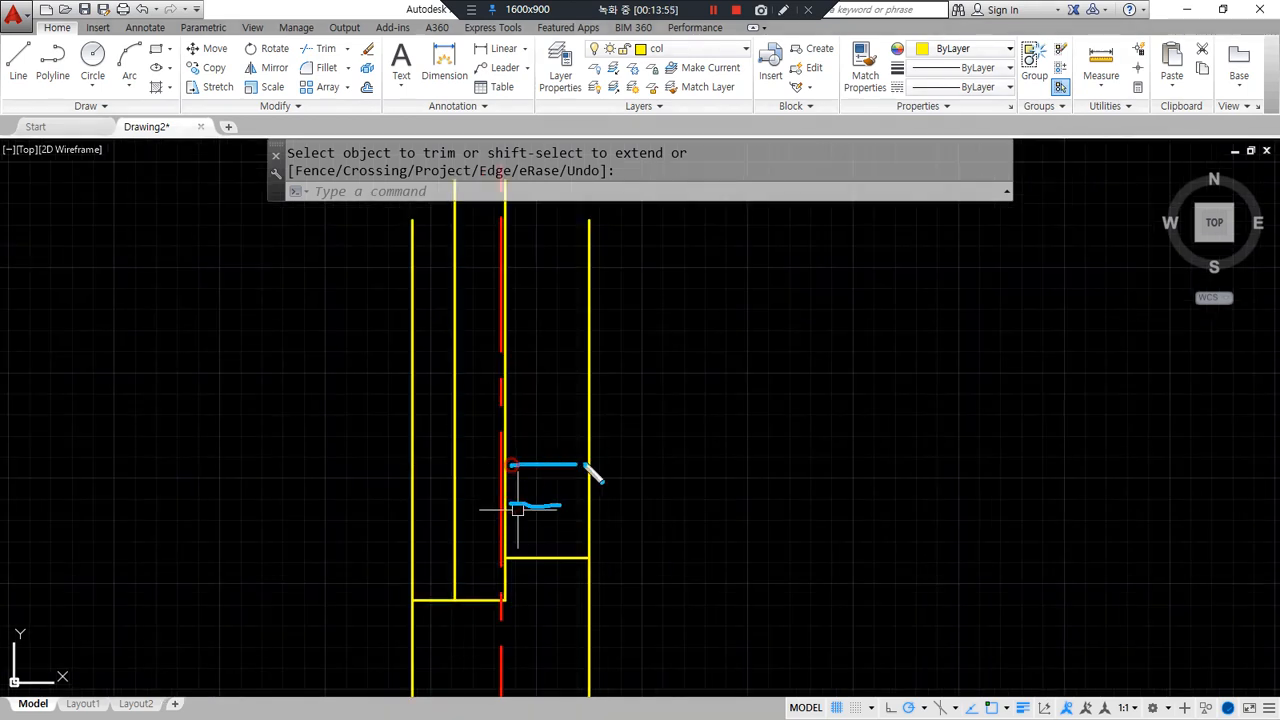
{"action": "left_click_drag", "start_coordinate": [424, 520], "coordinate": [435, 285]}
{"action": "key", "text": "Escape"}
- Draw a horizontal line across the top of the upper wall, from its left face to its right face
{"action": "middle_click_drag", "start_coordinate": [536, 326], "coordinate": [508, 420]}
{"action": "type", "text": "l"}
{"action": "key", "text": "Return"}
{"action": "left_click", "coordinate": [384, 315]}
{"action": "left_click", "coordinate": [559, 320]}
{"action": "key", "text": "Return"}
- Trim off the two inner vertical wall lines where they project above the new top line
{"action": "type", "text": "tr"}
{"action": "key", "text": "Return"}
{"action": "key", "text": "Return"}
{"action": "left_click", "coordinate": [479, 291]}
{"action": "left_click", "coordinate": [426, 300]}
{"action": "key", "text": "Return"}
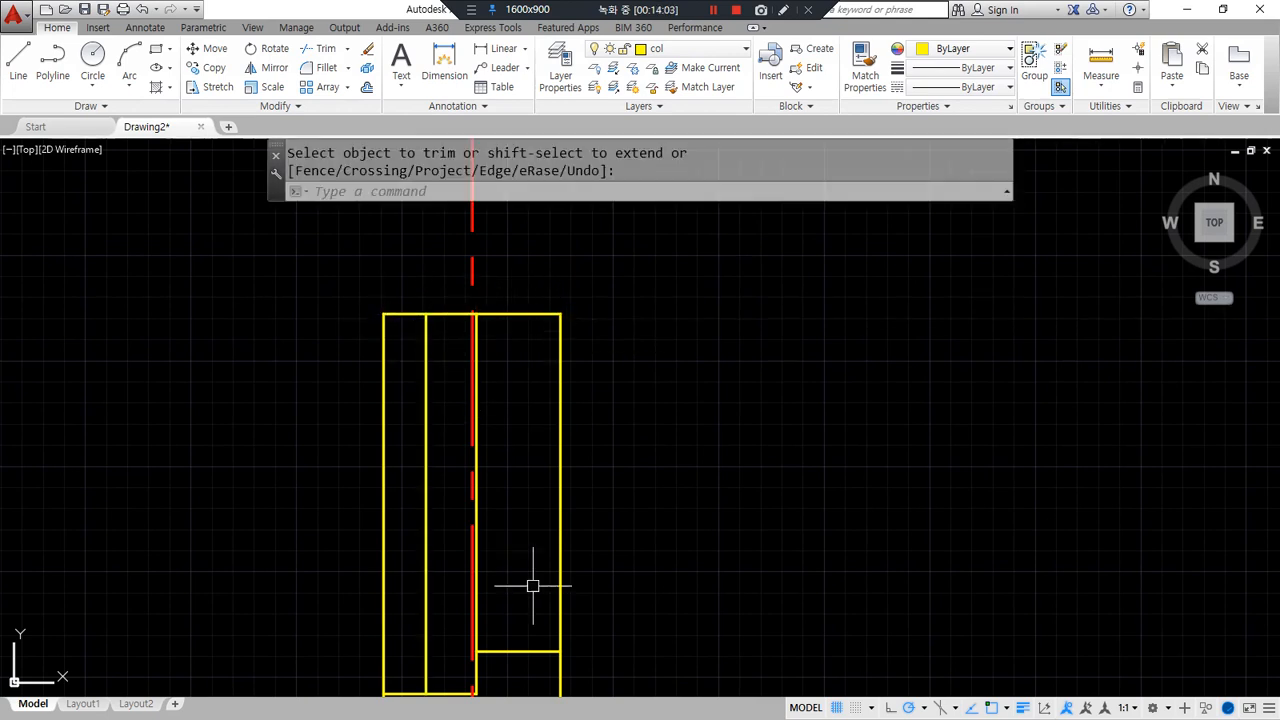
- Hatch the right-hand layer of the upper wall with a user-defined pattern at spacing 70 and angle 0
{"action": "middle_click_drag", "start_coordinate": [531, 586], "coordinate": [516, 540]}
{"action": "type", "text": "h"}
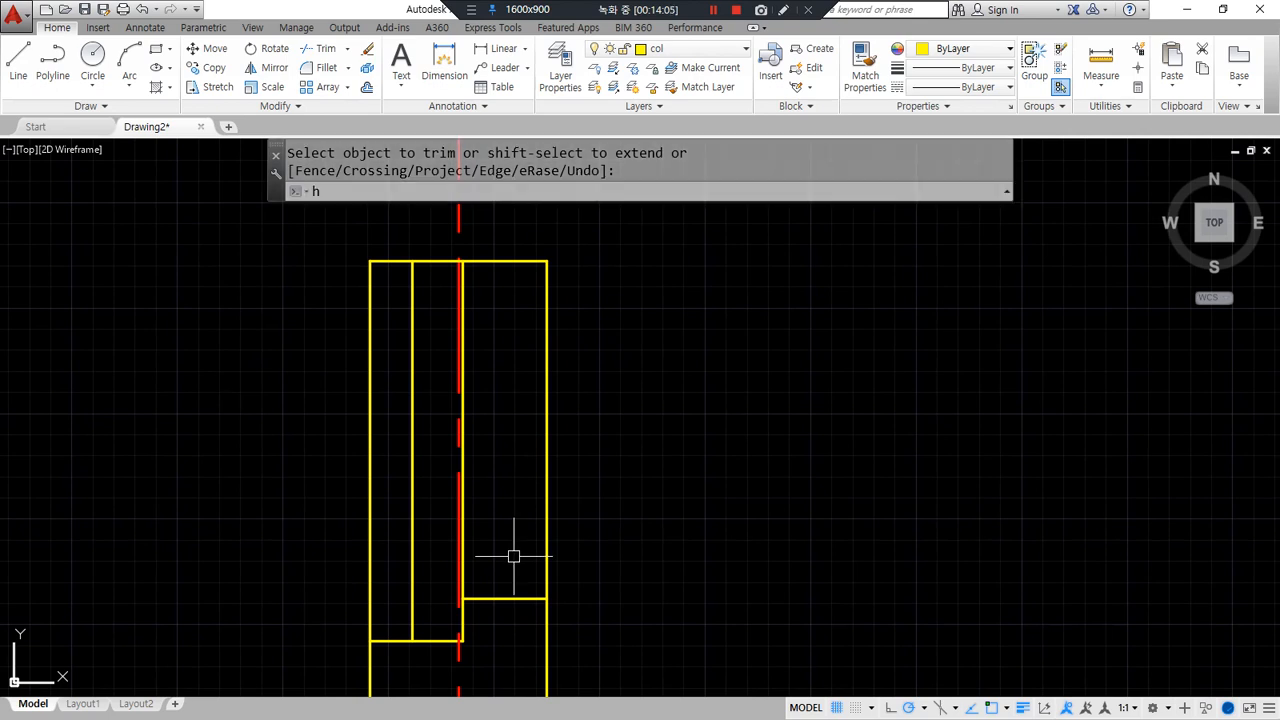
{"action": "key", "text": "Return"}
{"action": "left_click", "coordinate": [522, 452]}
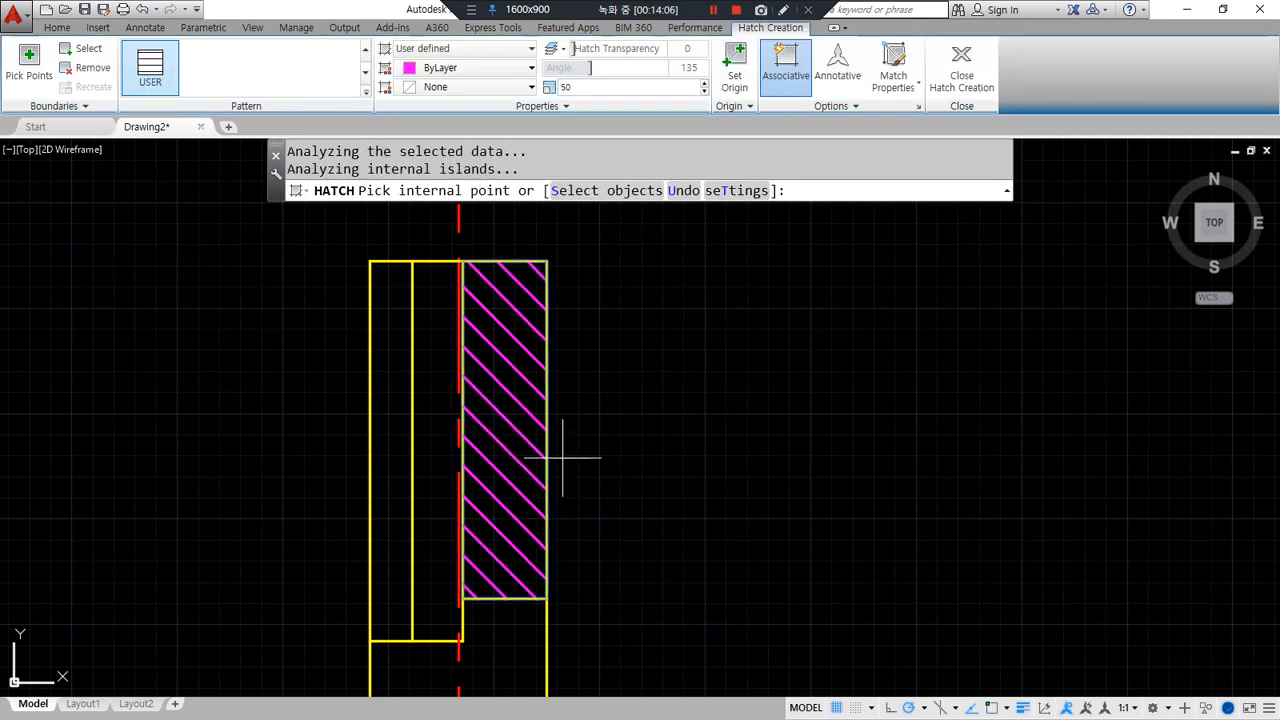
{"action": "left_click", "coordinate": [585, 90]}
{"action": "type", "text": "70"}
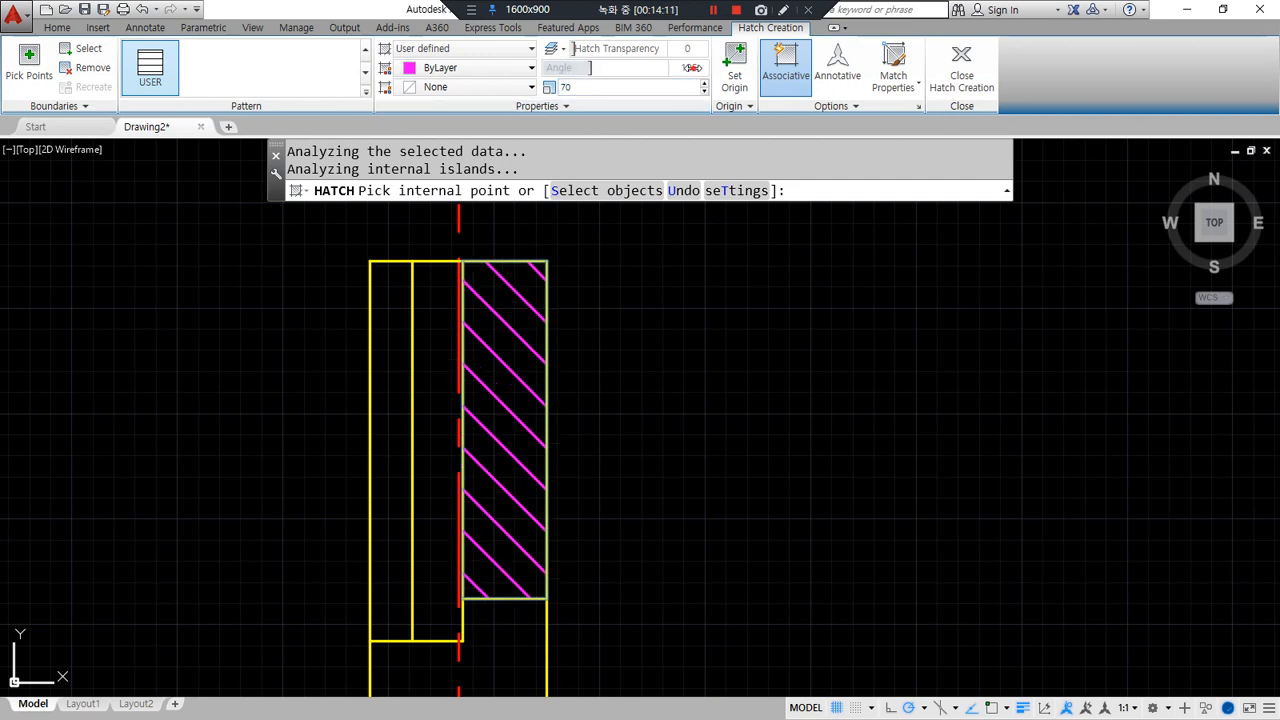
{"action": "left_click", "coordinate": [691, 69]}
{"action": "type", "text": "0"}
{"action": "key", "text": "Return"}
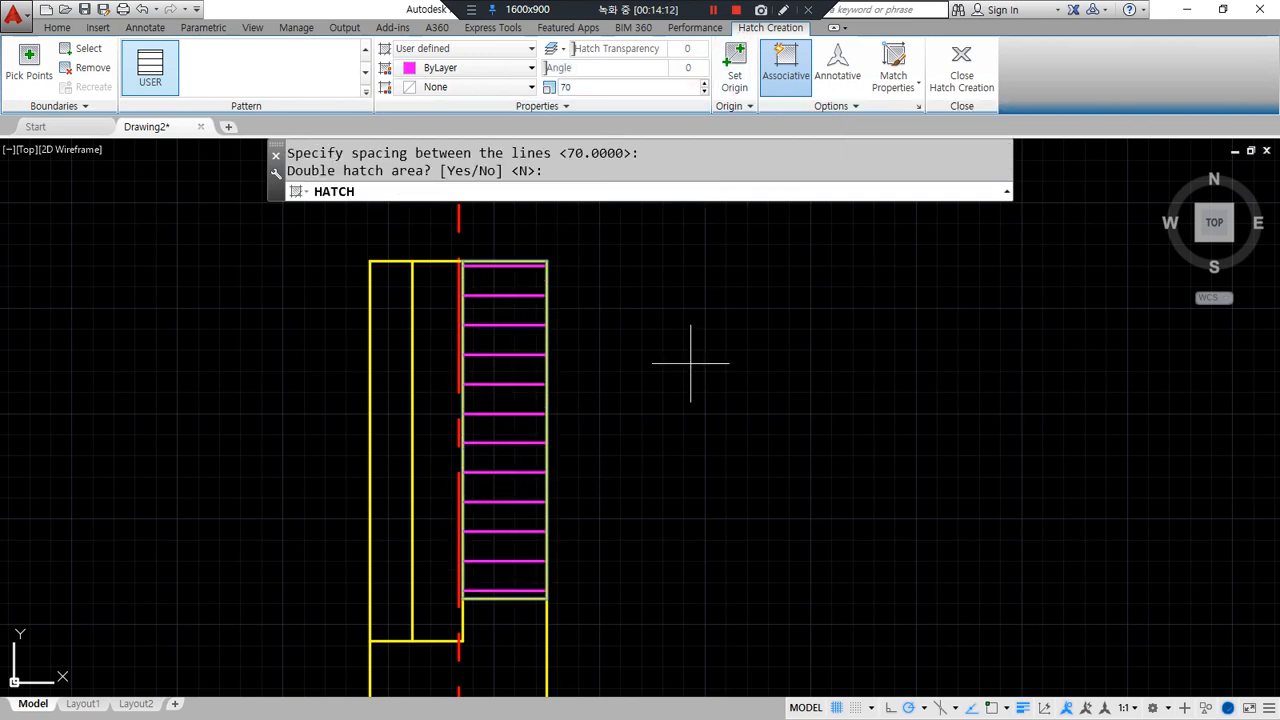
- Change the right-hand layer's hatch to the AR-BRSTD brick pattern and finish the hatch
{"action": "left_click", "coordinate": [463, 48]}
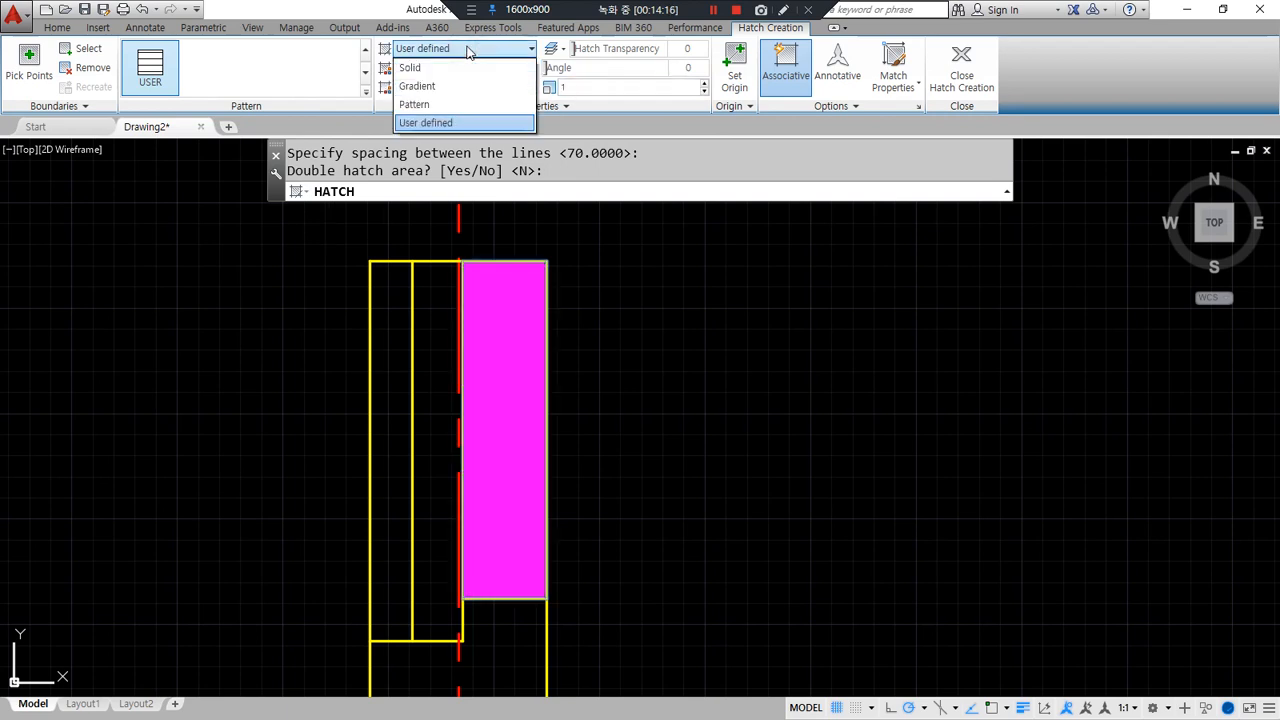
{"action": "left_click", "coordinate": [444, 104]}
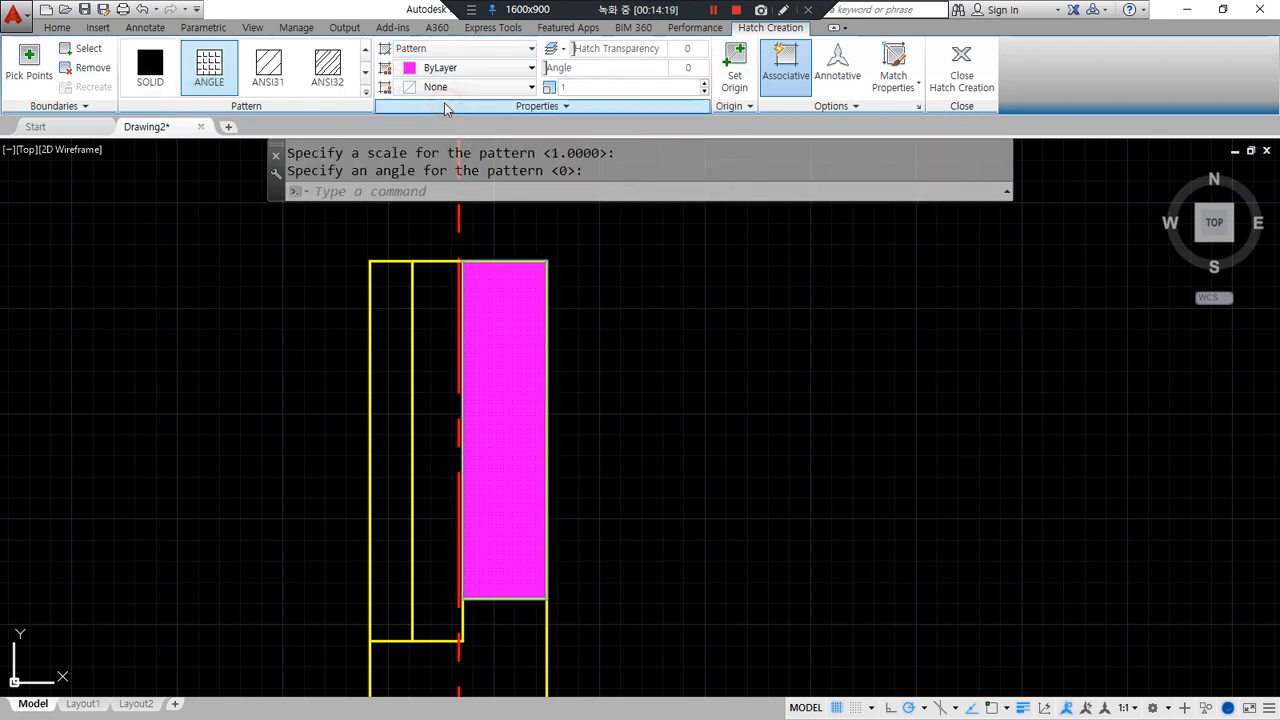
{"action": "left_click", "coordinate": [369, 93]}
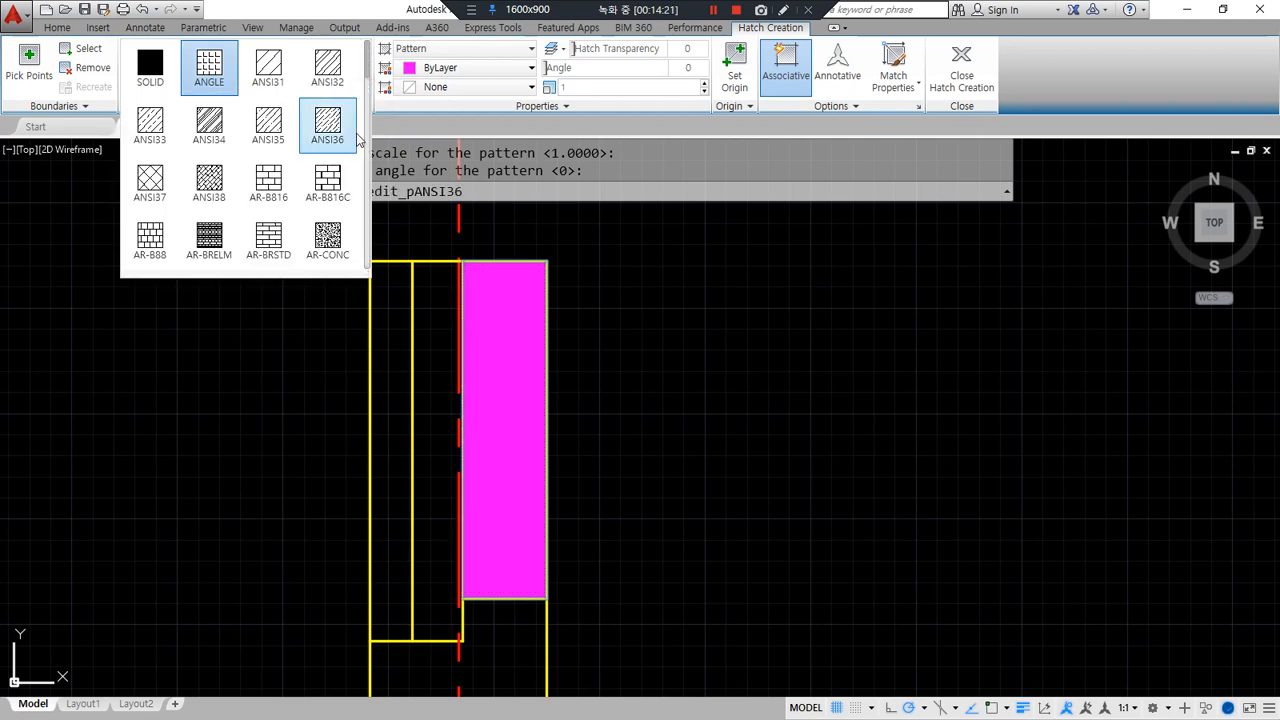
{"action": "left_click", "coordinate": [266, 243]}
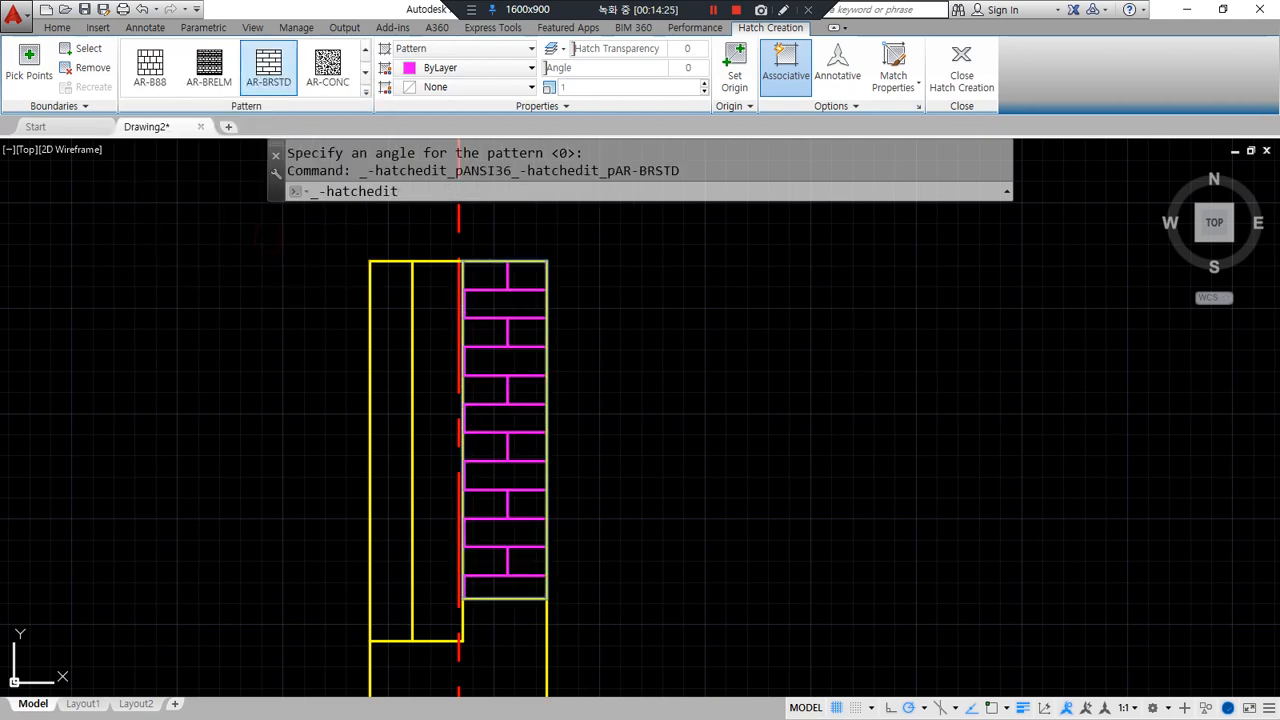
{"action": "left_click", "coordinate": [975, 66]}
{"action": "key", "text": "Return"}
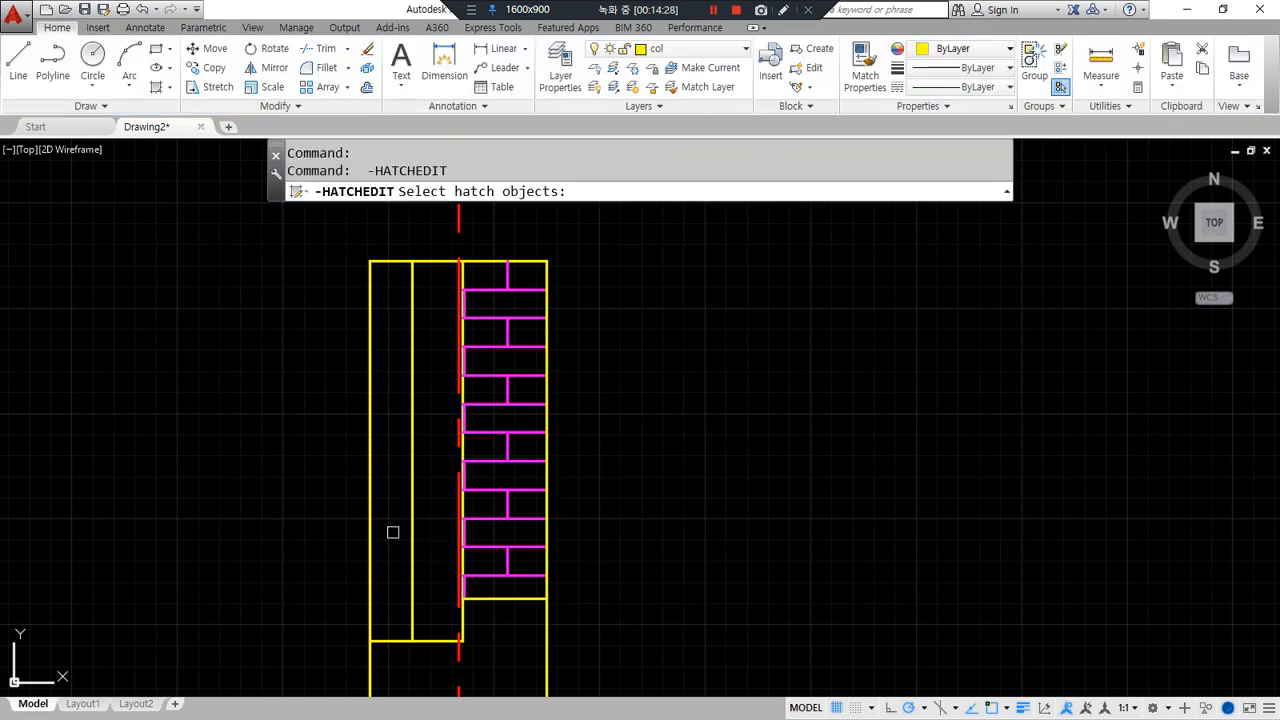
{"action": "key", "text": "Escape"}
- Hatch the narrow left-hand layer of the upper wall with the AR-BRSTD pattern at scale 1
{"action": "type", "text": "h"}
{"action": "key", "text": "Return"}
{"action": "left_click", "coordinate": [396, 506]}
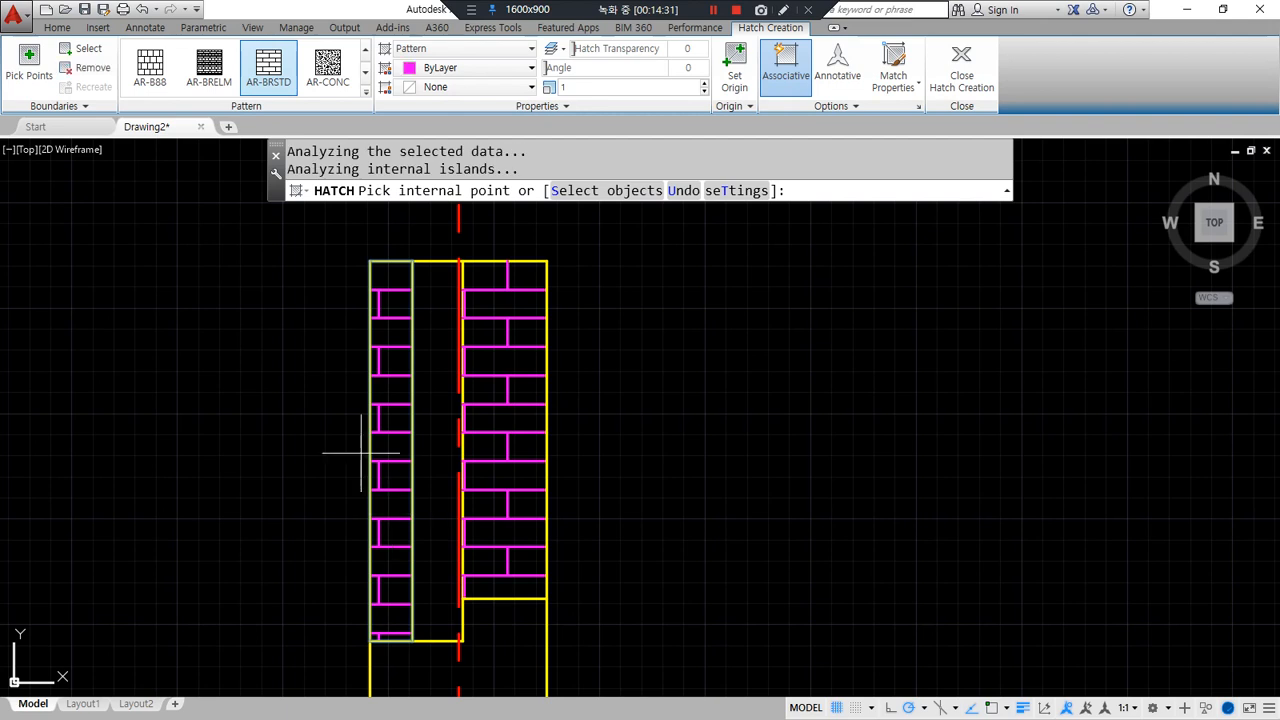
{"action": "left_click", "coordinate": [961, 66]}
{"action": "key", "text": "Return"}
- Set the right-hand brick hatch's origin to the lower right corner of its layer
{"action": "left_click", "coordinate": [508, 532]}
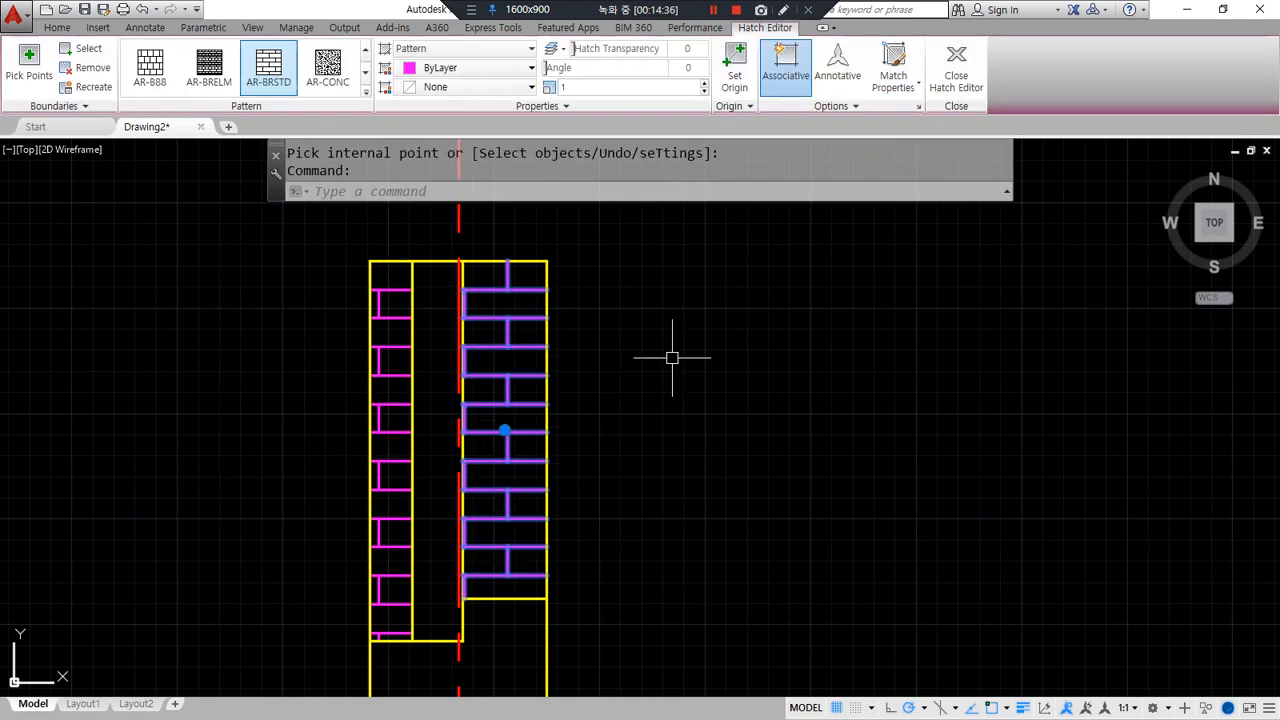
{"action": "left_click", "coordinate": [734, 68]}
{"action": "left_click", "coordinate": [546, 599]}
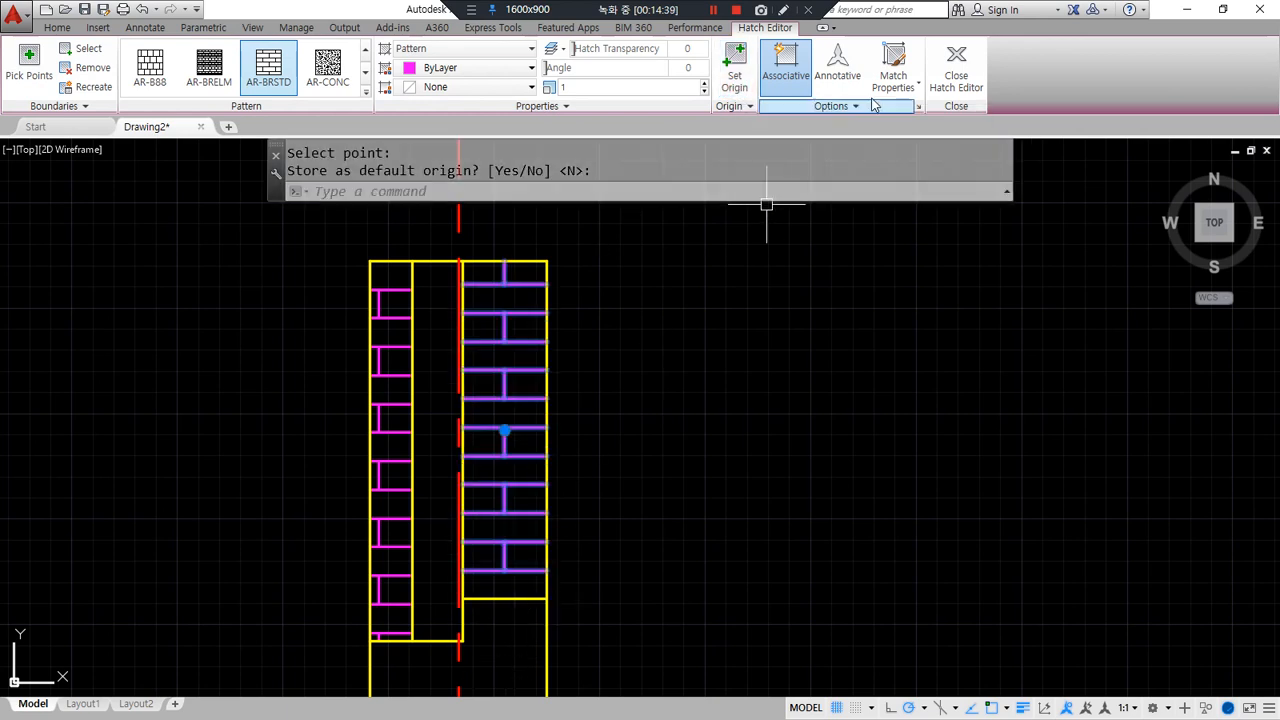
{"action": "left_click", "coordinate": [956, 65]}
- Set the left-hand brick hatch's origin to the lower right corner of its narrow layer
{"action": "left_click", "coordinate": [405, 478]}
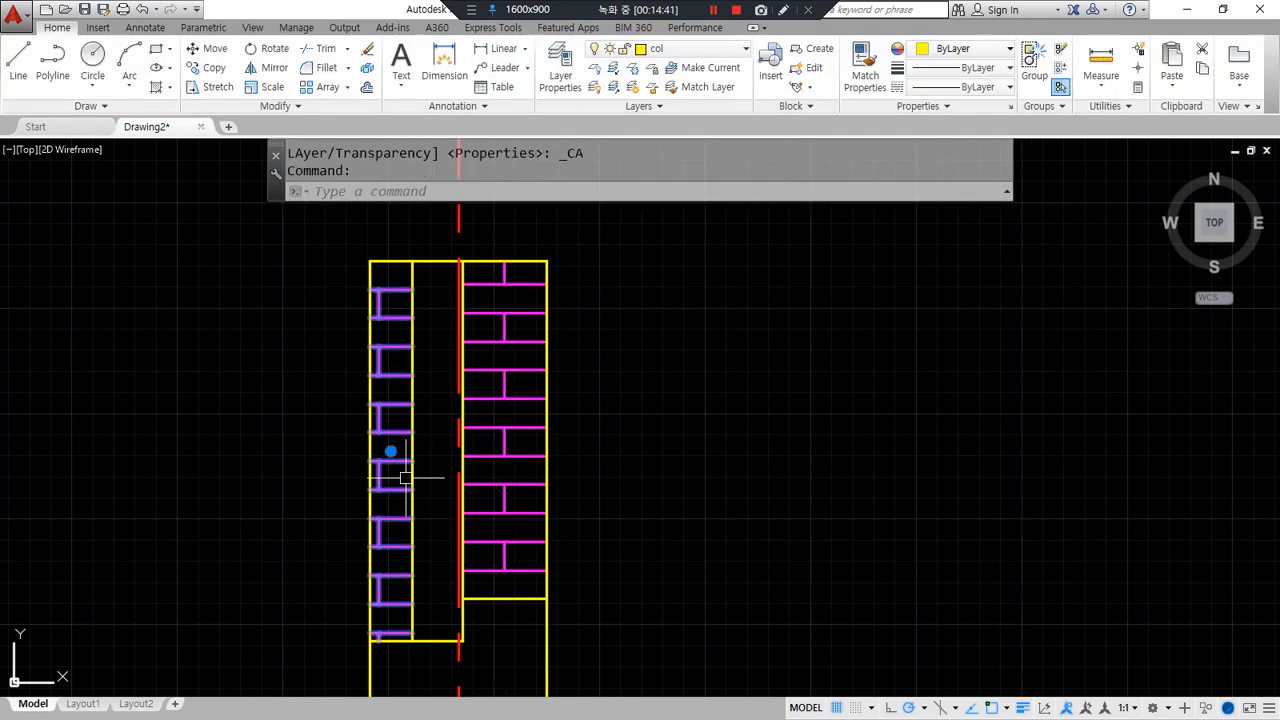
{"action": "left_click", "coordinate": [733, 76]}
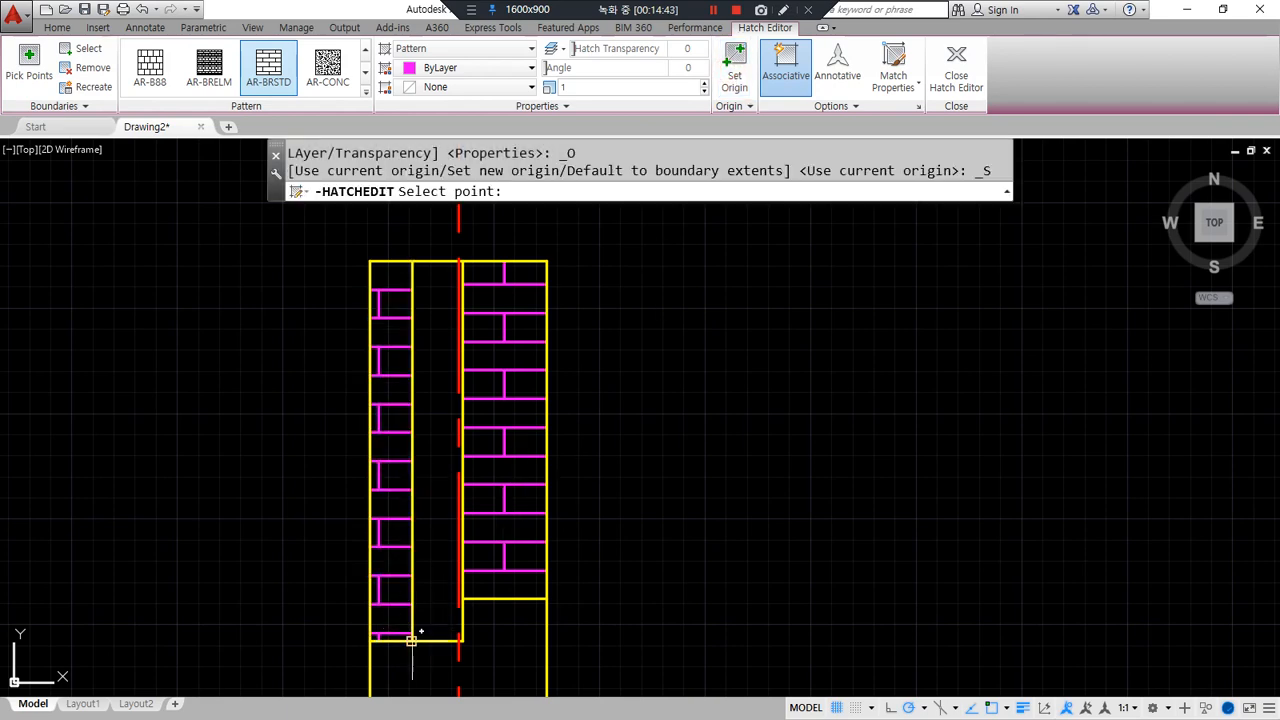
{"action": "left_click", "coordinate": [411, 640]}
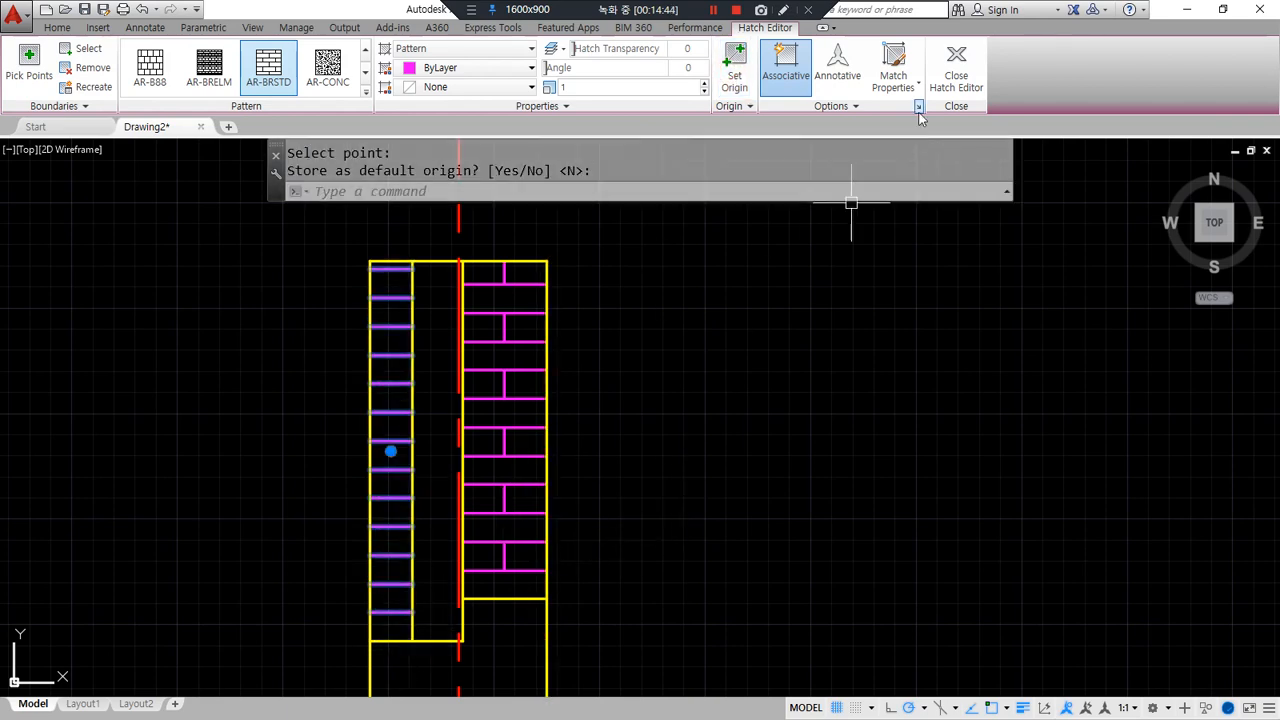
{"action": "left_click", "coordinate": [956, 65]}
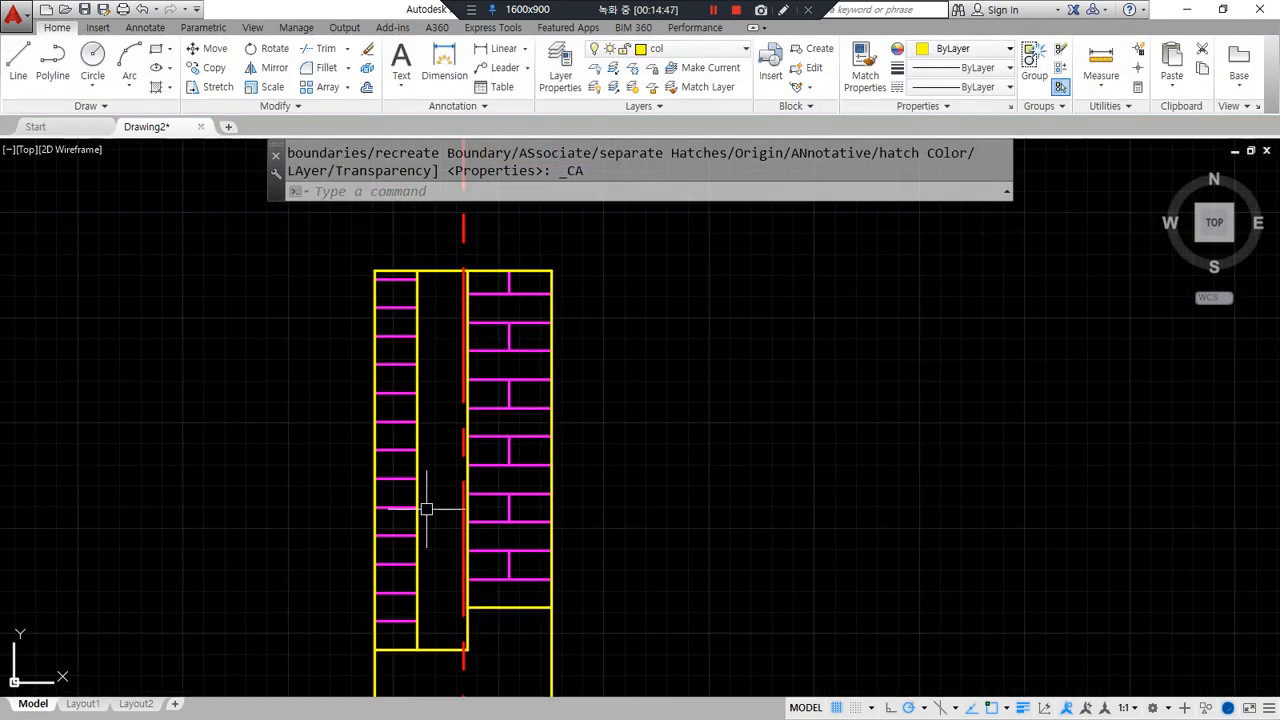
- Offset the inner edge of the left brick layer by 60 to the right, into the cavity
{"action": "scroll", "coordinate": [430, 572], "scroll_direction": "up", "scroll_amount": 2}
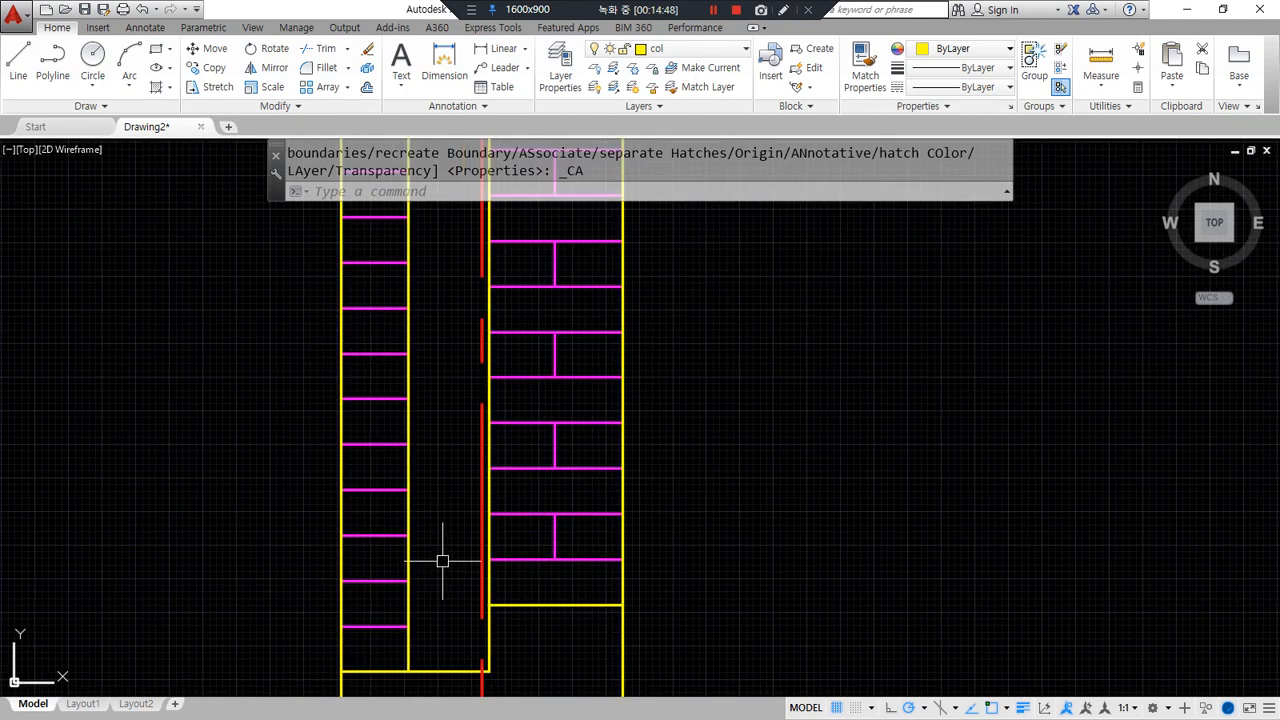
{"action": "type", "text": "o"}
{"action": "key", "text": "Return"}
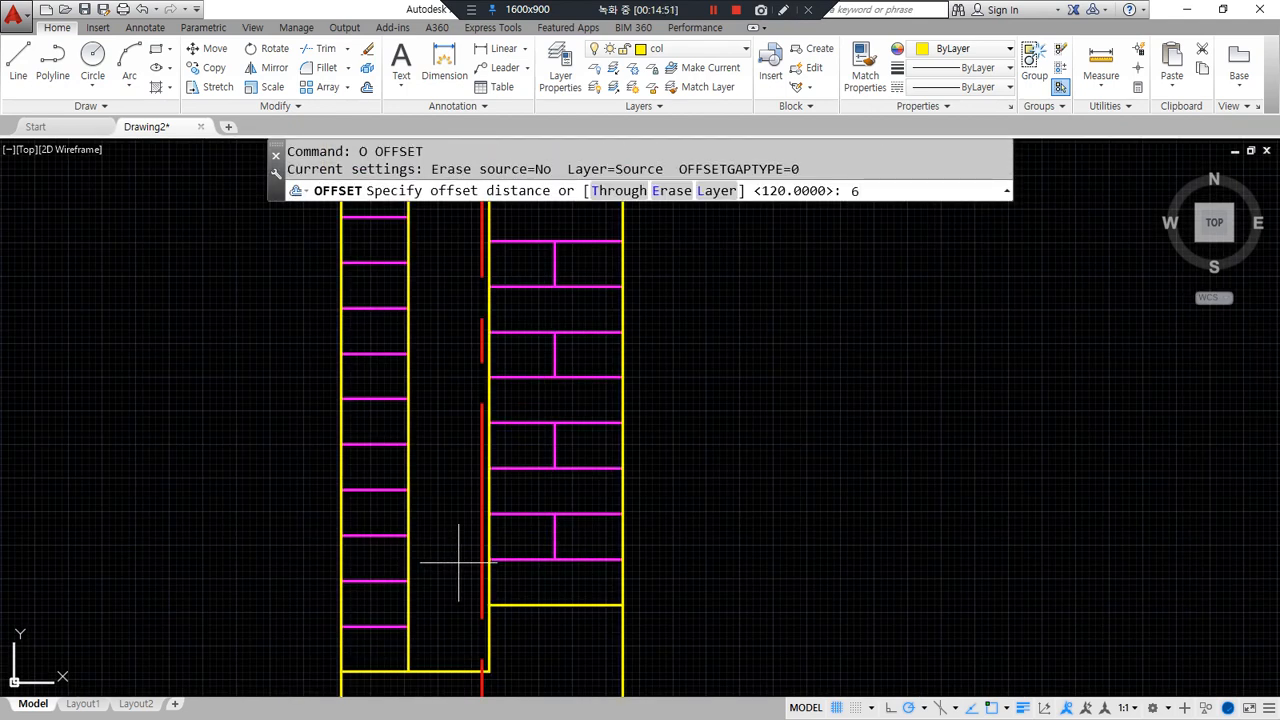
{"action": "type", "text": "60"}
{"action": "key", "text": "Return"}
{"action": "left_click", "coordinate": [410, 520]}
{"action": "left_click", "coordinate": [433, 515]}
{"action": "key", "text": "Return"}
- Load the BATTING linetype from acadiso.lin into the drawing
{"action": "left_click", "coordinate": [447, 577]}
{"action": "left_click_drag", "start_coordinate": [472, 408], "coordinate": [469, 353]}
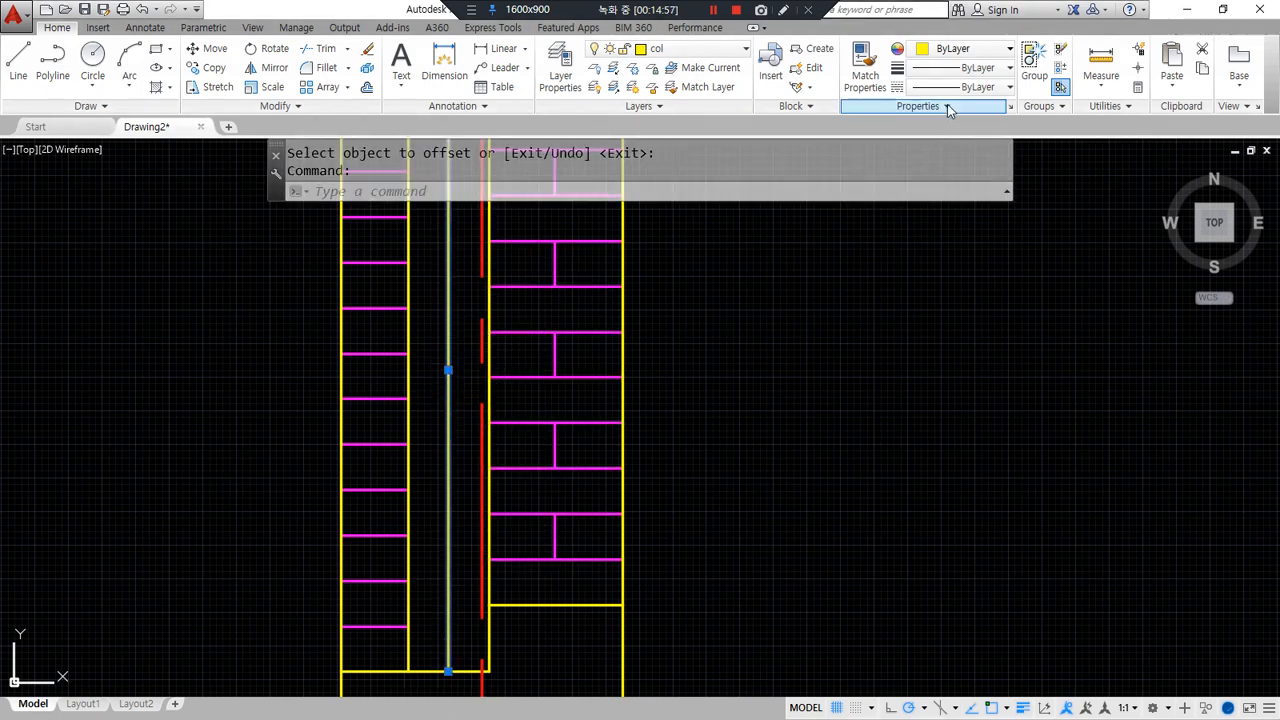
{"action": "left_click", "coordinate": [734, 49]}
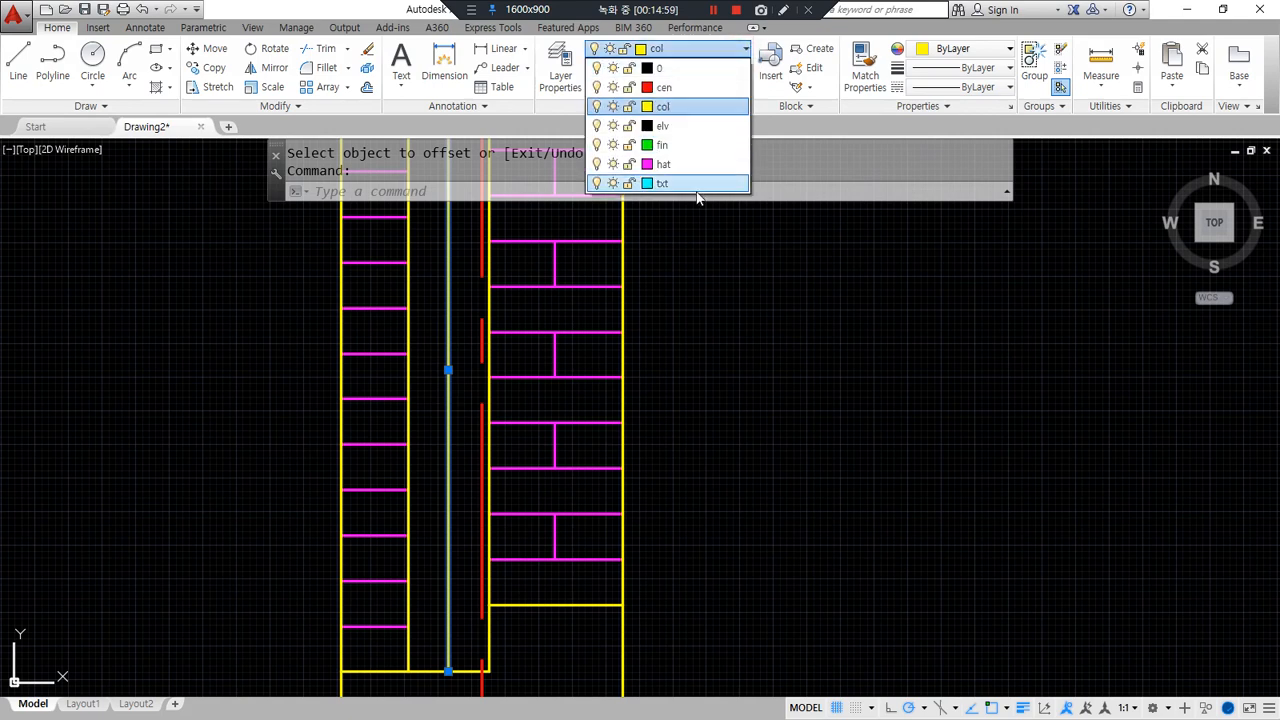
{"action": "left_click", "coordinate": [974, 88]}
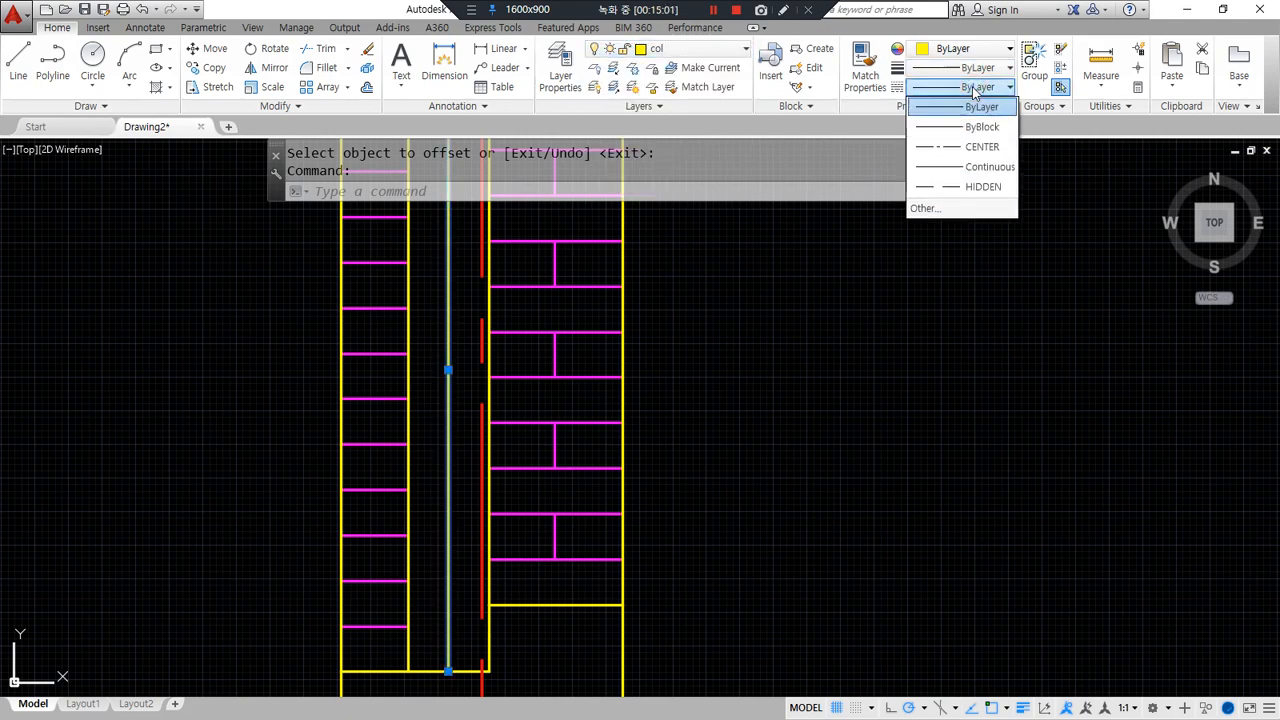
{"action": "left_click", "coordinate": [934, 212]}
{"action": "left_click", "coordinate": [761, 231]}
{"action": "left_click", "coordinate": [551, 372]}
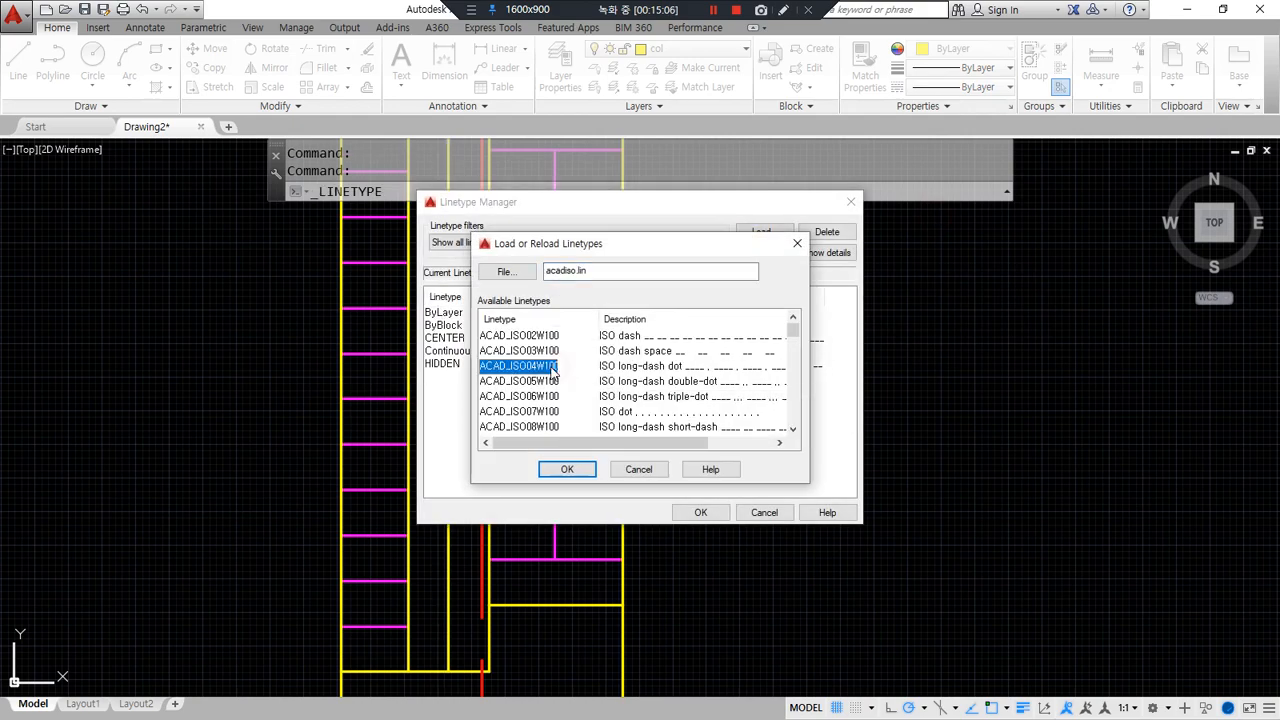
{"action": "key", "text": "b"}
{"action": "left_click", "coordinate": [572, 470]}
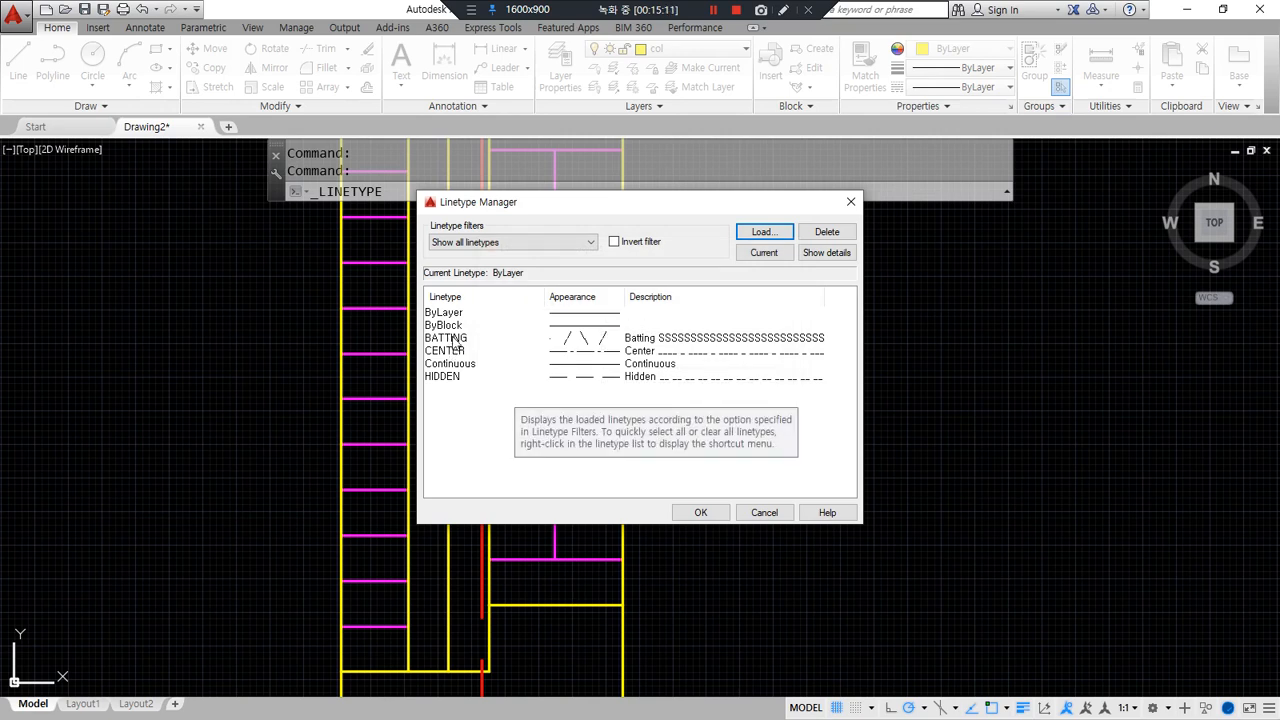
{"action": "left_click", "coordinate": [452, 340]}
{"action": "left_click", "coordinate": [692, 512]}
- Apply the BATTING linetype to the vertical line in the middle of the wall cavity
{"action": "left_click", "coordinate": [447, 492]}
{"action": "left_click", "coordinate": [1008, 87]}
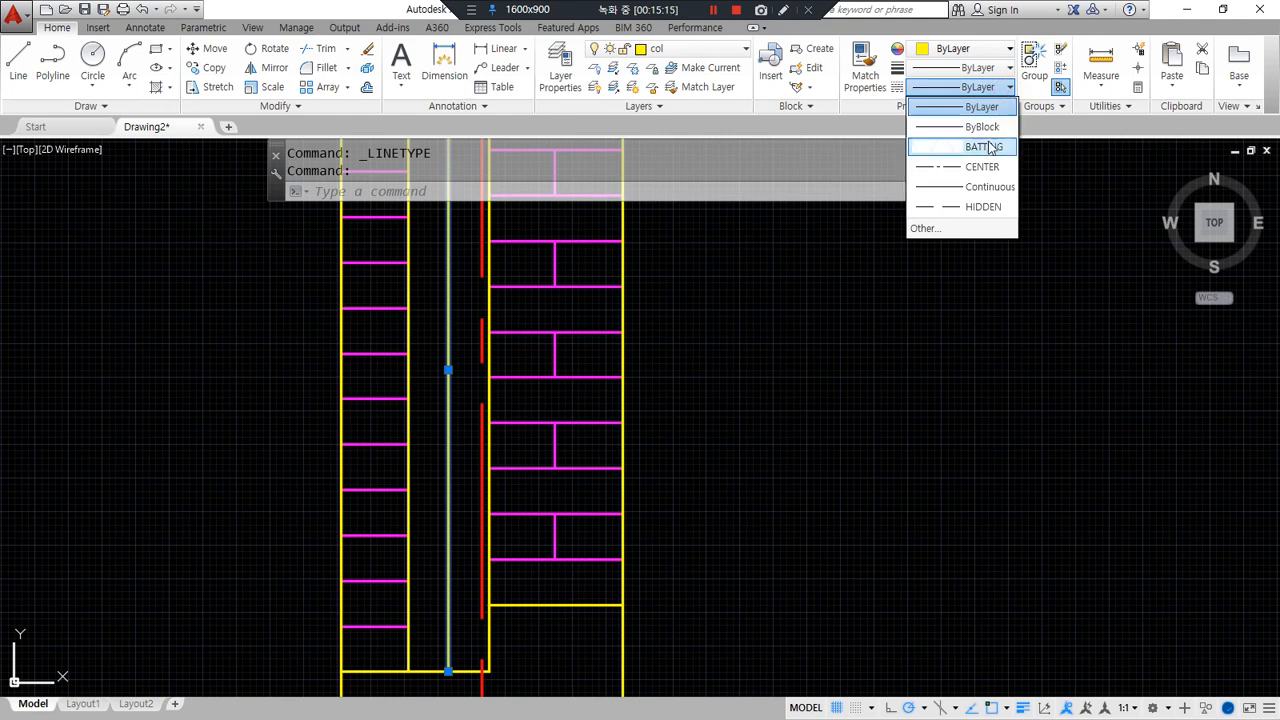
{"action": "left_click", "coordinate": [990, 148]}
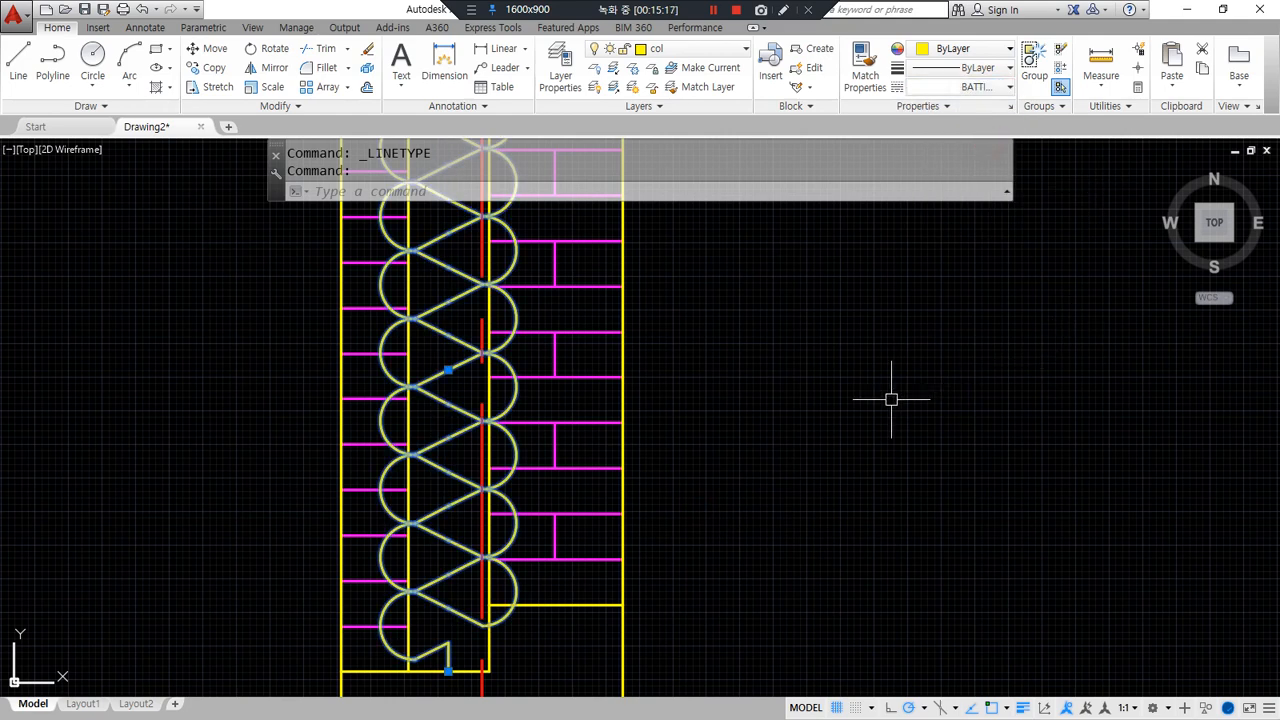
{"action": "type", "text": "ma"}
{"action": "key", "text": "space"}
{"action": "key", "text": "Escape"}
{"action": "key", "text": "Escape"}
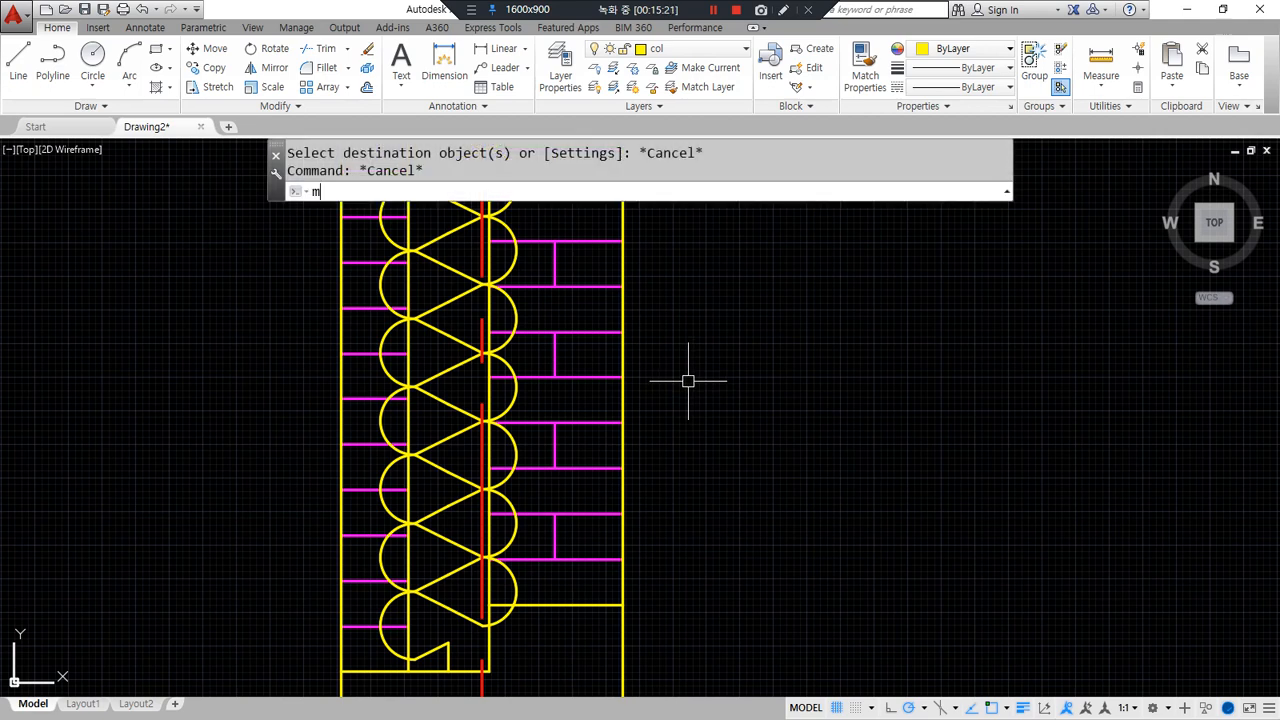
- Match the cavity line's properties to those of the right-hand brick hatch
{"action": "type", "text": "ma"}
{"action": "key", "text": "space"}
{"action": "left_click", "coordinate": [594, 375]}
{"action": "left_click", "coordinate": [457, 403]}
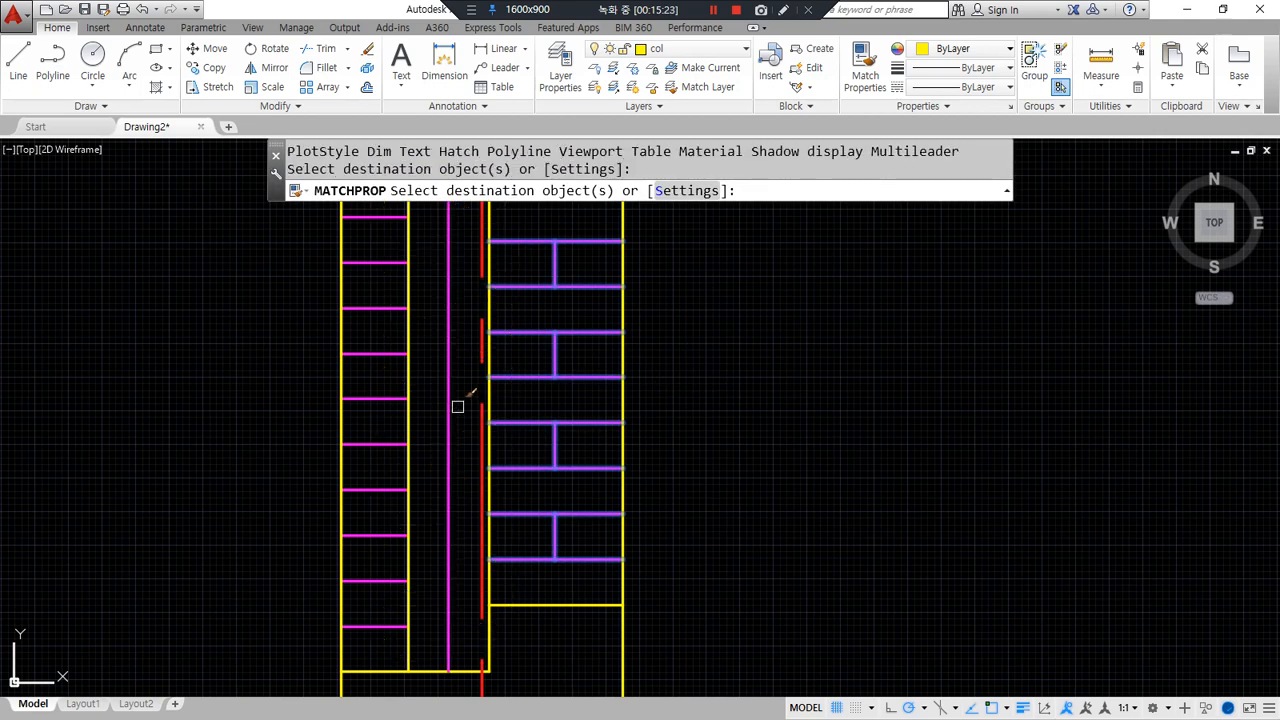
{"action": "key", "text": "Escape"}
- Set the magenta cavity line's linetype to BATTING
{"action": "left_click", "coordinate": [446, 503]}
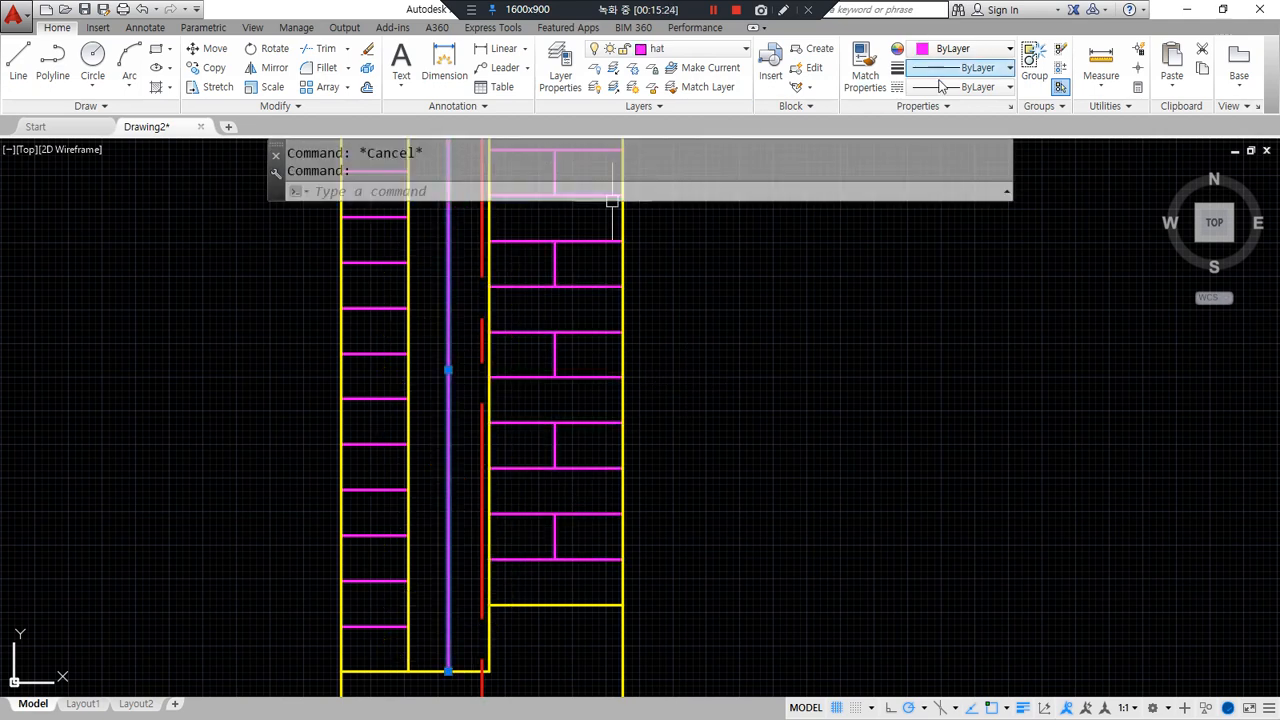
{"action": "left_click", "coordinate": [971, 87]}
{"action": "left_click", "coordinate": [975, 147]}
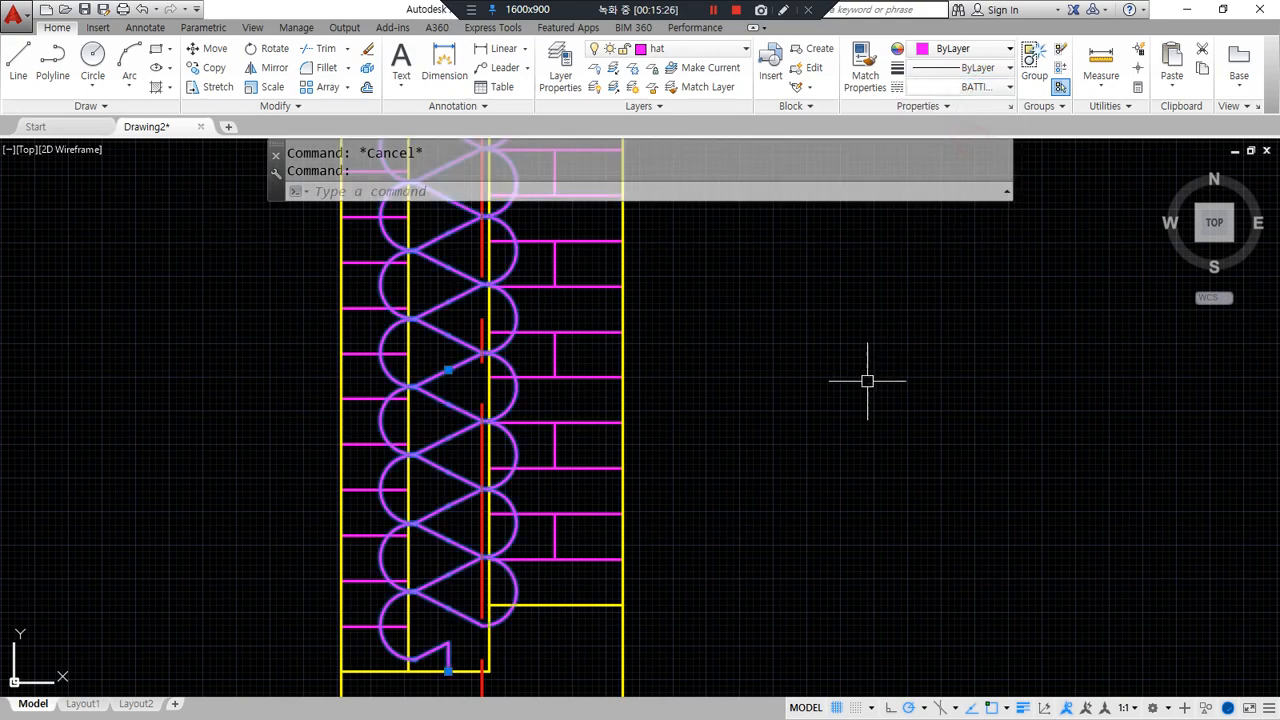
- Try to set the linetype scale of the batting line in the wall cavity to 0.8
{"action": "scroll", "coordinate": [290, 472], "scroll_direction": "up", "scroll_amount": 2}
{"action": "mouse_move", "coordinate": [500, 445]}
{"action": "left_mouse_down"}
{"action": "mouse_move", "coordinate": [500, 336]}
{"action": "mouse_move", "coordinate": [675, 365]}
{"action": "mouse_move", "coordinate": [588, 275]}
{"action": "mouse_move", "coordinate": [624, 440]}
{"action": "left_mouse_up"}
{"action": "key", "text": "Escape"}
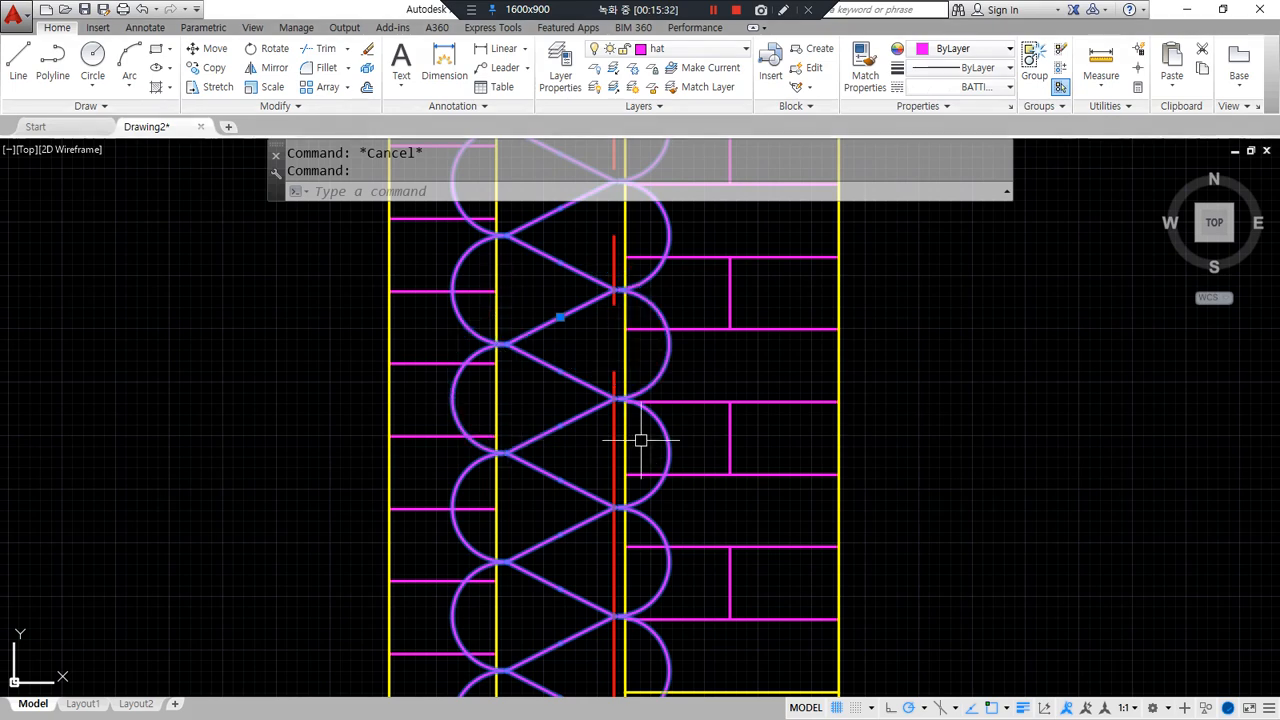
{"action": "key", "text": "ctrl+1"}
{"action": "mouse_move", "coordinate": [384, 282]}
{"action": "left_mouse_down"}
{"action": "mouse_move", "coordinate": [93, 296]}
{"action": "mouse_move", "coordinate": [332, 298]}
{"action": "left_mouse_up"}
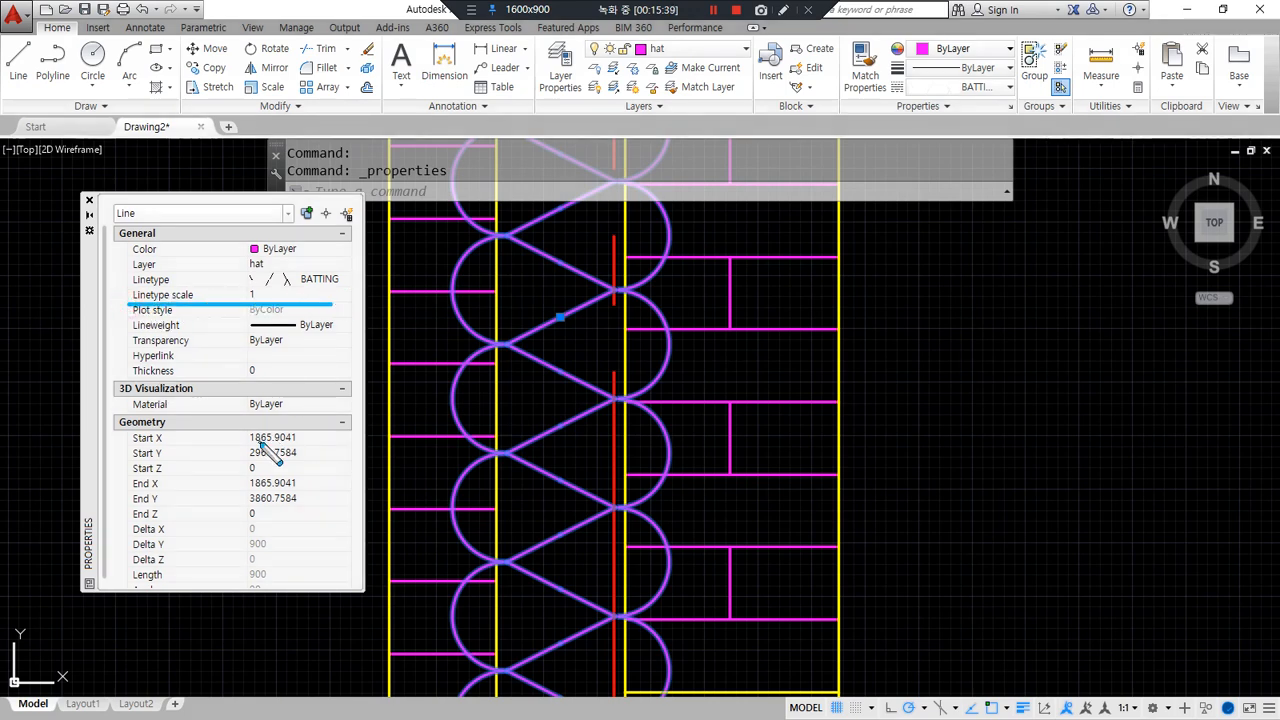
{"action": "left_click", "coordinate": [258, 295]}
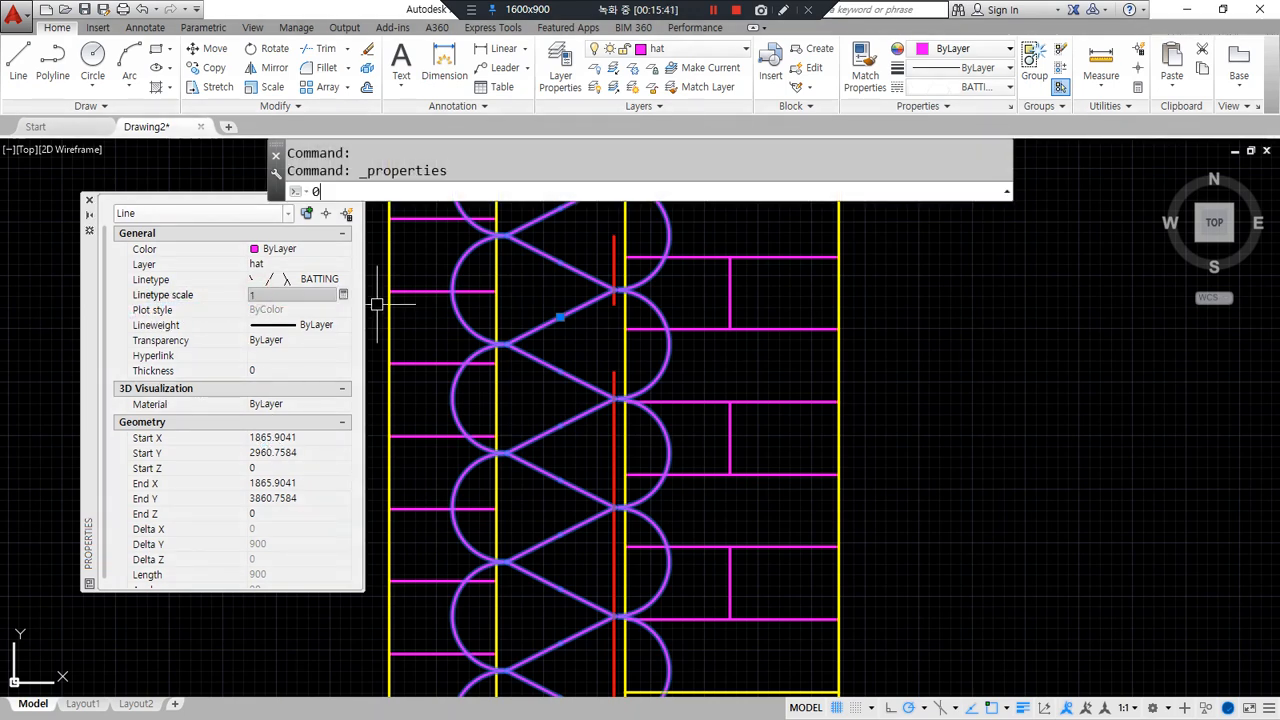
{"action": "type", "text": "0.8"}
{"action": "key", "text": "Return"}
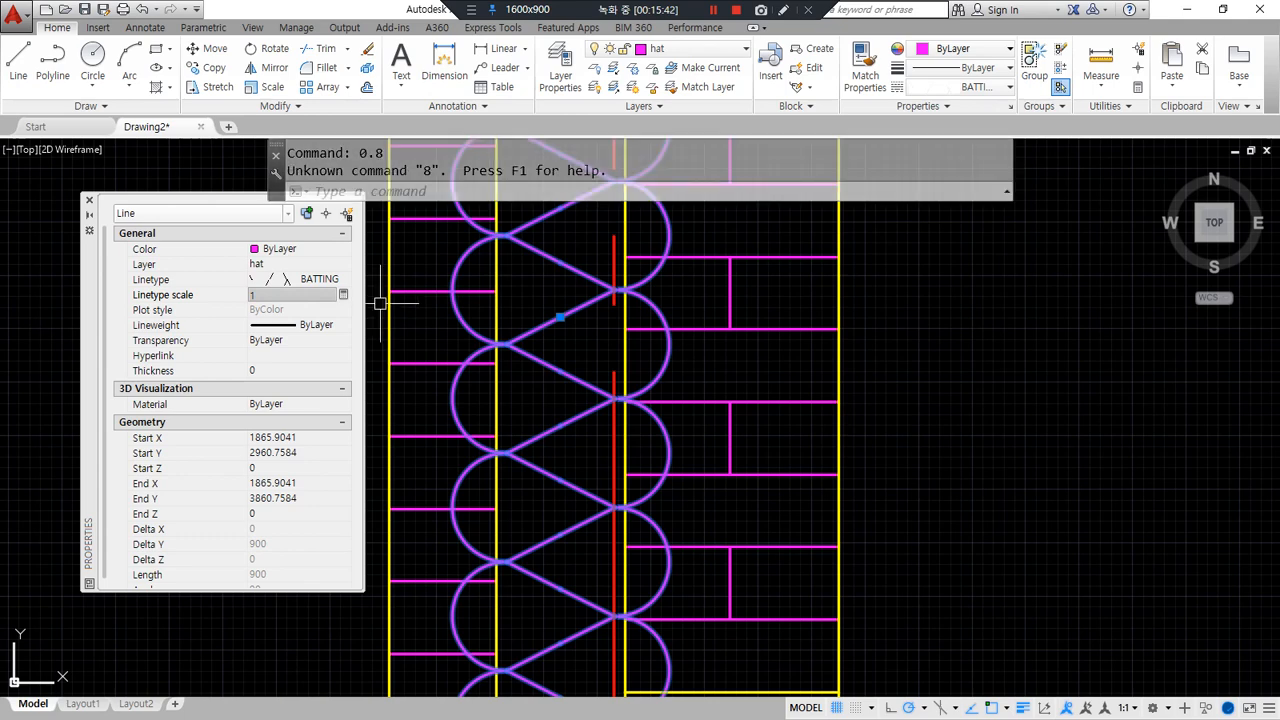
- Try linetype scales of 0.7 and 0.5 on the batting line to fit it to the cavity width
{"action": "left_click", "coordinate": [274, 294]}
{"action": "type", "text": "0.7"}
{"action": "key", "text": "Return"}
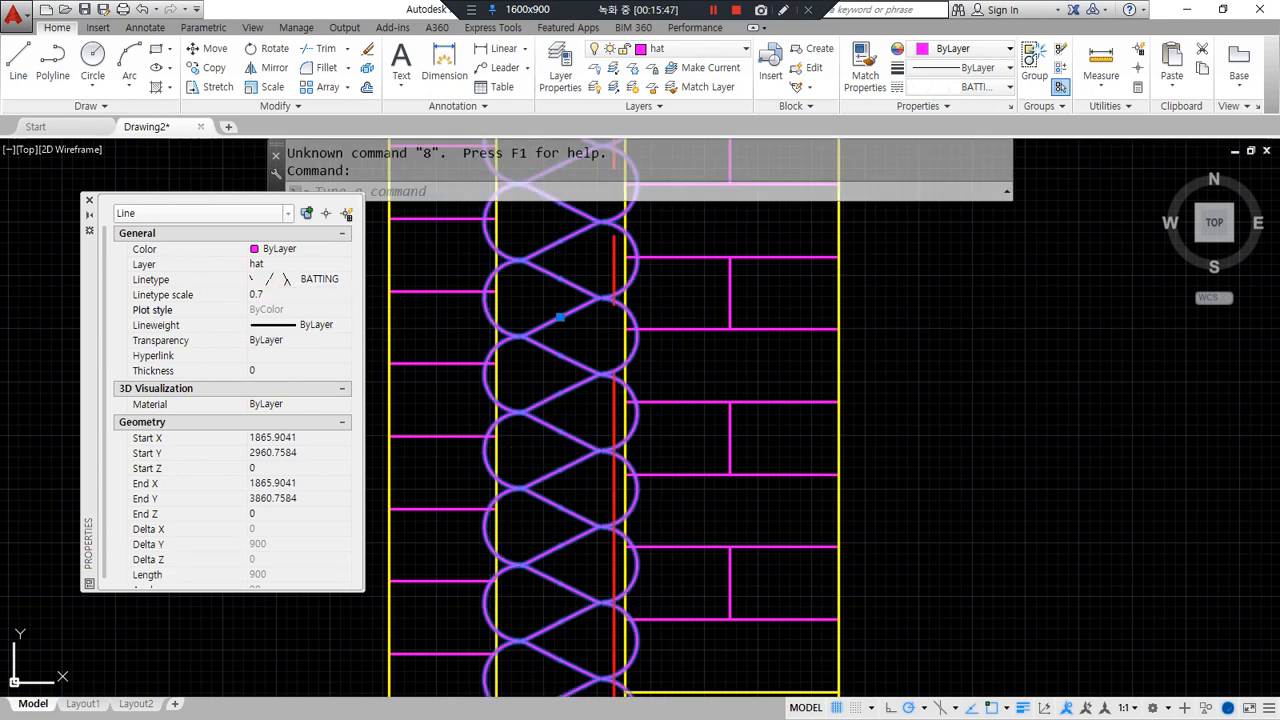
{"action": "left_click", "coordinate": [274, 295]}
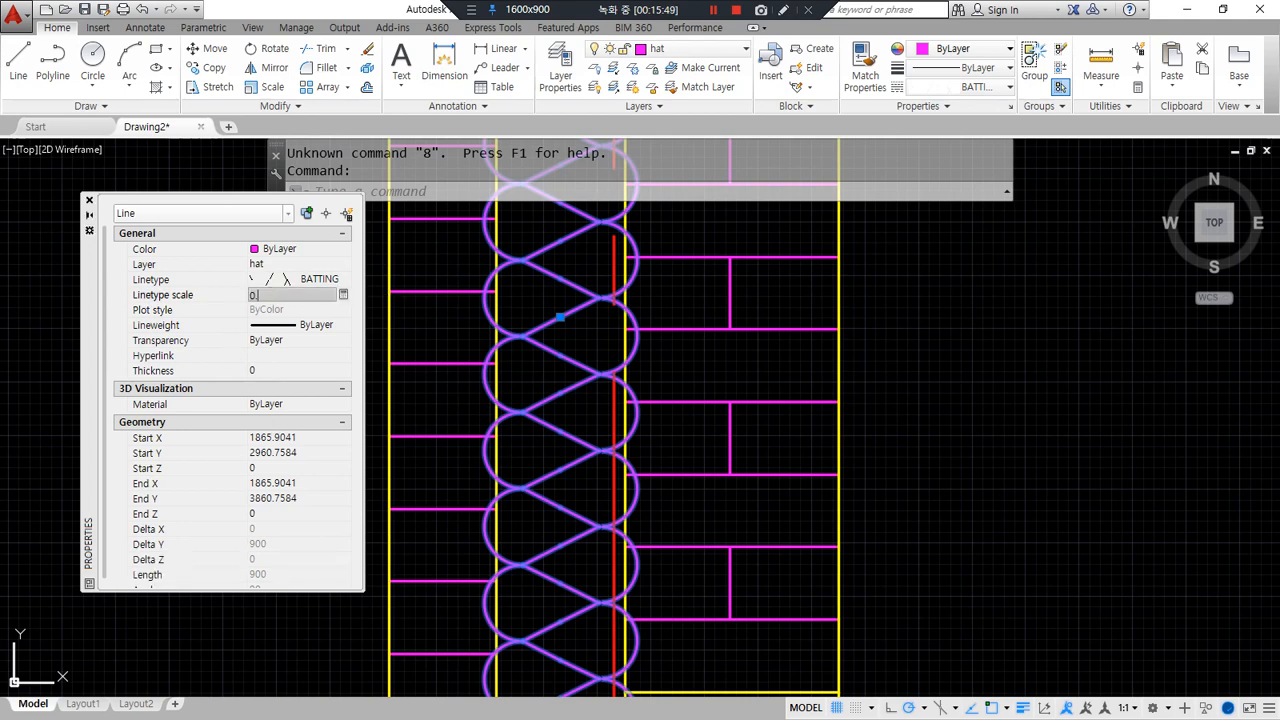
{"action": "key", "text": "Return"}
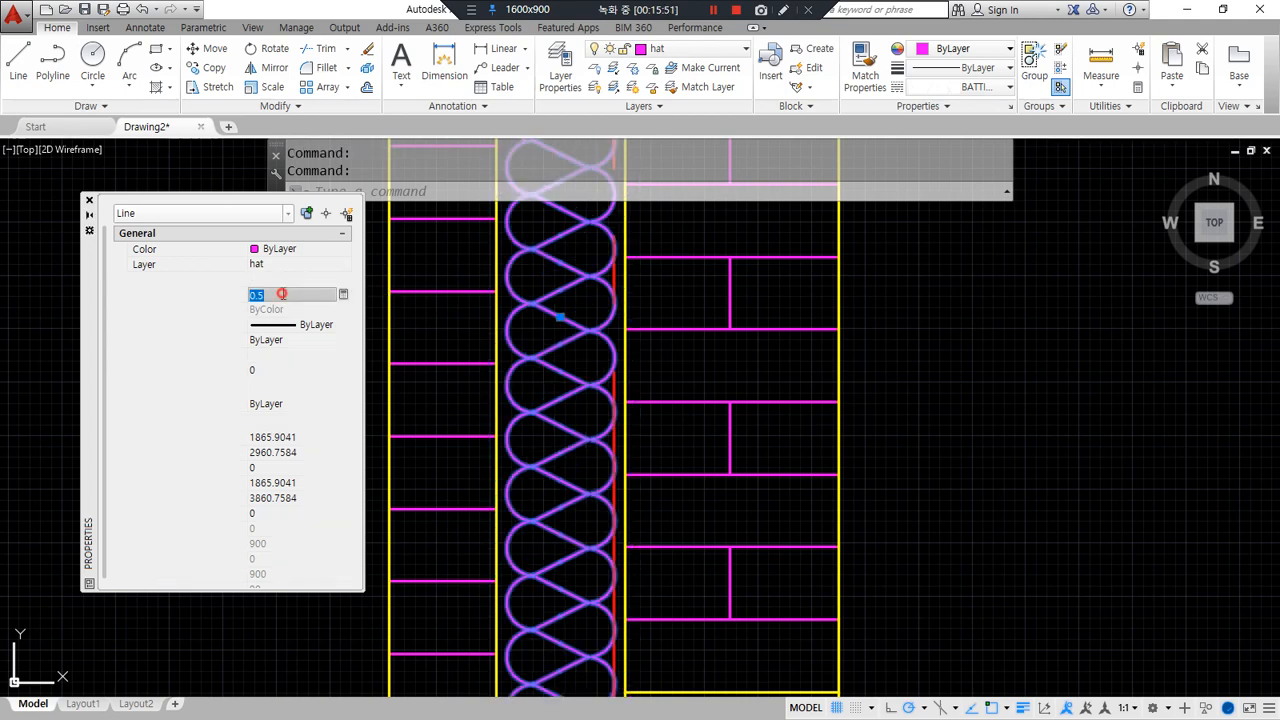
- Set the batting line's linetype scale to 0.6, close its properties and deselect it
{"action": "left_click", "coordinate": [284, 294]}
{"action": "type", "text": "0.6"}
{"action": "key", "text": "Return"}
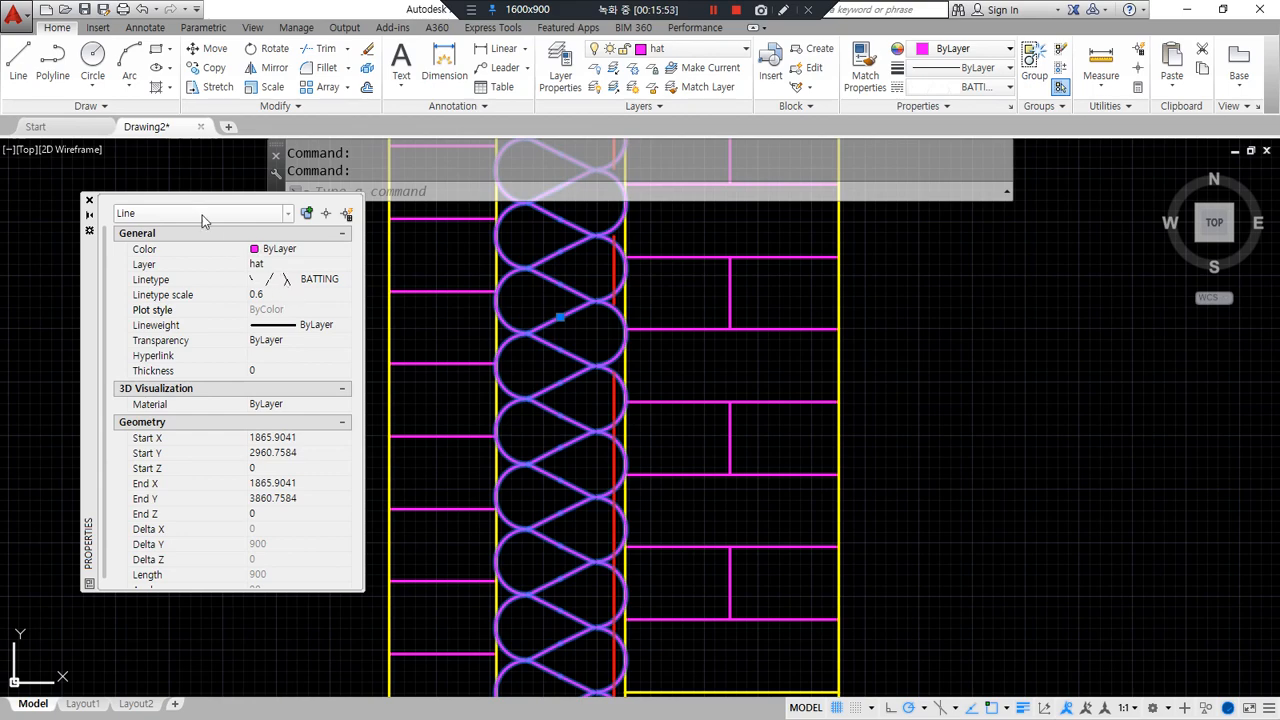
{"action": "left_click", "coordinate": [89, 203]}
{"action": "key", "text": "Escape"}
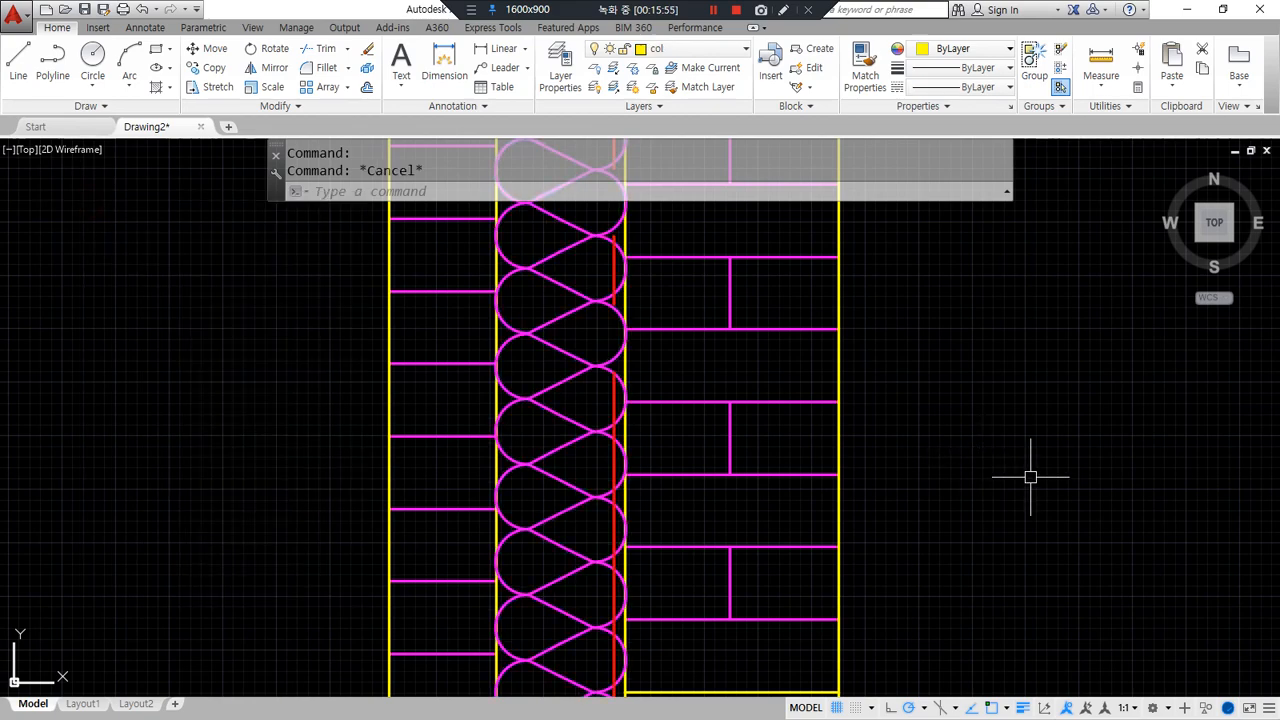
- Delete the horizontal yellow line that closes the top of the brick cavity wall
{"action": "scroll", "coordinate": [1034, 474], "scroll_direction": "down", "scroll_amount": 4}
{"action": "middle_click_drag", "start_coordinate": [1034, 474], "coordinate": [580, 504]}
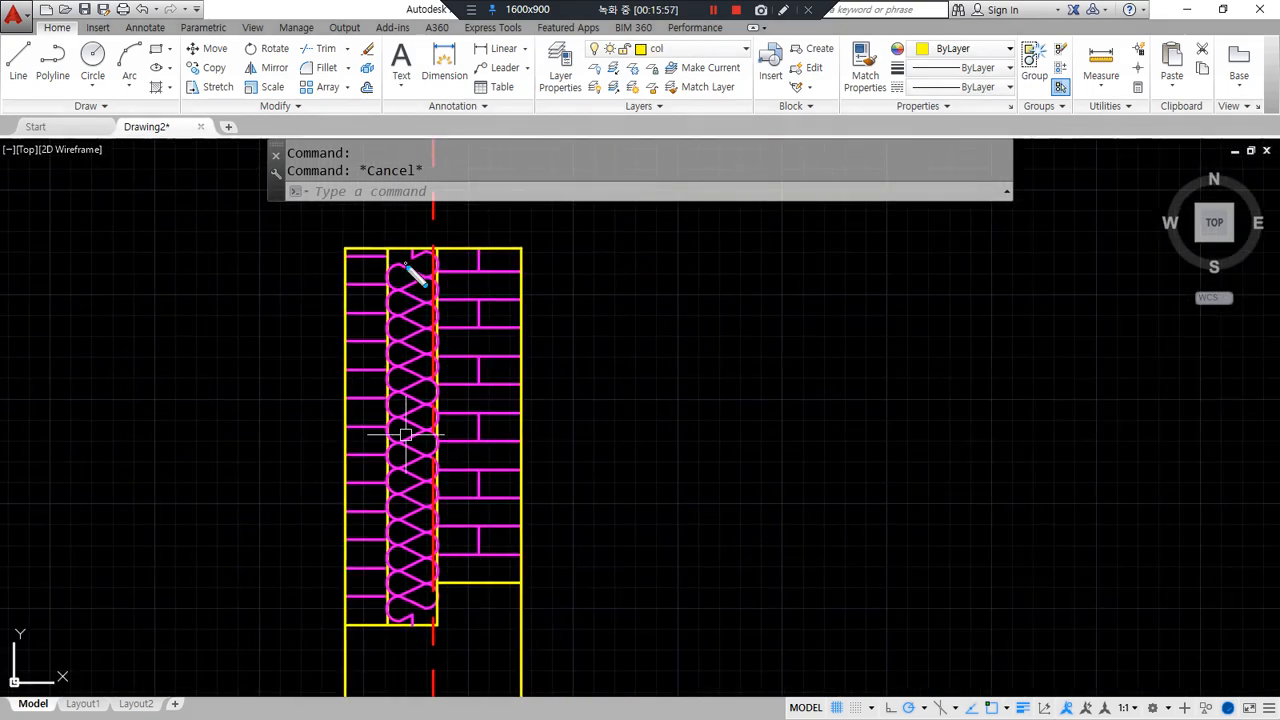
{"action": "mouse_move", "coordinate": [410, 322]}
{"action": "left_mouse_down"}
{"action": "mouse_move", "coordinate": [606, 308]}
{"action": "mouse_move", "coordinate": [614, 326]}
{"action": "left_mouse_up"}
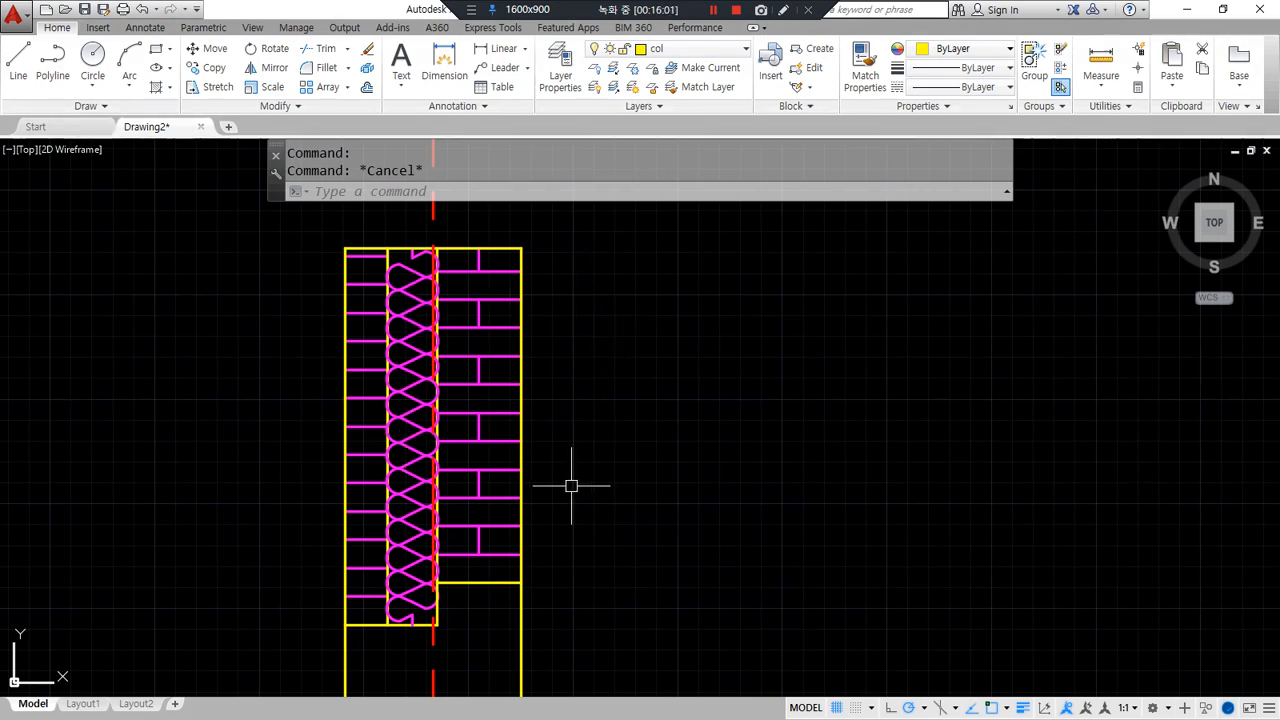
{"action": "scroll", "coordinate": [571, 486], "scroll_direction": "down", "scroll_amount": 2}
{"action": "scroll", "coordinate": [471, 334], "scroll_direction": "down", "scroll_amount": 2}
{"action": "scroll", "coordinate": [469, 364], "scroll_direction": "up", "scroll_amount": 2}
{"action": "scroll", "coordinate": [469, 364], "scroll_direction": "up", "scroll_amount": 2}
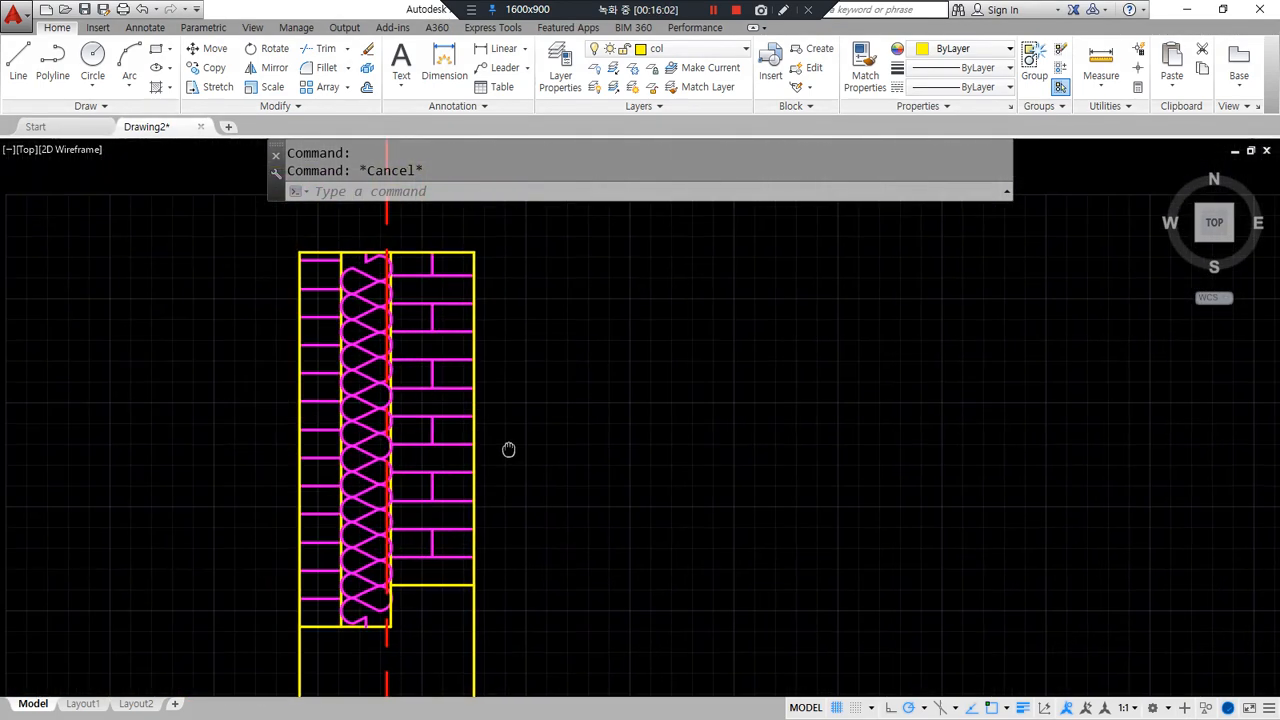
{"action": "mouse_move", "coordinate": [385, 685]}
{"action": "left_mouse_down"}
{"action": "mouse_move", "coordinate": [286, 263]}
{"action": "mouse_move", "coordinate": [483, 592]}
{"action": "left_mouse_up"}
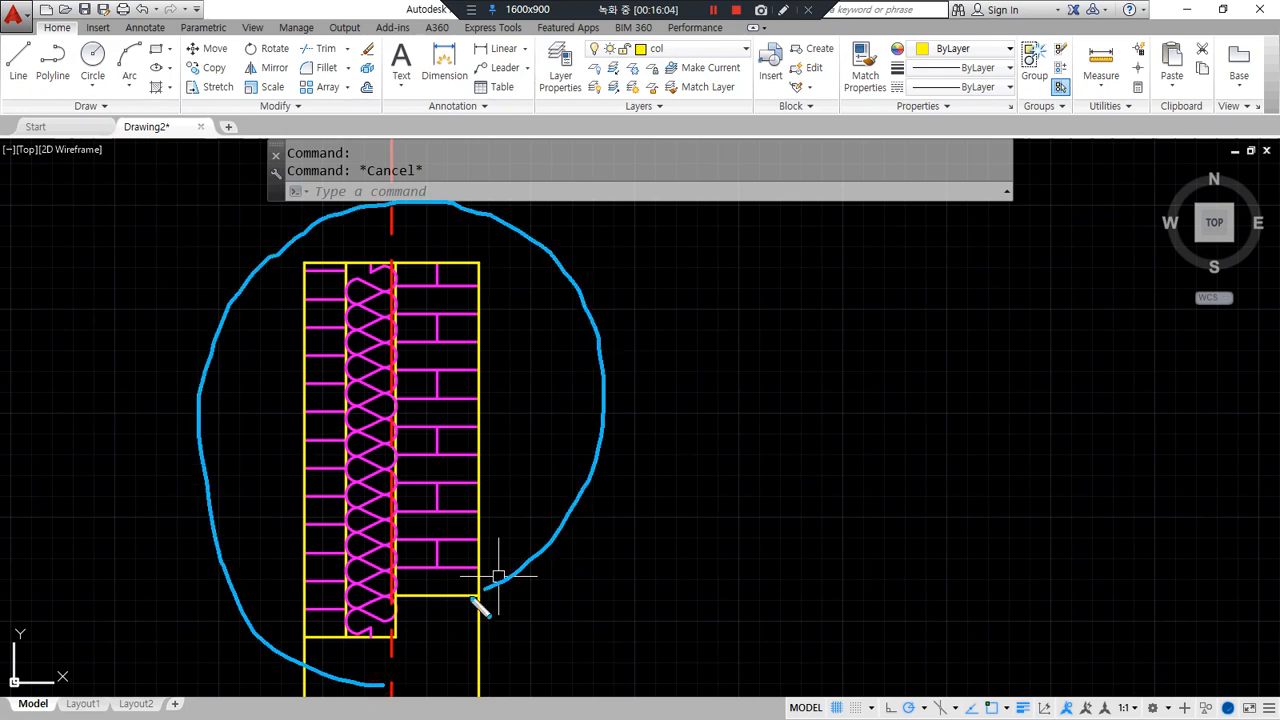
{"action": "left_click", "coordinate": [462, 263]}
{"action": "key", "text": "Delete"}
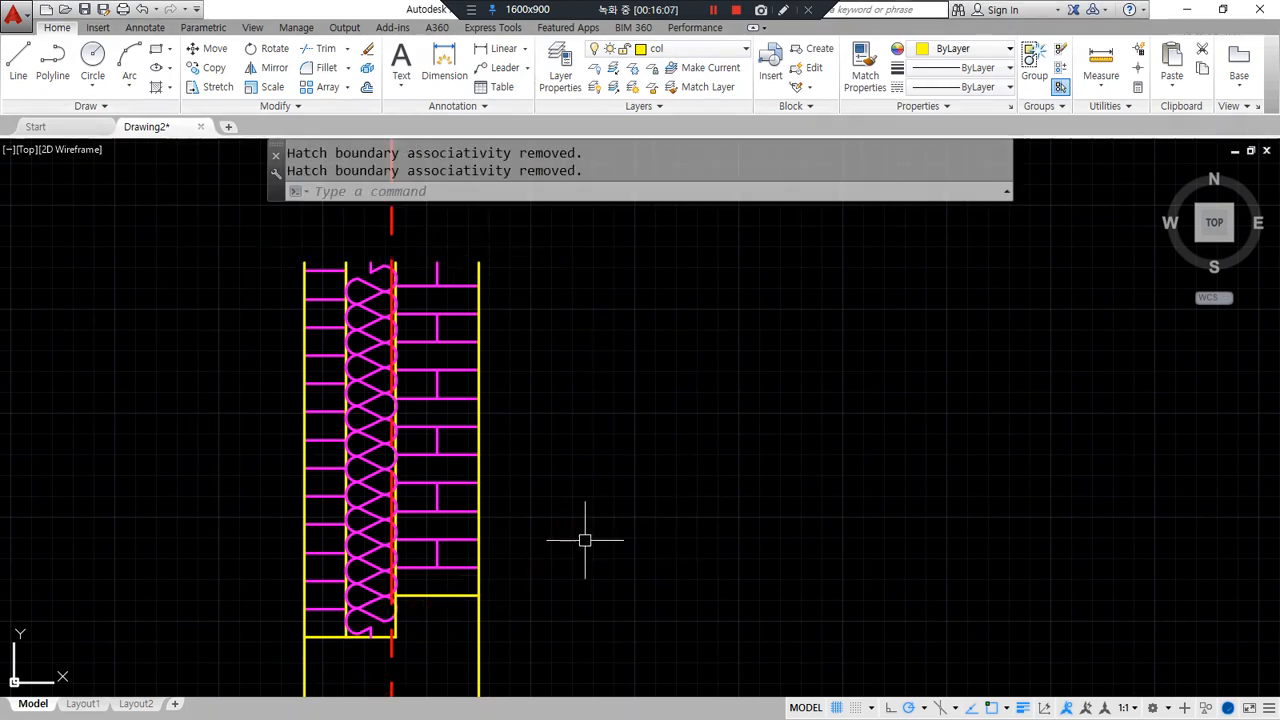
- Start a hatch and pick the foundation wall and footing areas on both sides of the red centreline
{"action": "middle_click_drag", "start_coordinate": [585, 540], "coordinate": [560, 513]}
{"action": "scroll", "coordinate": [625, 463], "scroll_direction": "down", "scroll_amount": 2}
{"action": "middle_click_drag", "start_coordinate": [591, 563], "coordinate": [606, 374]}
{"action": "scroll", "coordinate": [605, 360], "scroll_direction": "down", "scroll_amount": 2}
{"action": "mouse_move", "coordinate": [597, 537]}
{"action": "left_mouse_down"}
{"action": "mouse_move", "coordinate": [455, 482]}
{"action": "mouse_move", "coordinate": [555, 330]}
{"action": "mouse_move", "coordinate": [605, 530]}
{"action": "mouse_move", "coordinate": [463, 561]}
{"action": "left_mouse_up"}
{"action": "left_click_drag", "start_coordinate": [528, 333], "coordinate": [470, 415]}
{"action": "left_click_drag", "start_coordinate": [519, 373], "coordinate": [452, 470]}
{"action": "left_click_drag", "start_coordinate": [532, 450], "coordinate": [455, 553]}
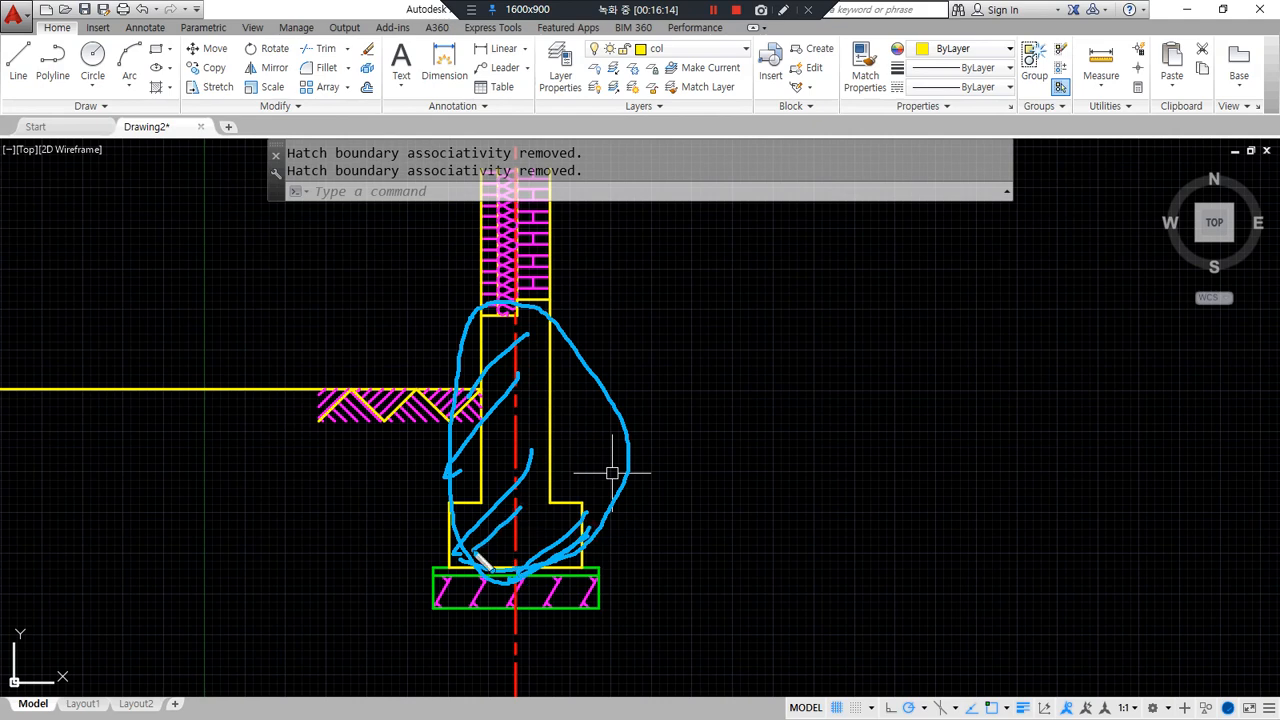
{"action": "scroll", "coordinate": [463, 454], "scroll_direction": "up", "scroll_amount": 2}
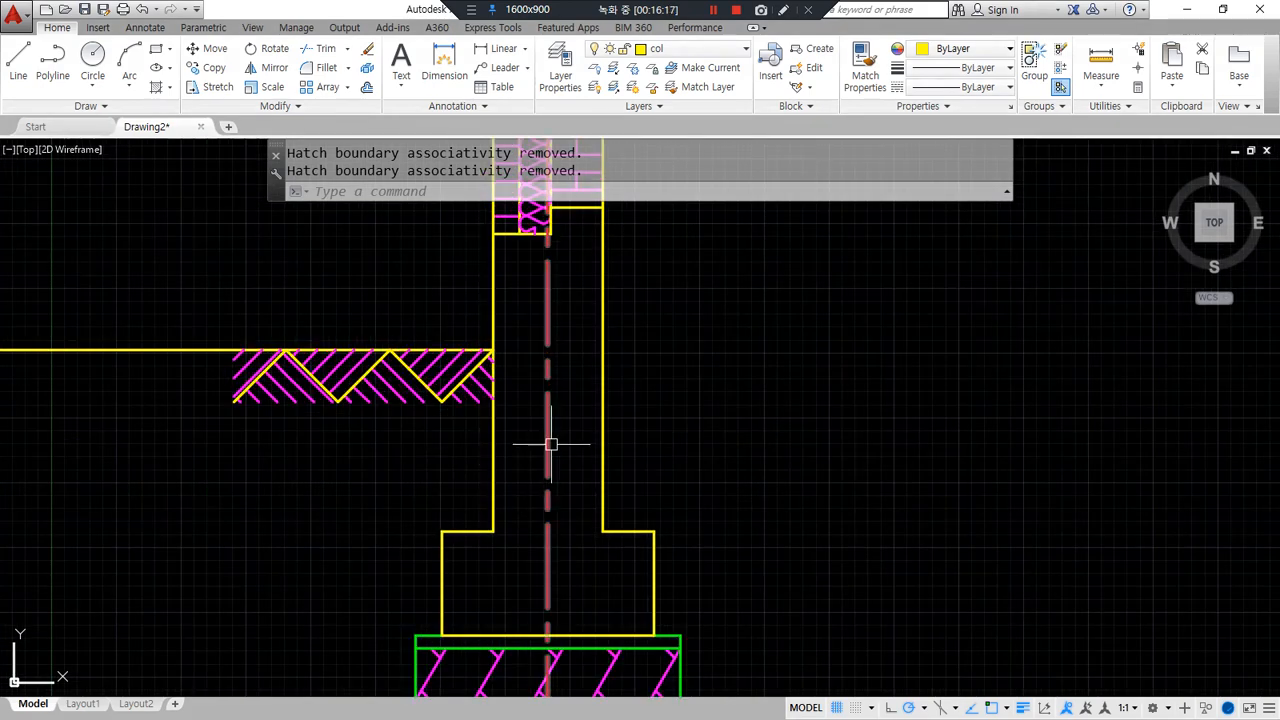
{"action": "middle_click_drag", "start_coordinate": [573, 432], "coordinate": [529, 457]}
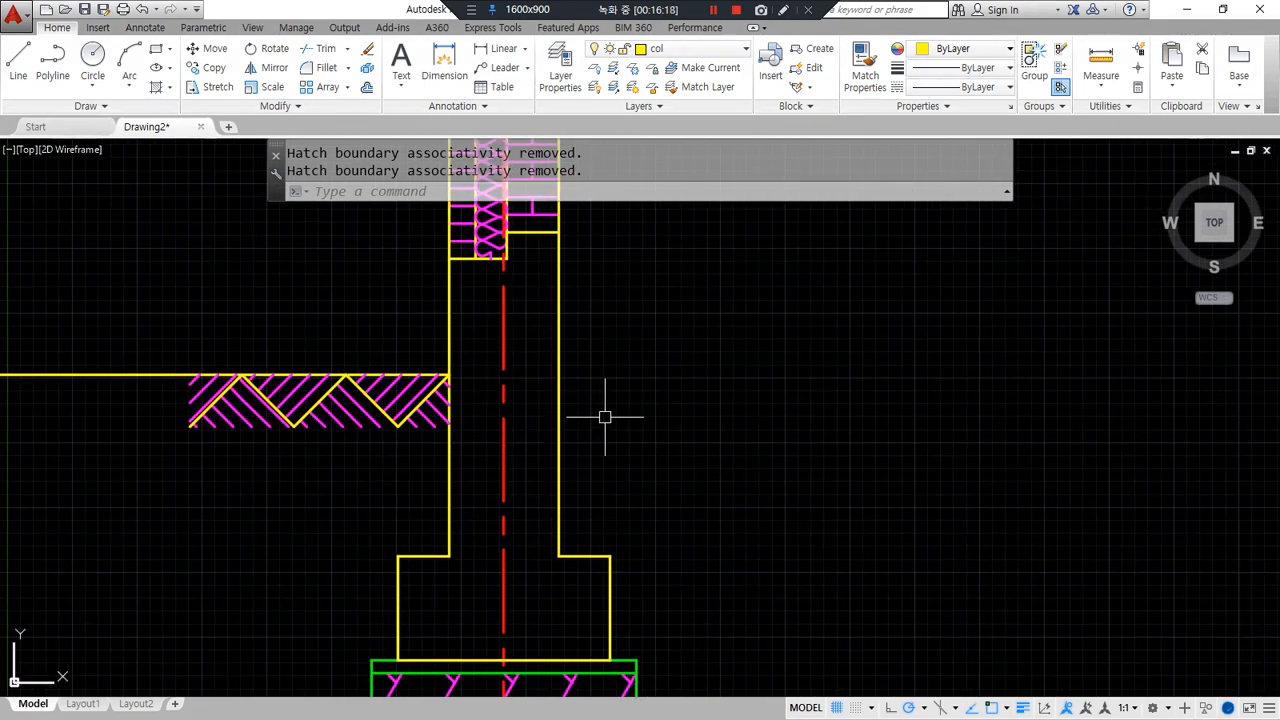
{"action": "type", "text": "h"}
{"action": "key", "text": "Return"}
{"action": "left_click", "coordinate": [540, 428]}
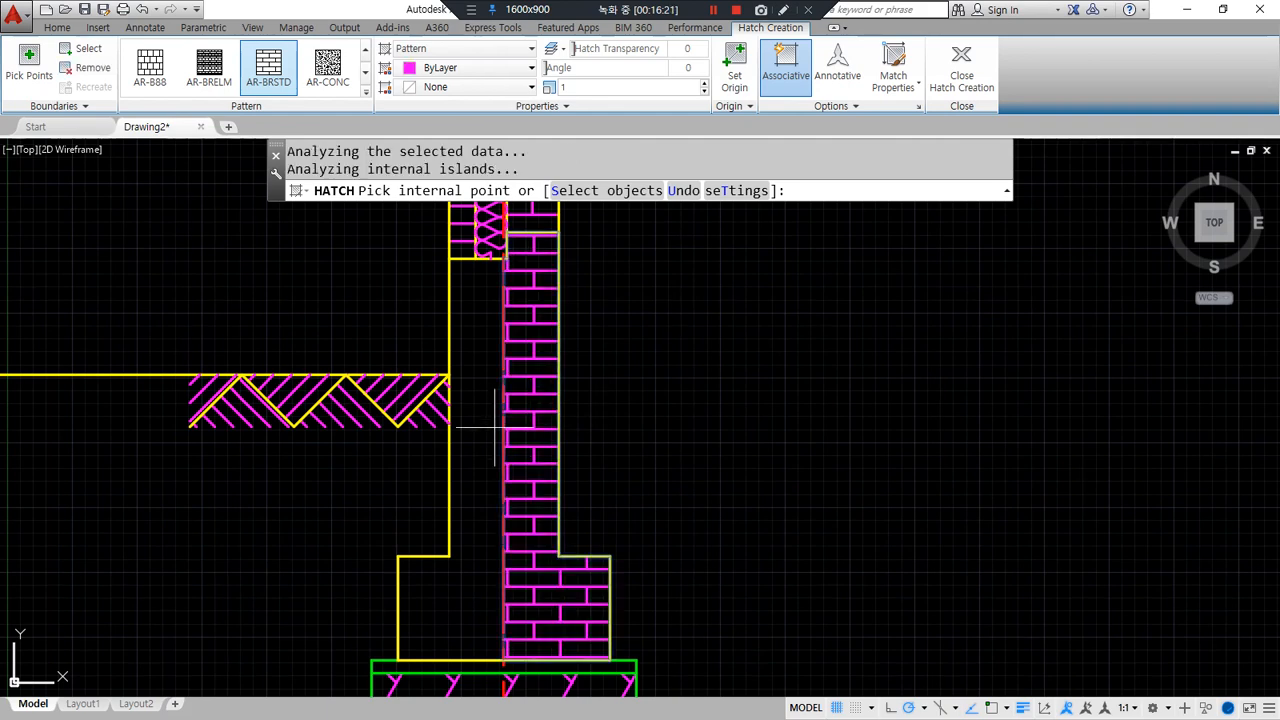
{"action": "left_click", "coordinate": [478, 438]}
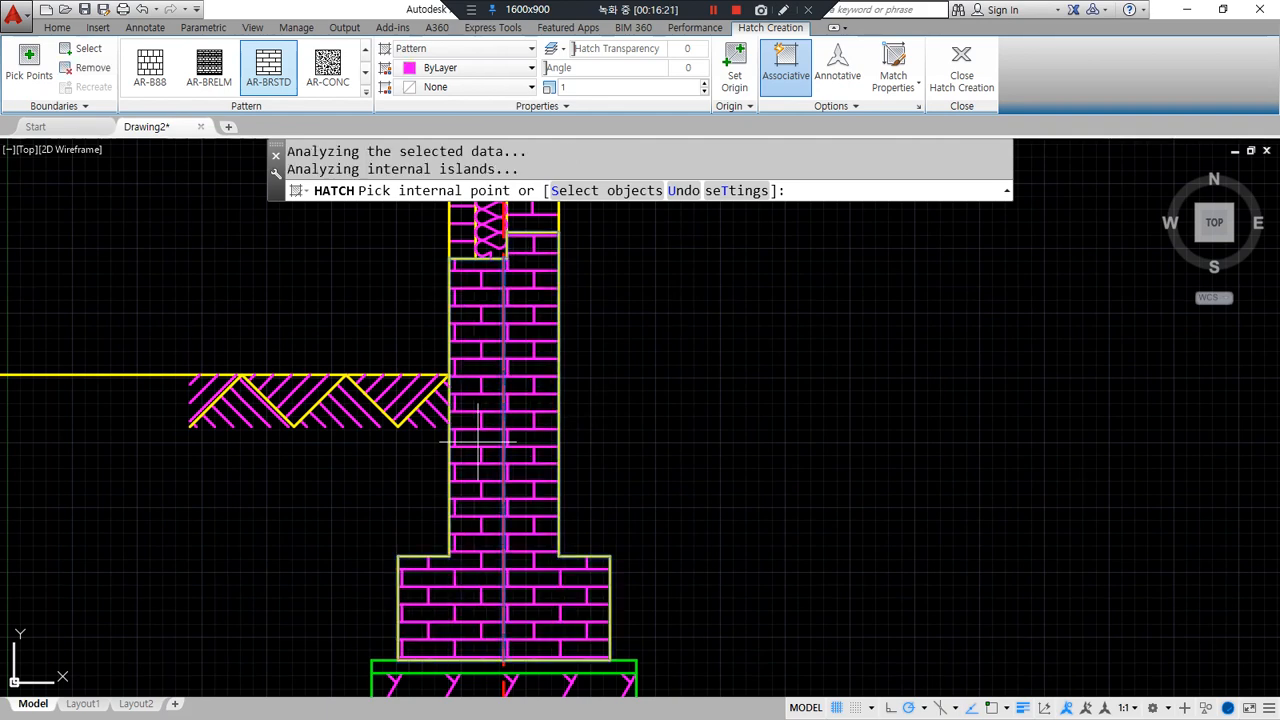
- Change the foundation wall and footing hatch to the JIS_RC_30 pattern and check its line spacing
{"action": "left_click", "coordinate": [366, 92]}
{"action": "left_click_drag", "start_coordinate": [370, 97], "coordinate": [364, 224]}
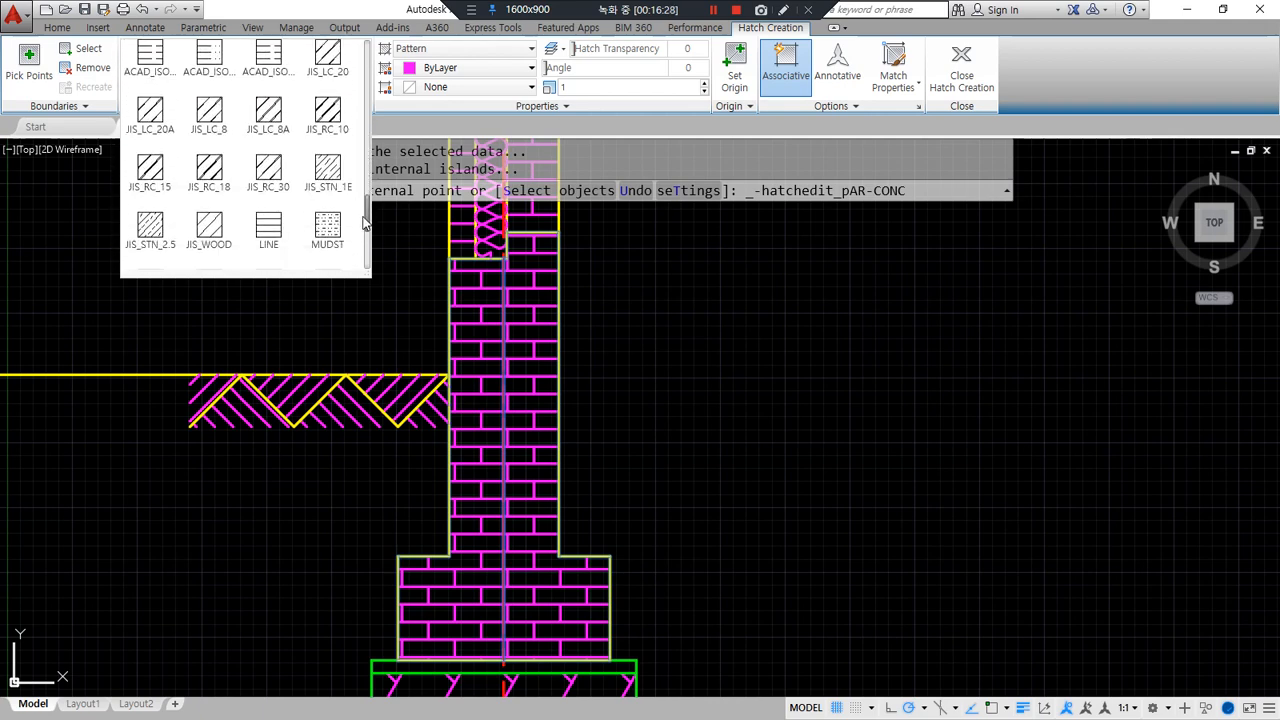
{"action": "left_click", "coordinate": [323, 137]}
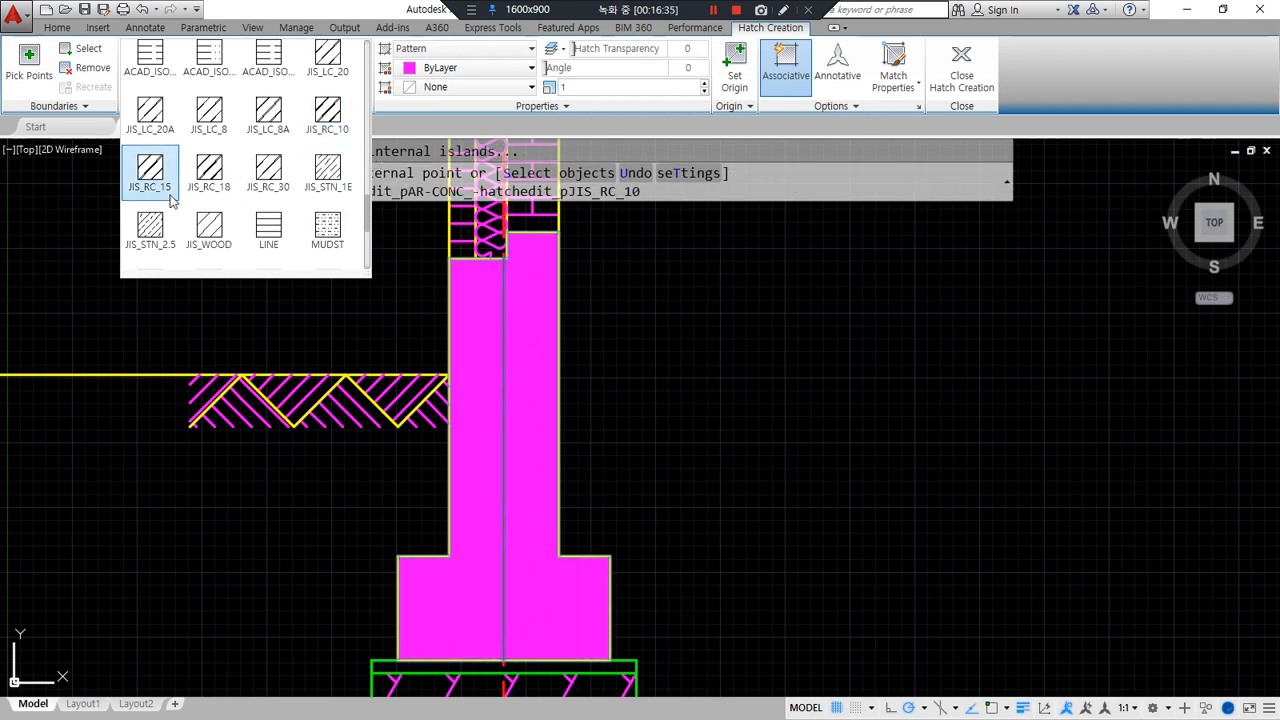
{"action": "left_click", "coordinate": [262, 188]}
{"action": "scroll", "coordinate": [533, 322], "scroll_direction": "up", "scroll_amount": 7}
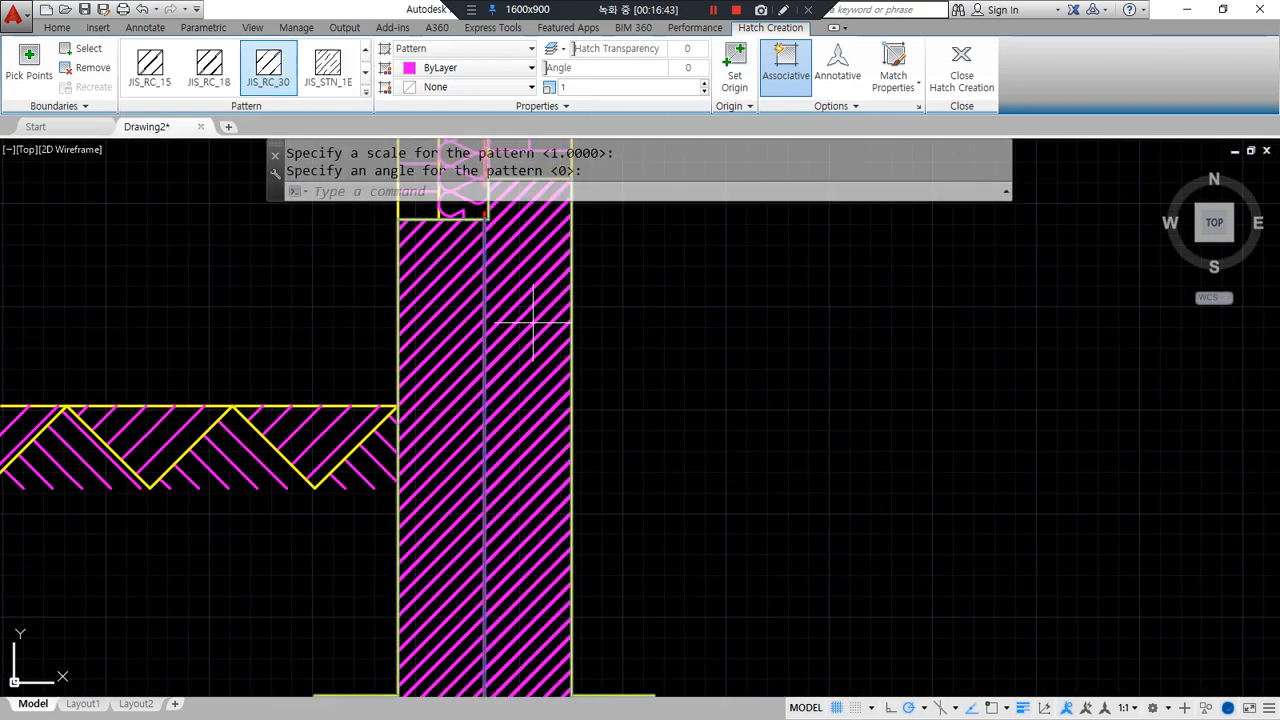
{"action": "scroll", "coordinate": [500, 316], "scroll_direction": "up", "scroll_amount": 5}
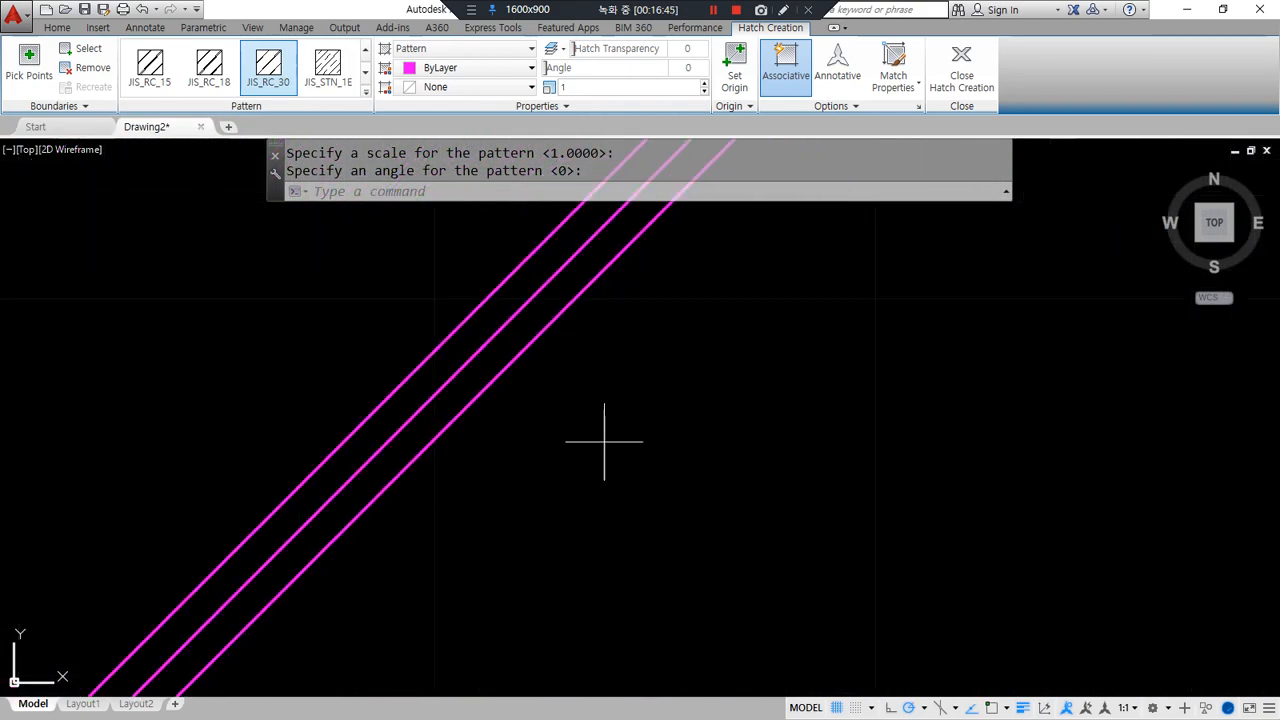
{"action": "scroll", "coordinate": [603, 441], "scroll_direction": "down", "scroll_amount": 5}
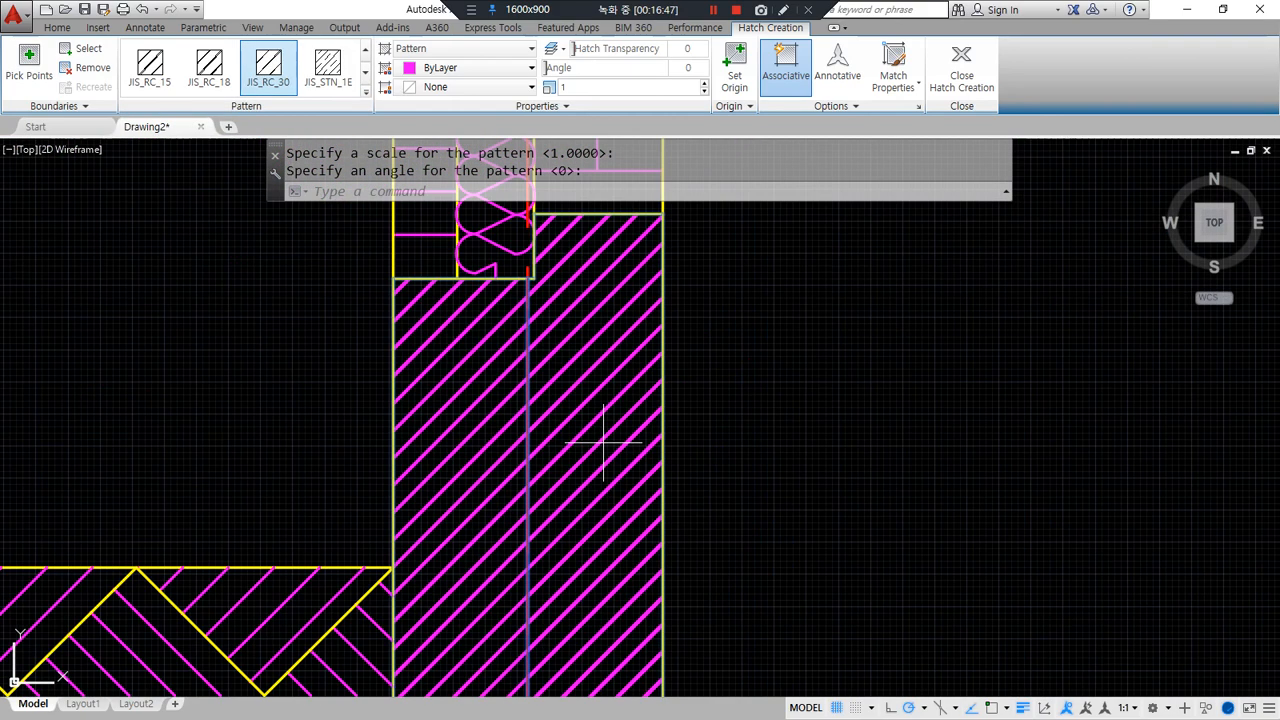
{"action": "scroll", "coordinate": [600, 441], "scroll_direction": "down", "scroll_amount": 4}
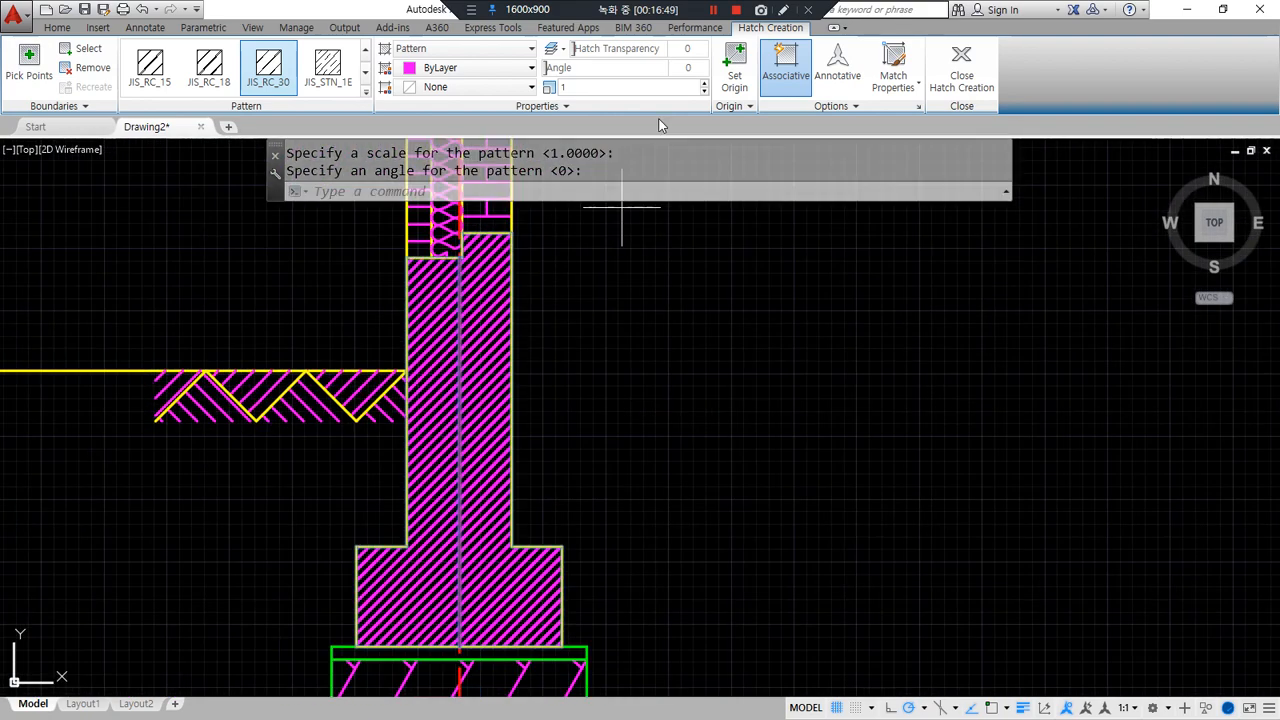
- Try a scale of 10 for the foundation hatch and settle on 20
{"action": "left_click", "coordinate": [608, 88]}
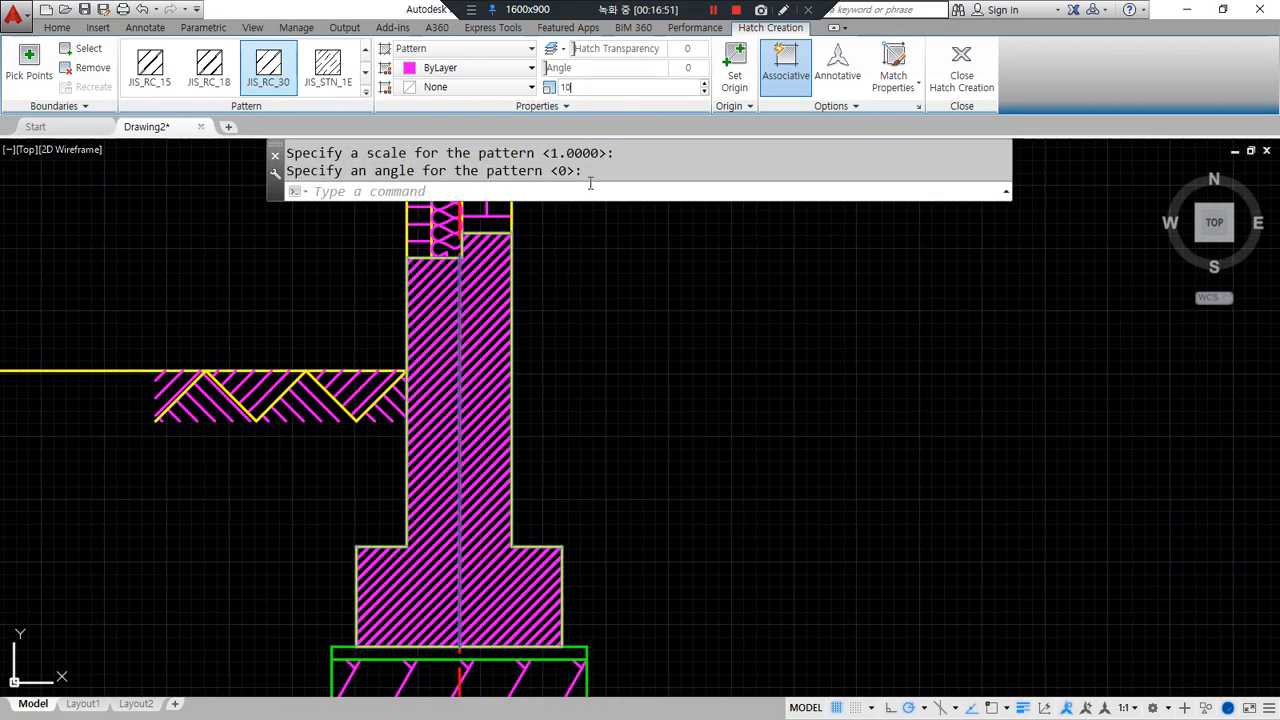
{"action": "key", "text": "Return"}
{"action": "left_click", "coordinate": [586, 86]}
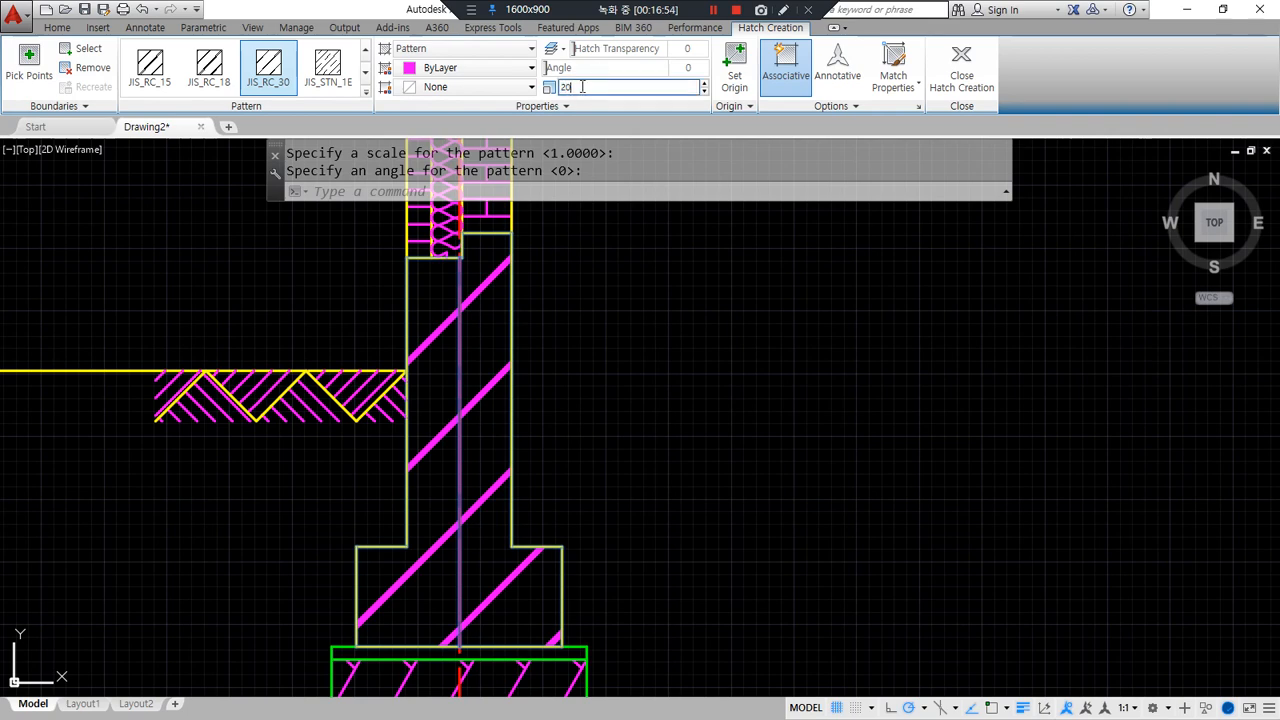
{"action": "type", "text": "20"}
{"action": "key", "text": "Return"}
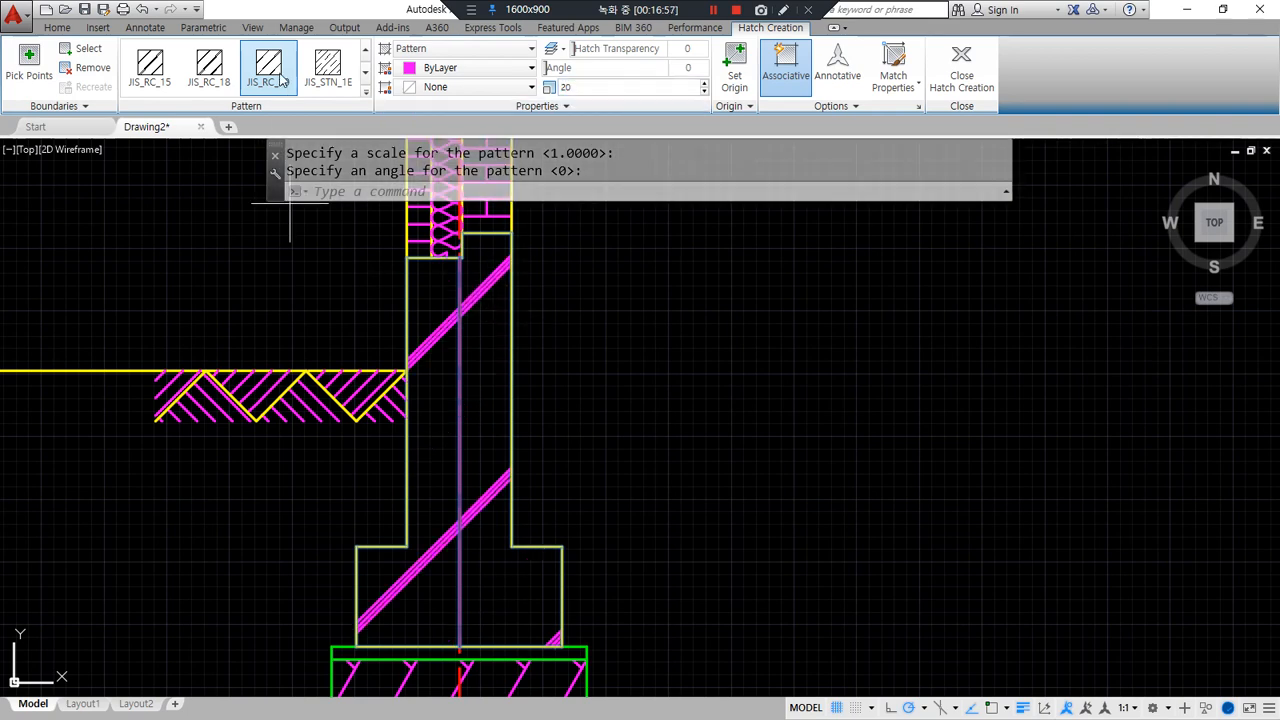
- Try the JIS_RC_18, JIS_RC_15 and JIS_RC_10 patterns on the foundation hatch to compare their spacing
{"action": "left_click", "coordinate": [209, 68]}
{"action": "left_click", "coordinate": [141, 62]}
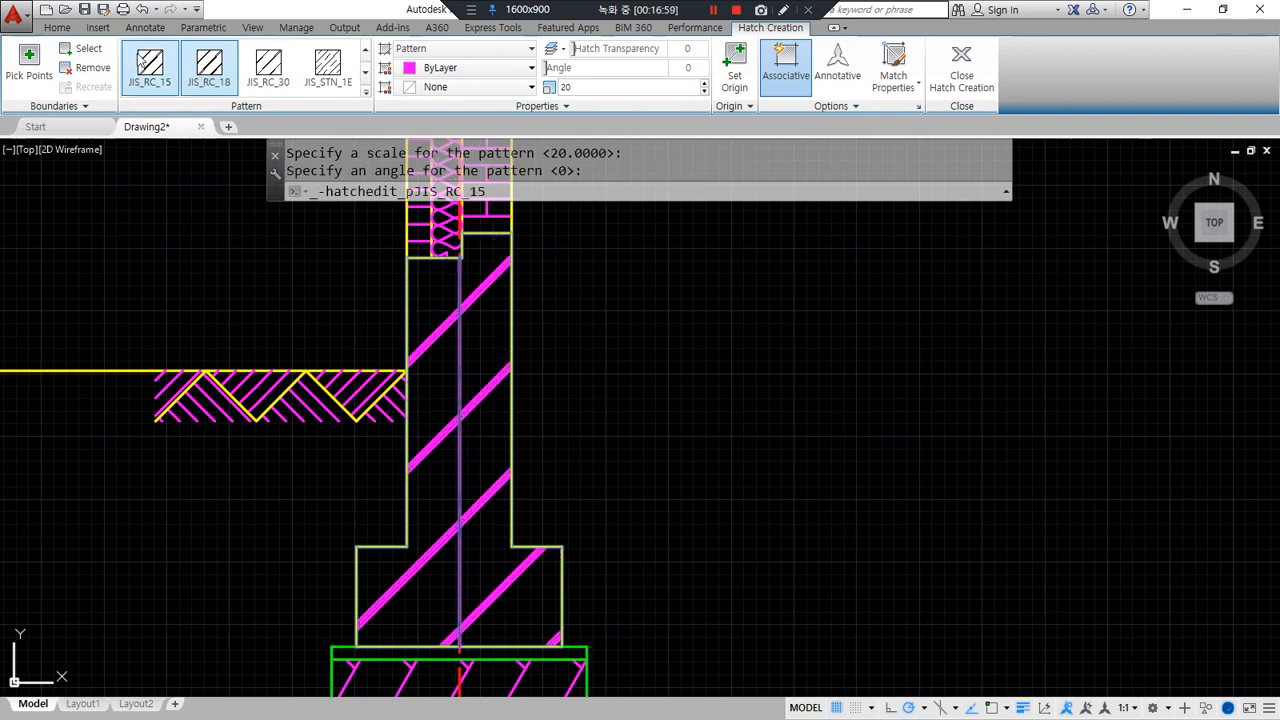
{"action": "scroll", "coordinate": [291, 79], "scroll_direction": "up", "scroll_amount": 1}
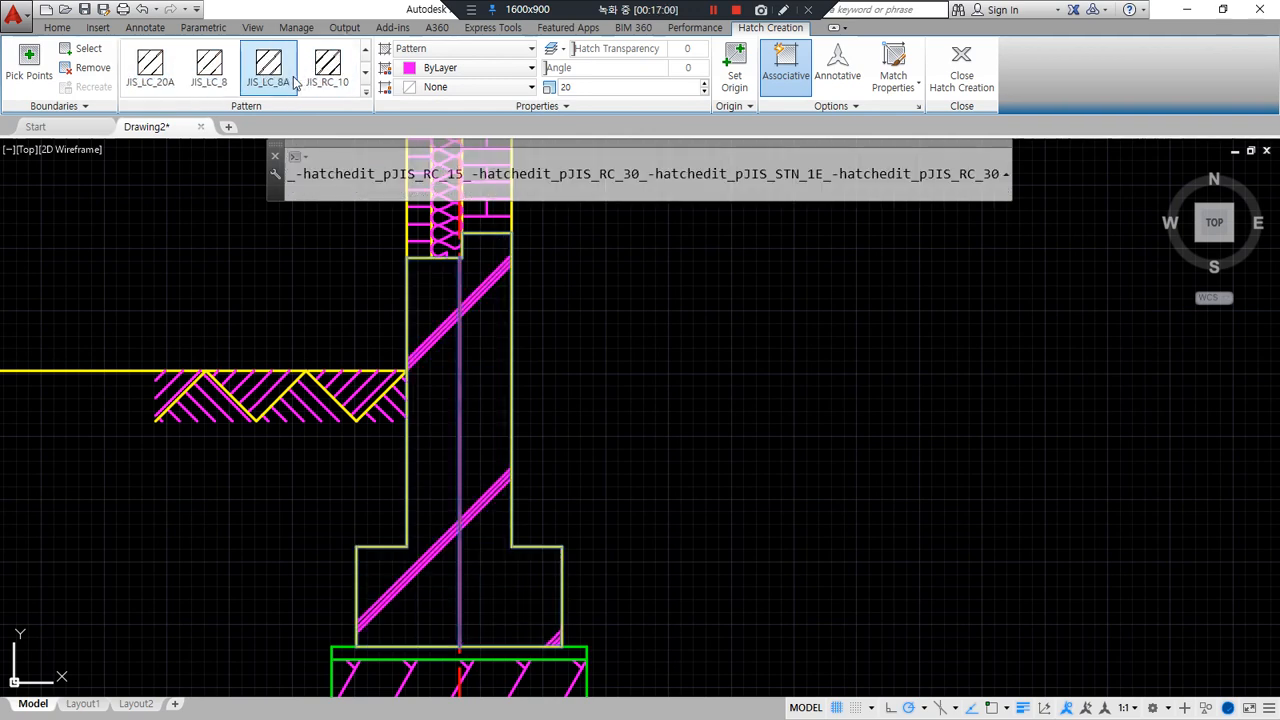
{"action": "scroll", "coordinate": [318, 92], "scroll_direction": "down", "scroll_amount": 1}
{"action": "scroll", "coordinate": [343, 66], "scroll_direction": "up", "scroll_amount": 1}
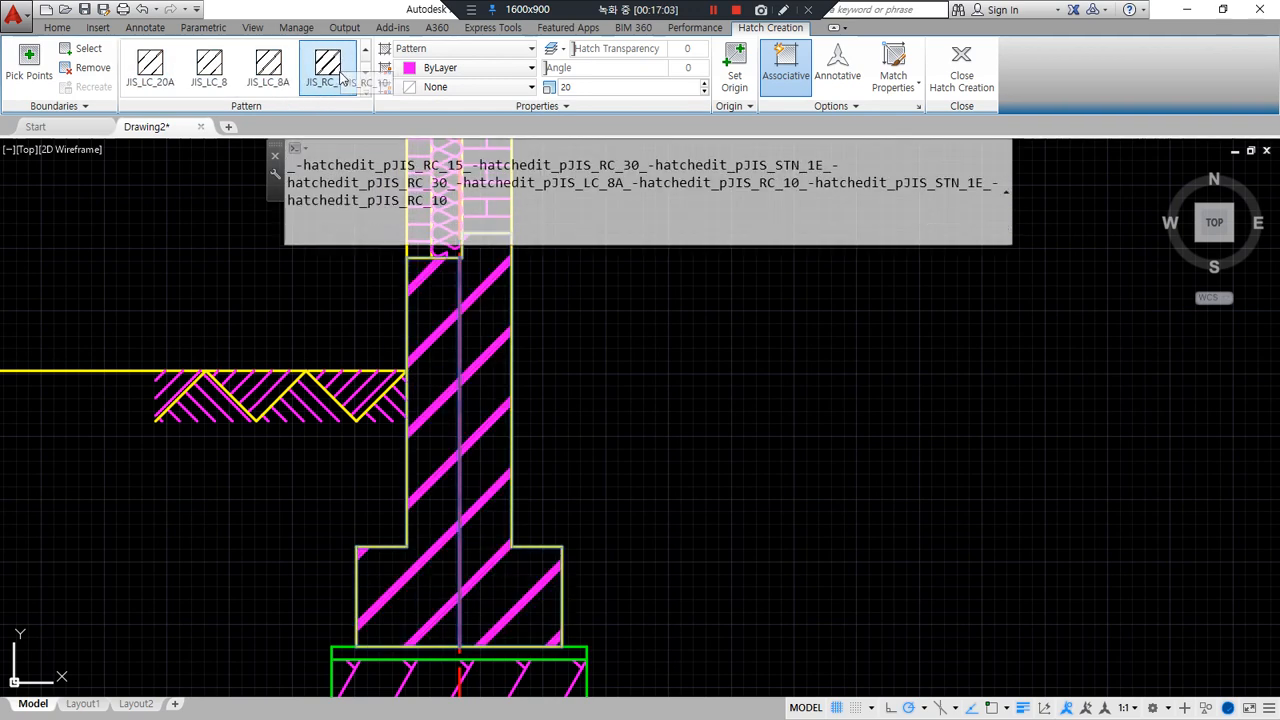
{"action": "left_click", "coordinate": [333, 68]}
{"action": "scroll", "coordinate": [480, 350], "scroll_direction": "up", "scroll_amount": 4}
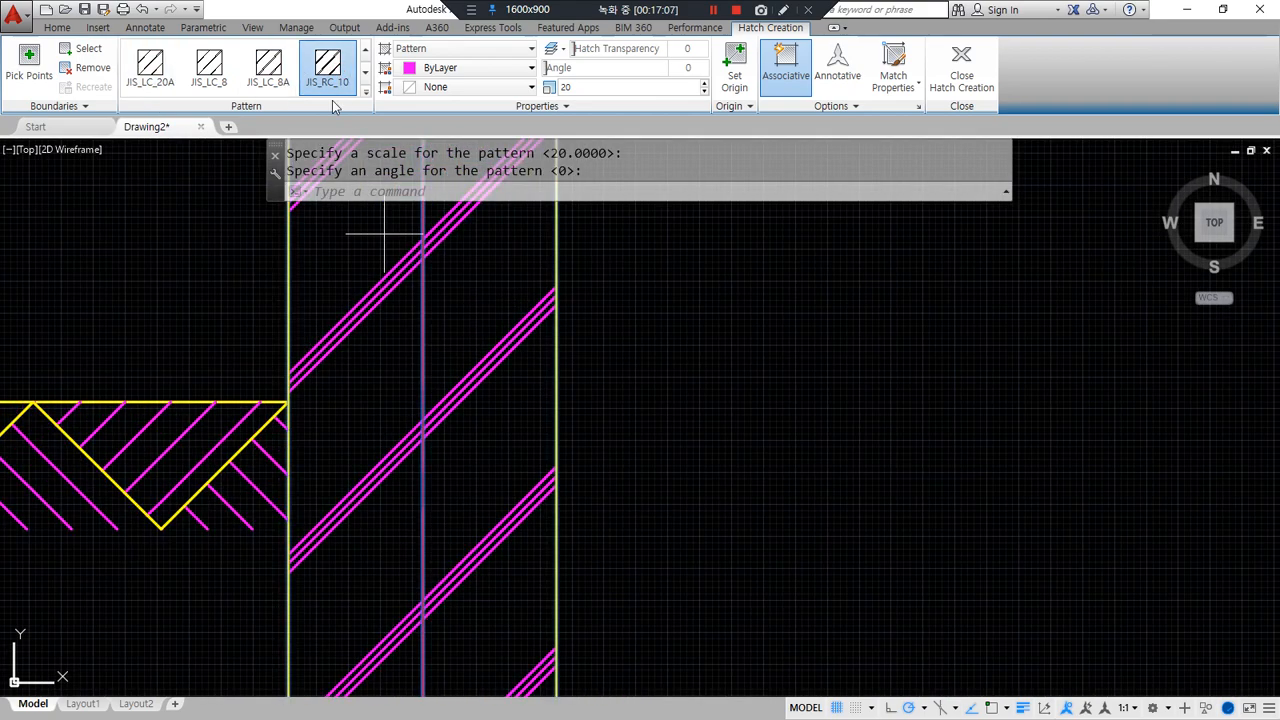
- Compare JIS_RC_15 and JIS_RC_18 on the foundation hatch and return its pattern to JIS_RC_30
{"action": "scroll", "coordinate": [328, 70], "scroll_direction": "down", "scroll_amount": 1}
{"action": "left_click", "coordinate": [157, 75]}
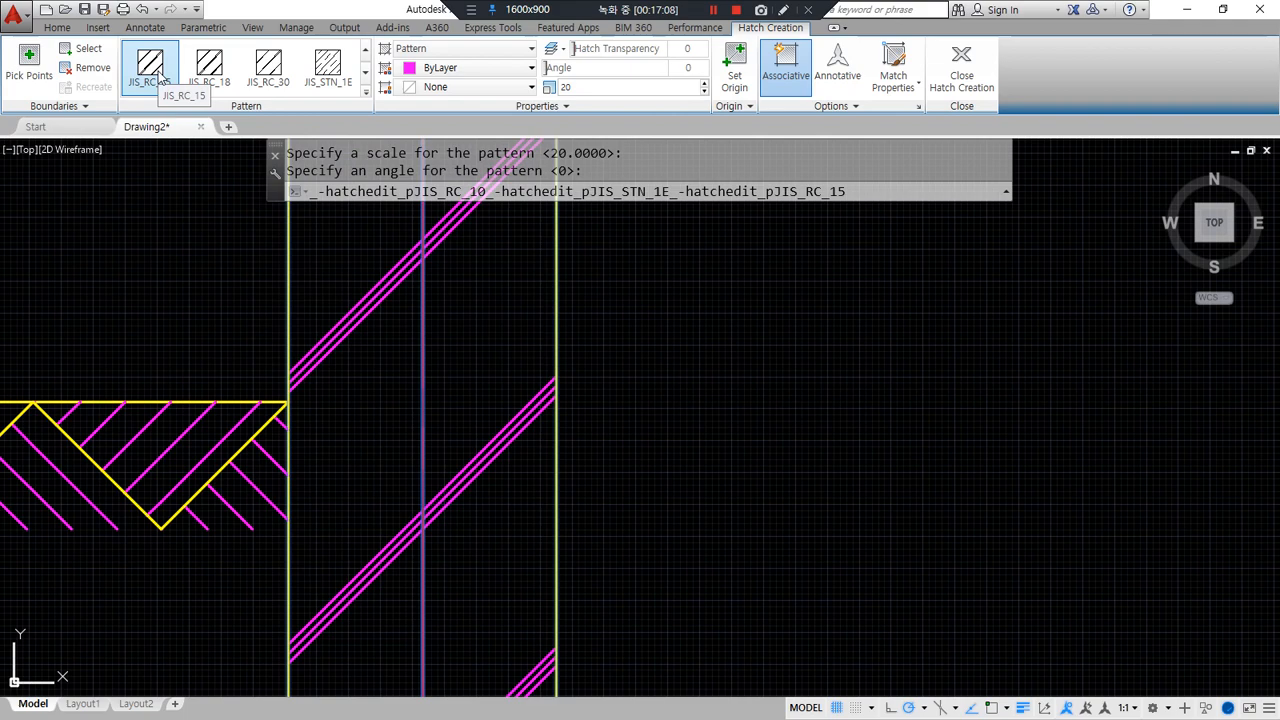
{"action": "left_click", "coordinate": [209, 68]}
{"action": "left_click", "coordinate": [268, 68]}
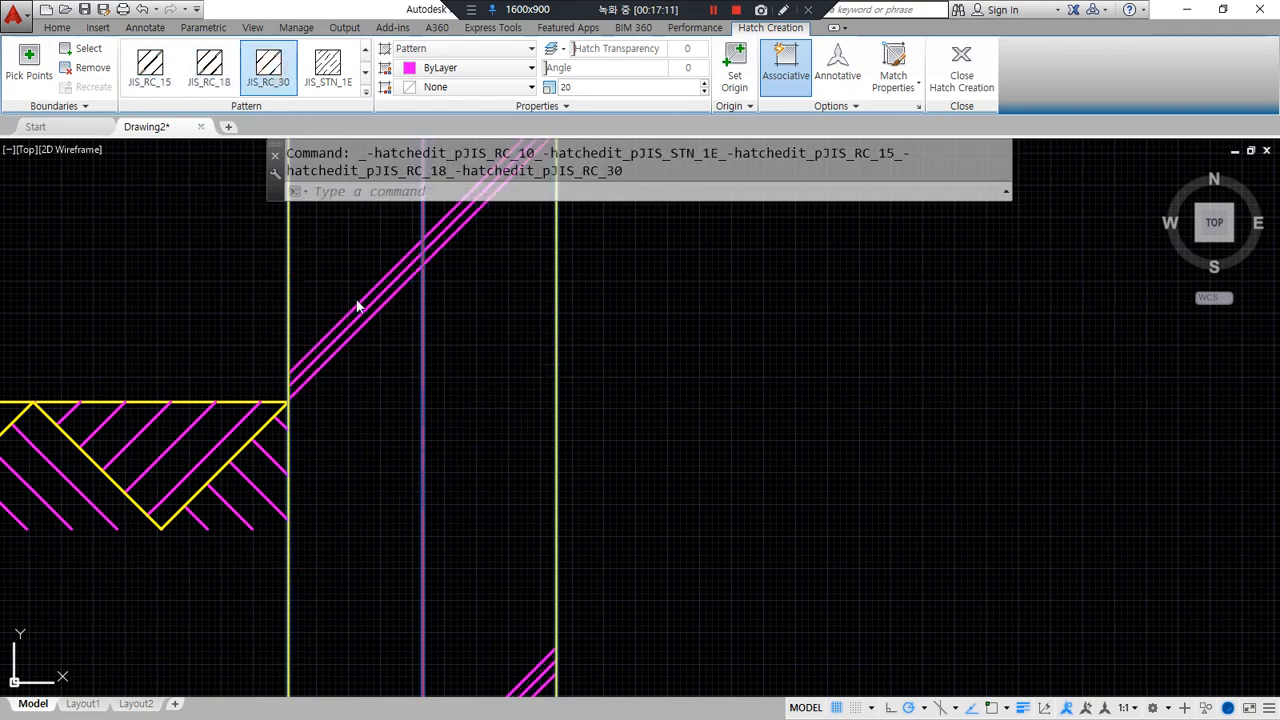
{"action": "scroll", "coordinate": [423, 338], "scroll_direction": "down", "scroll_amount": 4}
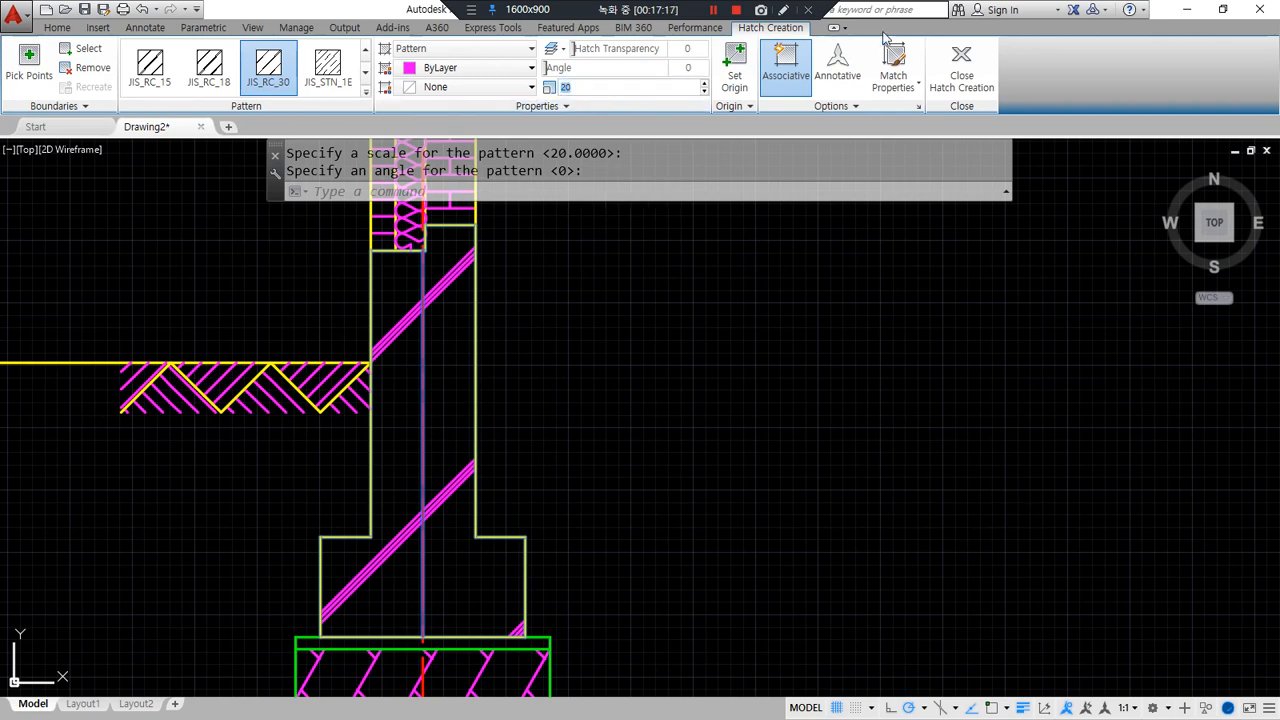
- Apply the JIS_RC_30 hatch to the foundation wall and footing
{"action": "left_click", "coordinate": [961, 66]}
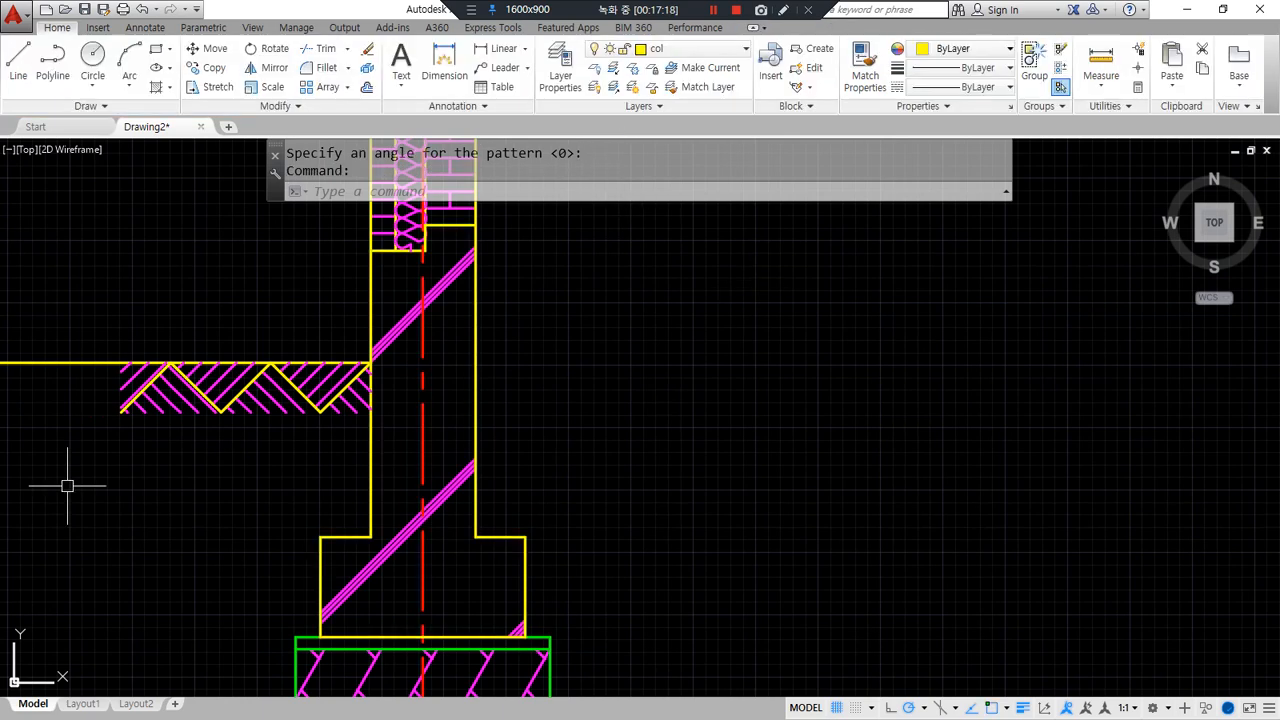
{"action": "scroll", "coordinate": [386, 557], "scroll_direction": "up", "scroll_amount": 6}
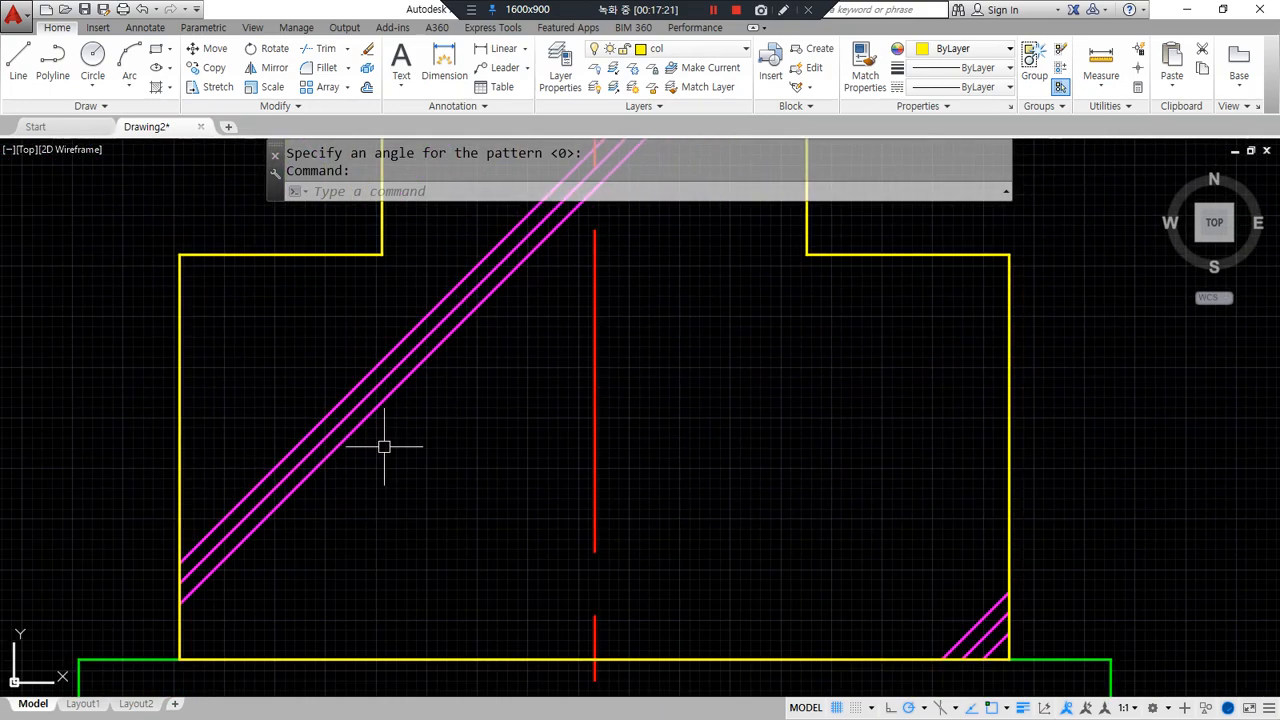
- Draw one large circle and two small circles of about 21 and 16 radius around the diagonal hatch lines in the footing
{"action": "type", "text": "c"}
{"action": "key", "text": "Return"}
{"action": "left_click", "coordinate": [367, 397]}
{"action": "left_click", "coordinate": [431, 381]}
{"action": "key", "text": "Return"}
{"action": "left_click", "coordinate": [470, 378]}
{"action": "left_click", "coordinate": [471, 357]}
{"action": "key", "text": "Return"}
{"action": "left_click", "coordinate": [405, 301]}
{"action": "left_click", "coordinate": [391, 293]}
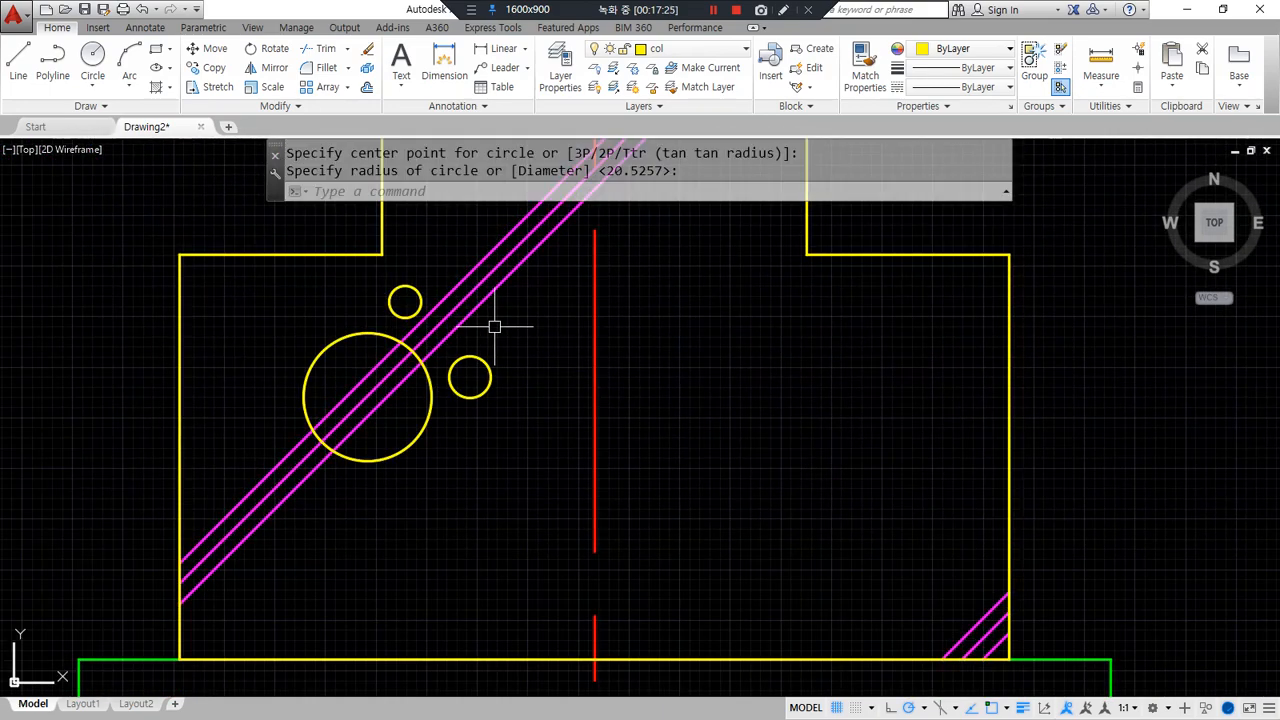
- Draw one large circle and two smaller circles, the smallest about 13.5 in radius, around the hatch lines in the upper foundation wall
{"action": "scroll", "coordinate": [493, 325], "scroll_direction": "down", "scroll_amount": 4}
{"action": "middle_click_drag", "start_coordinate": [490, 320], "coordinate": [369, 566]}
{"action": "middle_click_drag", "start_coordinate": [443, 348], "coordinate": [460, 544]}
{"action": "key", "text": "Return"}
{"action": "left_click", "coordinate": [457, 348]}
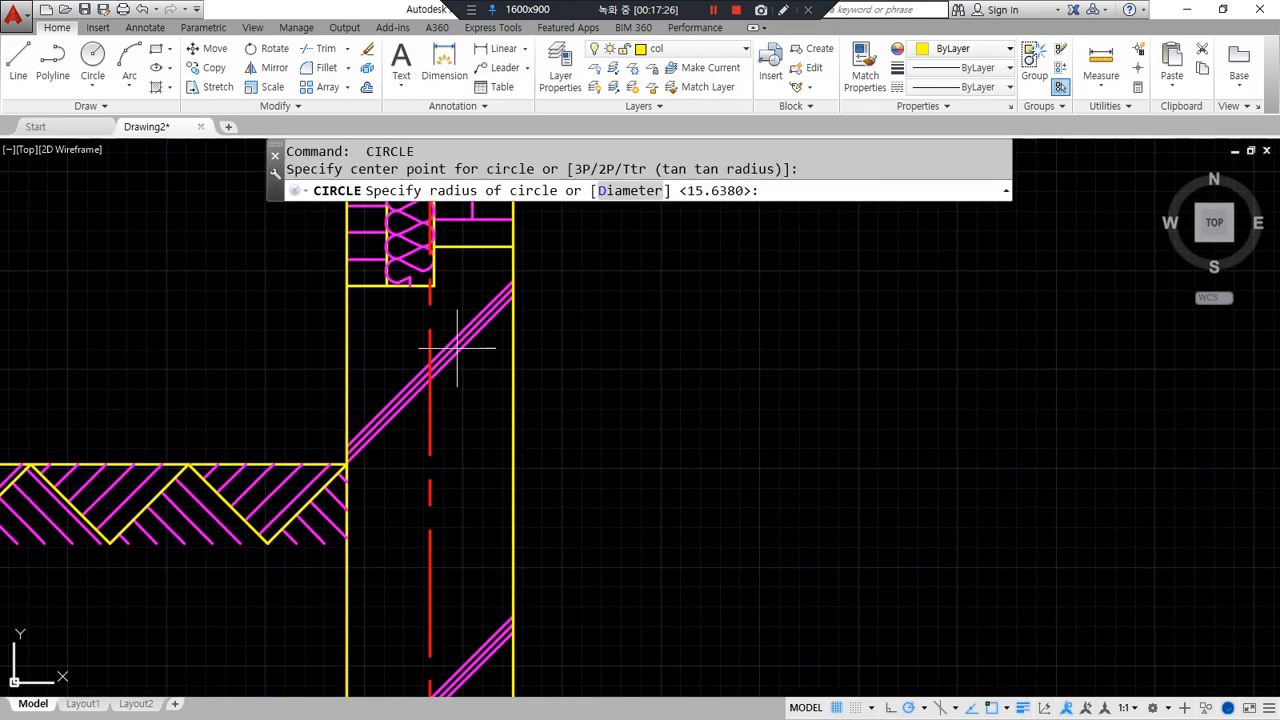
{"action": "left_click", "coordinate": [467, 384]}
{"action": "key", "text": "Return"}
{"action": "scroll", "coordinate": [414, 396], "scroll_direction": "up", "scroll_amount": 4}
{"action": "left_click", "coordinate": [413, 319]}
{"action": "key", "text": "Return"}
{"action": "left_click", "coordinate": [423, 411]}
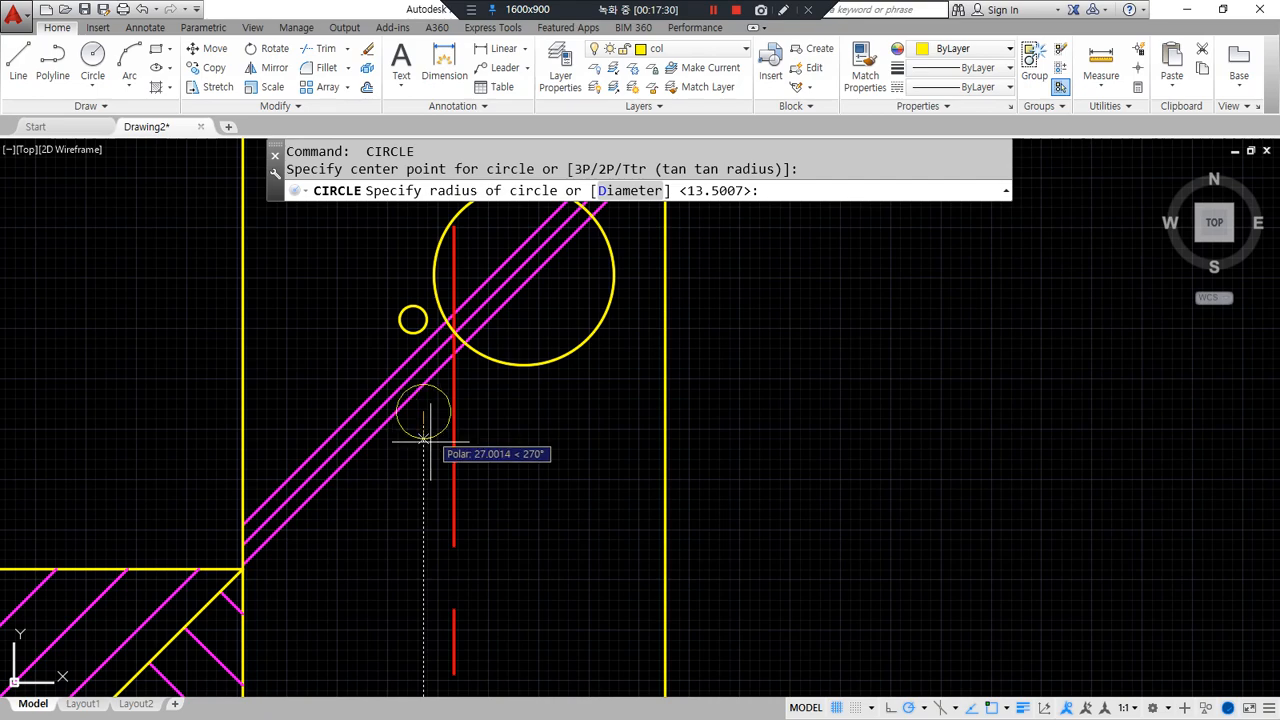
{"action": "left_click", "coordinate": [423, 453]}
- Draw a large circle over the hatch lines where the foundation wall nears the footing
{"action": "scroll", "coordinate": [361, 531], "scroll_direction": "down", "scroll_amount": 4}
{"action": "middle_click_drag", "start_coordinate": [387, 556], "coordinate": [392, 254]}
{"action": "key", "text": "Return"}
{"action": "left_click", "coordinate": [447, 444]}
{"action": "left_click", "coordinate": [438, 402]}
- Erase the large circle just above the footing
{"action": "type", "text": "e"}
{"action": "key", "text": "Return"}
{"action": "left_click", "coordinate": [434, 491]}
{"action": "left_click", "coordinate": [430, 503]}
{"action": "scroll", "coordinate": [430, 503], "scroll_direction": "down", "scroll_amount": 2}
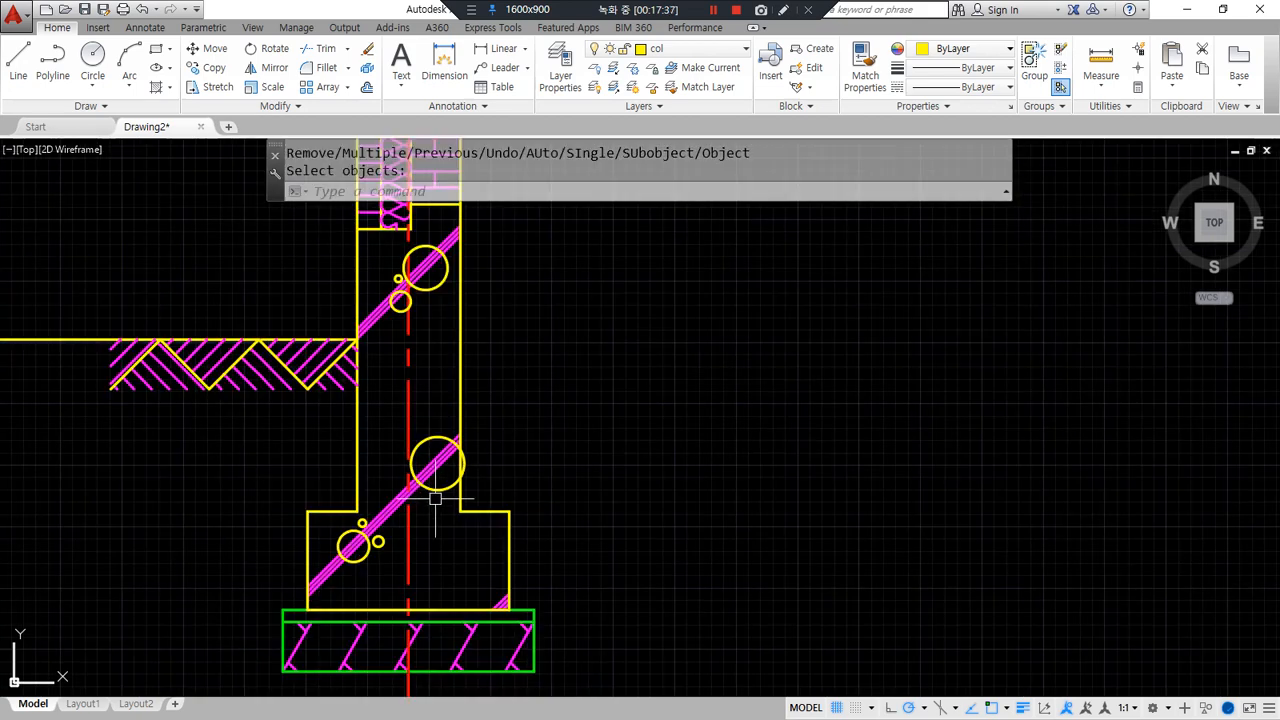
{"action": "left_click", "coordinate": [430, 503]}
{"action": "left_click", "coordinate": [430, 503]}
{"action": "key", "text": "Return"}
{"action": "mouse_move", "coordinate": [283, 605]}
{"action": "left_mouse_down"}
{"action": "mouse_move", "coordinate": [457, 251]}
{"action": "mouse_move", "coordinate": [97, 597]}
{"action": "left_mouse_up"}
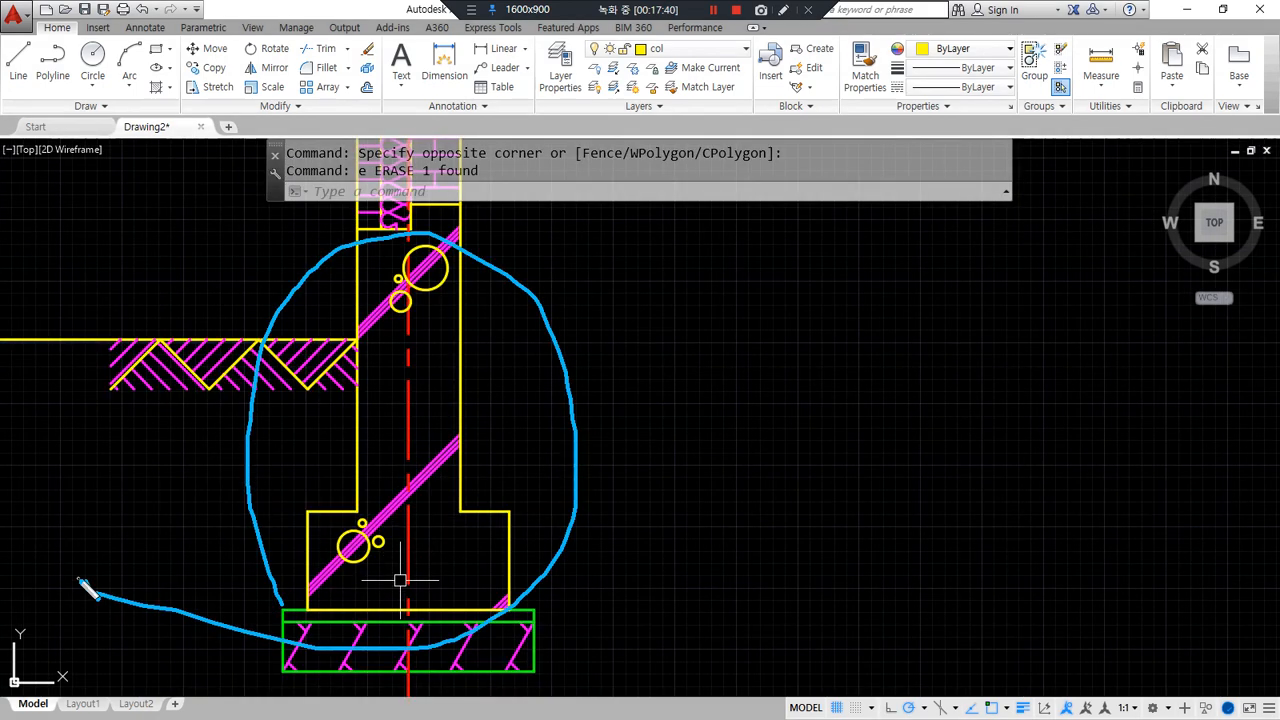
- Erase the three circles in the upper foundation wall and the three circles in the footing
{"action": "scroll", "coordinate": [364, 238], "scroll_direction": "up", "scroll_amount": 2}
{"action": "left_click", "coordinate": [393, 240]}
{"action": "left_click", "coordinate": [512, 378]}
{"action": "type", "text": "e"}
{"action": "key", "text": "Return"}
{"action": "scroll", "coordinate": [491, 434], "scroll_direction": "down", "scroll_amount": 2}
{"action": "scroll", "coordinate": [360, 495], "scroll_direction": "up", "scroll_amount": 2}
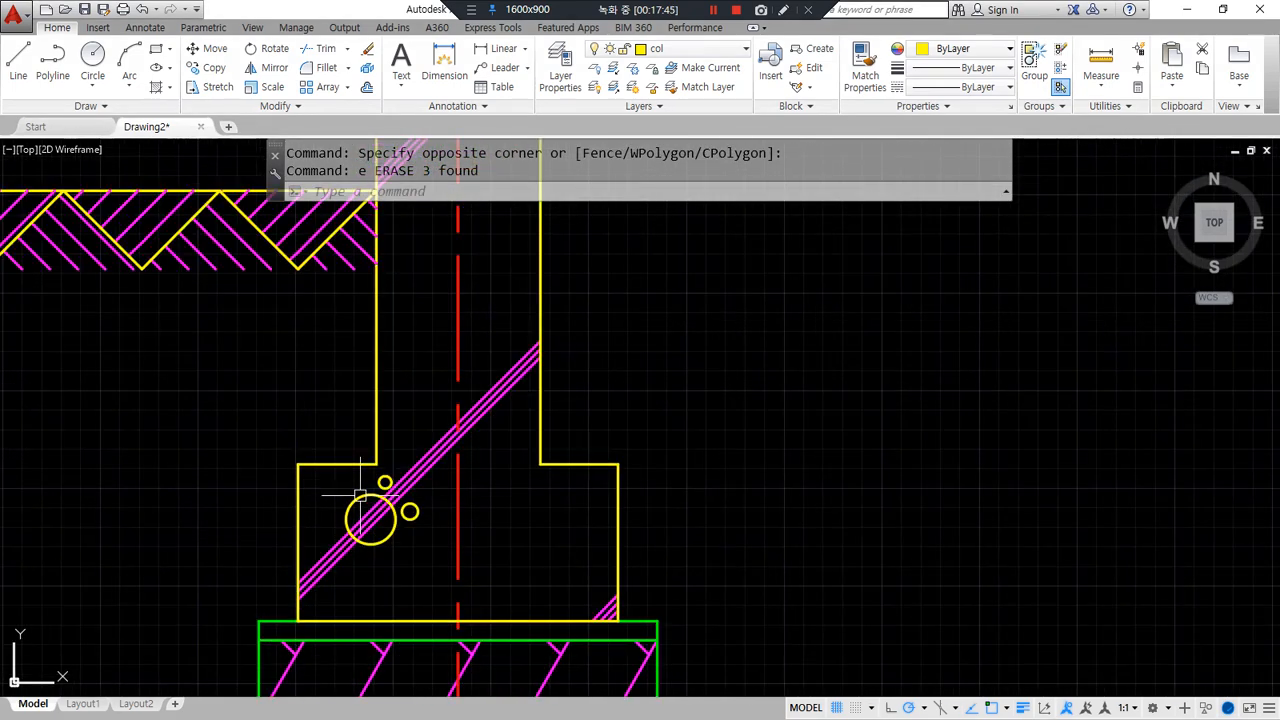
{"action": "left_click", "coordinate": [332, 433]}
{"action": "left_click", "coordinate": [443, 565]}
{"action": "type", "text": "e"}
{"action": "key", "text": "Return"}
- Add a second hatch with the AR-CONC pattern over the foundation wall and footing on both sides of the centerline
{"action": "scroll", "coordinate": [477, 511], "scroll_direction": "down", "scroll_amount": 2}
{"action": "scroll", "coordinate": [495, 440], "scroll_direction": "down", "scroll_amount": 2}
{"action": "middle_click_drag", "start_coordinate": [546, 363], "coordinate": [481, 452]}
{"action": "type", "text": "h"}
{"action": "key", "text": "Return"}
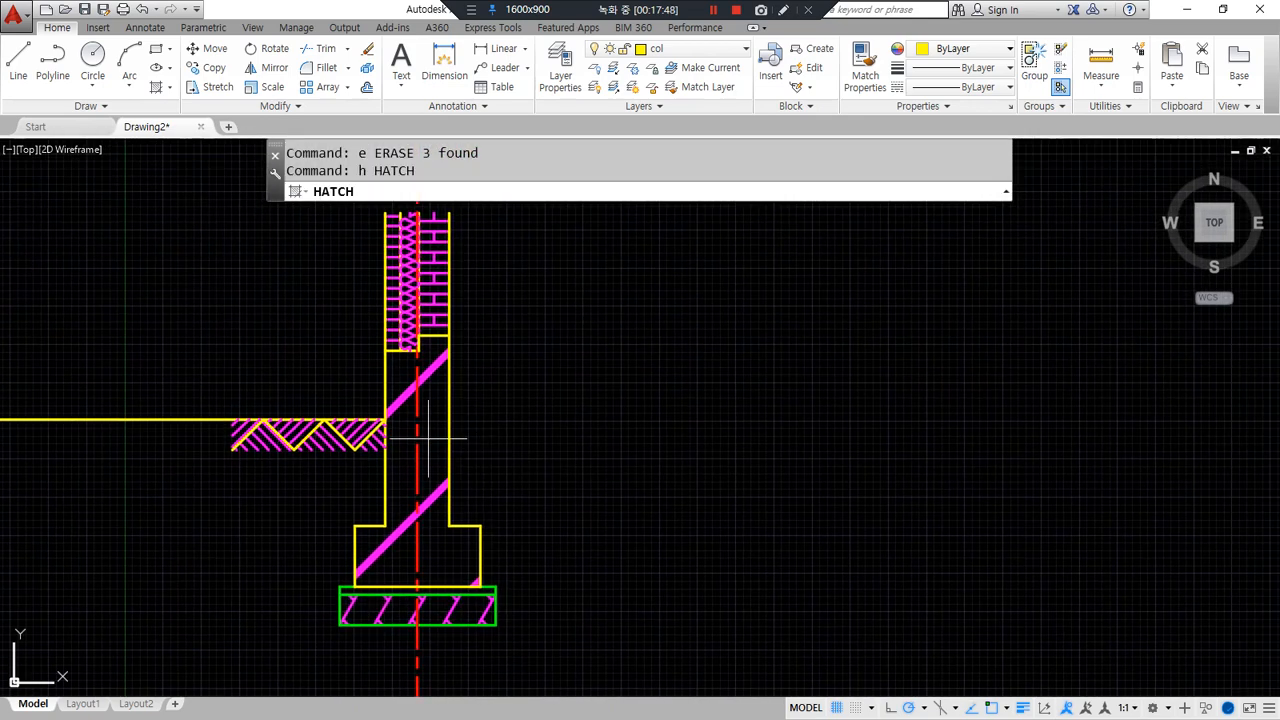
{"action": "left_click", "coordinate": [427, 438]}
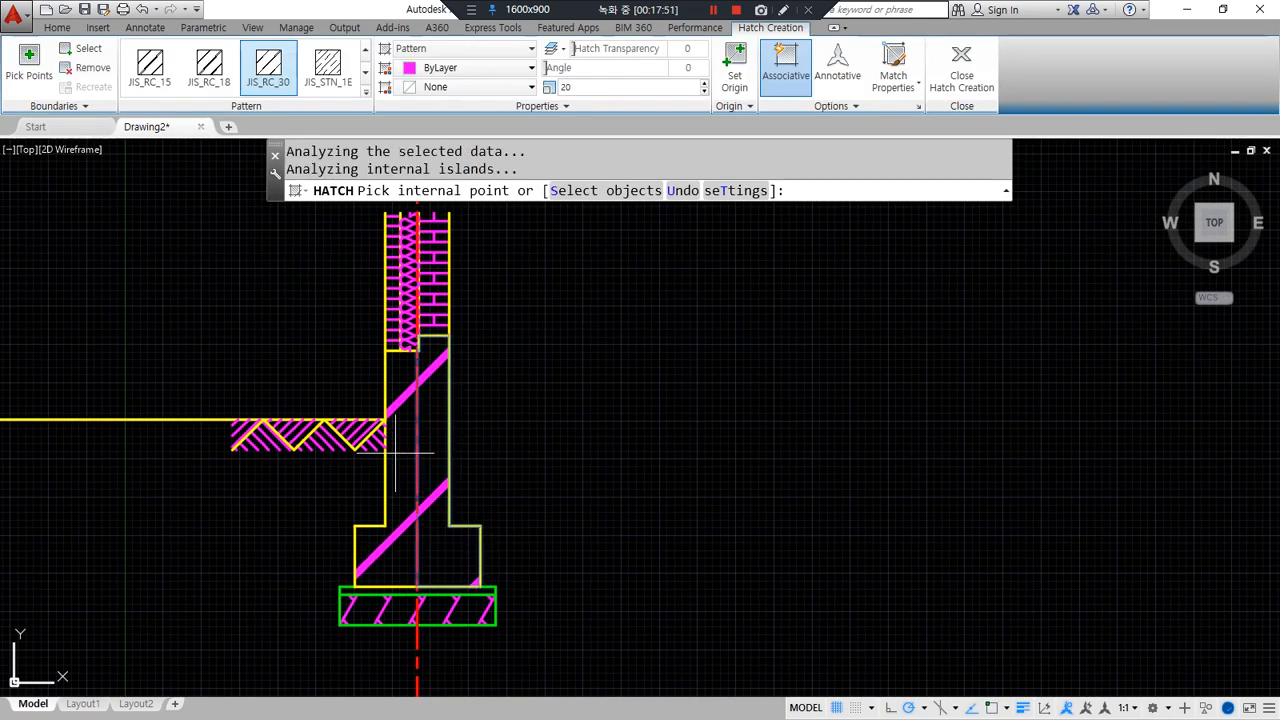
{"action": "left_click", "coordinate": [365, 92]}
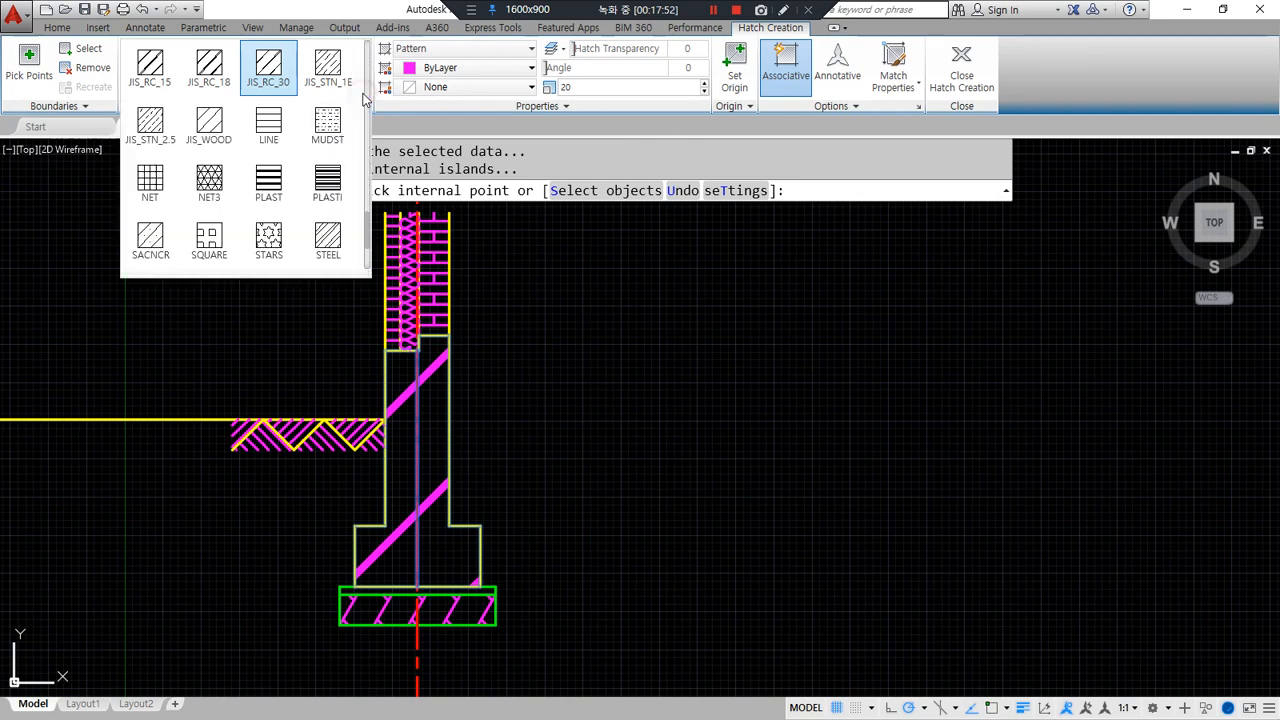
{"action": "scroll", "coordinate": [268, 236], "scroll_direction": "up", "scroll_amount": 5}
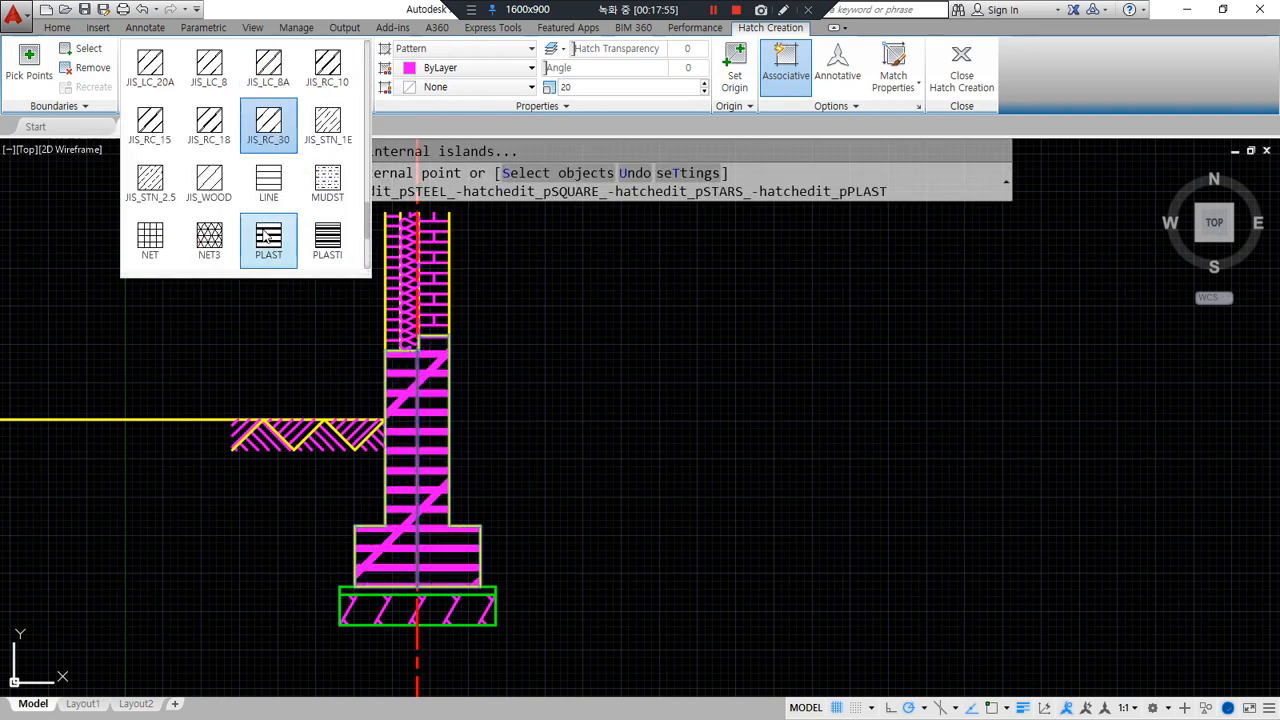
{"action": "scroll", "coordinate": [266, 236], "scroll_direction": "up", "scroll_amount": 1}
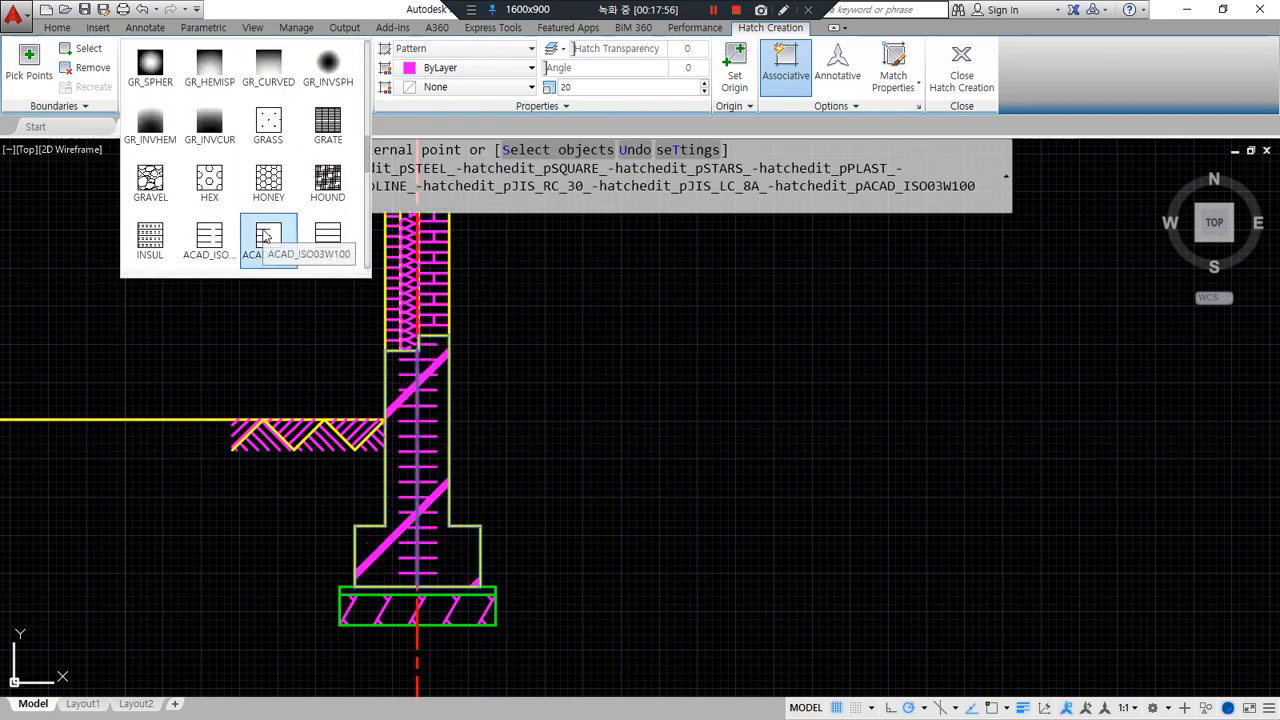
{"action": "scroll", "coordinate": [266, 236], "scroll_direction": "up", "scroll_amount": 4}
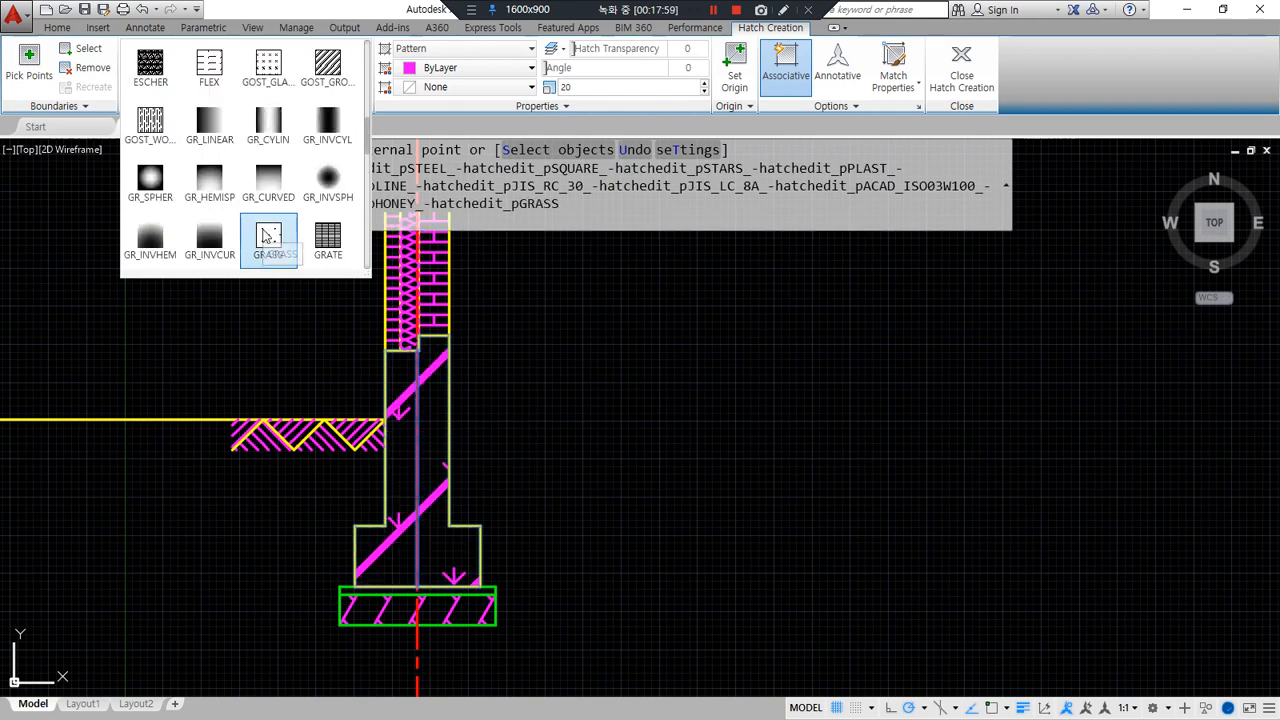
{"action": "scroll", "coordinate": [265, 235], "scroll_direction": "up", "scroll_amount": 2}
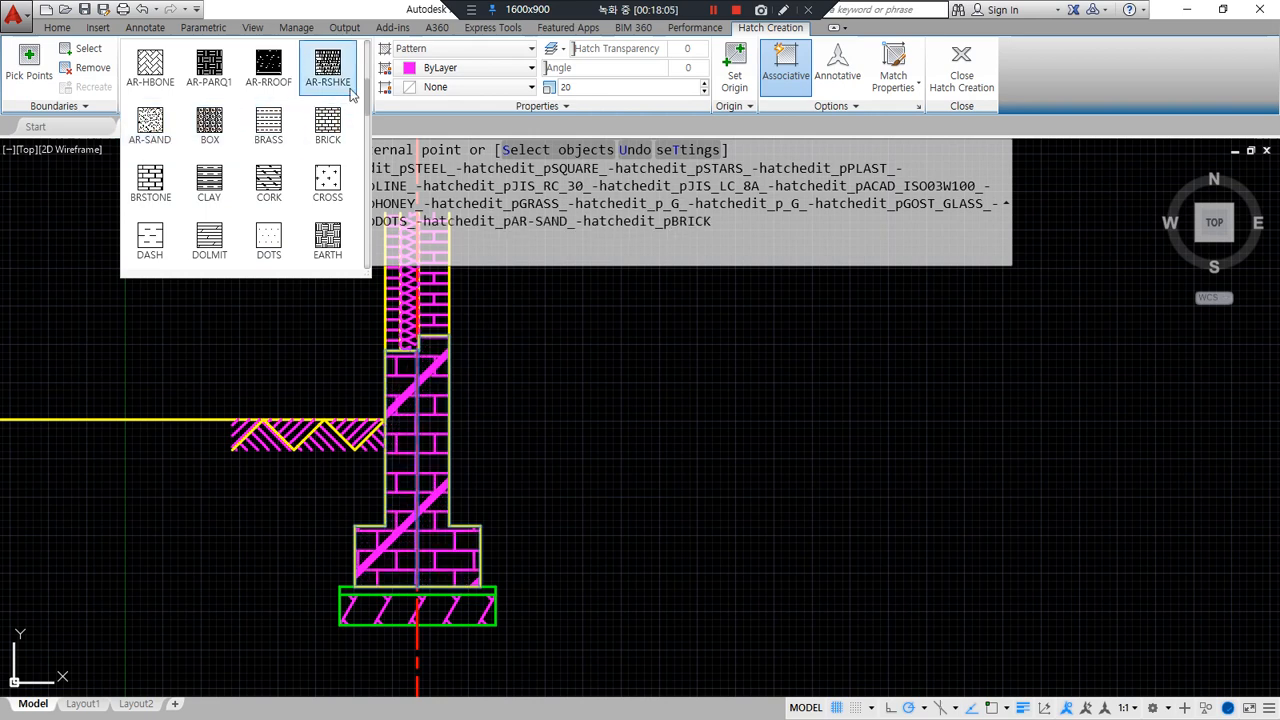
{"action": "scroll", "coordinate": [344, 130], "scroll_direction": "up", "scroll_amount": 4}
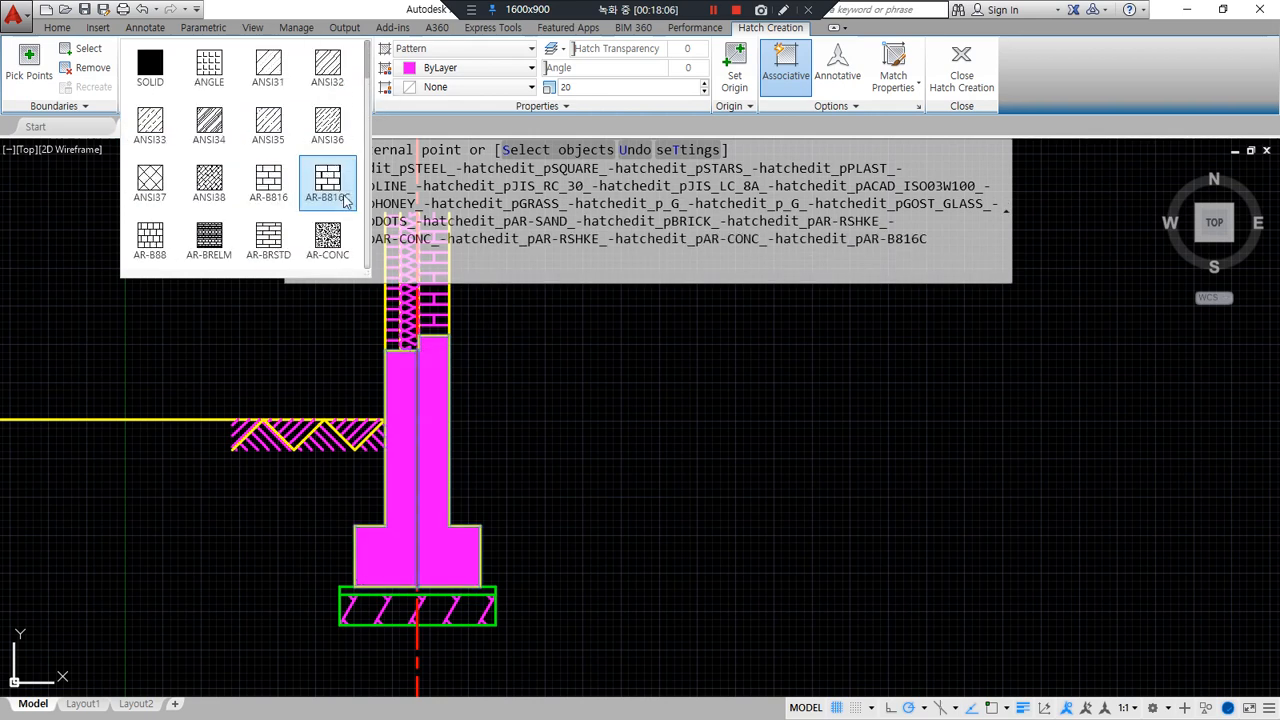
{"action": "left_click", "coordinate": [333, 255]}
- Set the AR-CONC hatch scale to 1 and finish the hatch
{"action": "left_click", "coordinate": [598, 88]}
{"action": "type", "text": "1"}
{"action": "key", "text": "Return"}
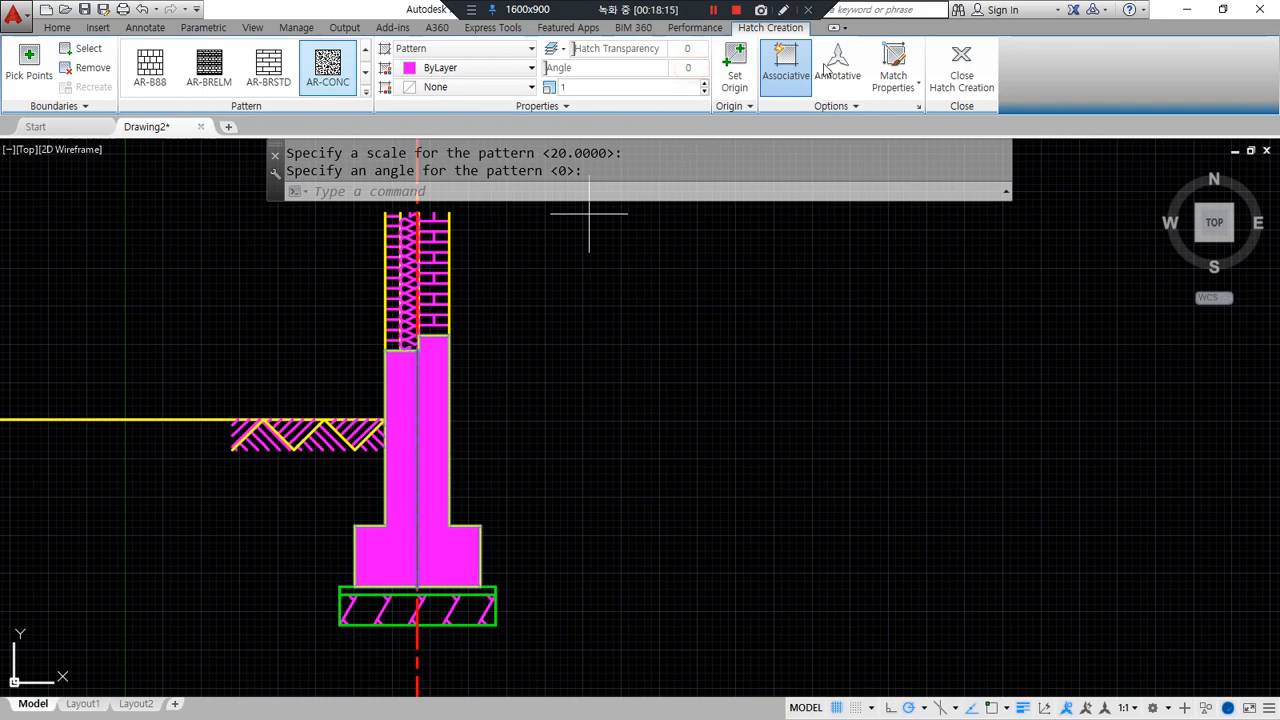
{"action": "left_click", "coordinate": [962, 70]}
- Try a scale of 0.5 on the AR-CONC foundation hatch and settle on 2
{"action": "scroll", "coordinate": [530, 509], "scroll_direction": "up", "scroll_amount": 2}
{"action": "middle_click_drag", "start_coordinate": [456, 416], "coordinate": [566, 328]}
{"action": "left_click", "coordinate": [502, 331]}
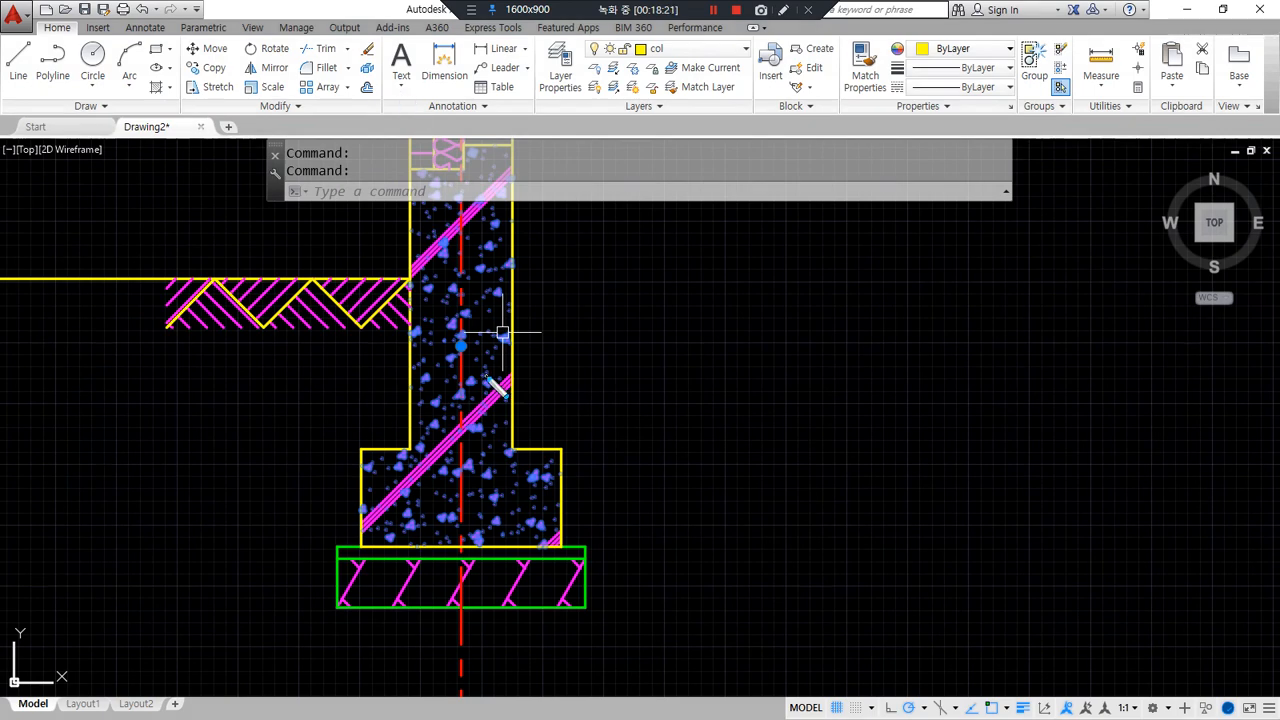
{"action": "left_click", "coordinate": [502, 331]}
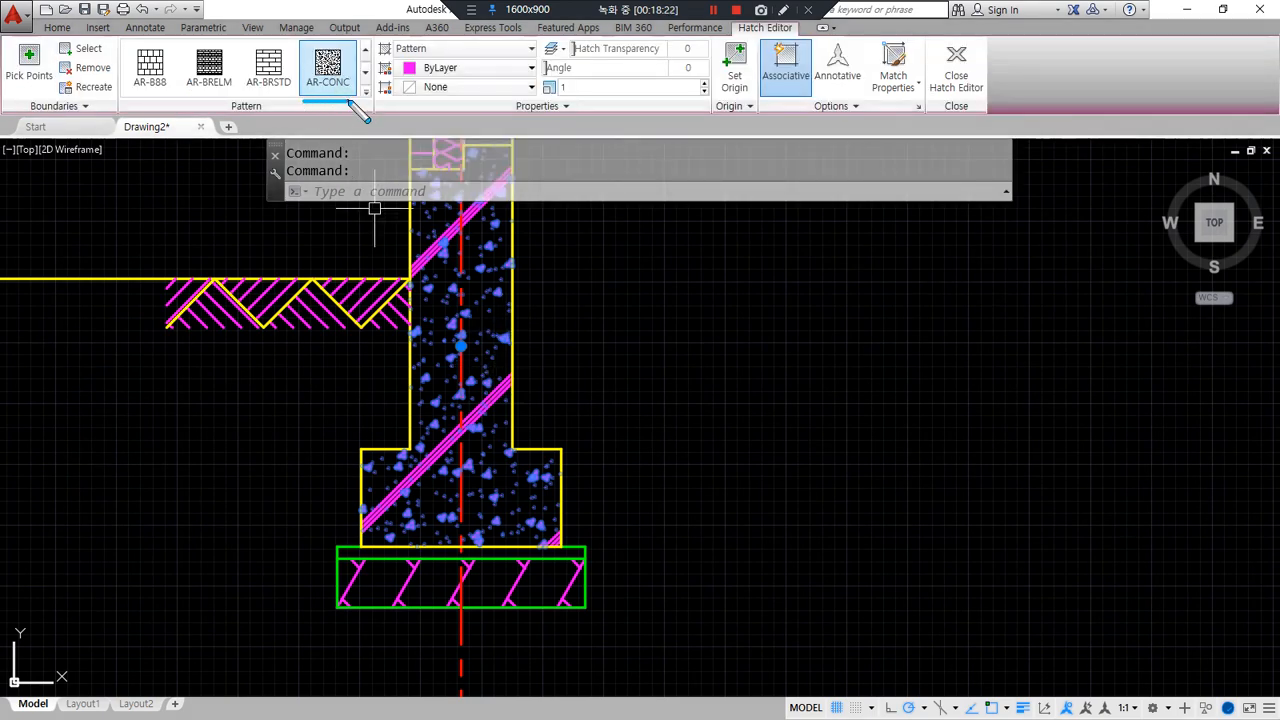
{"action": "left_click_drag", "start_coordinate": [547, 90], "coordinate": [673, 91]}
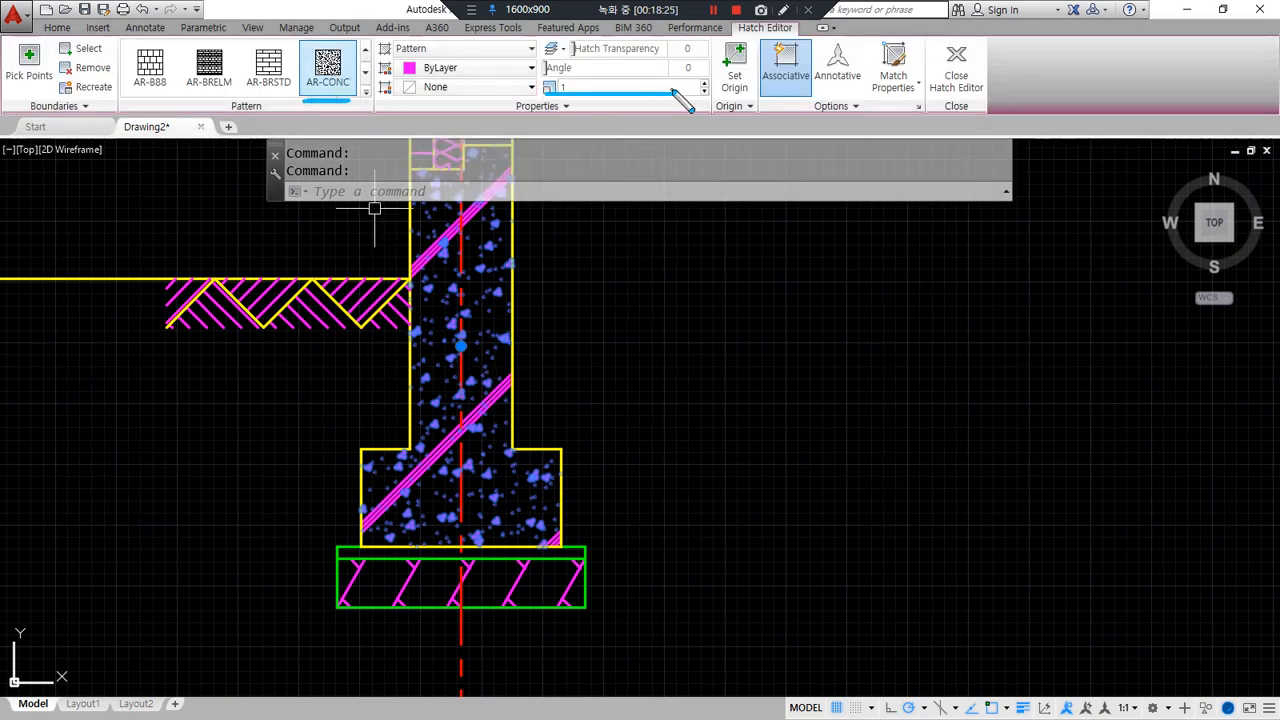
{"action": "key", "text": "Escape"}
{"action": "left_click", "coordinate": [590, 89]}
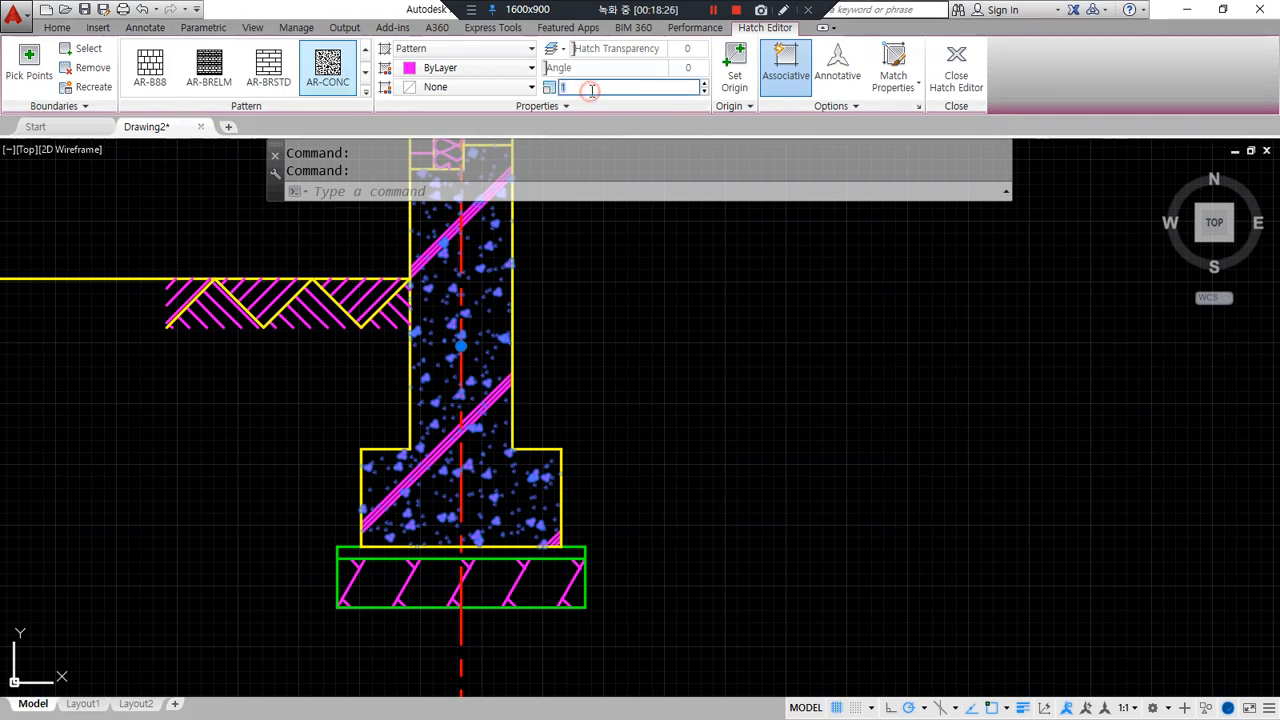
{"action": "type", "text": "0.5"}
{"action": "key", "text": "Return"}
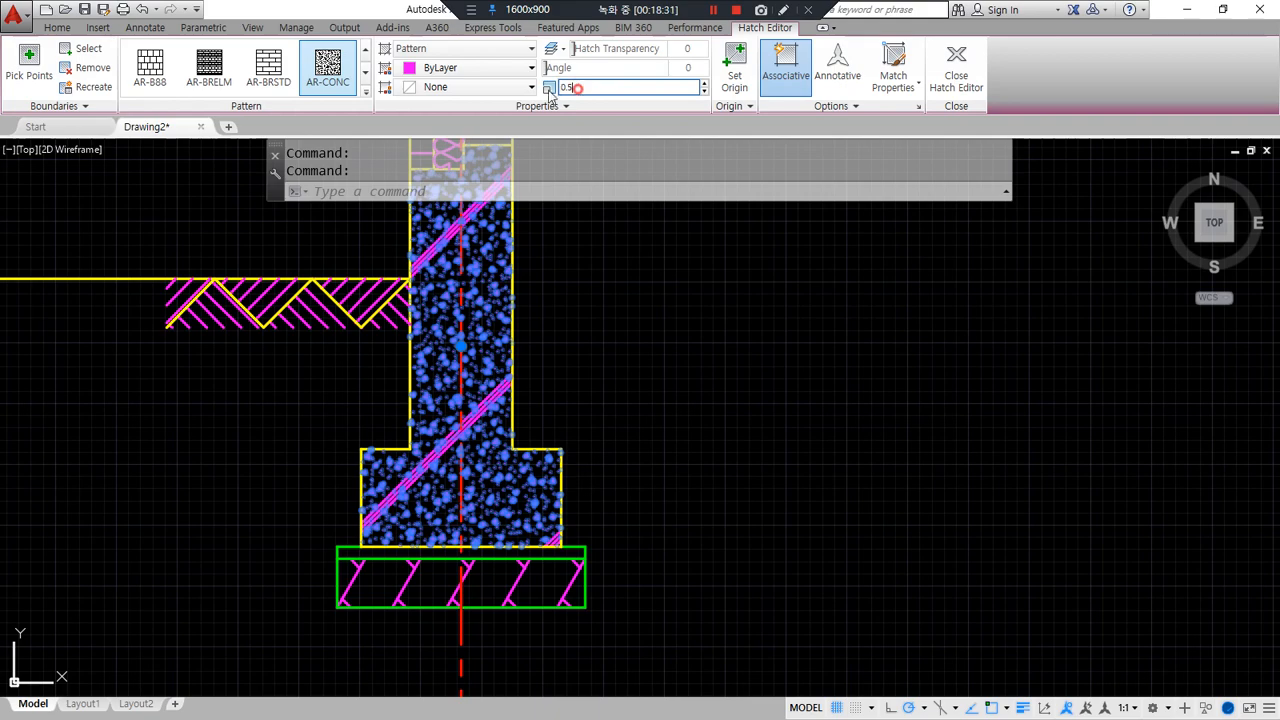
{"action": "key", "text": "Return"}
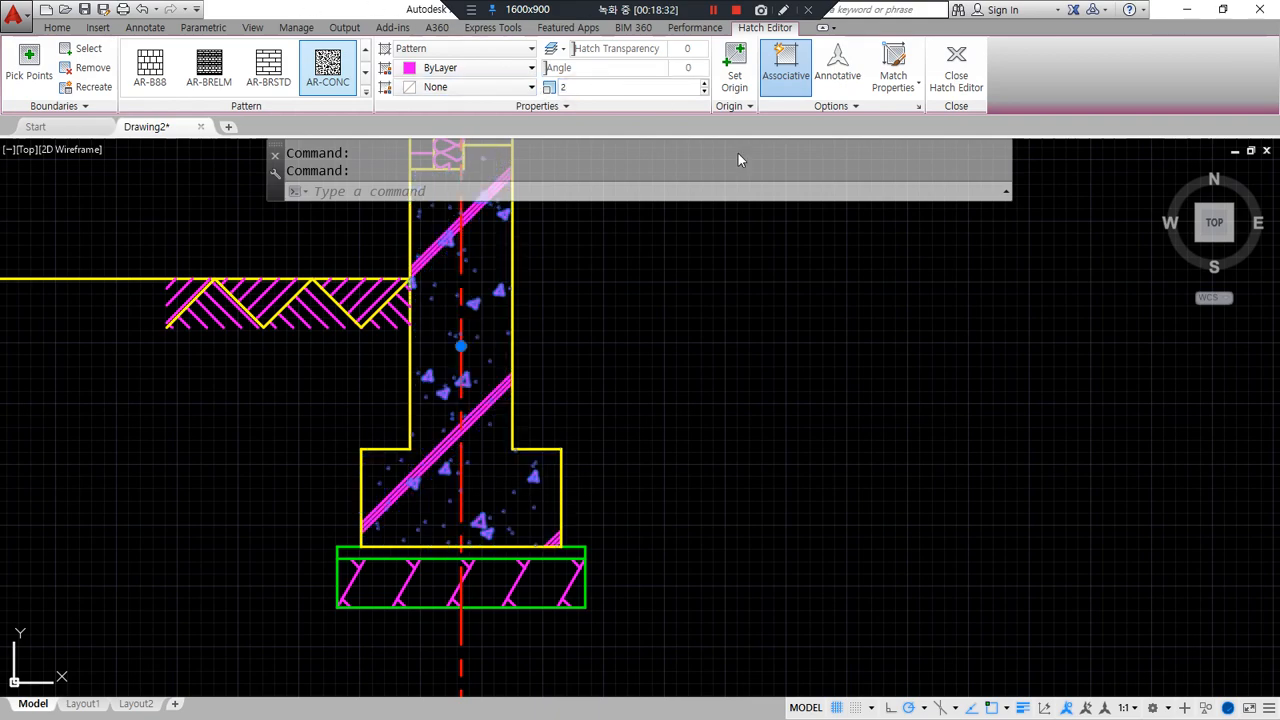
{"action": "left_click", "coordinate": [968, 100]}
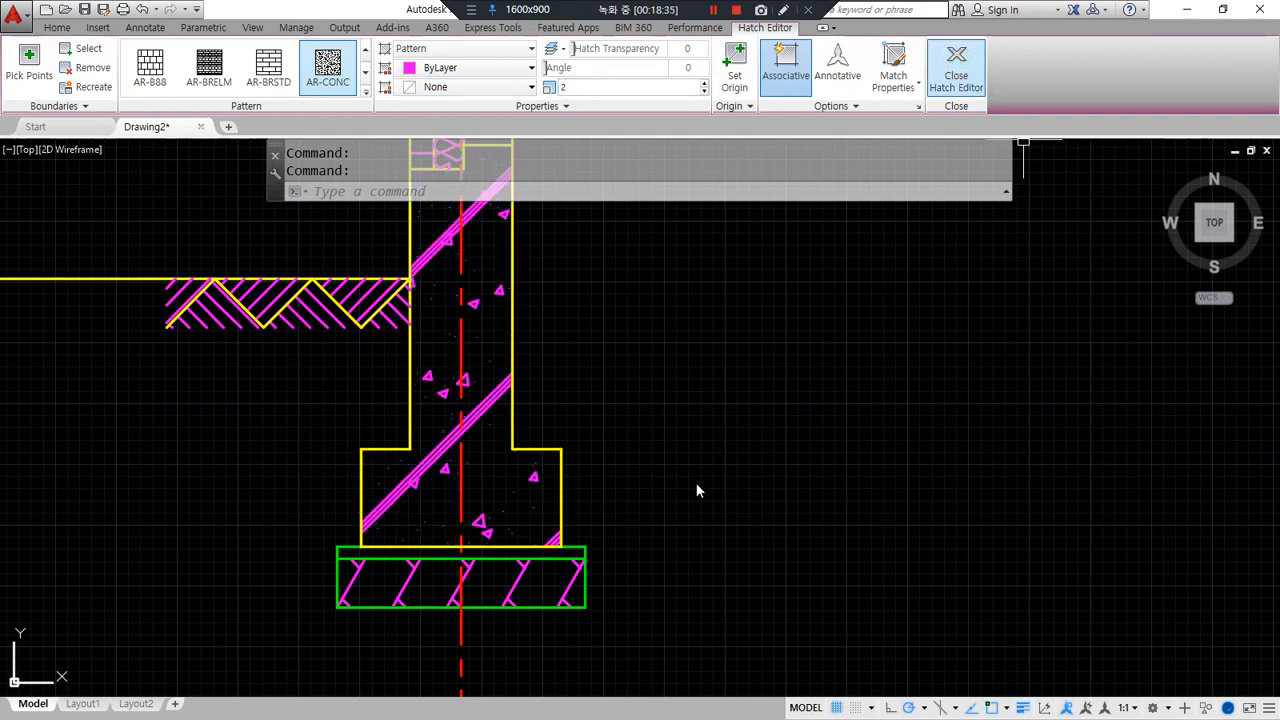
{"action": "scroll", "coordinate": [686, 411], "scroll_direction": "down", "scroll_amount": 3}
{"action": "scroll", "coordinate": [640, 425], "scroll_direction": "up", "scroll_amount": 2}
{"action": "mouse_move", "coordinate": [515, 588]}
{"action": "left_mouse_down"}
{"action": "mouse_move", "coordinate": [710, 343]}
{"action": "mouse_move", "coordinate": [510, 616]}
{"action": "left_mouse_up"}
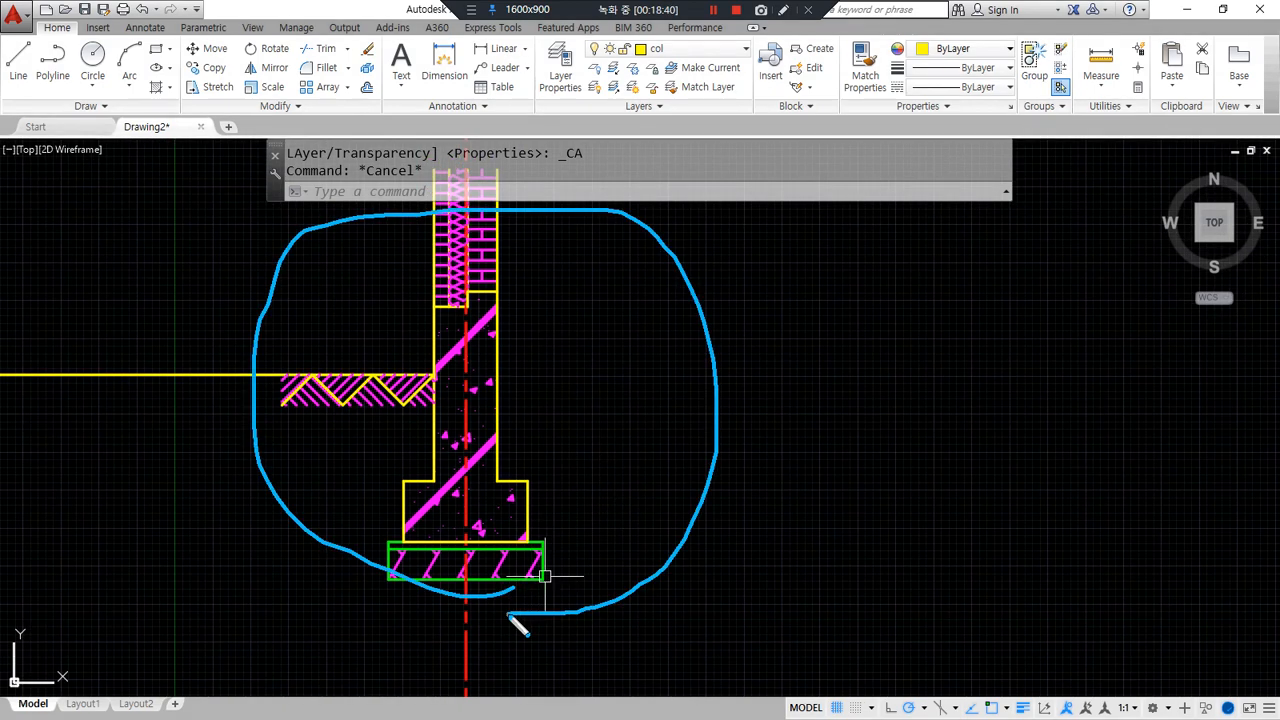
{"action": "key", "text": "Escape"}
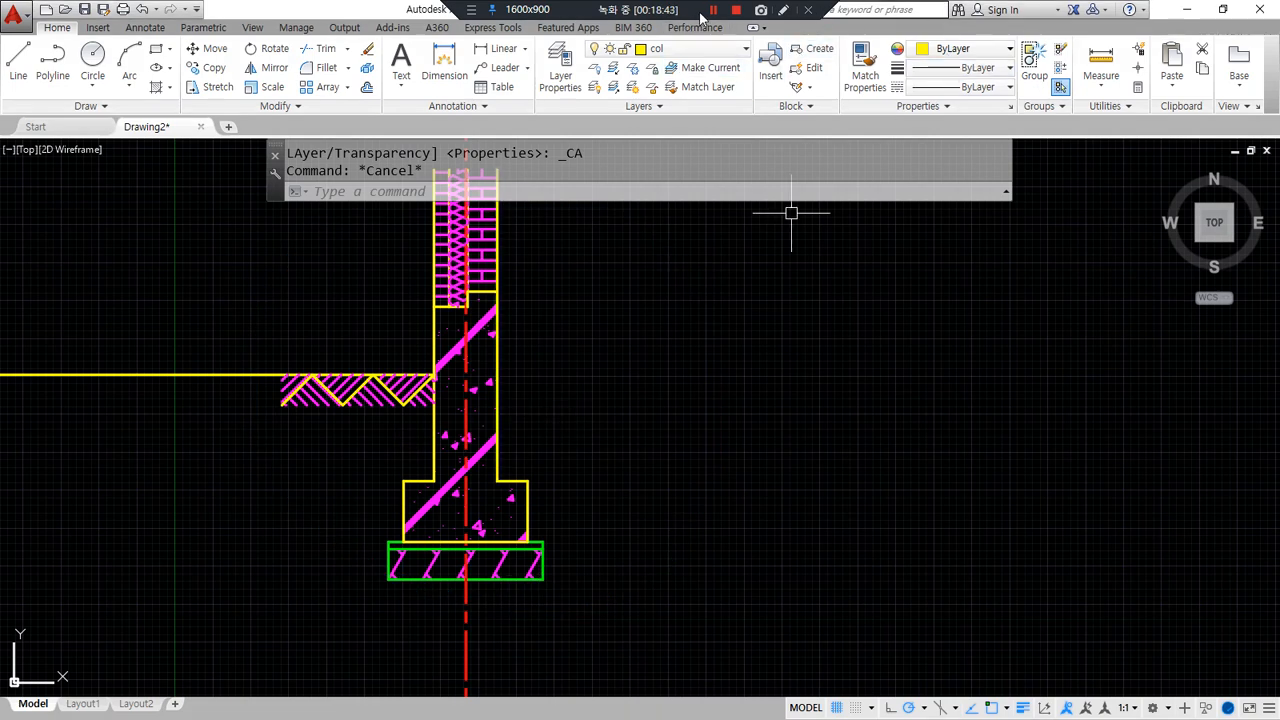
- Draw a long horizontal line in the empty area beside the foundation, level with the existing ground line
{"action": "scroll", "coordinate": [723, 372], "scroll_direction": "down", "scroll_amount": 2}
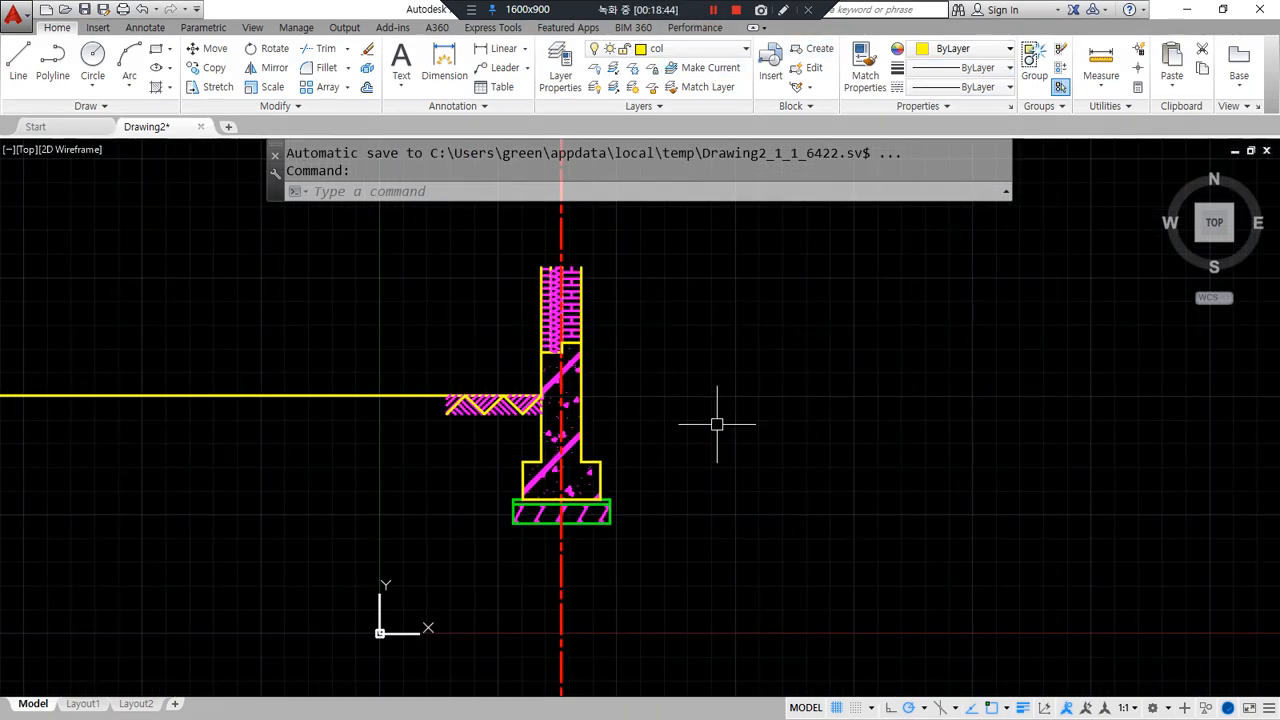
{"action": "middle_click_drag", "start_coordinate": [720, 429], "coordinate": [490, 485]}
{"action": "mouse_move", "coordinate": [512, 582]}
{"action": "left_mouse_down"}
{"action": "mouse_move", "coordinate": [503, 562]}
{"action": "mouse_move", "coordinate": [674, 408]}
{"action": "mouse_move", "coordinate": [557, 582]}
{"action": "left_mouse_up"}
{"action": "key", "text": "Escape"}
{"action": "type", "text": "l"}
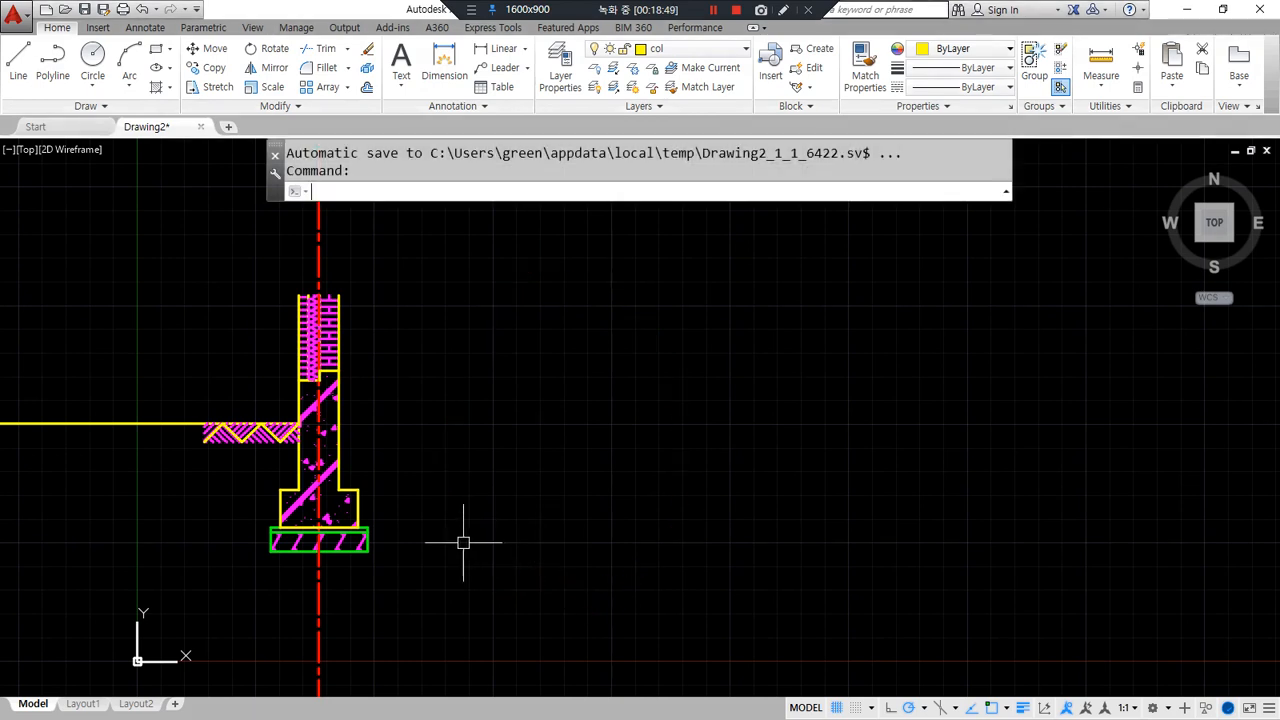
{"action": "key", "text": "Return"}
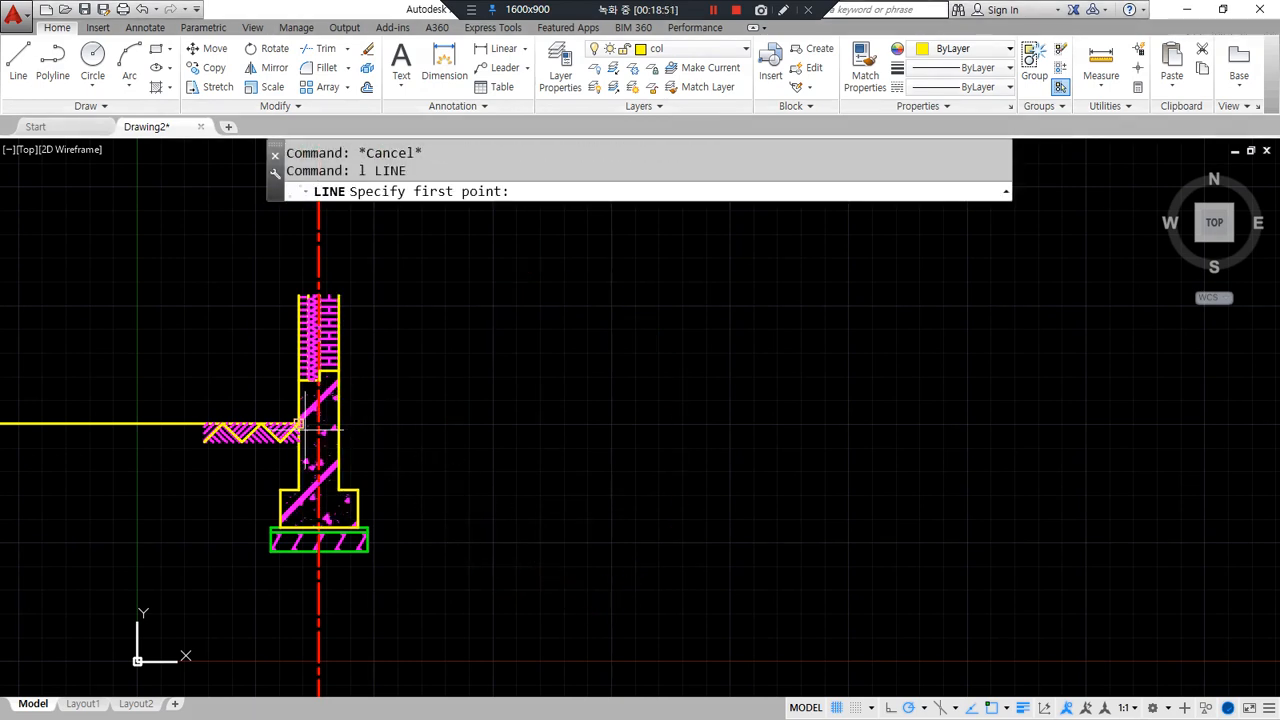
{"action": "left_click", "coordinate": [400, 426]}
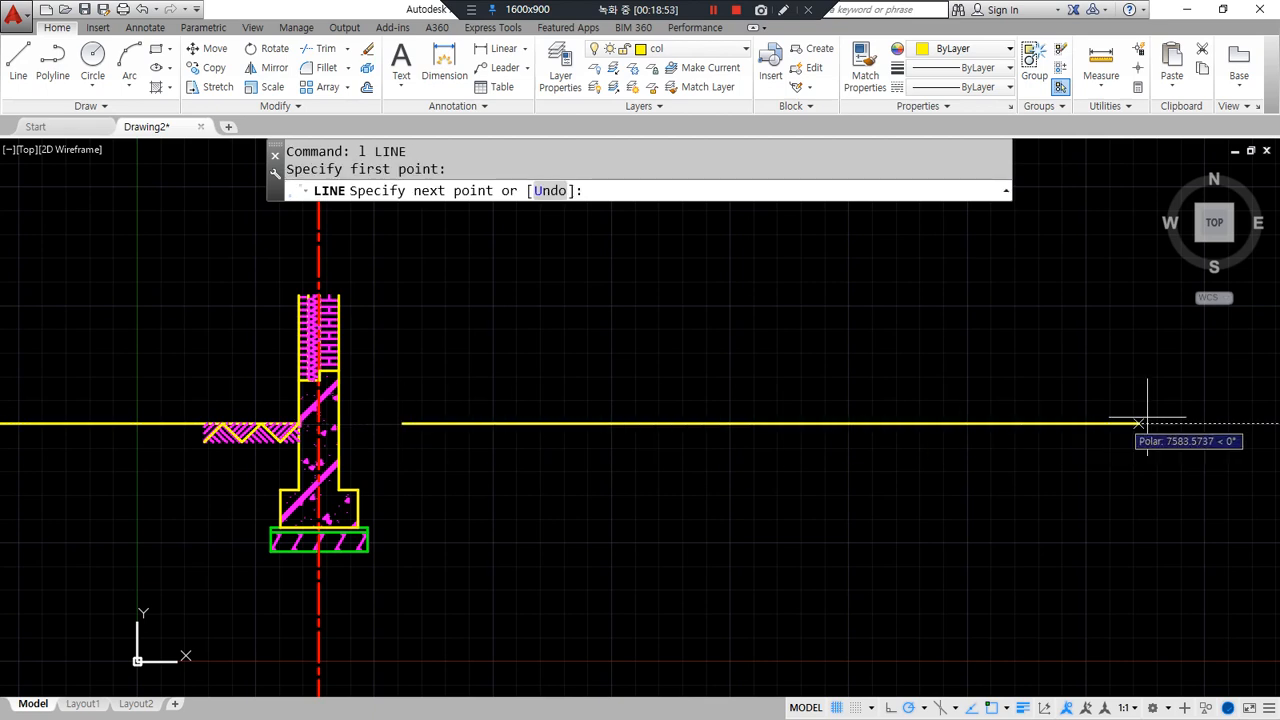
{"action": "left_click", "coordinate": [1177, 423]}
{"action": "key", "text": "Return"}
- Draw a vertical line crossing the new horizontal ground line
{"action": "key", "text": "Return"}
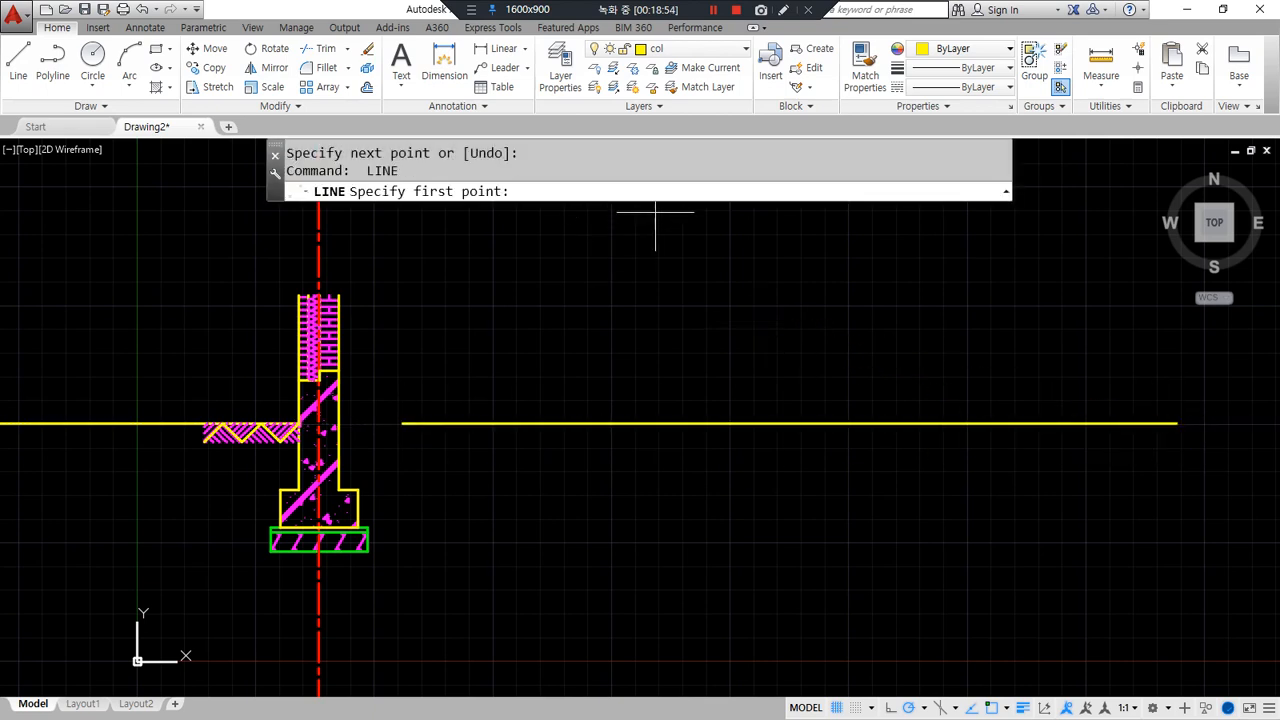
{"action": "middle_click_drag", "start_coordinate": [630, 220], "coordinate": [622, 236]}
{"action": "left_click", "coordinate": [620, 214]}
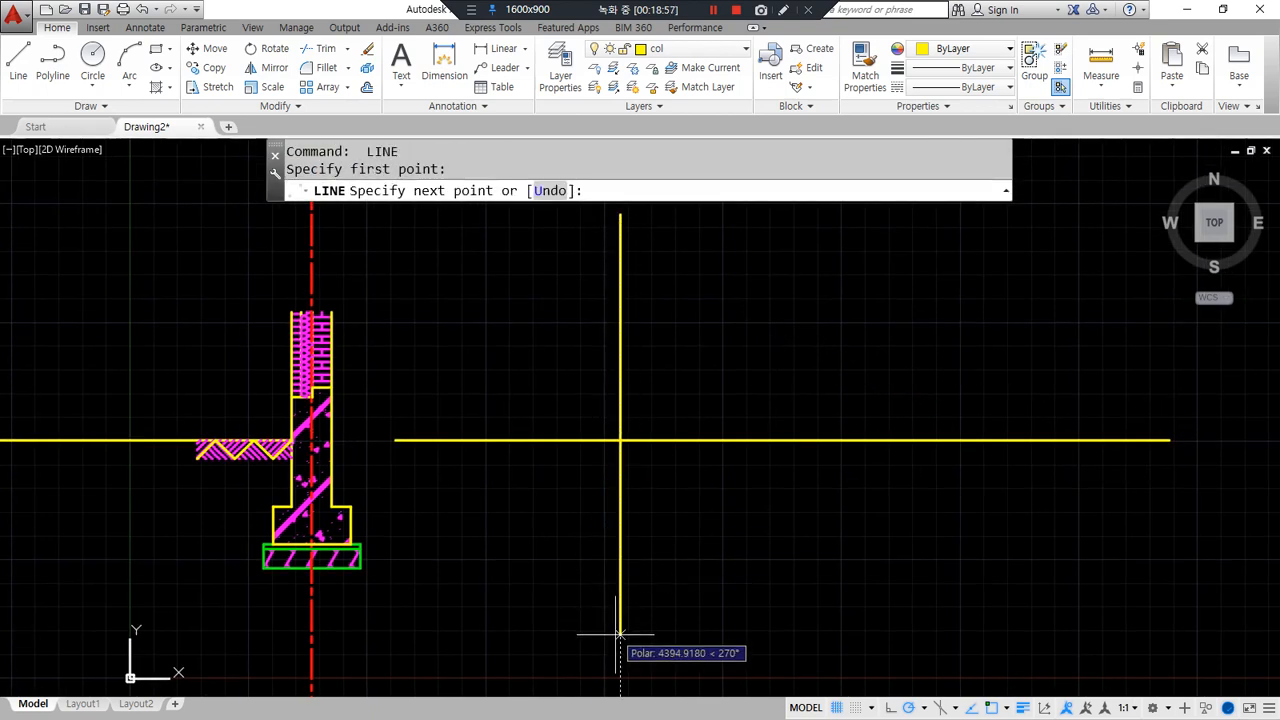
{"action": "left_click", "coordinate": [620, 657]}
{"action": "key", "text": "Return"}
- Match the new vertical line's properties to the red dashed centerline of the existing foundation
{"action": "type", "text": "ma"}
{"action": "key", "text": "Return"}
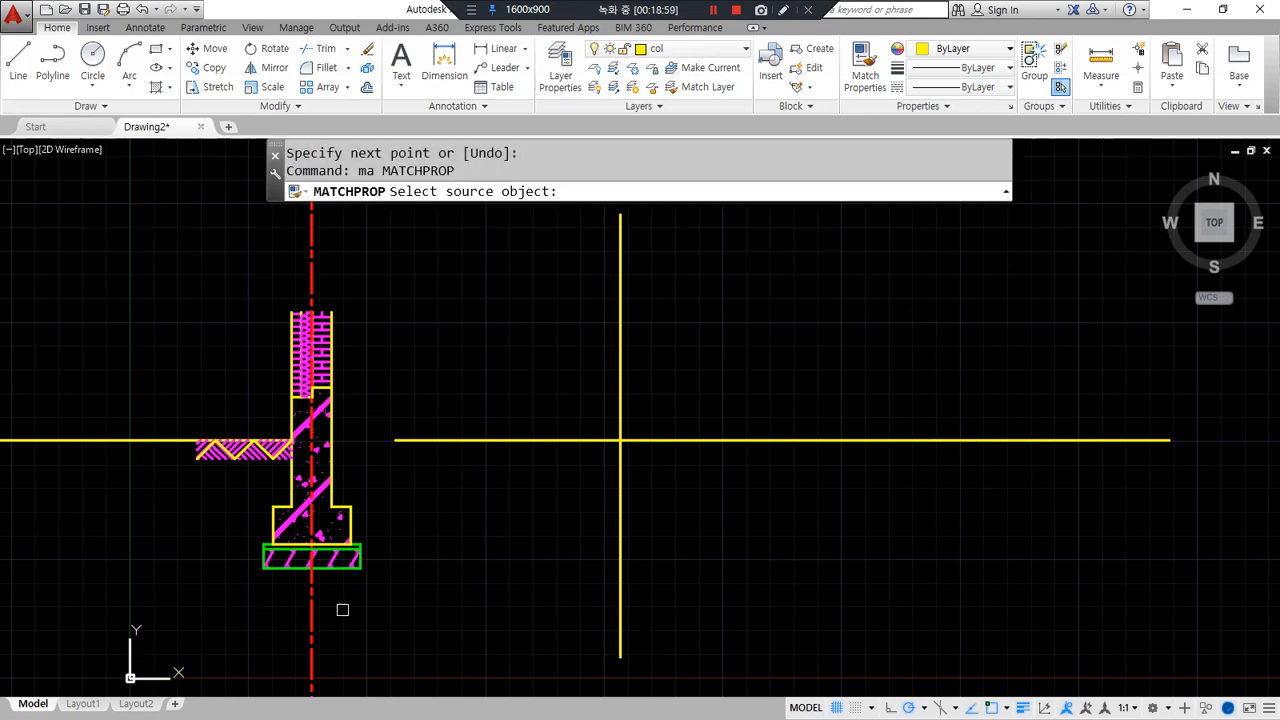
{"action": "left_click", "coordinate": [317, 623]}
{"action": "left_click", "coordinate": [617, 568]}
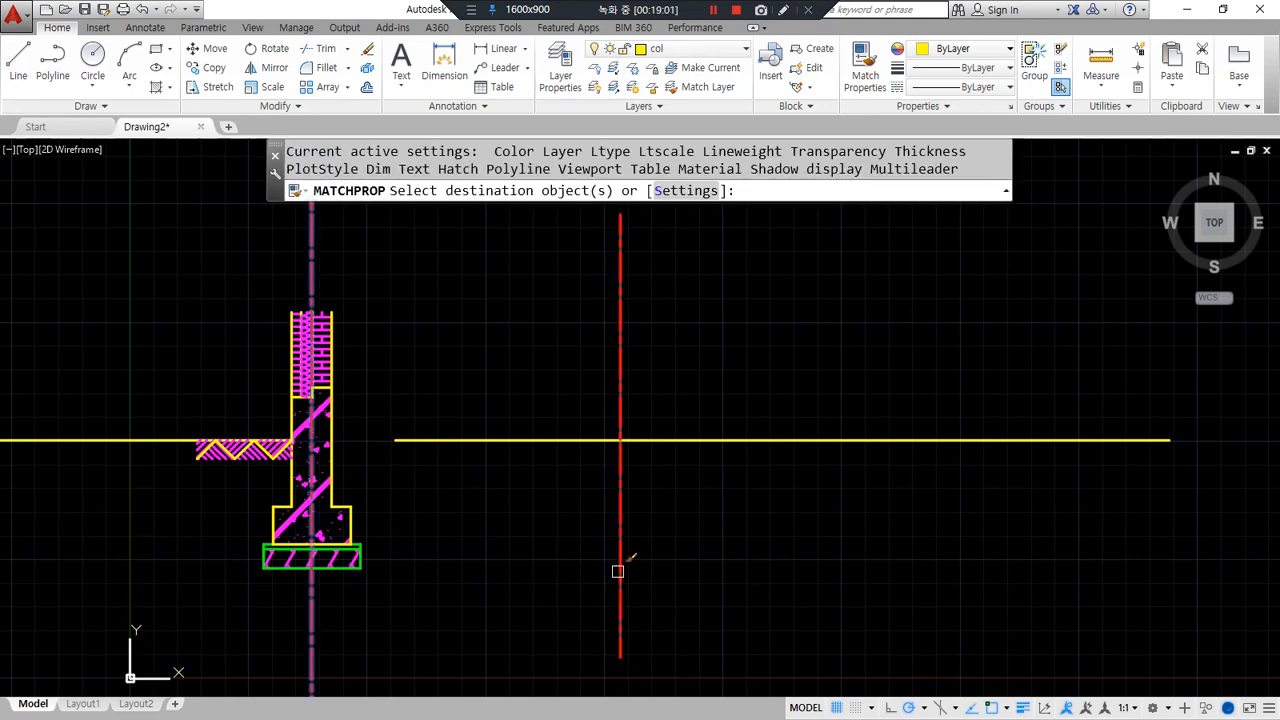
{"action": "key", "text": "Return"}
- Offset the new section's red vertical centerline 100 to its right
{"action": "scroll", "coordinate": [643, 420], "scroll_direction": "up", "scroll_amount": 4}
{"action": "middle_click_drag", "start_coordinate": [554, 523], "coordinate": [589, 434]}
{"action": "scroll", "coordinate": [603, 286], "scroll_direction": "down", "scroll_amount": 2}
{"action": "type", "text": "o"}
{"action": "key", "text": "Return"}
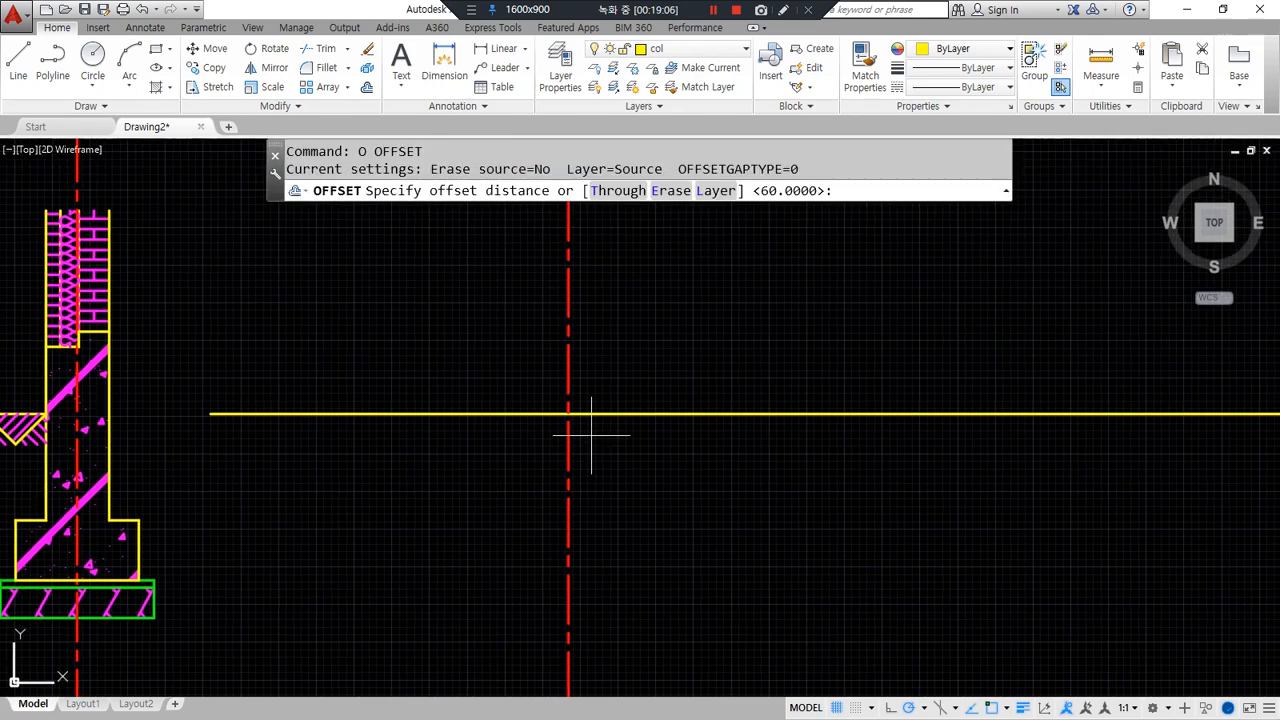
{"action": "key", "text": "Return"}
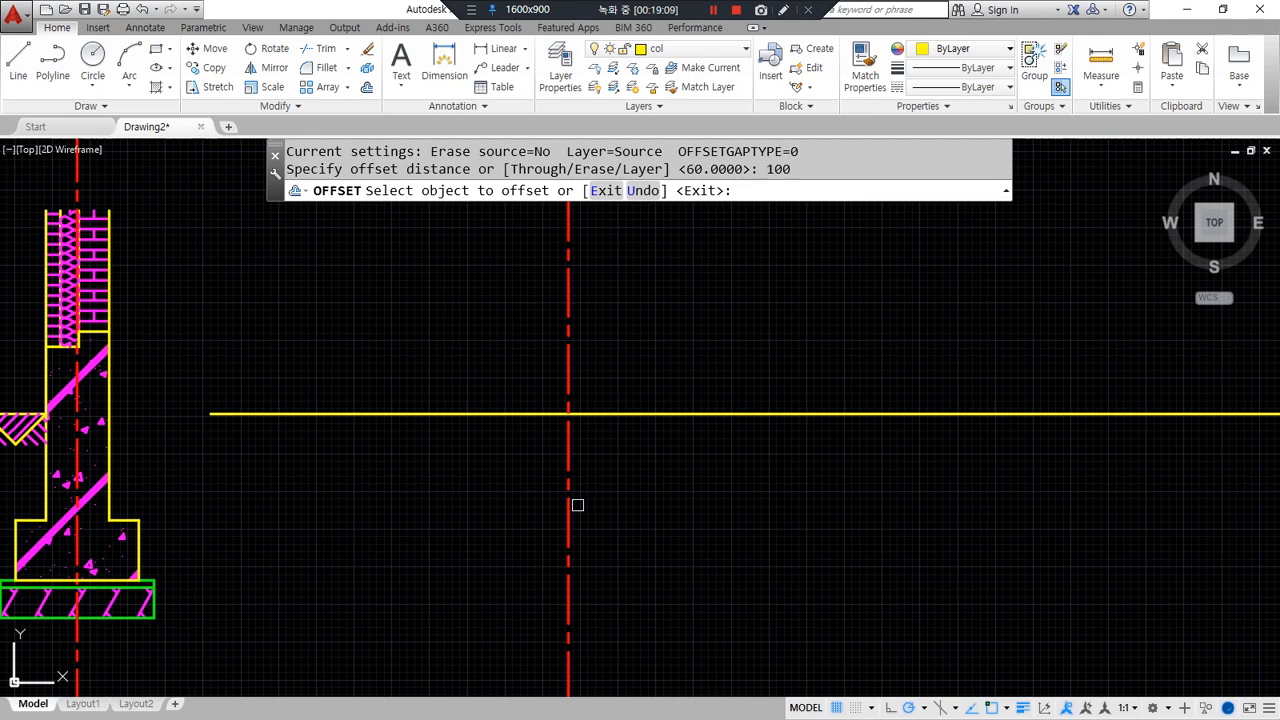
{"action": "left_click", "coordinate": [571, 509]}
{"action": "left_click", "coordinate": [695, 487]}
{"action": "key", "text": "Return"}
- Offset the line just right of the centerline 420 to the left for the opposite wall face
{"action": "key", "text": "Return"}
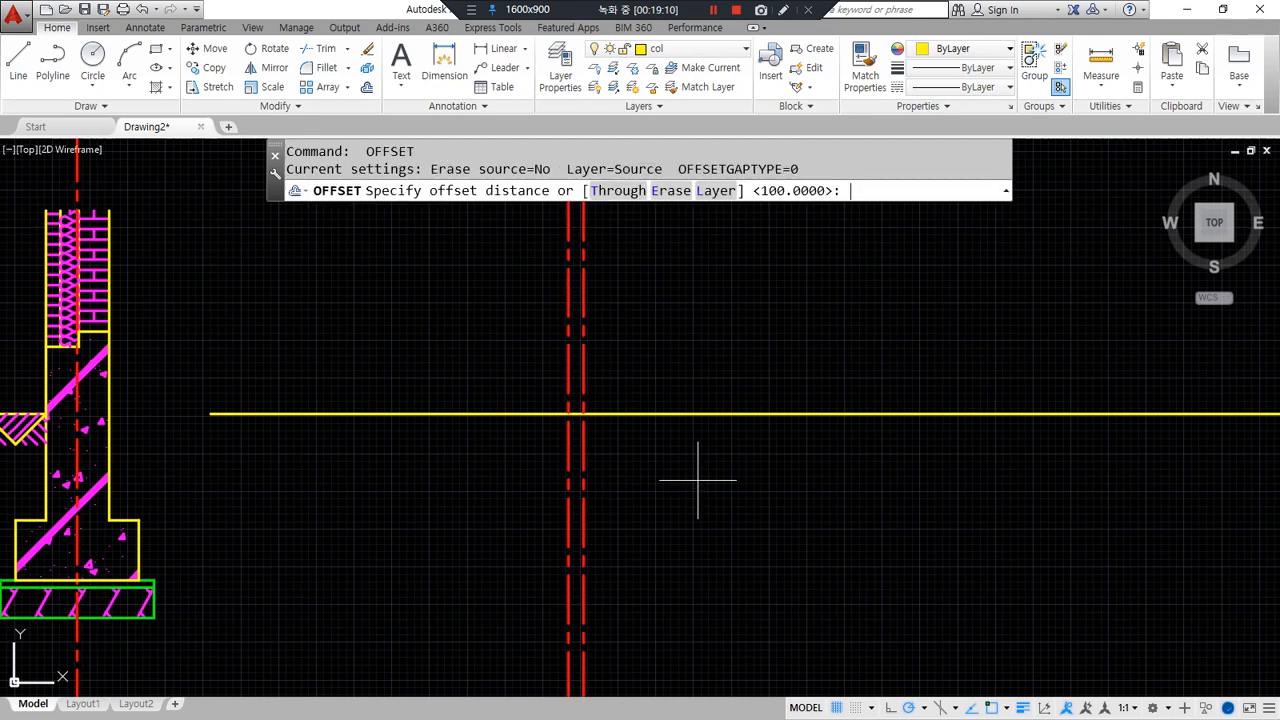
{"action": "type", "text": "420"}
{"action": "key", "text": "Return"}
{"action": "left_click", "coordinate": [582, 480]}
{"action": "left_click", "coordinate": [486, 457]}
- Match the properties of both wall face lines to the yellow horizontal ground line
{"action": "type", "text": "ma"}
{"action": "key", "text": "Return"}
{"action": "left_click", "coordinate": [598, 413]}
{"action": "left_click", "coordinate": [583, 445]}
{"action": "left_click", "coordinate": [520, 464]}
{"action": "key", "text": "Return"}
{"action": "middle_click_drag", "start_coordinate": [516, 505], "coordinate": [520, 495]}
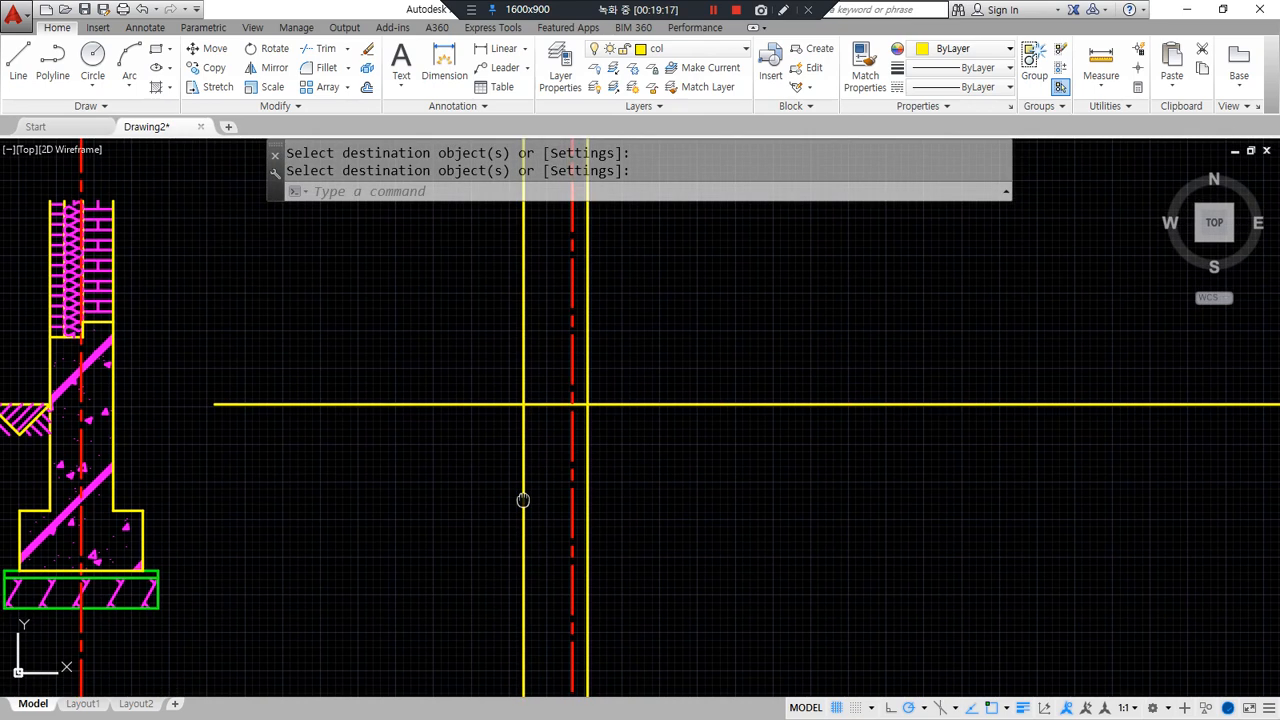
- Offset the new section's ground line 700 downward to mark the top of the footing
{"action": "type", "text": "o"}
{"action": "key", "text": "Return"}
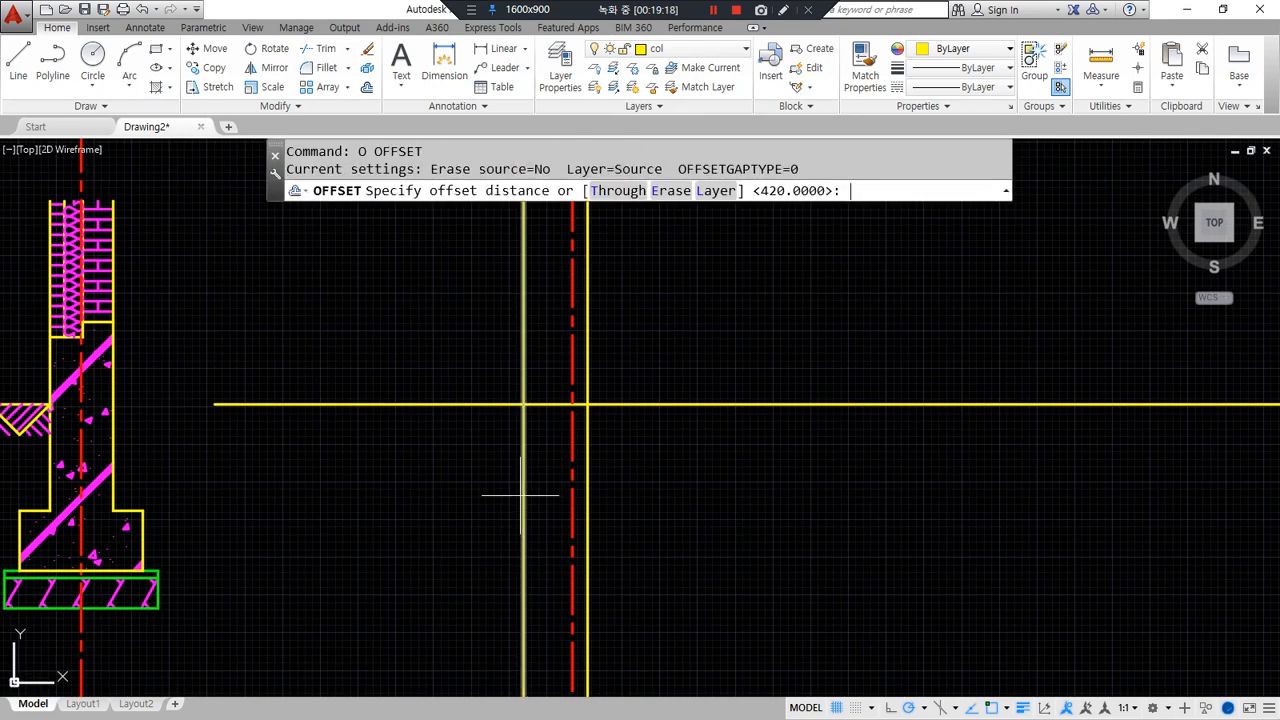
{"action": "type", "text": "700"}
{"action": "key", "text": "Return"}
{"action": "left_click", "coordinate": [686, 404]}
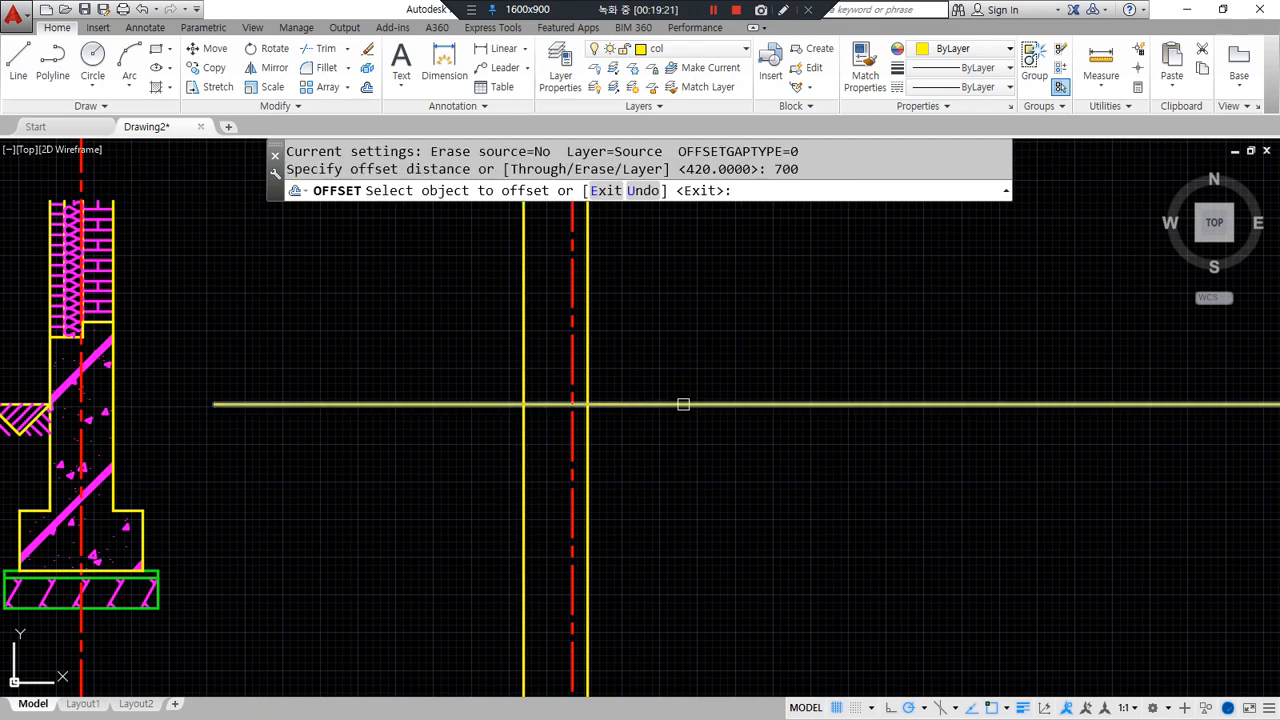
{"action": "left_click", "coordinate": [686, 526]}
{"action": "key", "text": "Return"}
- Offset the footing's top line 400 downward to mark the footing's underside
{"action": "key", "text": "Return"}
{"action": "type", "text": "40"}
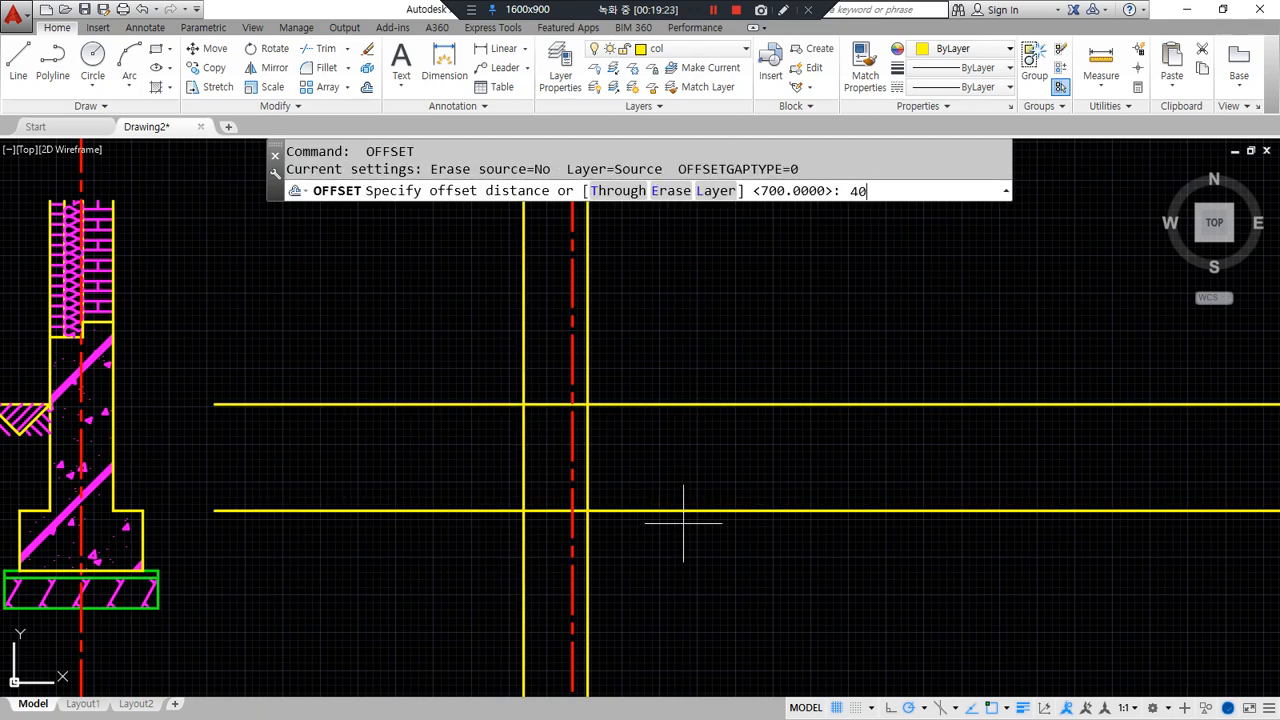
{"action": "type", "text": "0"}
{"action": "key", "text": "Return"}
{"action": "left_click", "coordinate": [666, 511]}
{"action": "left_click", "coordinate": [658, 562]}
{"action": "key", "text": "Return"}
- Offset the footing's underside line 50 downward for the top of the base layer
{"action": "key", "text": "Return"}
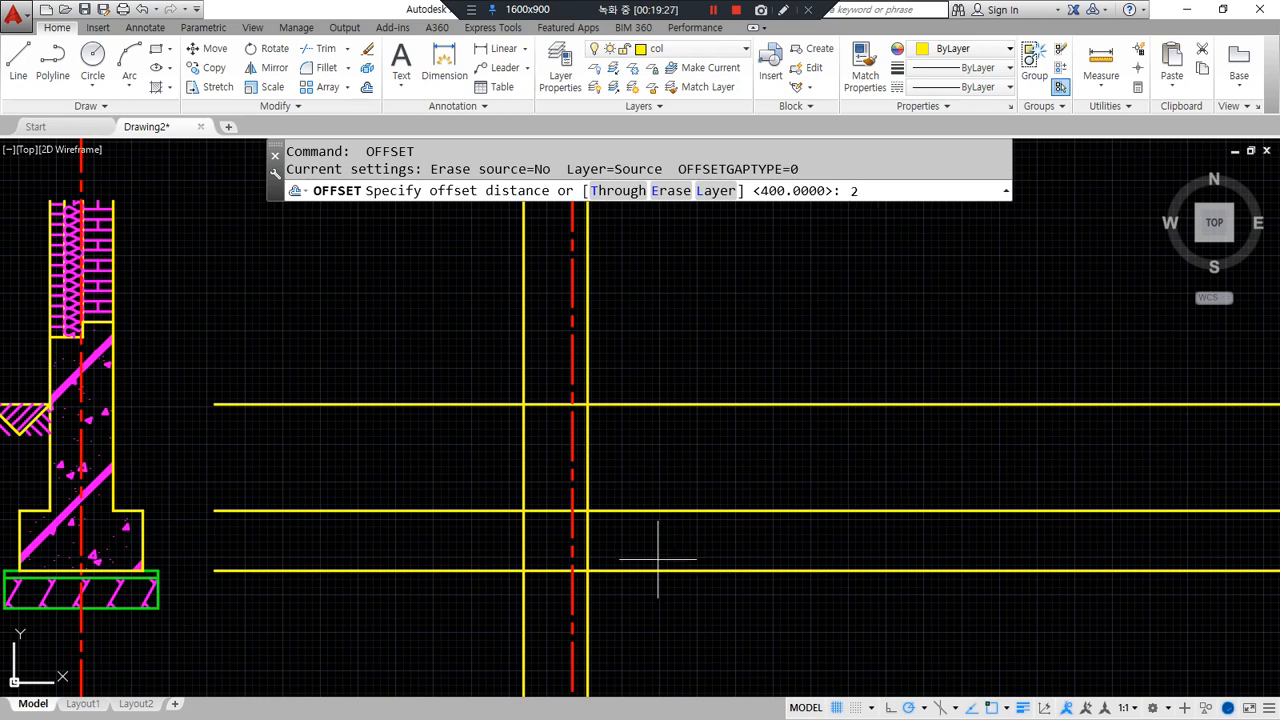
{"action": "type", "text": "50"}
{"action": "key", "text": "Return"}
{"action": "left_click", "coordinate": [651, 569]}
{"action": "left_click", "coordinate": [647, 594]}
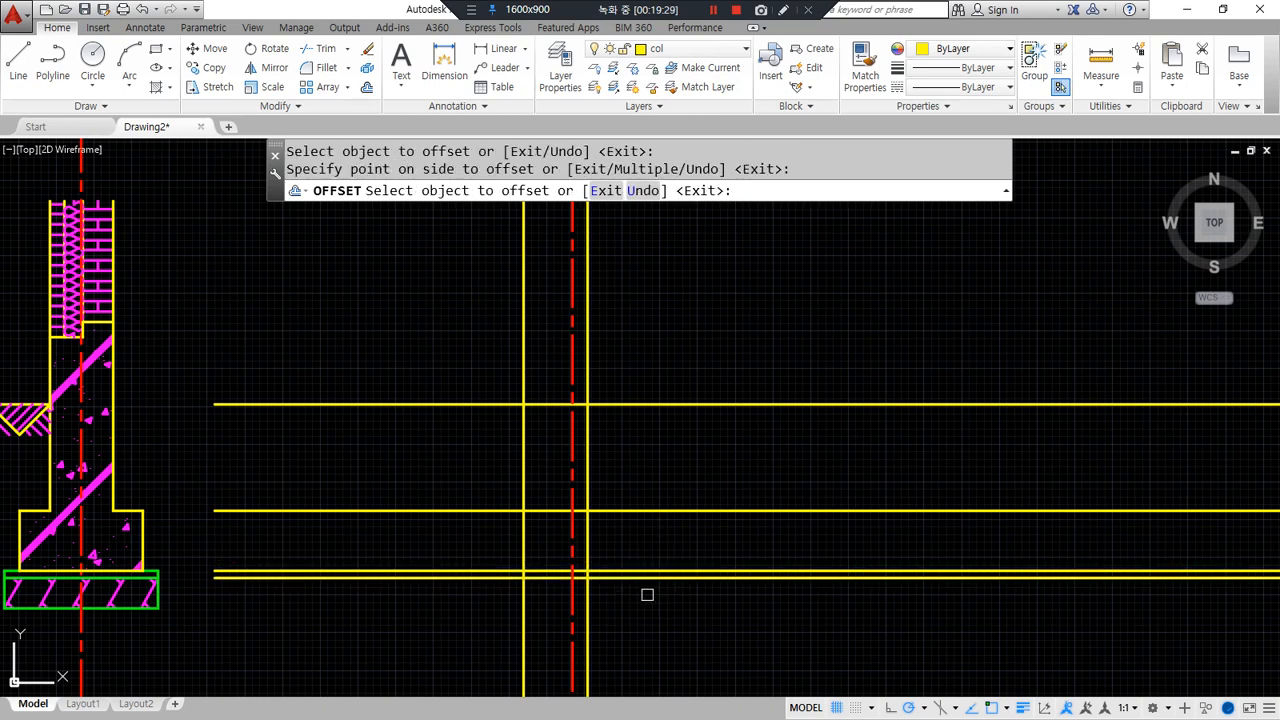
{"action": "key", "text": "Return"}
- Offset the lowest horizontal line 200 downward to mark the bottom of the base layer
{"action": "key", "text": "Return"}
{"action": "type", "text": "200"}
{"action": "key", "text": "Return"}
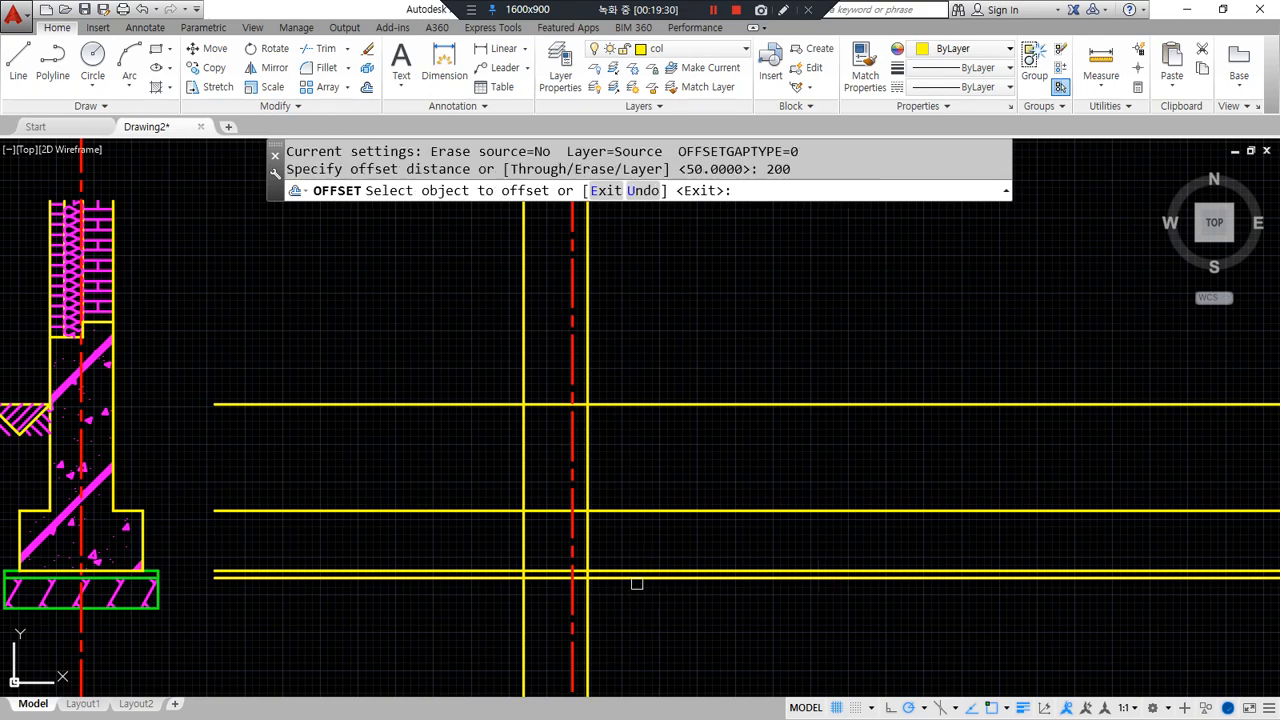
{"action": "left_click", "coordinate": [636, 577]}
{"action": "left_click", "coordinate": [622, 611]}
{"action": "key", "text": "Return"}
- Try offsetting the right wall face 200 outward, and erase the offset line
{"action": "scroll", "coordinate": [588, 572], "scroll_direction": "up", "scroll_amount": 2}
{"action": "middle_click_drag", "start_coordinate": [588, 572], "coordinate": [636, 491]}
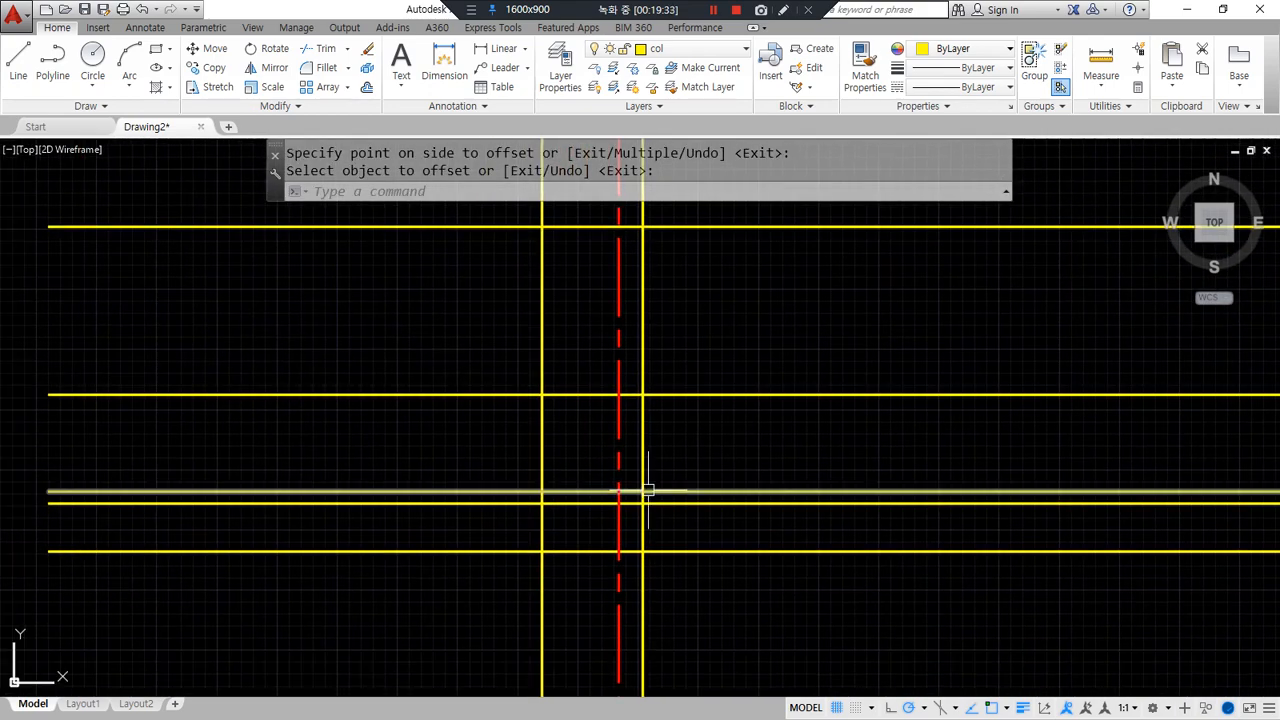
{"action": "type", "text": "o"}
{"action": "key", "text": "Return"}
{"action": "type", "text": "200"}
{"action": "key", "text": "Return"}
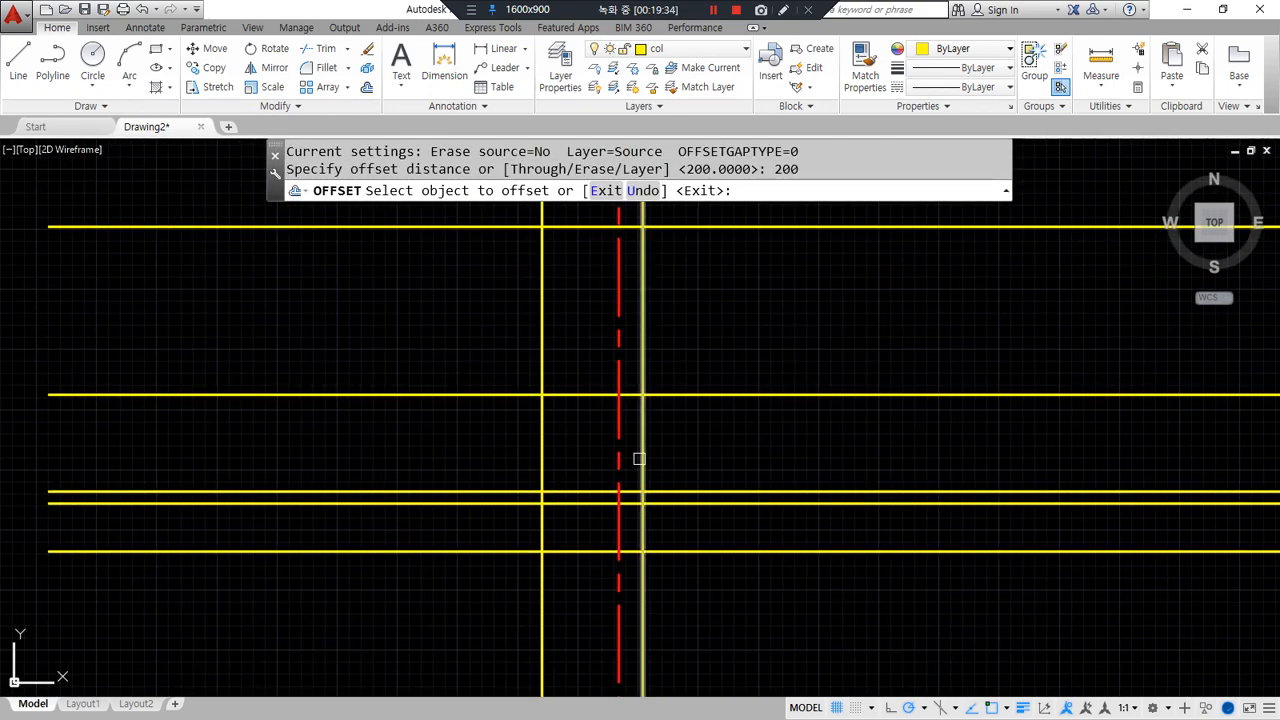
{"action": "left_click", "coordinate": [643, 455]}
{"action": "left_click", "coordinate": [696, 447]}
{"action": "key", "text": "Escape"}
{"action": "key", "text": "Escape"}
{"action": "left_click", "coordinate": [691, 440]}
{"action": "type", "text": "e"}
{"action": "key", "text": "Return"}
- Offset the ground line 200 downward as a helper line for the start of the wall taper
{"action": "middle_click_drag", "start_coordinate": [649, 403], "coordinate": [629, 476]}
{"action": "mouse_move", "coordinate": [575, 396]}
{"action": "middle_mouse_down"}
{"action": "mouse_move", "coordinate": [557, 459]}
{"action": "mouse_move", "coordinate": [541, 351]}
{"action": "middle_mouse_up"}
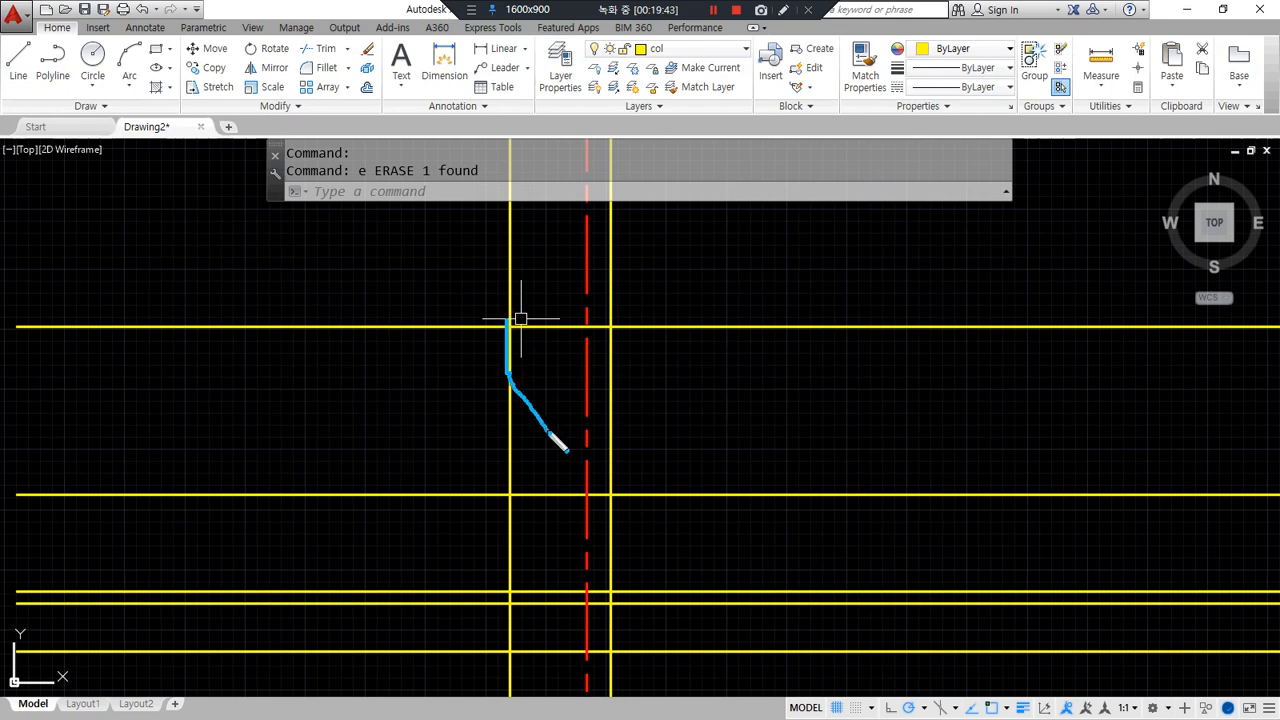
{"action": "key", "text": "Escape"}
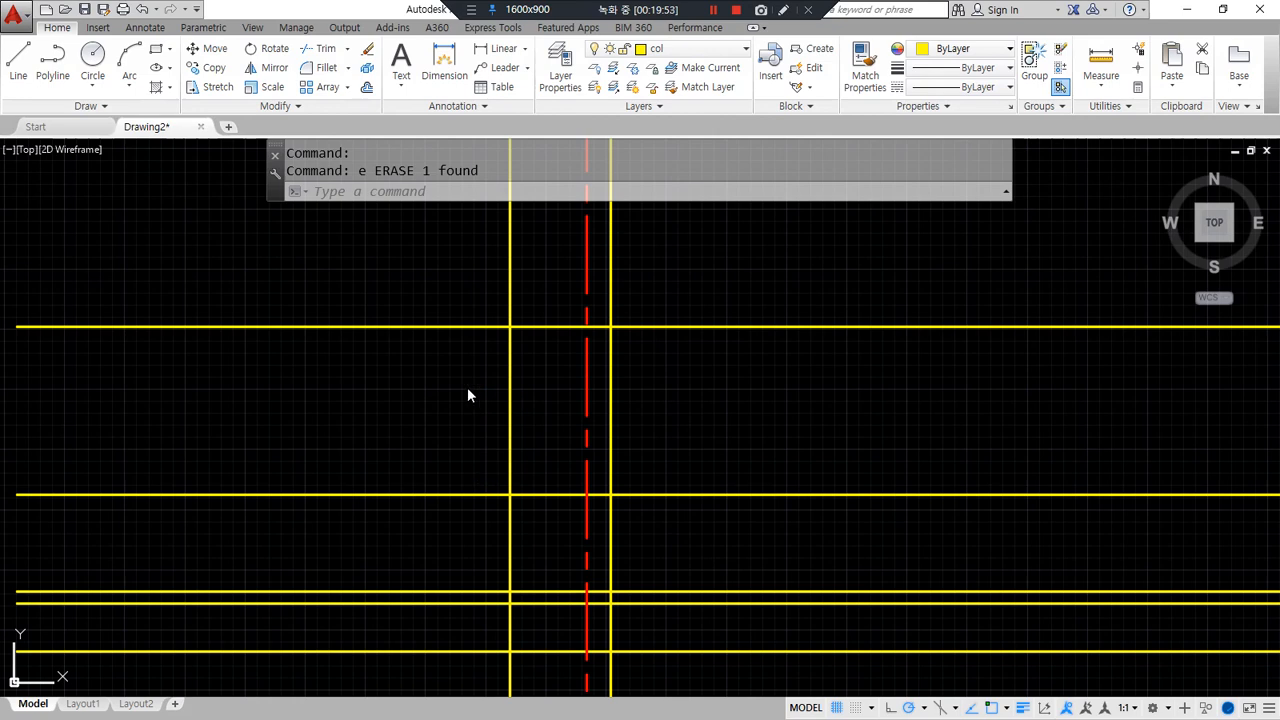
{"action": "type", "text": "o"}
{"action": "key", "text": "Return"}
{"action": "type", "text": "2"}
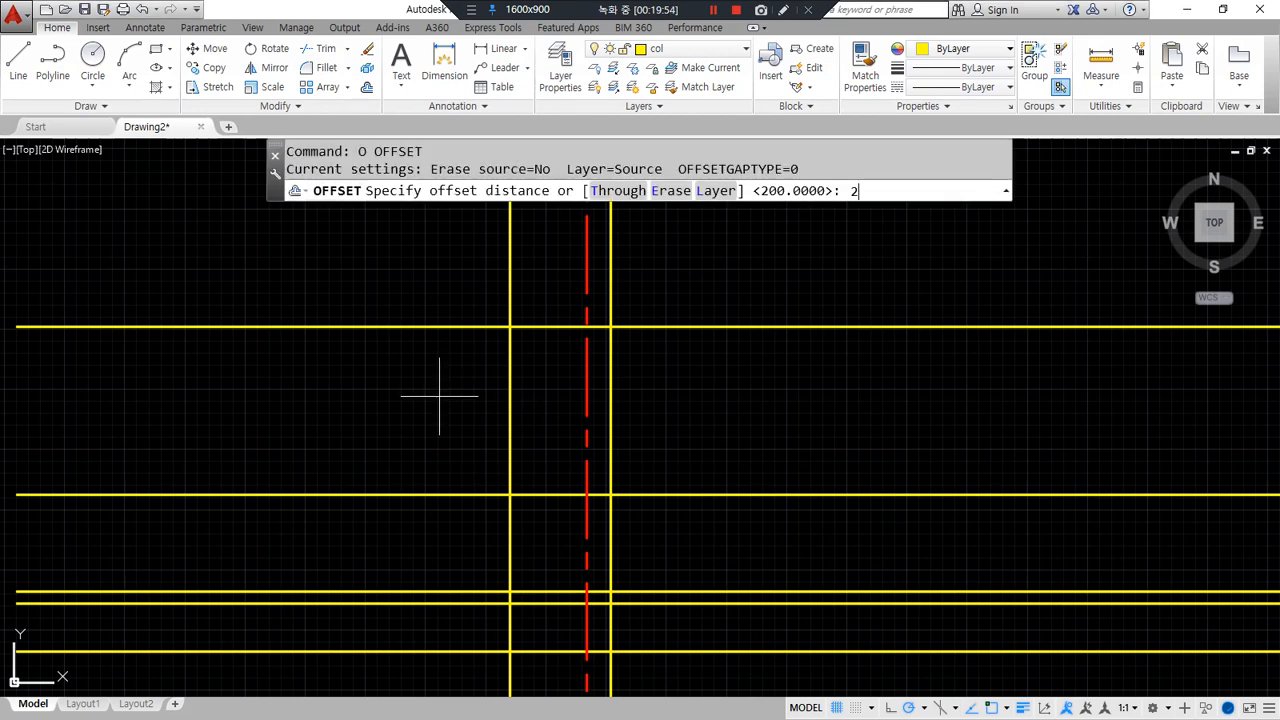
{"action": "key", "text": "Return"}
{"action": "left_click", "coordinate": [428, 327]}
{"action": "left_click", "coordinate": [423, 414]}
{"action": "key", "text": "Return"}
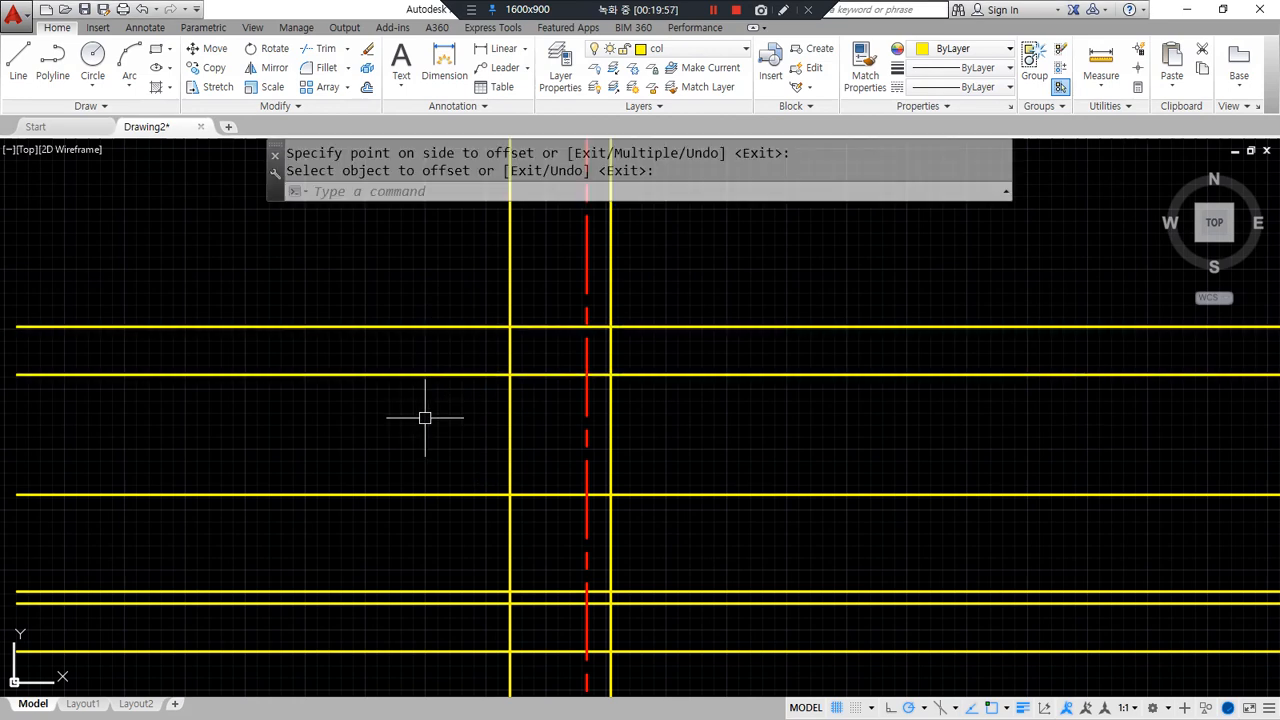
- Draw a diagonal line from the left wall face at the helper line down to the footing's top line
{"action": "type", "text": "l"}
{"action": "key", "text": "Return"}
{"action": "left_click", "coordinate": [510, 375]}
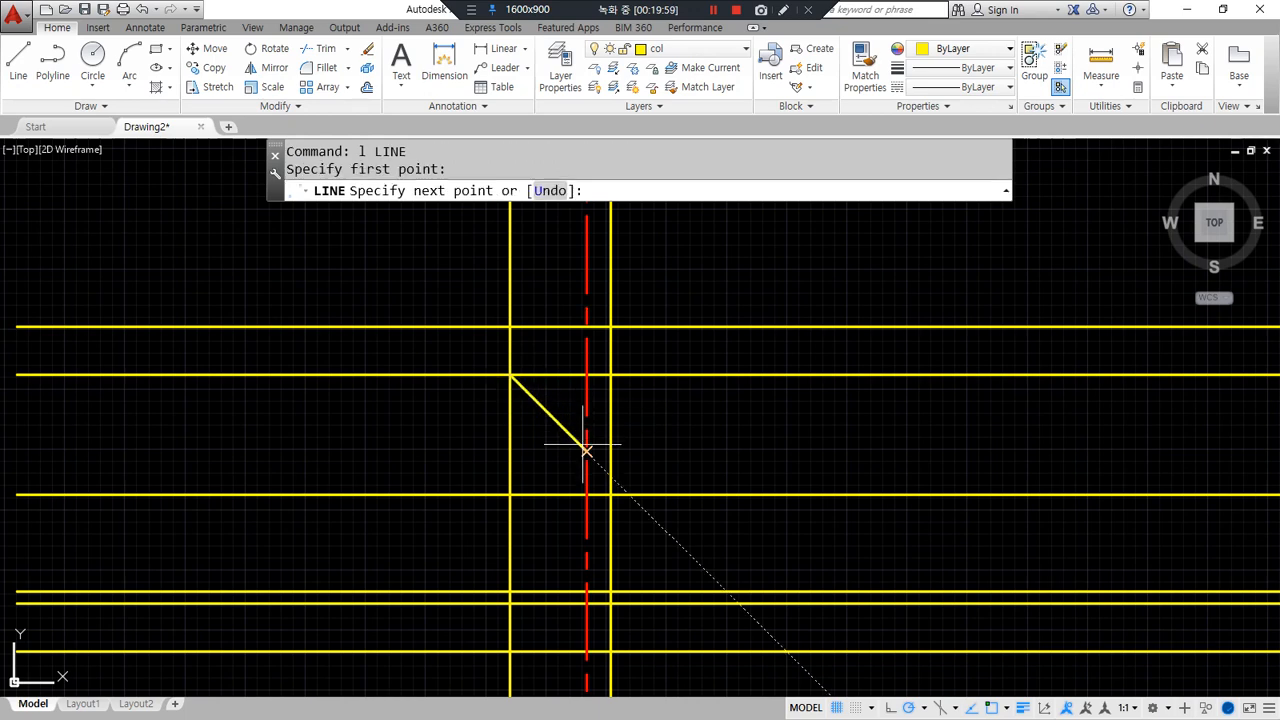
{"action": "left_click", "coordinate": [630, 494]}
{"action": "key", "text": "Return"}
{"action": "key", "text": "Return"}
{"action": "type", "text": "o"}
{"action": "key", "text": "Escape"}
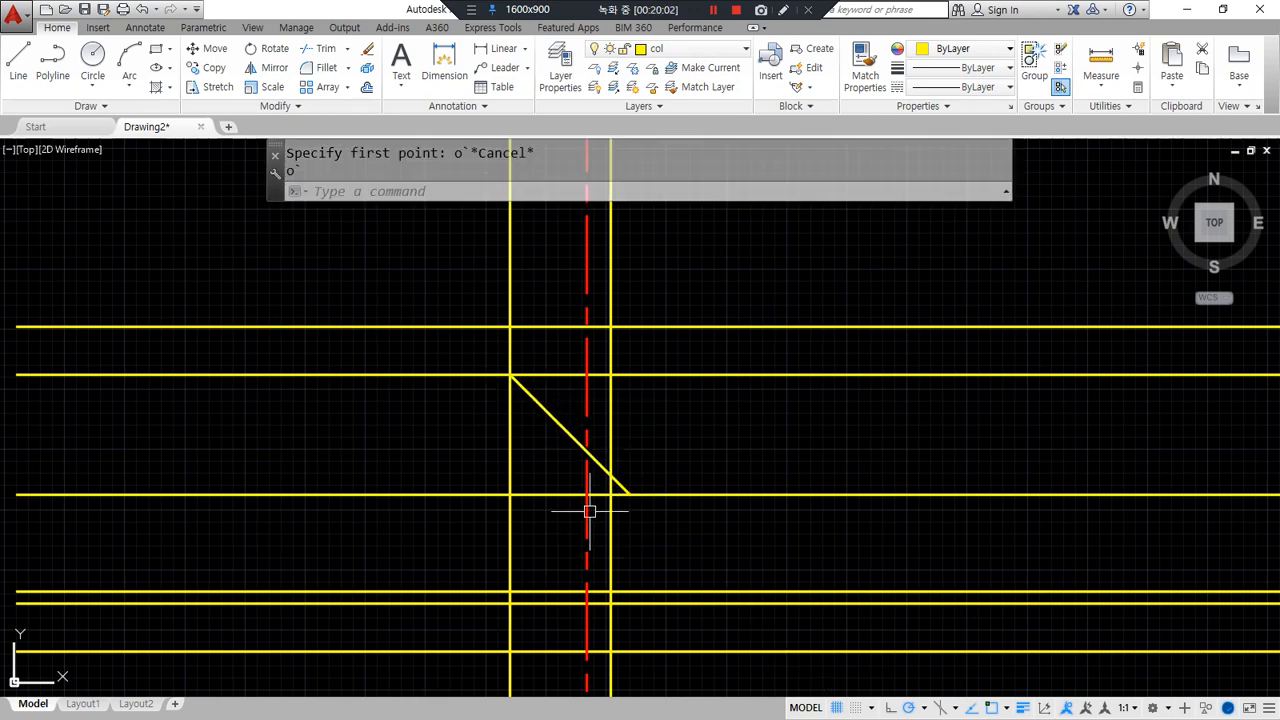
- Offset the right wall face 250 to the left for the narrower lower wall
{"action": "type", "text": "o"}
{"action": "key", "text": "Return"}
{"action": "type", "text": "250"}
{"action": "key", "text": "Return"}
{"action": "left_click", "coordinate": [611, 443]}
{"action": "left_click", "coordinate": [523, 430]}
{"action": "key", "text": "Return"}
- Fillet the diagonal to the upper left wall face and to the lower inner wall line as sharp corners
{"action": "type", "text": "f"}
{"action": "key", "text": "Return"}
{"action": "left_click", "coordinate": [504, 346]}
{"action": "left_click", "coordinate": [527, 395]}
{"action": "key", "text": "Return"}
{"action": "left_click", "coordinate": [529, 397]}
{"action": "left_click", "coordinate": [546, 437]}
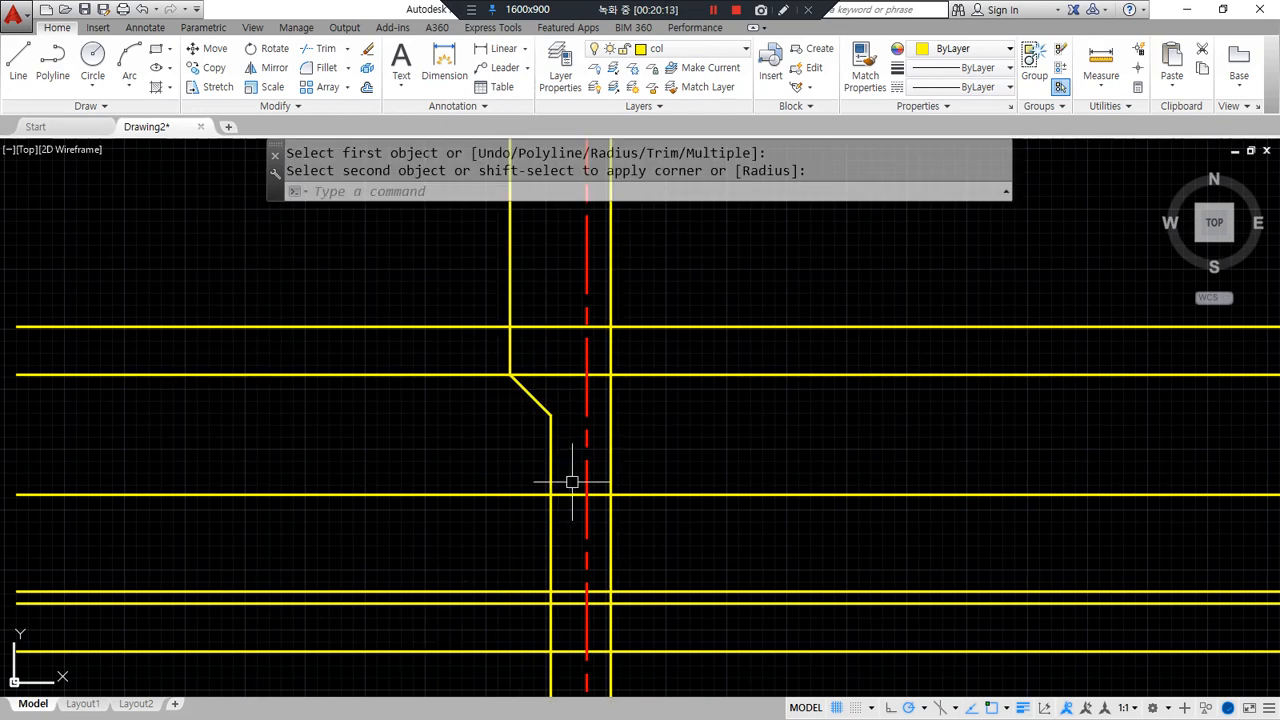
- Erase the horizontal helper line just below the ground line
{"action": "left_click_drag", "start_coordinate": [608, 481], "coordinate": [589, 441]}
{"action": "key", "text": "Escape"}
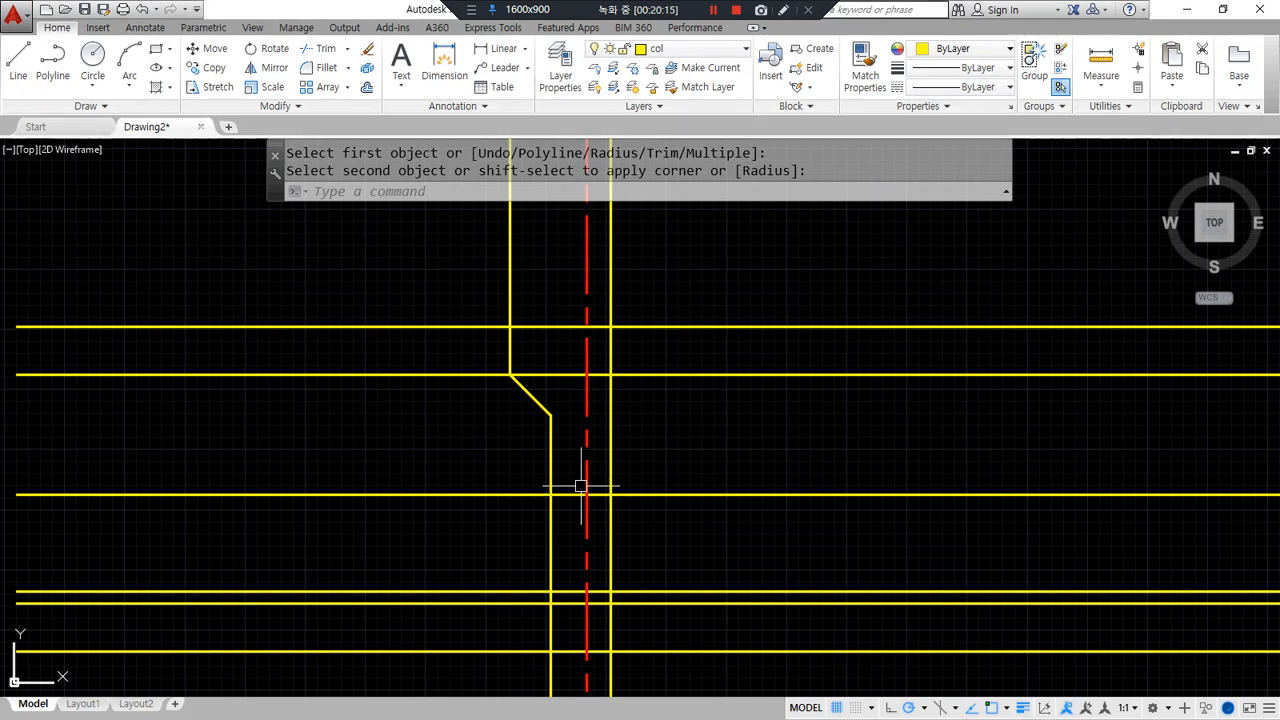
{"action": "left_click", "coordinate": [652, 374]}
{"action": "type", "text": "e"}
{"action": "key", "text": "Return"}
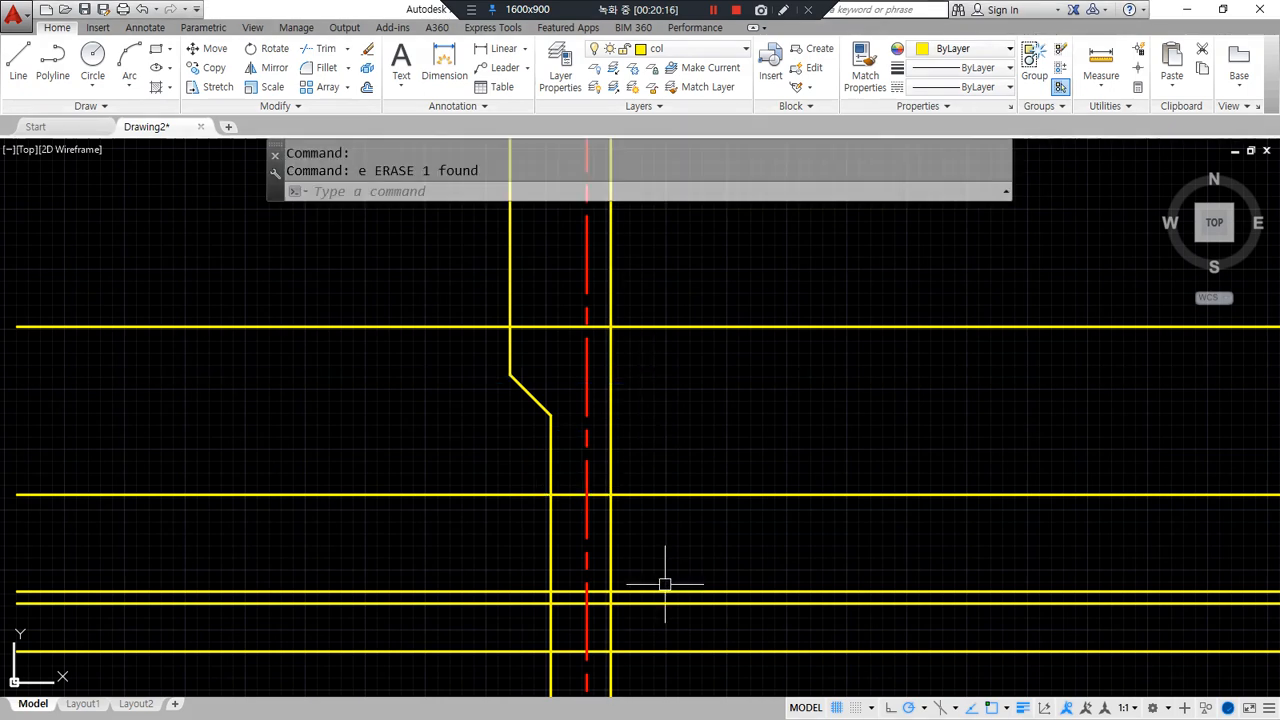
- Offset both lower wall faces 200 outward to mark the sides of the footing
{"action": "middle_click_drag", "start_coordinate": [665, 584], "coordinate": [652, 524]}
{"action": "type", "text": "o"}
{"action": "key", "text": "Return"}
{"action": "type", "text": "200"}
{"action": "key", "text": "Return"}
{"action": "left_click", "coordinate": [598, 484]}
{"action": "left_click", "coordinate": [612, 490]}
{"action": "left_click", "coordinate": [537, 482]}
{"action": "key", "text": "Return"}
- Offset both footing side lines 100 outward to mark the sides of the base layer
{"action": "key", "text": "Return"}
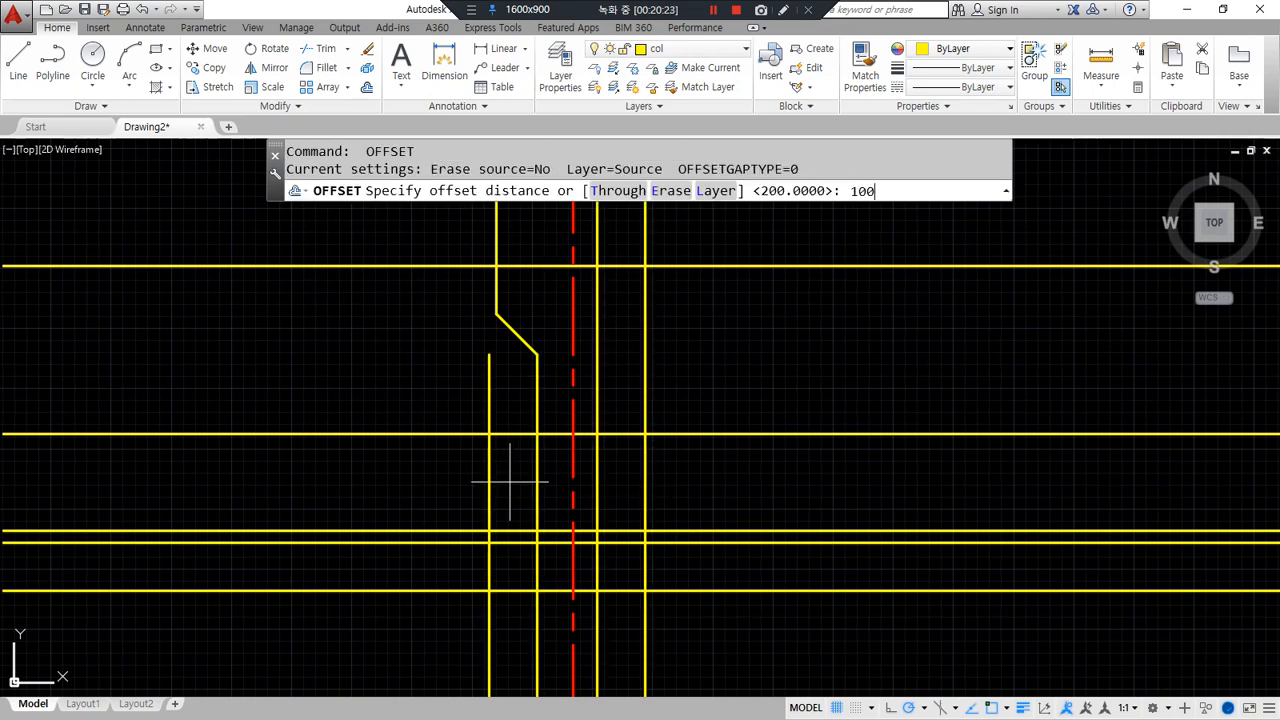
{"action": "type", "text": "100"}
{"action": "key", "text": "Return"}
{"action": "left_click", "coordinate": [647, 473]}
{"action": "left_click", "coordinate": [763, 481]}
{"action": "left_click", "coordinate": [489, 480]}
{"action": "left_click", "coordinate": [457, 488]}
{"action": "key", "text": "Return"}
- Trim the footing's top line between the left wall face and the centerline
{"action": "scroll", "coordinate": [580, 470], "scroll_direction": "up", "scroll_amount": 2}
{"action": "type", "text": "tr"}
{"action": "key", "text": "Return"}
{"action": "left_click", "coordinate": [533, 410]}
{"action": "key", "text": "Return"}
{"action": "key", "text": "Escape"}
{"action": "key", "text": "Escape"}
- Fillet the left wall face, footing top, left side and underside into sharp corners with radius 0
{"action": "type", "text": "f"}
{"action": "key", "text": "Return"}
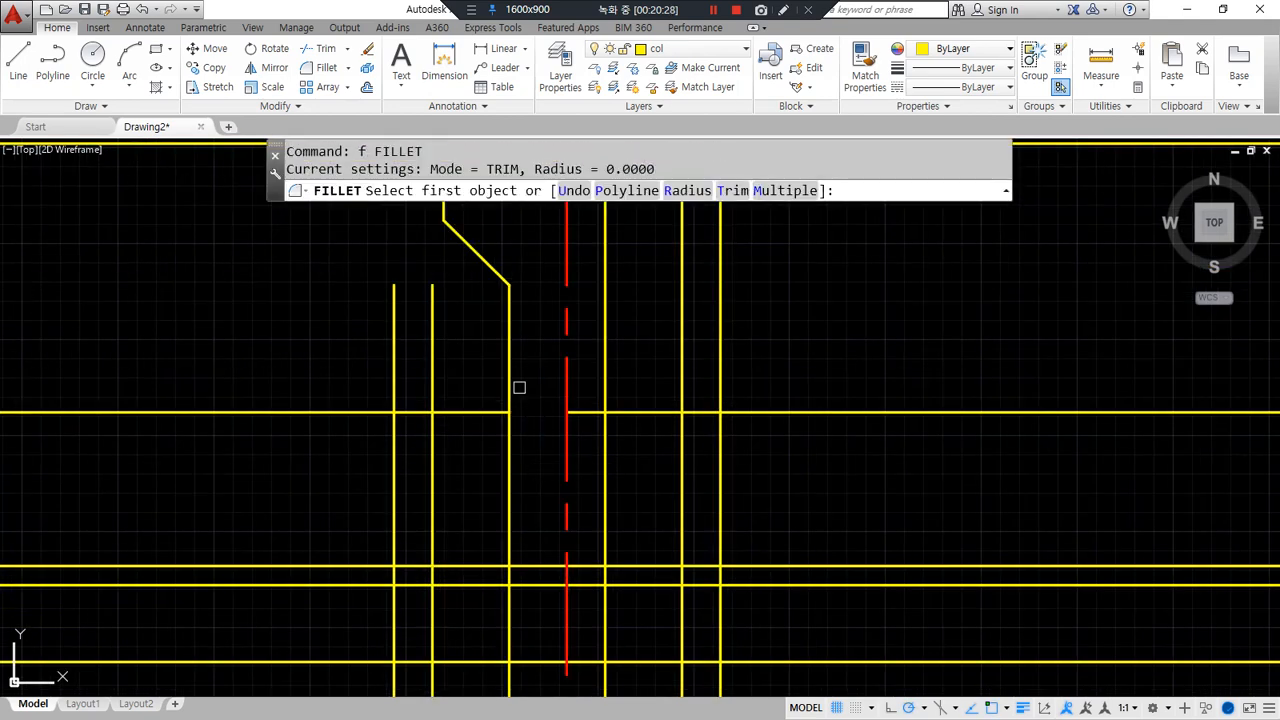
{"action": "left_click", "coordinate": [505, 410]}
{"action": "left_click", "coordinate": [434, 412]}
{"action": "left_click", "coordinate": [506, 393]}
{"action": "key", "text": "Return"}
{"action": "left_click", "coordinate": [470, 411]}
{"action": "left_click", "coordinate": [437, 438]}
{"action": "left_click", "coordinate": [432, 482]}
{"action": "key", "text": "Return"}
{"action": "left_click", "coordinate": [432, 545]}
{"action": "left_click", "coordinate": [450, 566]}
- Fillet the right wall face, footing top, right side and underside into sharp corners
{"action": "key", "text": "Return"}
{"action": "left_click", "coordinate": [606, 392]}
{"action": "left_click", "coordinate": [654, 412]}
{"action": "key", "text": "Return"}
{"action": "left_click", "coordinate": [654, 411]}
{"action": "left_click", "coordinate": [678, 452]}
{"action": "key", "text": "Return"}
{"action": "left_click", "coordinate": [678, 490]}
{"action": "left_click", "coordinate": [662, 565]}
- Fillet the base layer's right side to its top and bottom lines as sharp corners
{"action": "key", "text": "Return"}
{"action": "left_click", "coordinate": [678, 585]}
{"action": "left_click", "coordinate": [719, 613]}
{"action": "middle_click_drag", "start_coordinate": [719, 613], "coordinate": [757, 454]}
{"action": "key", "text": "Return"}
{"action": "left_click", "coordinate": [751, 462]}
{"action": "left_click", "coordinate": [697, 497]}
- Fillet the base layer's left side to its bottom and top lines as sharp corners
{"action": "key", "text": "Return"}
{"action": "left_click", "coordinate": [474, 498]}
{"action": "left_click", "coordinate": [427, 457]}
{"action": "key", "text": "Return"}
{"action": "left_click", "coordinate": [427, 442]}
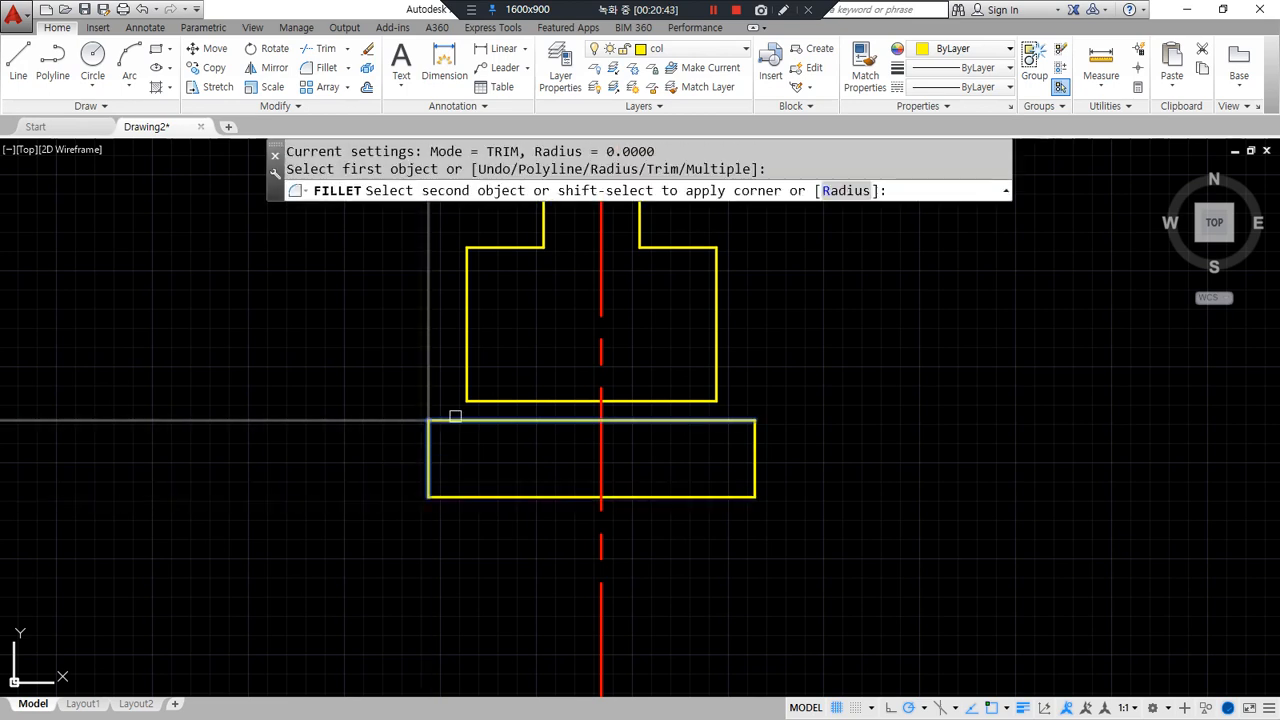
{"action": "left_click", "coordinate": [457, 412]}
- Fillet the footing's underside line to the base layer's left and right sides as sharp corners
{"action": "key", "text": "Return"}
{"action": "left_click", "coordinate": [427, 434]}
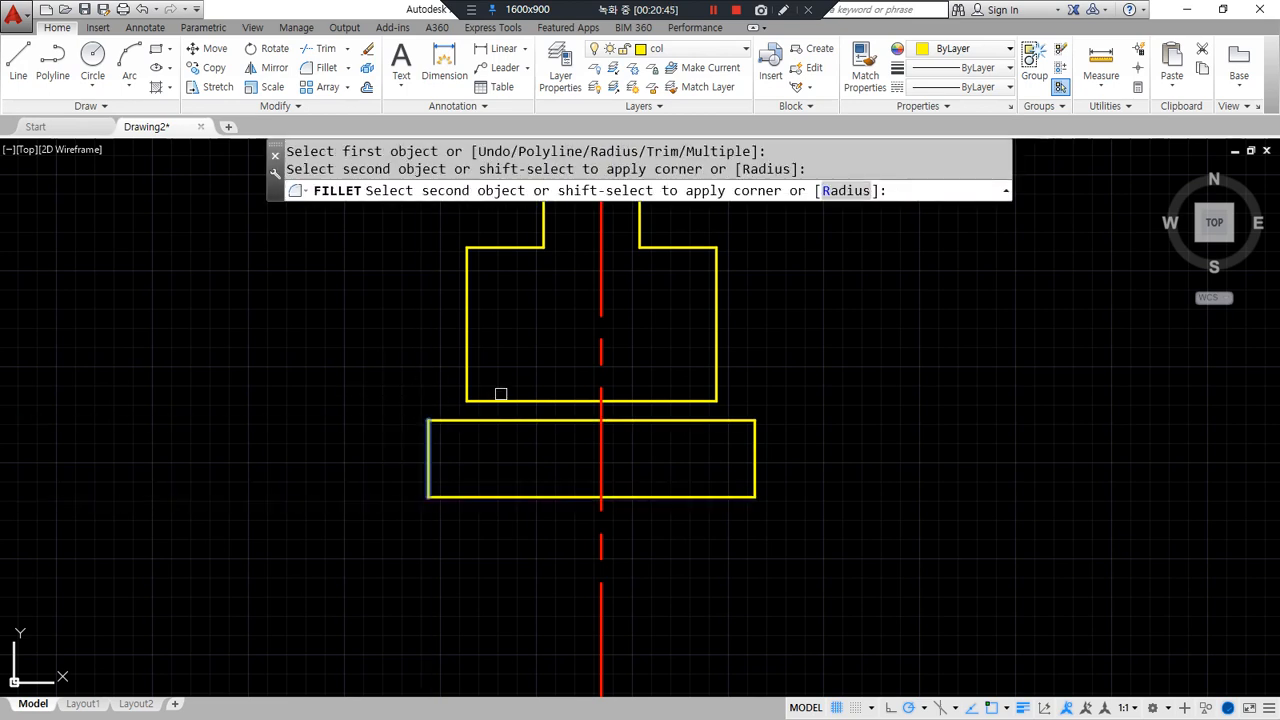
{"action": "left_click", "coordinate": [546, 400]}
{"action": "key", "text": "Return"}
{"action": "left_click", "coordinate": [674, 400]}
{"action": "left_click", "coordinate": [752, 437]}
- Trim the extended underside line between the footing's left and right sides
{"action": "type", "text": "tr"}
{"action": "key", "text": "Return"}
{"action": "key", "text": "Return"}
{"action": "left_click", "coordinate": [549, 406]}
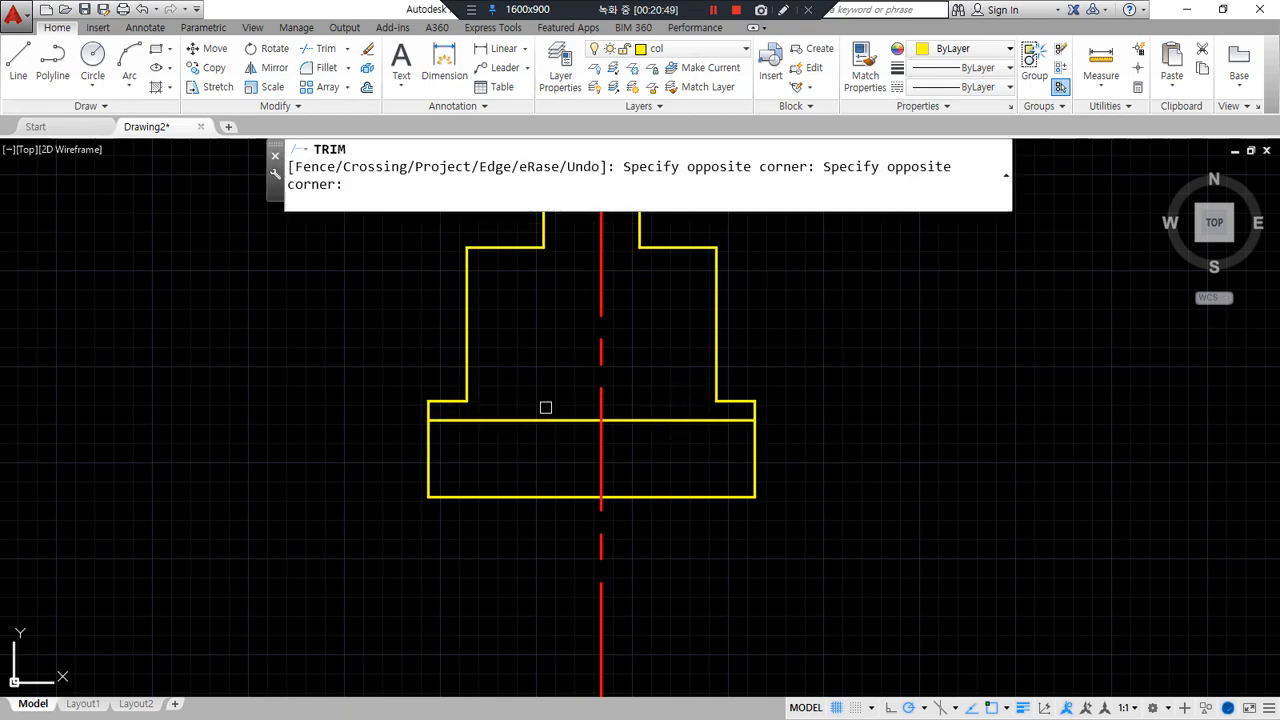
{"action": "key", "text": "Return"}
- Move all lines of the base layer below the footing to the green layer
{"action": "left_click", "coordinate": [317, 354]}
{"action": "left_click", "coordinate": [898, 580]}
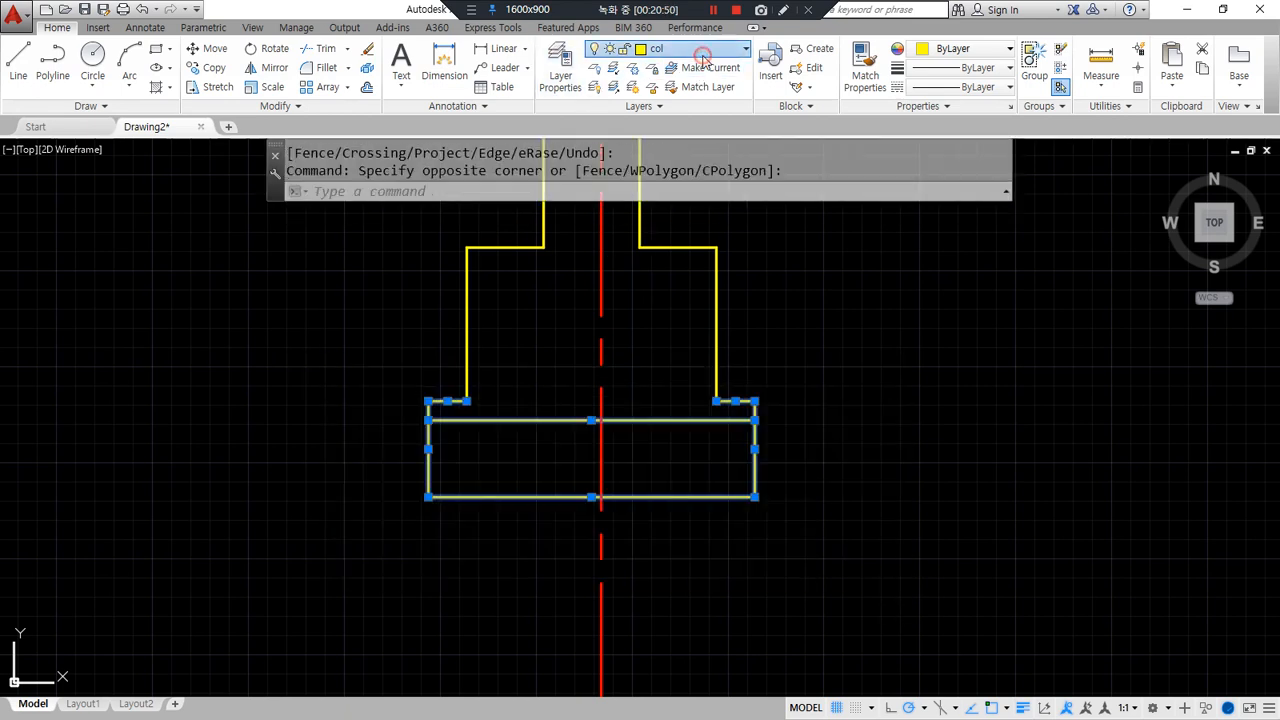
{"action": "left_click", "coordinate": [670, 48]}
{"action": "left_click", "coordinate": [677, 148]}
{"action": "key", "text": "Escape"}
{"action": "key", "text": "Escape"}
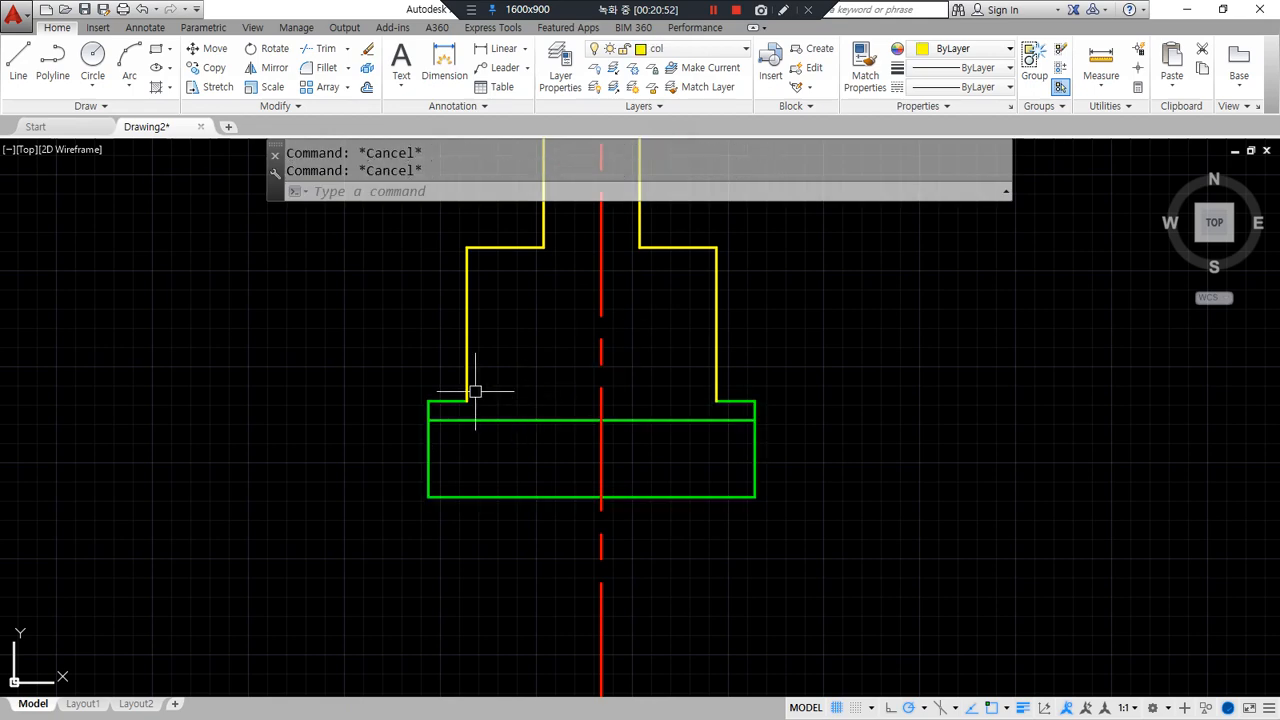
- Draw a line closing the footing's underside between its two lower corners
{"action": "type", "text": "l"}
{"action": "key", "text": "Return"}
{"action": "left_click", "coordinate": [466, 401]}
{"action": "left_click", "coordinate": [716, 401]}
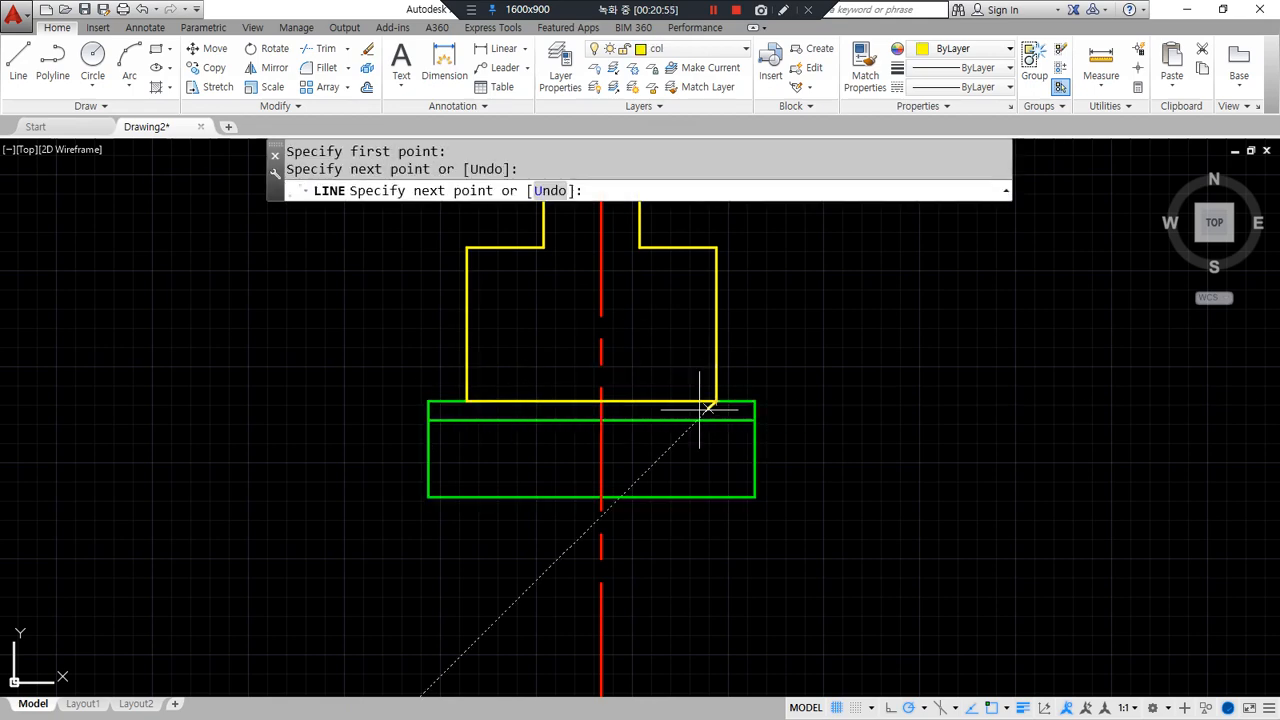
{"action": "key", "text": "Return"}
{"action": "scroll", "coordinate": [547, 452], "scroll_direction": "down", "scroll_amount": 4}
{"action": "mouse_move", "coordinate": [514, 389]}
{"action": "middle_mouse_down"}
{"action": "mouse_move", "coordinate": [534, 337]}
{"action": "mouse_move", "coordinate": [718, 426]}
{"action": "middle_mouse_up"}
{"action": "scroll", "coordinate": [630, 492], "scroll_direction": "up", "scroll_amount": 2}
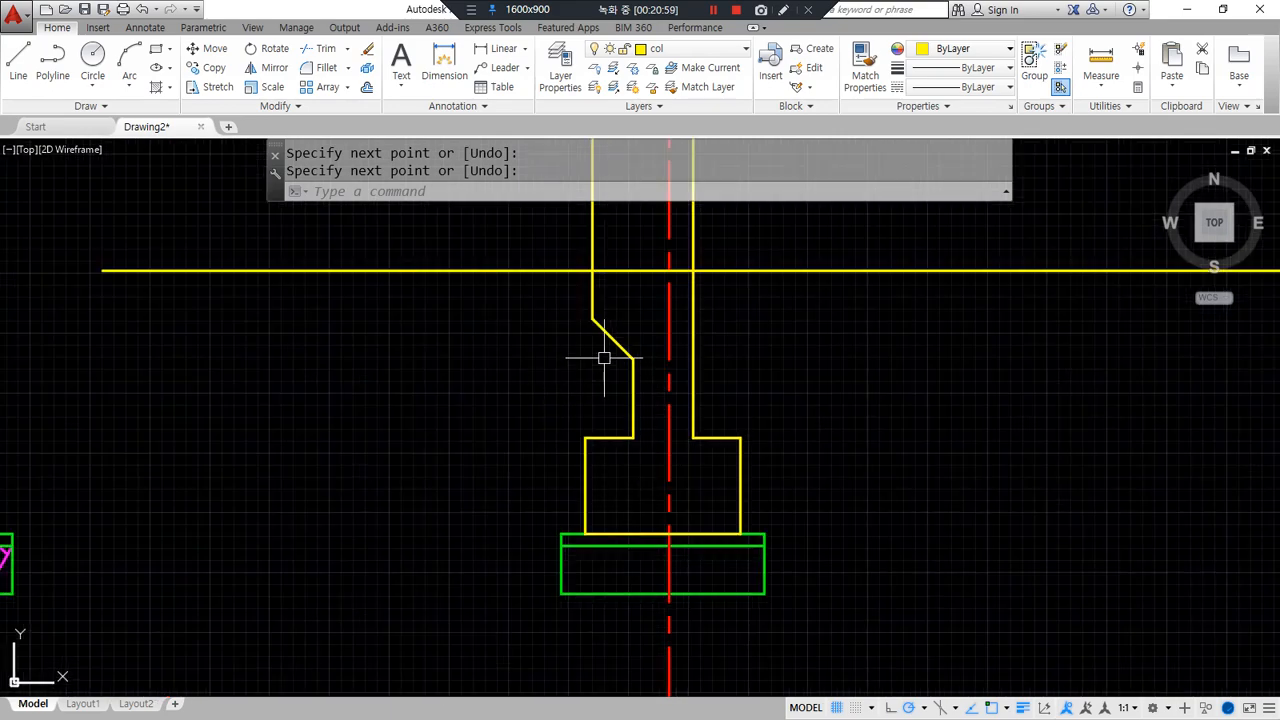
{"action": "mouse_move", "coordinate": [606, 323]}
{"action": "left_mouse_down"}
{"action": "mouse_move", "coordinate": [657, 400]}
{"action": "mouse_move", "coordinate": [615, 450]}
{"action": "left_mouse_up"}
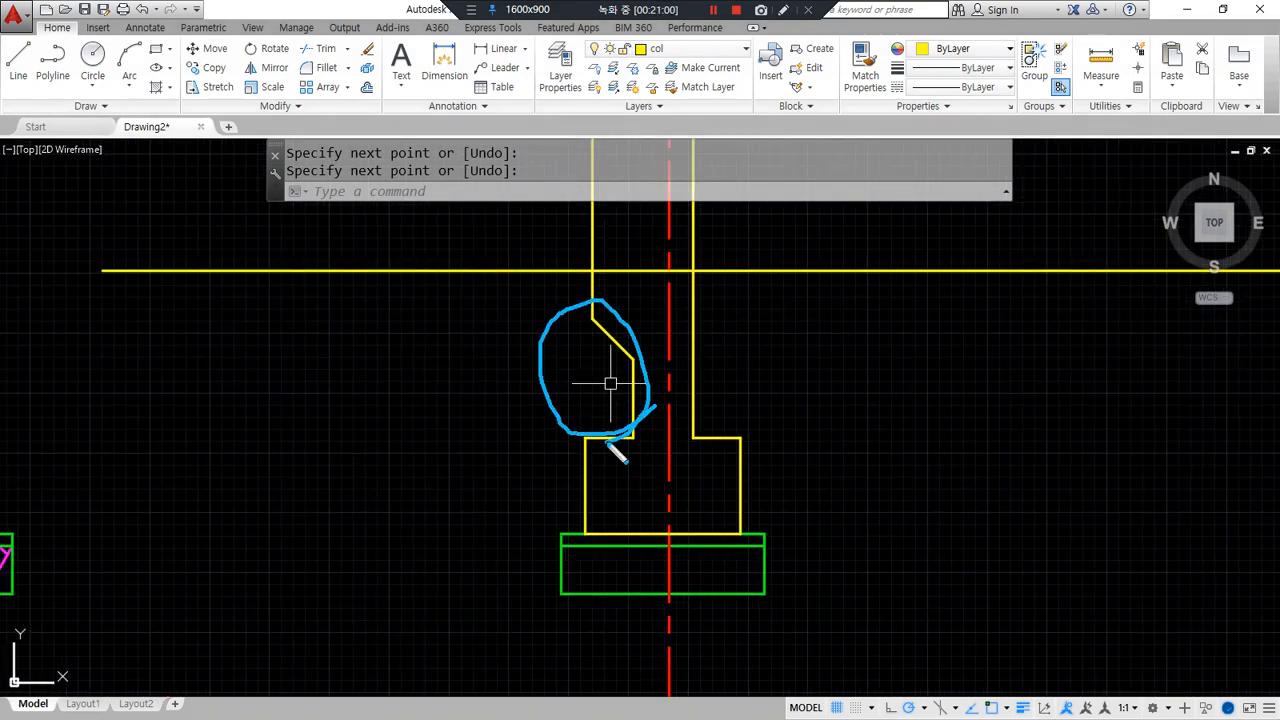
{"action": "scroll", "coordinate": [477, 374], "scroll_direction": "down", "scroll_amount": 2}
{"action": "scroll", "coordinate": [612, 562], "scroll_direction": "up", "scroll_amount": 2}
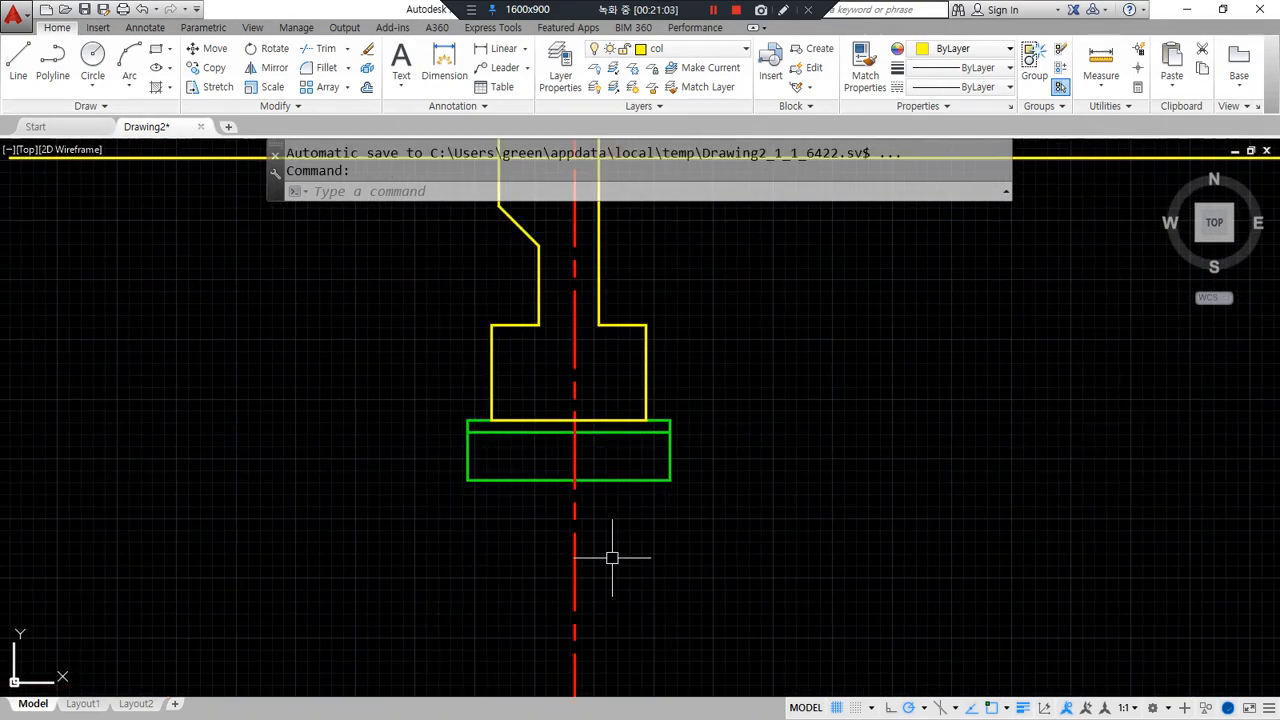
{"action": "mouse_move", "coordinate": [490, 495]}
{"action": "left_mouse_down"}
{"action": "mouse_move", "coordinate": [600, 420]}
{"action": "mouse_move", "coordinate": [665, 488]}
{"action": "mouse_move", "coordinate": [502, 506]}
{"action": "left_mouse_up"}
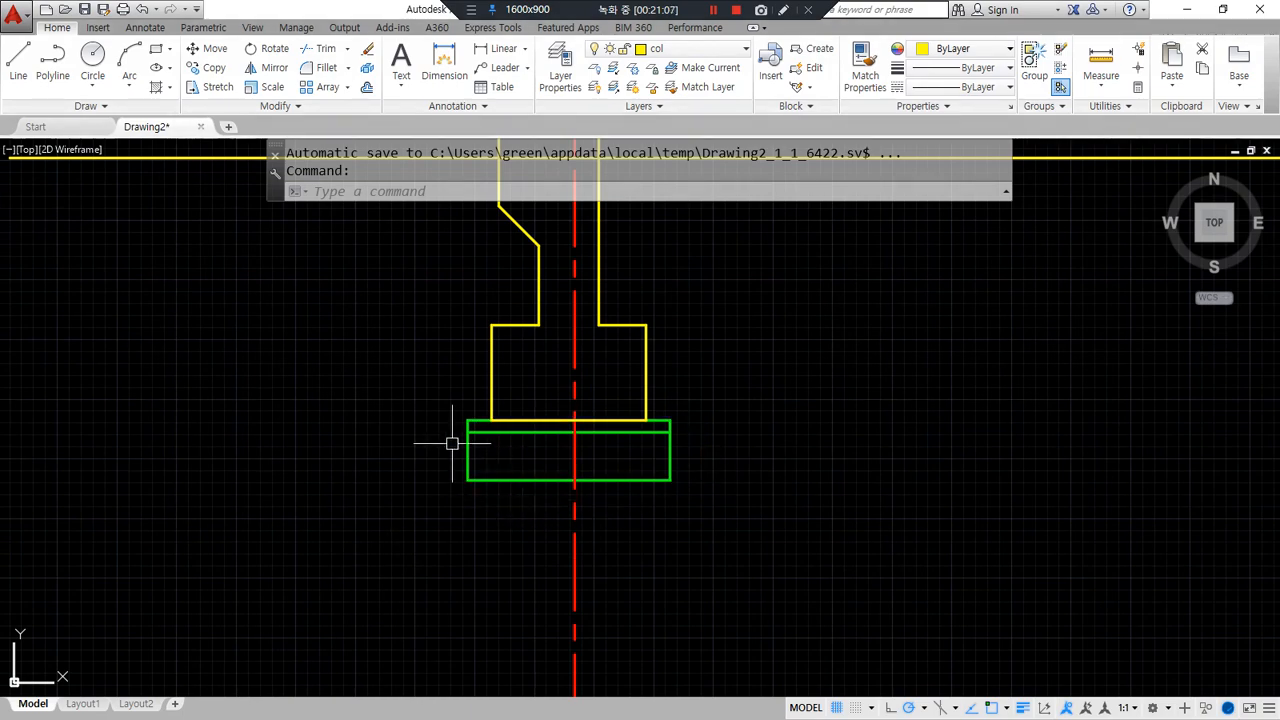
- Set polar tracking to 30° increments and draw a 60° line from the base layer's lower-left corner up to its inner horizontal line
{"action": "scroll", "coordinate": [451, 443], "scroll_direction": "up", "scroll_amount": 4}
{"action": "middle_click_drag", "start_coordinate": [442, 473], "coordinate": [354, 483]}
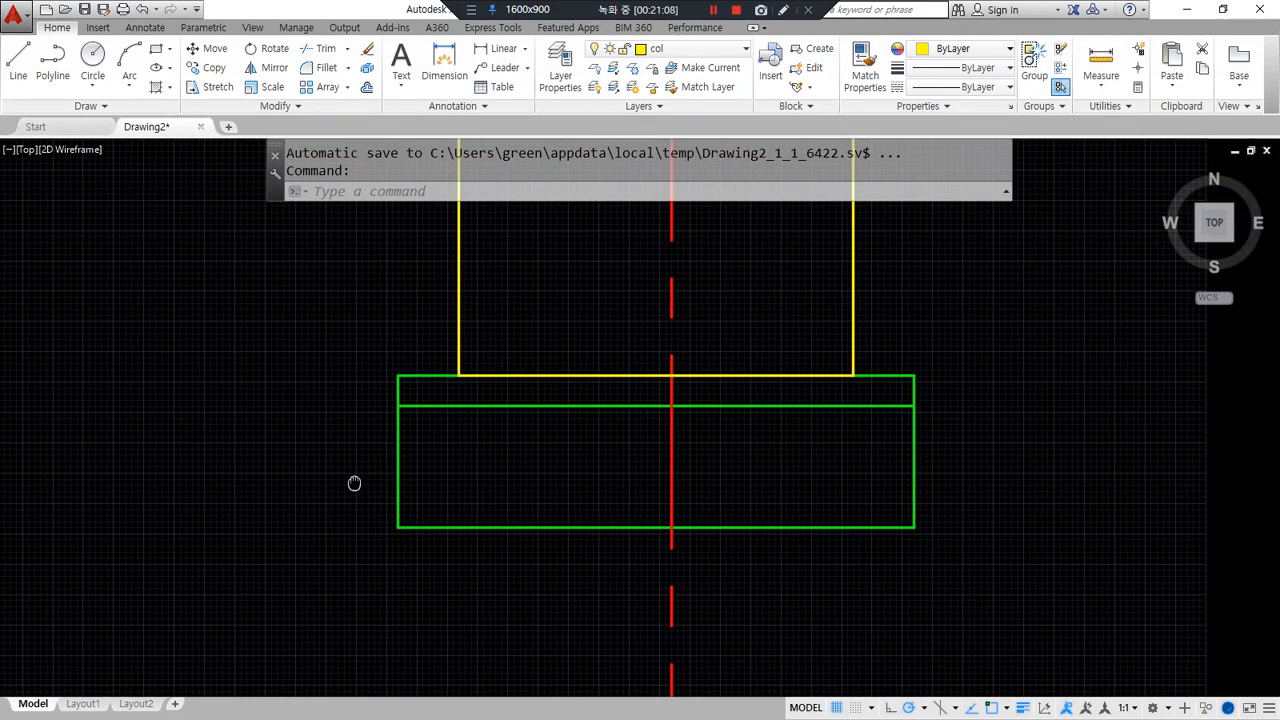
{"action": "left_click", "coordinate": [925, 707]}
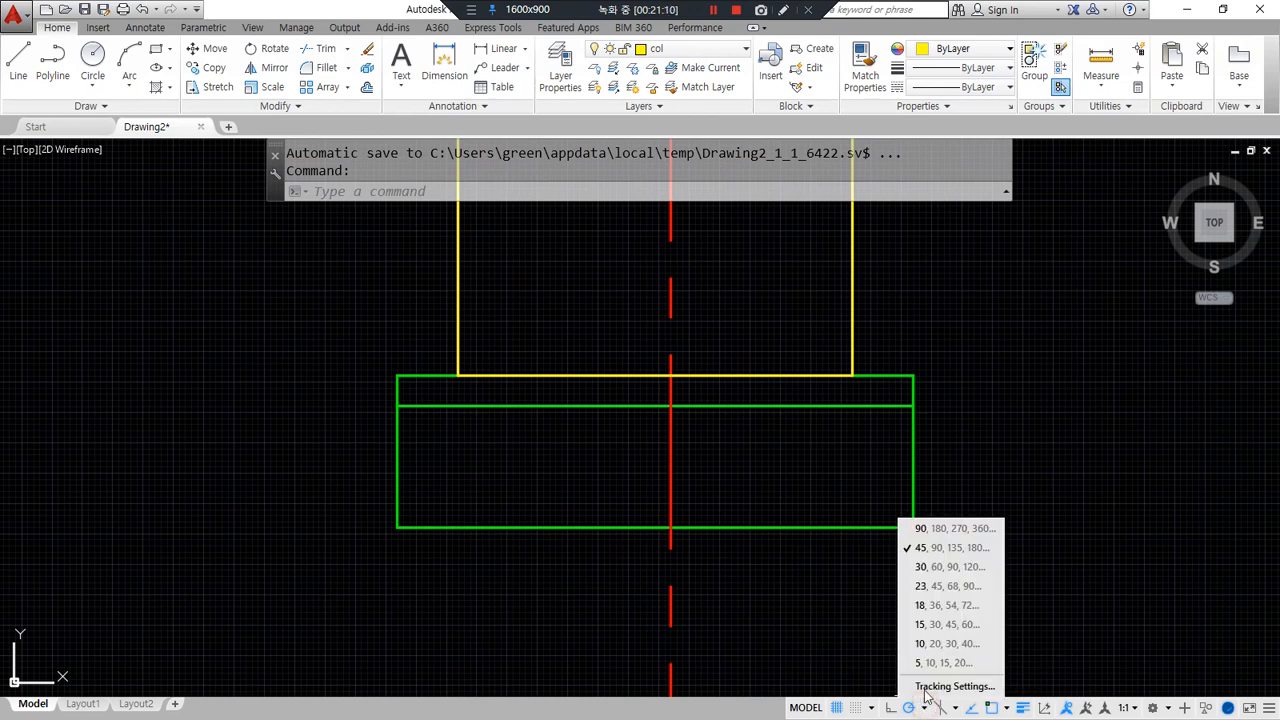
{"action": "left_click", "coordinate": [920, 572]}
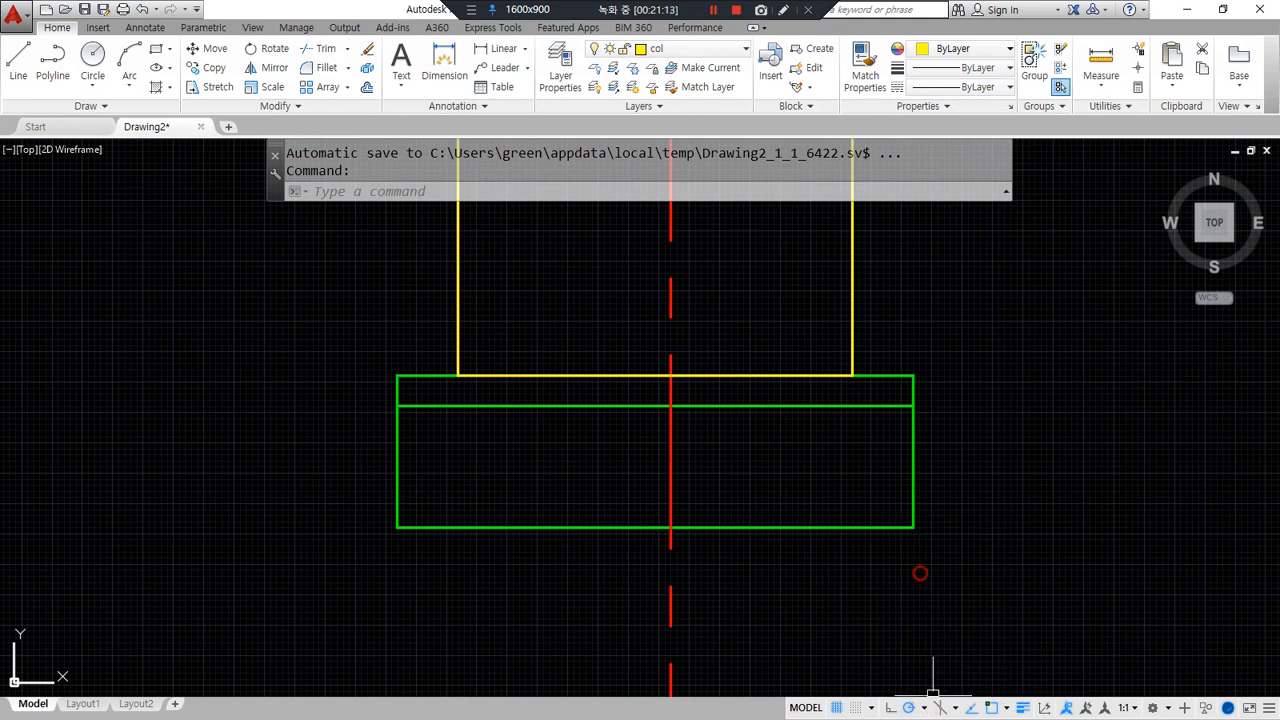
{"action": "type", "text": "l"}
{"action": "key", "text": "Return"}
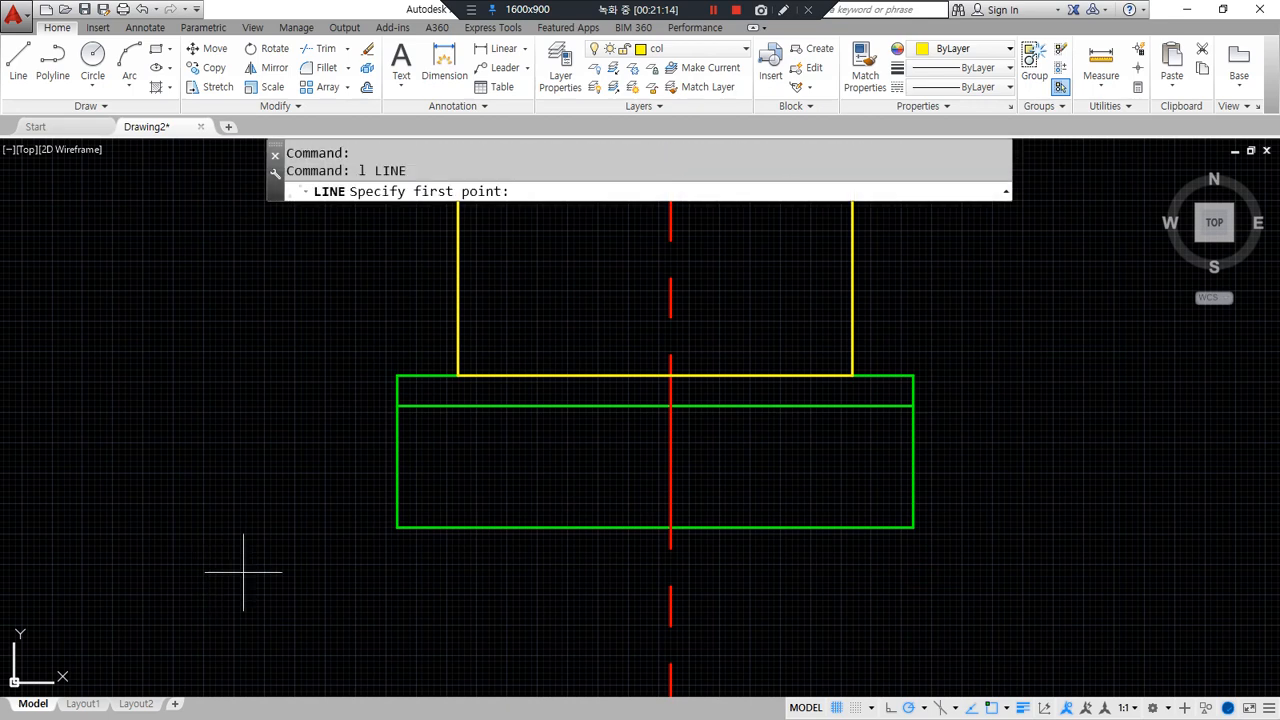
{"action": "left_click", "coordinate": [397, 527]}
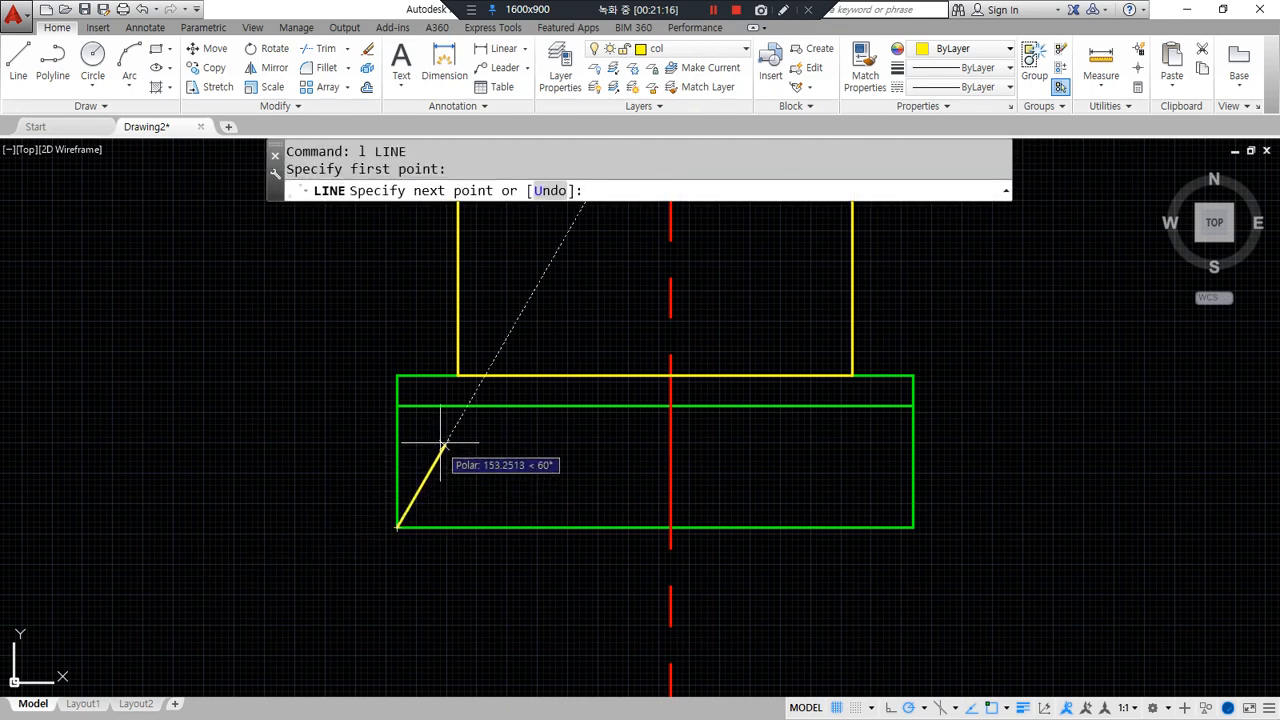
{"action": "left_click", "coordinate": [466, 406]}
{"action": "key", "text": "Escape"}
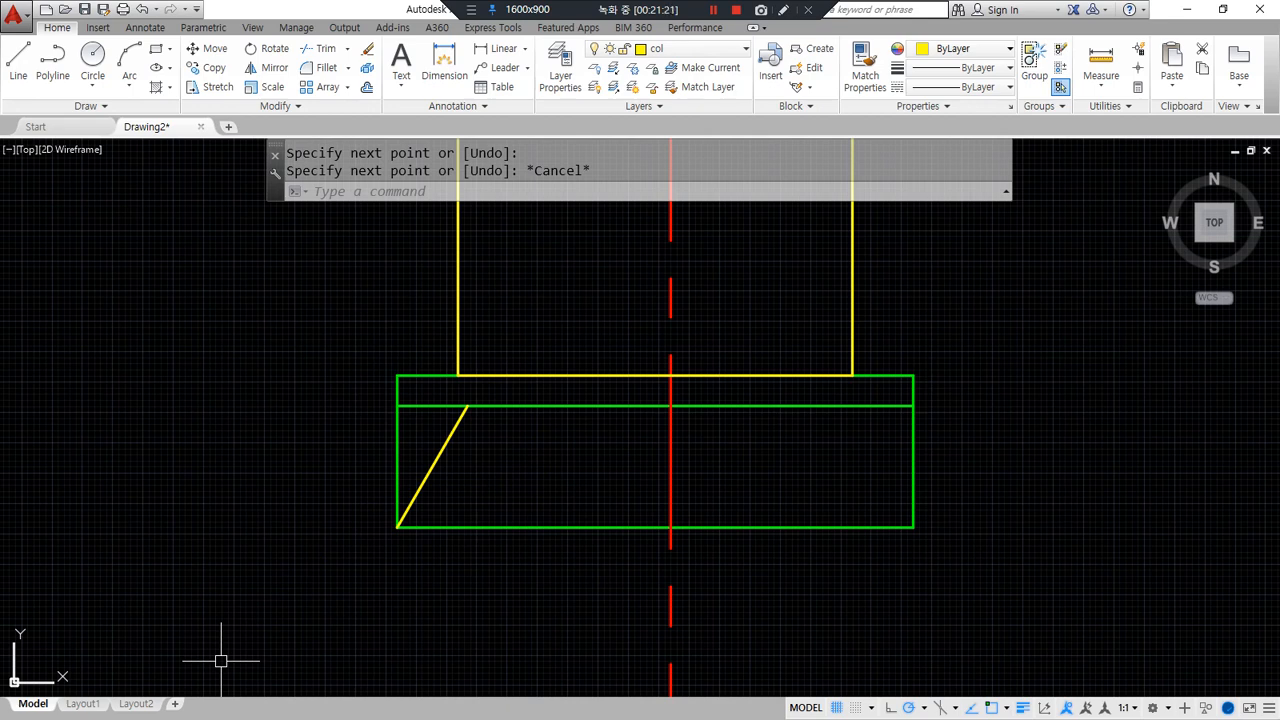
- Draw a helper rectangle whose opposite corners are the two ends of the 60° diagonal
{"action": "type", "text": "rec"}
{"action": "key", "text": "Return"}
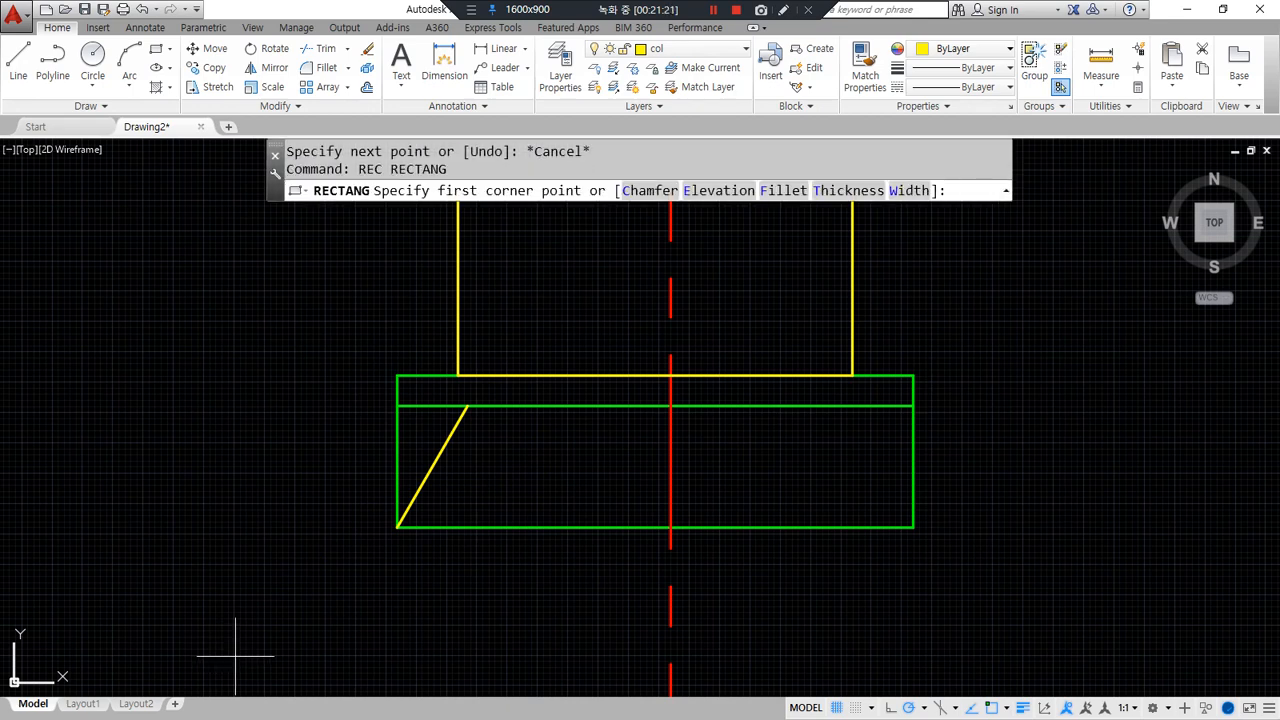
{"action": "left_click", "coordinate": [397, 527]}
{"action": "key", "text": "Escape"}
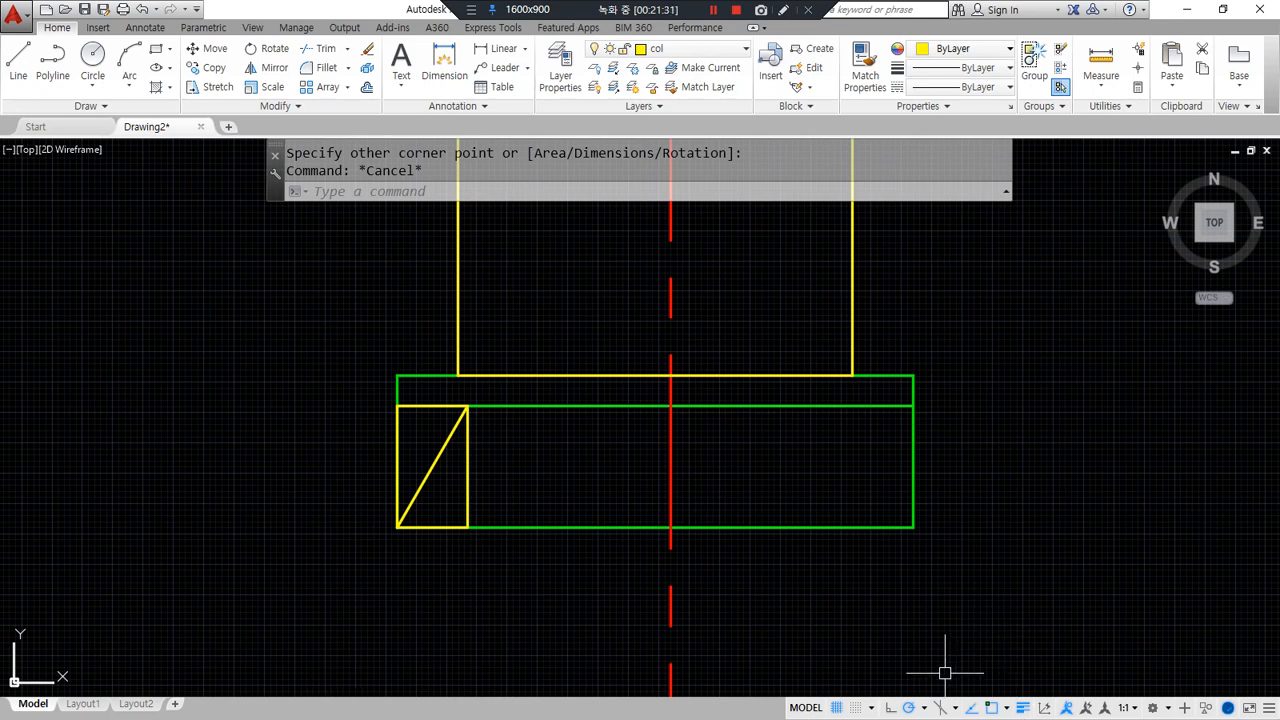
- Set polar tracking to 45° increments and draw a short 45° line from the midpoint of the rectangle's top edge to the diagonal
{"action": "left_click", "coordinate": [924, 711]}
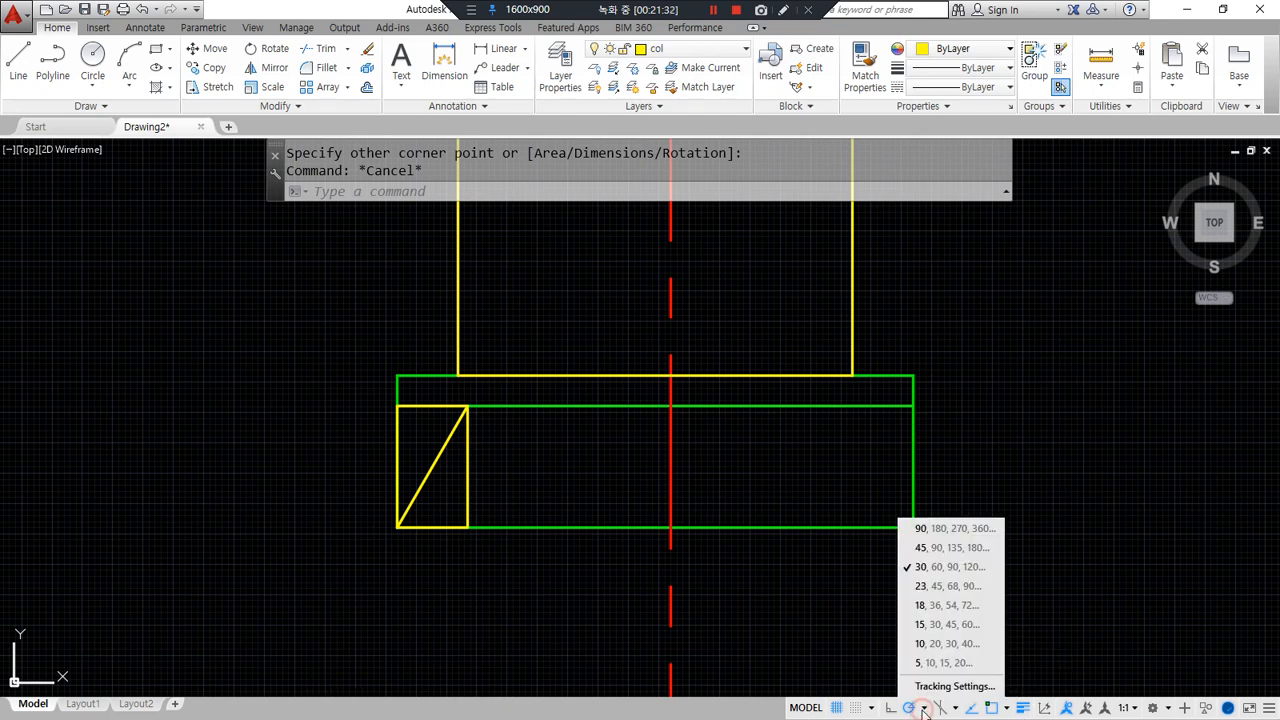
{"action": "left_click", "coordinate": [945, 548]}
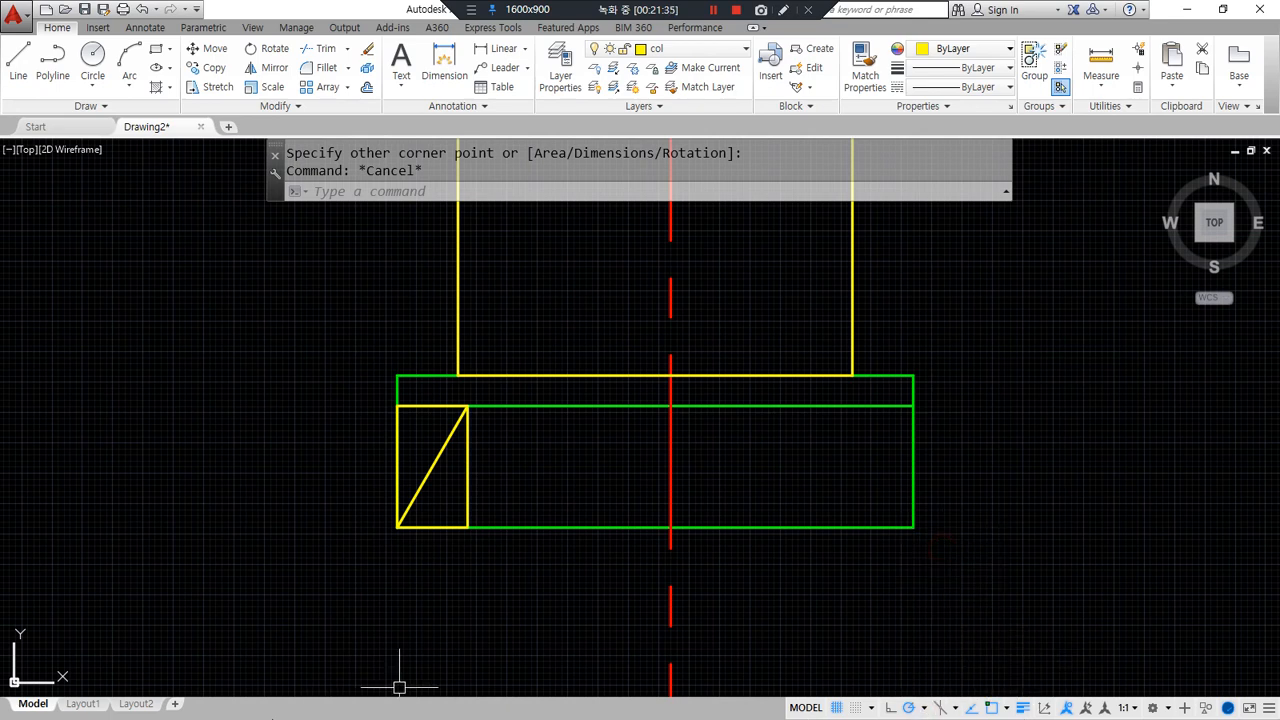
{"action": "type", "text": "l"}
{"action": "key", "text": "Return"}
{"action": "left_click", "coordinate": [432, 405]}
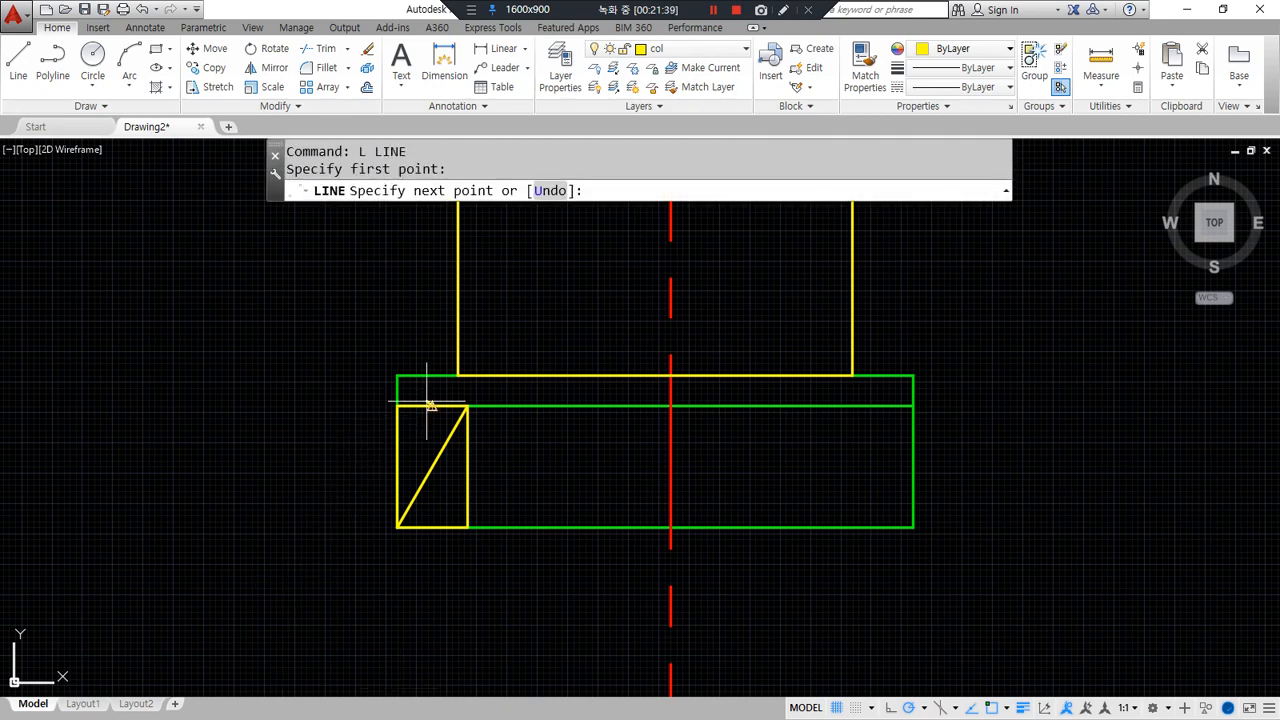
{"action": "left_click", "coordinate": [454, 428]}
{"action": "key", "text": "Return"}
- Draw a short 45° line from the midpoint of the rectangle's bottom edge to the diagonal
{"action": "key", "text": "Return"}
{"action": "left_click", "coordinate": [432, 527]}
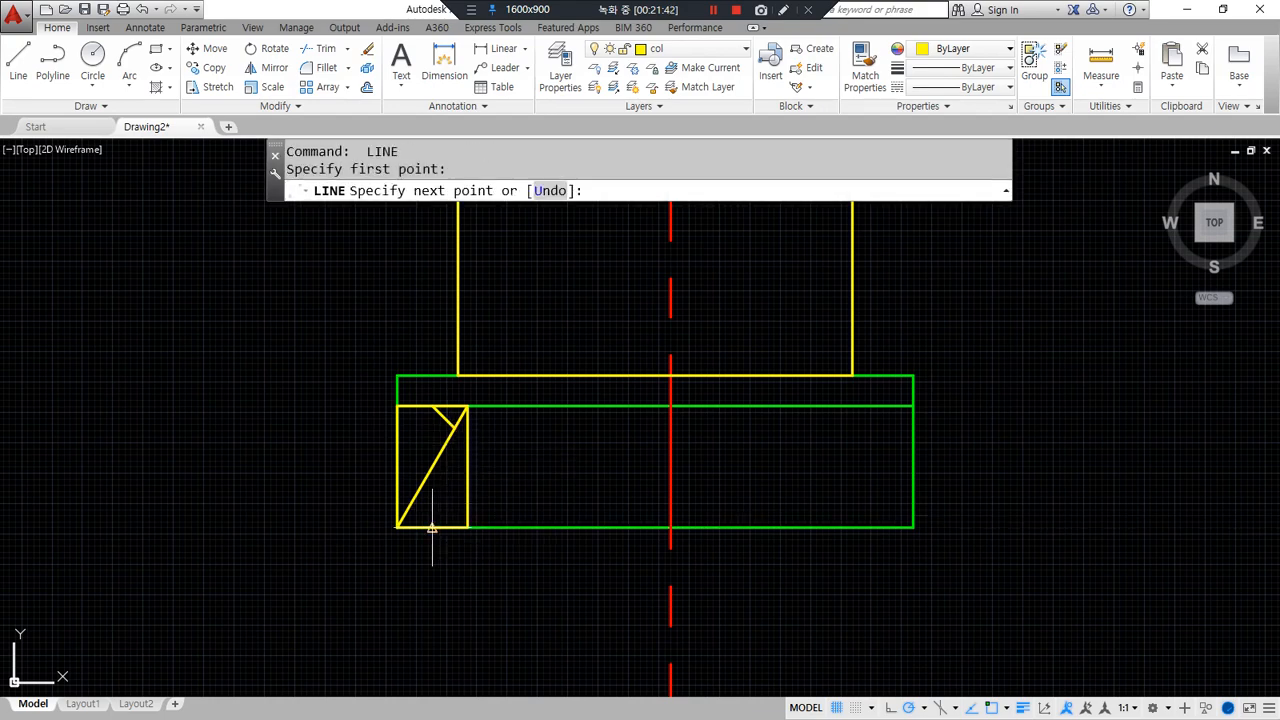
{"action": "left_click", "coordinate": [410, 515]}
{"action": "key", "text": "Return"}
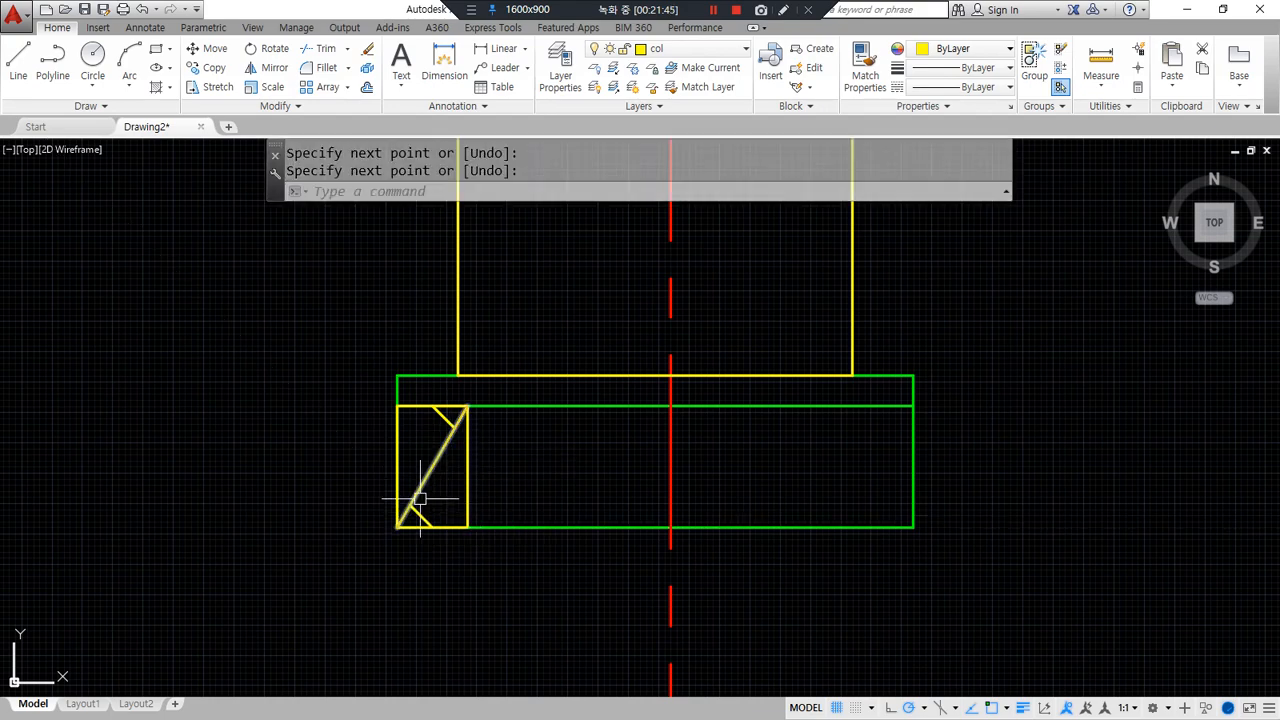
{"action": "scroll", "coordinate": [416, 510], "scroll_direction": "up", "scroll_amount": 4}
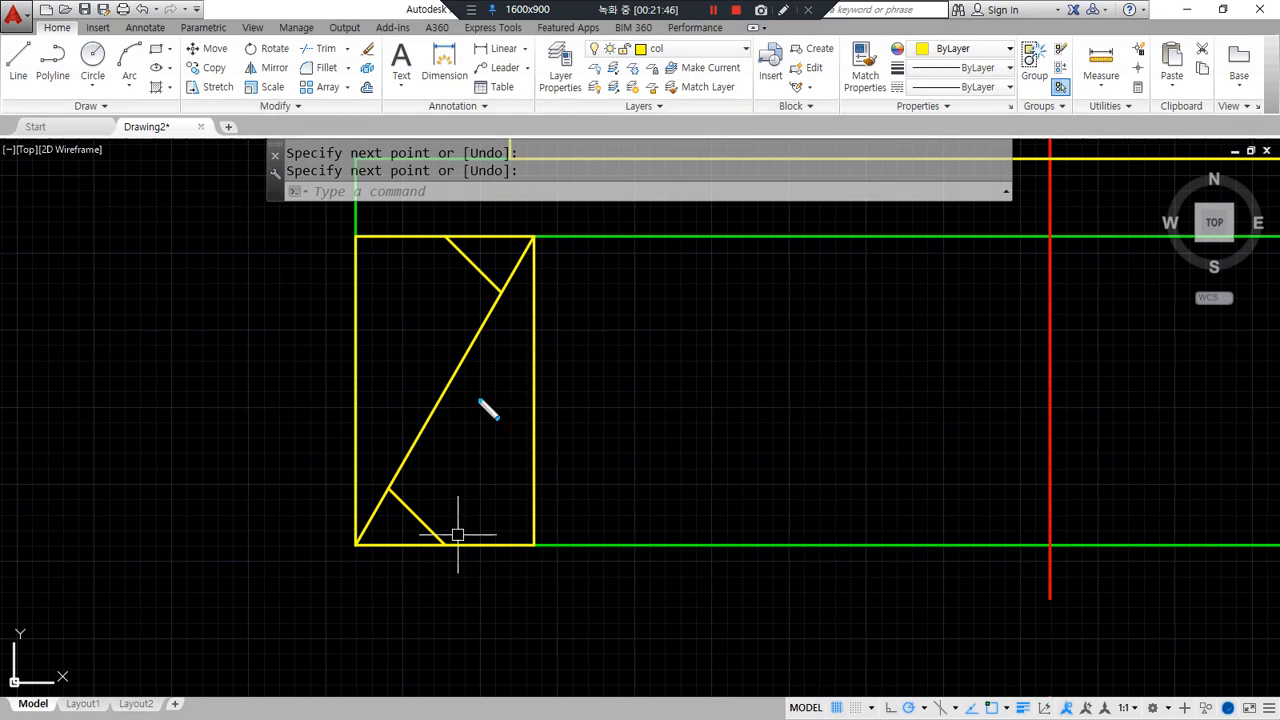
{"action": "left_click_drag", "start_coordinate": [472, 426], "coordinate": [486, 529]}
{"action": "left_click_drag", "start_coordinate": [543, 427], "coordinate": [510, 463]}
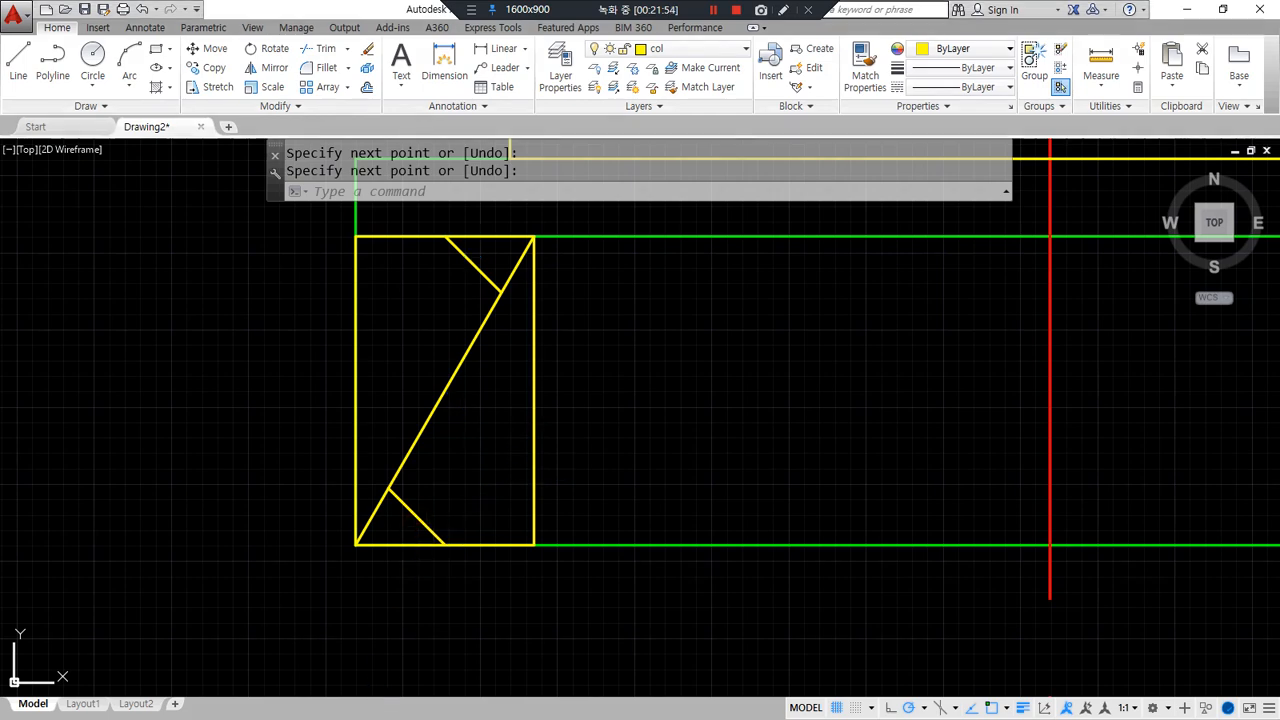
- Erase the helper rectangle around the diagonal
{"action": "scroll", "coordinate": [603, 443], "scroll_direction": "down", "scroll_amount": 2}
{"action": "middle_click_drag", "start_coordinate": [603, 443], "coordinate": [449, 449]}
{"action": "left_click", "coordinate": [421, 440]}
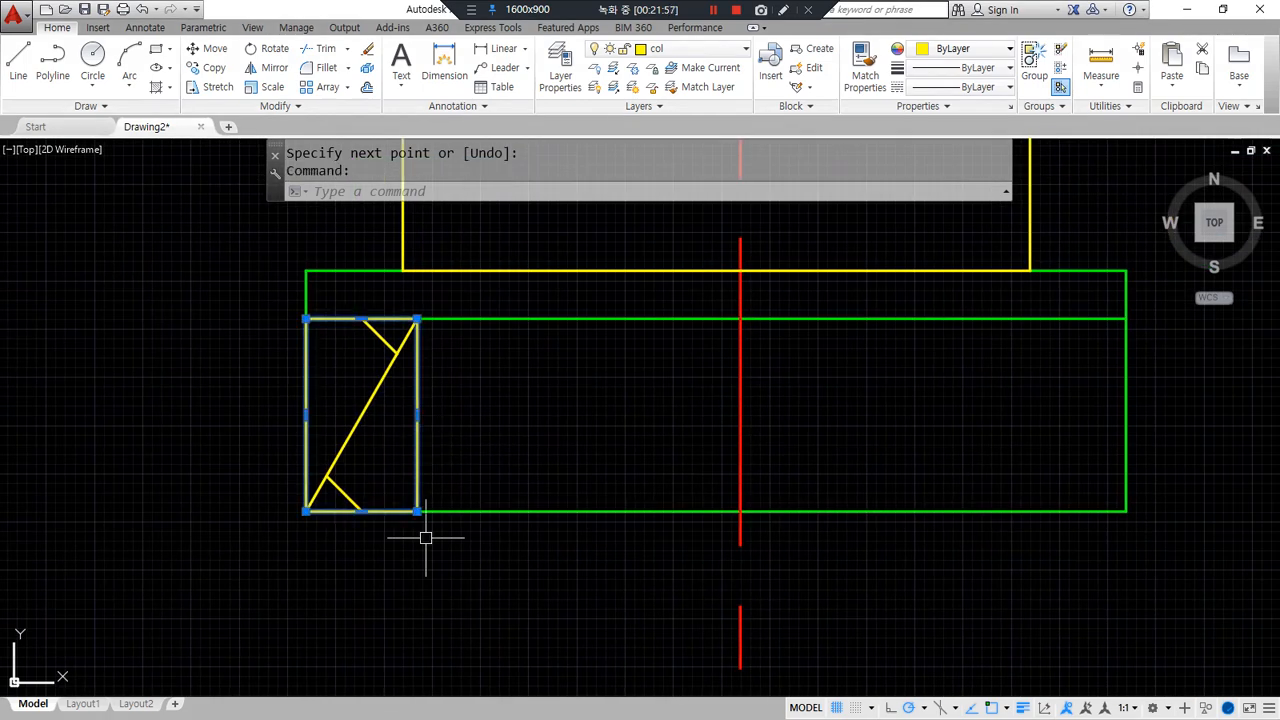
{"action": "type", "text": "e"}
{"action": "key", "text": "Return"}
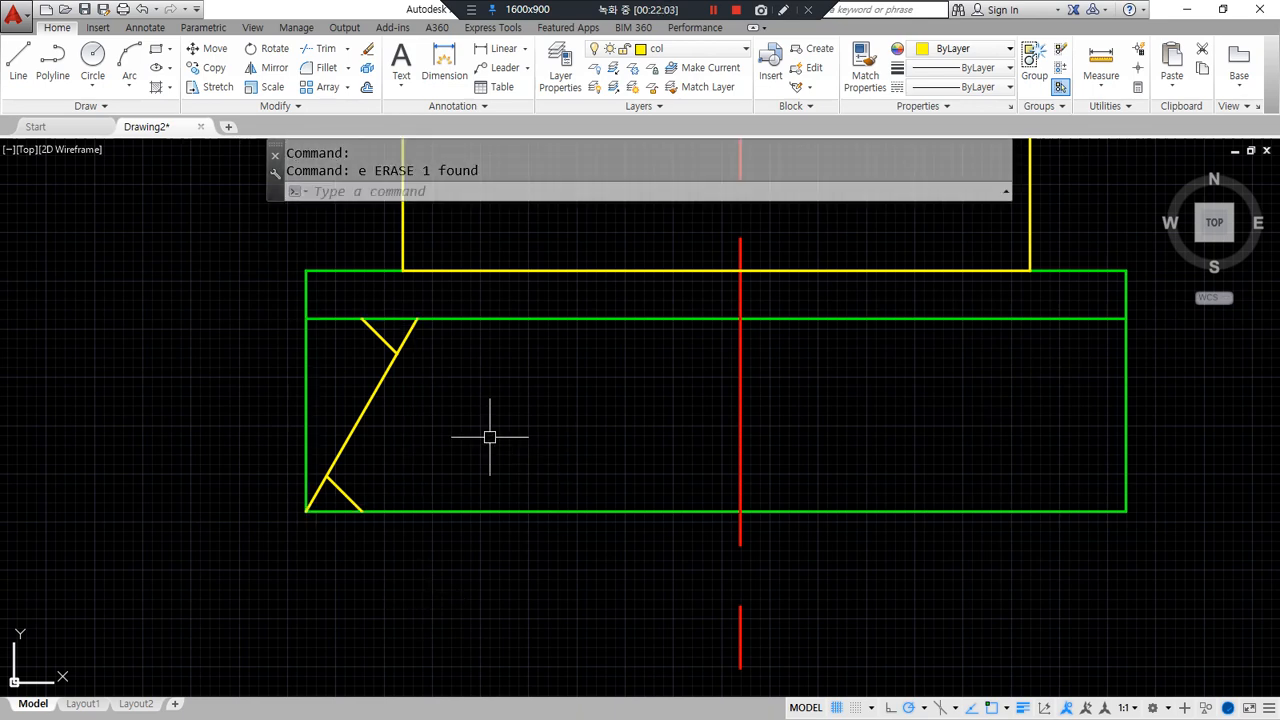
- Start copying the diagonal and its two short 45° lines, using the diagonal's upper end as the base point
{"action": "type", "text": "cp"}
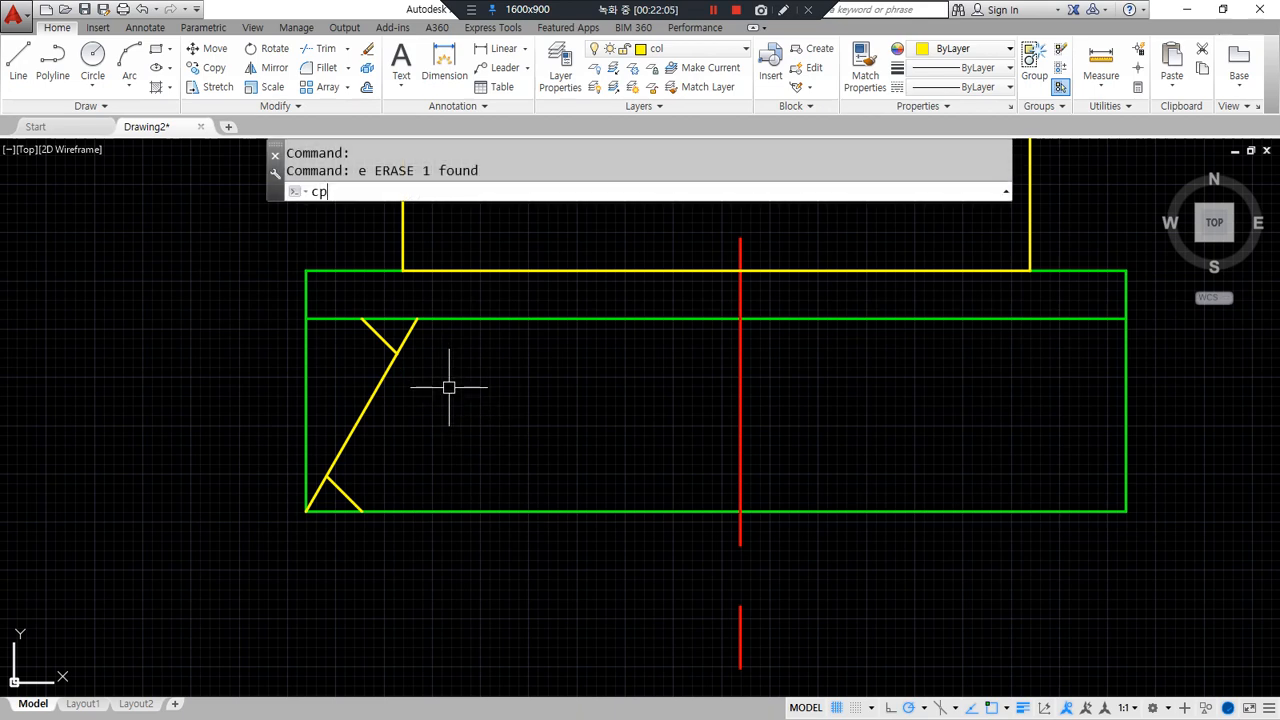
{"action": "key", "text": "Return"}
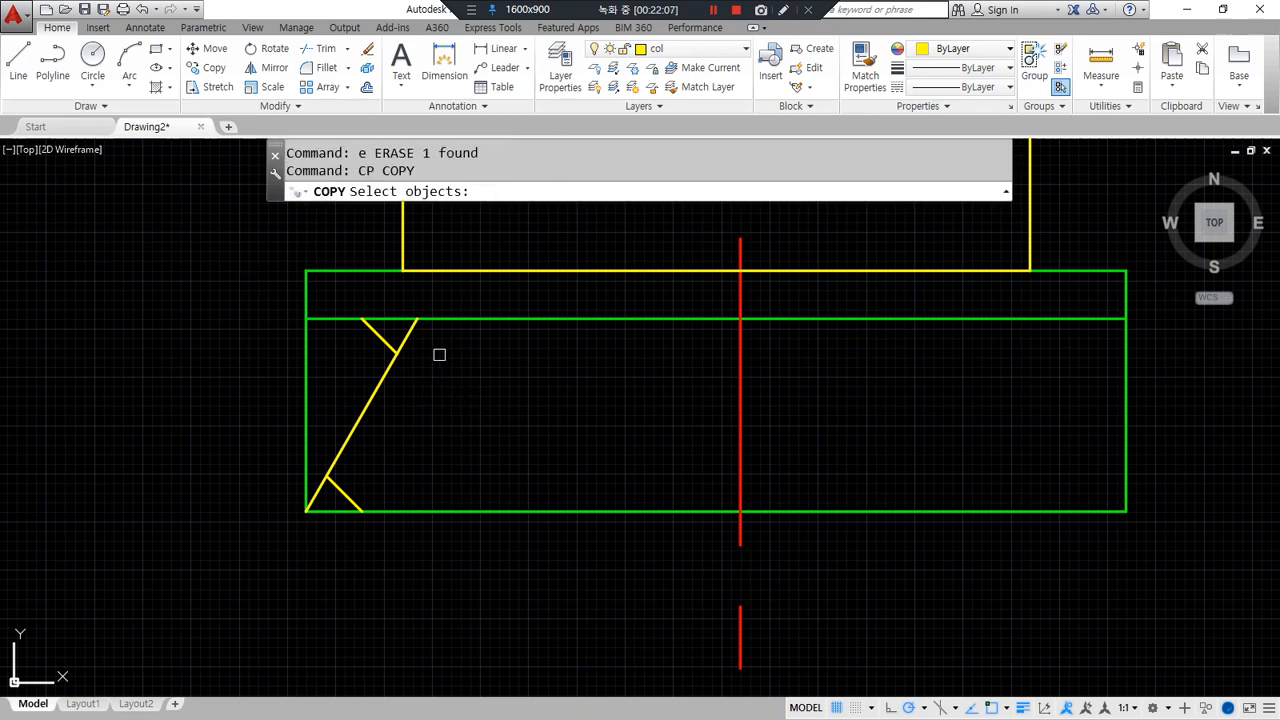
{"action": "left_click", "coordinate": [437, 341]}
{"action": "left_click", "coordinate": [325, 510]}
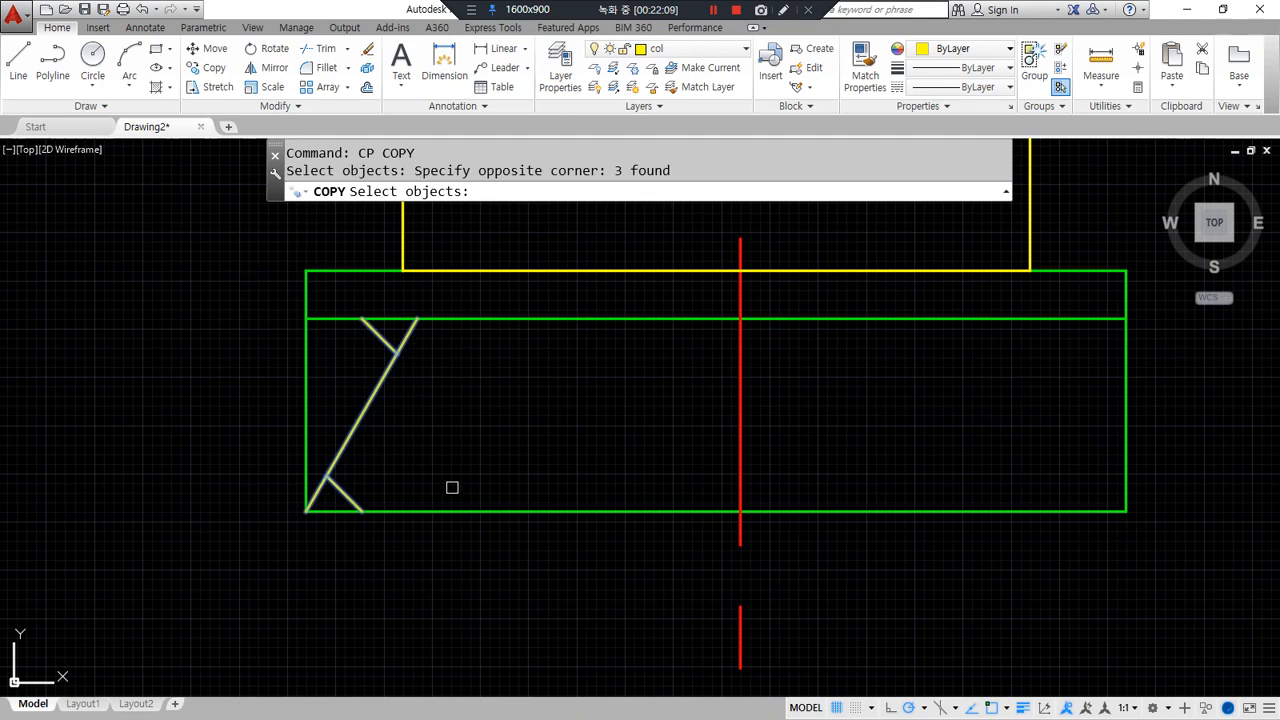
{"action": "key", "text": "Return"}
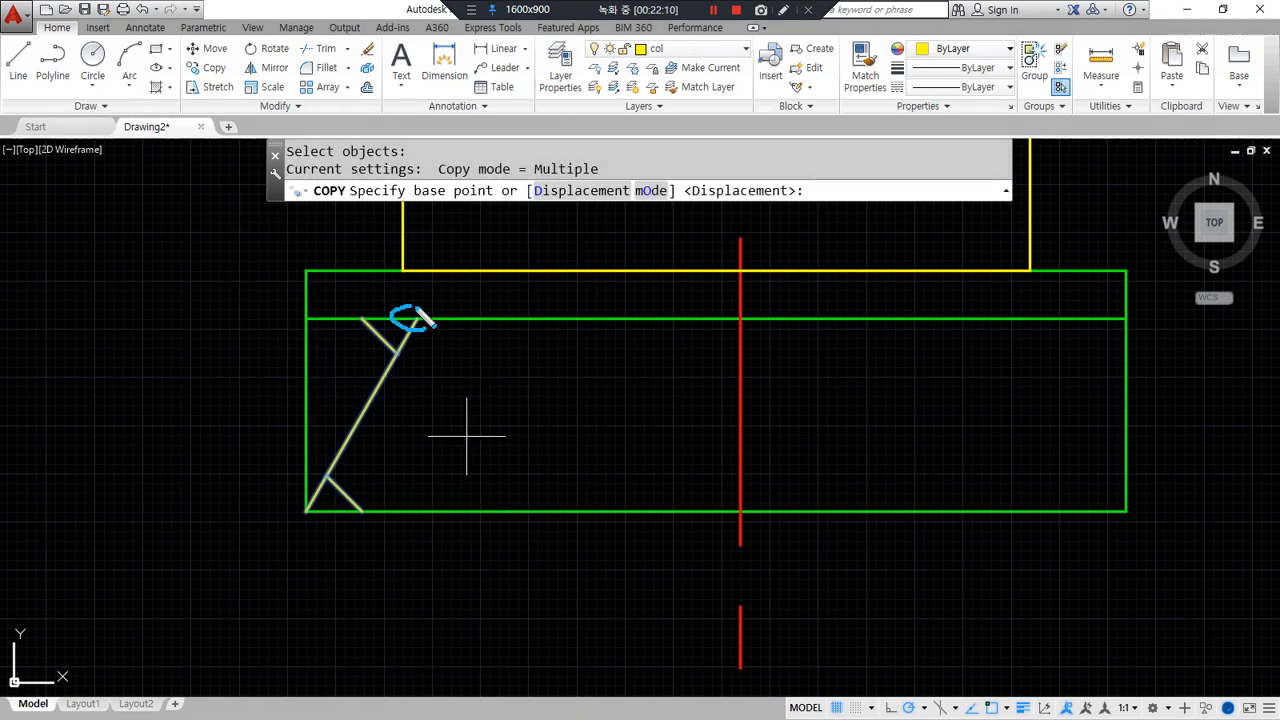
{"action": "left_click_drag", "start_coordinate": [458, 232], "coordinate": [428, 322]}
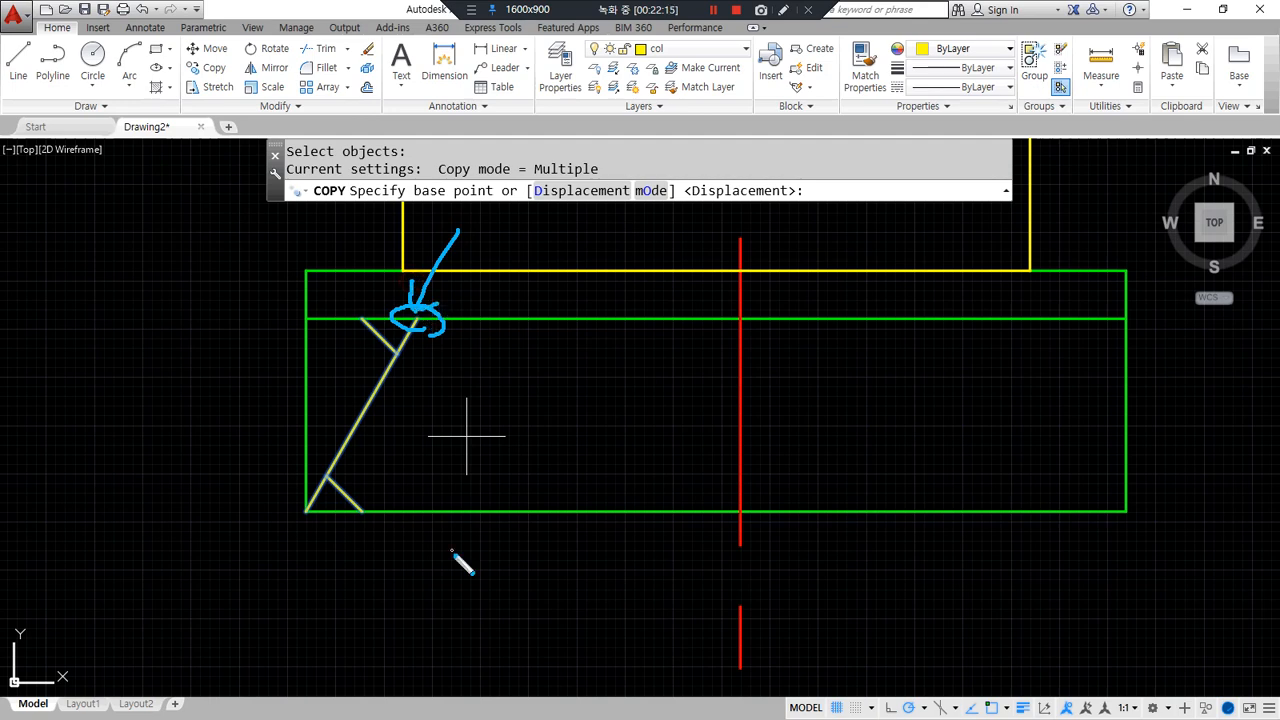
{"action": "key", "text": "Escape"}
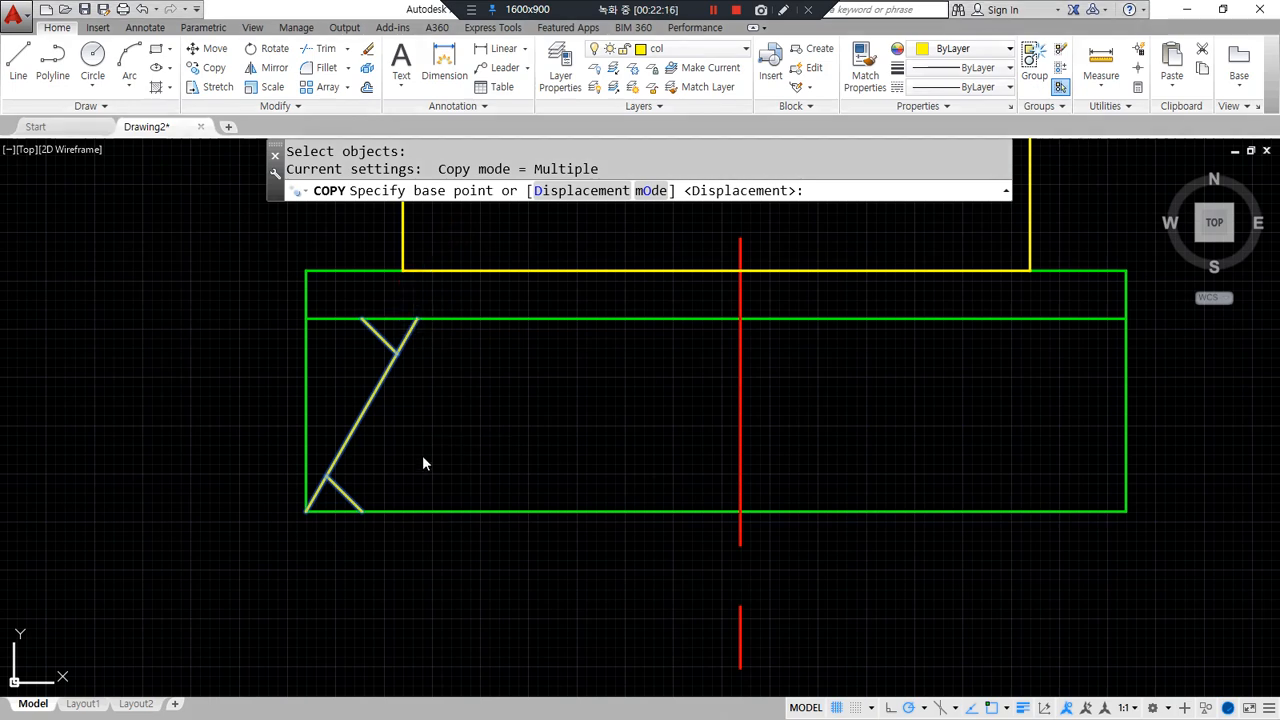
{"action": "left_click", "coordinate": [417, 318]}
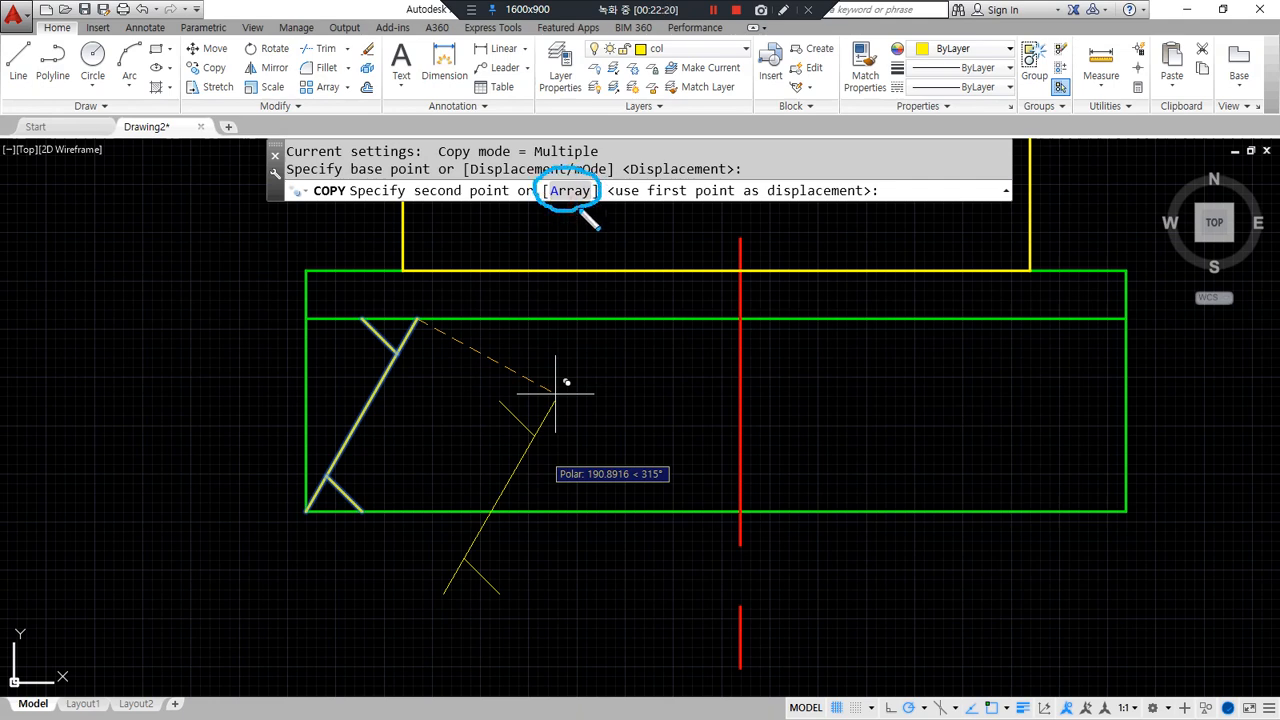
- Make the copy of the rubble symbol a linear array of 5 items
{"action": "key", "text": "Escape"}
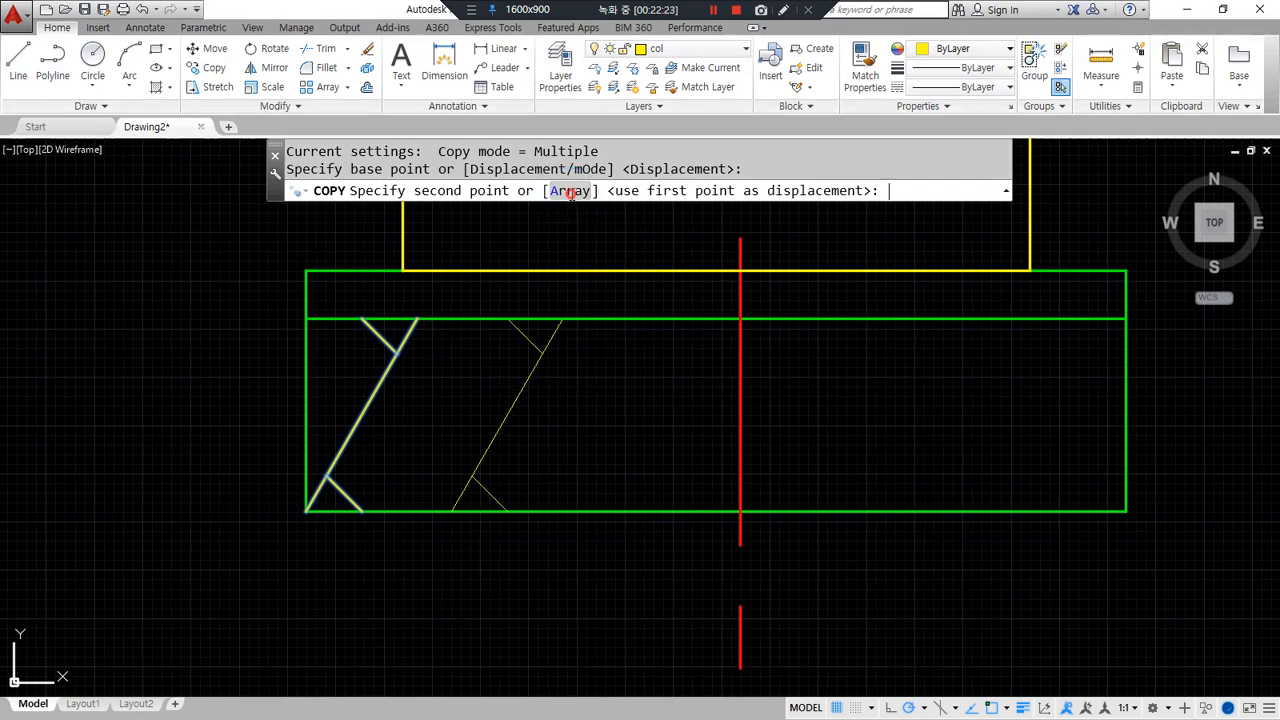
{"action": "type", "text": "A"}
{"action": "key", "text": "Return"}
{"action": "left_click_drag", "start_coordinate": [367, 201], "coordinate": [512, 201]}
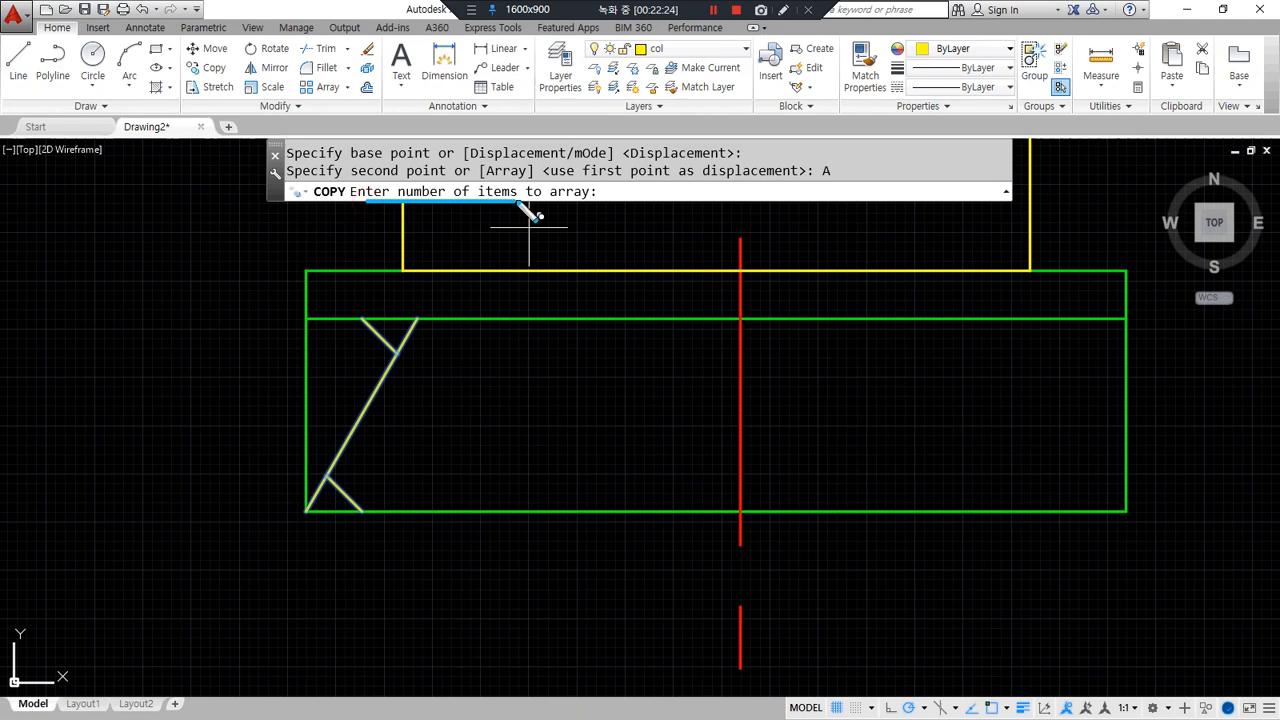
{"action": "key", "text": "Escape"}
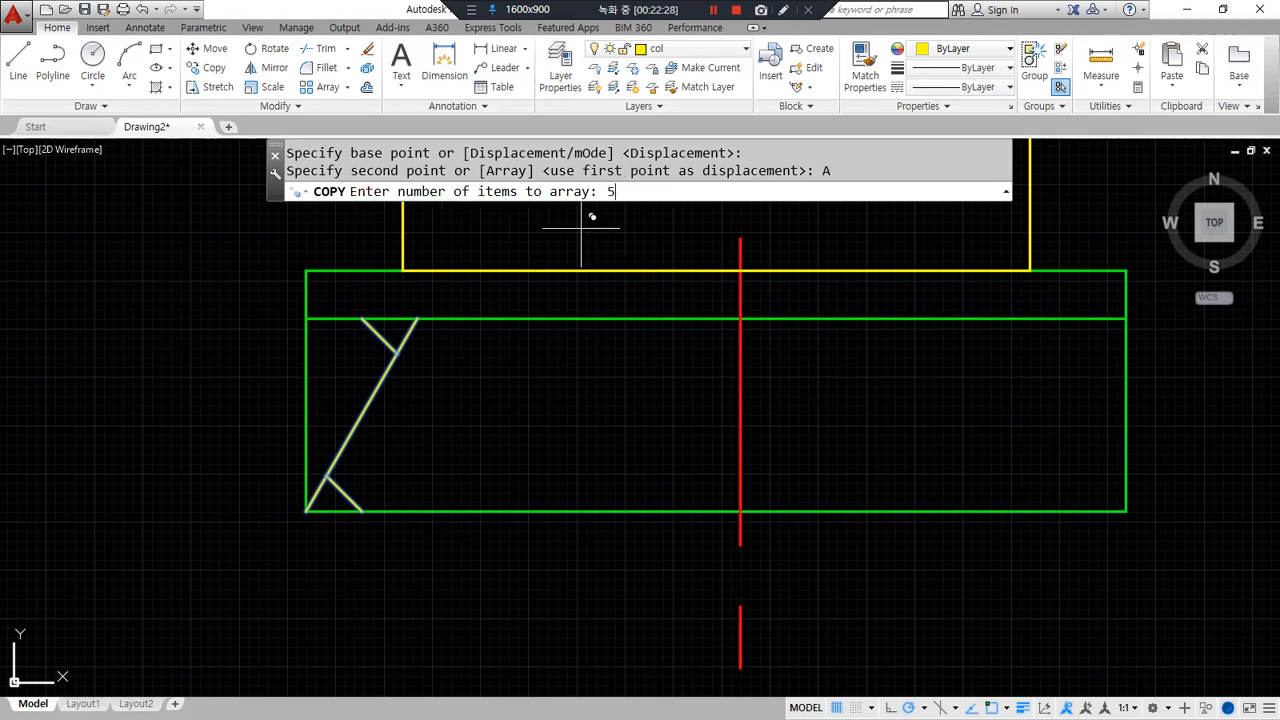
{"action": "type", "text": "5"}
{"action": "key", "text": "Return"}
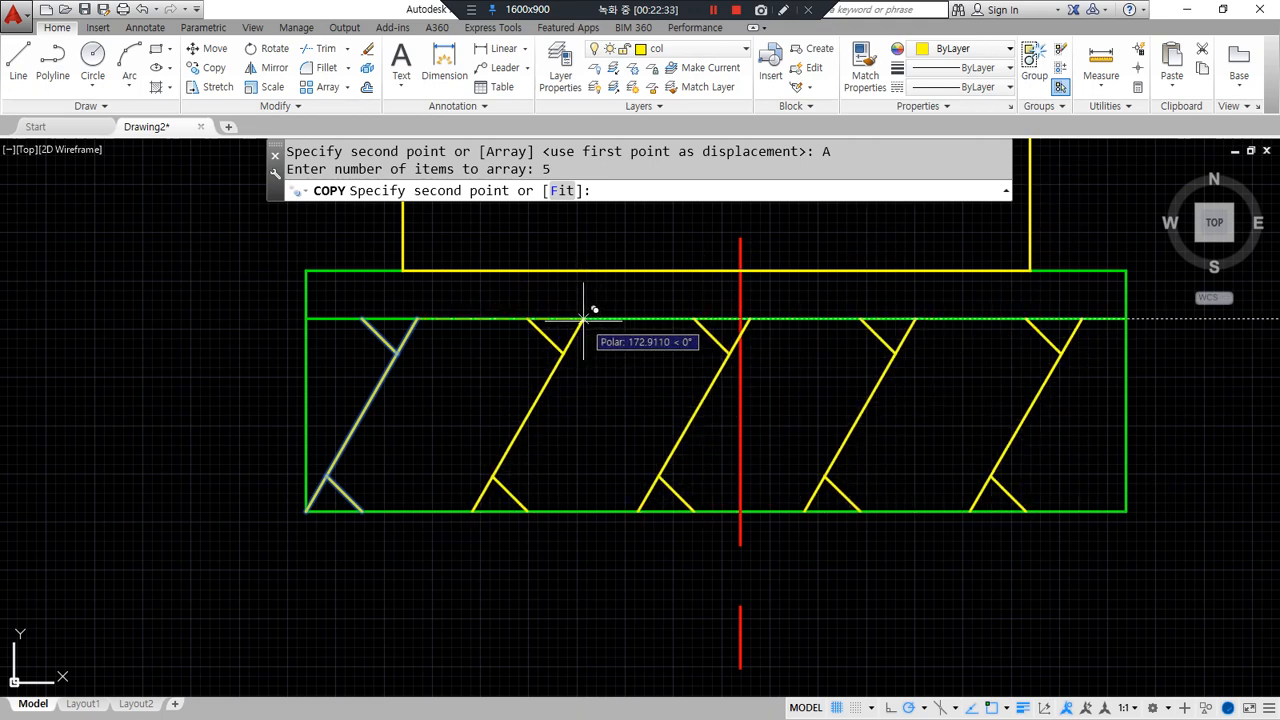
- Fit the array so that the last symbol's upper end lands on the base layer's upper-right corner
{"action": "key", "text": "ctrl+alt+d"}
{"action": "mouse_move", "coordinate": [482, 162]}
{"action": "left_mouse_down"}
{"action": "mouse_move", "coordinate": [425, 200]}
{"action": "mouse_move", "coordinate": [490, 198]}
{"action": "left_mouse_up"}
{"action": "left_click_drag", "start_coordinate": [570, 213], "coordinate": [563, 175]}
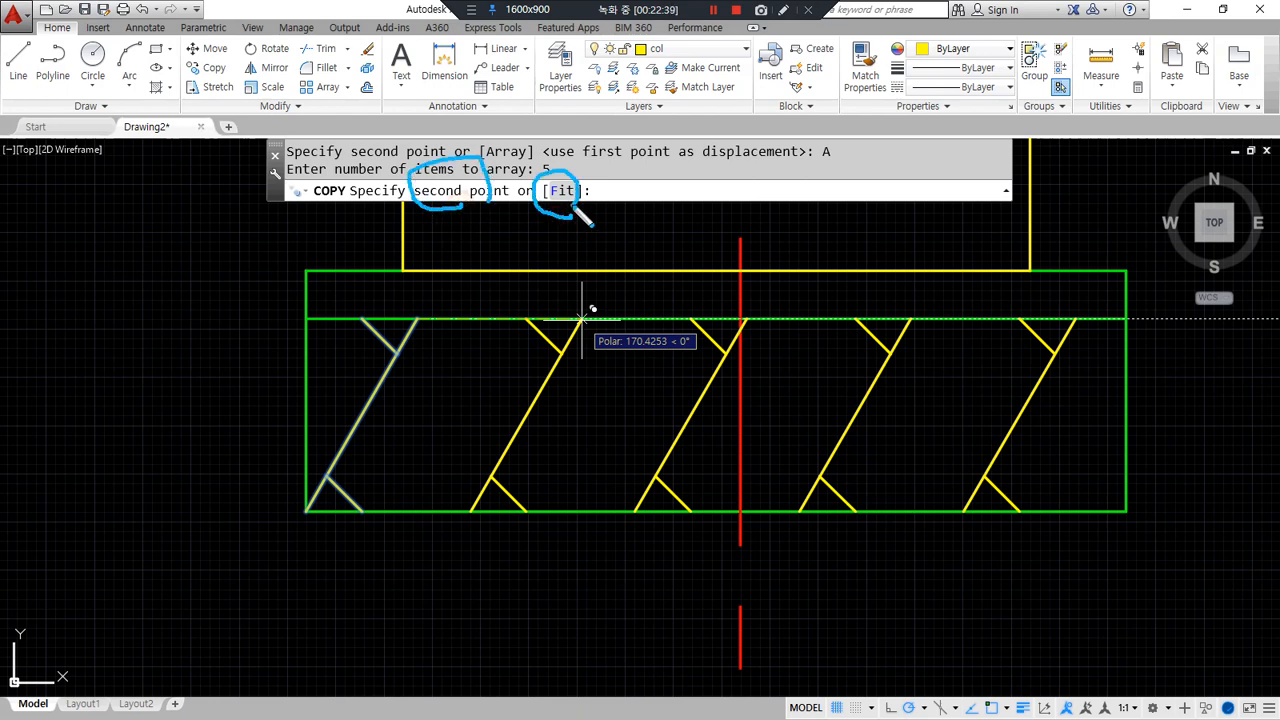
{"action": "key", "text": "ctrl+alt+d"}
{"action": "type", "text": "F"}
{"action": "key", "text": "Return"}
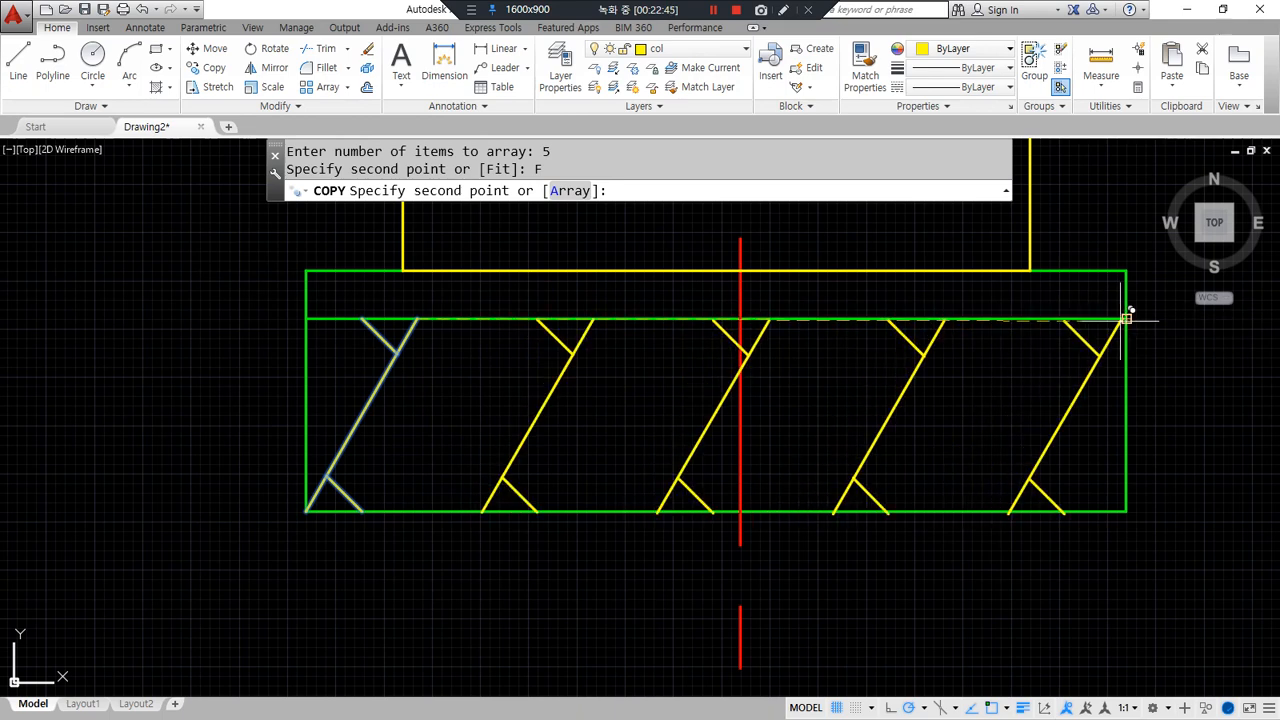
{"action": "left_click", "coordinate": [1125, 318]}
{"action": "key", "text": "Return"}
{"action": "mouse_move", "coordinate": [412, 318]}
{"action": "left_mouse_down"}
{"action": "mouse_move", "coordinate": [509, 289]}
{"action": "mouse_move", "coordinate": [603, 318]}
{"action": "mouse_move", "coordinate": [871, 294]}
{"action": "mouse_move", "coordinate": [971, 322]}
{"action": "mouse_move", "coordinate": [1164, 342]}
{"action": "left_mouse_up"}
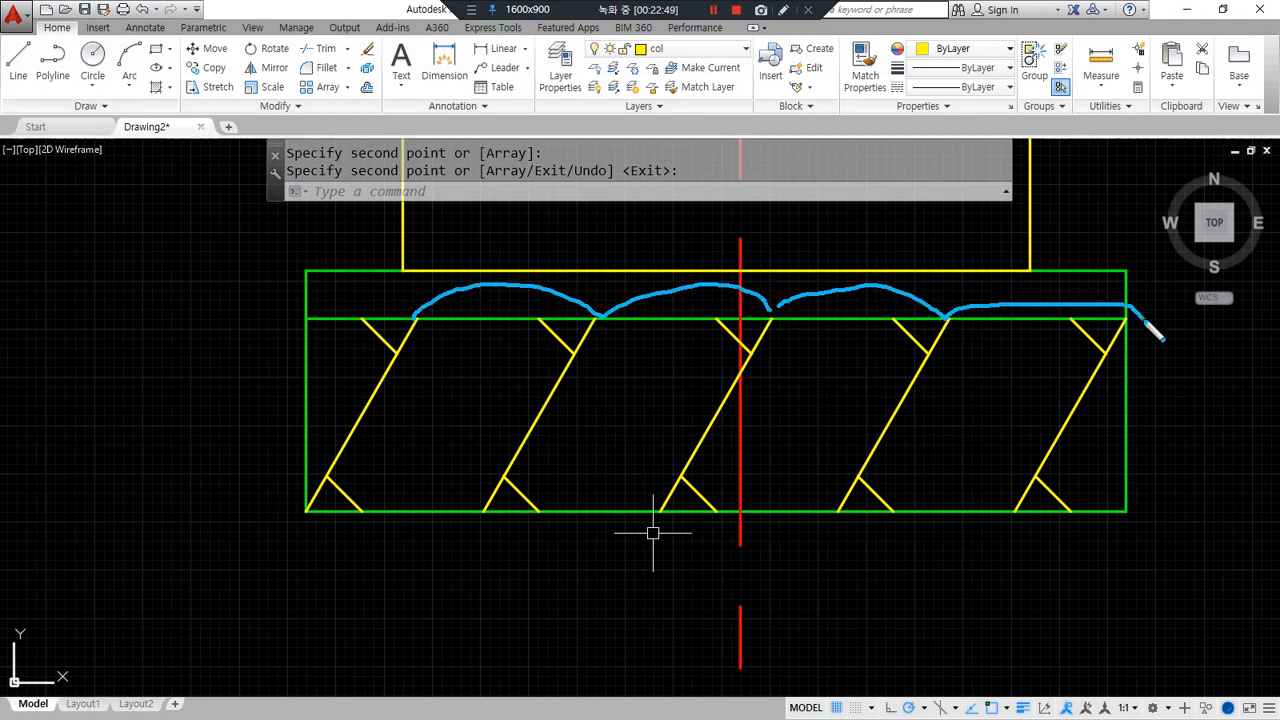
- Move the four copied rubble symbols to the magenta hatch layer
{"action": "left_click", "coordinate": [463, 291]}
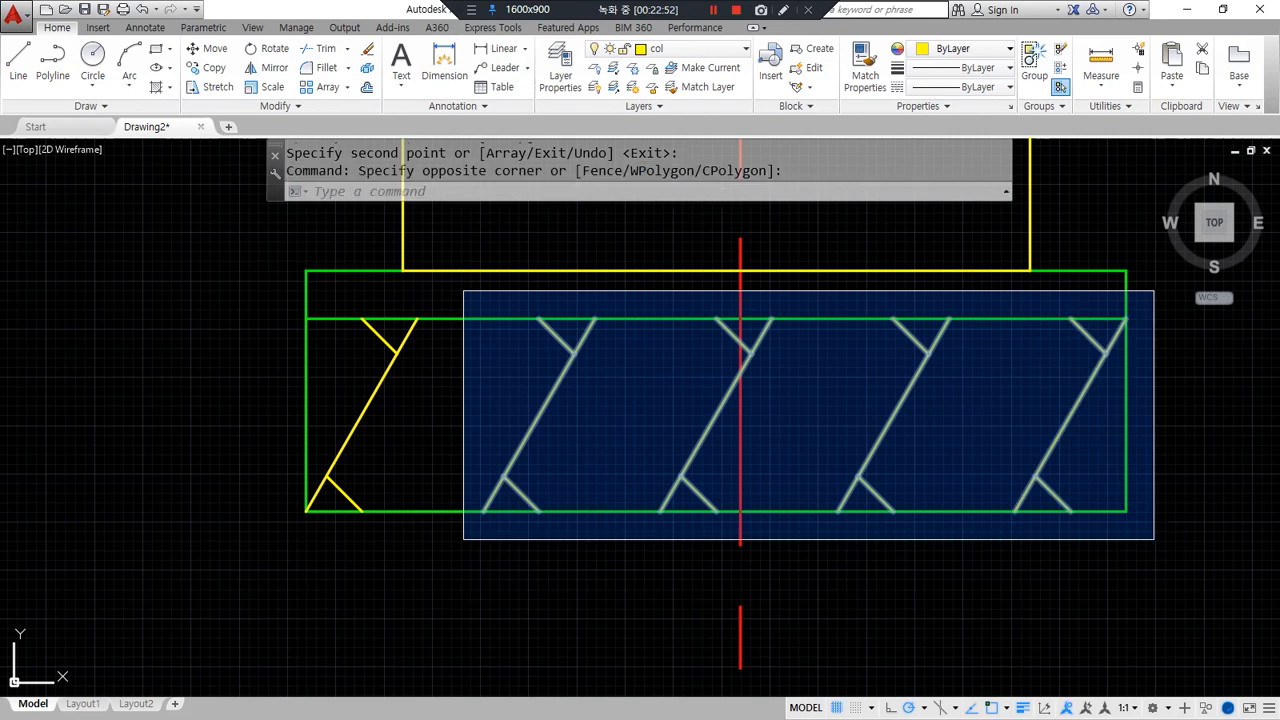
{"action": "left_click", "coordinate": [1157, 537]}
{"action": "left_click", "coordinate": [697, 49]}
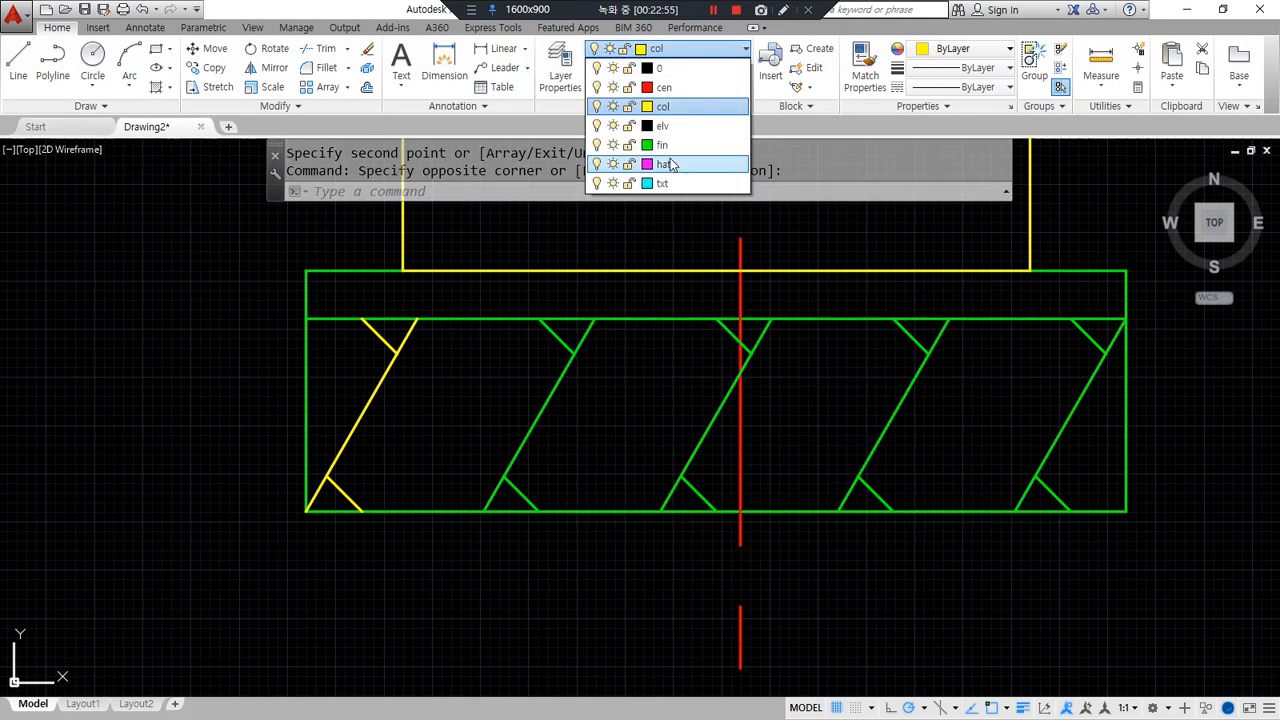
{"action": "left_click", "coordinate": [665, 137]}
{"action": "key", "text": "Escape"}
- Match the original rubble symbol's properties to one of the magenta copies
{"action": "type", "text": "ma"}
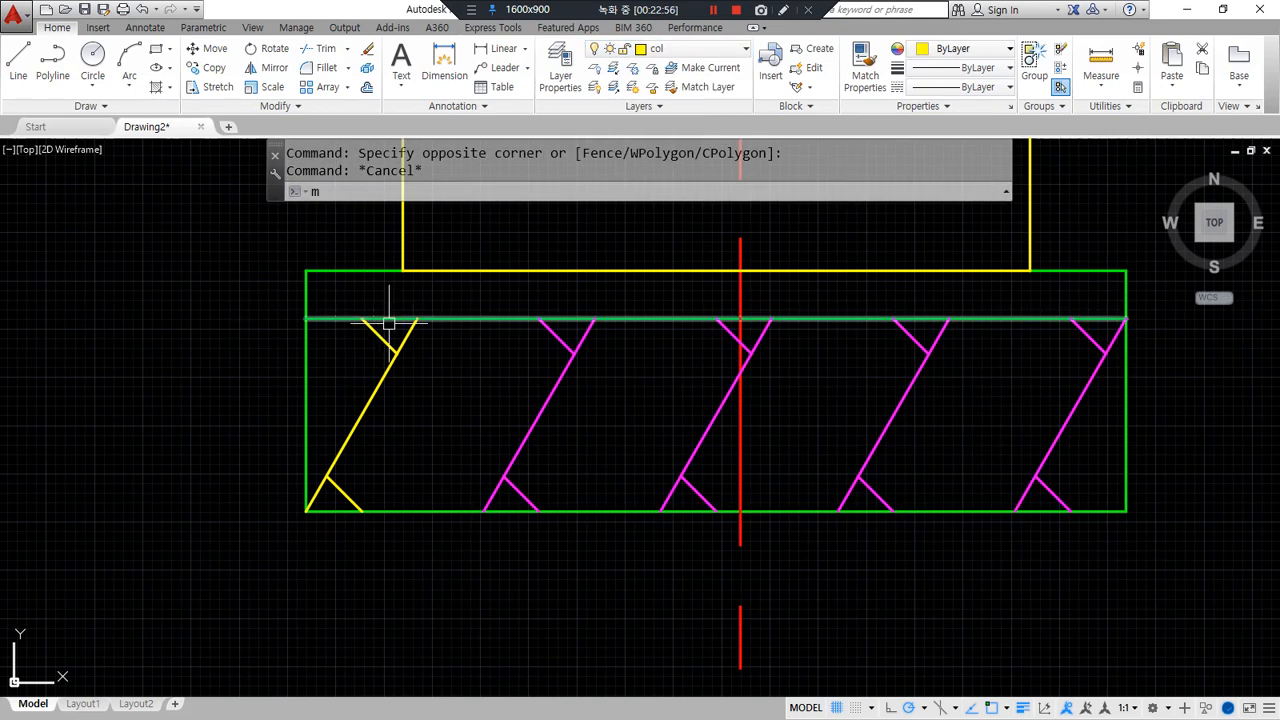
{"action": "key", "text": "Return"}
{"action": "left_click", "coordinate": [544, 405]}
{"action": "left_click", "coordinate": [230, 283]}
{"action": "left_click", "coordinate": [447, 568]}
{"action": "key", "text": "Return"}
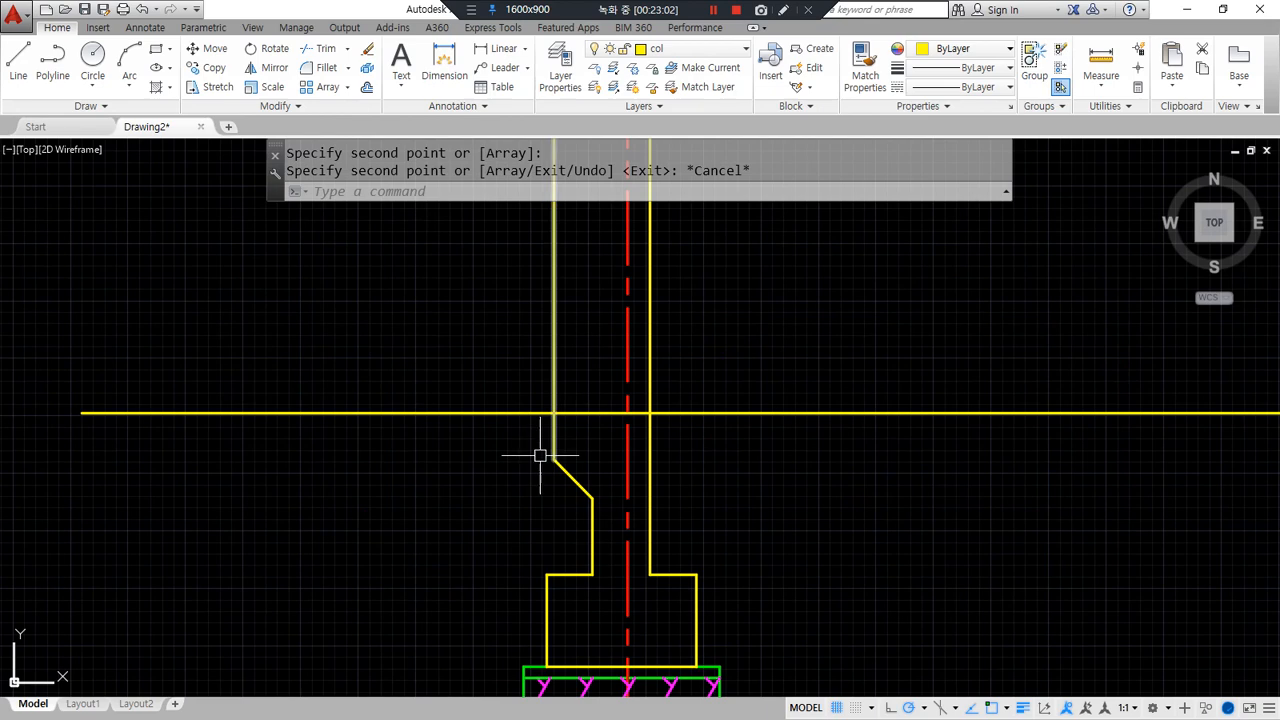
- Draw a 200 by 200 square down and left from the intersection of the ground line and the wall's left edge
{"action": "left_click_drag", "start_coordinate": [417, 520], "coordinate": [525, 505]}
{"action": "scroll", "coordinate": [504, 457], "scroll_direction": "up", "scroll_amount": 4}
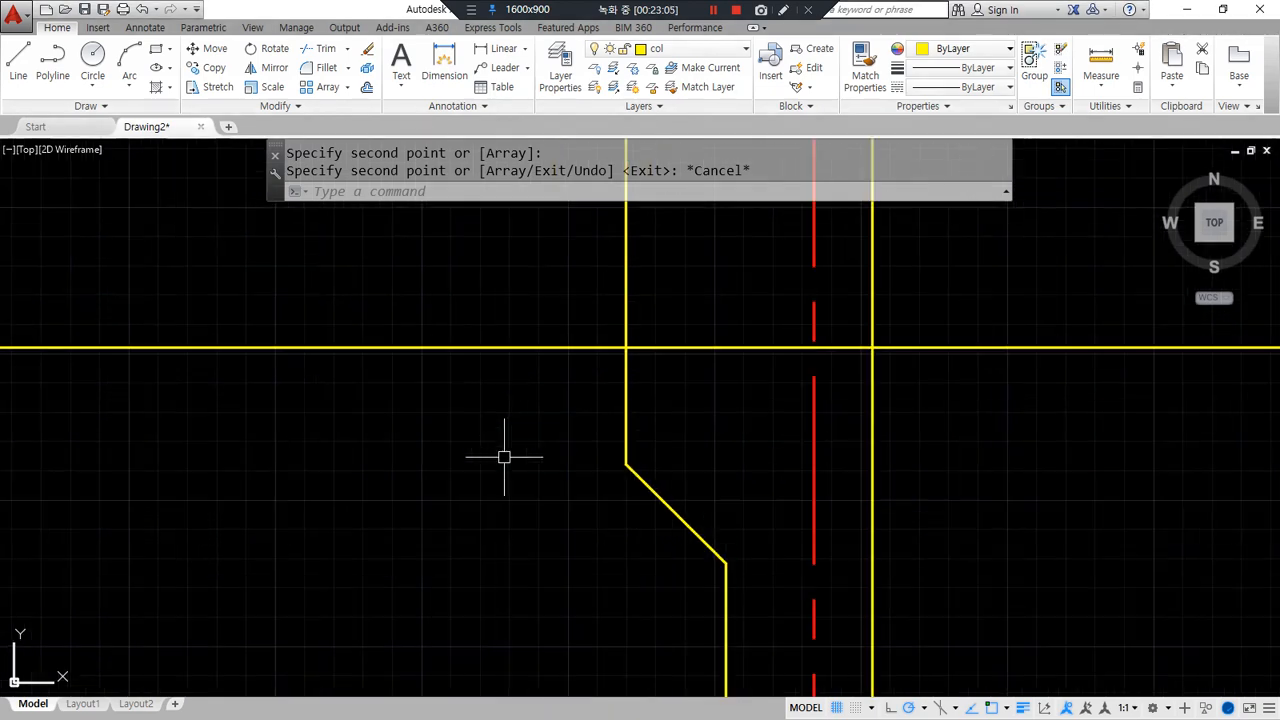
{"action": "scroll", "coordinate": [578, 418], "scroll_direction": "up", "scroll_amount": 2}
{"action": "middle_click_drag", "start_coordinate": [574, 414], "coordinate": [780, 406]}
{"action": "type", "text": "rec"}
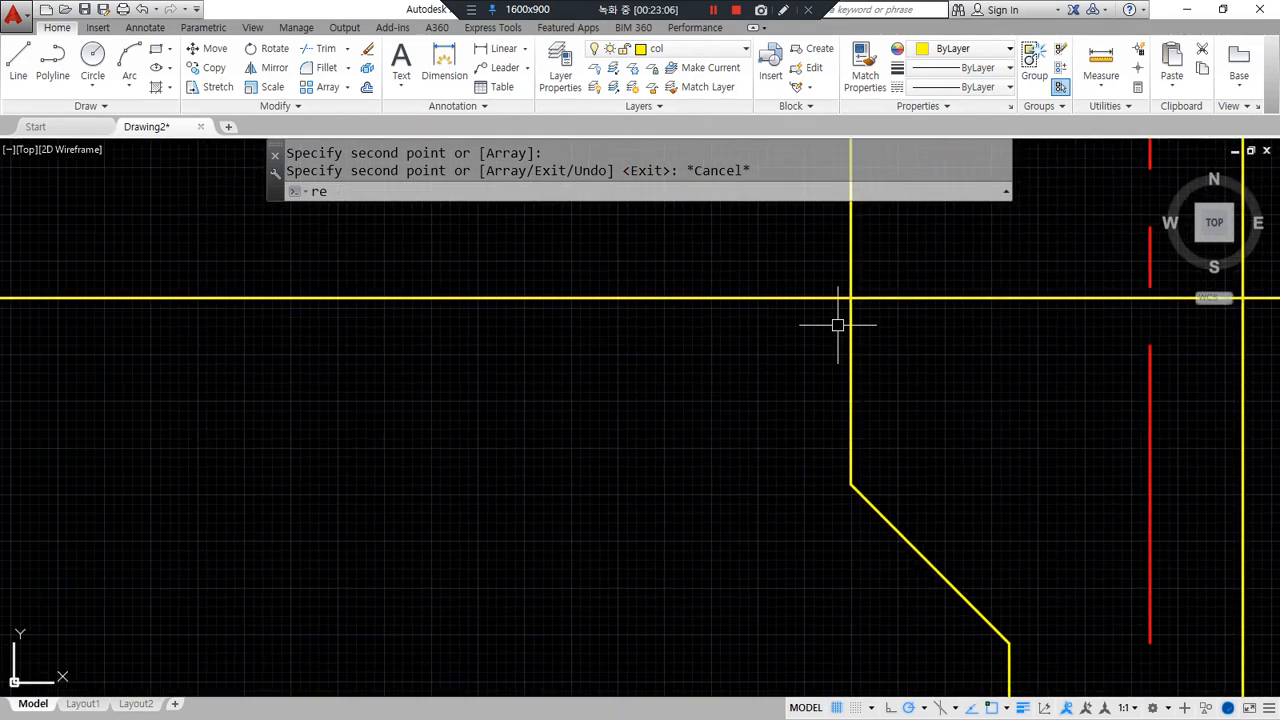
{"action": "key", "text": "Return"}
{"action": "left_click", "coordinate": [846, 293]}
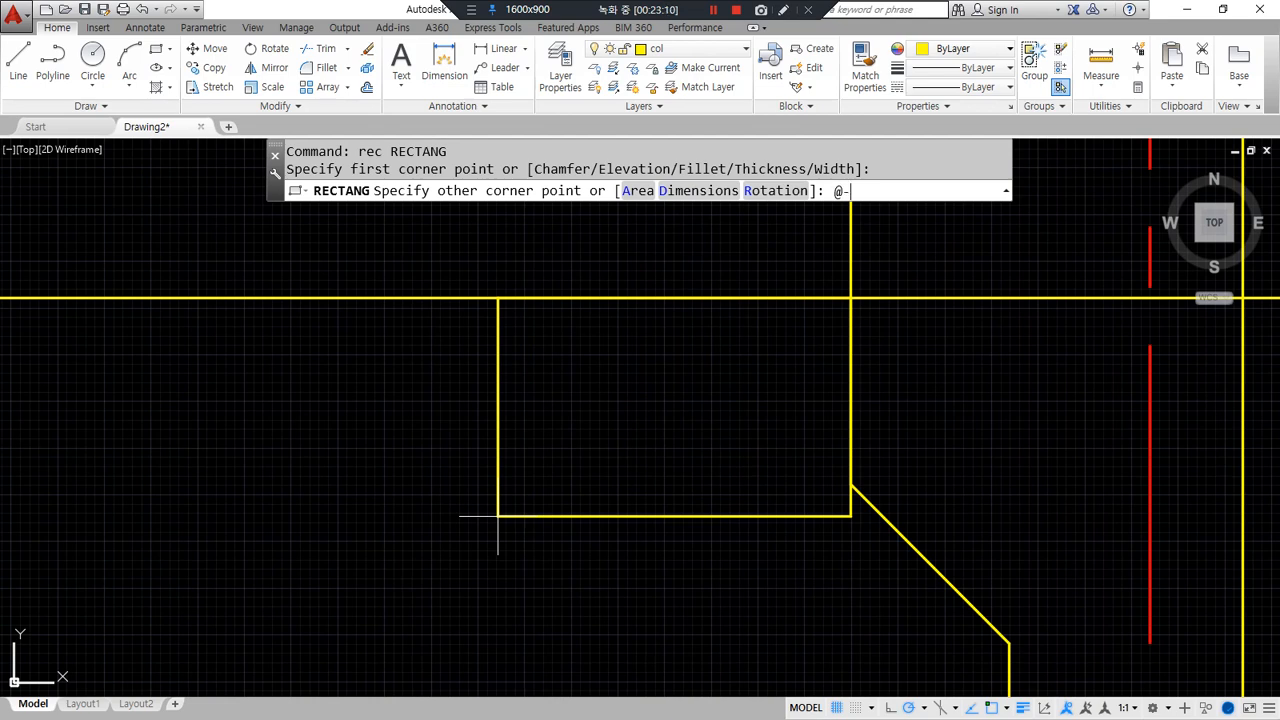
{"action": "type", "text": "@-200,-200"}
{"action": "key", "text": "Return"}
- Copy the square three times side by side to the left along the ground line
{"action": "type", "text": "cp"}
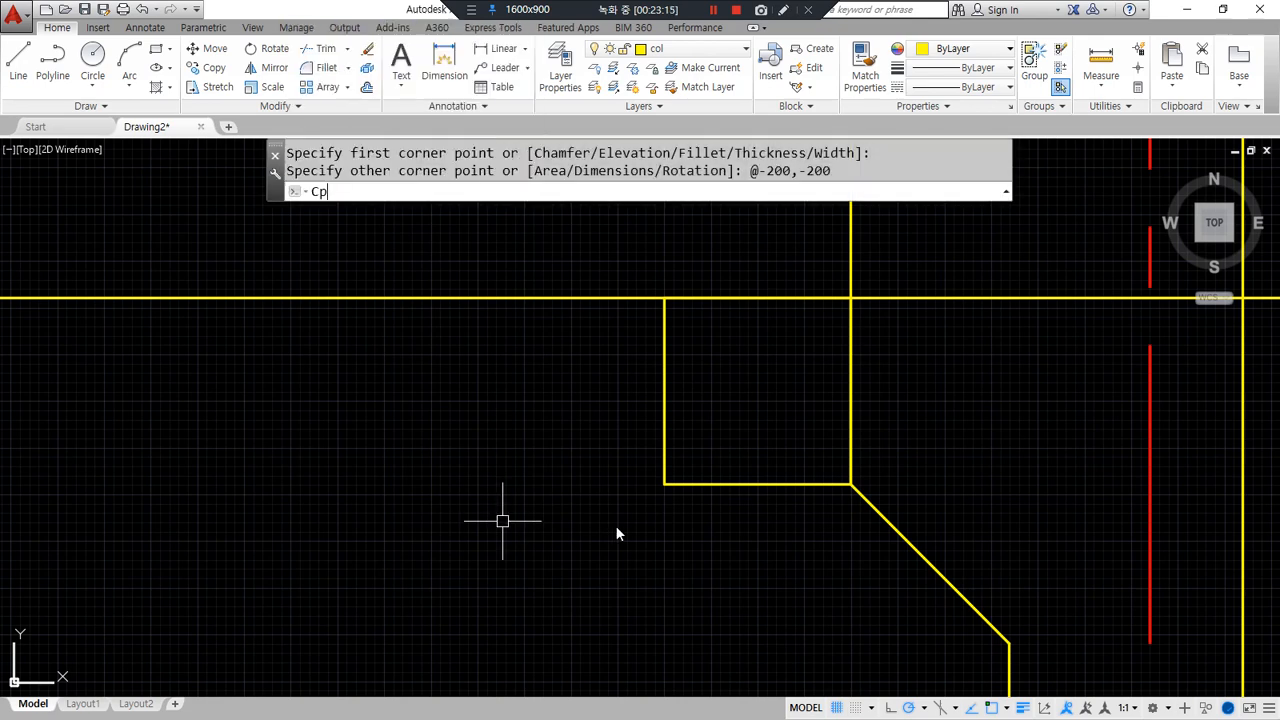
{"action": "key", "text": "Return"}
{"action": "left_click", "coordinate": [726, 486]}
{"action": "key", "text": "Return"}
{"action": "left_click", "coordinate": [851, 298]}
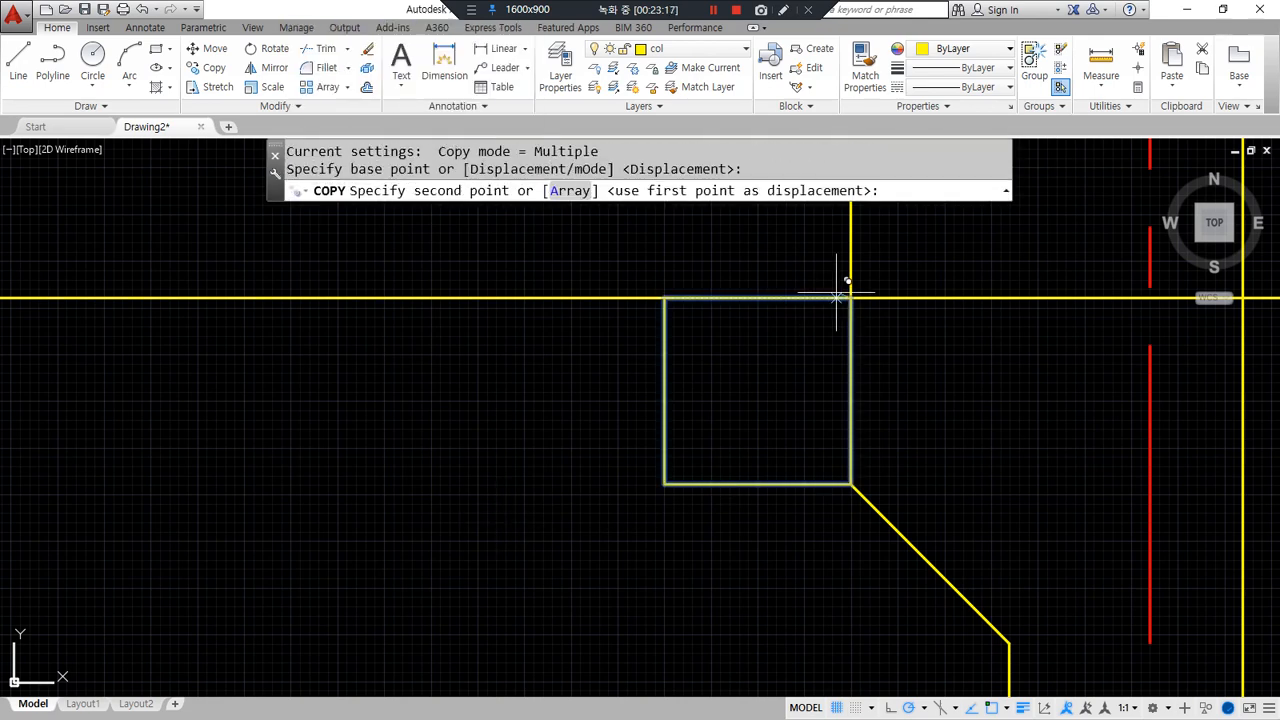
{"action": "left_click", "coordinate": [664, 298]}
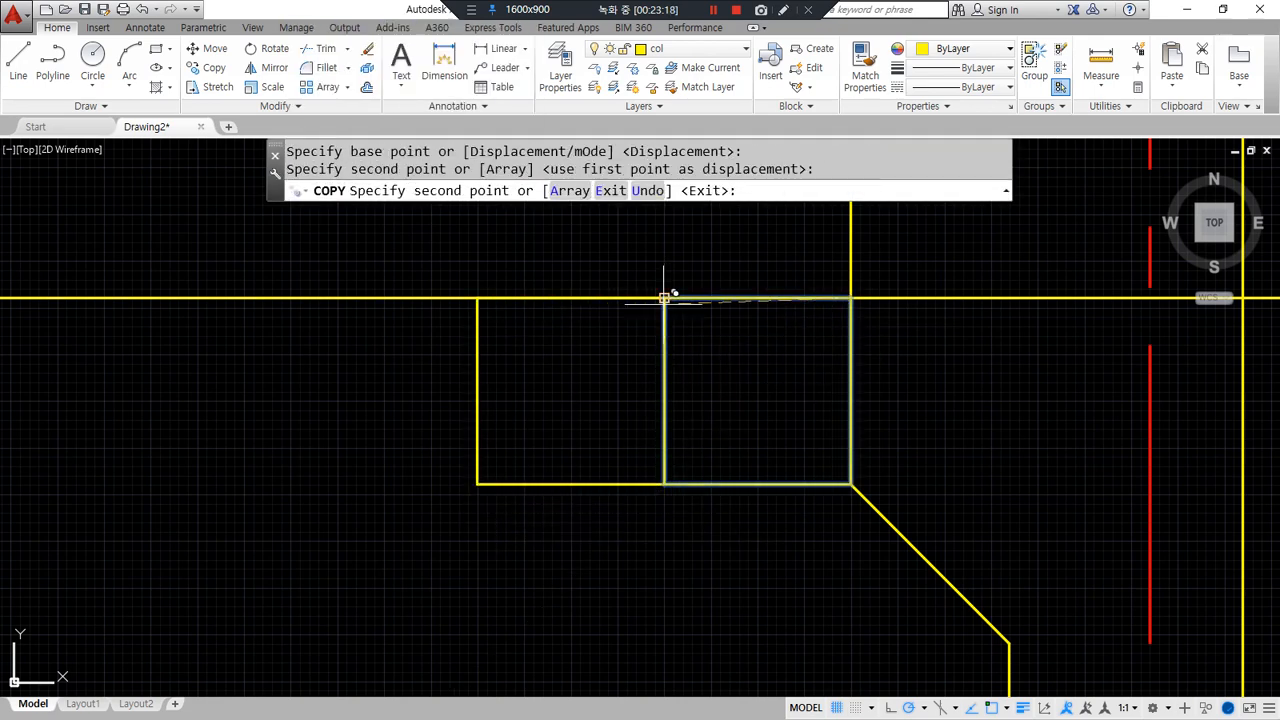
{"action": "left_click", "coordinate": [478, 298]}
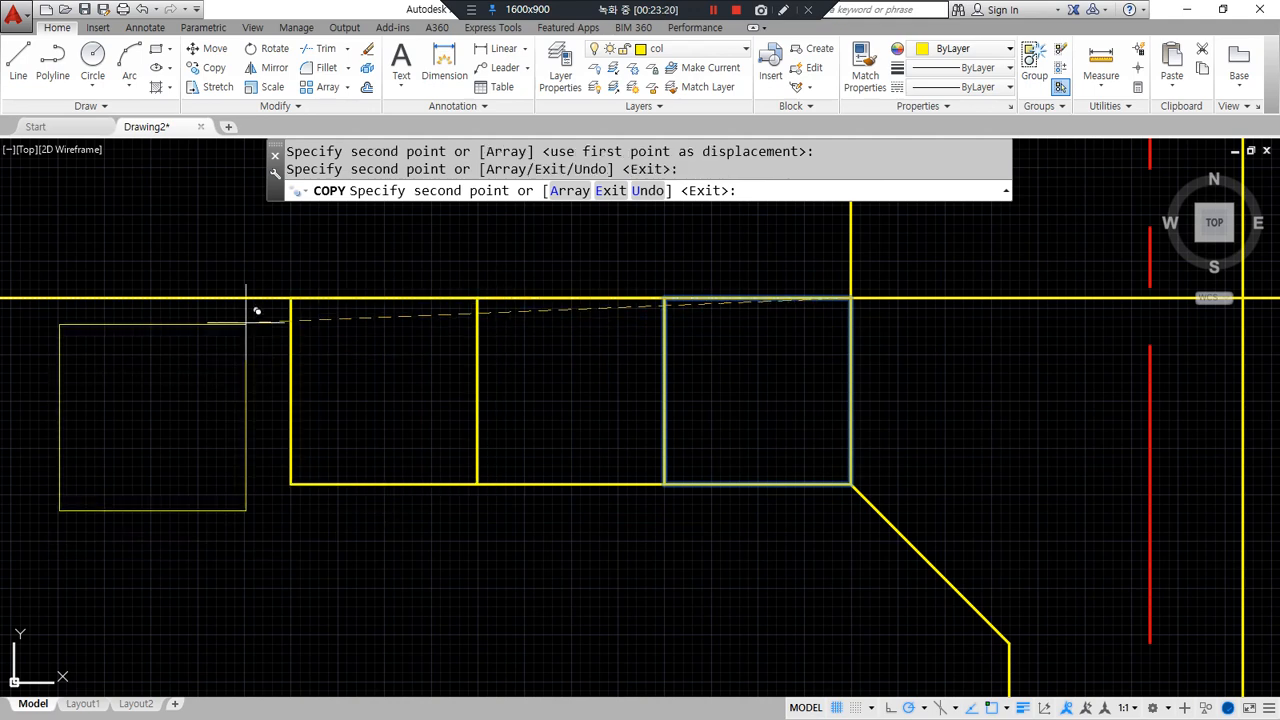
{"action": "left_click", "coordinate": [290, 298]}
{"action": "key", "text": "Return"}
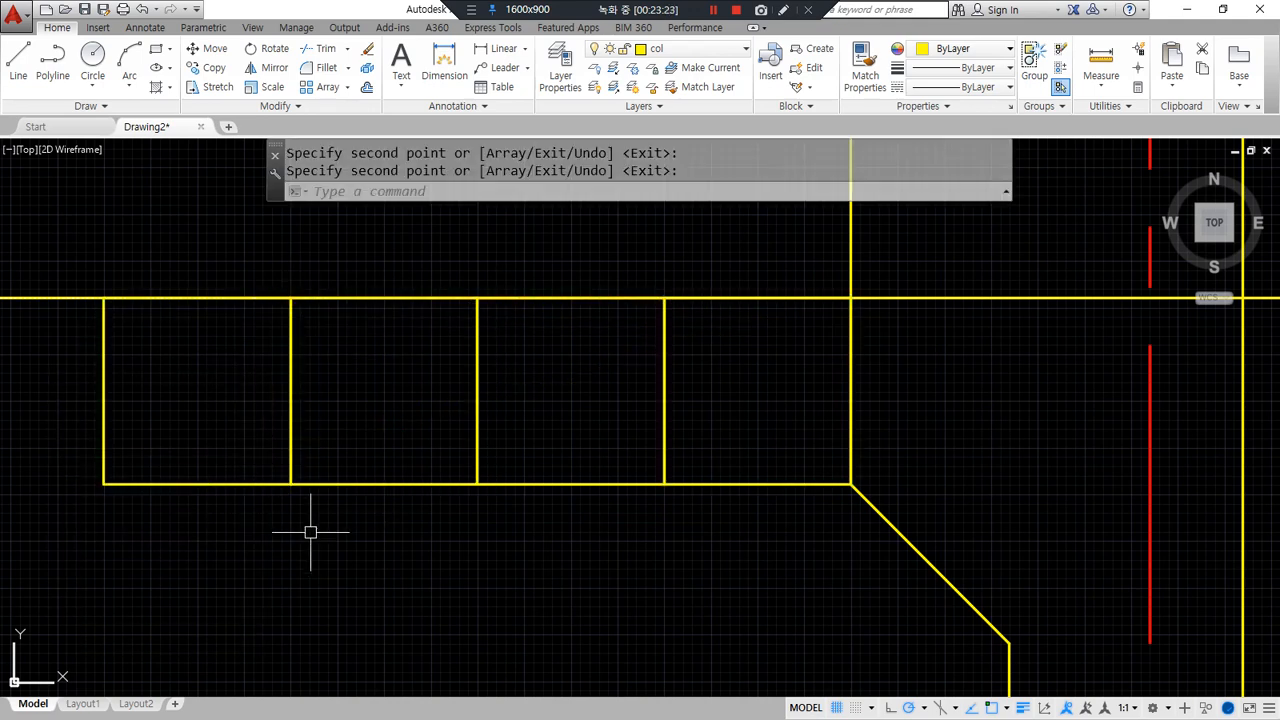
- Draw a zigzag polyline through alternating upper and lower corners of the four squares, starting at the wall
{"action": "type", "text": "pl"}
{"action": "key", "text": "Return"}
{"action": "left_click", "coordinate": [850, 298]}
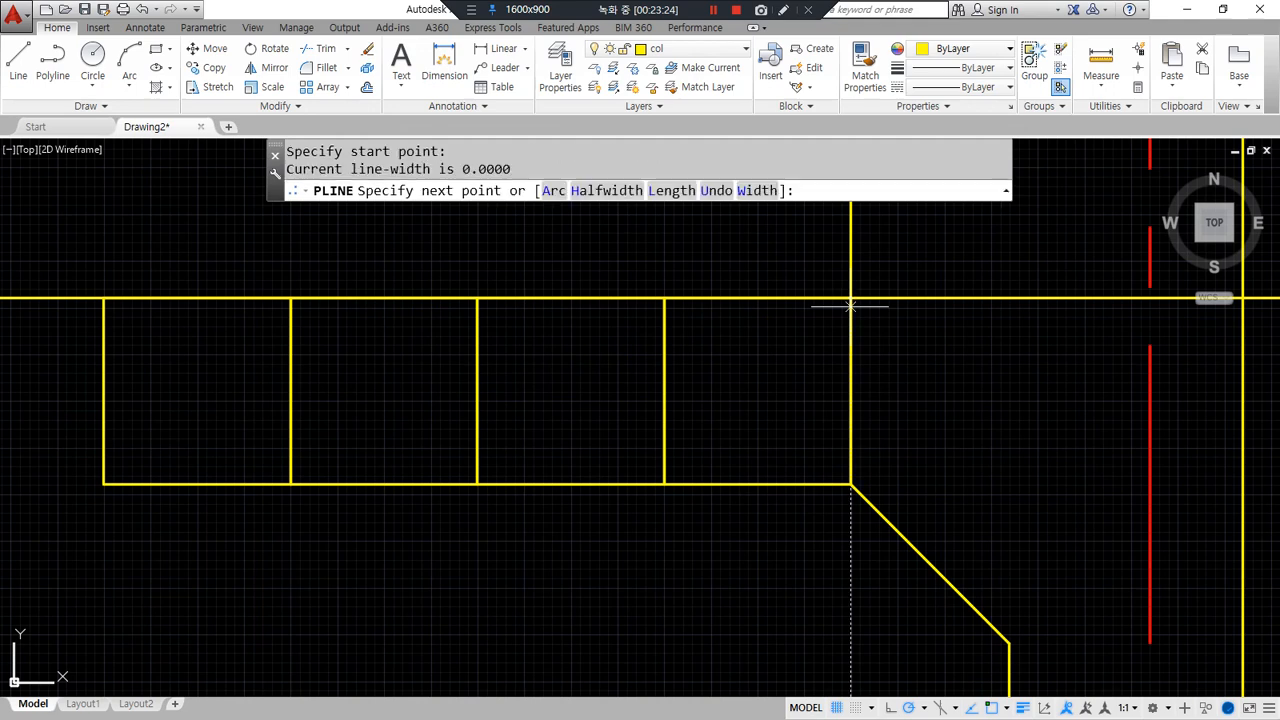
{"action": "left_click", "coordinate": [665, 484]}
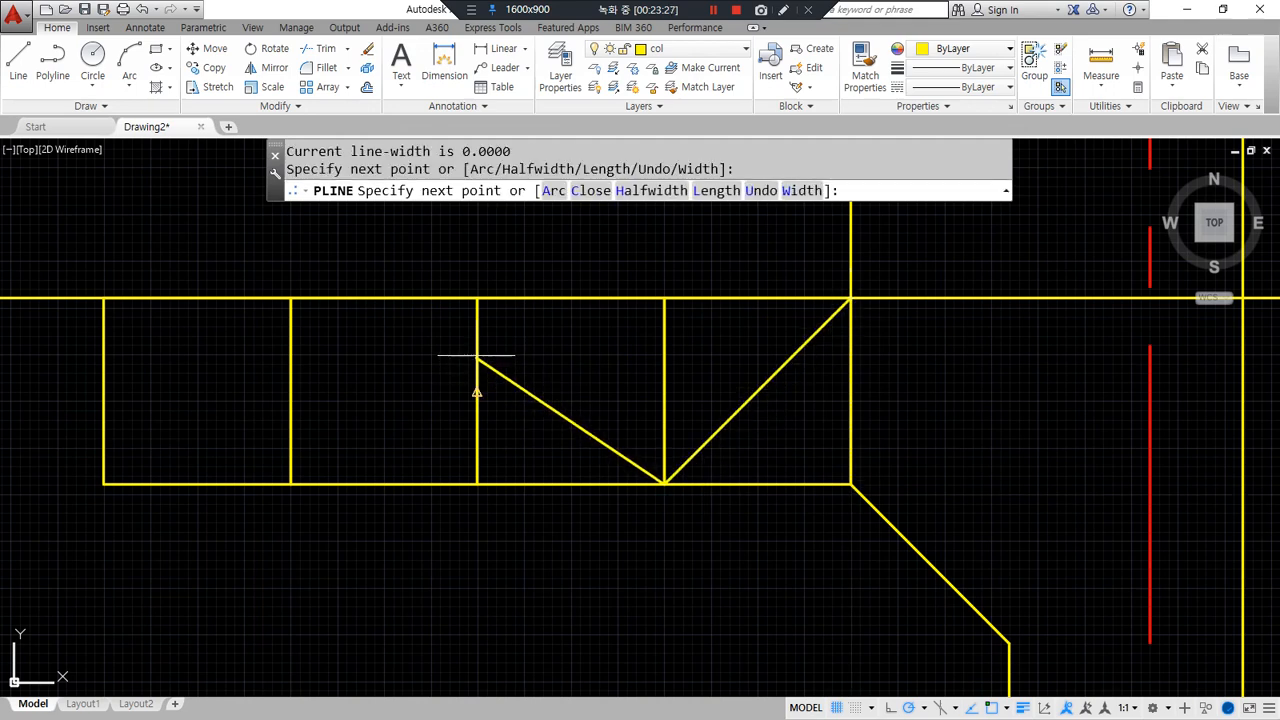
{"action": "left_click", "coordinate": [477, 298]}
{"action": "left_click", "coordinate": [290, 484]}
{"action": "key", "text": "Return"}
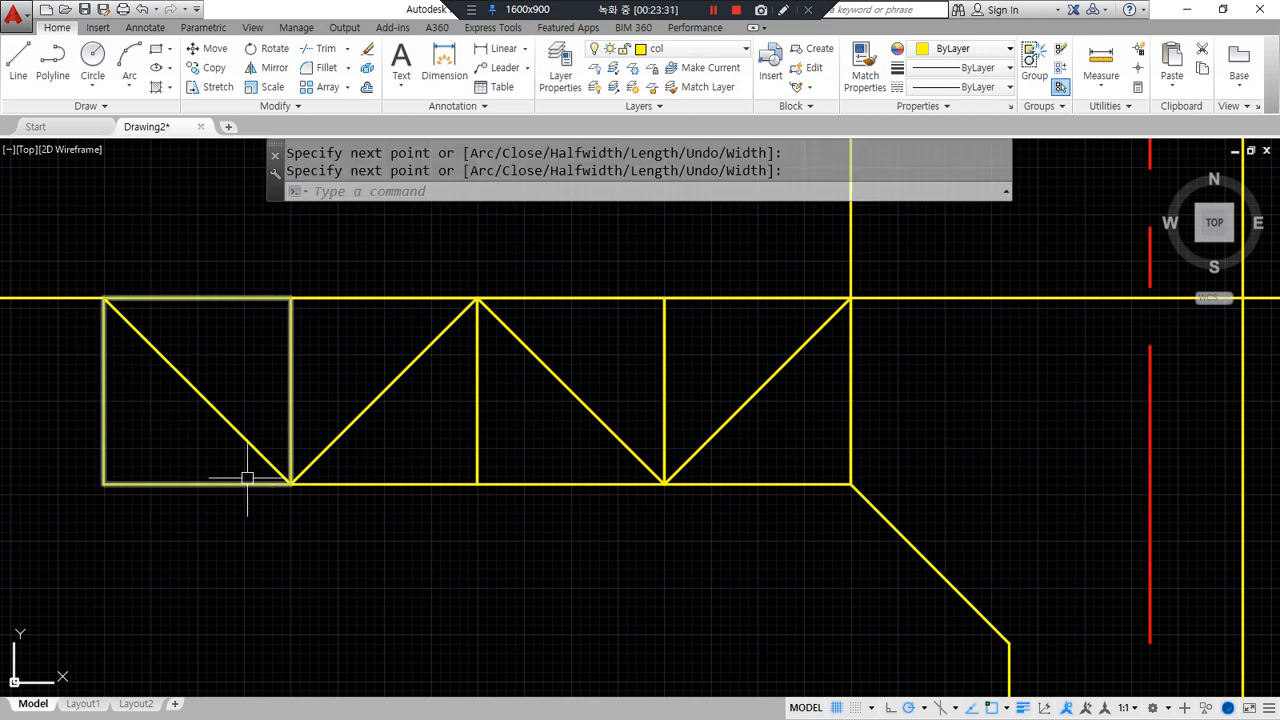
- Start a hatch and pick the four areas above the zigzag line inside the squares
{"action": "type", "text": "h"}
{"action": "key", "text": "Return"}
{"action": "left_click", "coordinate": [233, 343]}
{"action": "left_click", "coordinate": [339, 330]}
{"action": "left_click", "coordinate": [603, 343]}
{"action": "left_click", "coordinate": [716, 334]}
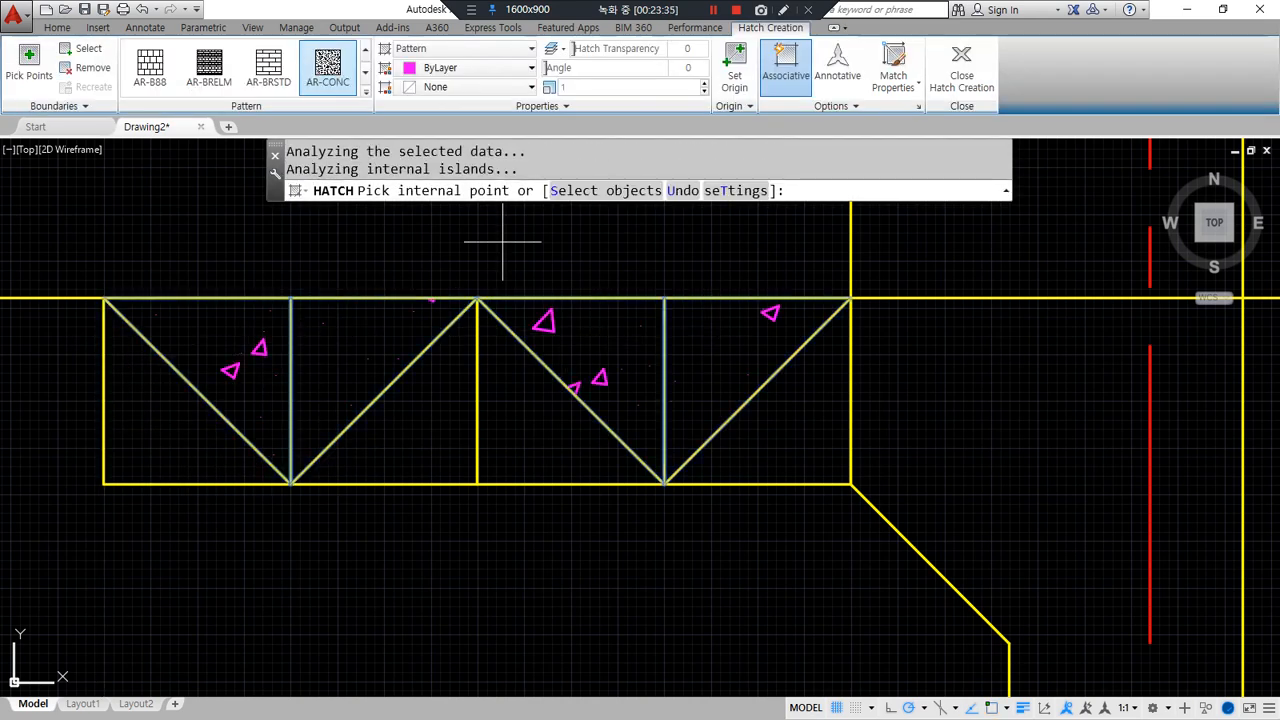
- Set the hatch to user-defined lines with a spacing of 50 and an angle of 45°, and finish it
{"action": "left_click", "coordinate": [480, 49]}
{"action": "left_click", "coordinate": [426, 122]}
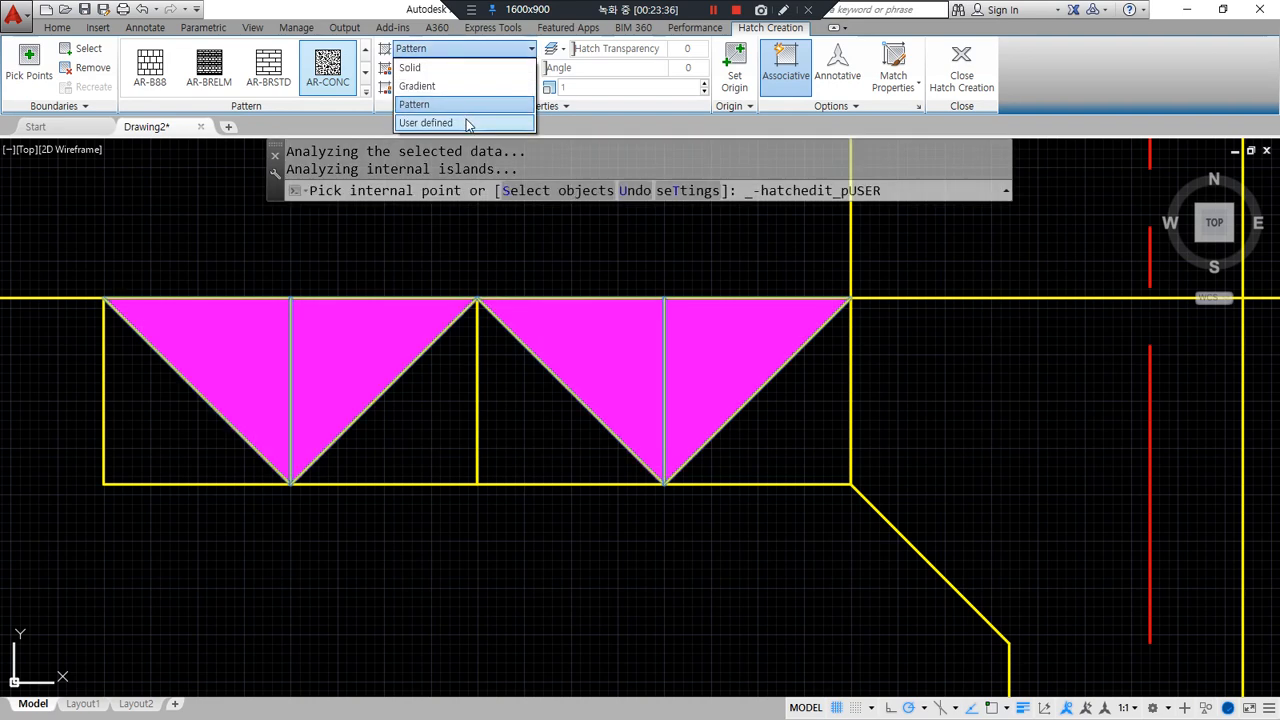
{"action": "type", "text": "50"}
{"action": "key", "text": "Return"}
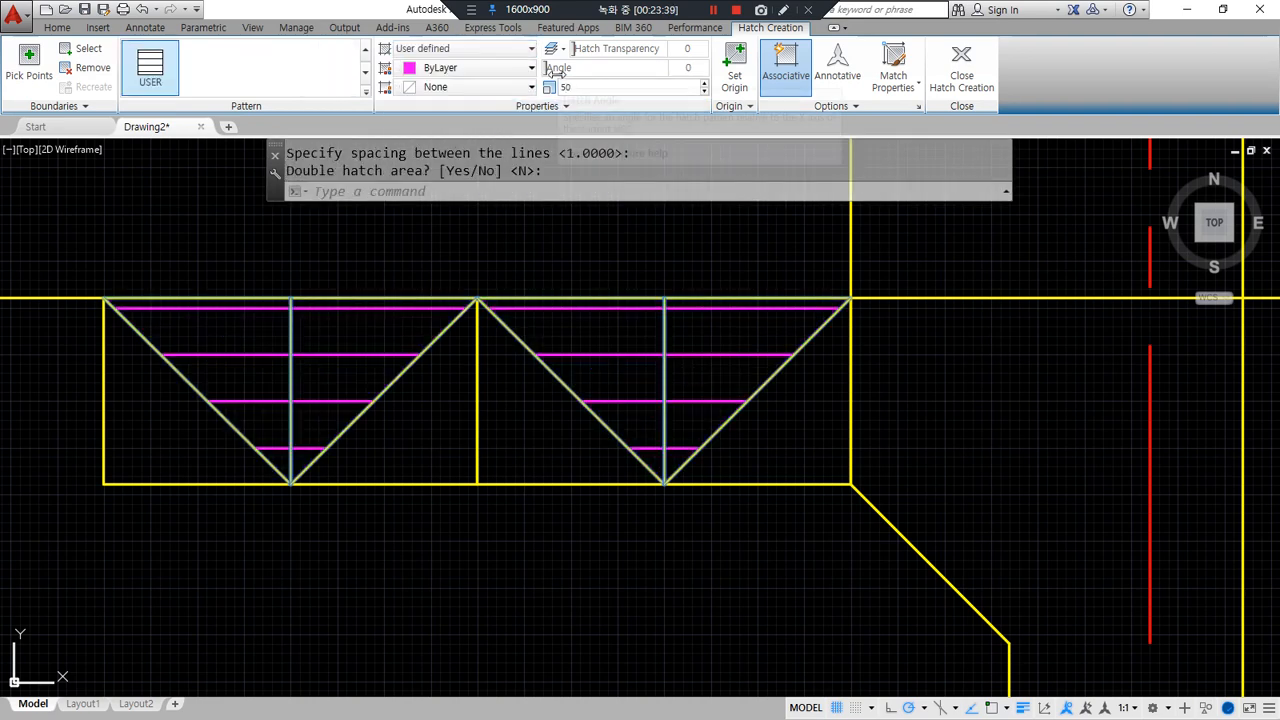
{"action": "left_click", "coordinate": [690, 68]}
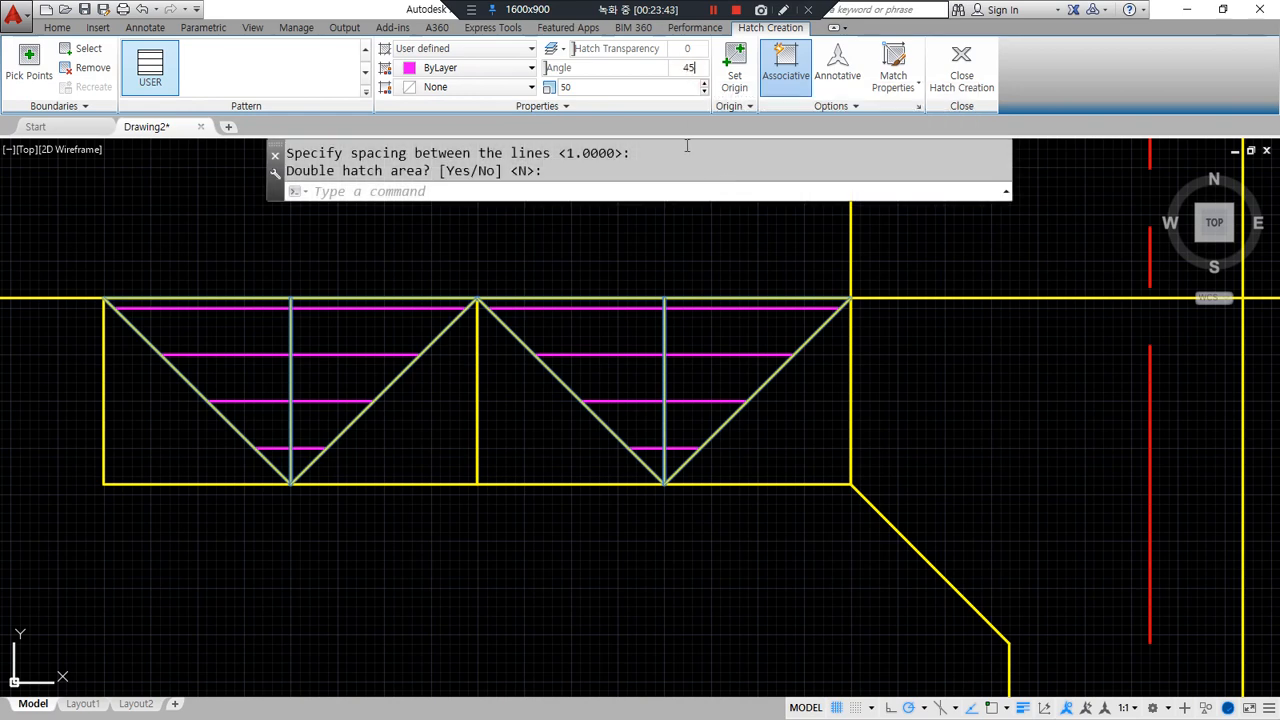
{"action": "type", "text": "45"}
{"action": "key", "text": "Return"}
{"action": "left_click", "coordinate": [961, 70]}
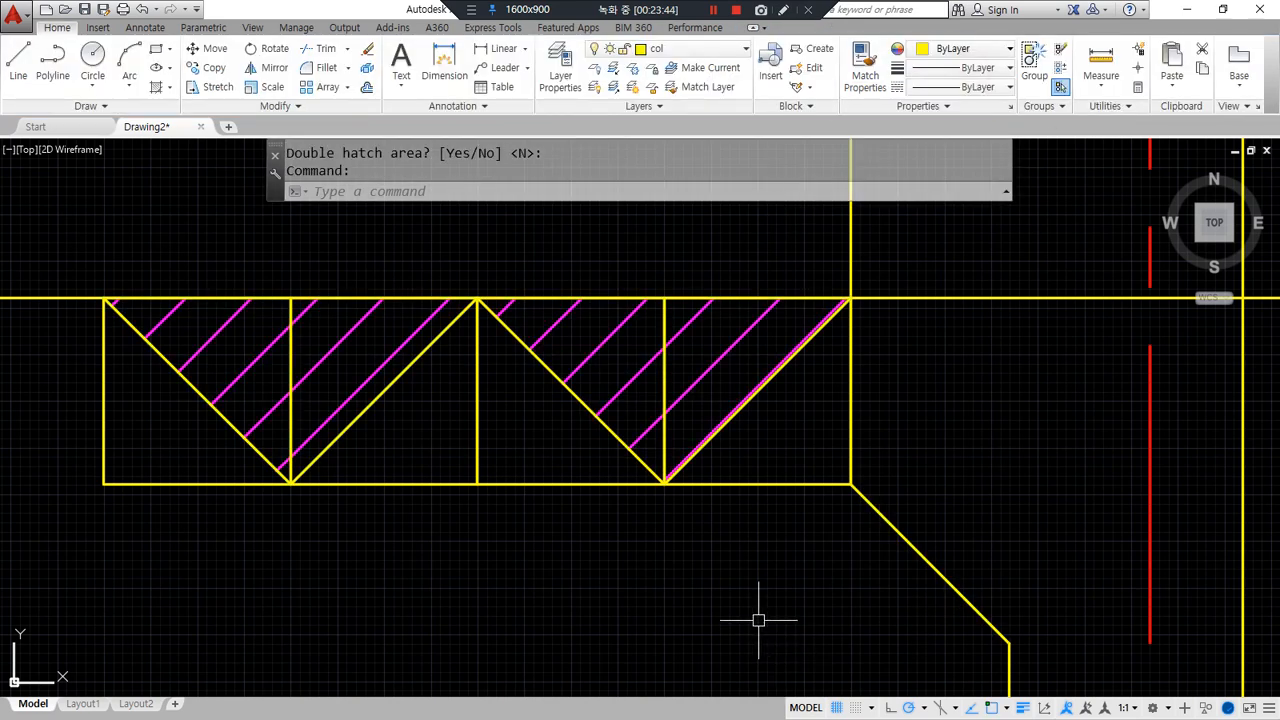
{"action": "key", "text": "space"}
{"action": "key", "text": "Escape"}
{"action": "key", "text": "Escape"}
- Hatch the areas below the zigzag line inside the squares with the same user-defined lines at an angle of 135°
{"action": "type", "text": "h"}
{"action": "key", "text": "space"}
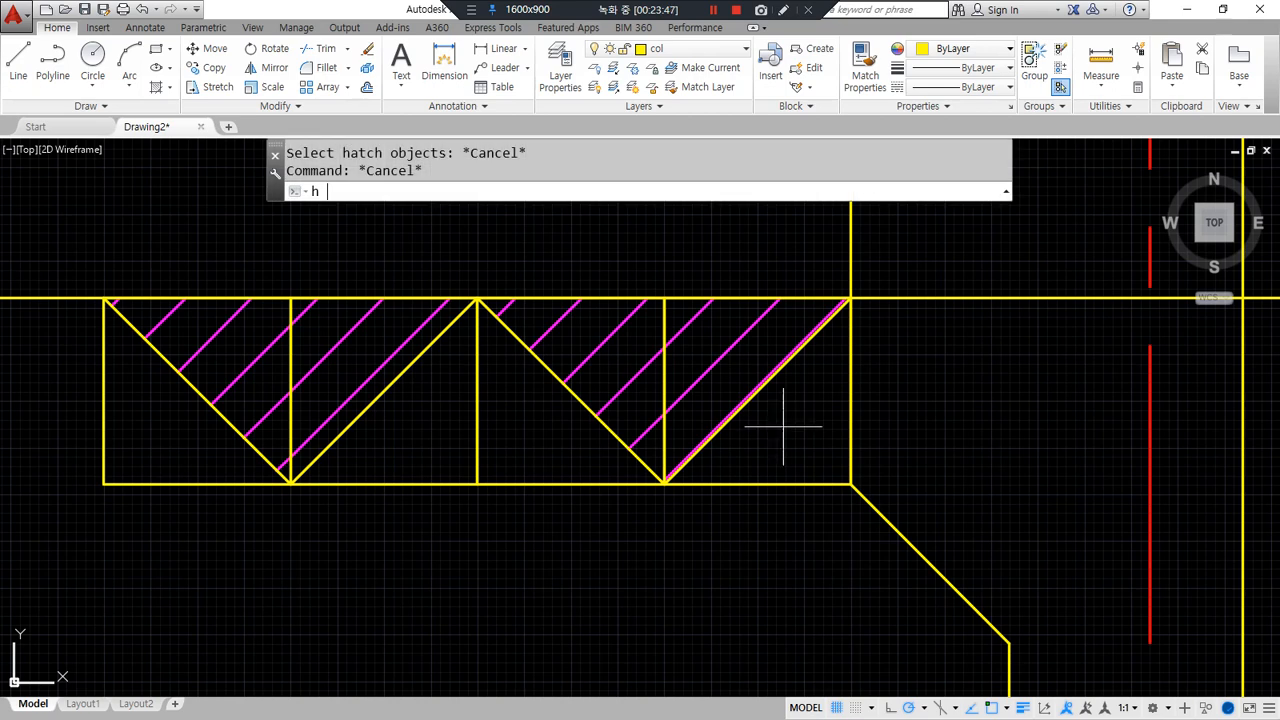
{"action": "left_click", "coordinate": [749, 457]}
{"action": "left_click", "coordinate": [421, 437]}
{"action": "left_click", "coordinate": [170, 446]}
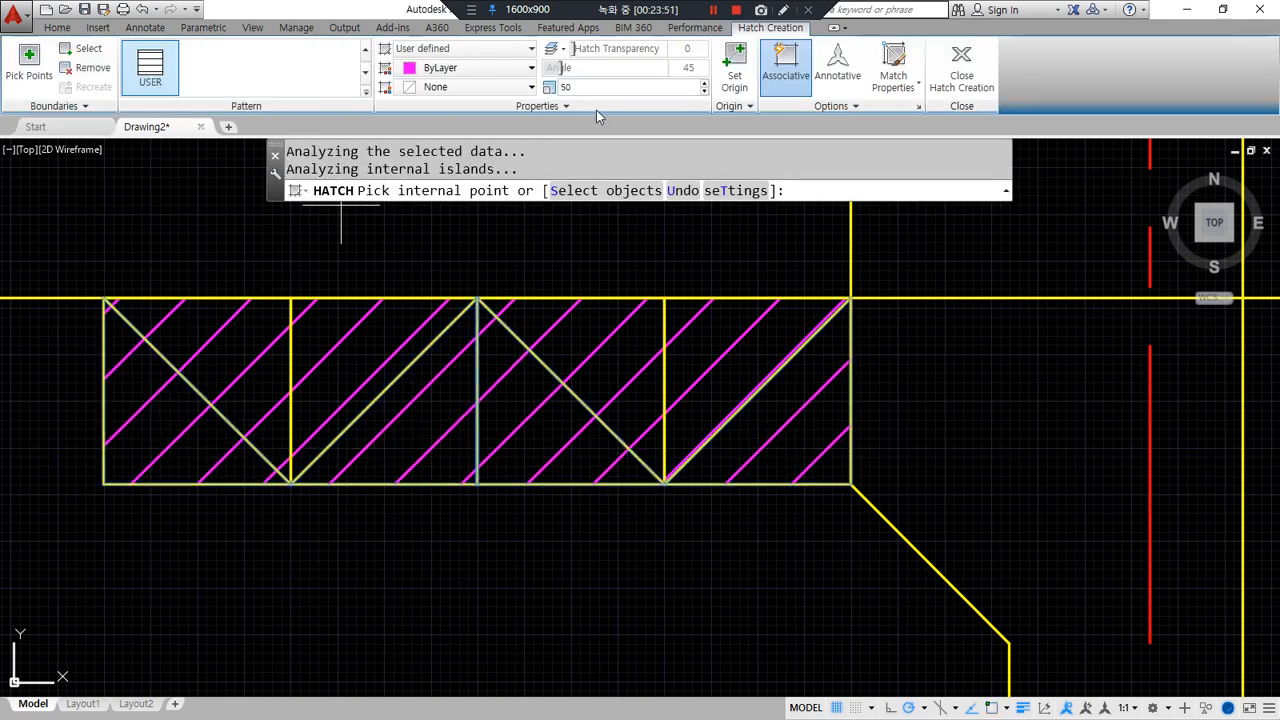
{"action": "type", "text": "135"}
{"action": "key", "text": "Return"}
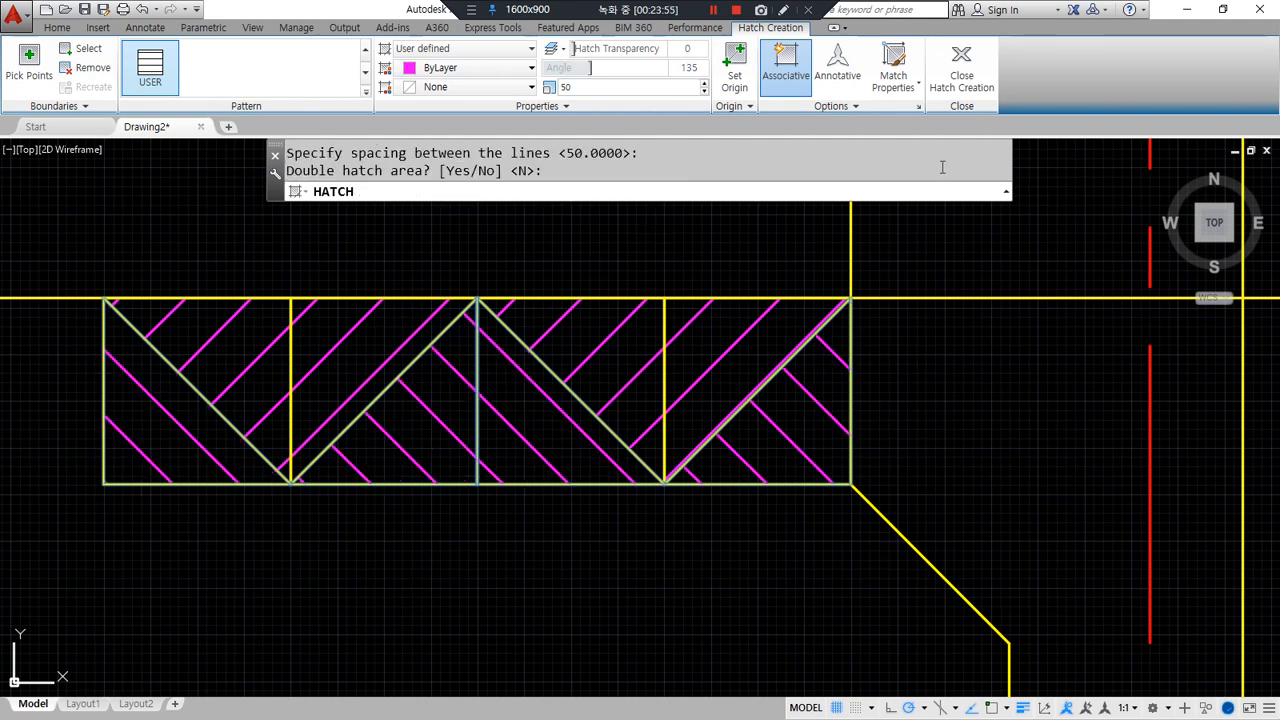
{"action": "left_click", "coordinate": [961, 70]}
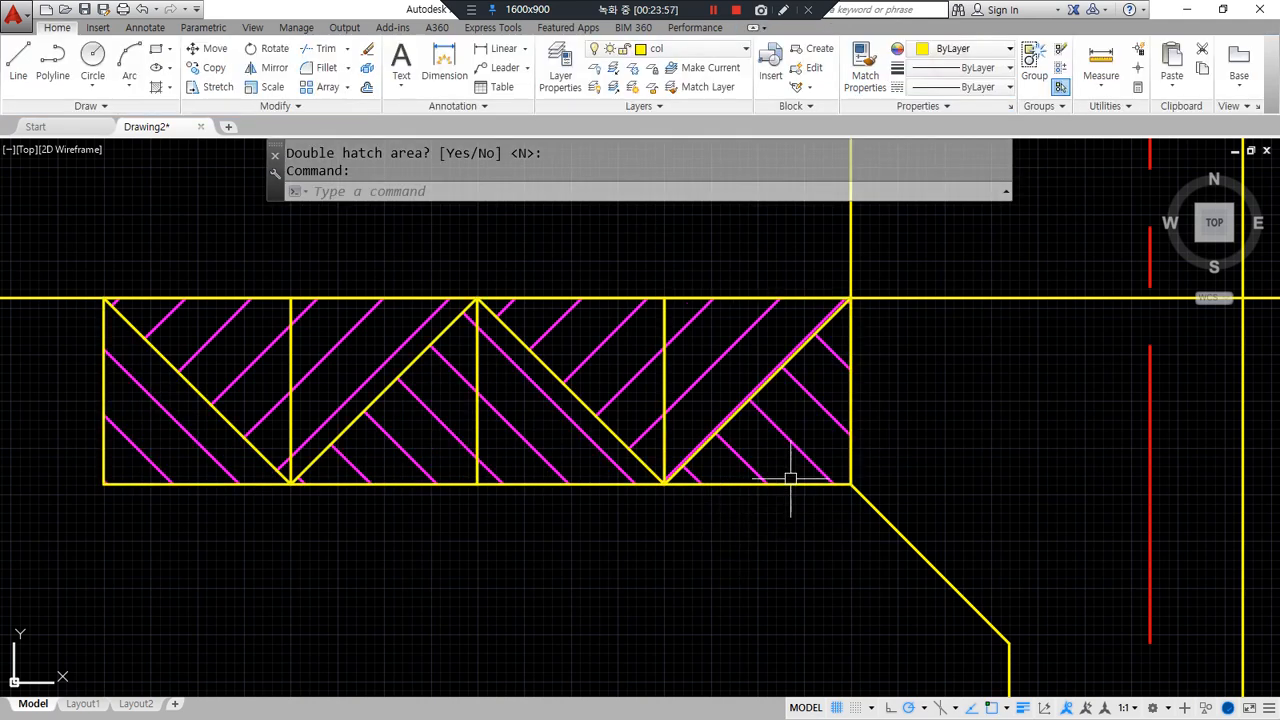
- Delete the four squares under the ground line, keeping the zigzag line and the hatches
{"action": "left_click", "coordinate": [790, 479]}
{"action": "left_click", "coordinate": [523, 484]}
{"action": "left_click", "coordinate": [412, 488]}
{"action": "left_click", "coordinate": [257, 487]}
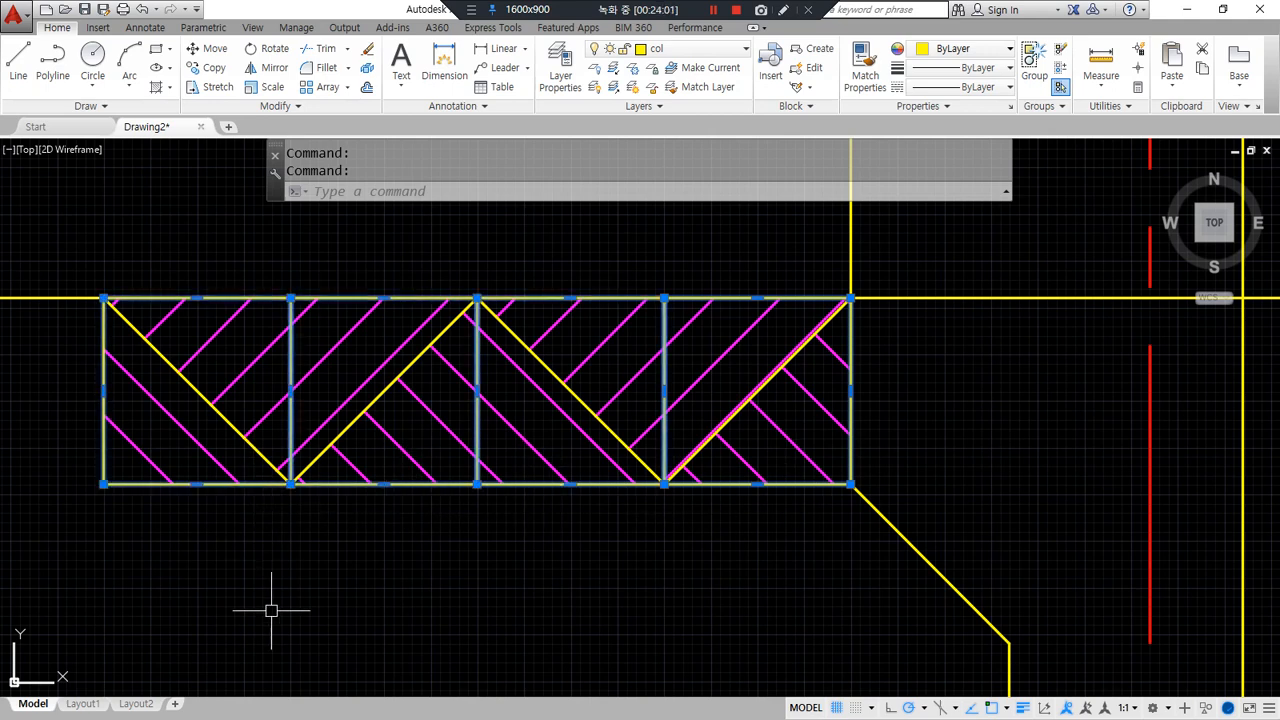
{"action": "key", "text": "Delete"}
{"action": "mouse_move", "coordinate": [530, 552]}
{"action": "left_mouse_down"}
{"action": "mouse_move", "coordinate": [405, 568]}
{"action": "mouse_move", "coordinate": [323, 303]}
{"action": "mouse_move", "coordinate": [671, 511]}
{"action": "mouse_move", "coordinate": [500, 538]}
{"action": "left_mouse_up"}
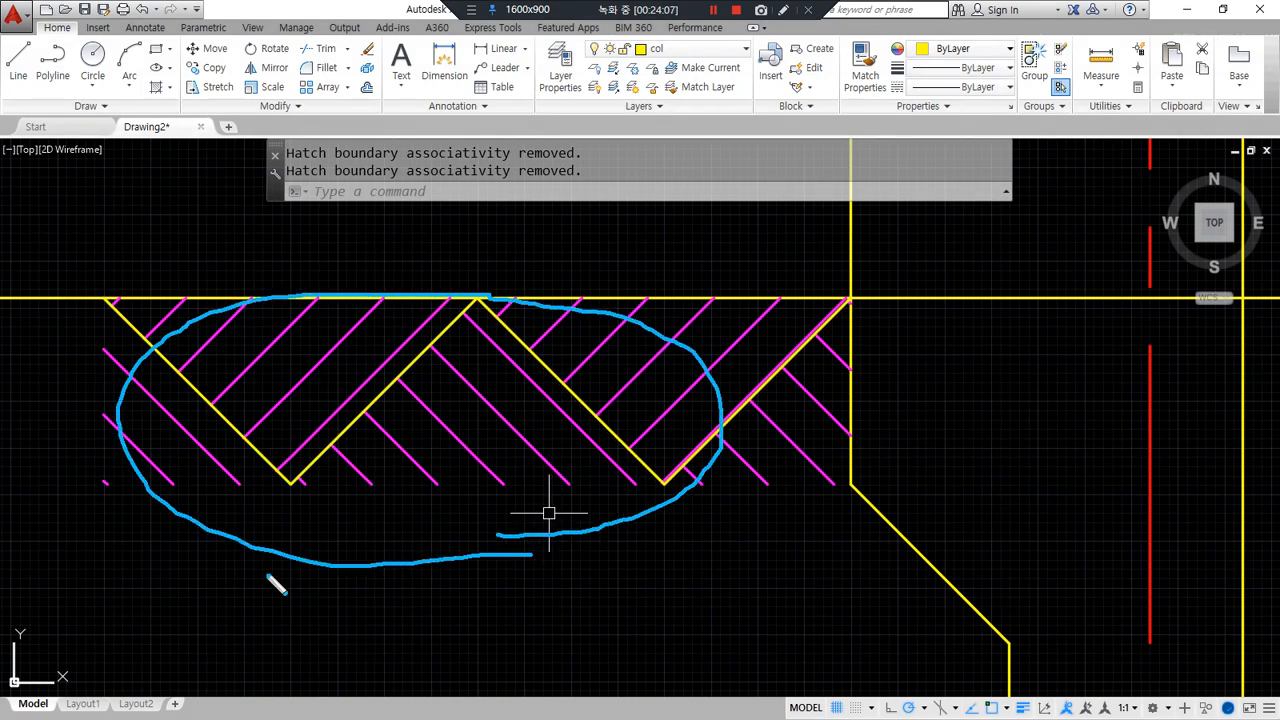
{"action": "key", "text": "Escape"}
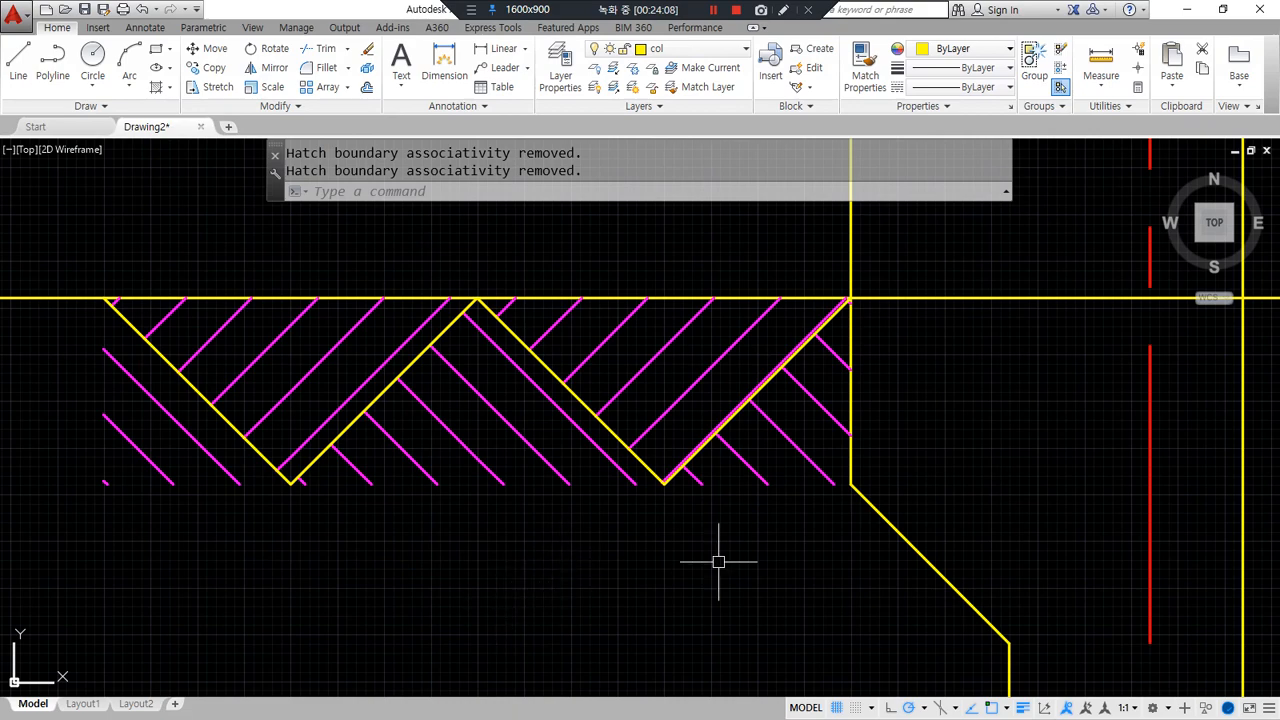
- Trim away the part of the ground line that runs across and beyond the wall
{"action": "scroll", "coordinate": [750, 555], "scroll_direction": "down", "scroll_amount": 2}
{"action": "scroll", "coordinate": [814, 457], "scroll_direction": "down", "scroll_amount": 2}
{"action": "mouse_move", "coordinate": [814, 457]}
{"action": "middle_mouse_down"}
{"action": "mouse_move", "coordinate": [657, 250]}
{"action": "mouse_move", "coordinate": [771, 483]}
{"action": "middle_mouse_up"}
{"action": "scroll", "coordinate": [575, 503], "scroll_direction": "up", "scroll_amount": 2}
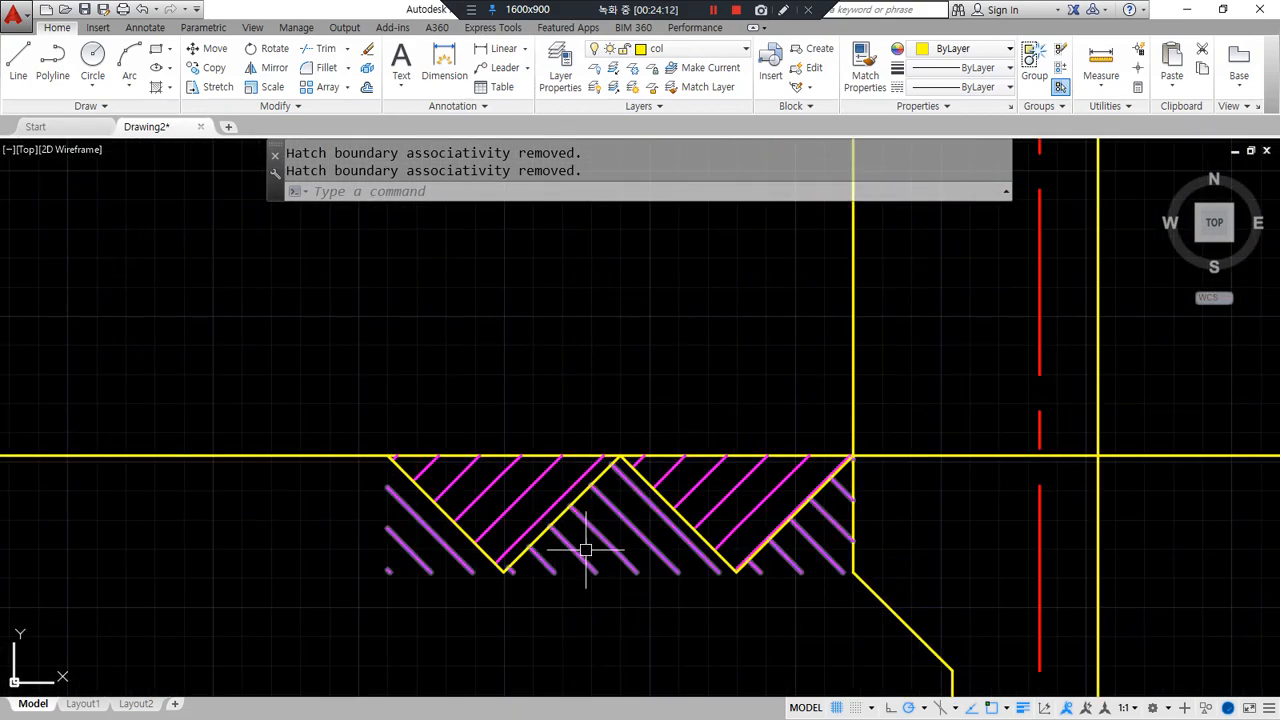
{"action": "key", "text": "space"}
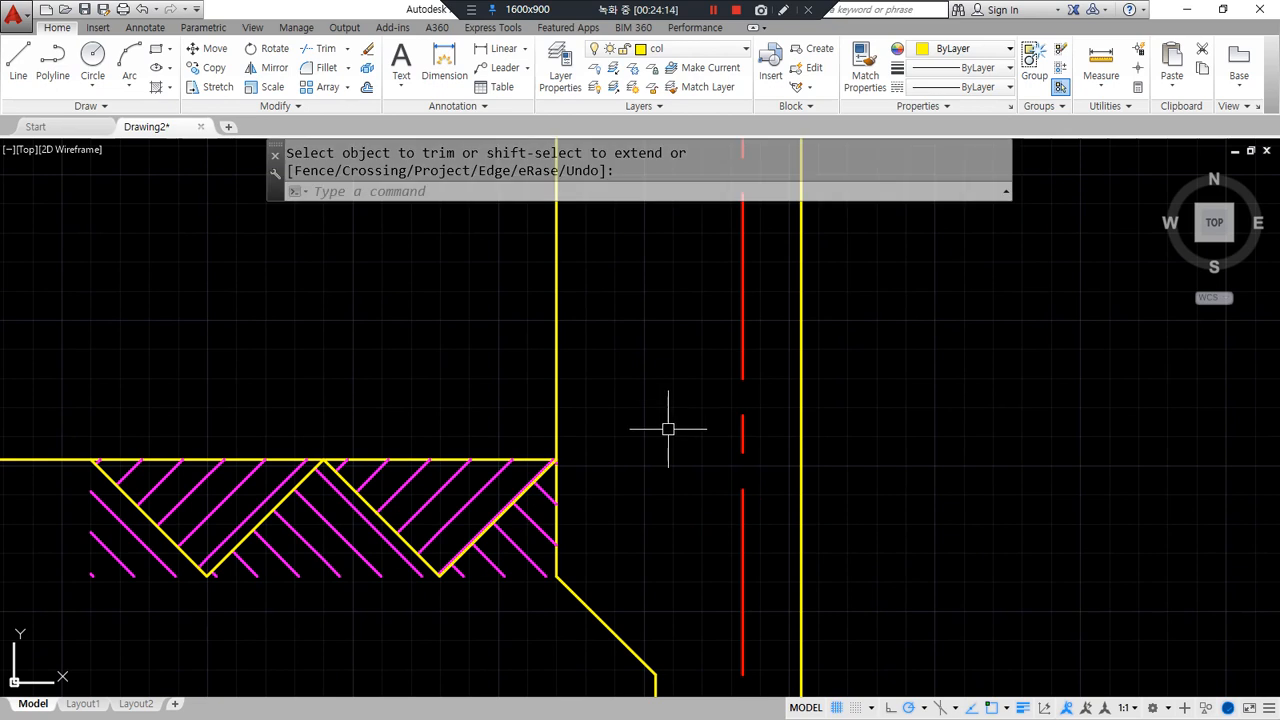
- Offset the ground line upward to draw the floor line that meets the wall
{"action": "type", "text": "o"}
{"action": "key", "text": "space"}
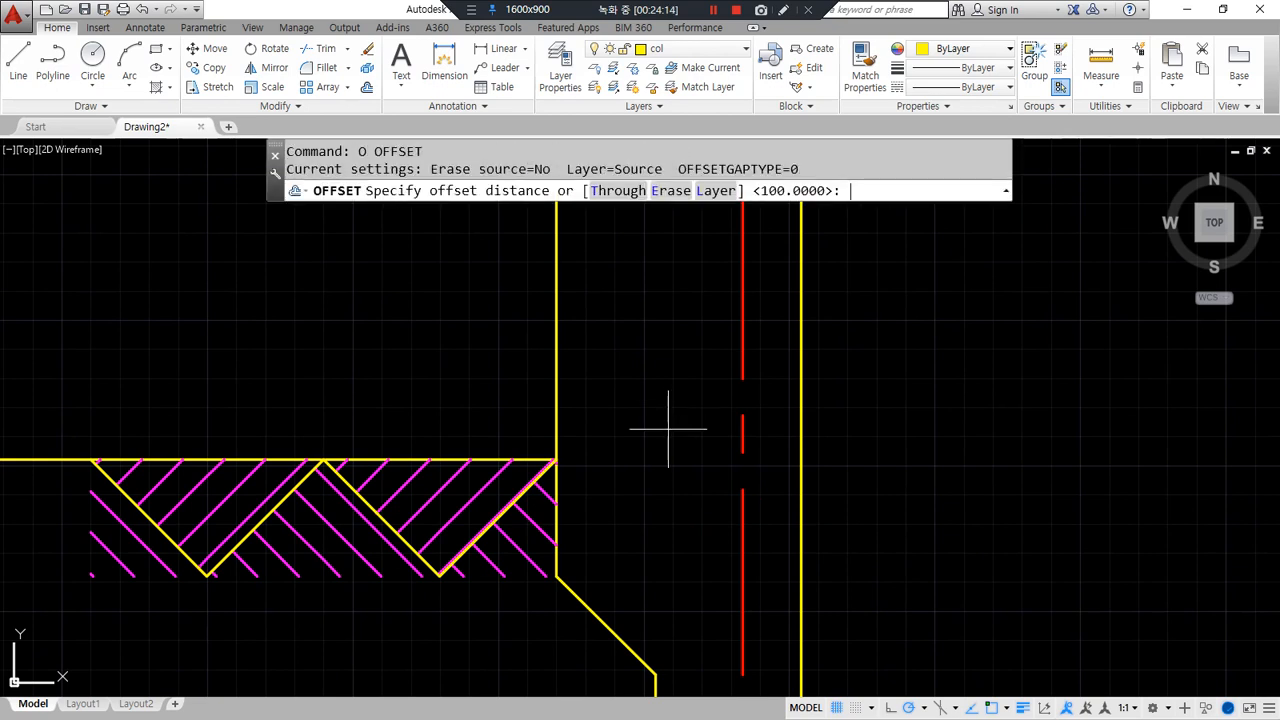
{"action": "key", "text": "space"}
{"action": "left_click", "coordinate": [517, 459]}
{"action": "left_click", "coordinate": [506, 297]}
{"action": "key", "text": "Escape"}
{"action": "middle_click_drag", "start_coordinate": [429, 269], "coordinate": [424, 351]}
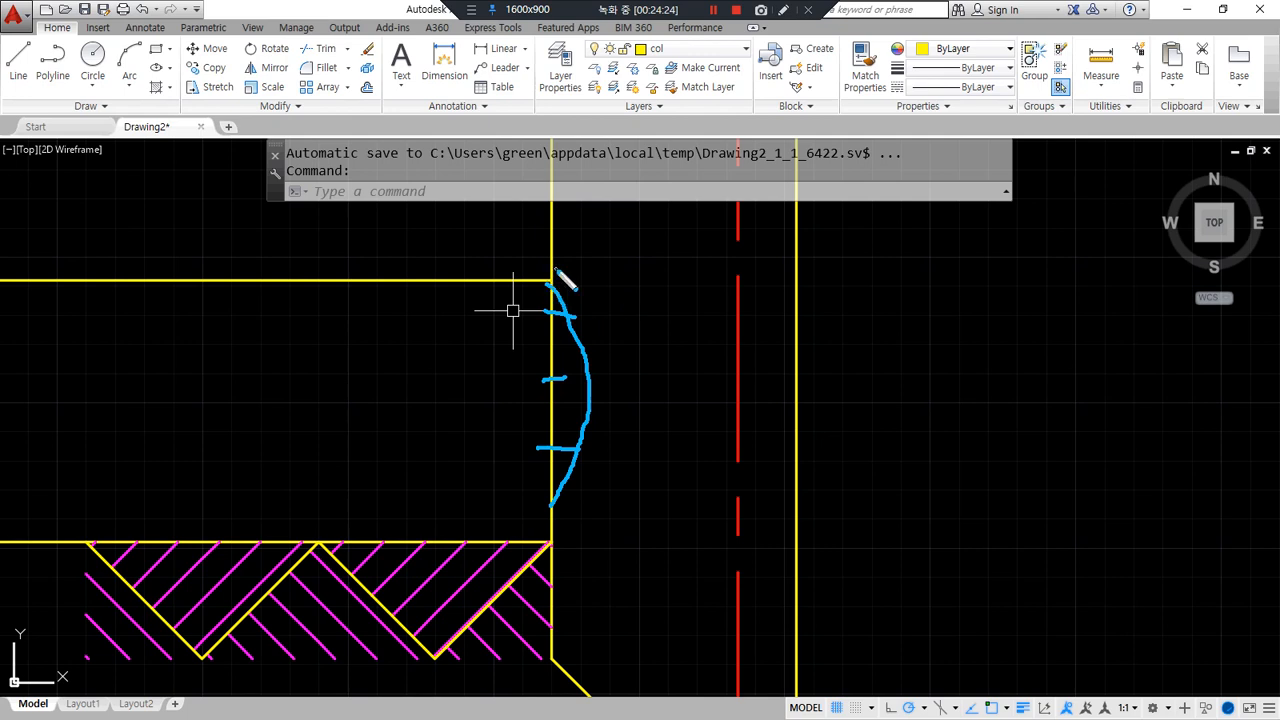
{"action": "left_click_drag", "start_coordinate": [615, 286], "coordinate": [1173, 284]}
{"action": "left_click_drag", "start_coordinate": [1175, 354], "coordinate": [826, 353]}
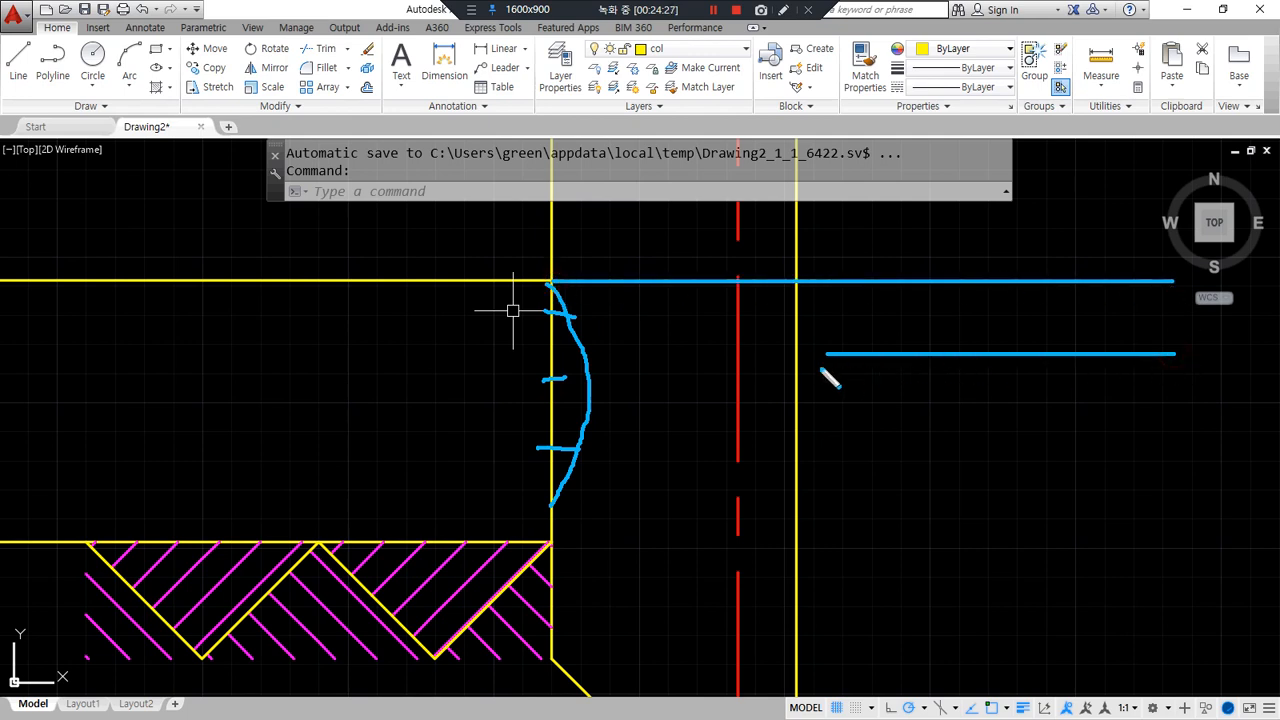
{"action": "mouse_move", "coordinate": [592, 547]}
{"action": "left_mouse_down"}
{"action": "mouse_move", "coordinate": [513, 315]}
{"action": "mouse_move", "coordinate": [870, 494]}
{"action": "mouse_move", "coordinate": [574, 556]}
{"action": "left_mouse_up"}
- Offset the floor line upward by 900 to mark the top of the wall
{"action": "mouse_move", "coordinate": [600, 334]}
{"action": "middle_mouse_down"}
{"action": "mouse_move", "coordinate": [534, 454]}
{"action": "mouse_move", "coordinate": [546, 515]}
{"action": "middle_mouse_up"}
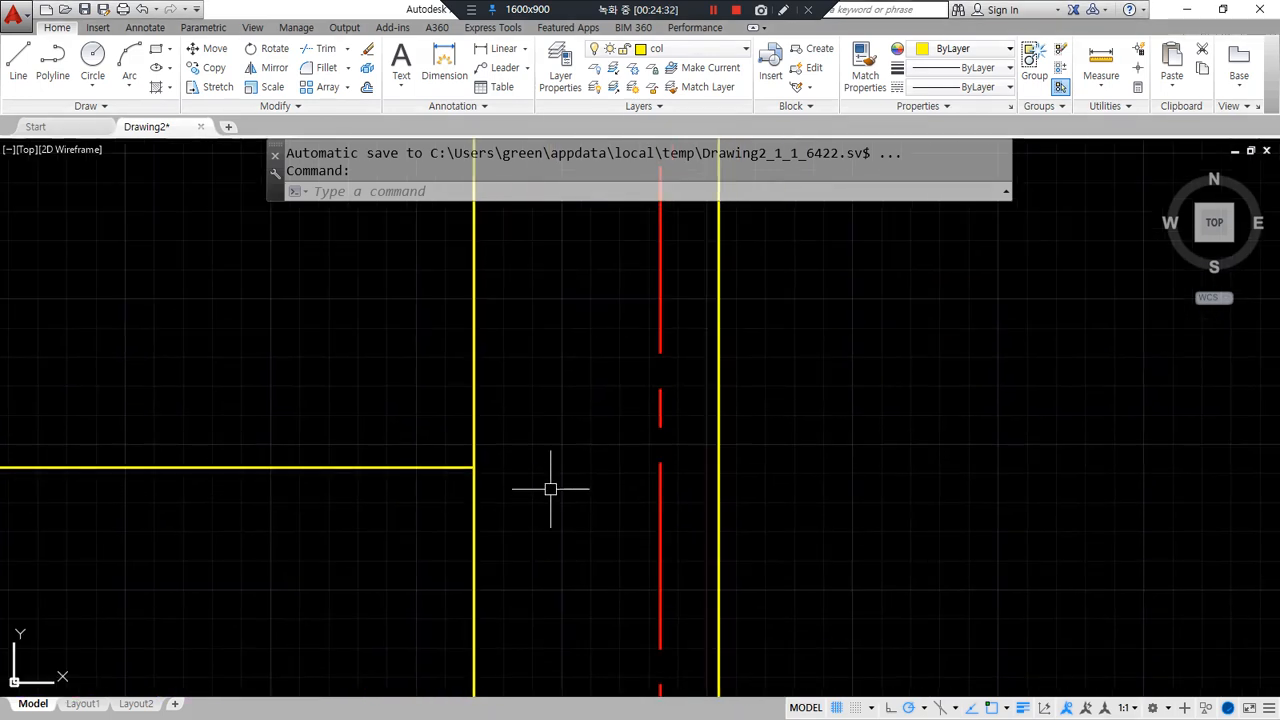
{"action": "type", "text": "o"}
{"action": "key", "text": "Return"}
{"action": "type", "text": "900"}
{"action": "key", "text": "Return"}
{"action": "left_click", "coordinate": [471, 466]}
{"action": "left_click", "coordinate": [411, 314]}
{"action": "scroll", "coordinate": [428, 345], "scroll_direction": "down", "scroll_amount": 3}
{"action": "key", "text": "Escape"}
- Extend the line marking the wall top across to the wall's far face
{"action": "type", "text": "ex"}
{"action": "key", "text": "Return"}
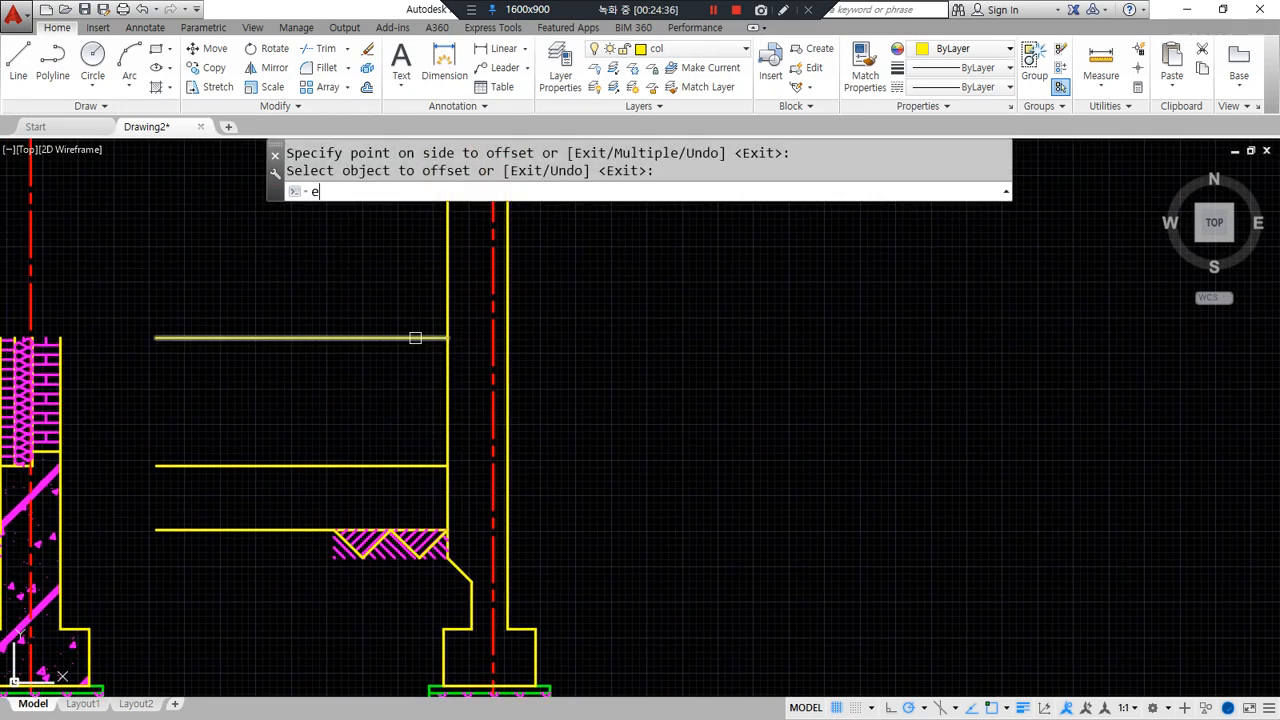
{"action": "left_click", "coordinate": [424, 337]}
{"action": "key", "text": "Escape"}
- Trim both wall lines above the top line and the part of the top line outside the wall
{"action": "type", "text": "tr"}
{"action": "key", "text": "Return"}
{"action": "left_click", "coordinate": [507, 319]}
{"action": "left_click", "coordinate": [453, 314]}
{"action": "left_click", "coordinate": [409, 337]}
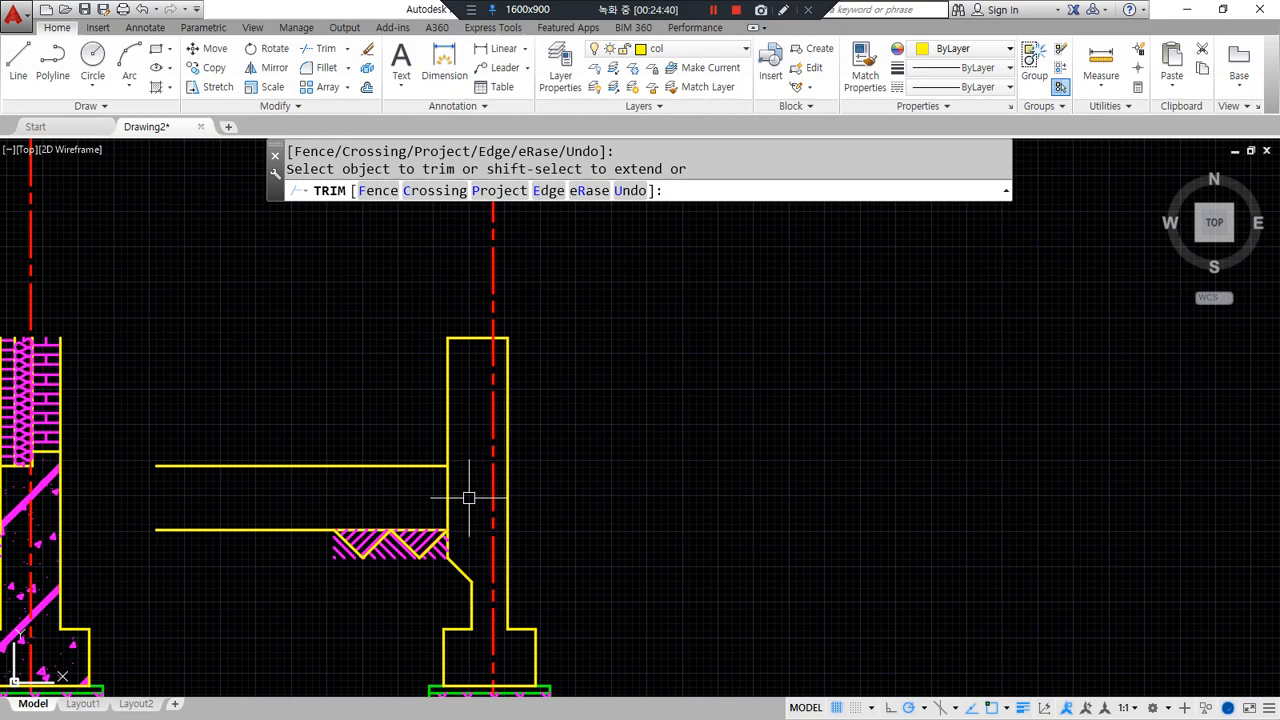
- Extend the slab's top line through the wall to the wall's outer face
{"action": "scroll", "coordinate": [471, 494], "scroll_direction": "up", "scroll_amount": 4}
{"action": "key", "text": "Escape"}
{"action": "type", "text": "ex"}
{"action": "key", "text": "Return"}
{"action": "key", "text": "Return"}
{"action": "left_click", "coordinate": [360, 405]}
{"action": "left_click", "coordinate": [460, 406]}
{"action": "left_click", "coordinate": [480, 406]}
{"action": "key", "text": "Return"}
{"action": "key", "text": "Escape"}
- Offset the wall's outer face line 200 inward
{"action": "type", "text": "o"}
{"action": "key", "text": "Return"}
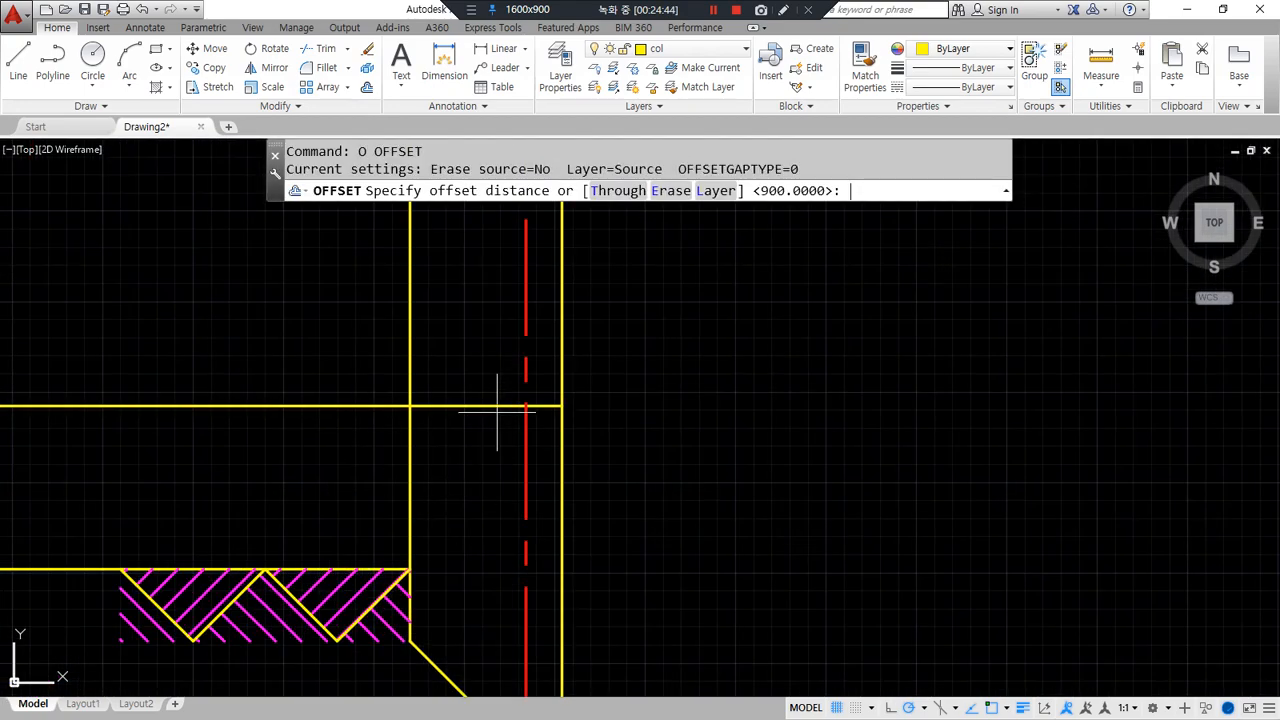
{"action": "type", "text": "200"}
{"action": "key", "text": "Return"}
{"action": "left_click", "coordinate": [562, 366]}
{"action": "left_click", "coordinate": [464, 363]}
{"action": "key", "text": "Return"}
- Offset the new inner wall line a further 120 toward the slab side
{"action": "key", "text": "Return"}
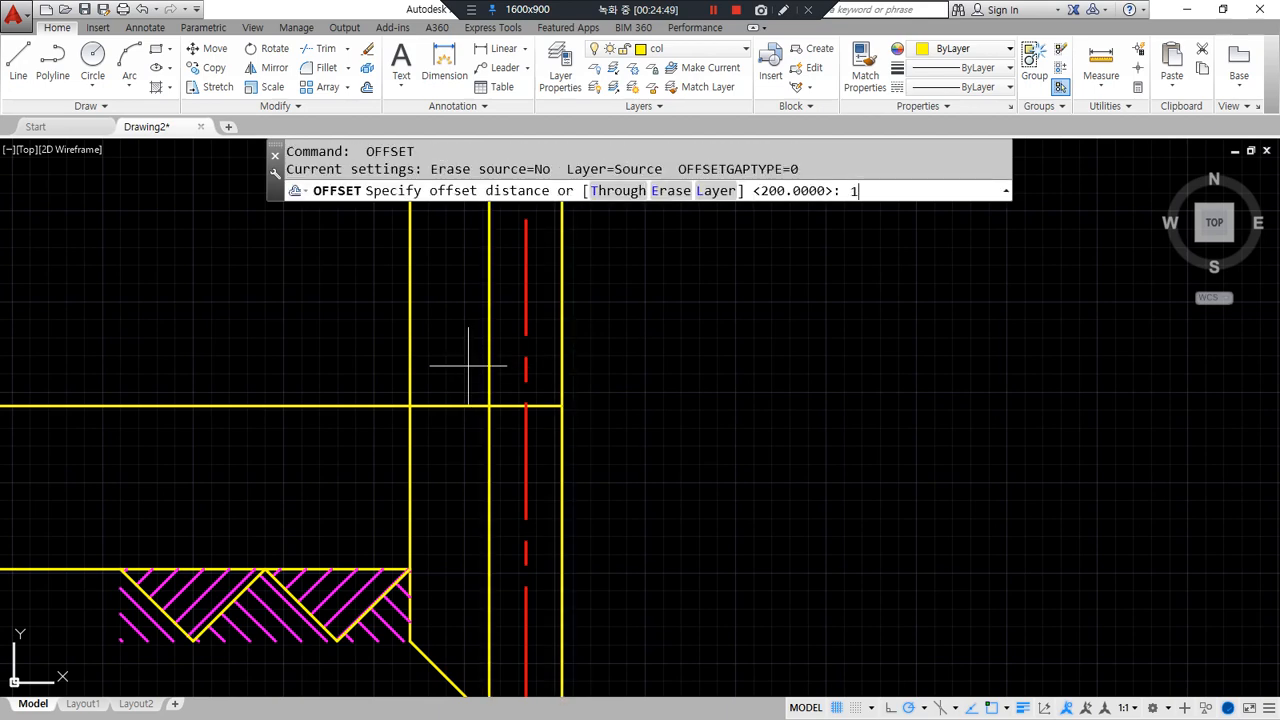
{"action": "type", "text": "120"}
{"action": "key", "text": "Return"}
{"action": "left_click", "coordinate": [488, 356]}
{"action": "left_click", "coordinate": [460, 364]}
{"action": "key", "text": "Return"}
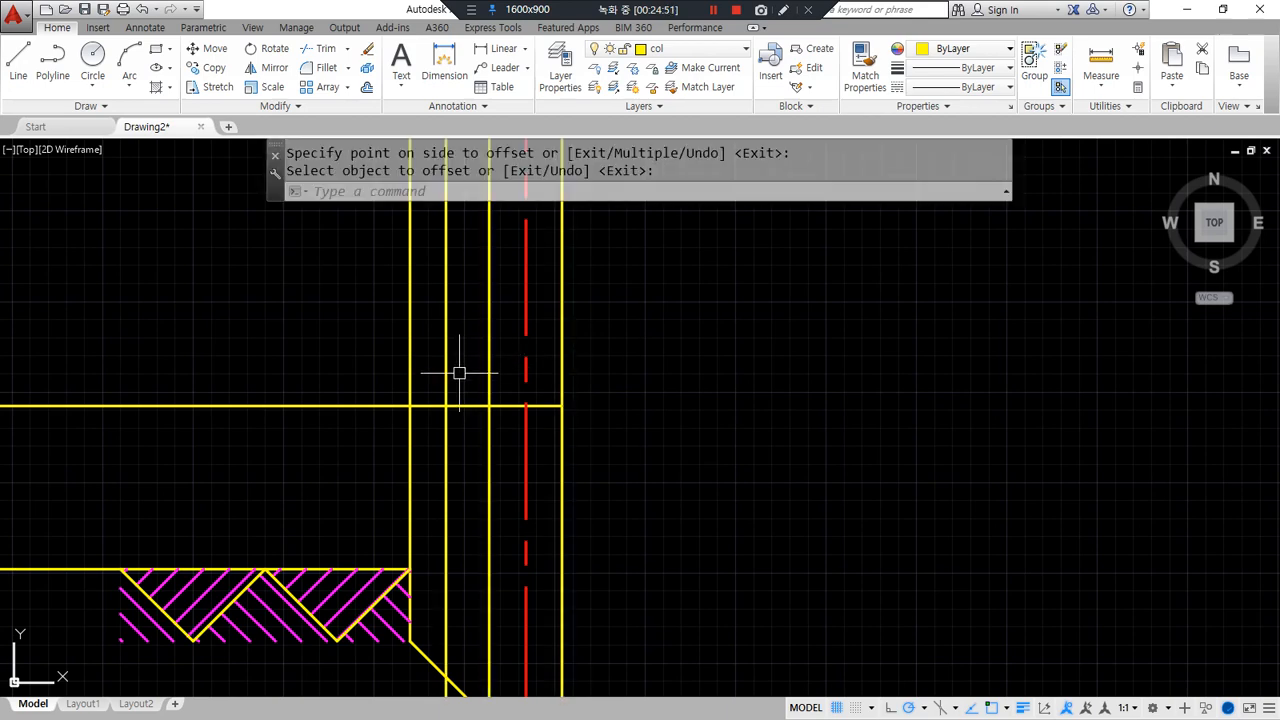
- Offset the slab's top line 100 upward
{"action": "scroll", "coordinate": [460, 371], "scroll_direction": "up", "scroll_amount": 2}
{"action": "type", "text": "o"}
{"action": "key", "text": "Return"}
{"action": "type", "text": "100"}
{"action": "key", "text": "Return"}
{"action": "left_click", "coordinate": [537, 426]}
{"action": "left_click", "coordinate": [537, 377]}
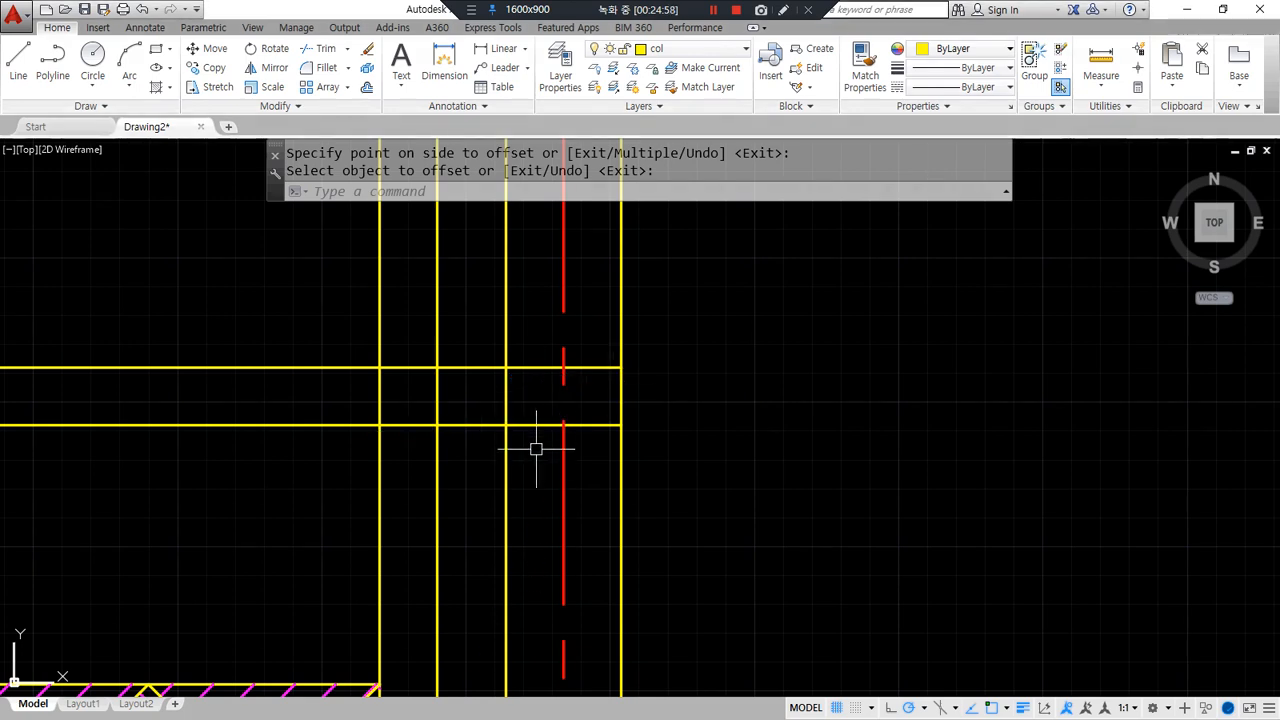
- Trim the slab's top line between the 200 offset line and the wall's outer face
{"action": "type", "text": "tr"}
{"action": "key", "text": "Return"}
{"action": "key", "text": "Return"}
{"action": "left_click", "coordinate": [593, 423]}
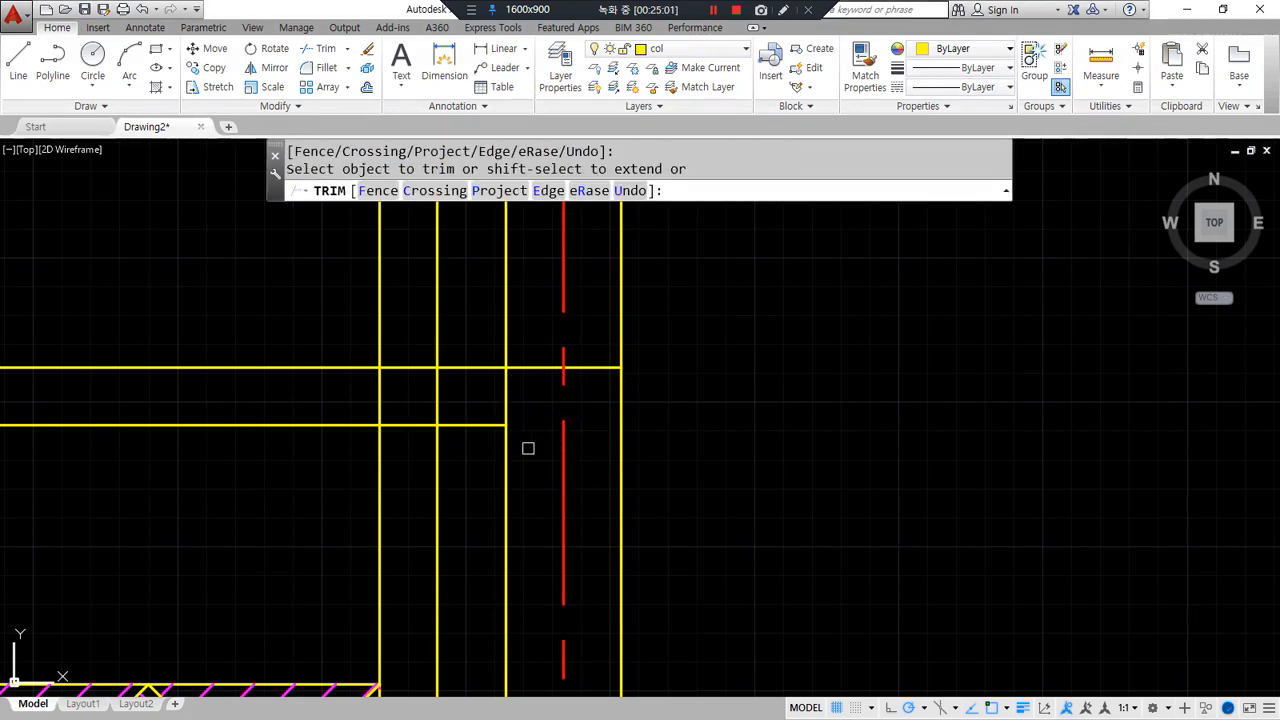
{"action": "key", "text": "Escape"}
- Fillet the slab's top line with the 200 offset line into a corner
{"action": "type", "text": "f"}
{"action": "key", "text": "Return"}
{"action": "key", "text": "Escape"}
{"action": "type", "text": "f"}
{"action": "key", "text": "Return"}
{"action": "left_click", "coordinate": [492, 421]}
{"action": "left_click", "coordinate": [502, 410]}
- Trim the remaining cavity line below the wall base and the horizontal line pieces beyond the stepped ledge
{"action": "type", "text": "tr"}
{"action": "key", "text": "Return"}
{"action": "key", "text": "Return"}
{"action": "left_click", "coordinate": [437, 456]}
{"action": "key", "text": "Escape"}
{"action": "type", "text": "tr"}
{"action": "key", "text": "Return"}
{"action": "key", "text": "Return"}
{"action": "left_click", "coordinate": [322, 424]}
{"action": "left_click", "coordinate": [304, 367]}
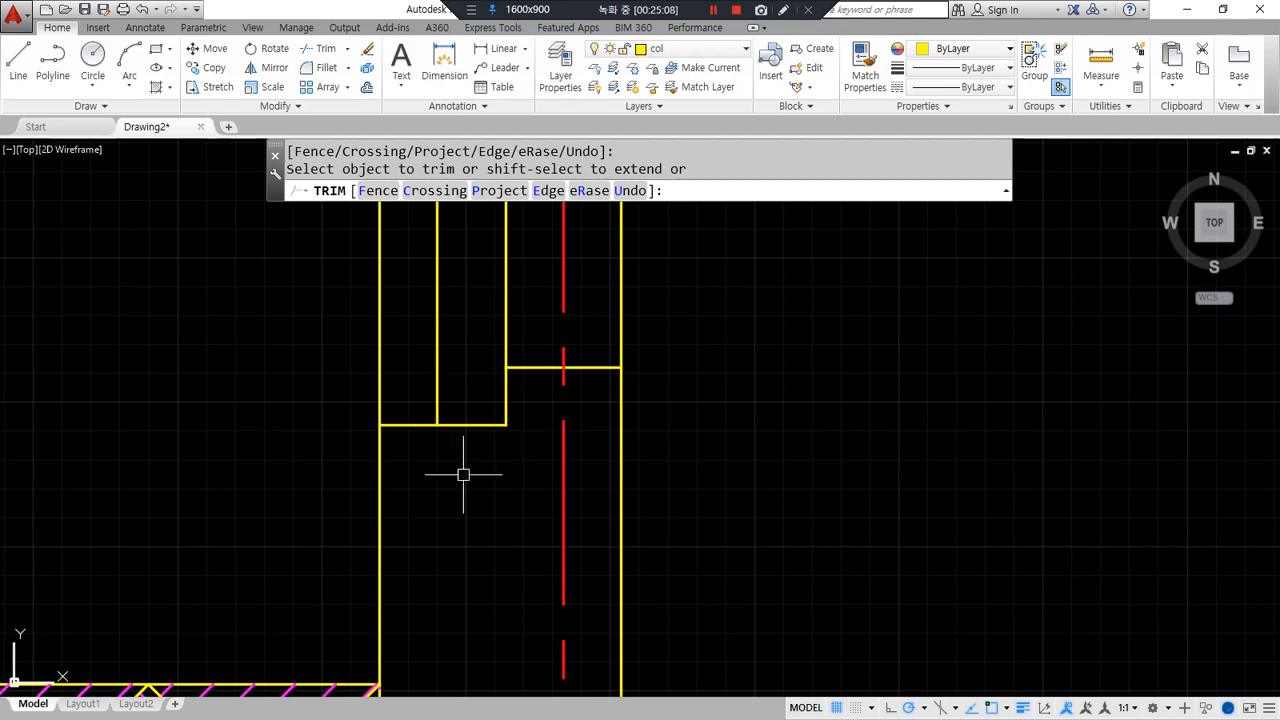
{"action": "key", "text": "Escape"}
- Hatch the outer 200-wide wall strip, changing the hatch type from user defined to Pattern
{"action": "scroll", "coordinate": [463, 495], "scroll_direction": "down", "scroll_amount": 2}
{"action": "mouse_move", "coordinate": [463, 523]}
{"action": "middle_mouse_down"}
{"action": "mouse_move", "coordinate": [451, 317]}
{"action": "mouse_move", "coordinate": [424, 666]}
{"action": "middle_mouse_up"}
{"action": "scroll", "coordinate": [452, 325], "scroll_direction": "down", "scroll_amount": 2}
{"action": "middle_click_drag", "start_coordinate": [433, 540], "coordinate": [438, 460]}
{"action": "scroll", "coordinate": [438, 460], "scroll_direction": "up", "scroll_amount": 2}
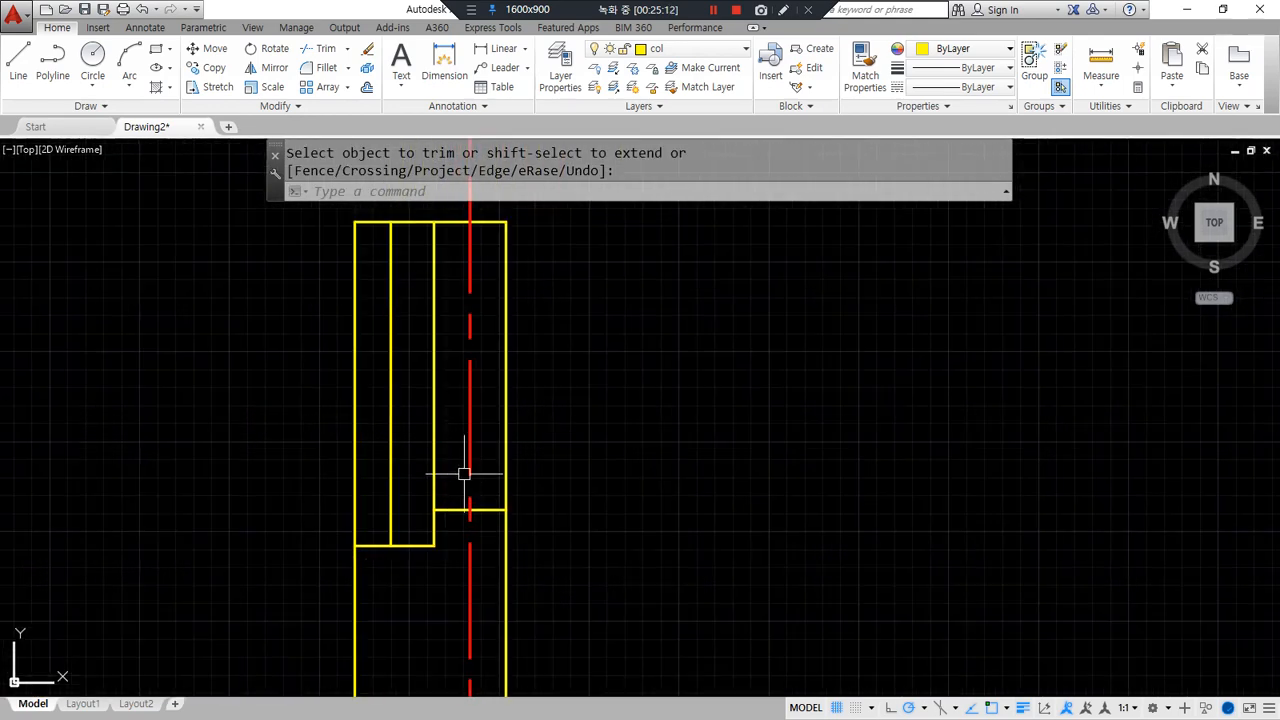
{"action": "type", "text": "h"}
{"action": "key", "text": "Return"}
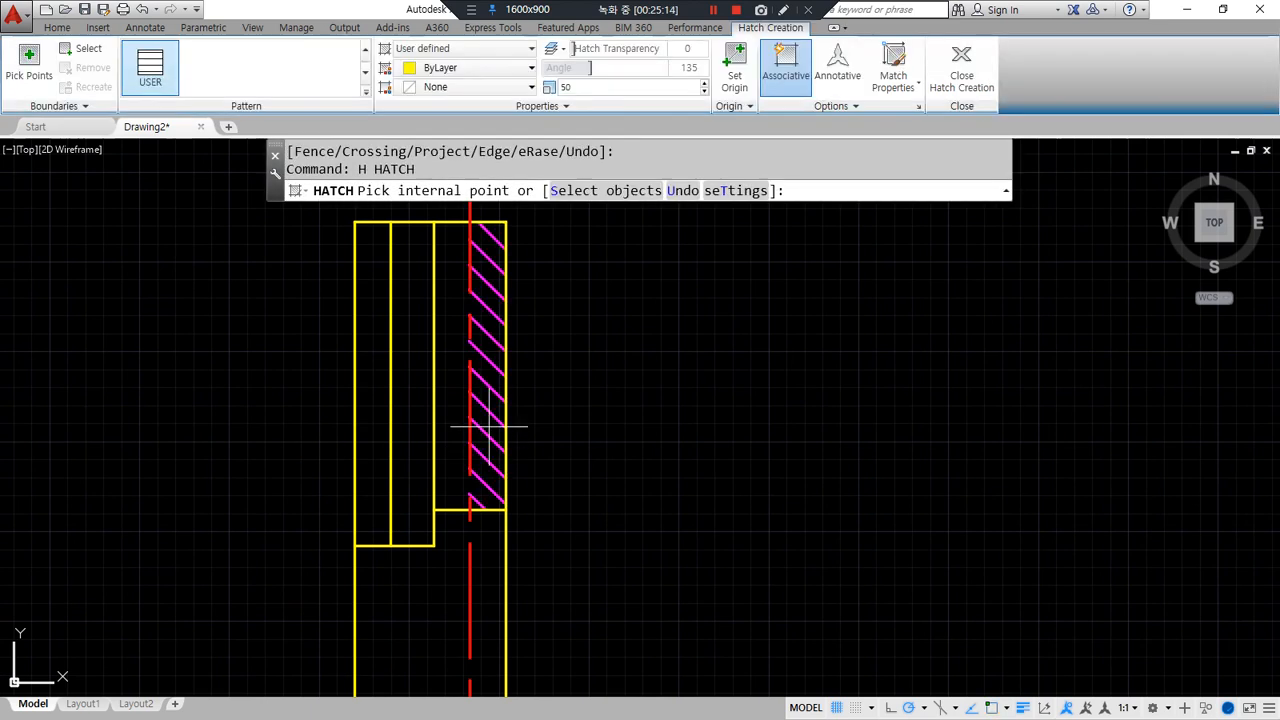
{"action": "left_click", "coordinate": [462, 425]}
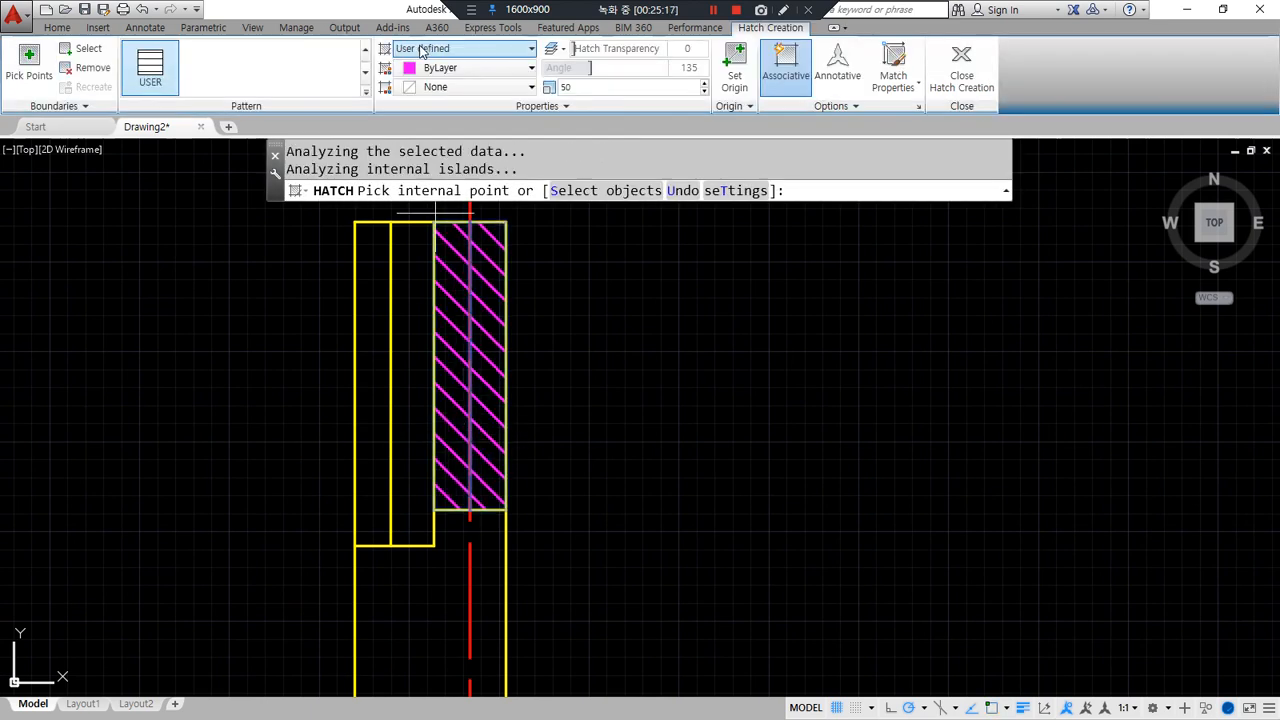
{"action": "left_click", "coordinate": [460, 48]}
{"action": "left_click", "coordinate": [470, 104]}
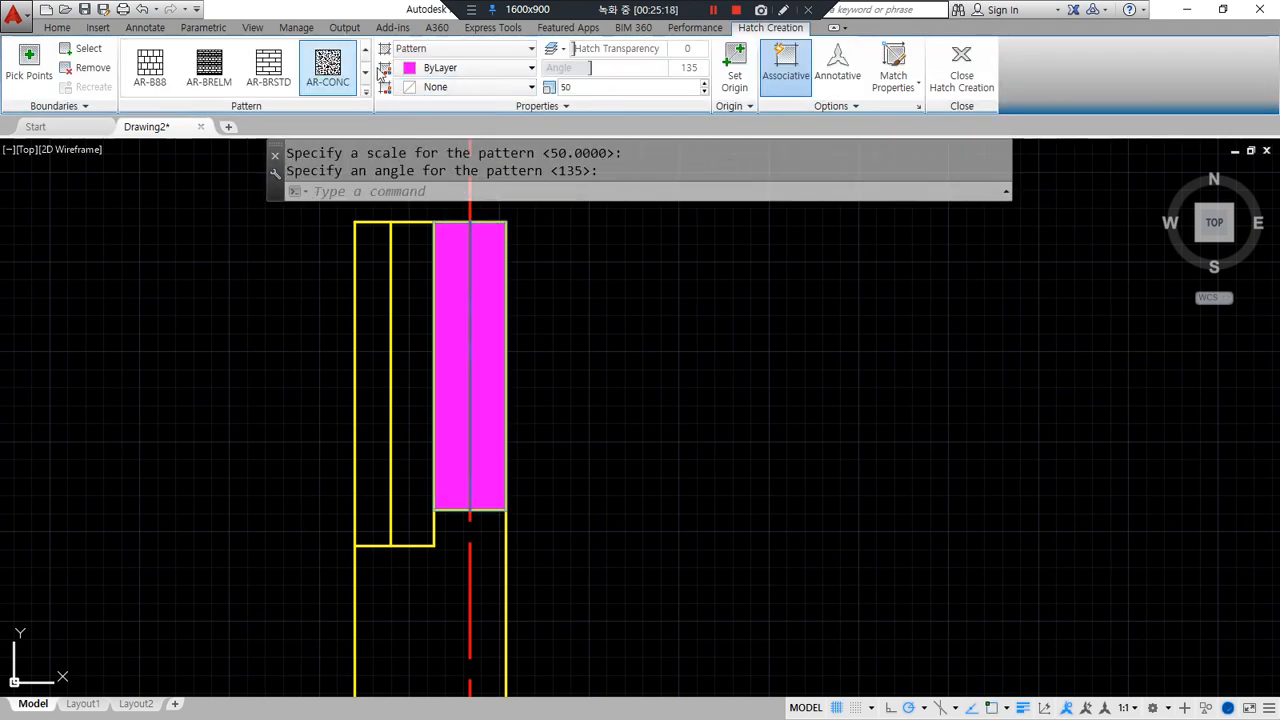
- Apply the AR-BRSTD pattern to the hatch and add the inner wall strip to it
{"action": "left_click", "coordinate": [366, 93]}
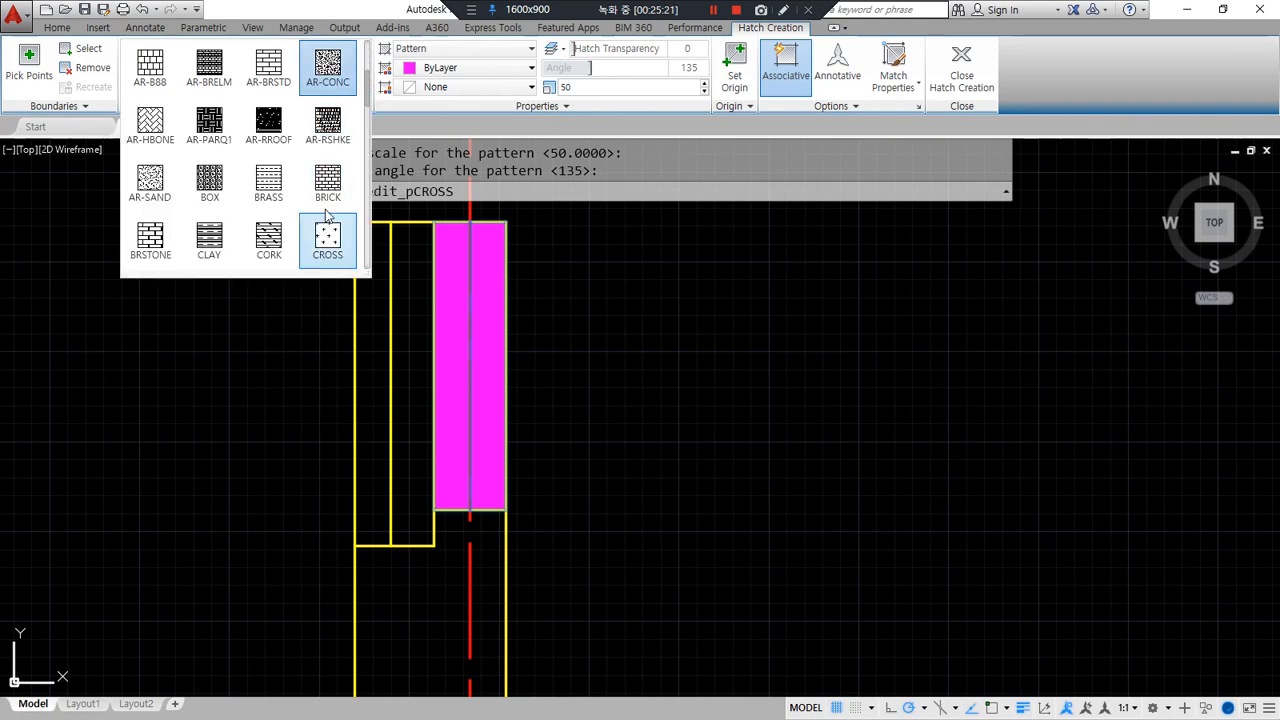
{"action": "scroll", "coordinate": [325, 235], "scroll_direction": "down", "scroll_amount": 5}
{"action": "scroll", "coordinate": [328, 214], "scroll_direction": "down", "scroll_amount": 1}
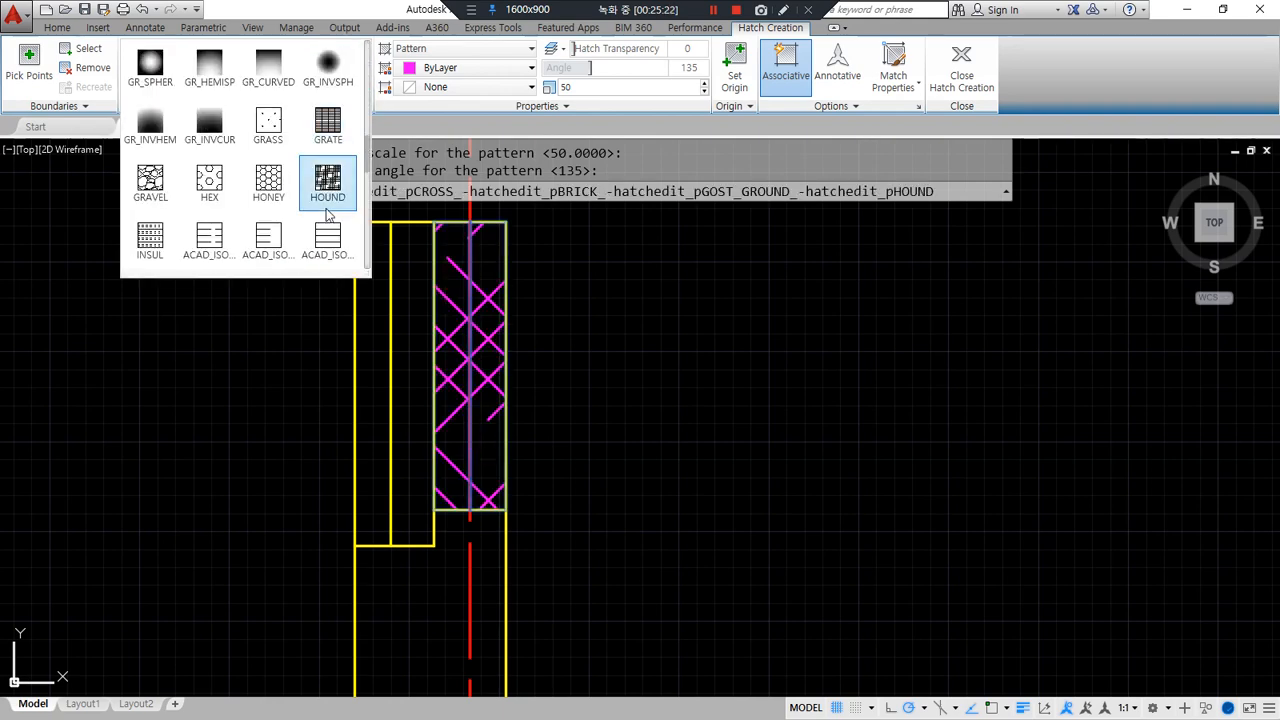
{"action": "scroll", "coordinate": [326, 214], "scroll_direction": "down", "scroll_amount": 1}
{"action": "scroll", "coordinate": [318, 216], "scroll_direction": "up", "scroll_amount": 8}
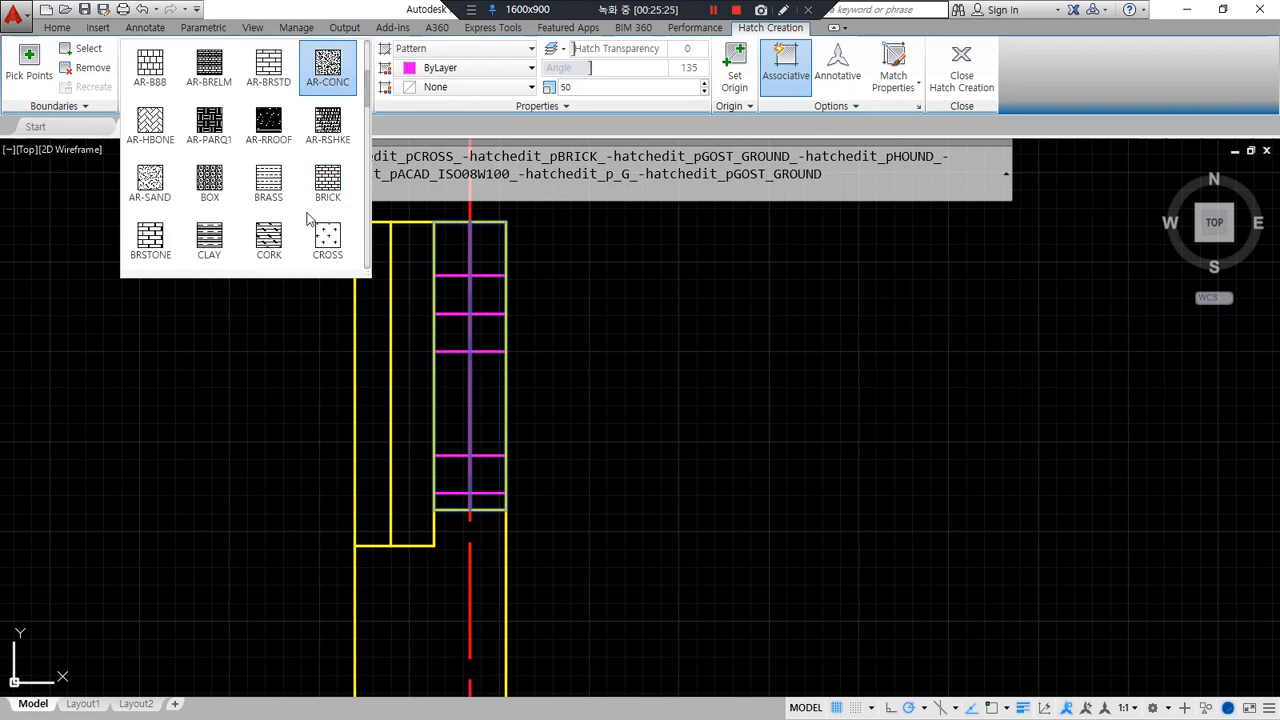
{"action": "scroll", "coordinate": [310, 215], "scroll_direction": "up", "scroll_amount": 3}
{"action": "scroll", "coordinate": [298, 196], "scroll_direction": "down", "scroll_amount": 1}
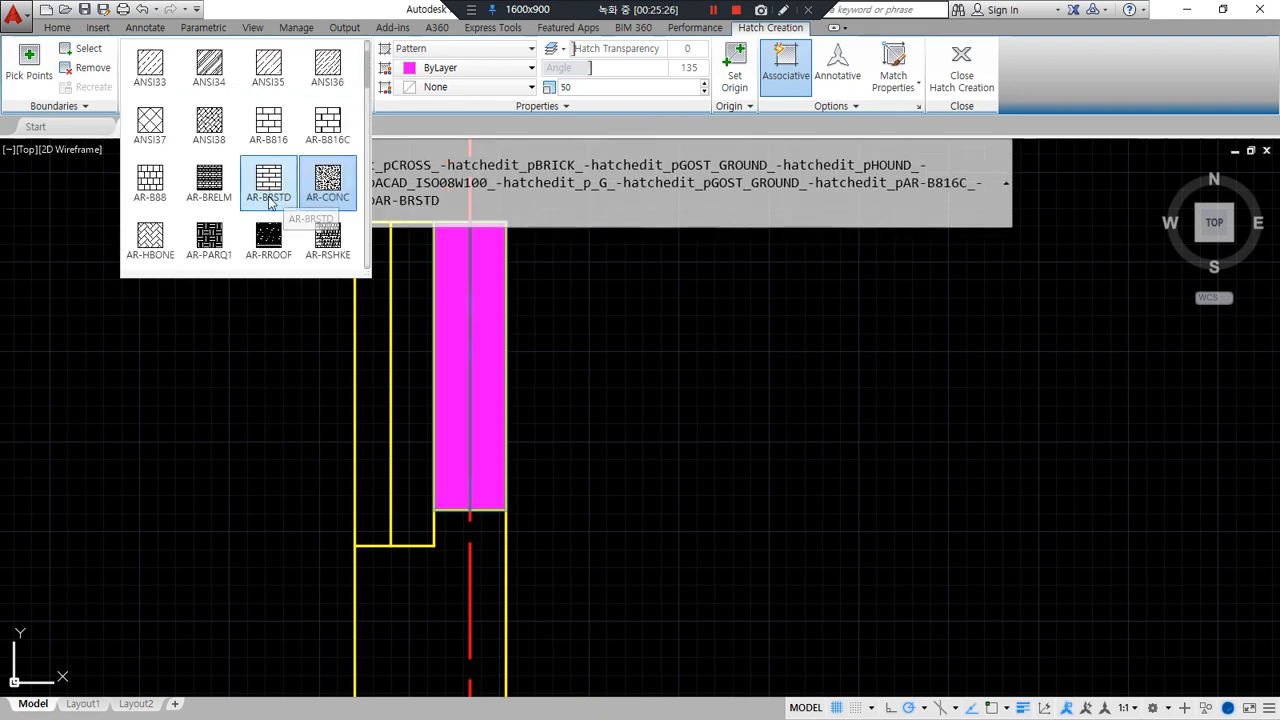
{"action": "left_click", "coordinate": [268, 182]}
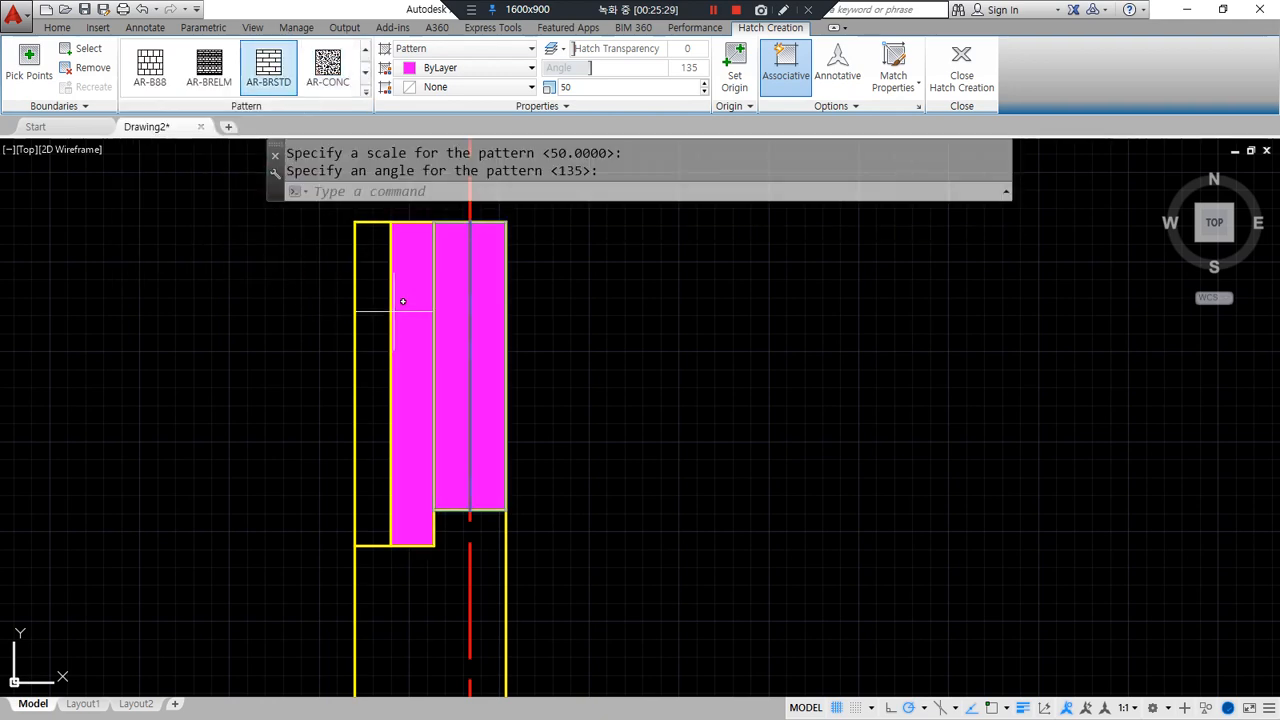
{"action": "left_click", "coordinate": [363, 316]}
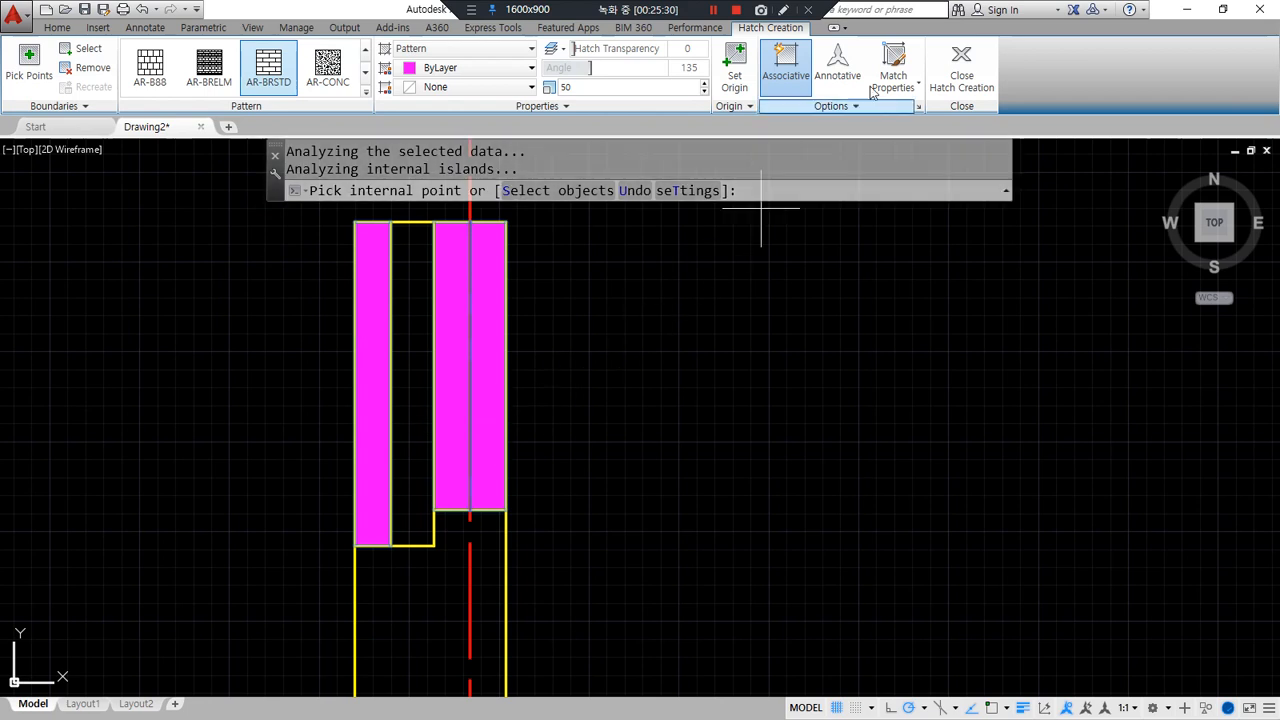
{"action": "left_click", "coordinate": [961, 66]}
- Set the brick hatch's scale to 1 and reapply the AR-BRSTD pattern
{"action": "left_click", "coordinate": [491, 379]}
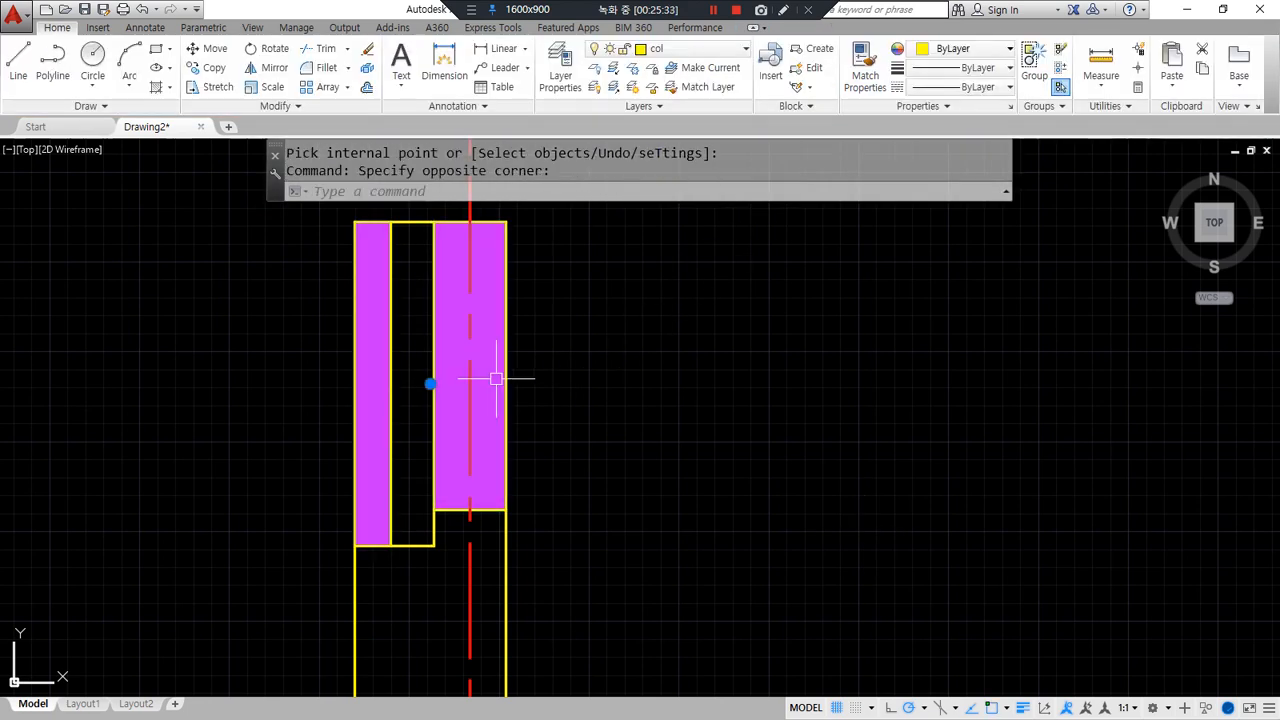
{"action": "type", "text": "1"}
{"action": "key", "text": "Return"}
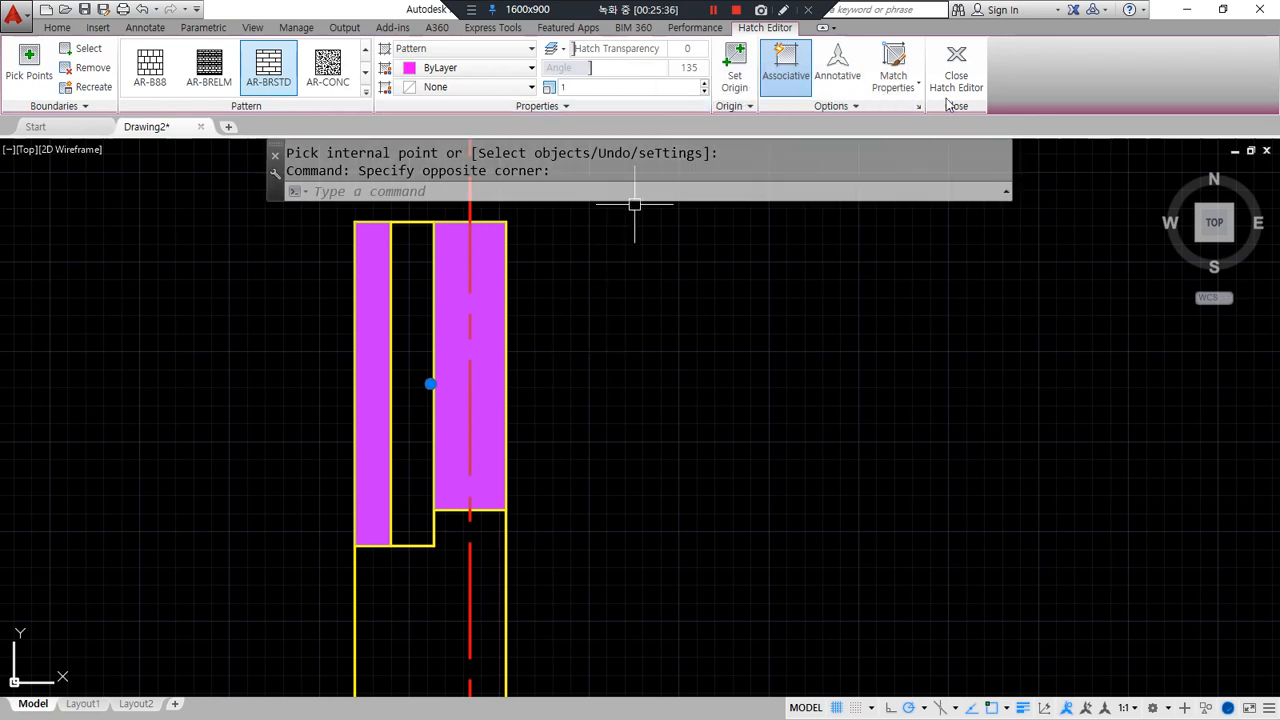
{"action": "left_click", "coordinate": [956, 68]}
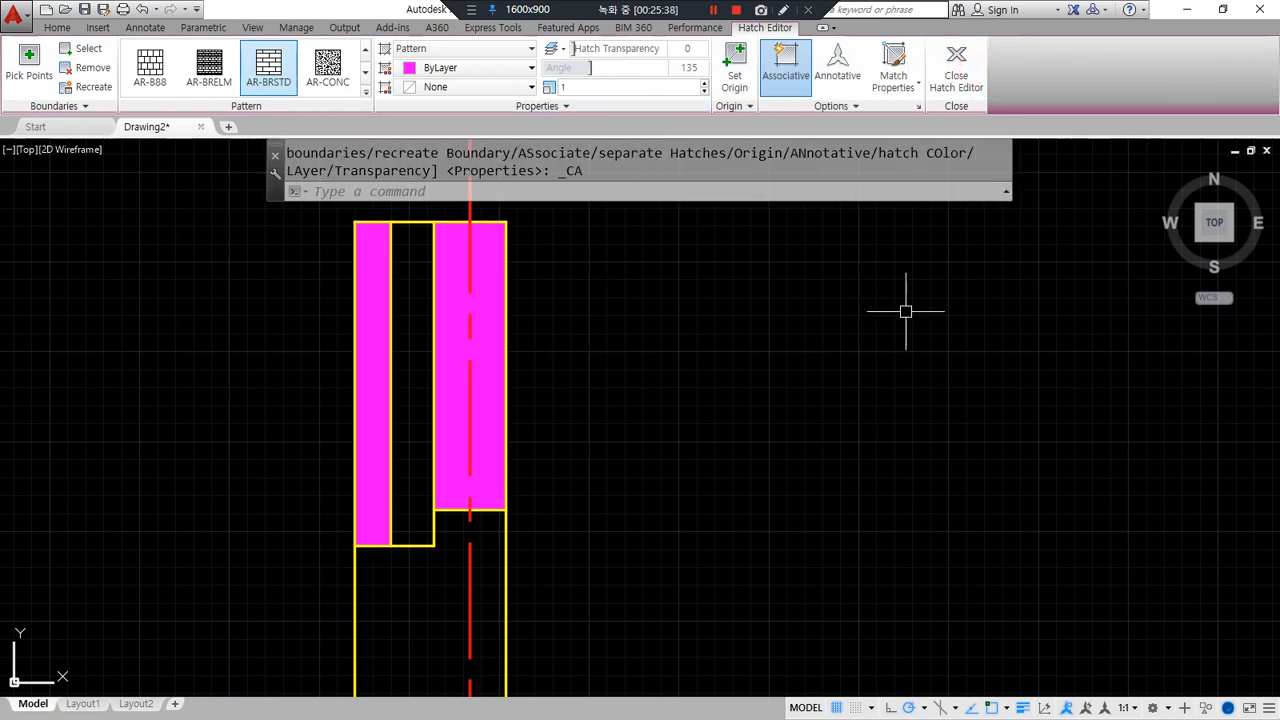
{"action": "left_click", "coordinate": [487, 380]}
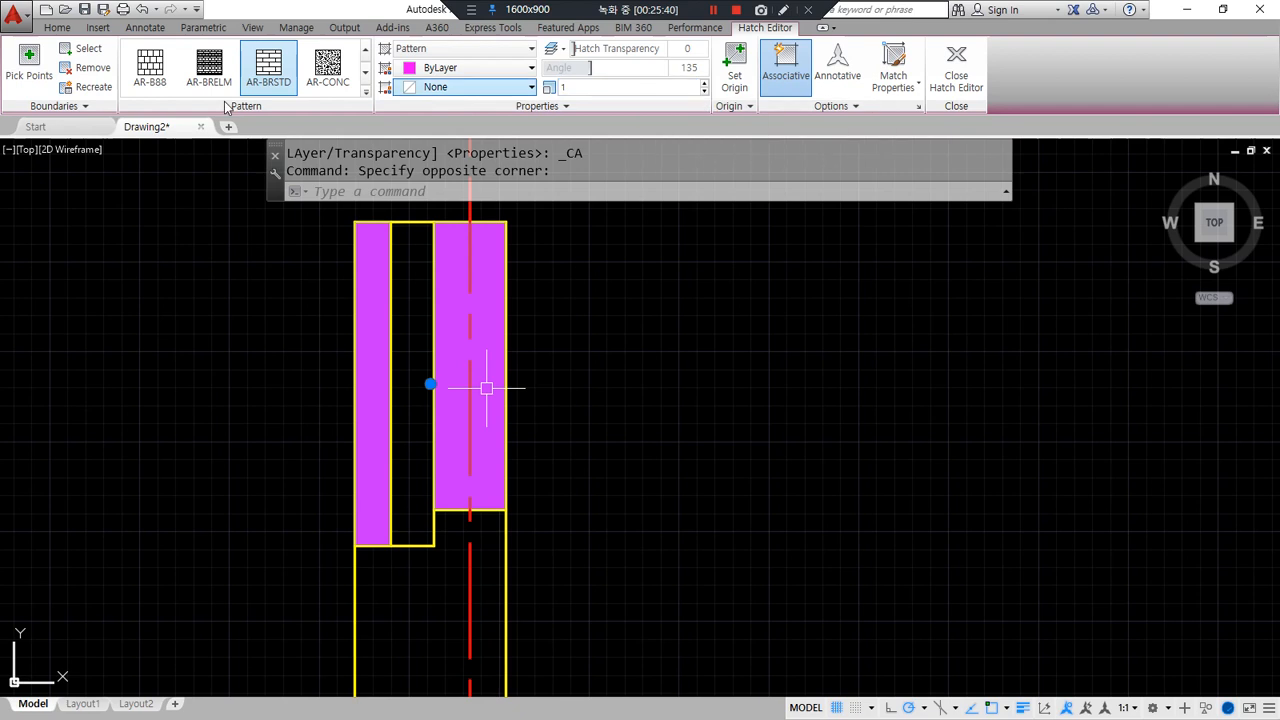
{"action": "left_click", "coordinate": [257, 72]}
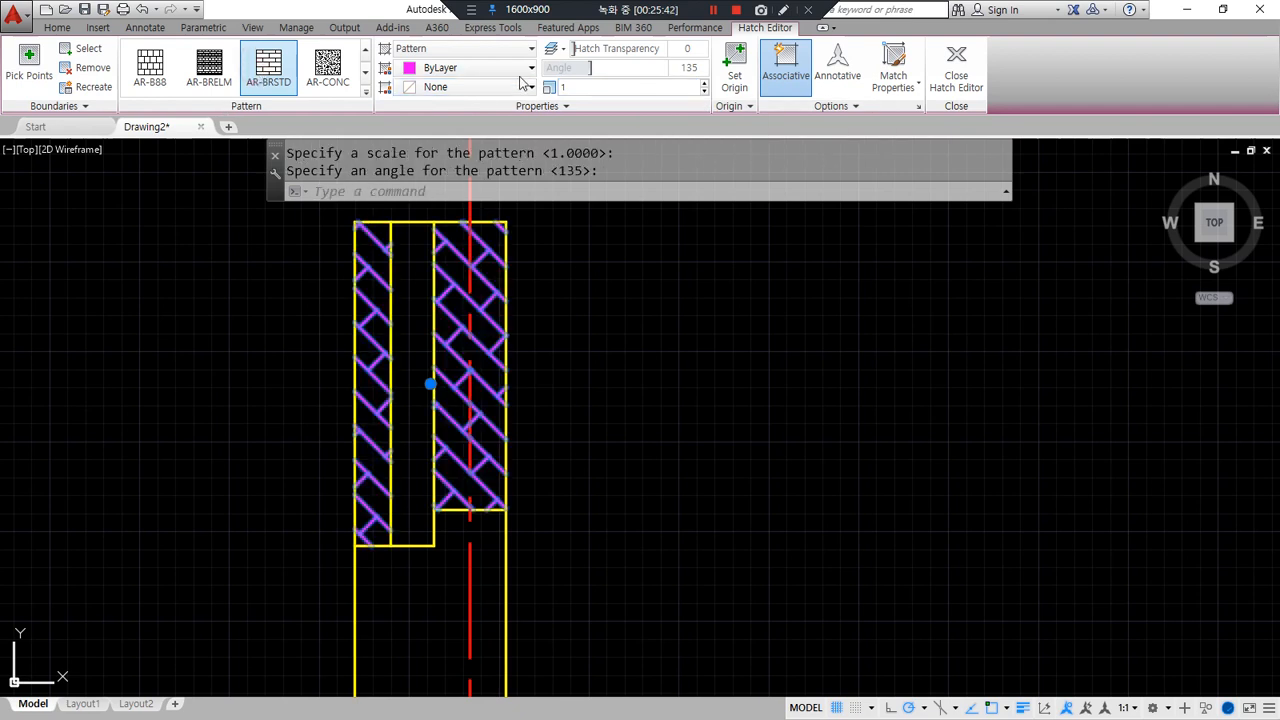
- Set the brick hatch's angle to 0 and its origin at the outer strip's lower outside corner
{"action": "left_click", "coordinate": [687, 68]}
{"action": "type", "text": "45"}
{"action": "key", "text": "Return"}
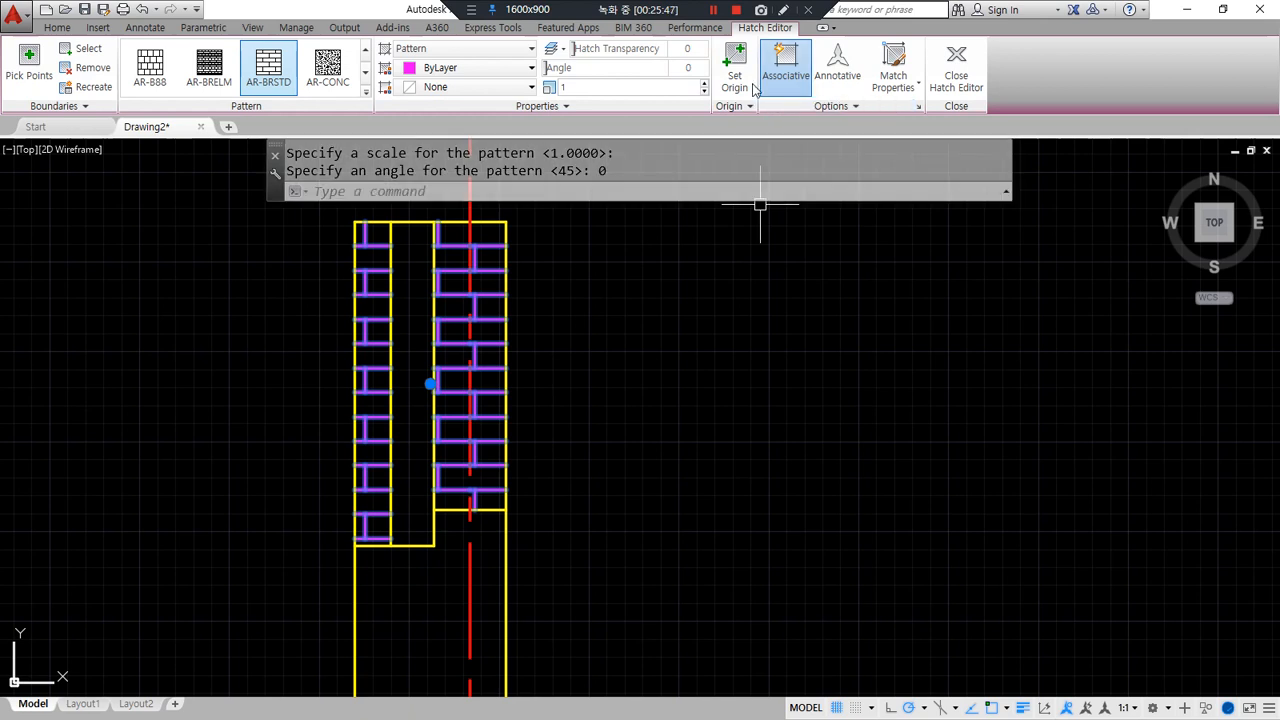
{"action": "left_click", "coordinate": [735, 68]}
{"action": "left_click", "coordinate": [514, 511]}
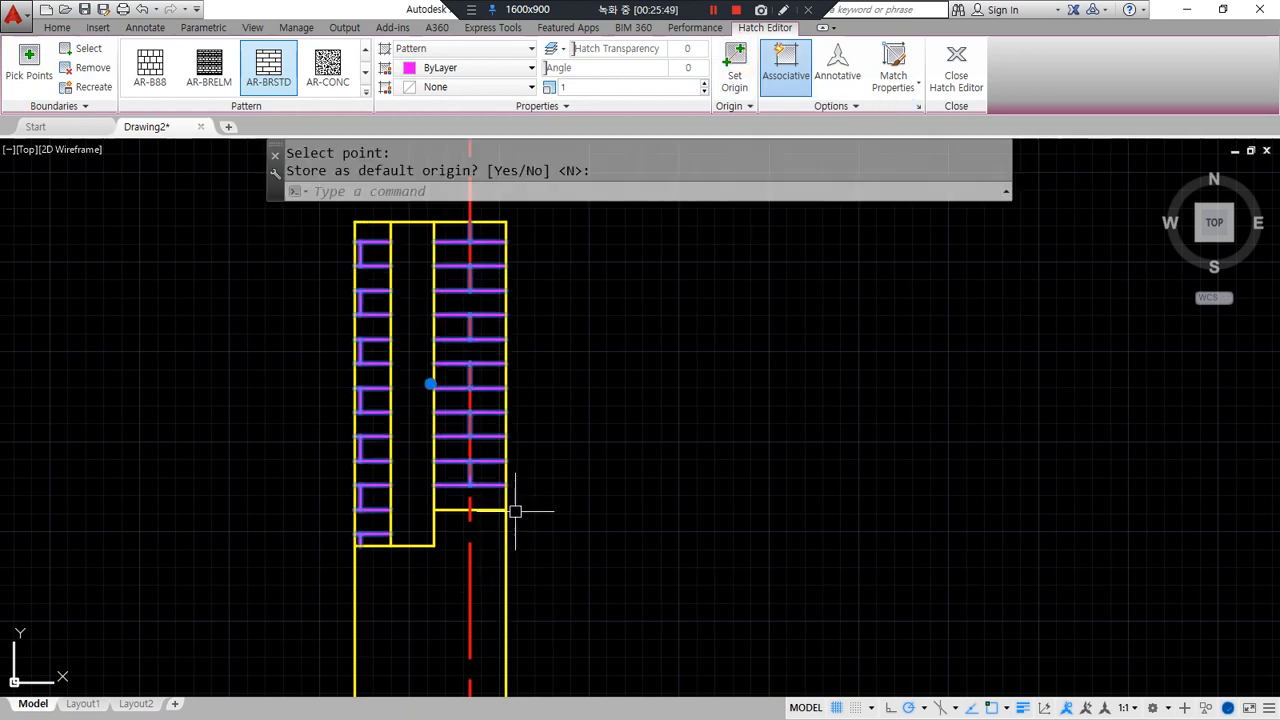
{"action": "left_click", "coordinate": [956, 68]}
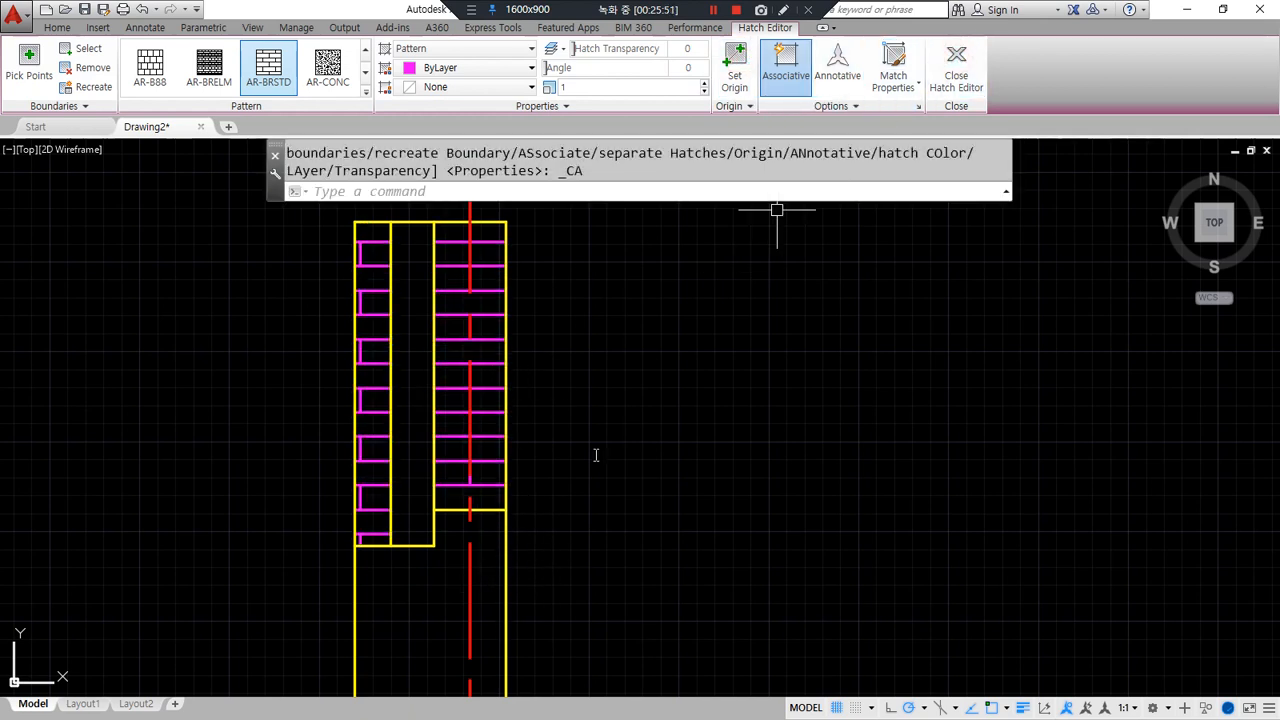
- Offset the cavity's inner-strip line to the middle of the insulation cavity
{"action": "scroll", "coordinate": [411, 497], "scroll_direction": "up", "scroll_amount": 2}
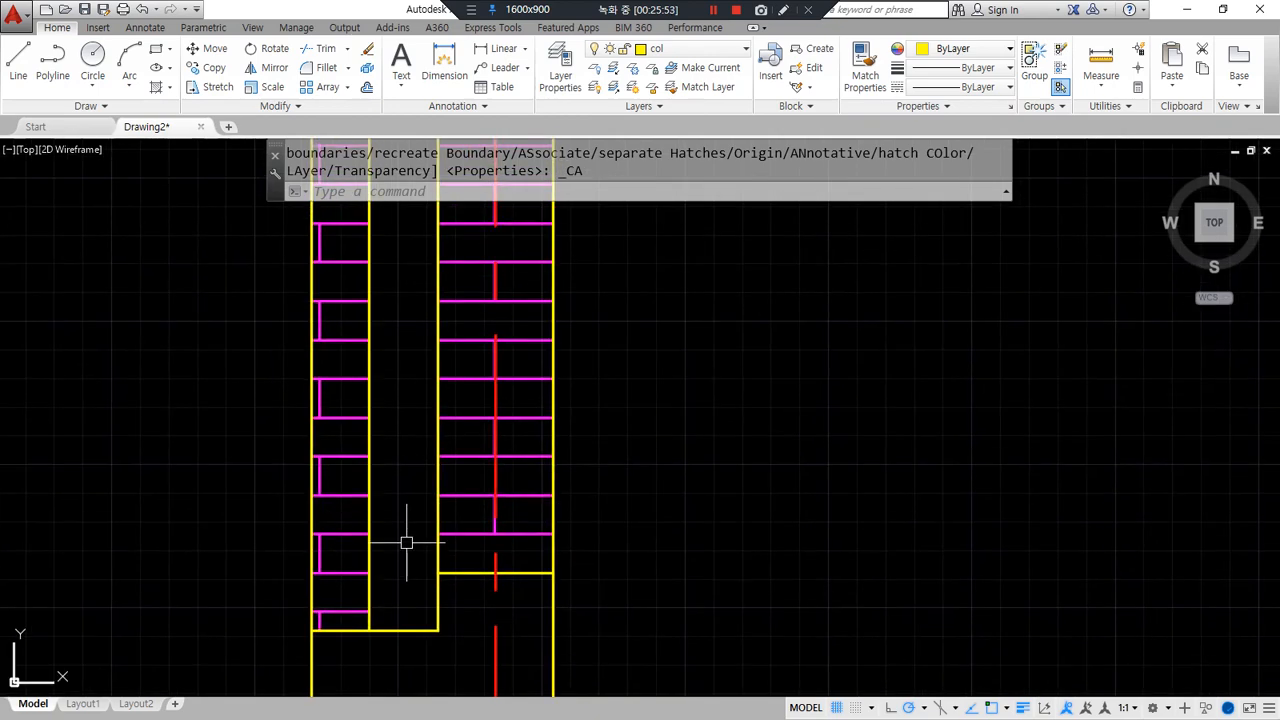
{"action": "type", "text": "o"}
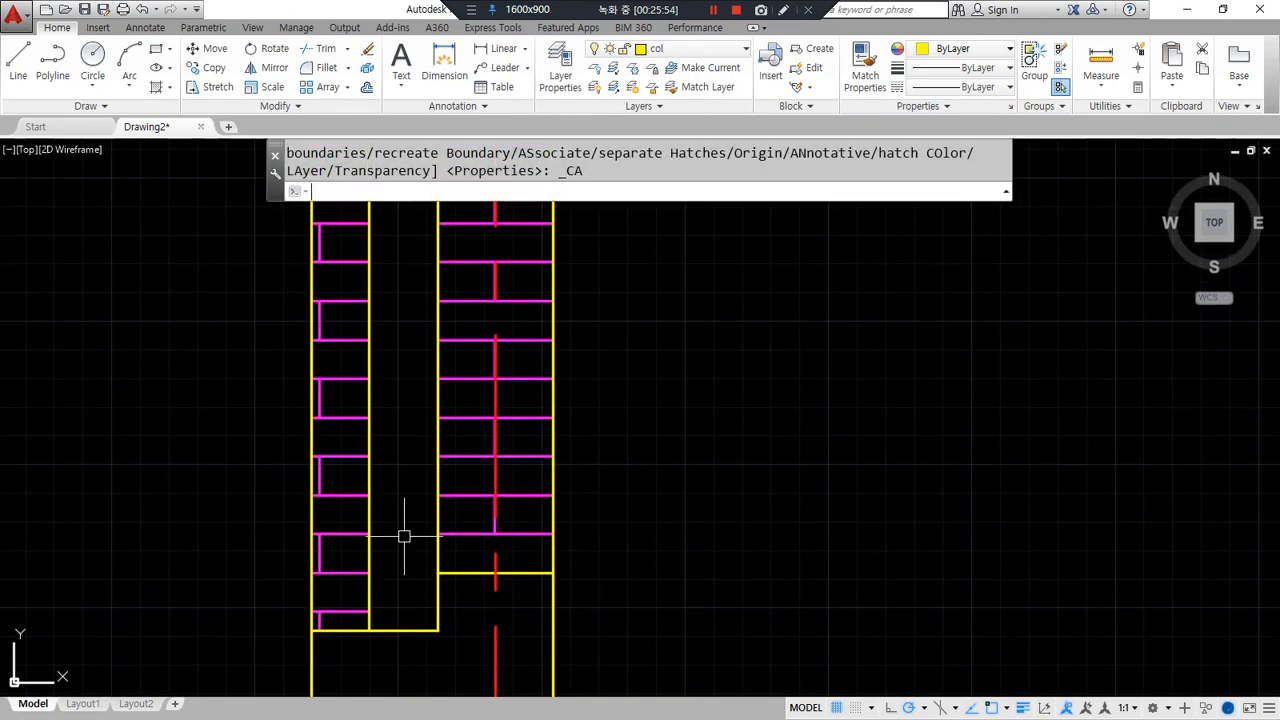
{"action": "key", "text": "Return"}
{"action": "key", "text": "Return"}
{"action": "left_click", "coordinate": [369, 470]}
{"action": "left_click", "coordinate": [408, 471]}
{"action": "key", "text": "Return"}
- Set the linetype of the line in the middle of the cavity to BATTING
{"action": "left_click", "coordinate": [402, 490]}
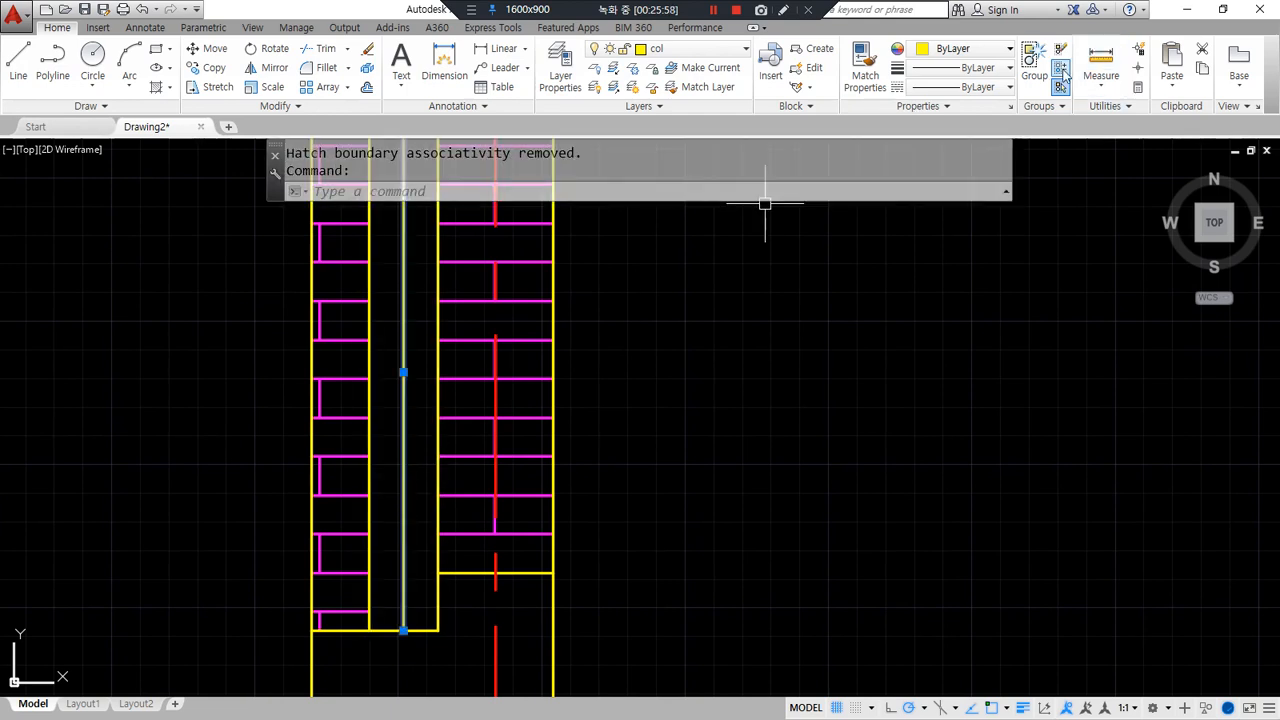
{"action": "left_click", "coordinate": [965, 48]}
{"action": "left_click", "coordinate": [1100, 249]}
{"action": "left_click", "coordinate": [404, 358]}
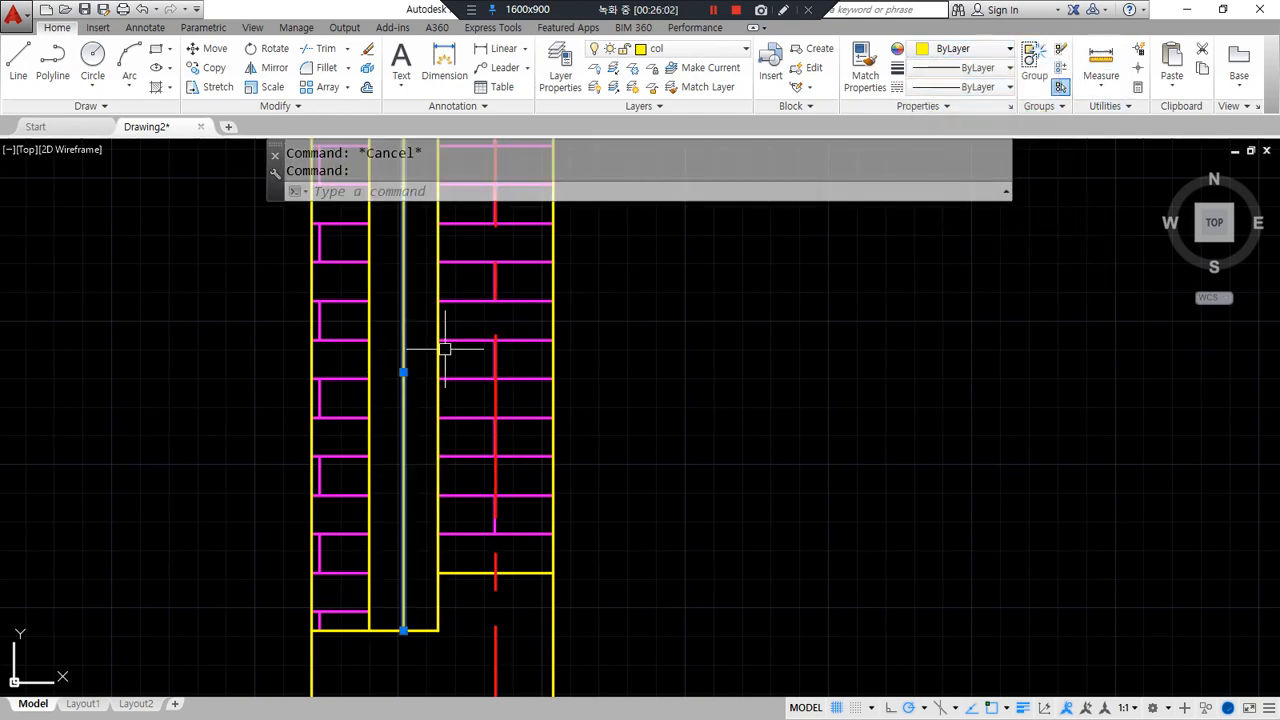
{"action": "left_click", "coordinate": [975, 87]}
{"action": "left_click", "coordinate": [985, 150]}
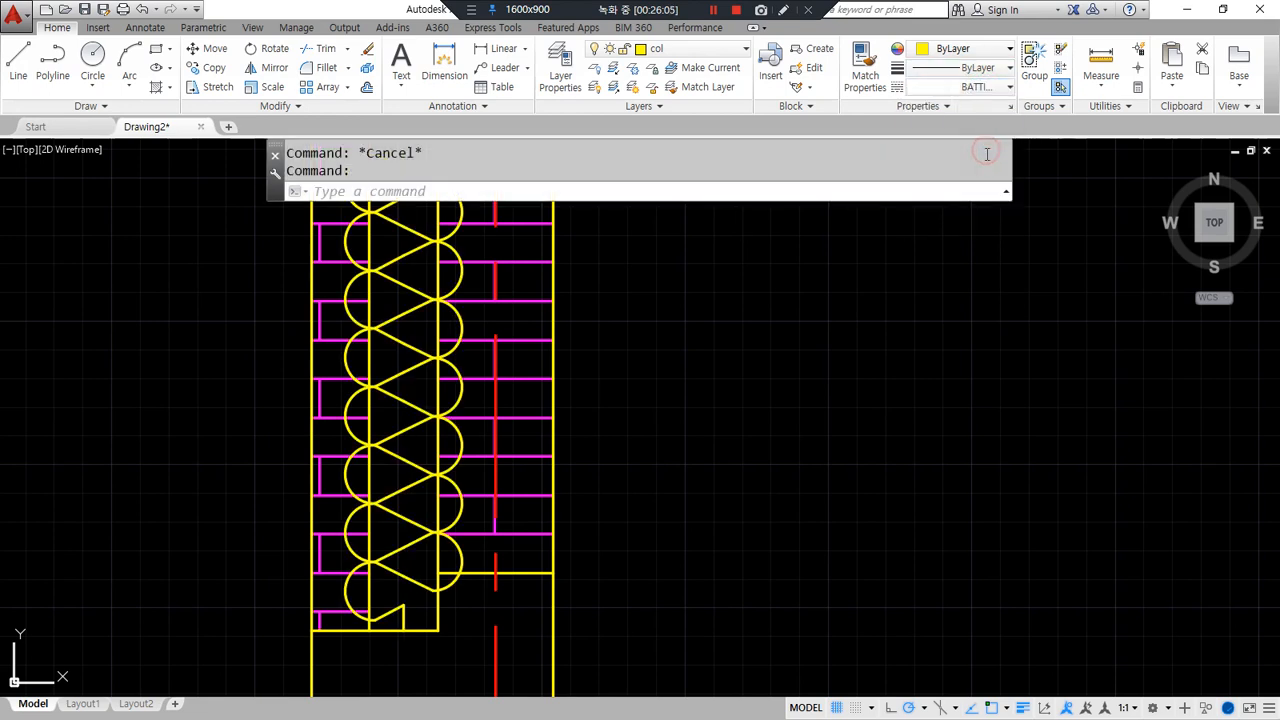
- Move the batting line to the hat layer and set its linetype scale to 0.6
{"action": "key", "text": "ctrl+1"}
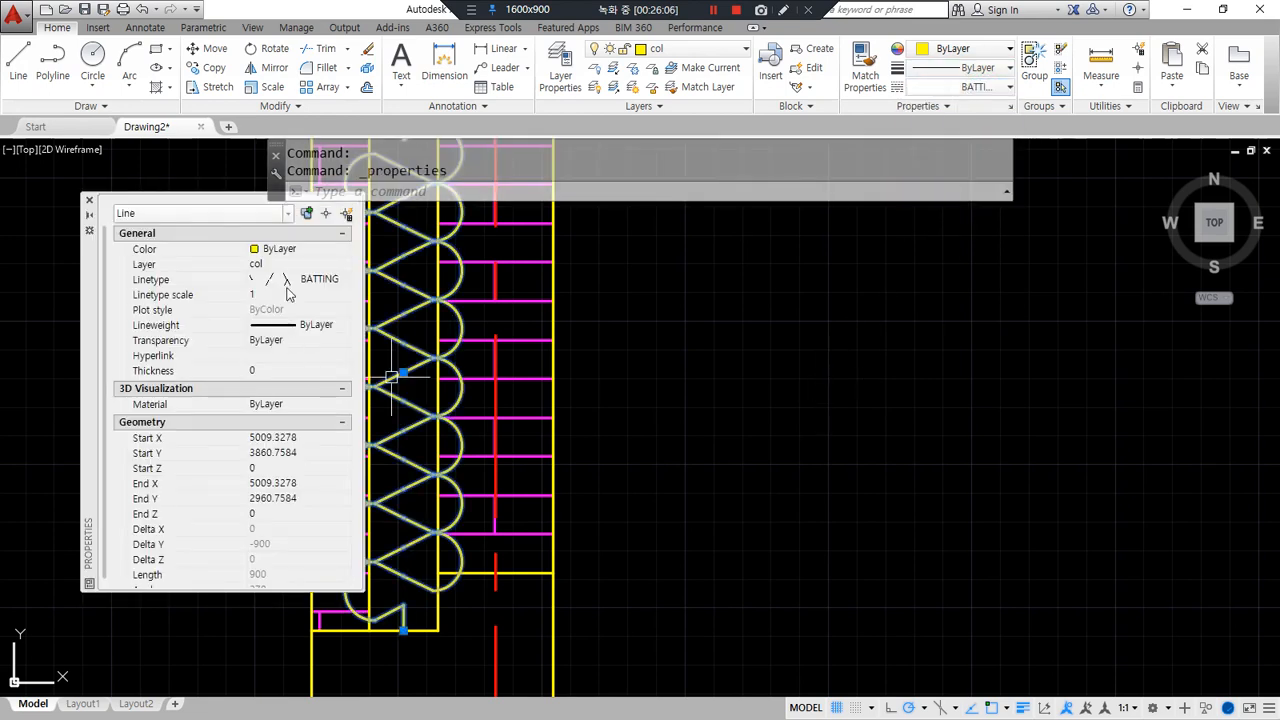
{"action": "left_click", "coordinate": [284, 250]}
{"action": "left_click", "coordinate": [284, 250]}
{"action": "left_click", "coordinate": [284, 264]}
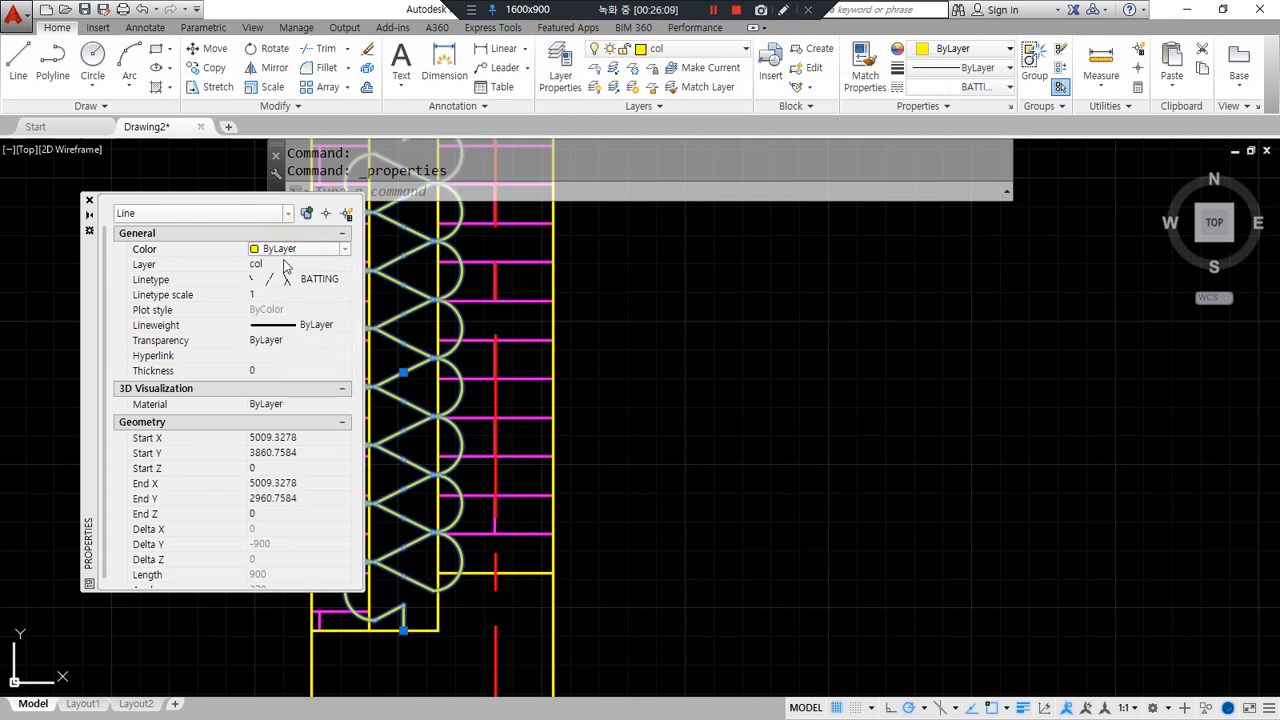
{"action": "left_click", "coordinate": [286, 264]}
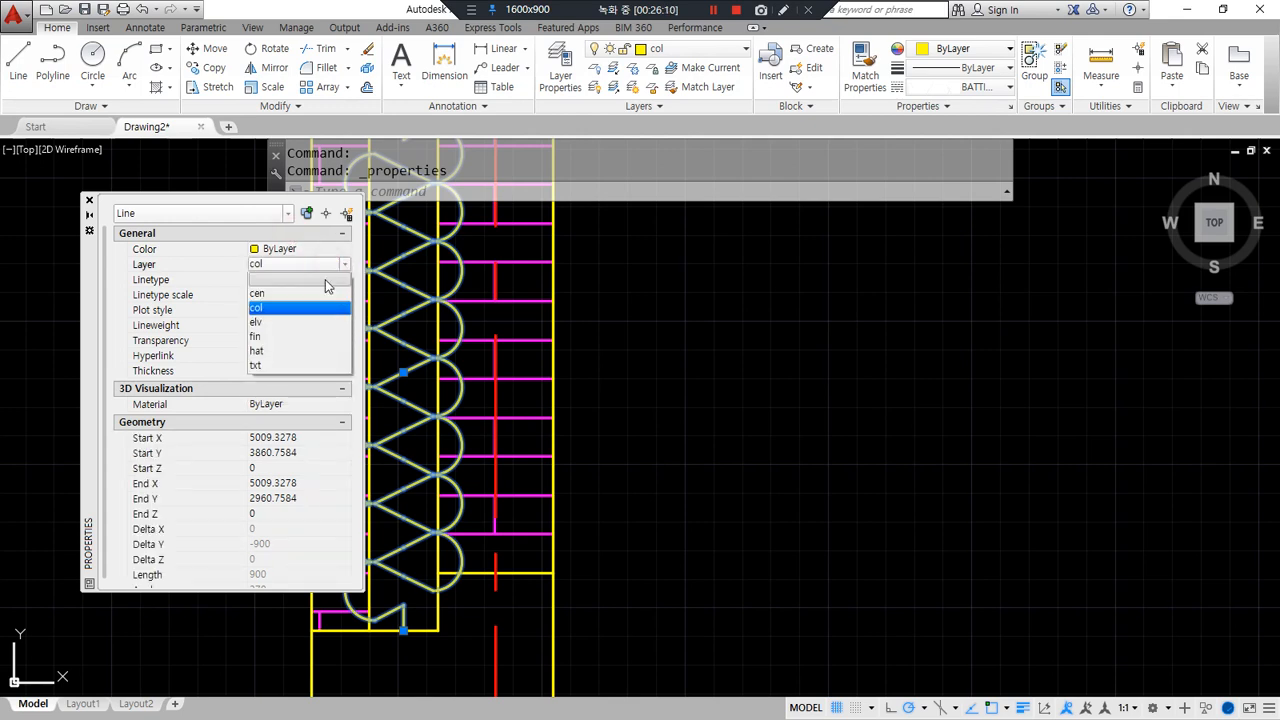
{"action": "left_click", "coordinate": [291, 353]}
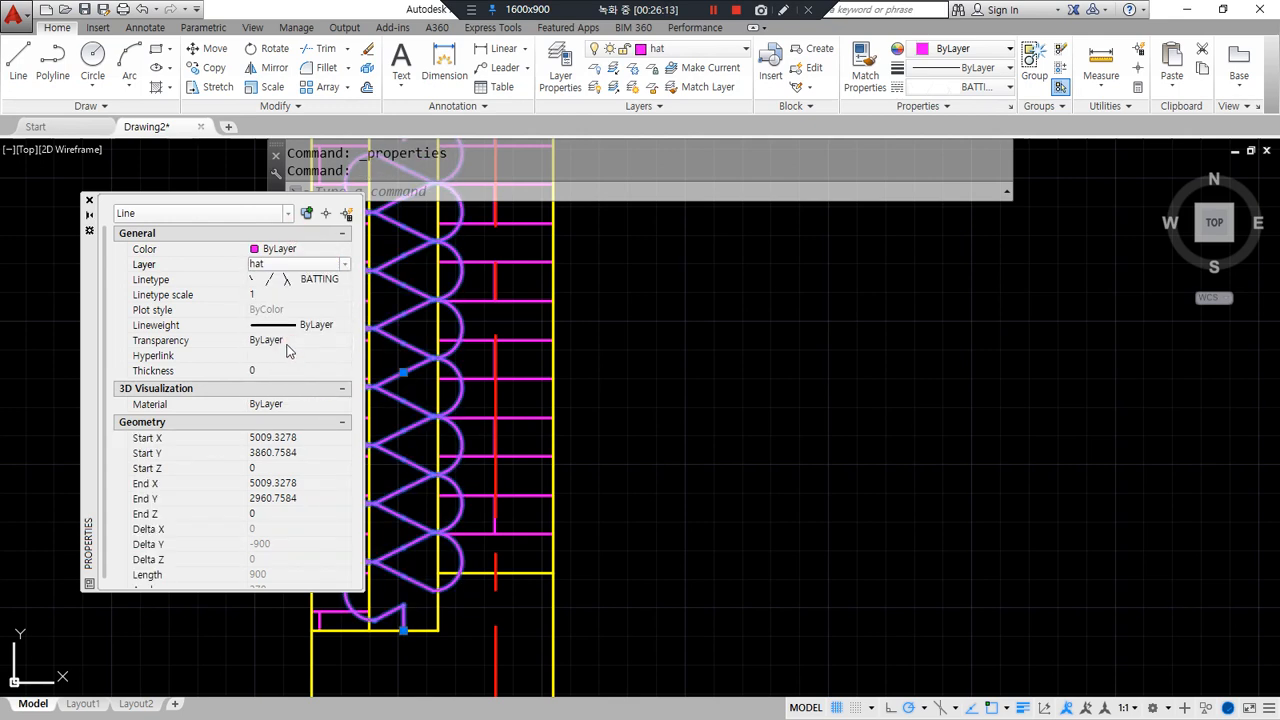
{"action": "left_click", "coordinate": [275, 295]}
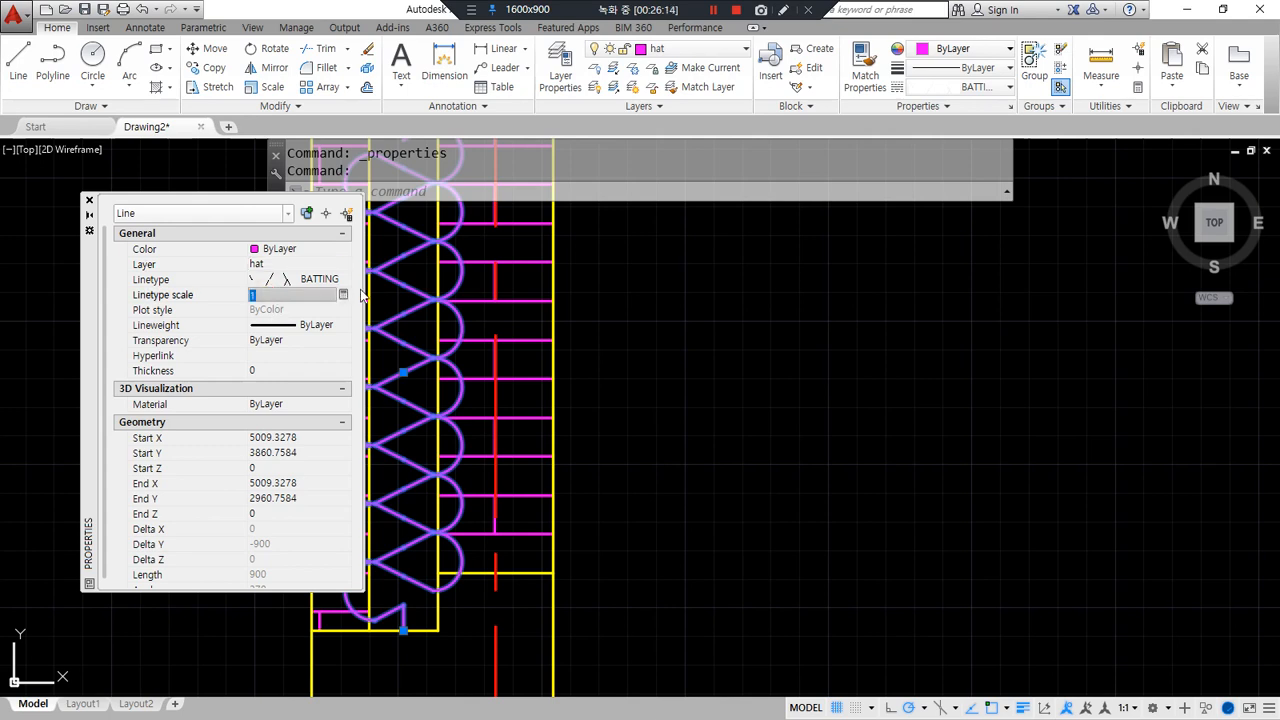
{"action": "key", "text": "Return"}
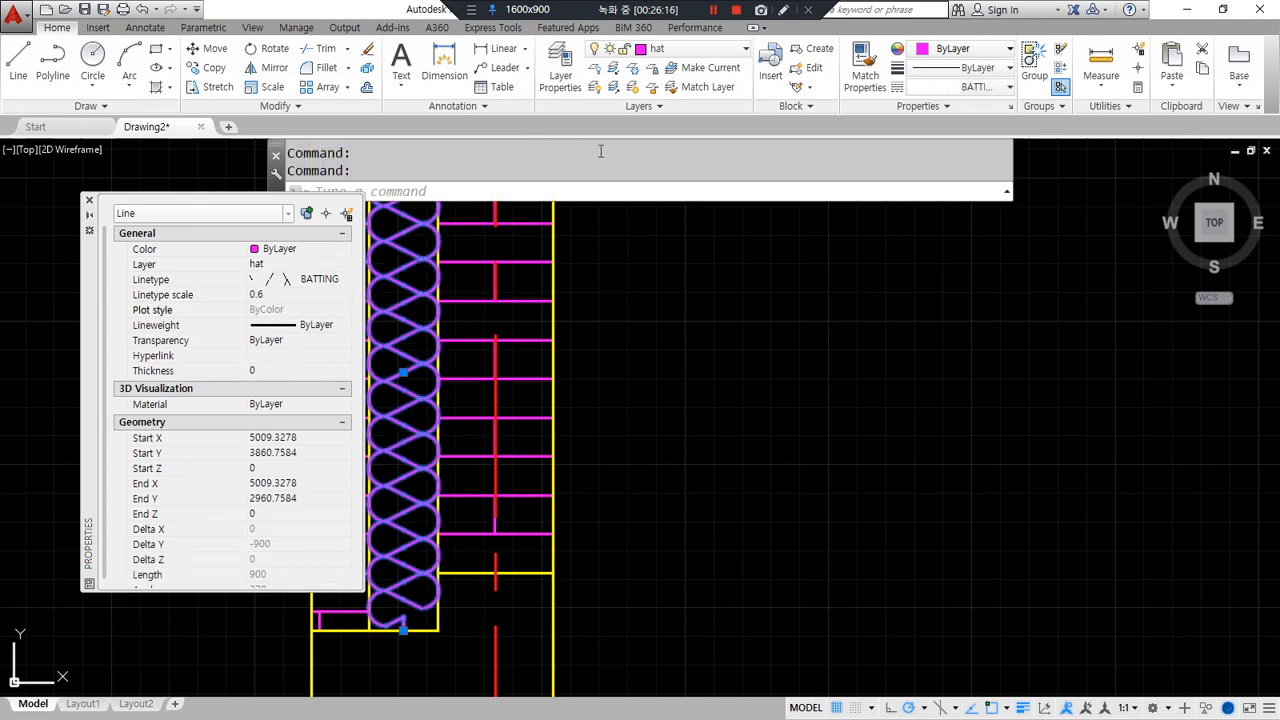
- Close the batting line's properties and start a hatch inside the outline of the foundation wall and footing
{"action": "left_click", "coordinate": [87, 205]}
{"action": "key", "text": "Escape"}
{"action": "scroll", "coordinate": [543, 634], "scroll_direction": "down", "scroll_amount": 3}
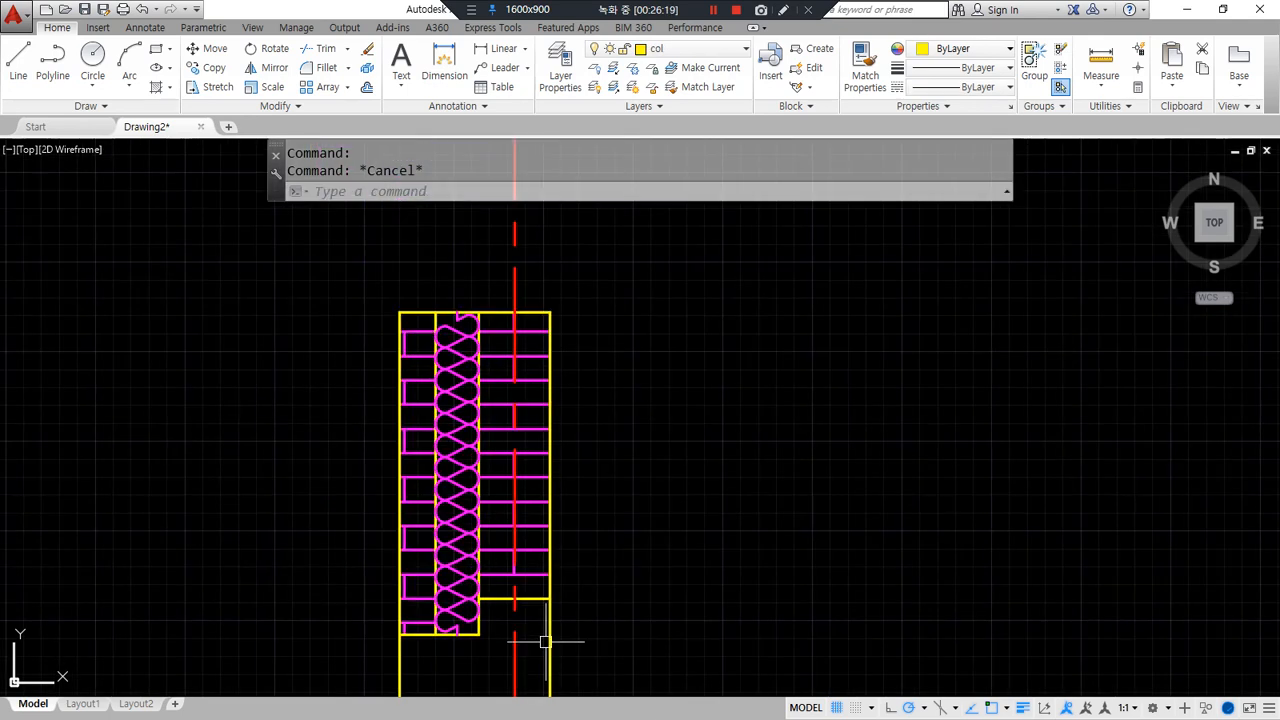
{"action": "scroll", "coordinate": [538, 610], "scroll_direction": "up", "scroll_amount": 2}
{"action": "middle_click_drag", "start_coordinate": [551, 683], "coordinate": [494, 403]}
{"action": "scroll", "coordinate": [519, 558], "scroll_direction": "down", "scroll_amount": 2}
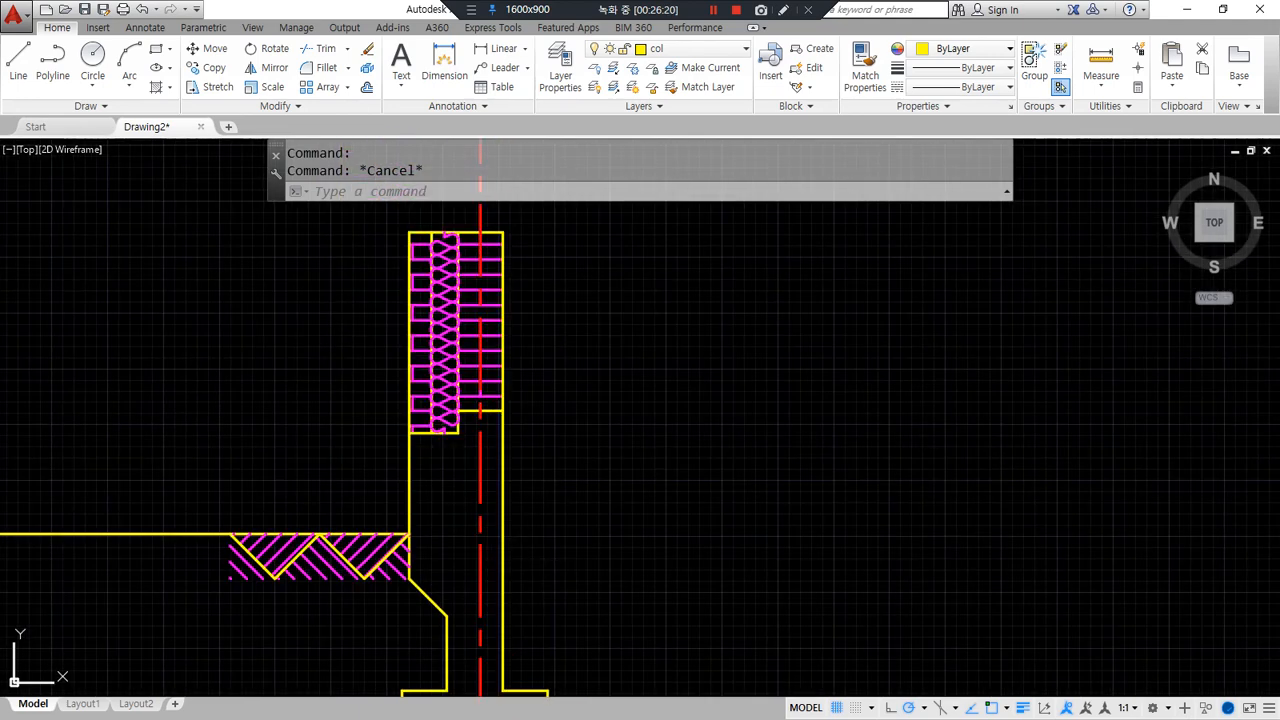
{"action": "middle_click_drag", "start_coordinate": [538, 620], "coordinate": [512, 514]}
{"action": "type", "text": "h"}
{"action": "key", "text": "Return"}
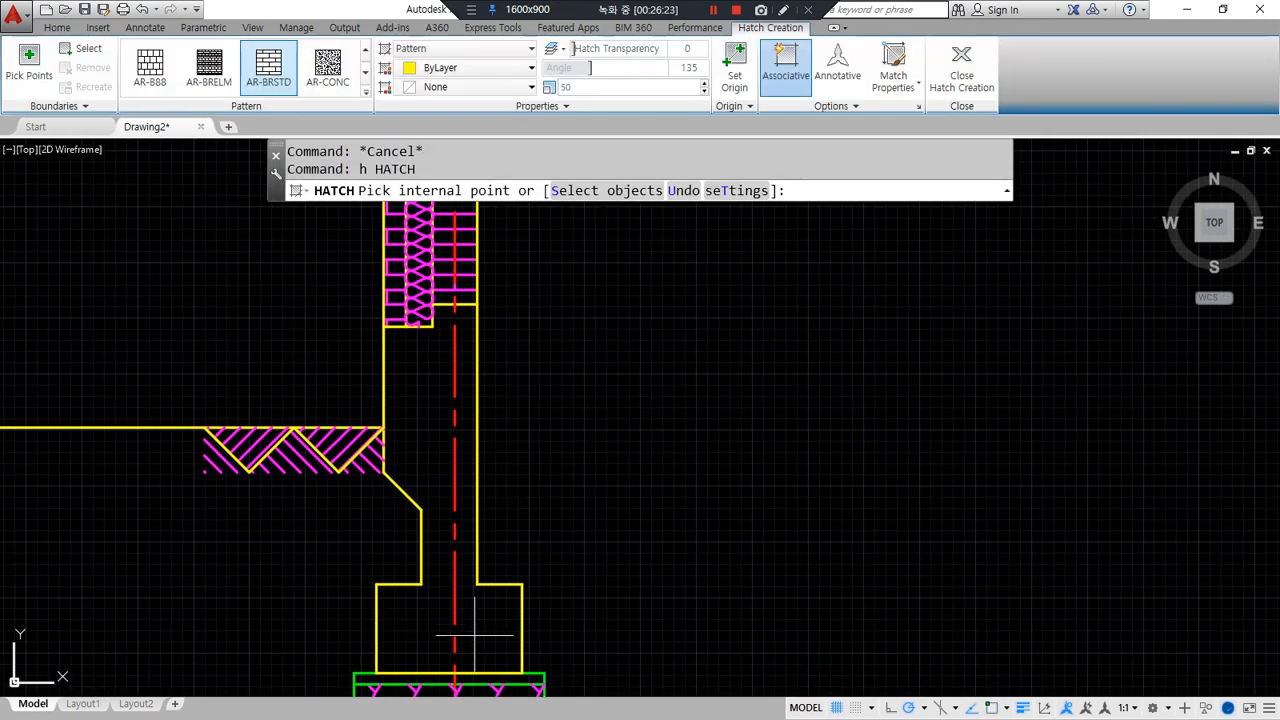
{"action": "left_click", "coordinate": [391, 627]}
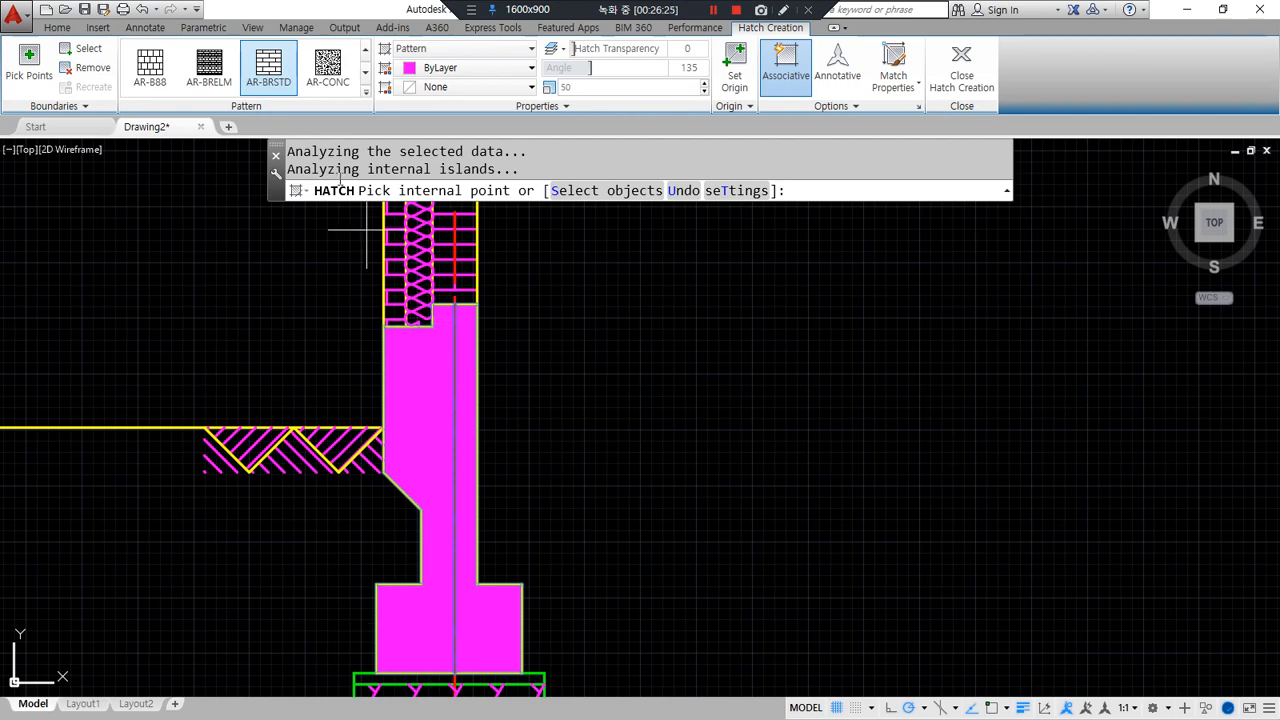
- Apply the JIS_RC_30 pattern to the wall and footing hatch with angle 0 and scale 20
{"action": "left_click", "coordinate": [328, 66]}
{"action": "left_click", "coordinate": [366, 92]}
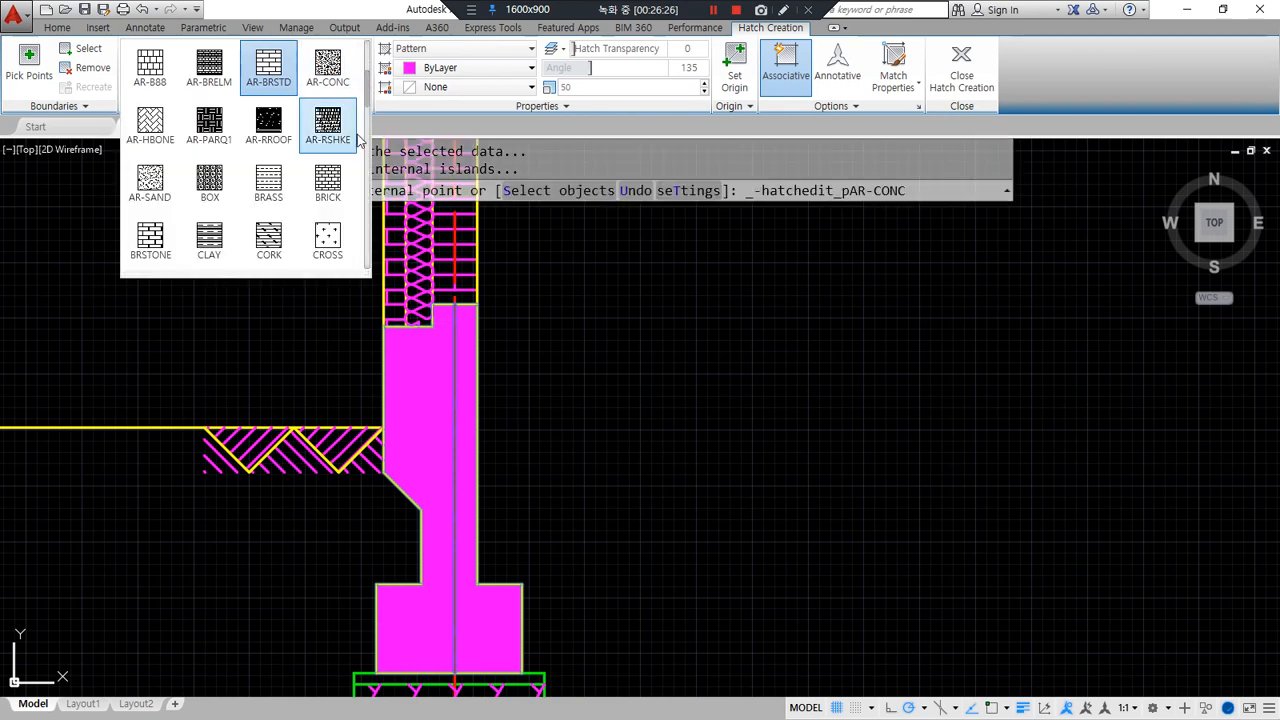
{"action": "scroll", "coordinate": [358, 140], "scroll_direction": "down", "scroll_amount": 6}
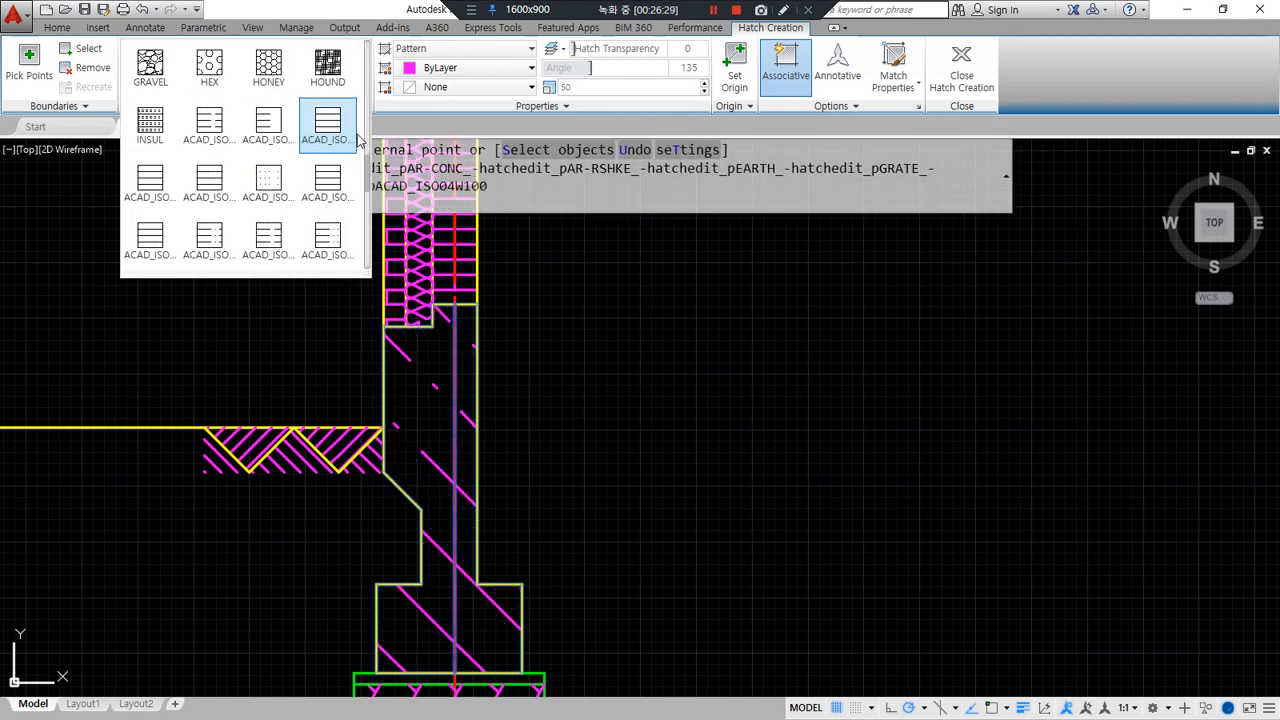
{"action": "scroll", "coordinate": [358, 140], "scroll_direction": "down", "scroll_amount": 2}
{"action": "scroll", "coordinate": [358, 140], "scroll_direction": "down", "scroll_amount": 1}
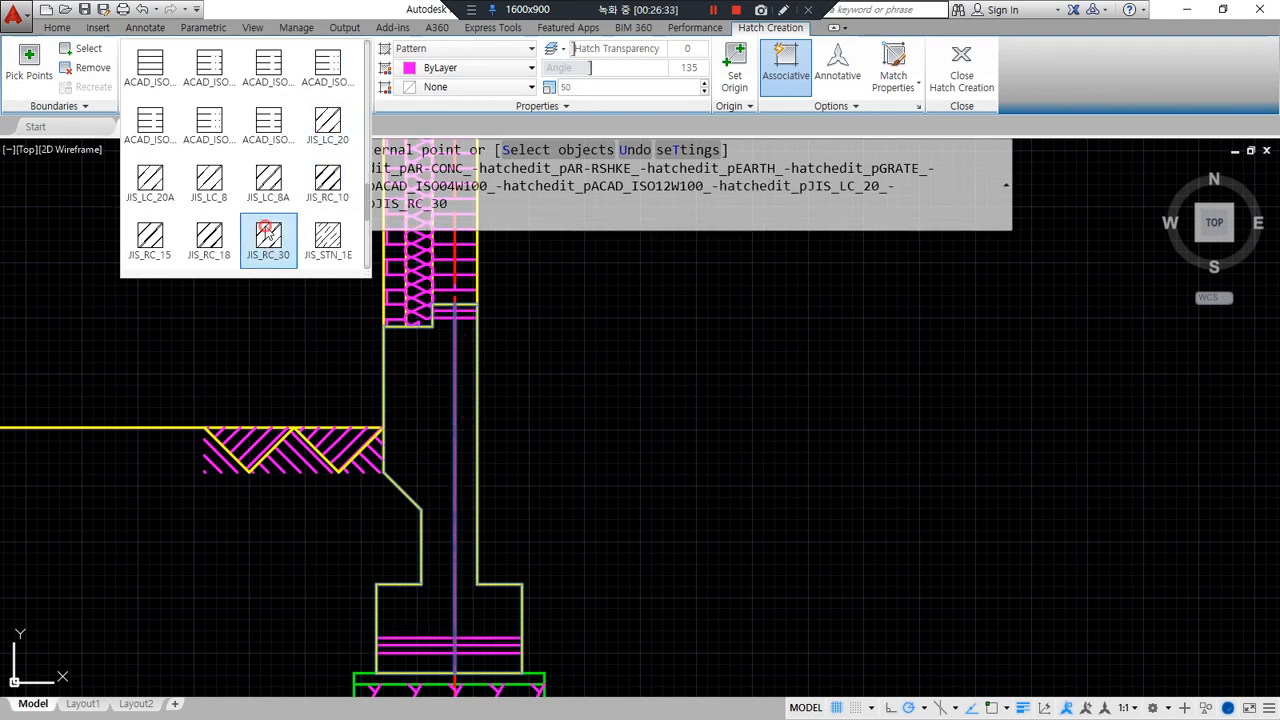
{"action": "left_click", "coordinate": [267, 236]}
{"action": "left_click", "coordinate": [689, 67]}
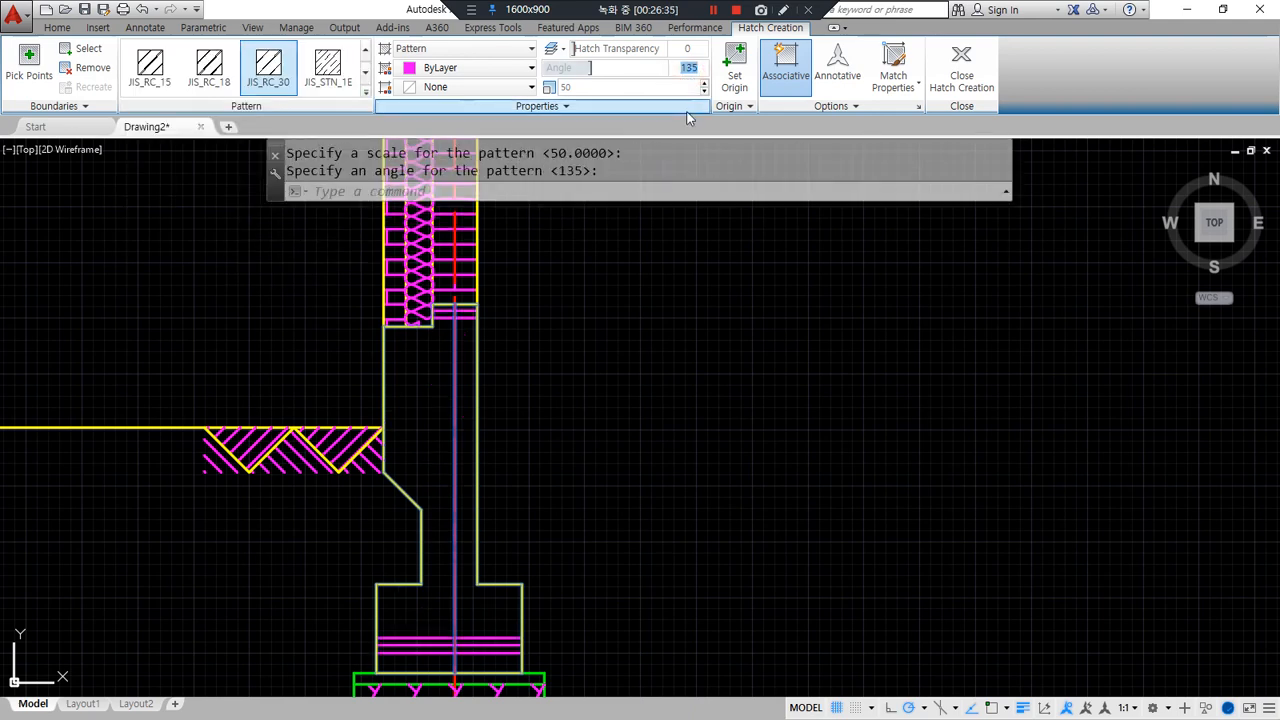
{"action": "type", "text": "0"}
{"action": "key", "text": "Return"}
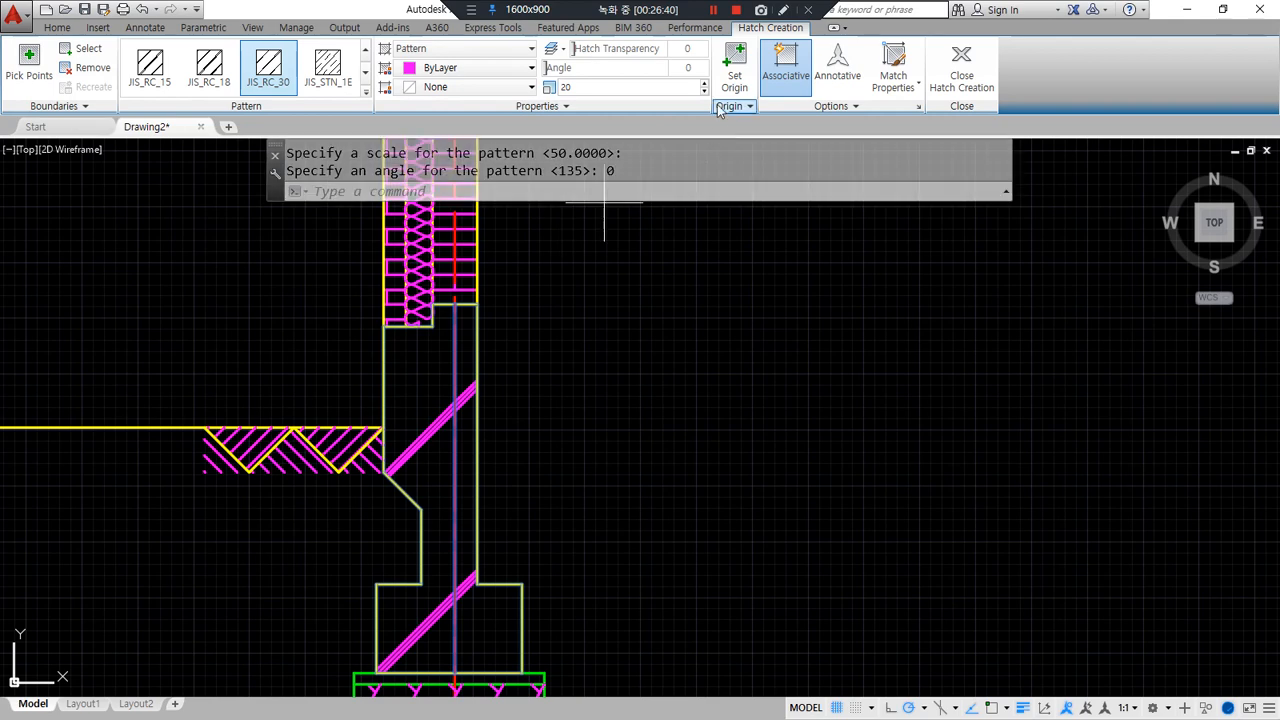
{"action": "left_click", "coordinate": [961, 70]}
{"action": "double_click", "coordinate": [436, 384]}
{"action": "key", "text": "Escape"}
- Add a second hatch to the foundation wall and footing with the AR-CONC pattern at scale 1
{"action": "type", "text": "h"}
{"action": "key", "text": "Return"}
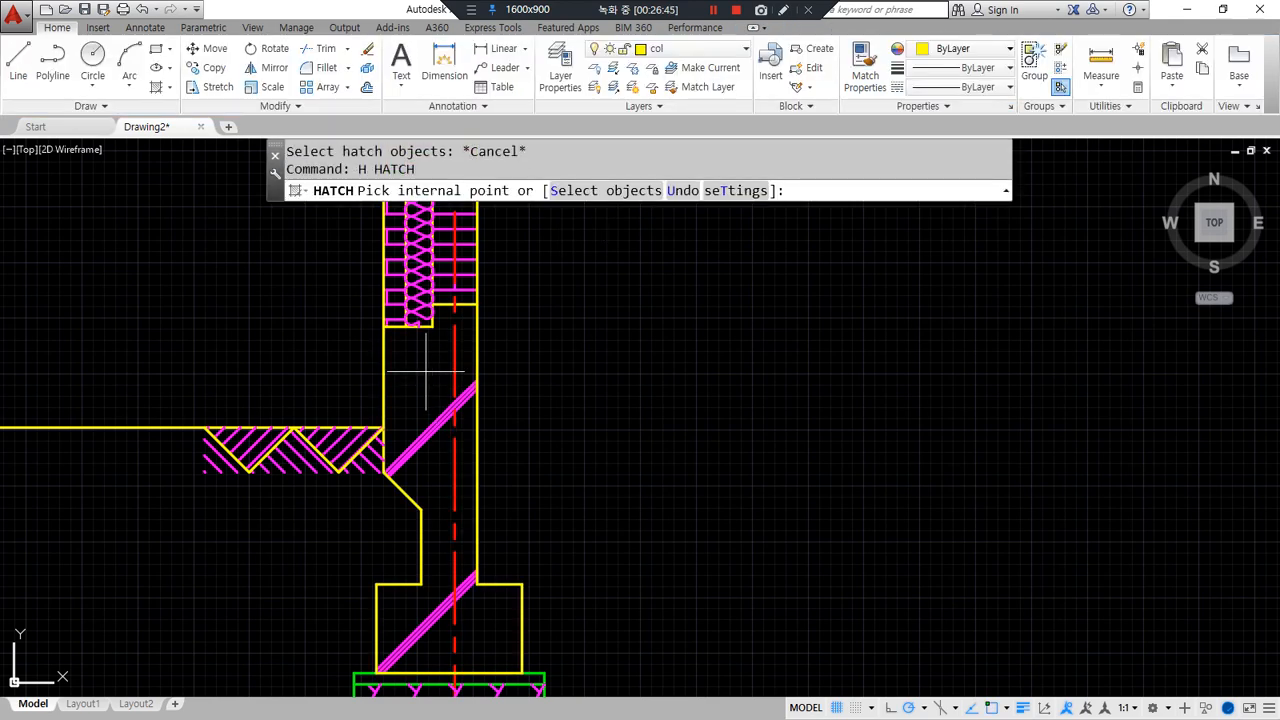
{"action": "left_click", "coordinate": [425, 372]}
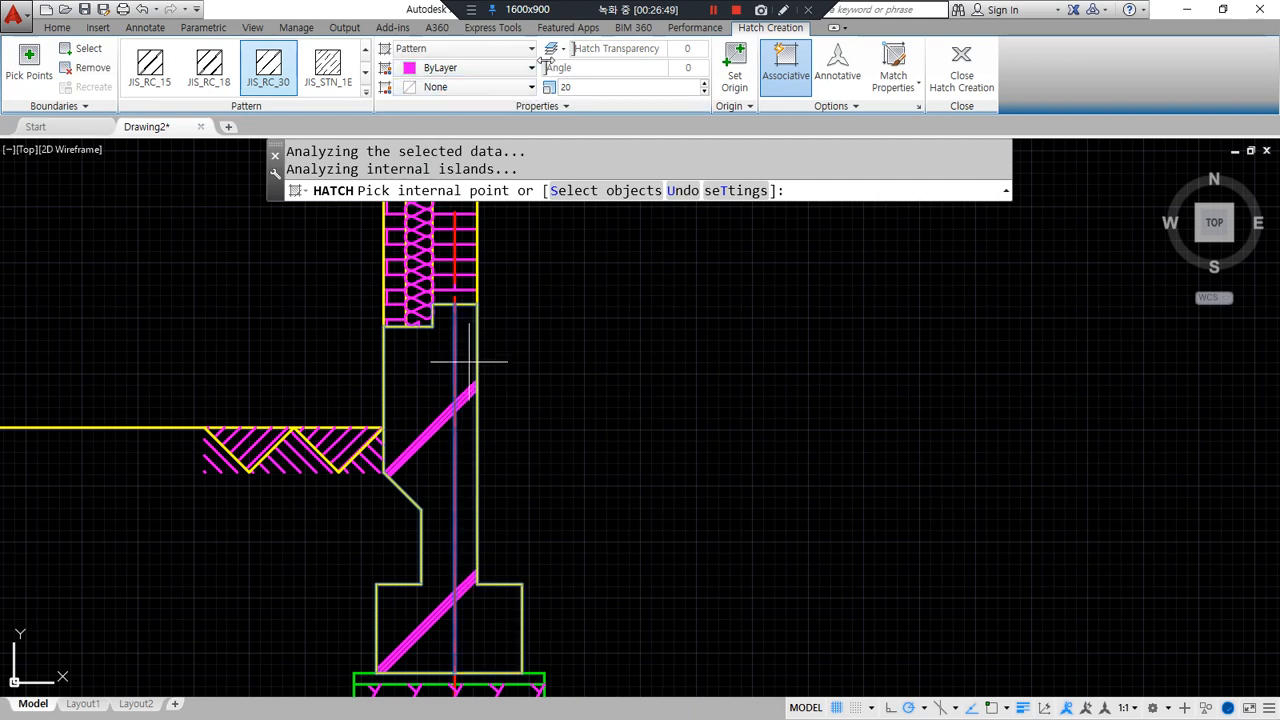
{"action": "left_click", "coordinate": [365, 93]}
{"action": "scroll", "coordinate": [331, 180], "scroll_direction": "up", "scroll_amount": 10}
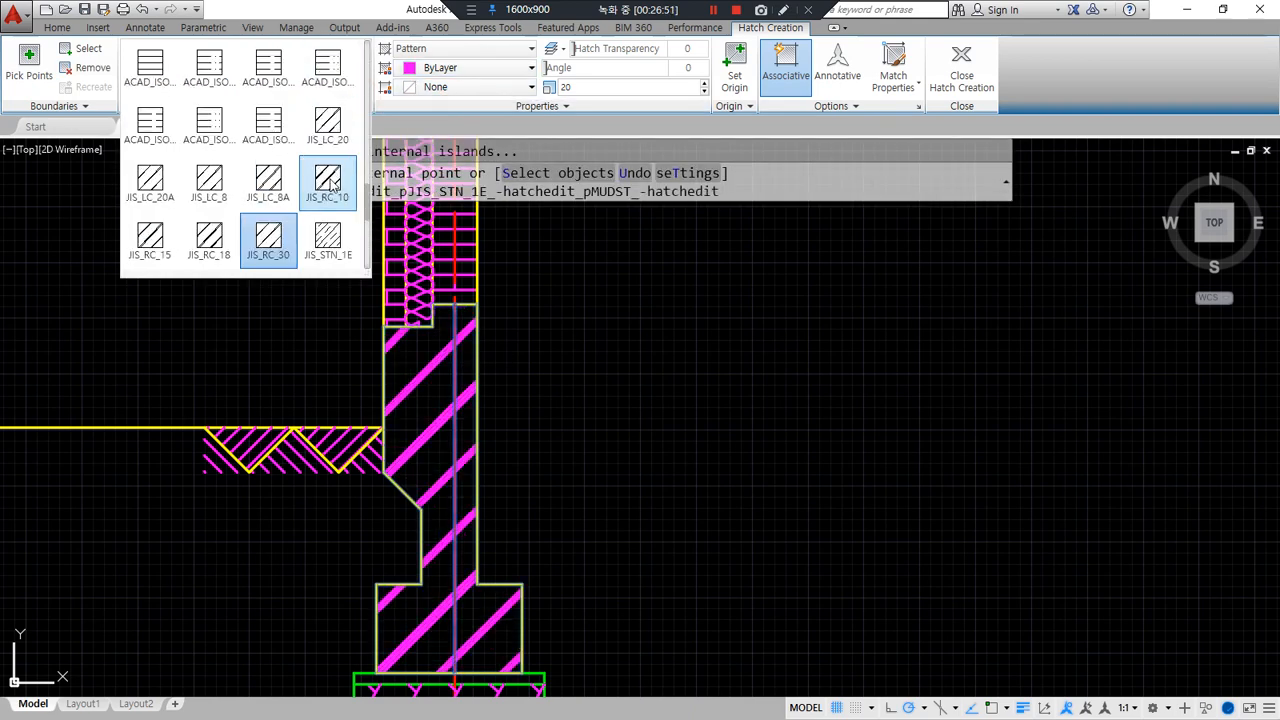
{"action": "scroll", "coordinate": [331, 185], "scroll_direction": "up", "scroll_amount": 6}
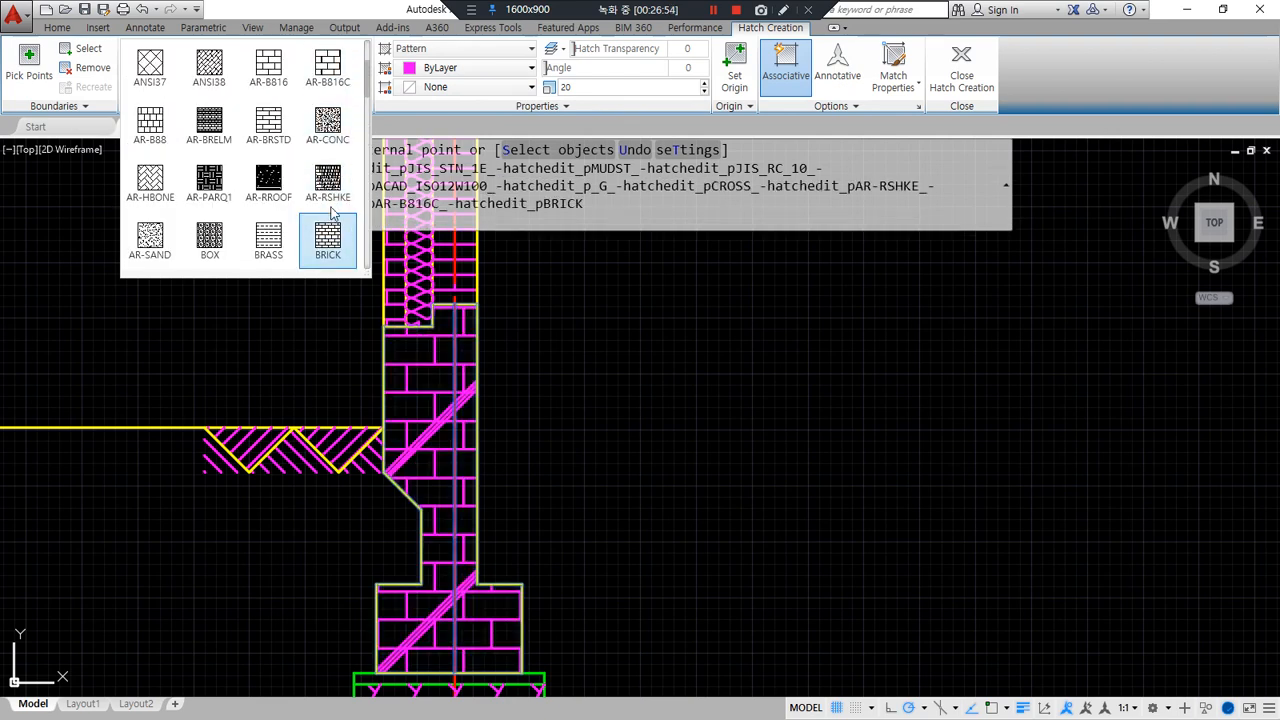
{"action": "left_click", "coordinate": [327, 126]}
{"action": "left_click", "coordinate": [571, 88]}
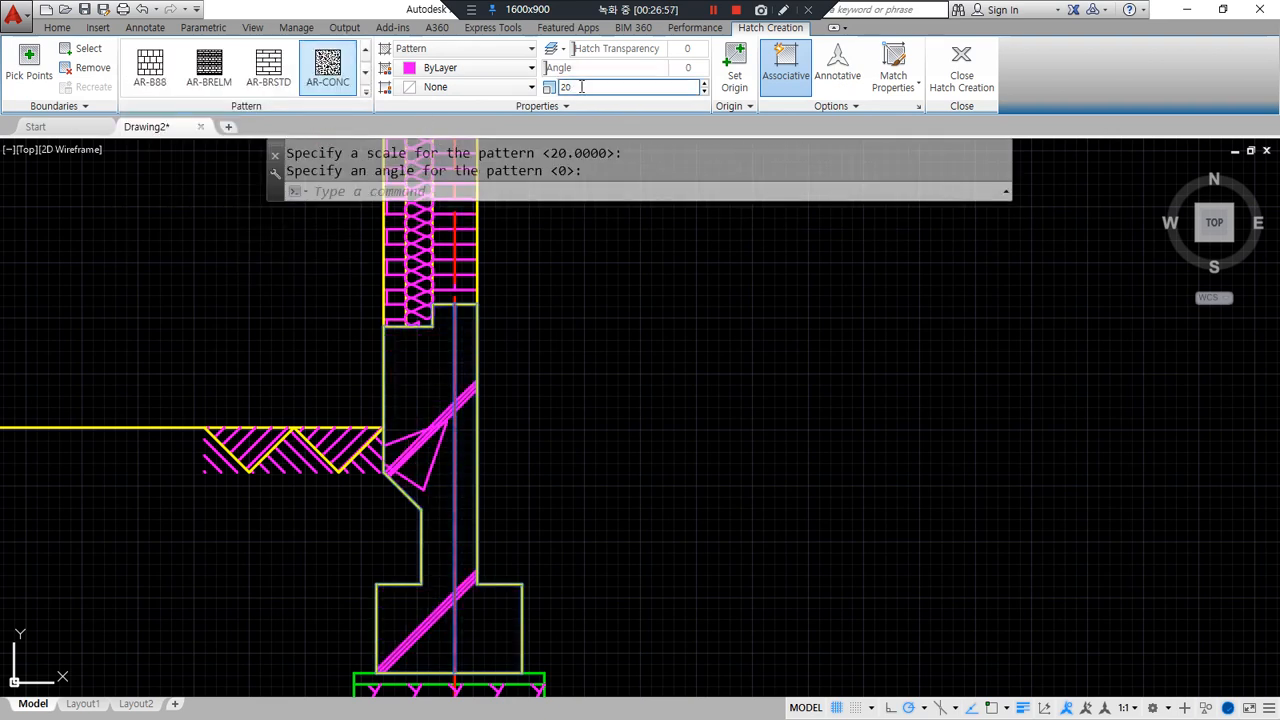
{"action": "type", "text": "1"}
{"action": "key", "text": "Return"}
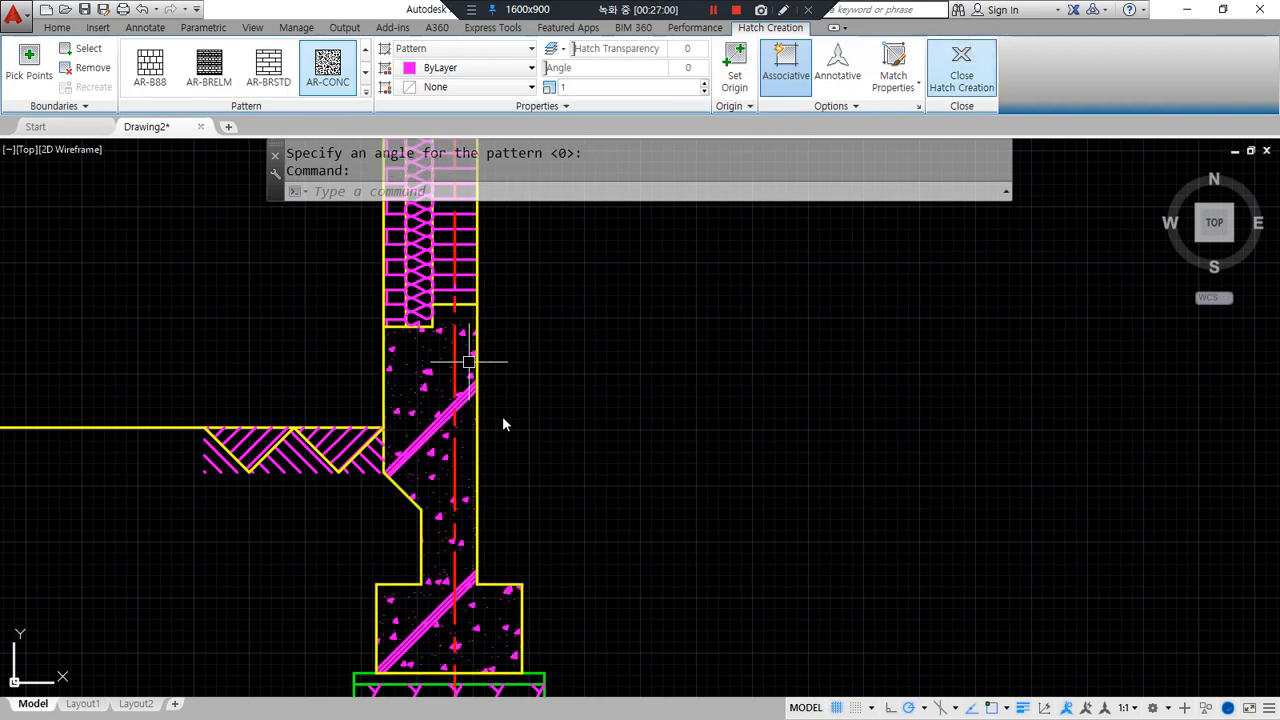
- Erase the horizontal line closing the top of the cavity wall in the second section
{"action": "scroll", "coordinate": [584, 460], "scroll_direction": "down", "scroll_amount": 2}
{"action": "mouse_move", "coordinate": [506, 606]}
{"action": "middle_mouse_down"}
{"action": "mouse_move", "coordinate": [700, 661]}
{"action": "mouse_move", "coordinate": [732, 626]}
{"action": "middle_mouse_up"}
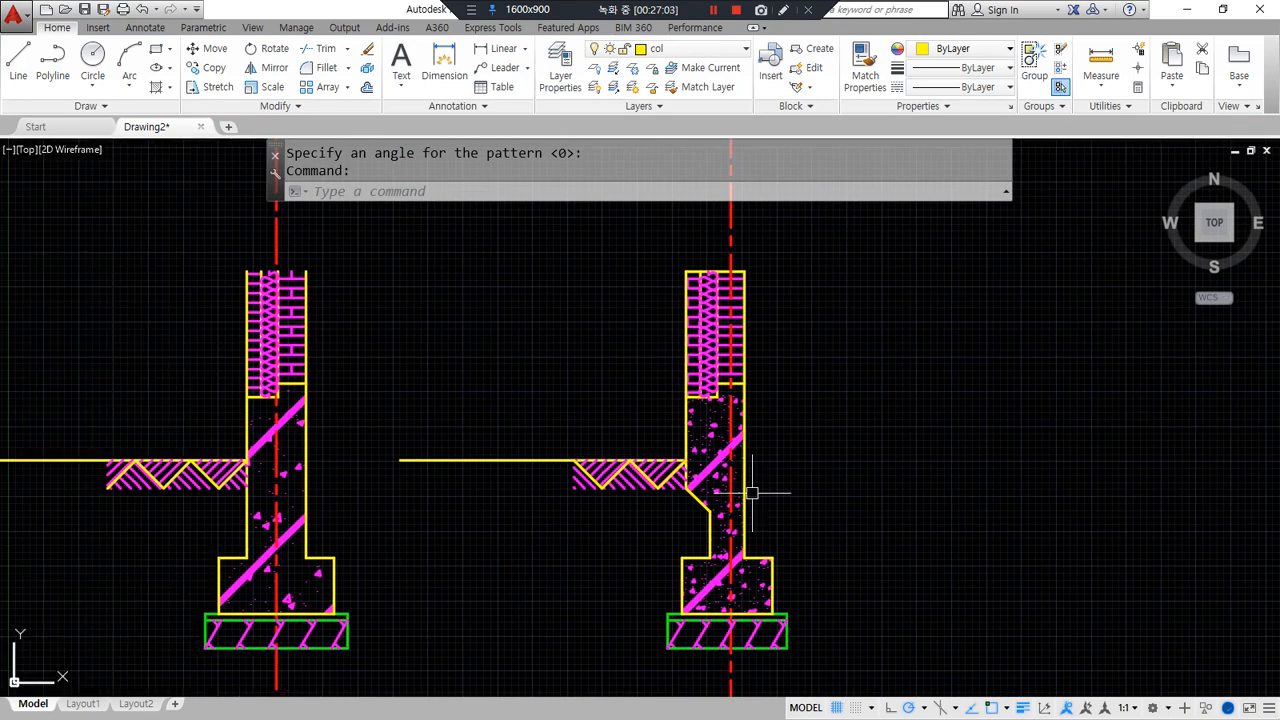
{"action": "left_click", "coordinate": [636, 241]}
{"action": "left_click", "coordinate": [817, 485]}
{"action": "type", "text": "e"}
{"action": "key", "text": "Return"}
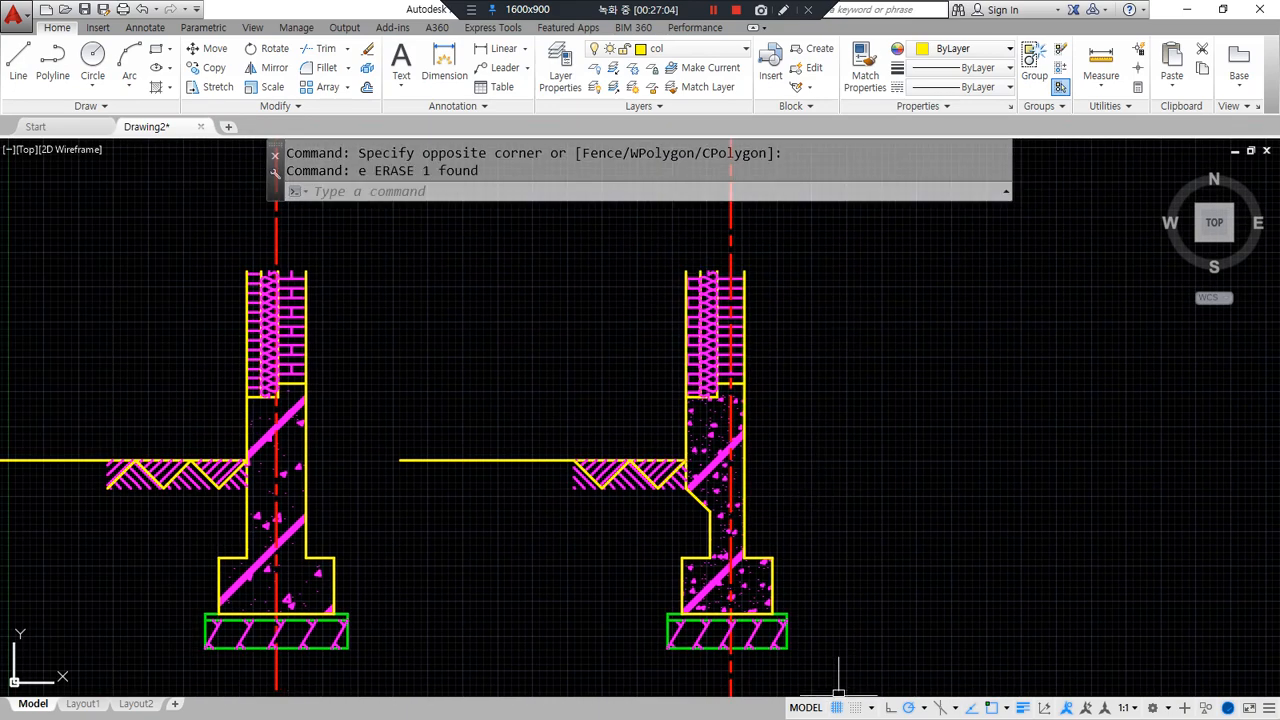
{"action": "mouse_move", "coordinate": [622, 669]}
{"action": "left_mouse_down"}
{"action": "mouse_move", "coordinate": [905, 550]}
{"action": "mouse_move", "coordinate": [666, 634]}
{"action": "left_mouse_up"}
{"action": "key", "text": "Escape"}
- Draw a horizontal line beside the second section, level with its ground line, for a third section
{"action": "middle_click_drag", "start_coordinate": [582, 298], "coordinate": [404, 294]}
{"action": "middle_click_drag", "start_coordinate": [571, 456], "coordinate": [498, 458]}
{"action": "type", "text": "l"}
{"action": "key", "text": "Return"}
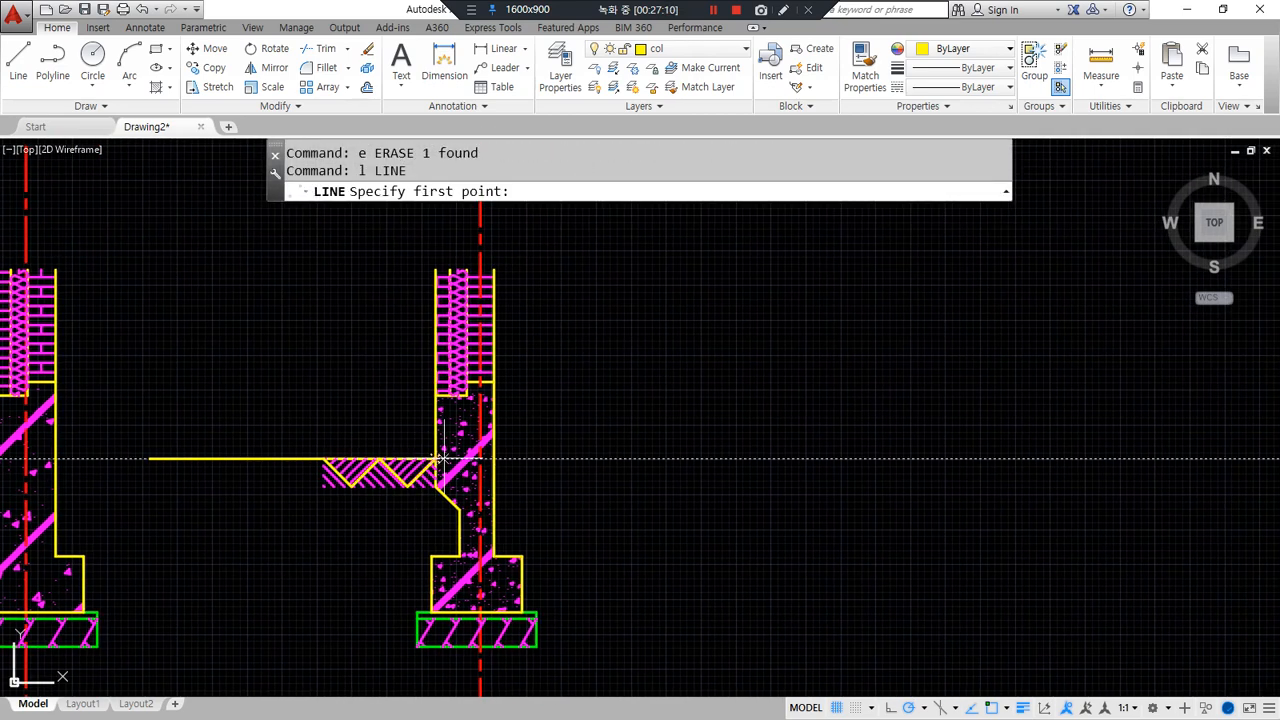
{"action": "left_click", "coordinate": [540, 459]}
{"action": "left_click", "coordinate": [1131, 459]}
{"action": "key", "text": "Return"}
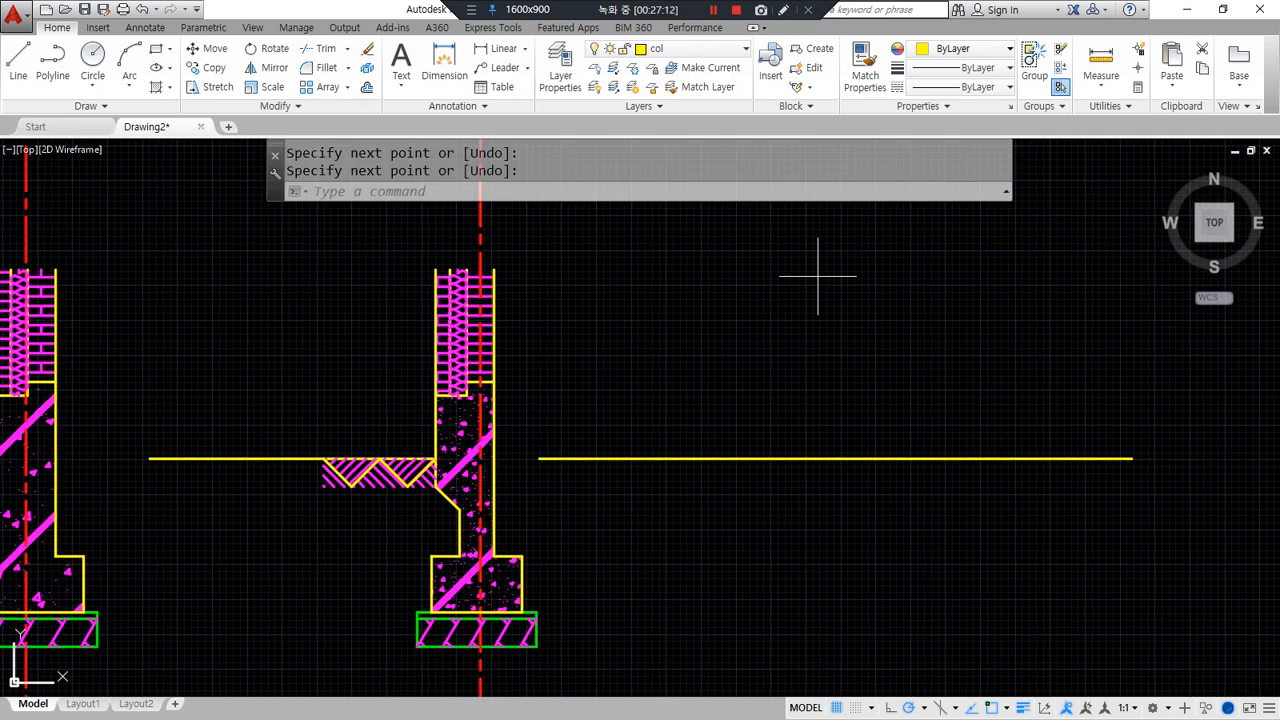
- Draw a vertical line crossing the new ground line near its middle
{"action": "scroll", "coordinate": [826, 314], "scroll_direction": "down", "scroll_amount": 2}
{"action": "key", "text": "Return"}
{"action": "middle_click_drag", "start_coordinate": [737, 271], "coordinate": [582, 289]}
{"action": "left_click", "coordinate": [623, 216]}
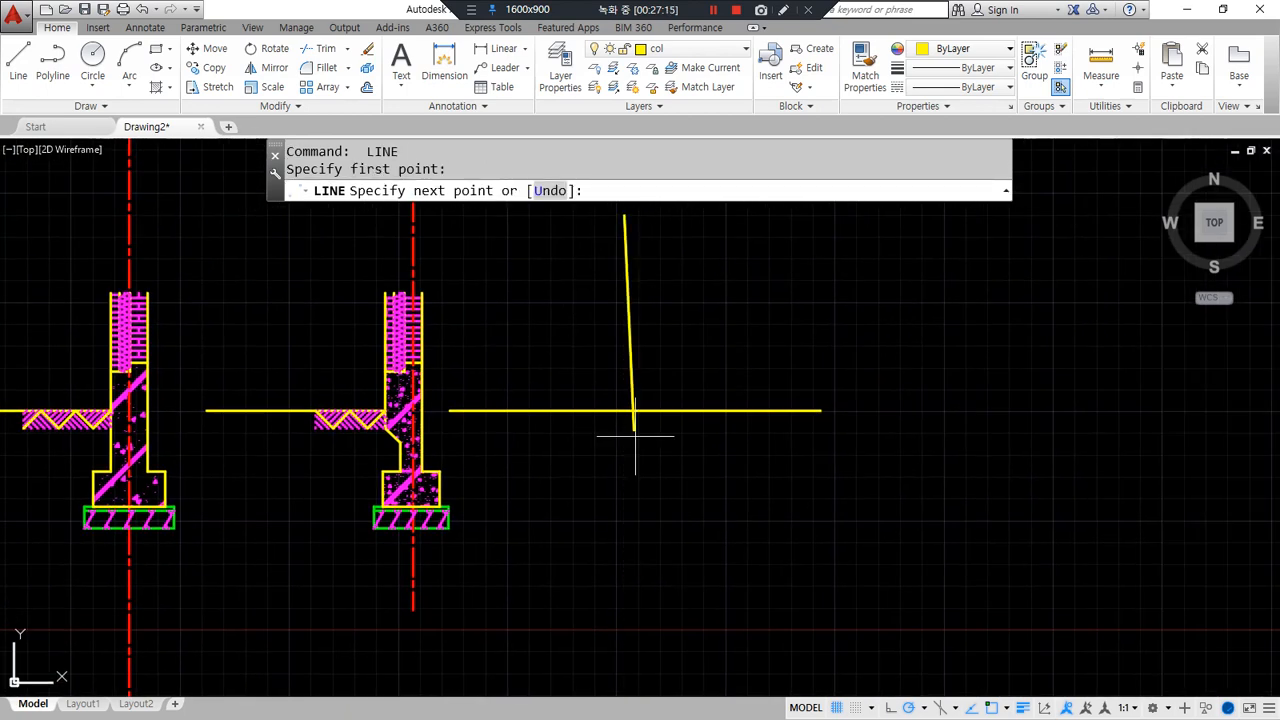
{"action": "left_click", "coordinate": [623, 622]}
{"action": "key", "text": "Return"}
- Match the new vertical line's properties to the second section's red centerline
{"action": "type", "text": "ma"}
{"action": "key", "text": "Return"}
{"action": "left_click", "coordinate": [413, 580]}
{"action": "left_click", "coordinate": [624, 572]}
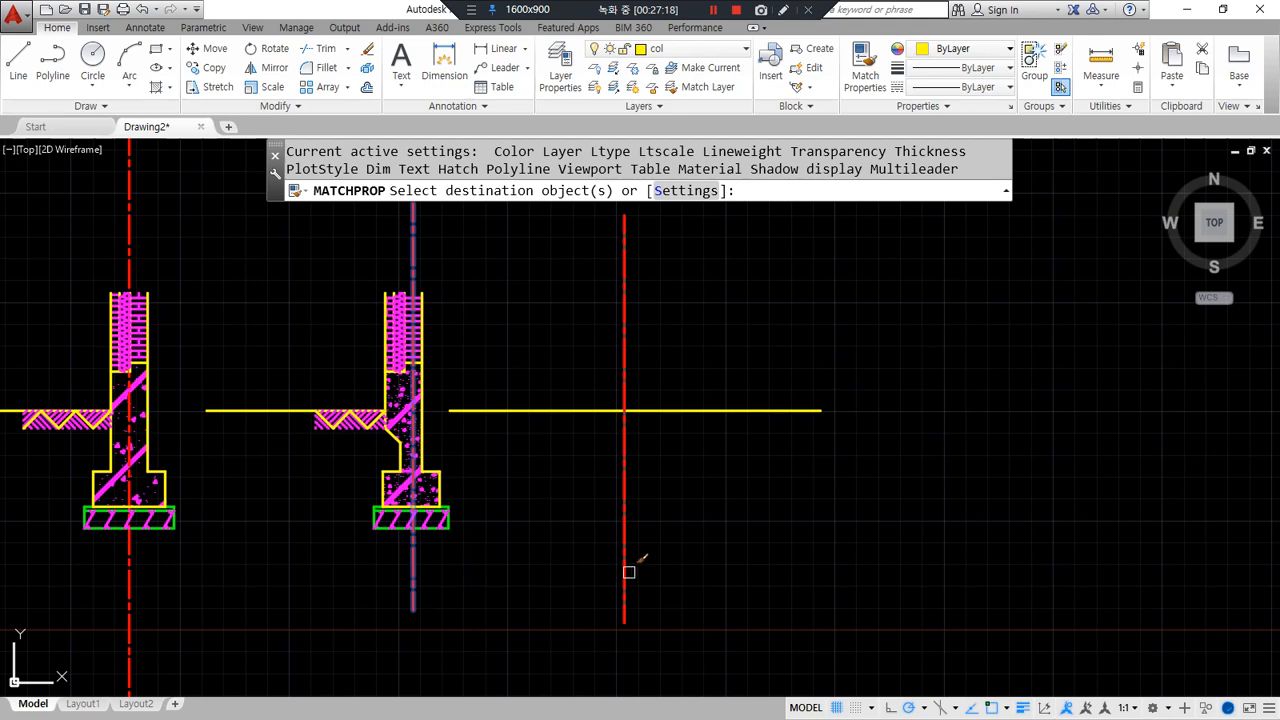
{"action": "key", "text": "Return"}
{"action": "scroll", "coordinate": [398, 473], "scroll_direction": "up", "scroll_amount": 1}
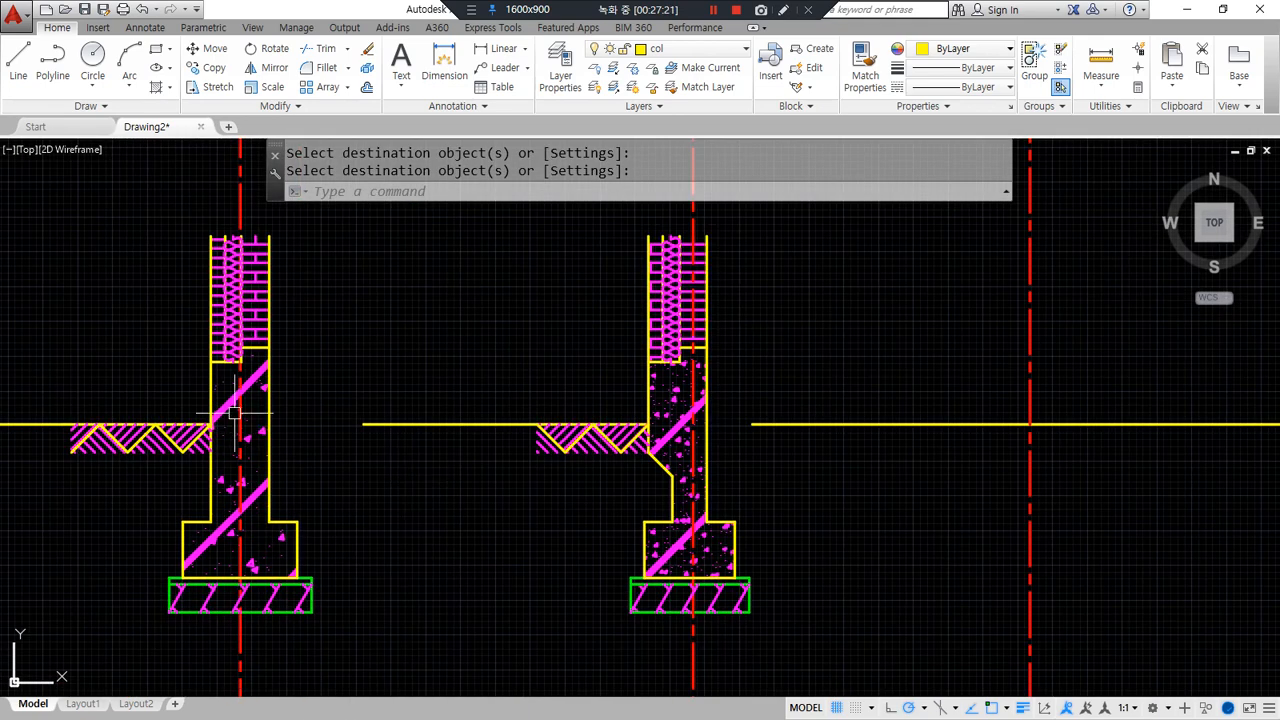
{"action": "left_click_drag", "start_coordinate": [322, 280], "coordinate": [568, 281]}
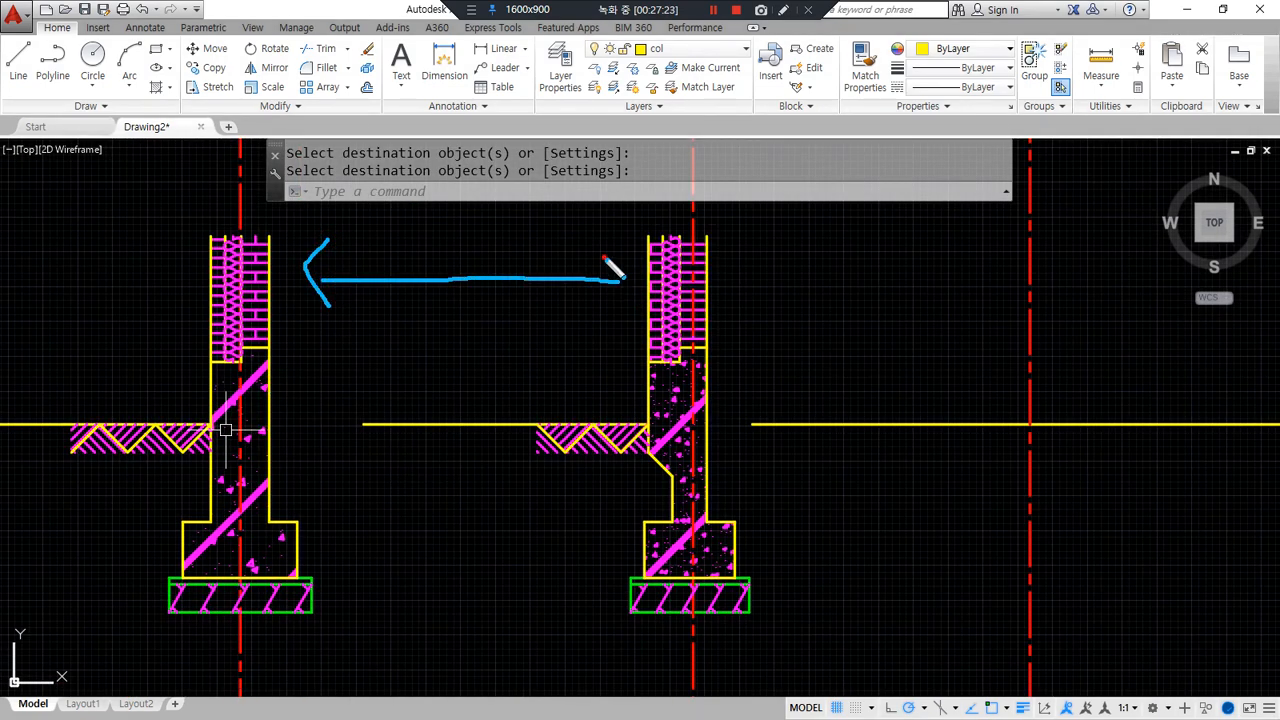
{"action": "left_click_drag", "start_coordinate": [203, 376], "coordinate": [290, 350]}
{"action": "left_click_drag", "start_coordinate": [637, 332], "coordinate": [724, 341]}
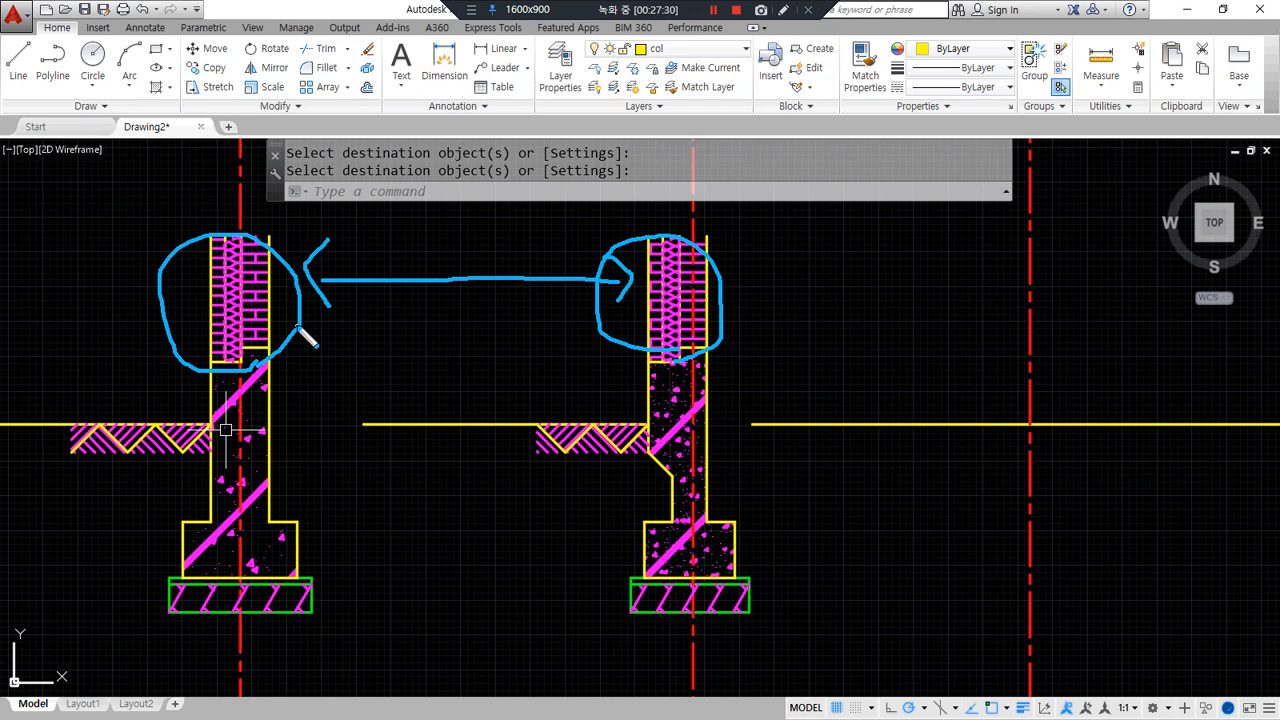
{"action": "left_click_drag", "start_coordinate": [1063, 435], "coordinate": [1118, 282]}
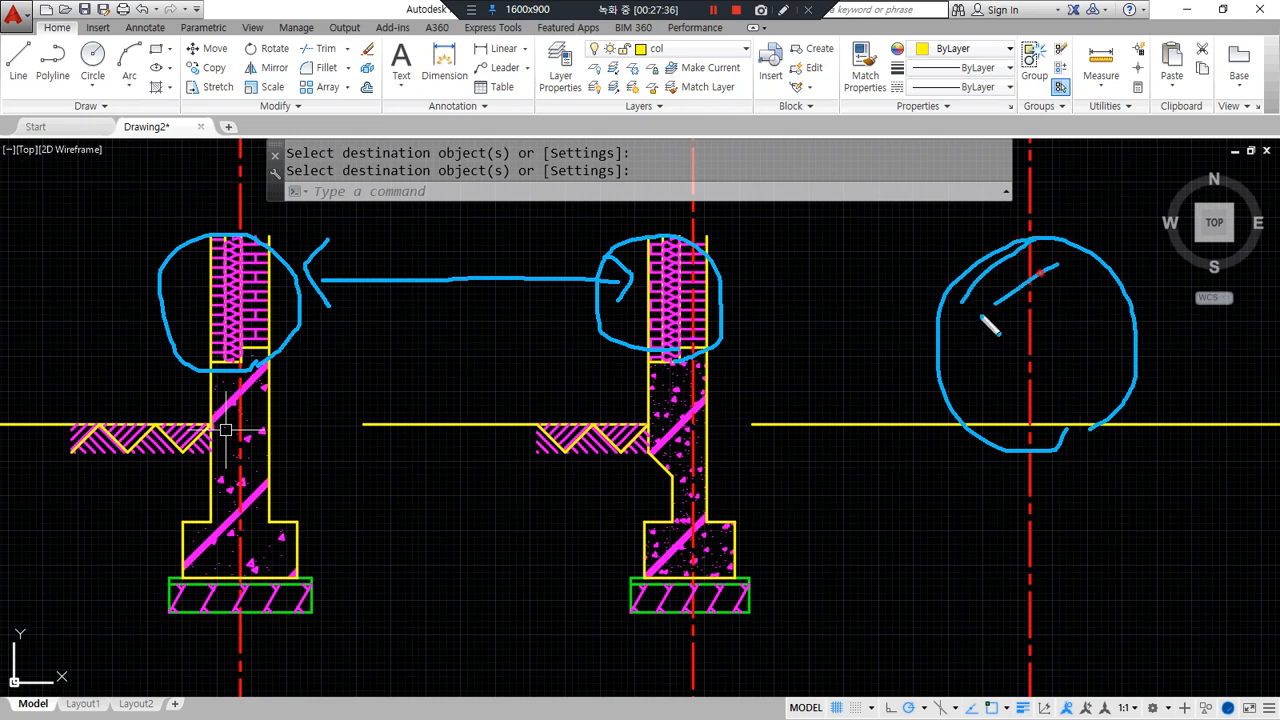
- Offset the third section's centerline by 100 to both sides
{"action": "middle_click_drag", "start_coordinate": [1017, 437], "coordinate": [729, 443]}
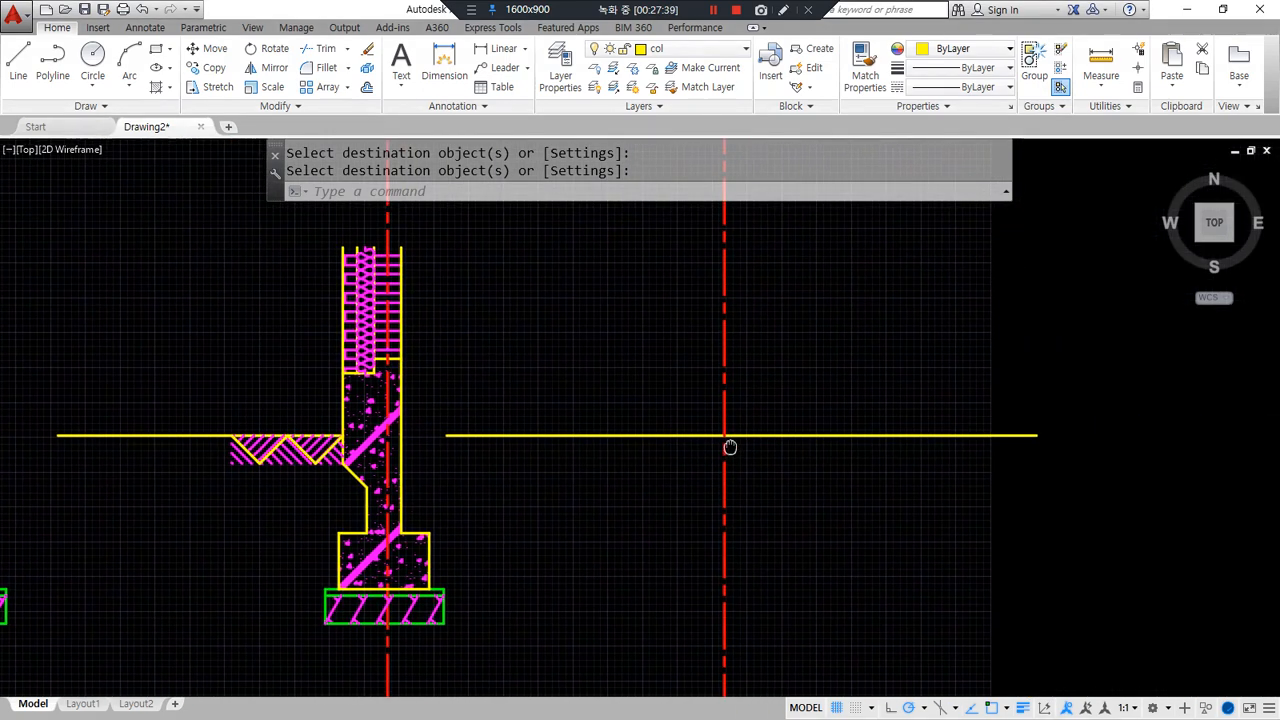
{"action": "type", "text": "o"}
{"action": "key", "text": "Return"}
{"action": "type", "text": "10"}
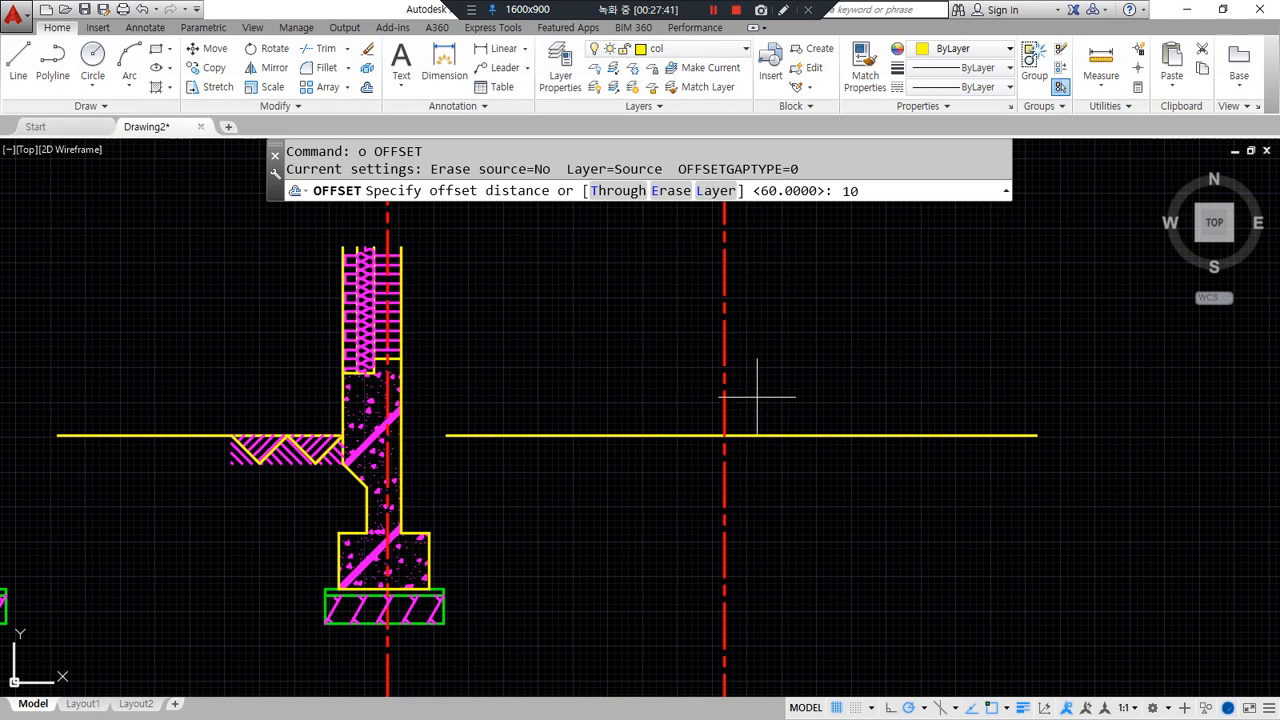
{"action": "type", "text": "0"}
{"action": "key", "text": "Return"}
{"action": "left_click", "coordinate": [715, 371]}
{"action": "left_click", "coordinate": [719, 371]}
{"action": "left_click", "coordinate": [722, 370]}
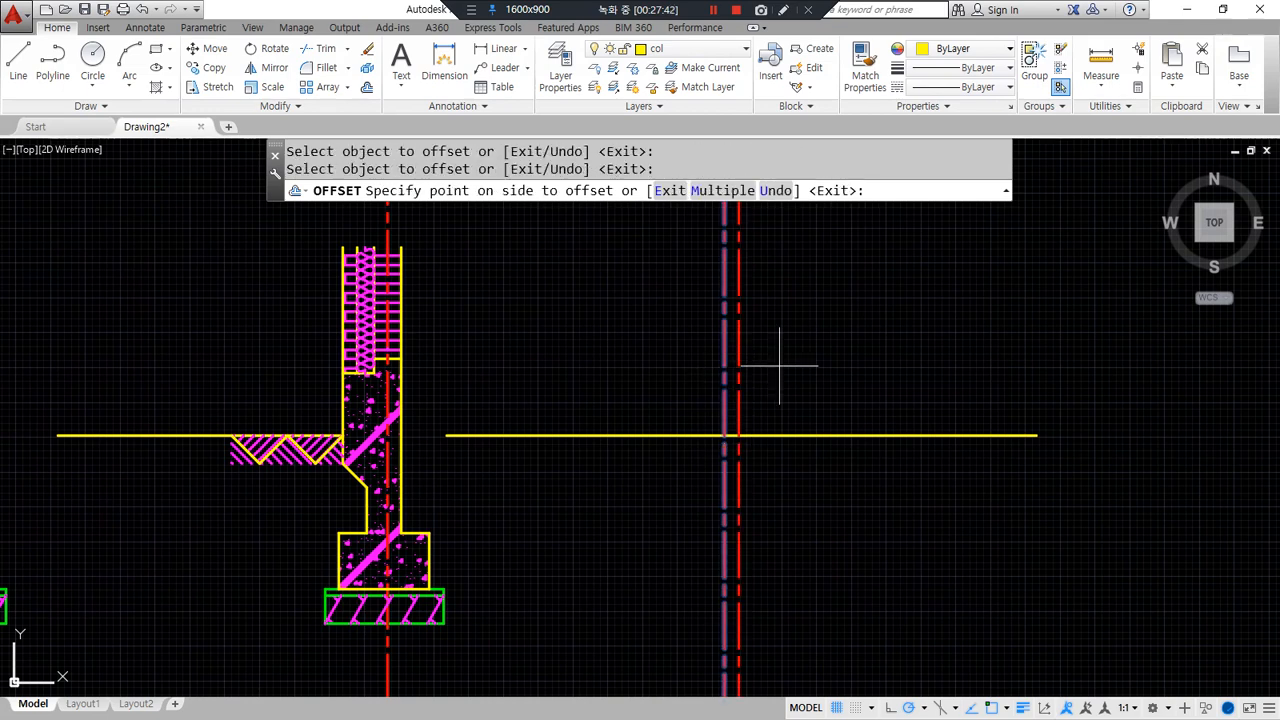
{"action": "left_click", "coordinate": [776, 368]}
{"action": "left_click", "coordinate": [717, 392]}
{"action": "left_click", "coordinate": [720, 388]}
{"action": "left_click", "coordinate": [657, 410]}
- Match the properties of the two offset vertical lines to the yellow ground line
{"action": "type", "text": "ma"}
{"action": "key", "text": "Return"}
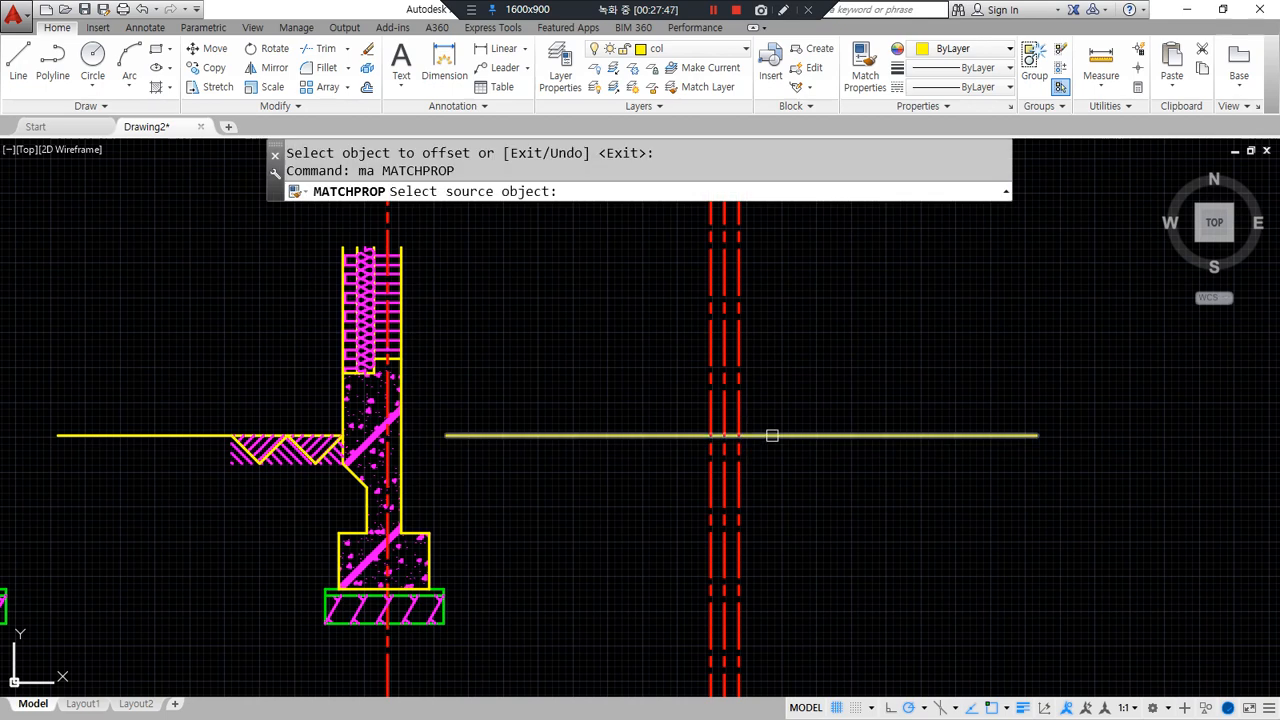
{"action": "left_click", "coordinate": [771, 434]}
{"action": "left_click", "coordinate": [740, 416]}
{"action": "left_click", "coordinate": [711, 418]}
{"action": "key", "text": "Return"}
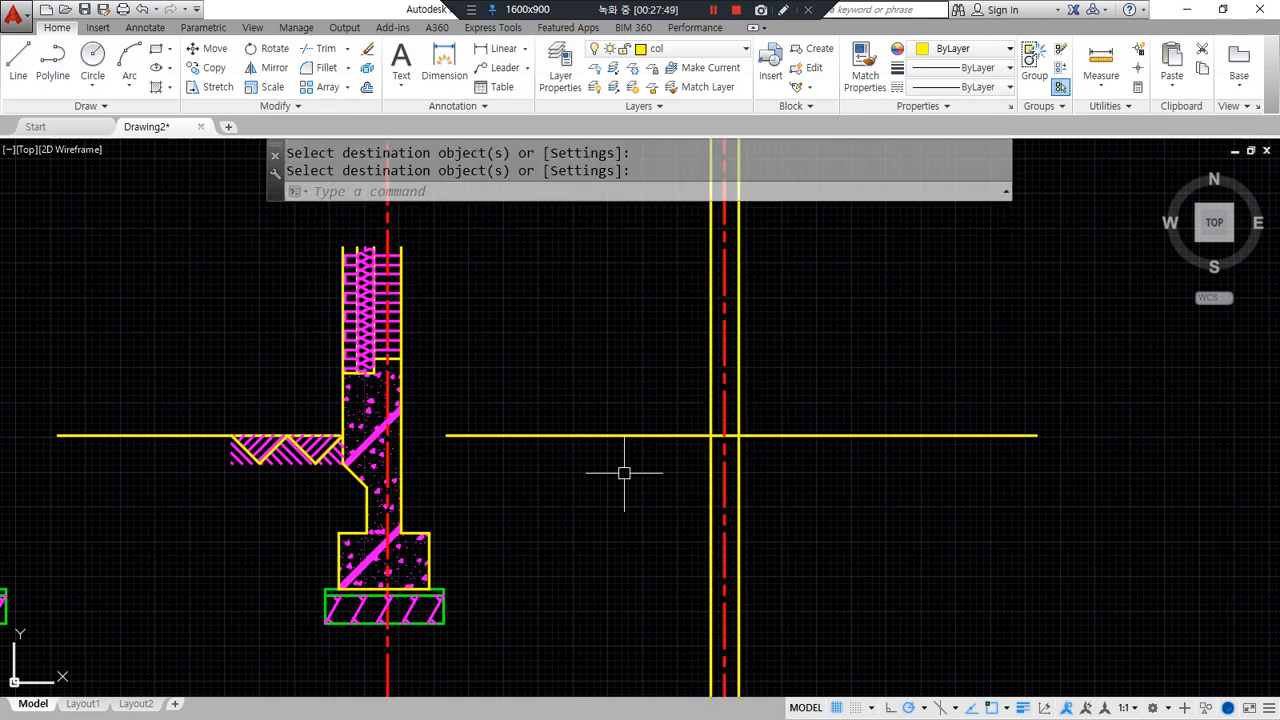
- Try to offset the third section's ground line downward by 7000
{"action": "type", "text": "o"}
{"action": "key", "text": "Return"}
{"action": "type", "text": "7000"}
{"action": "key", "text": "Return"}
{"action": "left_click", "coordinate": [834, 436]}
{"action": "left_click", "coordinate": [814, 537]}
{"action": "scroll", "coordinate": [812, 538], "scroll_direction": "down", "scroll_amount": 2}
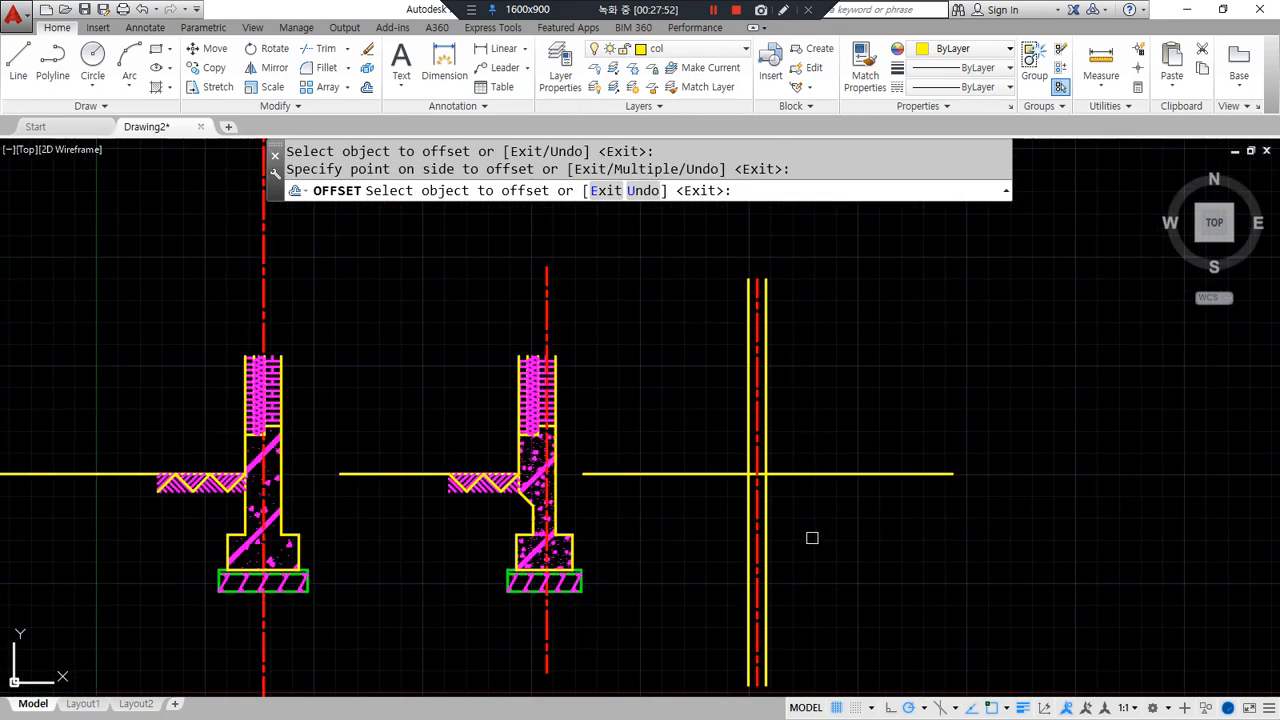
{"action": "middle_click_drag", "start_coordinate": [812, 538], "coordinate": [771, 500]}
{"action": "key", "text": "Escape"}
- Offset the third section's ground line downward by 700
{"action": "type", "text": "o"}
{"action": "key", "text": "Return"}
{"action": "key", "text": "Return"}
{"action": "scroll", "coordinate": [750, 438], "scroll_direction": "up", "scroll_amount": 8}
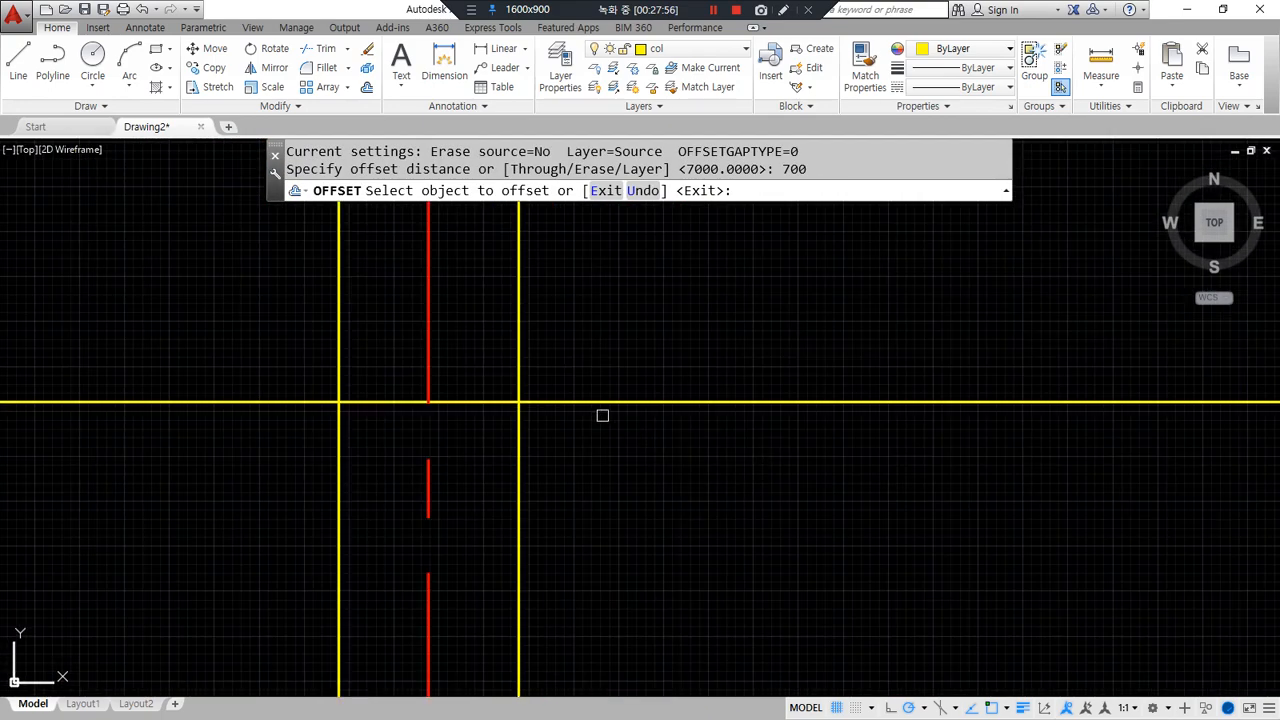
{"action": "left_click", "coordinate": [601, 402]}
{"action": "left_click", "coordinate": [623, 520]}
{"action": "scroll", "coordinate": [630, 550], "scroll_direction": "down", "scroll_amount": 6}
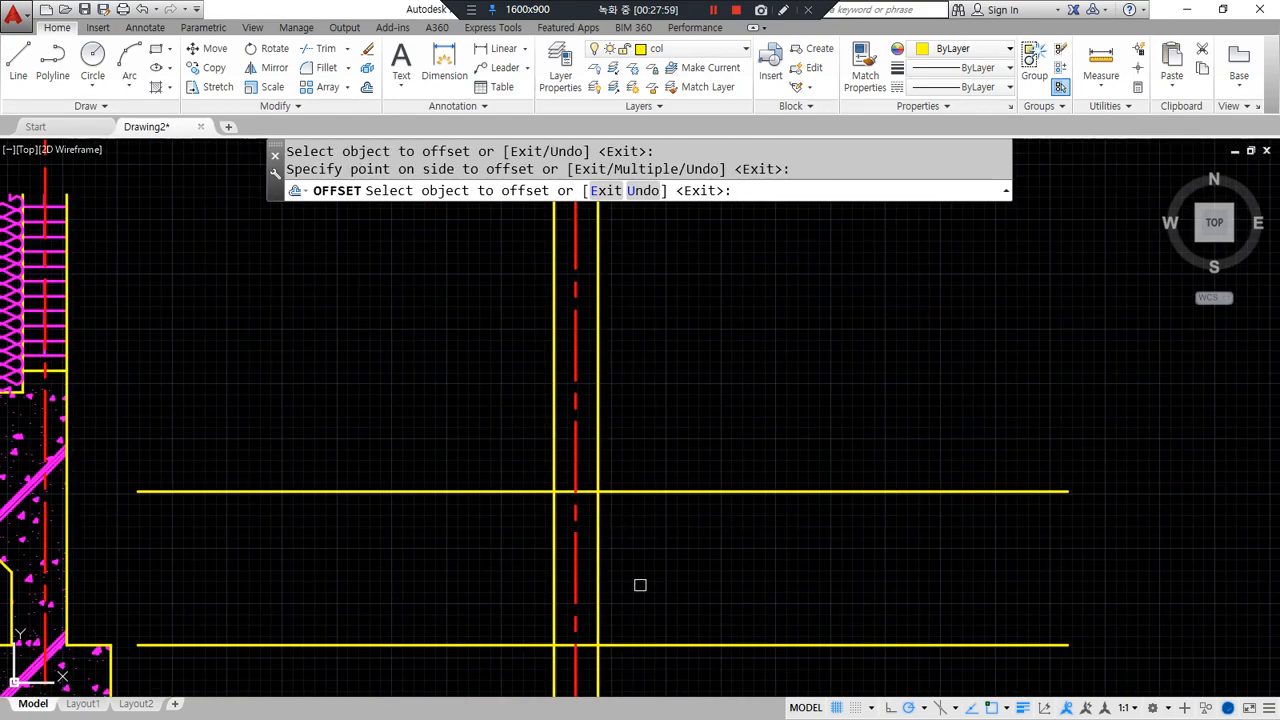
{"action": "middle_click_drag", "start_coordinate": [640, 583], "coordinate": [726, 434]}
{"action": "key", "text": "Return"}
- Offset the line below the ground line downward by 400 for the footing's underside
{"action": "key", "text": "Return"}
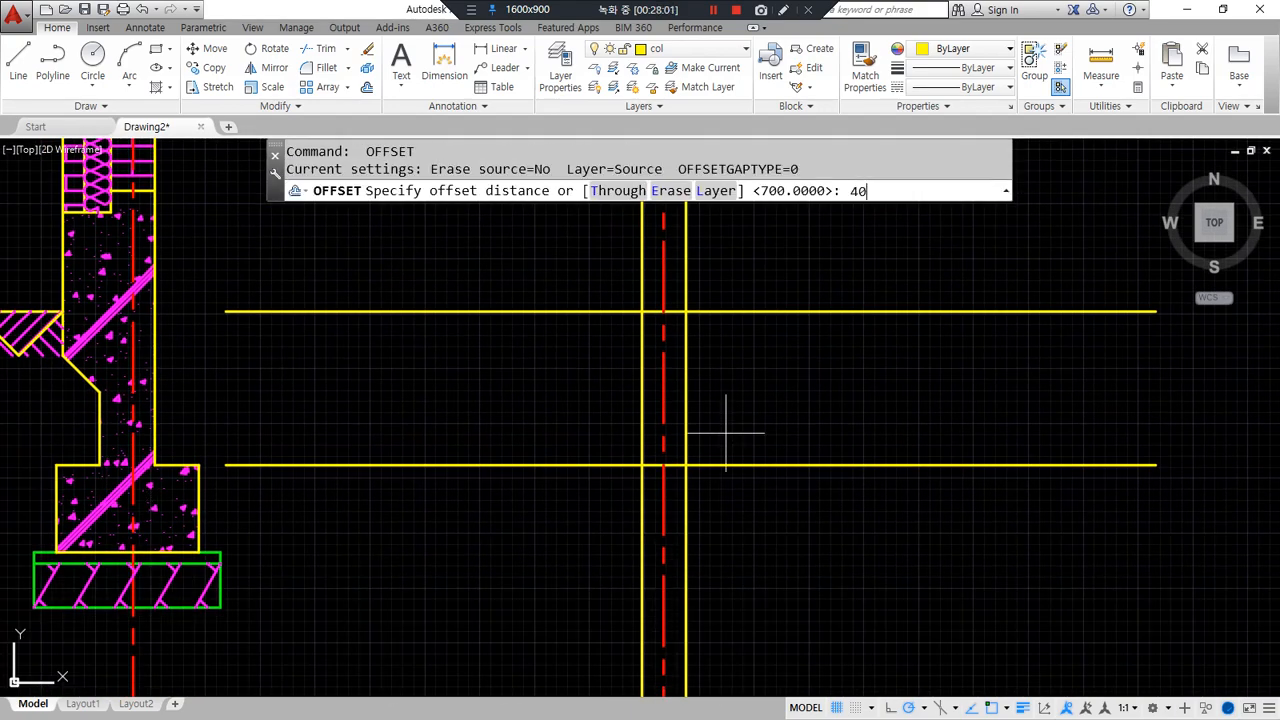
{"action": "key", "text": "Return"}
{"action": "left_click", "coordinate": [722, 465]}
{"action": "left_click", "coordinate": [731, 557]}
{"action": "key", "text": "Return"}
- Offset the third section's footing underside line downward by 50
{"action": "key", "text": "Return"}
{"action": "key", "text": "Return"}
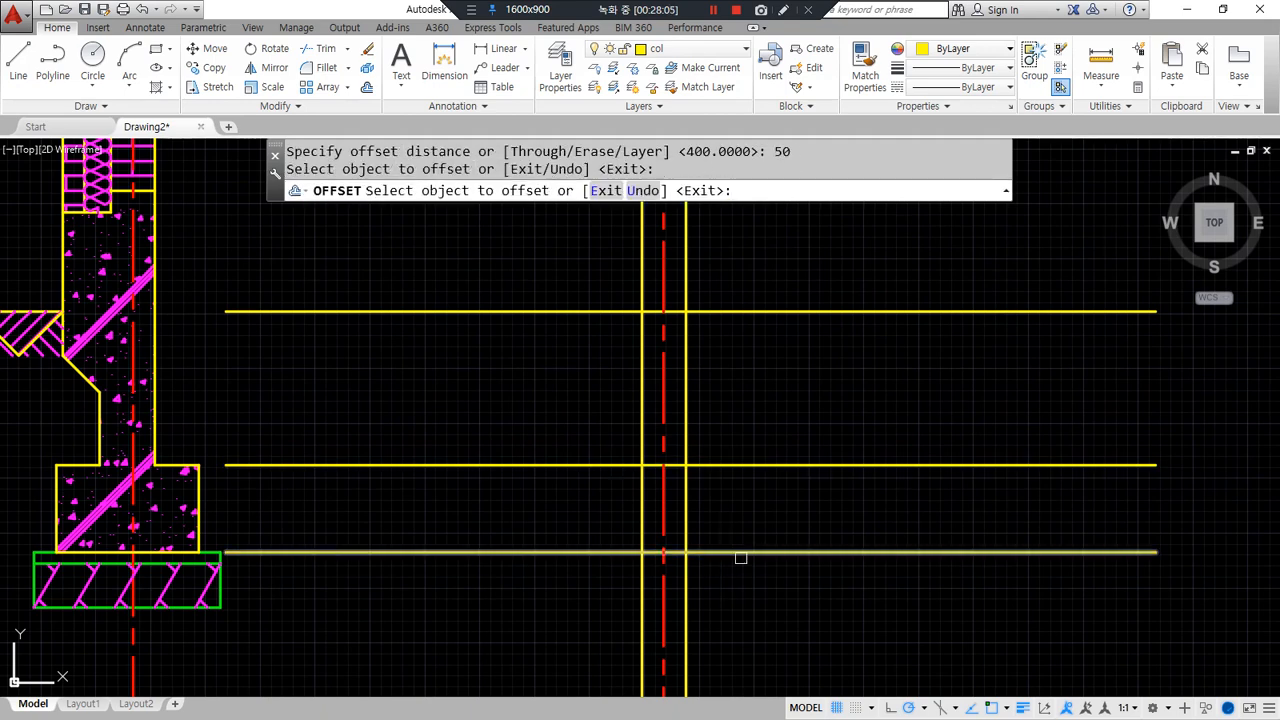
{"action": "left_click", "coordinate": [745, 552]}
{"action": "left_click", "coordinate": [744, 608]}
{"action": "key", "text": "Return"}
{"action": "key", "text": "Return"}
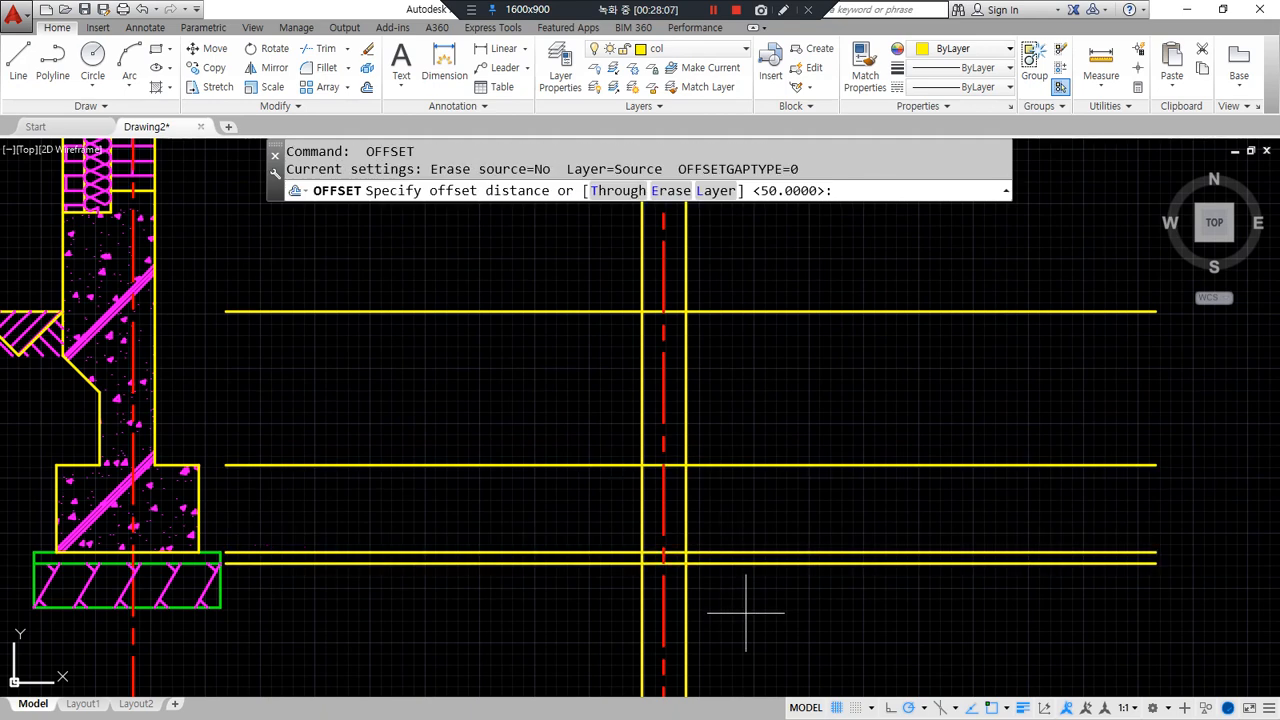
- Offset the lowest horizontal line downward by 200 and both vertical wall lines outward by 200
{"action": "type", "text": "200"}
{"action": "key", "text": "Return"}
{"action": "left_click", "coordinate": [743, 563]}
{"action": "left_click", "coordinate": [735, 600]}
{"action": "left_click", "coordinate": [686, 492]}
{"action": "left_click", "coordinate": [702, 493]}
{"action": "left_click", "coordinate": [640, 497]}
{"action": "left_click", "coordinate": [586, 506]}
{"action": "key", "text": "Return"}
- Offset the two outermost vertical lines further outward by 100 on each side of the third section
{"action": "key", "text": "Return"}
{"action": "type", "text": "100"}
{"action": "key", "text": "Return"}
{"action": "left_click", "coordinate": [730, 511]}
{"action": "left_click", "coordinate": [846, 523]}
{"action": "left_click", "coordinate": [598, 512]}
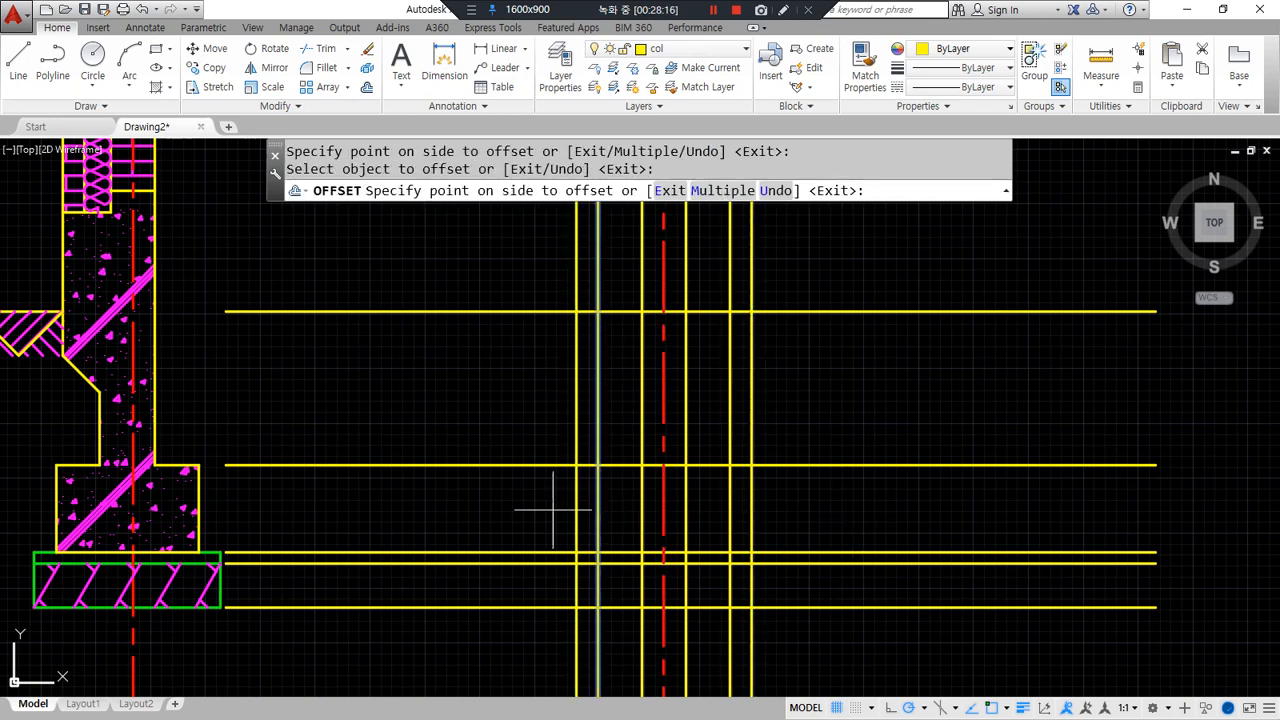
{"action": "left_click", "coordinate": [553, 510]}
{"action": "key", "text": "Return"}
{"action": "scroll", "coordinate": [640, 495], "scroll_direction": "up", "scroll_amount": 4}
{"action": "type", "text": "tr"}
{"action": "key", "text": "Return"}
{"action": "key", "text": "Return"}
{"action": "key", "text": "Escape"}
- Fillet the left wall line, footing top, footing's left side and underside into square corners with radius 0
{"action": "type", "text": "f"}
{"action": "key", "text": "Return"}
{"action": "left_click", "coordinate": [649, 399]}
{"action": "left_click", "coordinate": [572, 417]}
{"action": "key", "text": "Return"}
{"action": "left_click", "coordinate": [561, 417]}
{"action": "left_click", "coordinate": [537, 457]}
{"action": "key", "text": "Return"}
{"action": "left_click", "coordinate": [534, 566]}
{"action": "left_click", "coordinate": [571, 638]}
- Fillet the right wall line, footing top, footing's right side and underside into square corners with radius 0
{"action": "key", "text": "Return"}
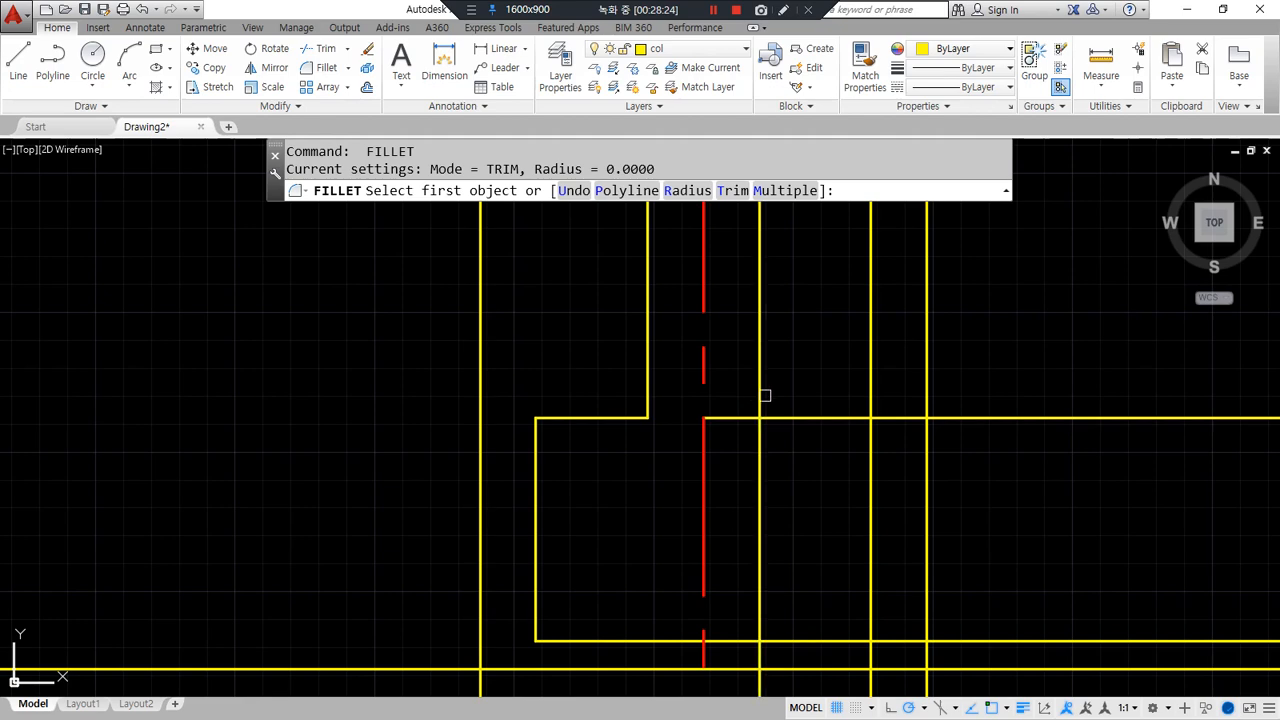
{"action": "left_click", "coordinate": [765, 396]}
{"action": "left_click", "coordinate": [772, 418]}
{"action": "key", "text": "Return"}
{"action": "left_click", "coordinate": [849, 417]}
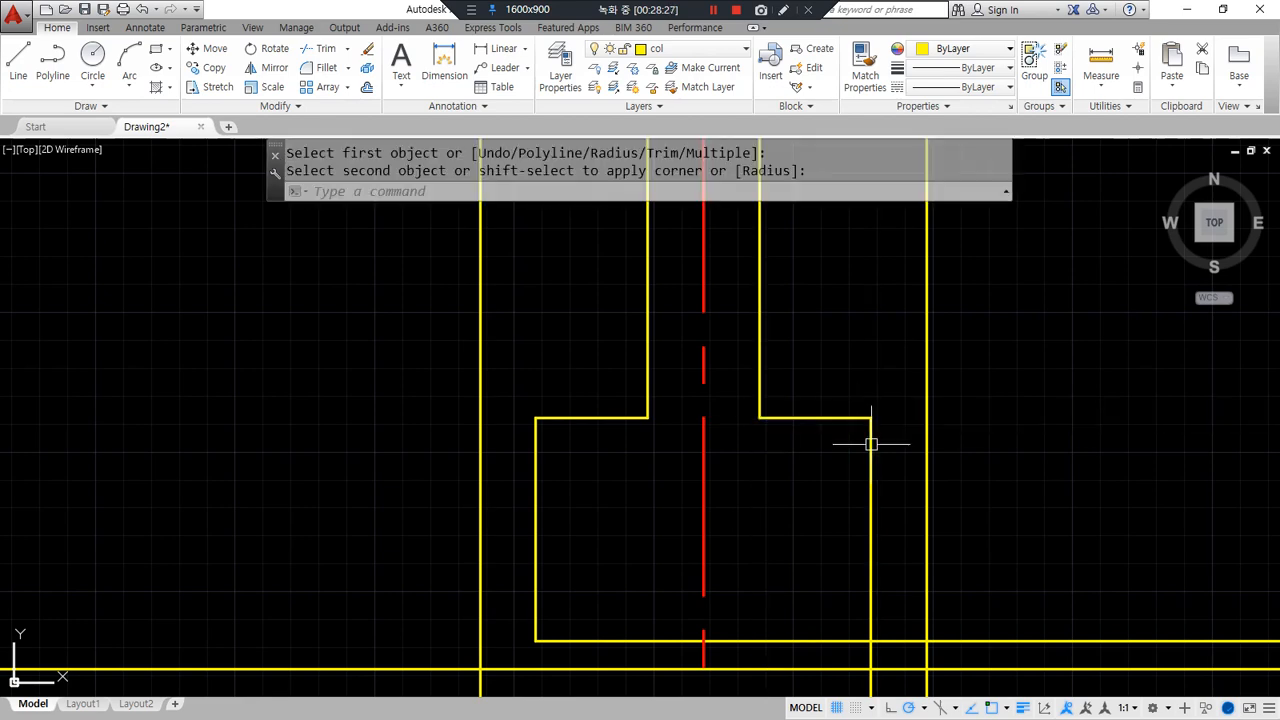
{"action": "left_click", "coordinate": [871, 444]}
{"action": "middle_click_drag", "start_coordinate": [829, 592], "coordinate": [857, 374]}
{"action": "key", "text": "Return"}
{"action": "left_click", "coordinate": [898, 380]}
{"action": "left_click", "coordinate": [880, 422]}
- Fillet the two lowest horizontal lines with the outermost vertical lines to close the rubble base rectangle below the footing
{"action": "key", "text": "Return"}
{"action": "left_click", "coordinate": [521, 452]}
{"action": "left_click", "coordinate": [509, 488]}
{"action": "key", "text": "Return"}
{"action": "left_click", "coordinate": [505, 518]}
{"action": "left_click", "coordinate": [531, 562]}
{"action": "key", "text": "Return"}
{"action": "left_click", "coordinate": [894, 563]}
{"action": "left_click", "coordinate": [955, 515]}
{"action": "key", "text": "Return"}
{"action": "left_click", "coordinate": [934, 452]}
{"action": "left_click", "coordinate": [955, 470]}
- Fillet the outermost verticals with the footing underside line to enclose the blinding layer, and trim that line between the footing's sides
{"action": "key", "text": "Return"}
{"action": "left_click", "coordinate": [955, 482]}
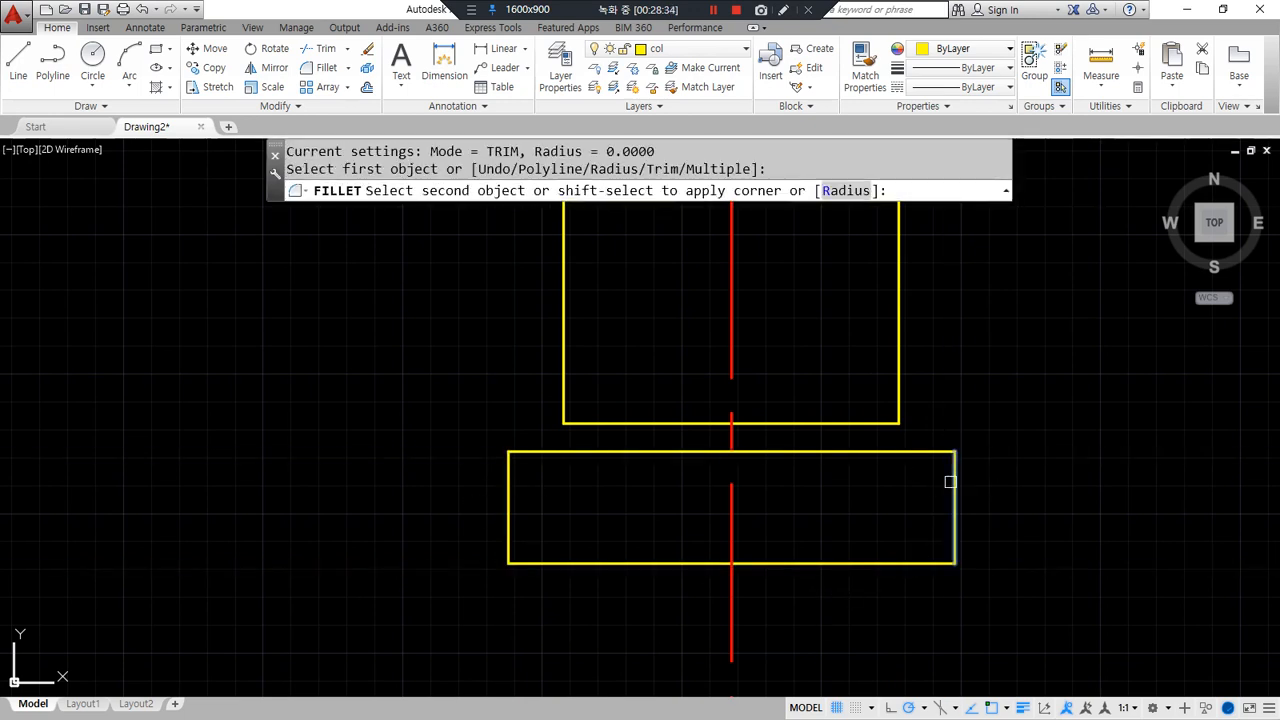
{"action": "left_click", "coordinate": [823, 423]}
{"action": "key", "text": "Return"}
{"action": "left_click", "coordinate": [586, 423]}
{"action": "left_click", "coordinate": [506, 507]}
{"action": "type", "text": "tr"}
{"action": "key", "text": "Return"}
{"action": "key", "text": "Return"}
{"action": "left_click", "coordinate": [646, 423]}
{"action": "key", "text": "Return"}
{"action": "type", "text": "l"}
{"action": "key", "text": "Return"}
{"action": "left_click", "coordinate": [562, 423]}
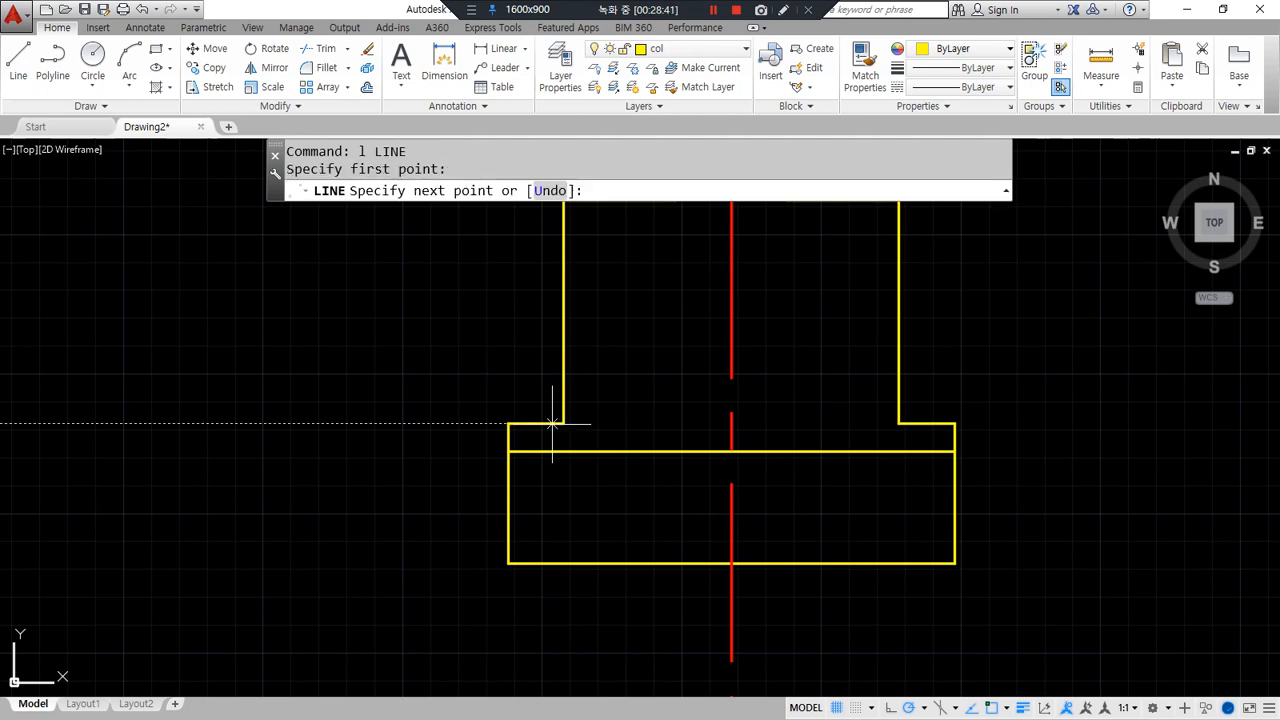
{"action": "key", "text": "Escape"}
{"action": "key", "text": "Escape"}
- Move the blinding and rubble base outlines below the third footing to the fin layer
{"action": "left_click", "coordinate": [399, 402]}
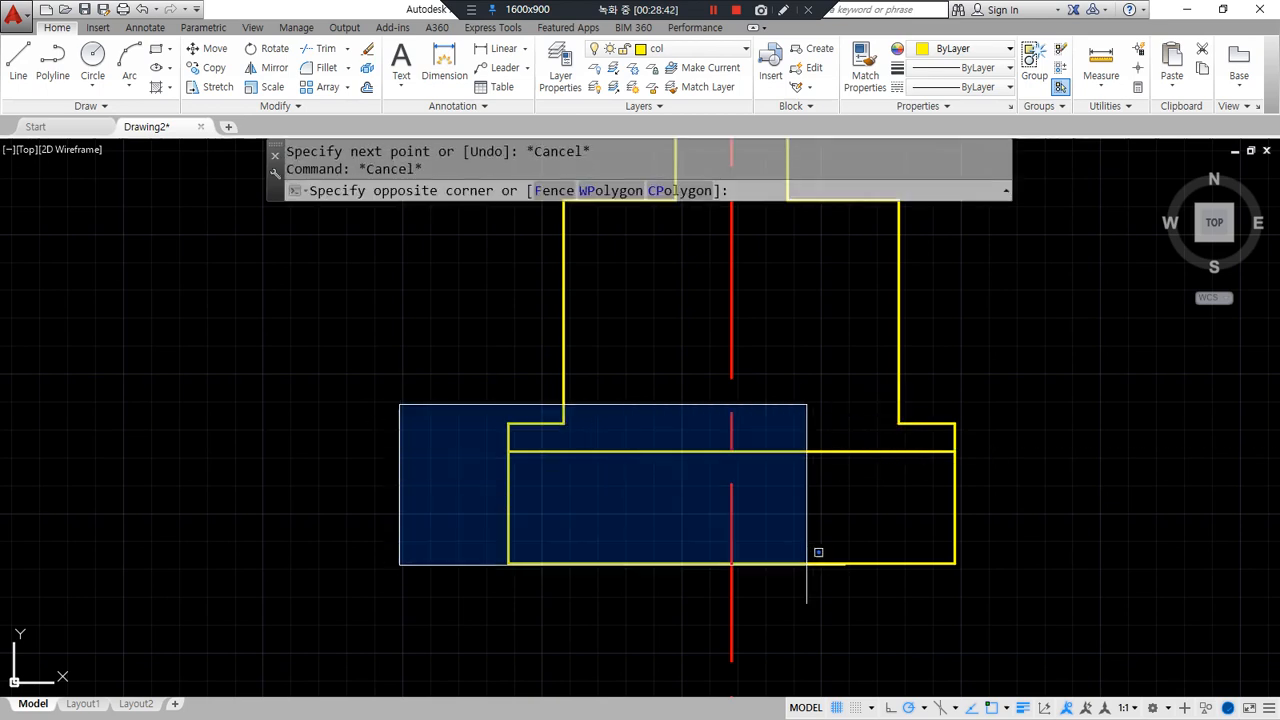
{"action": "left_click", "coordinate": [1044, 657]}
{"action": "left_click", "coordinate": [700, 48]}
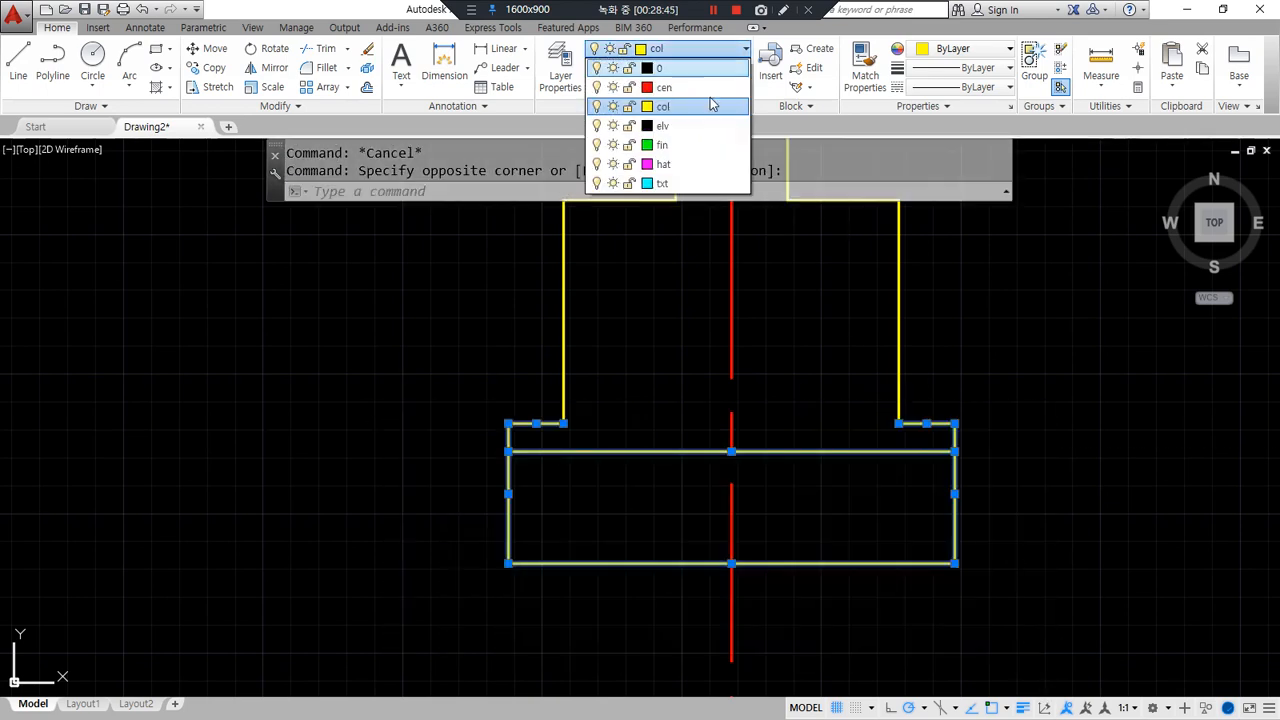
{"action": "left_click", "coordinate": [711, 146]}
{"action": "key", "text": "Escape"}
- Draw a line along the footing's underside between its lower left and lower right corners
{"action": "type", "text": "l"}
{"action": "key", "text": "Return"}
{"action": "left_click", "coordinate": [564, 423]}
{"action": "left_click", "coordinate": [898, 423]}
{"action": "key", "text": "Return"}
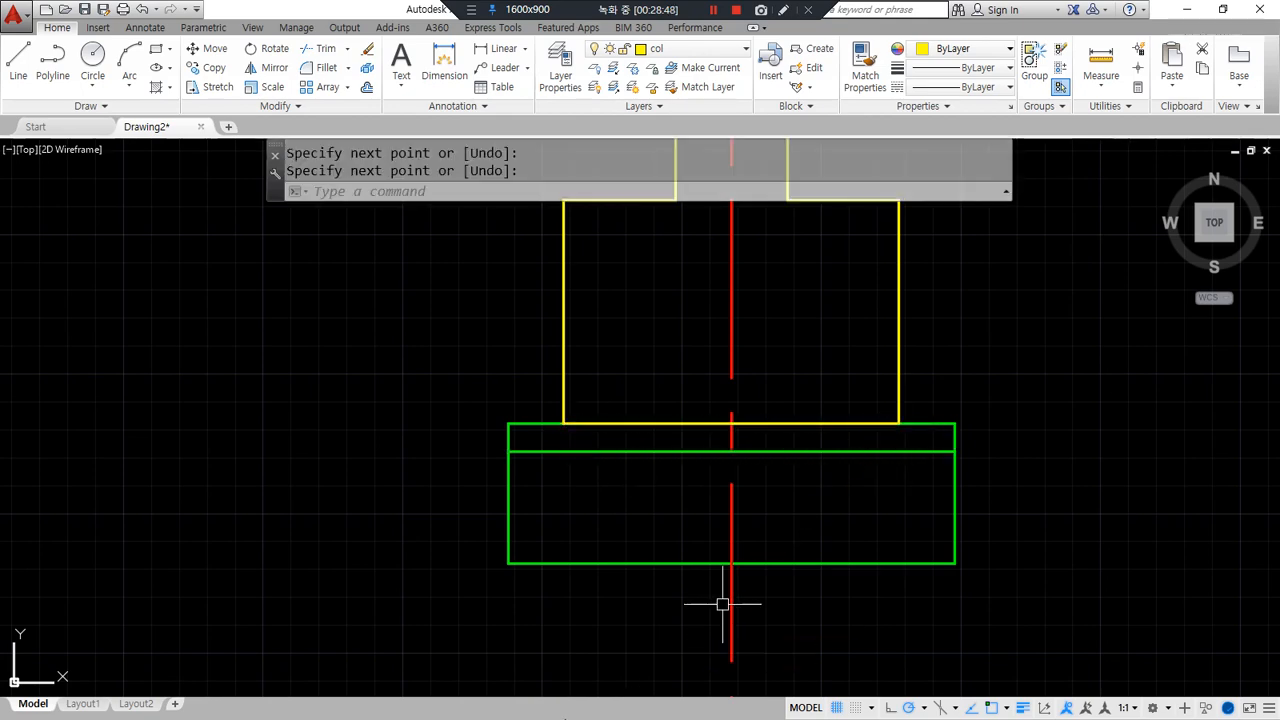
{"action": "scroll", "coordinate": [547, 596], "scroll_direction": "down", "scroll_amount": 6}
{"action": "scroll", "coordinate": [619, 422], "scroll_direction": "up", "scroll_amount": 4}
{"action": "mouse_move", "coordinate": [550, 500]}
{"action": "middle_mouse_down"}
{"action": "mouse_move", "coordinate": [763, 451]}
{"action": "mouse_move", "coordinate": [769, 410]}
{"action": "mouse_move", "coordinate": [729, 568]}
{"action": "middle_mouse_up"}
{"action": "scroll", "coordinate": [769, 408], "scroll_direction": "down", "scroll_amount": 2}
{"action": "scroll", "coordinate": [746, 513], "scroll_direction": "down", "scroll_amount": 2}
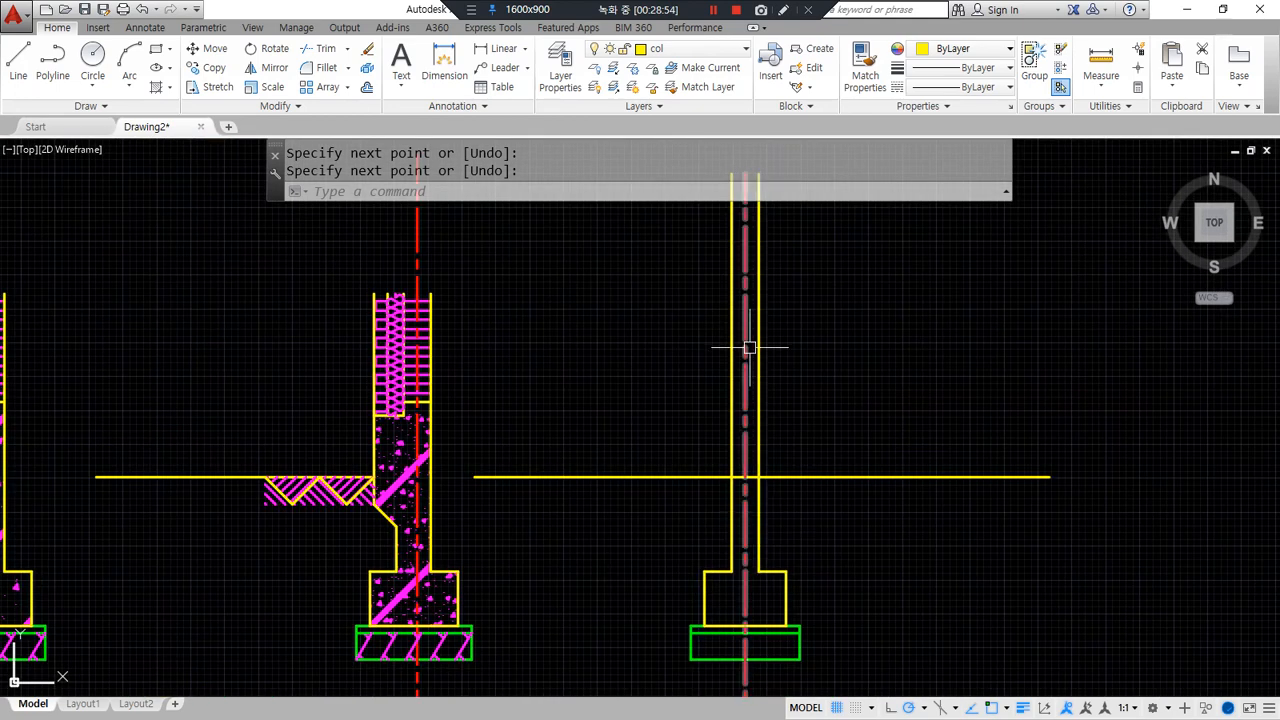
{"action": "left_click_drag", "start_coordinate": [631, 528], "coordinate": [790, 668]}
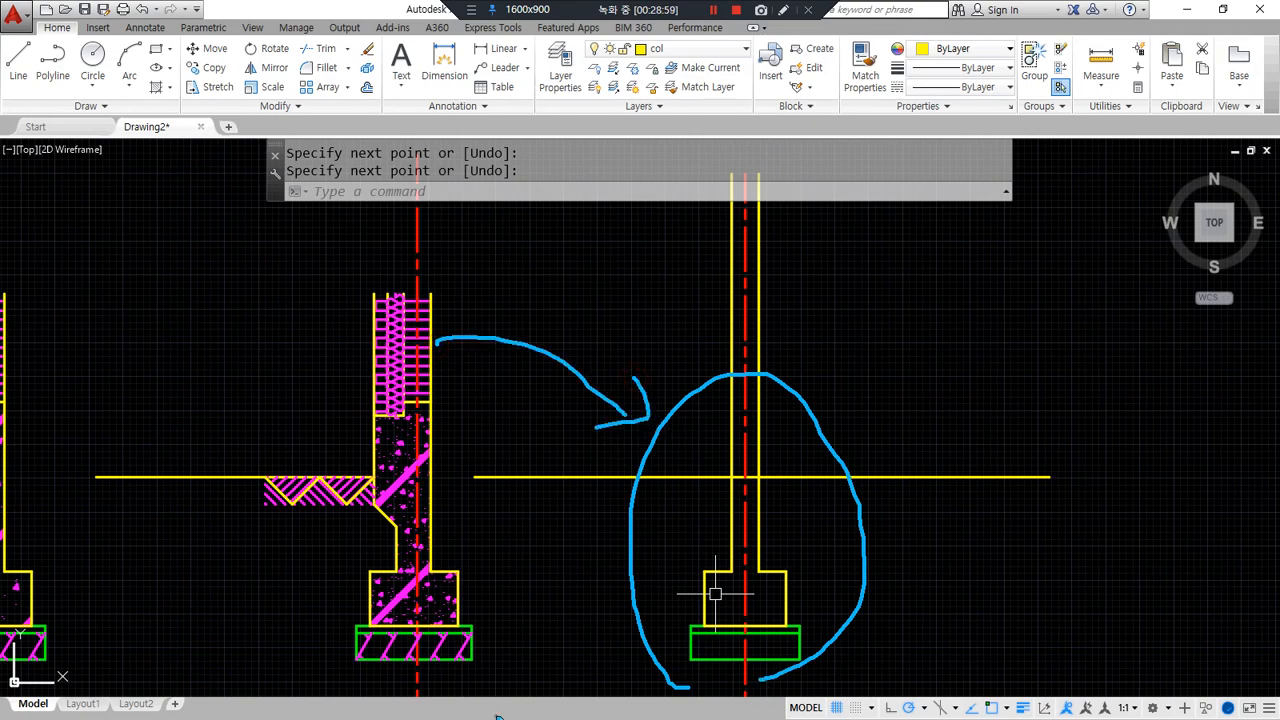
{"action": "key", "text": "Escape"}
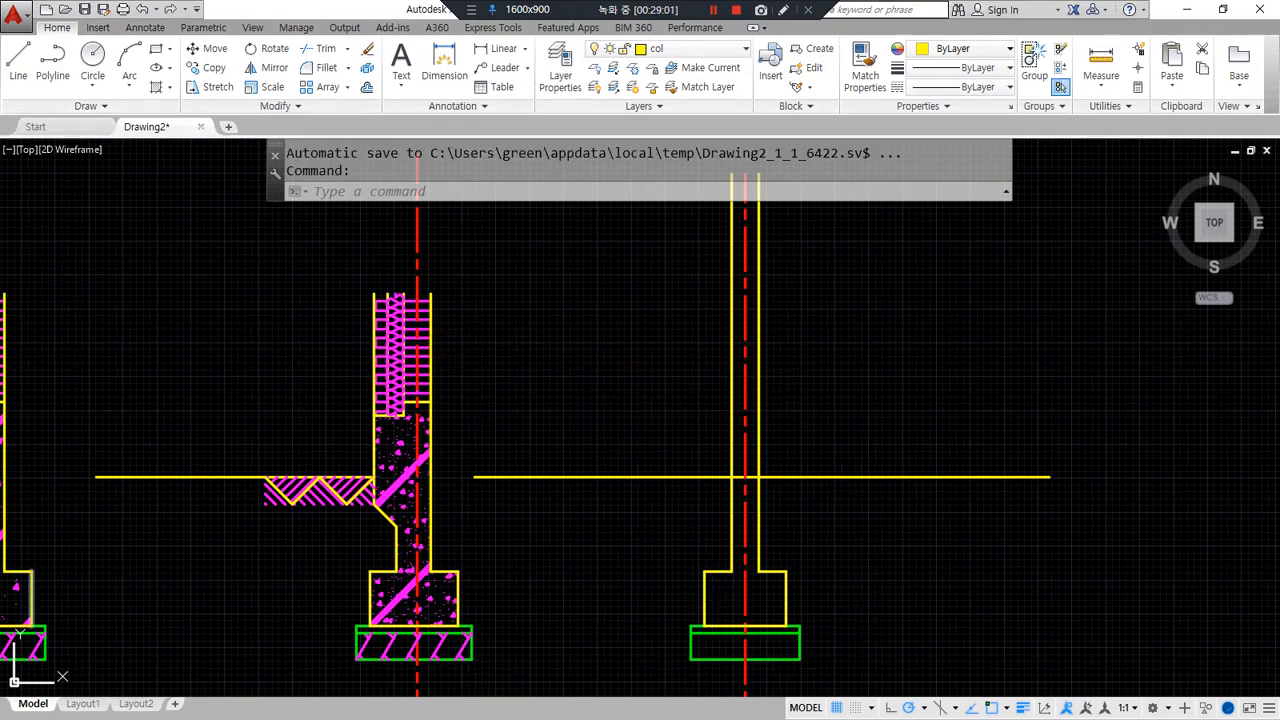
- Switch to the Chrome browser and examine the picture comparing the four foundation types
{"action": "key", "text": "alt+Tab"}
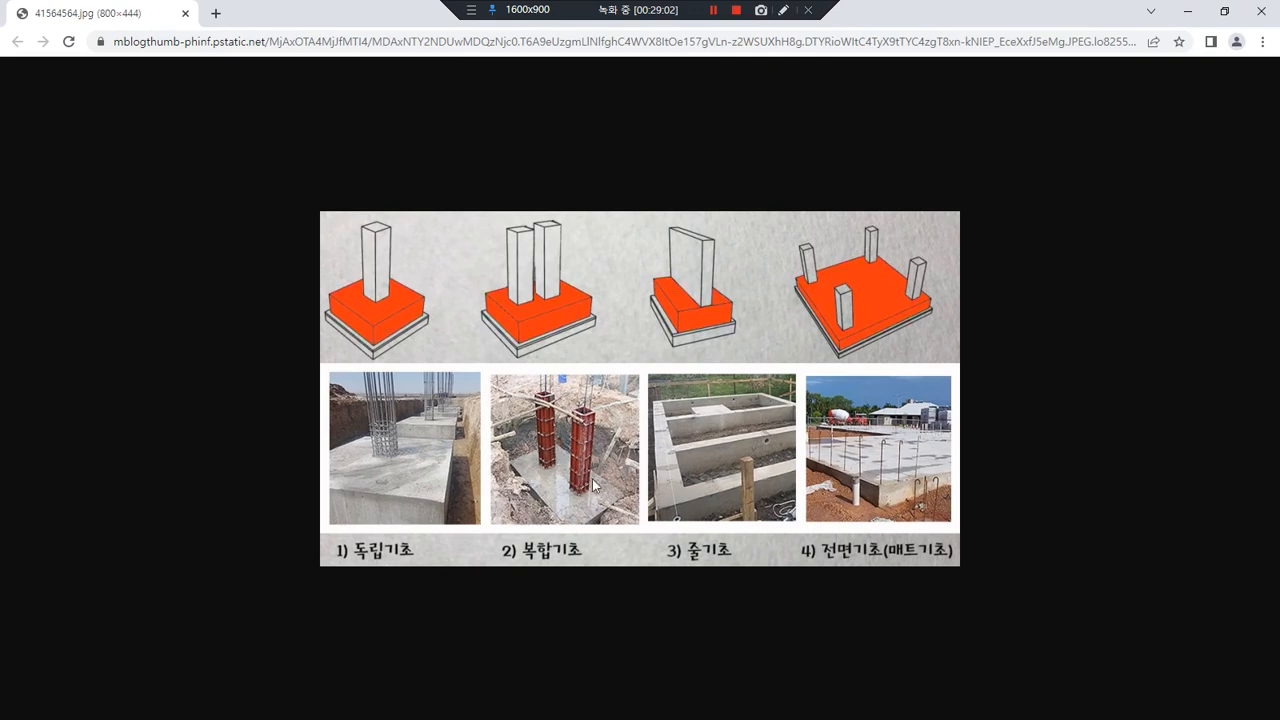
{"action": "scroll", "coordinate": [596, 458], "scroll_direction": "up", "scroll_amount": 2, "text": "ctrl"}
{"action": "scroll", "coordinate": [596, 458], "scroll_direction": "down", "scroll_amount": 1, "text": "ctrl"}
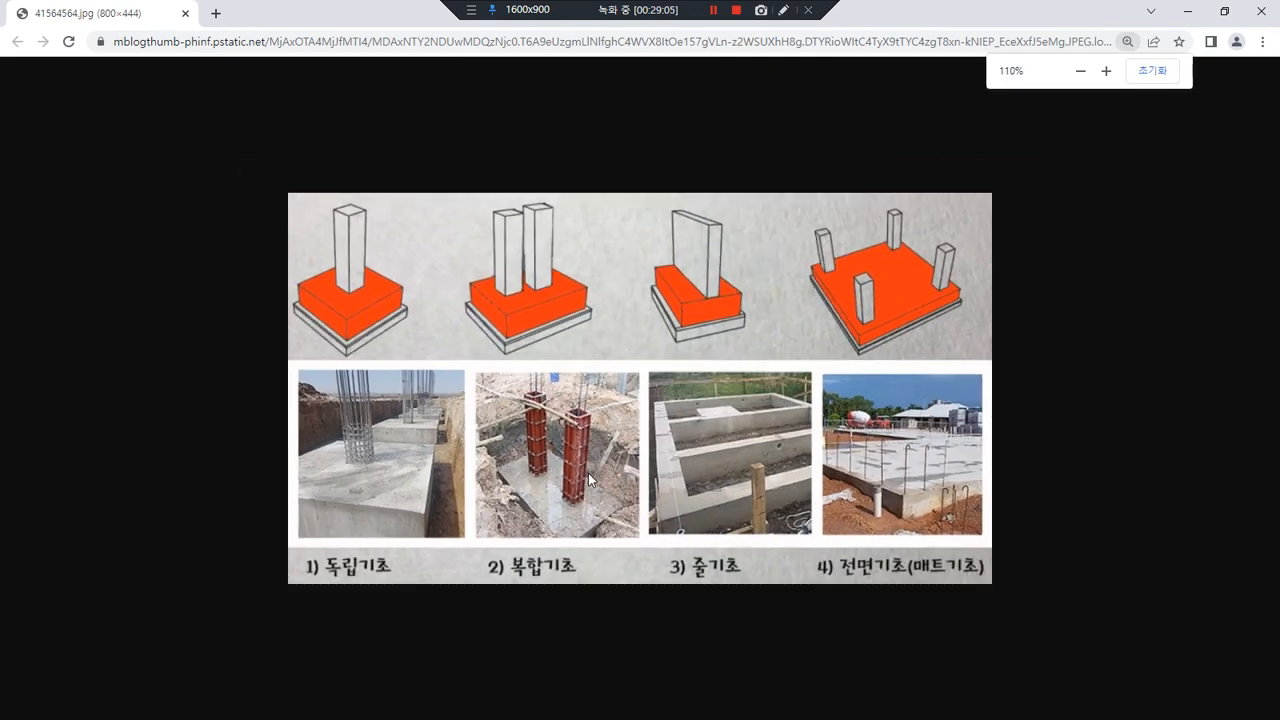
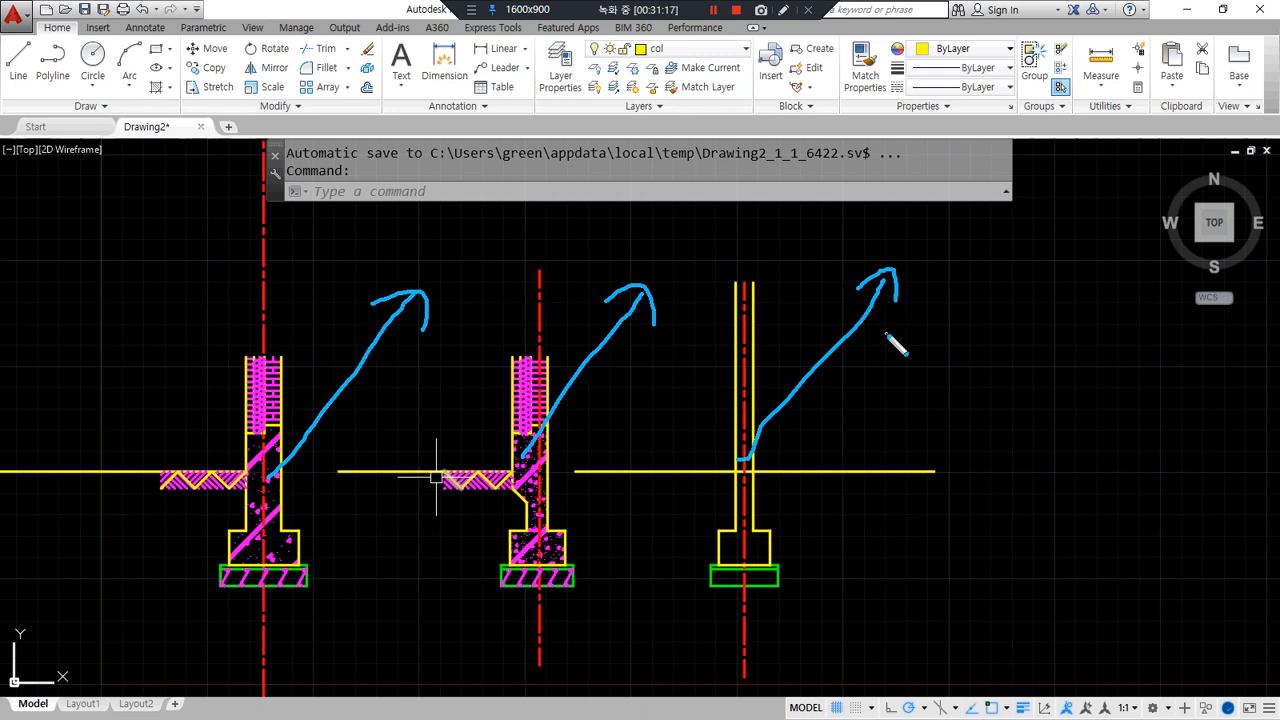
{"action": "key", "text": "Escape"}
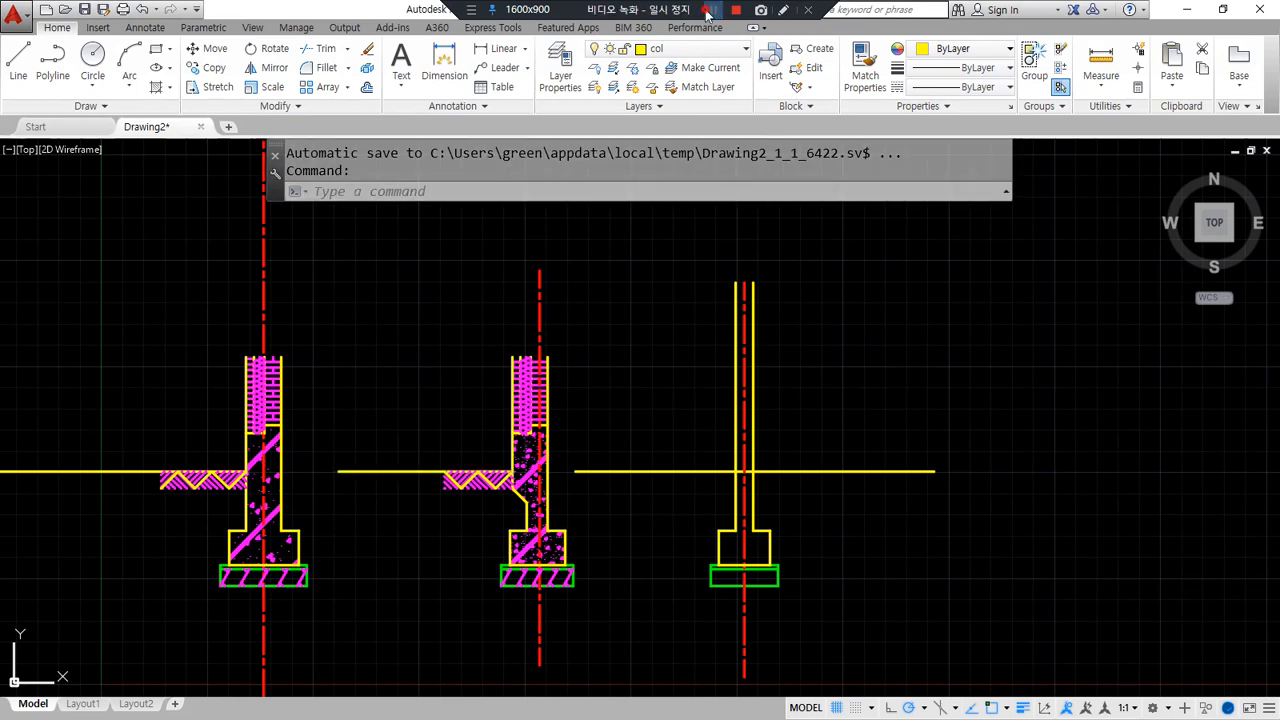
{"action": "left_click", "coordinate": [713, 10]}
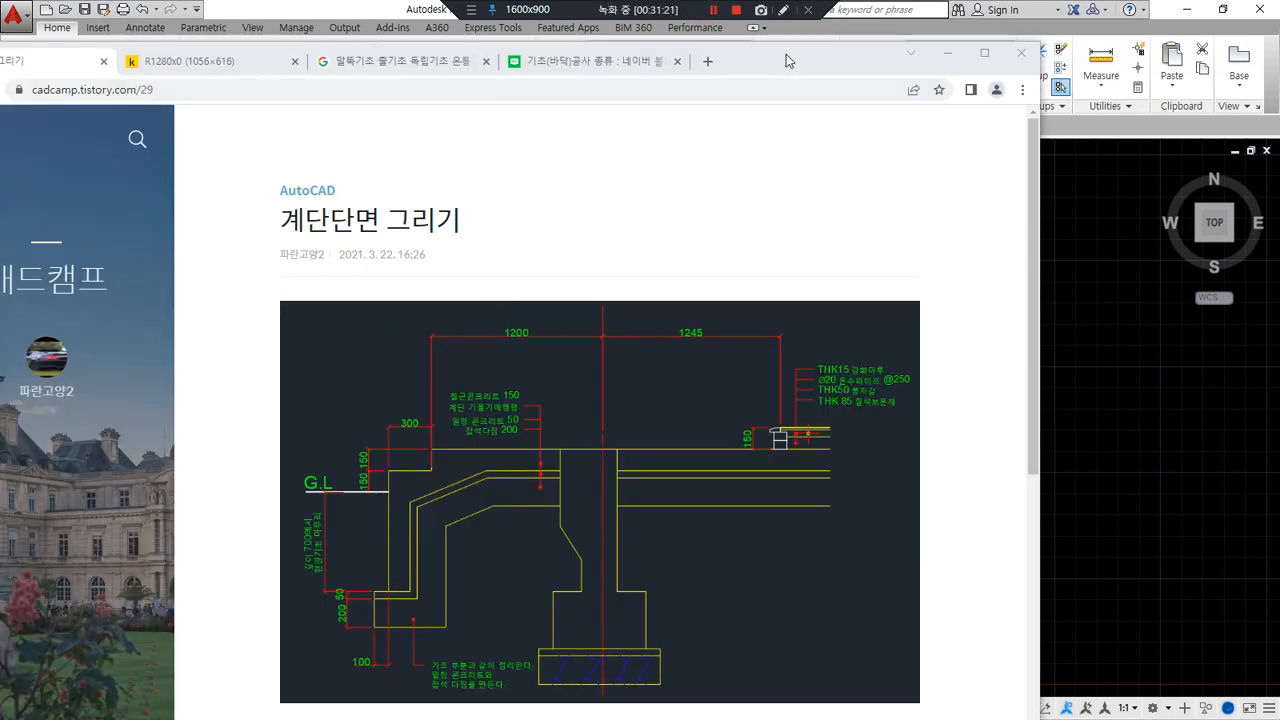
- Move the browser window out of the way and erase all three wall and foundation sections from the drawing
{"action": "left_click_drag", "start_coordinate": [786, 54], "coordinate": [57, 137]}
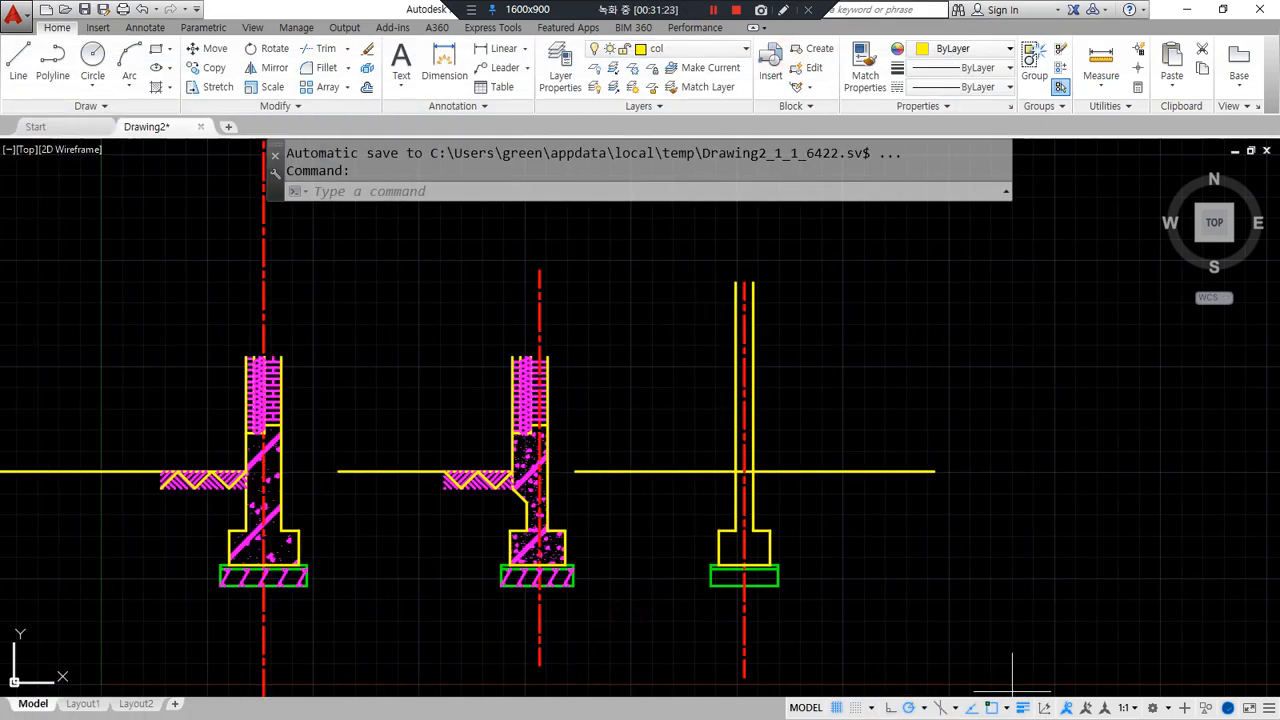
{"action": "left_click", "coordinate": [1012, 690]}
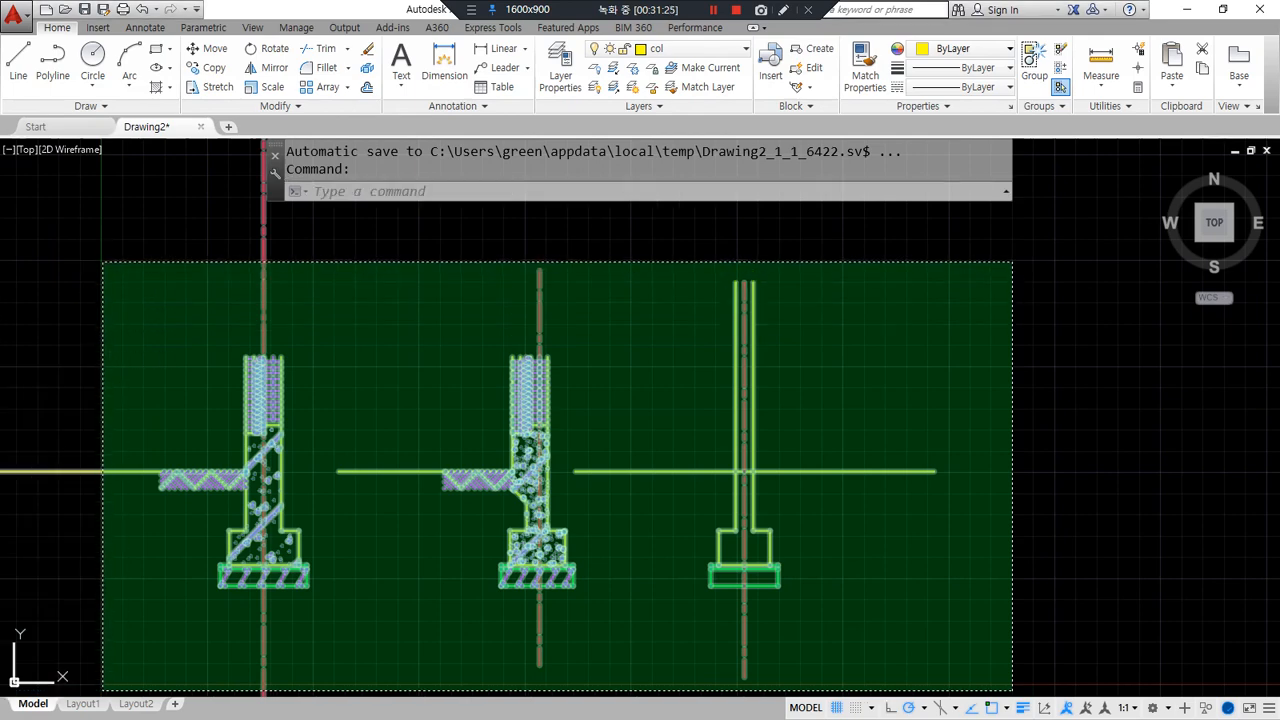
{"action": "left_click", "coordinate": [102, 265]}
{"action": "type", "text": "e"}
{"action": "key", "text": "Return"}
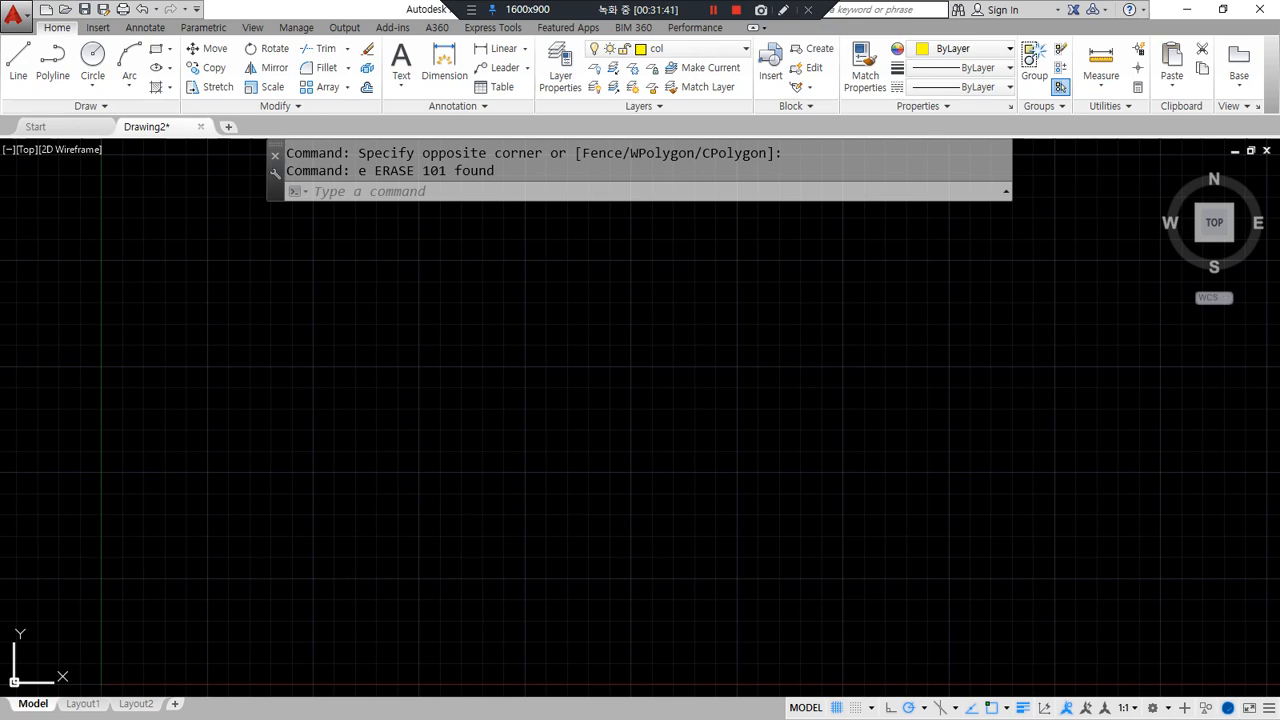
- Bring up the browser's stair section page, open its reference image in a new tab and maximize the window
{"action": "left_click_drag", "start_coordinate": [0, 80], "coordinate": [406, 39]}
{"action": "key", "text": "ctrl+alt+d"}
{"action": "mouse_move", "coordinate": [455, 416]}
{"action": "left_mouse_down"}
{"action": "mouse_move", "coordinate": [500, 365]}
{"action": "mouse_move", "coordinate": [470, 455]}
{"action": "left_mouse_up"}
{"action": "key", "text": "ctrl+alt+d"}
{"action": "right_click", "coordinate": [529, 372]}
{"action": "left_click", "coordinate": [545, 386]}
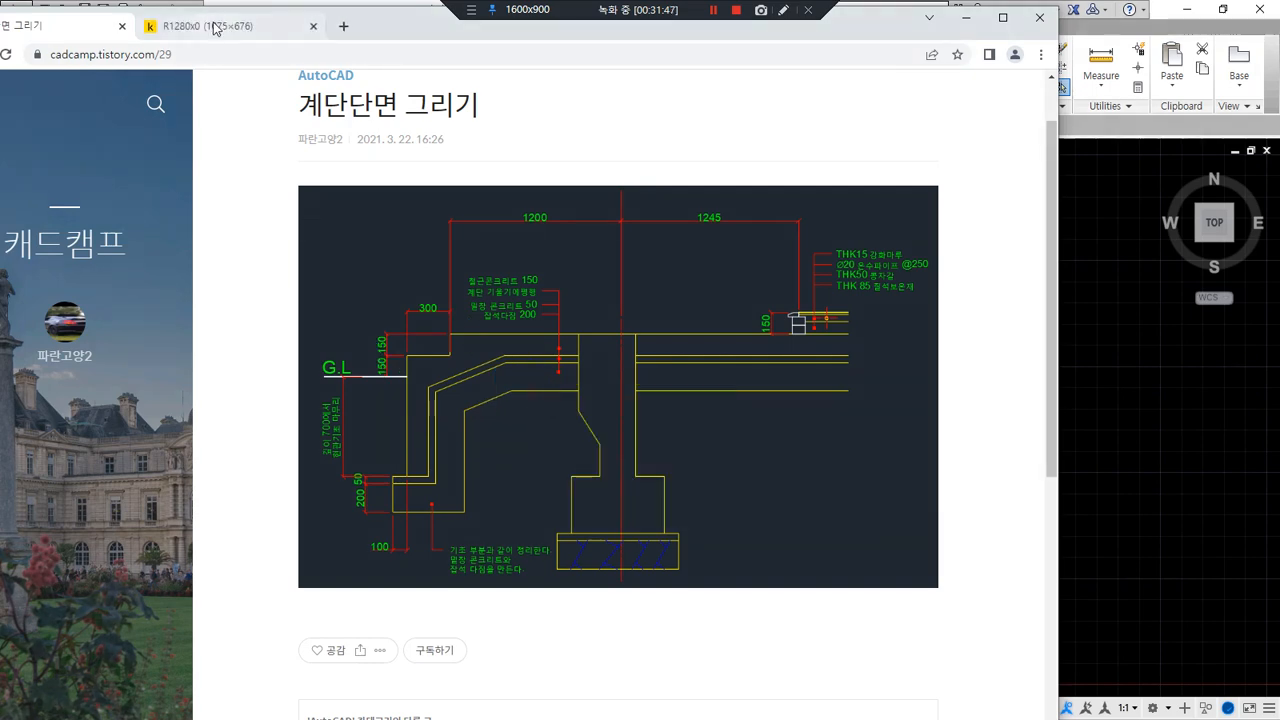
{"action": "left_click", "coordinate": [210, 26]}
{"action": "double_click", "coordinate": [880, 20]}
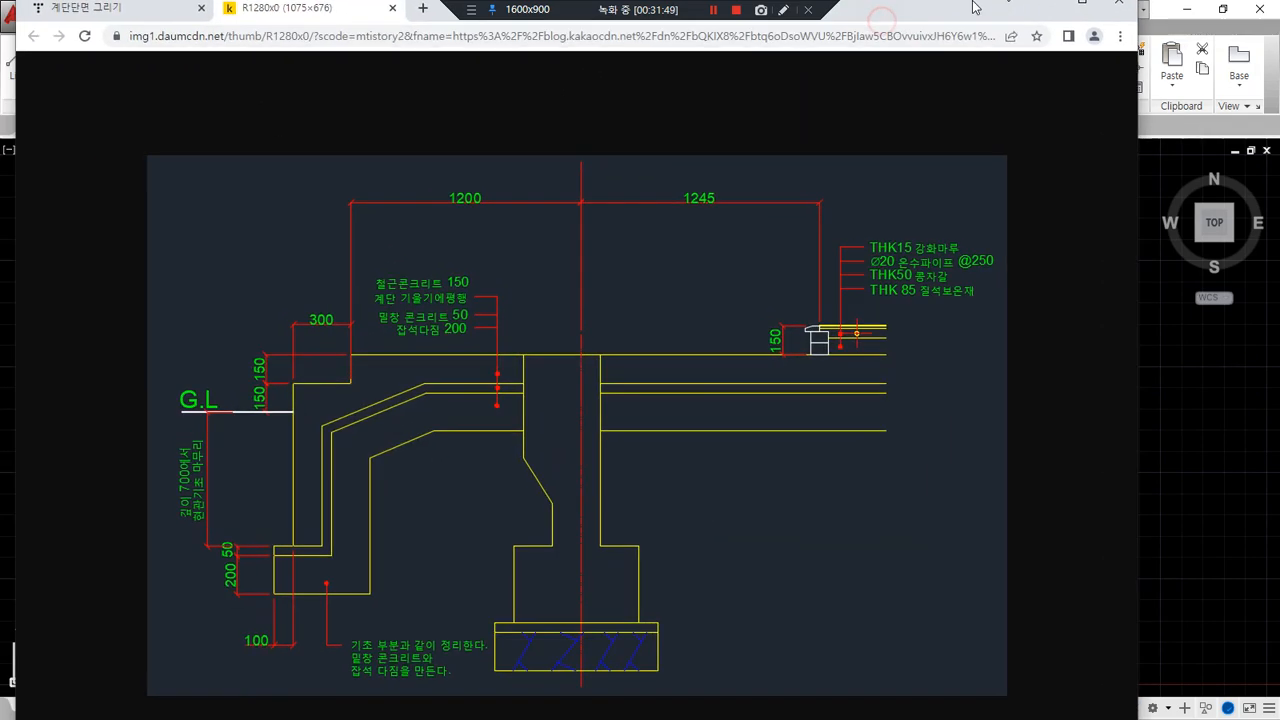
- Examine the stair section image enlarged to 200%, covering its overall shape, slab layer notes and entrance footing dimensions
{"action": "key", "text": "ctrl+alt+d"}
{"action": "mouse_move", "coordinate": [357, 410]}
{"action": "left_mouse_down"}
{"action": "mouse_move", "coordinate": [395, 268]}
{"action": "mouse_move", "coordinate": [389, 391]}
{"action": "mouse_move", "coordinate": [372, 395]}
{"action": "mouse_move", "coordinate": [328, 272]}
{"action": "mouse_move", "coordinate": [374, 420]}
{"action": "mouse_move", "coordinate": [394, 251]}
{"action": "mouse_move", "coordinate": [394, 423]}
{"action": "mouse_move", "coordinate": [408, 432]}
{"action": "left_mouse_up"}
{"action": "key", "text": "Escape"}
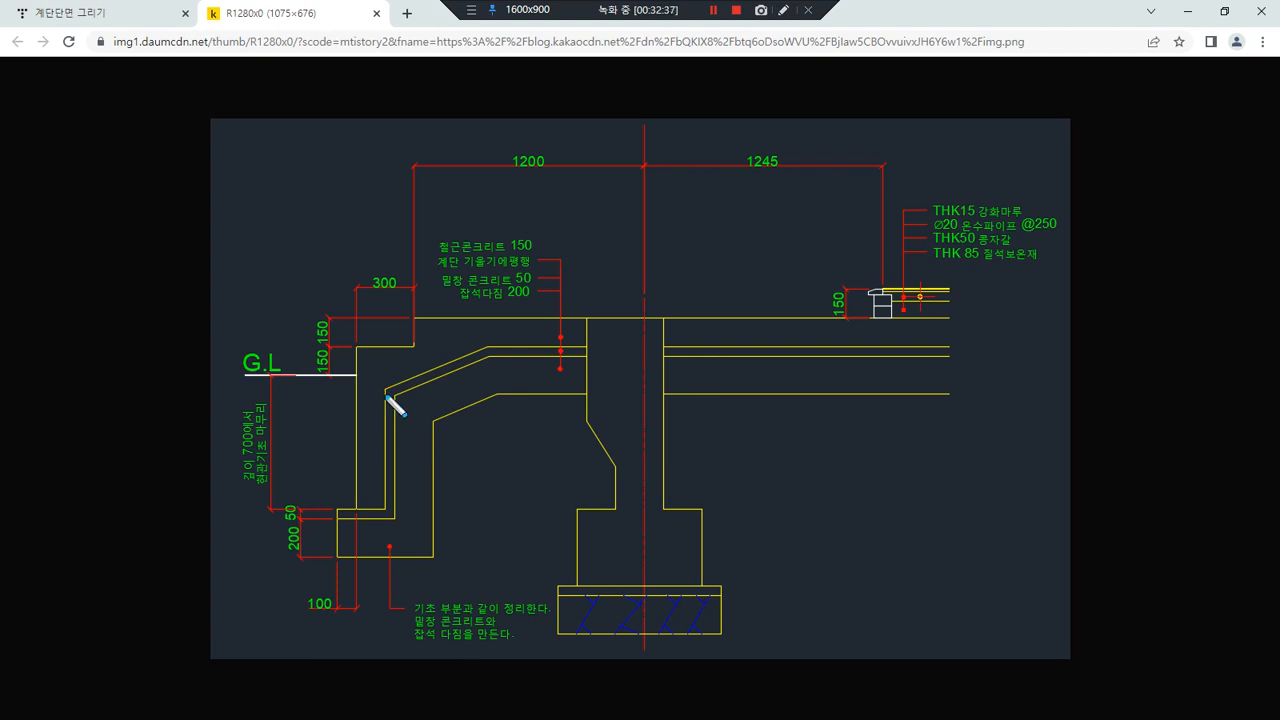
{"action": "mouse_move", "coordinate": [557, 400]}
{"action": "left_mouse_down"}
{"action": "mouse_move", "coordinate": [440, 332]}
{"action": "mouse_move", "coordinate": [490, 214]}
{"action": "mouse_move", "coordinate": [590, 322]}
{"action": "mouse_move", "coordinate": [556, 395]}
{"action": "left_mouse_up"}
{"action": "scroll", "coordinate": [493, 281], "scroll_direction": "up", "scroll_amount": 5, "text": "ctrl"}
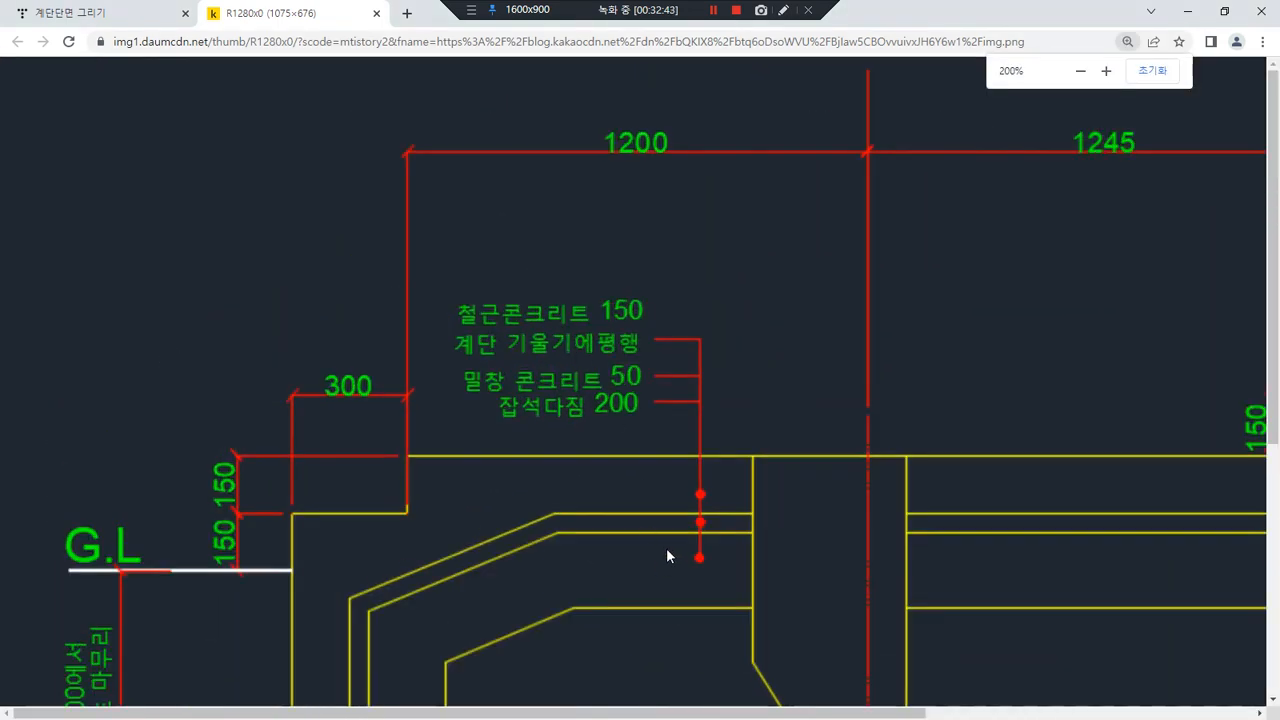
{"action": "scroll", "coordinate": [666, 551], "scroll_direction": "down", "scroll_amount": 1}
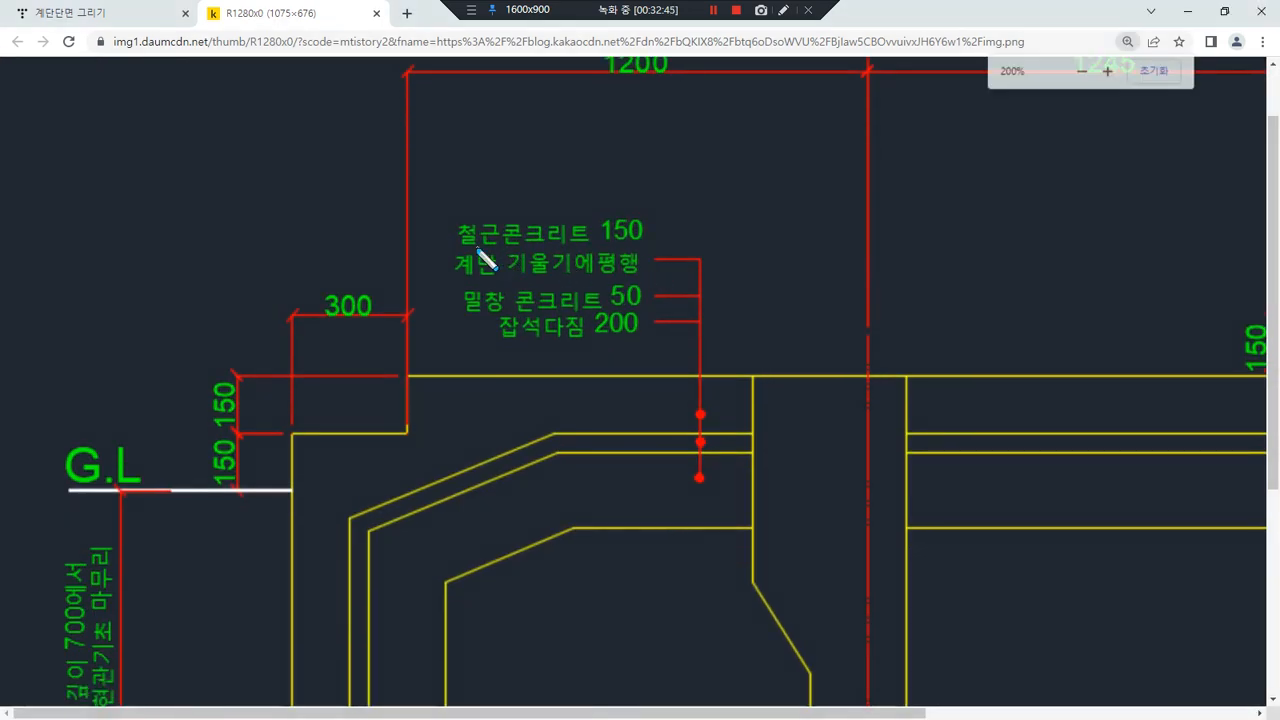
{"action": "mouse_move", "coordinate": [457, 250]}
{"action": "left_mouse_down"}
{"action": "mouse_move", "coordinate": [648, 250]}
{"action": "mouse_move", "coordinate": [697, 264]}
{"action": "mouse_move", "coordinate": [689, 410]}
{"action": "mouse_move", "coordinate": [705, 413]}
{"action": "left_mouse_up"}
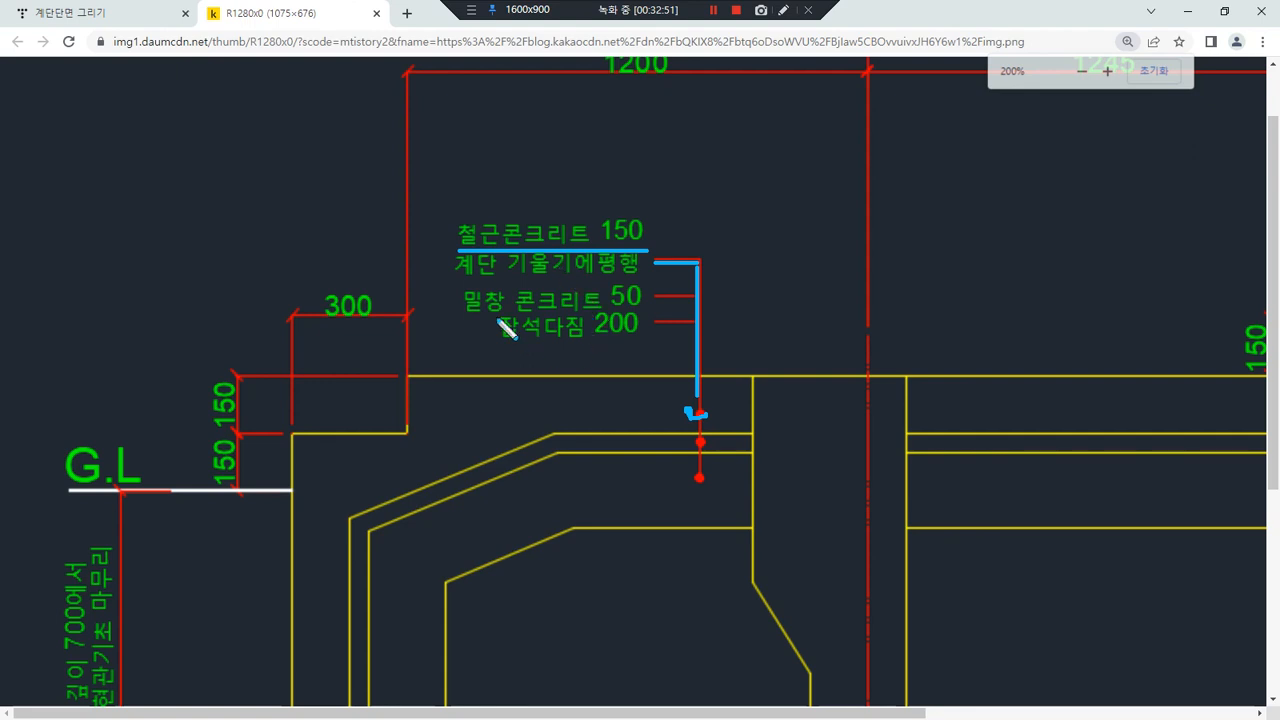
{"action": "mouse_move", "coordinate": [467, 314]}
{"action": "left_mouse_down"}
{"action": "mouse_move", "coordinate": [690, 315]}
{"action": "mouse_move", "coordinate": [691, 446]}
{"action": "left_mouse_up"}
{"action": "mouse_move", "coordinate": [505, 333]}
{"action": "left_mouse_down"}
{"action": "mouse_move", "coordinate": [690, 333]}
{"action": "mouse_move", "coordinate": [684, 505]}
{"action": "left_mouse_up"}
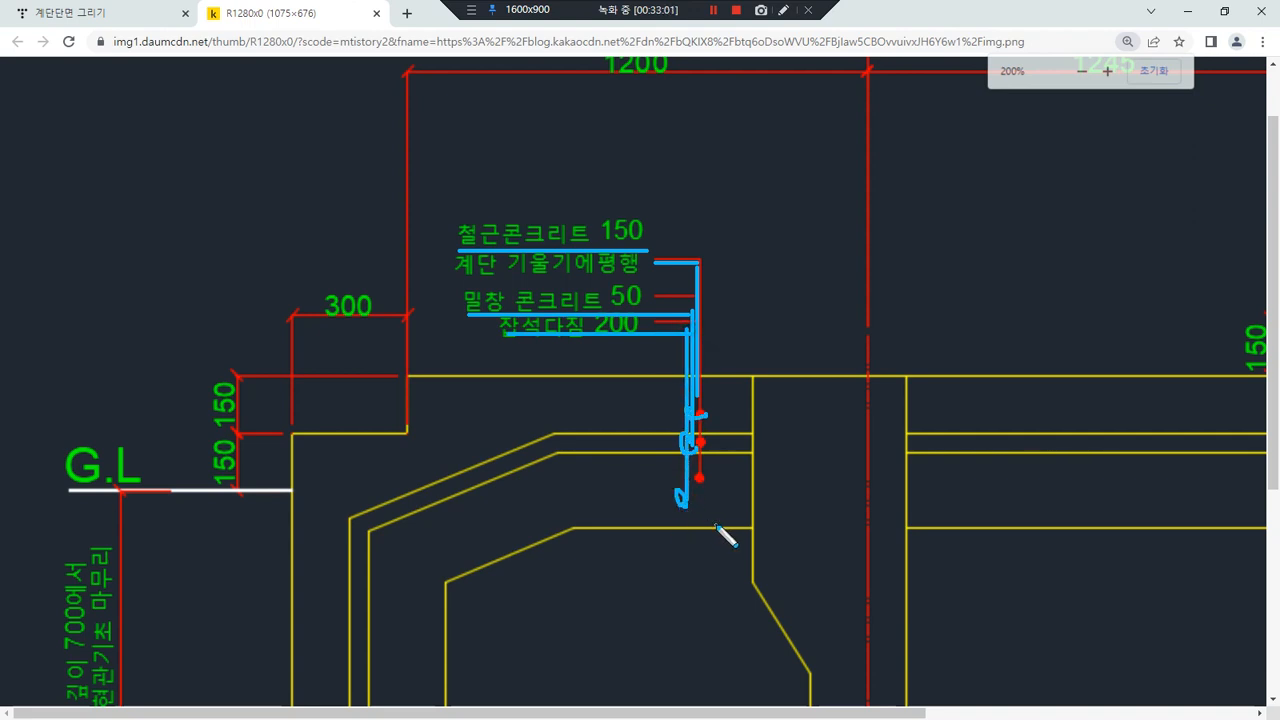
{"action": "key", "text": "Escape"}
{"action": "scroll", "coordinate": [636, 503], "scroll_direction": "down", "scroll_amount": 5}
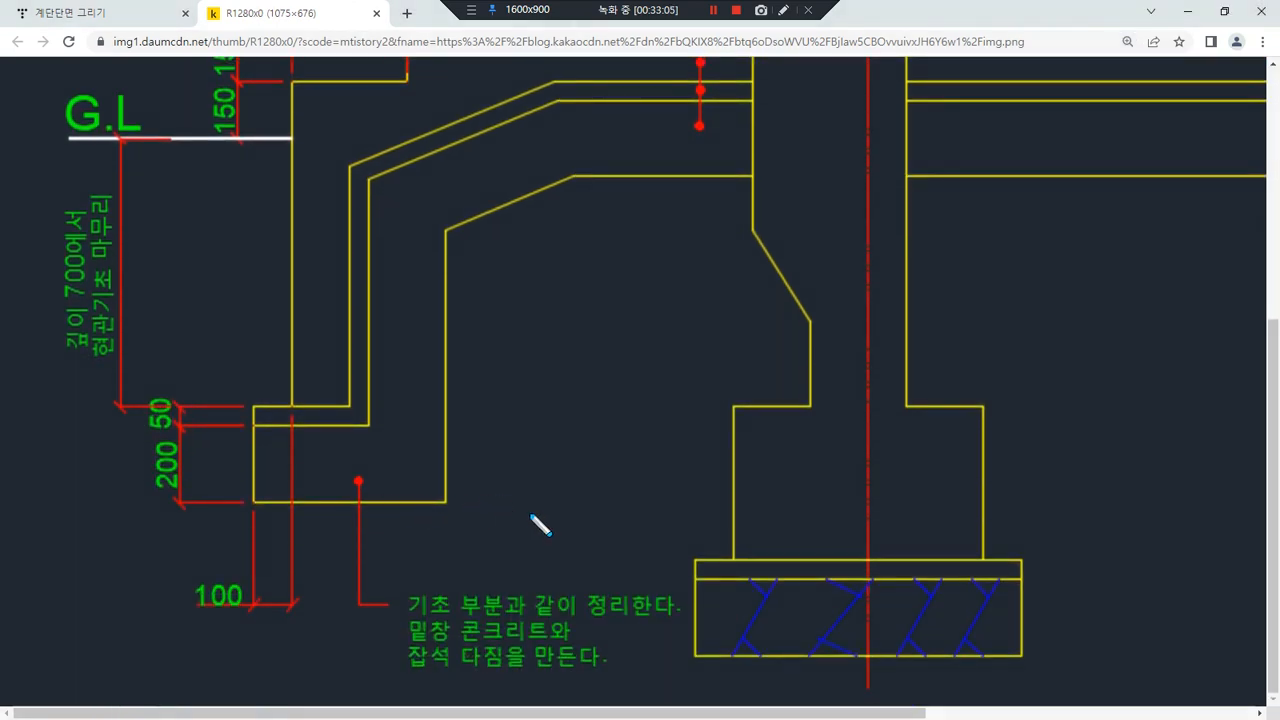
{"action": "scroll", "coordinate": [836, 490], "scroll_direction": "up", "scroll_amount": 3}
{"action": "scroll", "coordinate": [838, 506], "scroll_direction": "down", "scroll_amount": 2}
{"action": "scroll", "coordinate": [598, 441], "scroll_direction": "up", "scroll_amount": 3}
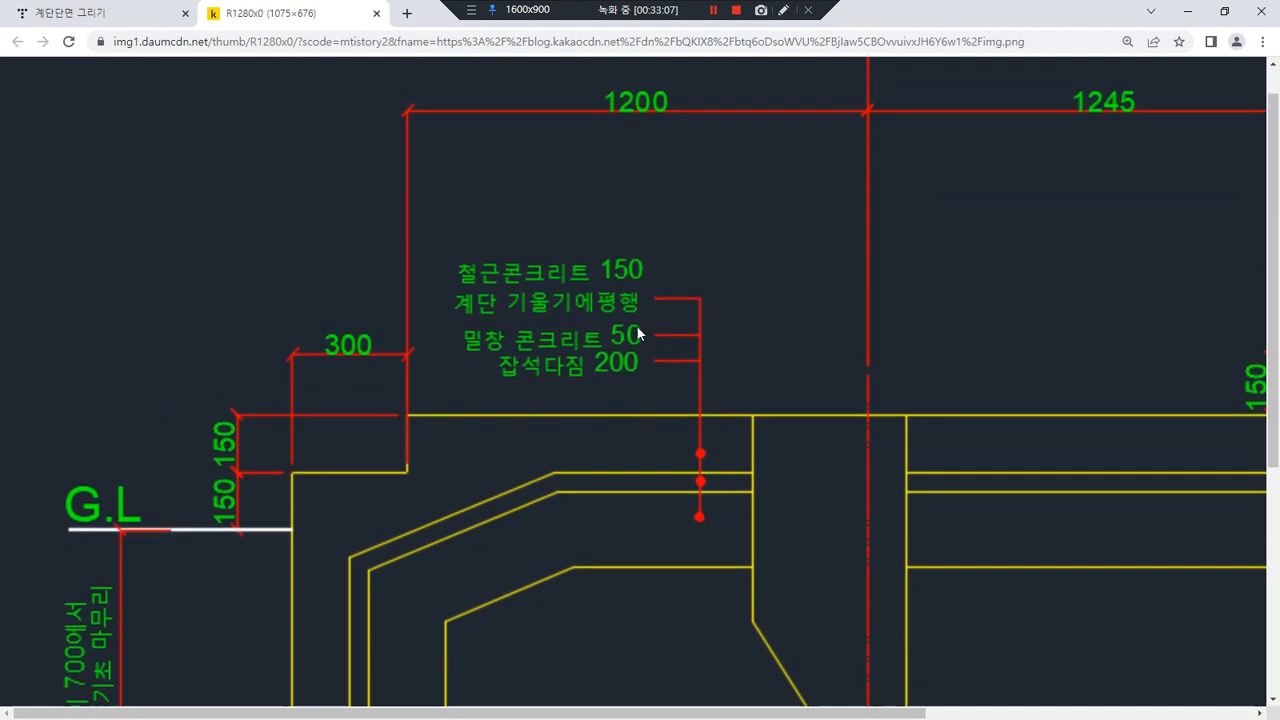
{"action": "scroll", "coordinate": [611, 353], "scroll_direction": "down", "scroll_amount": 1}
- Examine which slab layer each leader of the reinforced concrete, blinding concrete and rubble notes points to, including the layer thicknesses
{"action": "key", "text": "ctrl+alt+d"}
{"action": "mouse_move", "coordinate": [655, 226]}
{"action": "left_mouse_down"}
{"action": "mouse_move", "coordinate": [708, 226]}
{"action": "mouse_move", "coordinate": [706, 378]}
{"action": "left_mouse_up"}
{"action": "mouse_move", "coordinate": [629, 267]}
{"action": "left_mouse_down"}
{"action": "mouse_move", "coordinate": [686, 267]}
{"action": "mouse_move", "coordinate": [686, 414]}
{"action": "left_mouse_up"}
{"action": "mouse_move", "coordinate": [626, 288]}
{"action": "left_mouse_down"}
{"action": "mouse_move", "coordinate": [661, 288]}
{"action": "mouse_move", "coordinate": [661, 470]}
{"action": "mouse_move", "coordinate": [689, 244]}
{"action": "left_mouse_up"}
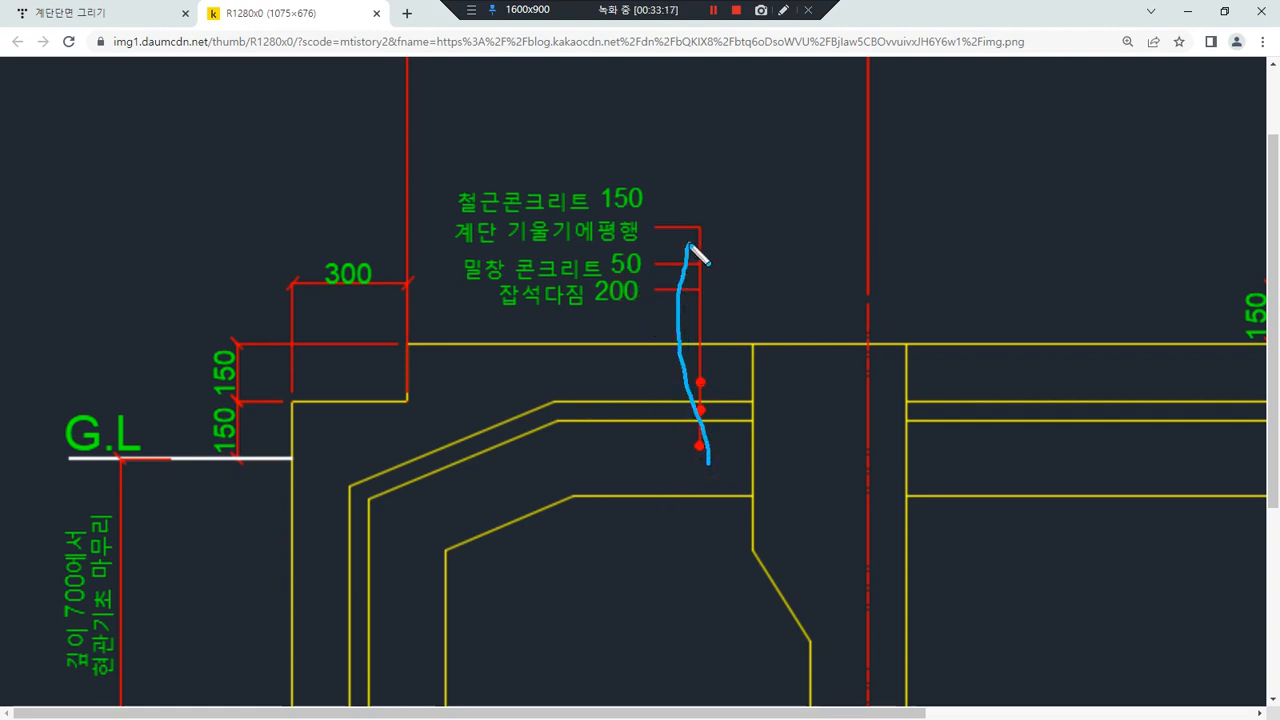
{"action": "key", "text": "Escape"}
{"action": "scroll", "coordinate": [596, 451], "scroll_direction": "down", "scroll_amount": 2}
{"action": "mouse_move", "coordinate": [590, 211]}
{"action": "left_mouse_down"}
{"action": "mouse_move", "coordinate": [606, 400]}
{"action": "mouse_move", "coordinate": [676, 394]}
{"action": "left_mouse_up"}
{"action": "mouse_move", "coordinate": [599, 244]}
{"action": "left_mouse_down"}
{"action": "mouse_move", "coordinate": [602, 455]}
{"action": "mouse_move", "coordinate": [676, 461]}
{"action": "left_mouse_up"}
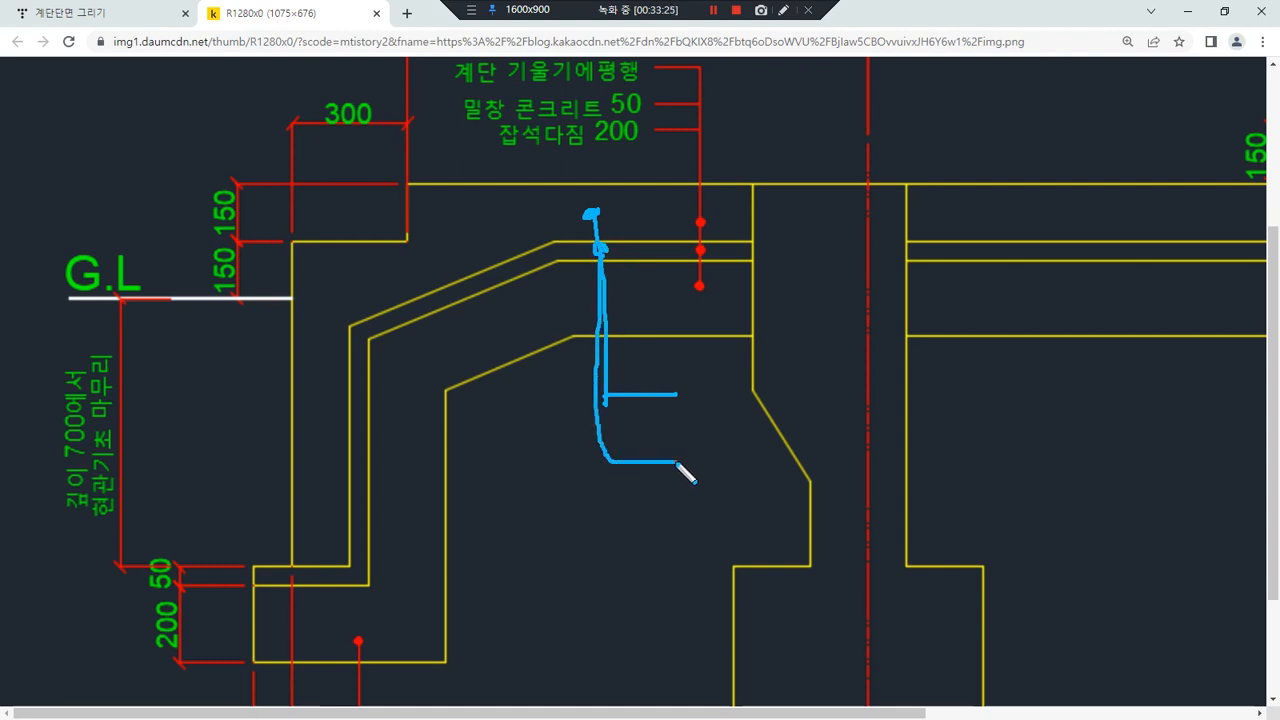
{"action": "mouse_move", "coordinate": [598, 313]}
{"action": "left_mouse_down"}
{"action": "mouse_move", "coordinate": [614, 534]}
{"action": "mouse_move", "coordinate": [667, 535]}
{"action": "left_mouse_up"}
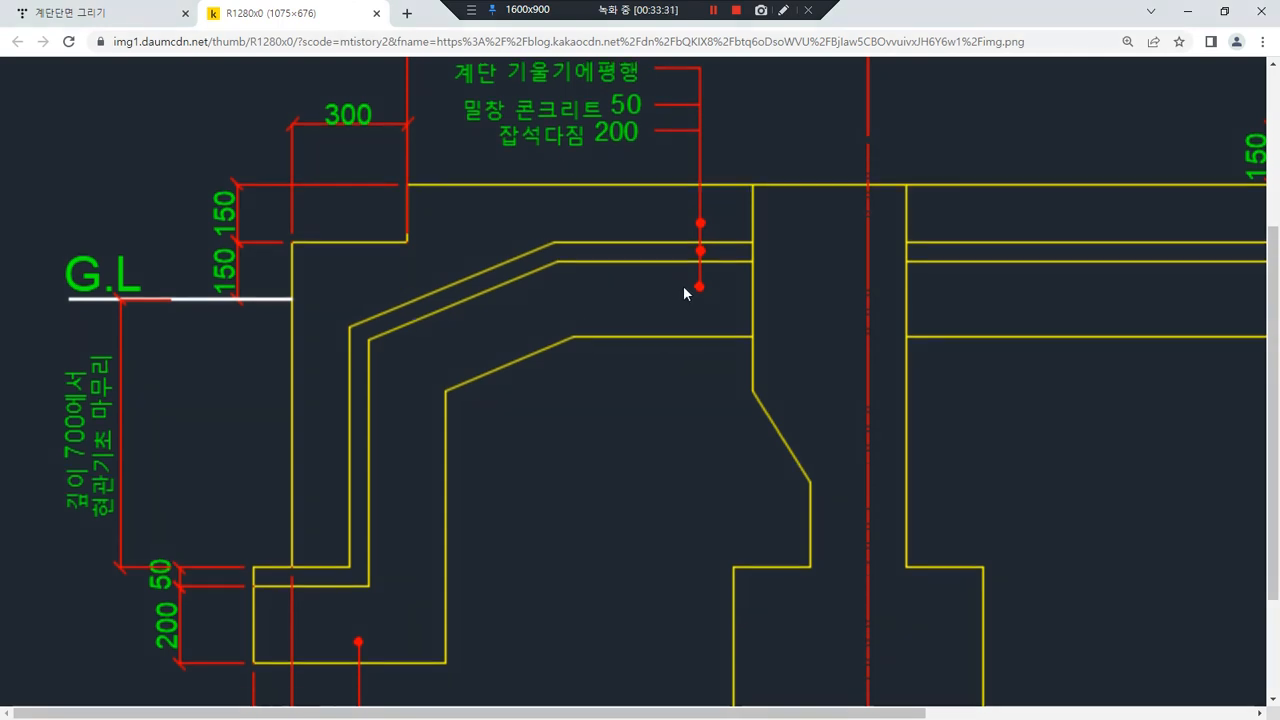
{"action": "scroll", "coordinate": [670, 320], "scroll_direction": "up", "scroll_amount": 2}
{"action": "mouse_move", "coordinate": [632, 350]}
{"action": "left_mouse_down"}
{"action": "mouse_move", "coordinate": [688, 350]}
{"action": "mouse_move", "coordinate": [665, 422]}
{"action": "mouse_move", "coordinate": [686, 408]}
{"action": "mouse_move", "coordinate": [674, 423]}
{"action": "mouse_move", "coordinate": [691, 424]}
{"action": "mouse_move", "coordinate": [671, 492]}
{"action": "left_mouse_up"}
{"action": "mouse_move", "coordinate": [668, 493]}
{"action": "left_mouse_down"}
{"action": "mouse_move", "coordinate": [692, 493]}
{"action": "mouse_move", "coordinate": [678, 522]}
{"action": "left_mouse_up"}
{"action": "mouse_move", "coordinate": [528, 320]}
{"action": "left_mouse_down"}
{"action": "mouse_move", "coordinate": [602, 240]}
{"action": "mouse_move", "coordinate": [520, 323]}
{"action": "left_mouse_up"}
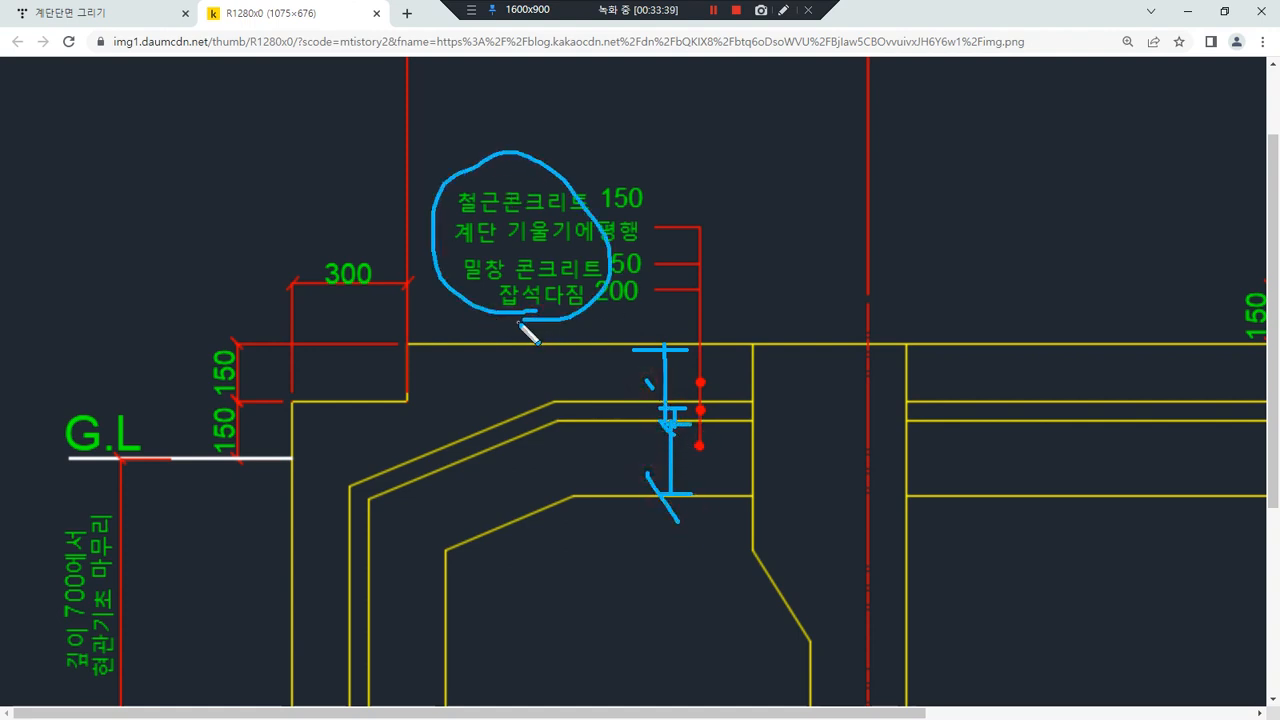
{"action": "left_click_drag", "start_coordinate": [573, 190], "coordinate": [634, 167]}
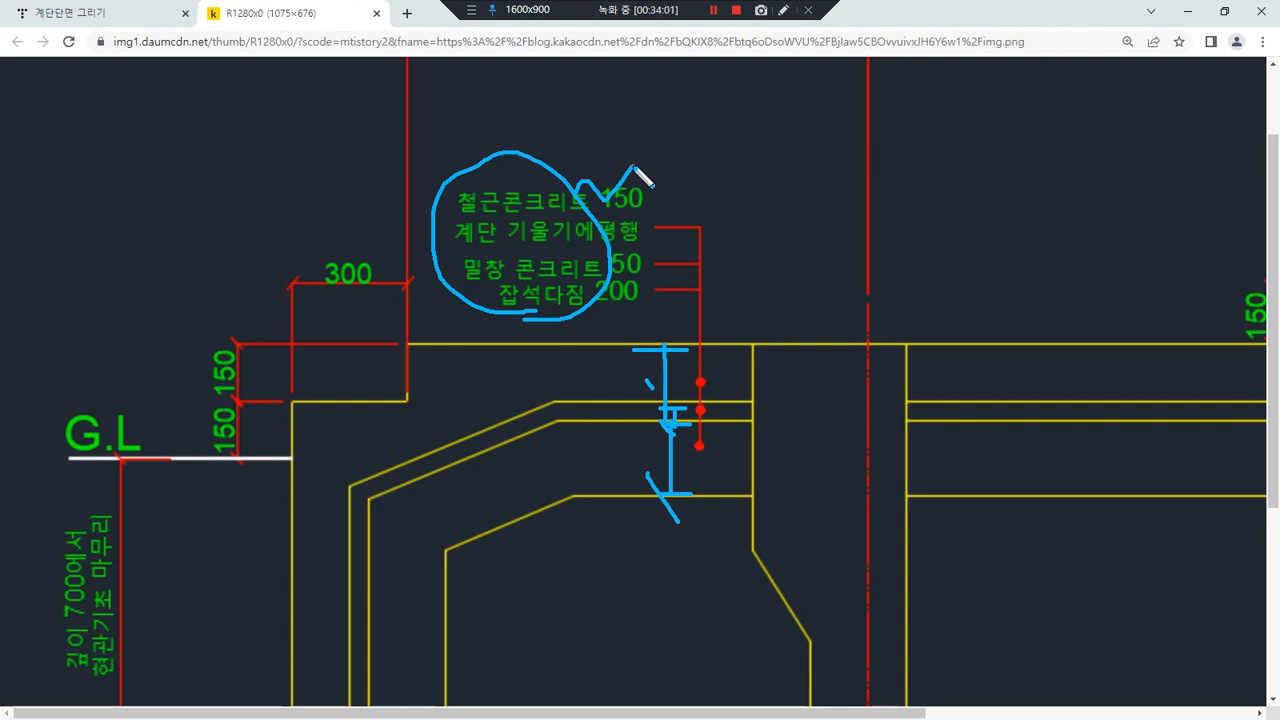
- Examine how the 150, 50 and 200 layer thicknesses and the parallel-to-stair-slope note apply to the slab lines, down to the entrance footing
{"action": "key", "text": "Delete"}
{"action": "mouse_move", "coordinate": [612, 341]}
{"action": "left_mouse_down"}
{"action": "mouse_move", "coordinate": [658, 341]}
{"action": "mouse_move", "coordinate": [644, 402]}
{"action": "mouse_move", "coordinate": [670, 402]}
{"action": "left_mouse_up"}
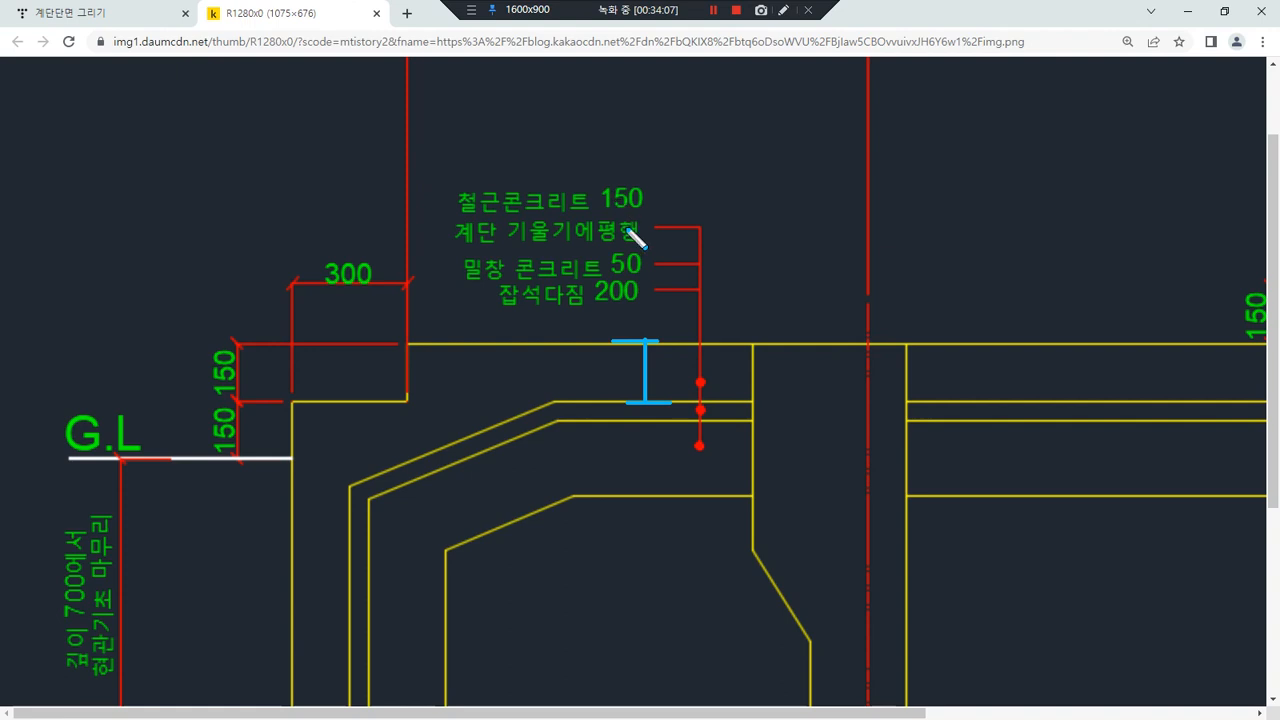
{"action": "left_click_drag", "start_coordinate": [603, 210], "coordinate": [637, 210]}
{"action": "left_click_drag", "start_coordinate": [590, 410], "coordinate": [598, 428]}
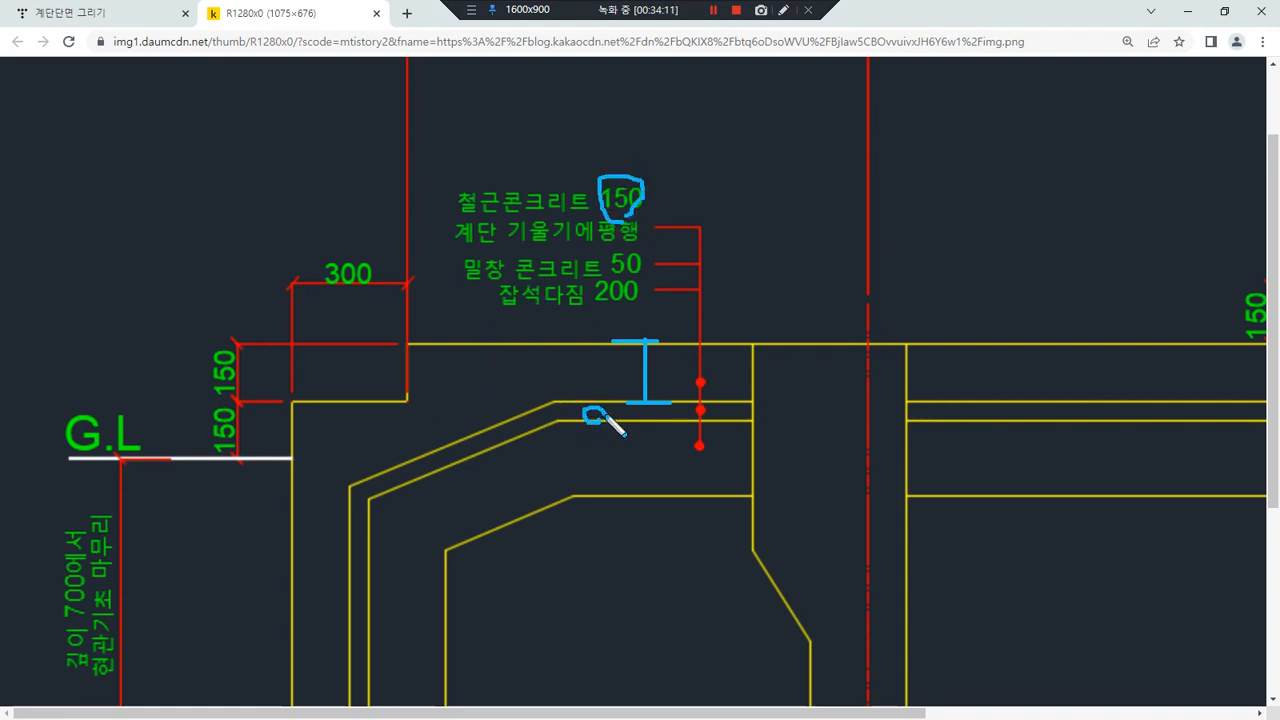
{"action": "mouse_move", "coordinate": [662, 496]}
{"action": "left_mouse_down"}
{"action": "mouse_move", "coordinate": [638, 430]}
{"action": "mouse_move", "coordinate": [660, 496]}
{"action": "left_mouse_up"}
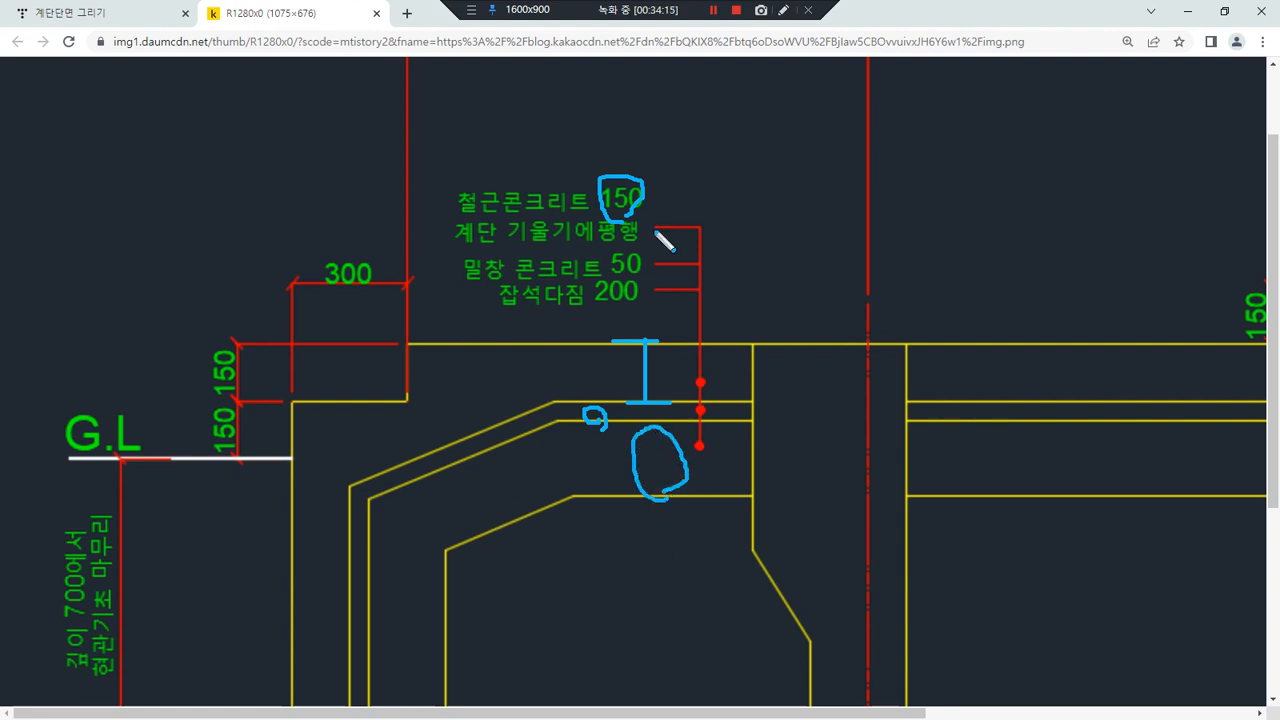
{"action": "key", "text": "Delete"}
{"action": "left_click_drag", "start_coordinate": [454, 250], "coordinate": [640, 250]}
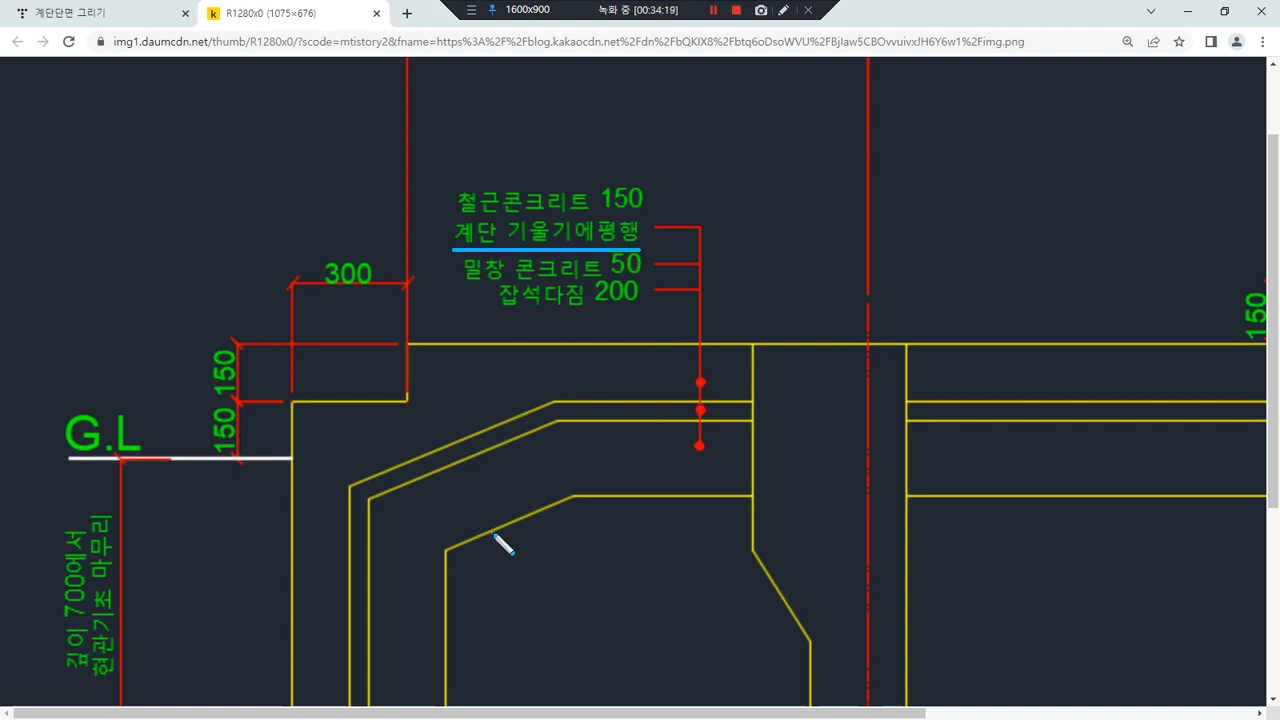
{"action": "mouse_move", "coordinate": [476, 490]}
{"action": "left_mouse_down"}
{"action": "mouse_move", "coordinate": [445, 478]}
{"action": "mouse_move", "coordinate": [470, 460]}
{"action": "mouse_move", "coordinate": [473, 482]}
{"action": "left_mouse_up"}
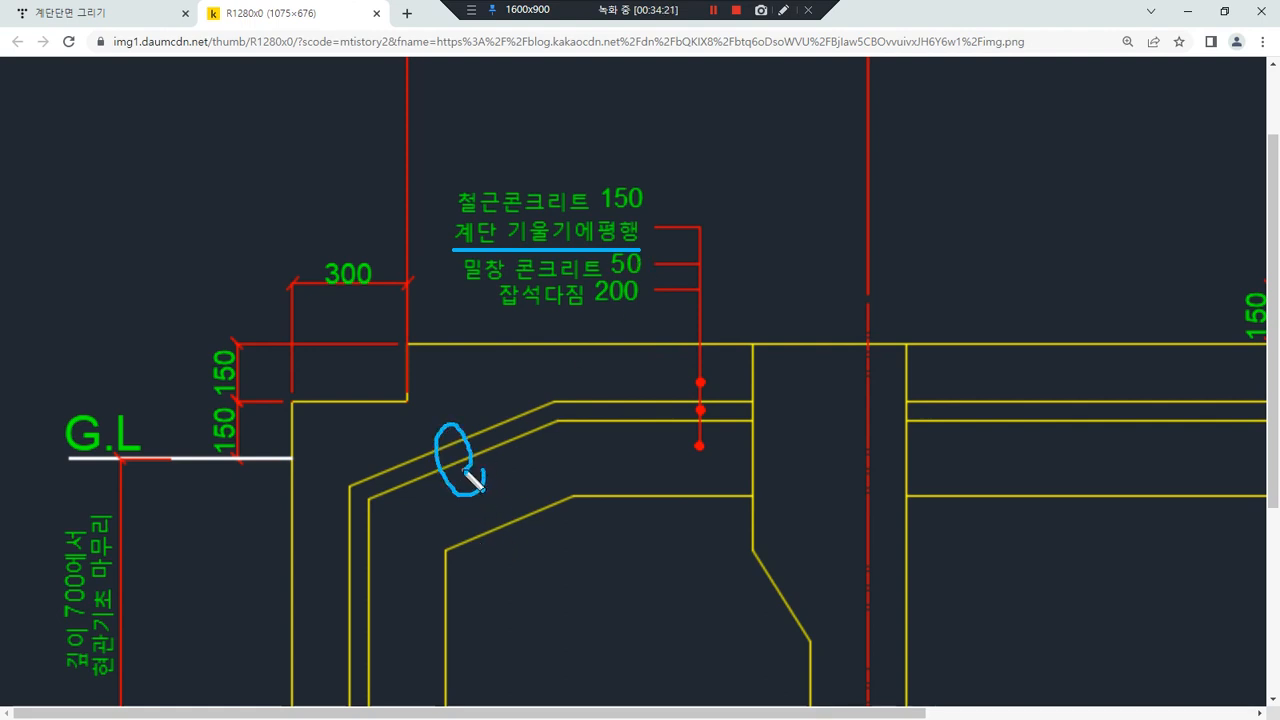
{"action": "left_click_drag", "start_coordinate": [519, 552], "coordinate": [504, 564]}
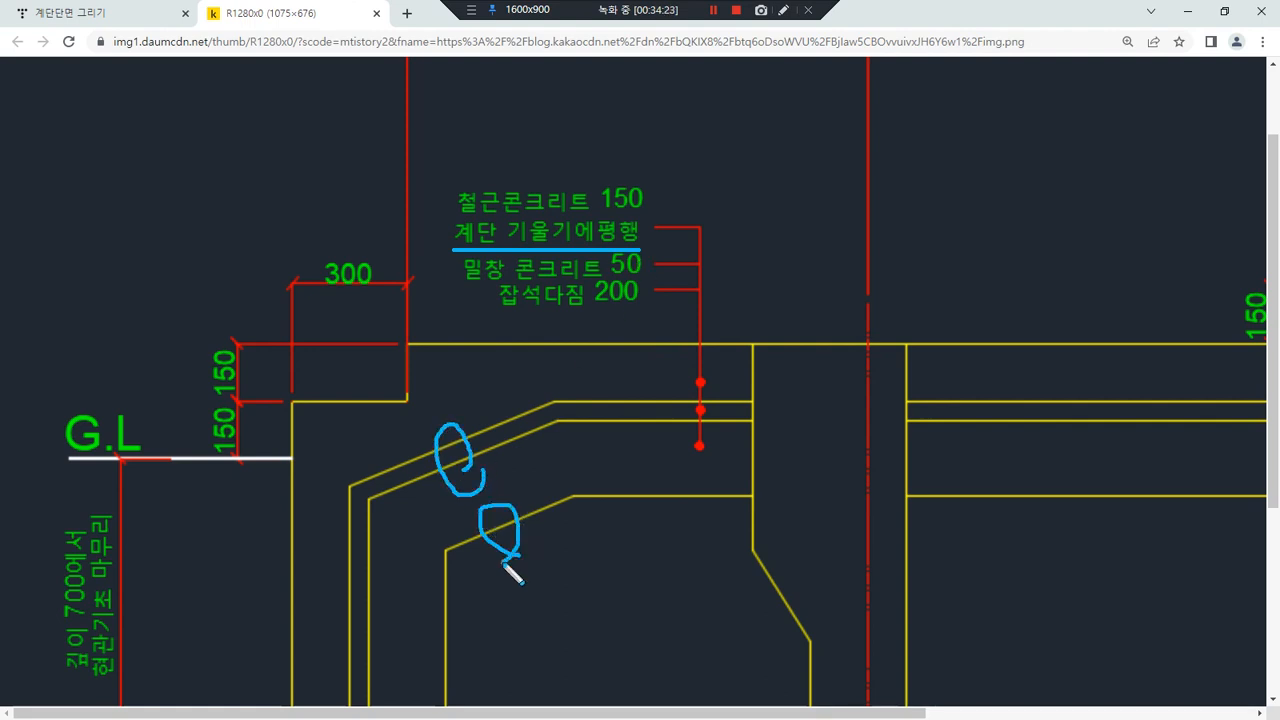
{"action": "key", "text": "Escape"}
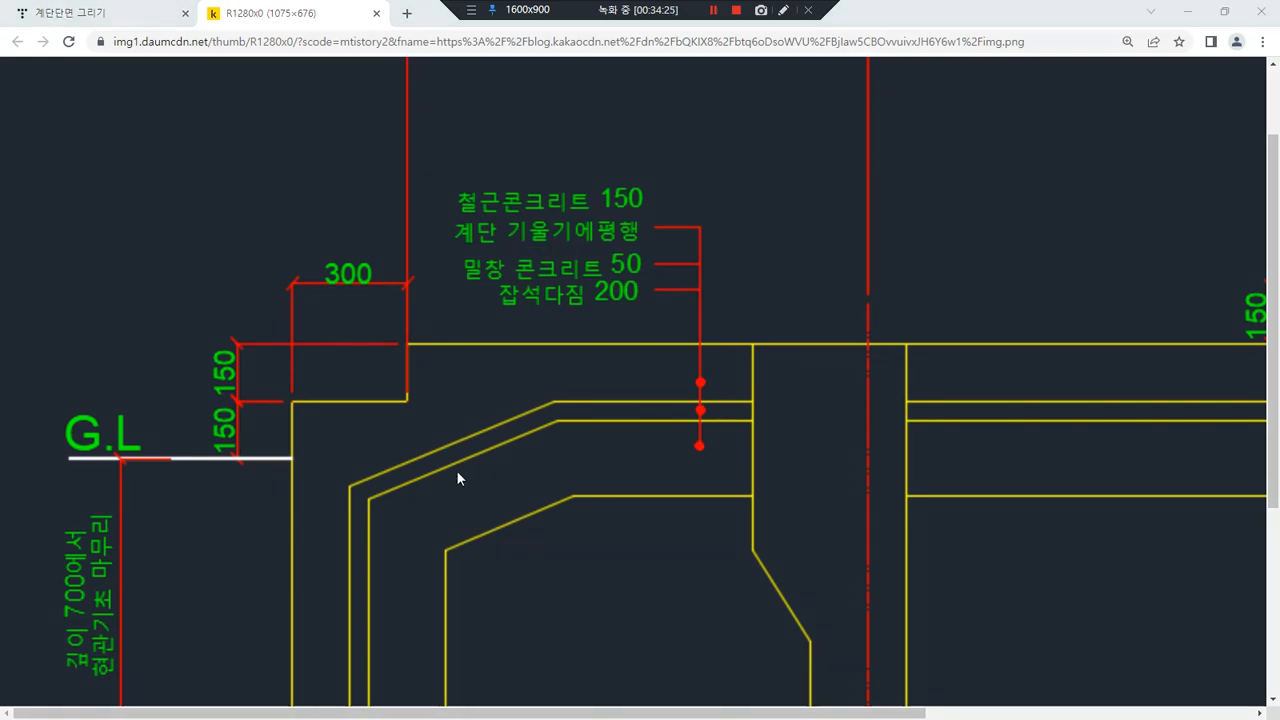
{"action": "scroll", "coordinate": [457, 467], "scroll_direction": "down", "scroll_amount": 2}
{"action": "scroll", "coordinate": [457, 467], "scroll_direction": "down", "scroll_amount": 1}
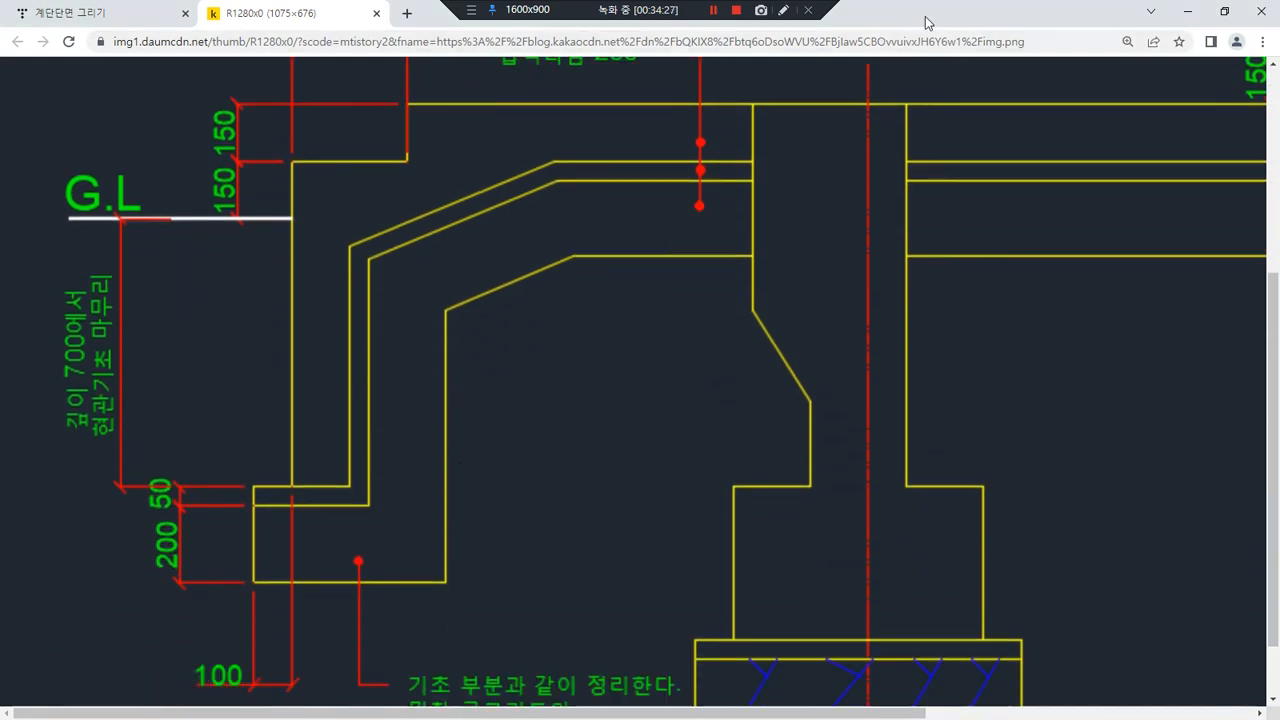
- Move the browser window out of the way and draw a horizontal and a vertical construction line crossing at one point
{"action": "left_click_drag", "start_coordinate": [925, 17], "coordinate": [0, 190]}
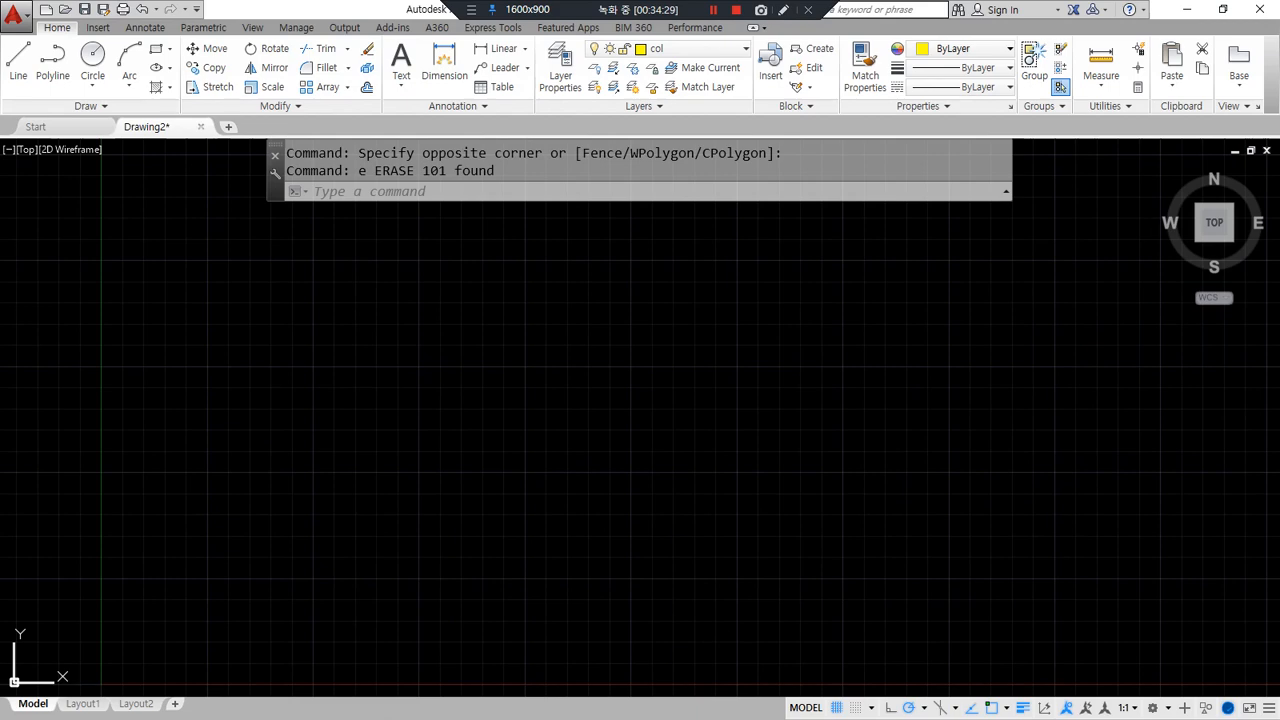
{"action": "scroll", "coordinate": [650, 510], "scroll_direction": "down", "scroll_amount": 1}
{"action": "type", "text": "xl"}
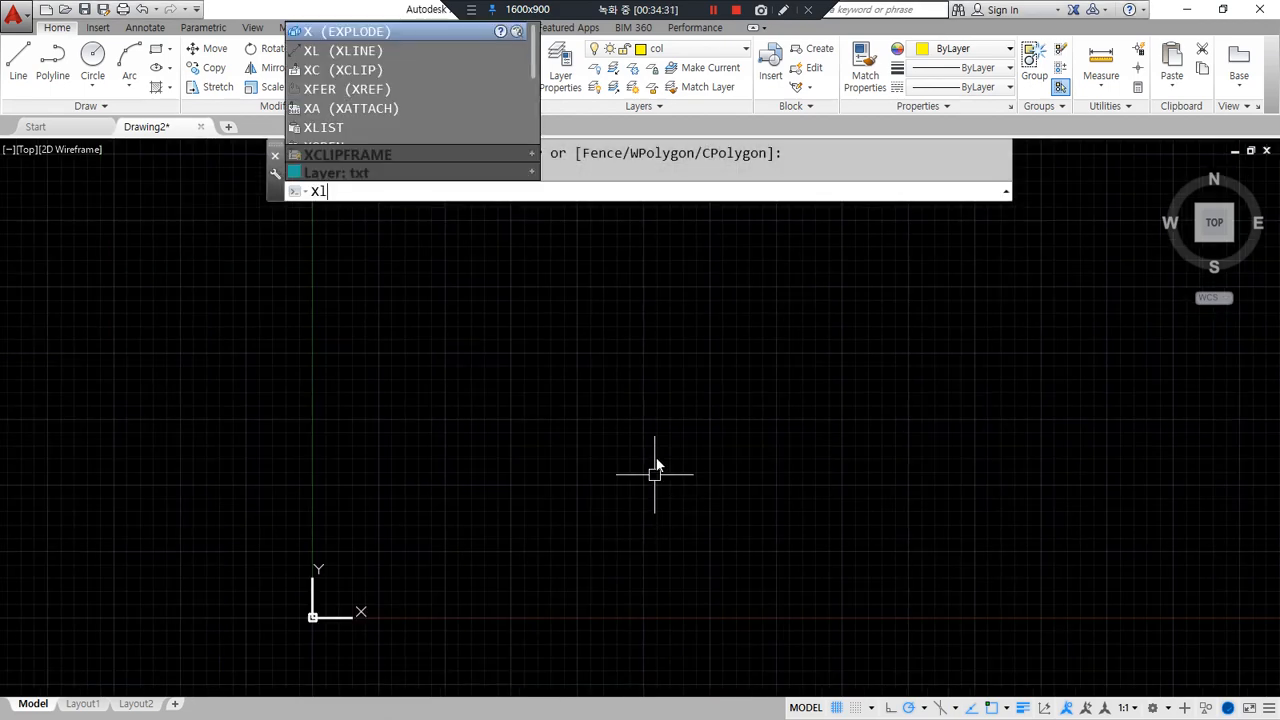
{"action": "key", "text": "Return"}
{"action": "middle_click_drag", "start_coordinate": [826, 378], "coordinate": [538, 507]}
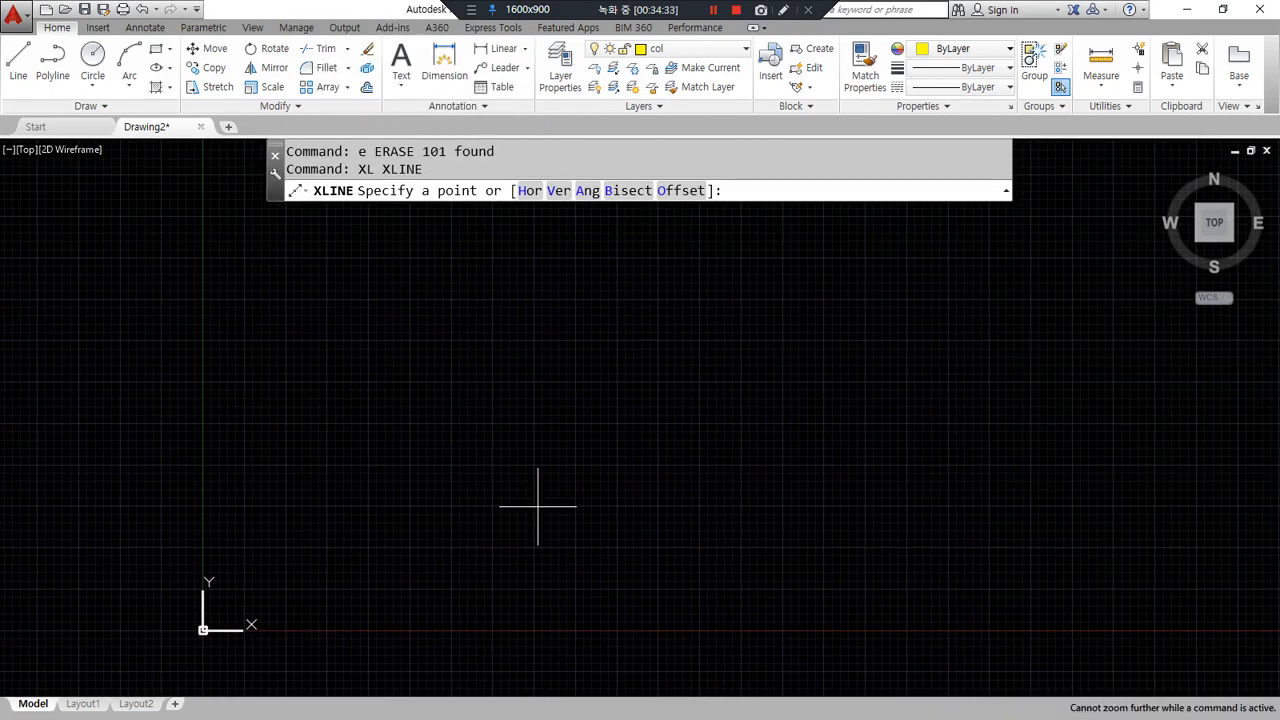
{"action": "left_click", "coordinate": [685, 357]}
{"action": "left_click", "coordinate": [783, 357]}
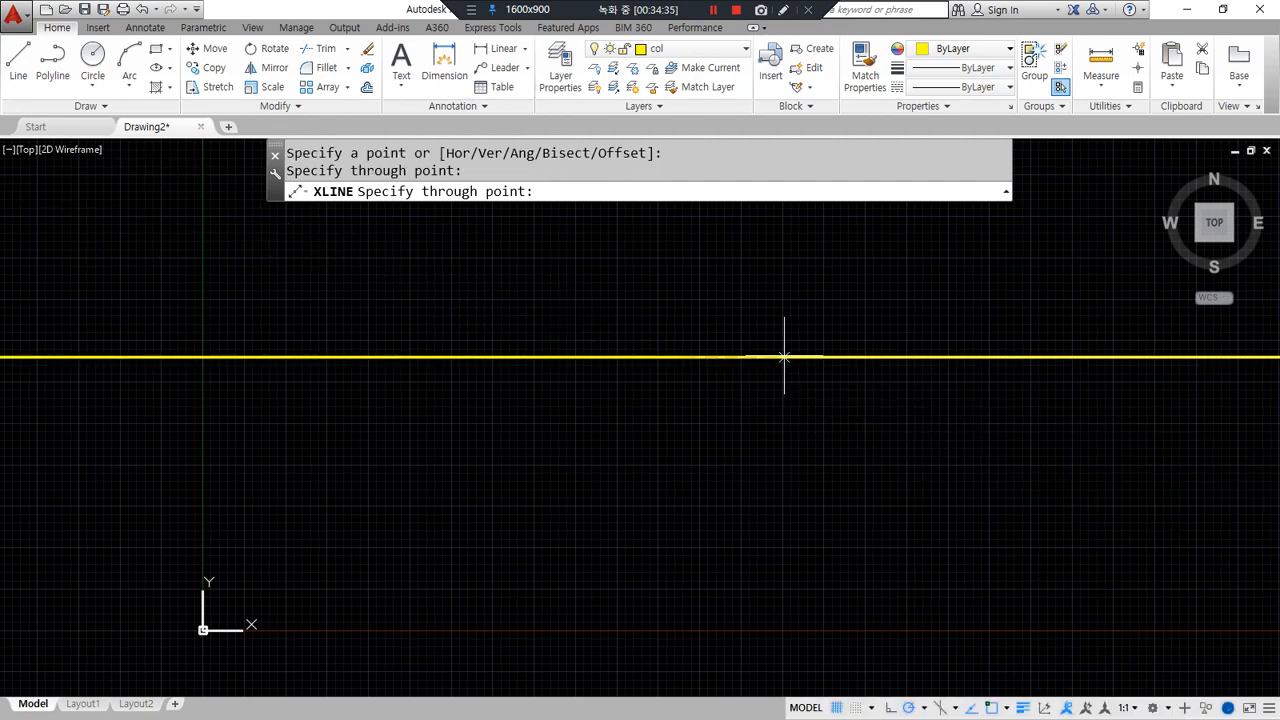
{"action": "left_click", "coordinate": [686, 443]}
{"action": "key", "text": "Escape"}
- Erase the leftover short horizontal line below the construction lines
{"action": "middle_click_drag", "start_coordinate": [577, 556], "coordinate": [595, 353]}
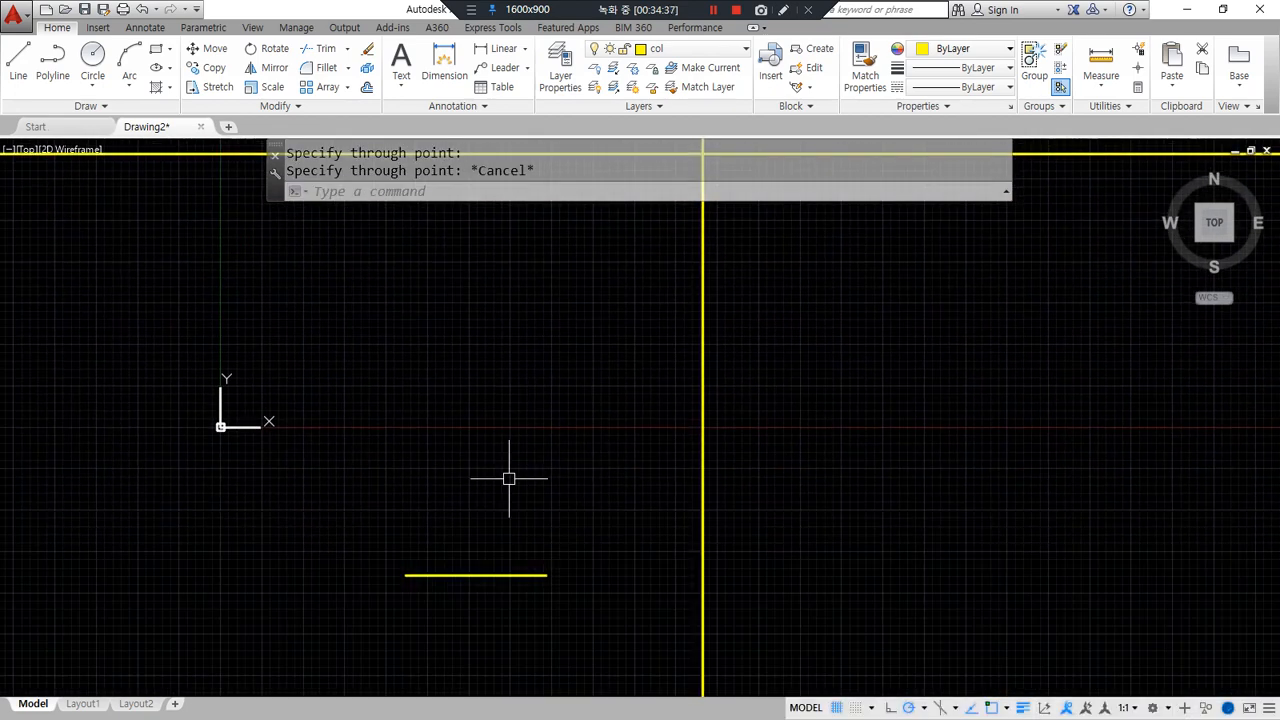
{"action": "left_click", "coordinate": [477, 583]}
{"action": "left_click", "coordinate": [446, 563]}
{"action": "type", "text": "e"}
{"action": "key", "text": "Return"}
{"action": "scroll", "coordinate": [480, 500], "scroll_direction": "down", "scroll_amount": 3}
{"action": "middle_click_drag", "start_coordinate": [519, 407], "coordinate": [598, 433]}
- Change the vertical construction line to the red centre line layer
{"action": "left_click_drag", "start_coordinate": [291, 380], "coordinate": [1092, 378]}
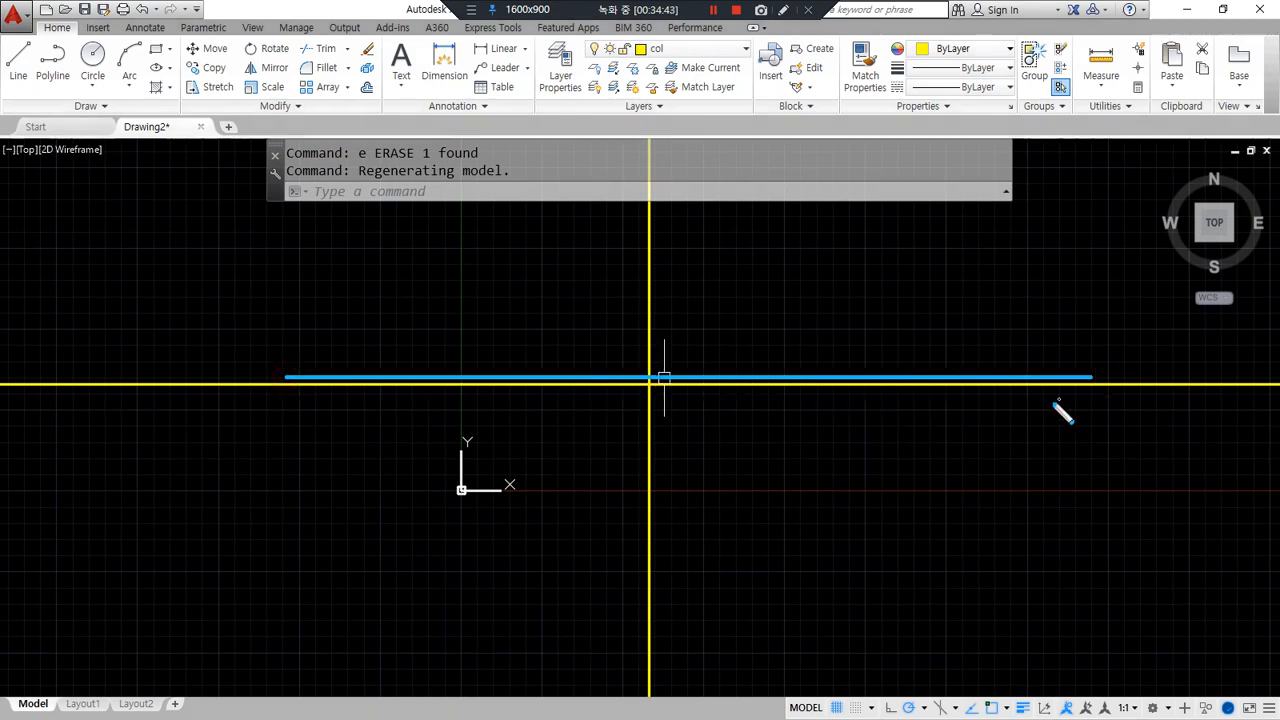
{"action": "left_click_drag", "start_coordinate": [651, 207], "coordinate": [655, 688]}
{"action": "left_click", "coordinate": [666, 508]}
{"action": "left_click", "coordinate": [598, 534]}
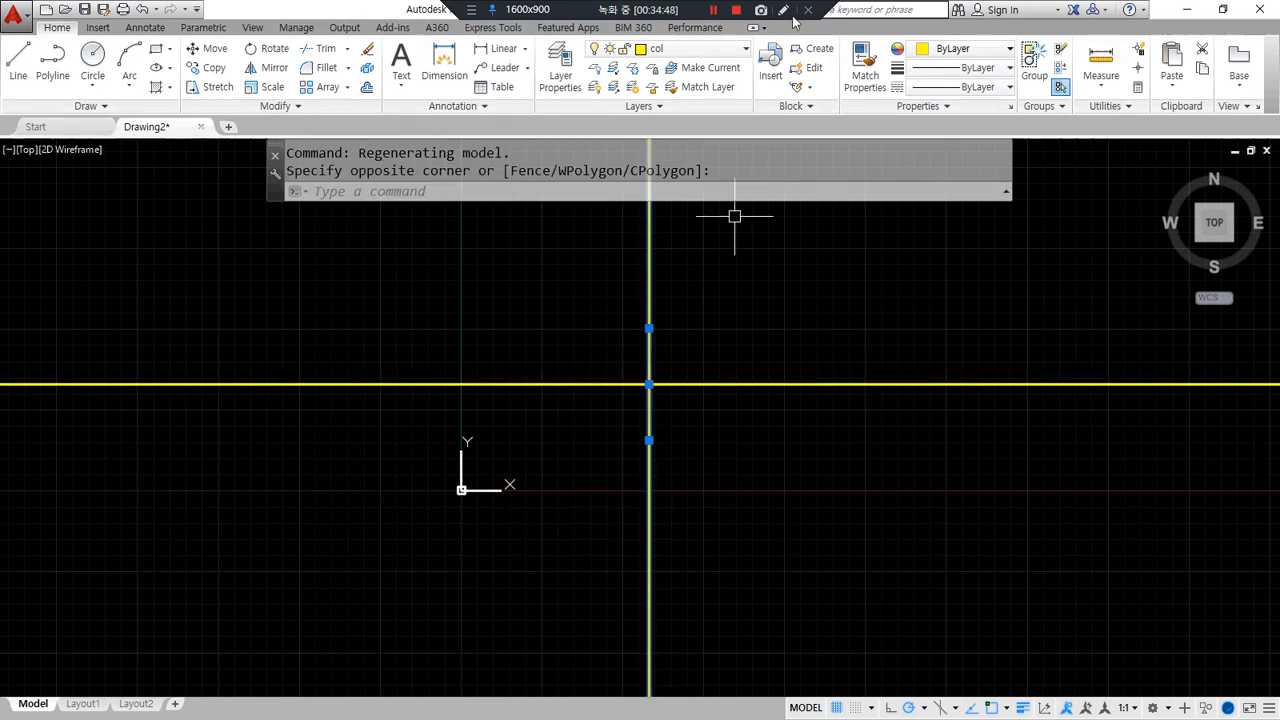
{"action": "left_click", "coordinate": [679, 49]}
{"action": "left_click", "coordinate": [677, 88]}
{"action": "key", "text": "Escape"}
{"action": "scroll", "coordinate": [800, 420], "scroll_direction": "down", "scroll_amount": 3}
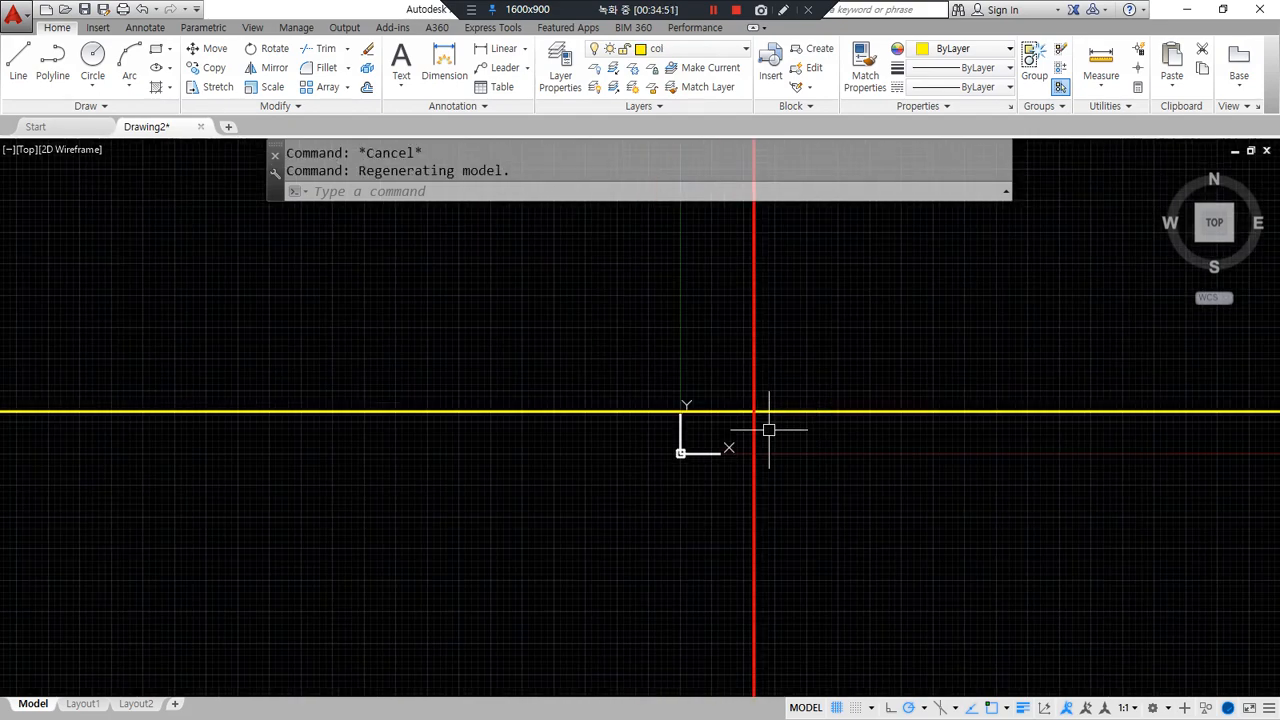
- Move both construction lines together up and to the right, away from the drawing origin
{"action": "scroll", "coordinate": [798, 463], "scroll_direction": "up", "scroll_amount": 2}
{"action": "middle_click_drag", "start_coordinate": [786, 461], "coordinate": [699, 433]}
{"action": "type", "text": "m"}
{"action": "key", "text": "space"}
{"action": "left_click", "coordinate": [694, 430]}
{"action": "left_click", "coordinate": [596, 326]}
{"action": "key", "text": "space"}
{"action": "left_click", "coordinate": [402, 587]}
{"action": "left_click", "coordinate": [548, 470]}
{"action": "middle_click_drag", "start_coordinate": [615, 389], "coordinate": [445, 494]}
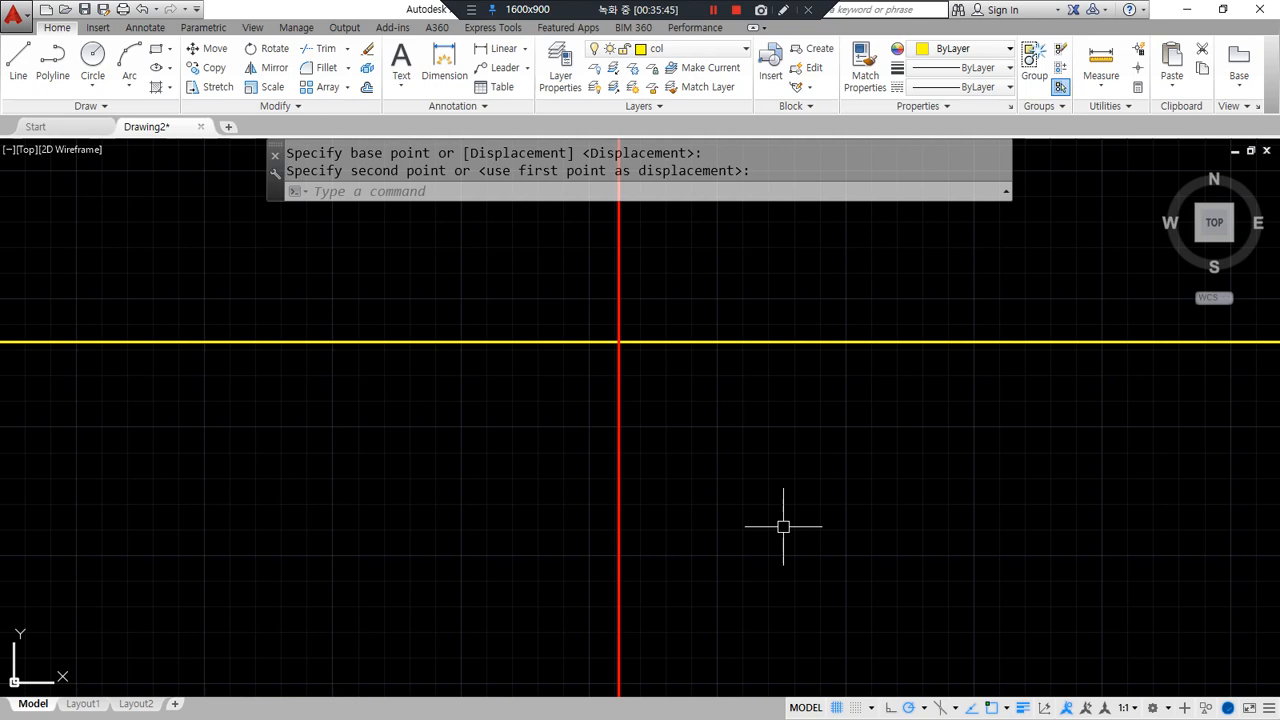
- Offset the horizontal construction line 700 downward
{"action": "mouse_move", "coordinate": [650, 340]}
{"action": "right_mouse_down"}
{"action": "mouse_move", "coordinate": [707, 422]}
{"action": "mouse_move", "coordinate": [669, 460]}
{"action": "mouse_move", "coordinate": [690, 472]}
{"action": "right_mouse_up"}
{"action": "type", "text": "o"}
{"action": "key", "text": "Return"}
{"action": "type", "text": "700"}
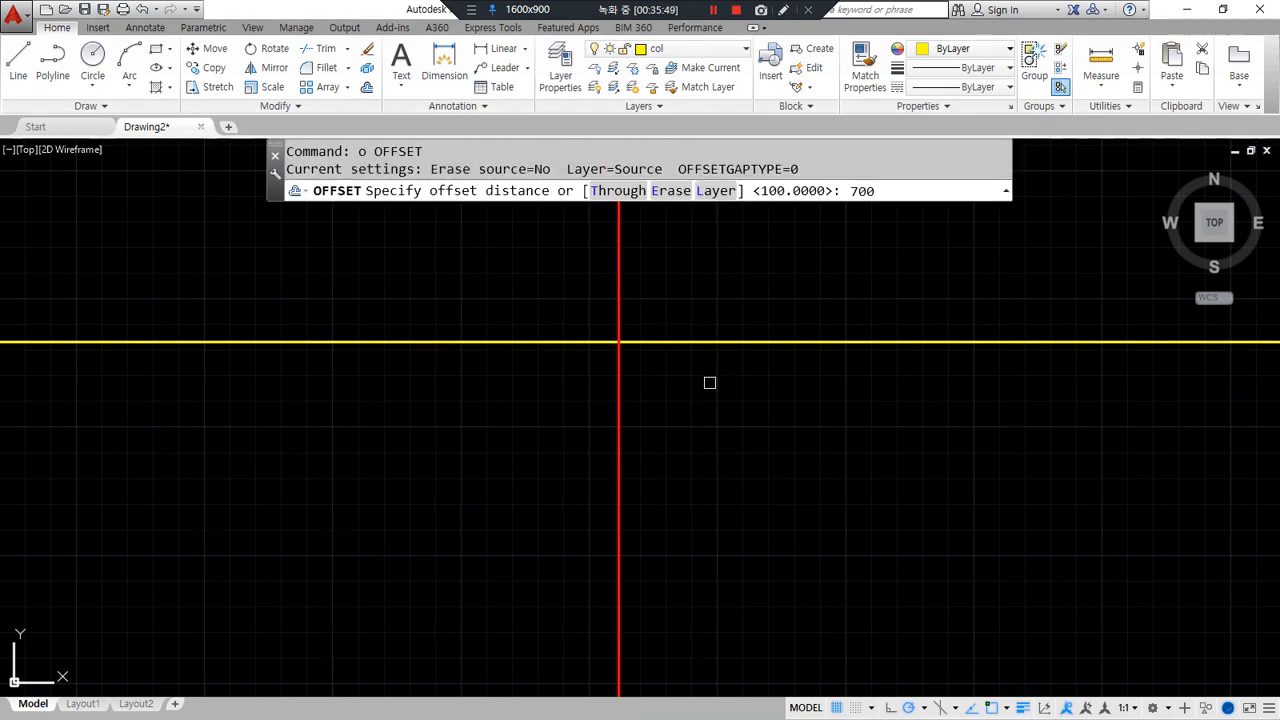
{"action": "key", "text": "Return"}
{"action": "left_click", "coordinate": [694, 343]}
{"action": "left_click", "coordinate": [700, 430]}
{"action": "scroll", "coordinate": [626, 351], "scroll_direction": "up", "scroll_amount": 8}
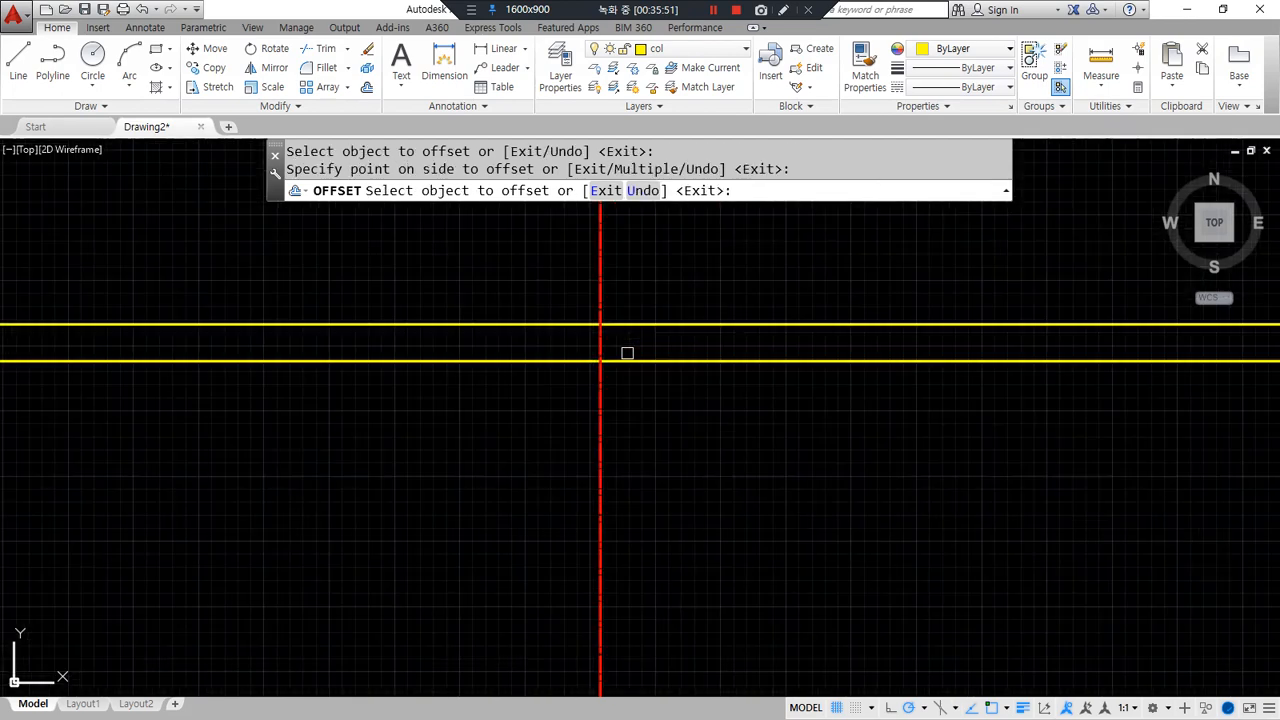
{"action": "key", "text": "Return"}
- Offset the lower horizontal line another 400 downward for the bottom of the footing
{"action": "type", "text": "o"}
{"action": "key", "text": "Return"}
{"action": "type", "text": "400"}
{"action": "key", "text": "Return"}
{"action": "left_click", "coordinate": [606, 383]}
{"action": "left_click", "coordinate": [609, 483]}
{"action": "key", "text": "Return"}
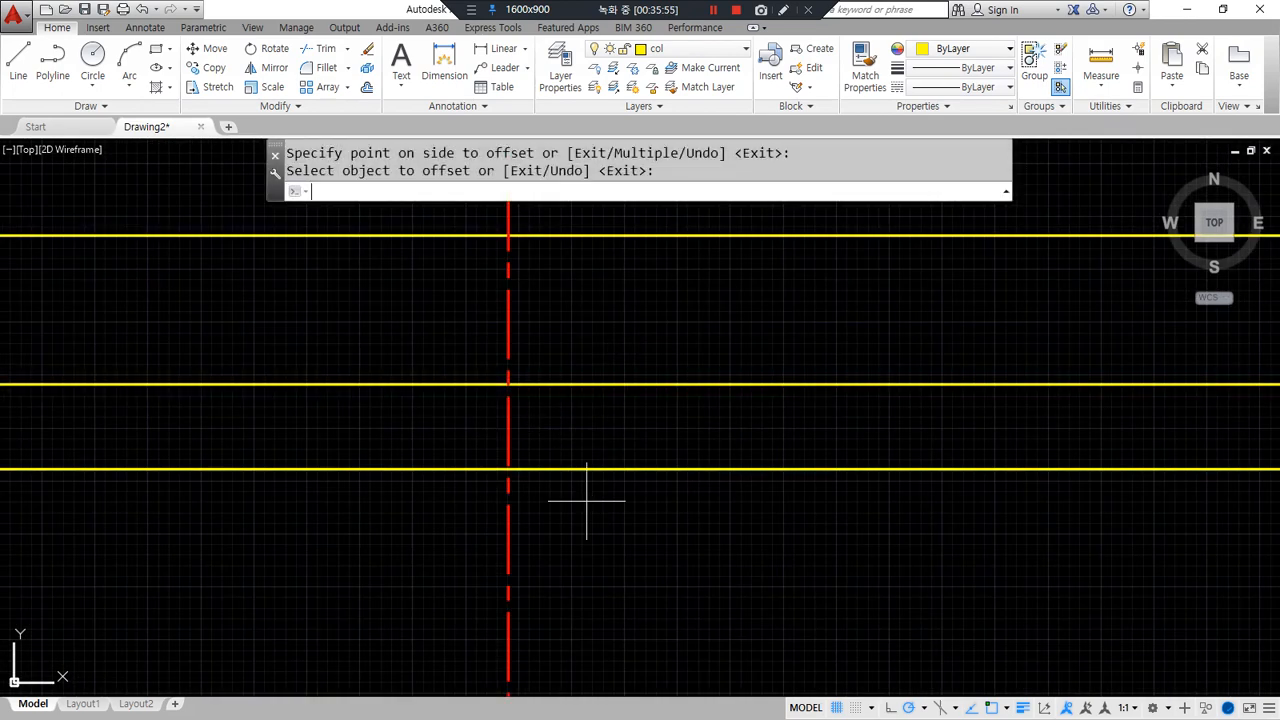
- Offset the footing's bottom line 50 downward
{"action": "key", "text": "Return"}
{"action": "type", "text": "50"}
{"action": "key", "text": "Return"}
{"action": "left_click", "coordinate": [574, 469]}
{"action": "left_click", "coordinate": [586, 545]}
{"action": "key", "text": "Return"}
- Offset the lowest horizontal line 200 downward for the rubble layer under the footing
{"action": "type", "text": "o"}
{"action": "key", "text": "Return"}
{"action": "type", "text": "20"}
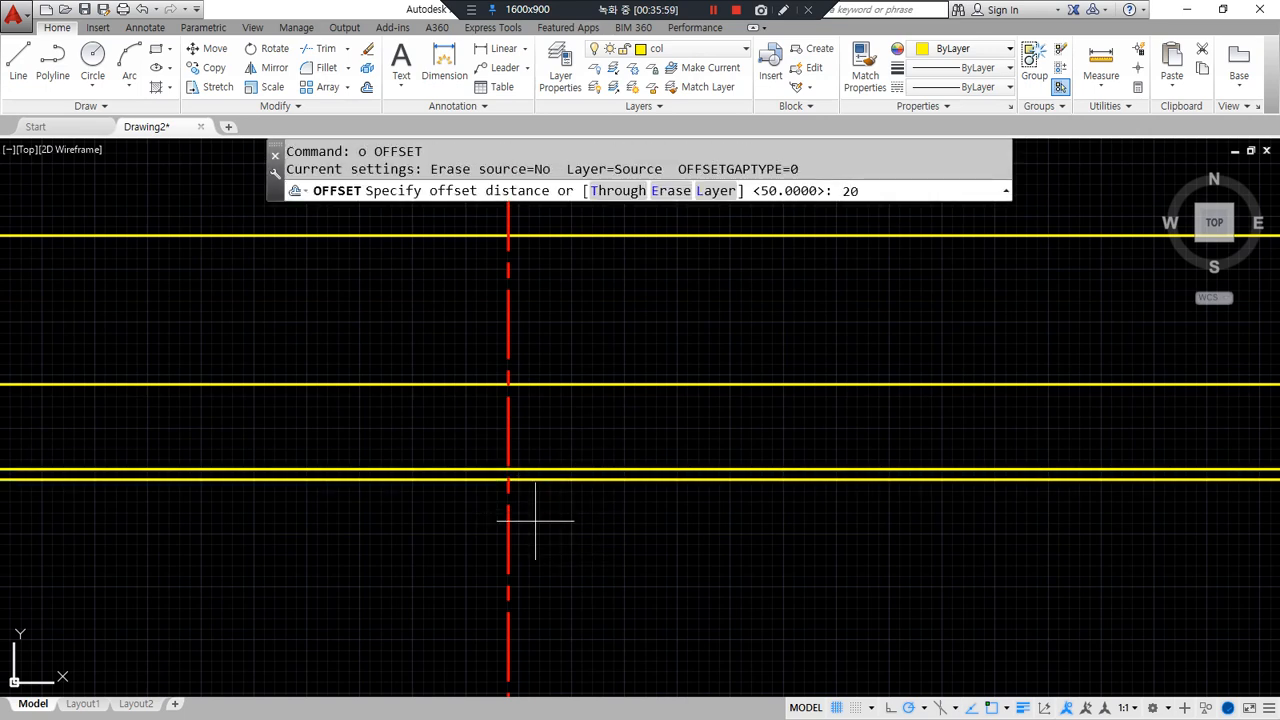
{"action": "type", "text": "0"}
{"action": "key", "text": "Return"}
{"action": "left_click", "coordinate": [555, 477]}
{"action": "left_click", "coordinate": [555, 580]}
{"action": "key", "text": "Return"}
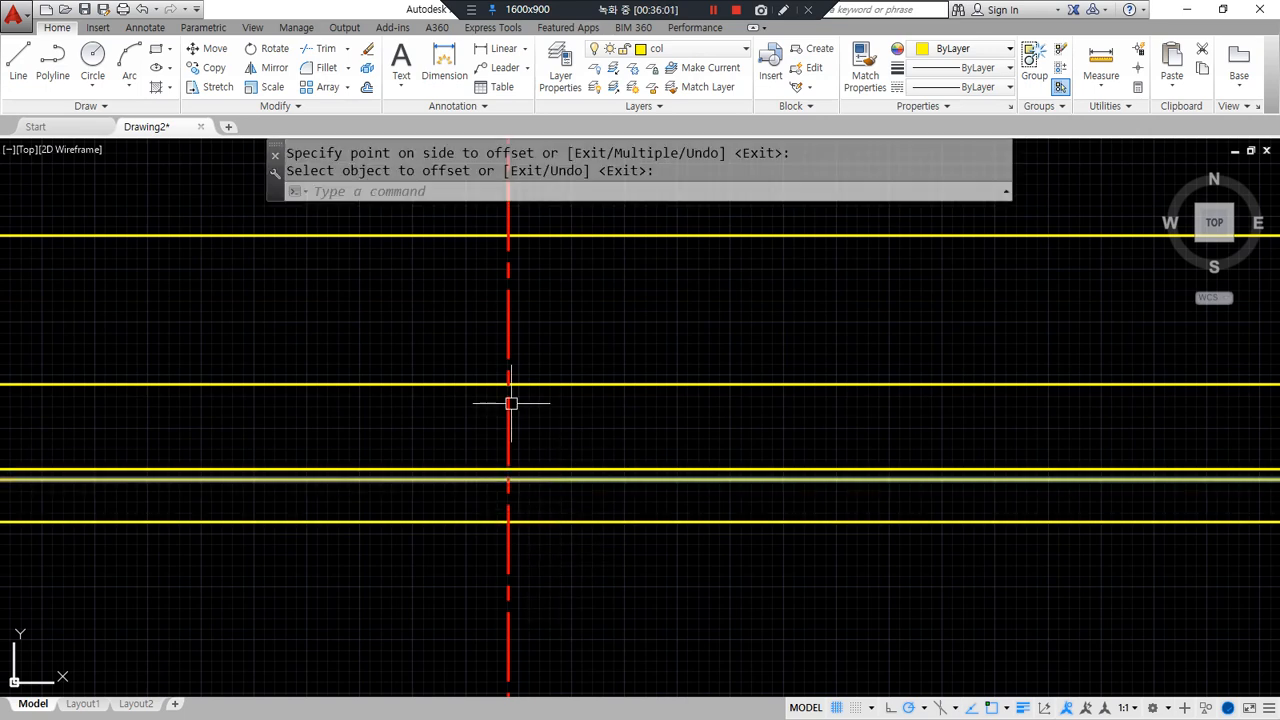
- Offset the vertical centre line 100 to the right
{"action": "type", "text": "o"}
{"action": "key", "text": "Return"}
{"action": "type", "text": "10"}
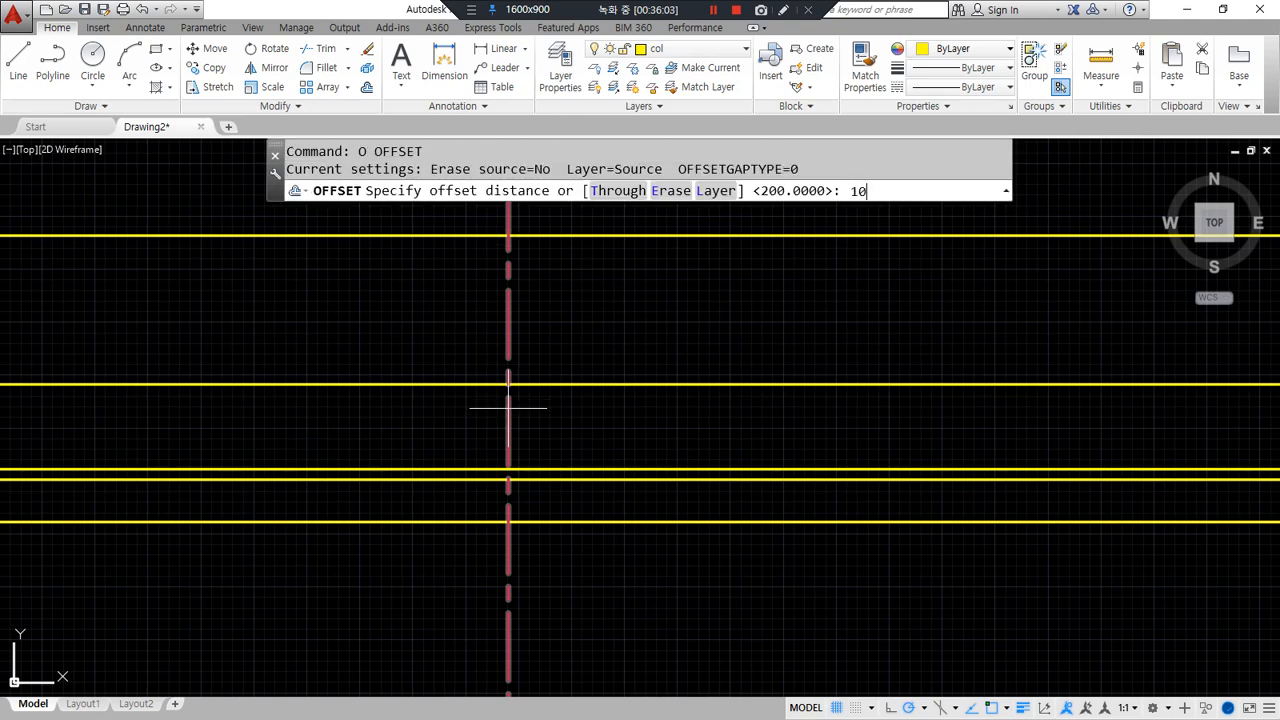
{"action": "type", "text": "0"}
{"action": "key", "text": "Return"}
{"action": "left_click", "coordinate": [510, 363]}
{"action": "left_click", "coordinate": [551, 337]}
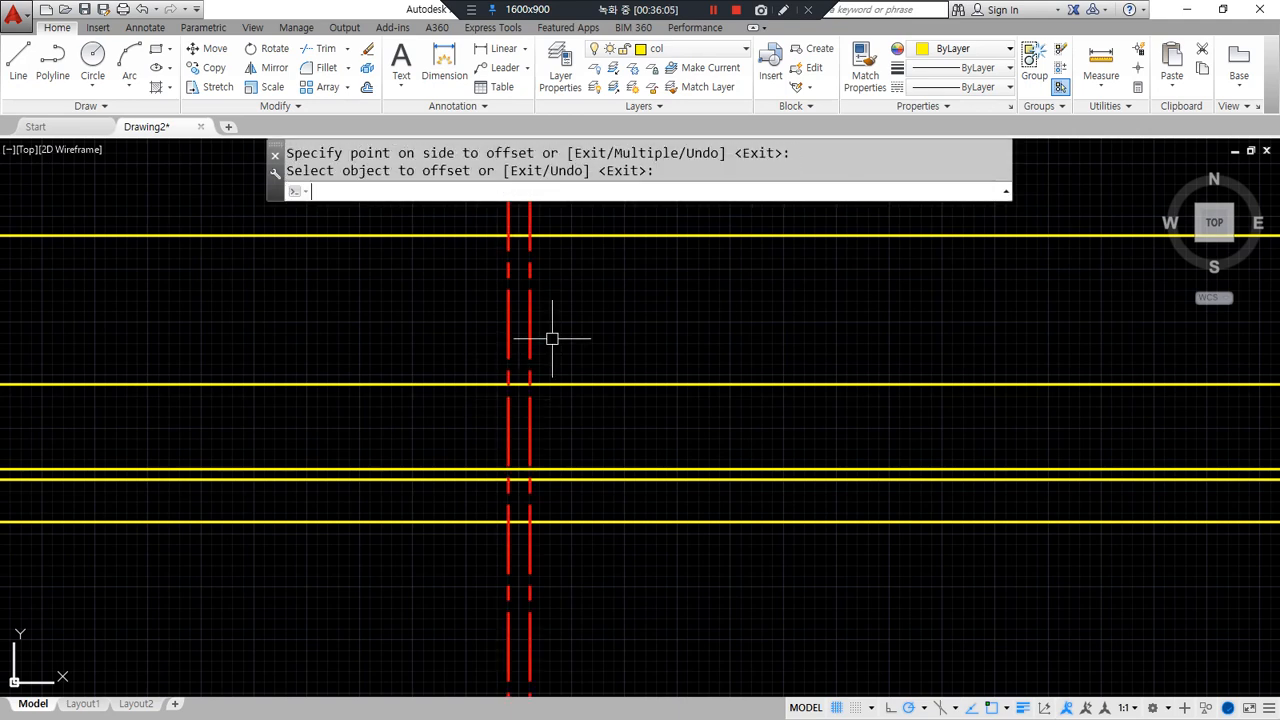
{"action": "key", "text": "Return"}
- Offset the vertical line right of the centre line by 420 to the left for the opposite wall face
{"action": "key", "text": "Return"}
{"action": "type", "text": "420"}
{"action": "key", "text": "Return"}
{"action": "left_click", "coordinate": [529, 292]}
{"action": "left_click", "coordinate": [414, 303]}
{"action": "key", "text": "Return"}
- Match the two wall face lines to the properties of the yellow top horizontal line
{"action": "type", "text": "ma"}
{"action": "key", "text": "Return"}
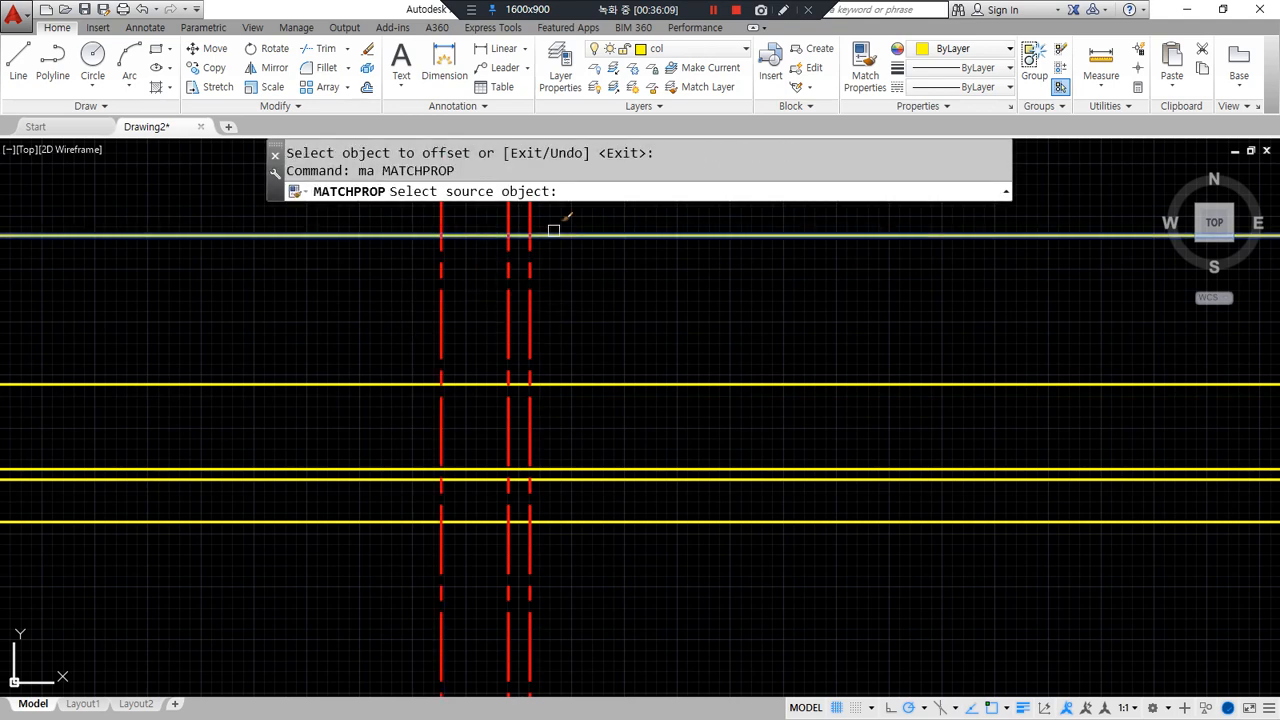
{"action": "left_click", "coordinate": [552, 237]}
{"action": "left_click", "coordinate": [529, 277]}
{"action": "left_click", "coordinate": [435, 307]}
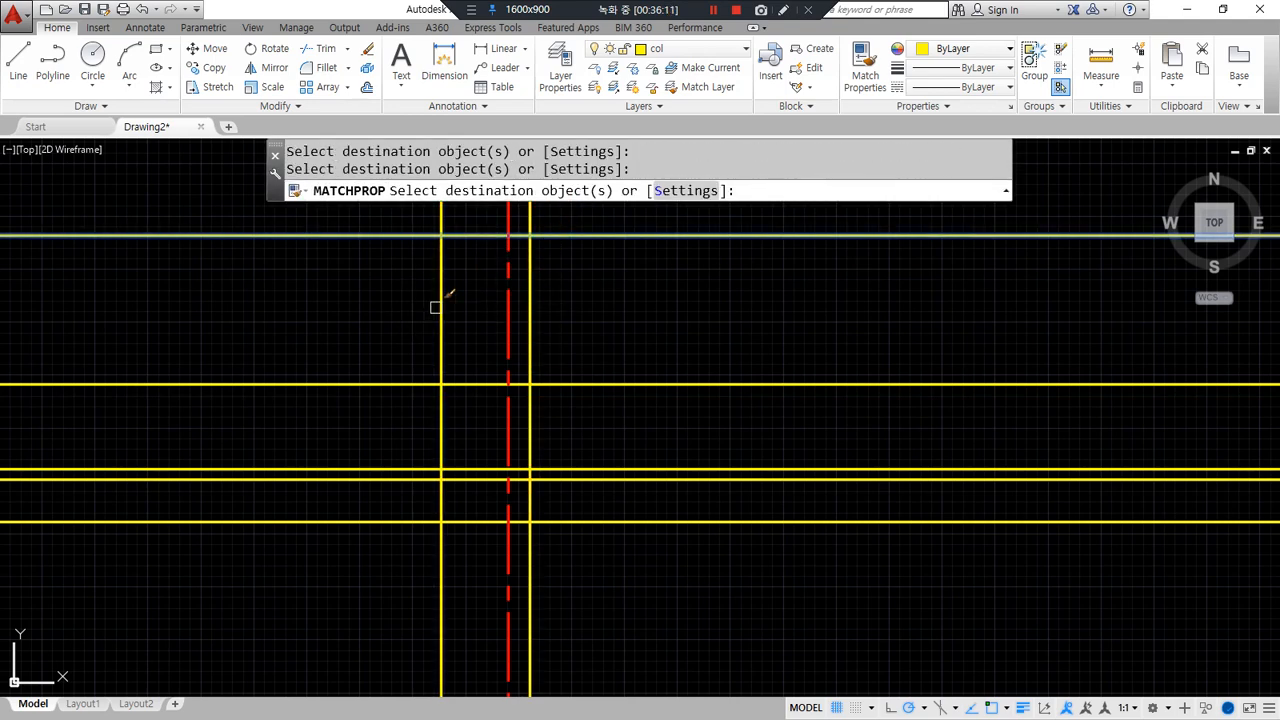
{"action": "key", "text": "Return"}
- Offset both wall face lines 200 outward for the footing's sides
{"action": "type", "text": "o"}
{"action": "key", "text": "Return"}
{"action": "type", "text": "200"}
{"action": "key", "text": "Return"}
{"action": "left_click", "coordinate": [529, 415]}
{"action": "left_click", "coordinate": [580, 414]}
{"action": "left_click", "coordinate": [441, 425]}
{"action": "key", "text": "Return"}
- Offset both footing side lines 100 outward for the sides of the rubble base
{"action": "key", "text": "Return"}
{"action": "type", "text": "10"}
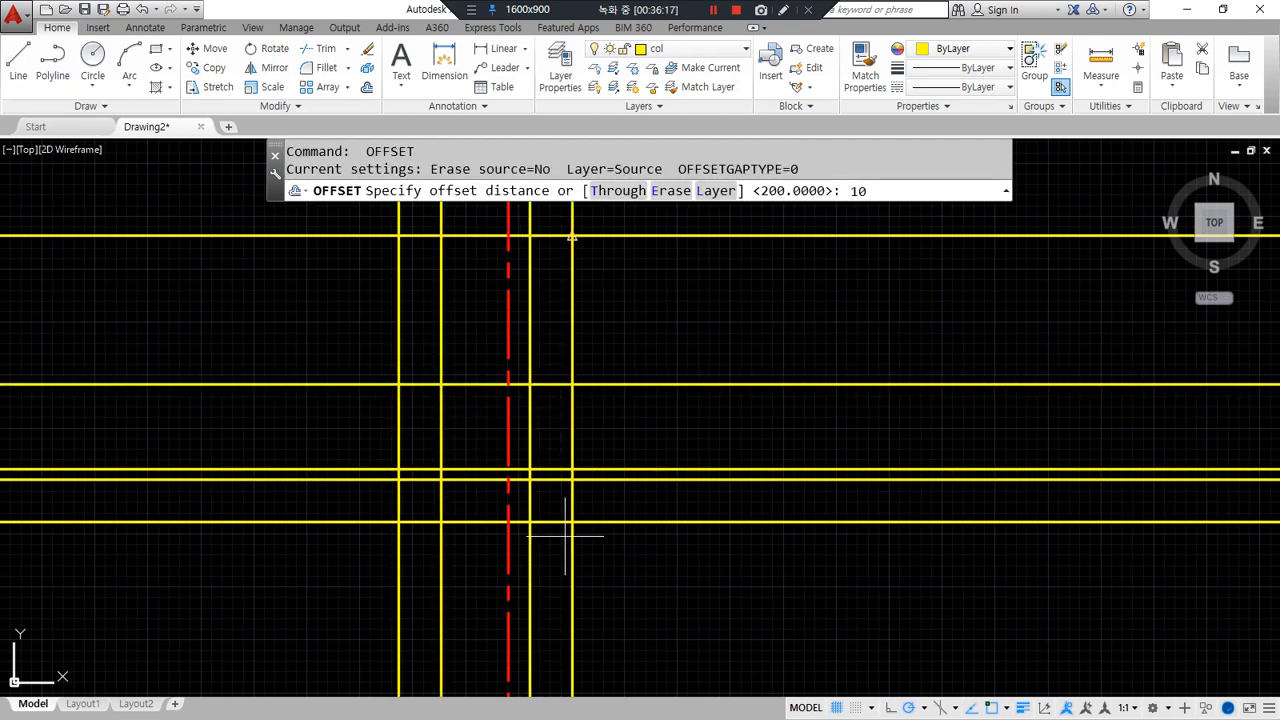
{"action": "key", "text": "Return"}
{"action": "left_click", "coordinate": [574, 560]}
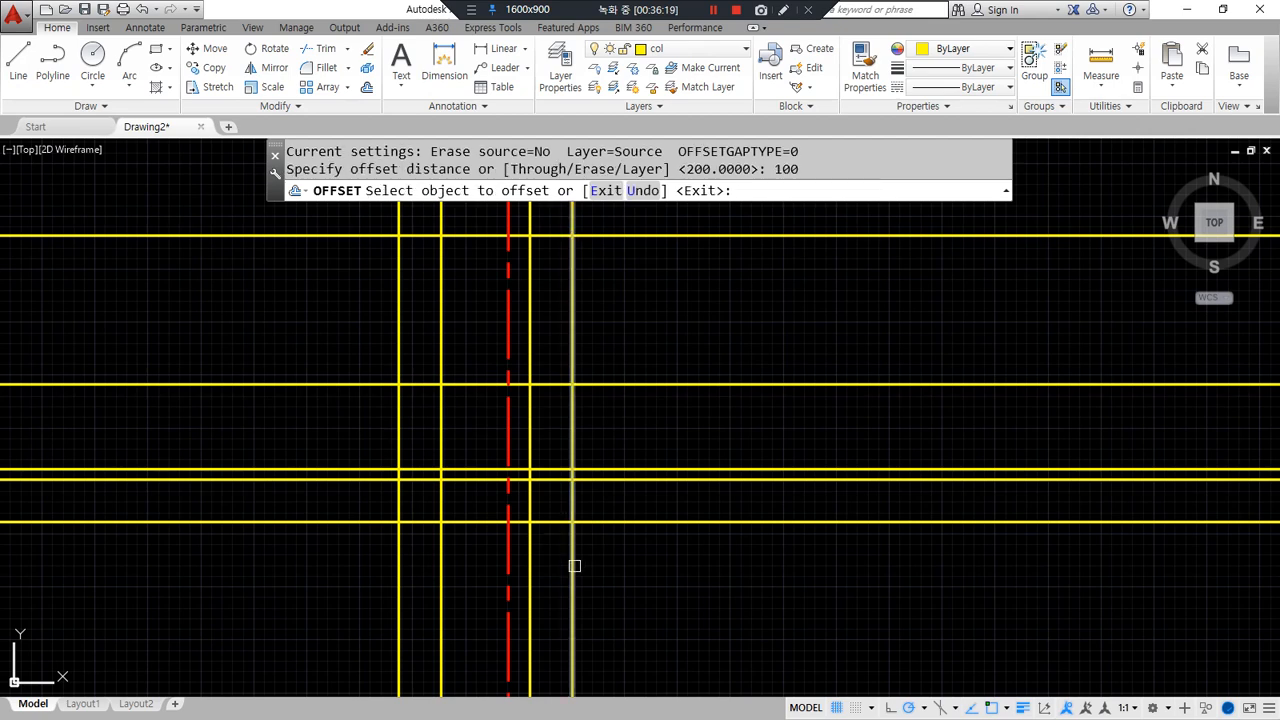
{"action": "left_click", "coordinate": [585, 558]}
{"action": "left_click", "coordinate": [400, 544]}
{"action": "left_click", "coordinate": [322, 577]}
{"action": "key", "text": "Return"}
- Trim the footing's top line inside the wall, between the left wall face and the centre line
{"action": "type", "text": "tr"}
{"action": "key", "text": "Return"}
{"action": "key", "text": "Return"}
{"action": "left_click", "coordinate": [469, 386]}
{"action": "key", "text": "Return"}
- Fillet the left wall face, footing top, footing side and footing bottom lines into sharp corners
{"action": "type", "text": "f"}
{"action": "key", "text": "Return"}
{"action": "left_click", "coordinate": [439, 367]}
{"action": "left_click", "coordinate": [409, 390]}
{"action": "left_click", "coordinate": [412, 379]}
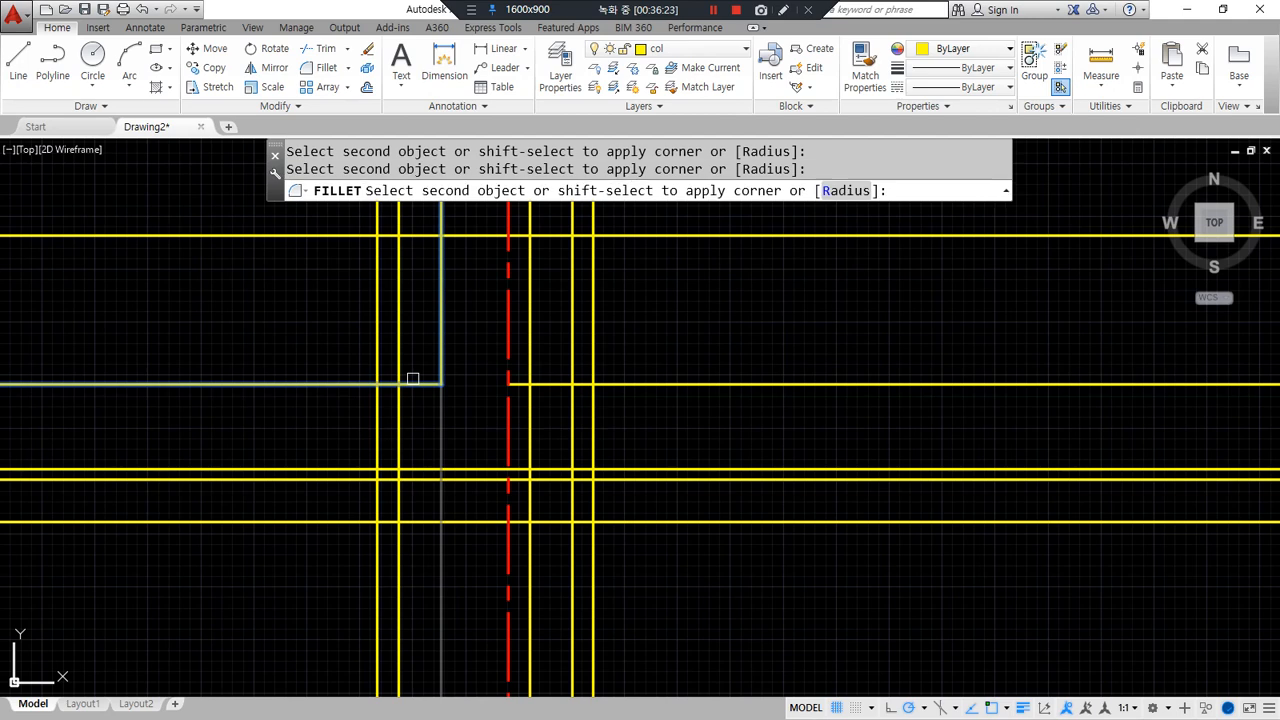
{"action": "key", "text": "Return"}
{"action": "left_click", "coordinate": [411, 384]}
{"action": "left_click", "coordinate": [400, 430]}
{"action": "key", "text": "Return"}
{"action": "left_click", "coordinate": [401, 445]}
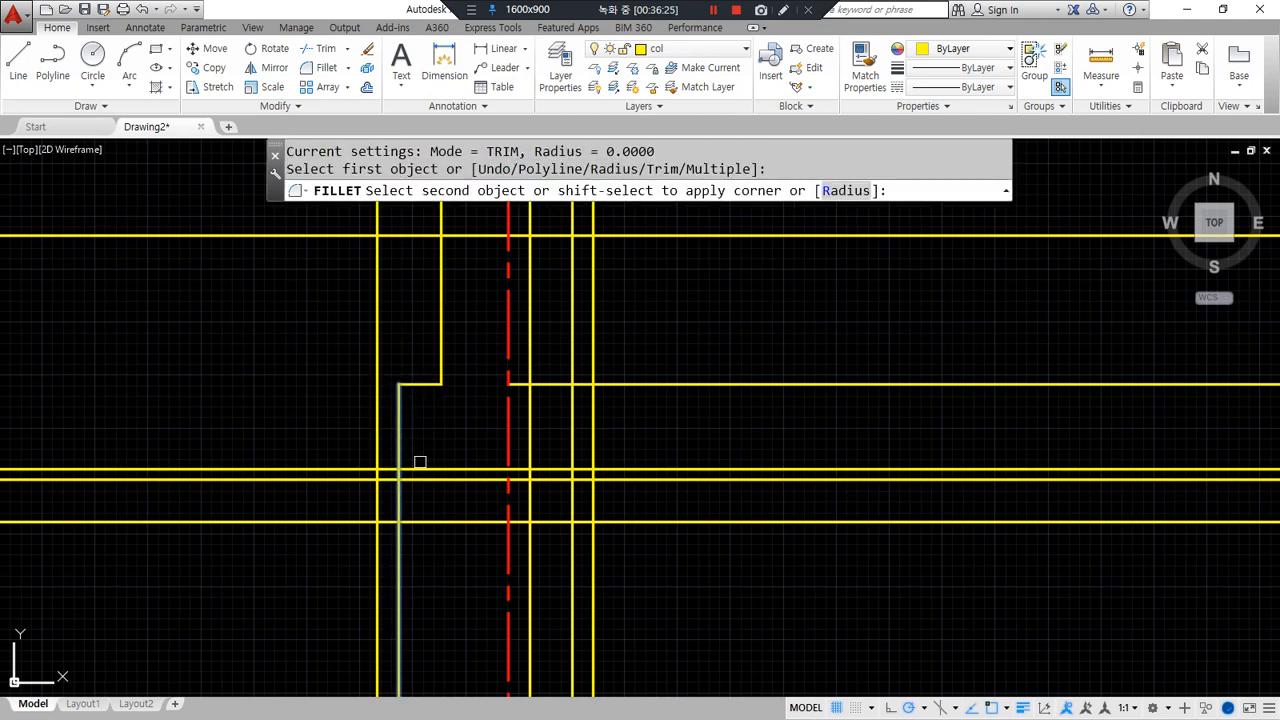
{"action": "left_click", "coordinate": [430, 470]}
- Fillet the right wall face, footing top, right footing side and bottom lines to close the footing outline with sharp corners
{"action": "key", "text": "Return"}
{"action": "left_click", "coordinate": [530, 364]}
{"action": "left_click", "coordinate": [549, 384]}
{"action": "key", "text": "Return"}
{"action": "left_click", "coordinate": [550, 385]}
{"action": "left_click", "coordinate": [571, 417]}
{"action": "key", "text": "Return"}
{"action": "left_click", "coordinate": [571, 432]}
{"action": "left_click", "coordinate": [561, 469]}
- Fillet the two outermost verticals and the two lowest horizontals into a closed rectangle for the rubble base below the footing
{"action": "key", "text": "Return"}
{"action": "left_click", "coordinate": [557, 481]}
{"action": "left_click", "coordinate": [593, 502]}
{"action": "key", "text": "Return"}
{"action": "left_click", "coordinate": [594, 513]}
{"action": "left_click", "coordinate": [572, 522]}
{"action": "key", "text": "Return"}
{"action": "left_click", "coordinate": [429, 522]}
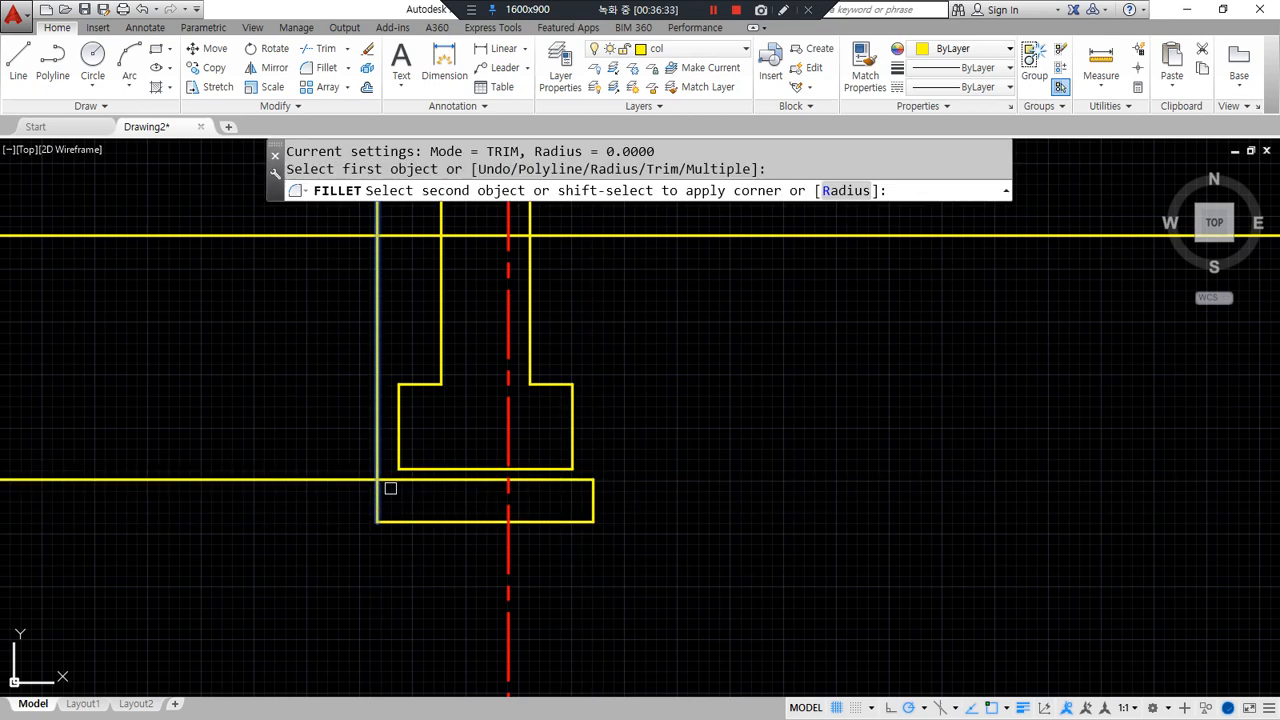
{"action": "left_click", "coordinate": [377, 500]}
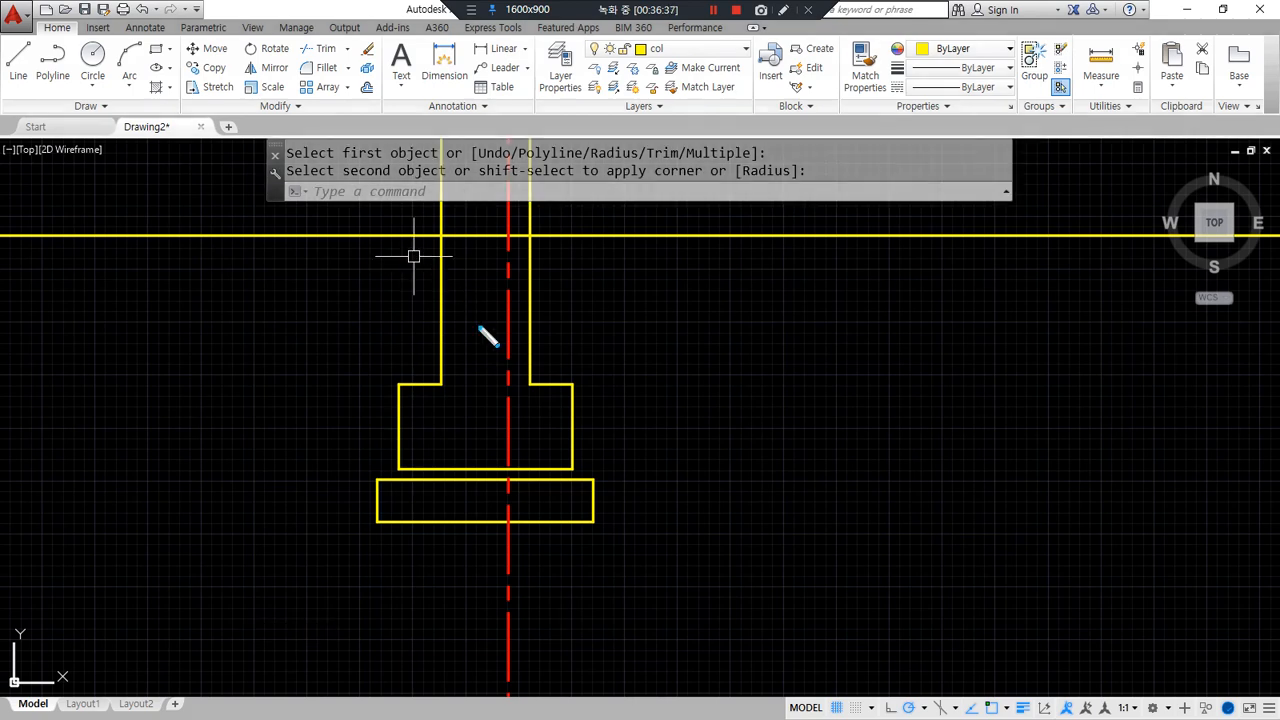
{"action": "mouse_move", "coordinate": [459, 283]}
{"action": "left_mouse_down"}
{"action": "mouse_move", "coordinate": [441, 308]}
{"action": "mouse_move", "coordinate": [525, 332]}
{"action": "mouse_move", "coordinate": [508, 352]}
{"action": "left_mouse_up"}
{"action": "mouse_move", "coordinate": [456, 285]}
{"action": "left_mouse_down"}
{"action": "mouse_move", "coordinate": [442, 304]}
{"action": "mouse_move", "coordinate": [525, 286]}
{"action": "mouse_move", "coordinate": [507, 284]}
{"action": "left_mouse_up"}
{"action": "left_click_drag", "start_coordinate": [490, 213], "coordinate": [482, 688]}
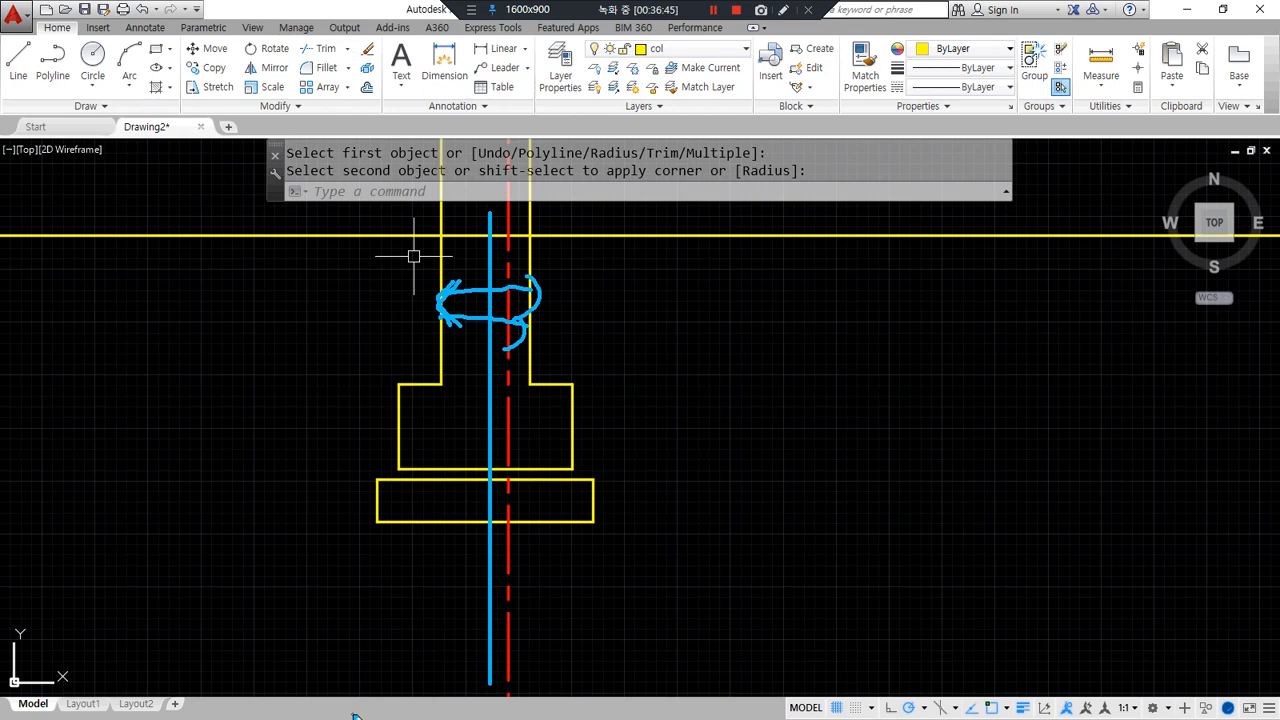
{"action": "mouse_move", "coordinate": [716, 160]}
{"action": "left_mouse_down"}
{"action": "mouse_move", "coordinate": [716, 316]}
{"action": "mouse_move", "coordinate": [785, 352]}
{"action": "mouse_move", "coordinate": [780, 417]}
{"action": "left_mouse_up"}
{"action": "left_click_drag", "start_coordinate": [860, 183], "coordinate": [875, 468]}
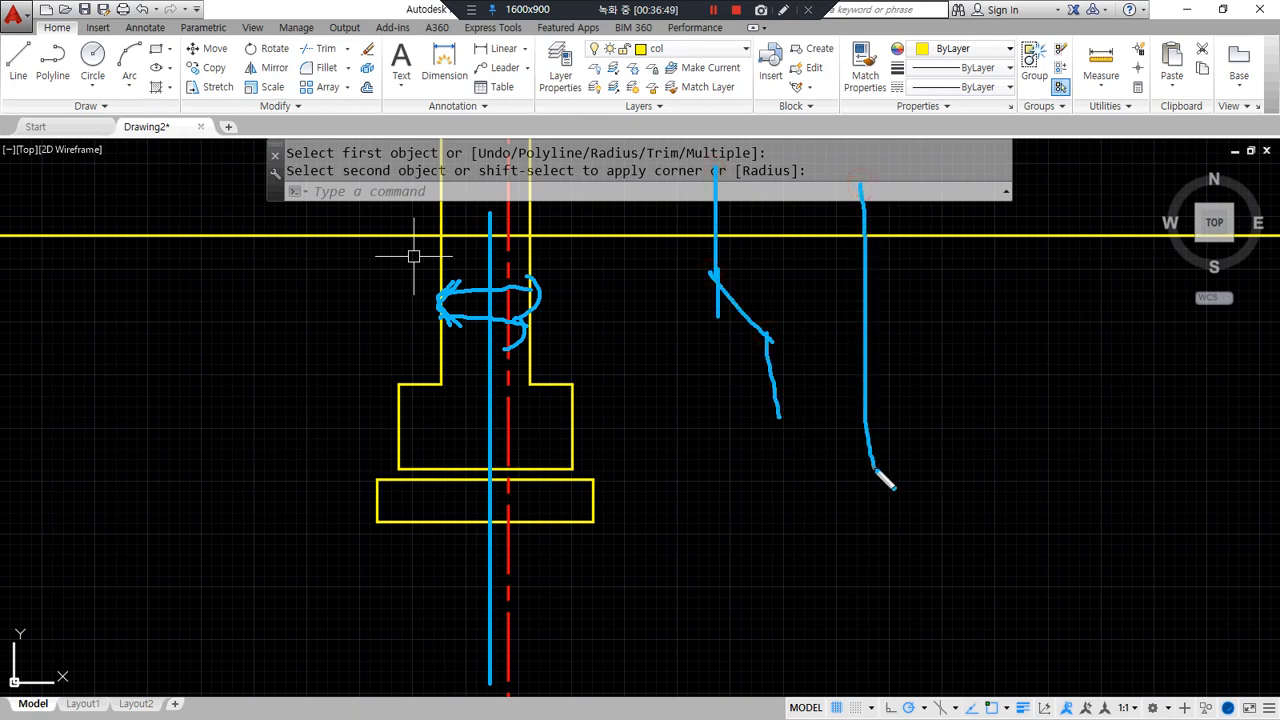
{"action": "left_click_drag", "start_coordinate": [813, 143], "coordinate": [811, 620]}
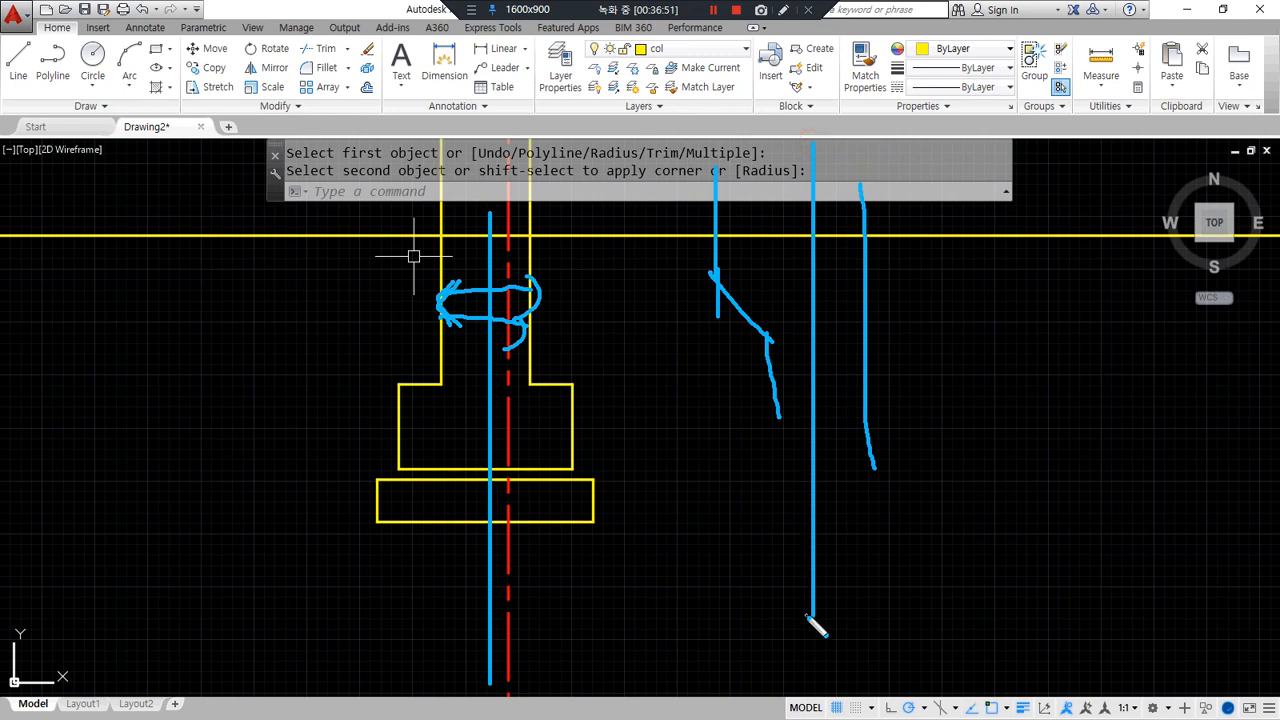
{"action": "mouse_move", "coordinate": [821, 555]}
{"action": "left_mouse_down"}
{"action": "mouse_move", "coordinate": [820, 435]}
{"action": "mouse_move", "coordinate": [799, 404]}
{"action": "mouse_move", "coordinate": [857, 418]}
{"action": "left_mouse_up"}
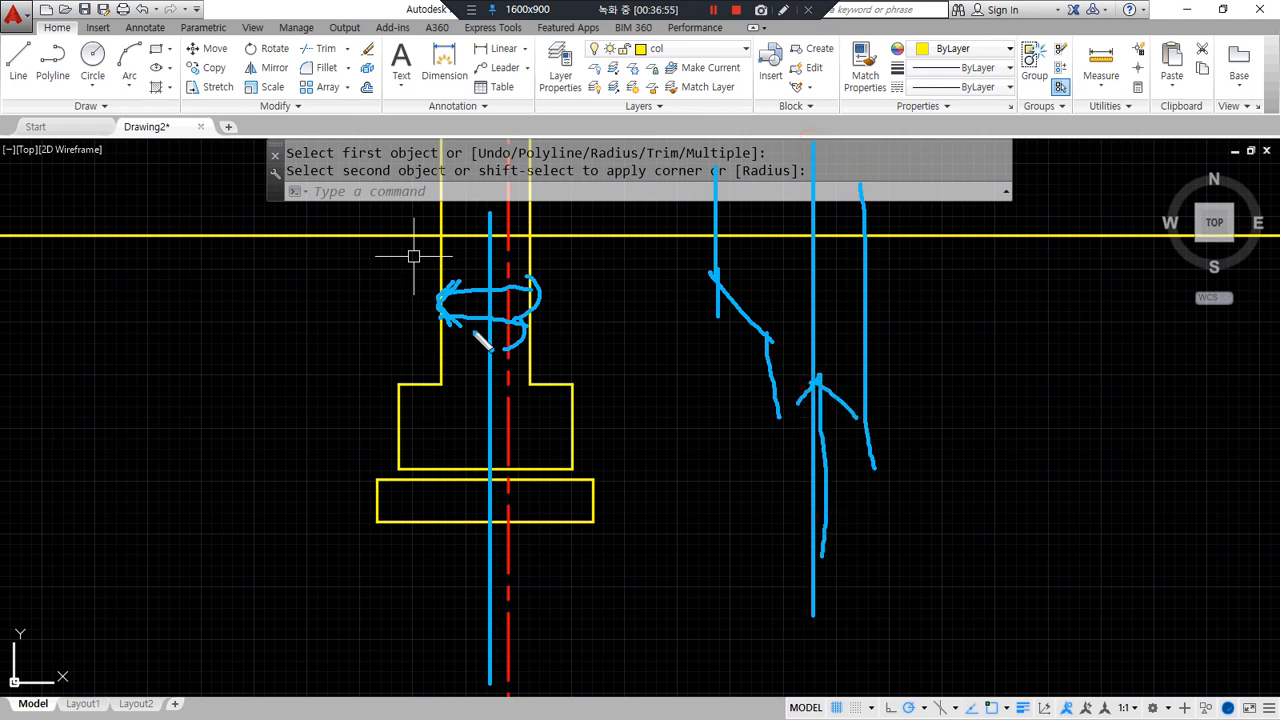
{"action": "left_click_drag", "start_coordinate": [488, 330], "coordinate": [470, 356]}
{"action": "left_click_drag", "start_coordinate": [488, 330], "coordinate": [512, 350]}
- Erase the wall faces, the footing outline and the rubble base rectangle, keeping the centre line and ground line
{"action": "left_click", "coordinate": [657, 601]}
{"action": "left_click", "coordinate": [516, 338]}
{"action": "left_click", "coordinate": [469, 343]}
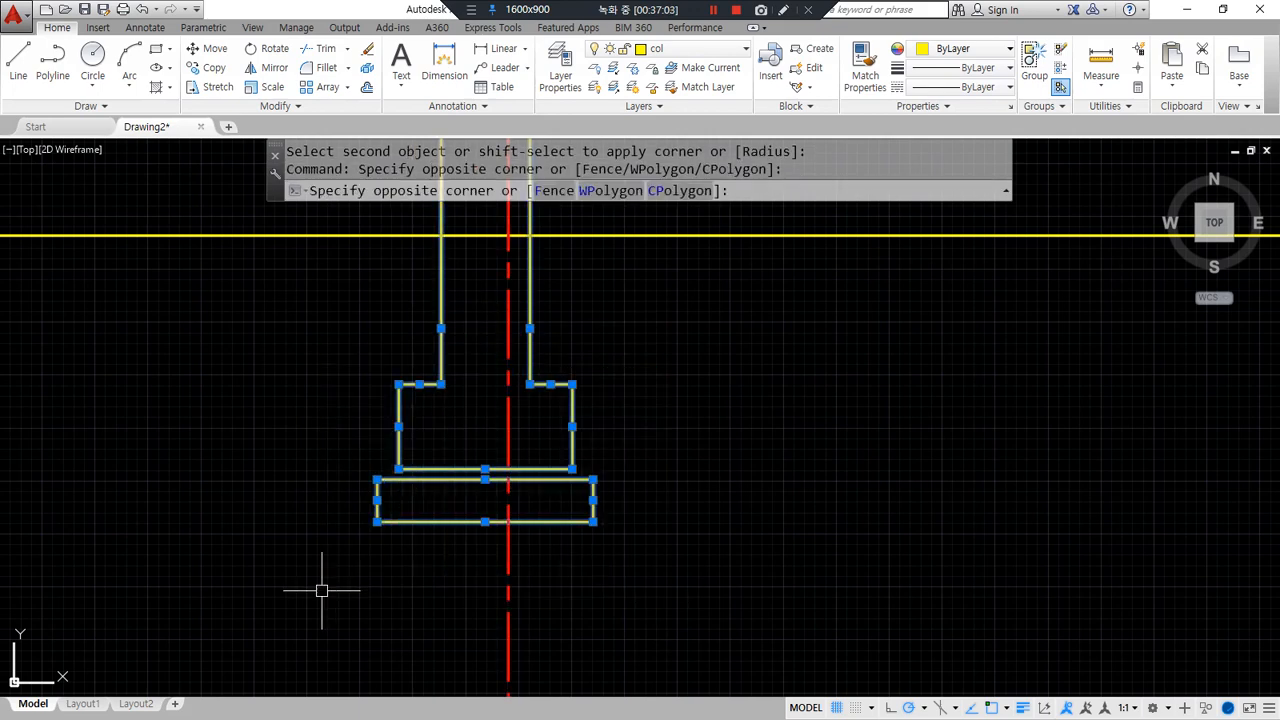
{"action": "left_click", "coordinate": [323, 586]}
{"action": "type", "text": "e"}
{"action": "key", "text": "Return"}
- Offset the centre line by 420/2 to each side for the two wall faces
{"action": "type", "text": "o"}
{"action": "key", "text": "Return"}
{"action": "type", "text": "420/2"}
{"action": "key", "text": "Return"}
{"action": "left_click", "coordinate": [509, 391]}
{"action": "left_click", "coordinate": [543, 375]}
{"action": "left_click", "coordinate": [509, 358]}
{"action": "left_click", "coordinate": [509, 330]}
{"action": "left_click", "coordinate": [406, 346]}
{"action": "key", "text": "Return"}
- Match the properties of the yellow ground line onto the two offset wall face lines
{"action": "type", "text": "ma"}
{"action": "key", "text": "Return"}
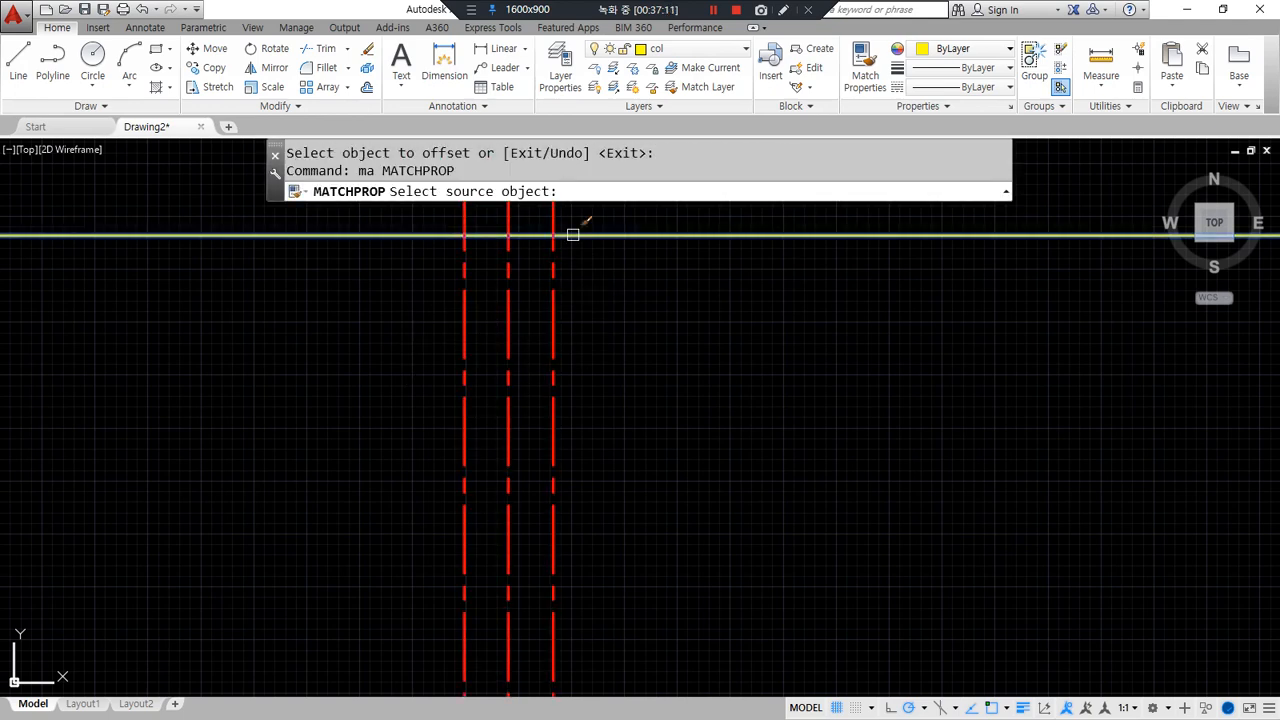
{"action": "left_click", "coordinate": [569, 231]}
{"action": "left_click", "coordinate": [553, 277]}
{"action": "left_click", "coordinate": [464, 318]}
{"action": "key", "text": "Return"}
- Offset the horizontal ground line 700 downward for the footing's top
{"action": "type", "text": "o"}
{"action": "key", "text": "Return"}
{"action": "type", "text": "700"}
{"action": "key", "text": "Return"}
{"action": "left_click", "coordinate": [593, 237]}
{"action": "left_click", "coordinate": [598, 262]}
{"action": "key", "text": "Return"}
- Offset the footing's top line 400 downward for the footing's bottom
{"action": "key", "text": "Return"}
{"action": "type", "text": "400"}
{"action": "key", "text": "Return"}
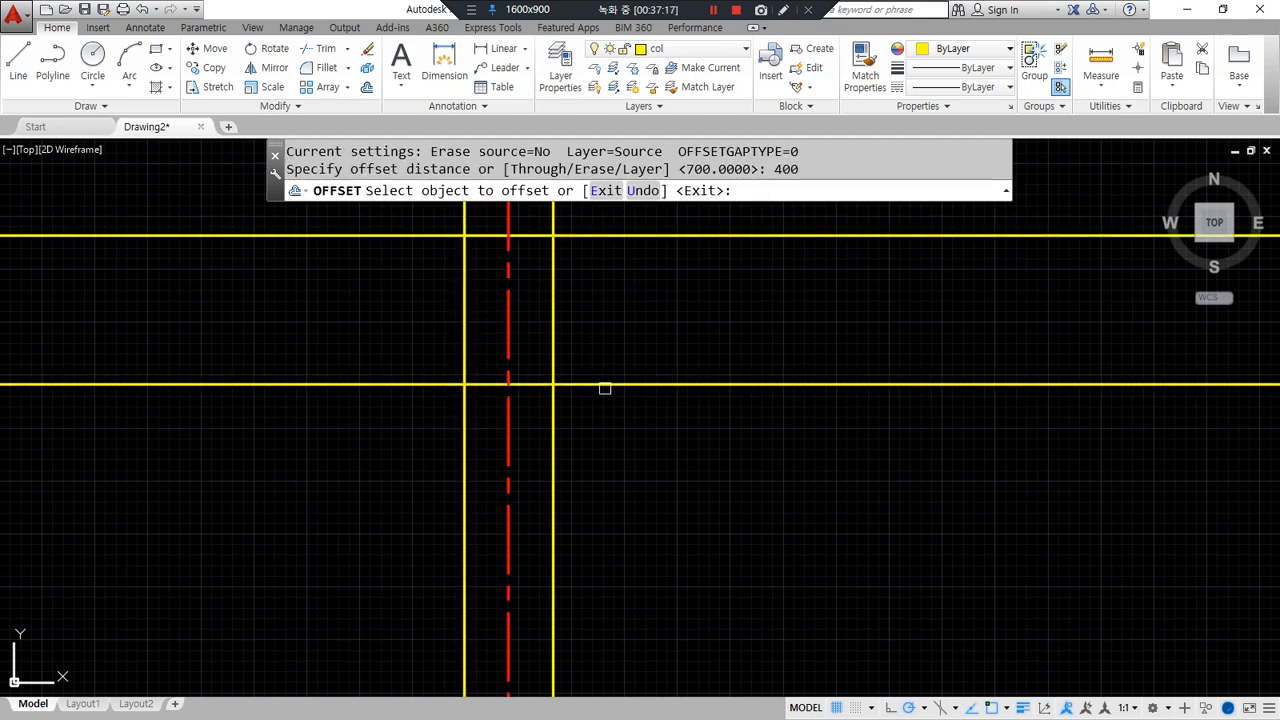
{"action": "left_click", "coordinate": [600, 384]}
{"action": "left_click", "coordinate": [593, 478]}
{"action": "key", "text": "Return"}
- Offset the footing's bottom line 50 downward for the thin blinding layer
{"action": "key", "text": "Return"}
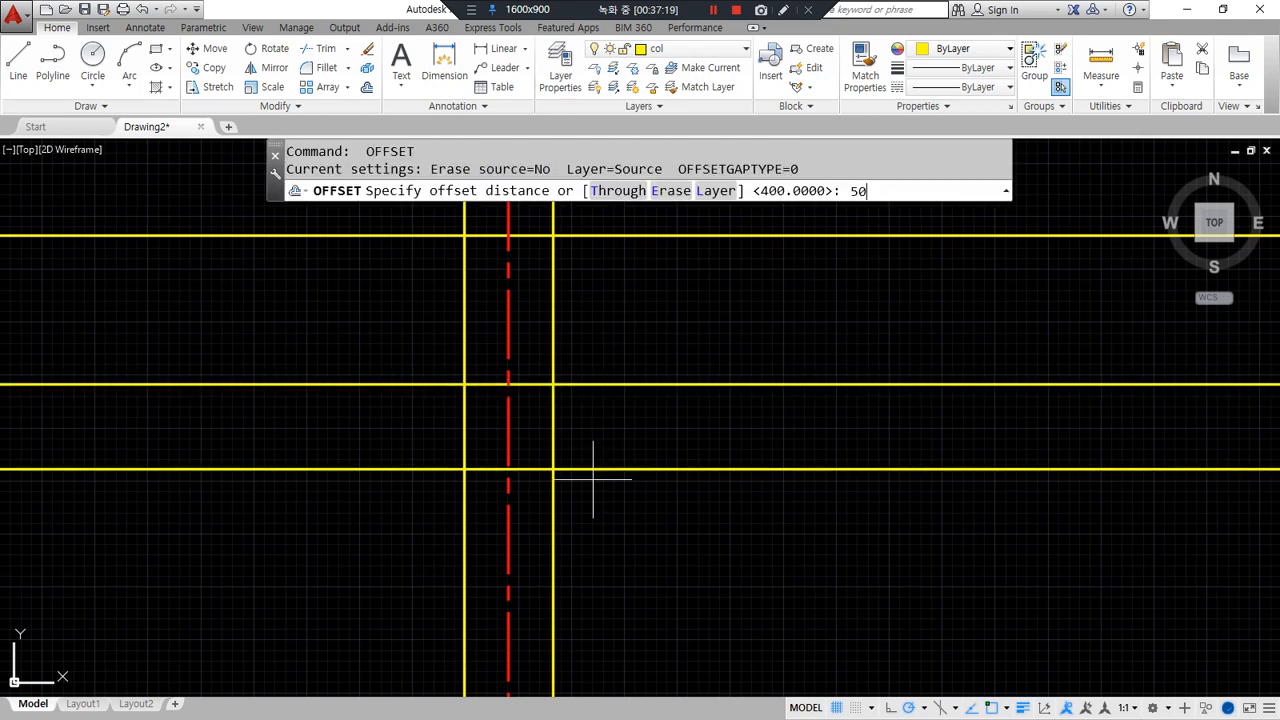
{"action": "type", "text": "50"}
{"action": "key", "text": "Return"}
{"action": "left_click", "coordinate": [602, 468]}
{"action": "left_click", "coordinate": [603, 507]}
{"action": "key", "text": "Return"}
- Offset the blinding layer's lower line 200 downward for the bottom of the rubble base
{"action": "key", "text": "Return"}
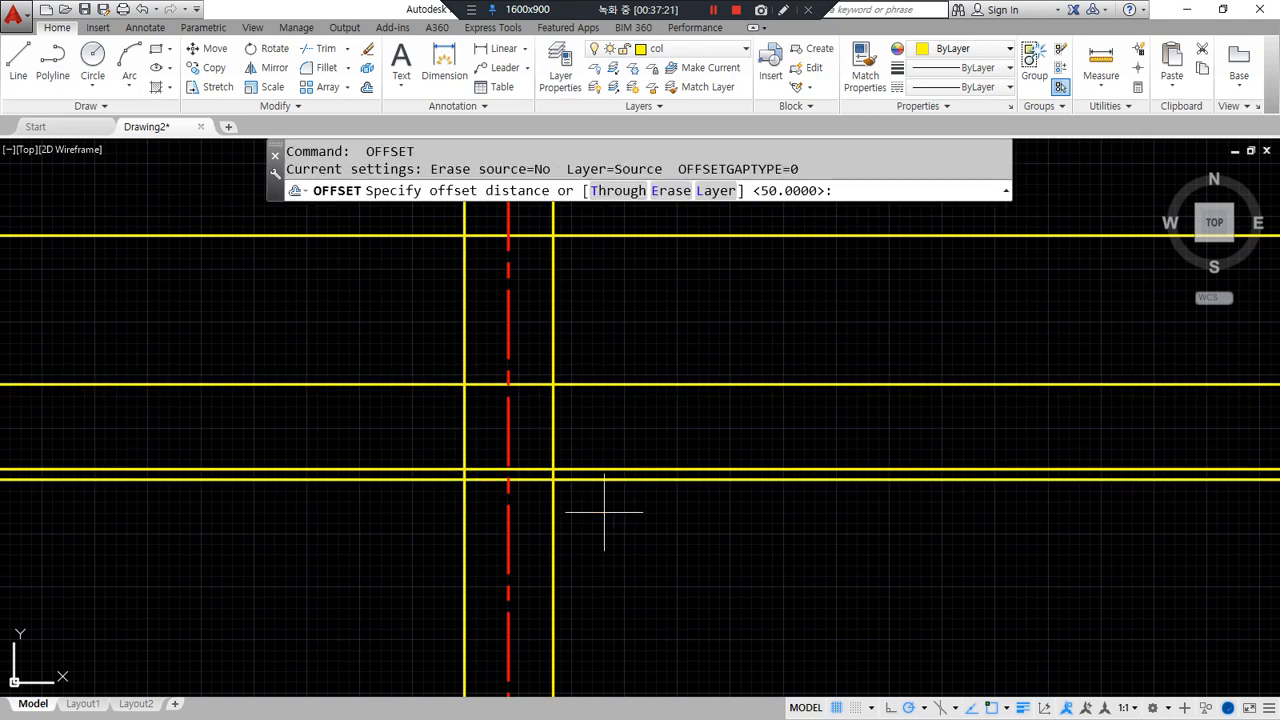
{"action": "type", "text": "200"}
{"action": "key", "text": "Return"}
{"action": "left_click", "coordinate": [588, 478]}
{"action": "left_click", "coordinate": [601, 553]}
- Offset both wall face lines 200 outward for the footing's sides
{"action": "type", "text": "200"}
{"action": "key", "text": "Return"}
{"action": "left_click", "coordinate": [553, 434]}
{"action": "left_click", "coordinate": [594, 434]}
{"action": "left_click", "coordinate": [464, 418]}
{"action": "left_click", "coordinate": [430, 422]}
{"action": "key", "text": "Return"}
- Offset both footing side lines 100 outward for the sides of the base layers
{"action": "type", "text": "o100"}
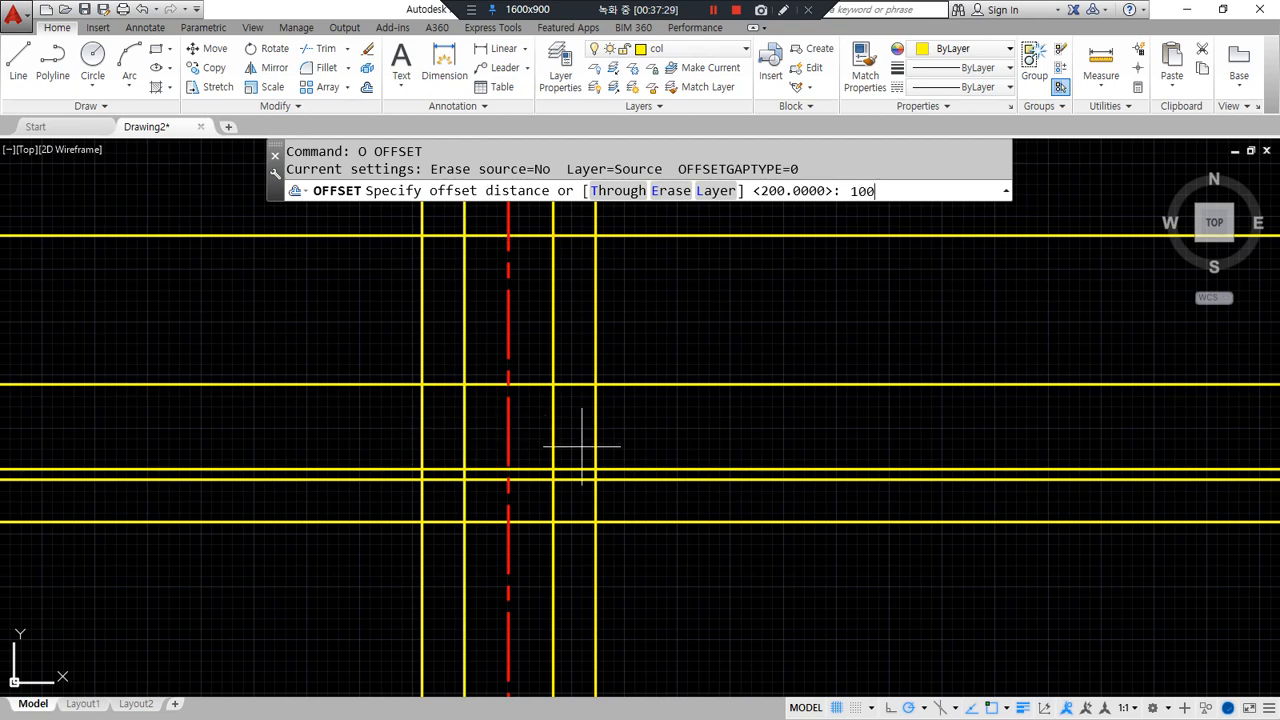
{"action": "key", "text": "Return"}
{"action": "left_click", "coordinate": [596, 500]}
{"action": "left_click", "coordinate": [630, 500]}
{"action": "left_click", "coordinate": [422, 497]}
{"action": "left_click", "coordinate": [349, 508]}
{"action": "key", "text": "Return"}
- Trim the footing's top line between the left wall face and the centre line
{"action": "type", "text": "tr"}
{"action": "key", "text": "Return"}
{"action": "key", "text": "Return"}
{"action": "left_click", "coordinate": [488, 384]}
{"action": "key", "text": "Return"}
- Fillet the left wall face, footing top, left footing side and footing bottom lines into sharp corners
{"action": "type", "text": "f"}
{"action": "key", "text": "Return"}
{"action": "left_click", "coordinate": [463, 361]}
{"action": "left_click", "coordinate": [430, 384]}
{"action": "key", "text": "Return"}
{"action": "left_click", "coordinate": [424, 405]}
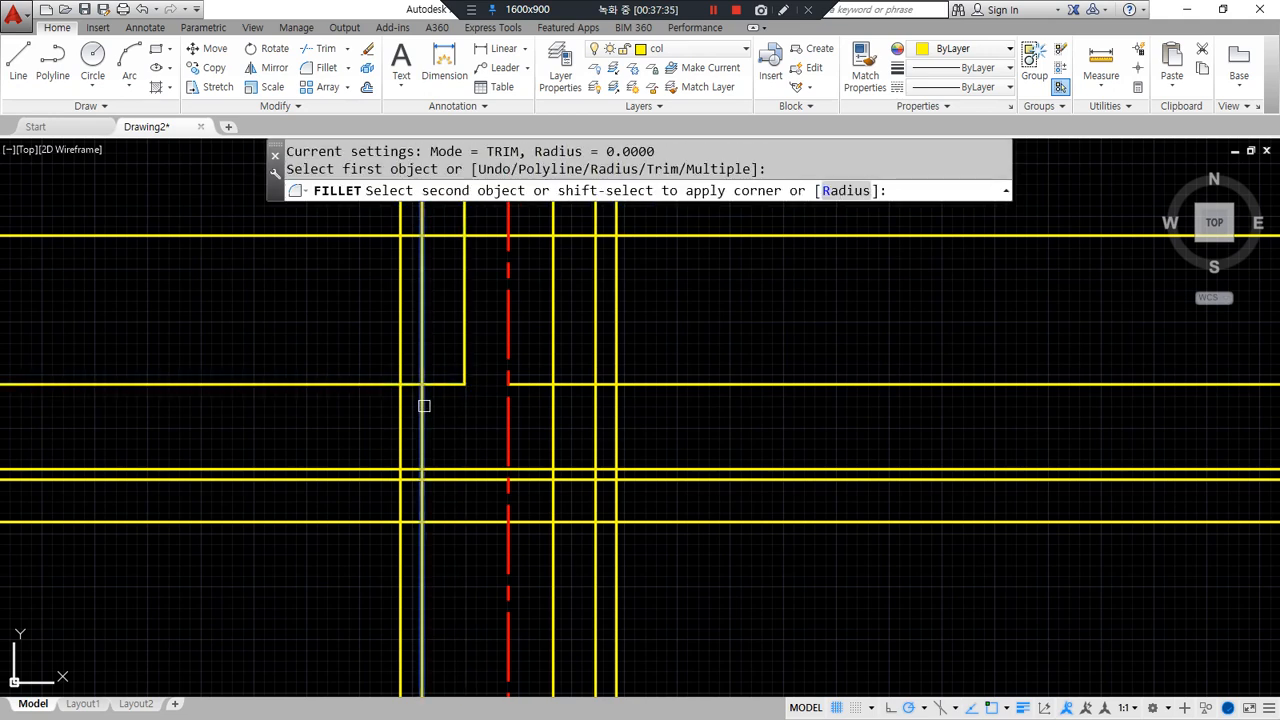
{"action": "left_click", "coordinate": [437, 383]}
{"action": "key", "text": "Return"}
{"action": "left_click", "coordinate": [428, 434]}
{"action": "left_click", "coordinate": [449, 467]}
- Fillet the right wall face, footing top, right footing side and footing bottom lines into sharp corners
{"action": "key", "text": "Return"}
{"action": "left_click", "coordinate": [552, 363]}
{"action": "left_click", "coordinate": [566, 385]}
{"action": "key", "text": "Return"}
{"action": "left_click", "coordinate": [584, 387]}
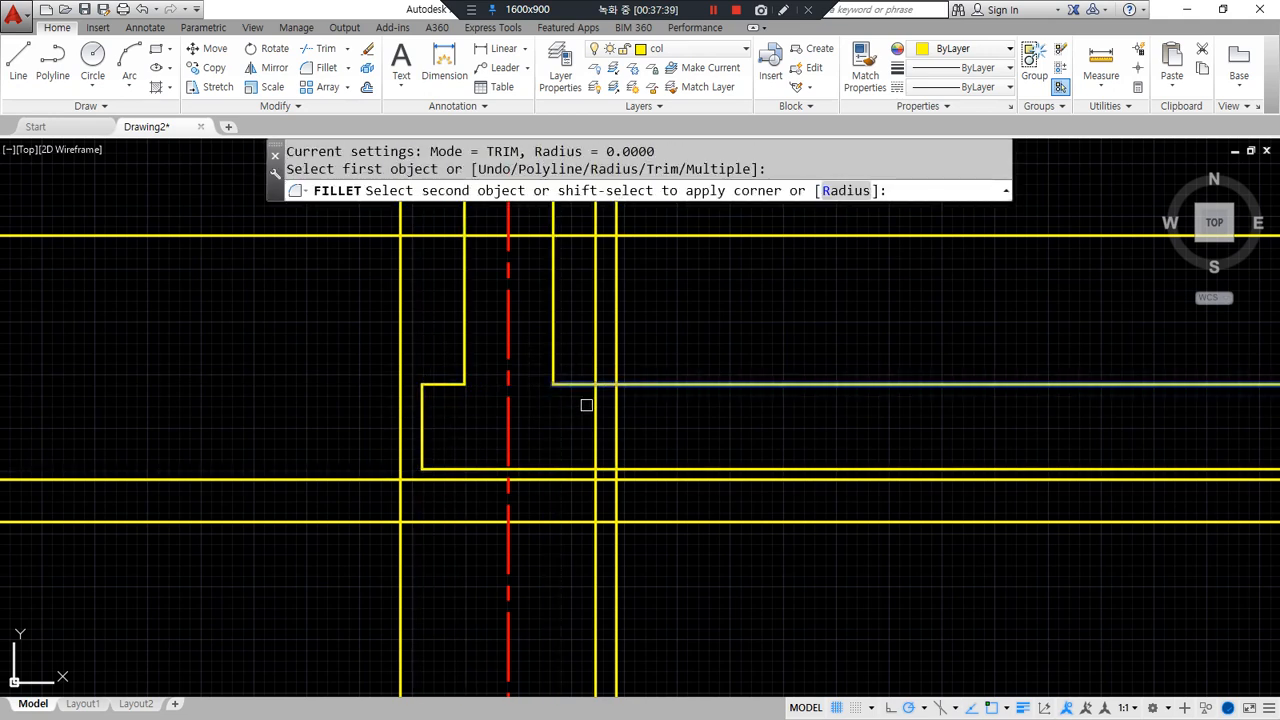
{"action": "left_click", "coordinate": [593, 411]}
{"action": "key", "text": "Return"}
{"action": "left_click", "coordinate": [575, 469]}
{"action": "left_click", "coordinate": [594, 484]}
- Fillet the two outermost verticals with the two lowest horizontals into a closed rectangle for the rubble base
{"action": "key", "text": "Return"}
{"action": "left_click", "coordinate": [594, 480]}
{"action": "left_click", "coordinate": [615, 502]}
{"action": "key", "text": "Return"}
{"action": "left_click", "coordinate": [615, 503]}
{"action": "left_click", "coordinate": [596, 523]}
{"action": "key", "text": "Return"}
{"action": "left_click", "coordinate": [414, 518]}
{"action": "left_click", "coordinate": [403, 492]}
{"action": "key", "text": "Return"}
{"action": "left_click", "coordinate": [417, 482]}
{"action": "left_click", "coordinate": [399, 491]}
- Fillet both outermost verticals with the footing's bottom line to close the blinding layer outline above the rubble base
{"action": "key", "text": "Return"}
{"action": "left_click", "coordinate": [400, 490]}
{"action": "left_click", "coordinate": [449, 468]}
{"action": "key", "text": "Return"}
{"action": "left_click", "coordinate": [580, 469]}
{"action": "left_click", "coordinate": [619, 505]}
- Trim the blinding layer's top line between the two footing sides, on both sides of the centre line
{"action": "scroll", "coordinate": [451, 457], "scroll_direction": "up", "scroll_amount": 5}
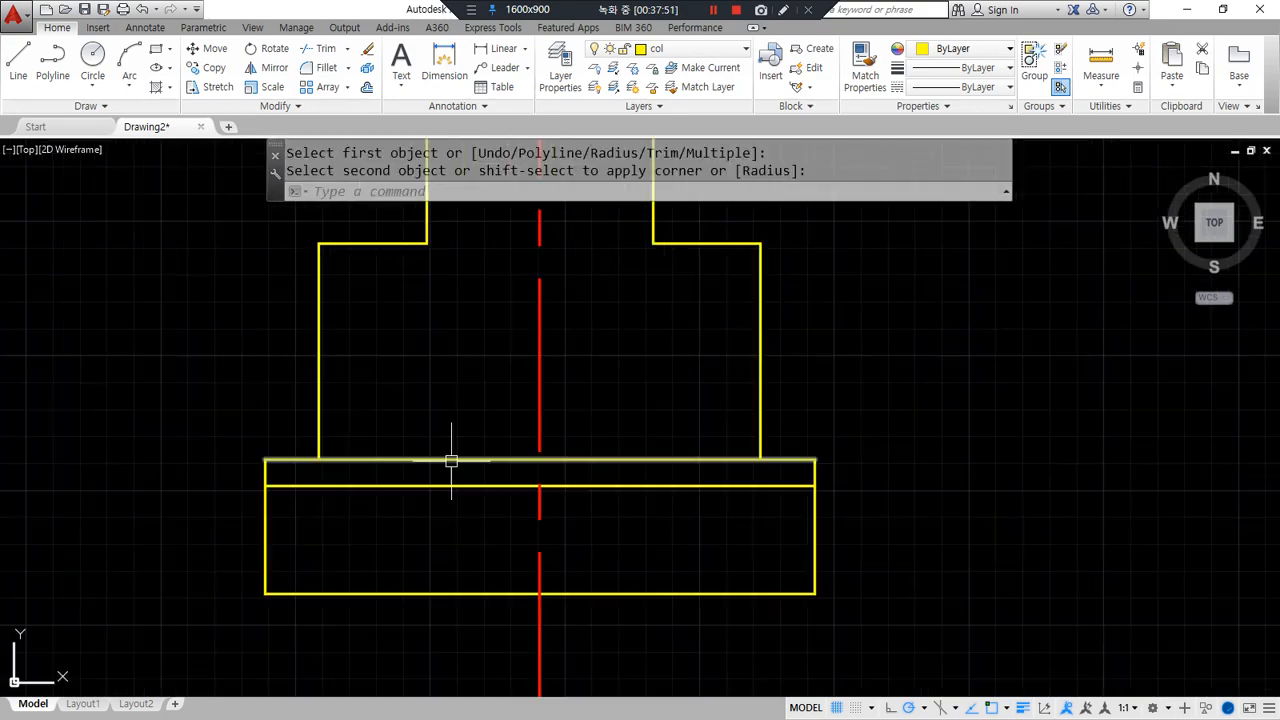
{"action": "scroll", "coordinate": [485, 460], "scroll_direction": "down", "scroll_amount": 2}
{"action": "middle_click_drag", "start_coordinate": [494, 435], "coordinate": [506, 379]}
{"action": "key", "text": "space"}
{"action": "left_click", "coordinate": [469, 397]}
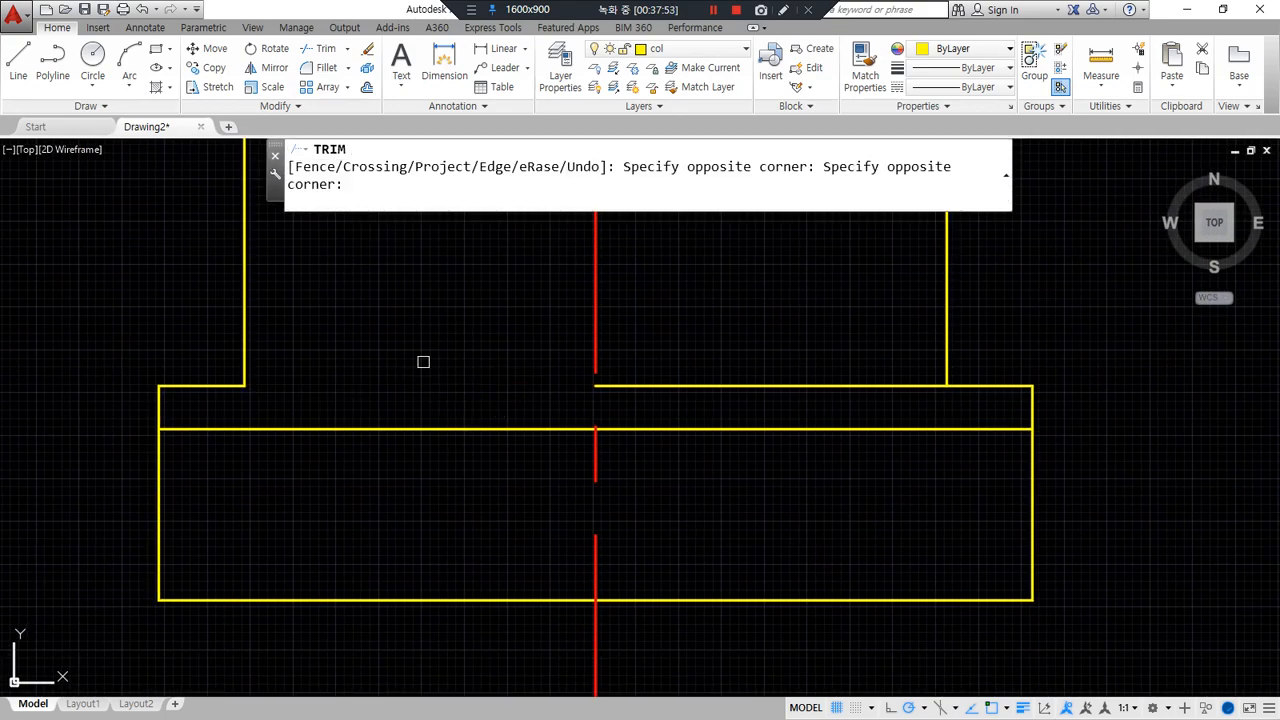
{"action": "left_click", "coordinate": [423, 360]}
{"action": "left_click", "coordinate": [712, 390]}
{"action": "left_click", "coordinate": [695, 370]}
{"action": "key", "text": "space"}
- Move all blinding layer and rubble base lines to the fin layer
{"action": "left_click", "coordinate": [58, 345]}
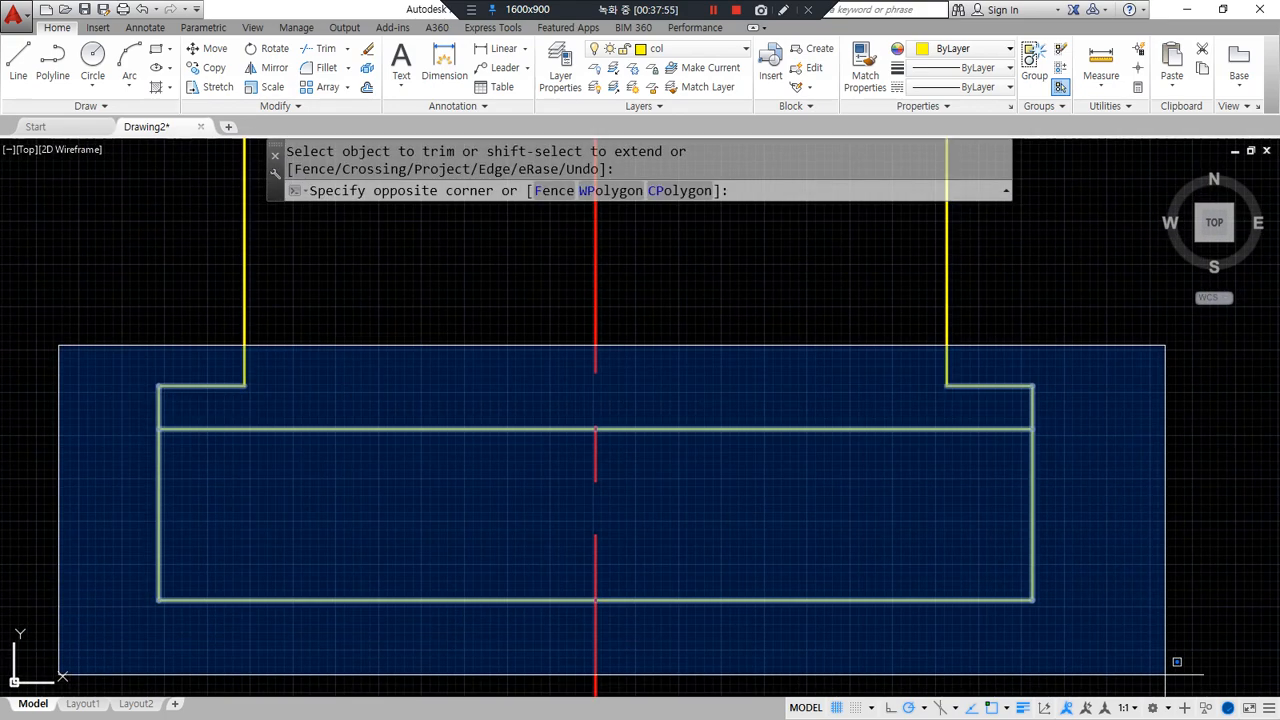
{"action": "left_click", "coordinate": [1165, 690]}
{"action": "left_click", "coordinate": [698, 50]}
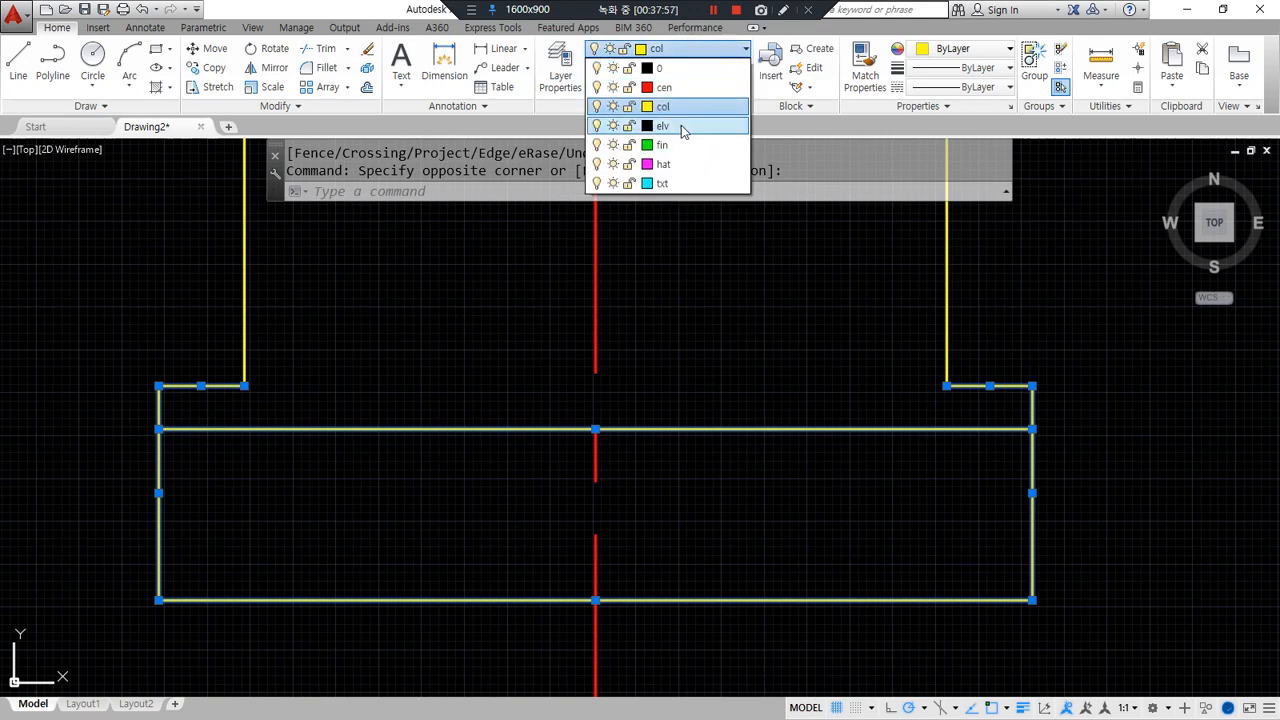
{"action": "left_click", "coordinate": [666, 158]}
{"action": "key", "text": "Escape"}
- Draw a line on the col layer joining the footing's two bottom corners
{"action": "type", "text": "l"}
{"action": "key", "text": "space"}
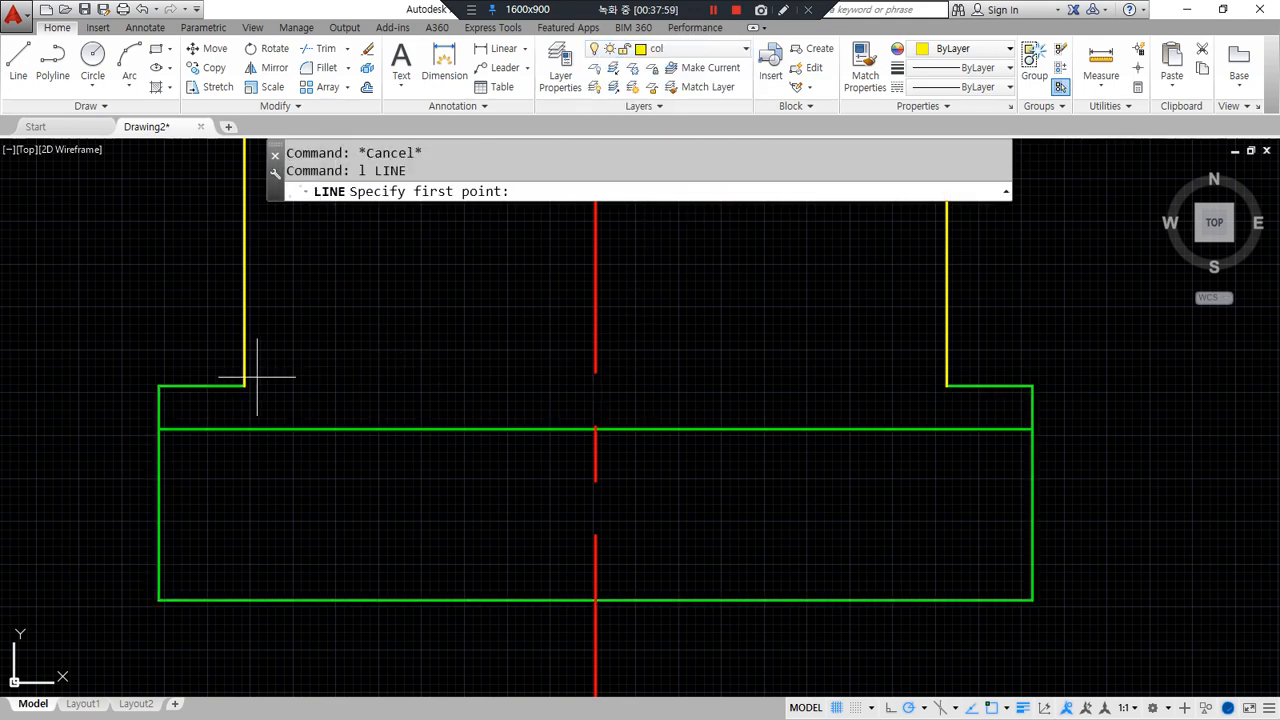
{"action": "left_click", "coordinate": [244, 385]}
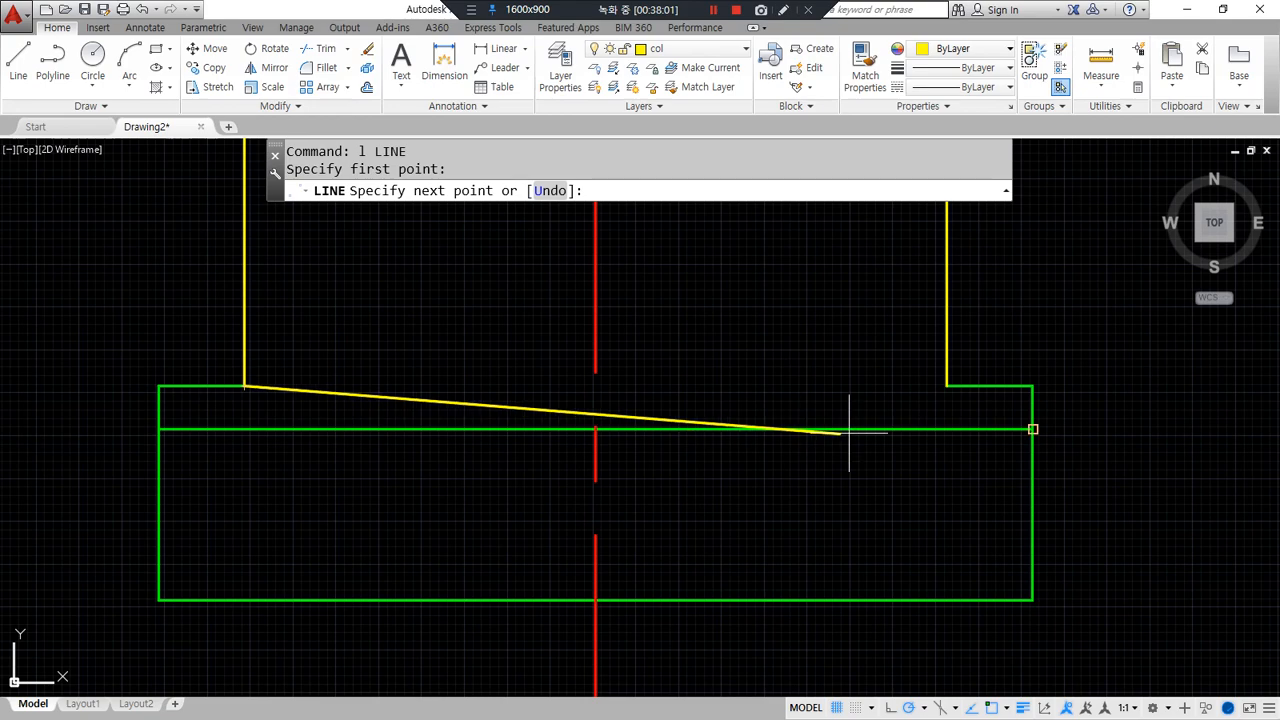
{"action": "left_click", "coordinate": [946, 385]}
{"action": "key", "text": "space"}
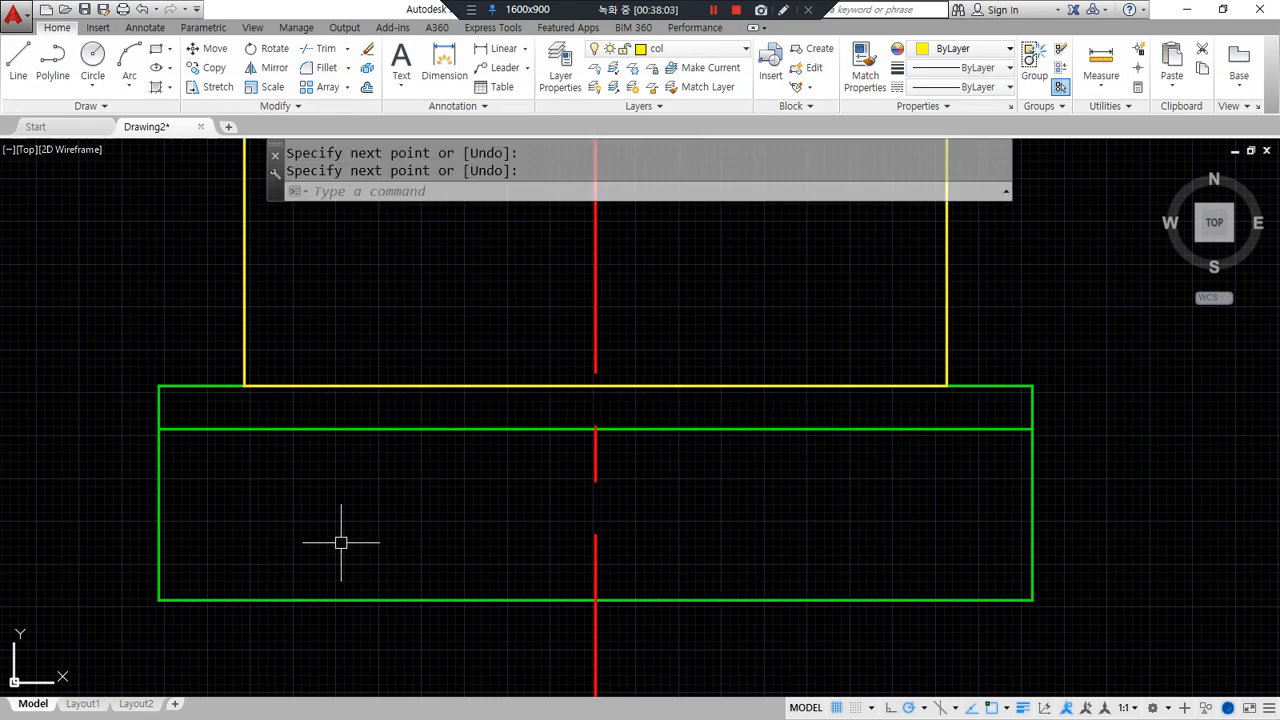
{"action": "scroll", "coordinate": [341, 543], "scroll_direction": "down", "scroll_amount": 6}
{"action": "scroll", "coordinate": [374, 466], "scroll_direction": "up", "scroll_amount": 2}
{"action": "scroll", "coordinate": [376, 474], "scroll_direction": "down", "scroll_amount": 2}
{"action": "middle_click_drag", "start_coordinate": [402, 352], "coordinate": [518, 588]}
{"action": "key", "text": "ctrl+alt+d"}
{"action": "left_click_drag", "start_coordinate": [652, 497], "coordinate": [676, 348]}
{"action": "mouse_move", "coordinate": [862, 330]}
{"action": "left_mouse_down"}
{"action": "mouse_move", "coordinate": [934, 363]}
{"action": "mouse_move", "coordinate": [943, 337]}
{"action": "mouse_move", "coordinate": [975, 338]}
{"action": "left_mouse_up"}
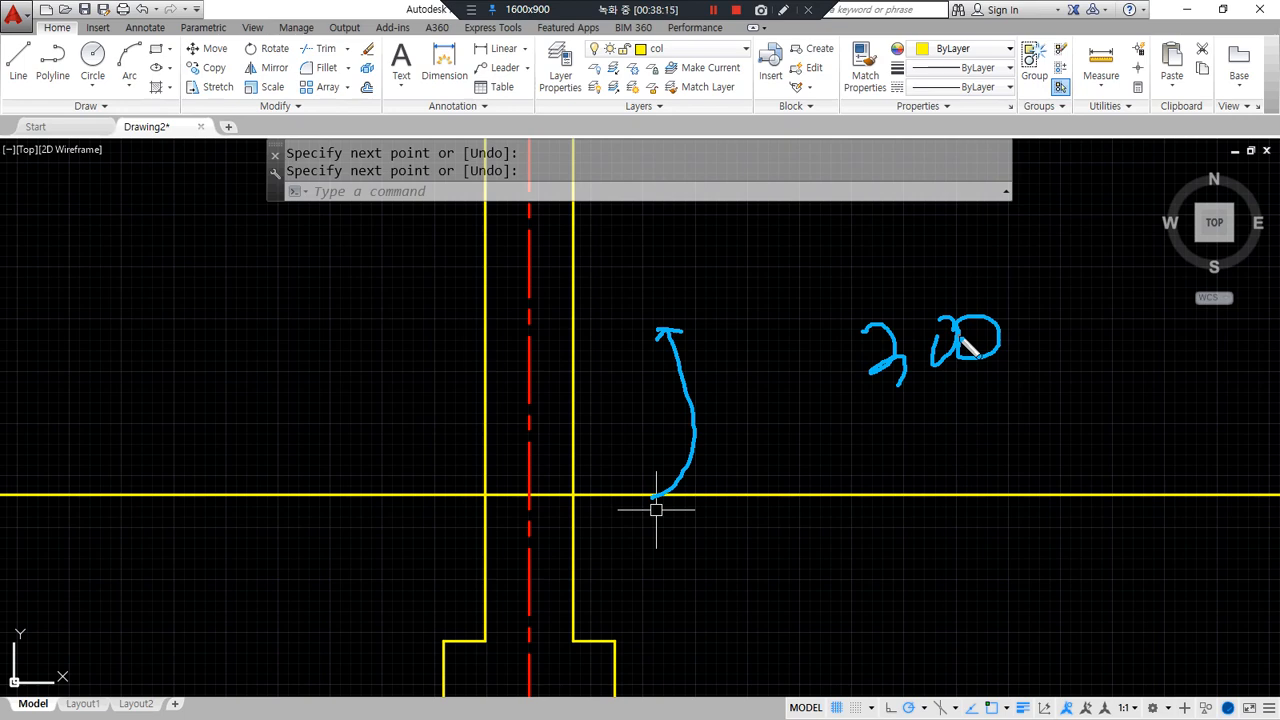
- Offset the horizontal ground line 300 upward
{"action": "type", "text": "O"}
{"action": "key", "text": "Return"}
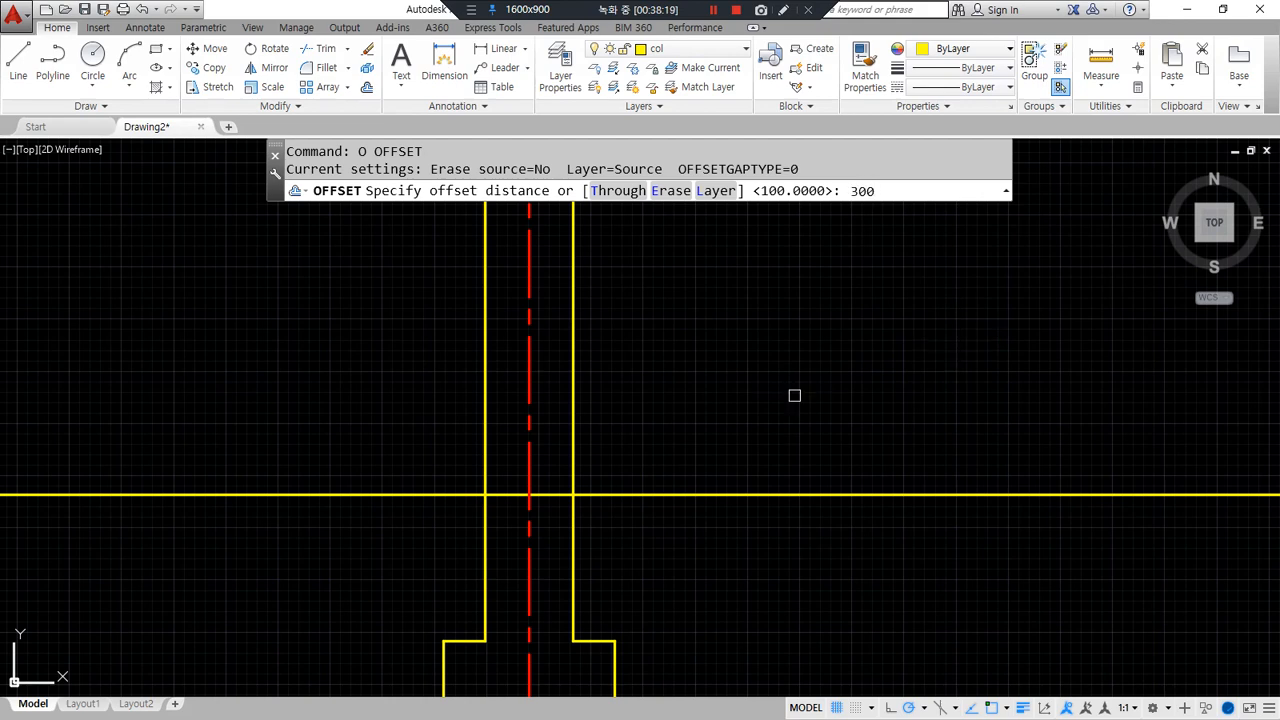
{"action": "key", "text": "Return"}
{"action": "left_click", "coordinate": [605, 496]}
{"action": "left_click", "coordinate": [608, 474]}
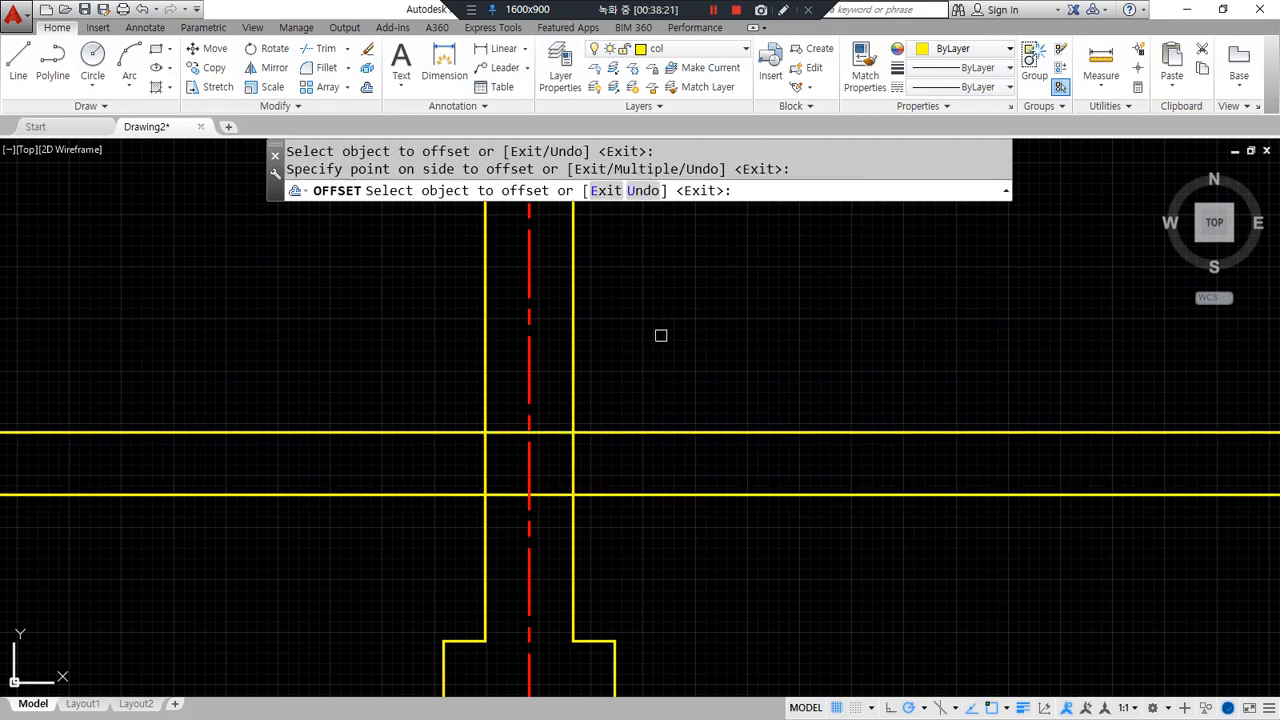
{"action": "key", "text": "Return"}
{"action": "middle_click_drag", "start_coordinate": [560, 500], "coordinate": [653, 400]}
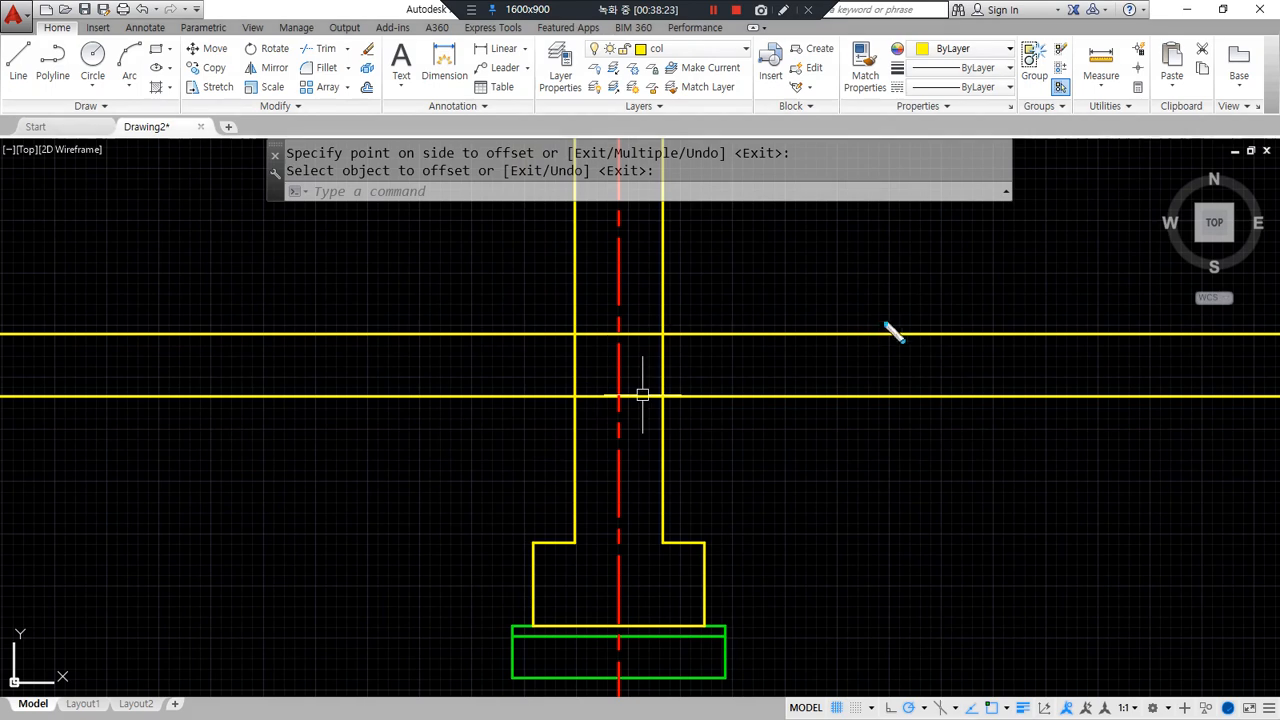
{"action": "left_click_drag", "start_coordinate": [840, 317], "coordinate": [866, 344]}
{"action": "mouse_move", "coordinate": [608, 336]}
{"action": "left_mouse_down"}
{"action": "mouse_move", "coordinate": [982, 358]}
{"action": "mouse_move", "coordinate": [1273, 347]}
{"action": "left_mouse_up"}
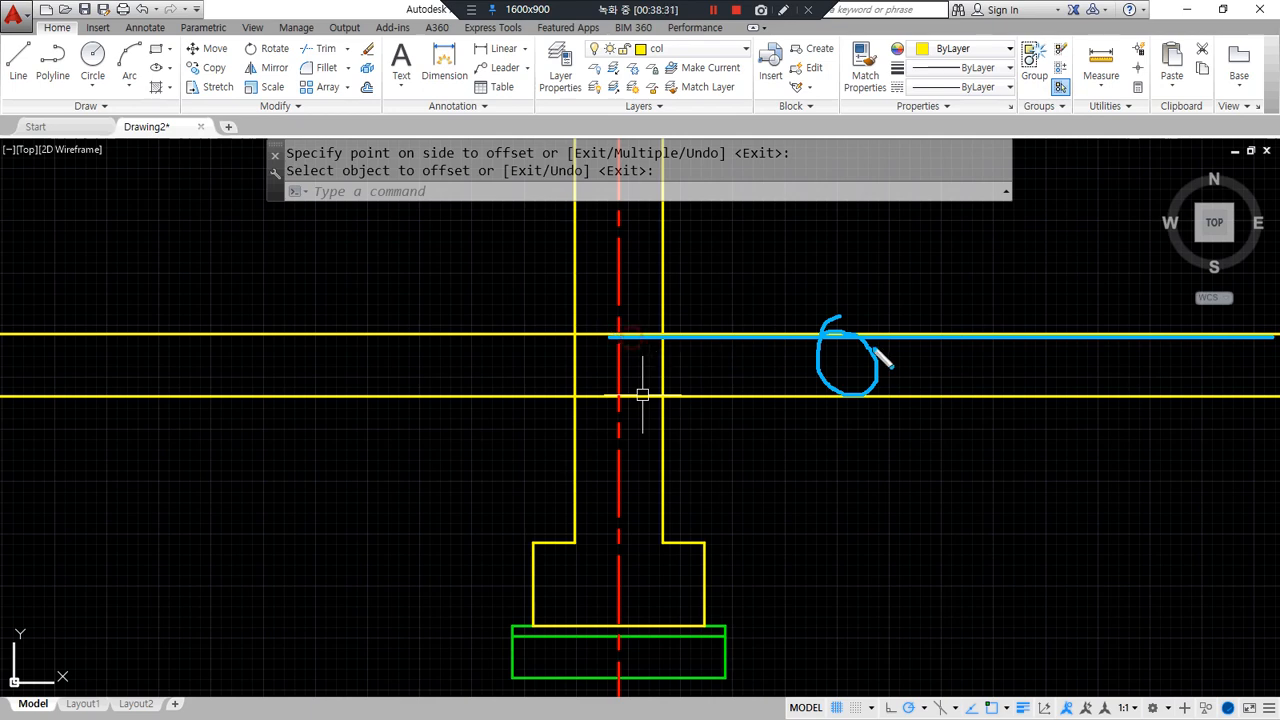
{"action": "left_click_drag", "start_coordinate": [371, 332], "coordinate": [369, 369]}
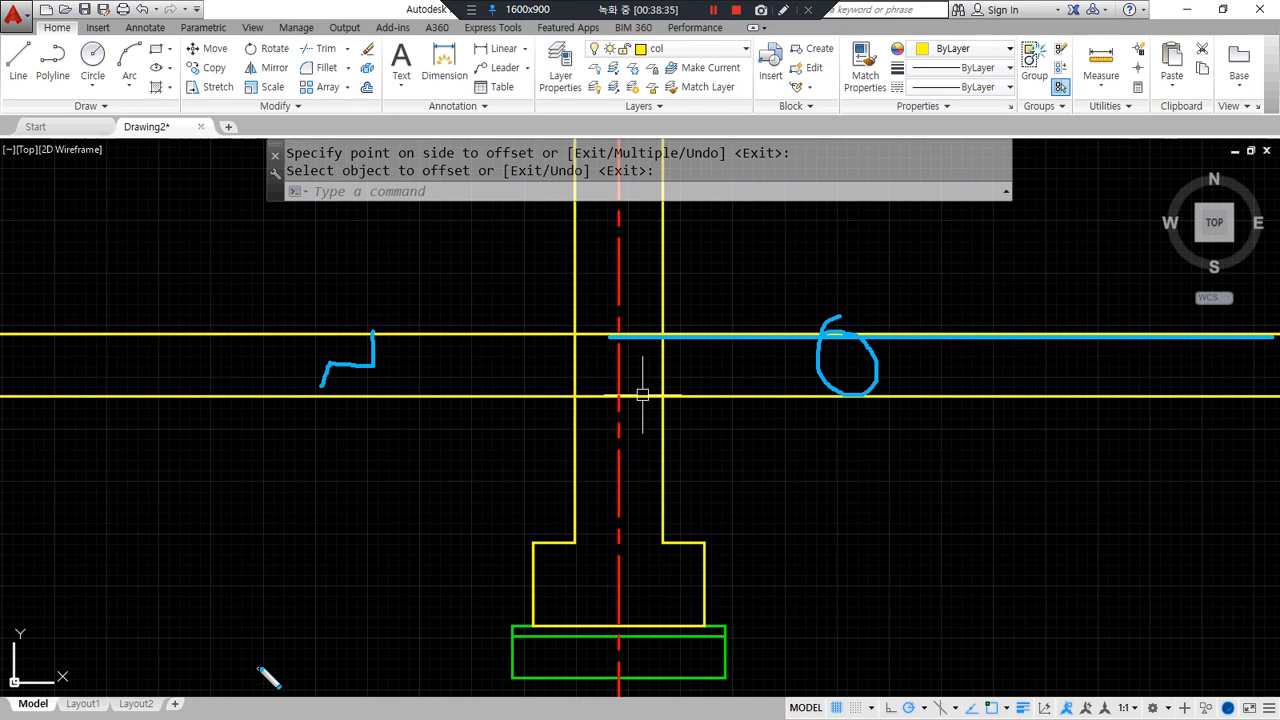
- Offset the wall's centre line 1200 to each side
{"action": "type", "text": "o"}
{"action": "key", "text": "Return"}
{"action": "type", "text": "1200"}
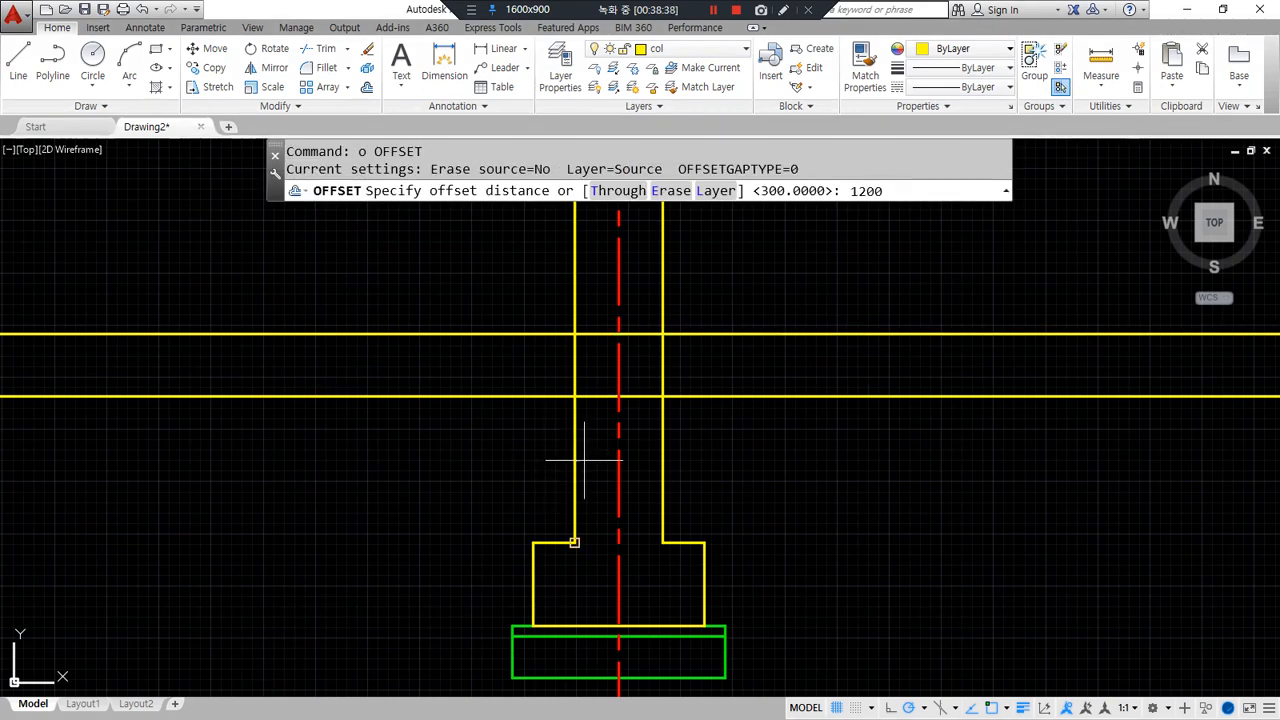
{"action": "key", "text": "Return"}
{"action": "left_click", "coordinate": [619, 440]}
{"action": "left_click", "coordinate": [414, 449]}
{"action": "left_click", "coordinate": [618, 470]}
{"action": "left_click", "coordinate": [745, 495]}
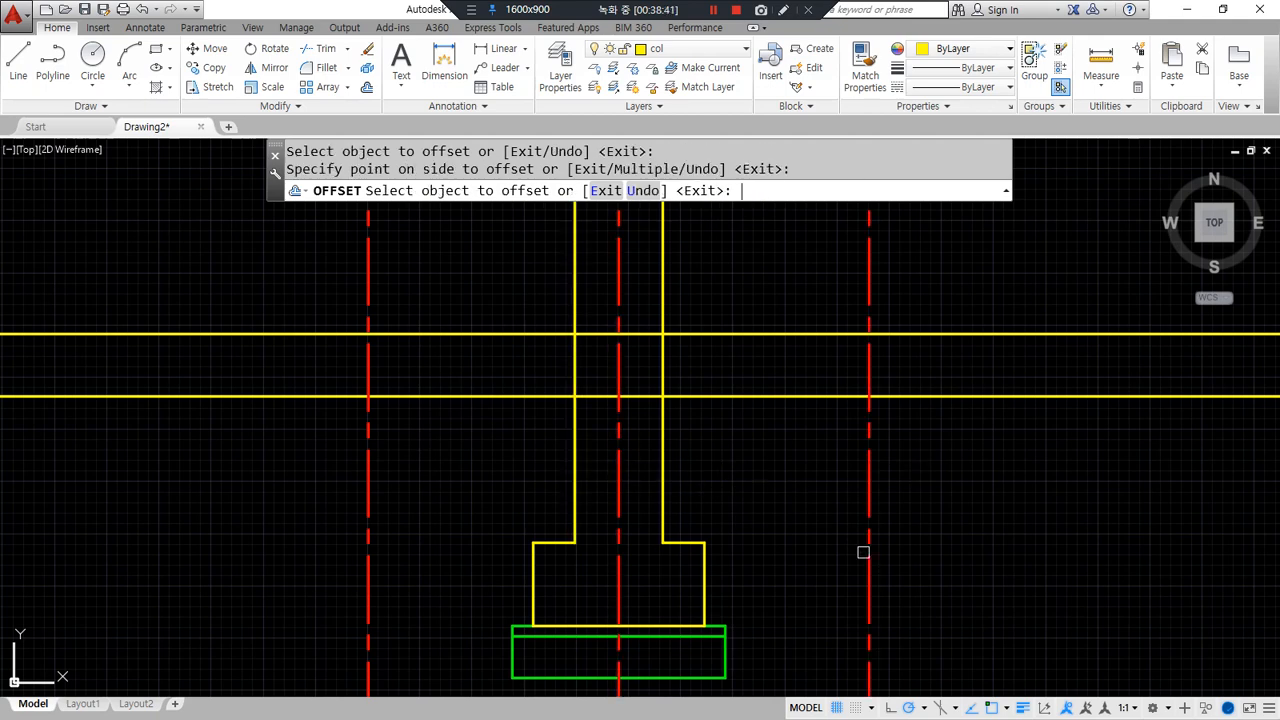
{"action": "key", "text": "Return"}
- Offset the left outer centre line 300 further away from the wall
{"action": "type", "text": "o"}
{"action": "key", "text": "Return"}
{"action": "type", "text": "300"}
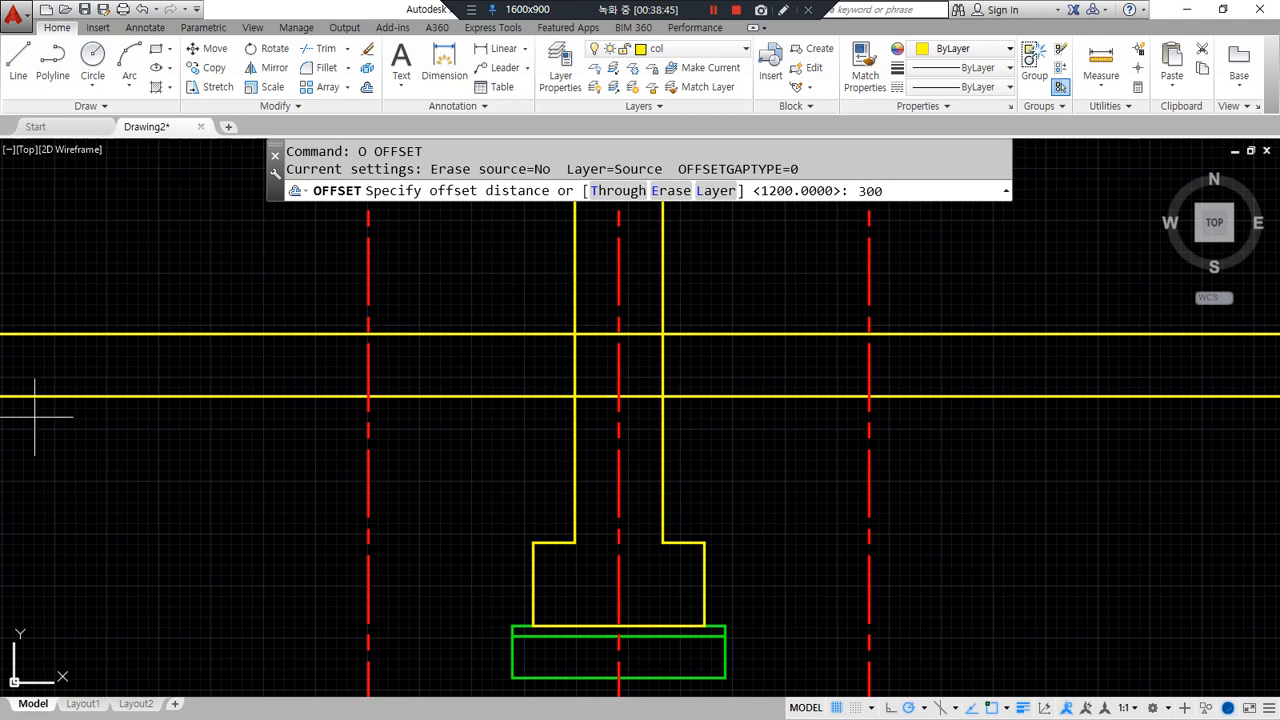
{"action": "key", "text": "Return"}
{"action": "left_click", "coordinate": [367, 472]}
{"action": "left_click", "coordinate": [323, 466]}
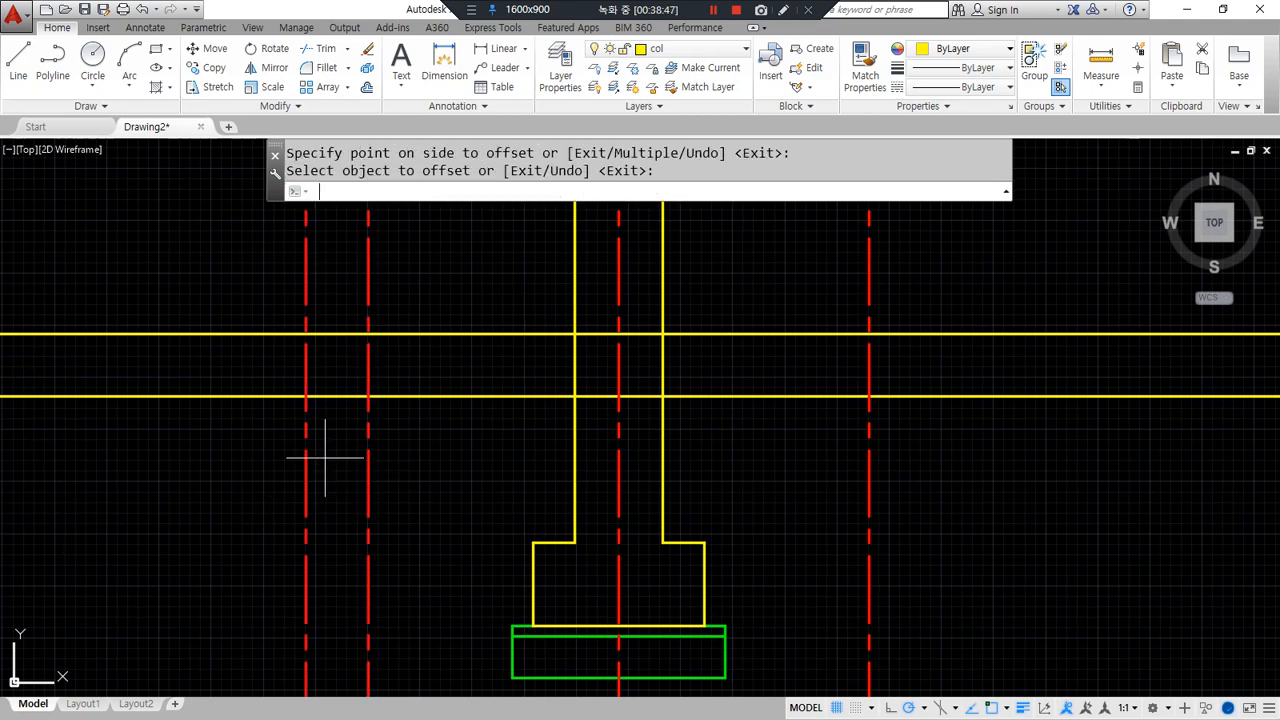
- Offset the raised floor-level line 150 downward
{"action": "key", "text": "Return"}
{"action": "key", "text": "Return"}
{"action": "type", "text": "150"}
{"action": "key", "text": "Return"}
{"action": "left_click", "coordinate": [412, 333]}
{"action": "left_click", "coordinate": [390, 372]}
{"action": "scroll", "coordinate": [387, 375], "scroll_direction": "up", "scroll_amount": 4}
{"action": "key", "text": "Return"}
- Match the properties of a yellow col-layer line onto the two outer centre lines beyond the wall's stair side
{"action": "type", "text": "ma"}
{"action": "key", "text": "Return"}
{"action": "left_click", "coordinate": [377, 360]}
{"action": "left_click", "coordinate": [391, 334]}
{"action": "left_click", "coordinate": [174, 331]}
{"action": "key", "text": "Return"}
- Fillet the floor line, tread line and two riser lines into sharp corners to form the stepped stair profile
{"action": "type", "text": "f"}
{"action": "key", "text": "Return"}
{"action": "left_click", "coordinate": [363, 281]}
{"action": "left_click", "coordinate": [341, 321]}
{"action": "key", "text": "Return"}
{"action": "left_click", "coordinate": [343, 342]}
{"action": "left_click", "coordinate": [318, 362]}
{"action": "key", "text": "Return"}
{"action": "left_click", "coordinate": [197, 359]}
{"action": "left_click", "coordinate": [189, 378]}
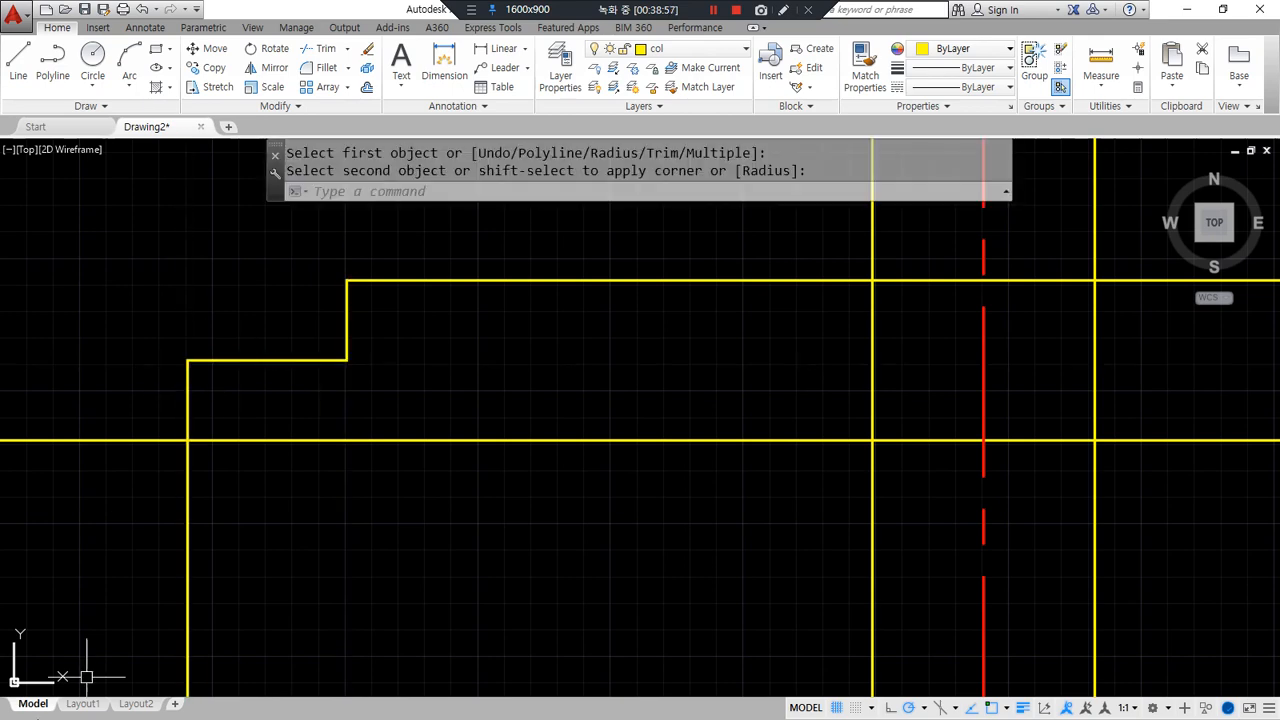
{"action": "scroll", "coordinate": [186, 534], "scroll_direction": "down", "scroll_amount": 3}
{"action": "scroll", "coordinate": [543, 471], "scroll_direction": "up", "scroll_amount": 2}
{"action": "middle_click_drag", "start_coordinate": [543, 471], "coordinate": [663, 417]}
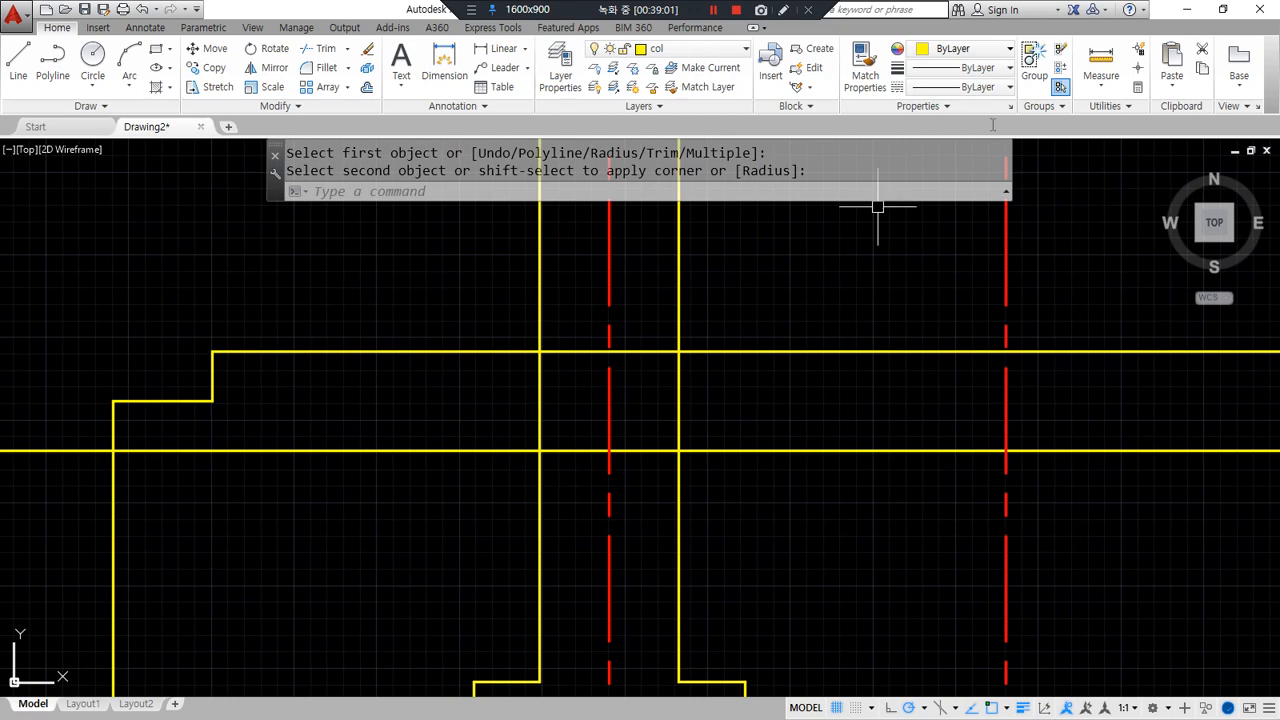
{"action": "scroll", "coordinate": [743, 543], "scroll_direction": "down", "scroll_amount": 2}
{"action": "mouse_move", "coordinate": [676, 609]}
{"action": "middle_mouse_down"}
{"action": "mouse_move", "coordinate": [649, 397]}
{"action": "mouse_move", "coordinate": [634, 434]}
{"action": "middle_mouse_up"}
{"action": "middle_click_drag", "start_coordinate": [298, 485], "coordinate": [263, 497]}
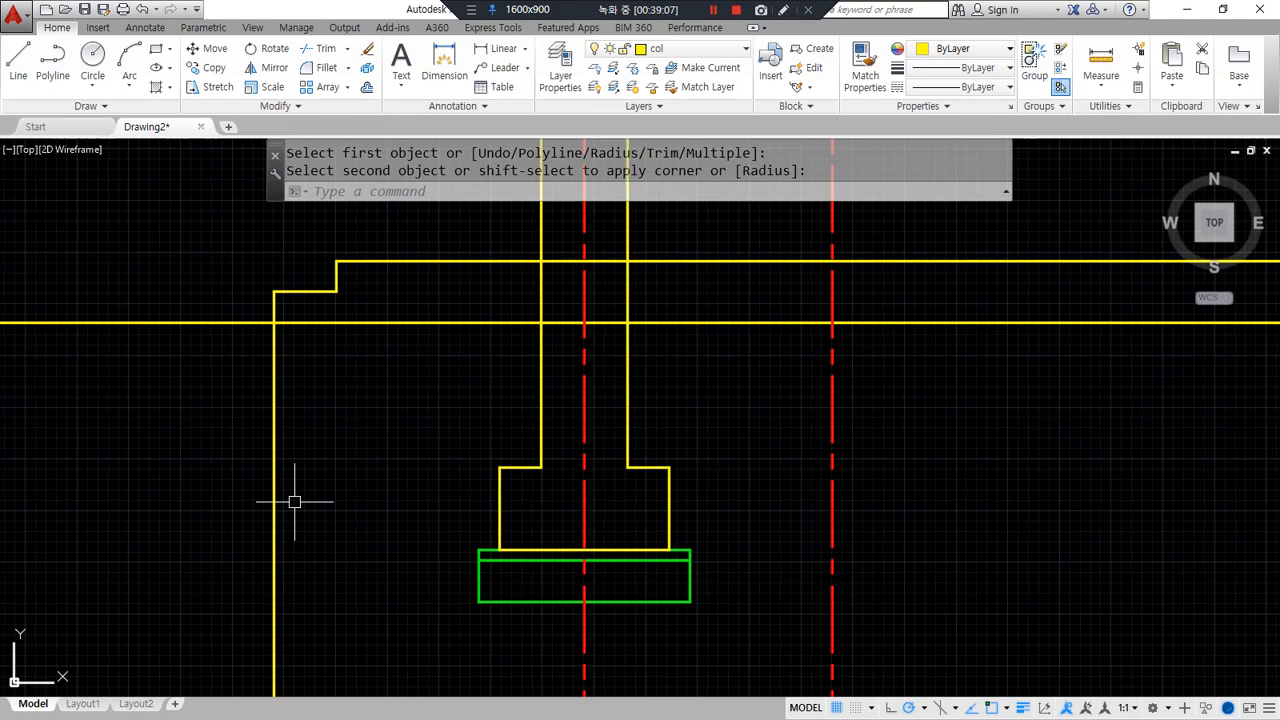
{"action": "key", "text": "ctrl+z"}
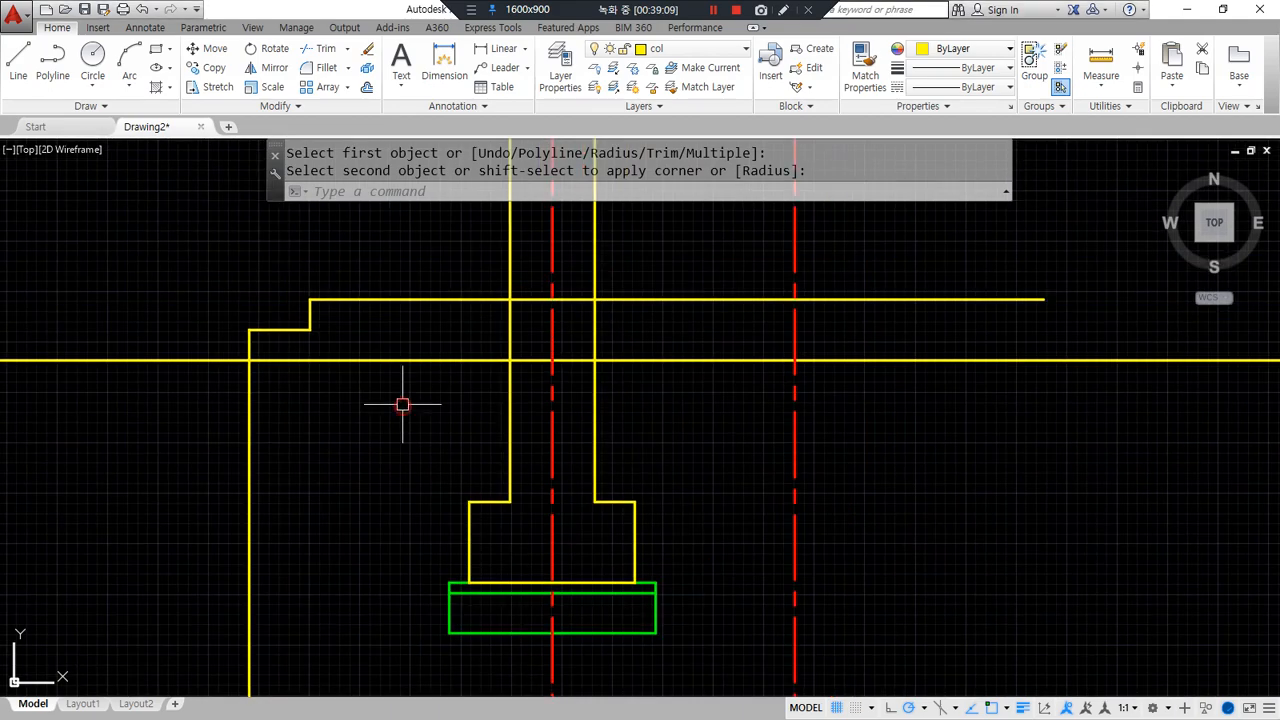
{"action": "middle_click_drag", "start_coordinate": [344, 392], "coordinate": [457, 340]}
{"action": "left_click_drag", "start_coordinate": [367, 371], "coordinate": [378, 440]}
{"action": "left_click_drag", "start_coordinate": [583, 449], "coordinate": [216, 449]}
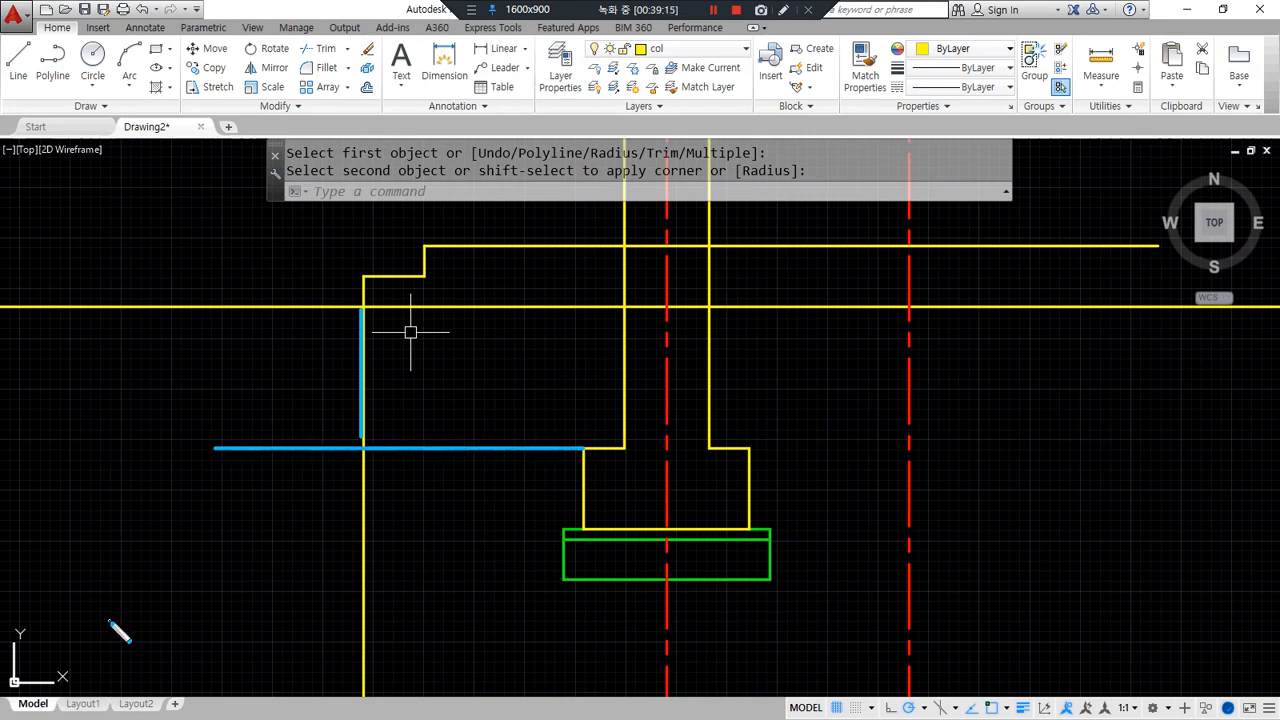
{"action": "key", "text": "Escape"}
- Offset the ground line 700 downward, level with the top of the wall footing
{"action": "type", "text": "o"}
{"action": "key", "text": "Return"}
{"action": "type", "text": "700"}
{"action": "key", "text": "Return"}
{"action": "left_click", "coordinate": [418, 311]}
{"action": "left_click", "coordinate": [394, 437]}
{"action": "key", "text": "Return"}
{"action": "scroll", "coordinate": [437, 417], "scroll_direction": "up", "scroll_amount": 2}
{"action": "mouse_move", "coordinate": [437, 417]}
{"action": "middle_mouse_down"}
{"action": "mouse_move", "coordinate": [356, 566]}
{"action": "mouse_move", "coordinate": [426, 560]}
{"action": "middle_mouse_up"}
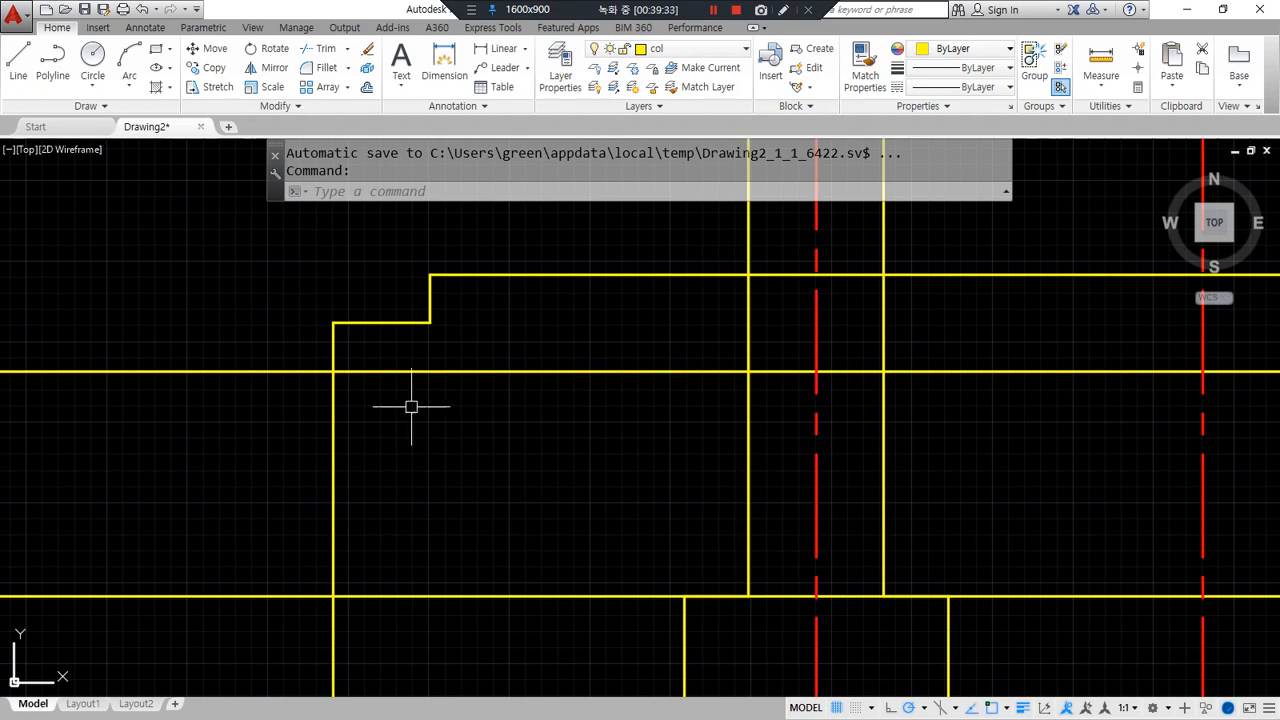
{"action": "mouse_move", "coordinate": [404, 362]}
{"action": "left_mouse_down"}
{"action": "mouse_move", "coordinate": [403, 338]}
{"action": "mouse_move", "coordinate": [388, 370]}
{"action": "left_mouse_up"}
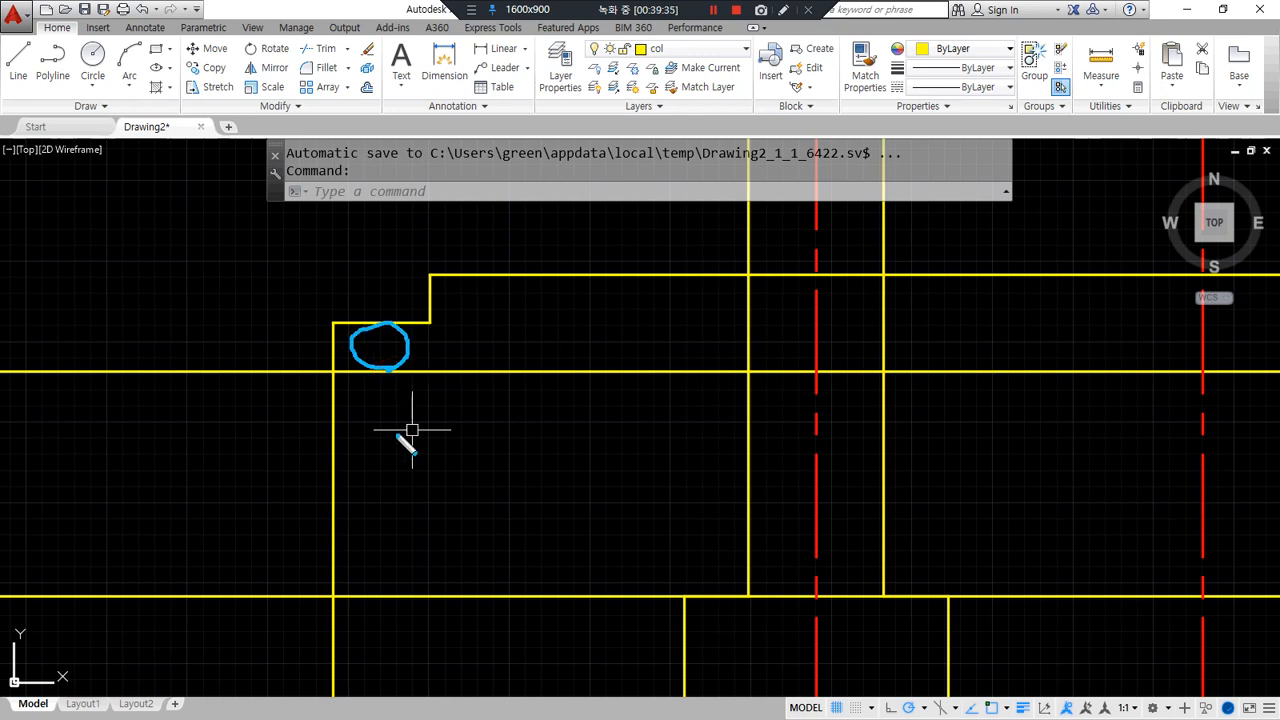
{"action": "mouse_move", "coordinate": [332, 459]}
{"action": "left_mouse_down"}
{"action": "mouse_move", "coordinate": [415, 459]}
{"action": "mouse_move", "coordinate": [409, 477]}
{"action": "mouse_move", "coordinate": [342, 469]}
{"action": "left_mouse_up"}
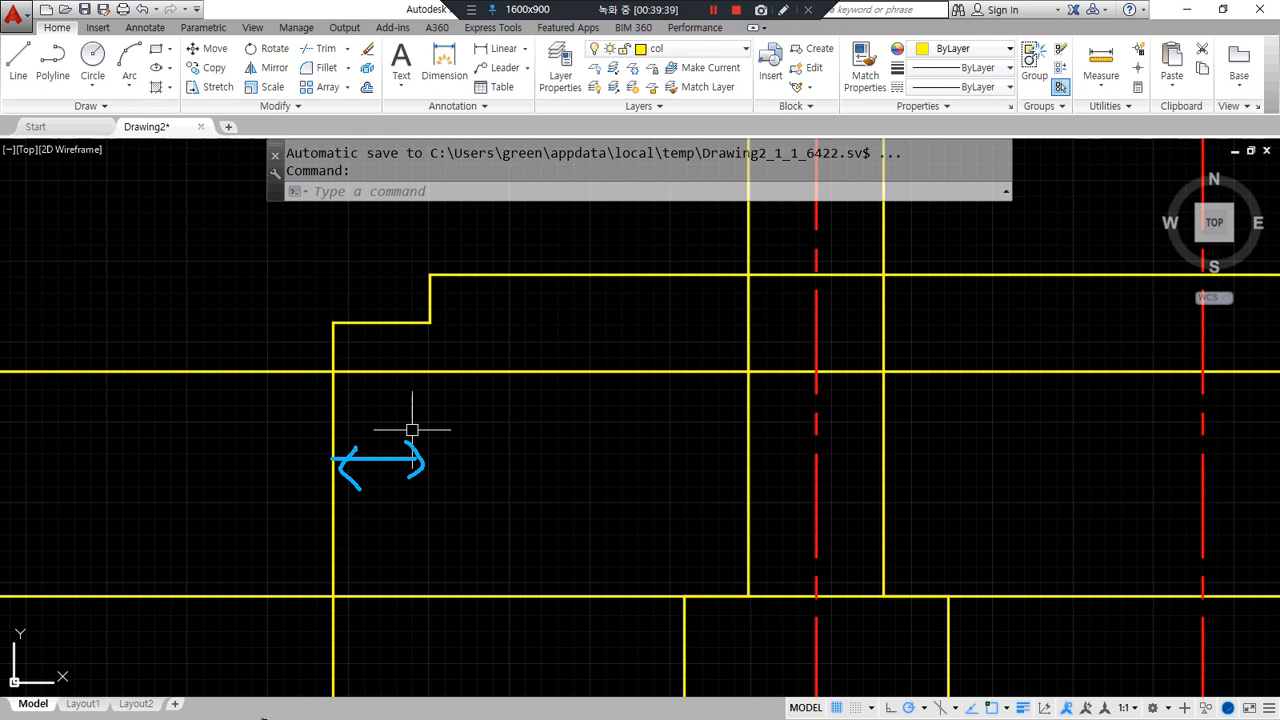
- Offset the stair's outermost vertical line 150 inward, toward the wall
{"action": "type", "text": "o"}
{"action": "key", "text": "Return"}
{"action": "type", "text": "150"}
{"action": "key", "text": "Return"}
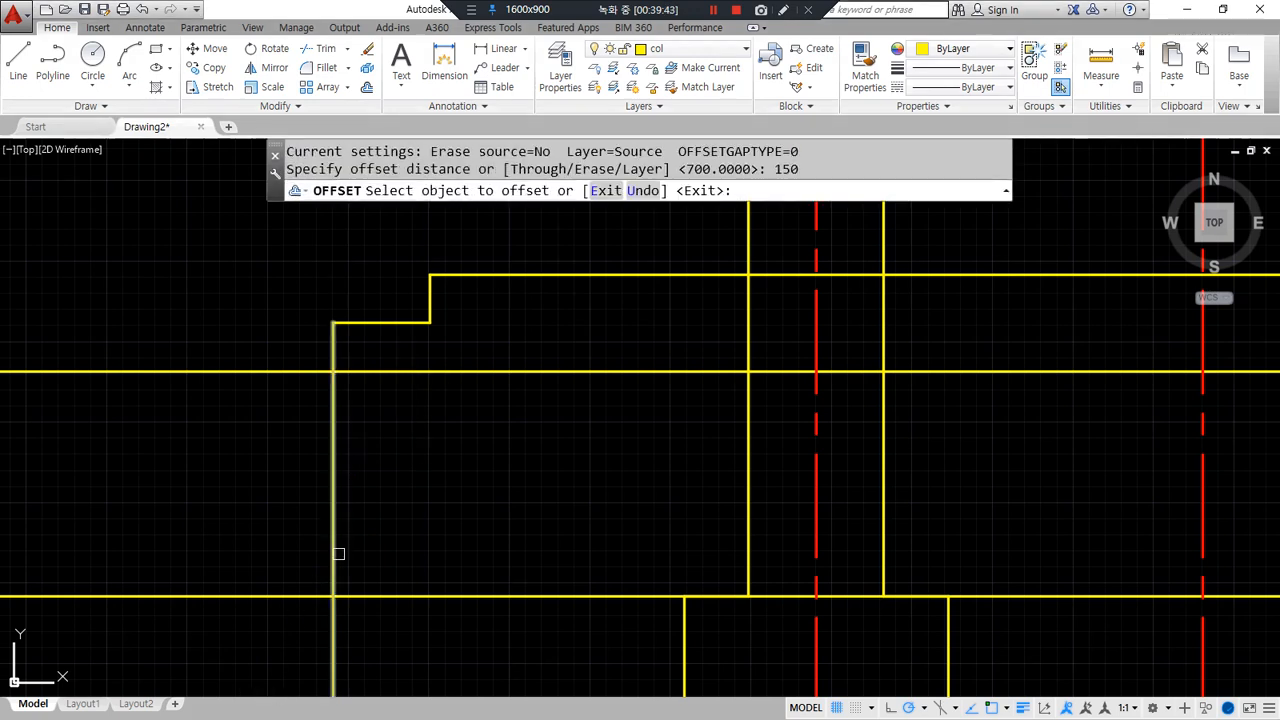
{"action": "left_click", "coordinate": [335, 540]}
{"action": "left_click", "coordinate": [377, 543]}
{"action": "key", "text": "Return"}
- Fillet both vertical leg lines with the lower horizontal line to close the bottom of the stair's downstand leg
{"action": "type", "text": "f"}
{"action": "key", "text": "Return"}
{"action": "left_click", "coordinate": [333, 560]}
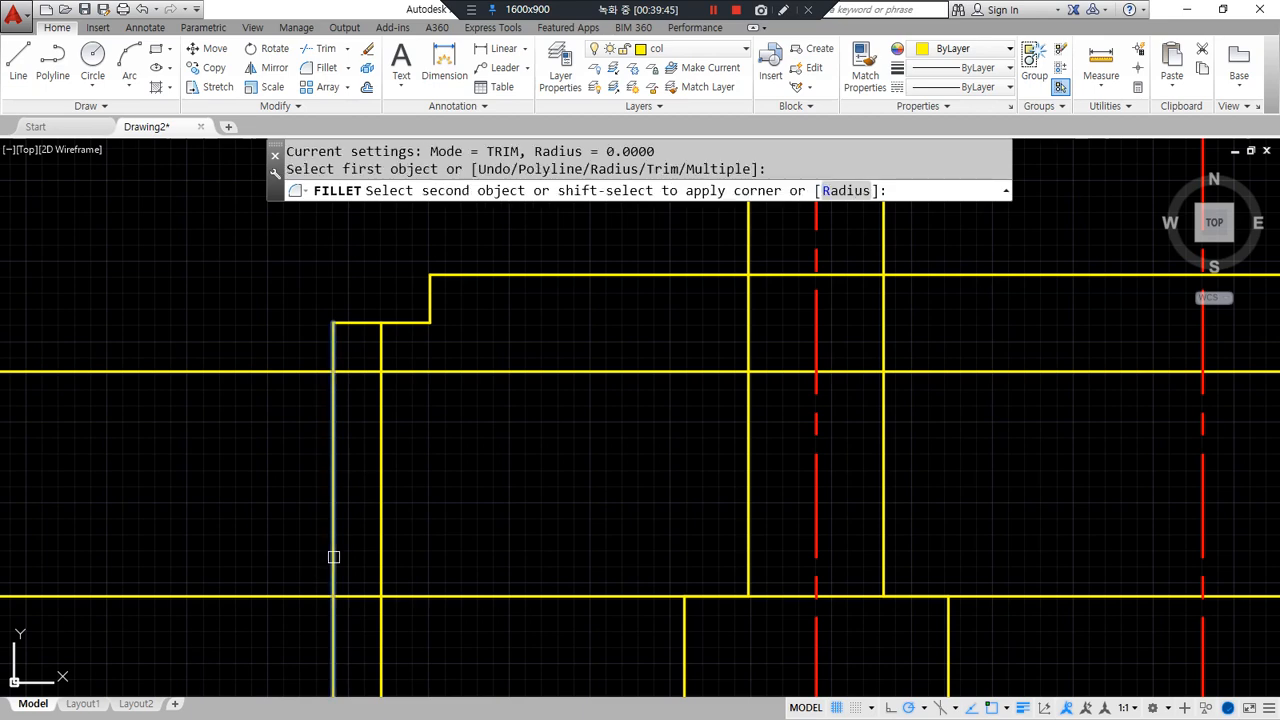
{"action": "left_click", "coordinate": [355, 595]}
{"action": "key", "text": "Return"}
{"action": "left_click", "coordinate": [362, 596]}
{"action": "left_click", "coordinate": [377, 574]}
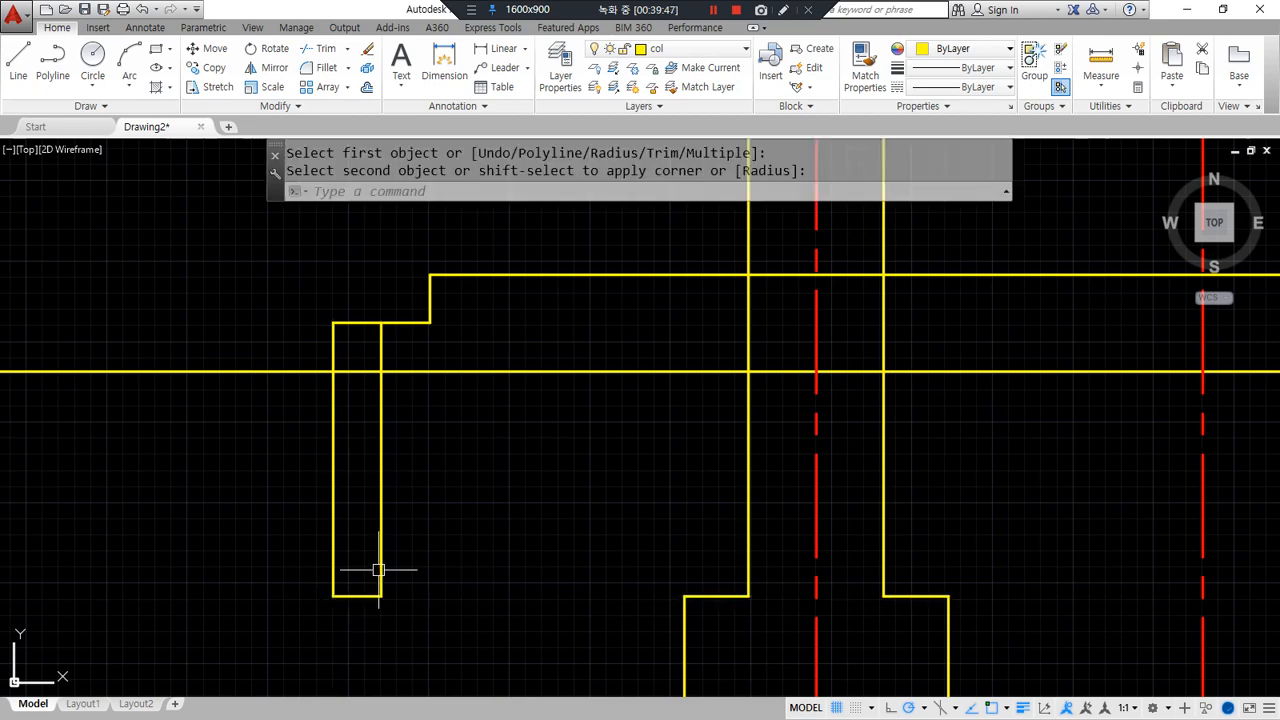
{"action": "key", "text": "ctrl+alt+d"}
{"action": "left_click_drag", "start_coordinate": [674, 281], "coordinate": [692, 329]}
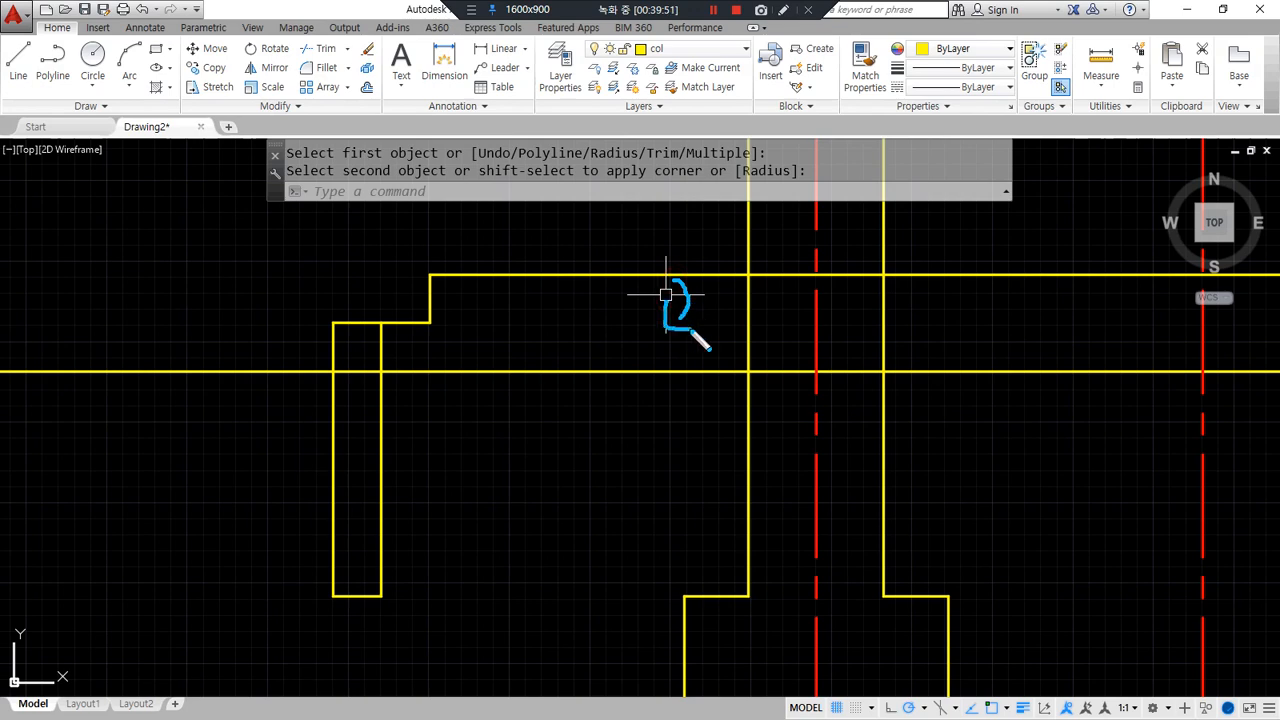
{"action": "key", "text": "Escape"}
- Offset the top floor line 150 downward to form the slab underside
{"action": "type", "text": "o"}
{"action": "key", "text": "Return"}
{"action": "type", "text": "15"}
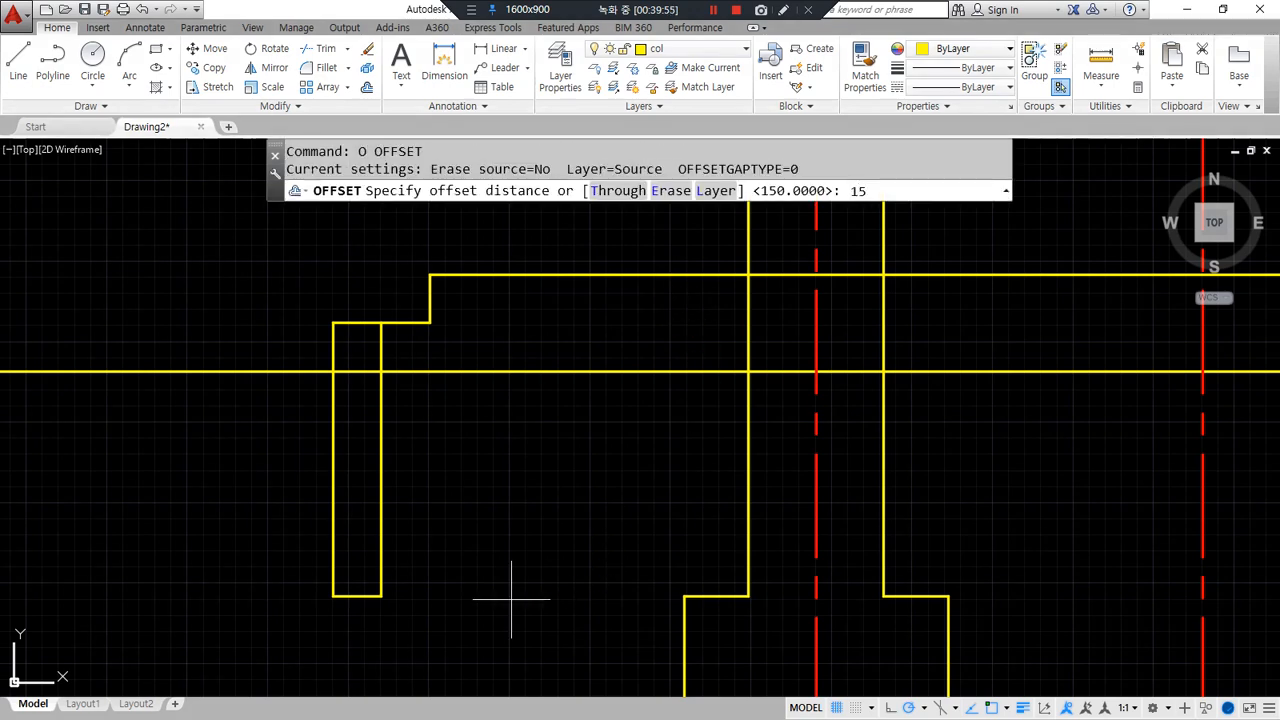
{"action": "type", "text": "0"}
{"action": "key", "text": "Return"}
{"action": "left_click", "coordinate": [634, 276]}
{"action": "left_click", "coordinate": [617, 352]}
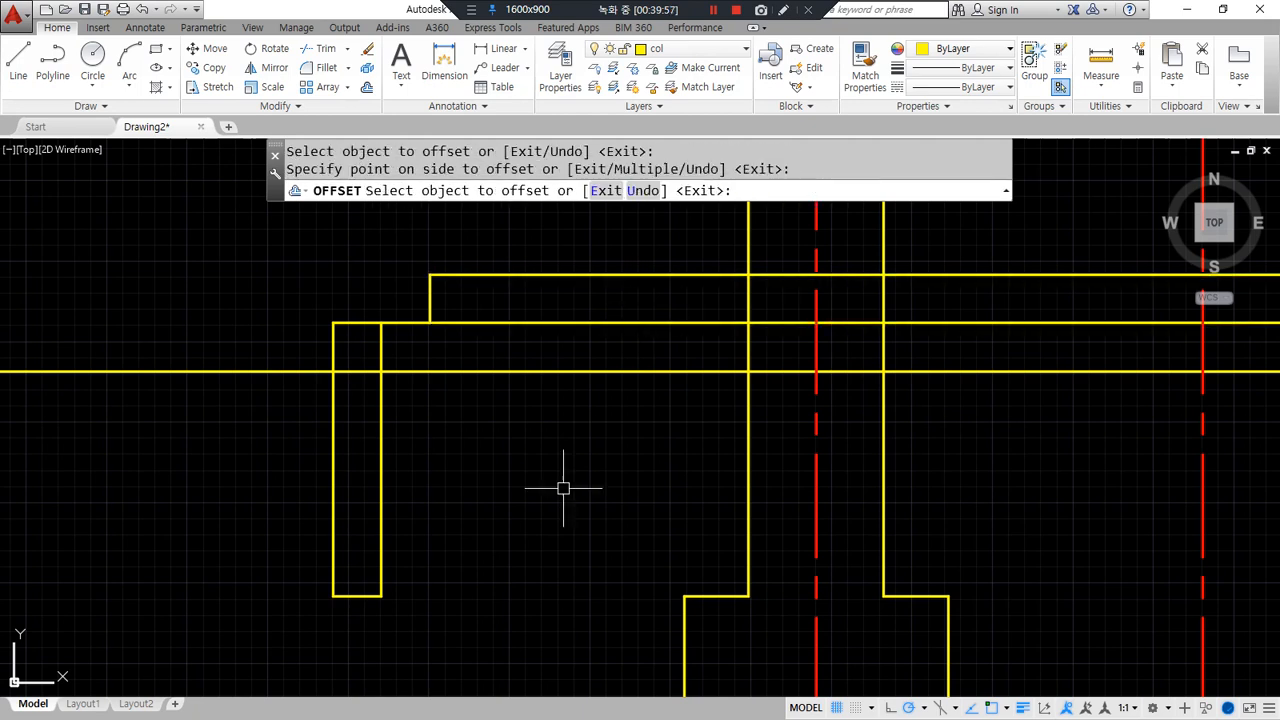
{"action": "key", "text": "Return"}
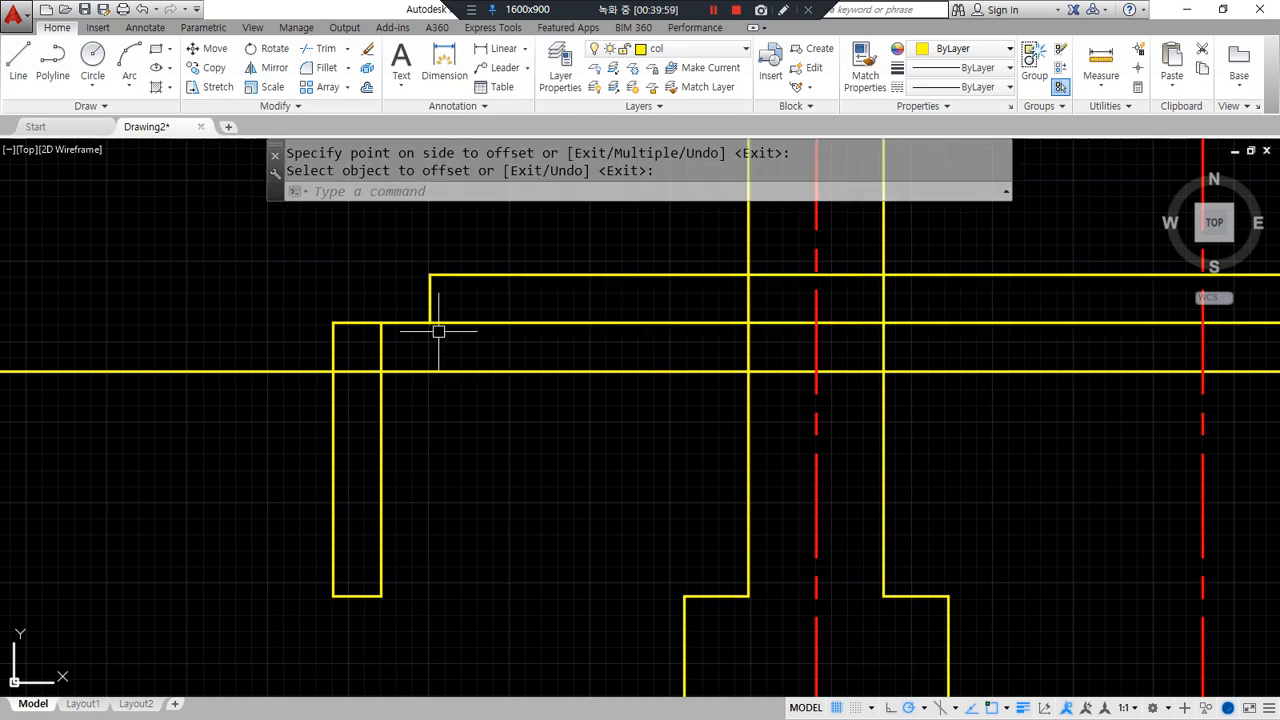
- Draw a line from the outer riser's intersection with the ground line to the inner corner of the step
{"action": "mouse_move", "coordinate": [375, 410]}
{"action": "left_mouse_down"}
{"action": "mouse_move", "coordinate": [333, 412]}
{"action": "mouse_move", "coordinate": [518, 293]}
{"action": "mouse_move", "coordinate": [415, 418]}
{"action": "left_mouse_up"}
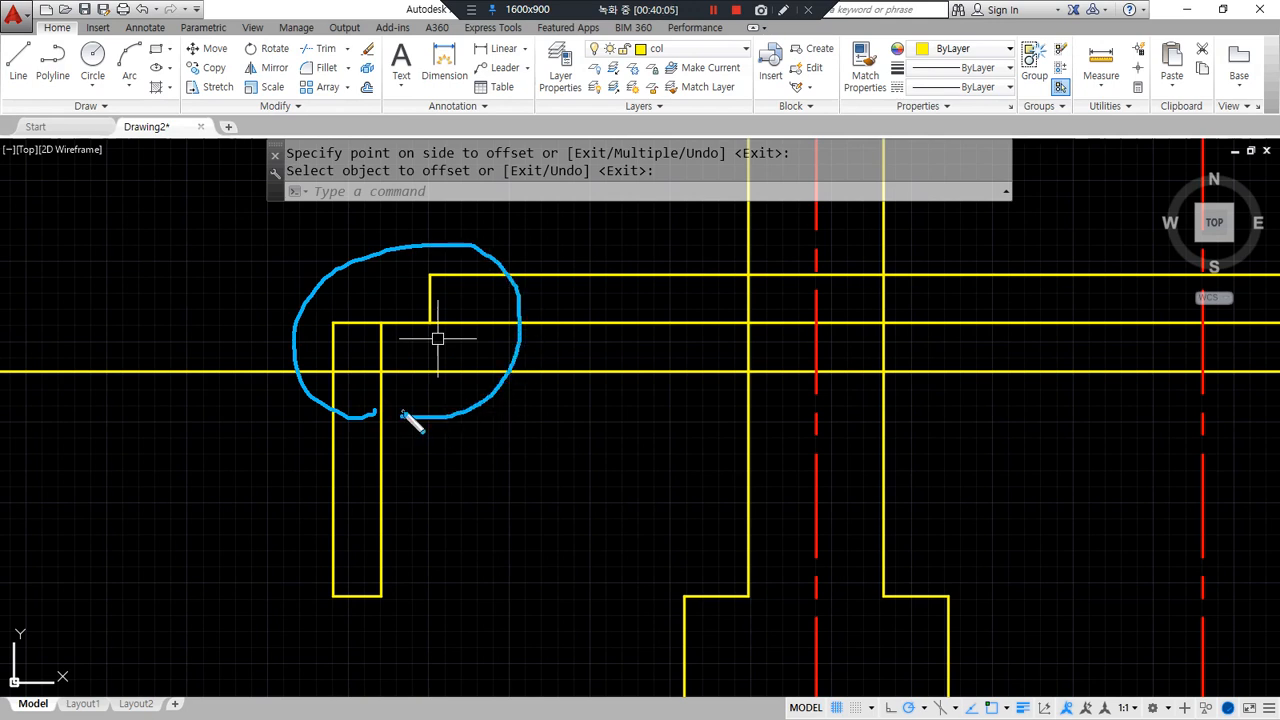
{"action": "type", "text": "l"}
{"action": "key", "text": "Return"}
{"action": "left_click", "coordinate": [333, 371]}
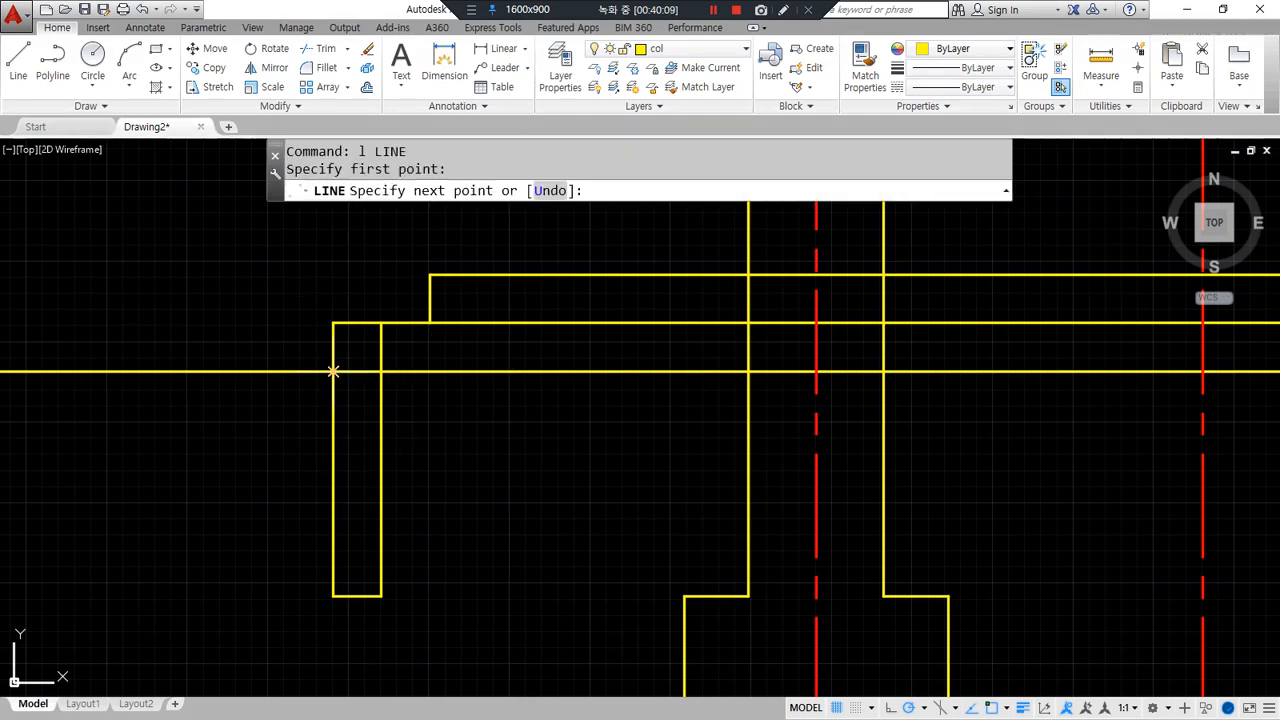
{"action": "left_click", "coordinate": [429, 323]}
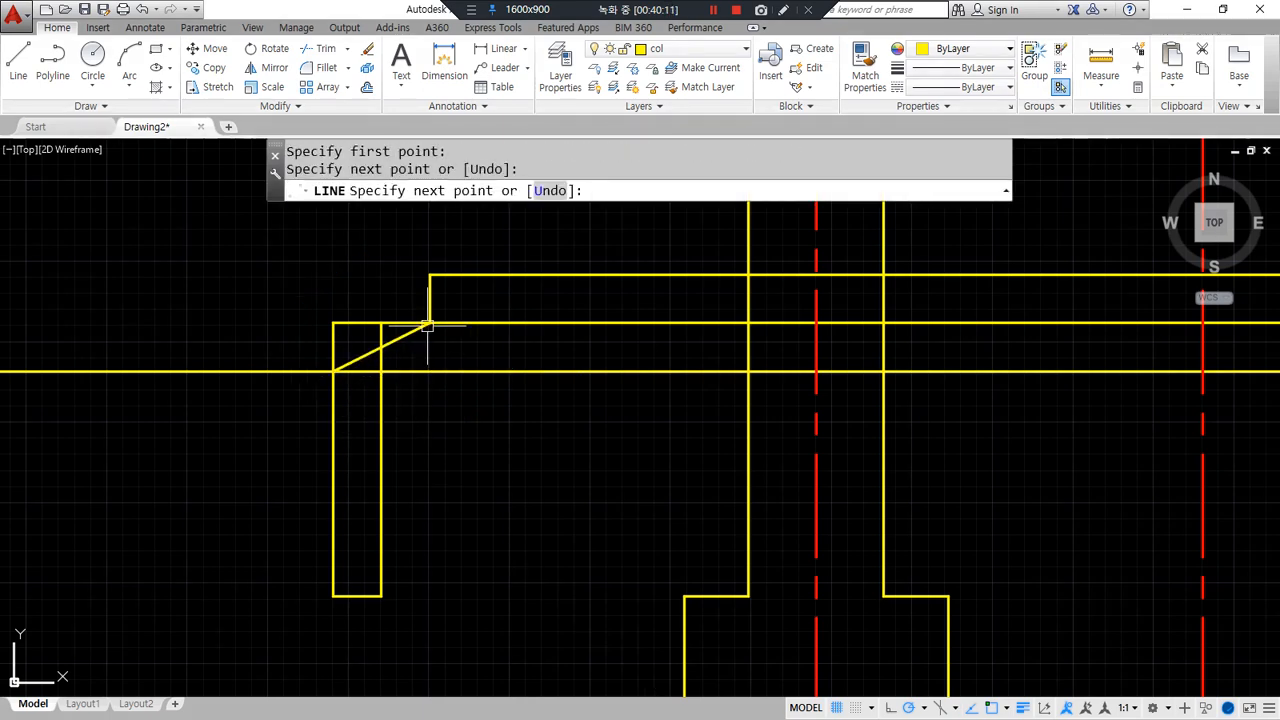
{"action": "key", "text": "Return"}
- Extend the diagonal line up to the top floor line
{"action": "scroll", "coordinate": [432, 335], "scroll_direction": "up", "scroll_amount": 3}
{"action": "type", "text": "ex"}
{"action": "key", "text": "Return"}
{"action": "key", "text": "Return"}
{"action": "left_click", "coordinate": [408, 382]}
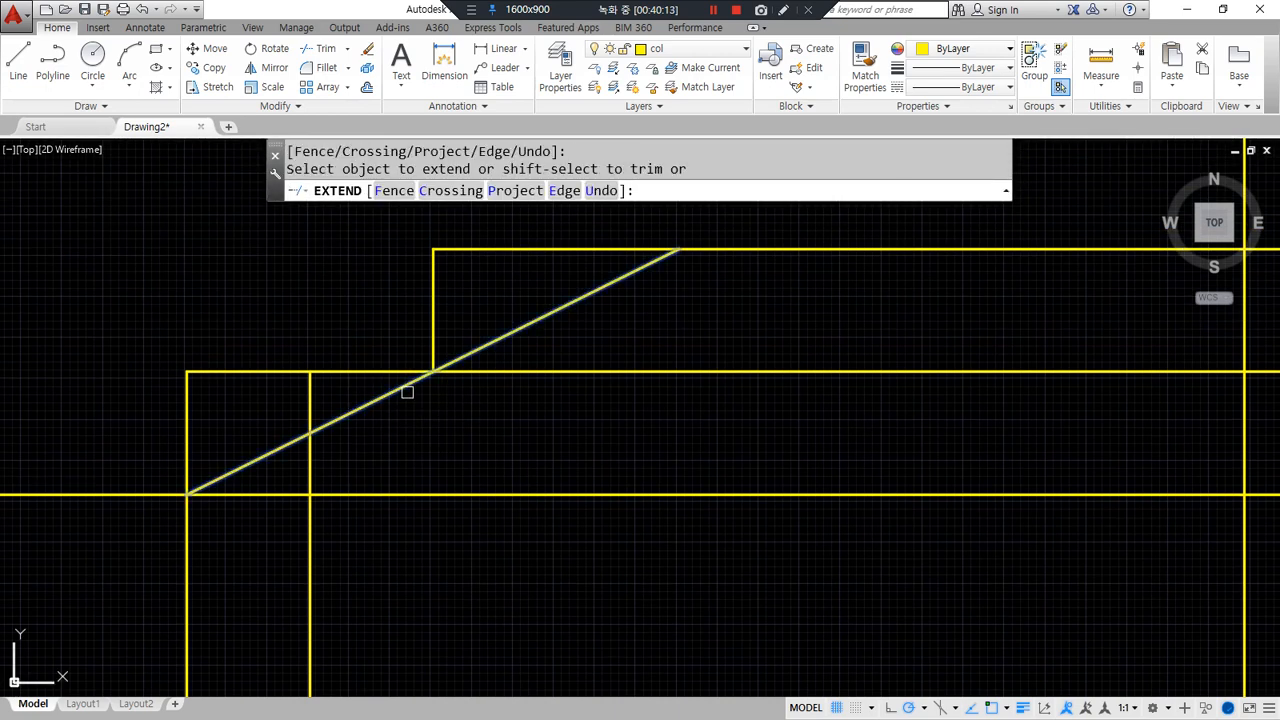
{"action": "key", "text": "Return"}
{"action": "left_click_drag", "start_coordinate": [675, 244], "coordinate": [175, 500]}
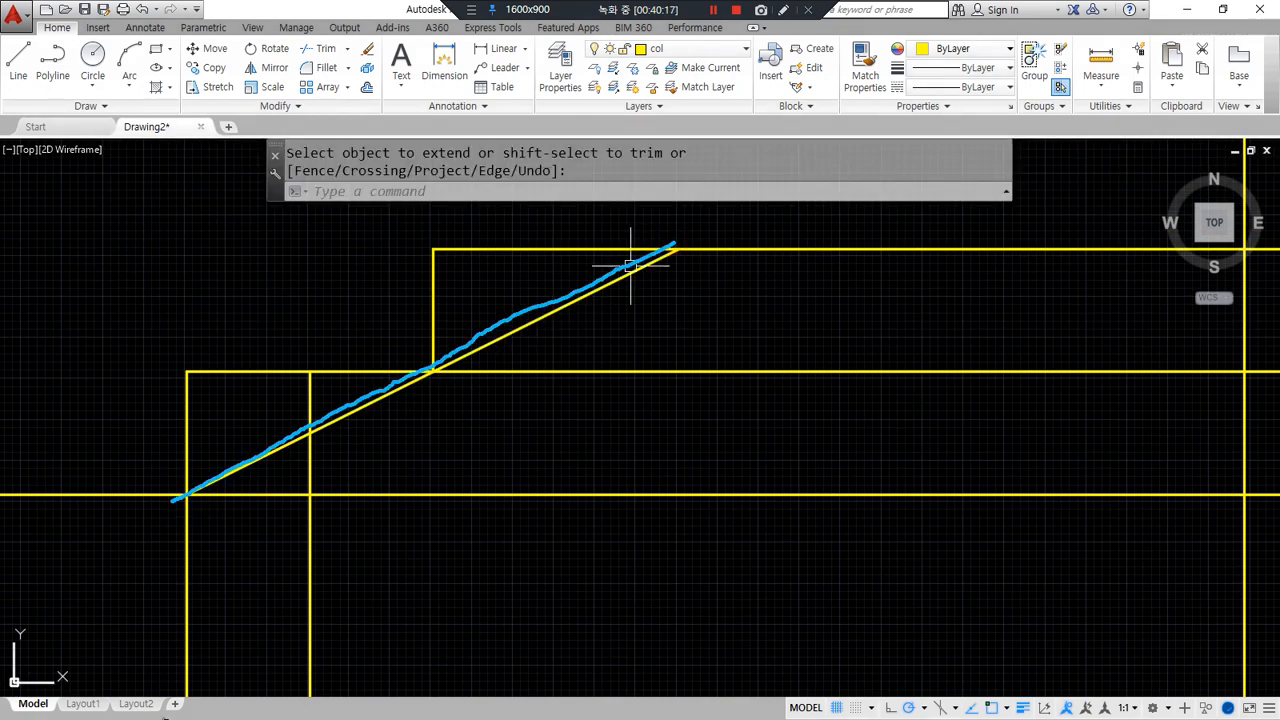
{"action": "left_click_drag", "start_coordinate": [186, 503], "coordinate": [197, 520]}
{"action": "mouse_move", "coordinate": [450, 372]}
{"action": "left_mouse_down"}
{"action": "mouse_move", "coordinate": [440, 362]}
{"action": "mouse_move", "coordinate": [417, 409]}
{"action": "mouse_move", "coordinate": [680, 277]}
{"action": "mouse_move", "coordinate": [192, 500]}
{"action": "left_mouse_up"}
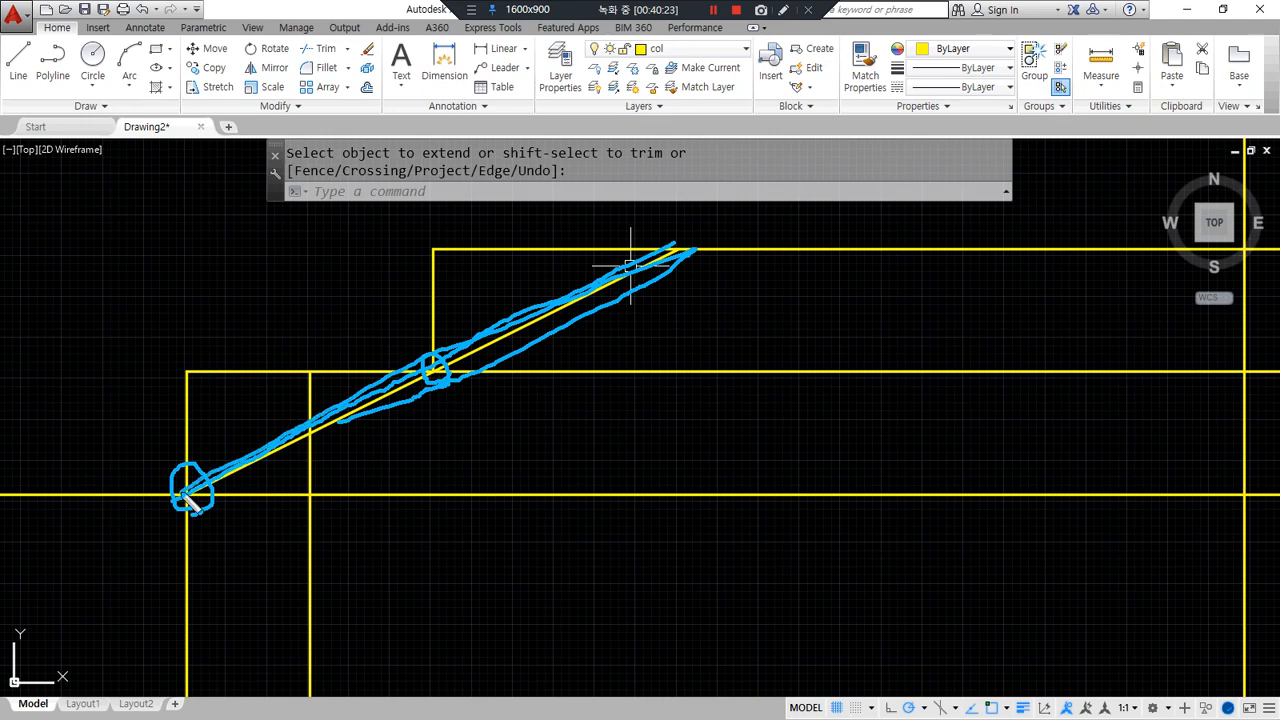
{"action": "key", "text": "Escape"}
- Offset the diagonal line 150 downward, toward the inside of the stair
{"action": "type", "text": "o"}
{"action": "key", "text": "Return"}
{"action": "type", "text": "150"}
{"action": "key", "text": "Return"}
{"action": "left_click", "coordinate": [562, 294]}
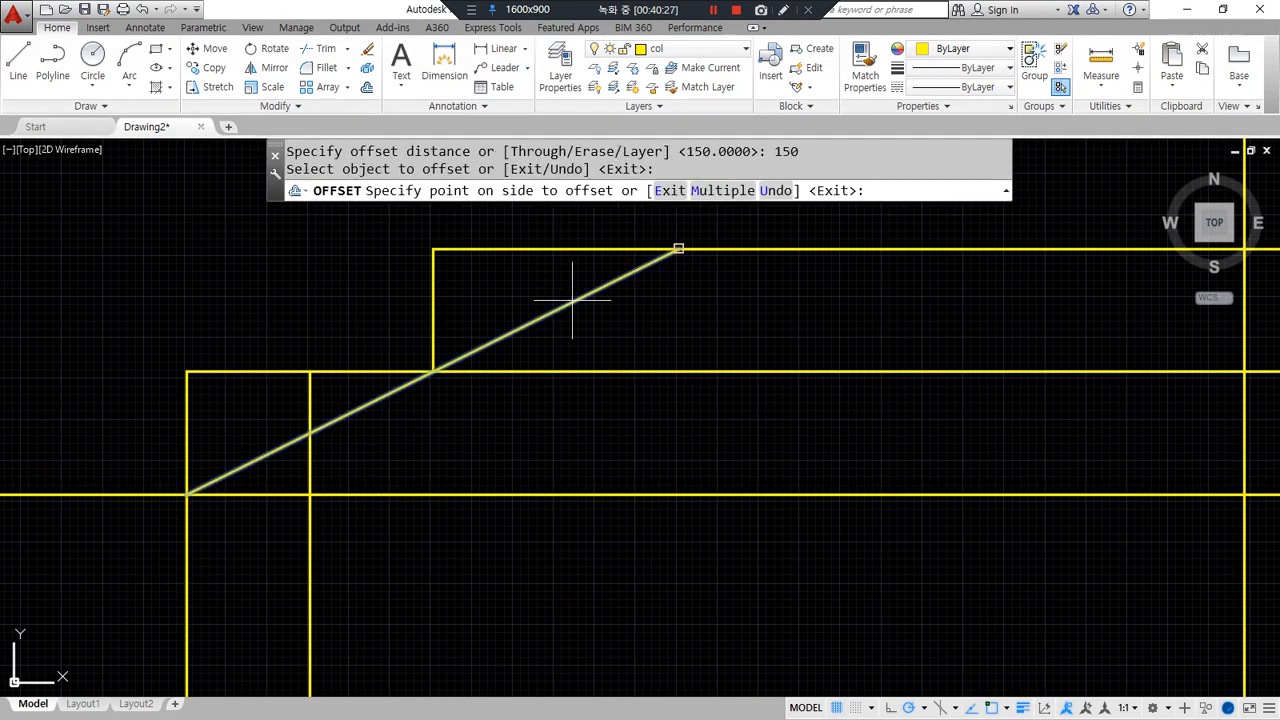
{"action": "left_click", "coordinate": [625, 337]}
{"action": "key", "text": "Return"}
{"action": "middle_click_drag", "start_coordinate": [483, 588], "coordinate": [484, 501]}
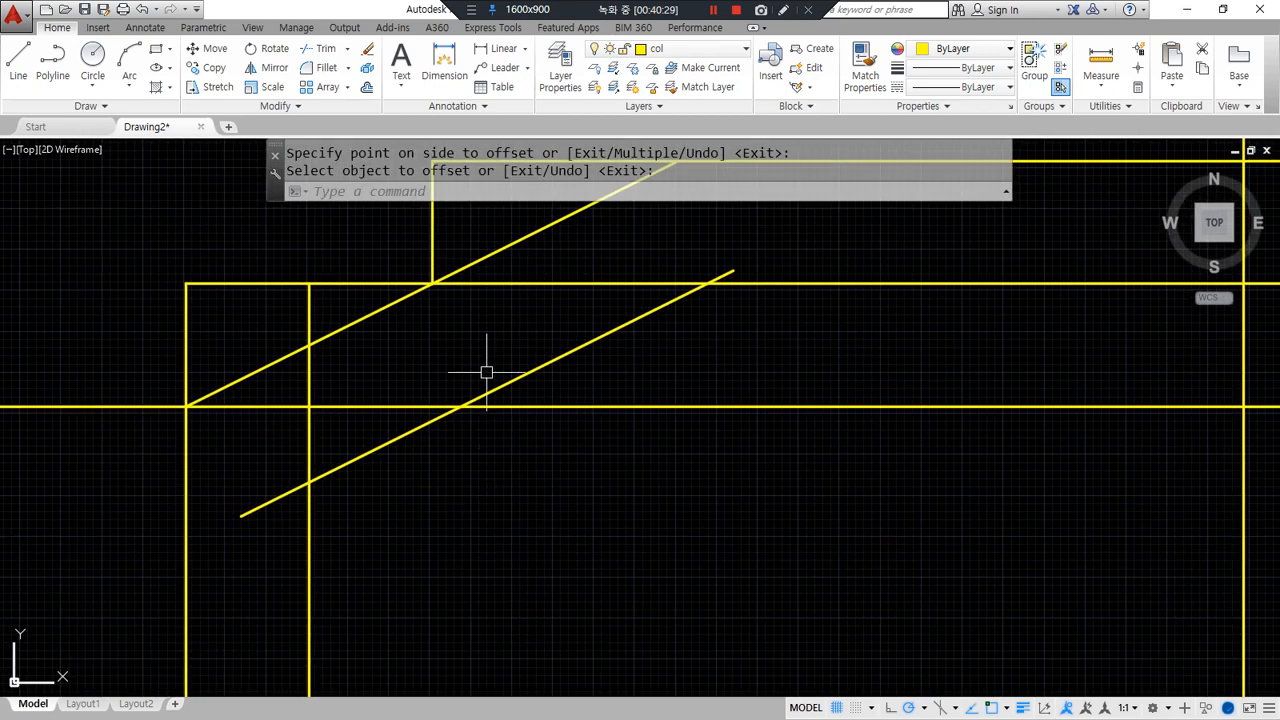
{"action": "left_click_drag", "start_coordinate": [390, 306], "coordinate": [452, 398]}
{"action": "mouse_move", "coordinate": [390, 350]}
{"action": "left_mouse_down"}
{"action": "mouse_move", "coordinate": [389, 307]}
{"action": "mouse_move", "coordinate": [443, 298]}
{"action": "left_mouse_up"}
{"action": "scroll", "coordinate": [766, 331], "scroll_direction": "down", "scroll_amount": 2}
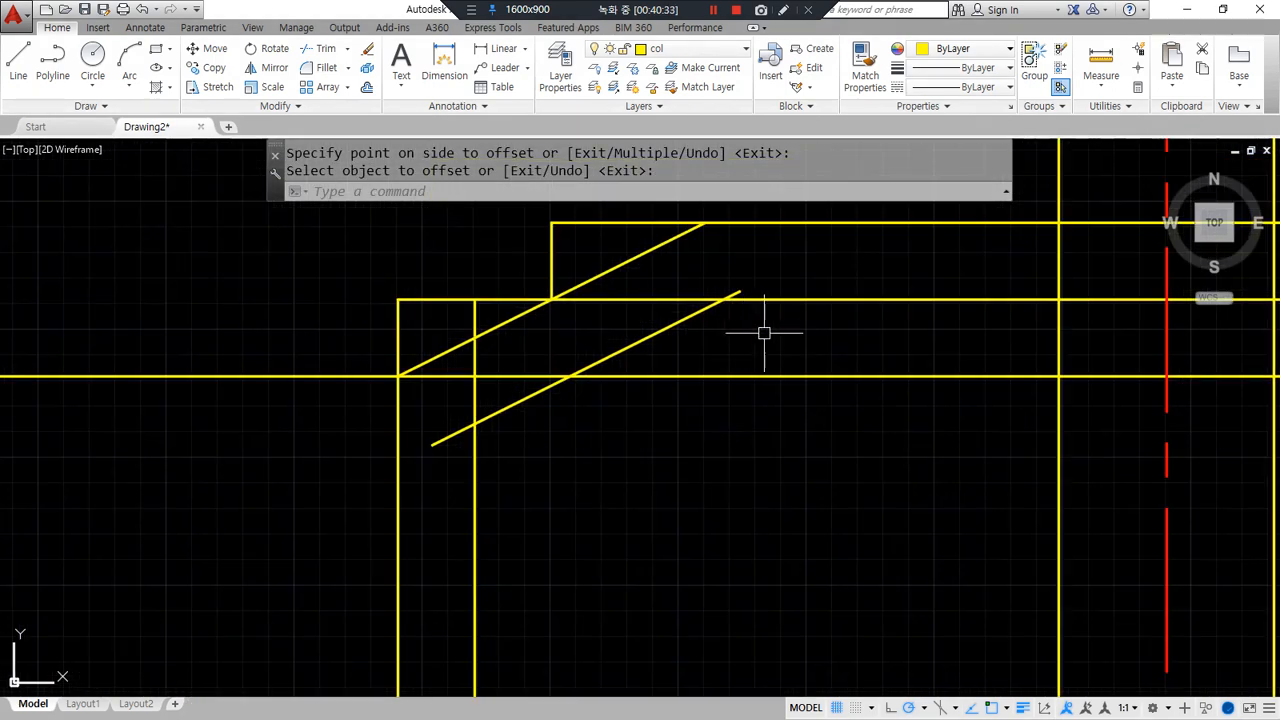
- Fillet the lower diagonal line with the slab underside and with the inner leg line into sharp corners
{"action": "middle_click_drag", "start_coordinate": [766, 331], "coordinate": [526, 317]}
{"action": "type", "text": "f"}
{"action": "key", "text": "Return"}
{"action": "left_click", "coordinate": [522, 302]}
{"action": "left_click", "coordinate": [451, 315]}
{"action": "key", "text": "Return"}
{"action": "left_click", "coordinate": [243, 411]}
{"action": "left_click", "coordinate": [219, 462]}
- Delete the upper diagonal construction line through the step corners
{"action": "scroll", "coordinate": [297, 571], "scroll_direction": "down", "scroll_amount": 2}
{"action": "mouse_move", "coordinate": [330, 518]}
{"action": "middle_mouse_down"}
{"action": "mouse_move", "coordinate": [380, 480]}
{"action": "mouse_move", "coordinate": [385, 489]}
{"action": "middle_mouse_up"}
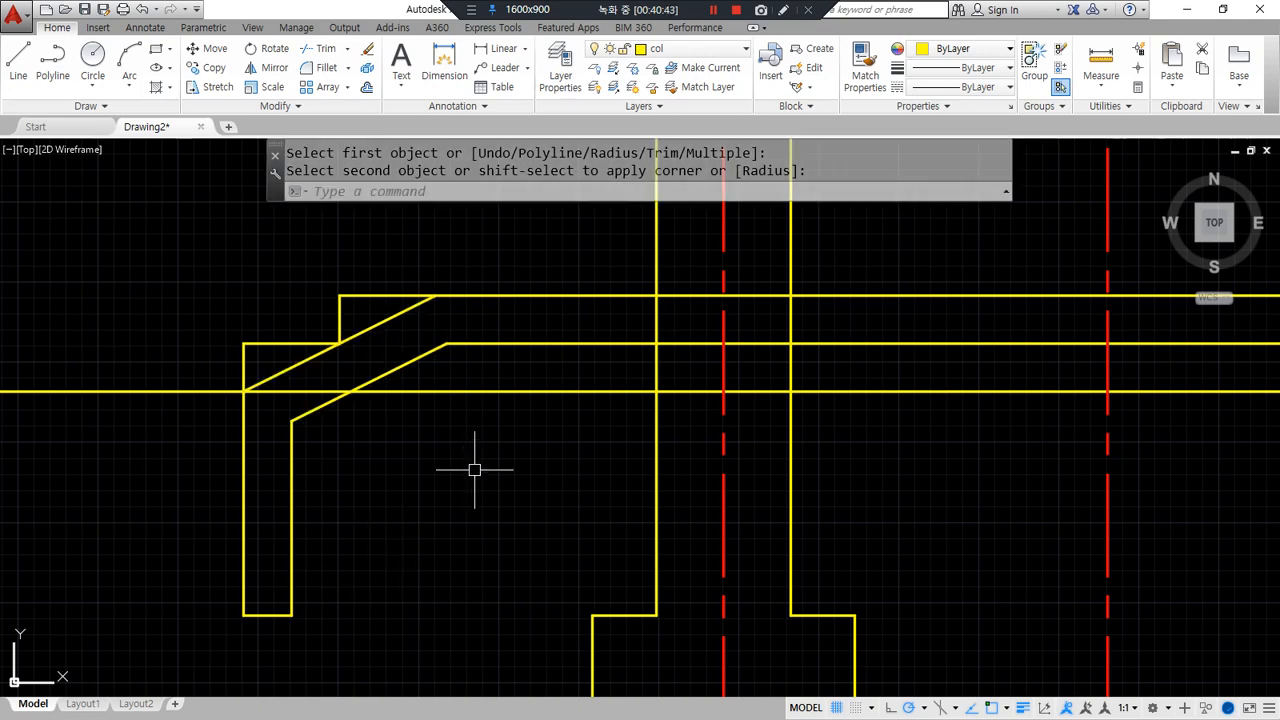
{"action": "left_click", "coordinate": [378, 325]}
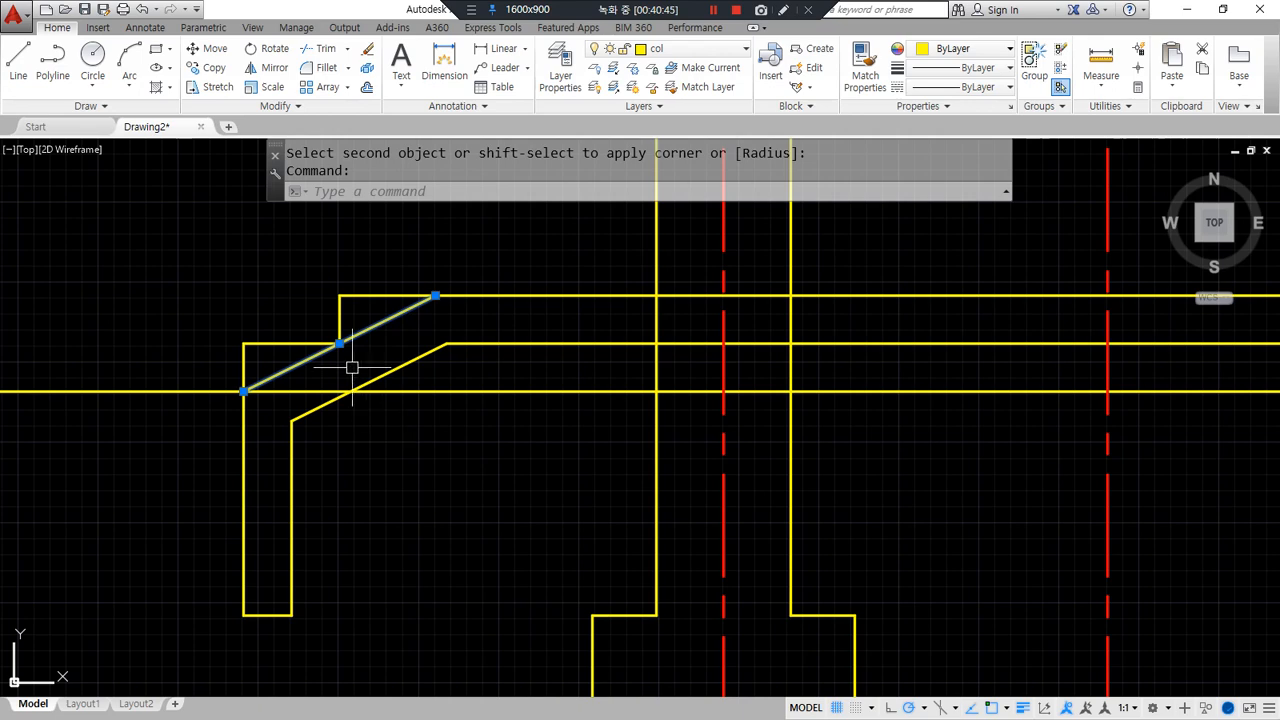
{"action": "scroll", "coordinate": [352, 368], "scroll_direction": "up", "scroll_amount": 2}
{"action": "left_click_drag", "start_coordinate": [483, 256], "coordinate": [178, 410]}
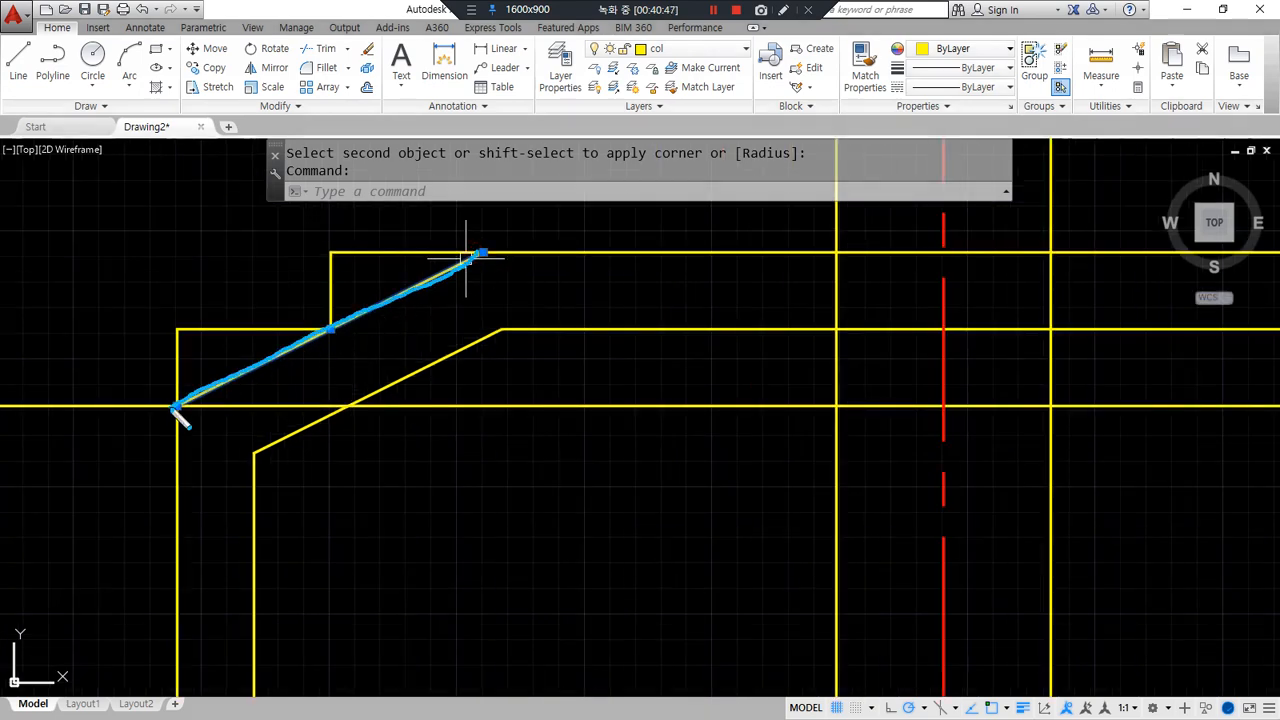
{"action": "key", "text": "Delete"}
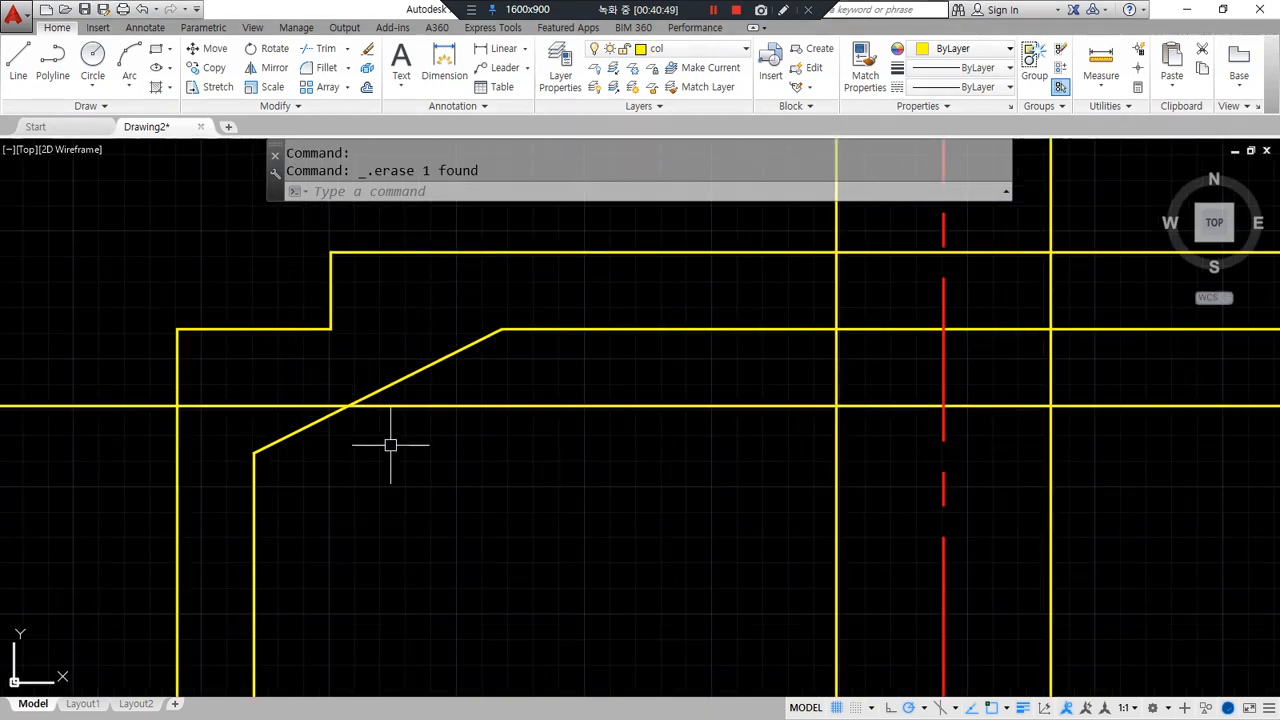
{"action": "scroll", "coordinate": [390, 445], "scroll_direction": "down", "scroll_amount": 2}
{"action": "left_click_drag", "start_coordinate": [260, 373], "coordinate": [250, 517]}
{"action": "left_click_drag", "start_coordinate": [256, 423], "coordinate": [998, 423]}
{"action": "scroll", "coordinate": [390, 458], "scroll_direction": "down", "scroll_amount": 2}
{"action": "scroll", "coordinate": [310, 425], "scroll_direction": "down", "scroll_amount": 2}
{"action": "scroll", "coordinate": [651, 434], "scroll_direction": "up", "scroll_amount": 2}
{"action": "scroll", "coordinate": [587, 457], "scroll_direction": "down", "scroll_amount": 2}
{"action": "scroll", "coordinate": [634, 460], "scroll_direction": "up", "scroll_amount": 2}
{"action": "middle_click_drag", "start_coordinate": [561, 477], "coordinate": [688, 487]}
- Trim the ground line inside the stair concrete and between the wall and the centre line on its far side
{"action": "type", "text": "tr"}
{"action": "key", "text": "space"}
{"action": "key", "text": "space"}
{"action": "left_click", "coordinate": [238, 442]}
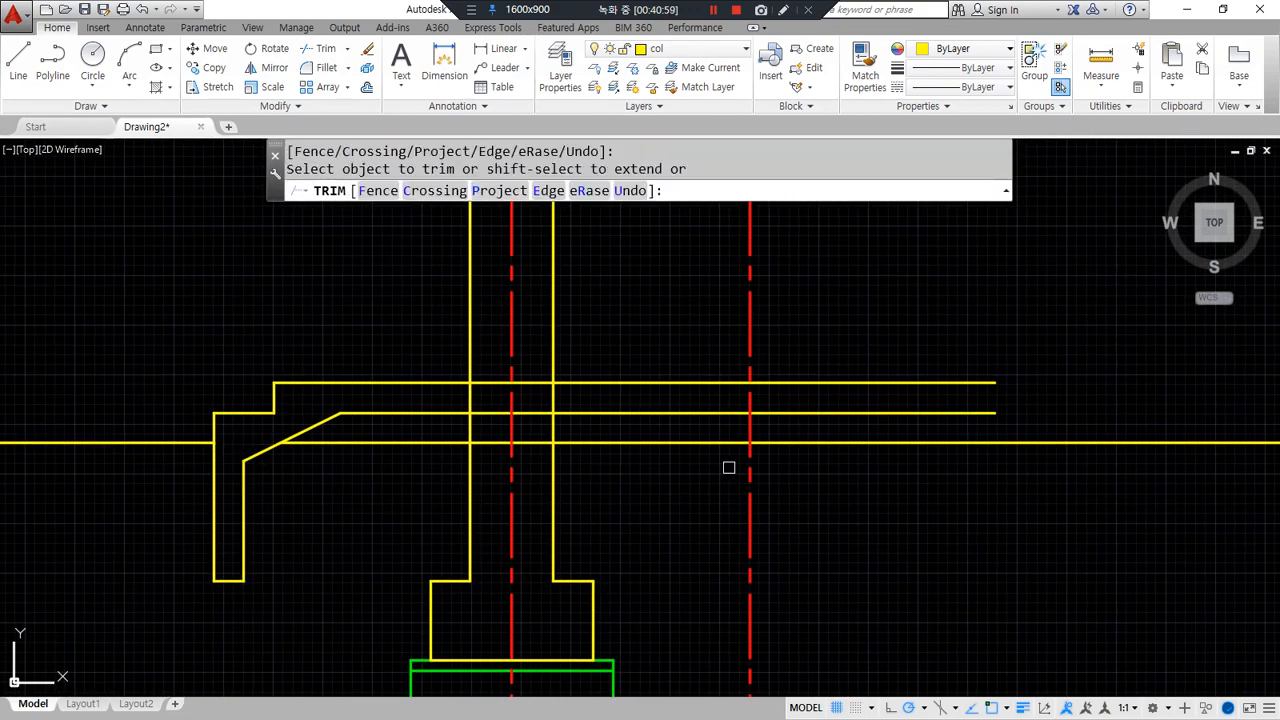
{"action": "left_click", "coordinate": [682, 444]}
{"action": "left_click", "coordinate": [819, 443]}
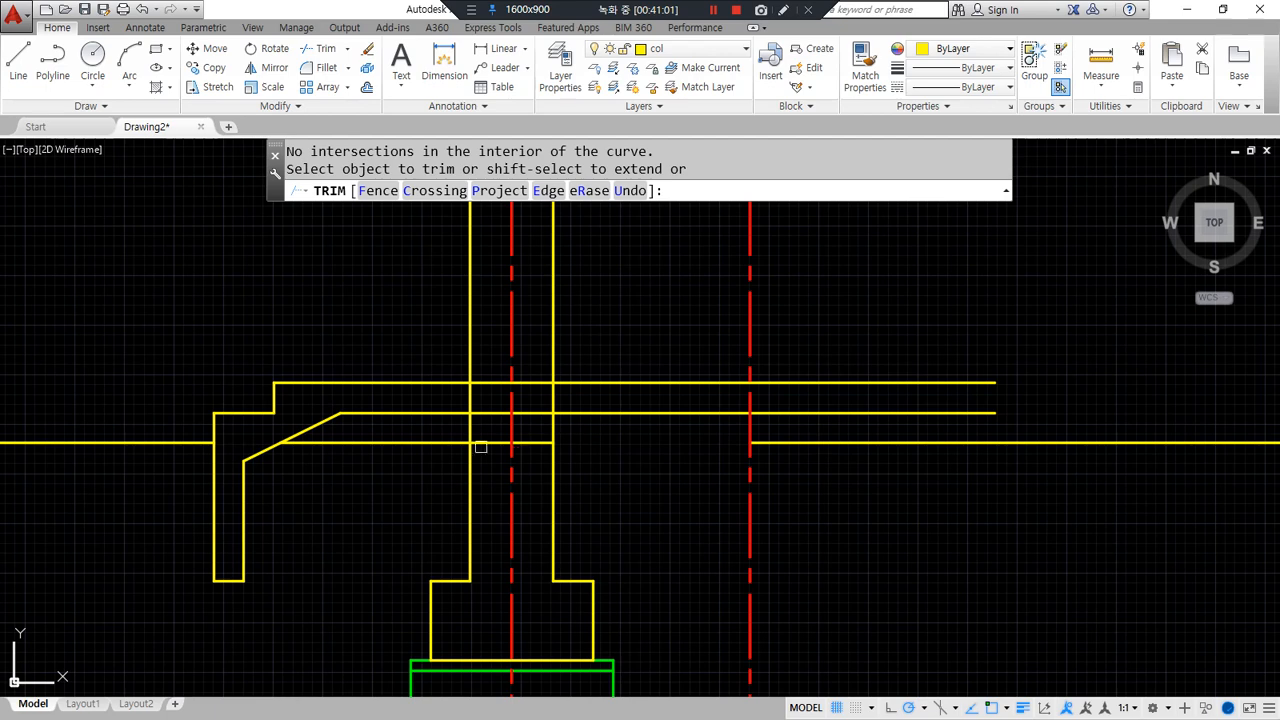
{"action": "key", "text": "space"}
- Erase the leftover ground line segment between the sloped stair underside and the wall
{"action": "left_click", "coordinate": [423, 443]}
{"action": "type", "text": "e"}
{"action": "key", "text": "space"}
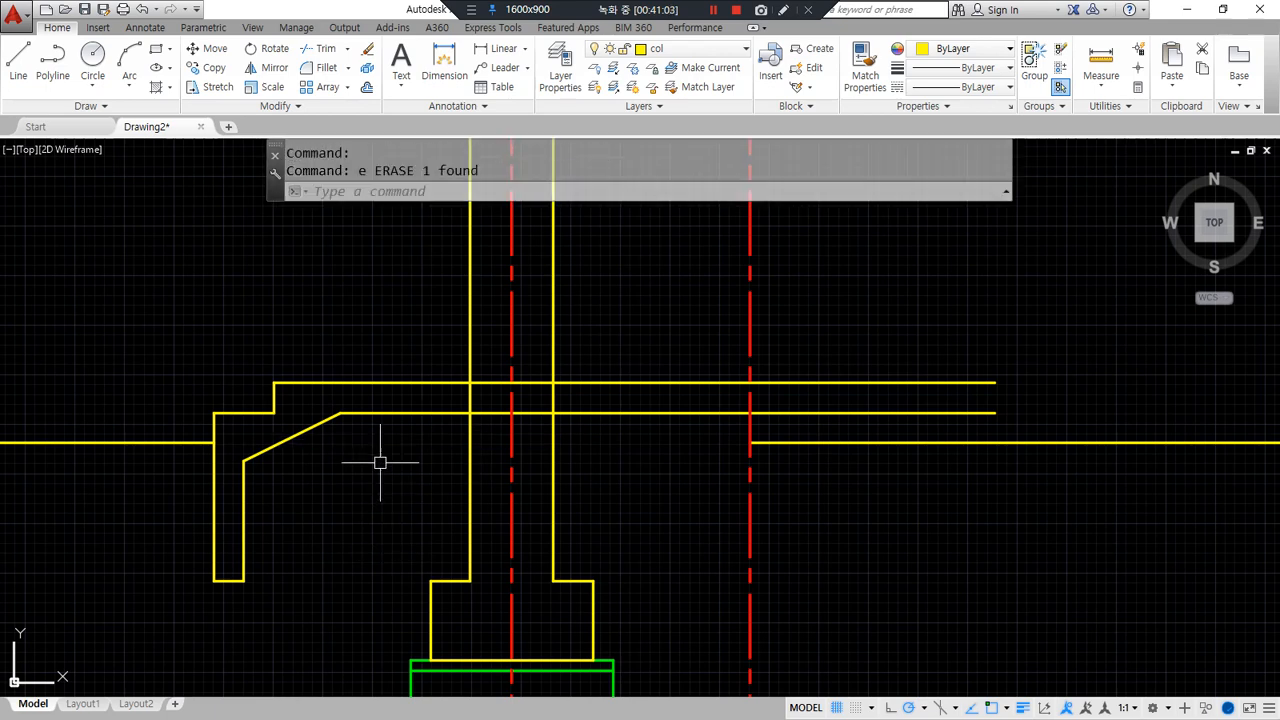
- Offset the horizontal slab underside 50 downward
{"action": "middle_click_drag", "start_coordinate": [376, 465], "coordinate": [413, 388]}
{"action": "type", "text": "o"}
{"action": "key", "text": "space"}
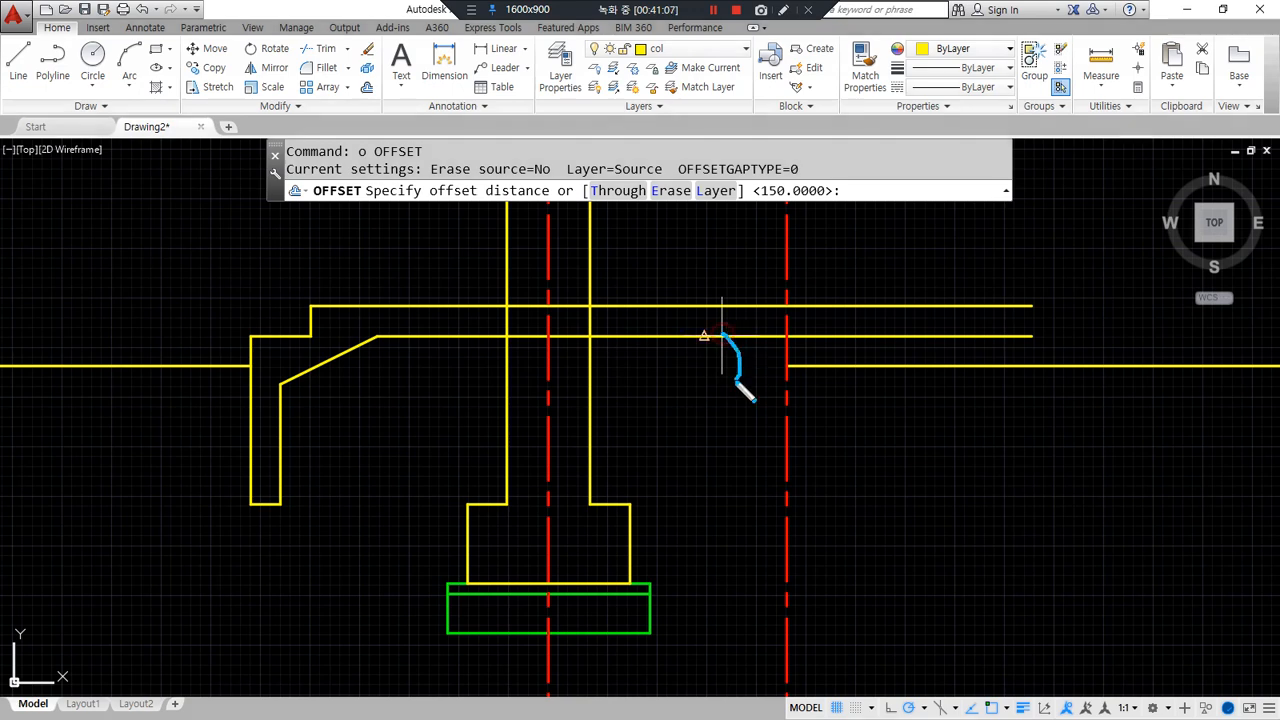
{"action": "key", "text": "Escape"}
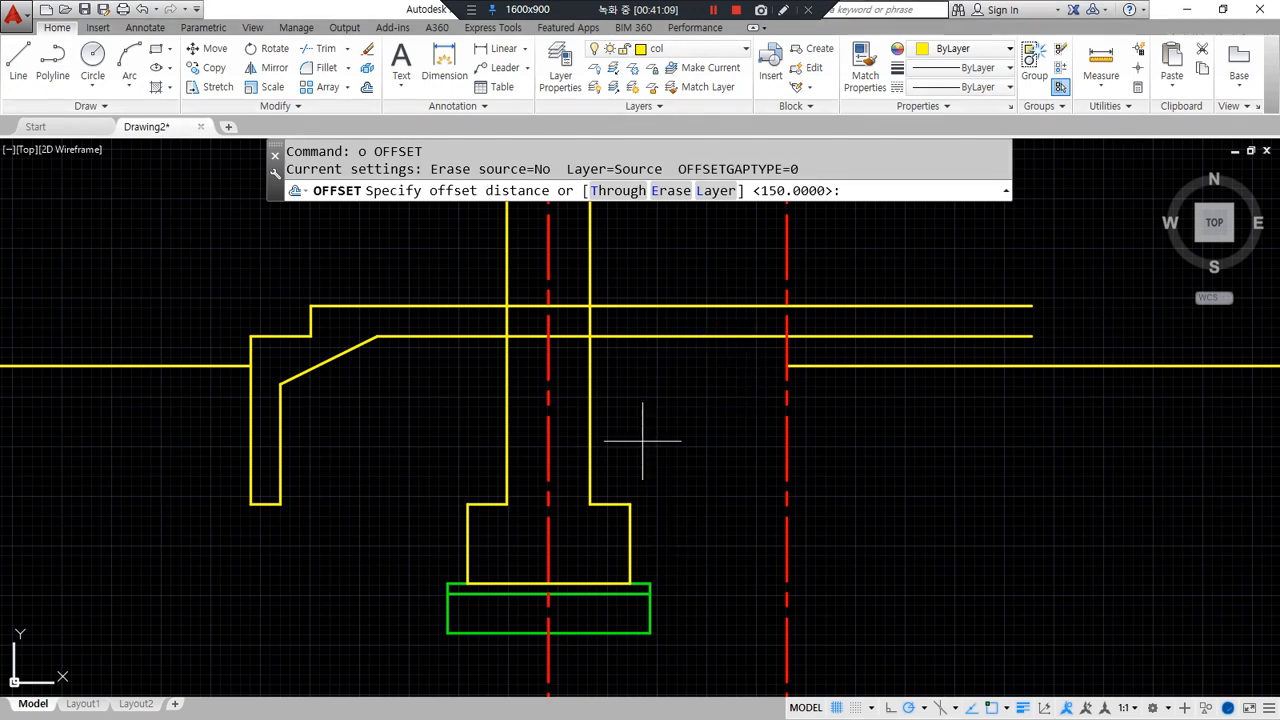
{"action": "type", "text": "50"}
{"action": "key", "text": "Return"}
{"action": "left_click", "coordinate": [686, 337]}
{"action": "left_click", "coordinate": [680, 403]}
- Offset the sloped underside, the leg's inner edge and the leg's bottom edge 50 outward from the concrete
{"action": "left_click", "coordinate": [335, 414]}
{"action": "left_click", "coordinate": [283, 443]}
{"action": "left_click", "coordinate": [270, 455]}
{"action": "scroll", "coordinate": [259, 529], "scroll_direction": "up", "scroll_amount": 2}
{"action": "left_click", "coordinate": [273, 470]}
{"action": "left_click", "coordinate": [263, 586]}
{"action": "key", "text": "Return"}
- Offset the blinding lines below the leg's bottom and beside its inner edge 200 outward for the rubble layer
{"action": "key", "text": "Return"}
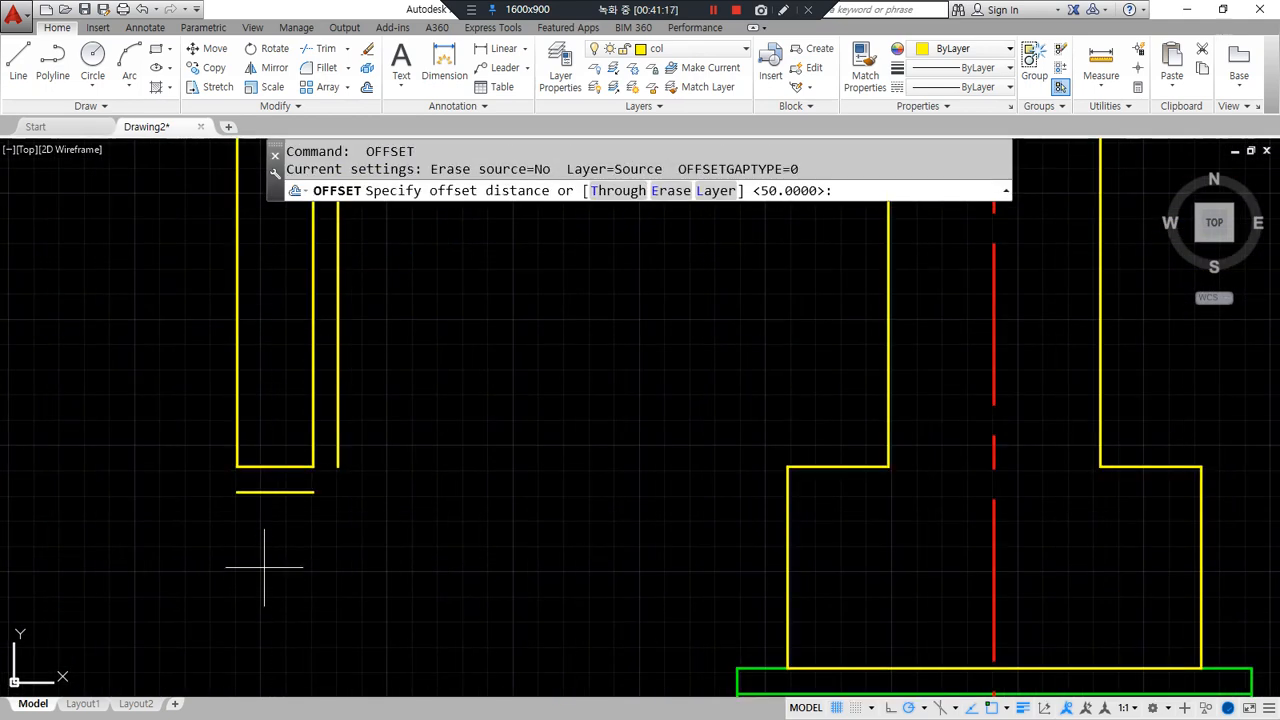
{"action": "type", "text": "200"}
{"action": "key", "text": "Return"}
{"action": "left_click", "coordinate": [276, 491]}
{"action": "left_click", "coordinate": [280, 567]}
{"action": "left_click", "coordinate": [337, 443]}
{"action": "left_click", "coordinate": [529, 443]}
- Offset the horizontal and sloped blinding lines beneath the slab 200 downward
{"action": "scroll", "coordinate": [560, 423], "scroll_direction": "down", "scroll_amount": 4}
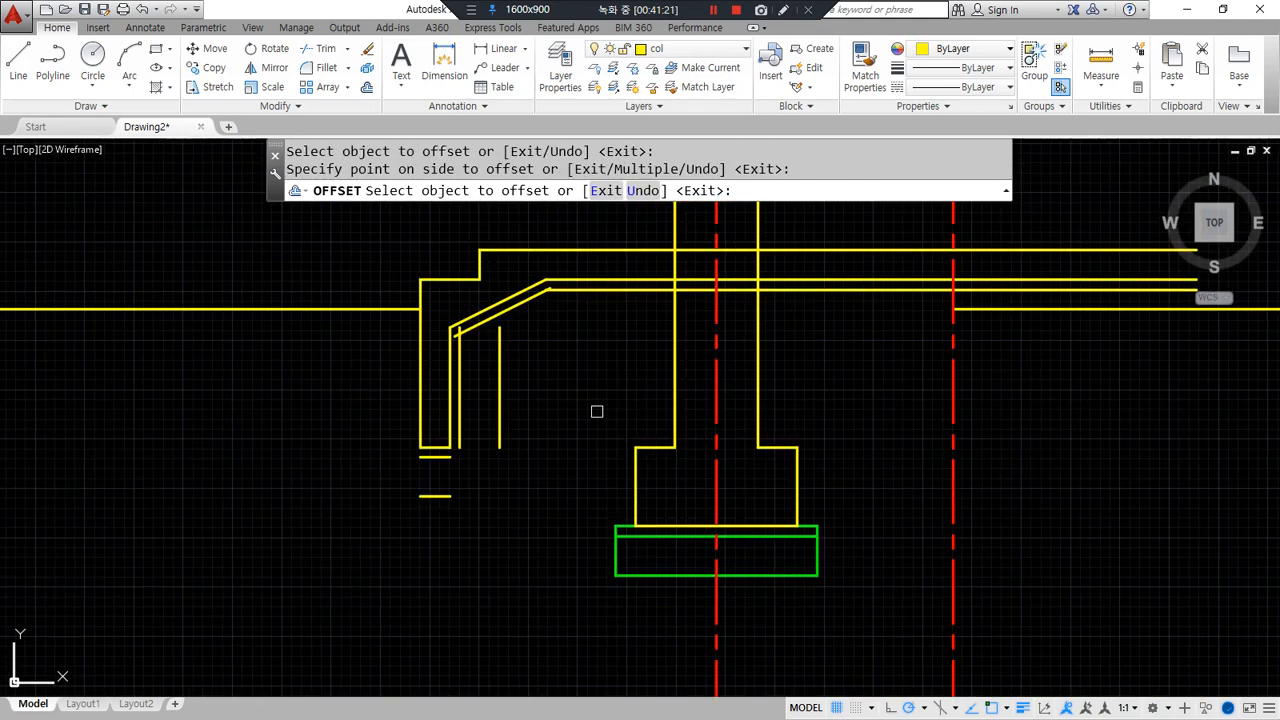
{"action": "left_click", "coordinate": [585, 339]}
{"action": "left_click", "coordinate": [581, 397]}
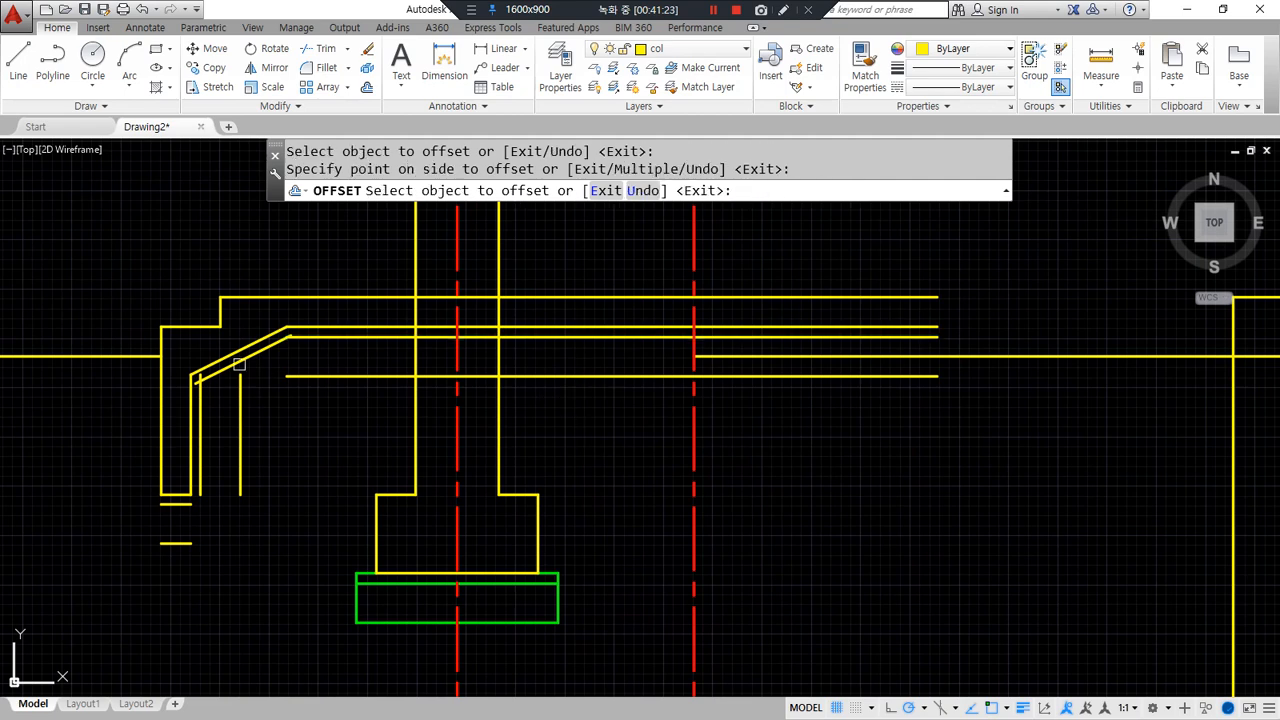
{"action": "left_click", "coordinate": [232, 364]}
{"action": "left_click", "coordinate": [309, 429]}
{"action": "key", "text": "Return"}
- Fillet the horizontal, sloped, vertical and bottom blinding lines into one continuous outline with sharp corners
{"action": "type", "text": "f"}
{"action": "key", "text": "Return"}
{"action": "left_click", "coordinate": [296, 337]}
{"action": "left_click", "coordinate": [265, 349]}
{"action": "key", "text": "Return"}
{"action": "left_click", "coordinate": [202, 411]}
{"action": "left_click", "coordinate": [202, 411]}
{"action": "key", "text": "Return"}
{"action": "left_click", "coordinate": [200, 439]}
{"action": "left_click", "coordinate": [176, 509]}
{"action": "key", "text": "Return"}
- Fillet the bottom, vertical, sloped and horizontal rubble lines into a continuous outline with sharp corners
{"action": "left_click", "coordinate": [180, 547]}
{"action": "left_click", "coordinate": [238, 474]}
{"action": "key", "text": "Return"}
{"action": "left_click", "coordinate": [243, 435]}
{"action": "left_click", "coordinate": [265, 392]}
{"action": "key", "text": "Return"}
{"action": "left_click", "coordinate": [266, 391]}
{"action": "left_click", "coordinate": [338, 376]}
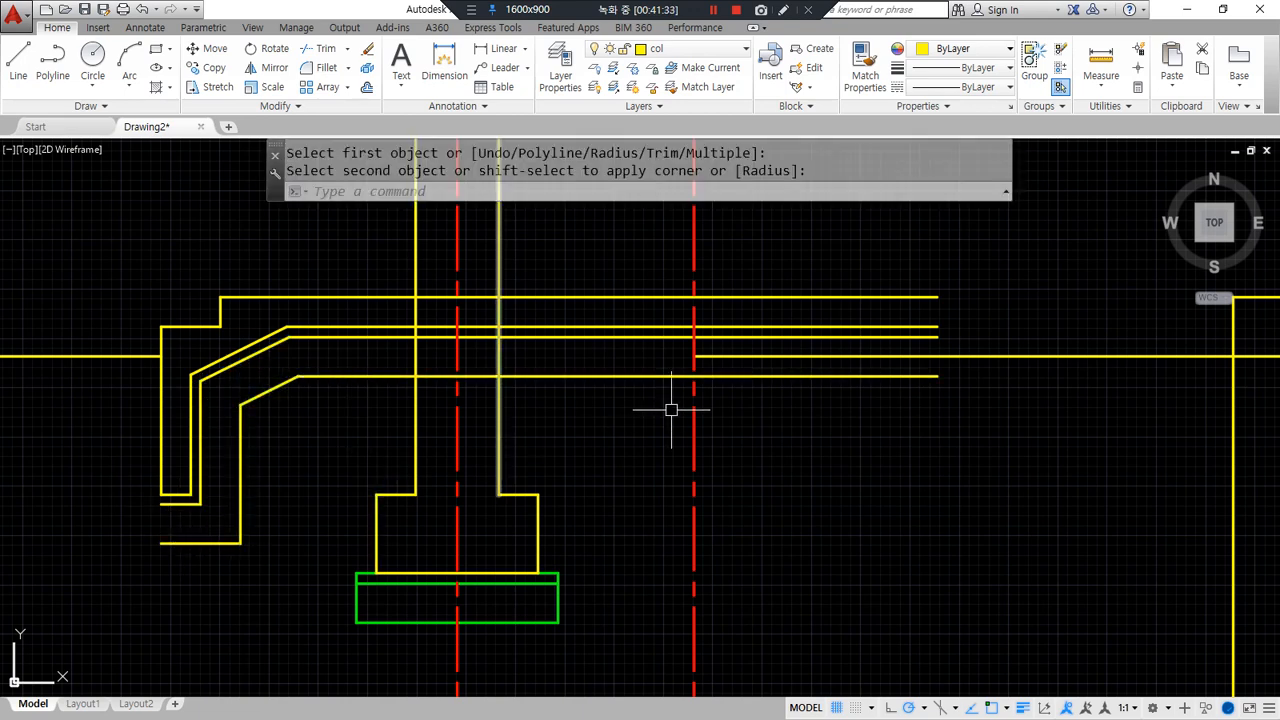
- Draw a temporary cutting line down from the far end of the slab's top edge, past the ground line
{"action": "type", "text": "l"}
{"action": "key", "text": "Return"}
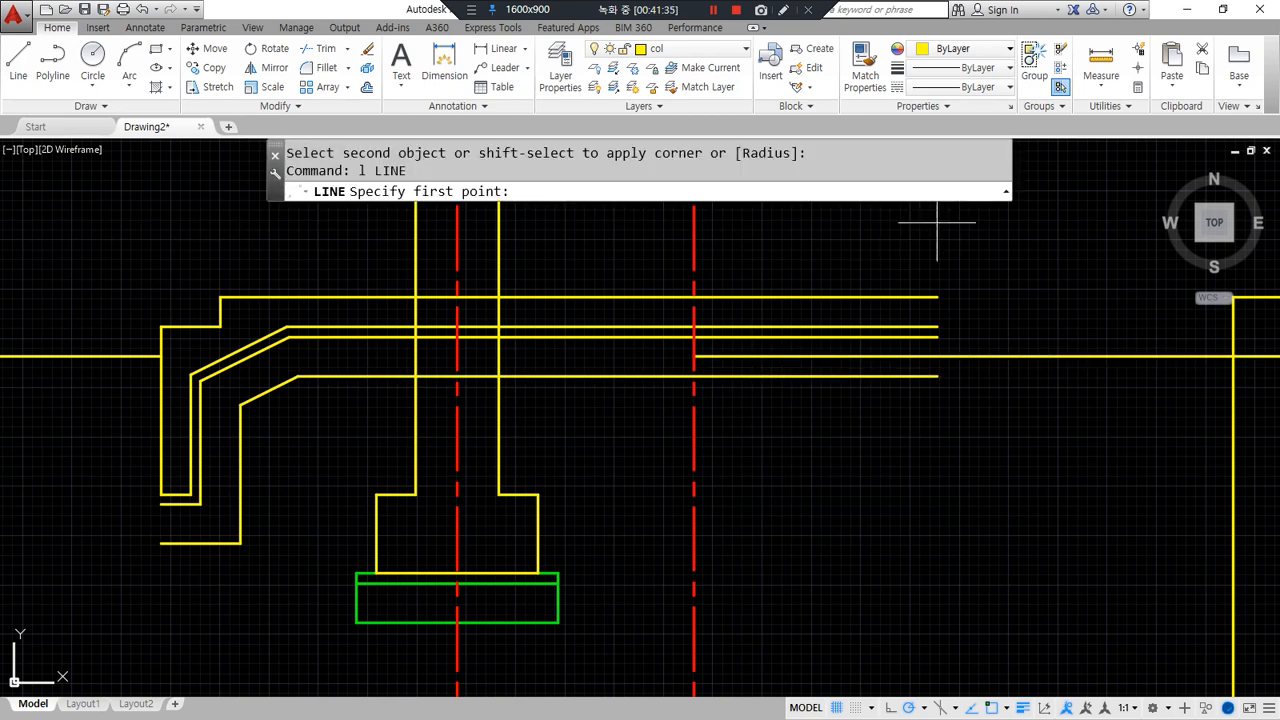
{"action": "left_click", "coordinate": [937, 297]}
{"action": "left_click", "coordinate": [926, 547]}
{"action": "key", "text": "Return"}
- Trim the ground line between the far centre line and the slab end, and erase the temporary cutting line
{"action": "type", "text": "tr"}
{"action": "key", "text": "Return"}
{"action": "key", "text": "Return"}
{"action": "key", "text": "Escape"}
{"action": "left_click", "coordinate": [931, 411]}
{"action": "type", "text": "e"}
{"action": "key", "text": "Return"}
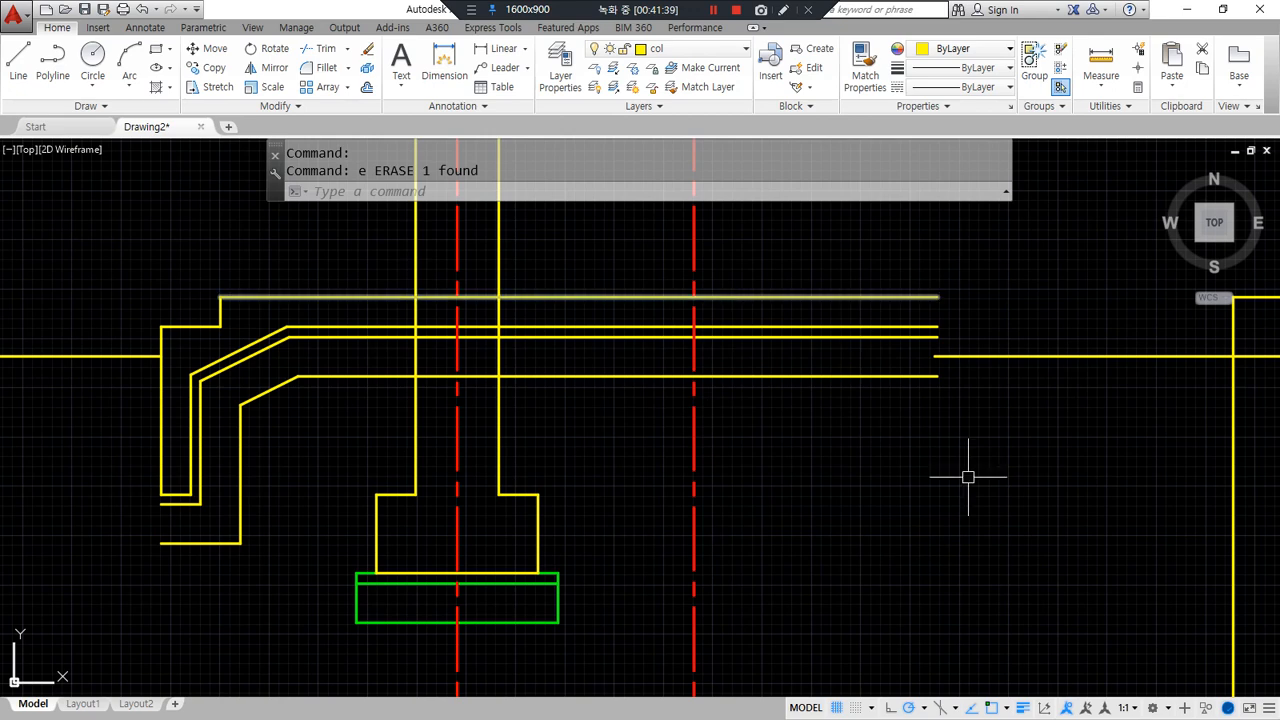
- Offset the leg's outer edge 100 outward, away from the concrete
{"action": "scroll", "coordinate": [154, 529], "scroll_direction": "up", "scroll_amount": 2}
{"action": "middle_click_drag", "start_coordinate": [154, 529], "coordinate": [398, 540]}
{"action": "mouse_move", "coordinate": [399, 458]}
{"action": "left_mouse_down"}
{"action": "mouse_move", "coordinate": [314, 457]}
{"action": "mouse_move", "coordinate": [322, 482]}
{"action": "left_mouse_up"}
{"action": "type", "text": "o"}
{"action": "key", "text": "Return"}
{"action": "type", "text": "100"}
{"action": "key", "text": "Return"}
{"action": "left_click", "coordinate": [418, 420]}
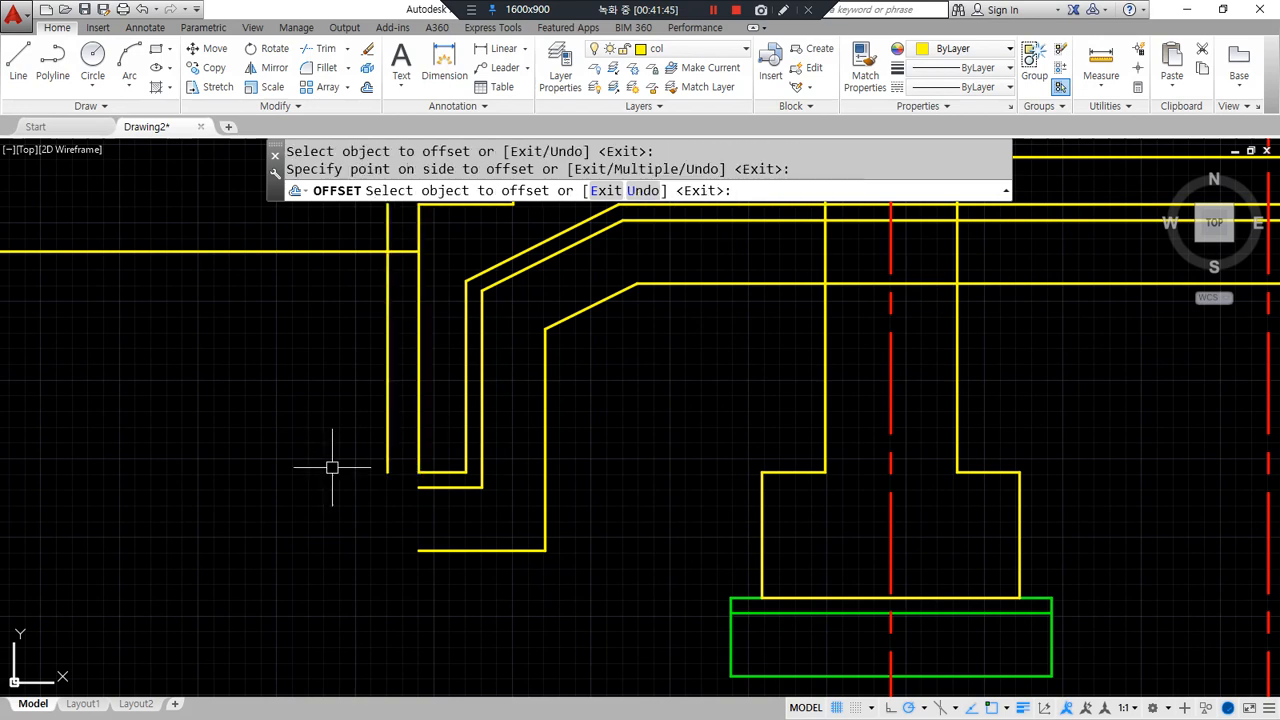
{"action": "left_click", "coordinate": [306, 429]}
- Fillet the rubble bottom, blinding and leg bottom lines to the 100 offset line to close the widened base
{"action": "middle_click_drag", "start_coordinate": [724, 570], "coordinate": [706, 466]}
{"action": "mouse_move", "coordinate": [743, 606]}
{"action": "left_mouse_down"}
{"action": "mouse_move", "coordinate": [688, 466]}
{"action": "mouse_move", "coordinate": [786, 614]}
{"action": "mouse_move", "coordinate": [707, 638]}
{"action": "left_mouse_up"}
{"action": "mouse_move", "coordinate": [411, 508]}
{"action": "left_mouse_down"}
{"action": "mouse_move", "coordinate": [328, 329]}
{"action": "mouse_move", "coordinate": [367, 537]}
{"action": "left_mouse_up"}
{"action": "key", "text": "Escape"}
{"action": "type", "text": "f"}
{"action": "key", "text": "Return"}
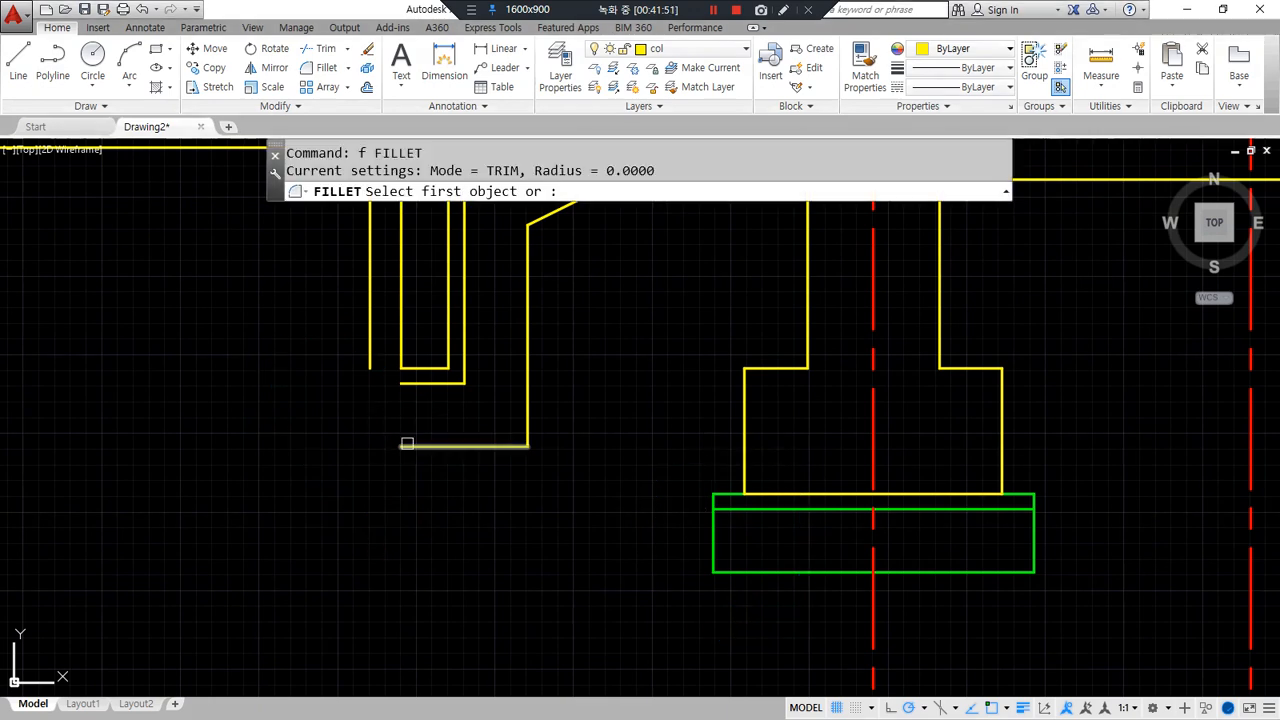
{"action": "left_click", "coordinate": [407, 443]}
{"action": "left_click", "coordinate": [367, 366]}
{"action": "key", "text": "Return"}
{"action": "left_click", "coordinate": [366, 411]}
{"action": "left_click", "coordinate": [366, 411]}
{"action": "key", "text": "Return"}
{"action": "left_click", "coordinate": [414, 369]}
{"action": "left_click", "coordinate": [368, 404]}
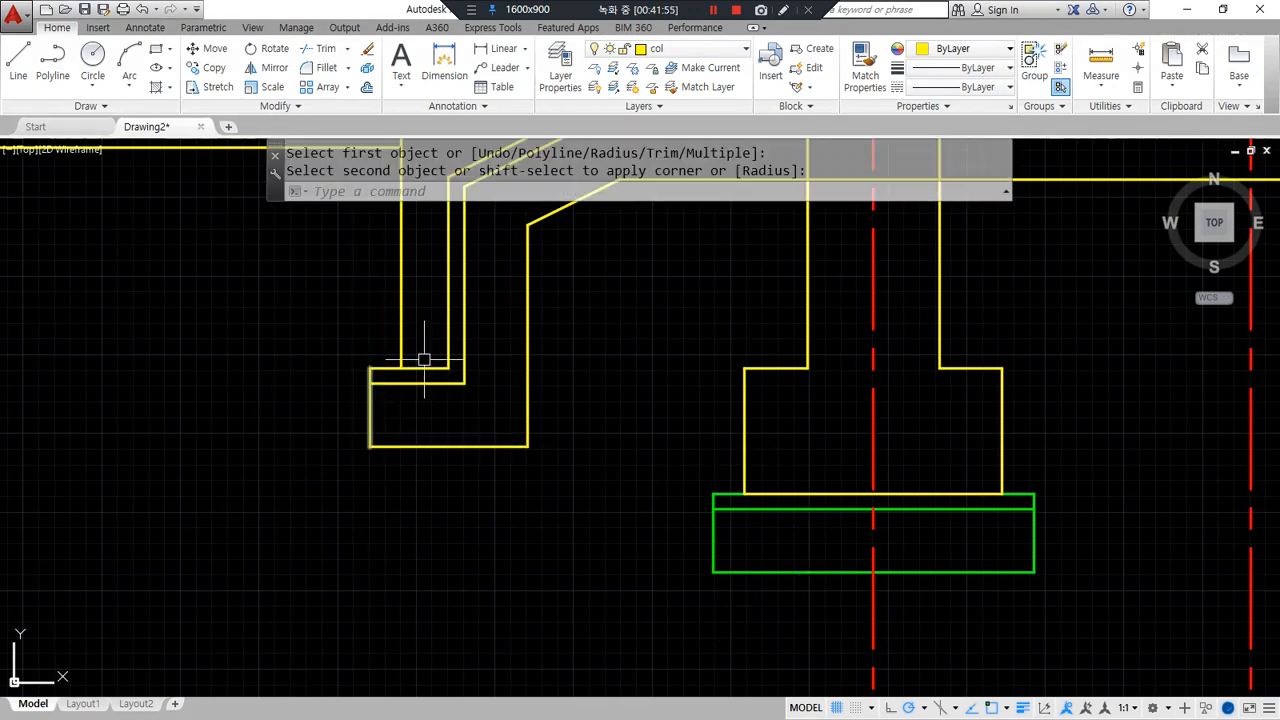
- Trim the extended leg bottom line between the leg's two edges
{"action": "scroll", "coordinate": [424, 360], "scroll_direction": "up", "scroll_amount": 2}
{"action": "key", "text": "Escape"}
{"action": "type", "text": "tr"}
{"action": "key", "text": "Return"}
{"action": "key", "text": "Return"}
{"action": "left_click", "coordinate": [417, 372]}
- Move the blinding and rubble lines around the leg to the fin layer
{"action": "left_click", "coordinate": [253, 343]}
{"action": "left_click", "coordinate": [673, 575]}
{"action": "left_click", "coordinate": [684, 548]}
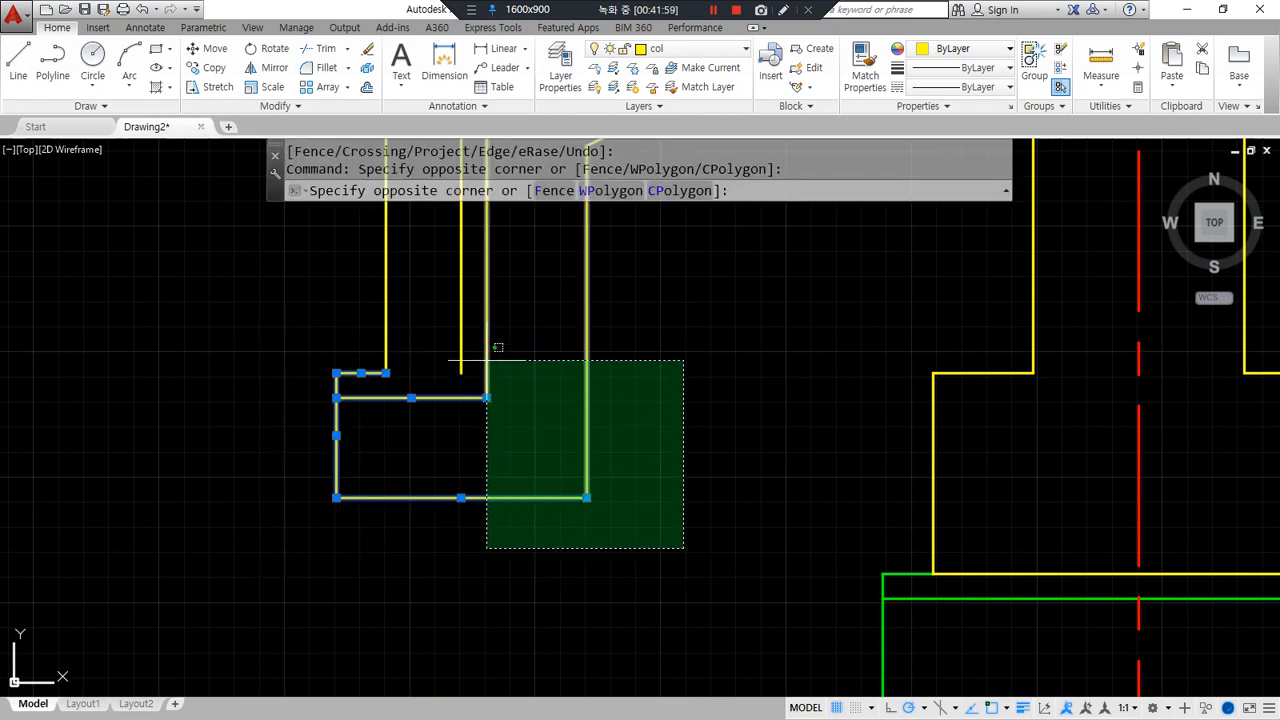
{"action": "left_click", "coordinate": [487, 360]}
{"action": "left_click", "coordinate": [700, 48]}
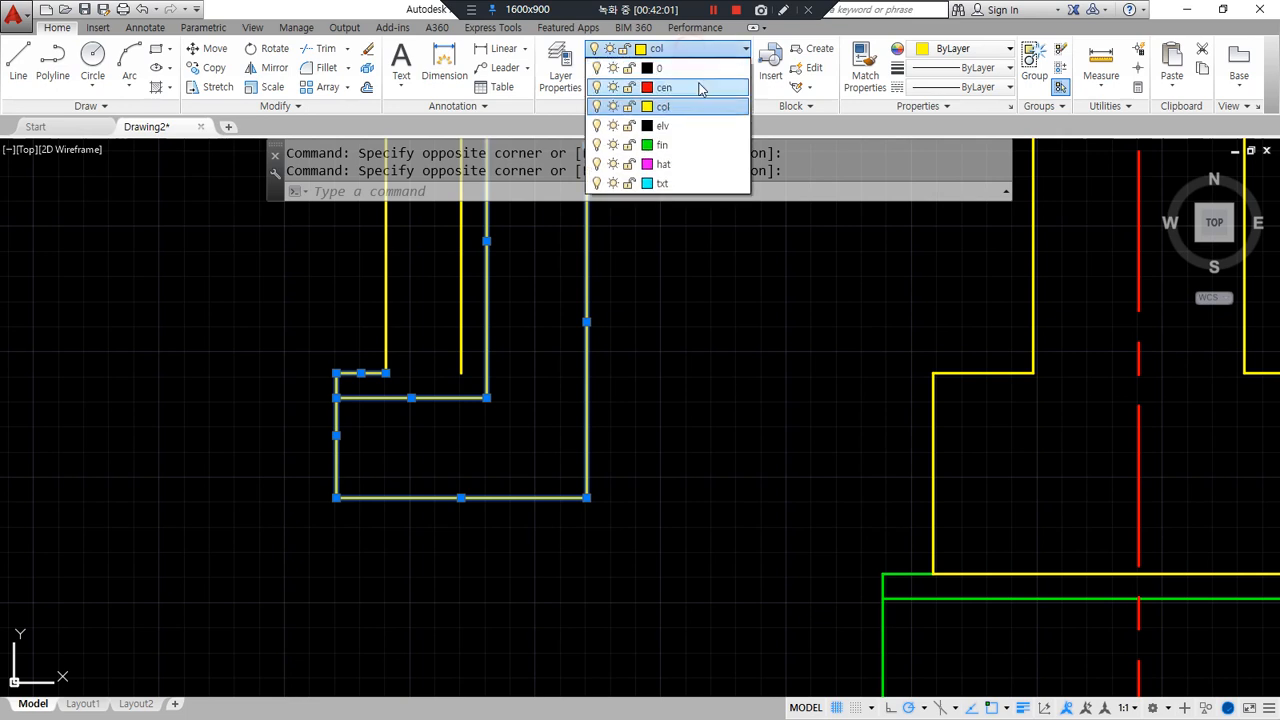
{"action": "left_click", "coordinate": [686, 144]}
{"action": "key", "text": "Escape"}
{"action": "key", "text": "Escape"}
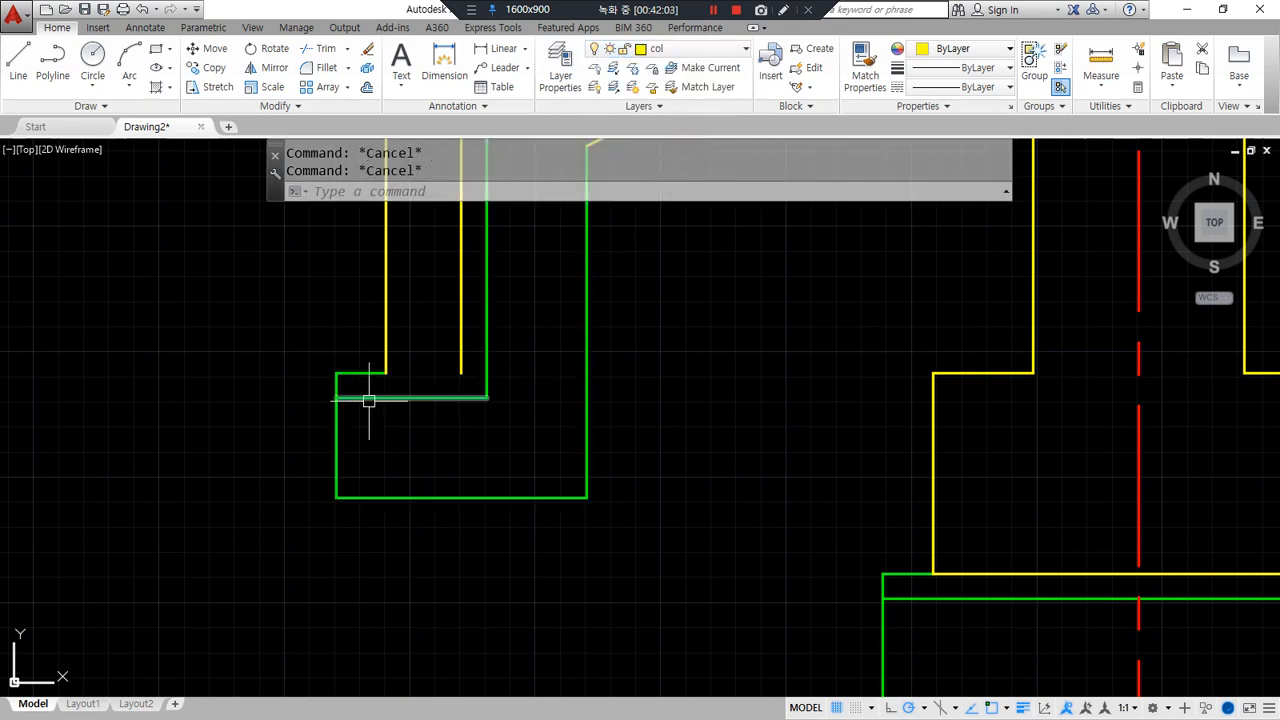
- Redraw the leg's bottom edge on the col layer between its outer and inner edges
{"action": "type", "text": "l"}
{"action": "key", "text": "Return"}
{"action": "left_click", "coordinate": [386, 373]}
{"action": "left_click", "coordinate": [458, 373]}
{"action": "key", "text": "Return"}
- Match the sloped and horizontal blinding and rubble lines to the properties of the green rubble line beside the leg
{"action": "scroll", "coordinate": [229, 543], "scroll_direction": "down", "scroll_amount": 2}
{"action": "middle_click_drag", "start_coordinate": [566, 296], "coordinate": [348, 471]}
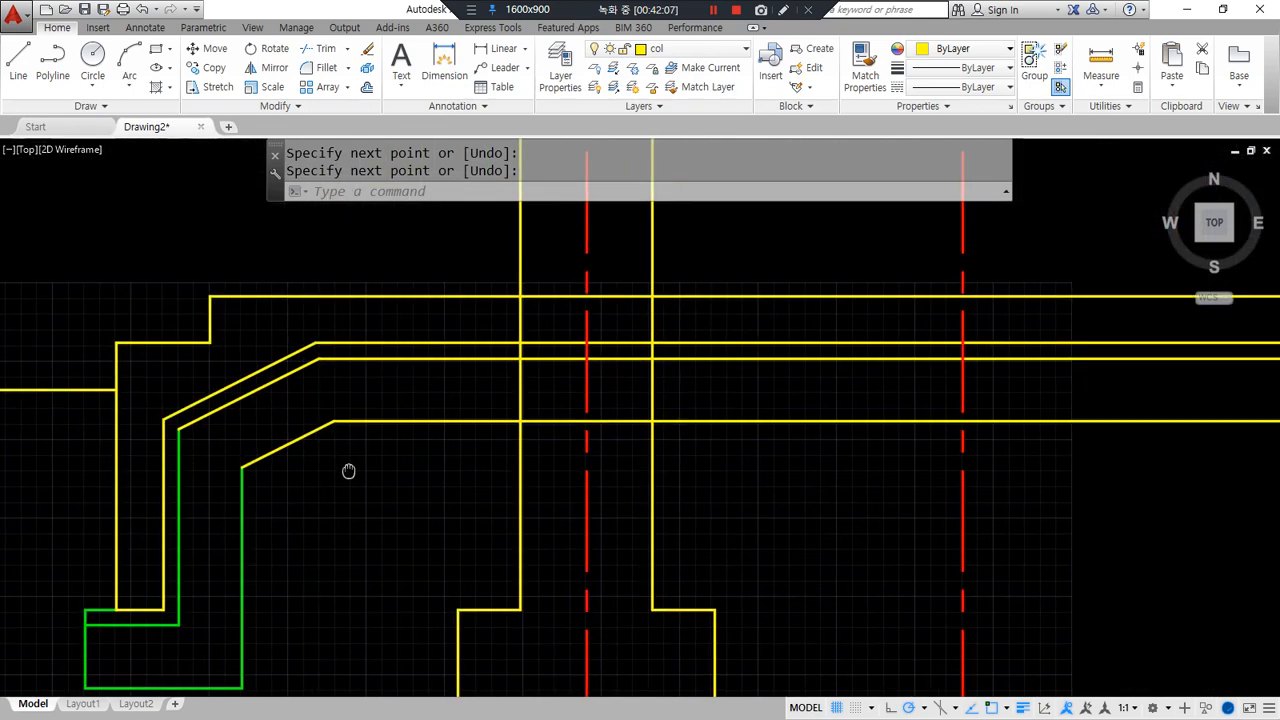
{"action": "type", "text": "ma"}
{"action": "key", "text": "Return"}
{"action": "left_click", "coordinate": [241, 496]}
{"action": "left_click", "coordinate": [363, 464]}
{"action": "left_click", "coordinate": [300, 352]}
{"action": "key", "text": "Return"}
{"action": "mouse_move", "coordinate": [593, 429]}
{"action": "middle_mouse_down"}
{"action": "mouse_move", "coordinate": [560, 441]}
{"action": "mouse_move", "coordinate": [603, 386]}
{"action": "mouse_move", "coordinate": [663, 363]}
{"action": "mouse_move", "coordinate": [691, 377]}
{"action": "middle_mouse_up"}
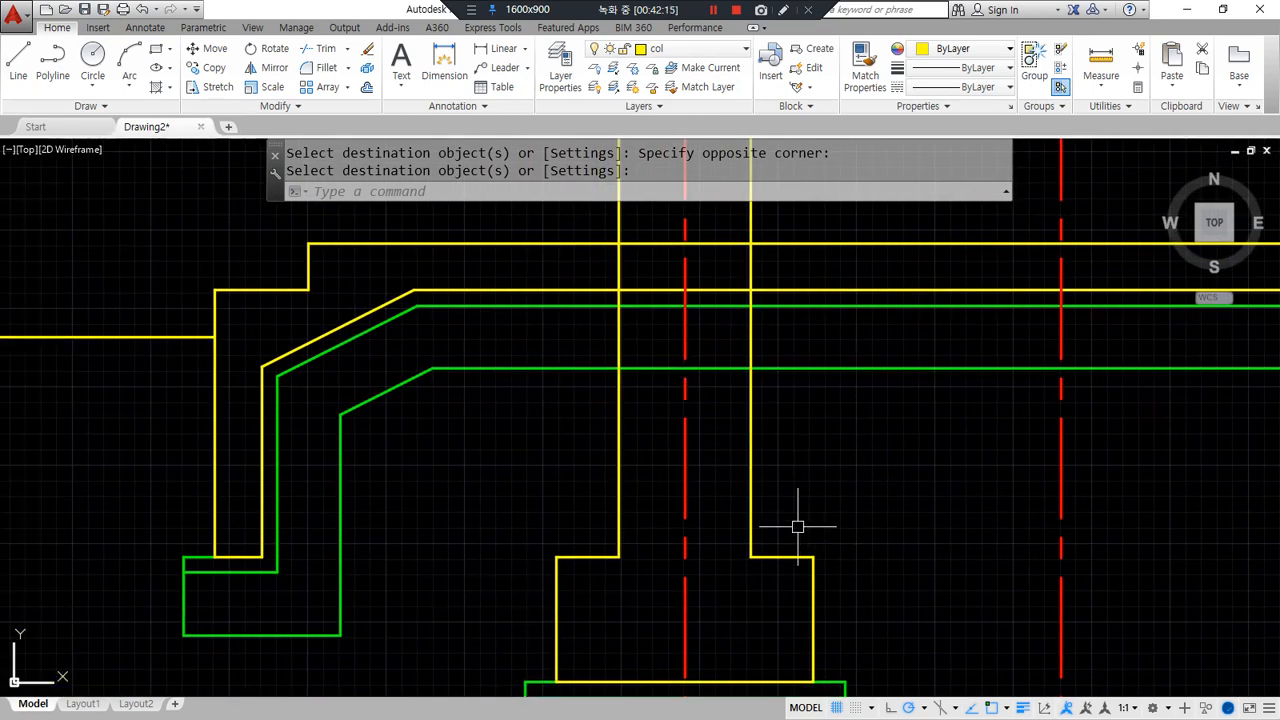
{"action": "middle_click_drag", "start_coordinate": [866, 445], "coordinate": [800, 458]}
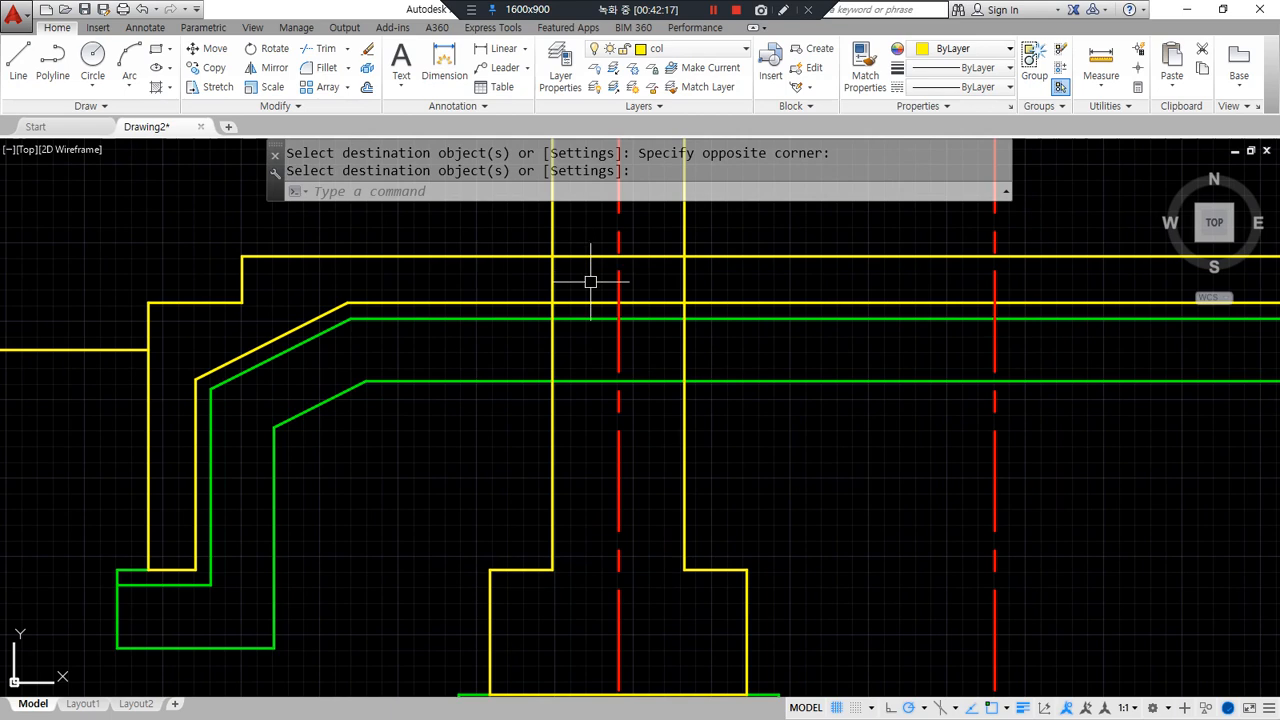
{"action": "mouse_move", "coordinate": [598, 462]}
{"action": "left_mouse_down"}
{"action": "mouse_move", "coordinate": [505, 287]}
{"action": "mouse_move", "coordinate": [737, 306]}
{"action": "mouse_move", "coordinate": [616, 437]}
{"action": "left_mouse_up"}
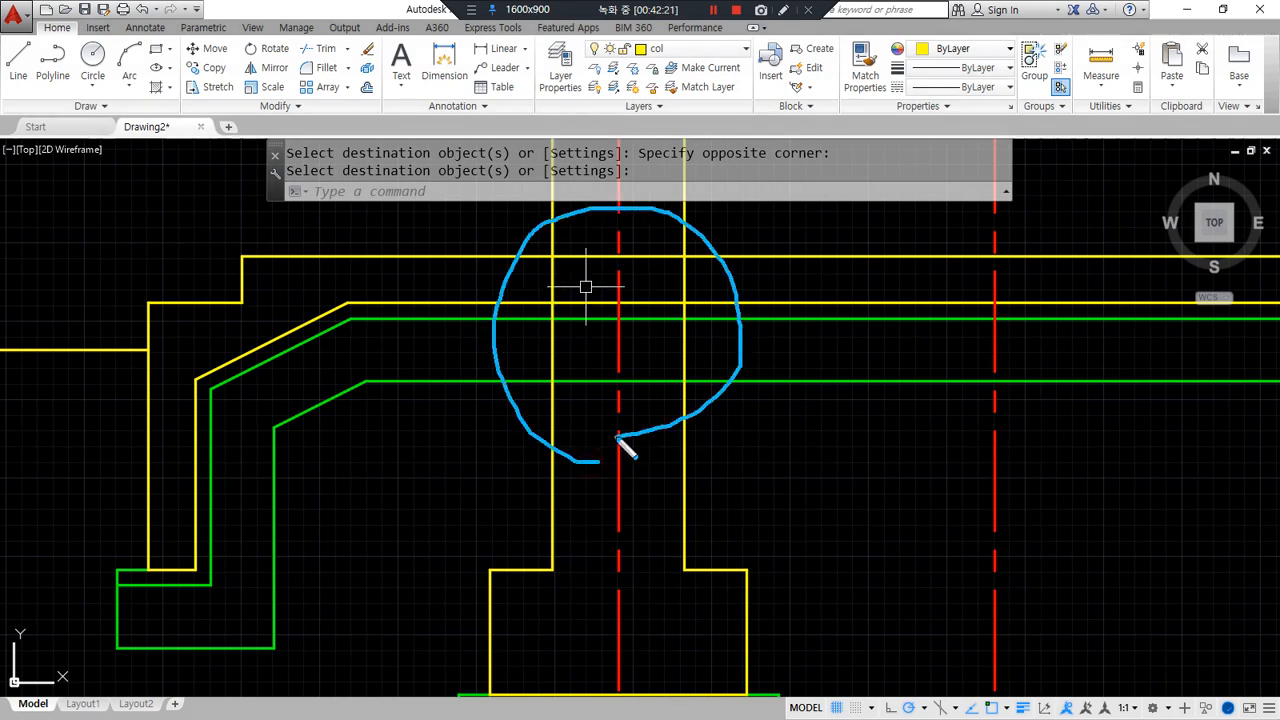
{"action": "key", "text": "Escape"}
{"action": "middle_click_drag", "start_coordinate": [769, 362], "coordinate": [749, 409]}
{"action": "key", "text": "ctrl+alt+d"}
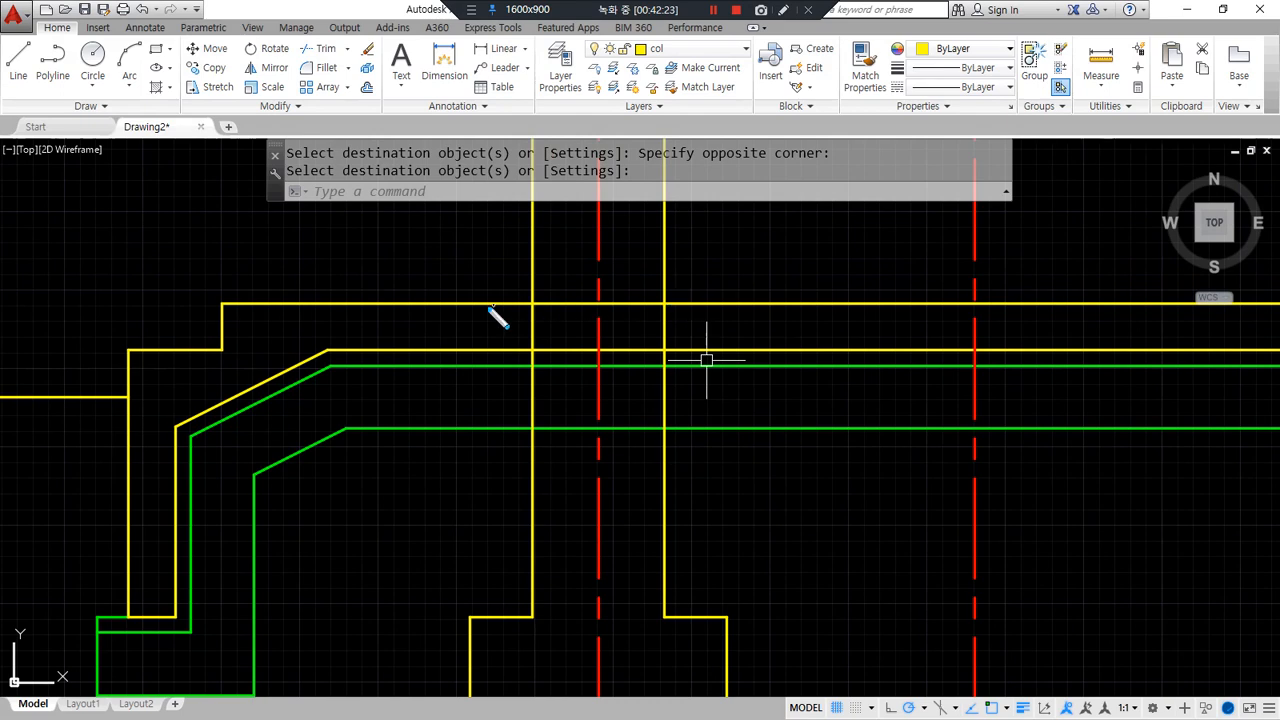
{"action": "left_click_drag", "start_coordinate": [340, 291], "coordinate": [840, 291]}
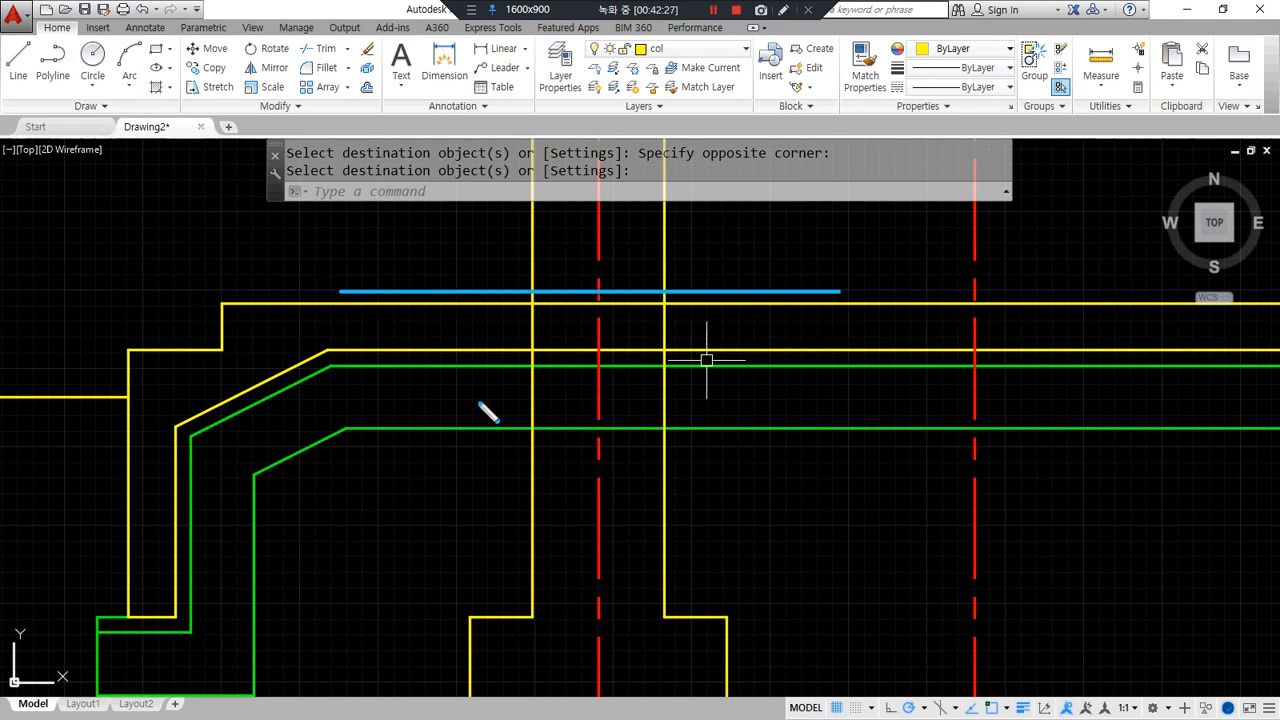
{"action": "left_click_drag", "start_coordinate": [533, 252], "coordinate": [533, 565]}
{"action": "left_click_drag", "start_coordinate": [666, 318], "coordinate": [663, 471]}
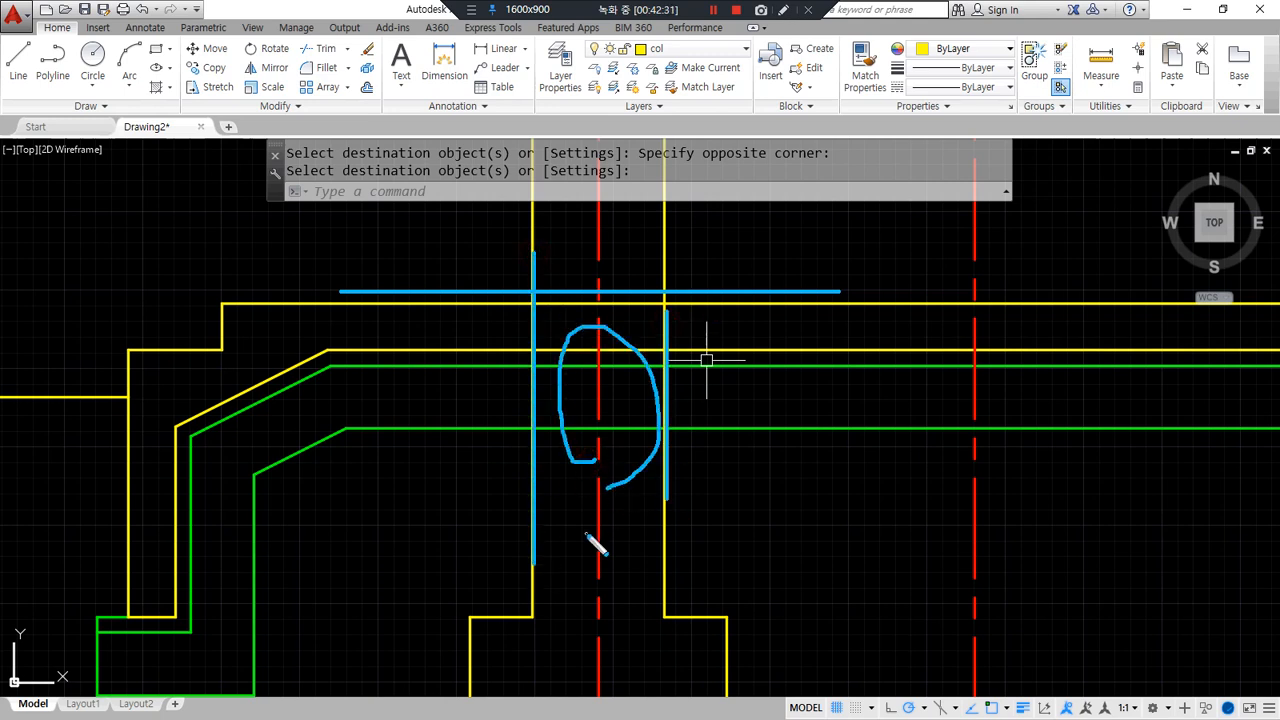
{"action": "key", "text": "Escape"}
- Trim the slab underside, blinding and rubble lines between the wall faces, and the wall faces within the slab thickness
{"action": "type", "text": "tr"}
{"action": "key", "text": "Return"}
{"action": "key", "text": "Return"}
{"action": "type", "text": "f"}
{"action": "key", "text": "Return"}
{"action": "left_click", "coordinate": [566, 483]}
{"action": "left_click", "coordinate": [580, 323]}
{"action": "left_click", "coordinate": [494, 286]}
{"action": "key", "text": "Return"}
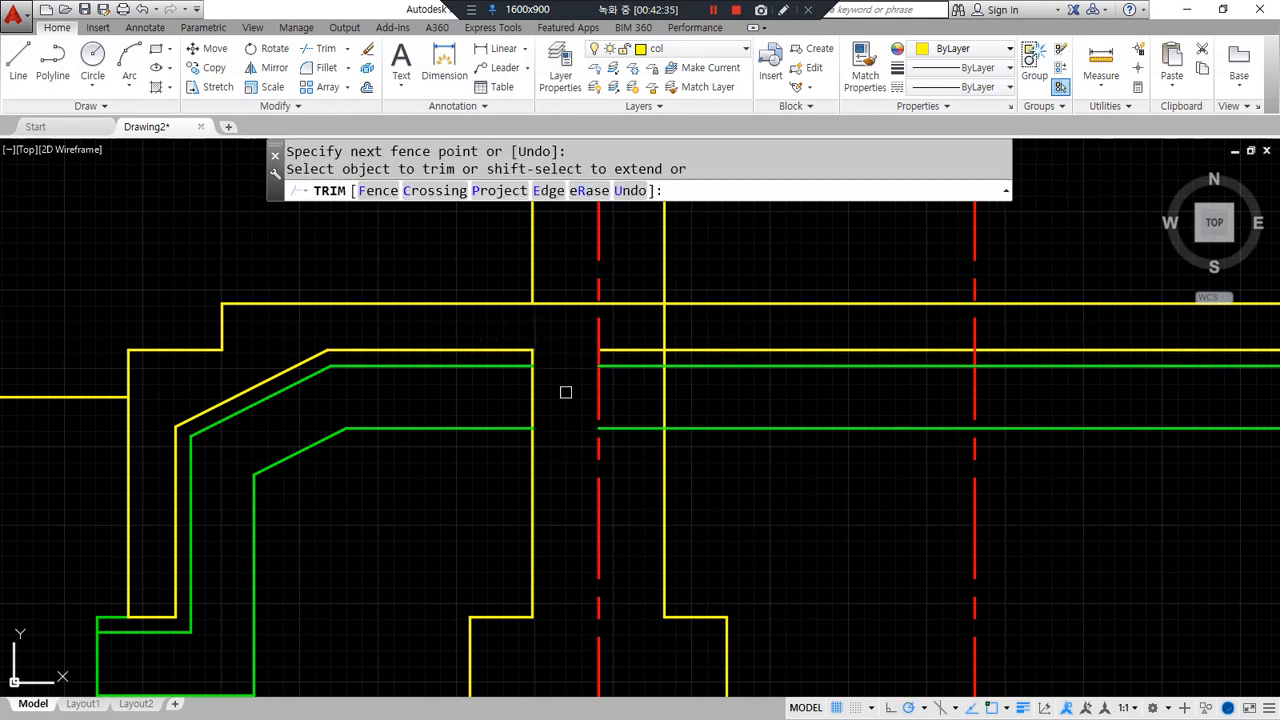
{"action": "mouse_move", "coordinate": [669, 338]}
{"action": "left_mouse_down"}
{"action": "mouse_move", "coordinate": [686, 314]}
{"action": "mouse_move", "coordinate": [634, 429]}
{"action": "mouse_move", "coordinate": [633, 480]}
{"action": "left_mouse_up"}
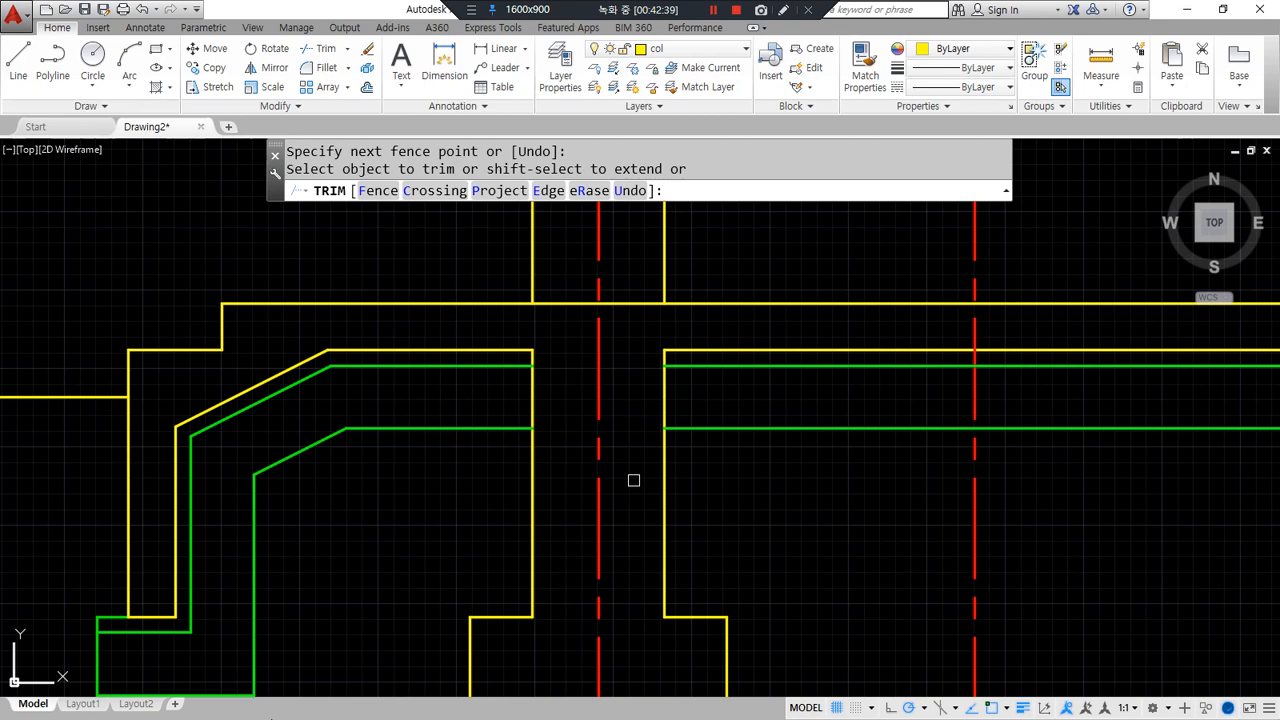
{"action": "key", "text": "Return"}
{"action": "mouse_move", "coordinate": [652, 556]}
{"action": "left_mouse_down"}
{"action": "mouse_move", "coordinate": [474, 523]}
{"action": "mouse_move", "coordinate": [745, 392]}
{"action": "mouse_move", "coordinate": [655, 552]}
{"action": "left_mouse_up"}
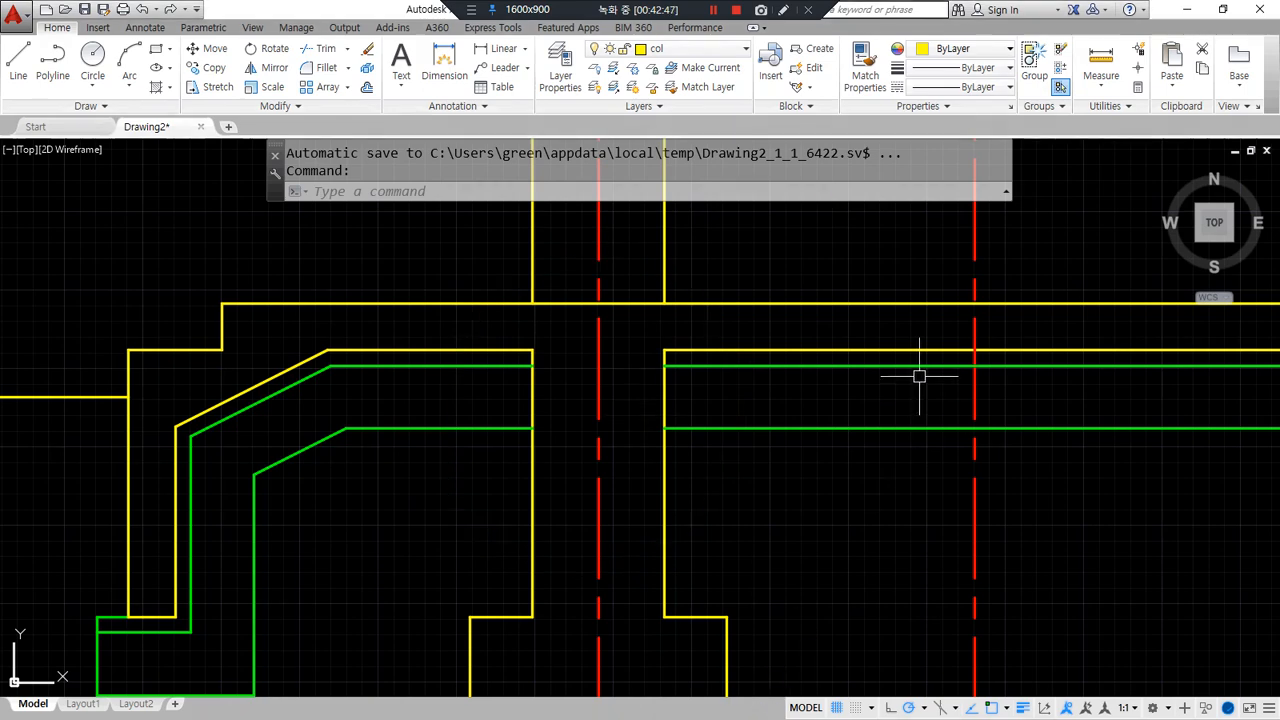
{"action": "scroll", "coordinate": [900, 370], "scroll_direction": "down", "scroll_amount": 2}
{"action": "scroll", "coordinate": [789, 394], "scroll_direction": "up", "scroll_amount": 2}
{"action": "scroll", "coordinate": [806, 394], "scroll_direction": "down", "scroll_amount": 2}
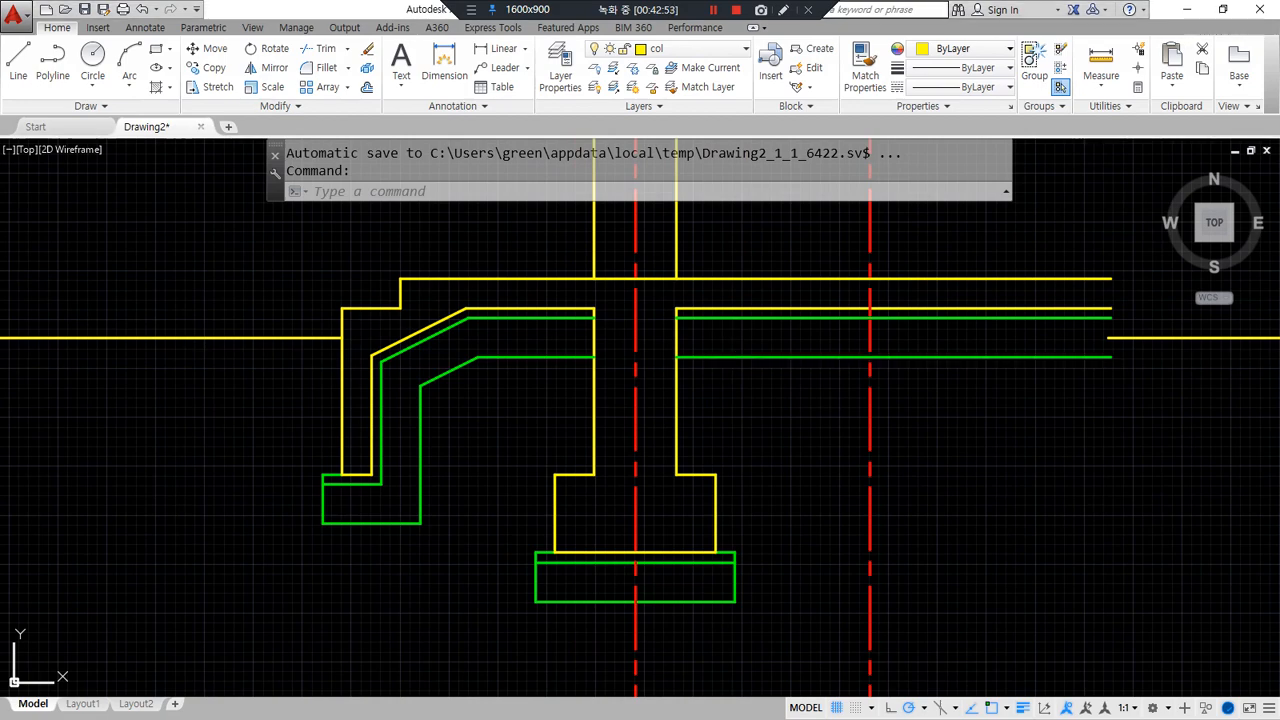
{"action": "scroll", "coordinate": [957, 423], "scroll_direction": "up", "scroll_amount": 2}
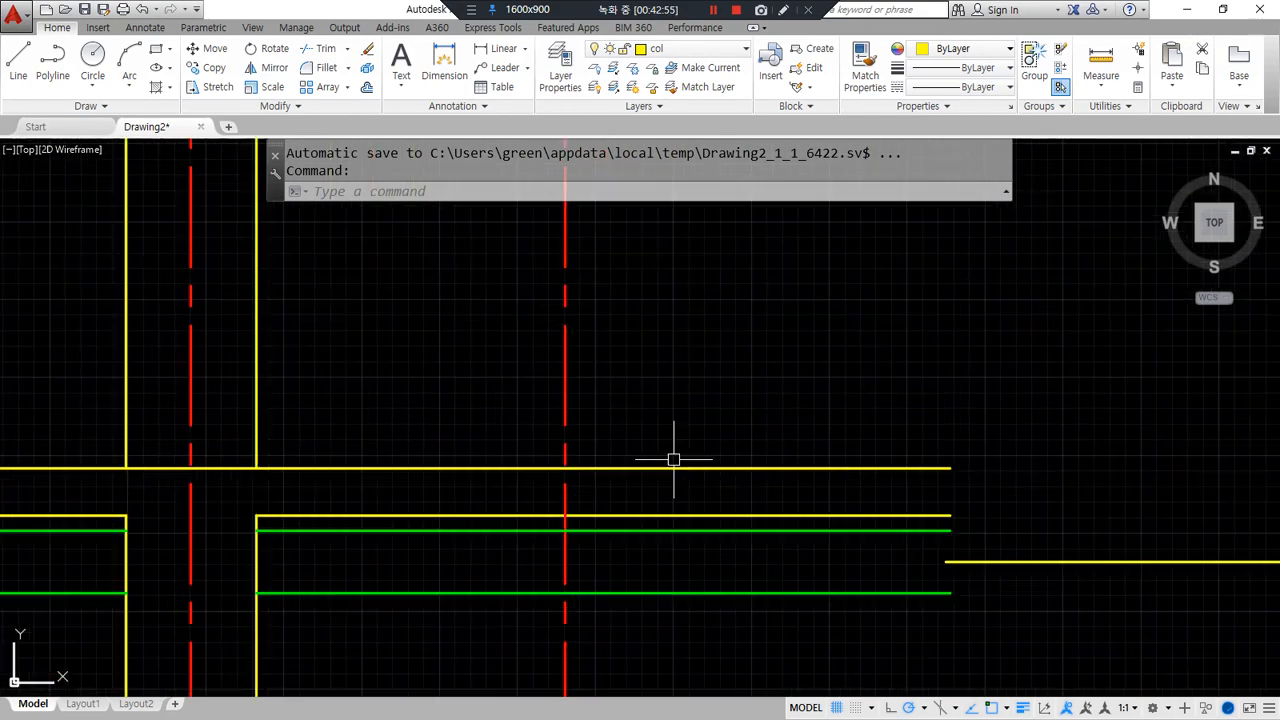
{"action": "mouse_move", "coordinate": [607, 469]}
{"action": "left_mouse_down"}
{"action": "mouse_move", "coordinate": [745, 363]}
{"action": "mouse_move", "coordinate": [616, 487]}
{"action": "left_mouse_up"}
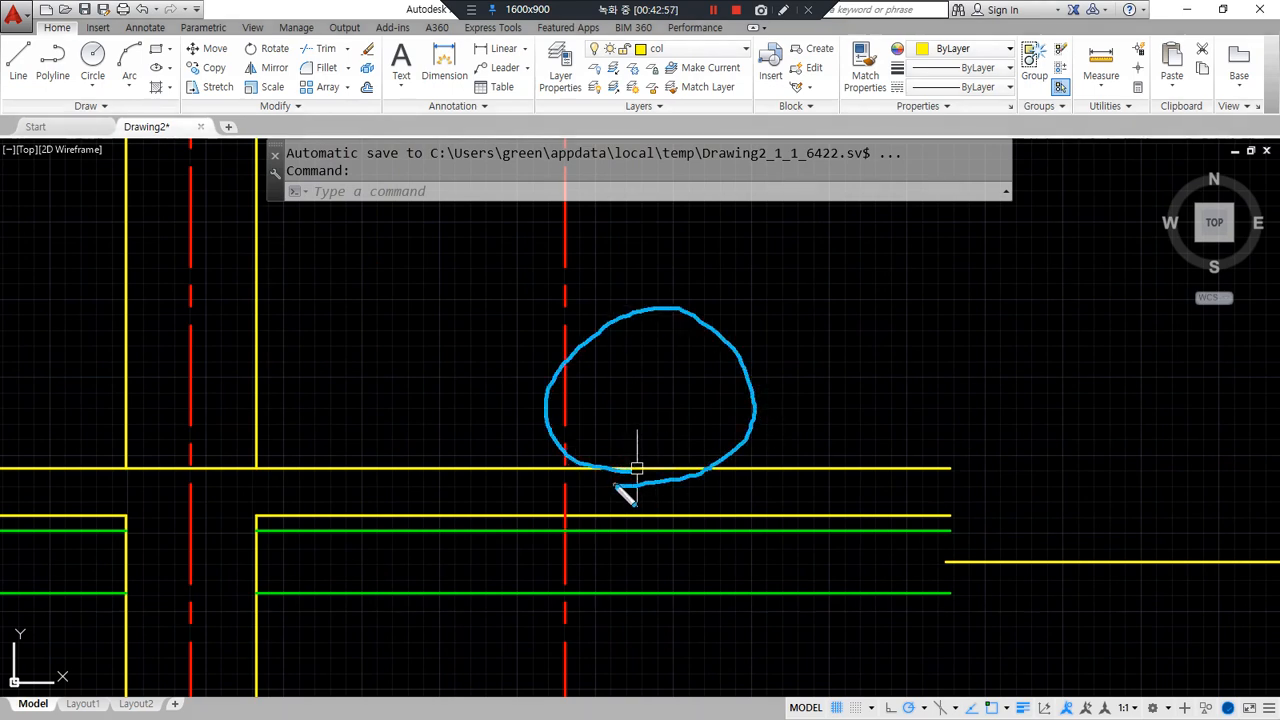
{"action": "key", "text": "Escape"}
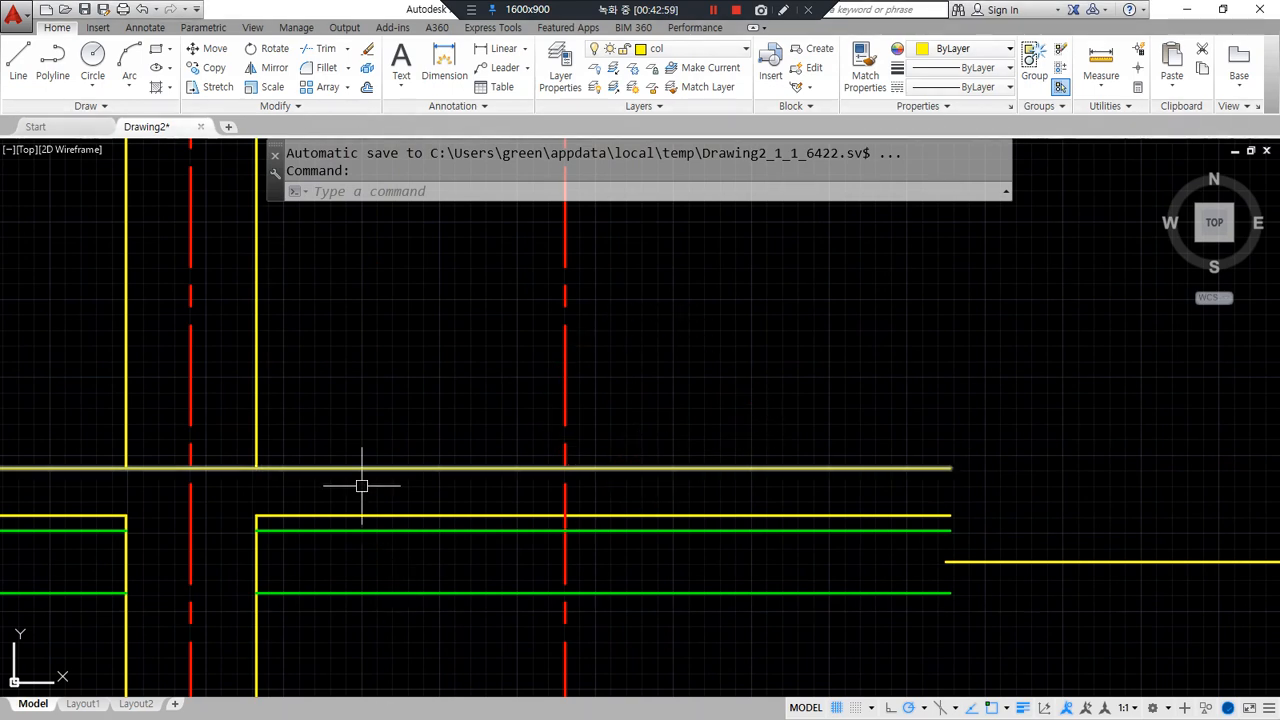
{"action": "scroll", "coordinate": [361, 486], "scroll_direction": "down", "scroll_amount": 2}
{"action": "middle_click_drag", "start_coordinate": [372, 484], "coordinate": [746, 463]}
{"action": "mouse_move", "coordinate": [178, 508]}
{"action": "left_mouse_down"}
{"action": "mouse_move", "coordinate": [201, 406]}
{"action": "mouse_move", "coordinate": [121, 487]}
{"action": "mouse_move", "coordinate": [356, 470]}
{"action": "mouse_move", "coordinate": [400, 431]}
{"action": "mouse_move", "coordinate": [545, 438]}
{"action": "mouse_move", "coordinate": [570, 284]}
{"action": "mouse_move", "coordinate": [641, 280]}
{"action": "mouse_move", "coordinate": [648, 410]}
{"action": "mouse_move", "coordinate": [619, 422]}
{"action": "left_mouse_up"}
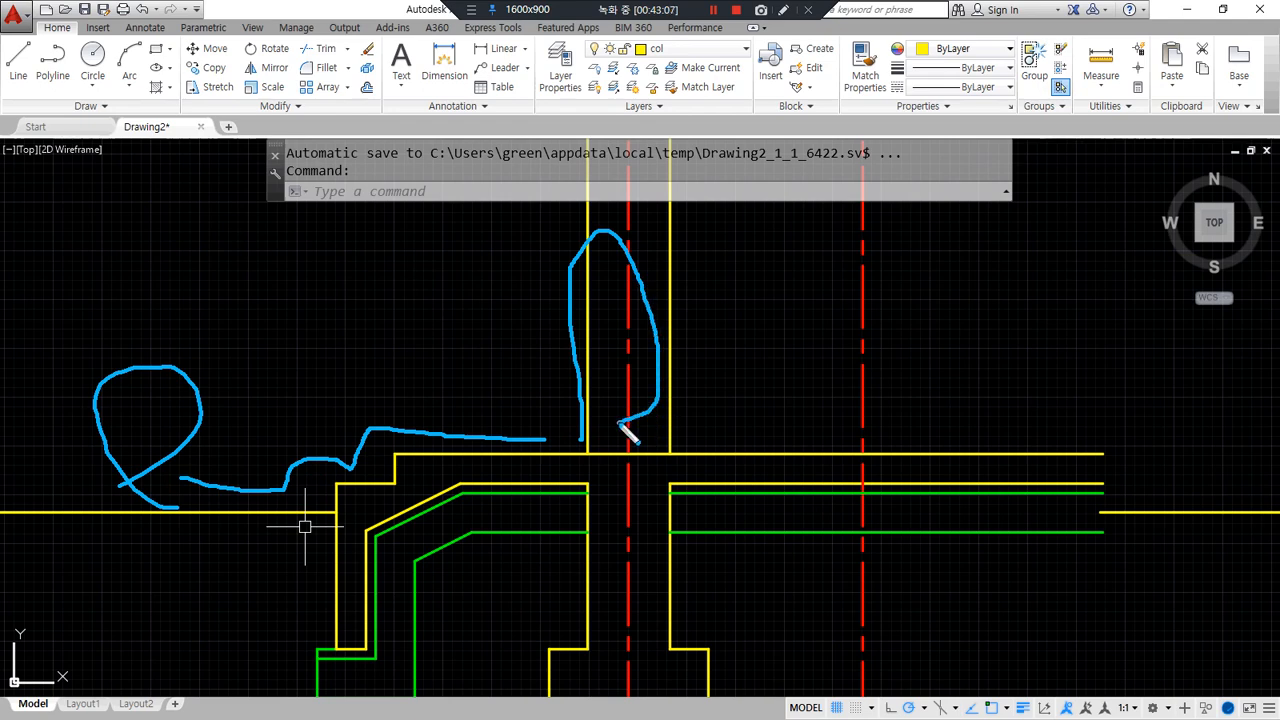
{"action": "left_click_drag", "start_coordinate": [499, 422], "coordinate": [729, 418]}
{"action": "mouse_move", "coordinate": [803, 443]}
{"action": "left_mouse_down"}
{"action": "mouse_move", "coordinate": [845, 450]}
{"action": "mouse_move", "coordinate": [823, 423]}
{"action": "mouse_move", "coordinate": [937, 344]}
{"action": "mouse_move", "coordinate": [958, 358]}
{"action": "left_mouse_up"}
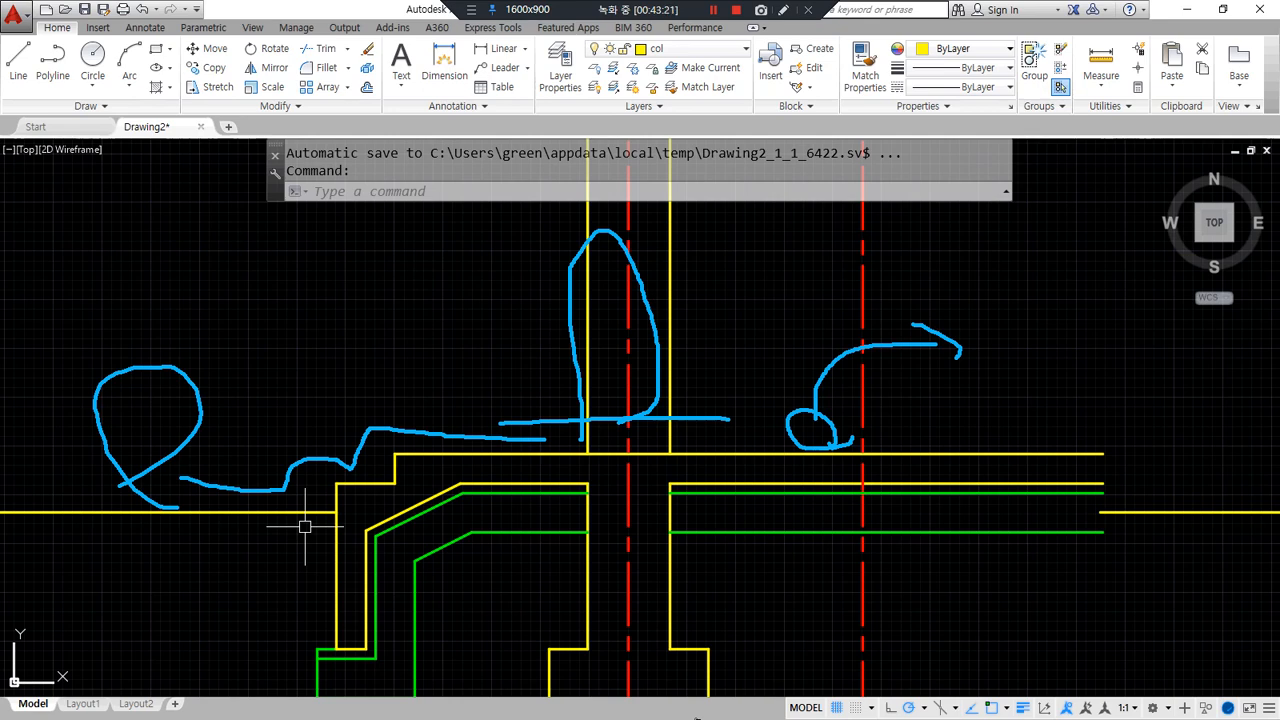
{"action": "left_click", "coordinate": [538, 694]}
{"action": "mouse_move", "coordinate": [394, 453]}
{"action": "left_mouse_down"}
{"action": "mouse_move", "coordinate": [943, 451]}
{"action": "mouse_move", "coordinate": [1259, 426]}
{"action": "left_mouse_up"}
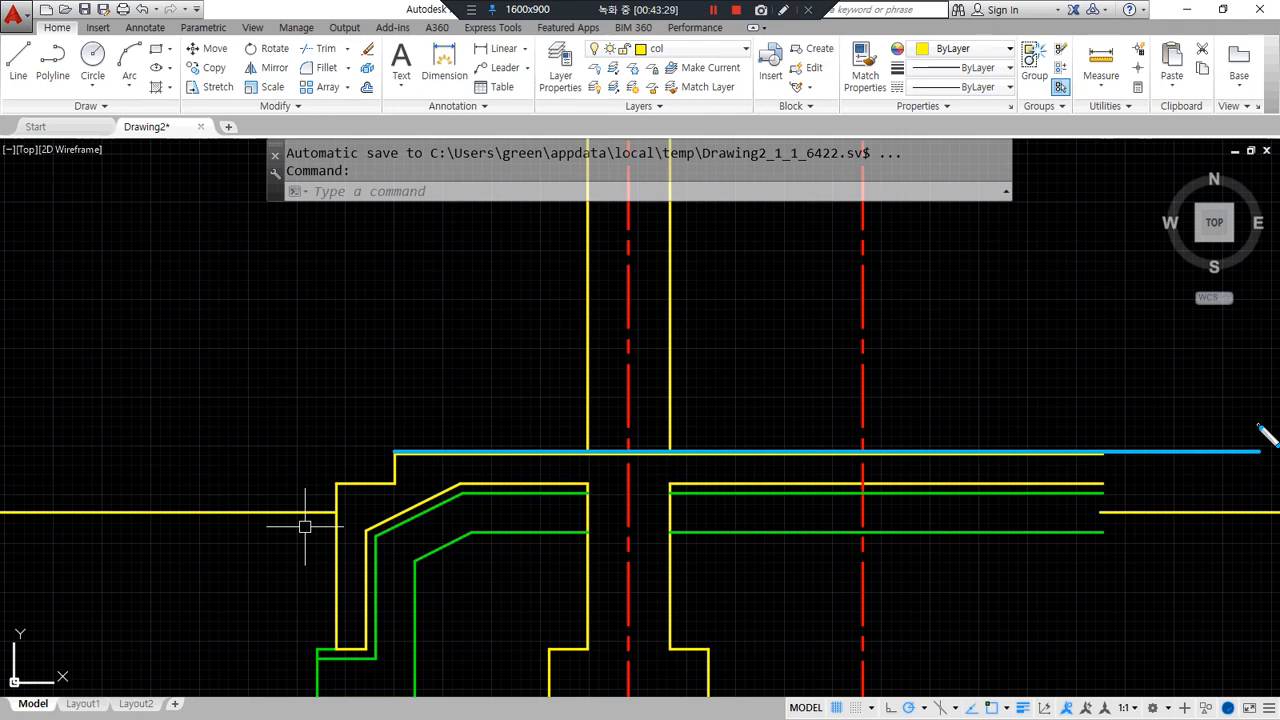
{"action": "mouse_move", "coordinate": [860, 452]}
{"action": "left_mouse_down"}
{"action": "mouse_move", "coordinate": [861, 421]}
{"action": "mouse_move", "coordinate": [917, 411]}
{"action": "mouse_move", "coordinate": [922, 453]}
{"action": "mouse_move", "coordinate": [872, 453]}
{"action": "left_mouse_up"}
{"action": "mouse_move", "coordinate": [1030, 441]}
{"action": "left_mouse_down"}
{"action": "mouse_move", "coordinate": [1010, 447]}
{"action": "mouse_move", "coordinate": [1238, 446]}
{"action": "left_mouse_up"}
{"action": "left_click_drag", "start_coordinate": [848, 397], "coordinate": [1278, 385]}
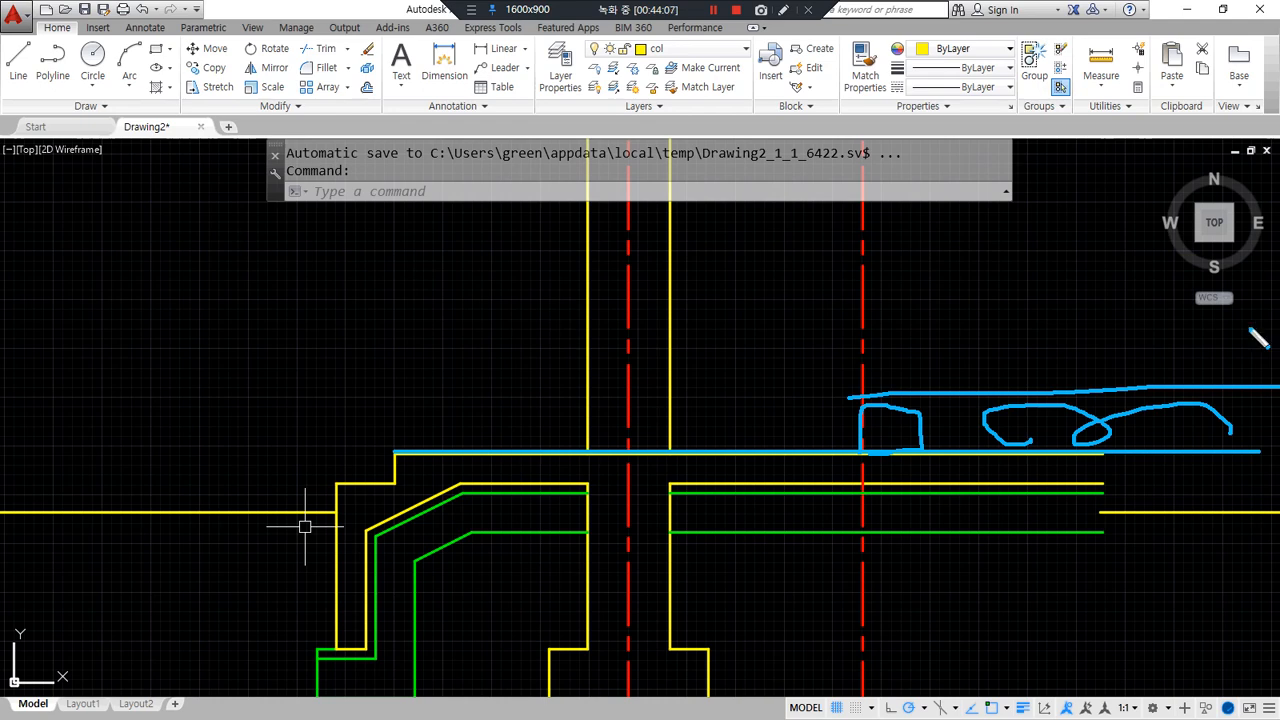
{"action": "key", "text": "Escape"}
{"action": "middle_click_drag", "start_coordinate": [904, 421], "coordinate": [636, 430]}
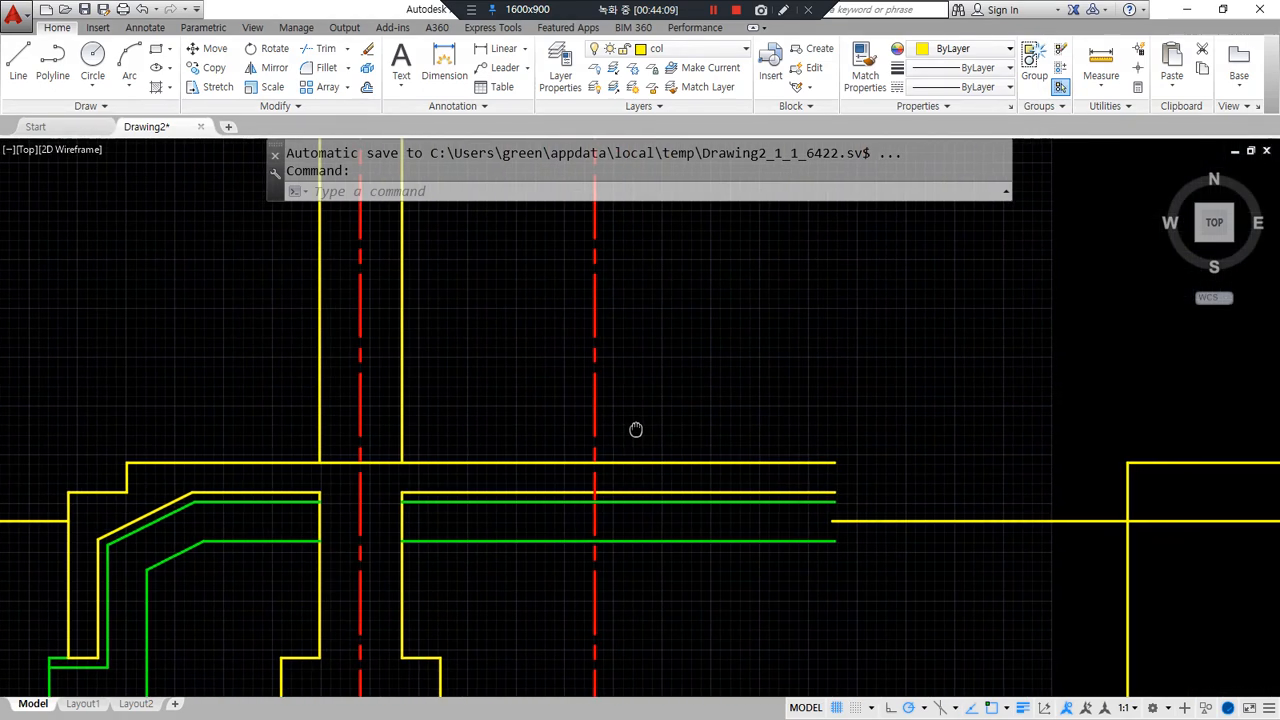
{"action": "key", "text": "ctrl+alt+d"}
{"action": "scroll", "coordinate": [616, 462], "scroll_direction": "up", "scroll_amount": 4}
{"action": "mouse_move", "coordinate": [632, 484]}
{"action": "left_mouse_down"}
{"action": "mouse_move", "coordinate": [570, 482]}
{"action": "mouse_move", "coordinate": [612, 452]}
{"action": "mouse_move", "coordinate": [636, 458]}
{"action": "left_mouse_up"}
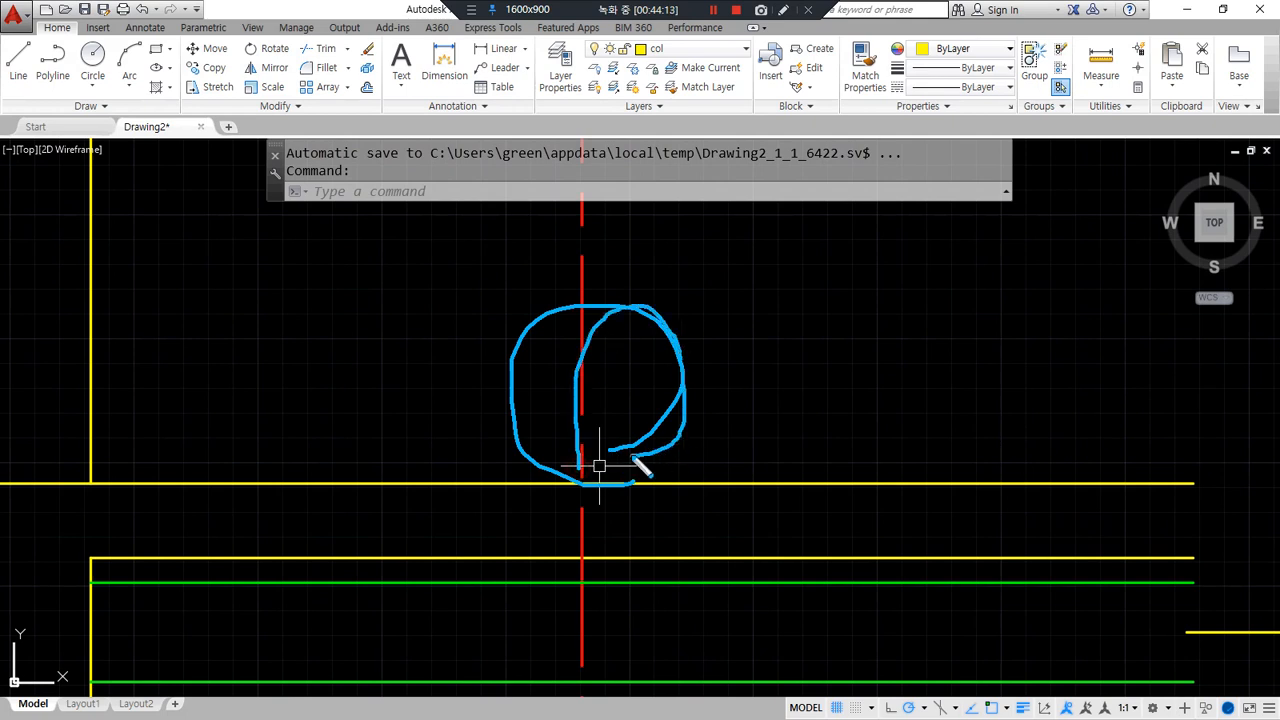
- Offset the slab's top line 150 upward to mark the floor level
{"action": "key", "text": "Escape"}
{"action": "scroll", "coordinate": [600, 470], "scroll_direction": "up", "scroll_amount": 4}
{"action": "type", "text": "re"}
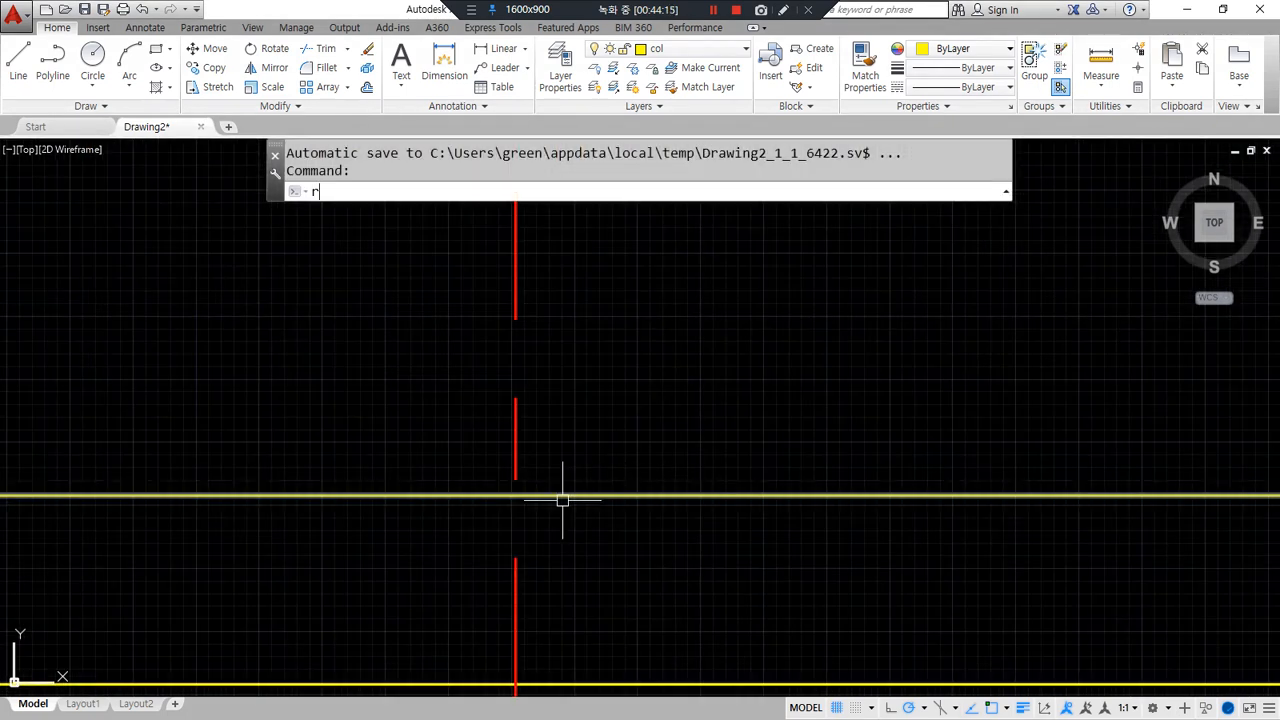
{"action": "key", "text": "Escape"}
{"action": "key", "text": "Escape"}
{"action": "type", "text": "o"}
{"action": "key", "text": "Return"}
{"action": "type", "text": "150"}
{"action": "key", "text": "Return"}
{"action": "left_click", "coordinate": [714, 494]}
{"action": "left_click", "coordinate": [723, 371]}
{"action": "key", "text": "Return"}
{"action": "scroll", "coordinate": [620, 458], "scroll_direction": "down", "scroll_amount": 2}
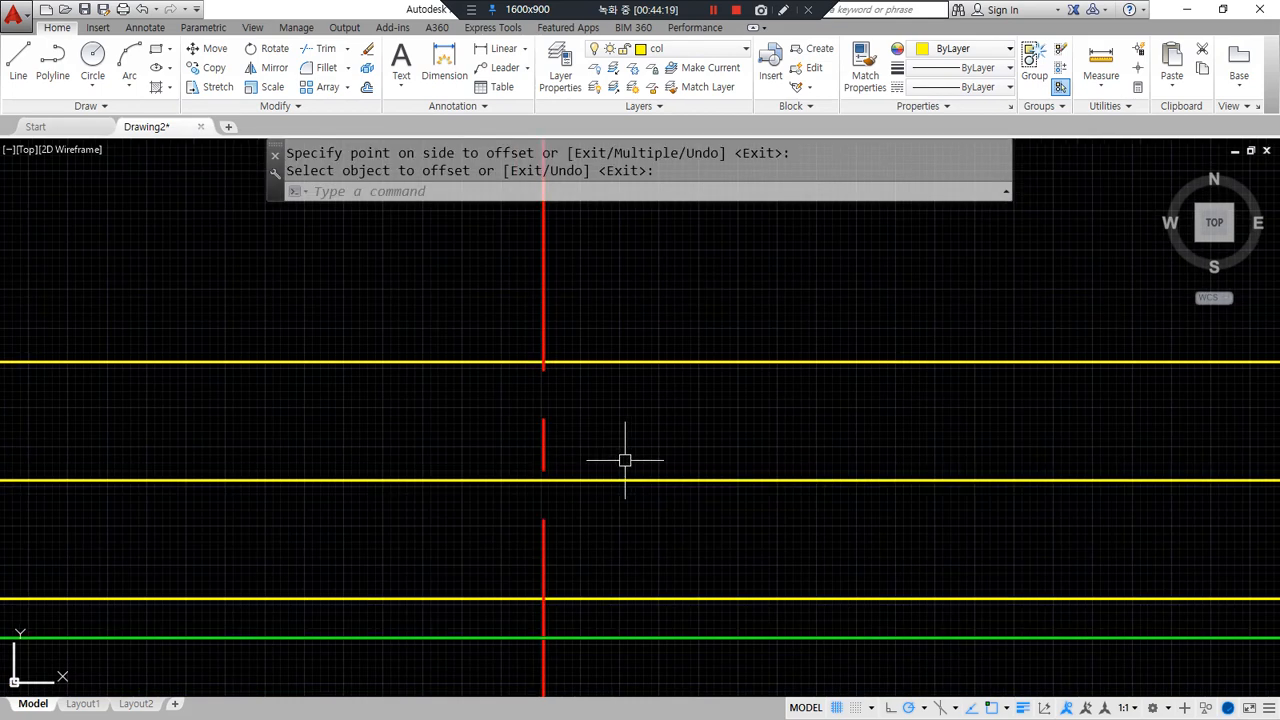
{"action": "mouse_move", "coordinate": [548, 480]}
{"action": "left_mouse_down"}
{"action": "mouse_move", "coordinate": [548, 371]}
{"action": "mouse_move", "coordinate": [800, 345]}
{"action": "left_mouse_up"}
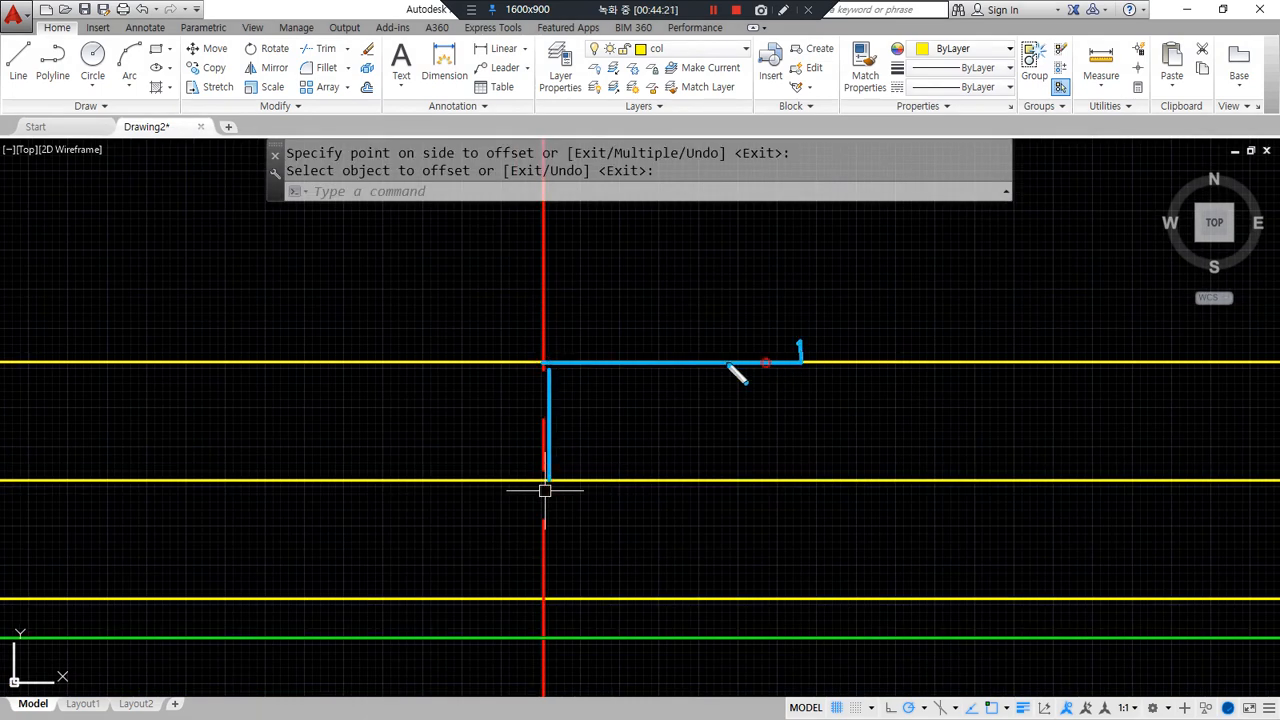
{"action": "mouse_move", "coordinate": [548, 368]}
{"action": "left_mouse_down"}
{"action": "mouse_move", "coordinate": [556, 480]}
{"action": "mouse_move", "coordinate": [838, 482]}
{"action": "left_mouse_up"}
{"action": "left_click_drag", "start_coordinate": [665, 367], "coordinate": [567, 425]}
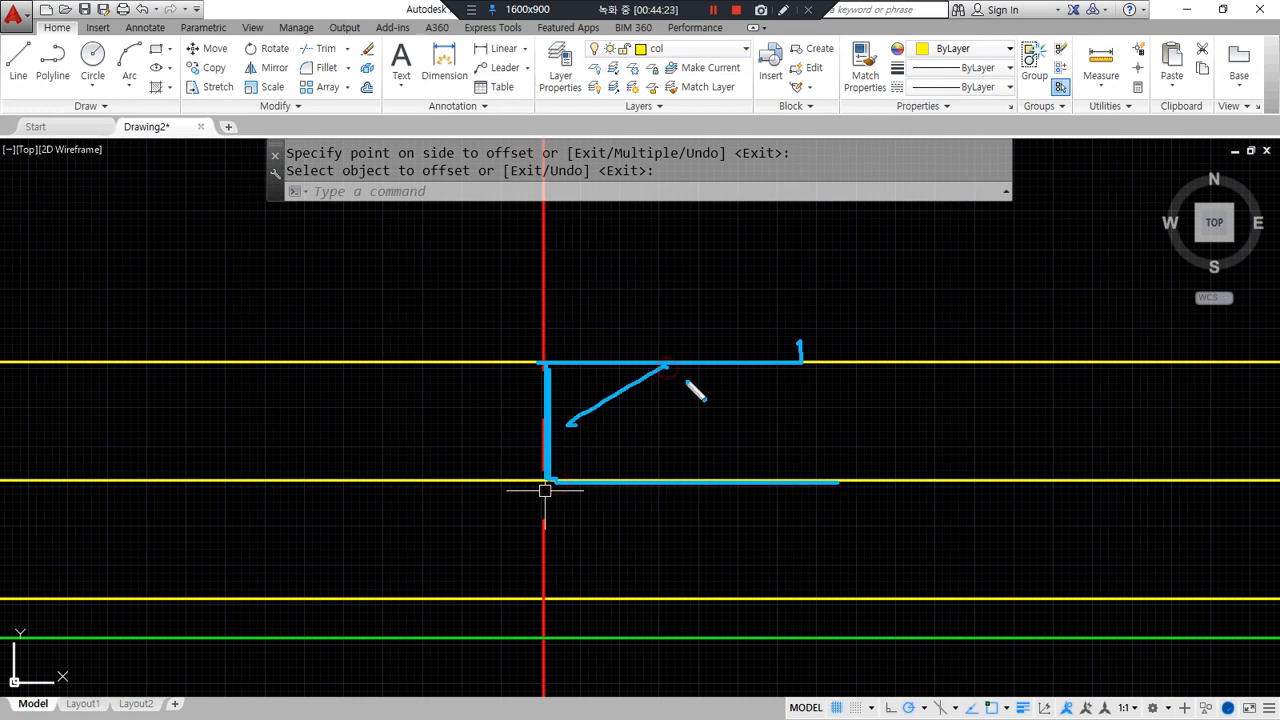
{"action": "left_click_drag", "start_coordinate": [724, 360], "coordinate": [580, 462]}
{"action": "left_click_drag", "start_coordinate": [783, 370], "coordinate": [605, 504]}
{"action": "left_click_drag", "start_coordinate": [816, 394], "coordinate": [737, 480]}
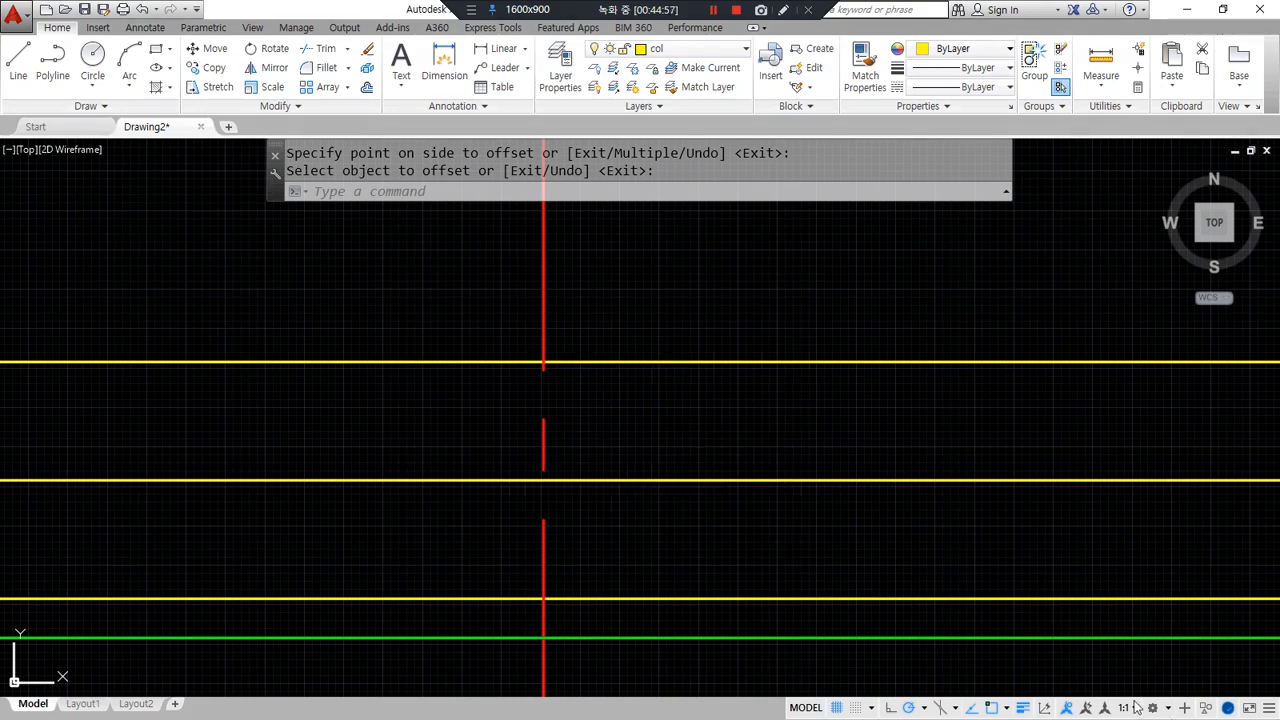
- Draw a brick rectangle on the slab's top line, extending inward from its intersection with the red centre line
{"action": "scroll", "coordinate": [580, 449], "scroll_direction": "up", "scroll_amount": 4}
{"action": "scroll", "coordinate": [562, 469], "scroll_direction": "down", "scroll_amount": 2}
{"action": "middle_click_drag", "start_coordinate": [562, 469], "coordinate": [393, 480]}
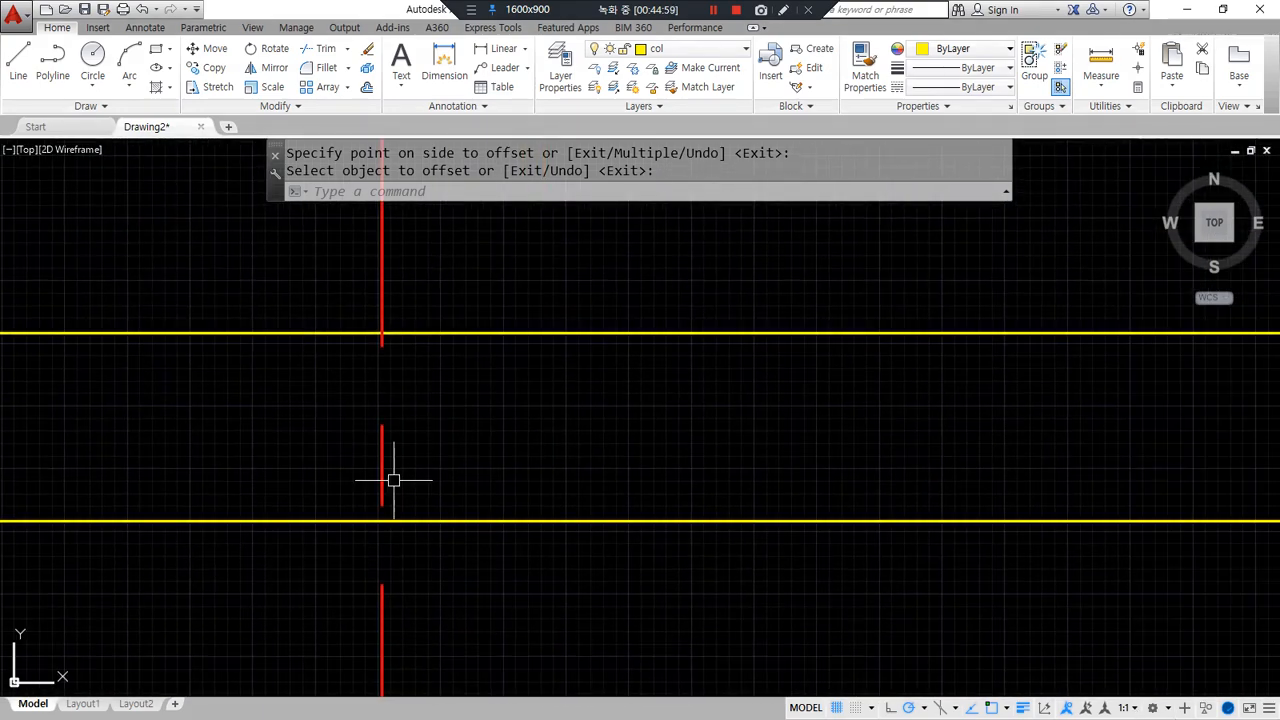
{"action": "type", "text": "rec"}
{"action": "key", "text": "Return"}
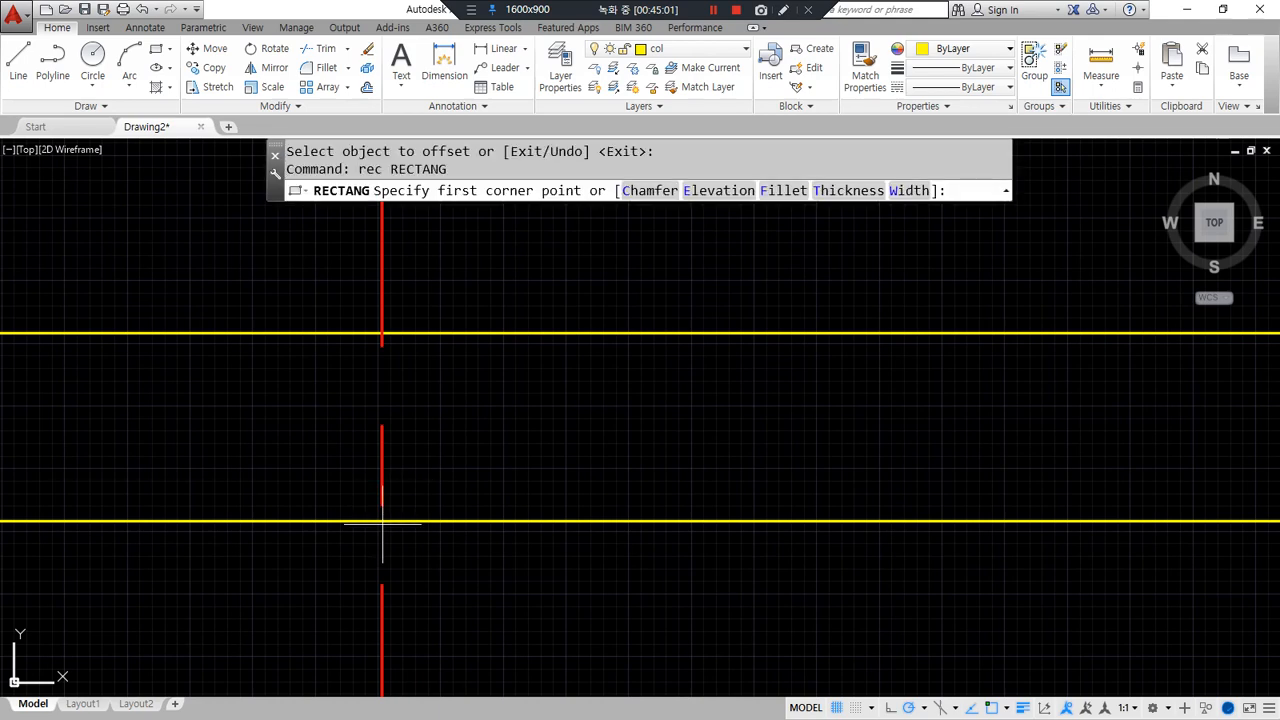
{"action": "scroll", "coordinate": [460, 478], "scroll_direction": "down", "scroll_amount": 3}
{"action": "left_click", "coordinate": [432, 494]}
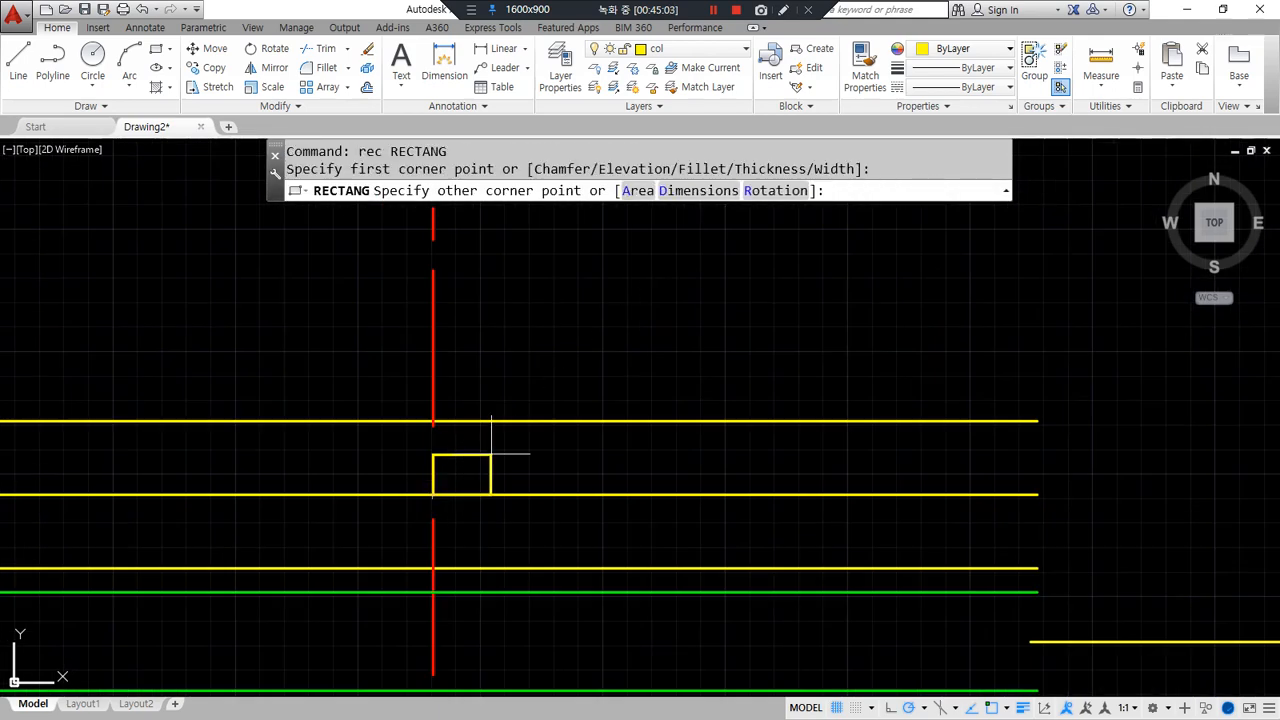
{"action": "scroll", "coordinate": [492, 452], "scroll_direction": "up", "scroll_amount": 2}
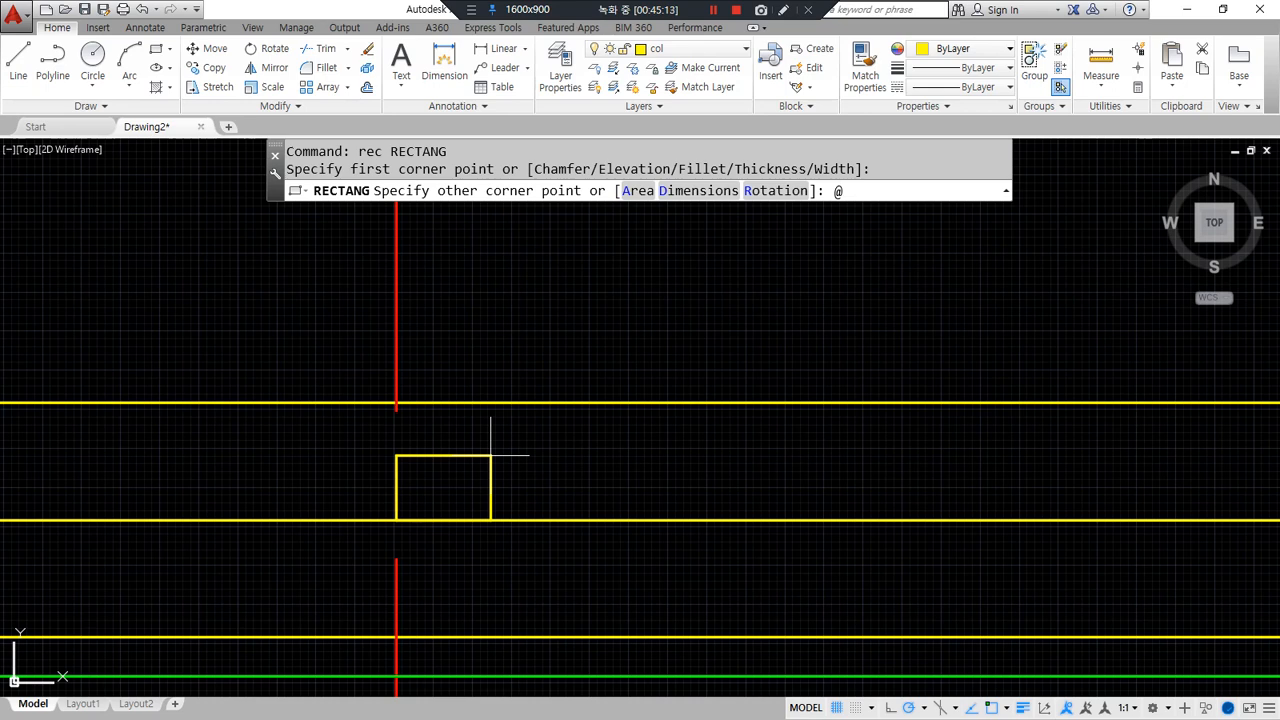
{"action": "type", "text": "0"}
{"action": "key", "text": "Return"}
- Copy the brick rectangle from its lower corner to its upper corner, stacking a second one on top
{"action": "scroll", "coordinate": [371, 457], "scroll_direction": "up", "scroll_amount": 2}
{"action": "type", "text": "cp"}
{"action": "key", "text": "Return"}
{"action": "left_click", "coordinate": [522, 491]}
{"action": "key", "text": "Return"}
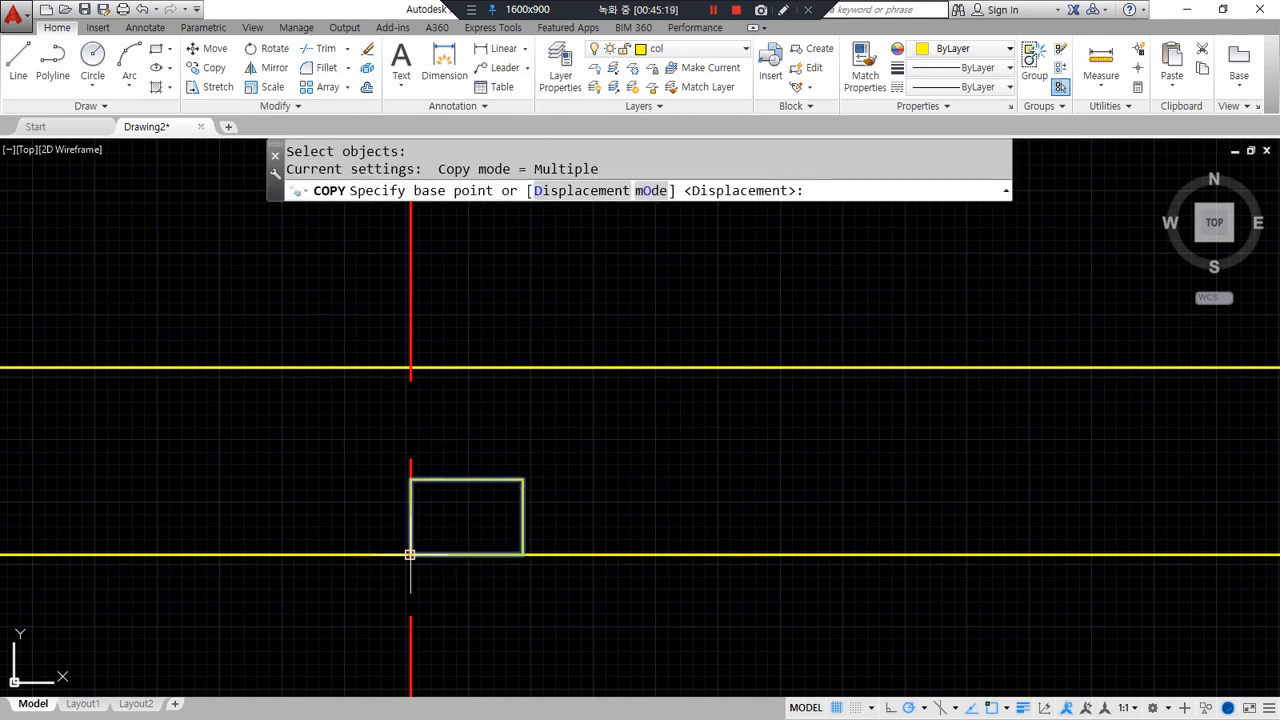
{"action": "left_click", "coordinate": [410, 554]}
{"action": "left_click", "coordinate": [410, 480]}
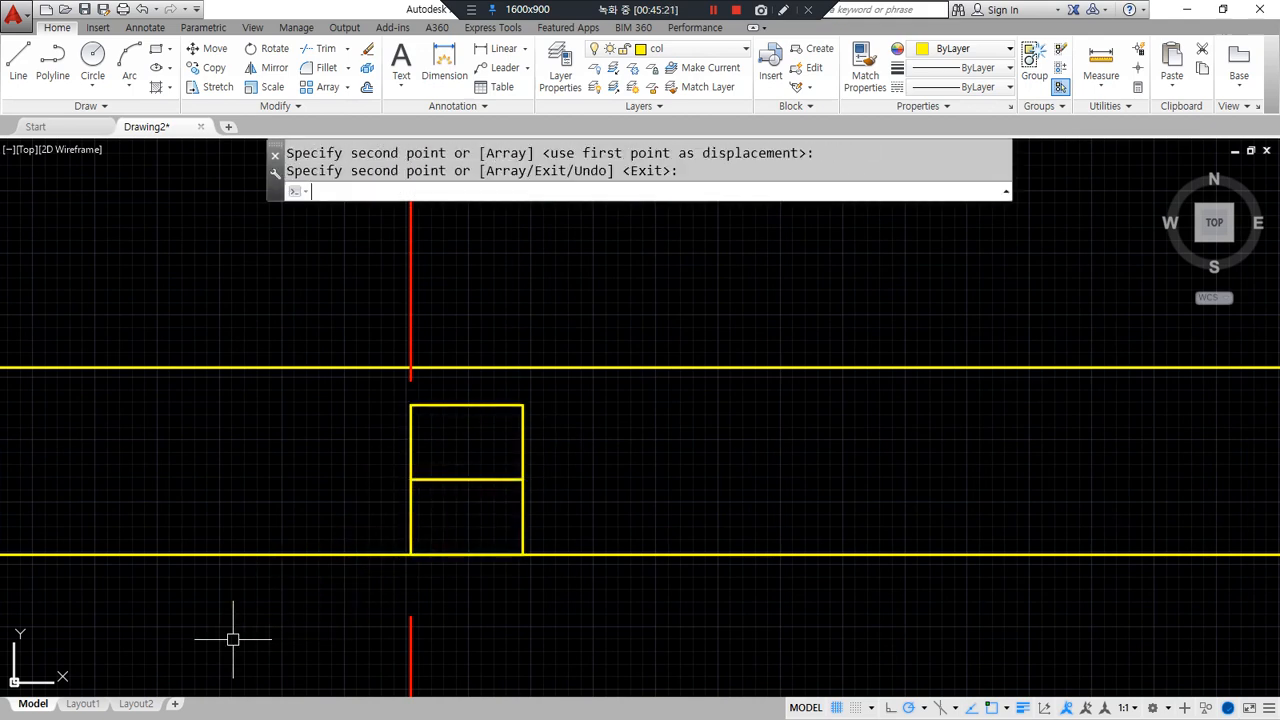
{"action": "key", "text": "Return"}
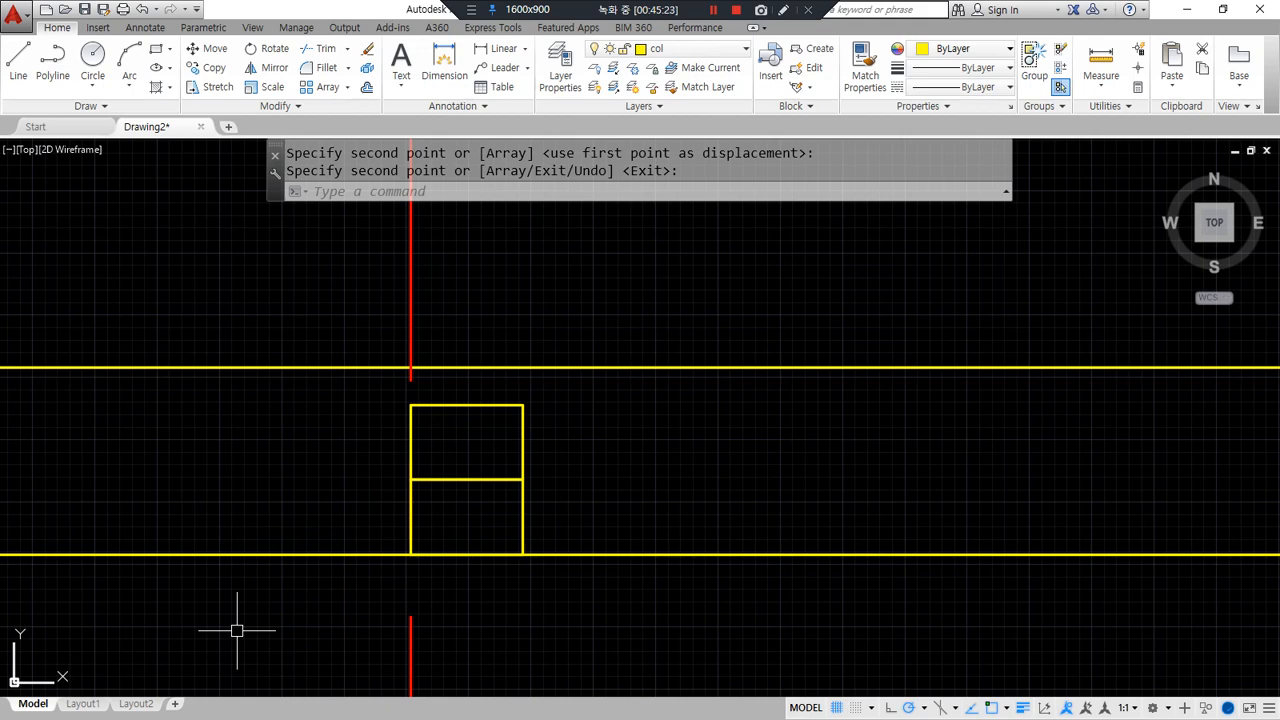
{"action": "middle_click_drag", "start_coordinate": [544, 568], "coordinate": [377, 546]}
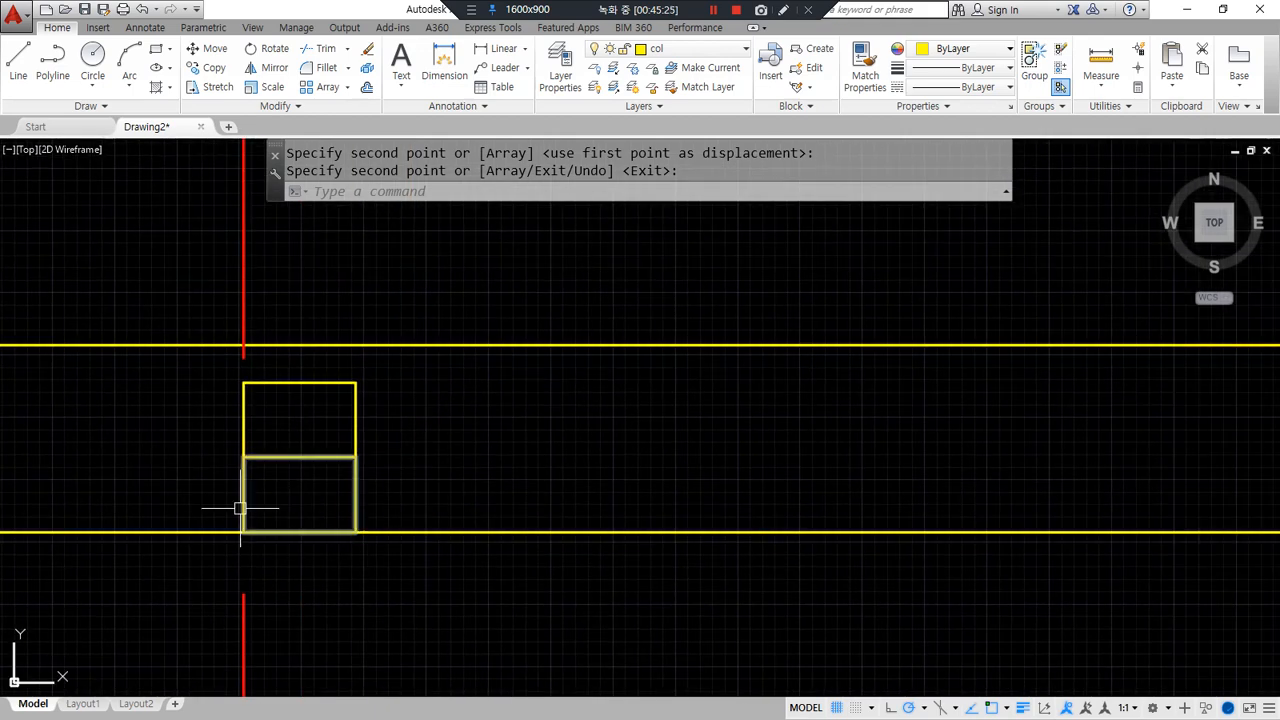
{"action": "left_click_drag", "start_coordinate": [238, 336], "coordinate": [236, 630]}
{"action": "mouse_move", "coordinate": [622, 540]}
{"action": "left_mouse_down"}
{"action": "mouse_move", "coordinate": [530, 520]}
{"action": "mouse_move", "coordinate": [664, 516]}
{"action": "mouse_move", "coordinate": [590, 546]}
{"action": "left_mouse_up"}
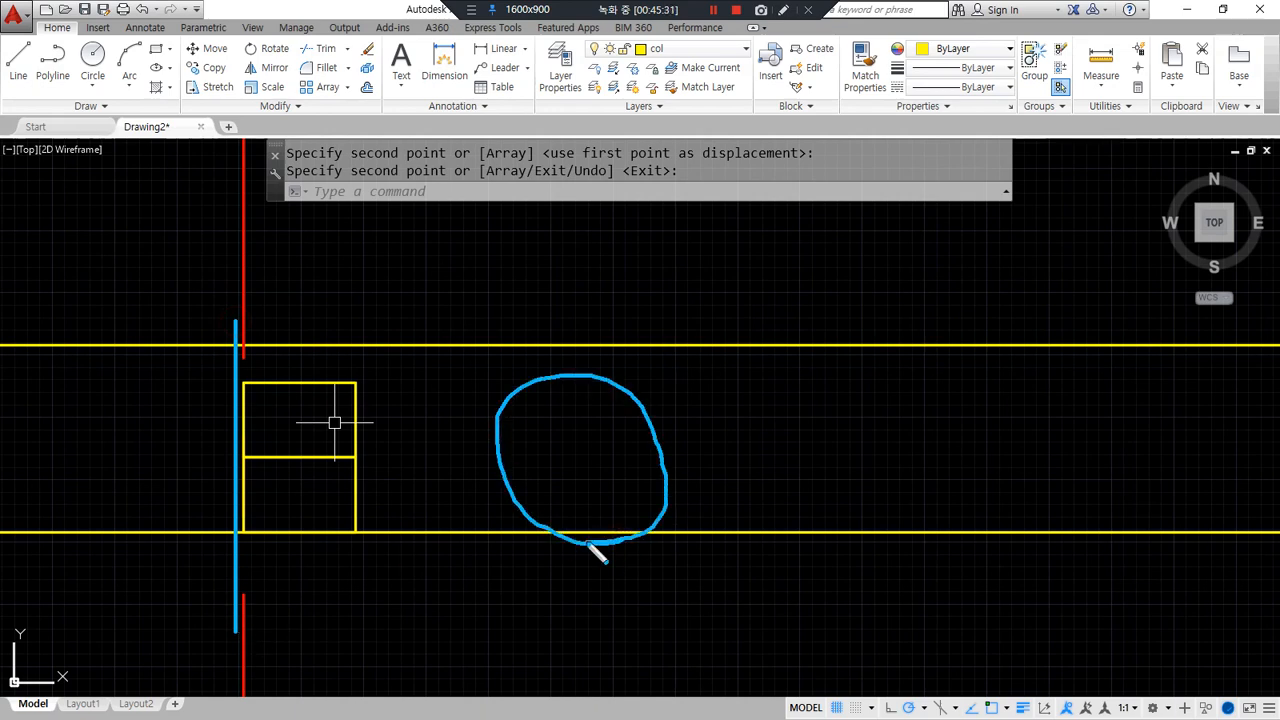
{"action": "mouse_move", "coordinate": [278, 394]}
{"action": "left_mouse_down"}
{"action": "mouse_move", "coordinate": [301, 311]}
{"action": "mouse_move", "coordinate": [267, 417]}
{"action": "left_mouse_up"}
{"action": "key", "text": "Escape"}
{"action": "scroll", "coordinate": [226, 352], "scroll_direction": "up", "scroll_amount": 4}
{"action": "mouse_move", "coordinate": [410, 342]}
{"action": "left_mouse_down"}
{"action": "mouse_move", "coordinate": [184, 408]}
{"action": "mouse_move", "coordinate": [380, 340]}
{"action": "left_mouse_up"}
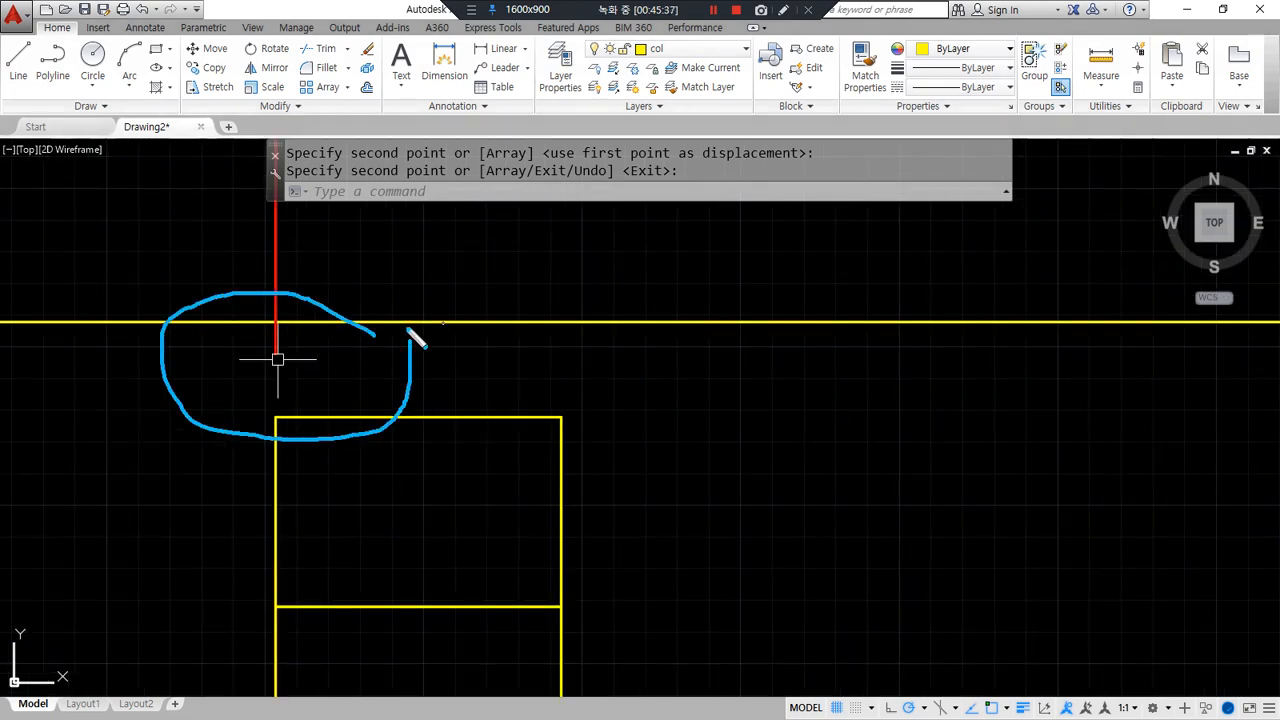
{"action": "mouse_move", "coordinate": [794, 312]}
{"action": "left_mouse_down"}
{"action": "mouse_move", "coordinate": [791, 386]}
{"action": "mouse_move", "coordinate": [810, 368]}
{"action": "left_mouse_up"}
{"action": "key", "text": "Escape"}
- Offset the floor-level line 15 downward
{"action": "type", "text": "o"}
{"action": "key", "text": "Return"}
{"action": "type", "text": "15"}
{"action": "key", "text": "Return"}
{"action": "left_click", "coordinate": [809, 321]}
{"action": "left_click", "coordinate": [809, 390]}
{"action": "key", "text": "Return"}
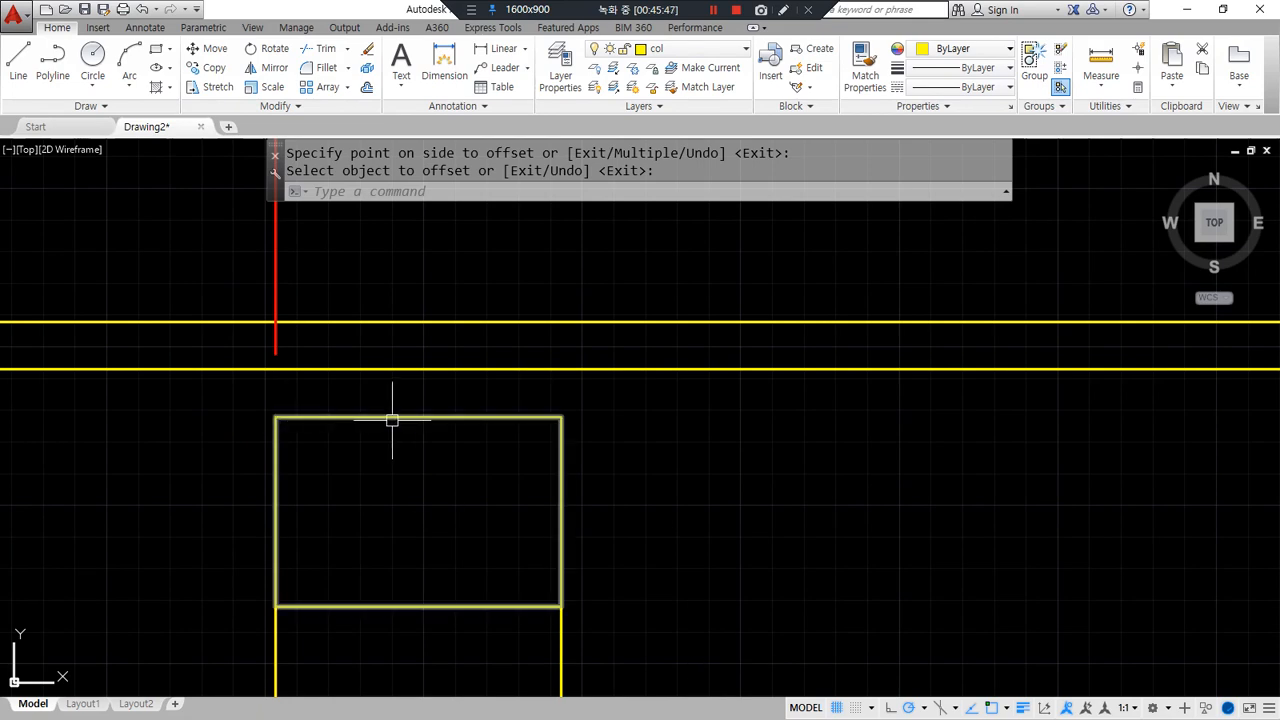
{"action": "middle_click_drag", "start_coordinate": [297, 479], "coordinate": [515, 234]}
{"action": "scroll", "coordinate": [482, 323], "scroll_direction": "down", "scroll_amount": 2}
{"action": "middle_click_drag", "start_coordinate": [481, 324], "coordinate": [441, 474]}
{"action": "scroll", "coordinate": [420, 366], "scroll_direction": "up", "scroll_amount": 2}
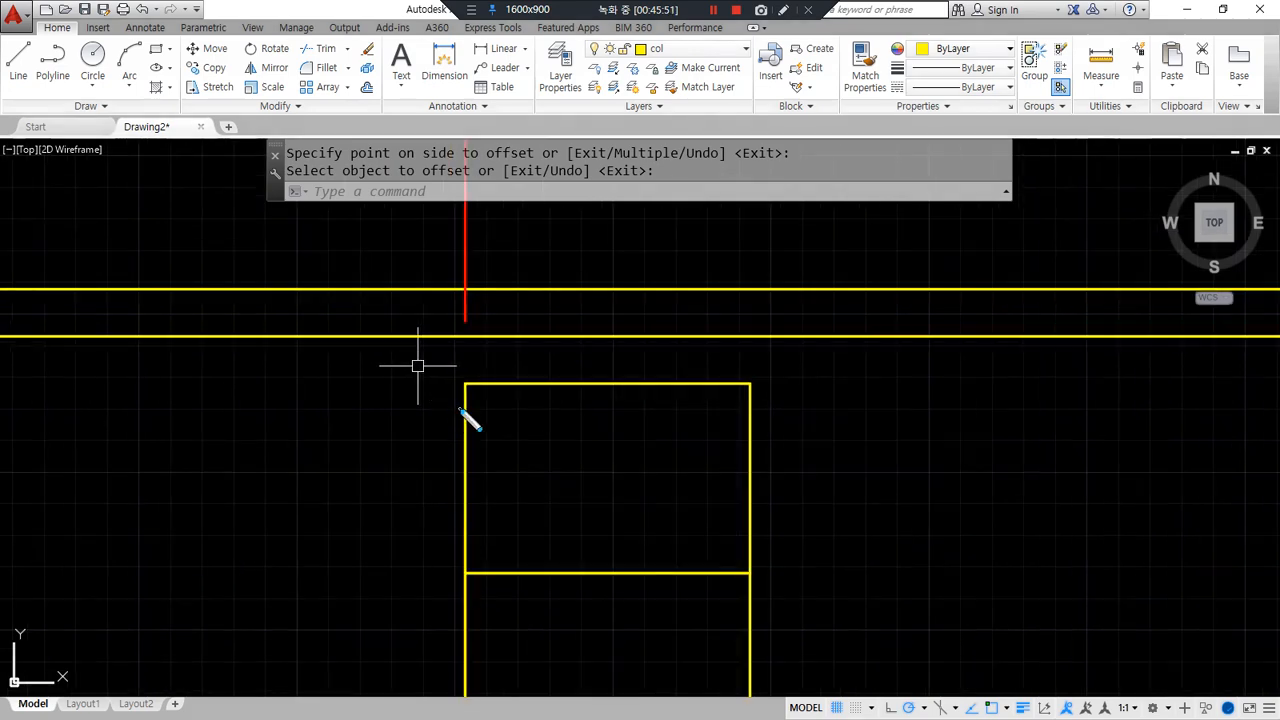
{"action": "mouse_move", "coordinate": [462, 406]}
{"action": "left_mouse_down"}
{"action": "mouse_move", "coordinate": [372, 412]}
{"action": "mouse_move", "coordinate": [363, 398]}
{"action": "mouse_move", "coordinate": [378, 430]}
{"action": "left_mouse_up"}
{"action": "mouse_move", "coordinate": [383, 474]}
{"action": "left_mouse_down"}
{"action": "mouse_move", "coordinate": [423, 486]}
{"action": "mouse_move", "coordinate": [462, 468]}
{"action": "mouse_move", "coordinate": [442, 478]}
{"action": "left_mouse_up"}
{"action": "left_click_drag", "start_coordinate": [353, 340], "coordinate": [353, 672]}
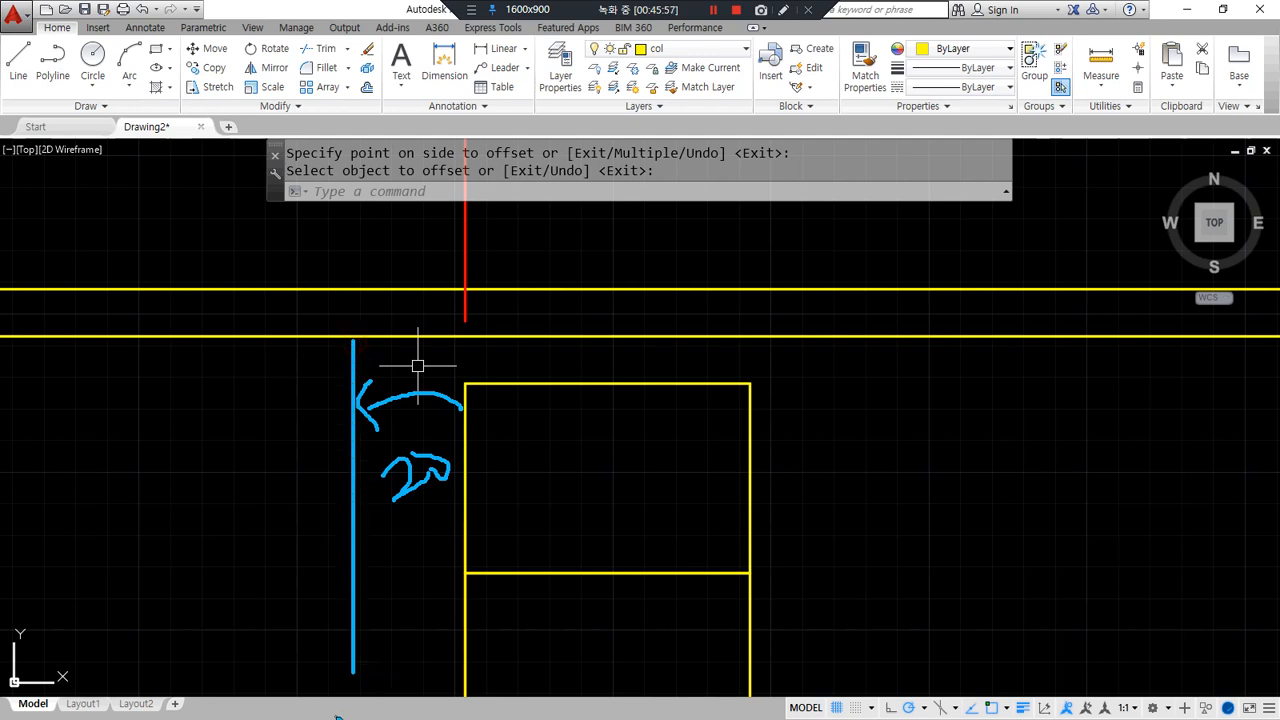
{"action": "mouse_move", "coordinate": [86, 443]}
{"action": "left_mouse_down"}
{"action": "mouse_move", "coordinate": [160, 470]}
{"action": "mouse_move", "coordinate": [140, 490]}
{"action": "left_mouse_up"}
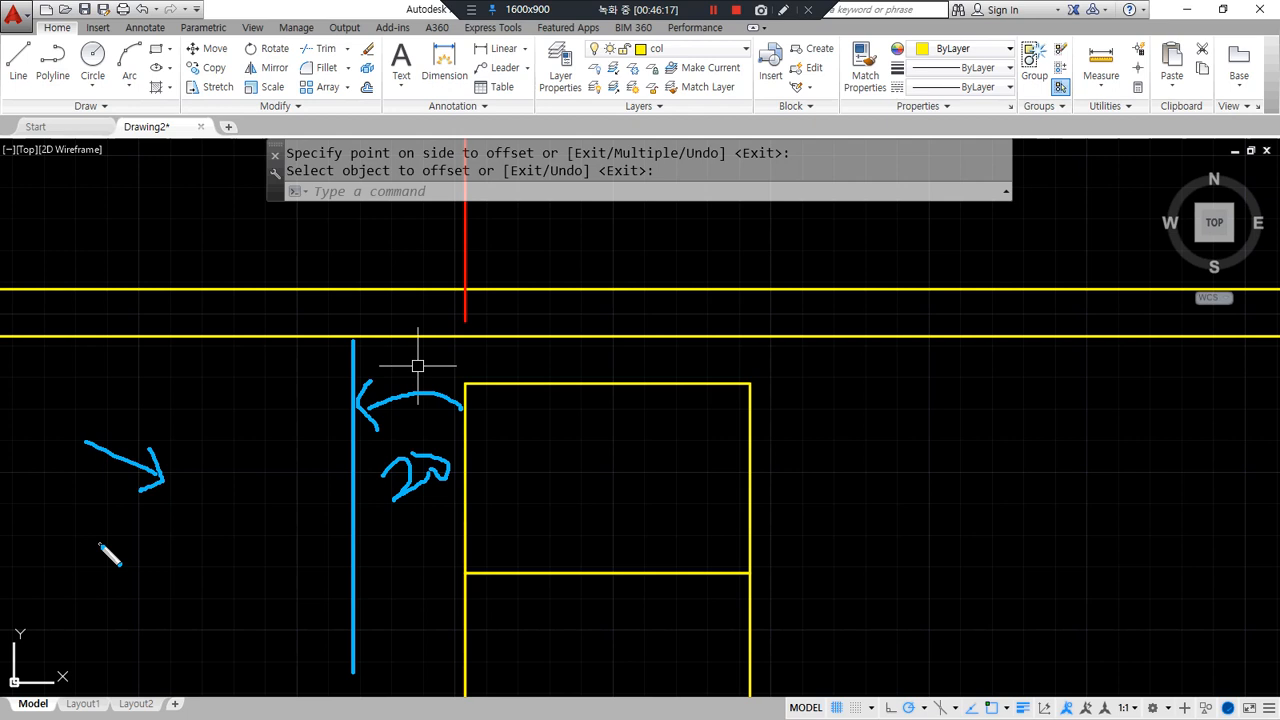
{"action": "mouse_move", "coordinate": [352, 413]}
{"action": "left_mouse_down"}
{"action": "mouse_move", "coordinate": [297, 414]}
{"action": "mouse_move", "coordinate": [305, 434]}
{"action": "left_mouse_up"}
{"action": "mouse_move", "coordinate": [463, 383]}
{"action": "left_mouse_down"}
{"action": "mouse_move", "coordinate": [247, 376]}
{"action": "mouse_move", "coordinate": [271, 406]}
{"action": "left_mouse_up"}
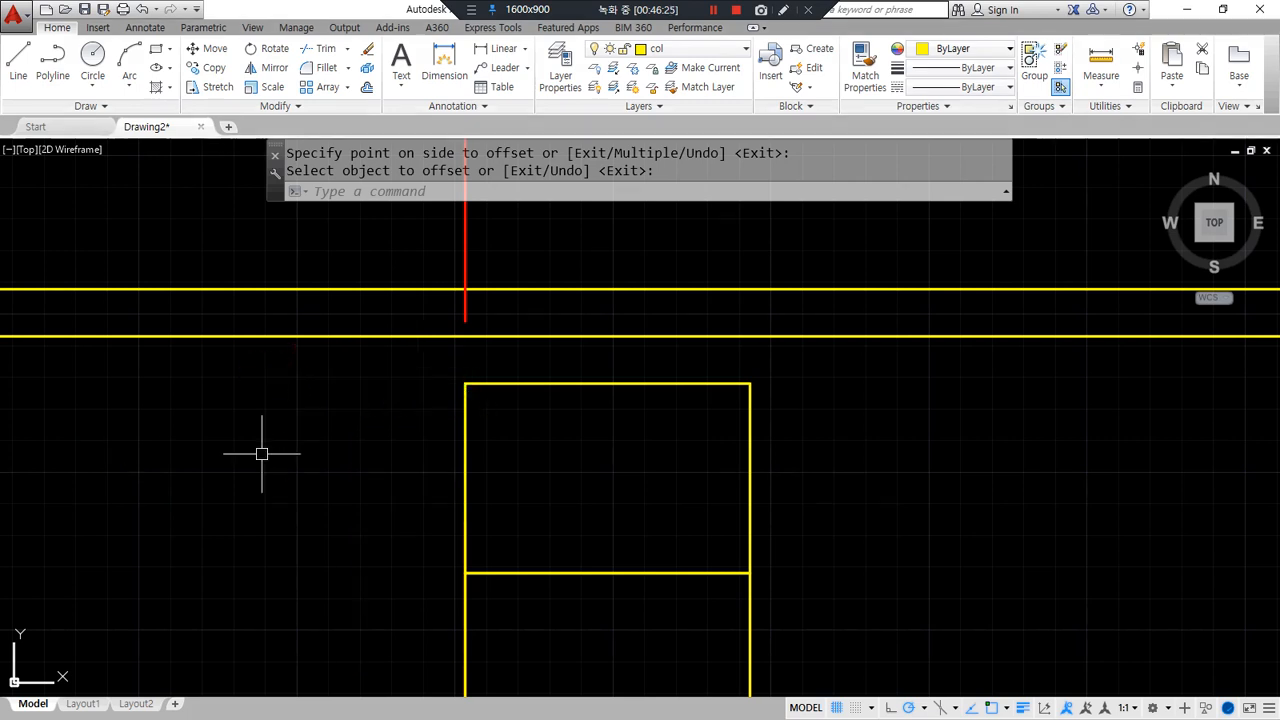
- Offset the red centre line at the bricks 30 toward the outside
{"action": "type", "text": "o"}
{"action": "key", "text": "Return"}
{"action": "type", "text": "30"}
{"action": "key", "text": "Return"}
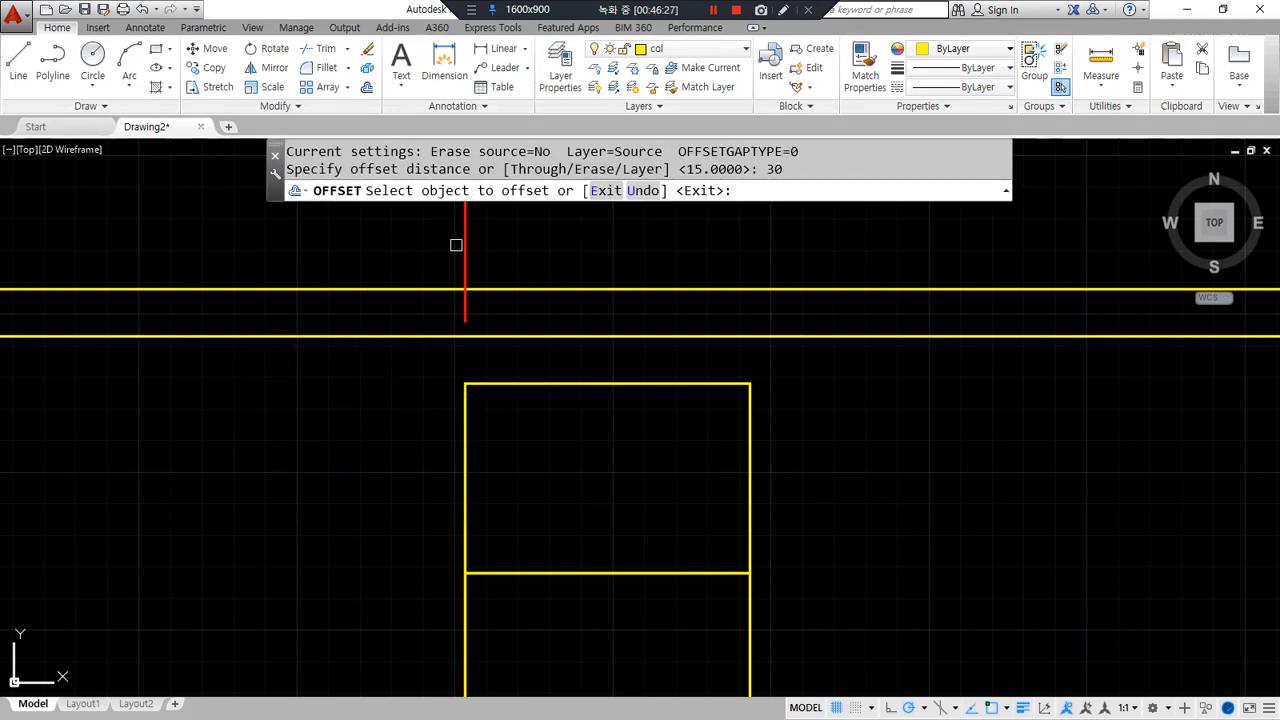
{"action": "left_click", "coordinate": [464, 243]}
{"action": "left_click", "coordinate": [391, 243]}
{"action": "key", "text": "Return"}
- Draw the cap rectangle from the offset centre line at floor level to the midpoint of the upper brick's top edge
{"action": "type", "text": "rec"}
{"action": "key", "text": "Return"}
{"action": "left_click", "coordinate": [370, 289]}
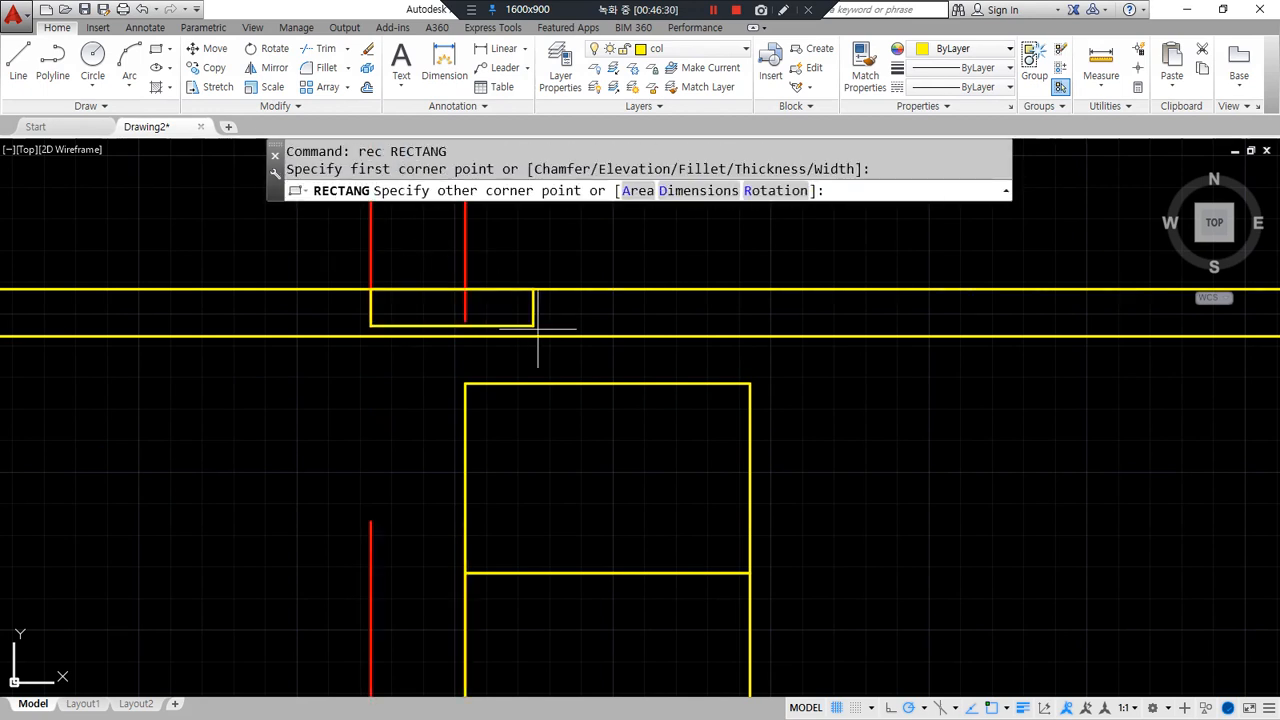
{"action": "left_click", "coordinate": [607, 383]}
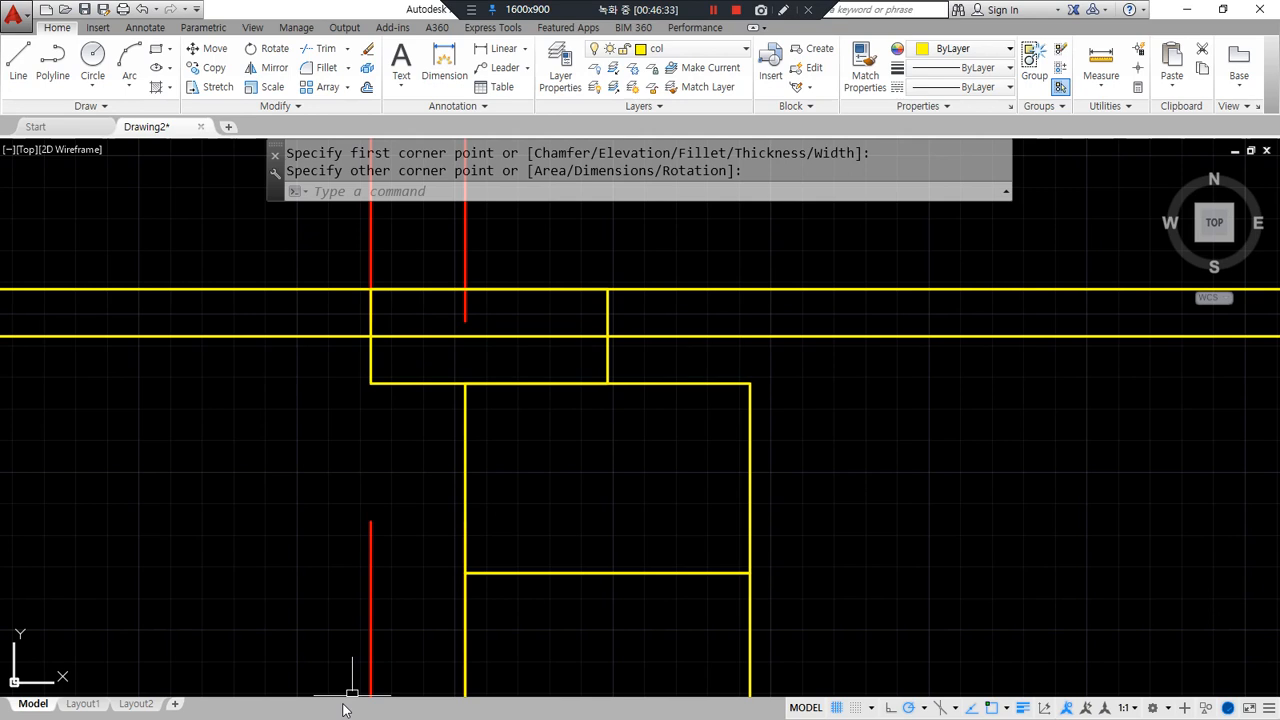
{"action": "left_click", "coordinate": [371, 625]}
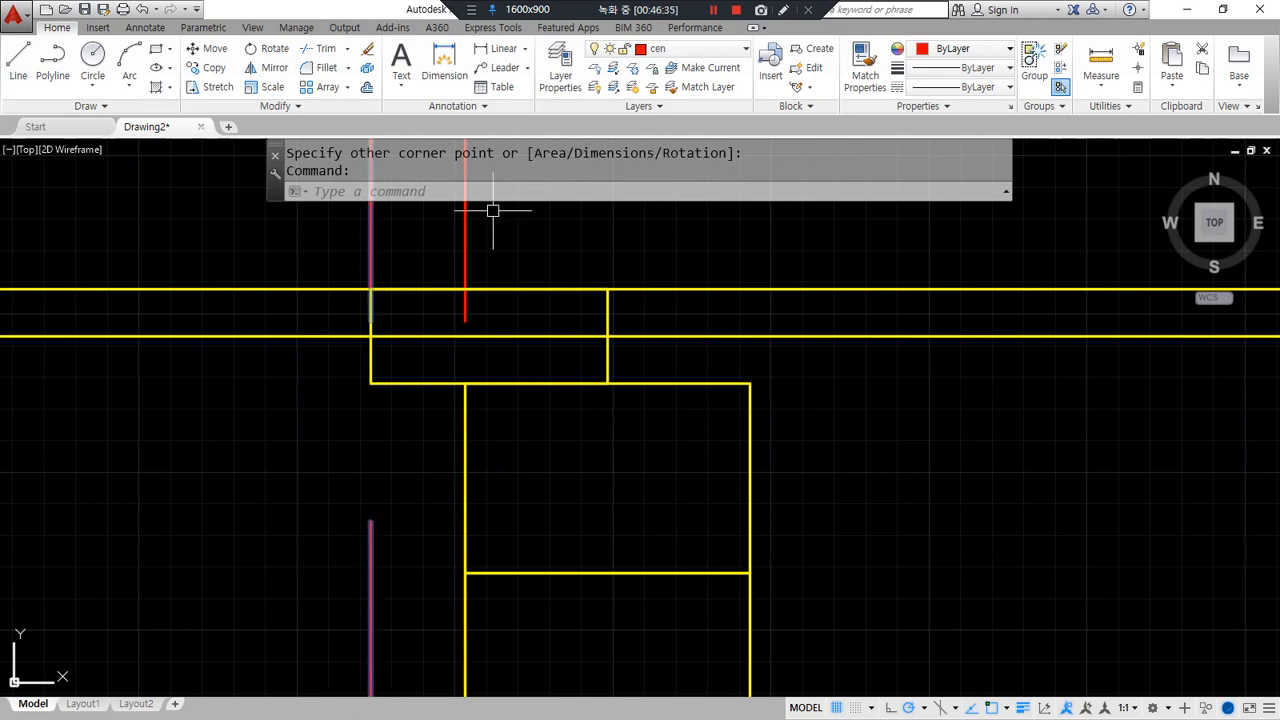
{"action": "key", "text": "Escape"}
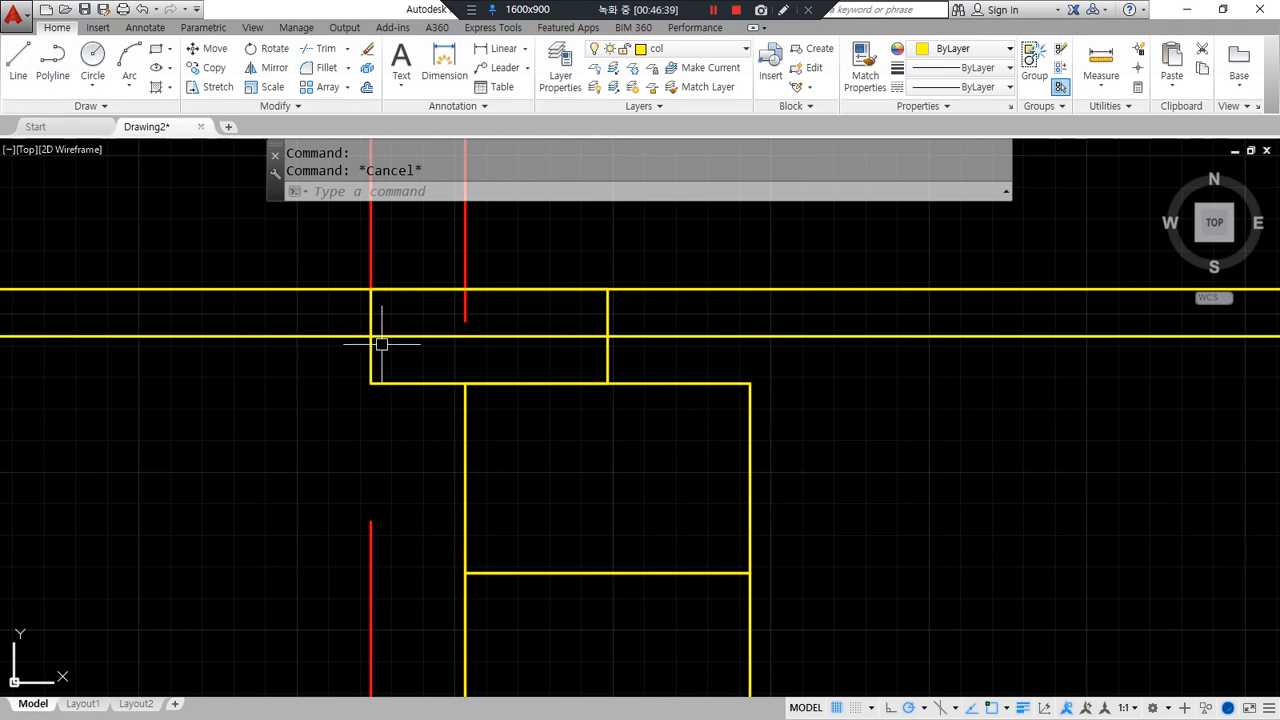
- Draw a sloped line from the cap's outer edge at the 15 offset line to its top edge at the original centre line
{"action": "type", "text": "l"}
{"action": "key", "text": "Return"}
{"action": "left_click", "coordinate": [371, 336]}
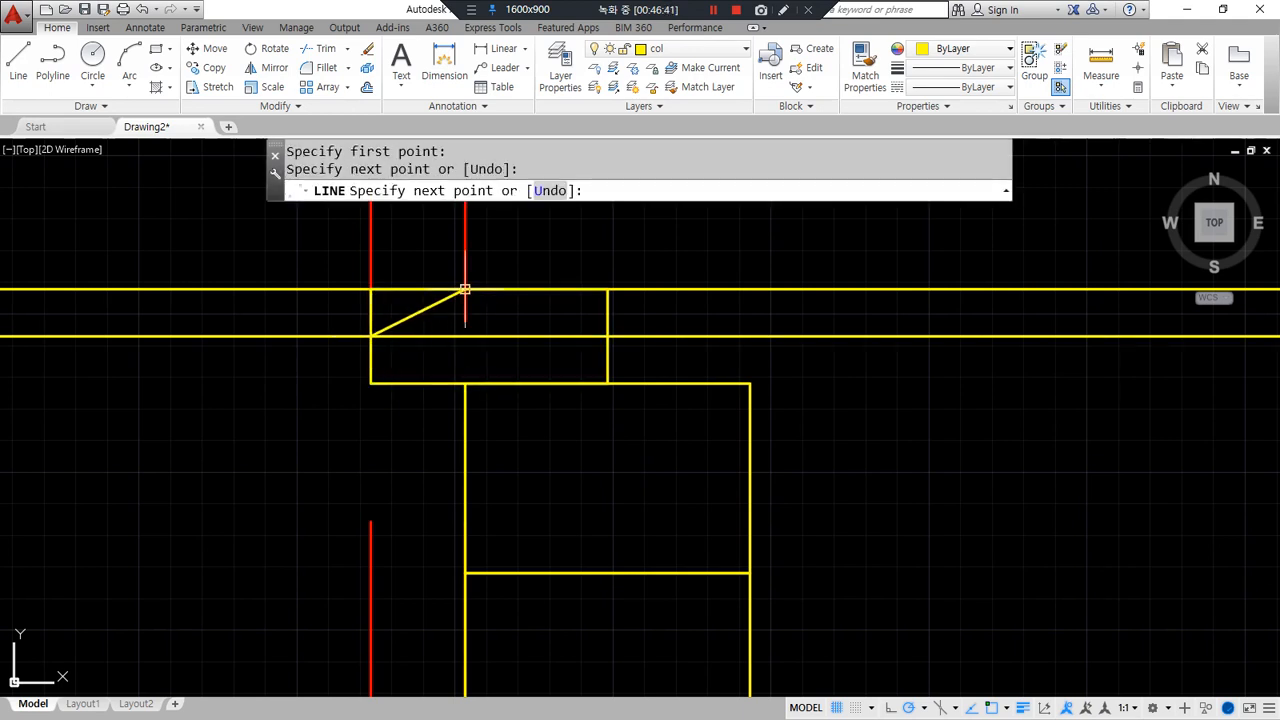
{"action": "key", "text": "Escape"}
- Erase the line offset 15 below the floor-level line
{"action": "left_click", "coordinate": [171, 370]}
{"action": "left_click", "coordinate": [118, 348]}
{"action": "key", "text": "Escape"}
{"action": "left_click", "coordinate": [209, 392]}
{"action": "left_click", "coordinate": [175, 298]}
{"action": "type", "text": "e"}
{"action": "key", "text": "Return"}
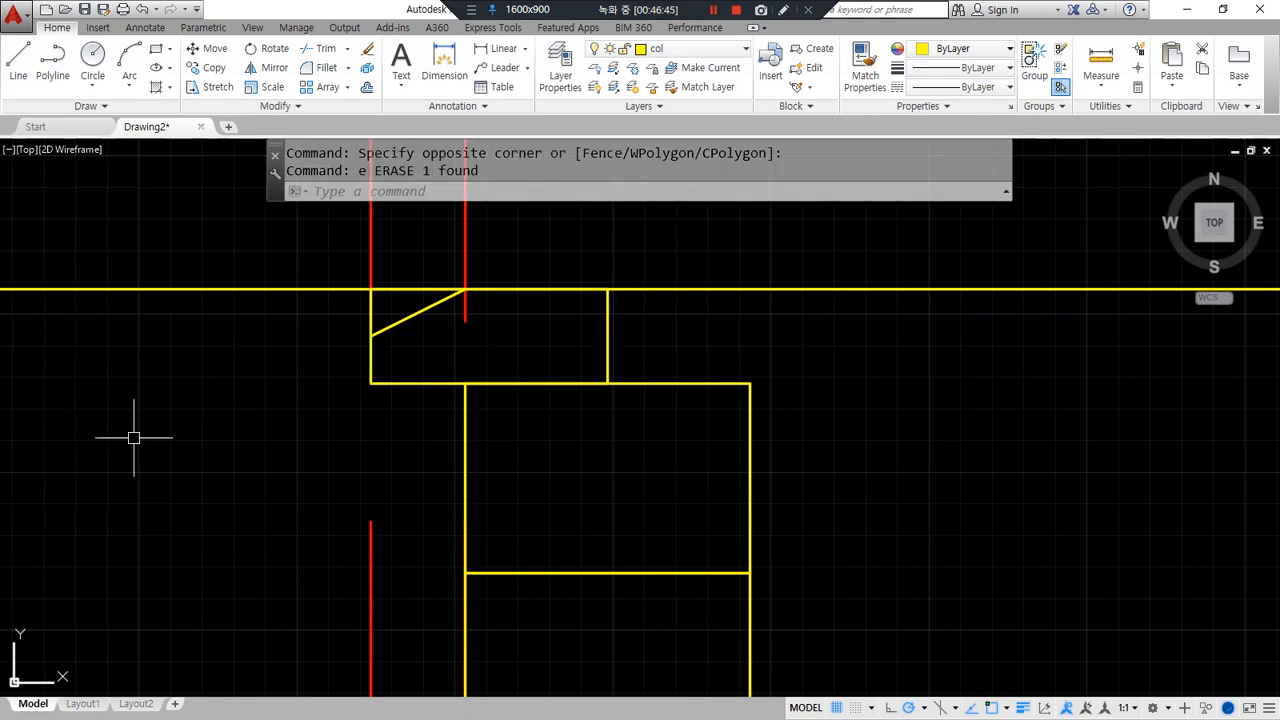
- Fillet the sloped line with the cap's top and outer edges to cut off the cap's outer corner
{"action": "type", "text": "f"}
{"action": "key", "text": "Return"}
{"action": "left_click", "coordinate": [499, 289]}
{"action": "left_click", "coordinate": [420, 308]}
{"action": "key", "text": "Return"}
{"action": "left_click", "coordinate": [405, 321]}
{"action": "left_click", "coordinate": [369, 360]}
{"action": "type", "text": "t"}
{"action": "key", "text": "Return"}
{"action": "left_click", "coordinate": [609, 313]}
{"action": "key", "text": "Return"}
{"action": "key", "text": "Escape"}
{"action": "key", "text": "Escape"}
- Trim the floor-level line beyond the cap's outer side, using the cap outline as the cutting edge
{"action": "type", "text": "tr"}
{"action": "key", "text": "Return"}
{"action": "left_click", "coordinate": [608, 323]}
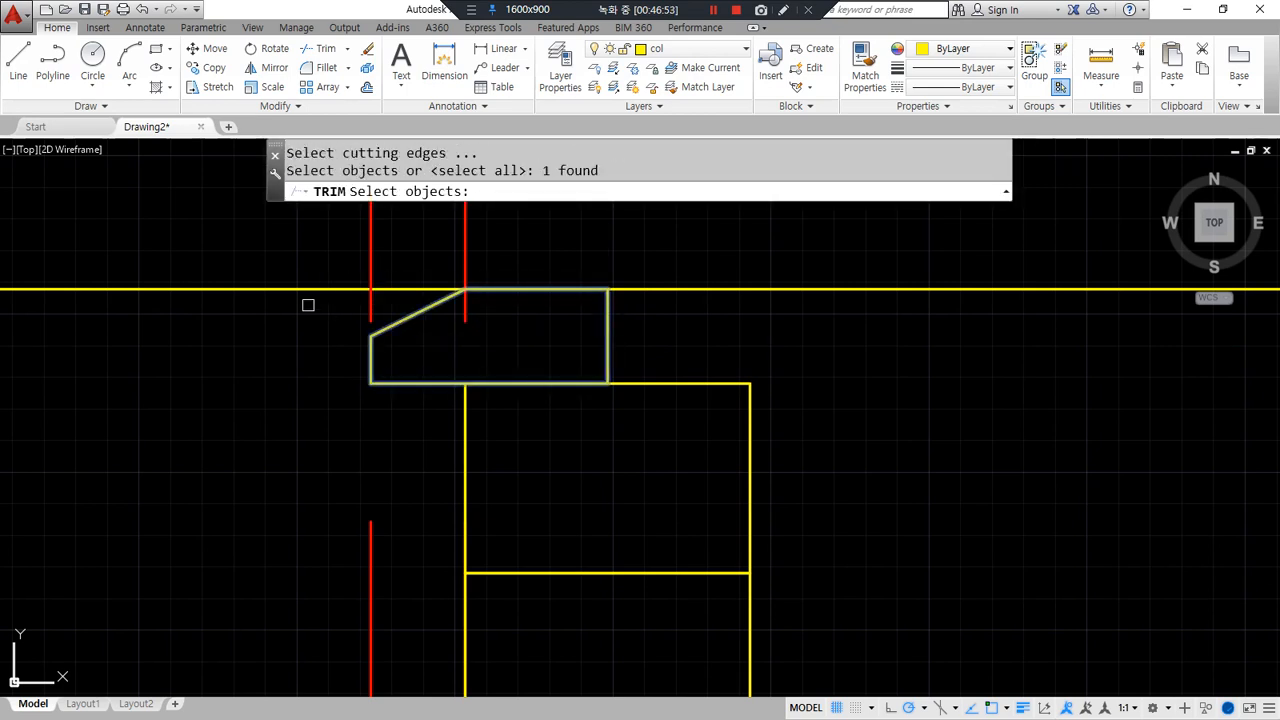
{"action": "key", "text": "Return"}
{"action": "key", "text": "Escape"}
- Offset the trimmed floor-level line 15 downward for the finish thickness
{"action": "type", "text": "o"}
{"action": "key", "text": "Return"}
{"action": "type", "text": "15"}
{"action": "key", "text": "Return"}
{"action": "left_click", "coordinate": [672, 289]}
{"action": "left_click", "coordinate": [650, 321]}
{"action": "key", "text": "Return"}
- Trim the part of the lower finish line that lies inside the cap
{"action": "type", "text": "tr"}
{"action": "key", "text": "Return"}
{"action": "key", "text": "Return"}
{"action": "left_click", "coordinate": [529, 338]}
{"action": "scroll", "coordinate": [521, 337], "scroll_direction": "down", "scroll_amount": 3}
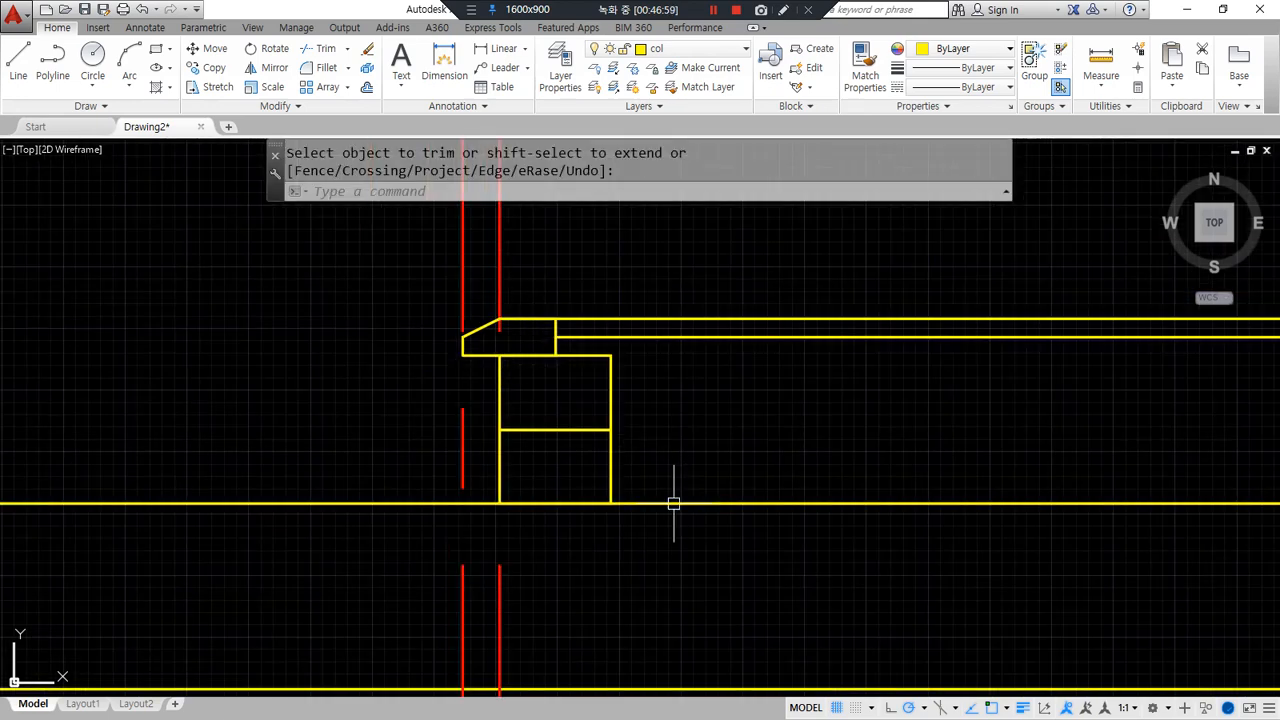
{"action": "middle_click_drag", "start_coordinate": [673, 503], "coordinate": [410, 505]}
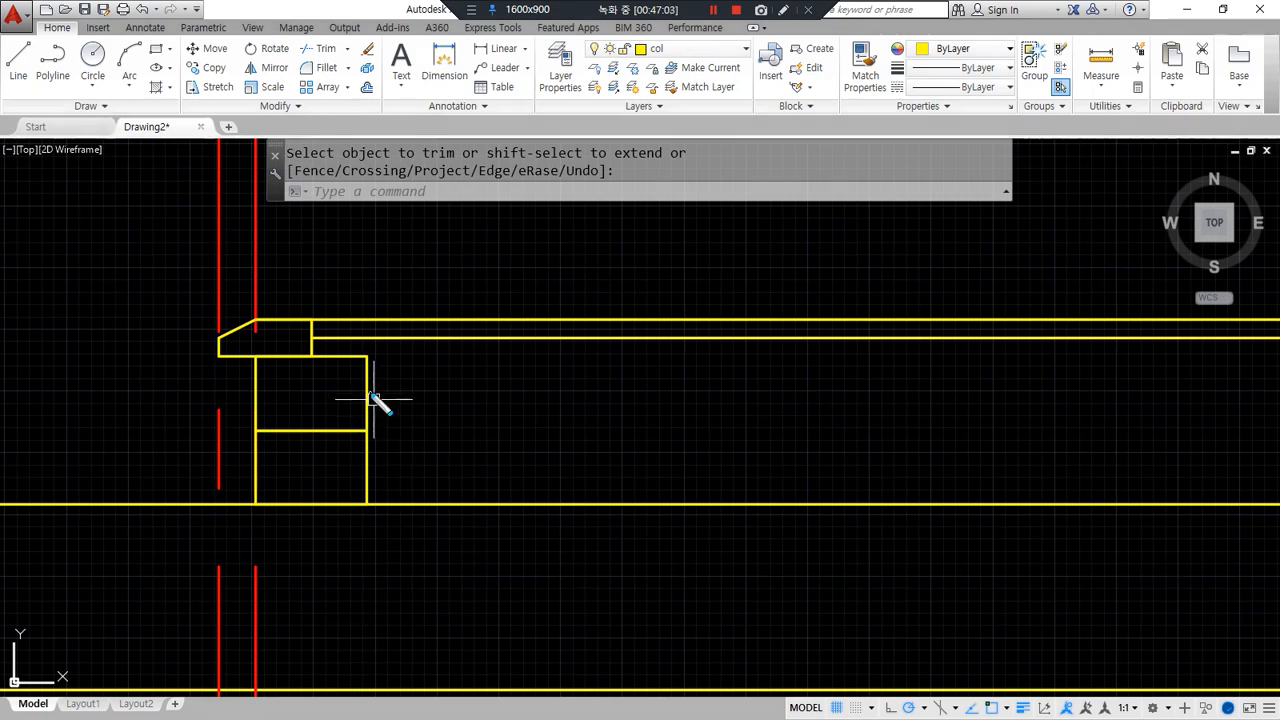
{"action": "mouse_move", "coordinate": [420, 397]}
{"action": "left_mouse_down"}
{"action": "mouse_move", "coordinate": [423, 458]}
{"action": "mouse_move", "coordinate": [746, 453]}
{"action": "mouse_move", "coordinate": [1278, 482]}
{"action": "left_mouse_up"}
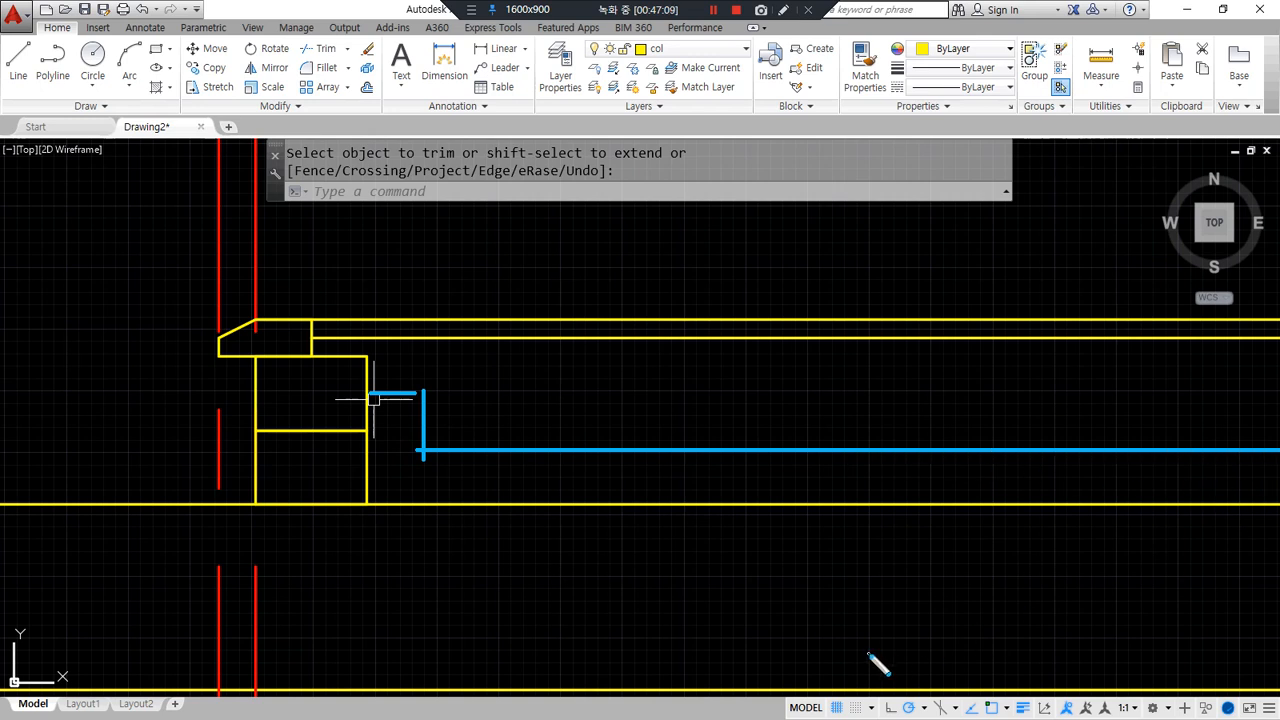
{"action": "mouse_move", "coordinate": [549, 400]}
{"action": "left_mouse_down"}
{"action": "mouse_move", "coordinate": [517, 398]}
{"action": "mouse_move", "coordinate": [543, 415]}
{"action": "mouse_move", "coordinate": [527, 404]}
{"action": "mouse_move", "coordinate": [566, 388]}
{"action": "mouse_move", "coordinate": [530, 428]}
{"action": "left_mouse_up"}
{"action": "mouse_move", "coordinate": [767, 382]}
{"action": "left_mouse_down"}
{"action": "mouse_move", "coordinate": [816, 382]}
{"action": "mouse_move", "coordinate": [792, 392]}
{"action": "mouse_move", "coordinate": [818, 415]}
{"action": "left_mouse_up"}
{"action": "left_click_drag", "start_coordinate": [1050, 392], "coordinate": [1098, 410]}
{"action": "mouse_move", "coordinate": [1064, 367]}
{"action": "left_mouse_down"}
{"action": "mouse_move", "coordinate": [1066, 428]}
{"action": "mouse_move", "coordinate": [1085, 379]}
{"action": "mouse_move", "coordinate": [1082, 428]}
{"action": "left_mouse_up"}
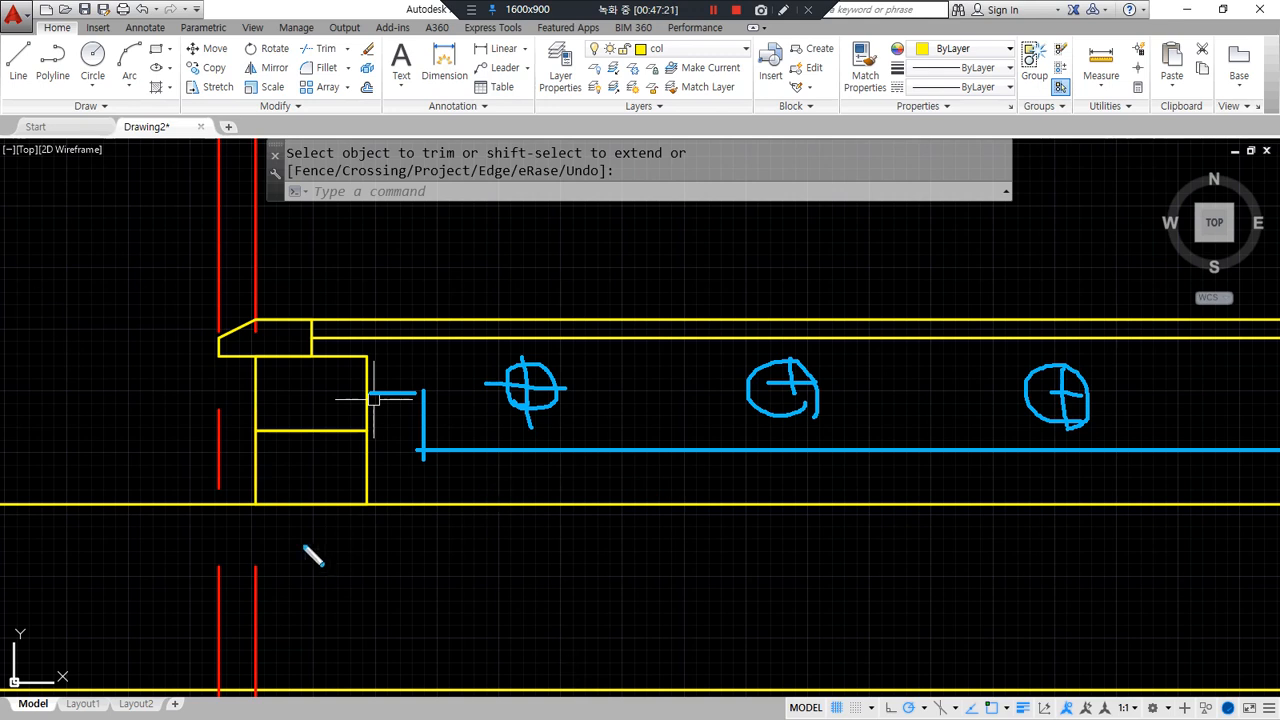
{"action": "key", "text": "Escape"}
- Erase the auxiliary centre line that was offset 30 toward the outside
{"action": "left_click", "coordinate": [220, 443]}
{"action": "type", "text": "e"}
{"action": "key", "text": "space"}
- Examine the entrance section with its steps, footing and brick edging, and compare it with the neighbouring wall footing section
{"action": "scroll", "coordinate": [200, 513], "scroll_direction": "down", "scroll_amount": 6}
{"action": "middle_click_drag", "start_coordinate": [160, 527], "coordinate": [763, 371]}
{"action": "scroll", "coordinate": [763, 371], "scroll_direction": "down", "scroll_amount": 2}
{"action": "mouse_move", "coordinate": [522, 668]}
{"action": "left_mouse_down"}
{"action": "mouse_move", "coordinate": [183, 558]}
{"action": "mouse_move", "coordinate": [937, 294]}
{"action": "mouse_move", "coordinate": [476, 680]}
{"action": "mouse_move", "coordinate": [438, 664]}
{"action": "left_mouse_up"}
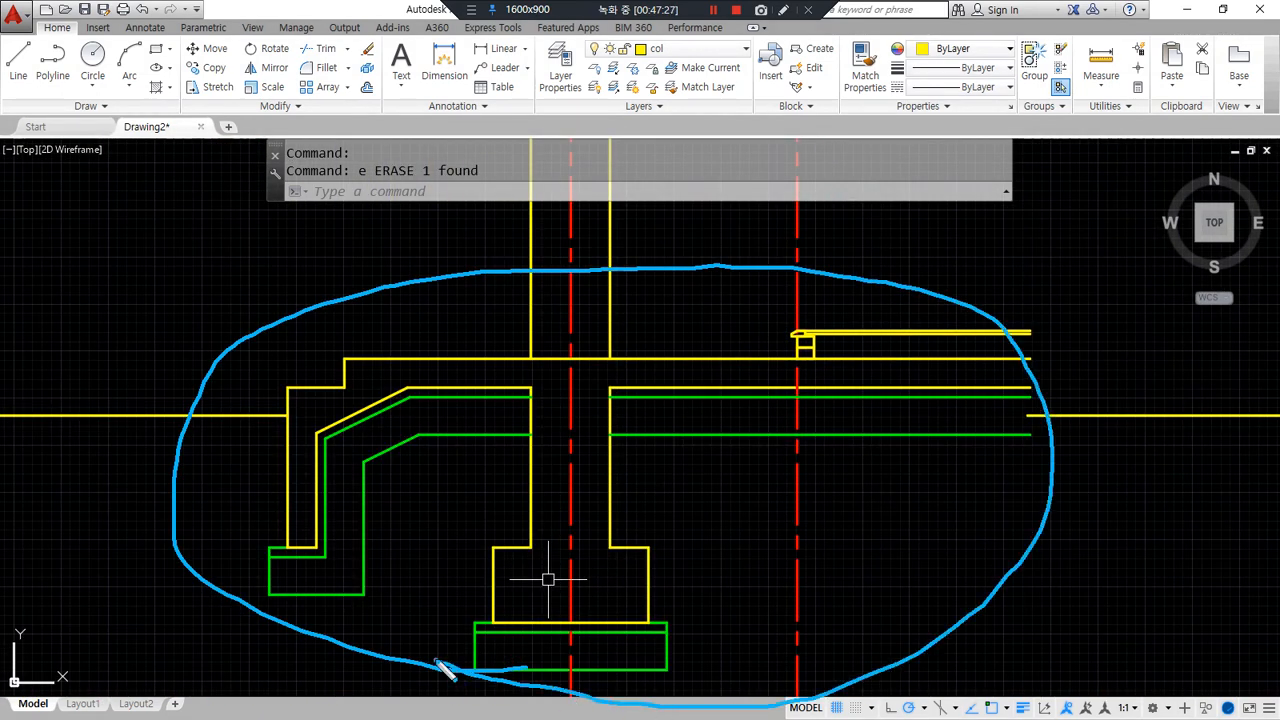
{"action": "key", "text": "Escape"}
{"action": "key", "text": "Escape"}
{"action": "key", "text": "Escape"}
{"action": "middle_click_drag", "start_coordinate": [1190, 300], "coordinate": [299, 302]}
{"action": "key", "text": "space"}
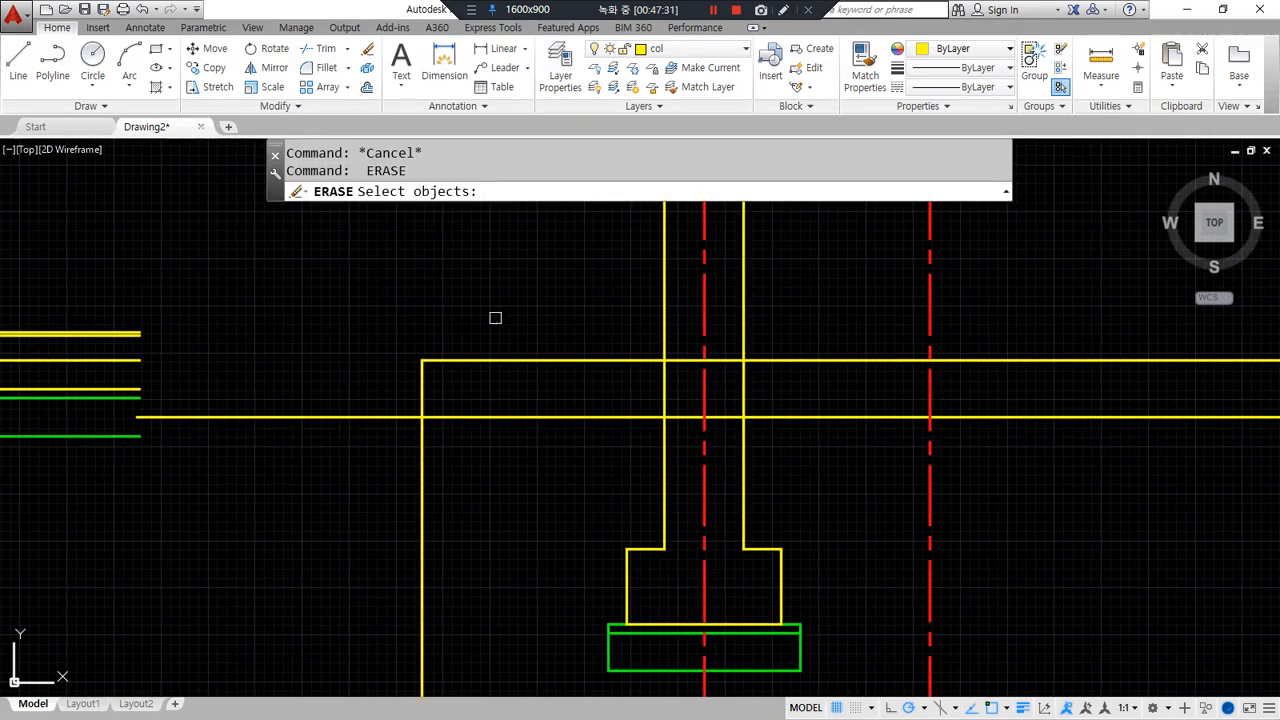
{"action": "key", "text": "Escape"}
{"action": "scroll", "coordinate": [480, 314], "scroll_direction": "down", "scroll_amount": 2}
{"action": "middle_click_drag", "start_coordinate": [158, 359], "coordinate": [577, 357]}
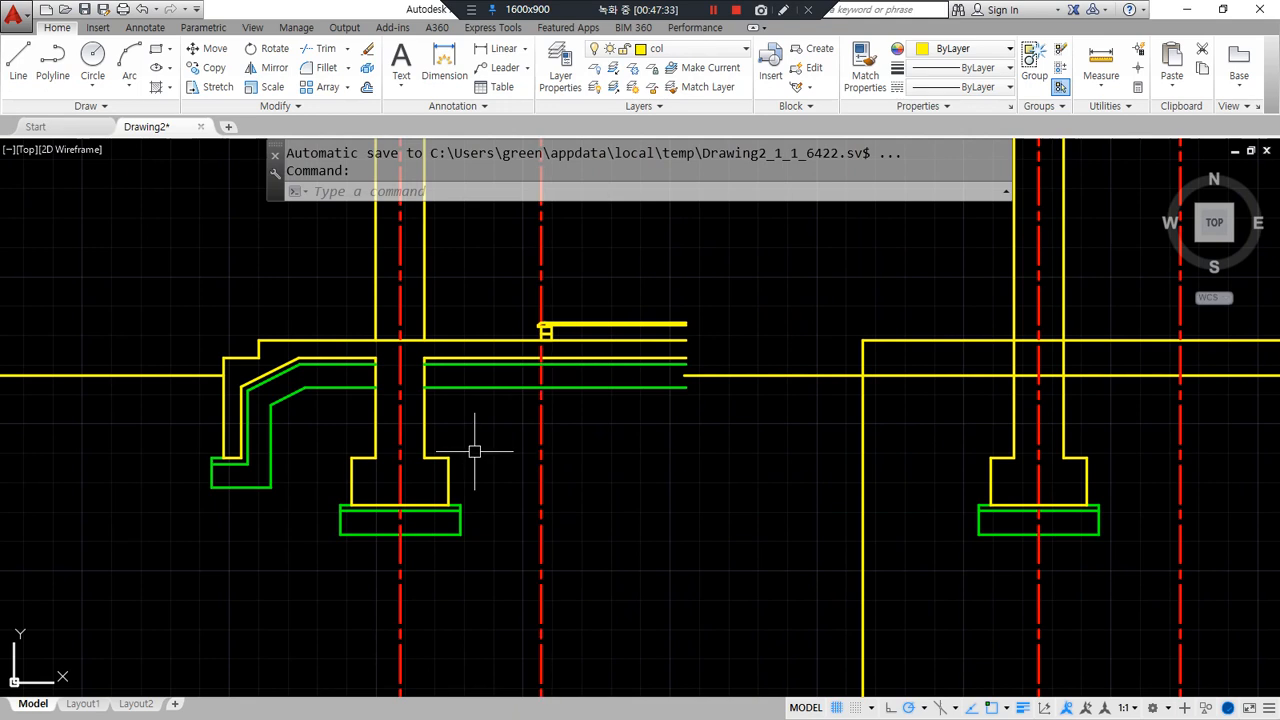
{"action": "mouse_move", "coordinate": [496, 297]}
{"action": "left_mouse_down"}
{"action": "mouse_move", "coordinate": [794, 262]}
{"action": "mouse_move", "coordinate": [820, 242]}
{"action": "mouse_move", "coordinate": [815, 292]}
{"action": "left_mouse_up"}
{"action": "mouse_move", "coordinate": [364, 412]}
{"action": "left_mouse_down"}
{"action": "mouse_move", "coordinate": [242, 395]}
{"action": "mouse_move", "coordinate": [326, 400]}
{"action": "mouse_move", "coordinate": [307, 413]}
{"action": "left_mouse_up"}
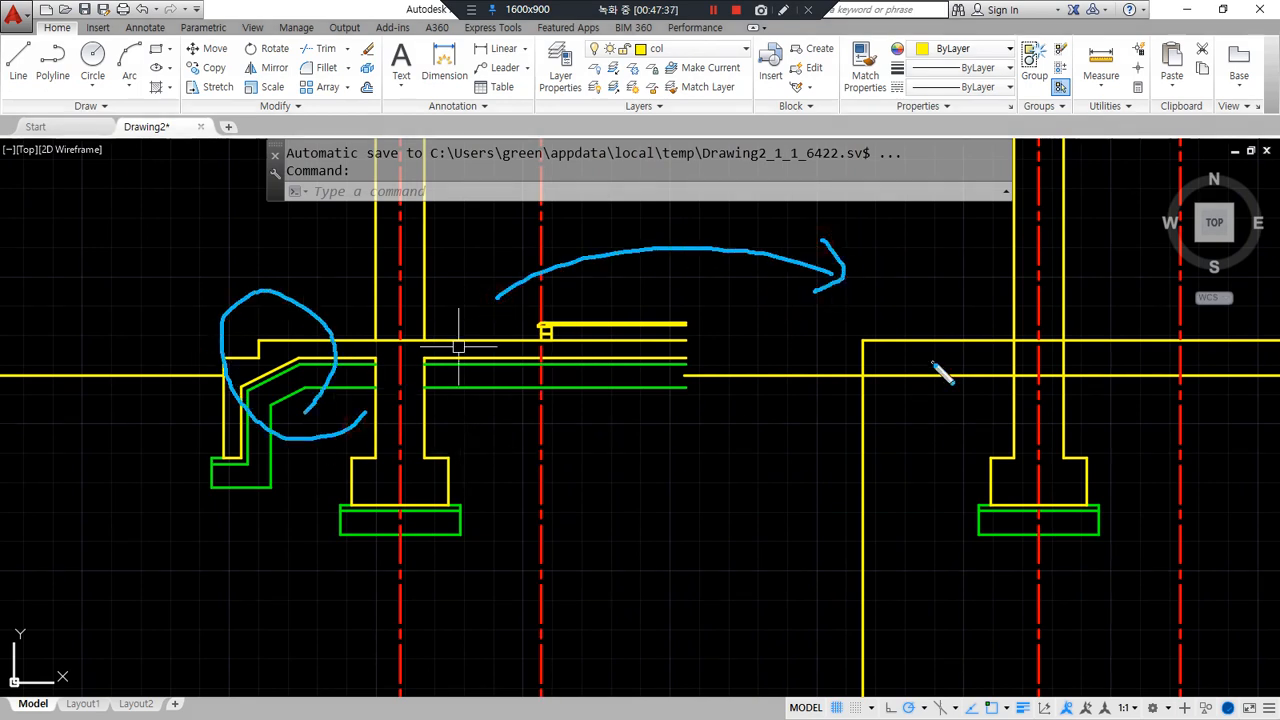
{"action": "mouse_move", "coordinate": [993, 336]}
{"action": "left_mouse_down"}
{"action": "mouse_move", "coordinate": [863, 341]}
{"action": "mouse_move", "coordinate": [870, 445]}
{"action": "mouse_move", "coordinate": [884, 447]}
{"action": "left_mouse_up"}
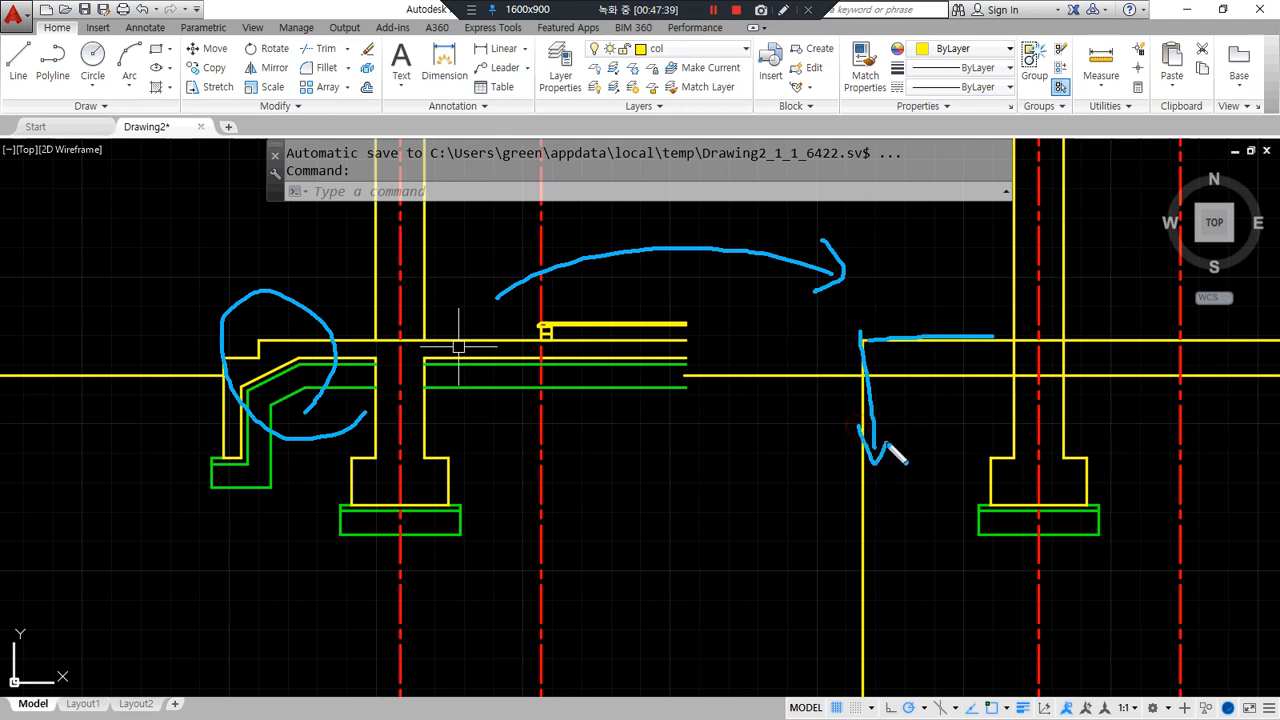
{"action": "scroll", "coordinate": [921, 380], "scroll_direction": "up", "scroll_amount": 2}
{"action": "middle_click_drag", "start_coordinate": [907, 402], "coordinate": [576, 455]}
{"action": "left_click_drag", "start_coordinate": [562, 428], "coordinate": [597, 461]}
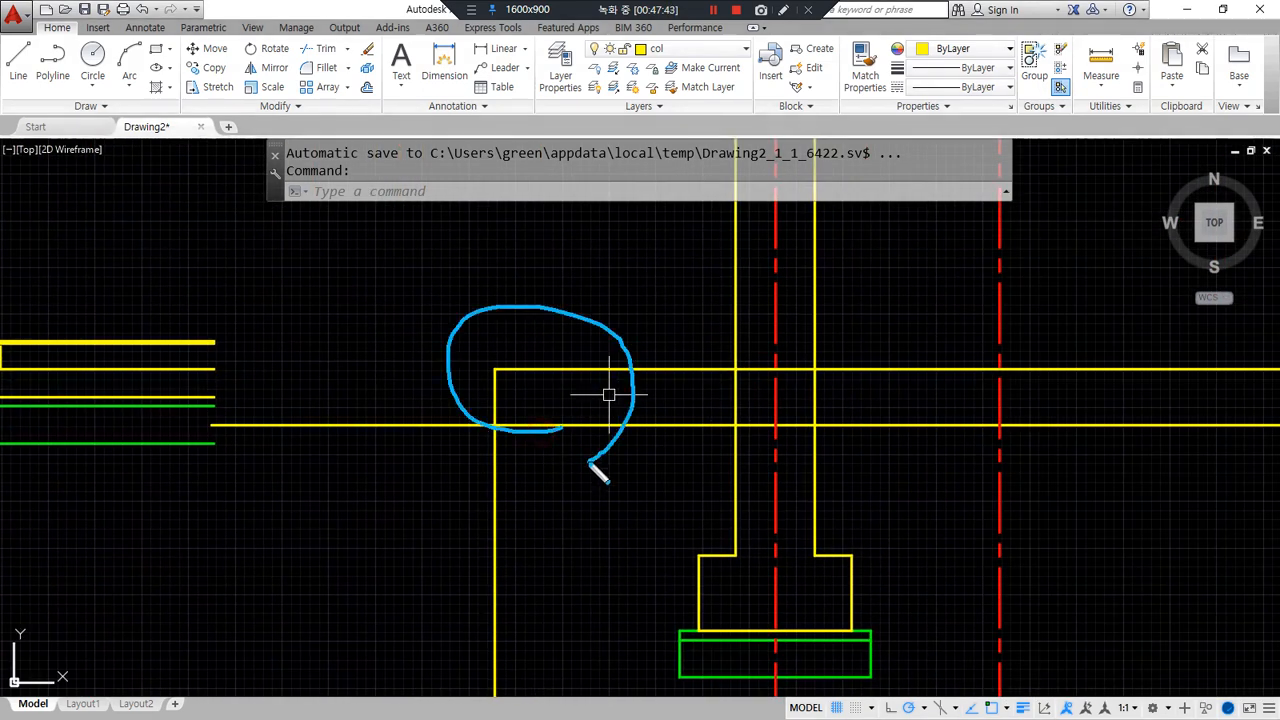
- Offset the slab's top line downward and the outer vertical edge inward by 150 in the second section
{"action": "scroll", "coordinate": [545, 435], "scroll_direction": "up", "scroll_amount": 2}
{"action": "type", "text": "o"}
{"action": "key", "text": "Return"}
{"action": "type", "text": "150"}
{"action": "key", "text": "Return"}
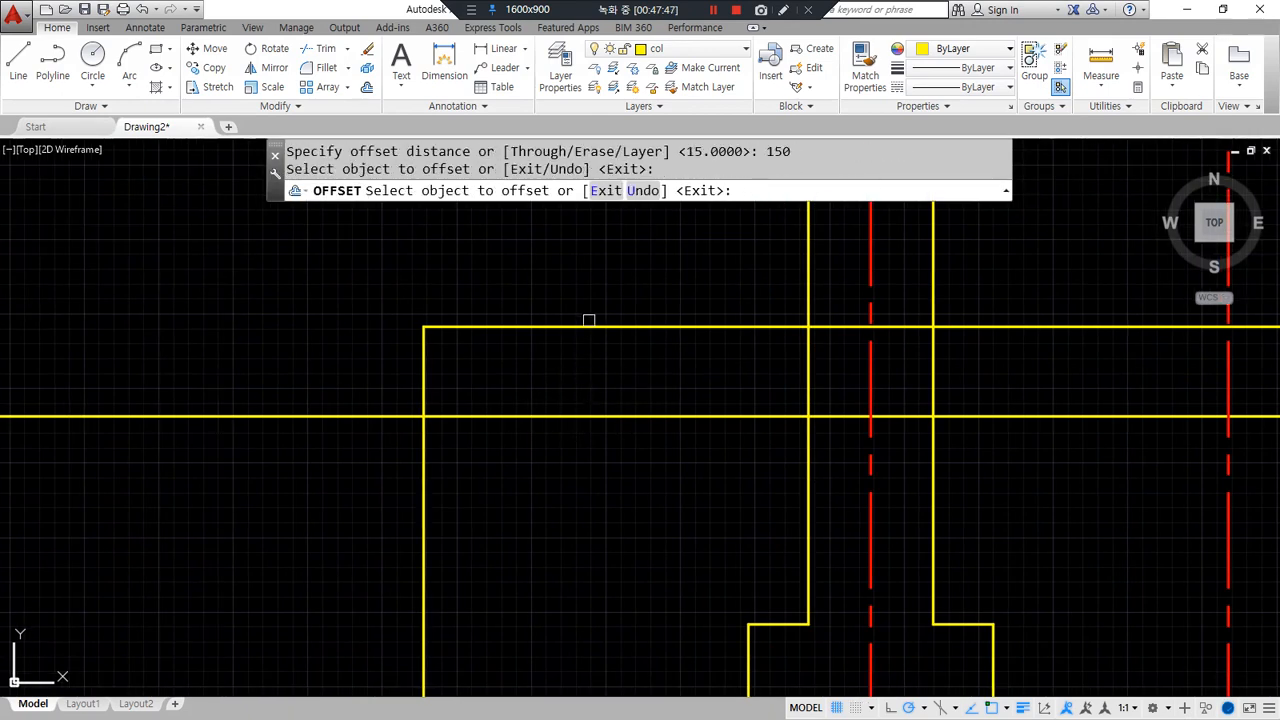
{"action": "left_click", "coordinate": [589, 324]}
{"action": "left_click", "coordinate": [560, 378]}
{"action": "left_click", "coordinate": [426, 457]}
{"action": "left_click", "coordinate": [480, 460]}
{"action": "key", "text": "Return"}
- Join the two offset lines into a sharp inner corner with Fillet
{"action": "type", "text": "f"}
{"action": "key", "text": "Return"}
{"action": "left_click", "coordinate": [497, 372]}
{"action": "left_click", "coordinate": [470, 437]}
- Draw a horizontal line from the wall footing's upper outer corner across to the outer edge of the slab's leg
{"action": "type", "text": "l"}
{"action": "key", "text": "Return"}
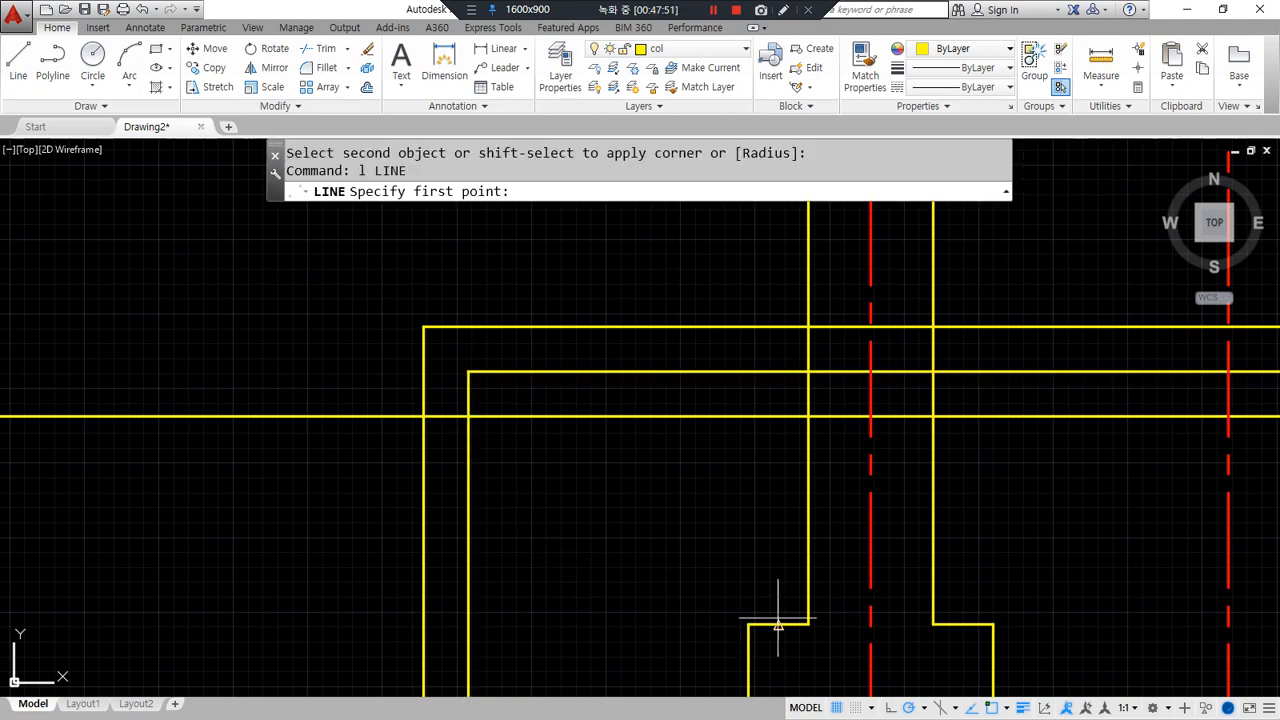
{"action": "left_click", "coordinate": [748, 624]}
{"action": "left_click", "coordinate": [423, 623]}
{"action": "key", "text": "Return"}
- Fillet the new horizontal line with the leg's inner and outer edges to close the leg's bottom
{"action": "type", "text": "f"}
{"action": "key", "text": "Return"}
{"action": "left_click", "coordinate": [467, 598]}
{"action": "left_click", "coordinate": [443, 623]}
{"action": "key", "text": "Return"}
{"action": "left_click", "coordinate": [443, 623]}
{"action": "left_click", "coordinate": [423, 601]}
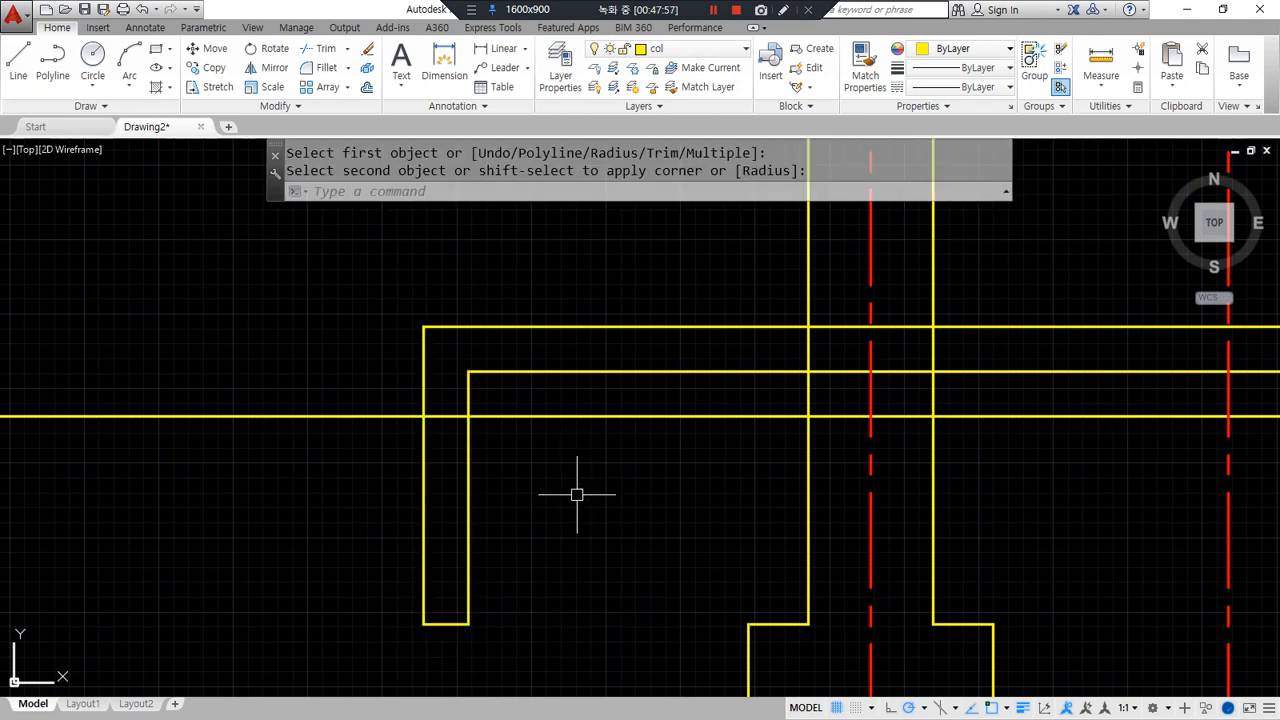
- Trim the wall and slab underside lines where the slab crosses the wall
{"action": "middle_click_drag", "start_coordinate": [554, 446], "coordinate": [477, 446]}
{"action": "type", "text": "tr"}
{"action": "key", "text": "Return"}
{"action": "key", "text": "Return"}
{"action": "left_click", "coordinate": [859, 351]}
{"action": "left_click", "coordinate": [843, 378]}
{"action": "left_click", "coordinate": [781, 379]}
{"action": "left_click", "coordinate": [771, 366]}
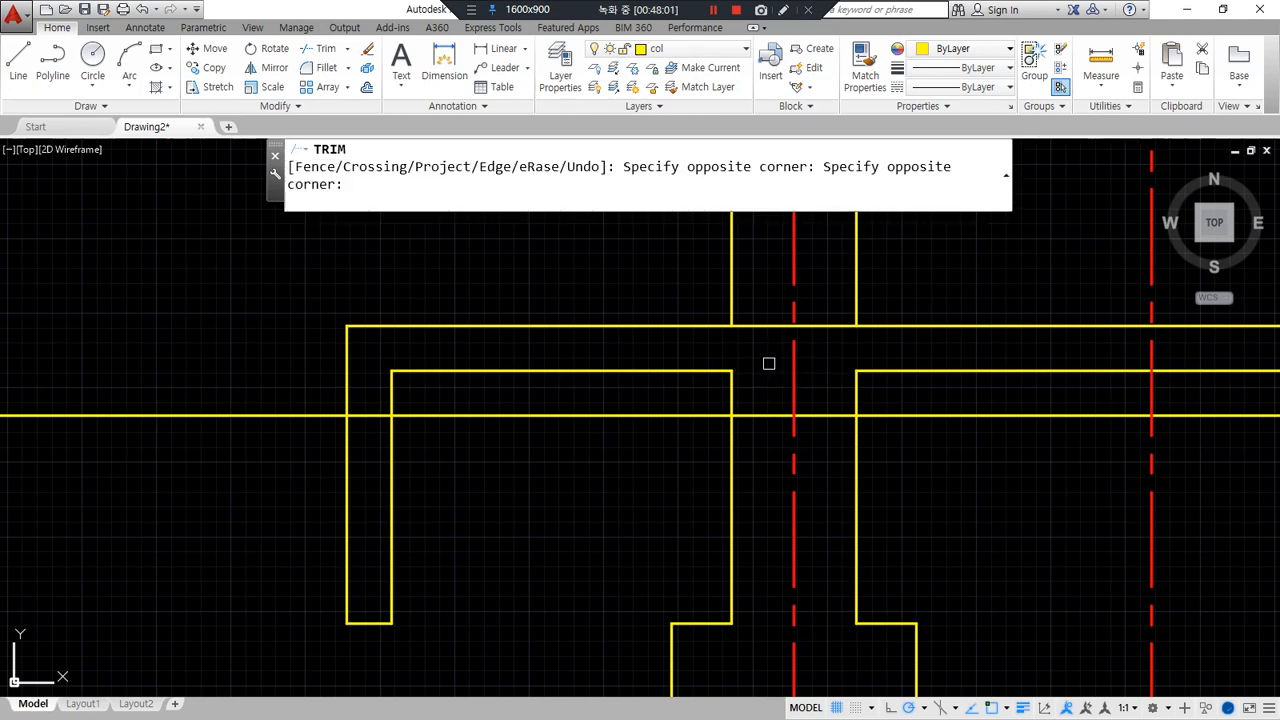
- Trim the ground line inside the wall, beneath the slab and inside the leg
{"action": "left_click", "coordinate": [840, 416]}
{"action": "left_click", "coordinate": [766, 416]}
{"action": "left_click", "coordinate": [631, 416]}
{"action": "left_click", "coordinate": [370, 416]}
{"action": "key", "text": "Return"}
- Erase the remaining piece of ground line on the inner side of the wall
{"action": "left_click", "coordinate": [1045, 414]}
{"action": "left_click", "coordinate": [1025, 388]}
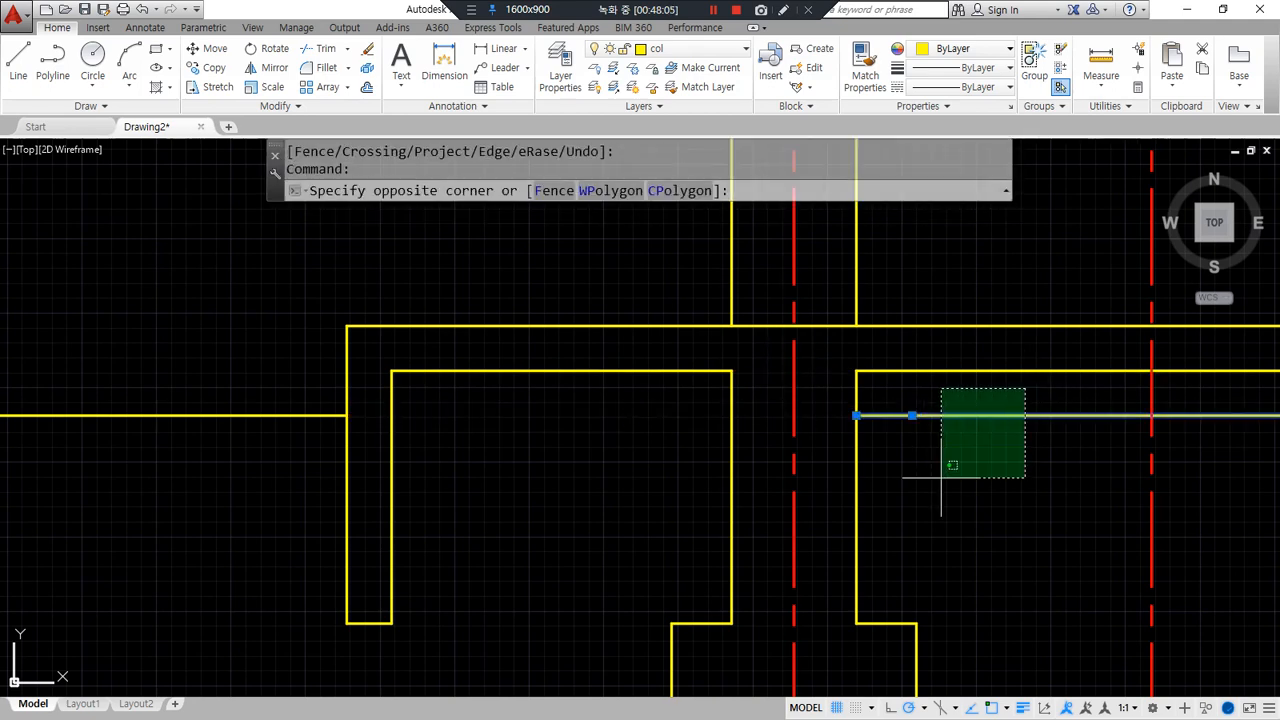
{"action": "left_click", "coordinate": [909, 534]}
{"action": "type", "text": "e"}
{"action": "key", "text": "Return"}
- Offset the slab underside on both sides of the wall, the leg's inner edge and the leg's bottom by 50
{"action": "type", "text": "o"}
{"action": "key", "text": "Return"}
{"action": "type", "text": "50"}
{"action": "key", "text": "Return"}
{"action": "left_click", "coordinate": [1002, 372]}
{"action": "left_click", "coordinate": [998, 462]}
{"action": "left_click", "coordinate": [616, 372]}
{"action": "left_click", "coordinate": [593, 435]}
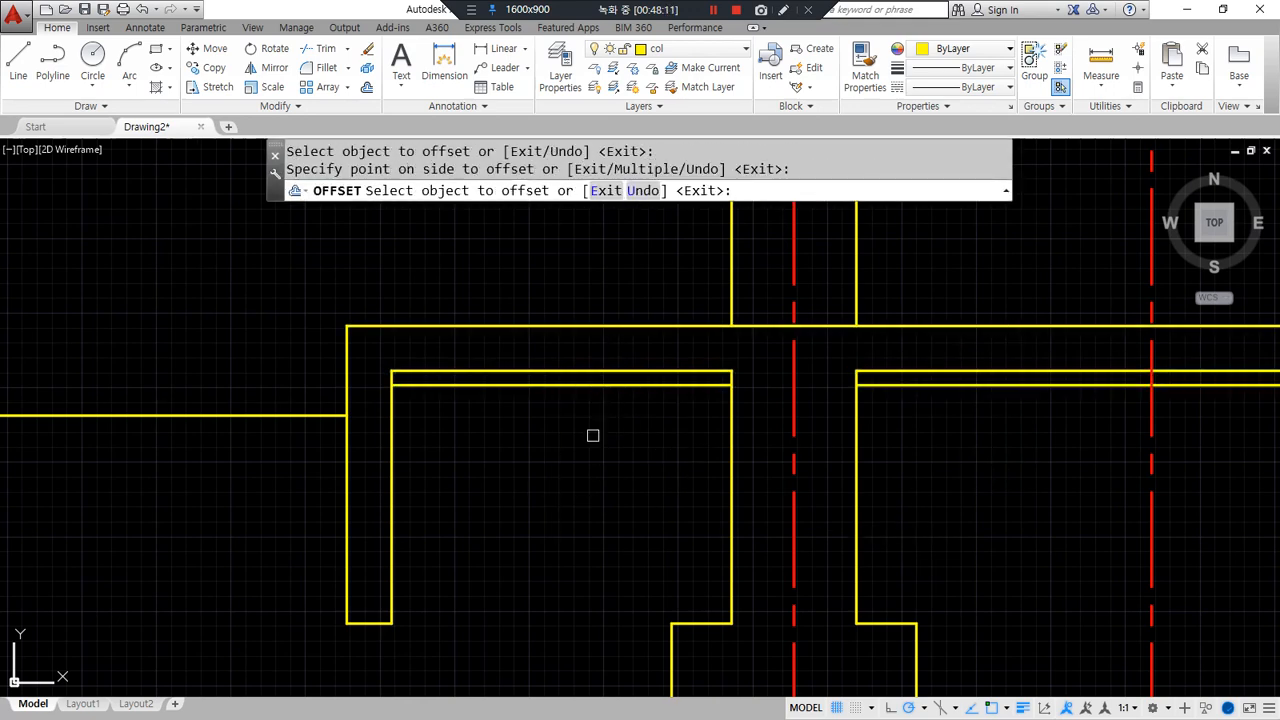
{"action": "left_click", "coordinate": [389, 490]}
{"action": "left_click", "coordinate": [449, 509]}
{"action": "left_click", "coordinate": [368, 622]}
{"action": "left_click", "coordinate": [374, 660]}
{"action": "middle_click_drag", "start_coordinate": [335, 560], "coordinate": [312, 406]}
{"action": "key", "text": "Return"}
- Offset the leg's outer edge 100 outward for the base projection
{"action": "key", "text": "Return"}
{"action": "type", "text": "10"}
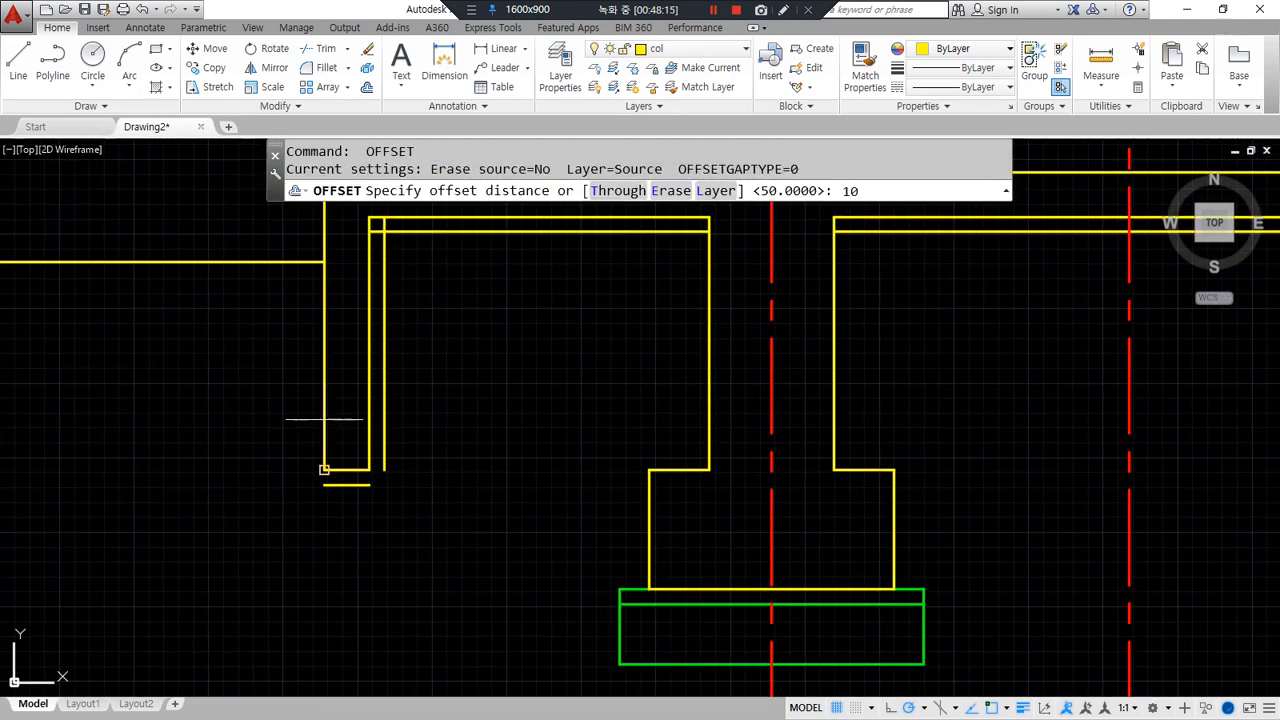
{"action": "type", "text": "0"}
{"action": "key", "text": "Return"}
{"action": "left_click", "coordinate": [318, 408]}
{"action": "left_click", "coordinate": [270, 443]}
{"action": "key", "text": "Return"}
- Offset the 50-spaced lines beneath the slab, beside the leg and below the leg by a further 200
{"action": "key", "text": "Return"}
{"action": "type", "text": "200"}
{"action": "key", "text": "Return"}
{"action": "left_click", "coordinate": [1090, 218]}
{"action": "left_click", "coordinate": [1014, 288]}
{"action": "left_click", "coordinate": [587, 234]}
{"action": "left_click", "coordinate": [571, 343]}
{"action": "left_click", "coordinate": [386, 394]}
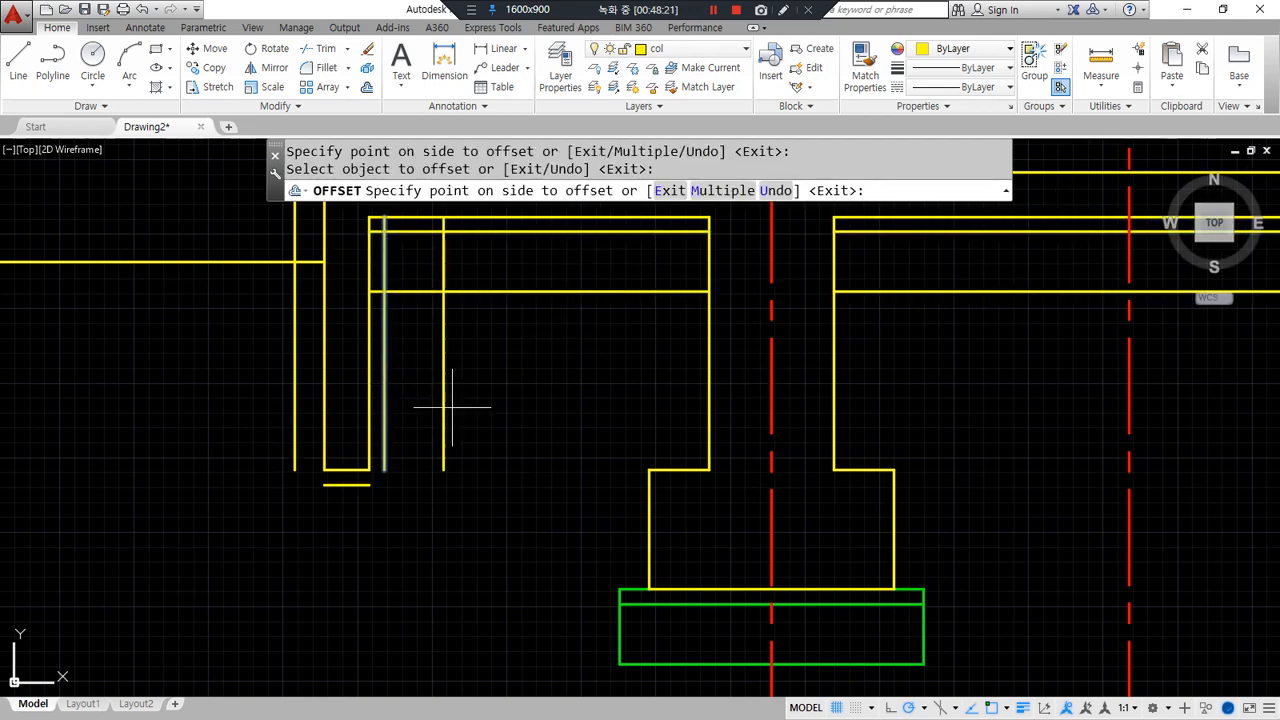
{"action": "left_click", "coordinate": [437, 440]}
{"action": "left_click", "coordinate": [331, 487]}
{"action": "left_click", "coordinate": [342, 560]}
{"action": "key", "text": "Return"}
- Fillet the base's outer vertical line with the two horizontal lines offset below the leg
{"action": "type", "text": "f"}
{"action": "key", "text": "Return"}
{"action": "left_click", "coordinate": [333, 545]}
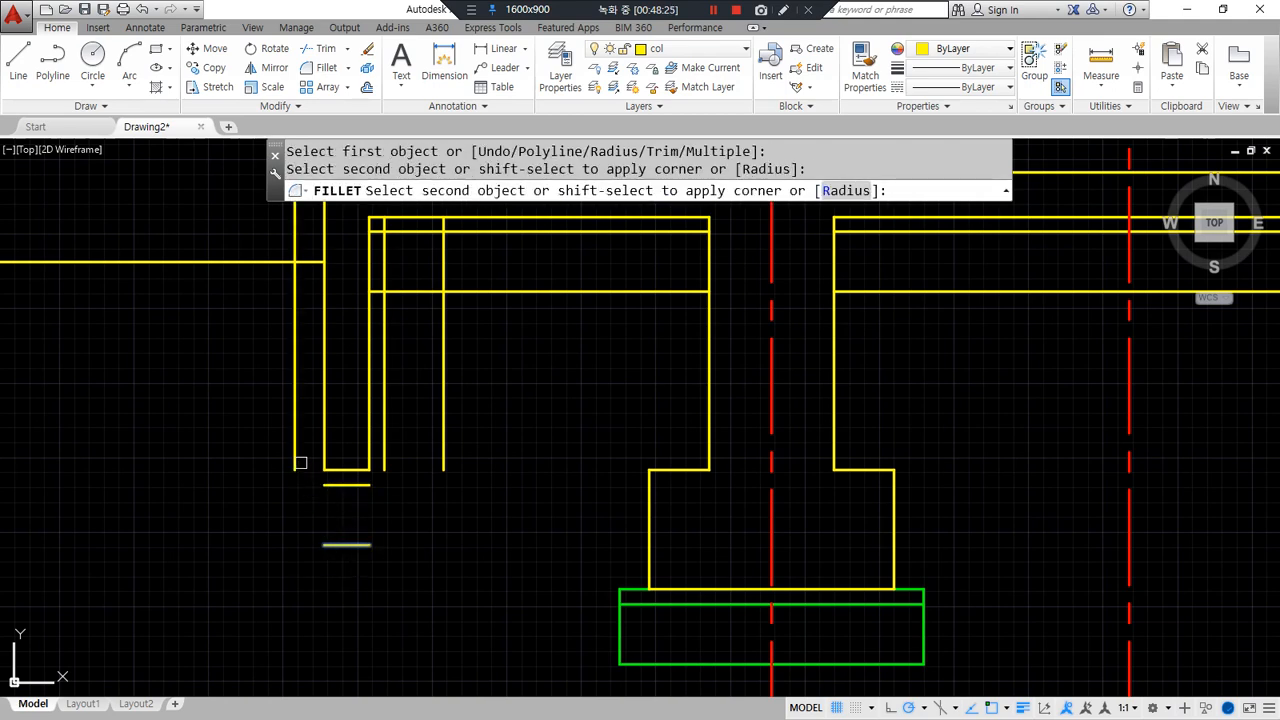
{"action": "left_click", "coordinate": [325, 485]}
{"action": "left_click", "coordinate": [292, 518]}
{"action": "type", "text": "e"}
{"action": "key", "text": "Return"}
{"action": "type", "text": "f"}
{"action": "key", "text": "Return"}
{"action": "left_click", "coordinate": [333, 544]}
{"action": "key", "text": "space"}
{"action": "left_click", "coordinate": [291, 508]}
{"action": "left_click", "coordinate": [332, 485]}
- Fillet the thin layer's vertical line with its horizontal lines below the leg and beneath the slab
{"action": "key", "text": "space"}
{"action": "left_click", "coordinate": [389, 492]}
{"action": "left_click", "coordinate": [362, 485]}
{"action": "left_click", "coordinate": [383, 443]}
{"action": "key", "text": "space"}
{"action": "left_click", "coordinate": [381, 320]}
{"action": "left_click", "coordinate": [420, 234]}
- Fillet the thick layer's vertical line with its horizontal lines beneath the slab and at the base's bottom
{"action": "key", "text": "space"}
{"action": "left_click", "coordinate": [482, 293]}
{"action": "left_click", "coordinate": [444, 345]}
{"action": "key", "text": "space"}
{"action": "left_click", "coordinate": [442, 447]}
{"action": "left_click", "coordinate": [367, 545]}
- Fillet the base's outer vertical line with the leg's bottom line to close the base's upper outer corner
{"action": "key", "text": "space"}
{"action": "left_click", "coordinate": [306, 489]}
{"action": "left_click", "coordinate": [348, 470]}
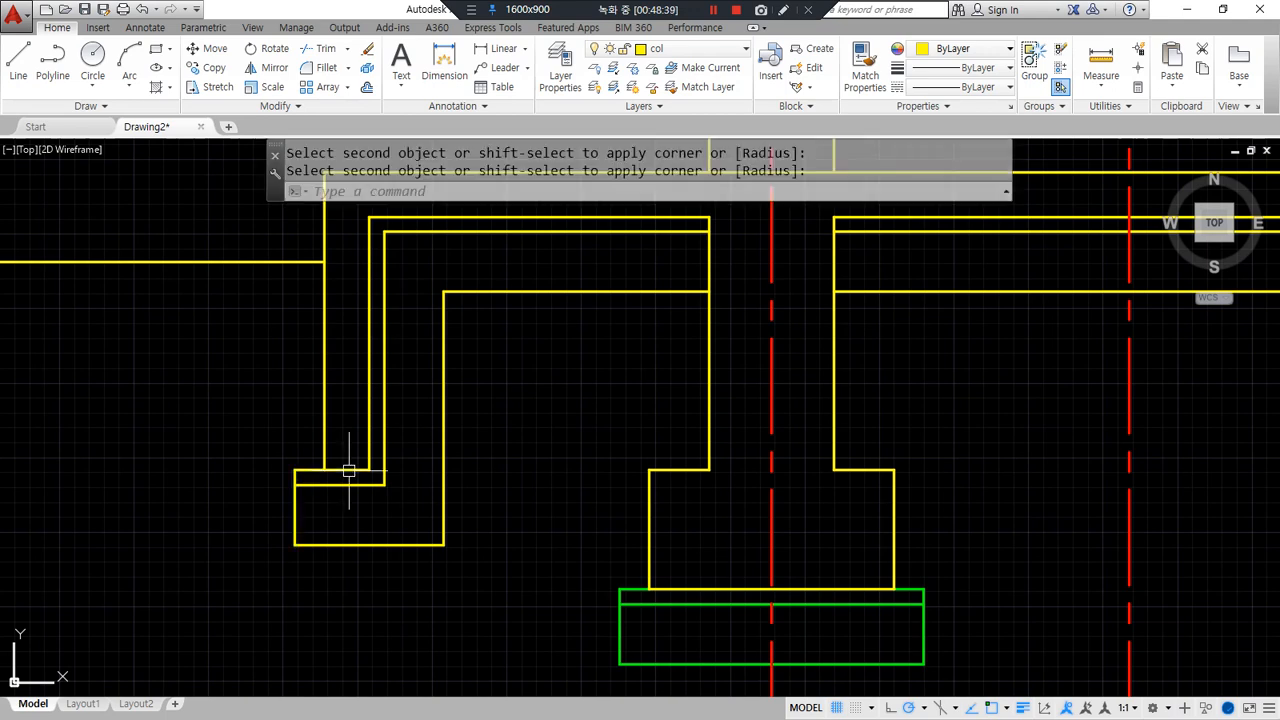
{"action": "scroll", "coordinate": [342, 461], "scroll_direction": "up", "scroll_amount": 4}
{"action": "type", "text": "rt"}
{"action": "key", "text": "space"}
{"action": "key", "text": "space"}
{"action": "key", "text": "Escape"}
{"action": "key", "text": "Escape"}
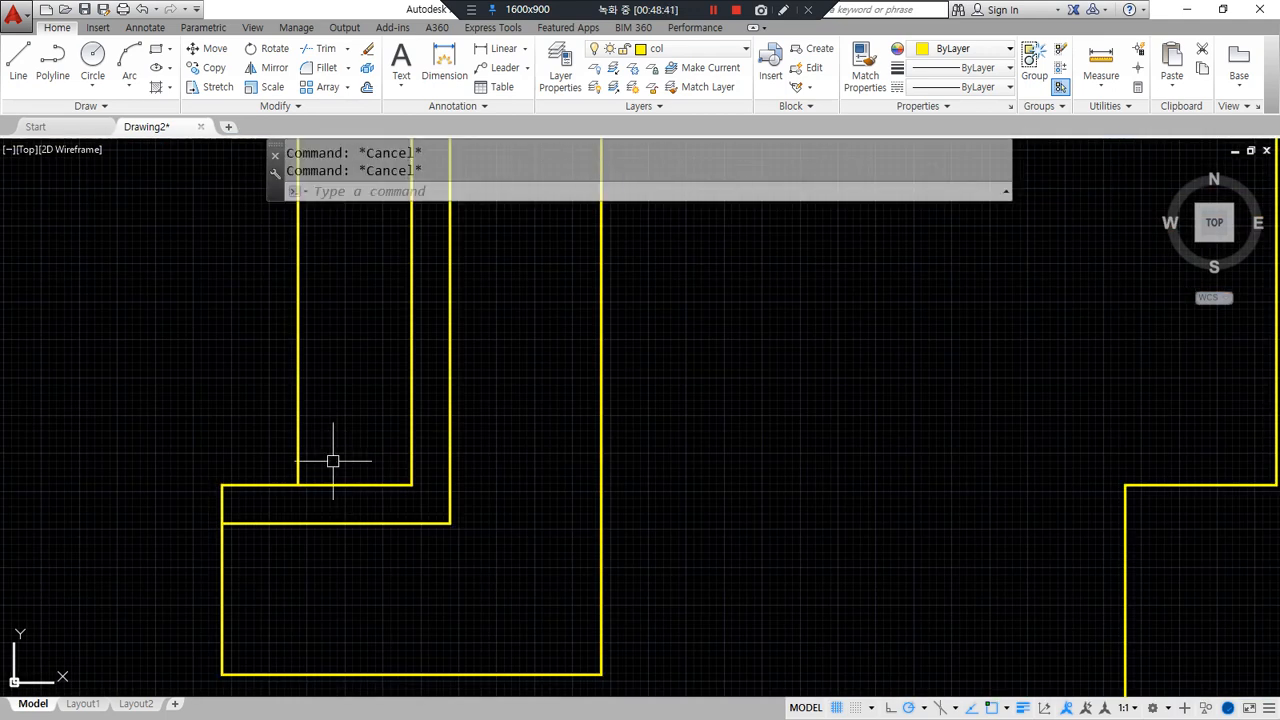
- Trim the part of the base's top line that lies under the leg
{"action": "type", "text": "tr"}
{"action": "key", "text": "space"}
{"action": "key", "text": "space"}
{"action": "left_click", "coordinate": [342, 485]}
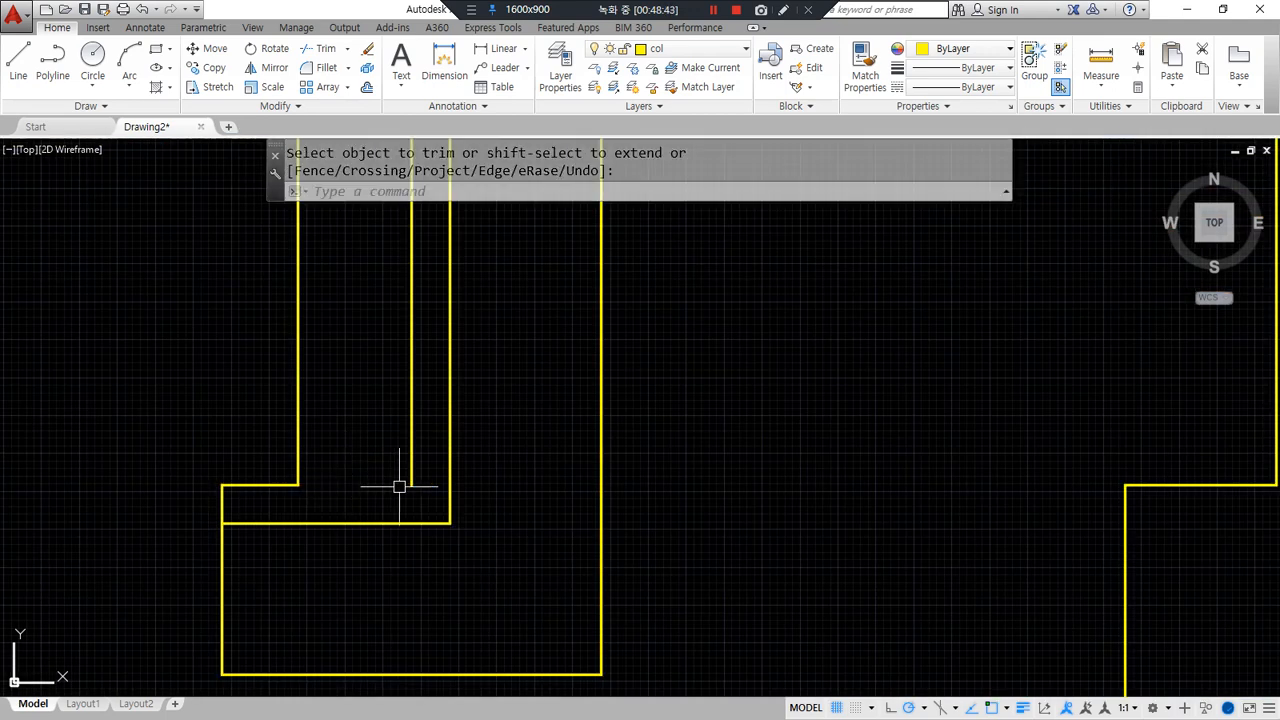
- Match the lines of the leg's base to the properties of the green base under the wall footing
{"action": "scroll", "coordinate": [380, 487], "scroll_direction": "down", "scroll_amount": 4}
{"action": "middle_click_drag", "start_coordinate": [451, 466], "coordinate": [471, 400]}
{"action": "key", "text": "space"}
{"action": "type", "text": "ma"}
{"action": "key", "text": "space"}
{"action": "left_click", "coordinate": [673, 588]}
{"action": "left_click", "coordinate": [260, 374]}
{"action": "left_click", "coordinate": [566, 533]}
{"action": "scroll", "coordinate": [491, 486], "scroll_direction": "up", "scroll_amount": 5}
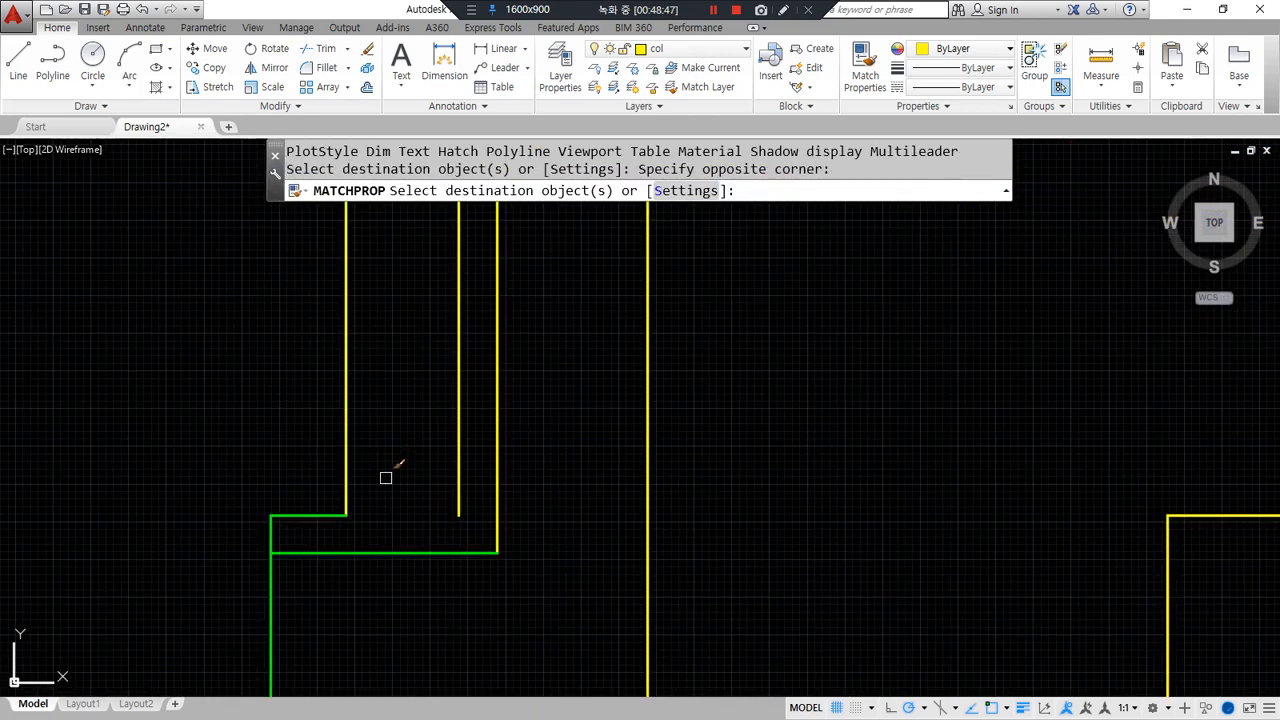
{"action": "key", "text": "space"}
- Draw a line across the leg's bottom between its outer and inner edges
{"action": "type", "text": "l"}
{"action": "key", "text": "space"}
{"action": "left_click", "coordinate": [346, 515]}
{"action": "left_click", "coordinate": [458, 515]}
{"action": "key", "text": "space"}
- Match the vertical layer lines beside the leg to the properties of the green base line
{"action": "type", "text": "ma"}
{"action": "key", "text": "space"}
{"action": "left_click", "coordinate": [474, 552]}
{"action": "left_click", "coordinate": [640, 481]}
{"action": "left_click", "coordinate": [706, 486]}
{"action": "left_click", "coordinate": [706, 510]}
{"action": "left_click", "coordinate": [499, 367]}
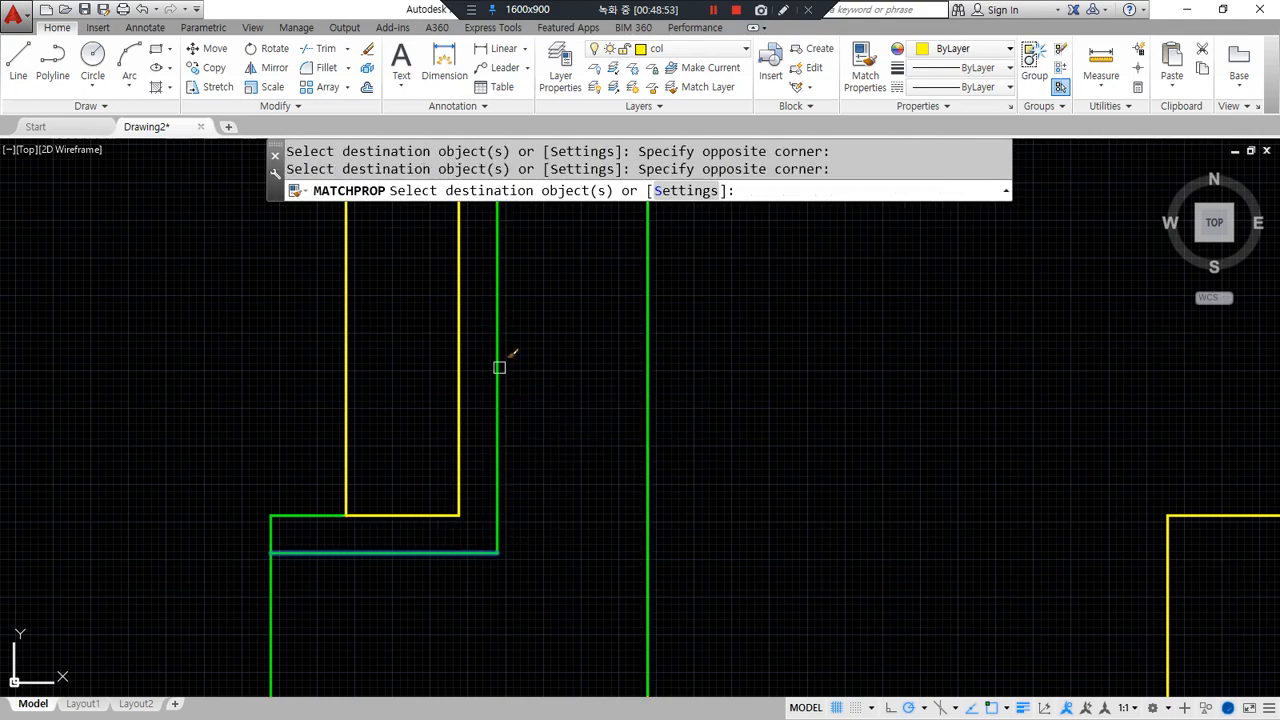
- Match the horizontal layer lines beneath the slab on both sides of the wall to the same green properties
{"action": "scroll", "coordinate": [499, 367], "scroll_direction": "down", "scroll_amount": 3}
{"action": "scroll", "coordinate": [671, 259], "scroll_direction": "up", "scroll_amount": 5}
{"action": "left_click", "coordinate": [586, 449]}
{"action": "left_click", "coordinate": [566, 362]}
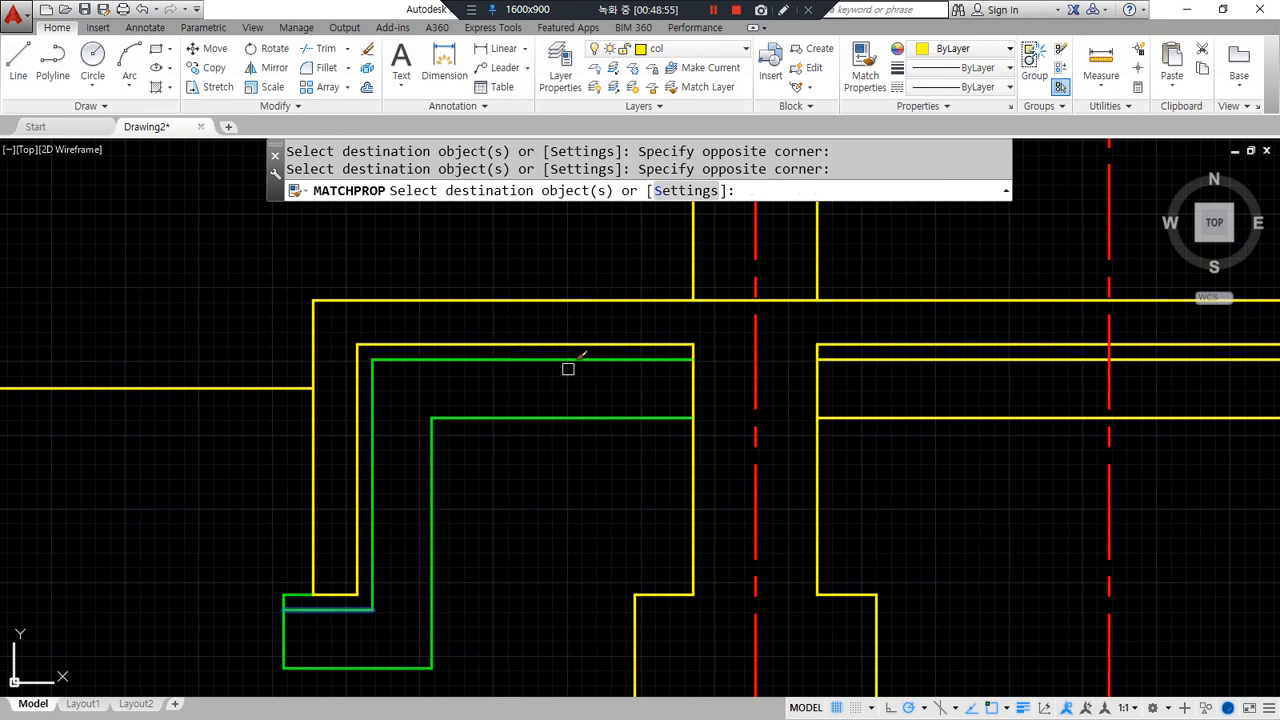
{"action": "left_click", "coordinate": [1022, 447]}
{"action": "left_click", "coordinate": [934, 320]}
{"action": "key", "text": "space"}
{"action": "scroll", "coordinate": [524, 442], "scroll_direction": "down", "scroll_amount": 2}
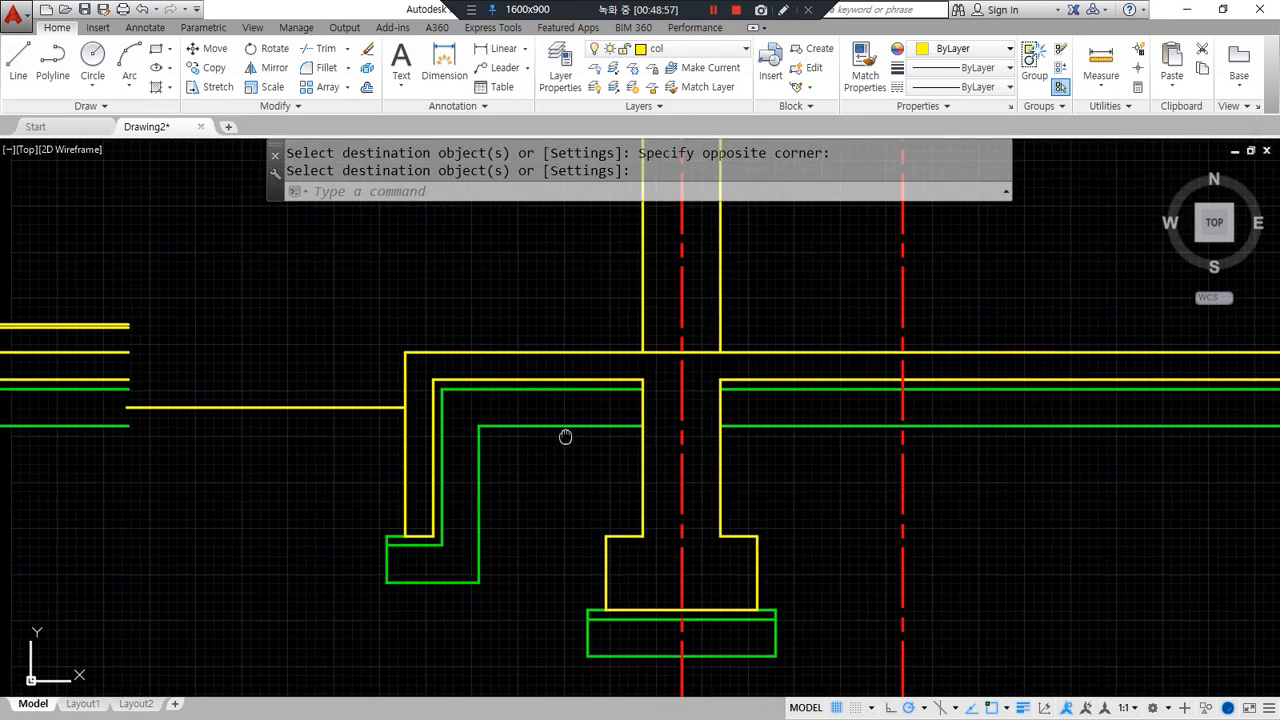
{"action": "mouse_move", "coordinate": [465, 492]}
{"action": "left_mouse_down"}
{"action": "mouse_move", "coordinate": [314, 437]}
{"action": "mouse_move", "coordinate": [609, 466]}
{"action": "mouse_move", "coordinate": [432, 476]}
{"action": "left_mouse_up"}
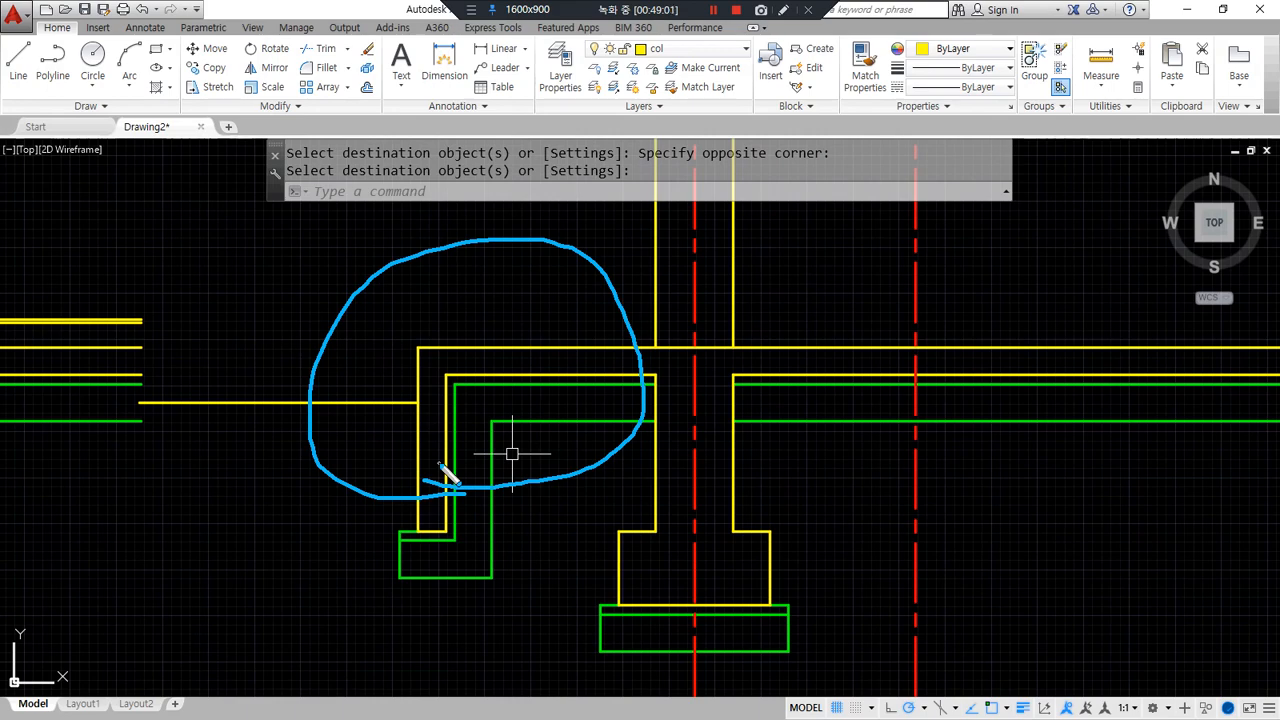
{"action": "key", "text": "Escape"}
{"action": "scroll", "coordinate": [328, 419], "scroll_direction": "down", "scroll_amount": 2}
{"action": "middle_click_drag", "start_coordinate": [277, 417], "coordinate": [920, 388]}
{"action": "scroll", "coordinate": [434, 402], "scroll_direction": "up", "scroll_amount": 4}
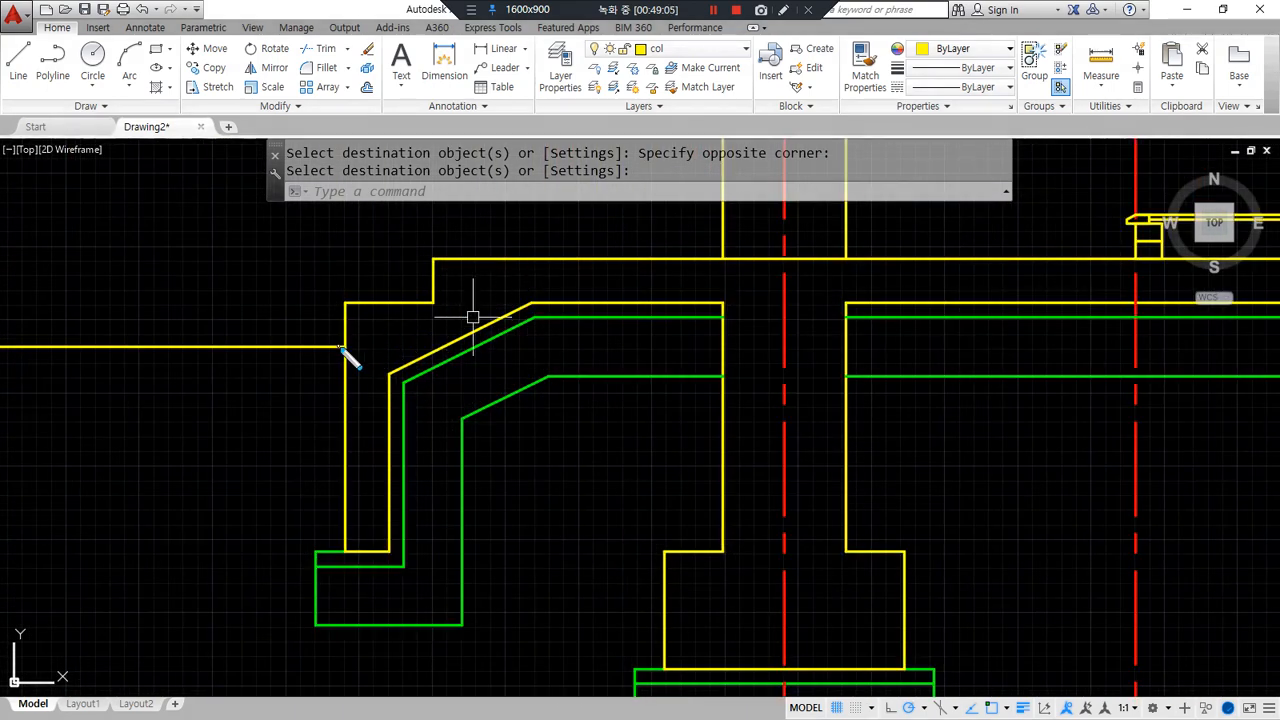
{"action": "left_click_drag", "start_coordinate": [343, 352], "coordinate": [520, 261]}
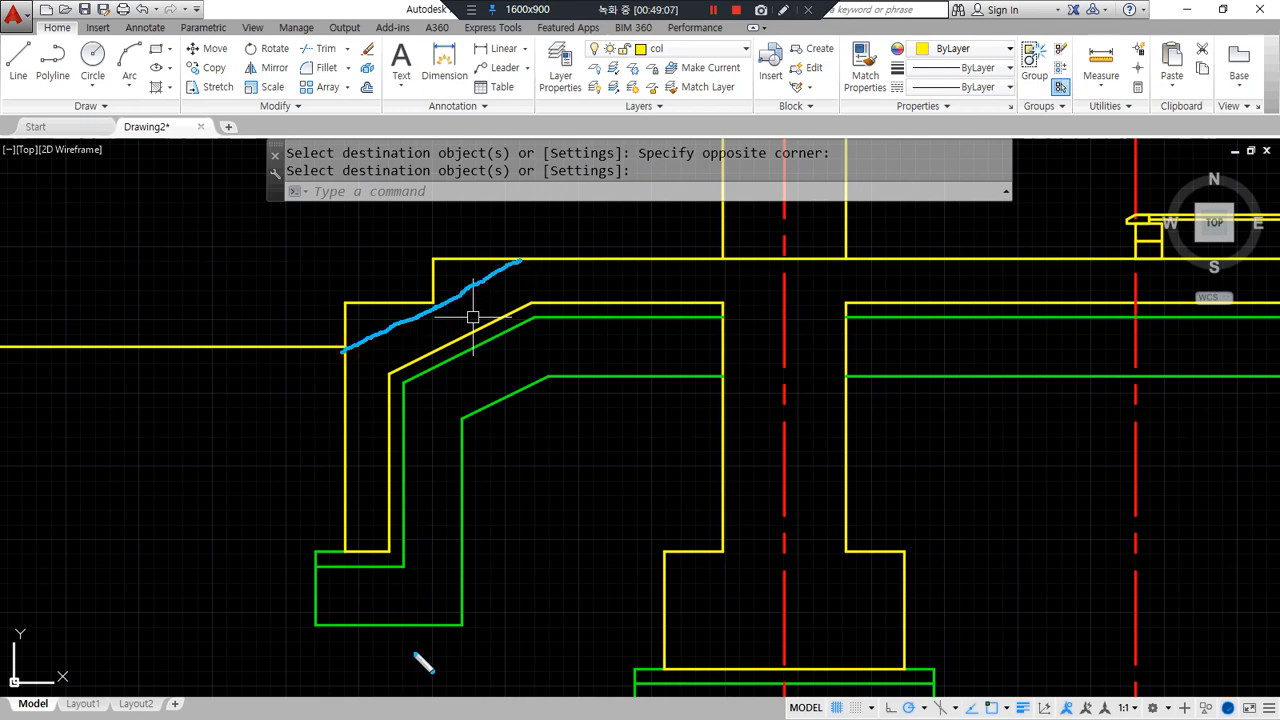
- Compare the sloped slab edge with the flat-slab section, following the leg, slab underside and base layers around the wall
{"action": "mouse_move", "coordinate": [439, 305]}
{"action": "left_mouse_down"}
{"action": "mouse_move", "coordinate": [472, 323]}
{"action": "mouse_move", "coordinate": [437, 327]}
{"action": "left_mouse_up"}
{"action": "key", "text": "Escape"}
{"action": "scroll", "coordinate": [590, 372], "scroll_direction": "down", "scroll_amount": 2}
{"action": "middle_click_drag", "start_coordinate": [590, 372], "coordinate": [190, 372]}
{"action": "middle_click_drag", "start_coordinate": [950, 340], "coordinate": [210, 312]}
{"action": "scroll", "coordinate": [210, 312], "scroll_direction": "up", "scroll_amount": 2}
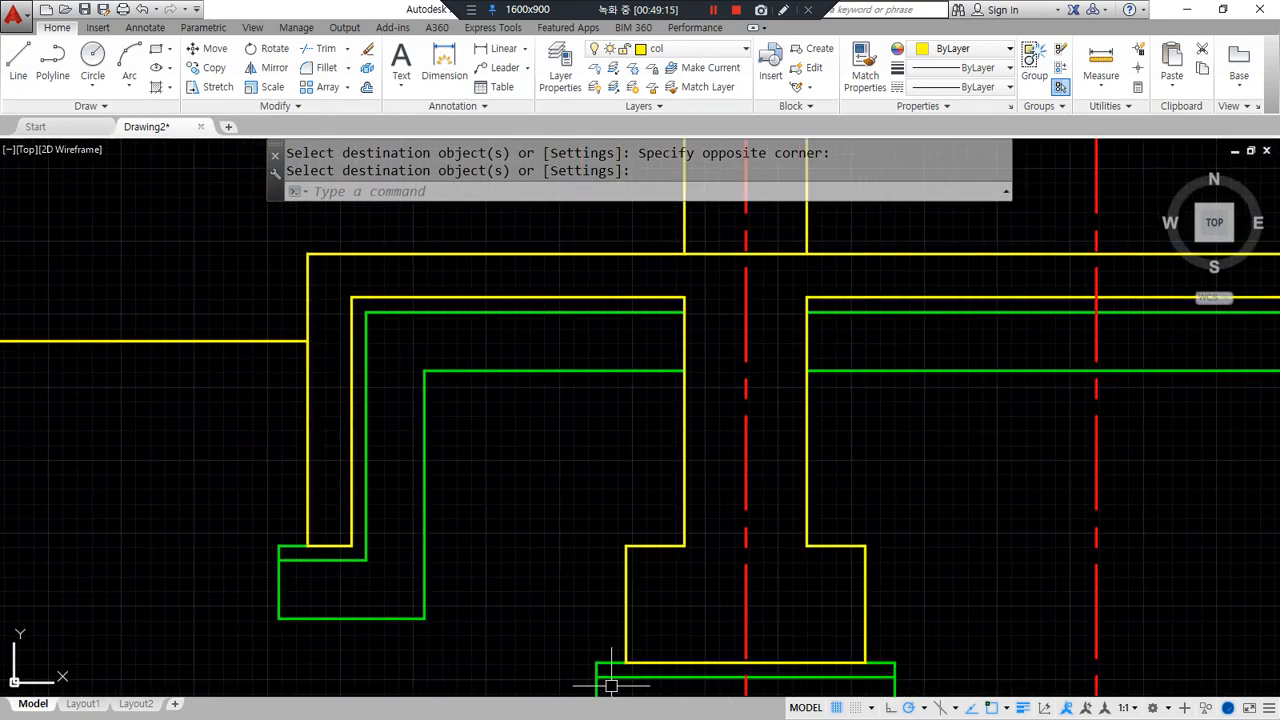
{"action": "scroll", "coordinate": [620, 677], "scroll_direction": "down", "scroll_amount": 2}
{"action": "mouse_move", "coordinate": [571, 571]}
{"action": "middle_mouse_down"}
{"action": "mouse_move", "coordinate": [954, 475]}
{"action": "mouse_move", "coordinate": [1014, 503]}
{"action": "middle_mouse_up"}
{"action": "scroll", "coordinate": [1014, 503], "scroll_direction": "down", "scroll_amount": 2}
{"action": "left_click_drag", "start_coordinate": [748, 490], "coordinate": [1108, 518]}
{"action": "mouse_move", "coordinate": [1090, 503]}
{"action": "left_mouse_down"}
{"action": "mouse_move", "coordinate": [1114, 529]}
{"action": "mouse_move", "coordinate": [1084, 541]}
{"action": "left_mouse_up"}
{"action": "key", "text": "Escape"}
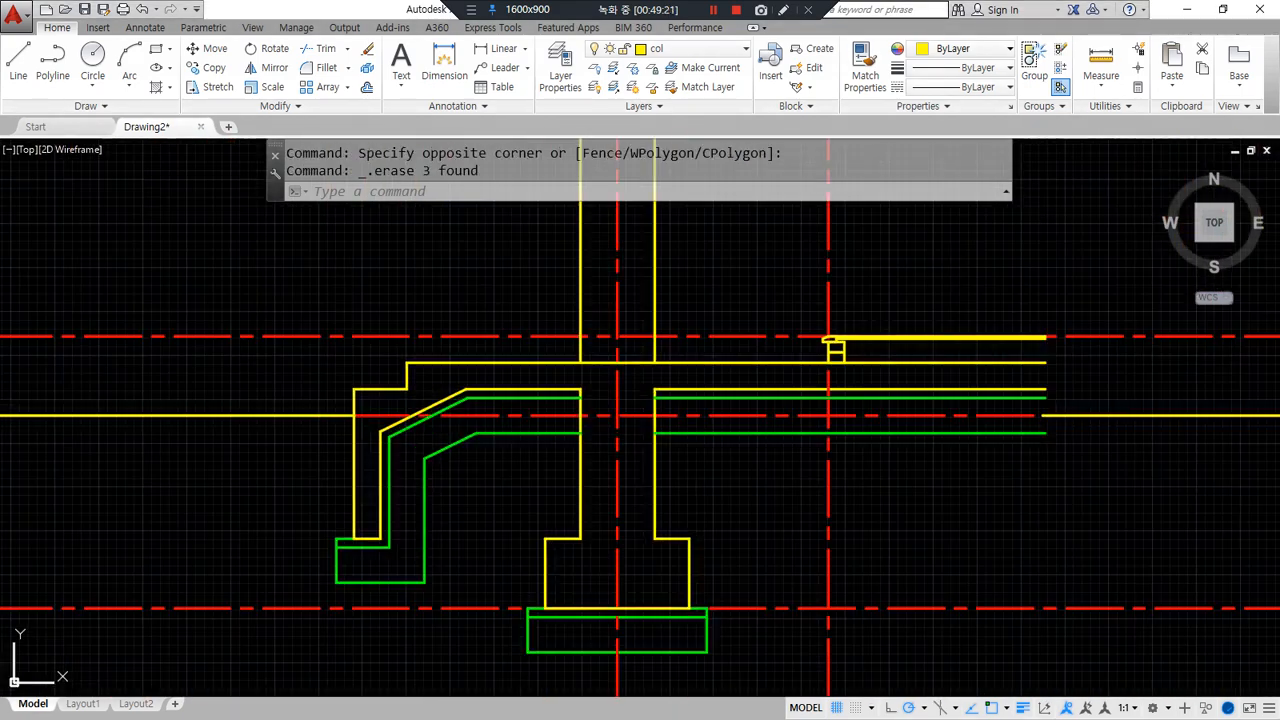
- Consult the 천정구조 ceiling structure drawing in the browser, and return to the wall section's area above the floor line
{"action": "left_click_drag", "start_coordinate": [0, 104], "coordinate": [597, 48]}
{"action": "scroll", "coordinate": [277, 284], "scroll_direction": "down", "scroll_amount": 1}
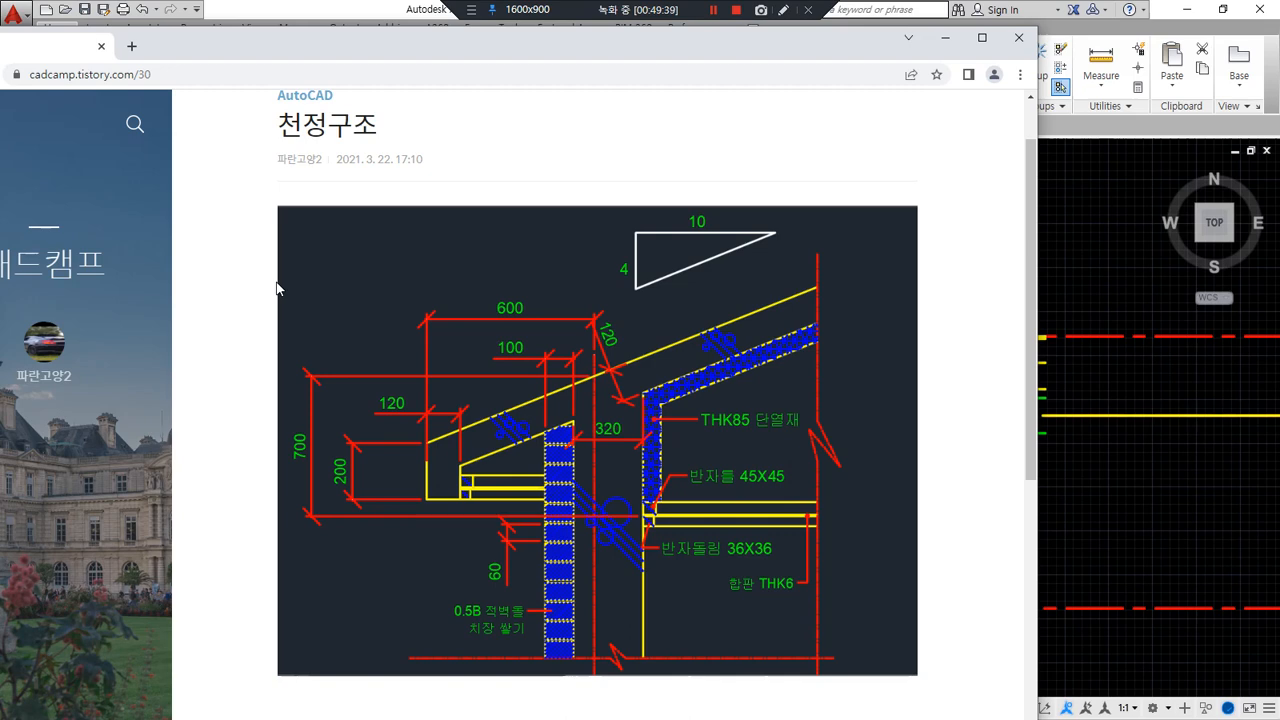
{"action": "mouse_move", "coordinate": [481, 40]}
{"action": "left_mouse_down"}
{"action": "mouse_move", "coordinate": [330, 38]}
{"action": "mouse_move", "coordinate": [0, 100]}
{"action": "left_mouse_up"}
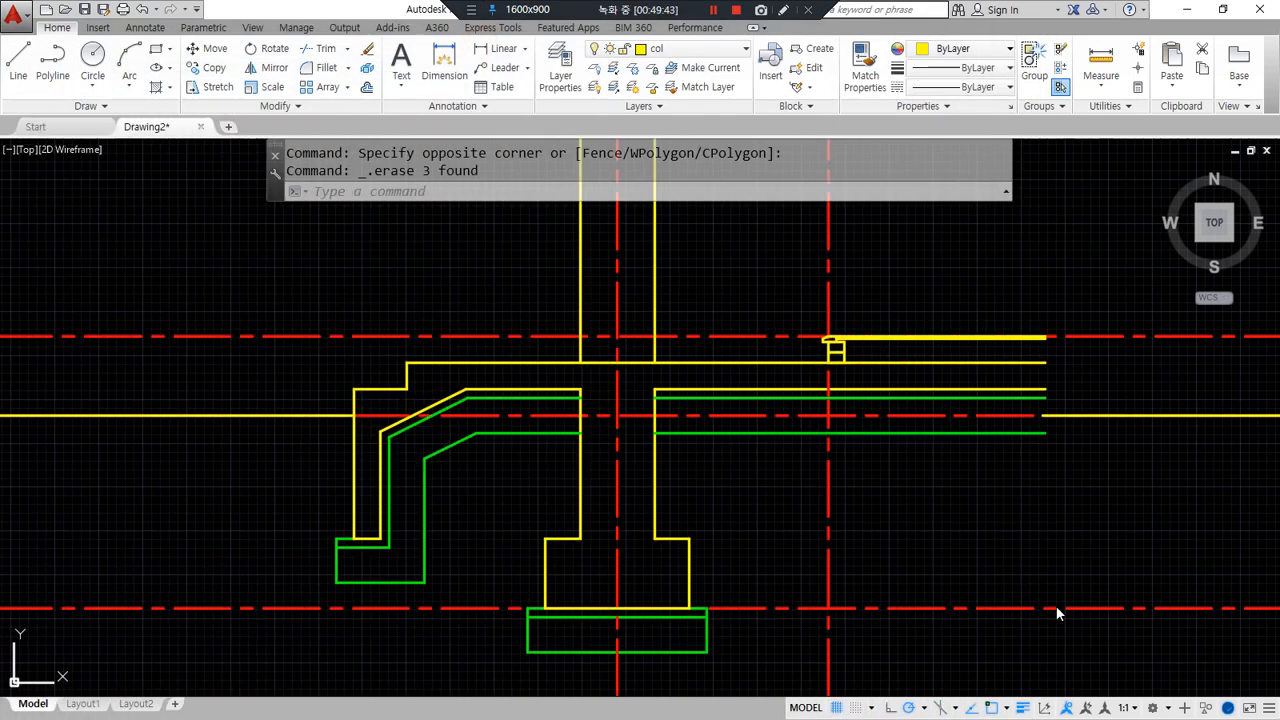
{"action": "middle_click_drag", "start_coordinate": [817, 537], "coordinate": [969, 564]}
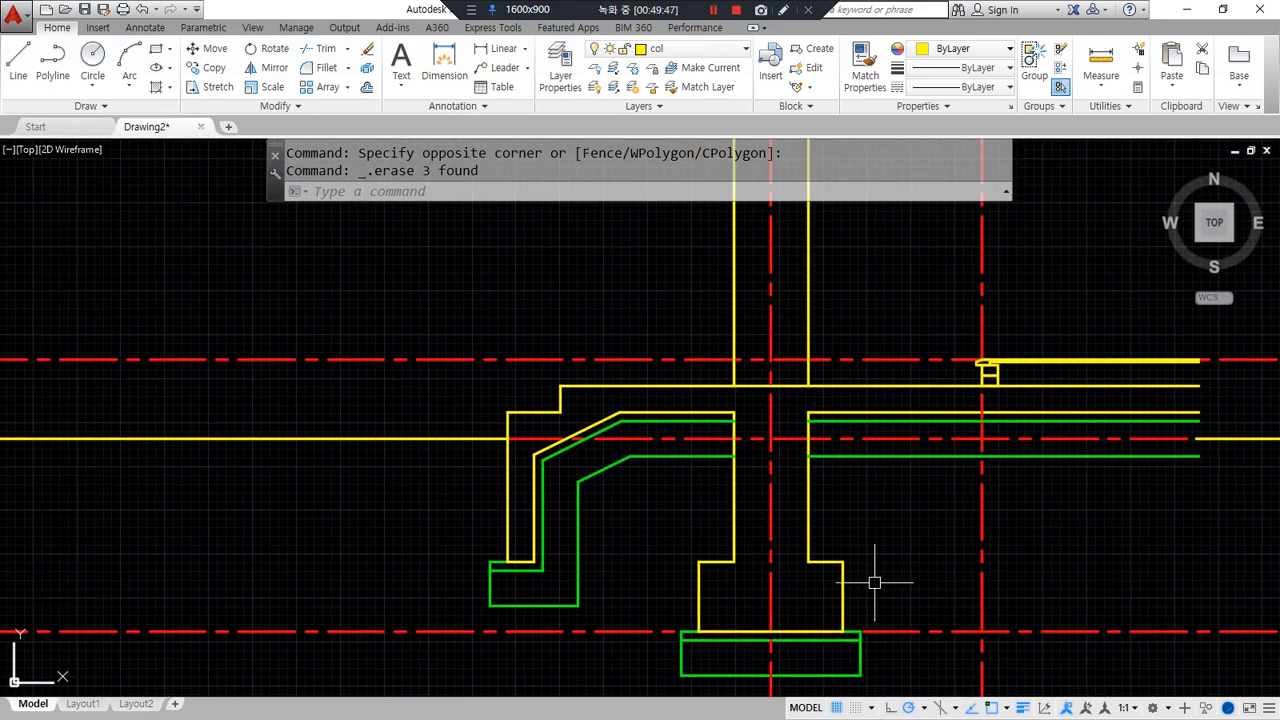
{"action": "mouse_move", "coordinate": [914, 483]}
{"action": "middle_mouse_down"}
{"action": "mouse_move", "coordinate": [726, 574]}
{"action": "mouse_move", "coordinate": [578, 608]}
{"action": "middle_mouse_up"}
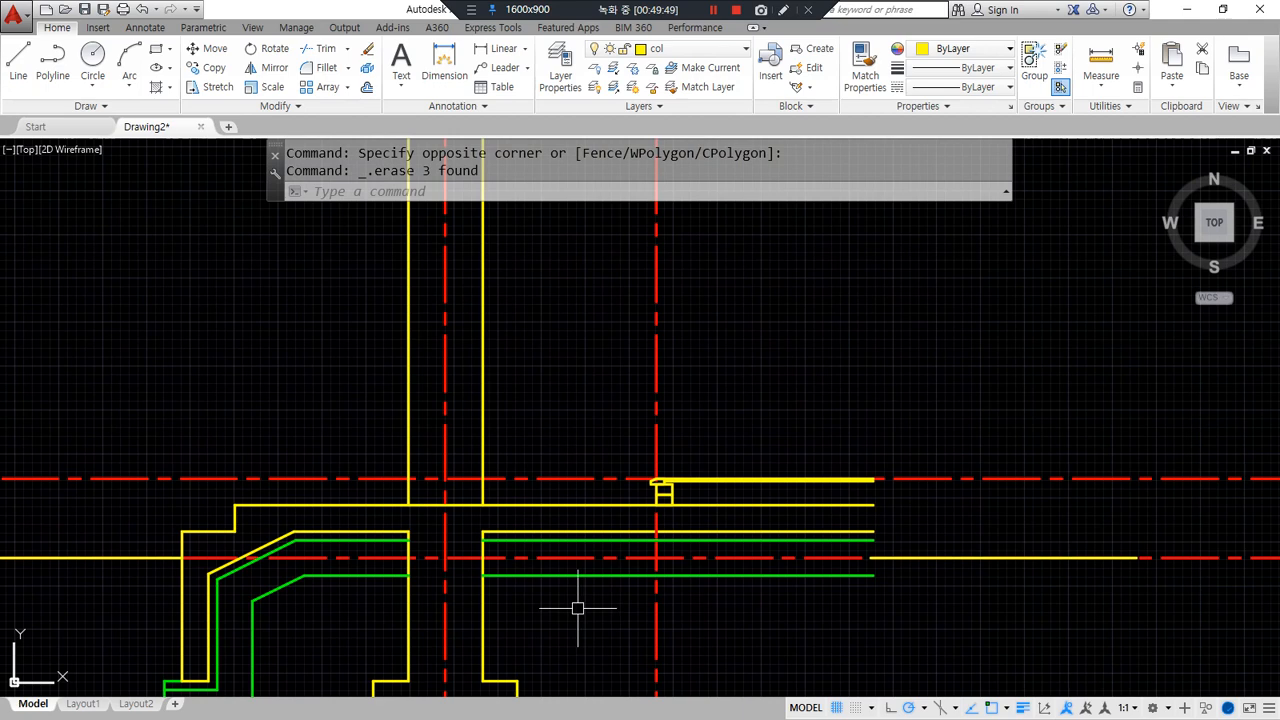
{"action": "mouse_move", "coordinate": [872, 460]}
{"action": "left_mouse_down"}
{"action": "mouse_move", "coordinate": [760, 414]}
{"action": "mouse_move", "coordinate": [862, 438]}
{"action": "mouse_move", "coordinate": [848, 464]}
{"action": "left_mouse_up"}
{"action": "mouse_move", "coordinate": [928, 480]}
{"action": "left_mouse_down"}
{"action": "mouse_move", "coordinate": [928, 320]}
{"action": "mouse_move", "coordinate": [910, 232]}
{"action": "mouse_move", "coordinate": [965, 224]}
{"action": "left_mouse_up"}
{"action": "key", "text": "Escape"}
- Switch to Notepad and write the line "반자 = 천청 = Ceiling"
{"action": "left_click_drag", "start_coordinate": [0, 138], "coordinate": [955, 163]}
{"action": "type", "text": "반자"}
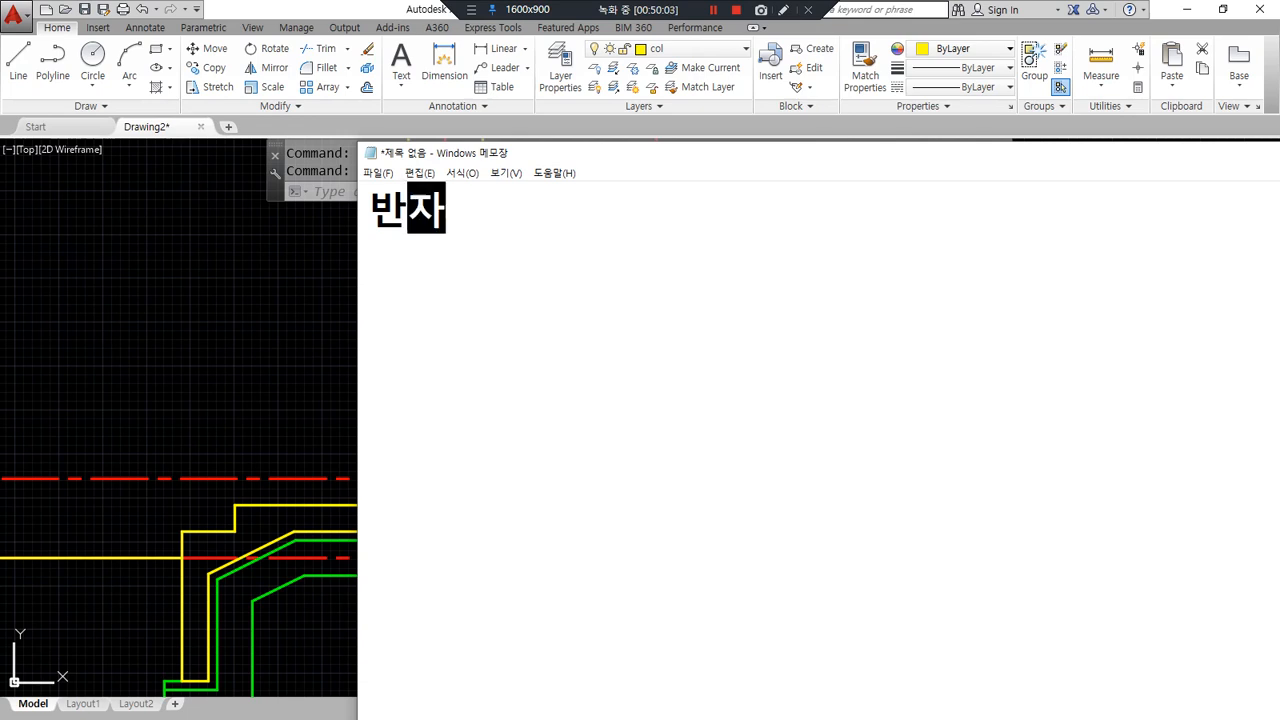
{"action": "type", "text": " = 천청"}
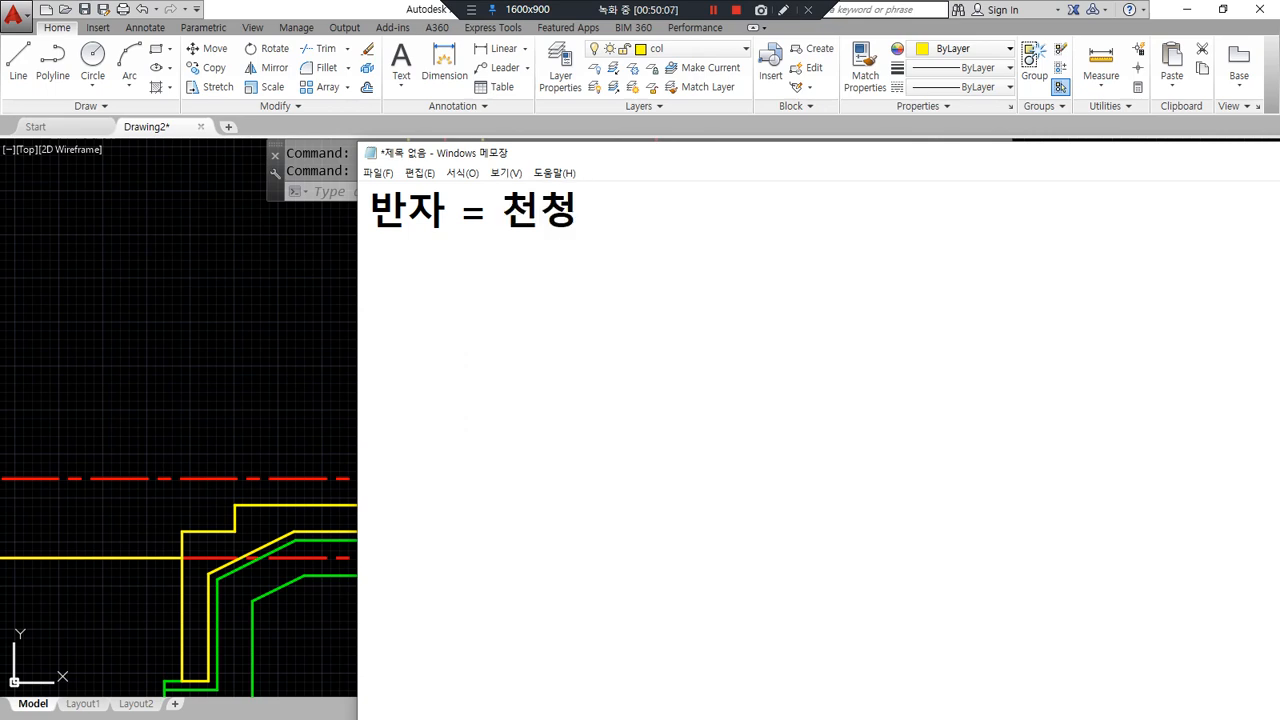
{"action": "type", "text": " = Cill"}
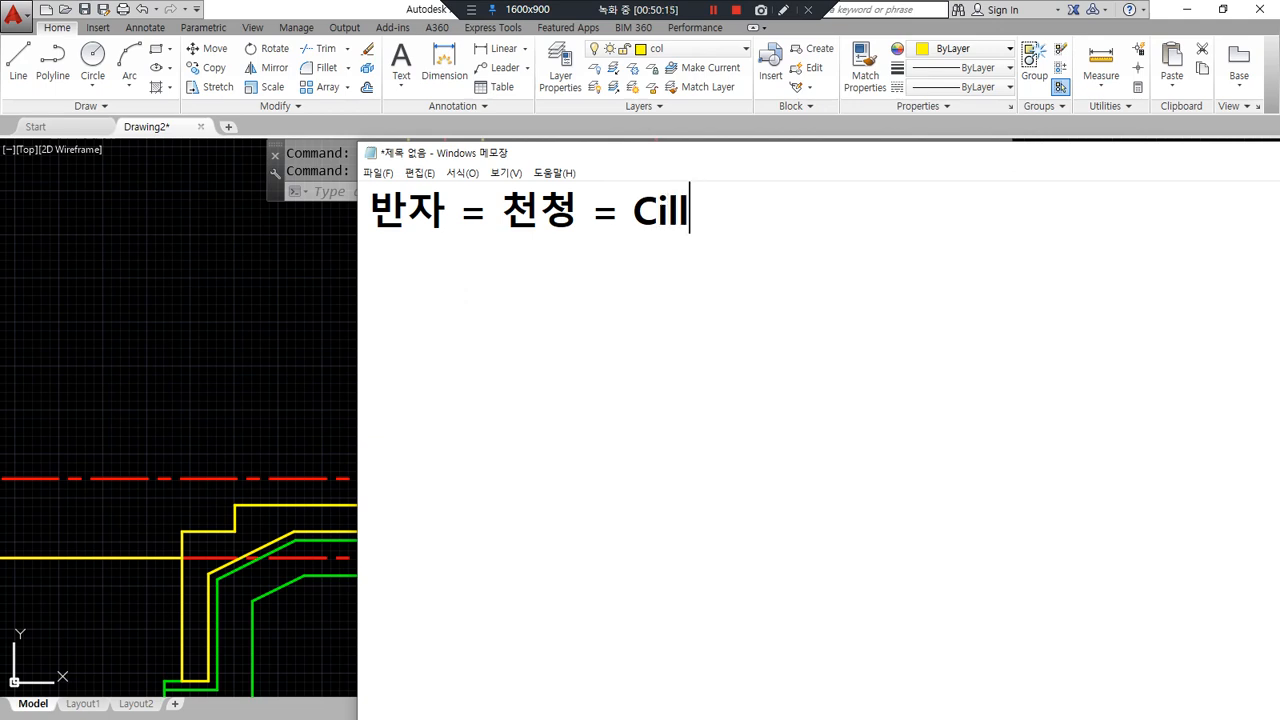
{"action": "key", "text": "alt+Tab"}
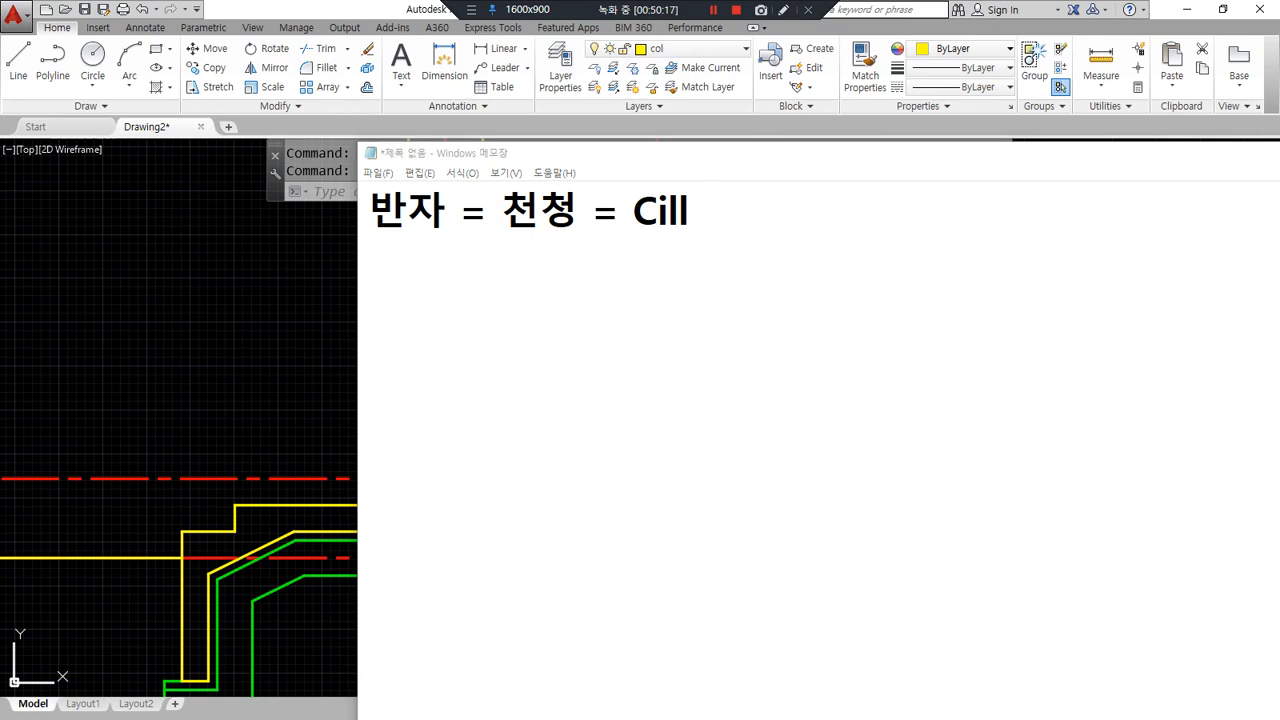
{"action": "left_click", "coordinate": [660, 219]}
{"action": "type", "text": "e"}
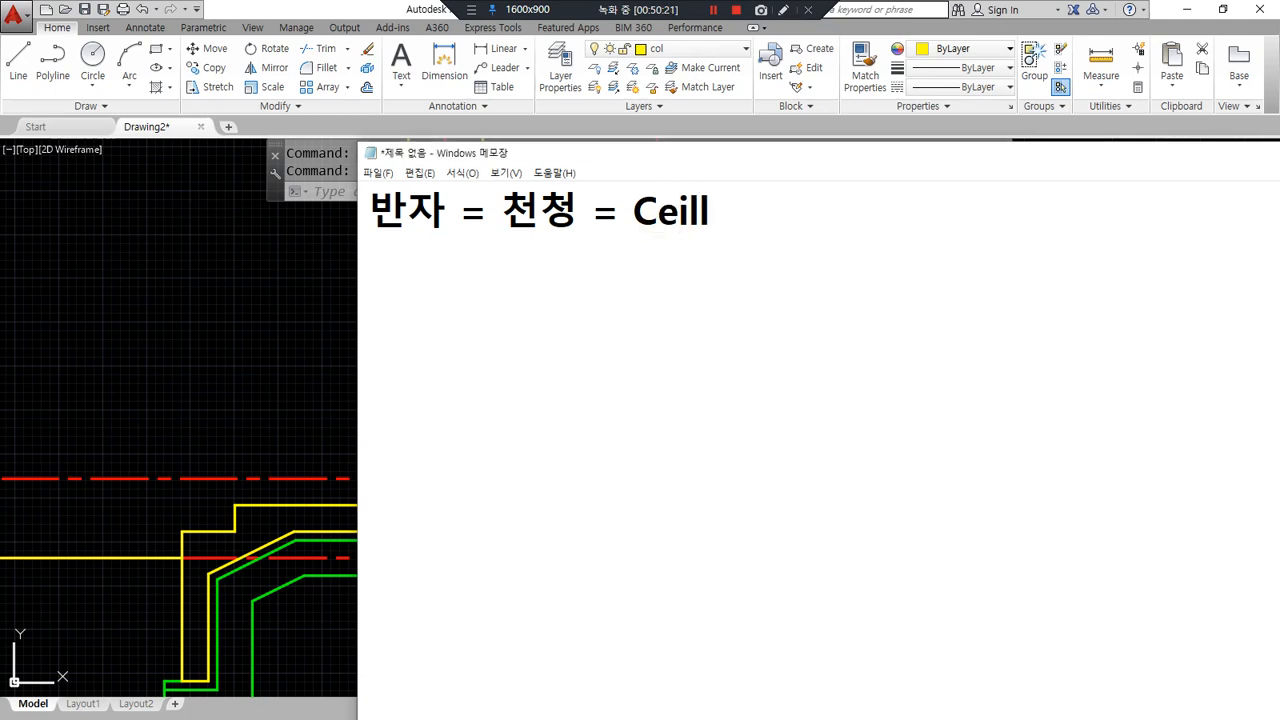
{"action": "key", "text": "BackSpace"}
{"action": "type", "text": "ing"}
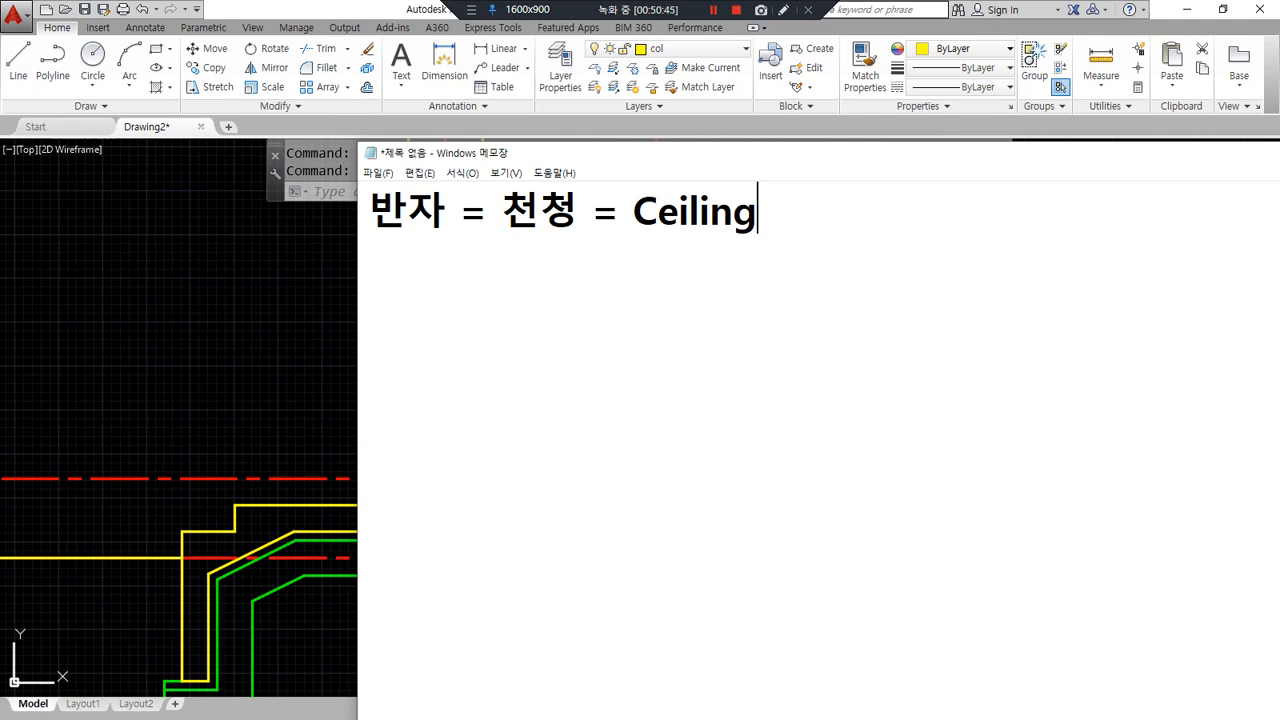
- Start a second note line with "반자높이, "
{"action": "key", "text": "Return"}
{"action": "type", "text": "qks"}
{"action": "key", "text": "BackSpace"}
{"action": "key", "text": "BackSpace"}
{"action": "key", "text": "BackSpace"}
{"action": "key", "text": "Hangul"}
{"action": "type", "text": "반자"}
{"action": "type", "text": "높이"}
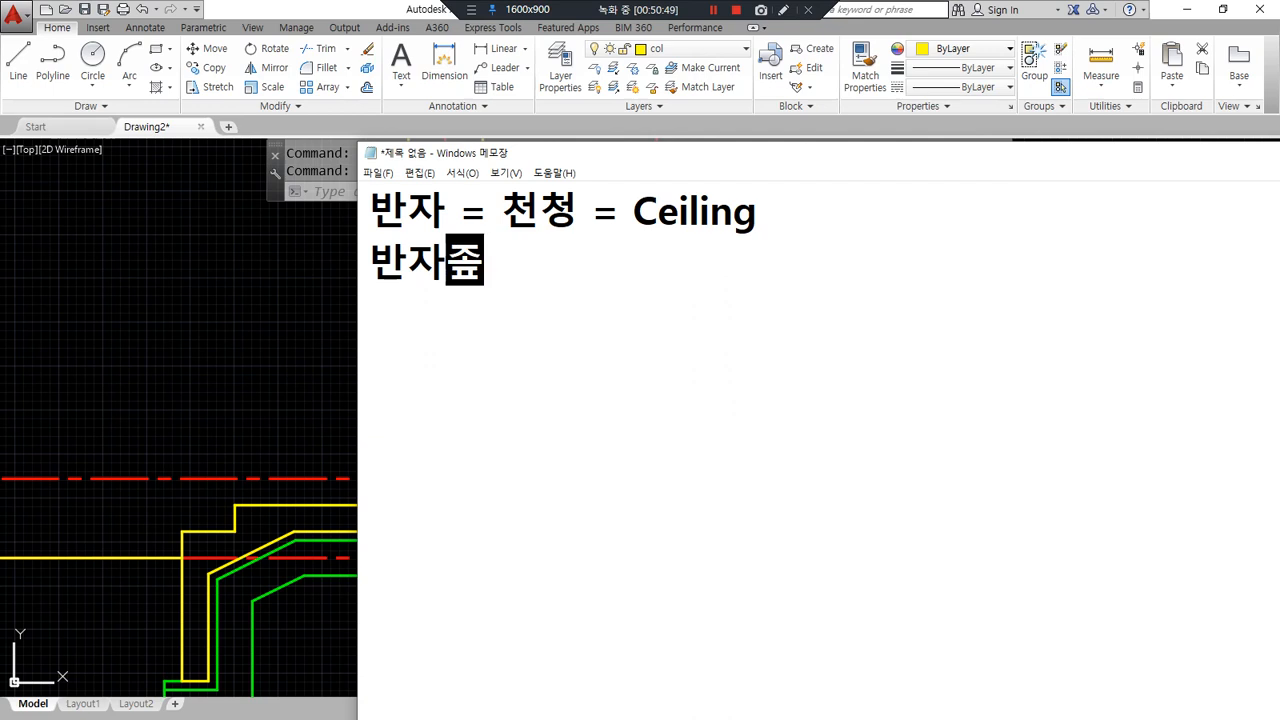
{"action": "type", "text": ", "}
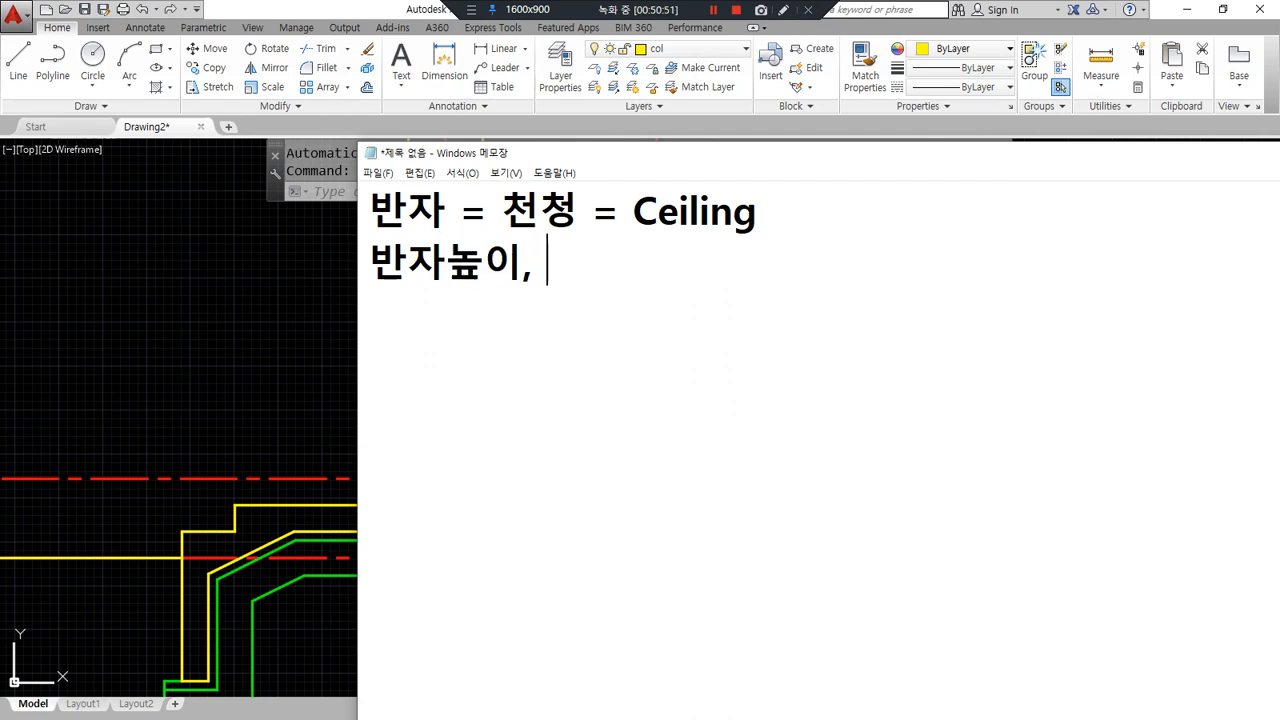
- Complete the second note line with "Ceiling, 천고(천정 高)", using the Hanja character for height
{"action": "type", "text": "Ceiling"}
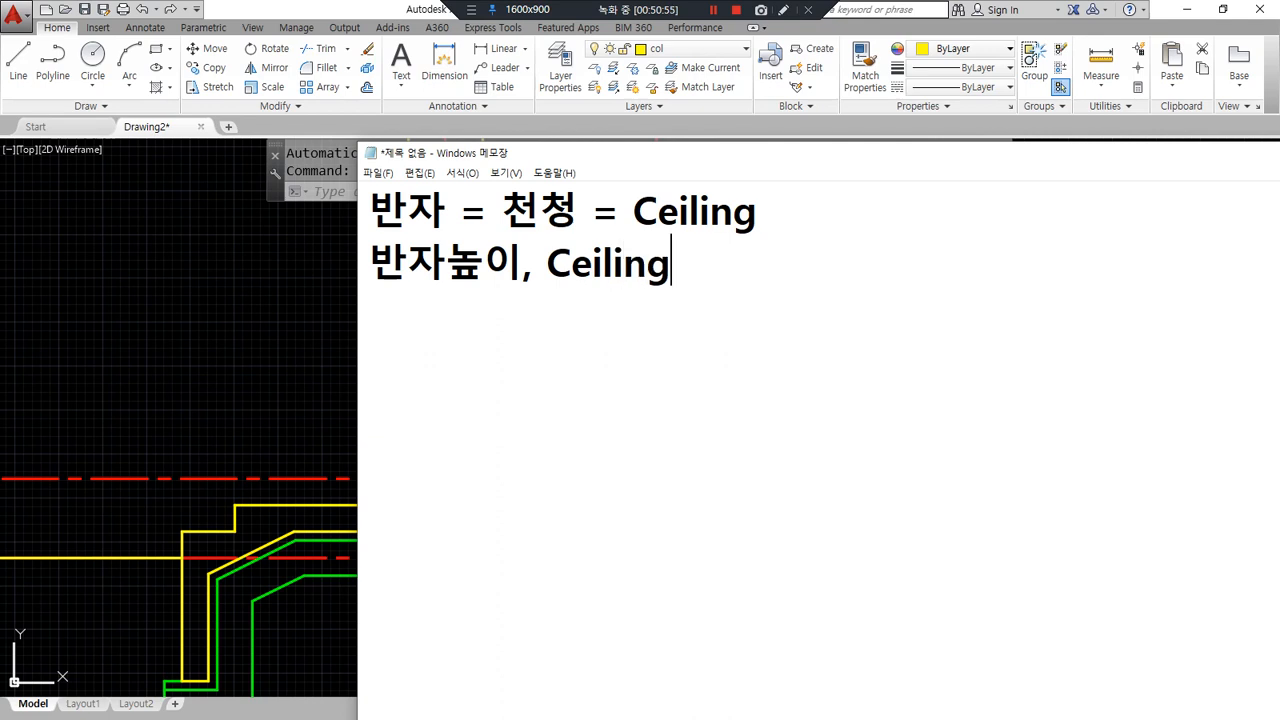
{"action": "type", "text": ", 천고"}
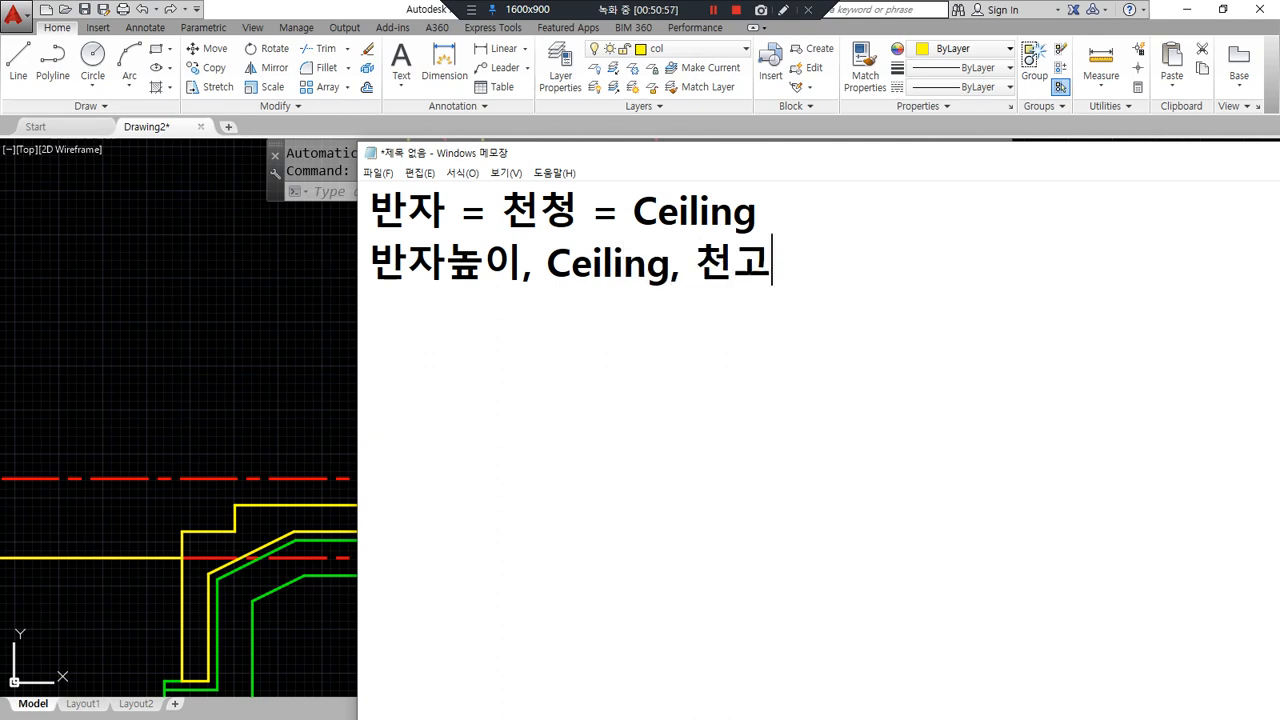
{"action": "type", "text": "(천정 rh"}
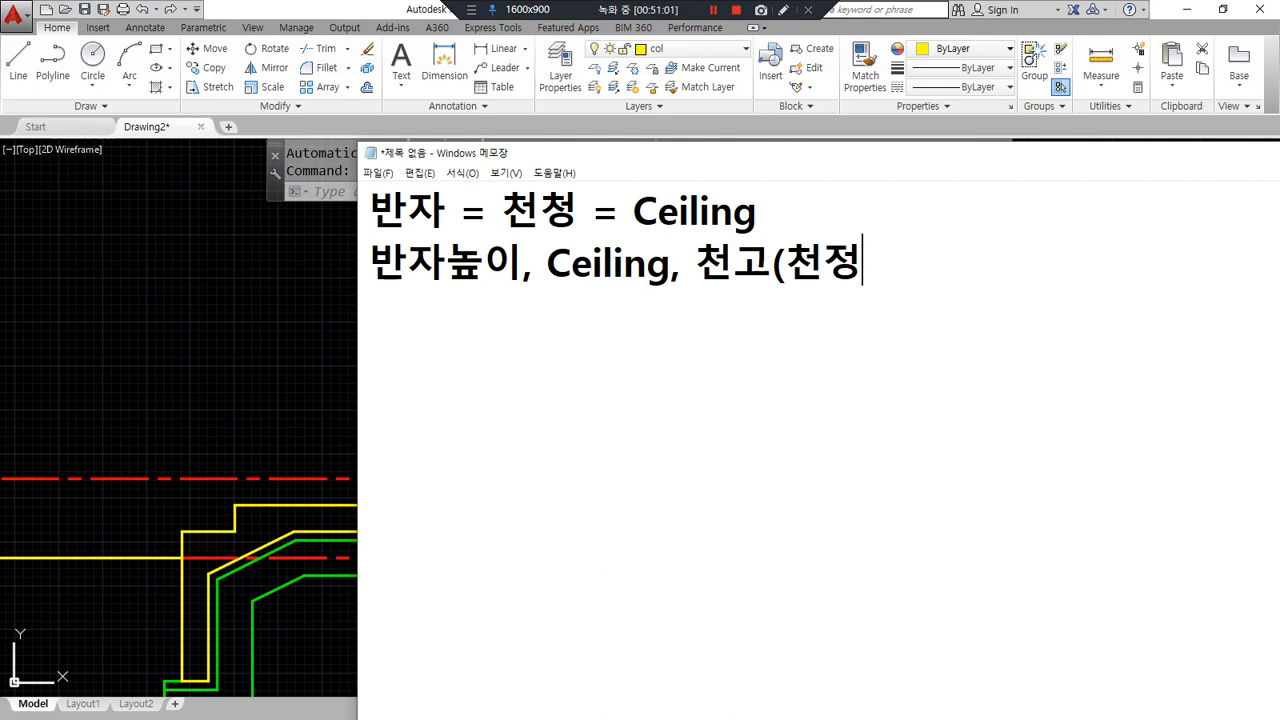
{"action": "key", "text": "BackSpace"}
{"action": "key", "text": "BackSpace"}
{"action": "type", "text": "고"}
{"action": "key", "text": "Hangul_Hanja"}
{"action": "key", "text": "Return"}
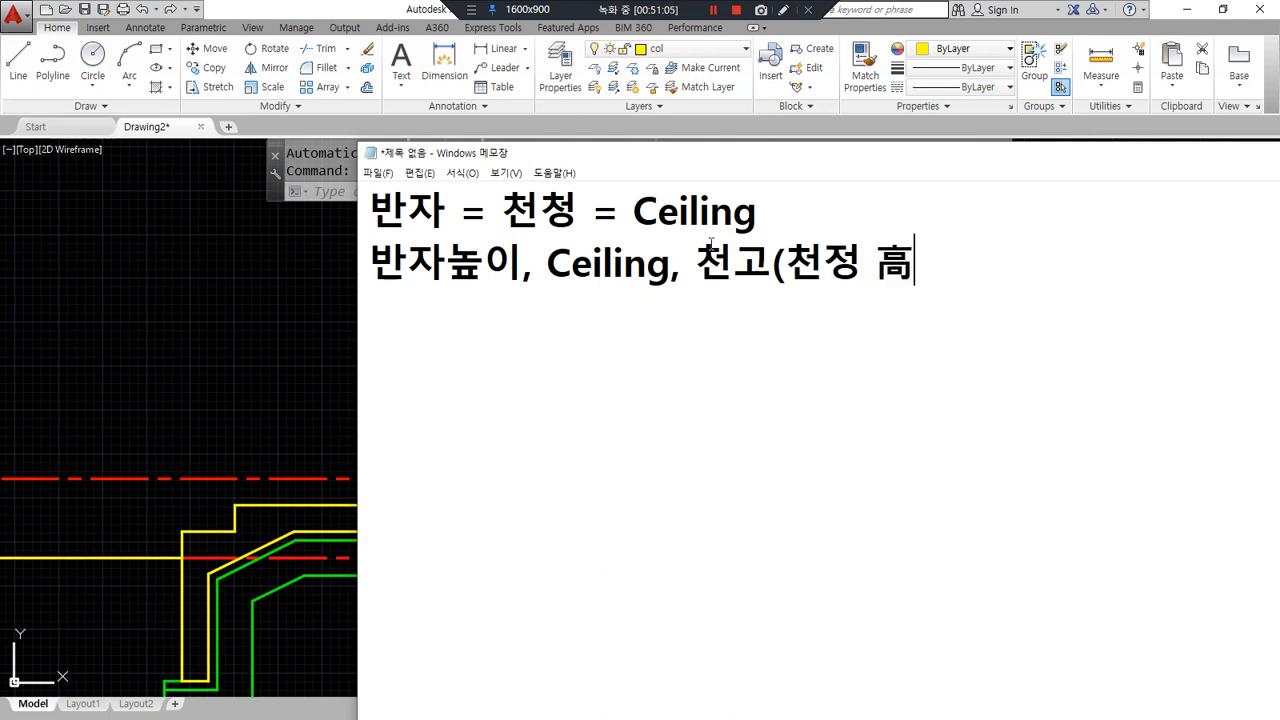
{"action": "type", "text": ")"}
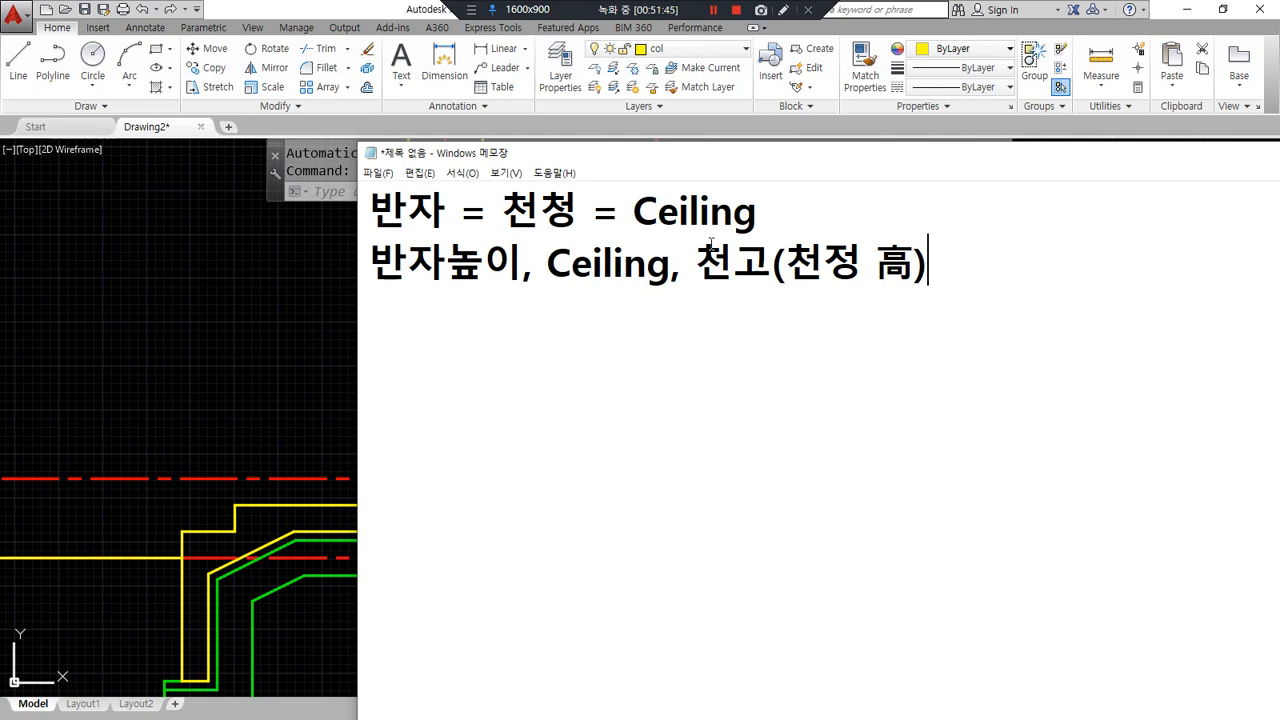
- Add a third note line reading "2,400mm"
{"action": "left_click", "coordinate": [1029, 273]}
{"action": "key", "text": "Return"}
{"action": "type", "text": "24"}
{"action": "key", "text": "BackSpace"}
{"action": "type", "text": ",400ㅡㅡ"}
{"action": "key", "text": "Hangul"}
{"action": "key", "text": "BackSpace"}
{"action": "type", "text": "mm"}
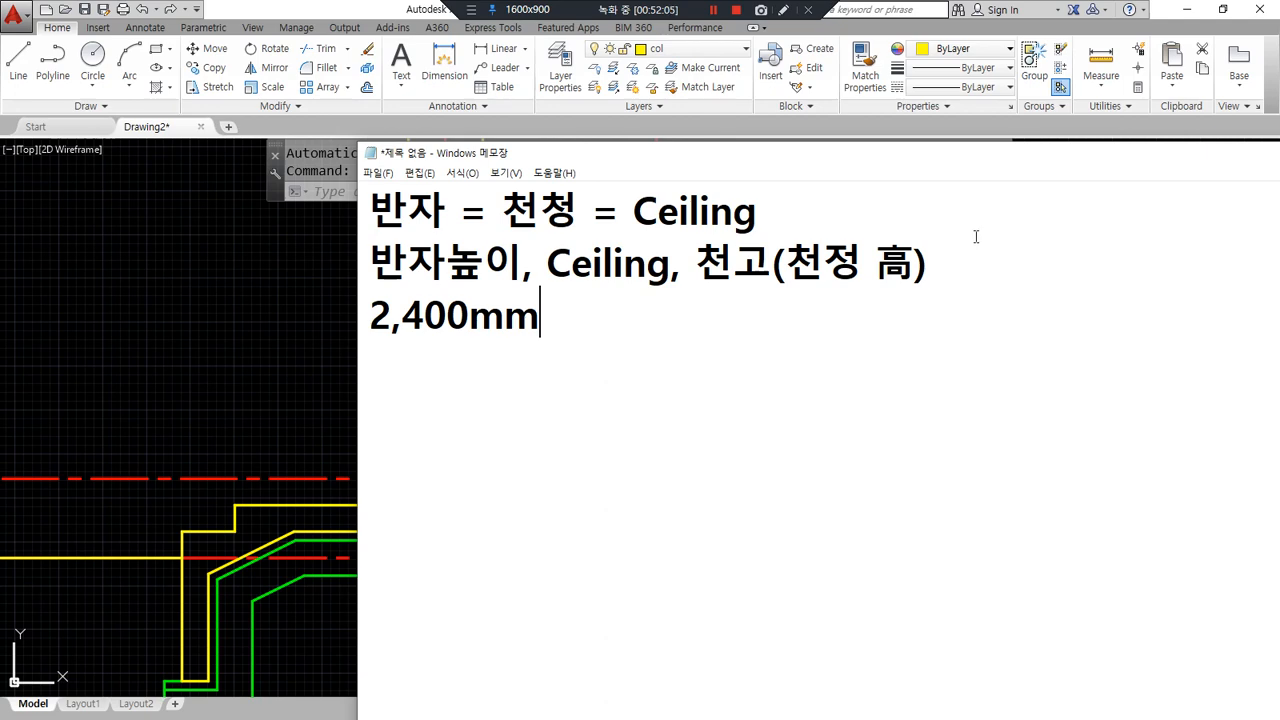
- Switch back to AutoCAD and compare the slab top and the finished floor as starting levels for the ceiling height
{"action": "left_click", "coordinate": [277, 271]}
{"action": "key", "text": "ctrl+alt+d"}
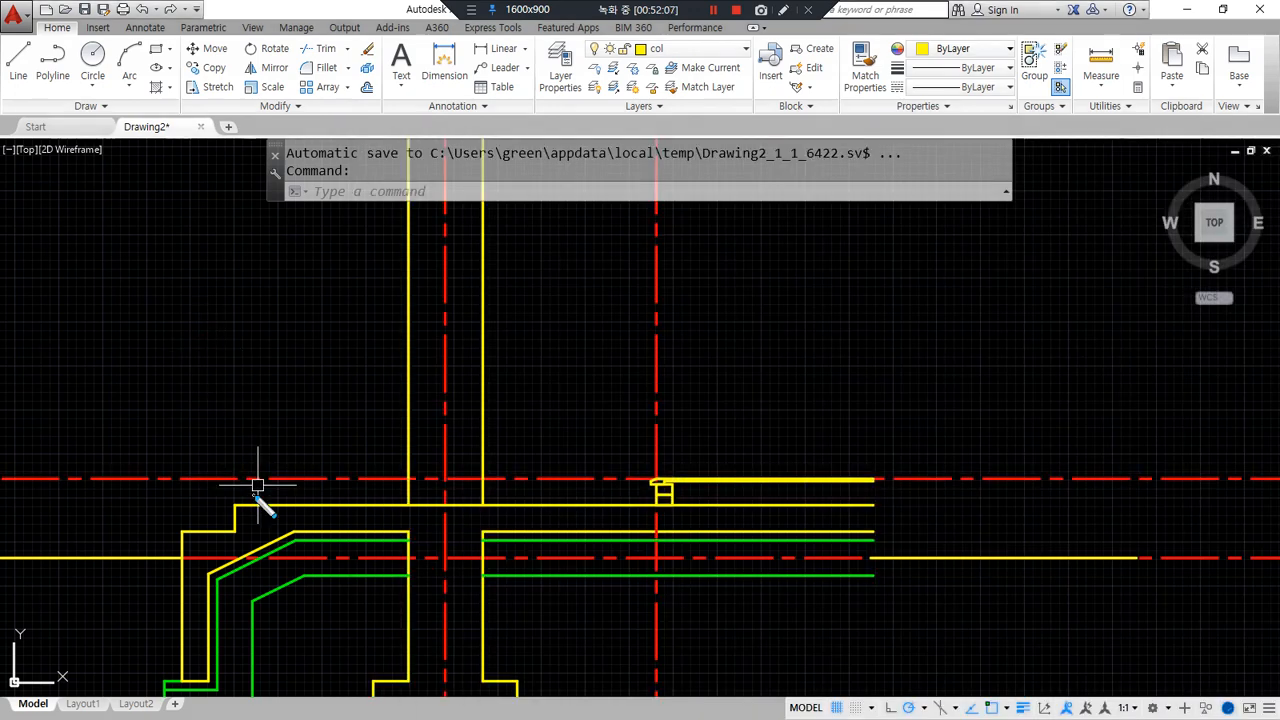
{"action": "mouse_move", "coordinate": [257, 504]}
{"action": "left_mouse_down"}
{"action": "mouse_move", "coordinate": [316, 503]}
{"action": "mouse_move", "coordinate": [316, 288]}
{"action": "mouse_move", "coordinate": [327, 291]}
{"action": "left_mouse_up"}
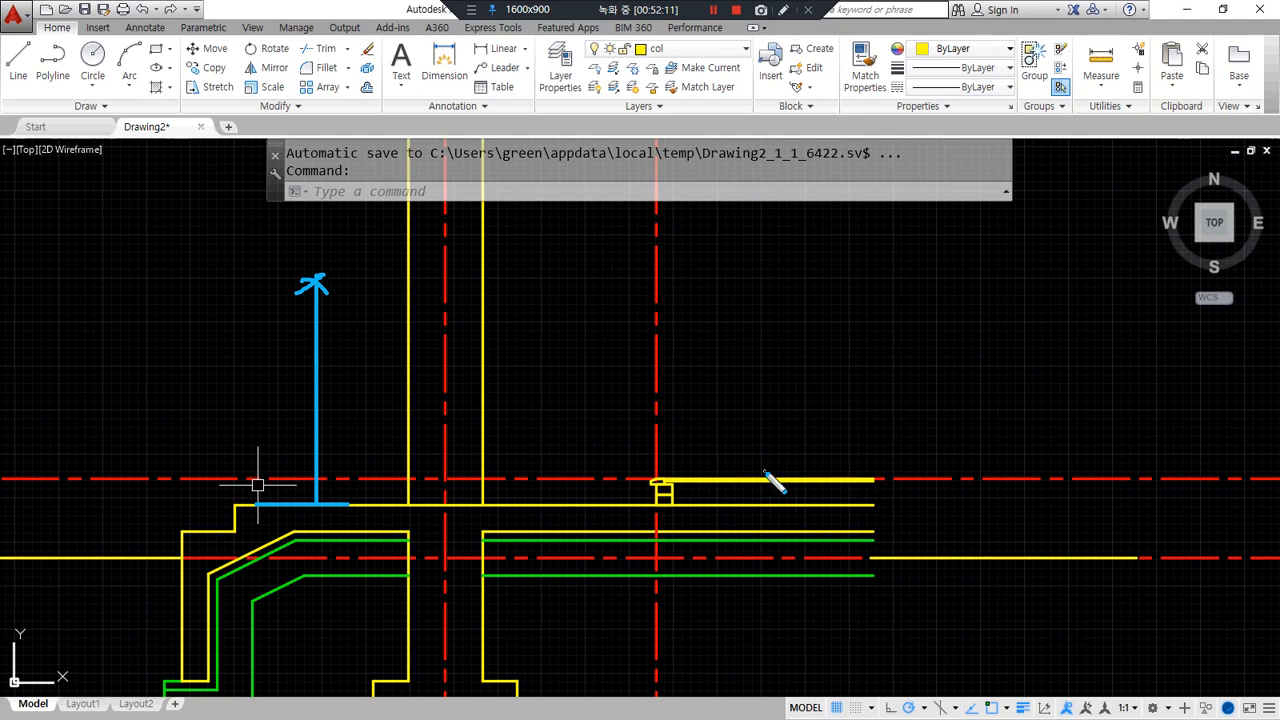
{"action": "mouse_move", "coordinate": [764, 478]}
{"action": "left_mouse_down"}
{"action": "mouse_move", "coordinate": [907, 477]}
{"action": "mouse_move", "coordinate": [845, 282]}
{"action": "mouse_move", "coordinate": [812, 298]}
{"action": "mouse_move", "coordinate": [872, 298]}
{"action": "left_mouse_up"}
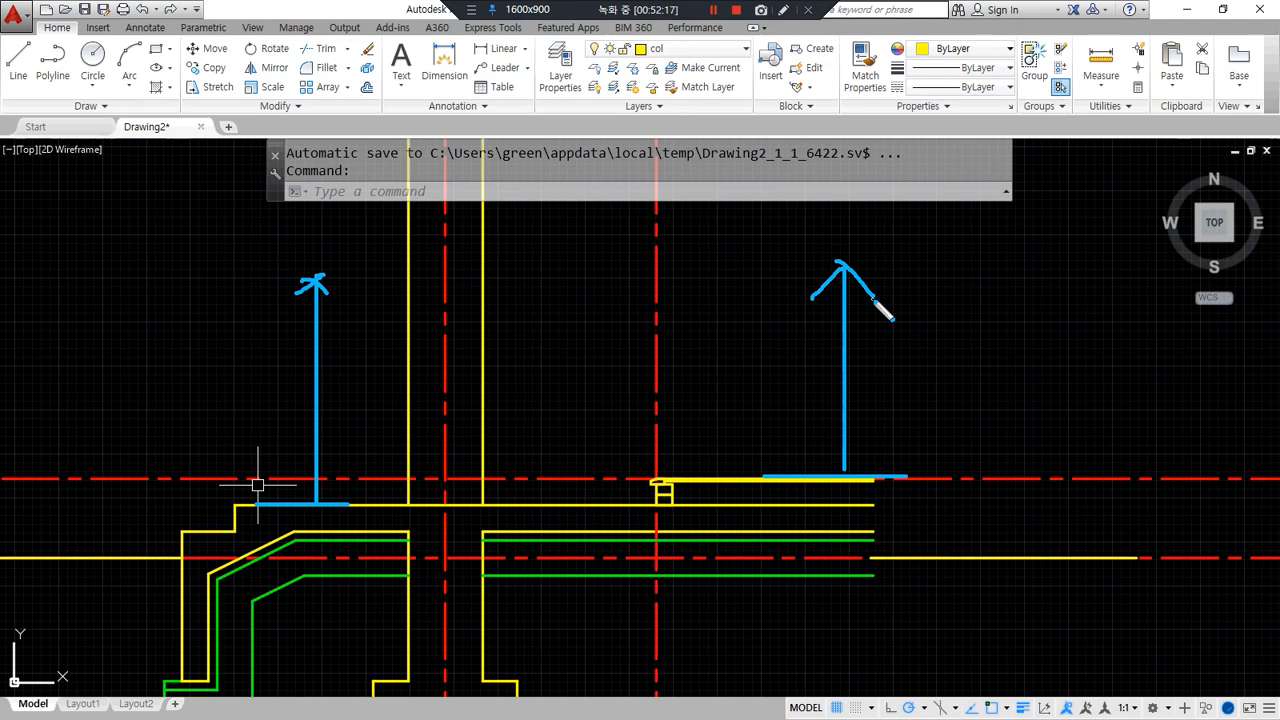
{"action": "mouse_move", "coordinate": [910, 243]}
{"action": "left_mouse_down"}
{"action": "mouse_move", "coordinate": [954, 291]}
{"action": "mouse_move", "coordinate": [971, 240]}
{"action": "mouse_move", "coordinate": [947, 333]}
{"action": "left_mouse_up"}
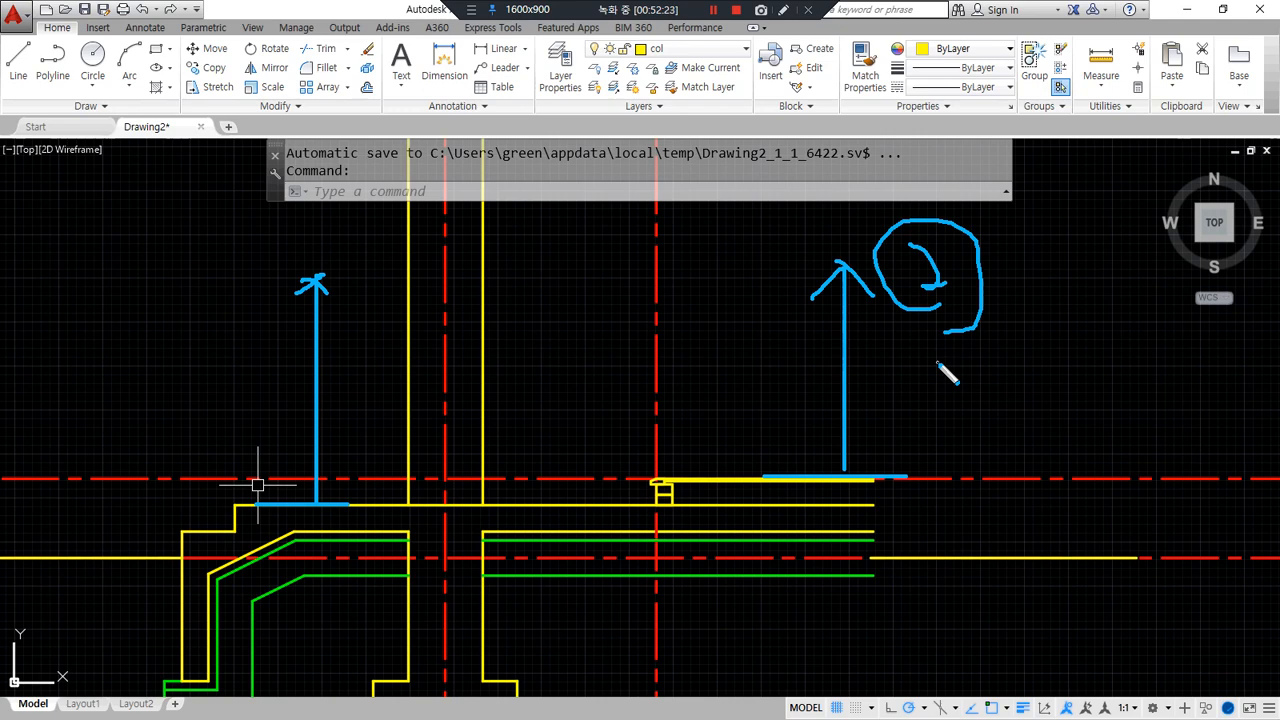
{"action": "key", "text": "Escape"}
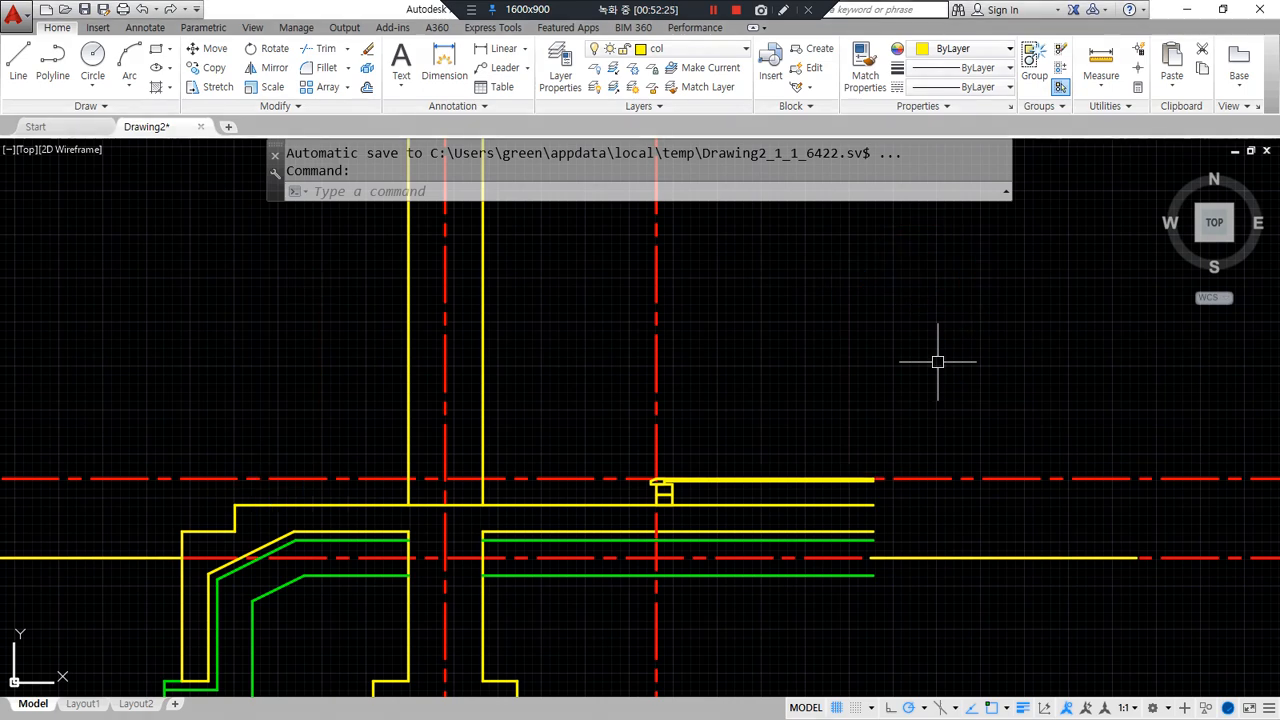
- Offset the horizontal centerline at finished floor level upward by 2400 to mark the ceiling height
{"action": "type", "text": "o"}
{"action": "key", "text": "Return"}
{"action": "type", "text": "240"}
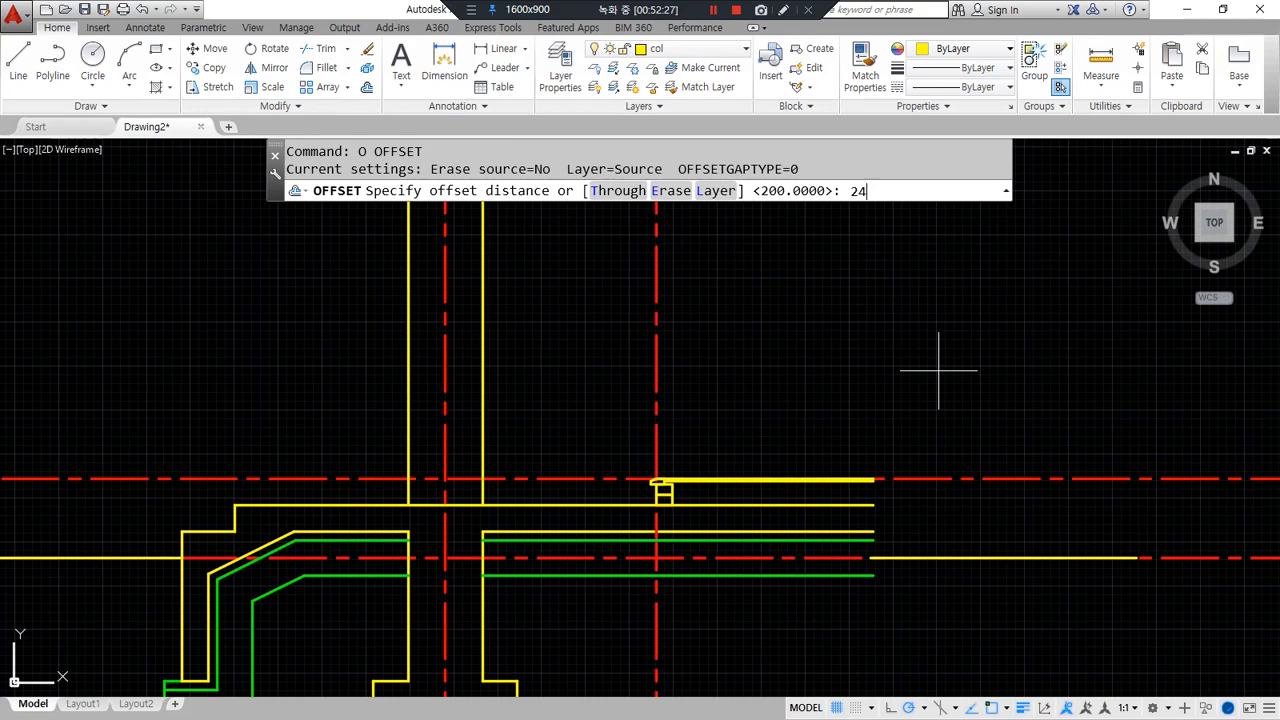
{"action": "type", "text": "0"}
{"action": "key", "text": "Return"}
{"action": "left_click", "coordinate": [960, 478]}
{"action": "left_click", "coordinate": [857, 337]}
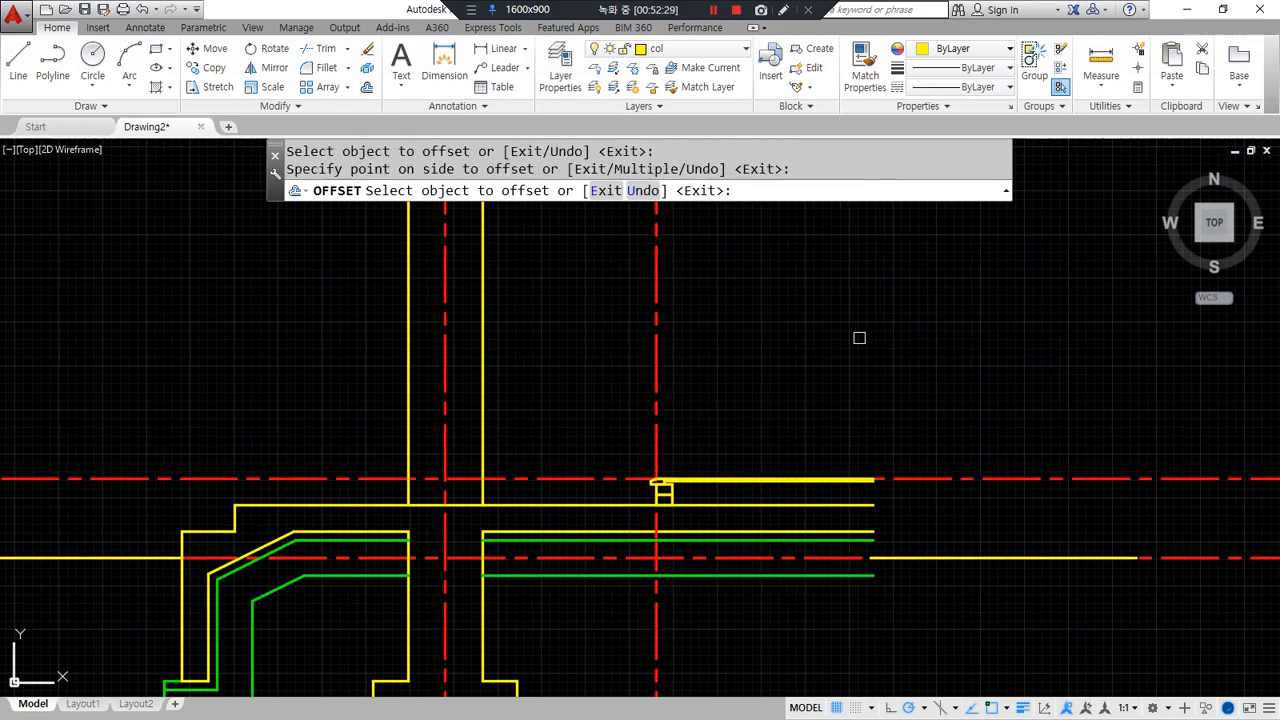
{"action": "scroll", "coordinate": [857, 337], "scroll_direction": "down", "scroll_amount": 3}
{"action": "middle_click_drag", "start_coordinate": [857, 337], "coordinate": [812, 398]}
{"action": "key", "text": "Return"}
{"action": "scroll", "coordinate": [751, 320], "scroll_direction": "up", "scroll_amount": 2}
- Examine the new ceiling line, and study the height from ceiling to sloped roof at the wall centerline in the browser's 천정구조 drawing
{"action": "key", "text": "ctrl+alt+d"}
{"action": "left_click_drag", "start_coordinate": [549, 297], "coordinate": [984, 297]}
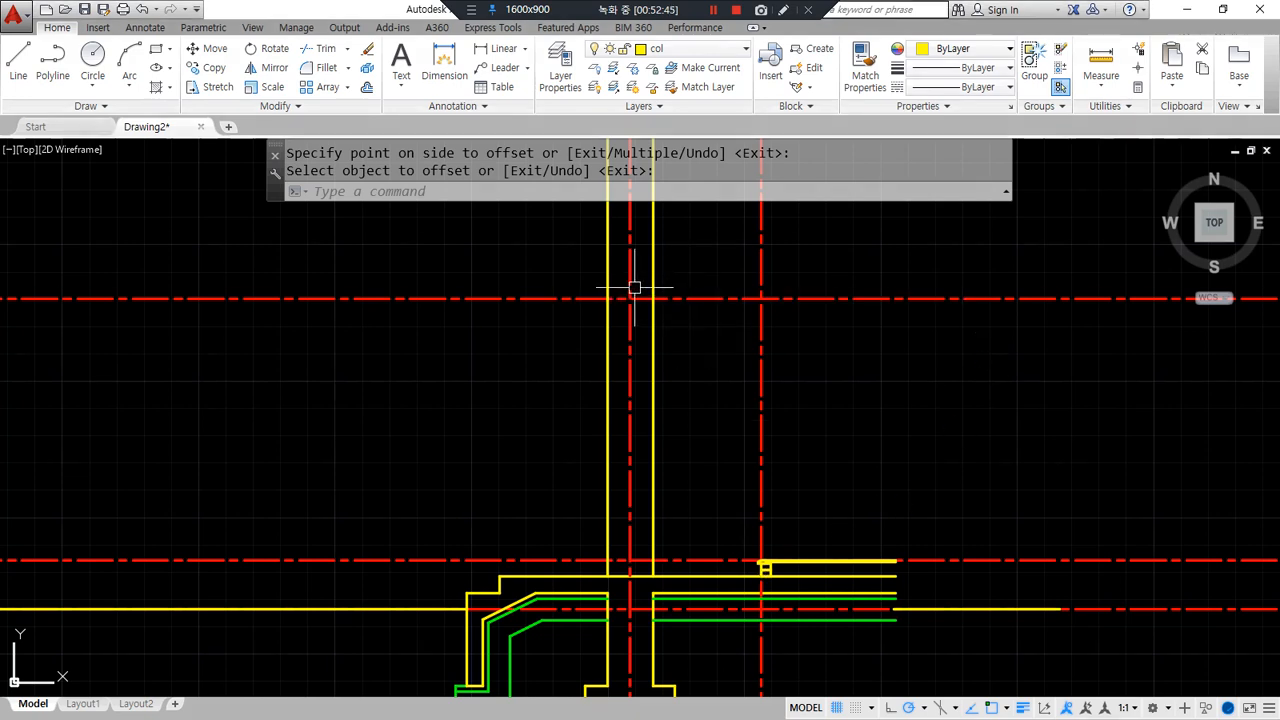
{"action": "scroll", "coordinate": [637, 287], "scroll_direction": "up", "scroll_amount": 2}
{"action": "scroll", "coordinate": [655, 331], "scroll_direction": "down", "scroll_amount": 2}
{"action": "middle_click_drag", "start_coordinate": [655, 331], "coordinate": [515, 439]}
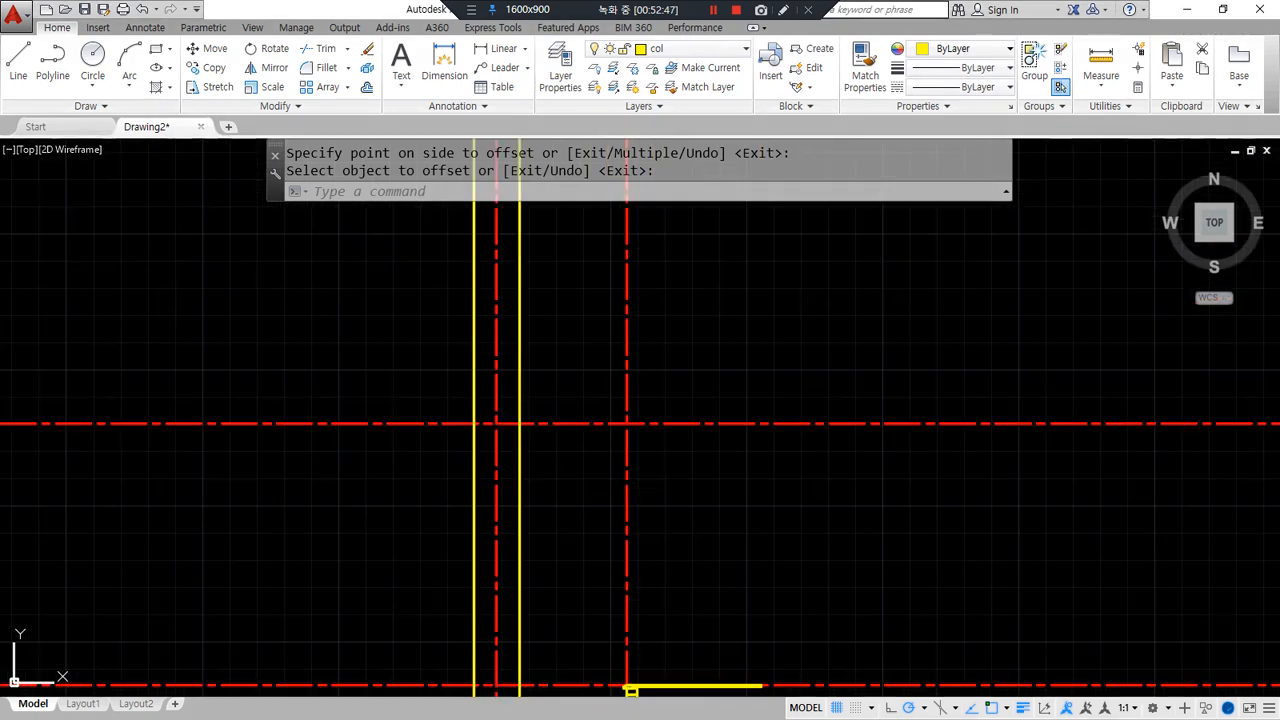
{"action": "left_click_drag", "start_coordinate": [0, 80], "coordinate": [626, 40]}
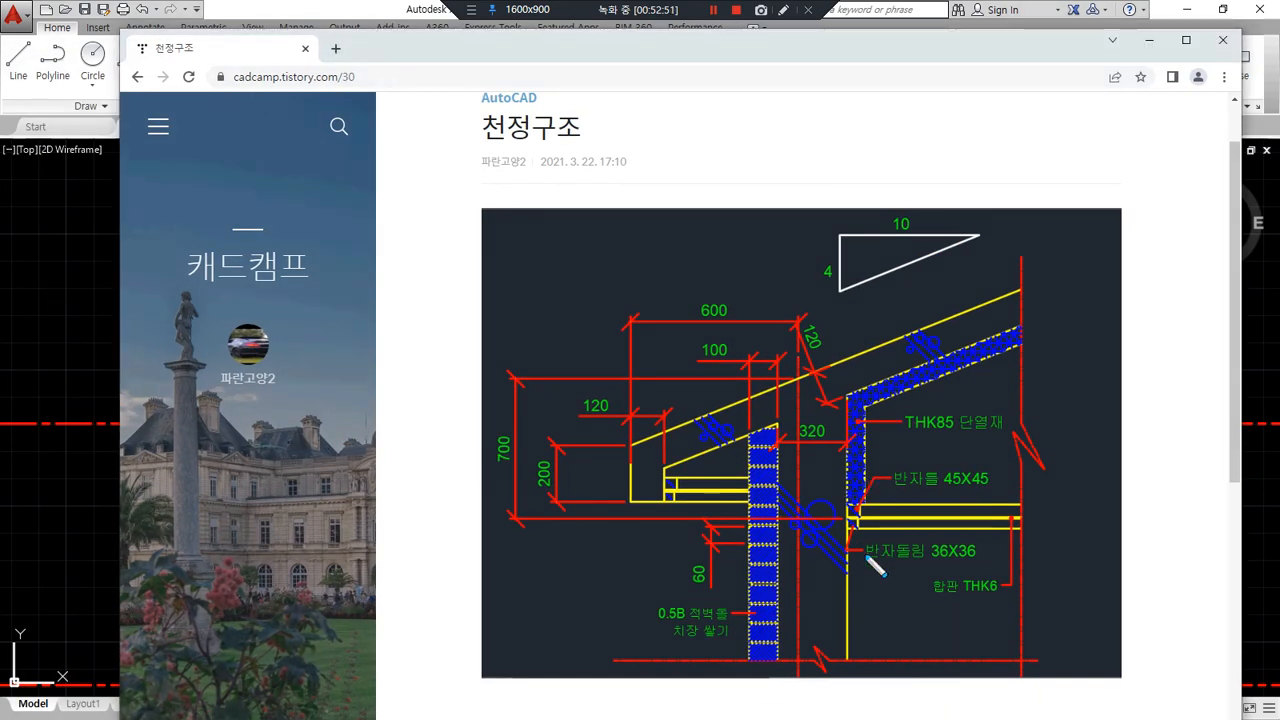
{"action": "mouse_move", "coordinate": [742, 611]}
{"action": "left_mouse_down"}
{"action": "mouse_move", "coordinate": [672, 604]}
{"action": "mouse_move", "coordinate": [836, 326]}
{"action": "mouse_move", "coordinate": [744, 586]}
{"action": "left_mouse_up"}
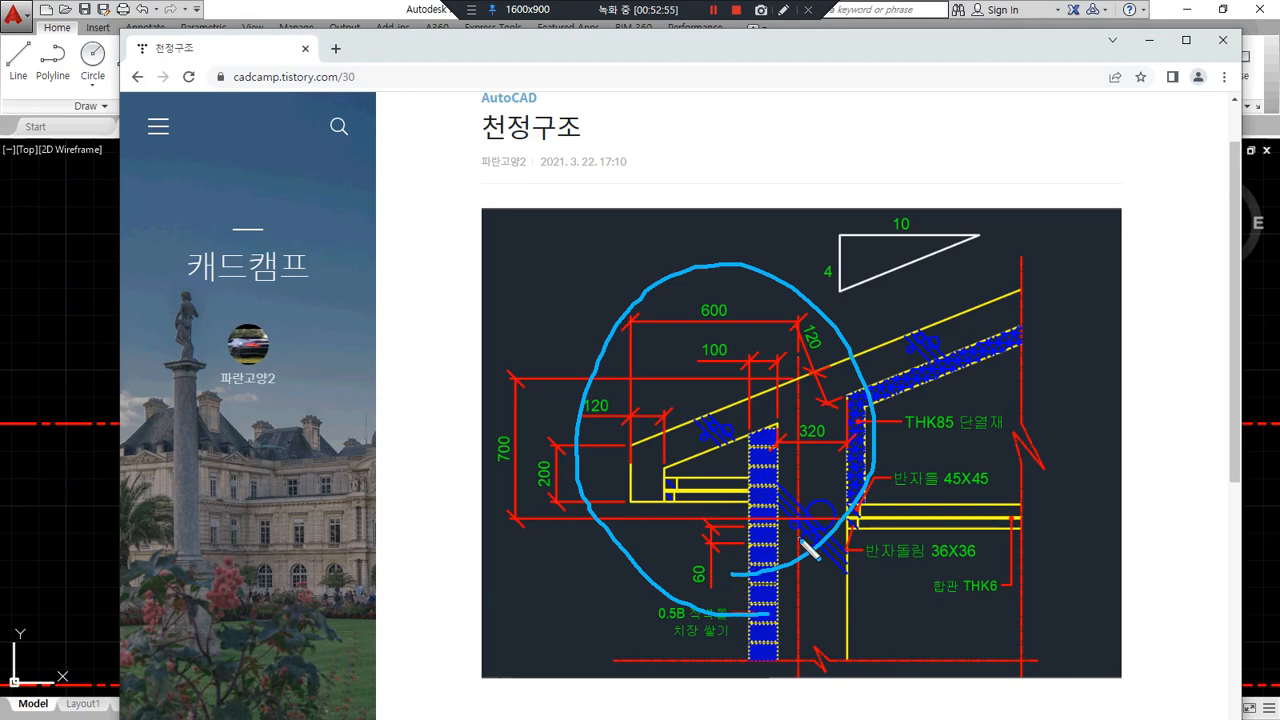
{"action": "key", "text": "ctrl+z"}
{"action": "left_click_drag", "start_coordinate": [822, 517], "coordinate": [461, 517]}
{"action": "mouse_move", "coordinate": [822, 517]}
{"action": "left_mouse_down"}
{"action": "mouse_move", "coordinate": [1110, 517]}
{"action": "mouse_move", "coordinate": [328, 517]}
{"action": "mouse_move", "coordinate": [630, 507]}
{"action": "mouse_move", "coordinate": [1190, 531]}
{"action": "left_mouse_up"}
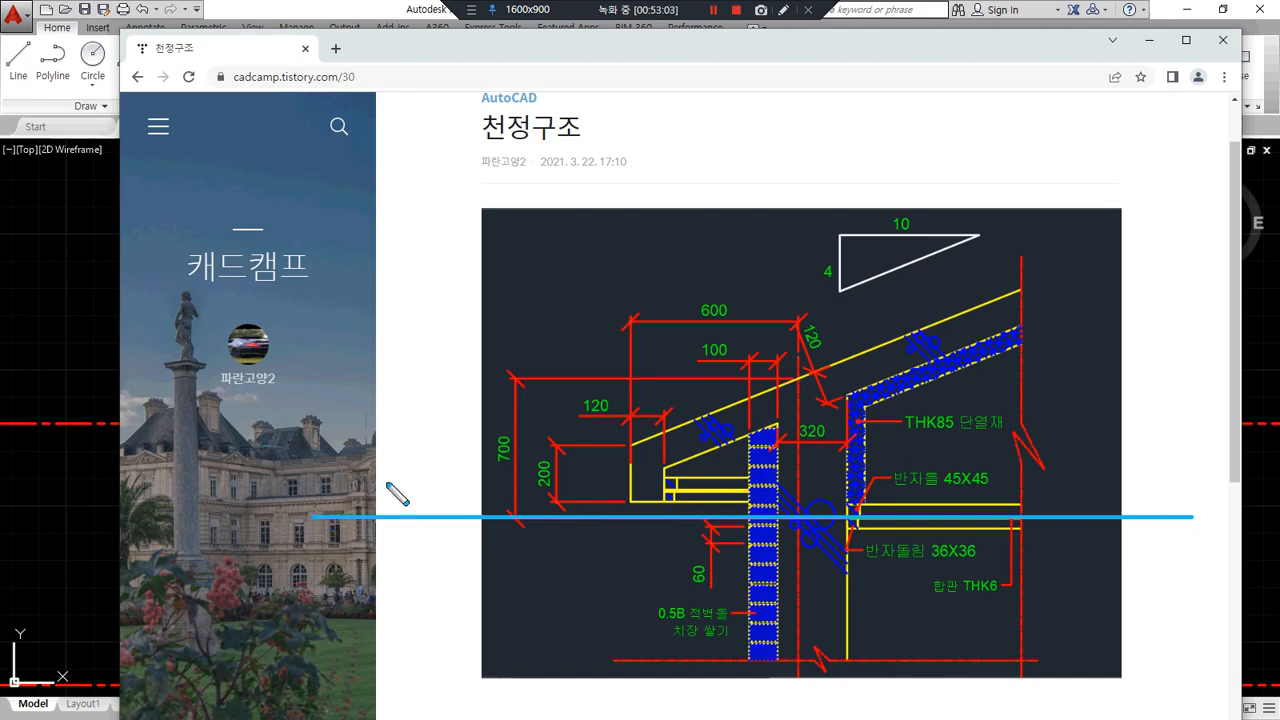
{"action": "mouse_move", "coordinate": [519, 490]}
{"action": "left_mouse_down"}
{"action": "mouse_move", "coordinate": [479, 478]}
{"action": "mouse_move", "coordinate": [515, 428]}
{"action": "mouse_move", "coordinate": [520, 484]}
{"action": "left_mouse_up"}
{"action": "mouse_move", "coordinate": [803, 380]}
{"action": "left_mouse_down"}
{"action": "mouse_move", "coordinate": [488, 381]}
{"action": "mouse_move", "coordinate": [1062, 370]}
{"action": "left_mouse_up"}
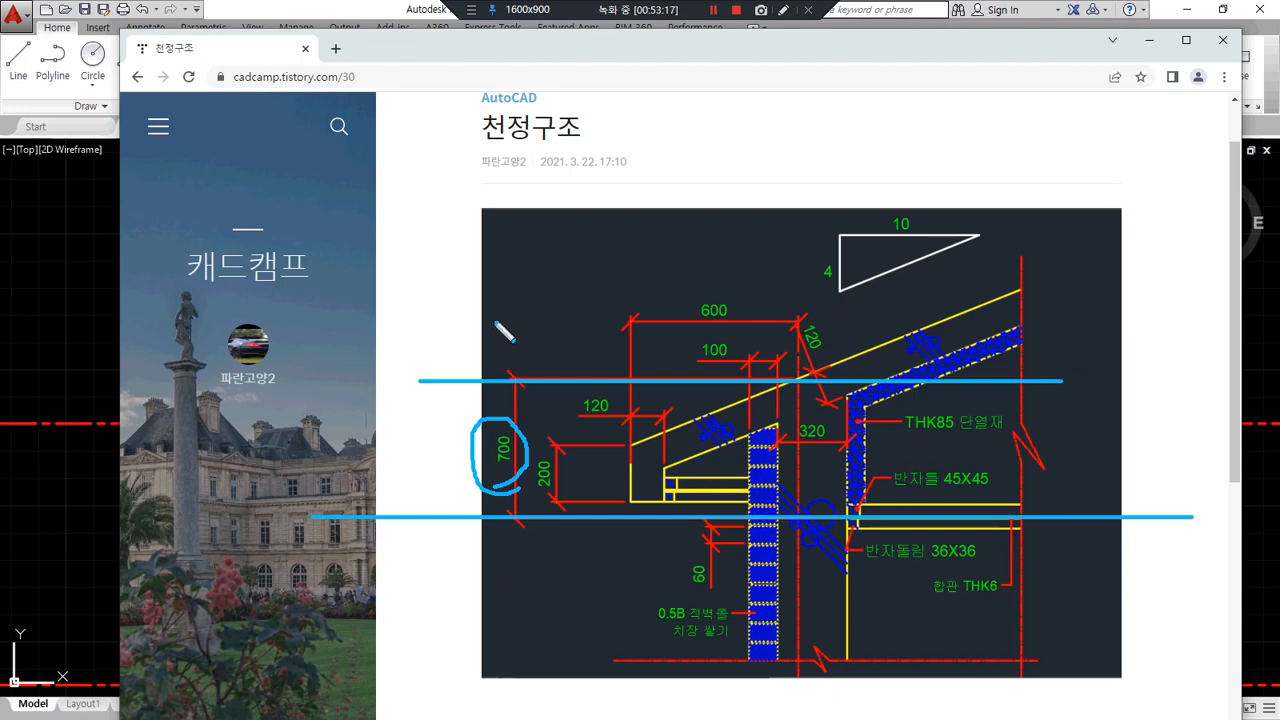
{"action": "mouse_move", "coordinate": [514, 484]}
{"action": "left_mouse_down"}
{"action": "mouse_move", "coordinate": [506, 427]}
{"action": "mouse_move", "coordinate": [508, 470]}
{"action": "left_mouse_up"}
{"action": "key", "text": "Escape"}
- Switch to the Notepad notes and add, after a blank line, the line "테두리보 = 반자에서 지붕까지의 높이"
{"action": "key", "text": "alt+Tab"}
{"action": "key", "text": "Return"}
{"action": "key", "text": "Return"}
{"action": "type", "text": "태"}
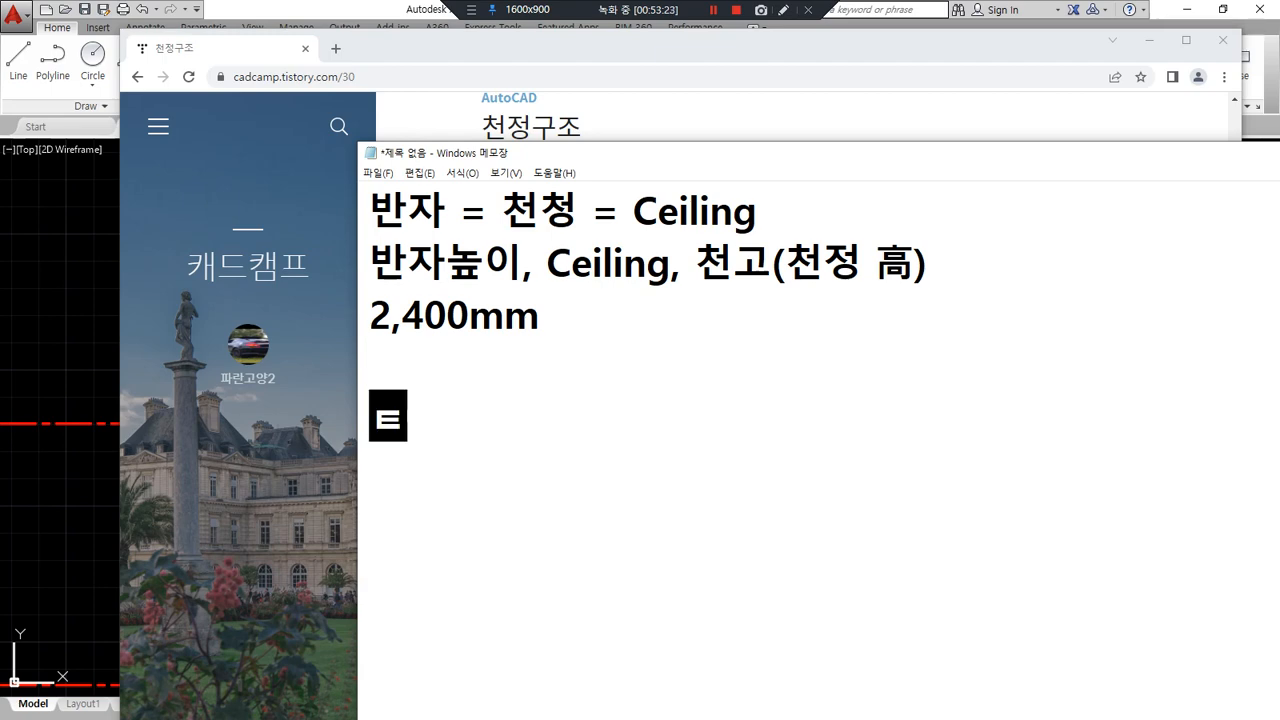
{"action": "key", "text": "BackSpace"}
{"action": "key", "text": "BackSpace"}
{"action": "type", "text": "테두리 "}
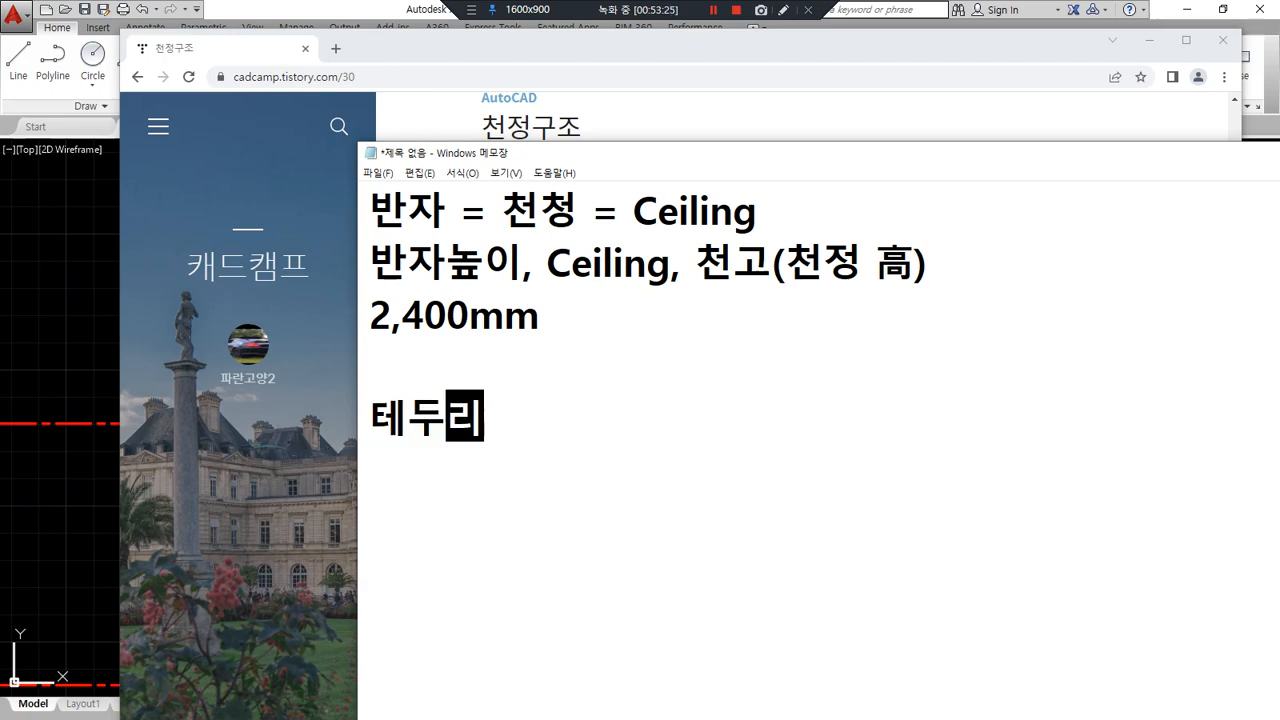
{"action": "type", "text": "보"}
{"action": "key", "text": "Left"}
{"action": "key", "text": "Left"}
{"action": "key", "text": "Delete"}
{"action": "key", "text": "End"}
{"action": "type", "text": "= "}
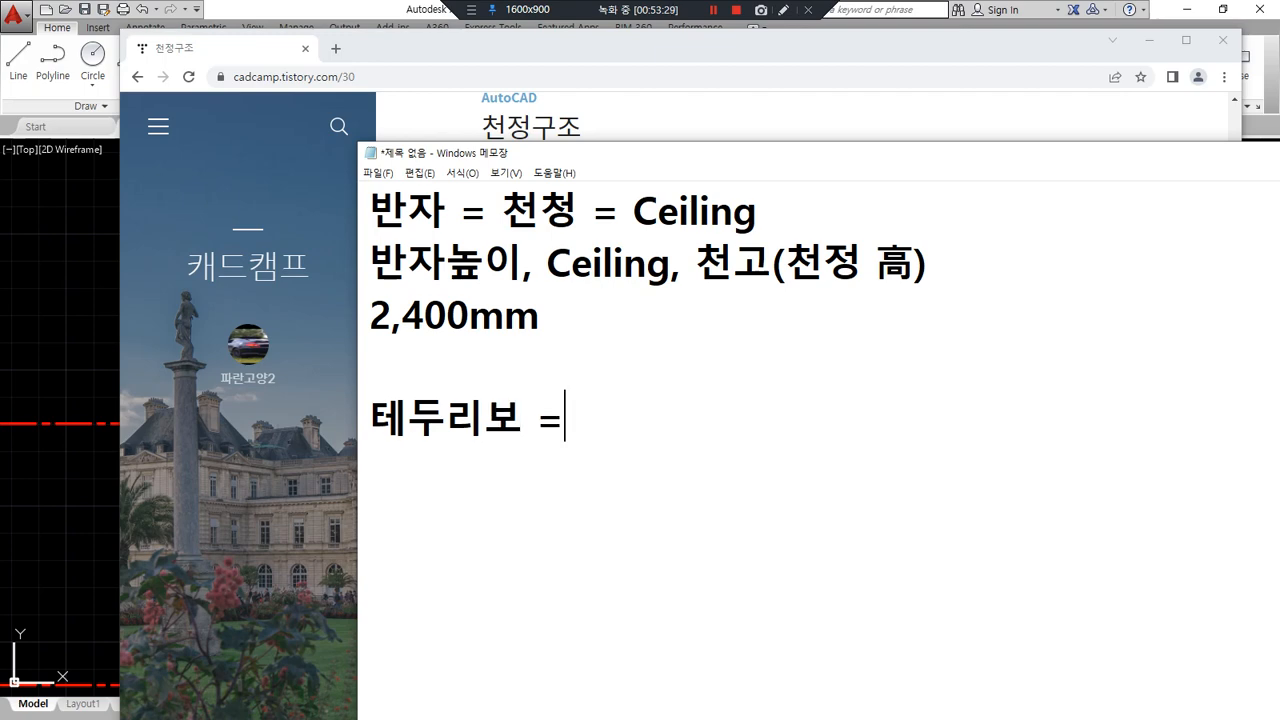
{"action": "type", "text": "반장"}
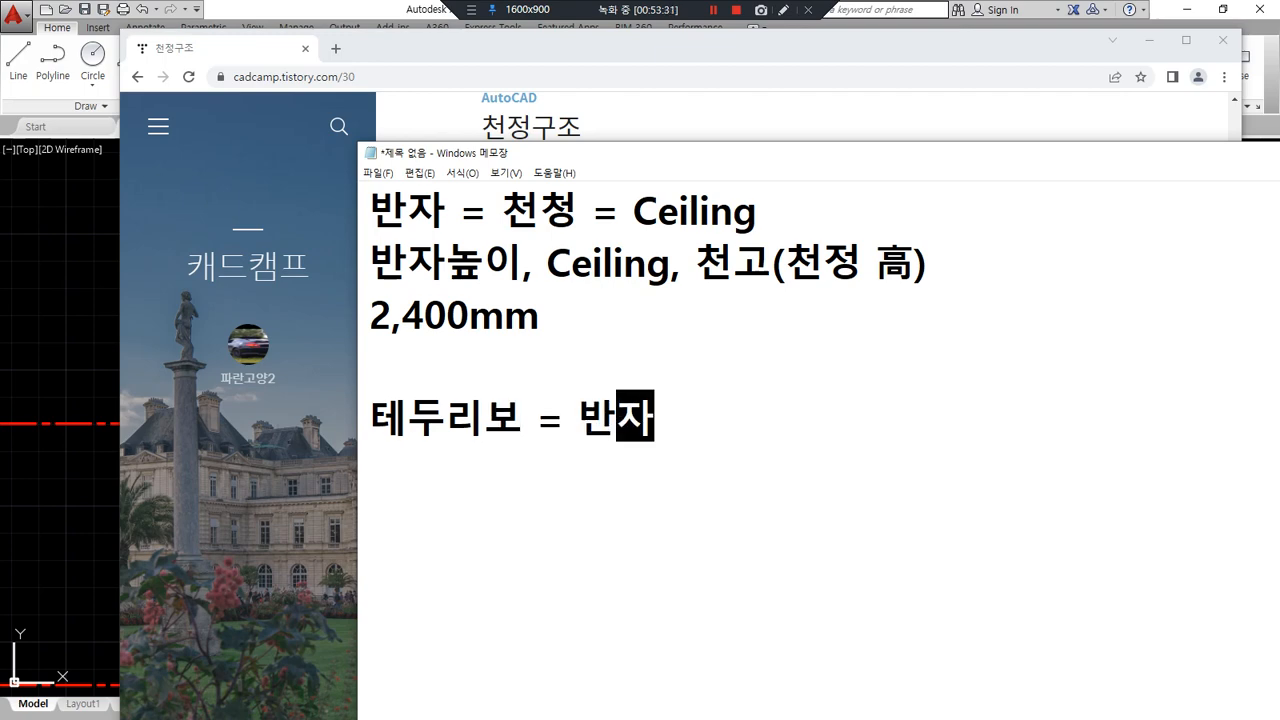
{"action": "type", "text": "에서 지붕"}
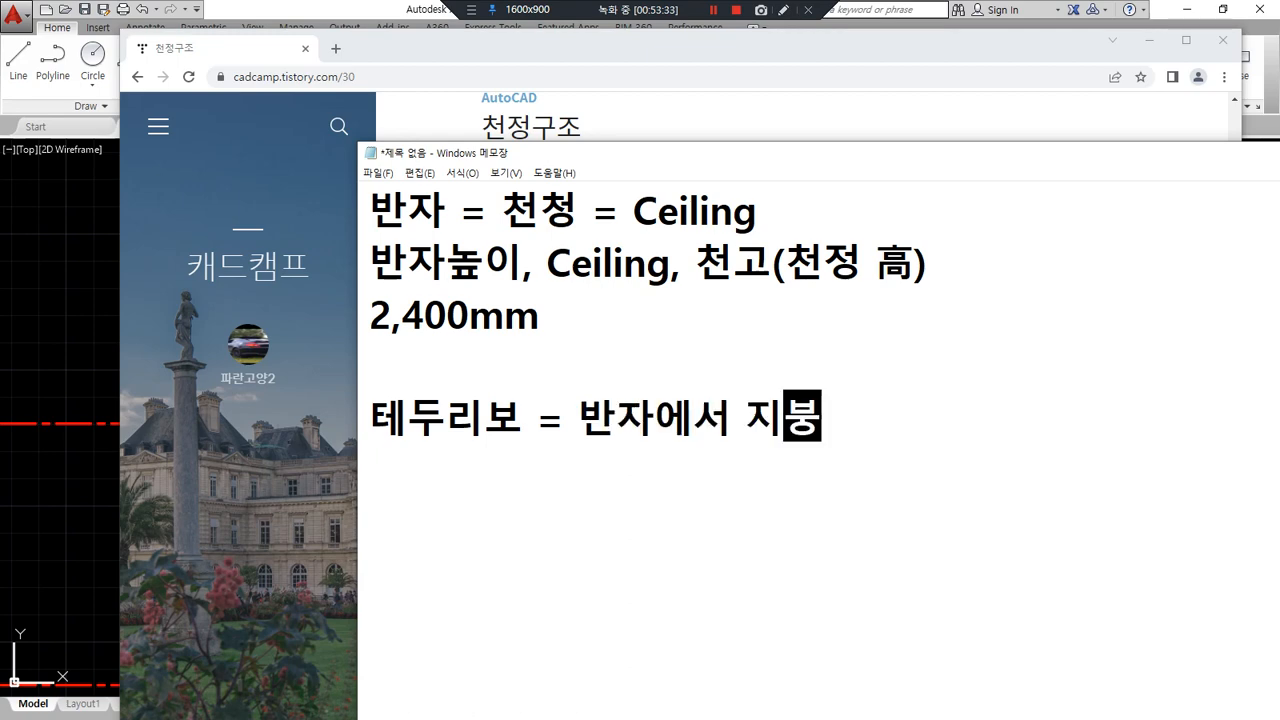
{"action": "type", "text": "까지의 높이"}
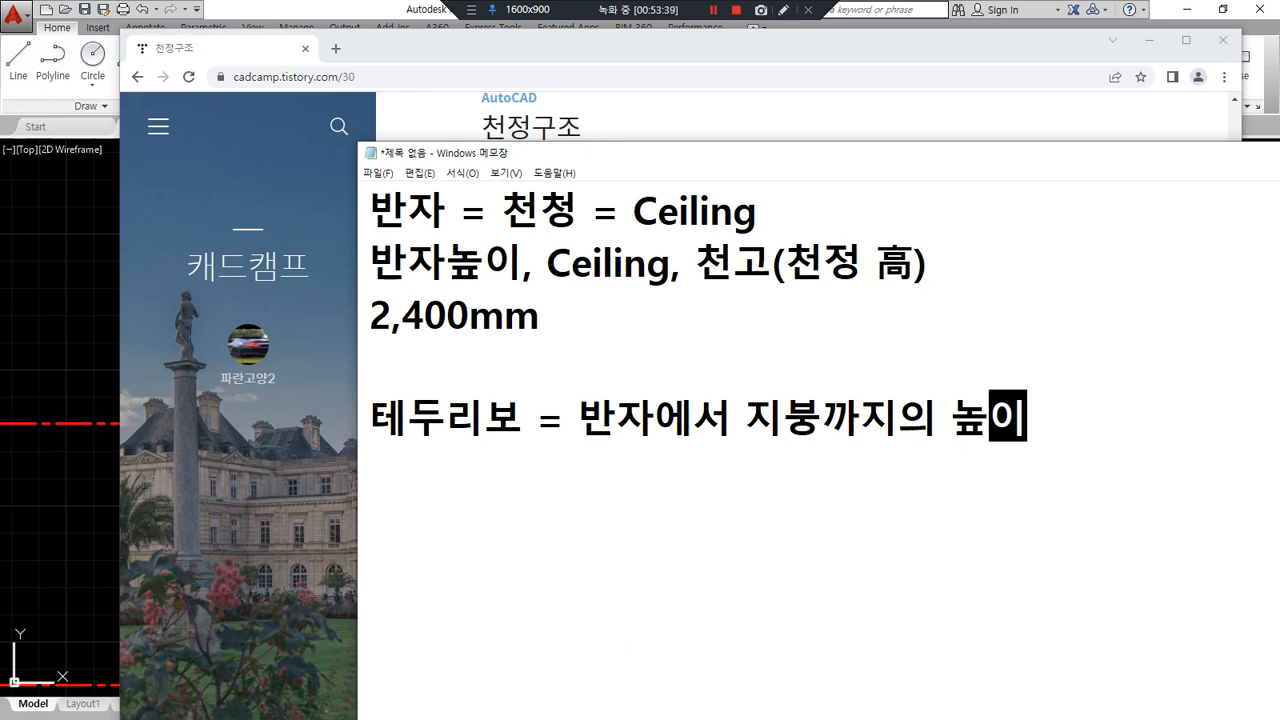
- Add an indented line below the 테두리보 definition reading "벽두께의 1.5배 이상"
{"action": "key", "text": "Return"}
{"action": "key", "text": "Tab"}
{"action": "type", "text": "벼ㄱ"}
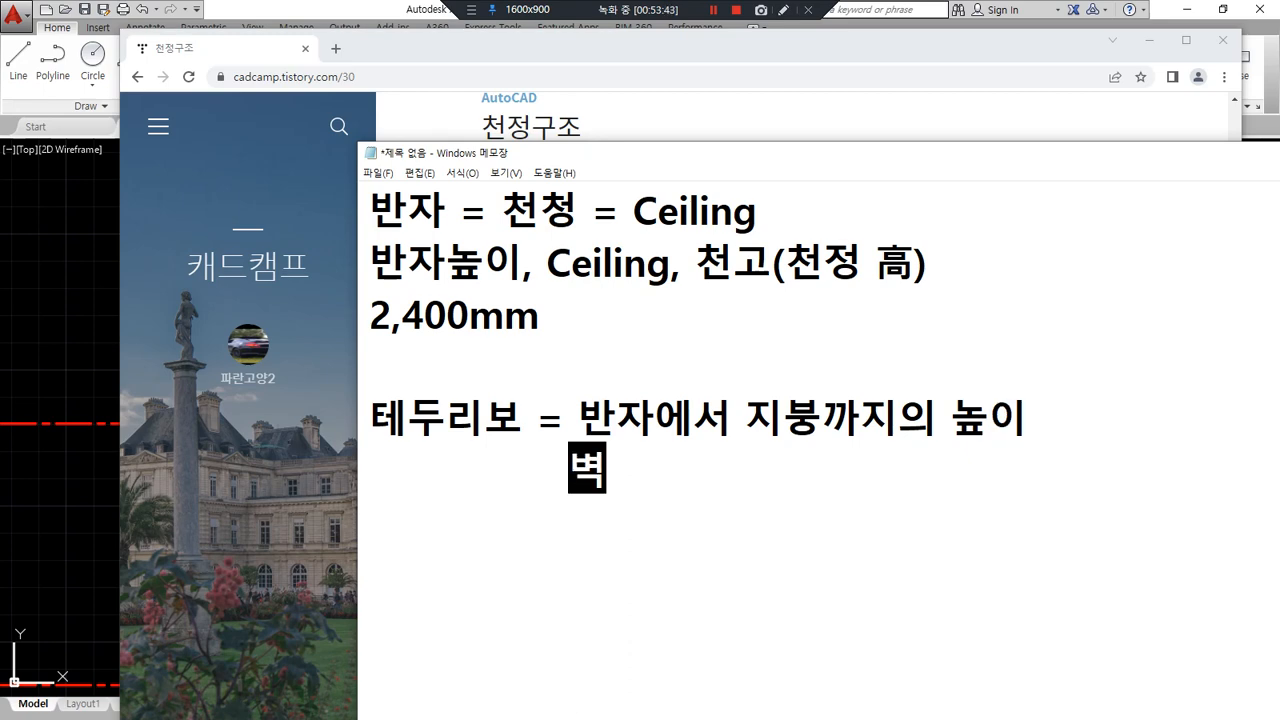
{"action": "type", "text": "두께의 "}
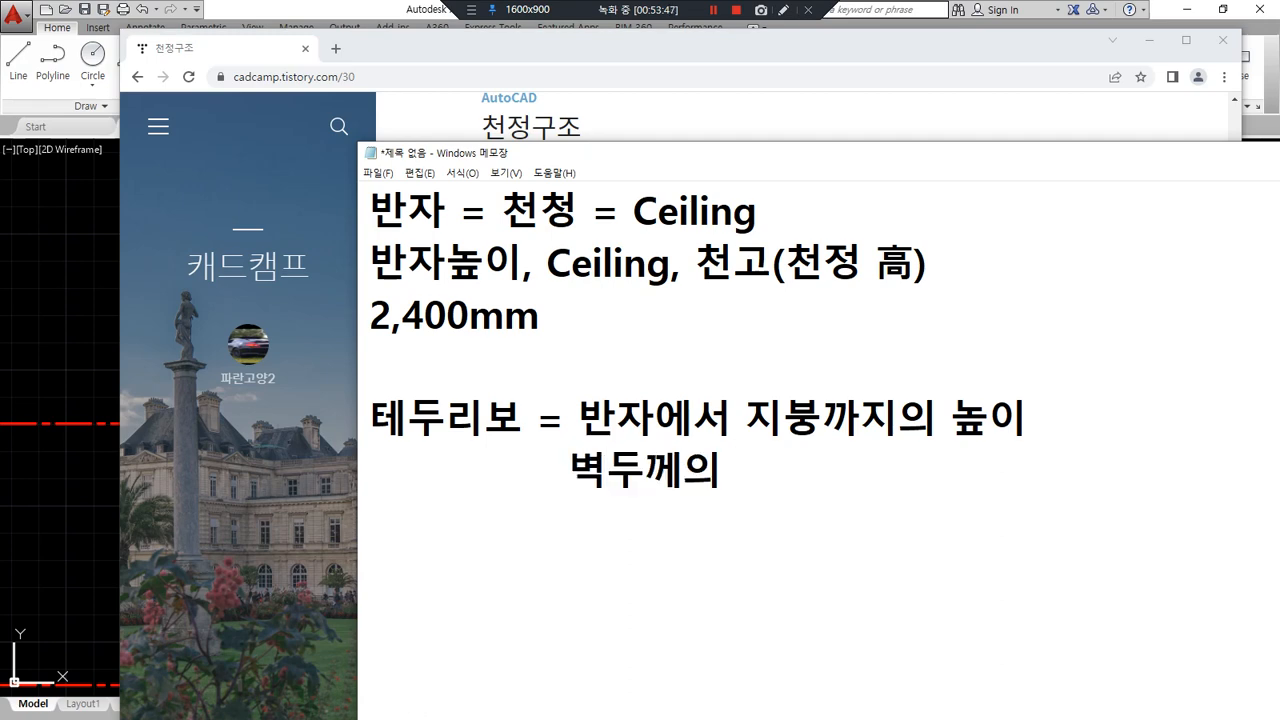
{"action": "type", "text": "1.5"}
{"action": "type", "text": "배"}
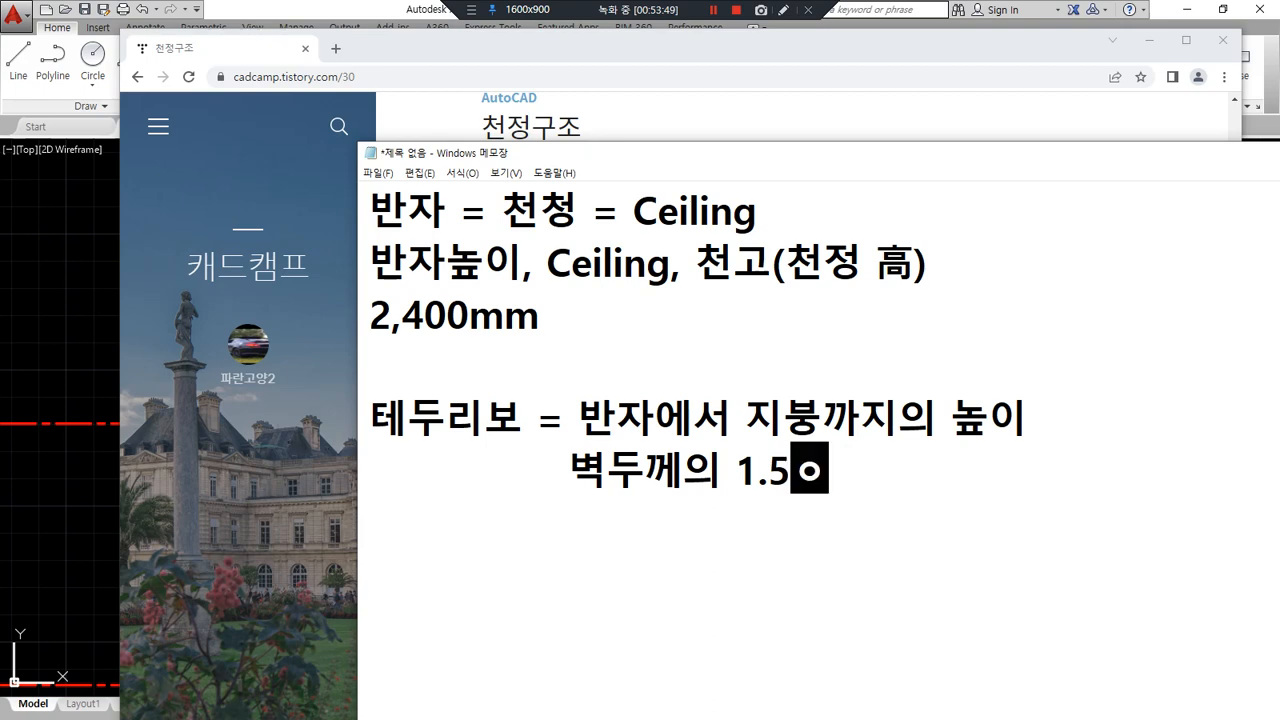
{"action": "type", "text": " 이상"}
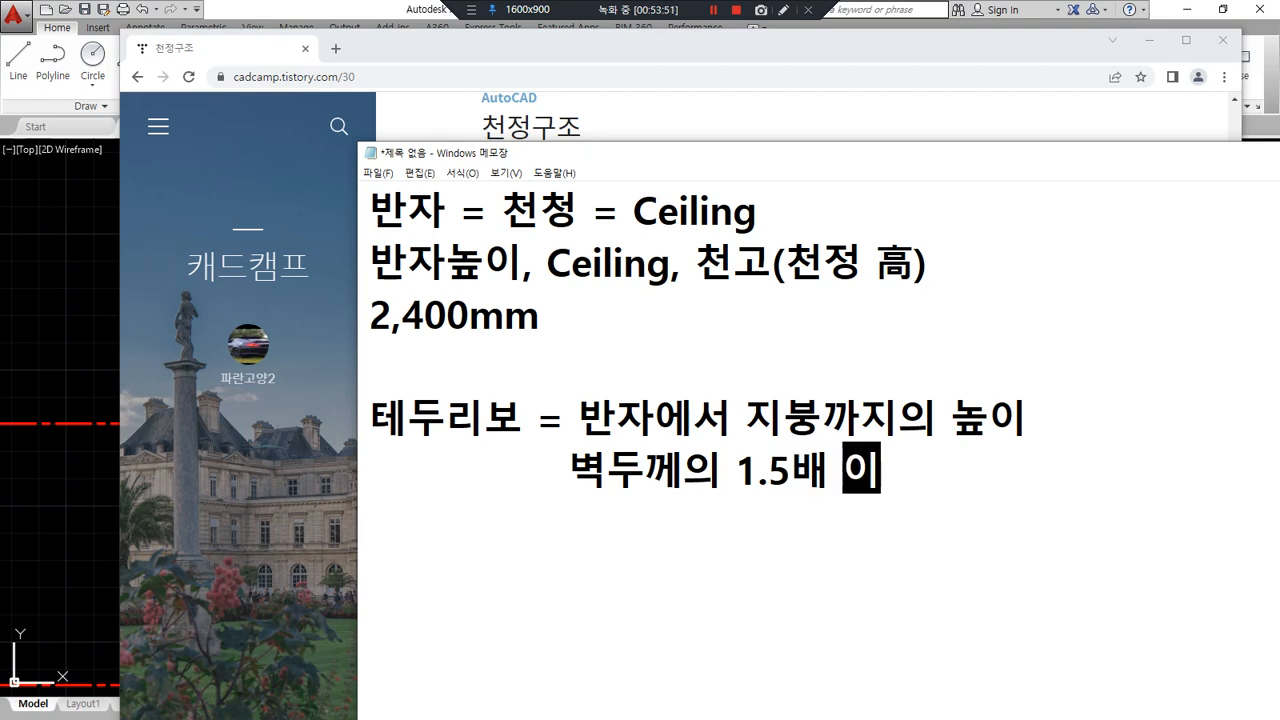
- Insert "테두리보의 높이 >= " in front of "벽두께의 1.5배 이상" in the indented note line
{"action": "key", "text": "Left"}
{"action": "key", "text": "Left"}
{"action": "key", "text": "Left"}
{"action": "key", "text": "Left"}
{"action": "key", "text": "Left"}
{"action": "key", "text": "Left"}
{"action": "key", "text": "Left"}
{"action": "key", "text": "Left"}
{"action": "key", "text": "Left"}
{"action": "key", "text": "Left"}
{"action": "key", "text": "Left"}
{"action": "key", "text": "Left"}
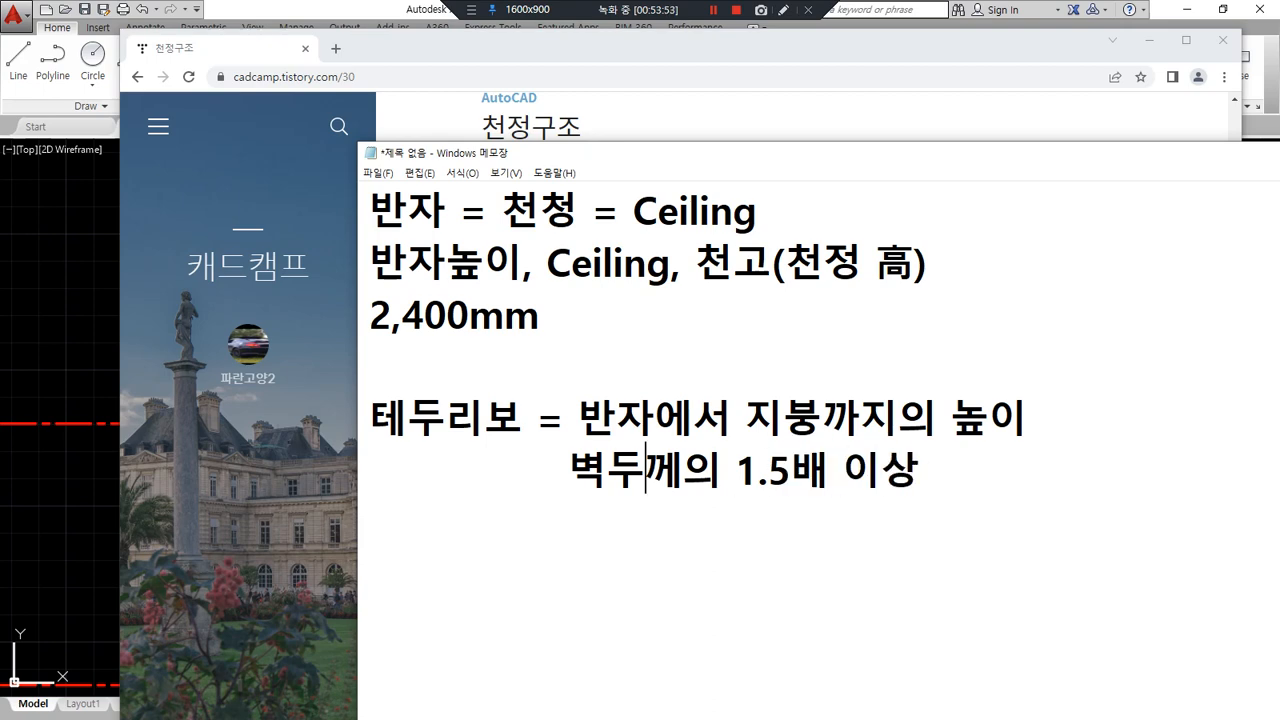
{"action": "type", "text": "ㅌ테두리보의 높"}
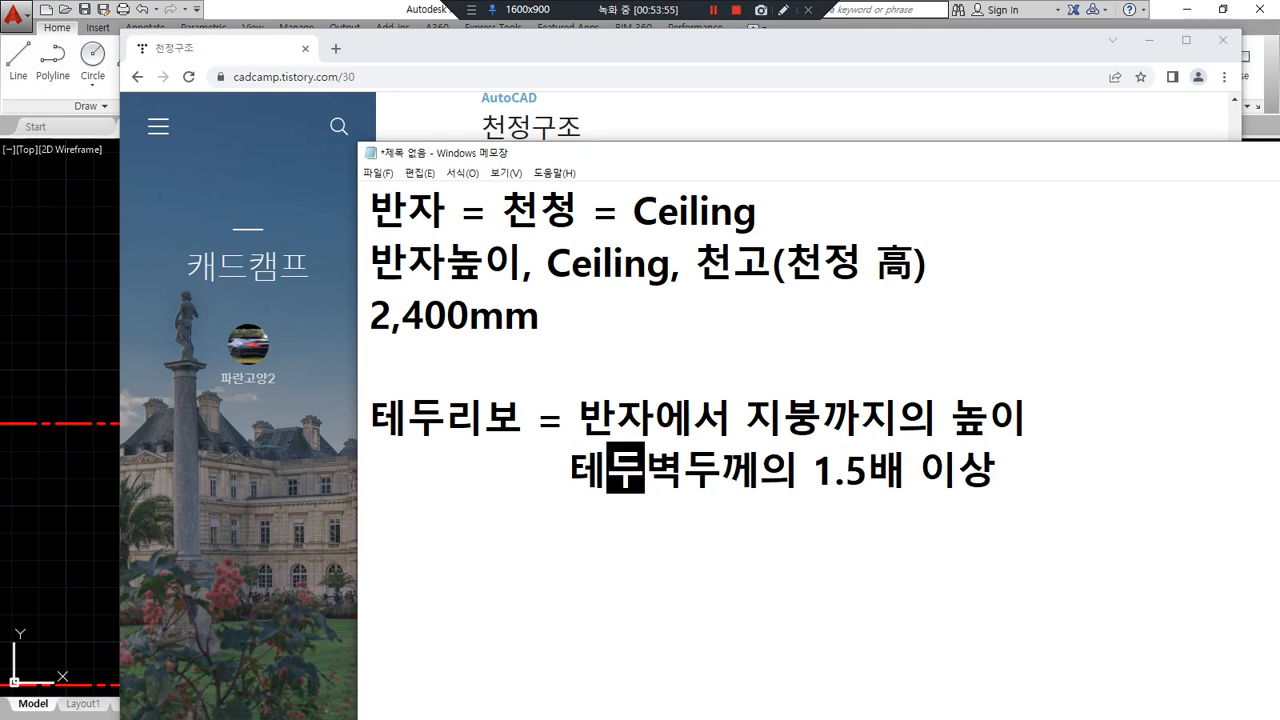
{"action": "type", "text": "이 >="}
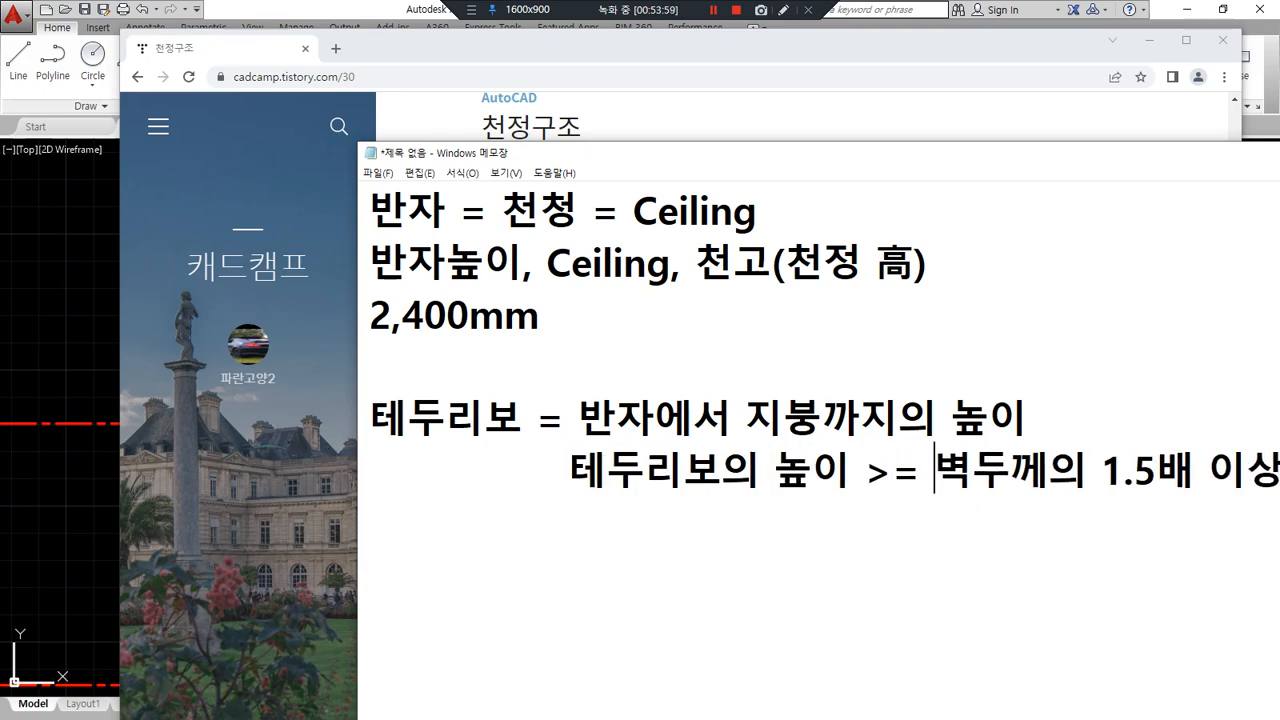
- Move the notes window aside and calculate 420 × 1.5 in the Calculator
{"action": "left_click_drag", "start_coordinate": [631, 161], "coordinate": [447, 104]}
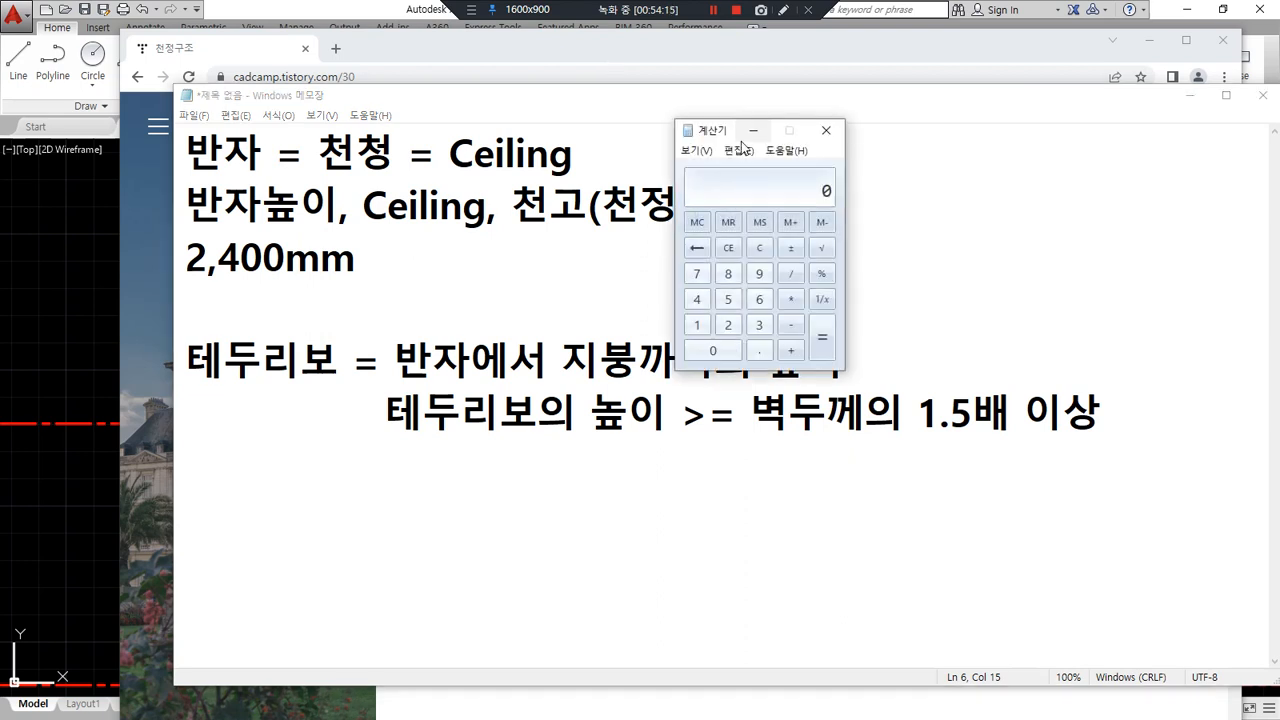
{"action": "left_click_drag", "start_coordinate": [731, 132], "coordinate": [755, 112]}
{"action": "type", "text": "420"}
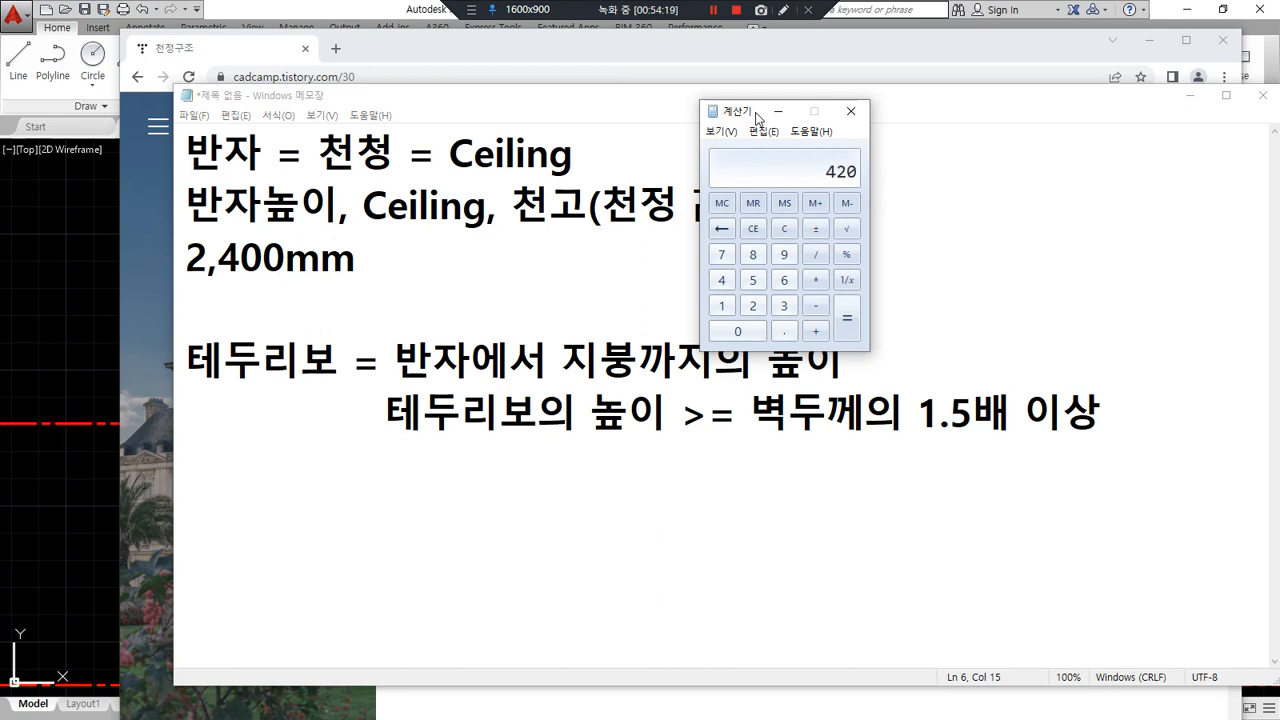
{"action": "type", "text": "*1.5"}
{"action": "key", "text": "Return"}
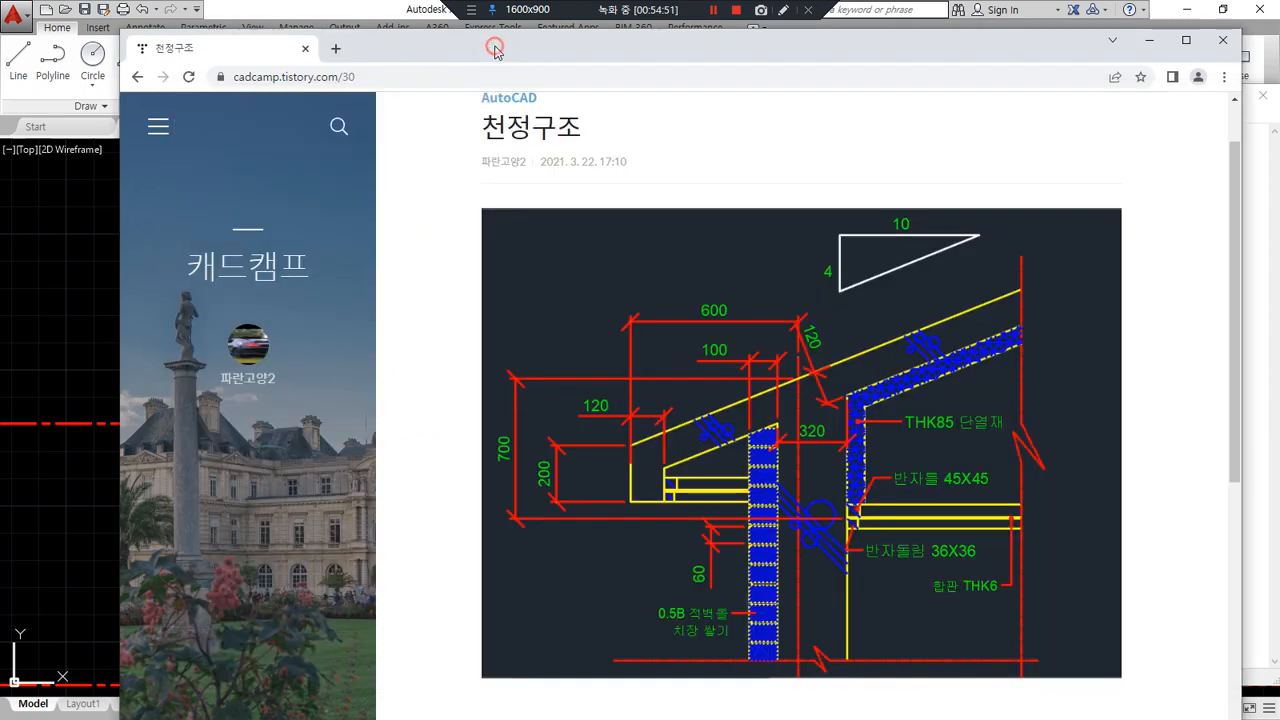
- Switch to the browser's 천정구조 drawing and study the ceiling-to-roof height dimension, its two level lines and the roof slope triangle
{"action": "left_click", "coordinate": [496, 46]}
{"action": "left_click_drag", "start_coordinate": [515, 483], "coordinate": [499, 459]}
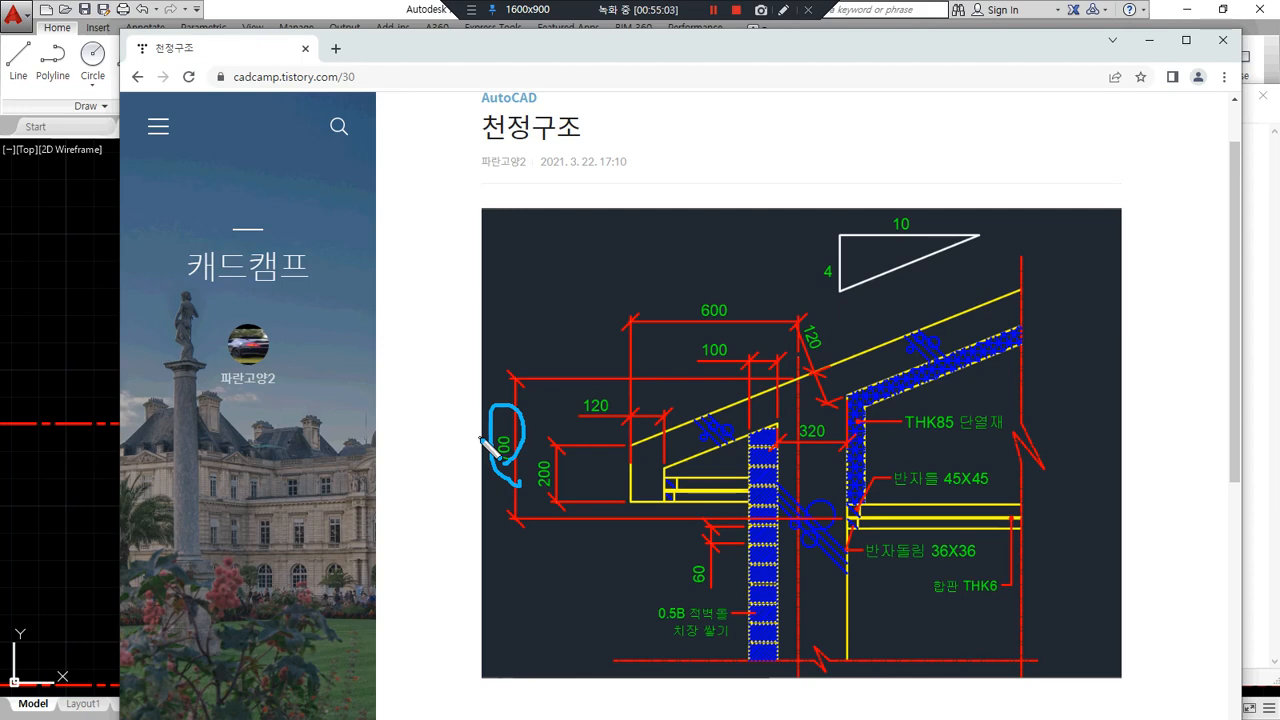
{"action": "mouse_move", "coordinate": [466, 451]}
{"action": "left_mouse_down"}
{"action": "mouse_move", "coordinate": [470, 480]}
{"action": "mouse_move", "coordinate": [500, 475]}
{"action": "mouse_move", "coordinate": [508, 506]}
{"action": "left_mouse_up"}
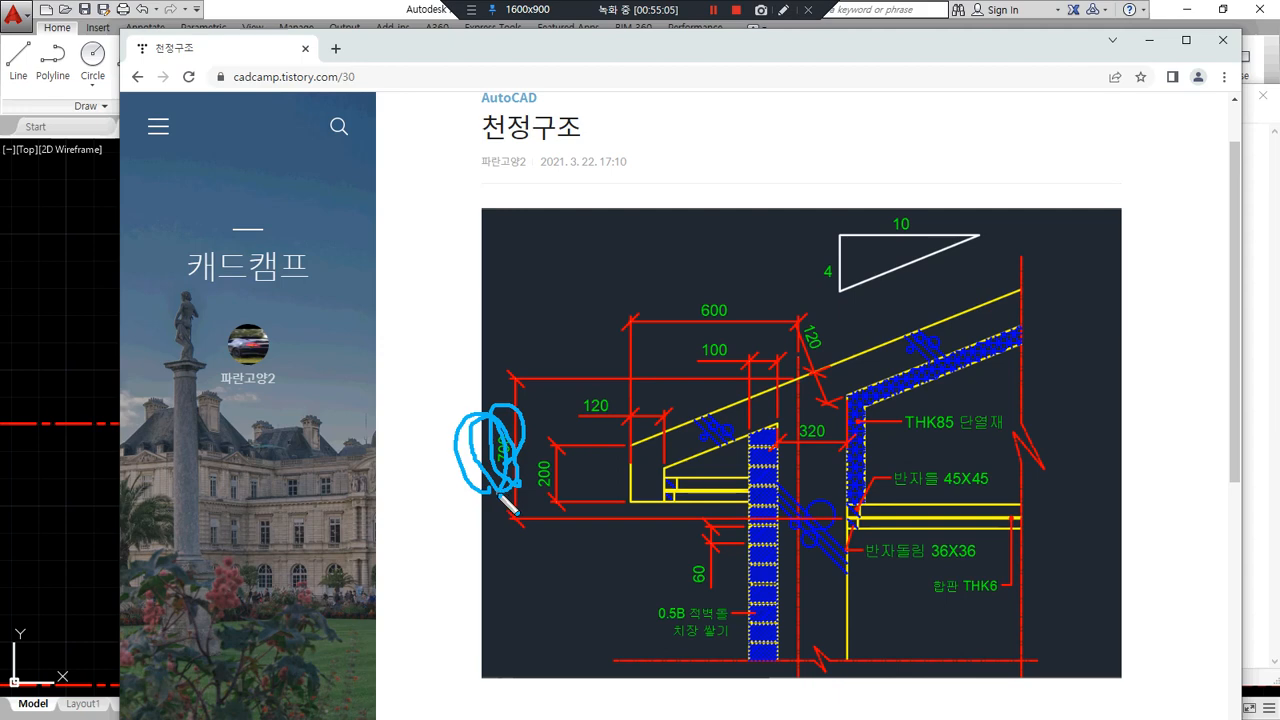
{"action": "key", "text": "Delete"}
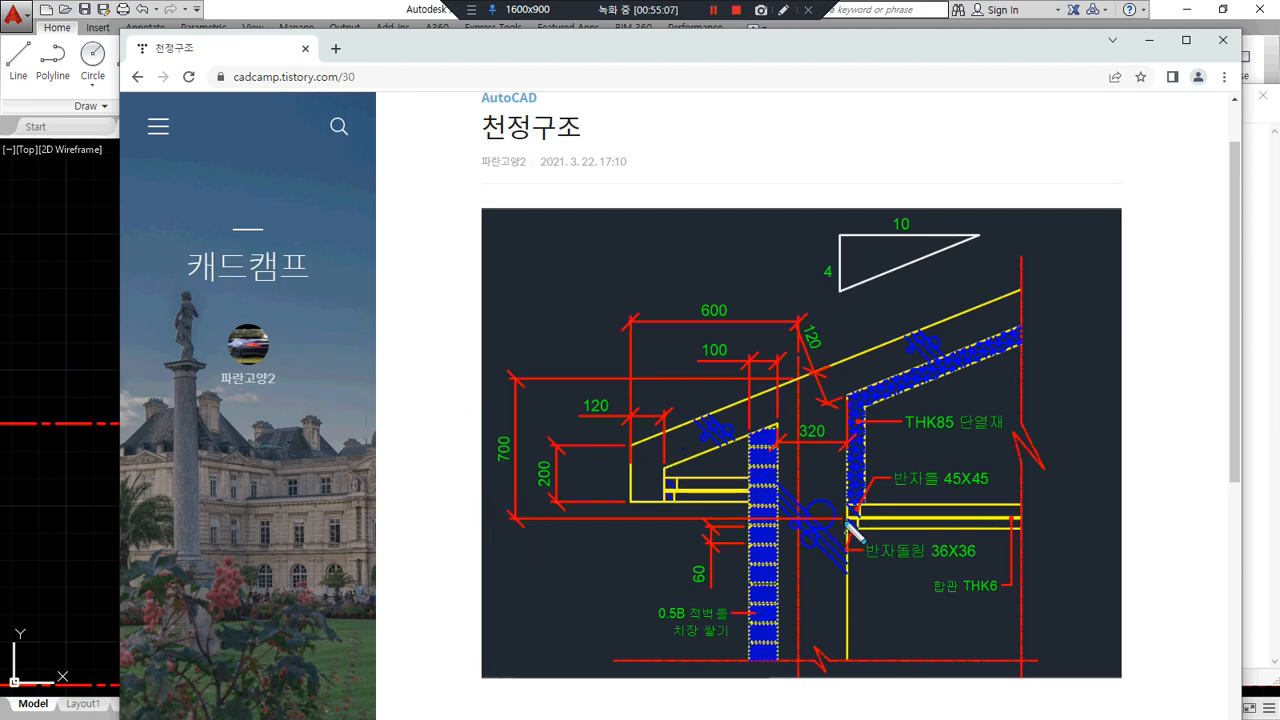
{"action": "left_click_drag", "start_coordinate": [840, 516], "coordinate": [524, 516], "text": "shift"}
{"action": "mouse_move", "coordinate": [781, 380]}
{"action": "left_mouse_down", "text": "shift"}
{"action": "mouse_move", "coordinate": [536, 380]}
{"action": "mouse_move", "coordinate": [1048, 380]}
{"action": "left_mouse_up", "text": "shift"}
{"action": "mouse_move", "coordinate": [912, 304]}
{"action": "left_mouse_down"}
{"action": "mouse_move", "coordinate": [792, 244]}
{"action": "mouse_move", "coordinate": [1018, 262]}
{"action": "mouse_move", "coordinate": [860, 318]}
{"action": "left_mouse_up"}
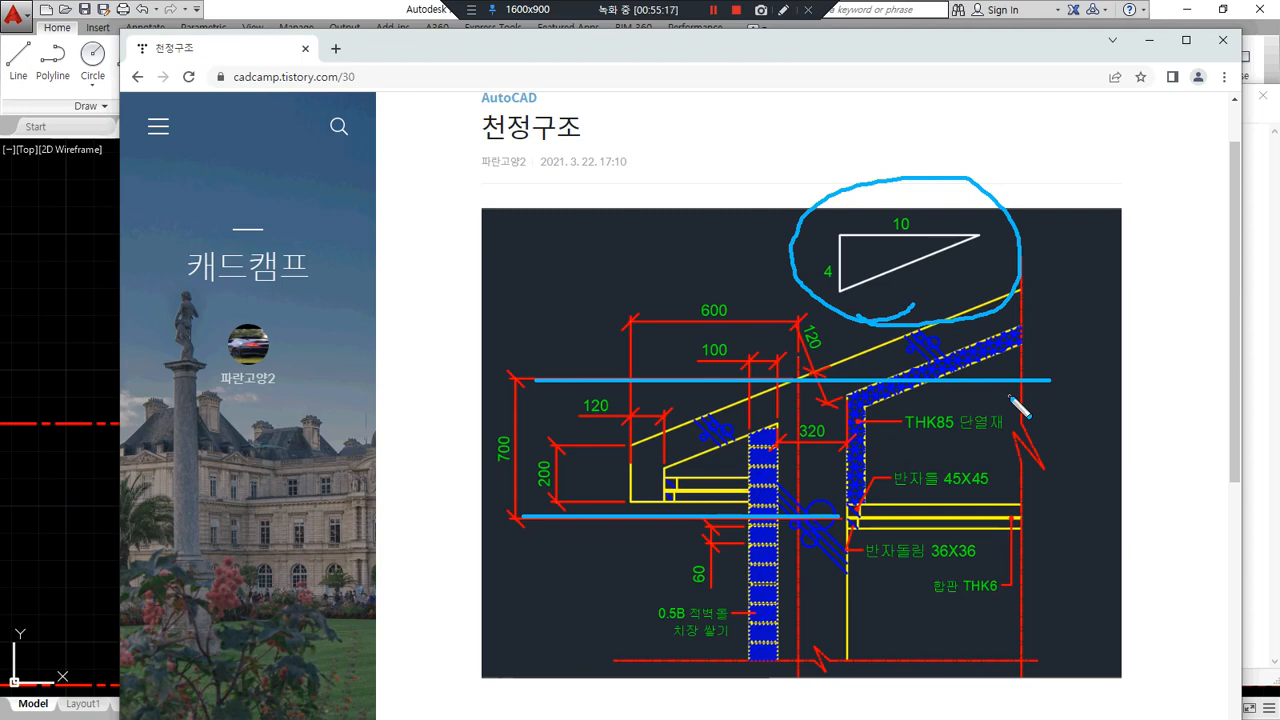
{"action": "key", "text": "Escape"}
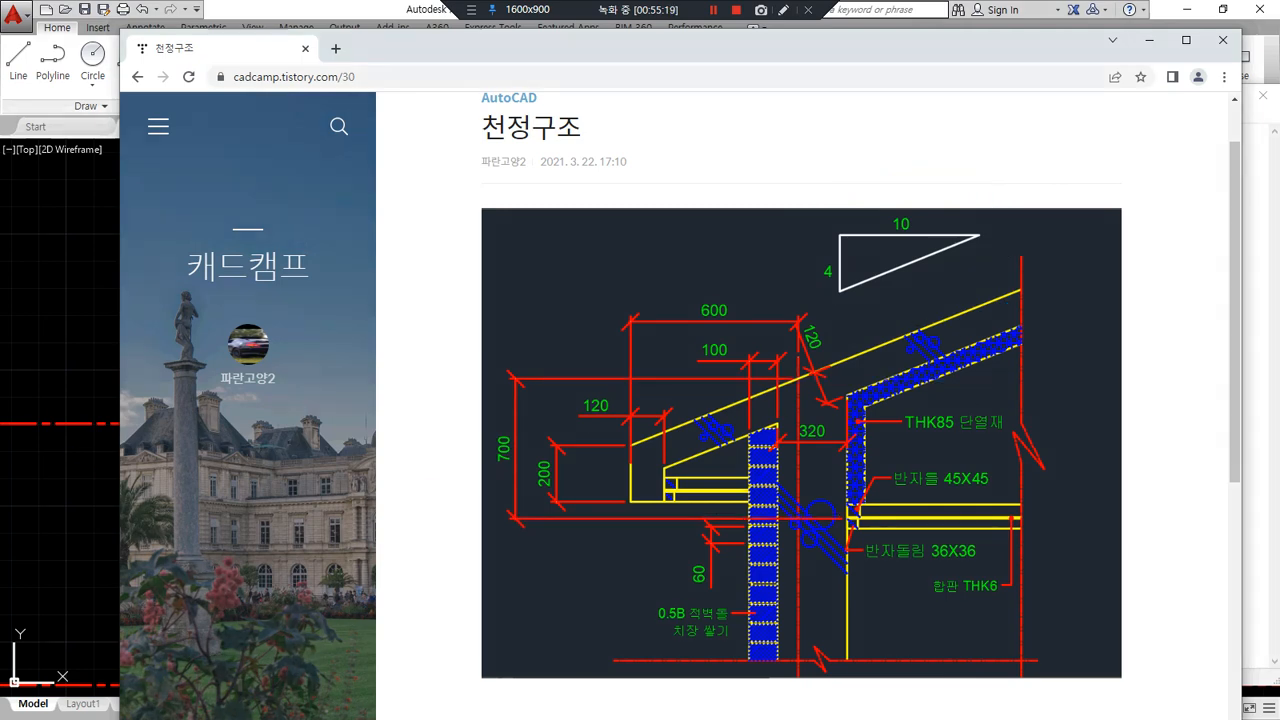
- Return to the Notepad notes and add a new line reading "물매 = 지붕의 기울기"
{"action": "key", "text": "alt+Tab"}
{"action": "left_click", "coordinate": [1116, 410]}
{"action": "key", "text": "Return"}
{"action": "type", "text": "물매 -"}
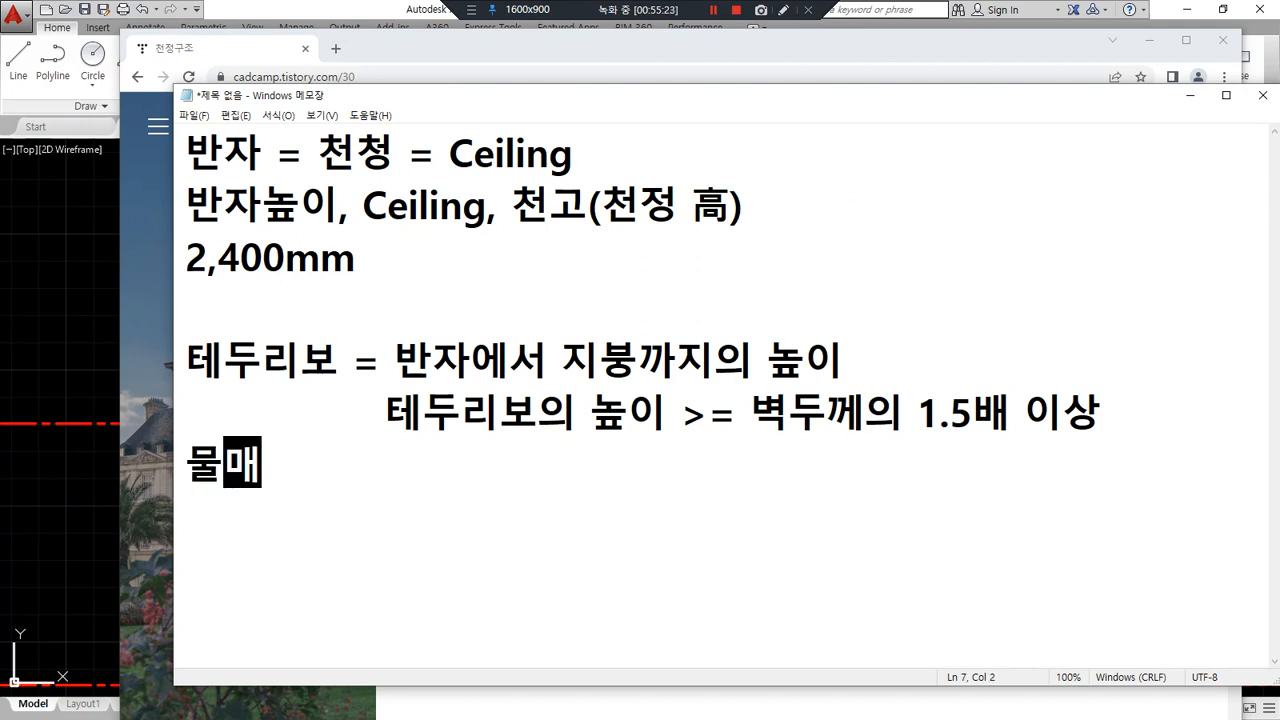
{"action": "key", "text": "BackSpace"}
{"action": "key", "text": "BackSpace"}
{"action": "type", "text": "="}
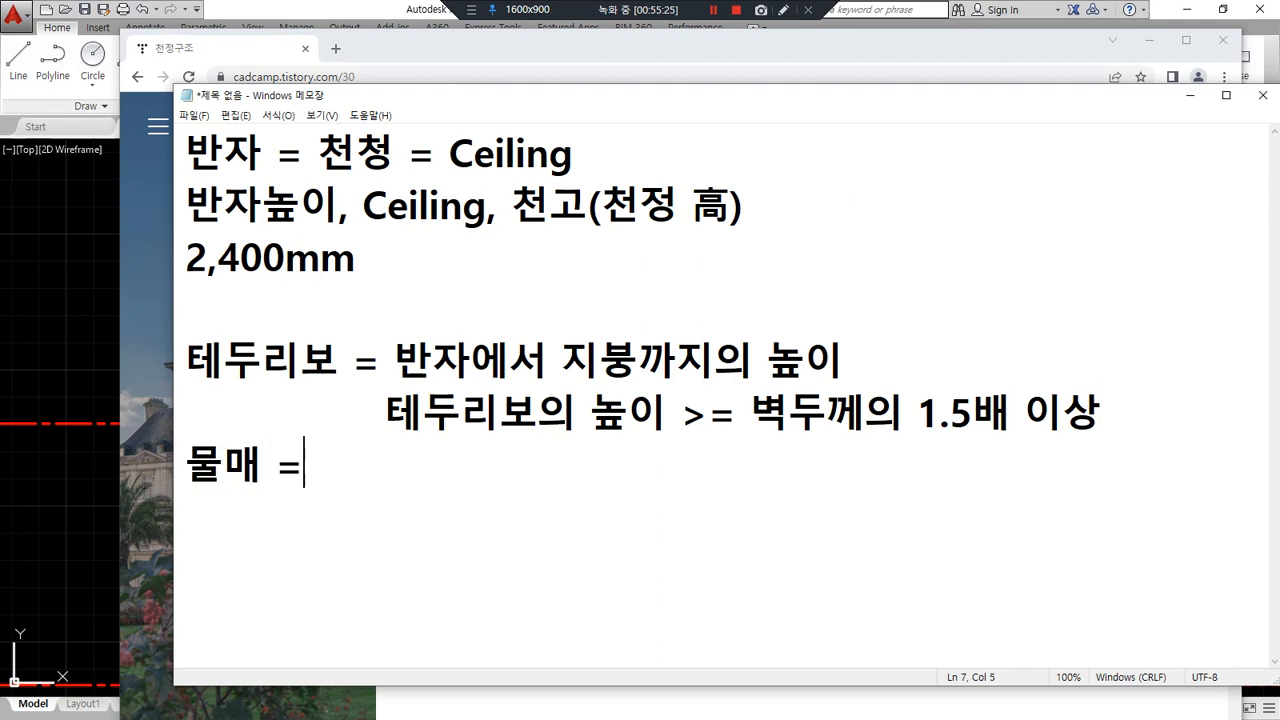
{"action": "type", "text": " 지분ㅇ의 기욹"}
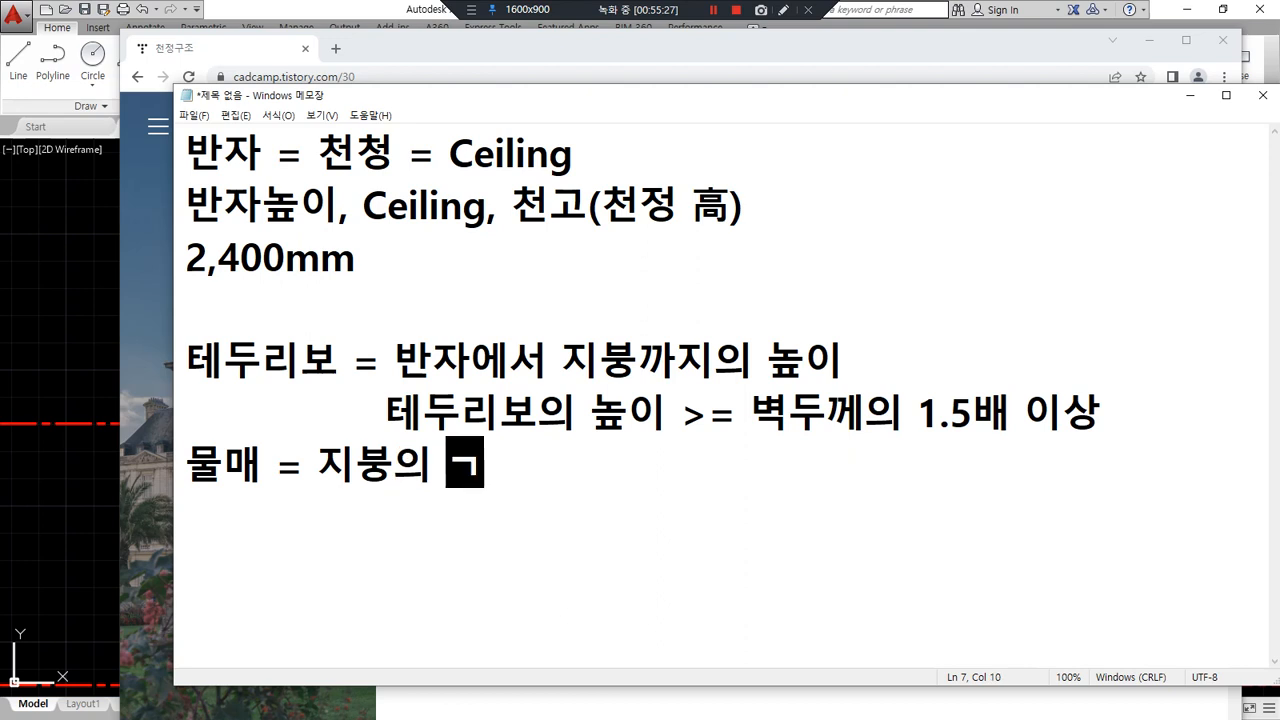
{"action": "type", "text": "ㅣ"}
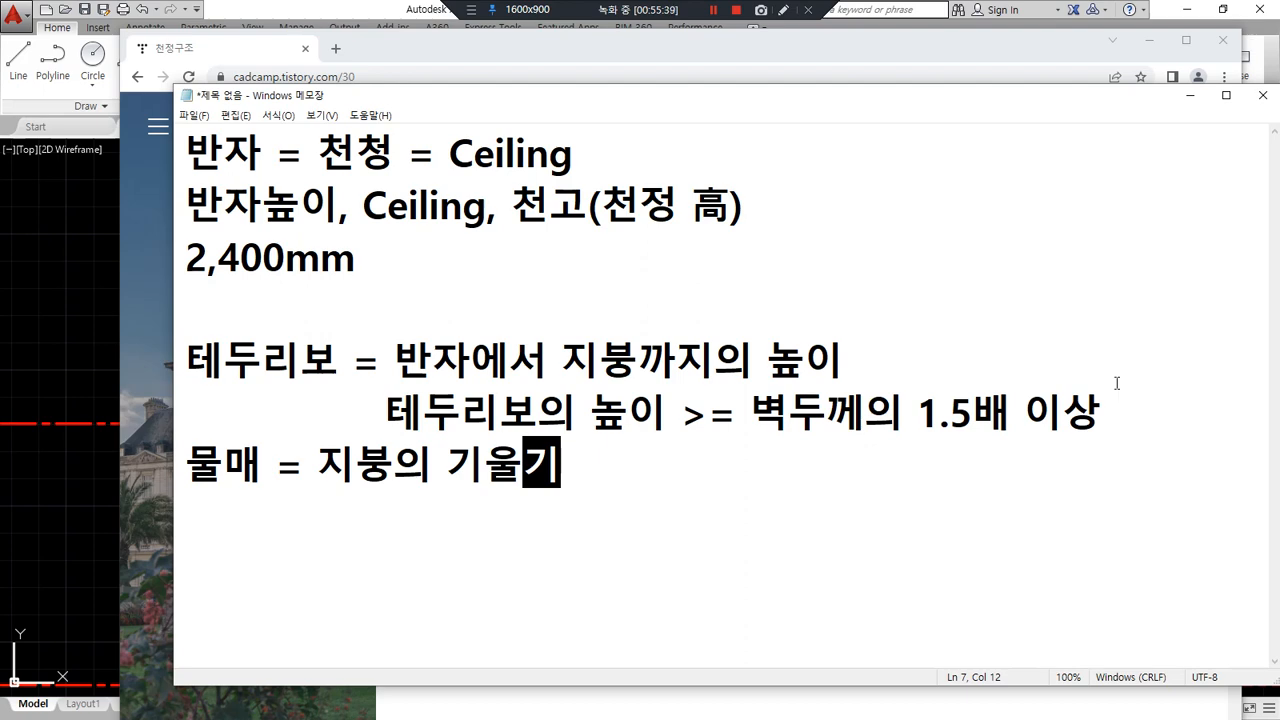
- Switch to AutoCAD and offset the horizontal ceiling centerline upward by 700 to mark the roof level at the wall centerline
{"action": "left_click", "coordinate": [350, 17]}
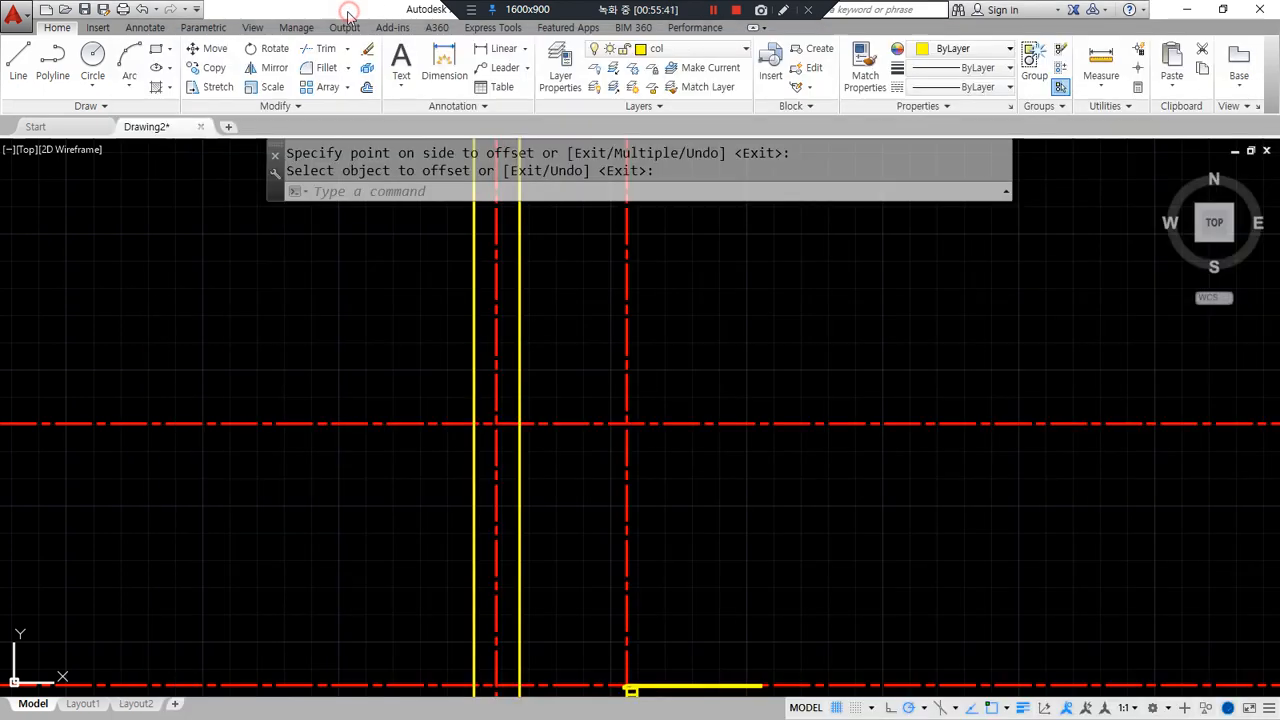
{"action": "left_click_drag", "start_coordinate": [418, 424], "coordinate": [656, 424]}
{"action": "mouse_move", "coordinate": [575, 420]}
{"action": "left_mouse_down"}
{"action": "mouse_move", "coordinate": [580, 222]}
{"action": "mouse_move", "coordinate": [605, 233]}
{"action": "left_mouse_up"}
{"action": "key", "text": "Escape"}
{"action": "type", "text": "o"}
{"action": "key", "text": "Return"}
{"action": "type", "text": "700"}
{"action": "key", "text": "Return"}
{"action": "left_click", "coordinate": [563, 424]}
{"action": "left_click", "coordinate": [545, 325]}
{"action": "key", "text": "Return"}
- Examine where the wall centerline crosses the roof level line, considering how the roof slope runs through that point
{"action": "scroll", "coordinate": [491, 357], "scroll_direction": "up", "scroll_amount": 4}
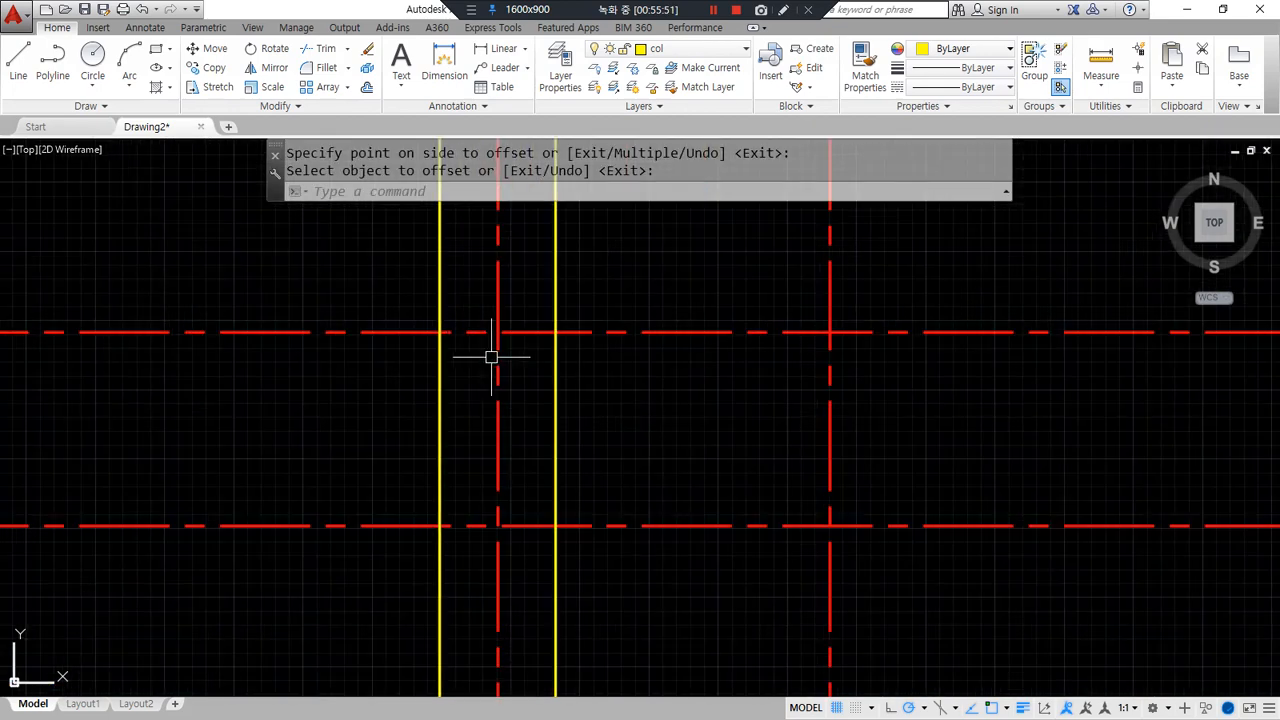
{"action": "mouse_move", "coordinate": [506, 335]}
{"action": "left_mouse_down"}
{"action": "mouse_move", "coordinate": [346, 386]}
{"action": "mouse_move", "coordinate": [594, 289]}
{"action": "mouse_move", "coordinate": [510, 310]}
{"action": "mouse_move", "coordinate": [257, 422]}
{"action": "mouse_move", "coordinate": [586, 296]}
{"action": "mouse_move", "coordinate": [486, 343]}
{"action": "mouse_move", "coordinate": [386, 363]}
{"action": "mouse_move", "coordinate": [785, 213]}
{"action": "left_mouse_up"}
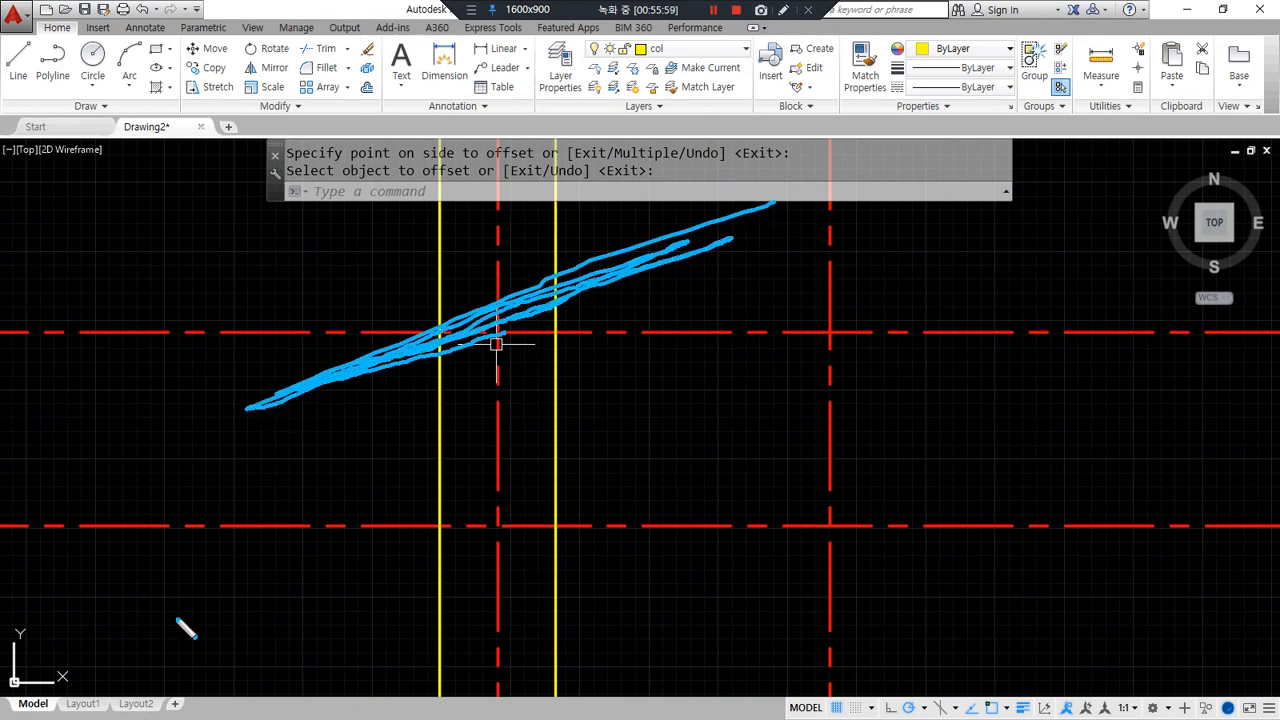
{"action": "mouse_move", "coordinate": [503, 327]}
{"action": "left_mouse_down"}
{"action": "mouse_move", "coordinate": [612, 248]}
{"action": "mouse_move", "coordinate": [520, 336]}
{"action": "mouse_move", "coordinate": [608, 250]}
{"action": "mouse_move", "coordinate": [610, 355]}
{"action": "left_mouse_up"}
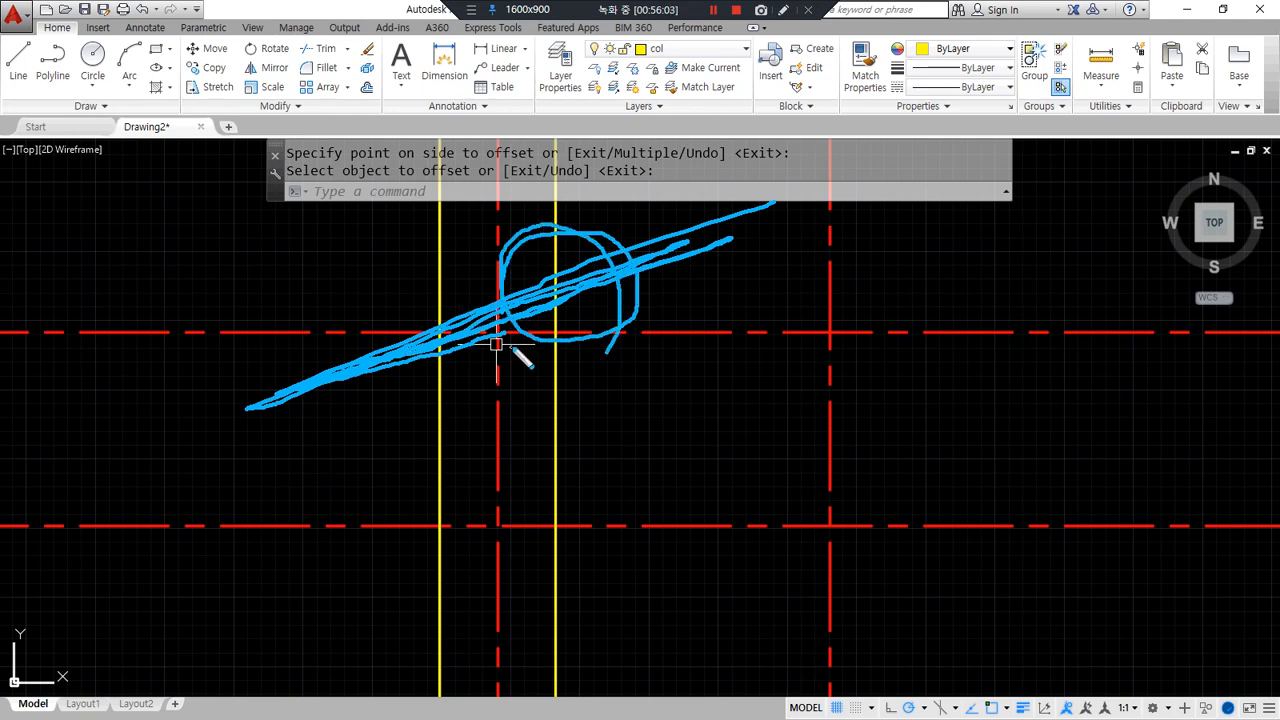
{"action": "key", "text": "e"}
{"action": "key", "text": "Escape"}
{"action": "scroll", "coordinate": [626, 314], "scroll_direction": "up", "scroll_amount": 4}
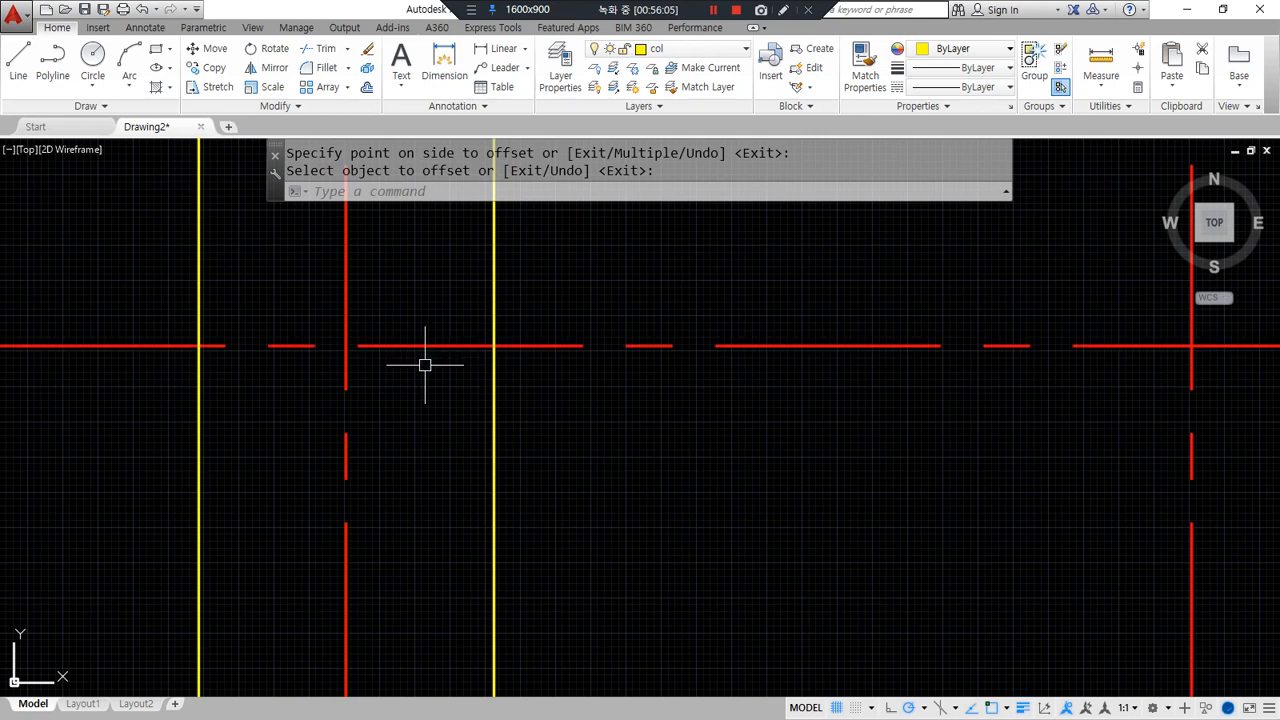
{"action": "mouse_move", "coordinate": [345, 355]}
{"action": "left_mouse_down"}
{"action": "mouse_move", "coordinate": [568, 346]}
{"action": "mouse_move", "coordinate": [556, 368]}
{"action": "mouse_move", "coordinate": [566, 258]}
{"action": "mouse_move", "coordinate": [593, 271]}
{"action": "left_mouse_up"}
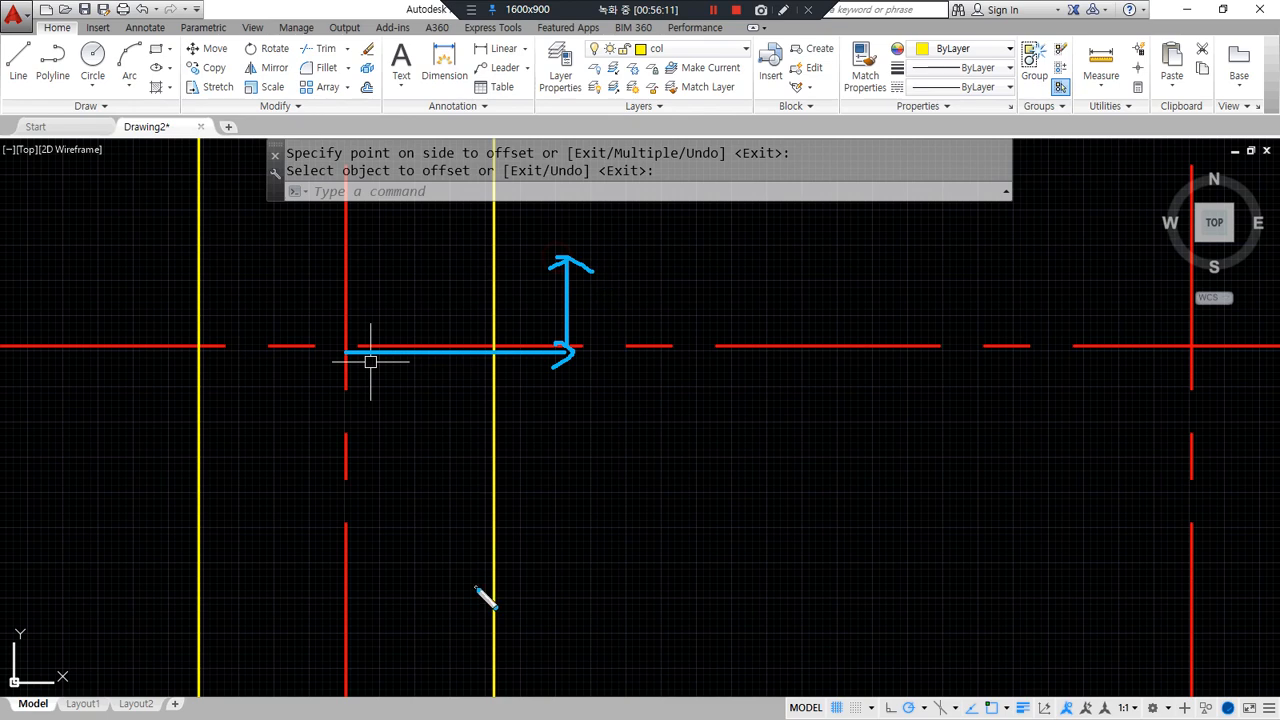
{"action": "key", "text": "Escape"}
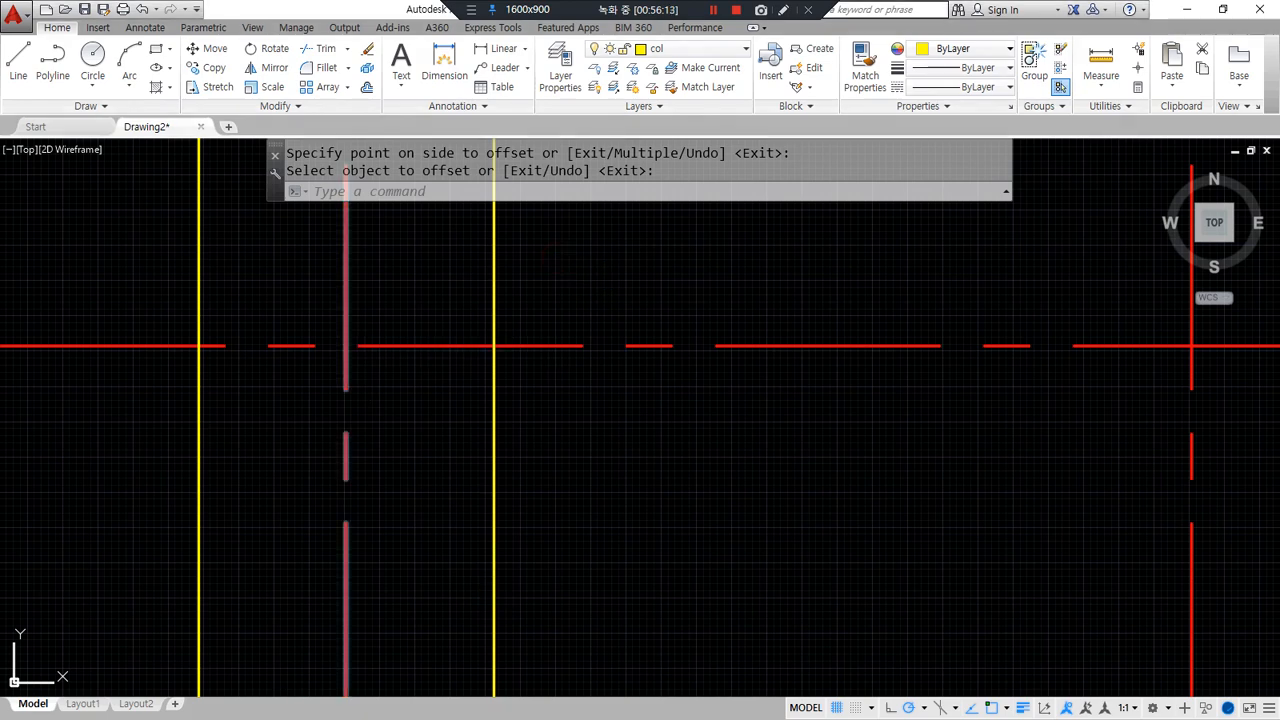
- Check the roof slope triangle in the browser's 천정구조 drawing, and relate its run and rise to the centerline crossing in AutoCAD
{"action": "key", "text": "alt+Tab"}
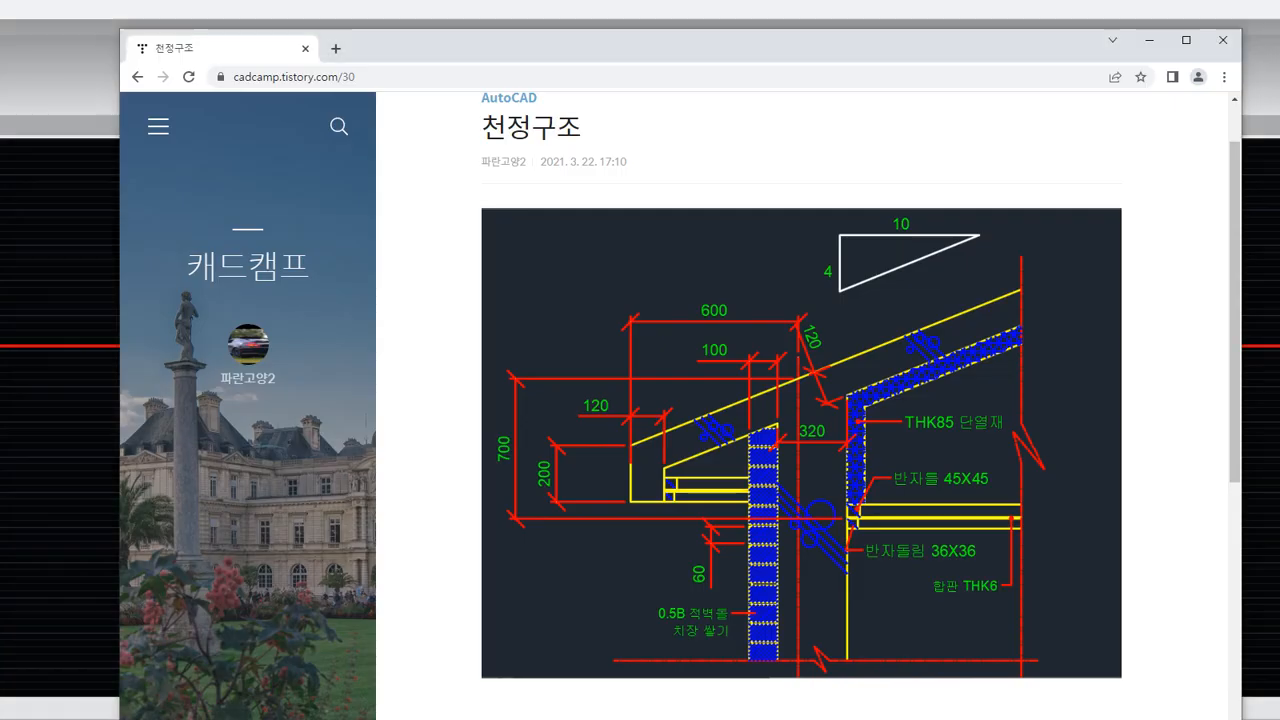
{"action": "key", "text": "ctrl+alt+d"}
{"action": "mouse_move", "coordinate": [897, 296]}
{"action": "left_mouse_down"}
{"action": "mouse_move", "coordinate": [934, 204]}
{"action": "mouse_move", "coordinate": [911, 298]}
{"action": "left_mouse_up"}
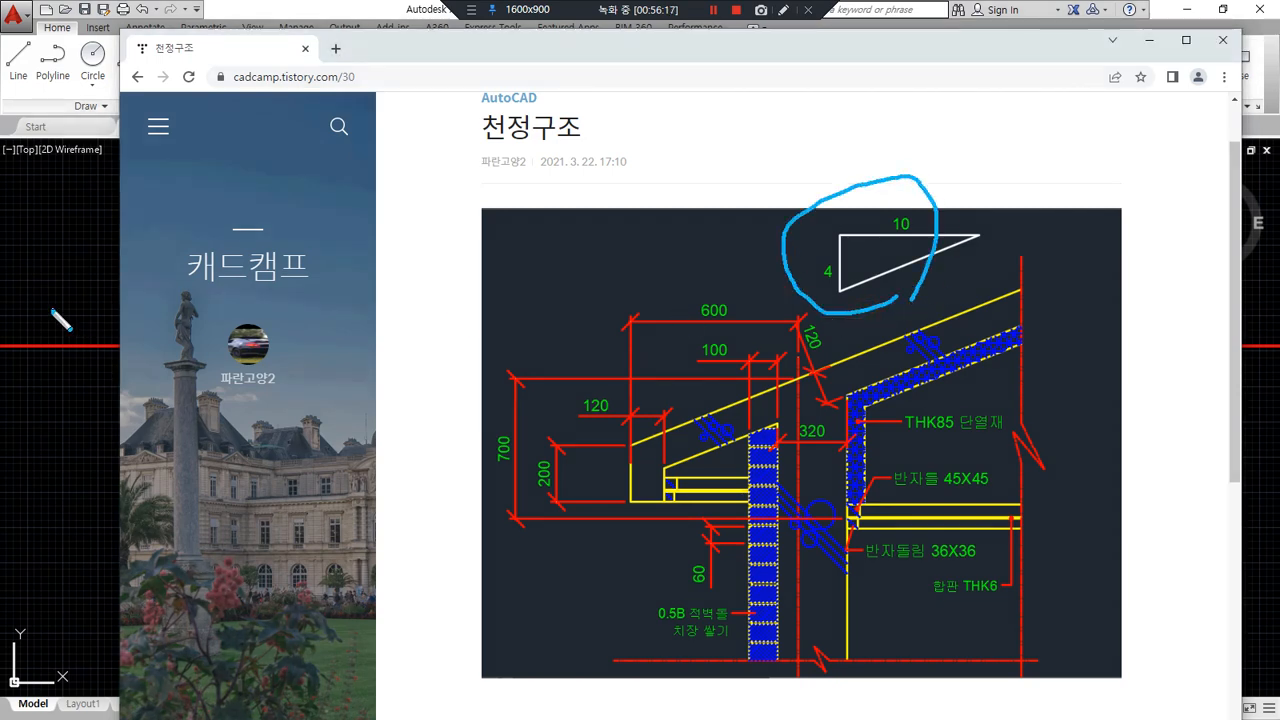
{"action": "key", "text": "Escape"}
{"action": "left_click", "coordinate": [64, 278]}
{"action": "key", "text": "ctrl+alt+d"}
{"action": "mouse_move", "coordinate": [350, 345]}
{"action": "left_mouse_down"}
{"action": "mouse_move", "coordinate": [578, 338]}
{"action": "mouse_move", "coordinate": [574, 360]}
{"action": "mouse_move", "coordinate": [572, 250]}
{"action": "mouse_move", "coordinate": [543, 246]}
{"action": "mouse_move", "coordinate": [585, 246]}
{"action": "left_mouse_up"}
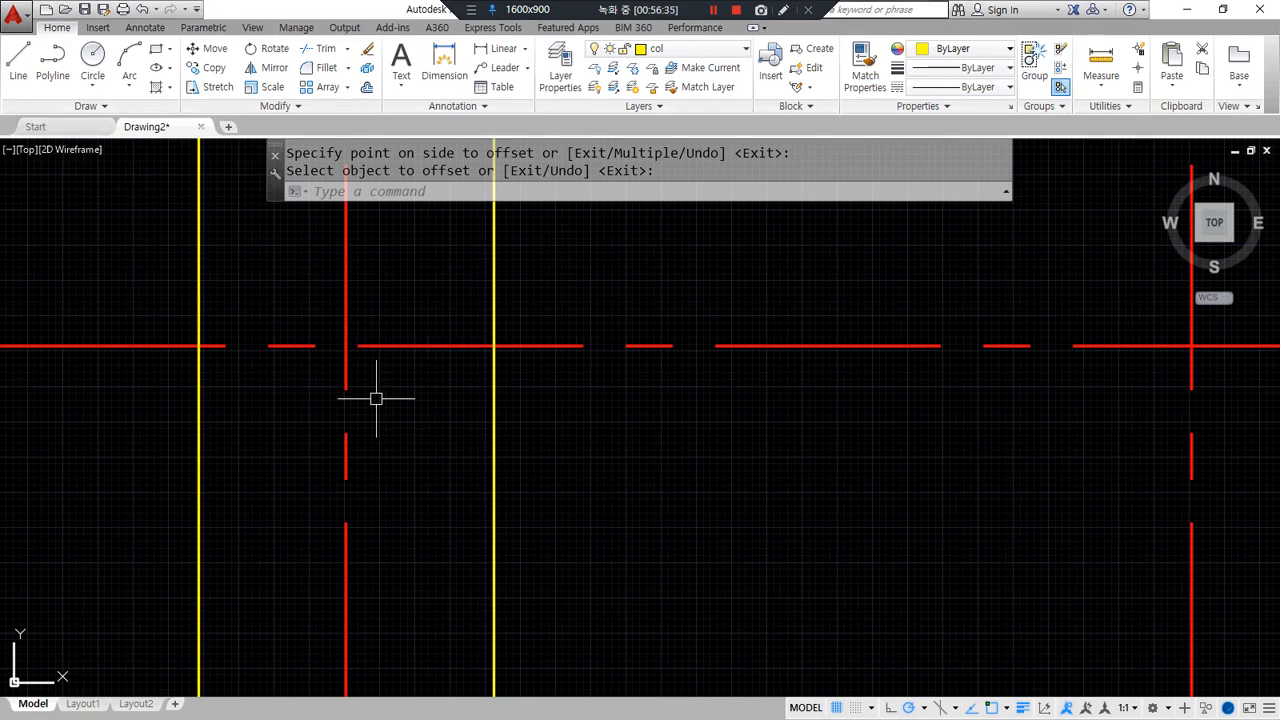
- Draw a 1000 by 400 rectangle up and rightward from the crossing of the left wall centerline and the roof level line
{"action": "type", "text": "RECTANG"}
{"action": "key", "text": "Return"}
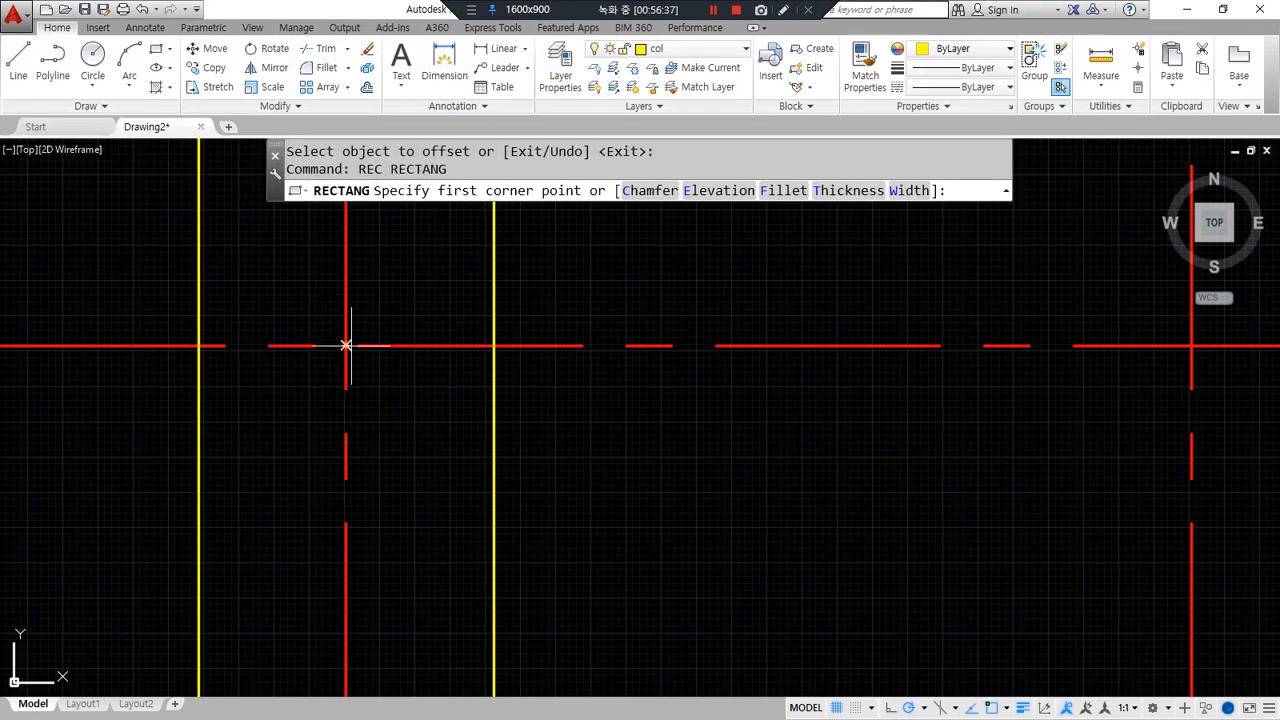
{"action": "left_click", "coordinate": [346, 346]}
{"action": "type", "text": "@1000,40"}
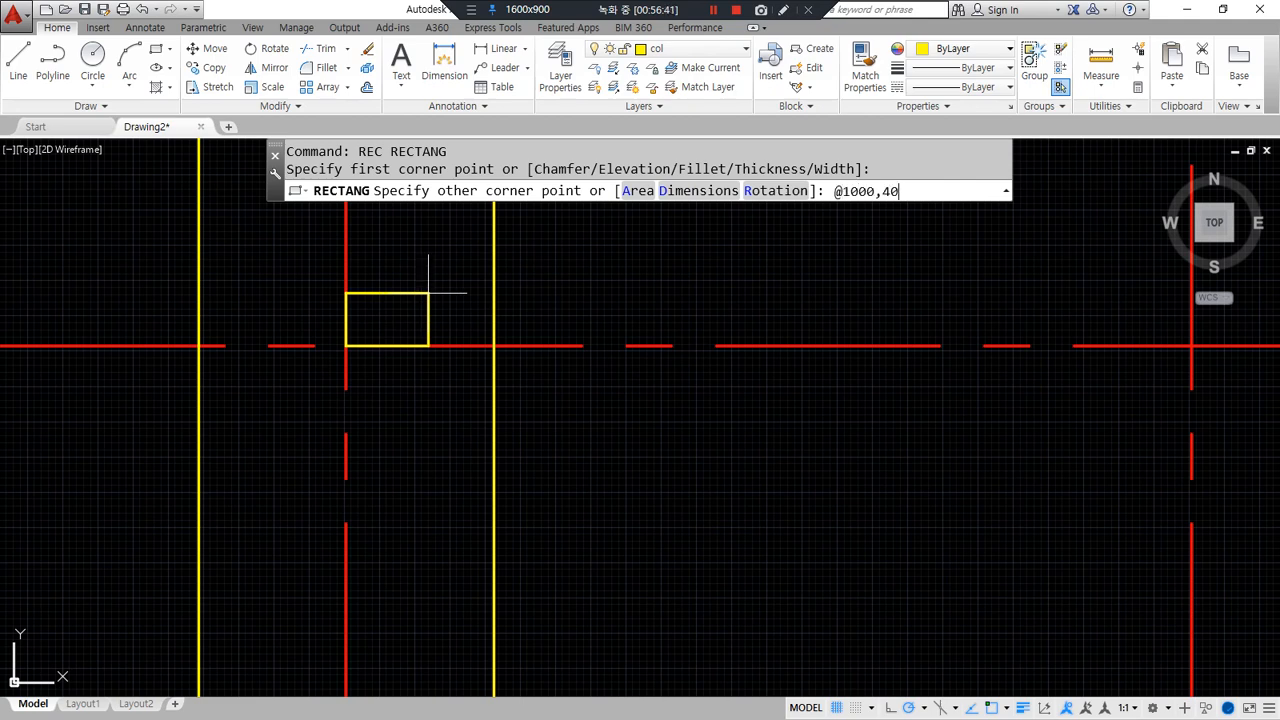
{"action": "type", "text": "0"}
{"action": "key", "text": "Return"}
{"action": "scroll", "coordinate": [540, 357], "scroll_direction": "down", "scroll_amount": 3}
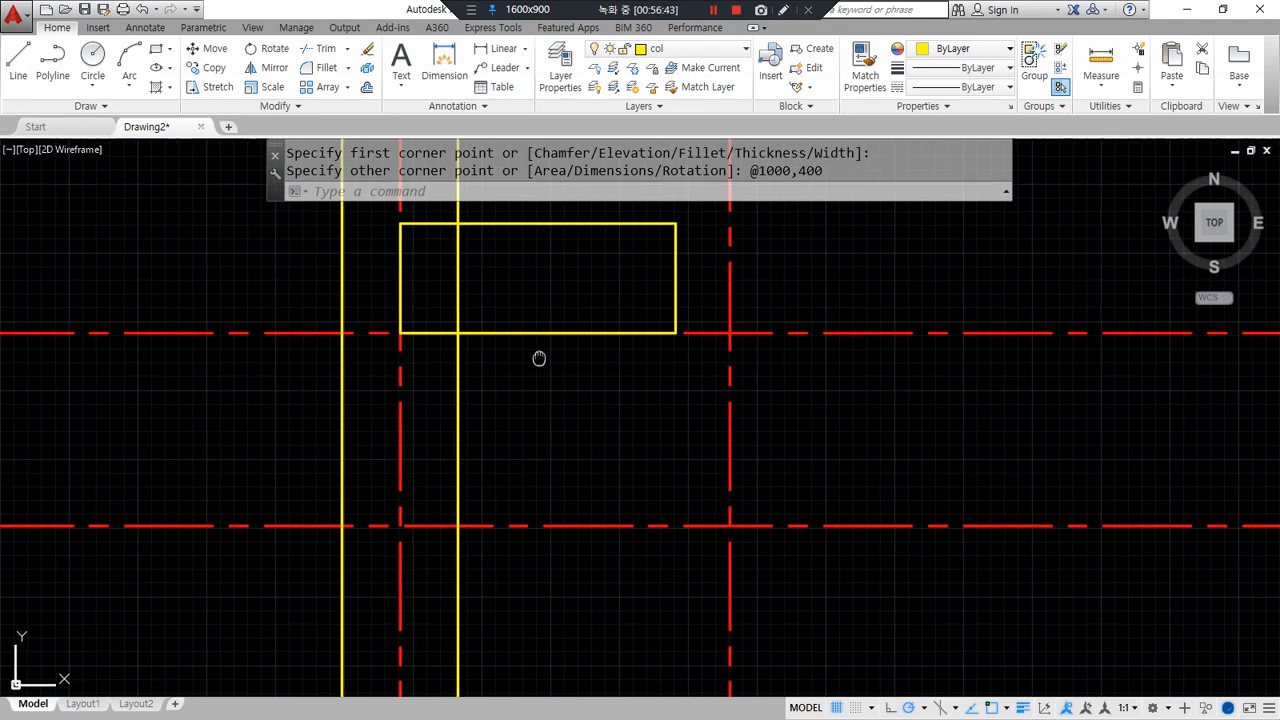
{"action": "middle_click_drag", "start_coordinate": [540, 357], "coordinate": [540, 412]}
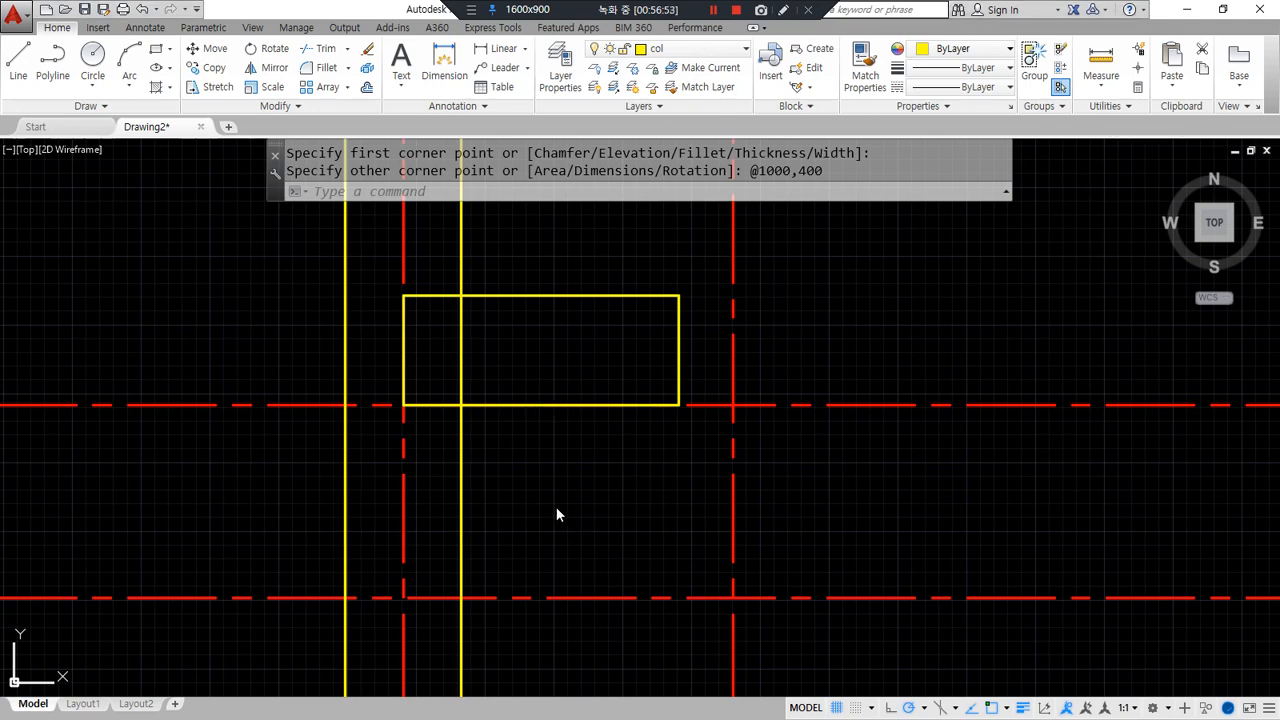
- Draw a construction line for the roof slope through the rectangle's lower-left and upper-right corners
{"action": "type", "text": "XL"}
{"action": "key", "text": "Return"}
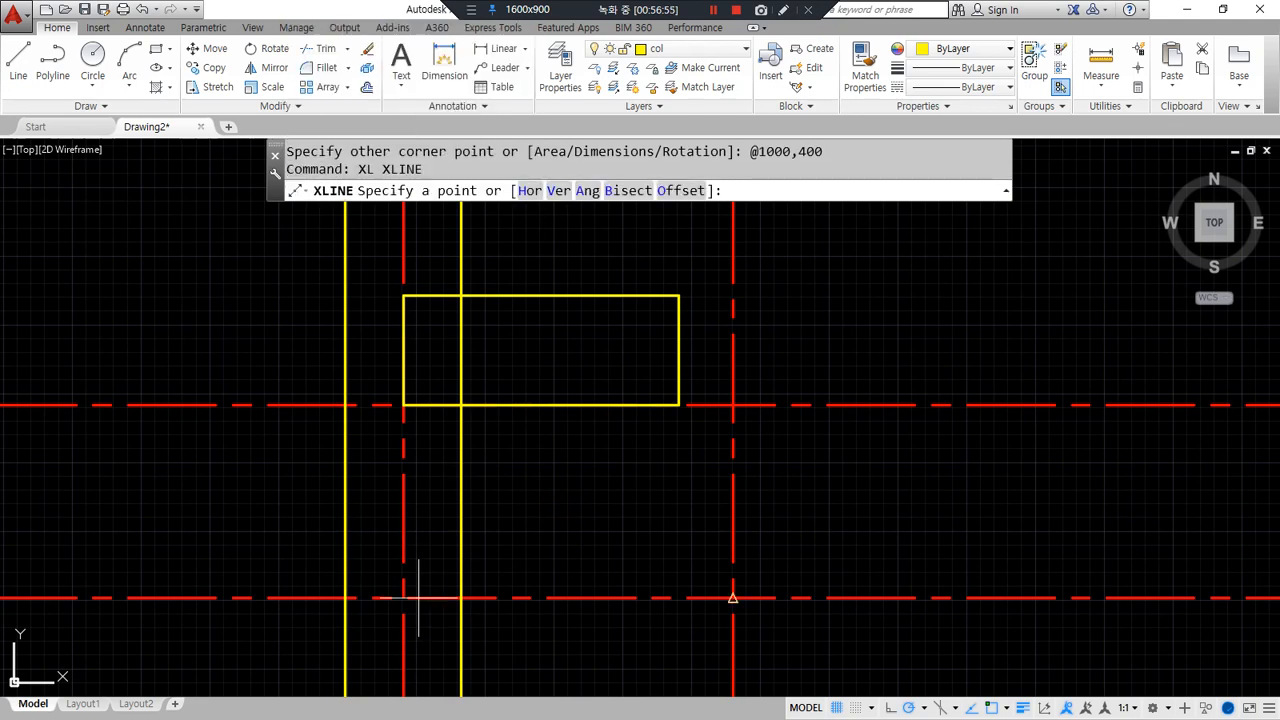
{"action": "left_click", "coordinate": [403, 405]}
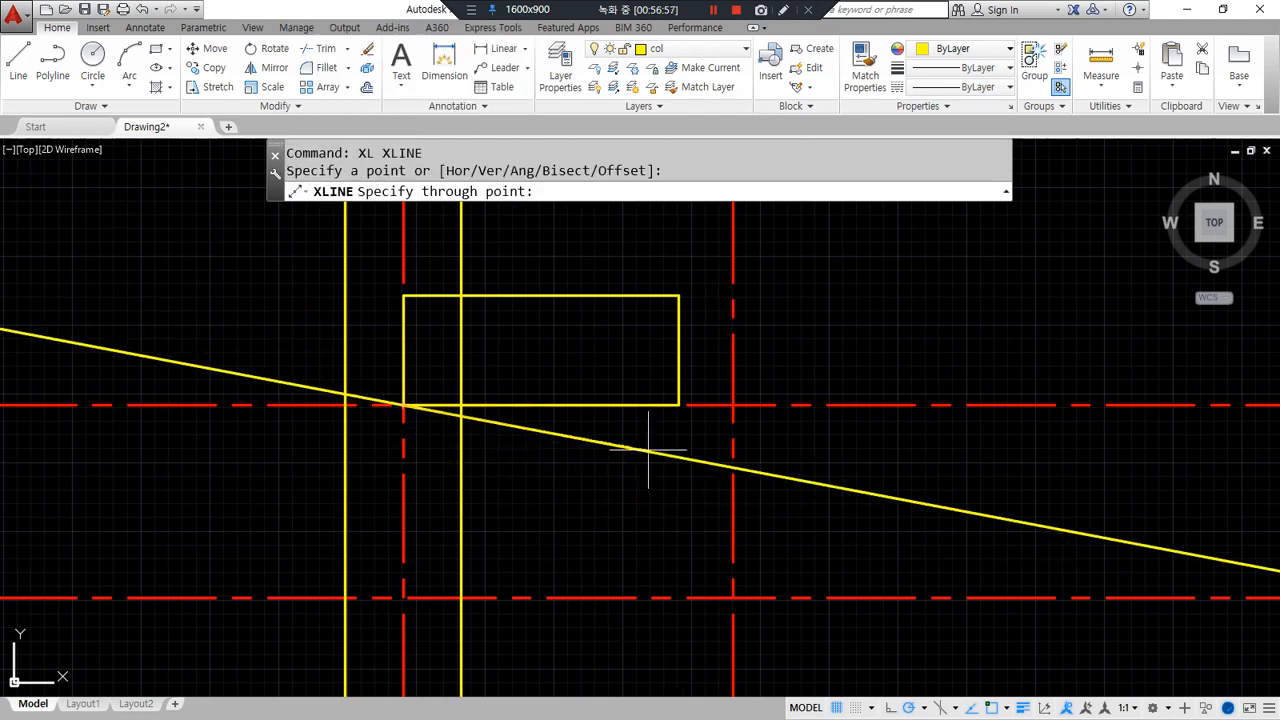
{"action": "left_click", "coordinate": [679, 296]}
{"action": "key", "text": "Return"}
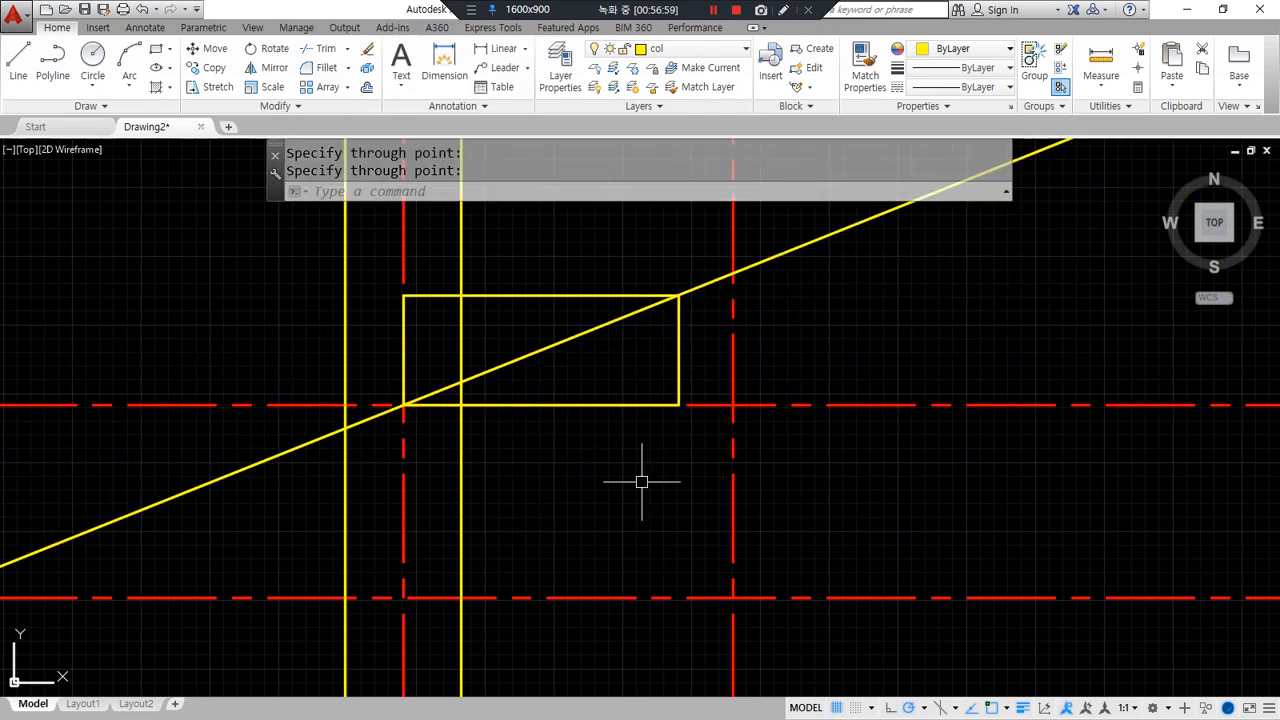
{"action": "left_click_drag", "start_coordinate": [766, 272], "coordinate": [183, 512]}
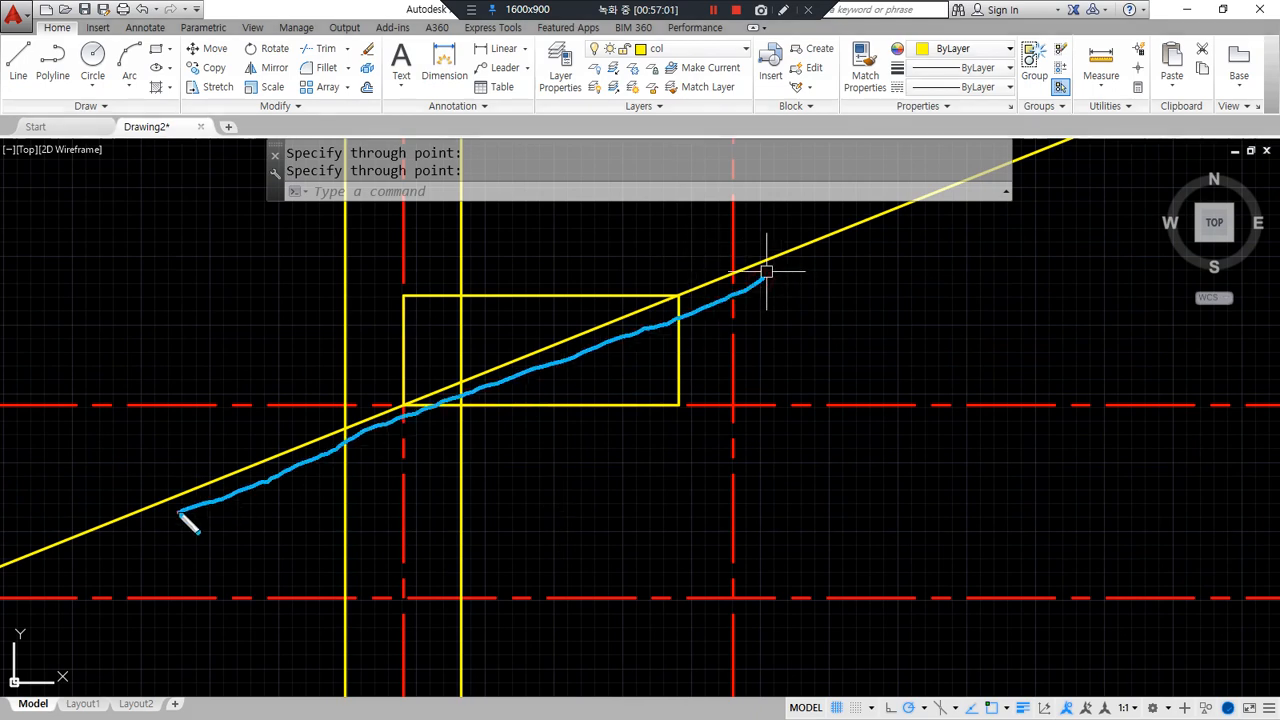
{"action": "key", "text": "Escape"}
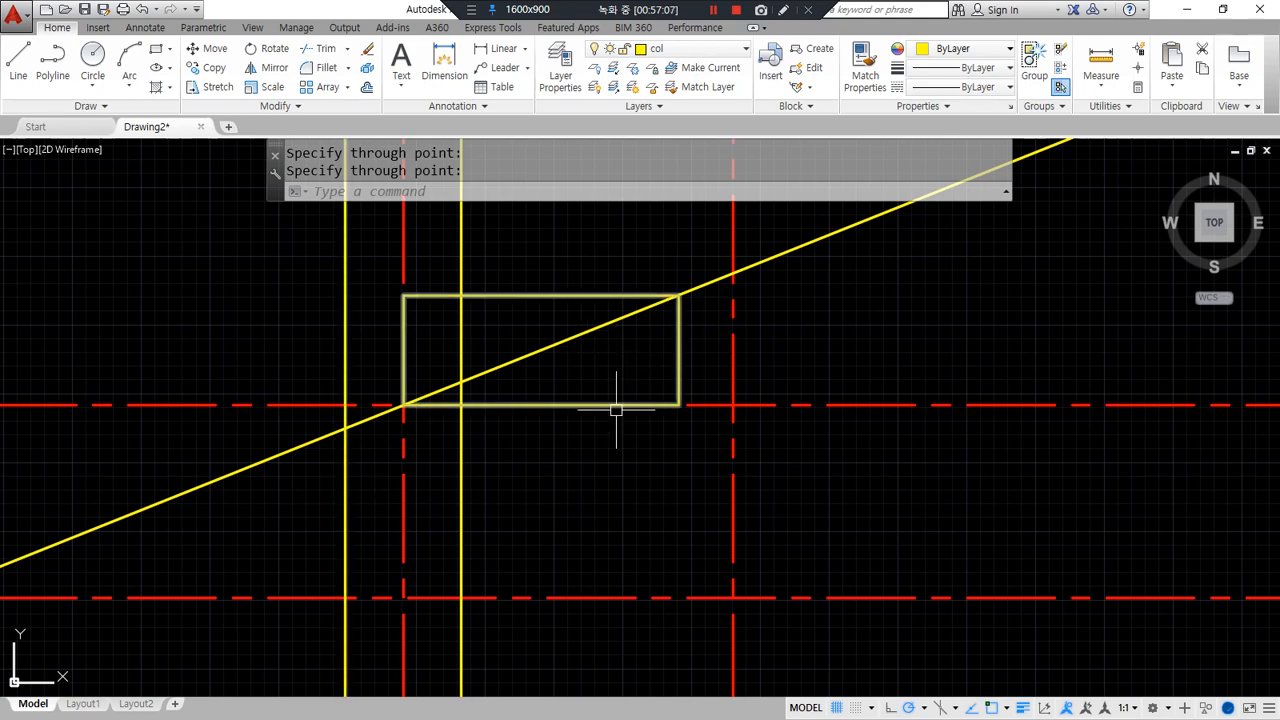
{"action": "mouse_move", "coordinate": [571, 429]}
{"action": "middle_mouse_down"}
{"action": "mouse_move", "coordinate": [636, 349]}
{"action": "mouse_move", "coordinate": [680, 437]}
{"action": "middle_mouse_up"}
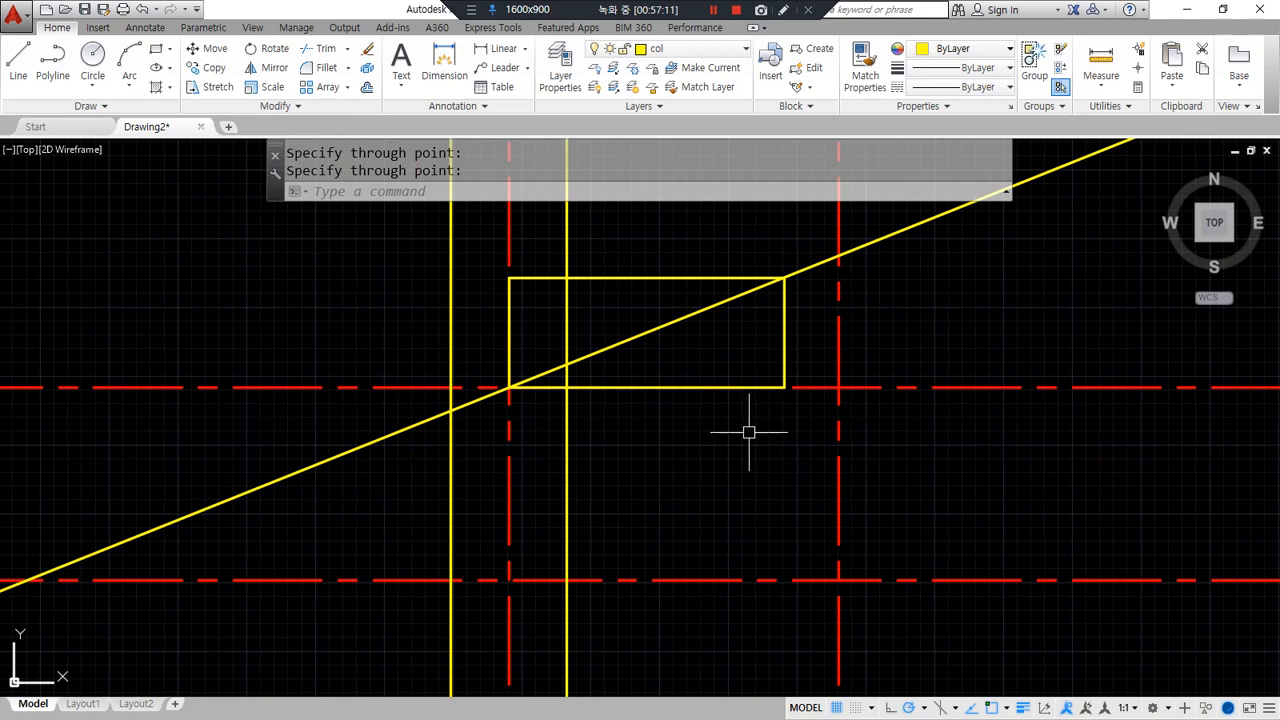
{"action": "mouse_move", "coordinate": [802, 428]}
{"action": "left_mouse_down"}
{"action": "mouse_move", "coordinate": [757, 428]}
{"action": "mouse_move", "coordinate": [797, 382]}
{"action": "mouse_move", "coordinate": [780, 427]}
{"action": "left_mouse_up"}
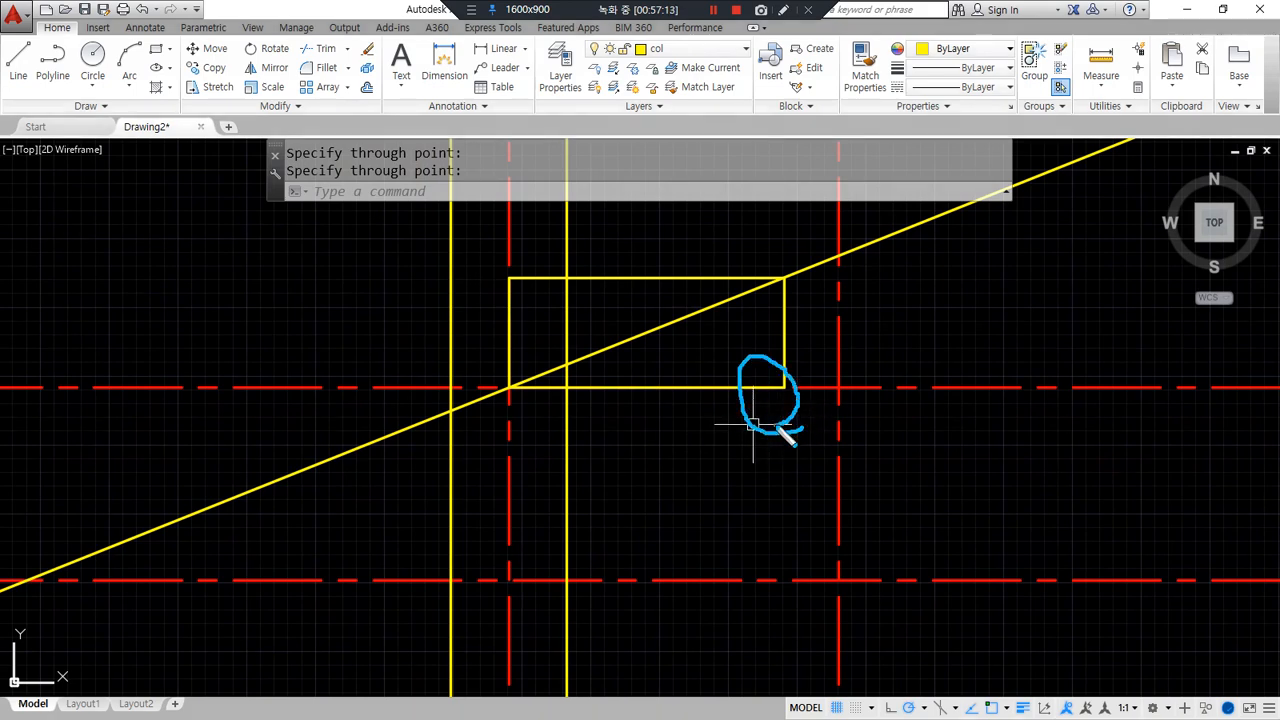
- Erase the slope-guide rectangle and the horizontal centre line along its lower edge
{"action": "left_click", "coordinate": [786, 400]}
{"action": "left_click", "coordinate": [751, 343]}
{"action": "key", "text": "Delete"}
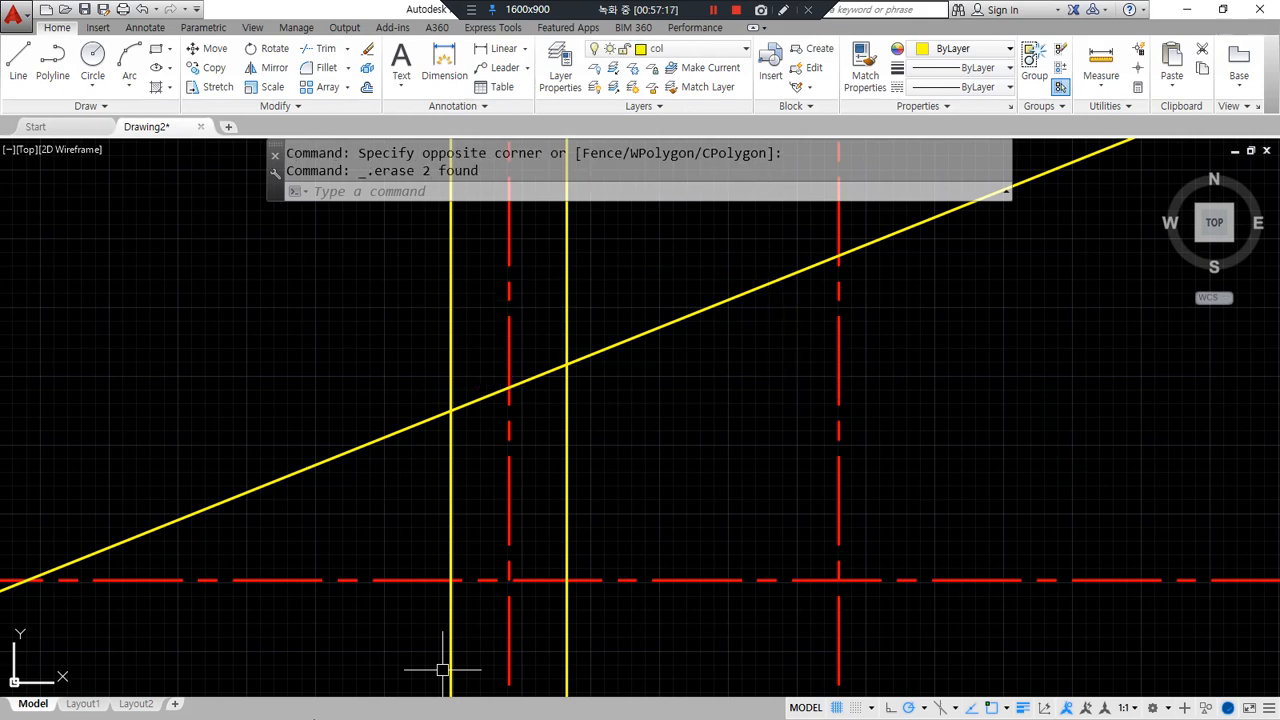
{"action": "middle_click_drag", "start_coordinate": [325, 601], "coordinate": [391, 570]}
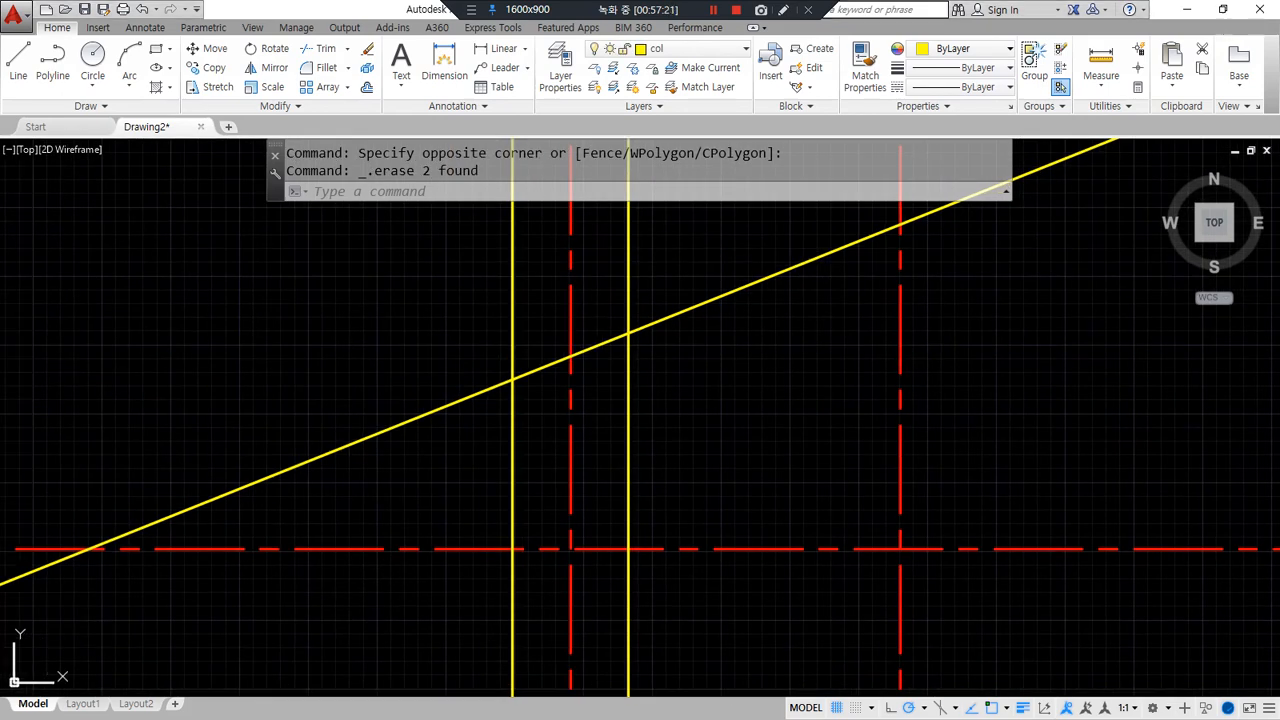
- Switch to the browser, examine the eaves overhang dimension in the ceiling structure reference drawing, and return to AutoCAD
{"action": "key", "text": "alt+Tab"}
{"action": "mouse_move", "coordinate": [740, 338]}
{"action": "left_mouse_down"}
{"action": "mouse_move", "coordinate": [735, 292]}
{"action": "mouse_move", "coordinate": [742, 338]}
{"action": "left_mouse_up"}
{"action": "mouse_move", "coordinate": [703, 288]}
{"action": "left_mouse_down"}
{"action": "mouse_move", "coordinate": [655, 260]}
{"action": "mouse_move", "coordinate": [658, 283]}
{"action": "mouse_move", "coordinate": [697, 250]}
{"action": "left_mouse_up"}
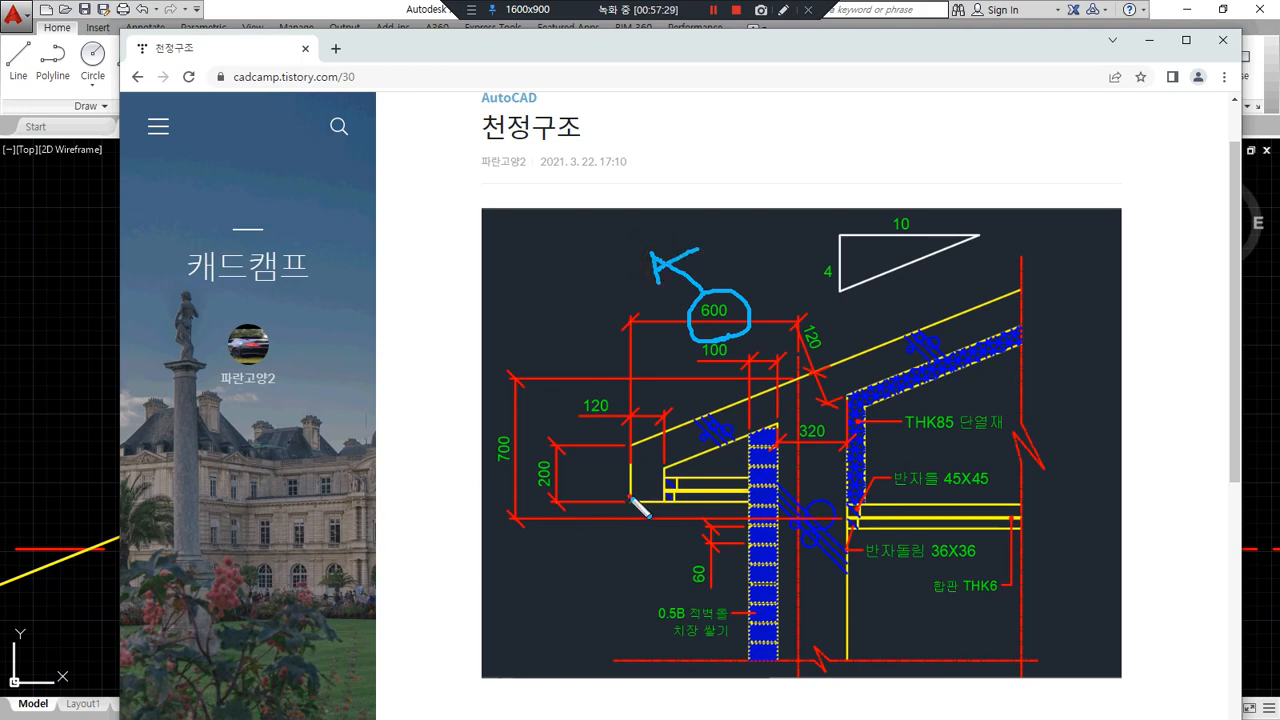
{"action": "mouse_move", "coordinate": [502, 258]}
{"action": "left_mouse_down"}
{"action": "mouse_move", "coordinate": [628, 492]}
{"action": "mouse_move", "coordinate": [611, 490]}
{"action": "mouse_move", "coordinate": [711, 628]}
{"action": "mouse_move", "coordinate": [736, 630]}
{"action": "left_mouse_up"}
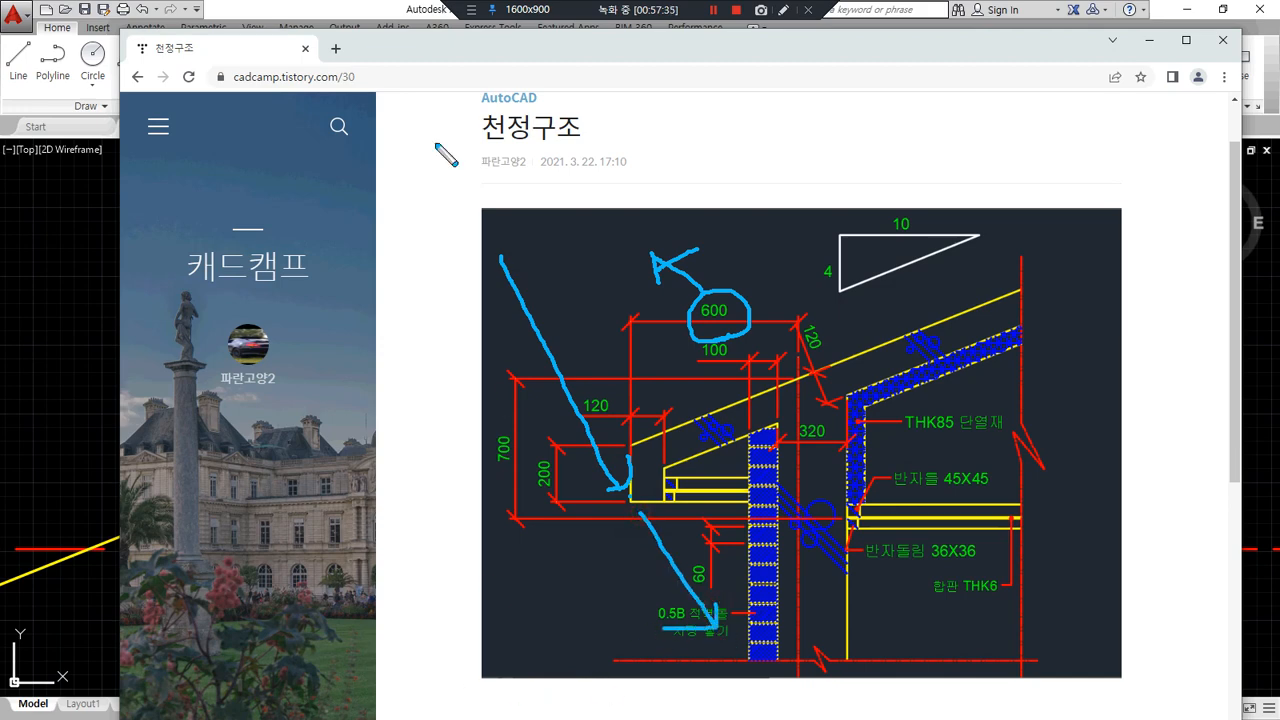
{"action": "key", "text": "Escape"}
{"action": "left_click", "coordinate": [321, 9]}
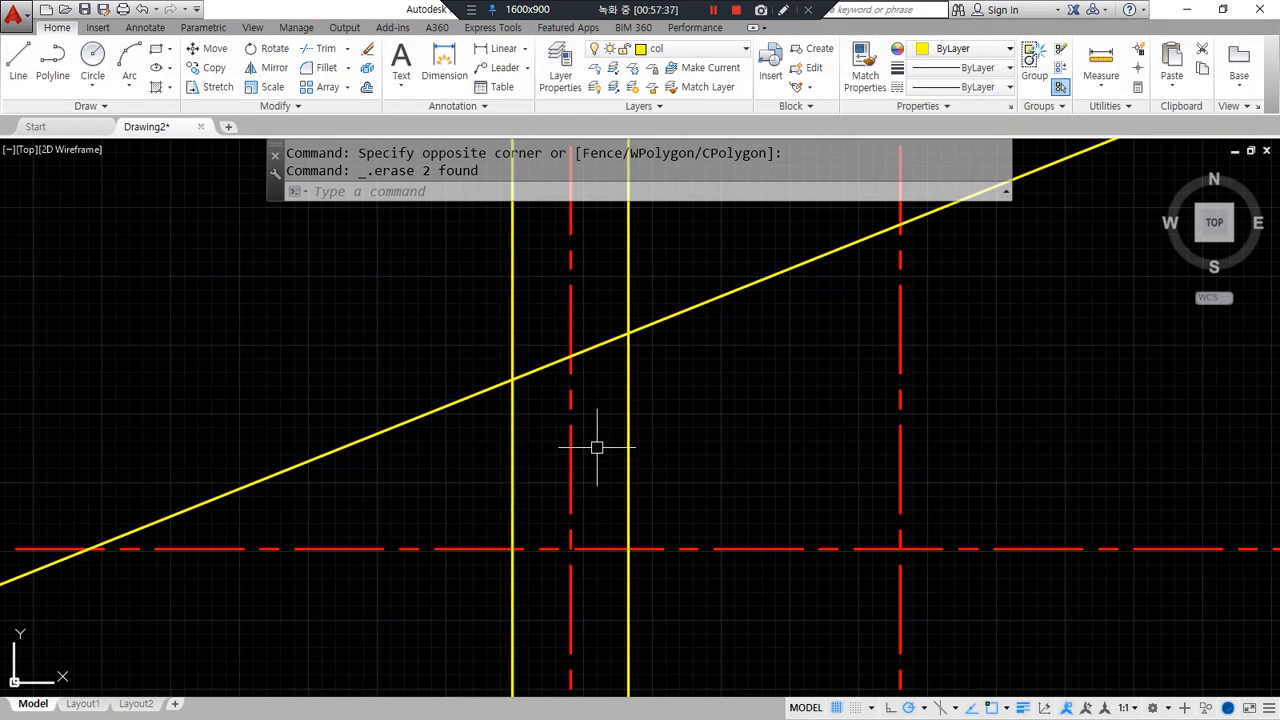
- Offset the wall's vertical centre line 600 outward to locate the eaves edge
{"action": "type", "text": "o"}
{"action": "key", "text": "Return"}
{"action": "type", "text": "600"}
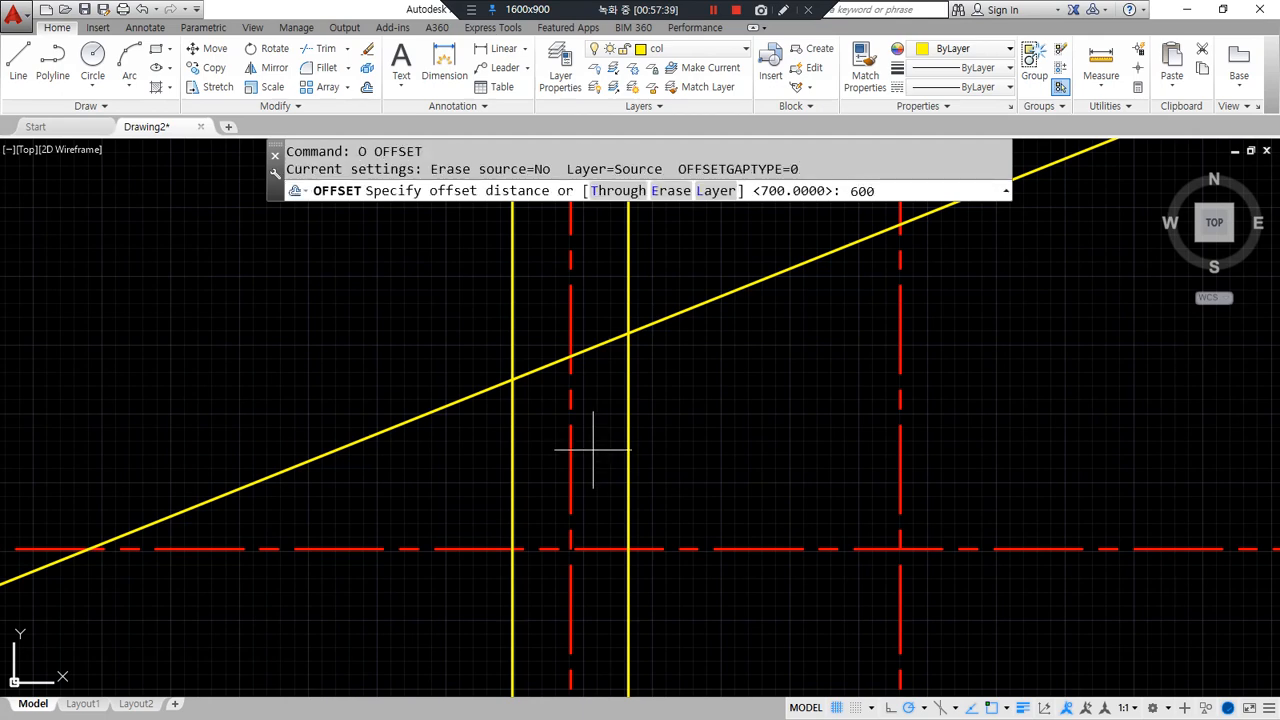
{"action": "key", "text": "Return"}
{"action": "left_click", "coordinate": [571, 457]}
{"action": "left_click", "coordinate": [414, 479]}
{"action": "key", "text": "Return"}
- Match the properties of the eaves edge line to those of the sloped roof line
{"action": "type", "text": "ma"}
{"action": "key", "text": "Return"}
{"action": "left_click", "coordinate": [426, 414]}
{"action": "left_click", "coordinate": [400, 462]}
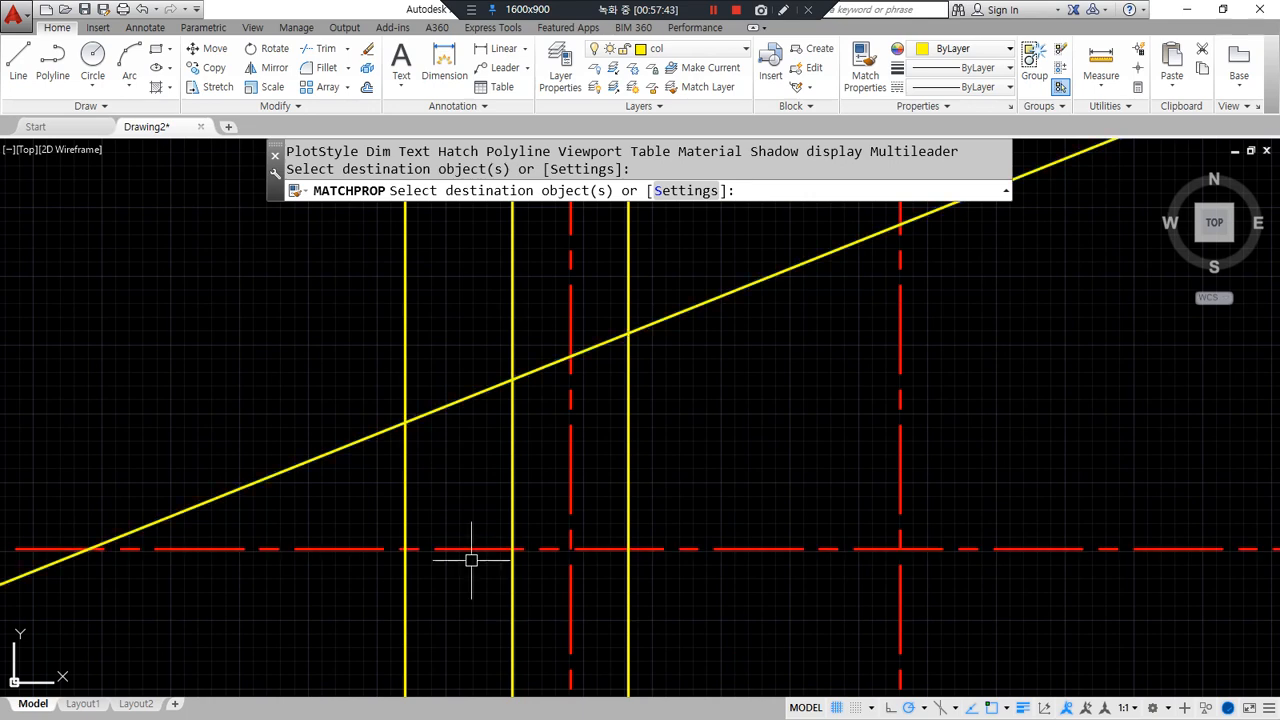
{"action": "key", "text": "Return"}
- Fillet the sloped roof line and the vertical eaves edge line into a sharp outer corner
{"action": "type", "text": "f"}
{"action": "key", "text": "Return"}
{"action": "left_click", "coordinate": [429, 413]}
{"action": "left_click", "coordinate": [406, 451]}
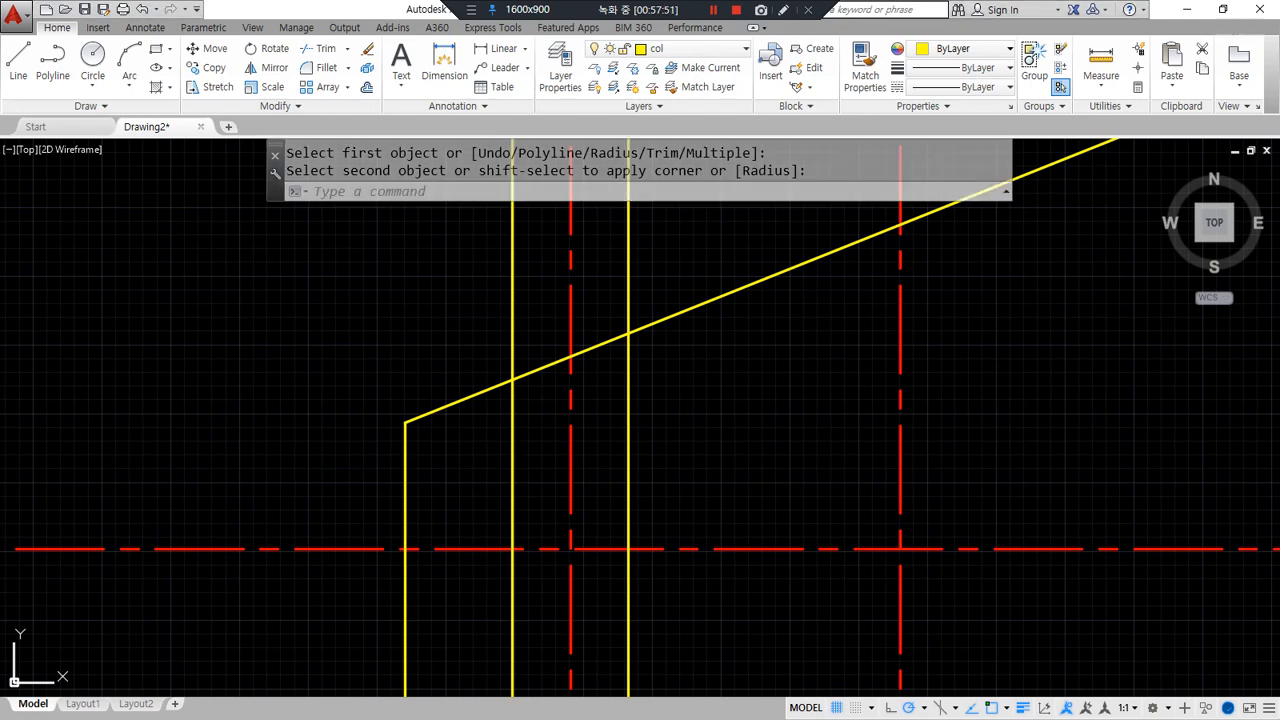
- Switch to the browser, examine the eaves height, eaves thickness and roof slab thickness in the reference drawing, and return to AutoCAD
{"action": "key", "text": "alt+Tab"}
{"action": "mouse_move", "coordinate": [557, 500]}
{"action": "left_mouse_down"}
{"action": "mouse_move", "coordinate": [532, 492]}
{"action": "mouse_move", "coordinate": [580, 478]}
{"action": "mouse_move", "coordinate": [570, 518]}
{"action": "left_mouse_up"}
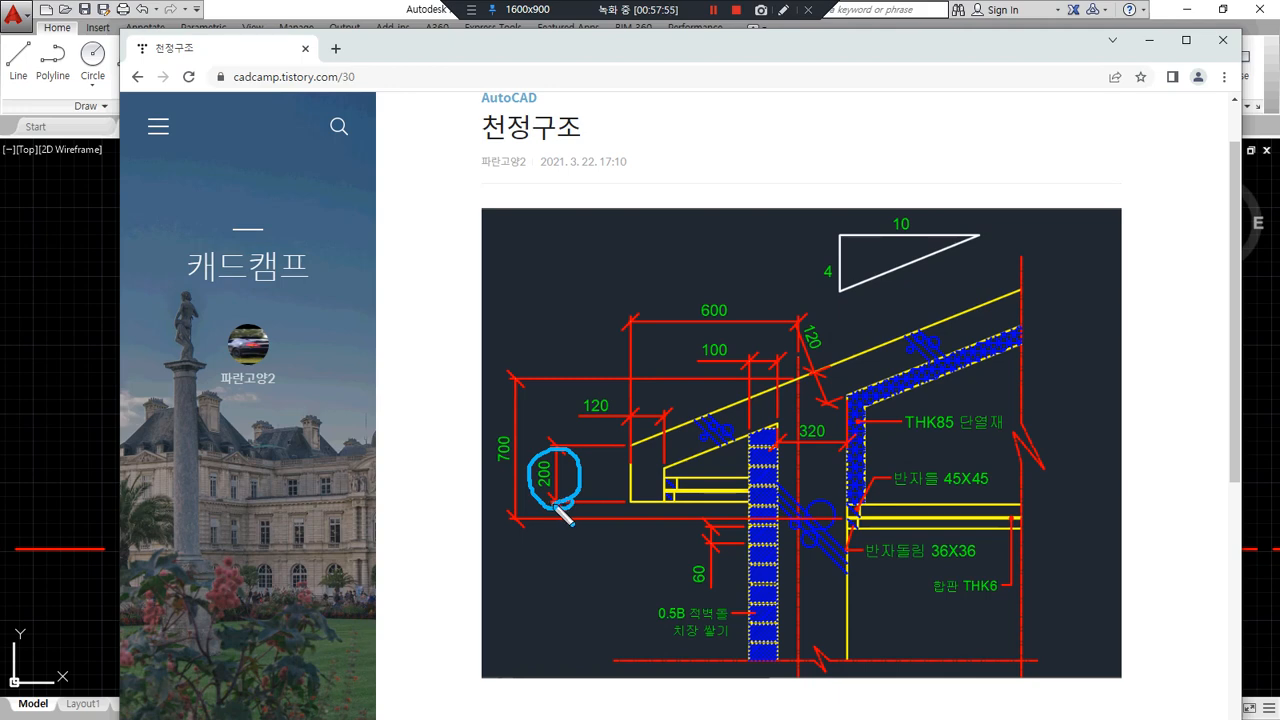
{"action": "mouse_move", "coordinate": [549, 510]}
{"action": "left_mouse_down"}
{"action": "mouse_move", "coordinate": [562, 452]}
{"action": "mouse_move", "coordinate": [546, 512]}
{"action": "left_mouse_up"}
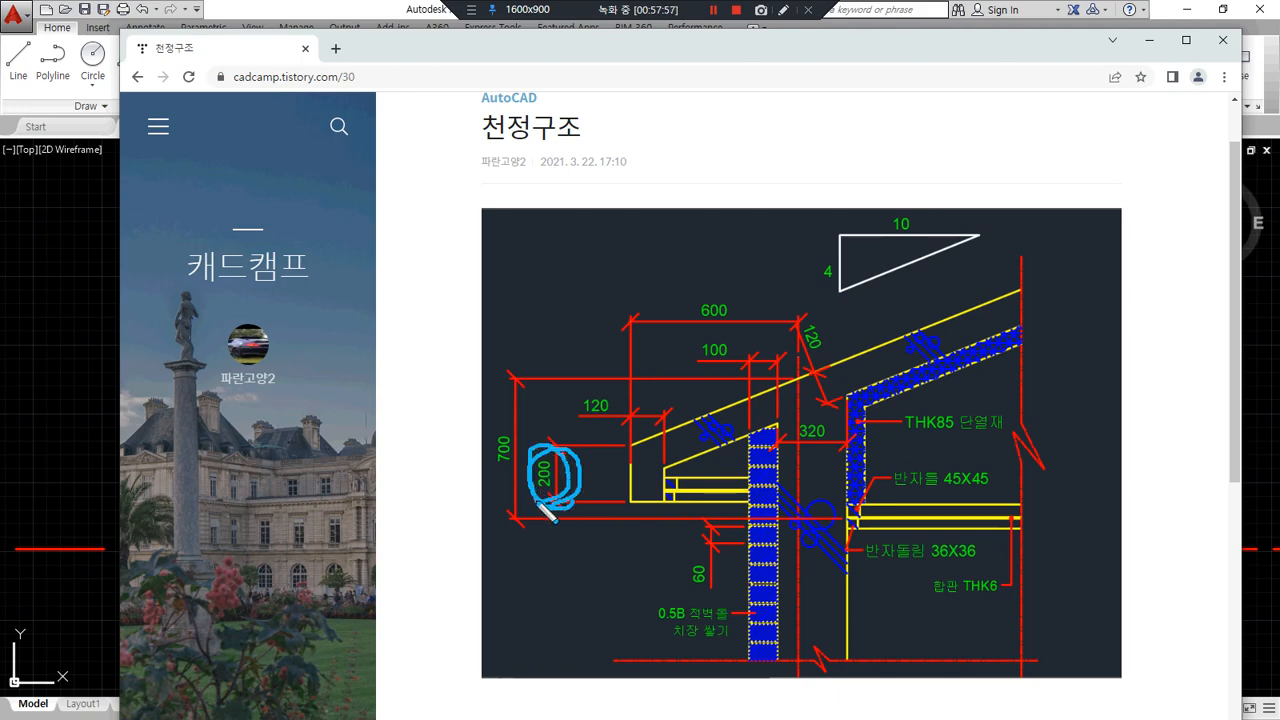
{"action": "mouse_move", "coordinate": [607, 430]}
{"action": "left_mouse_down"}
{"action": "mouse_move", "coordinate": [650, 392]}
{"action": "mouse_move", "coordinate": [620, 440]}
{"action": "left_mouse_up"}
{"action": "mouse_move", "coordinate": [835, 368]}
{"action": "left_mouse_down"}
{"action": "mouse_move", "coordinate": [795, 360]}
{"action": "mouse_move", "coordinate": [833, 350]}
{"action": "left_mouse_up"}
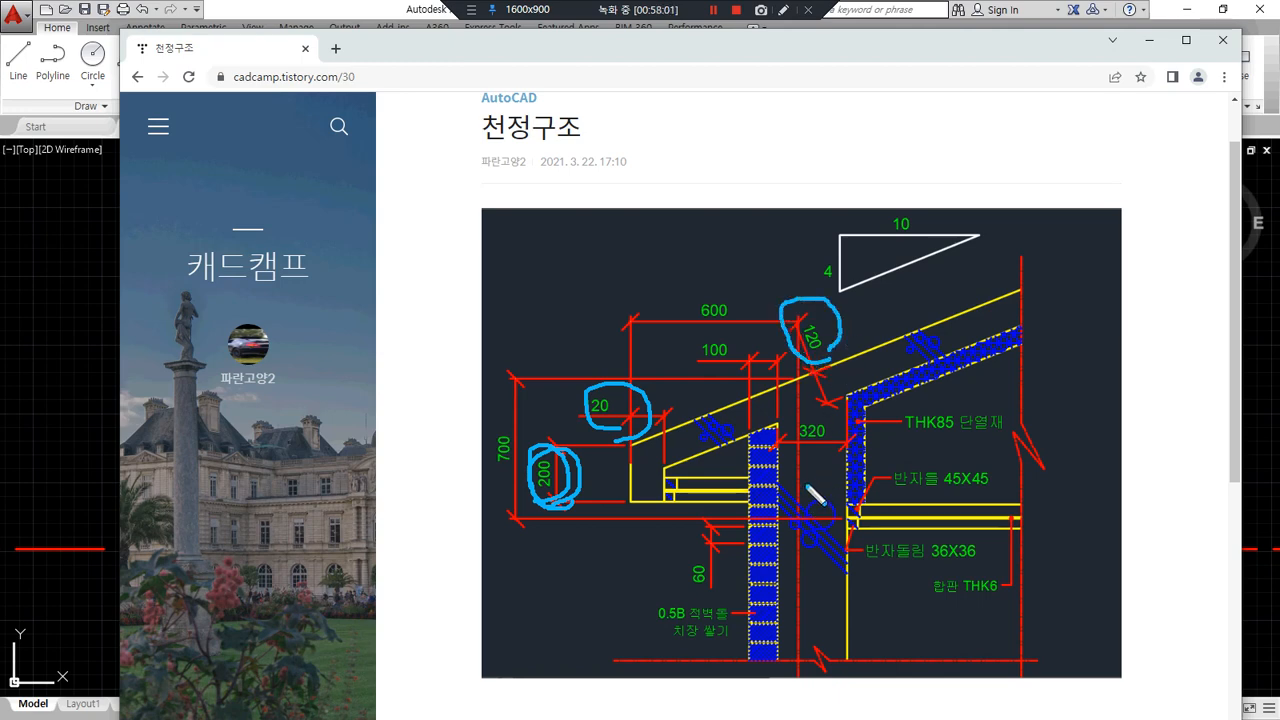
{"action": "mouse_move", "coordinate": [828, 378]}
{"action": "left_mouse_down"}
{"action": "mouse_move", "coordinate": [852, 335]}
{"action": "mouse_move", "coordinate": [842, 372]}
{"action": "left_mouse_up"}
{"action": "mouse_move", "coordinate": [628, 440]}
{"action": "left_mouse_down"}
{"action": "mouse_move", "coordinate": [630, 380]}
{"action": "mouse_move", "coordinate": [625, 438]}
{"action": "left_mouse_up"}
{"action": "mouse_move", "coordinate": [578, 510]}
{"action": "left_mouse_down"}
{"action": "mouse_move", "coordinate": [555, 445]}
{"action": "mouse_move", "coordinate": [576, 500]}
{"action": "left_mouse_up"}
{"action": "left_click_drag", "start_coordinate": [818, 295], "coordinate": [836, 243]}
{"action": "left_click_drag", "start_coordinate": [574, 359], "coordinate": [617, 335]}
{"action": "mouse_move", "coordinate": [607, 247]}
{"action": "left_mouse_down"}
{"action": "mouse_move", "coordinate": [612, 283]}
{"action": "mouse_move", "coordinate": [676, 262]}
{"action": "left_mouse_up"}
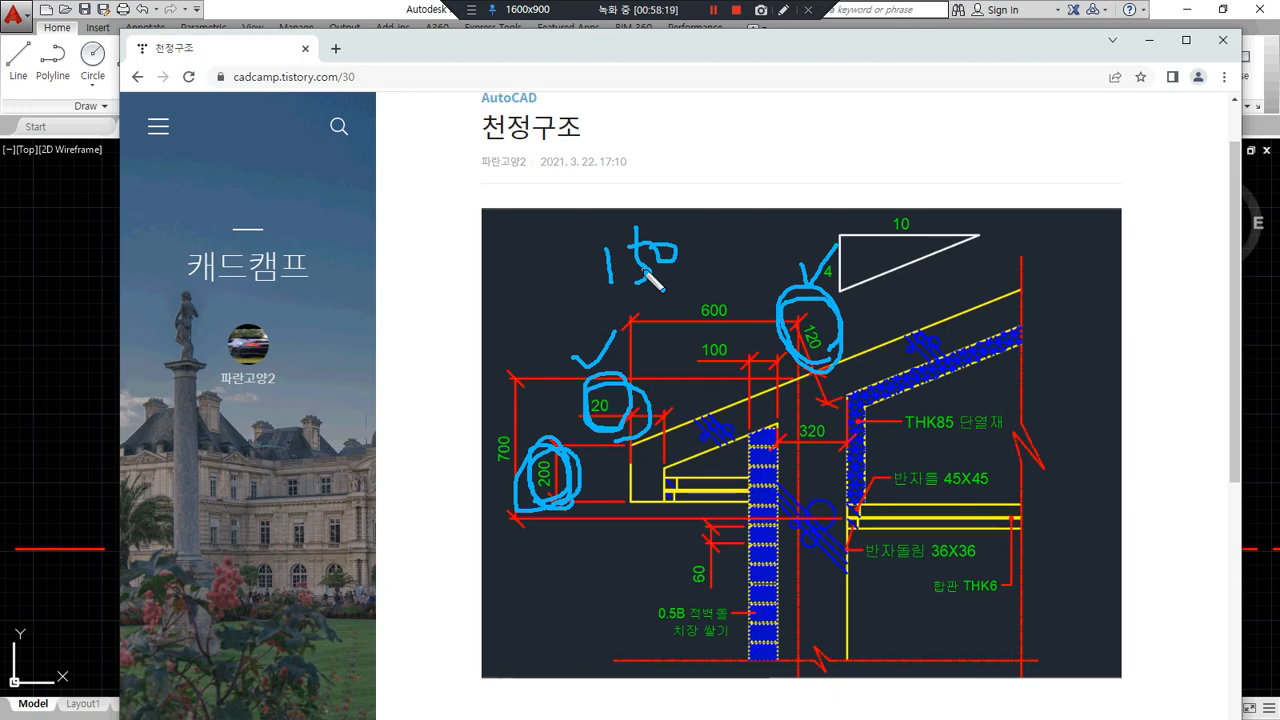
{"action": "mouse_move", "coordinate": [551, 527]}
{"action": "left_mouse_down"}
{"action": "mouse_move", "coordinate": [596, 476]}
{"action": "mouse_move", "coordinate": [545, 543]}
{"action": "left_mouse_up"}
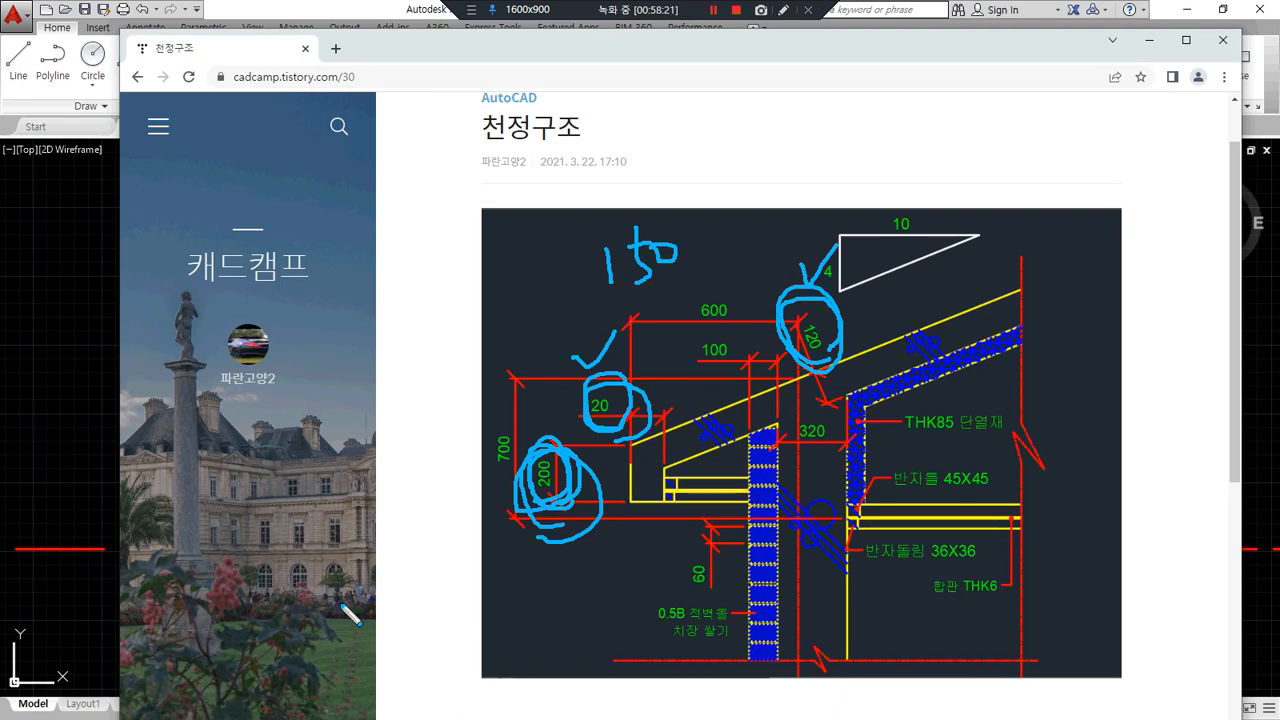
{"action": "key", "text": "Escape"}
{"action": "left_click", "coordinate": [303, 7]}
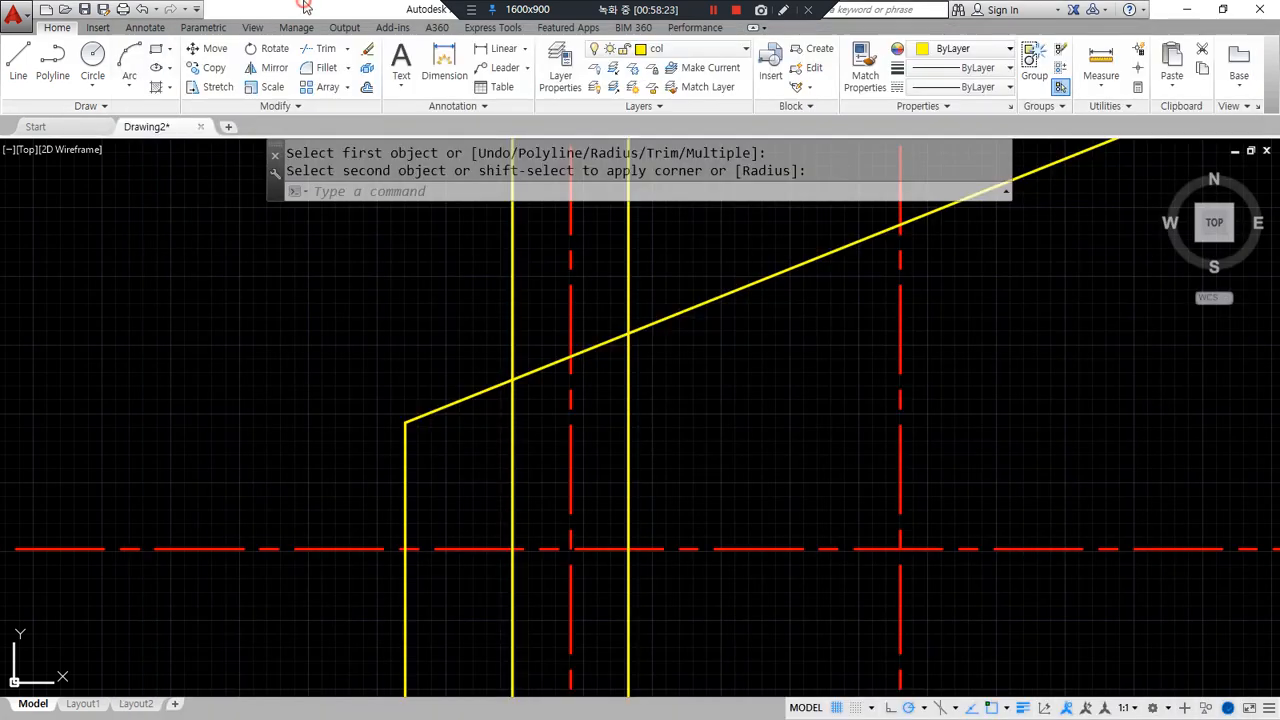
- Offset the sloped roof line downward and the vertical eaves edge inward by 150
{"action": "type", "text": "o"}
{"action": "key", "text": "Return"}
{"action": "type", "text": "150"}
{"action": "key", "text": "Return"}
{"action": "left_click", "coordinate": [720, 300]}
{"action": "left_click", "coordinate": [737, 377]}
{"action": "left_click", "coordinate": [405, 491]}
{"action": "left_click", "coordinate": [449, 491]}
{"action": "key", "text": "Return"}
{"action": "scroll", "coordinate": [430, 463], "scroll_direction": "up", "scroll_amount": 4}
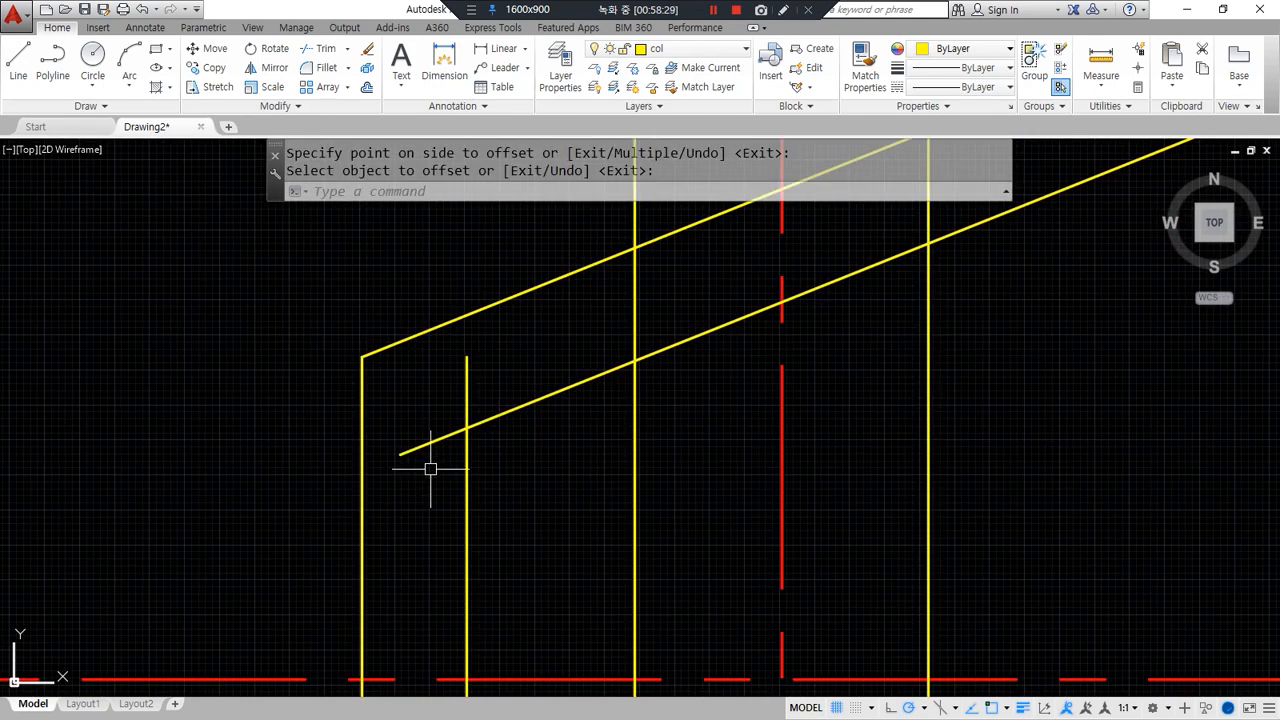
- Draw a horizontal construction line outward from the outer top corner of the eaves
{"action": "middle_click_drag", "start_coordinate": [428, 463], "coordinate": [452, 481]}
{"action": "type", "text": "l"}
{"action": "key", "text": "Return"}
{"action": "left_click", "coordinate": [410, 325]}
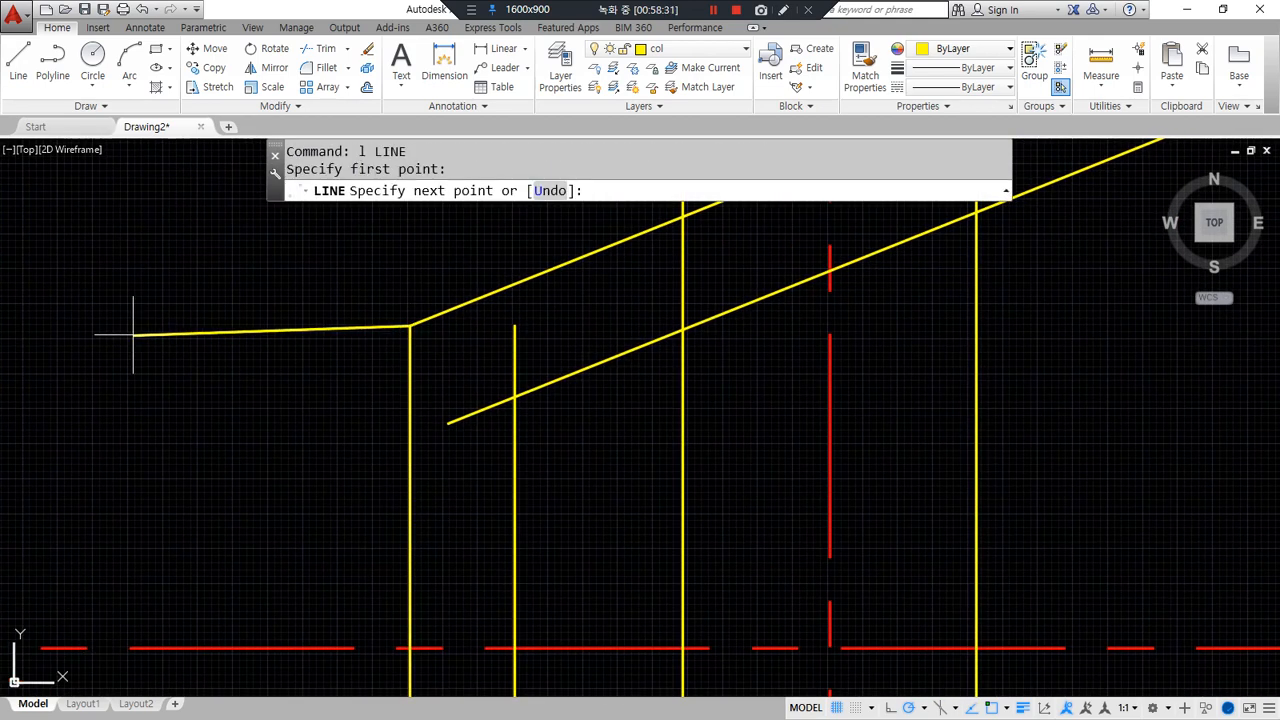
{"action": "left_click", "coordinate": [137, 325]}
{"action": "key", "text": "Escape"}
- Offset the horizontal construction line 250 downward to set the bottom of the eaves
{"action": "type", "text": "o"}
{"action": "key", "text": "Return"}
{"action": "type", "text": "20"}
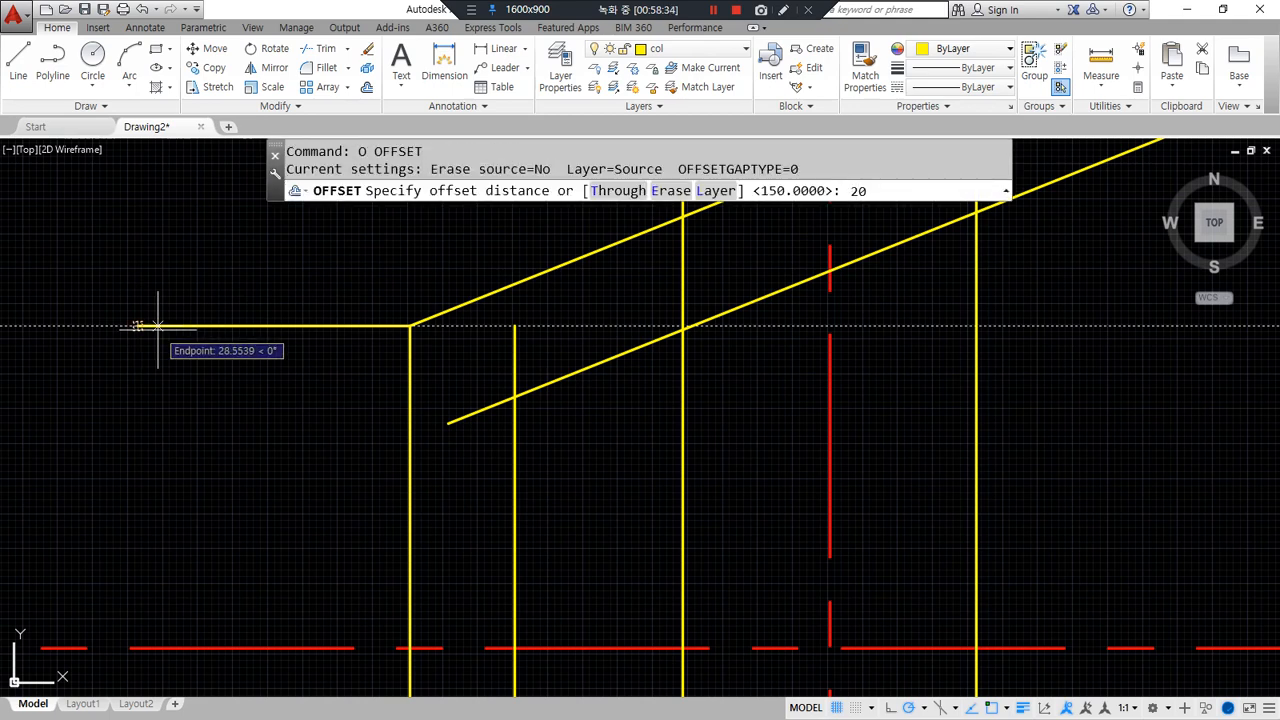
{"action": "key", "text": "BackSpace"}
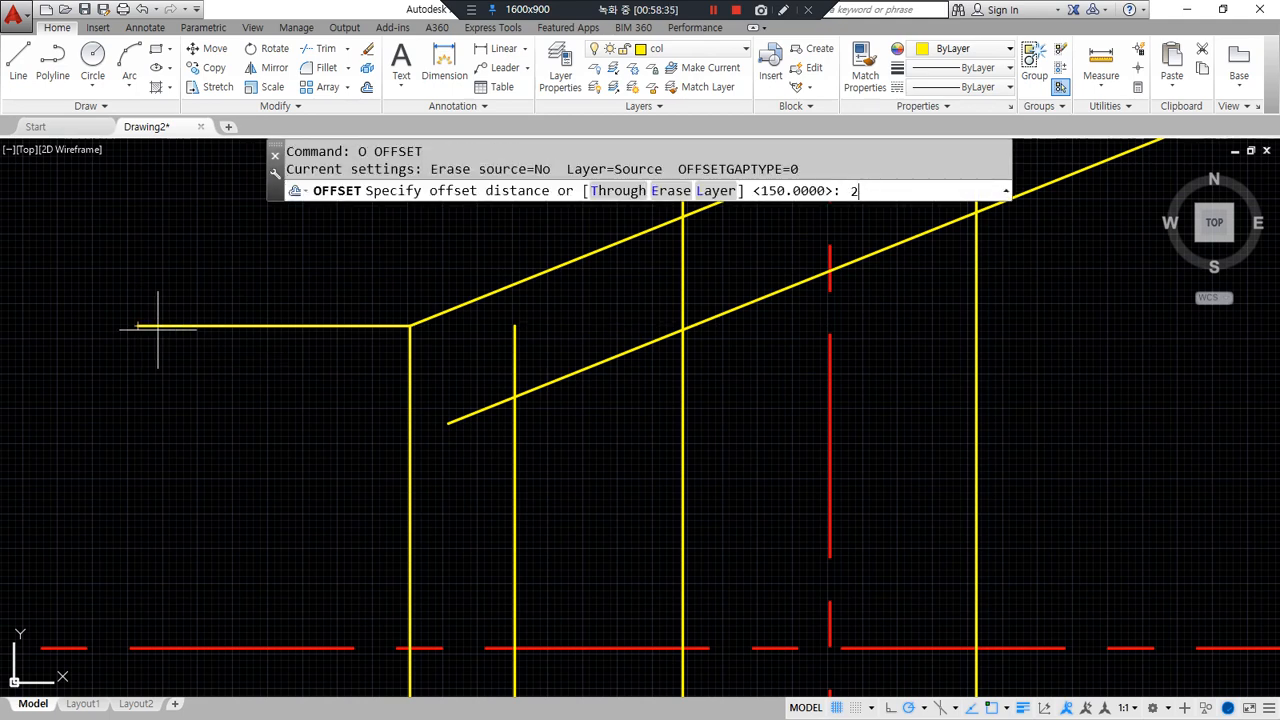
{"action": "type", "text": "50"}
{"action": "key", "text": "Return"}
{"action": "left_click", "coordinate": [337, 325]}
{"action": "left_click", "coordinate": [306, 500]}
{"action": "key", "text": "Return"}
- Fillet the eaves' bottom line to both vertical edges, and the inner vertical edge to the lower sloped line
{"action": "type", "text": "f"}
{"action": "key", "text": "Return"}
{"action": "left_click", "coordinate": [512, 452]}
{"action": "left_click", "coordinate": [440, 501]}
{"action": "key", "text": "Return"}
{"action": "left_click", "coordinate": [437, 506]}
{"action": "left_click", "coordinate": [411, 466]}
{"action": "key", "text": "Return"}
{"action": "left_click", "coordinate": [517, 428]}
{"action": "left_click", "coordinate": [538, 387]}
- Erase the horizontal construction line at the outer top corner of the eaves
{"action": "left_click", "coordinate": [363, 334]}
{"action": "left_click", "coordinate": [274, 303]}
{"action": "type", "text": "e"}
{"action": "key", "text": "Return"}
{"action": "scroll", "coordinate": [249, 443], "scroll_direction": "down", "scroll_amount": 1}
{"action": "scroll", "coordinate": [579, 411], "scroll_direction": "down", "scroll_amount": 1}
{"action": "middle_click_drag", "start_coordinate": [579, 411], "coordinate": [374, 383]}
{"action": "type", "text": "tr"}
{"action": "key", "text": "Return"}
{"action": "key", "text": "Return"}
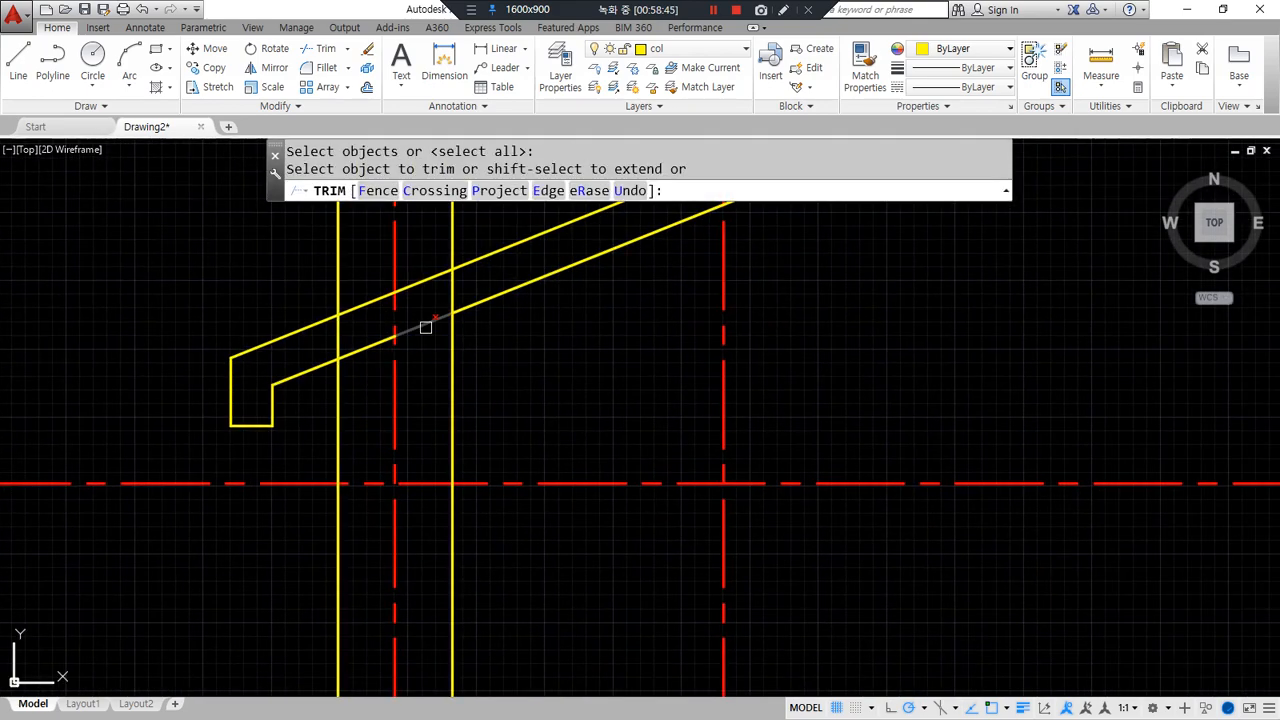
{"action": "key", "text": "Return"}
- Fillet the roof slab's underside to the outer and inner wall lines, forming sharp corners on both sides of the wall
{"action": "type", "text": "f"}
{"action": "key", "text": "Return"}
{"action": "left_click", "coordinate": [314, 368]}
{"action": "left_click", "coordinate": [337, 389]}
{"action": "key", "text": "Return"}
{"action": "left_click", "coordinate": [475, 294]}
{"action": "left_click", "coordinate": [470, 305]}
{"action": "left_click", "coordinate": [452, 349]}
- Draw a vertical cutting line from the end of the floor lines up across both sloped roof lines
{"action": "scroll", "coordinate": [540, 432], "scroll_direction": "down", "scroll_amount": 2}
{"action": "middle_click_drag", "start_coordinate": [572, 457], "coordinate": [595, 386]}
{"action": "scroll", "coordinate": [595, 386], "scroll_direction": "down", "scroll_amount": 2}
{"action": "middle_click_drag", "start_coordinate": [656, 416], "coordinate": [565, 411]}
{"action": "key", "text": "Escape"}
{"action": "type", "text": "l"}
{"action": "key", "text": "Return"}
{"action": "left_click", "coordinate": [688, 637]}
{"action": "middle_click_drag", "start_coordinate": [690, 292], "coordinate": [682, 375]}
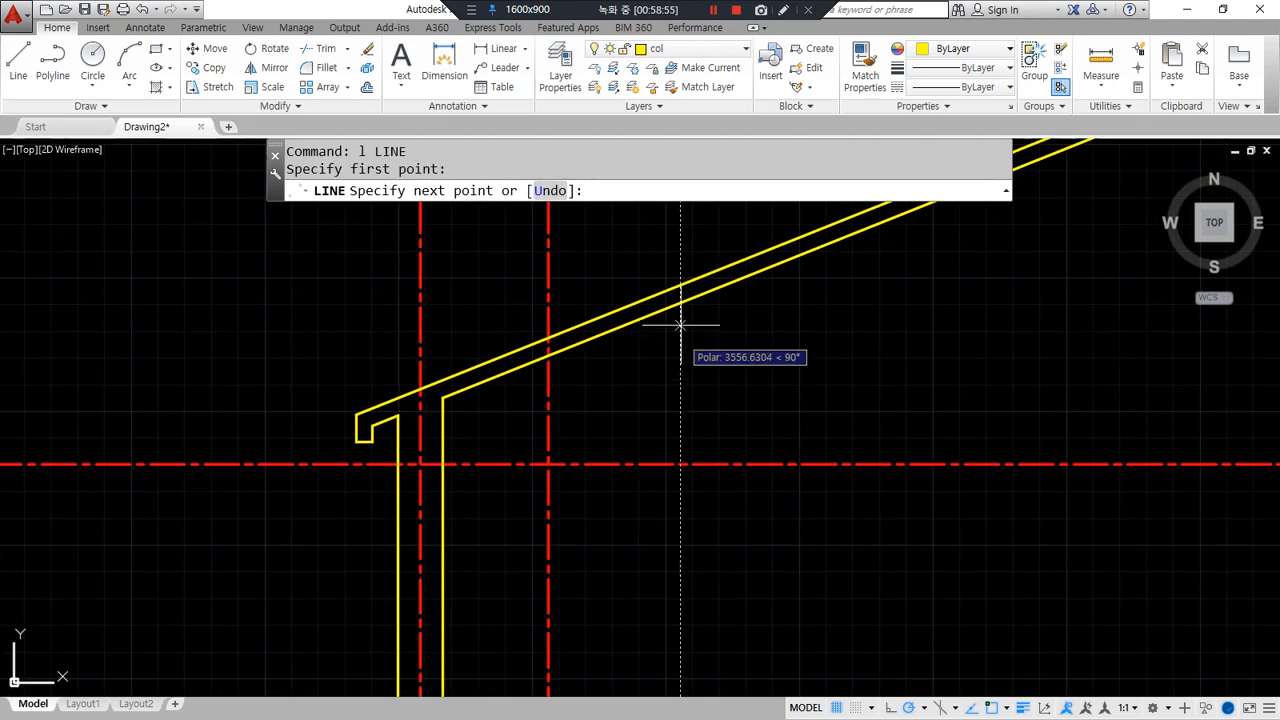
{"action": "left_click", "coordinate": [680, 233]}
{"action": "key", "text": "Return"}
- Trim both sloped roof lines beyond the vertical cutting line
{"action": "type", "text": "tr"}
{"action": "key", "text": "Return"}
{"action": "left_click", "coordinate": [681, 345]}
{"action": "key", "text": "Return"}
{"action": "left_click", "coordinate": [745, 250]}
{"action": "left_click", "coordinate": [721, 312]}
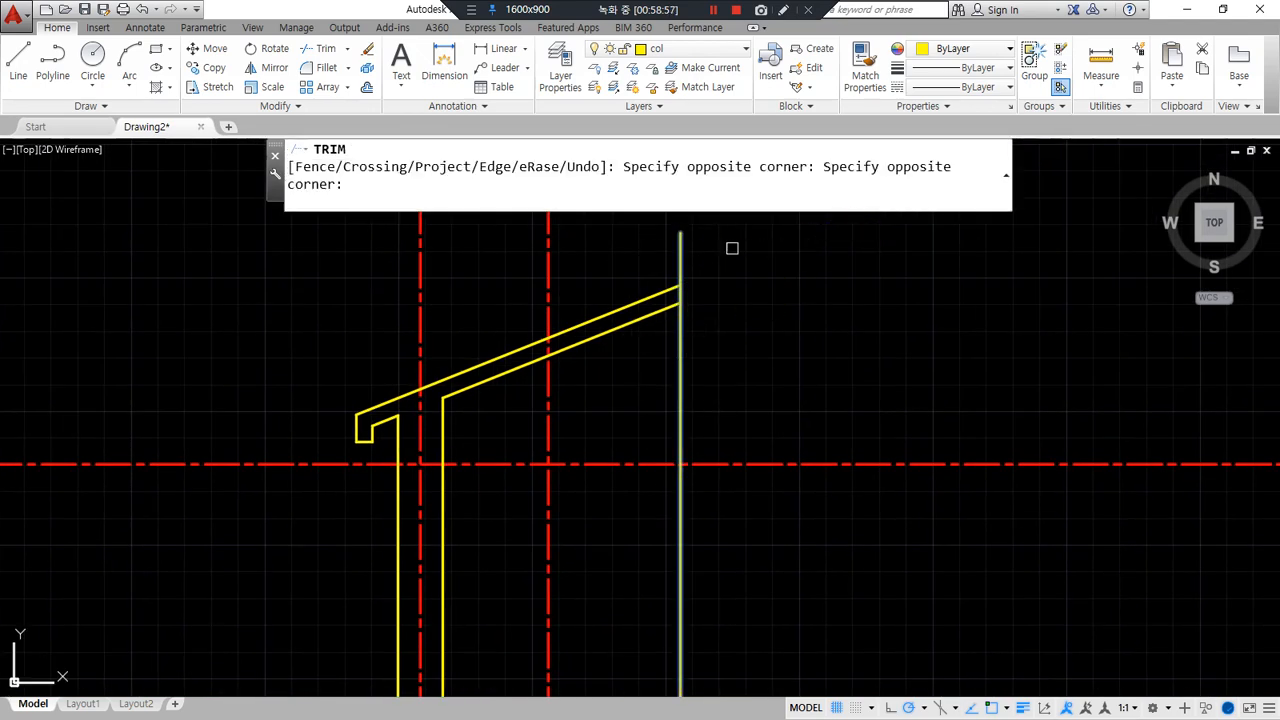
- Erase the vertical cutting line and one other leftover line in the section
{"action": "key", "text": "Return"}
{"action": "left_click", "coordinate": [700, 363]}
{"action": "left_click", "coordinate": [625, 398]}
{"action": "key", "text": "e"}
{"action": "key", "text": "Return"}
{"action": "middle_click_drag", "start_coordinate": [424, 442], "coordinate": [473, 352]}
{"action": "scroll", "coordinate": [472, 352], "scroll_direction": "down", "scroll_amount": 3}
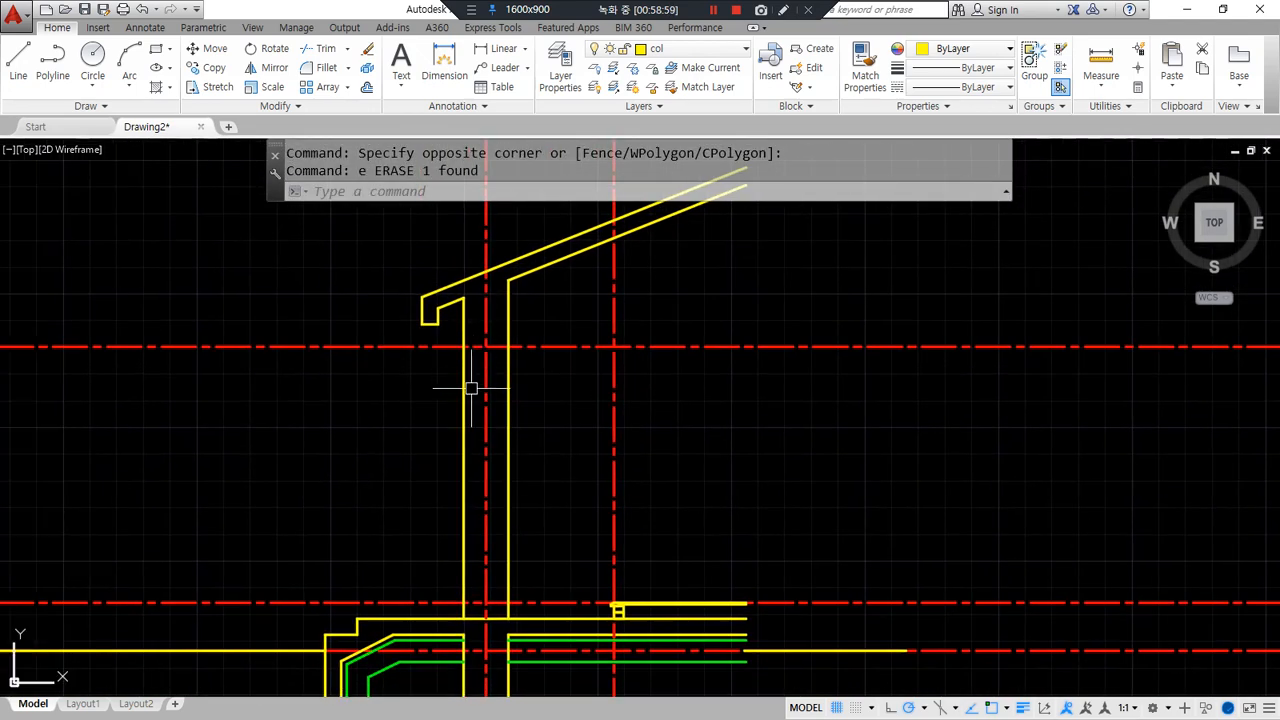
{"action": "scroll", "coordinate": [665, 558], "scroll_direction": "up", "scroll_amount": 3}
{"action": "left_click", "coordinate": [690, 557]}
{"action": "key", "text": "e"}
{"action": "key", "text": "Return"}
{"action": "middle_click_drag", "start_coordinate": [402, 331], "coordinate": [432, 463]}
{"action": "scroll", "coordinate": [318, 278], "scroll_direction": "up", "scroll_amount": 2}
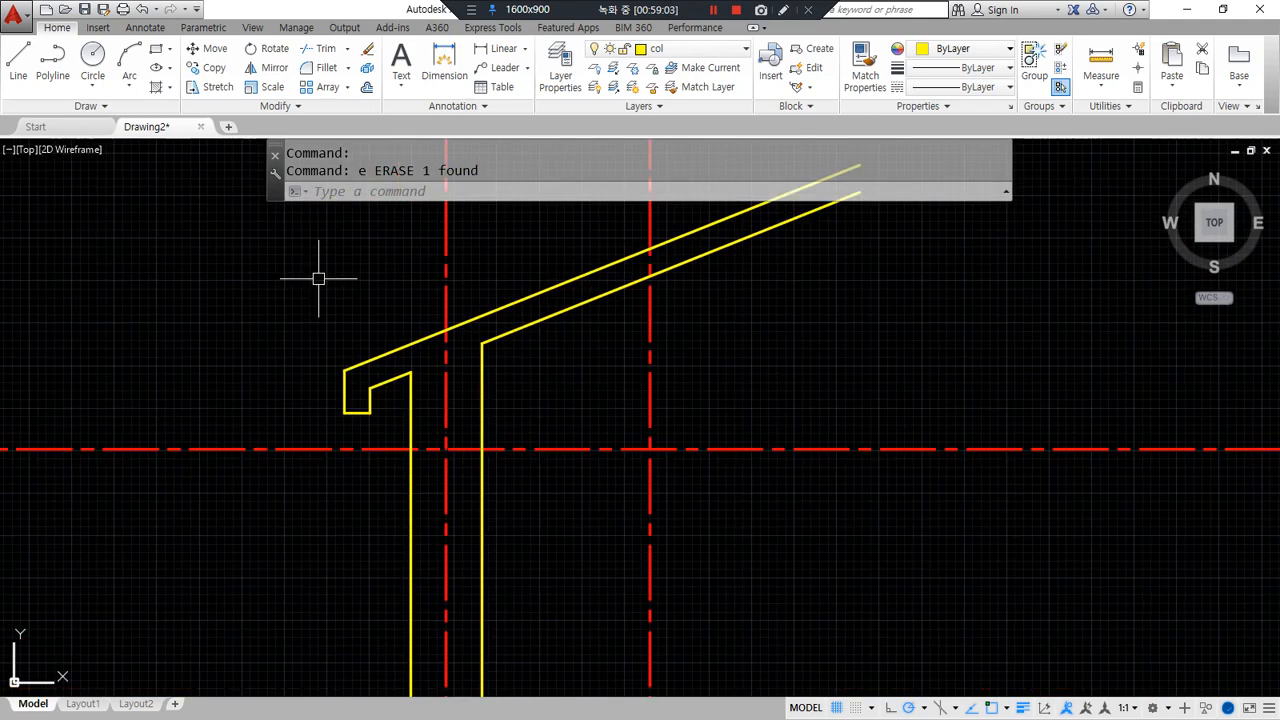
{"action": "middle_click_drag", "start_coordinate": [480, 308], "coordinate": [426, 397]}
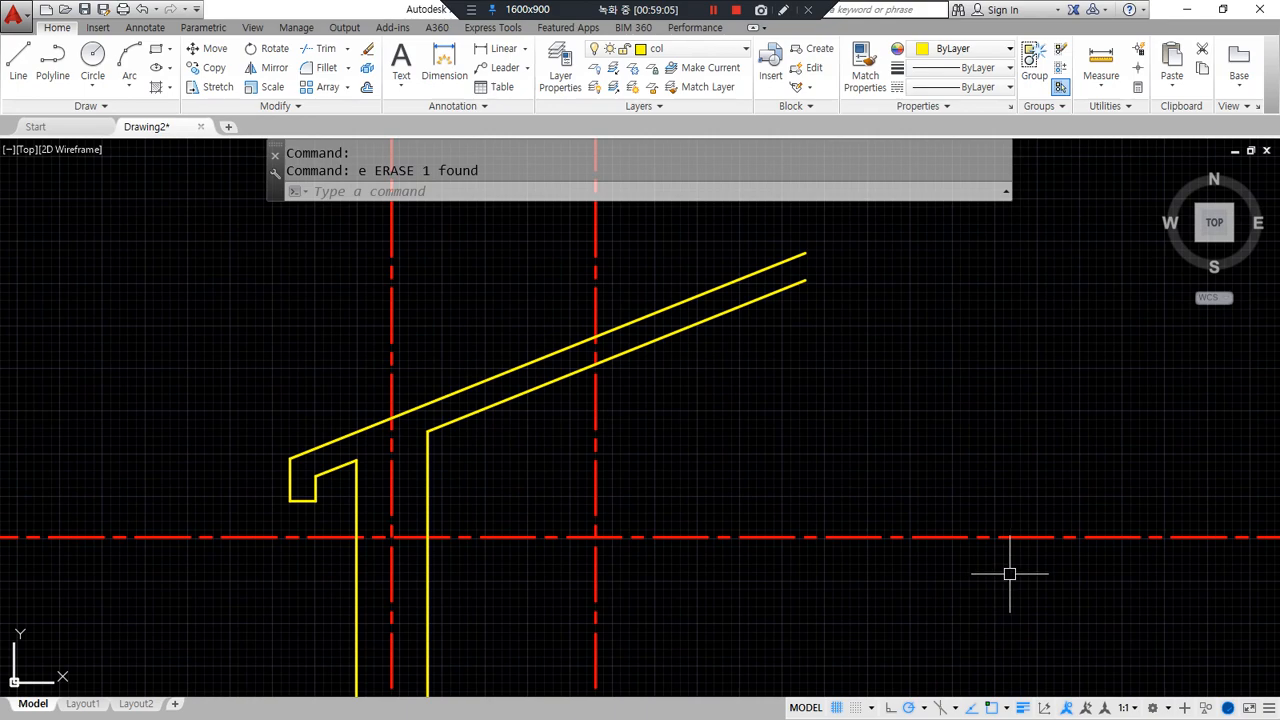
{"action": "middle_click_drag", "start_coordinate": [674, 465], "coordinate": [687, 453]}
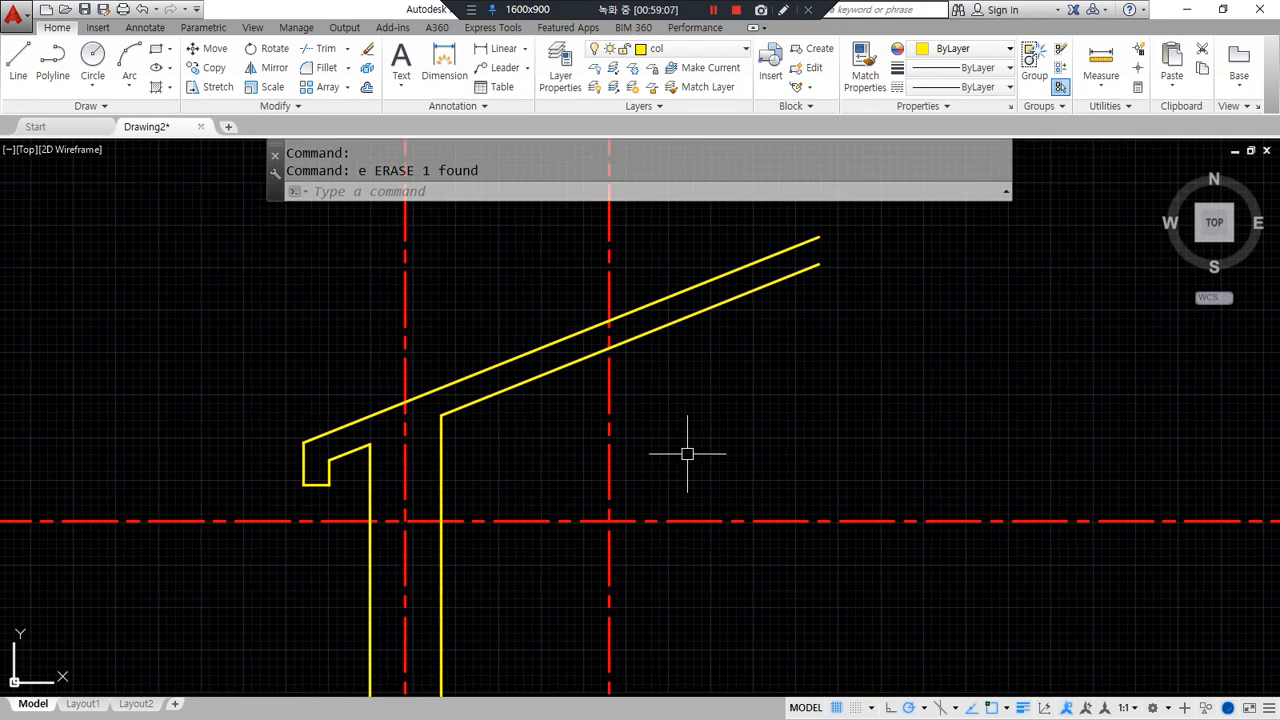
{"action": "scroll", "coordinate": [481, 408], "scroll_direction": "down", "scroll_amount": 2}
{"action": "scroll", "coordinate": [400, 457], "scroll_direction": "up", "scroll_amount": 4}
{"action": "scroll", "coordinate": [680, 486], "scroll_direction": "down", "scroll_amount": 2}
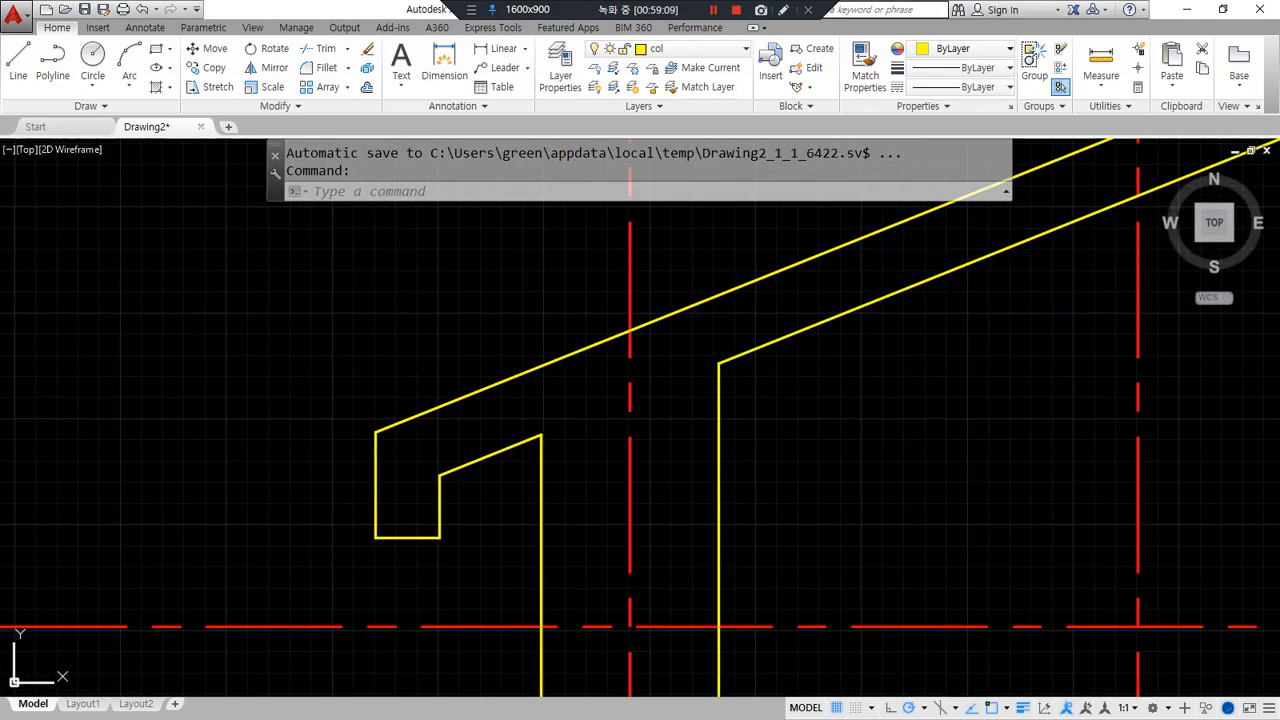
- Draw a horizontal ceiling line along the horizontal centre line from the inner wall face to beyond the second vertical centre line
{"action": "middle_click_drag", "start_coordinate": [946, 589], "coordinate": [414, 414]}
{"action": "scroll", "coordinate": [410, 430], "scroll_direction": "down", "scroll_amount": 2}
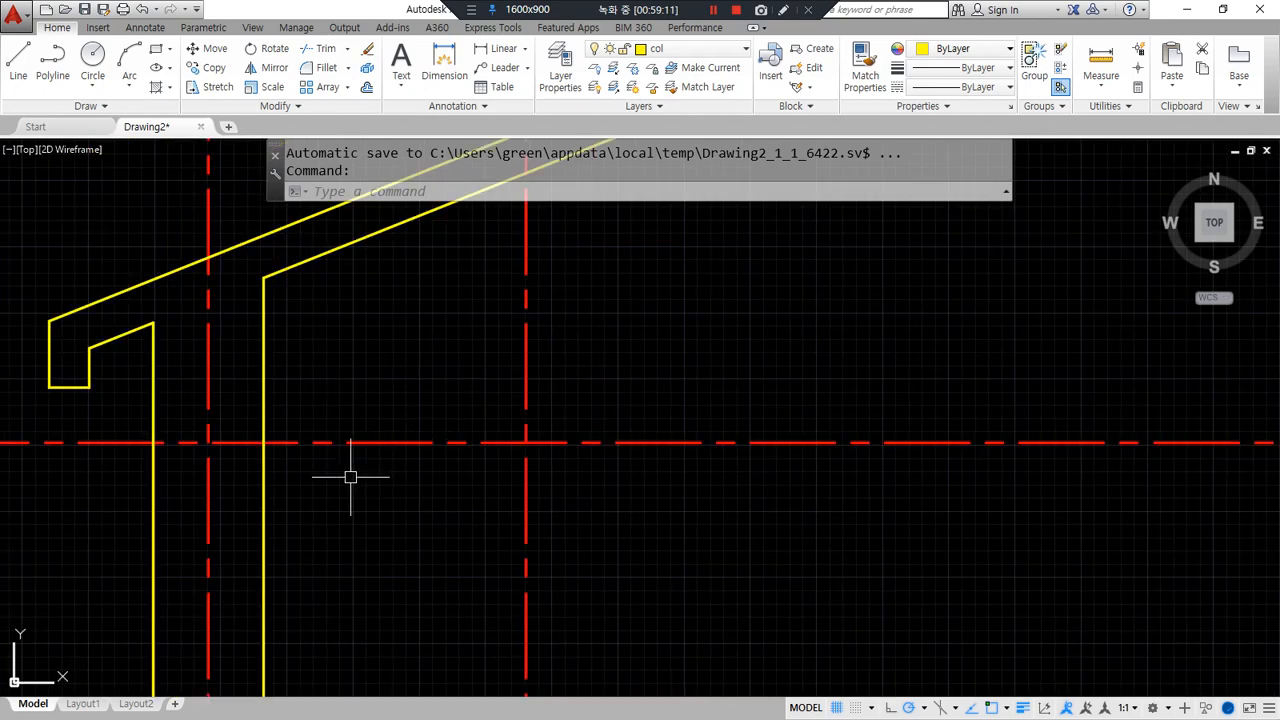
{"action": "type", "text": "l"}
{"action": "key", "text": "Return"}
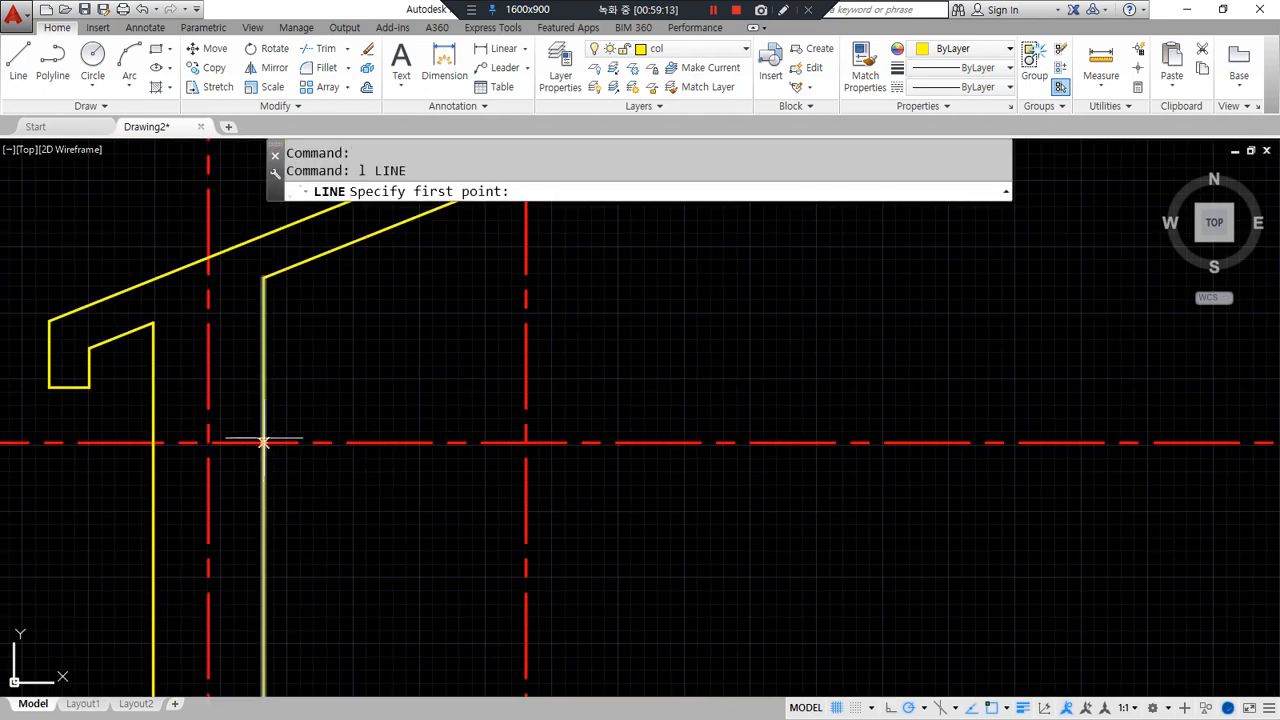
{"action": "left_click", "coordinate": [263, 442]}
{"action": "scroll", "coordinate": [1087, 466], "scroll_direction": "down", "scroll_amount": 2}
{"action": "middle_click_drag", "start_coordinate": [1065, 461], "coordinate": [854, 522]}
{"action": "left_click", "coordinate": [822, 514]}
{"action": "key", "text": "Return"}
{"action": "scroll", "coordinate": [374, 522], "scroll_direction": "up", "scroll_amount": 6}
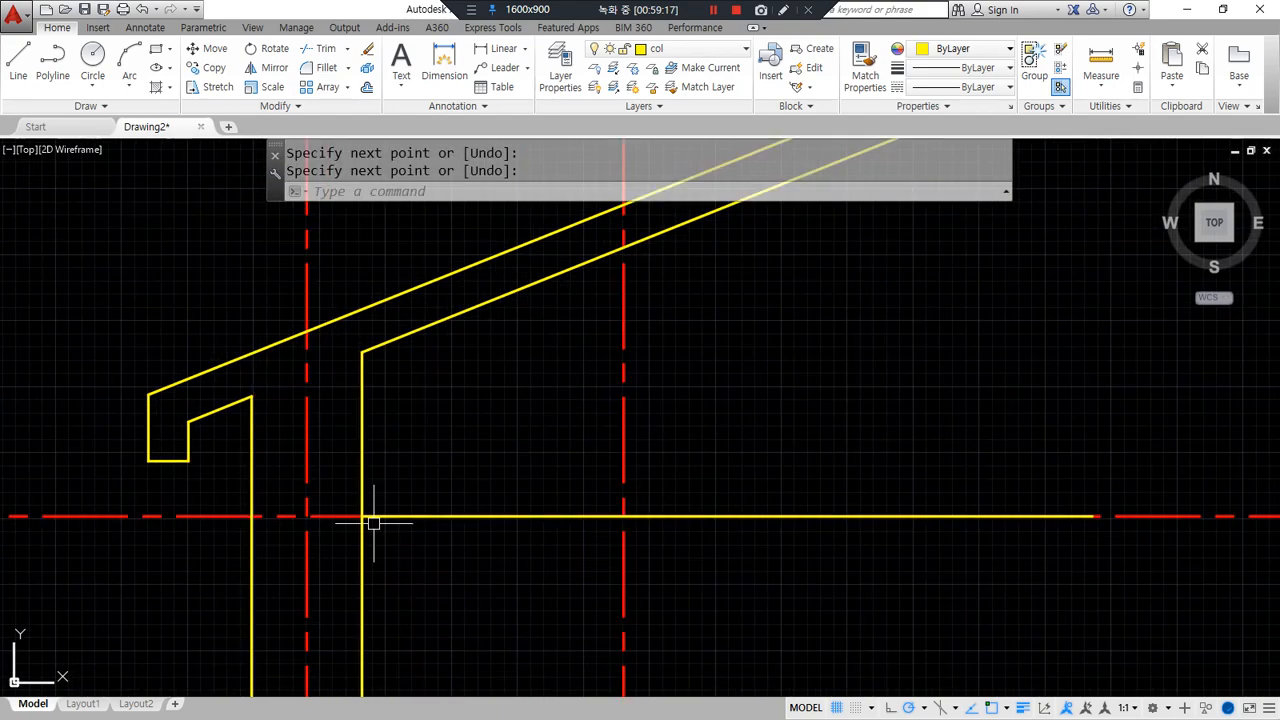
{"action": "left_click_drag", "start_coordinate": [316, 506], "coordinate": [955, 500]}
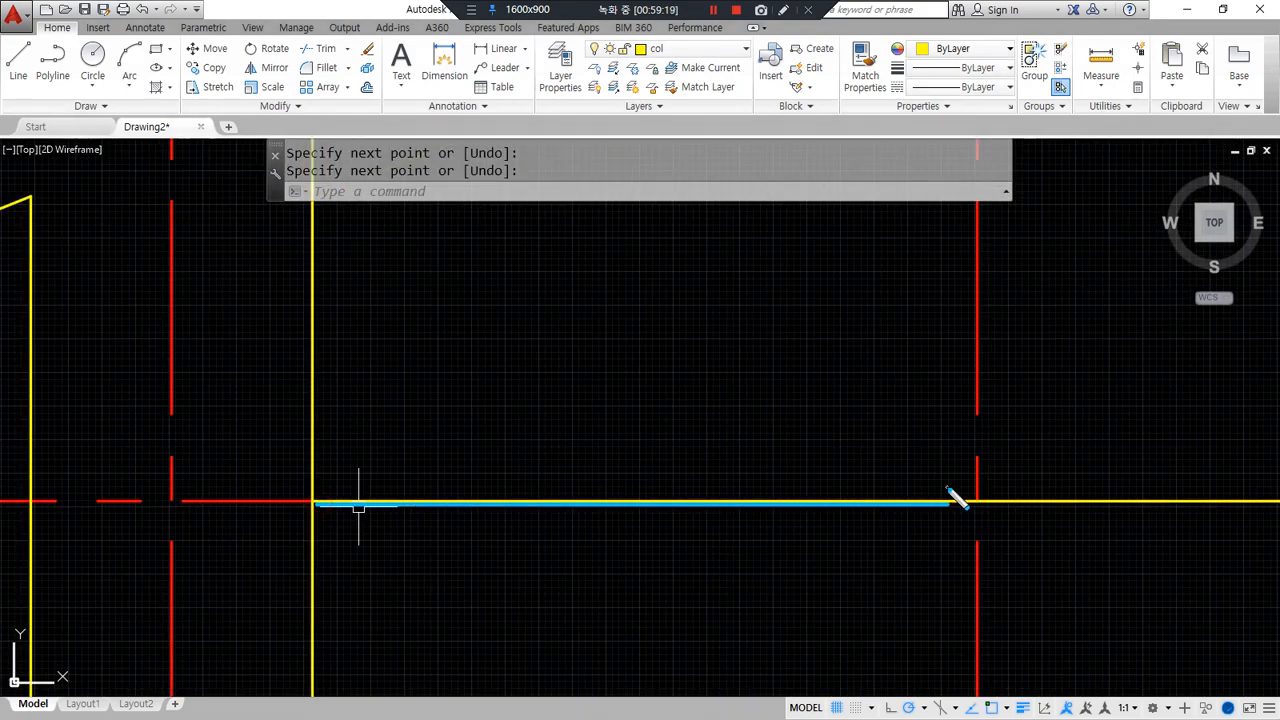
{"action": "key", "text": "ctrl+z"}
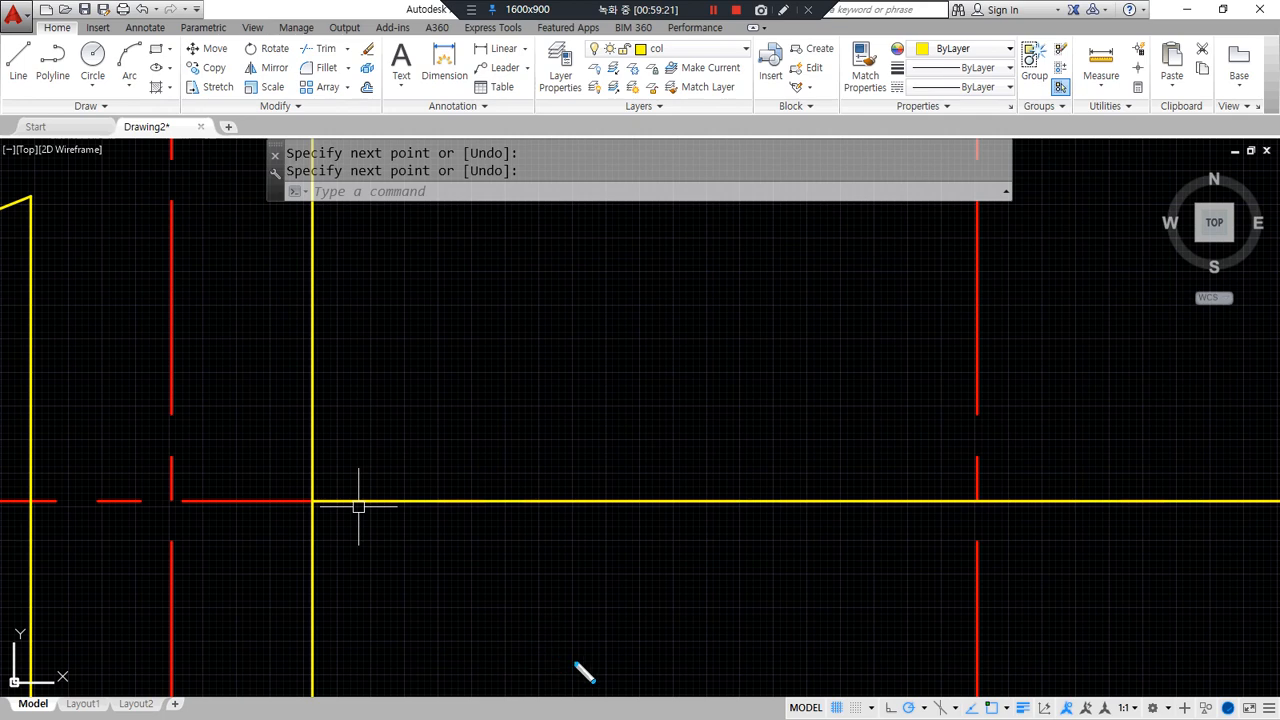
{"action": "key", "text": "Escape"}
{"action": "scroll", "coordinate": [551, 605], "scroll_direction": "down", "scroll_amount": 2}
{"action": "middle_click_drag", "start_coordinate": [552, 603], "coordinate": [550, 498]}
{"action": "key", "text": "ctrl+alt+d"}
{"action": "mouse_move", "coordinate": [707, 663]}
{"action": "left_mouse_down"}
{"action": "mouse_move", "coordinate": [692, 663]}
{"action": "mouse_move", "coordinate": [704, 639]}
{"action": "mouse_move", "coordinate": [596, 590]}
{"action": "mouse_move", "coordinate": [625, 540]}
{"action": "left_mouse_up"}
{"action": "left_click_drag", "start_coordinate": [401, 197], "coordinate": [400, 603]}
{"action": "left_click_drag", "start_coordinate": [398, 435], "coordinate": [723, 436]}
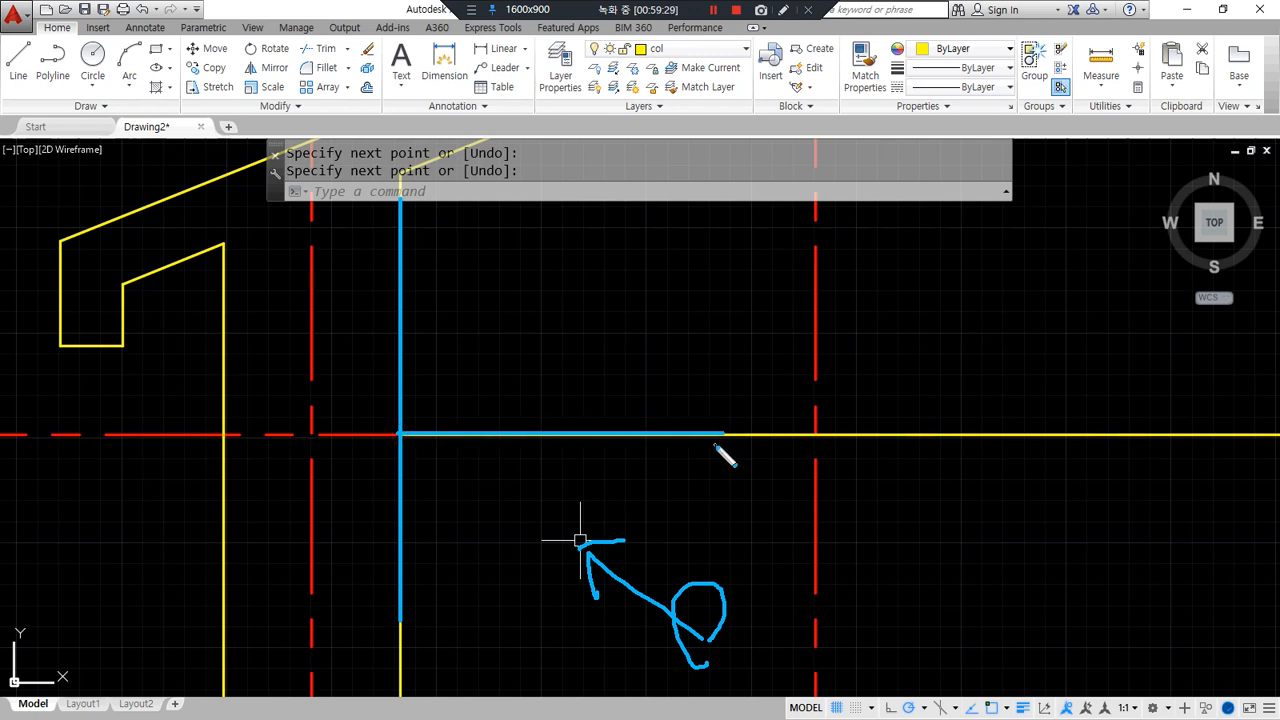
{"action": "mouse_move", "coordinate": [400, 434]}
{"action": "left_mouse_down"}
{"action": "mouse_move", "coordinate": [405, 472]}
{"action": "mouse_move", "coordinate": [437, 440]}
{"action": "left_mouse_up"}
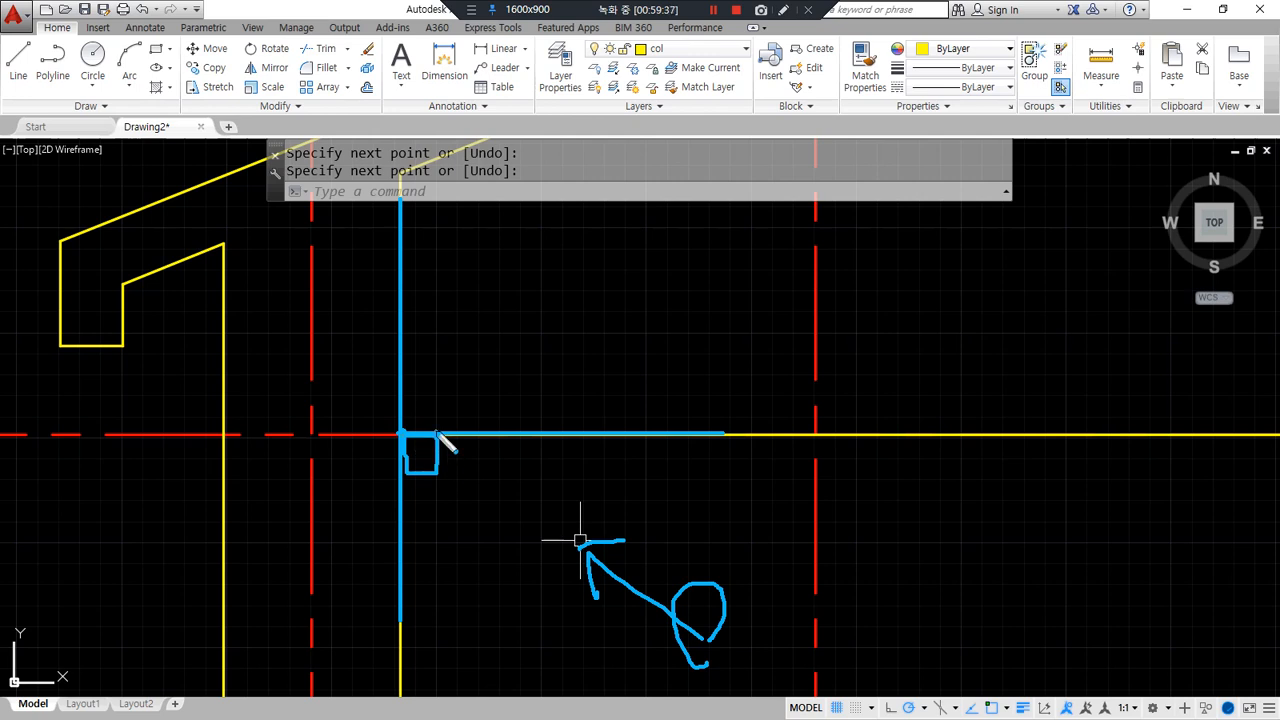
- Draw a 36 by 36 rectangle below the ceiling line, with its upper corner where that line meets the inner wall face
{"action": "scroll", "coordinate": [420, 495], "scroll_direction": "up", "scroll_amount": 4}
{"action": "type", "text": "rec"}
{"action": "key", "text": "Return"}
{"action": "left_click", "coordinate": [353, 358]}
{"action": "type", "text": "@"}
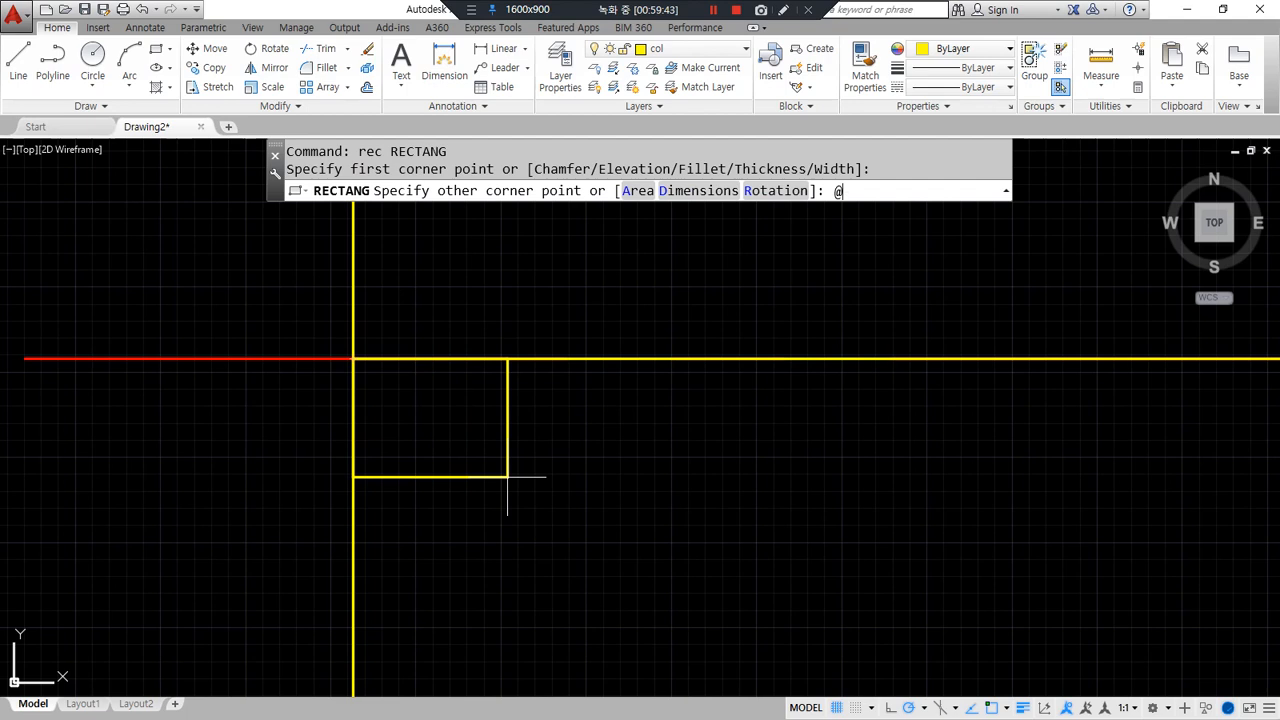
{"action": "type", "text": "36,-36"}
{"action": "key", "text": "Return"}
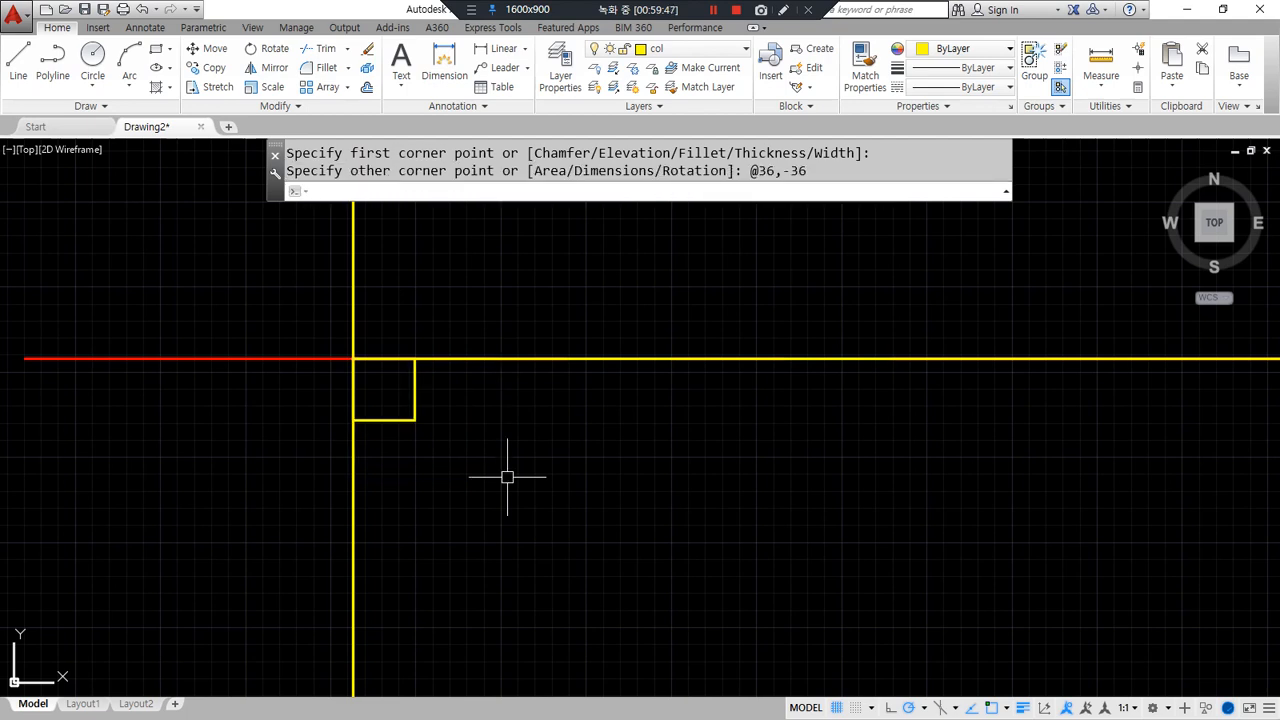
- Draw a horizontal line from the lower outer corner of the 36 by 36 square to below the ceiling line's far end
{"action": "type", "text": "l"}
{"action": "key", "text": "Return"}
{"action": "left_click", "coordinate": [414, 420]}
{"action": "scroll", "coordinate": [513, 499], "scroll_direction": "down", "scroll_amount": 3}
{"action": "scroll", "coordinate": [990, 514], "scroll_direction": "down", "scroll_amount": 2}
{"action": "middle_click_drag", "start_coordinate": [998, 514], "coordinate": [586, 514]}
{"action": "left_click", "coordinate": [827, 498]}
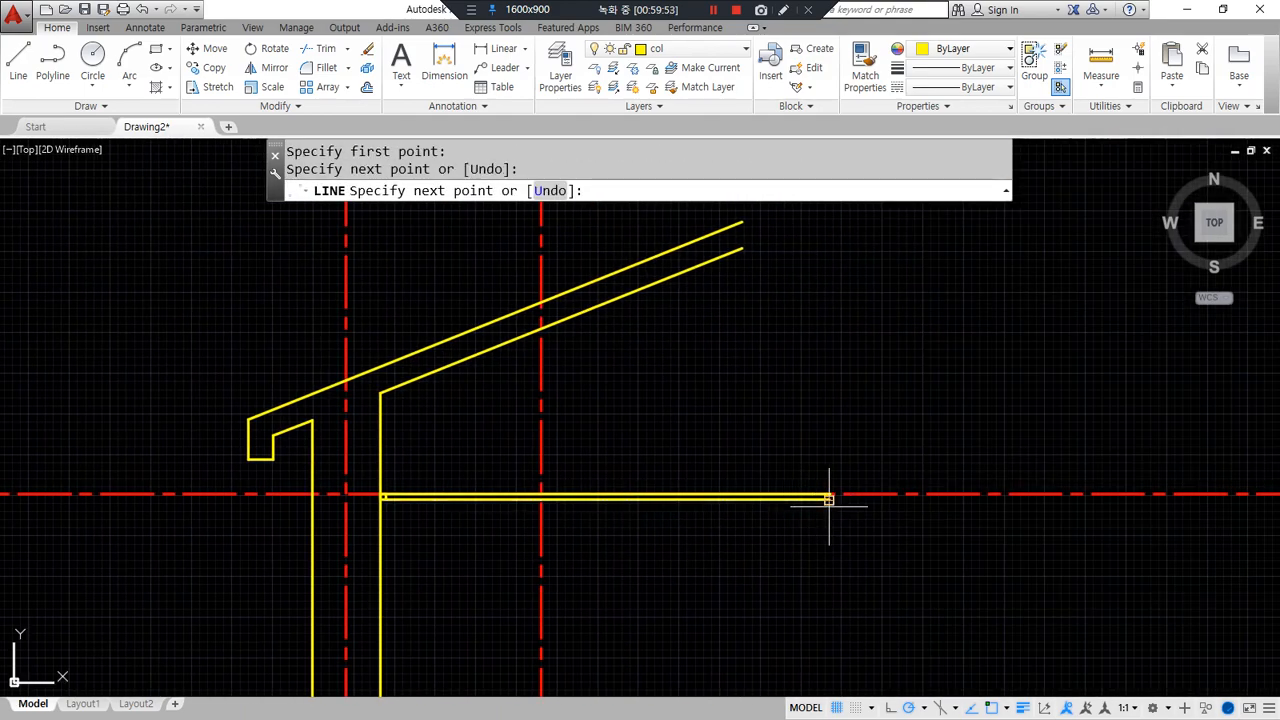
{"action": "key", "text": "Return"}
- Move the lower horizontal line that starts at the 36 by 36 square to layer 0
{"action": "scroll", "coordinate": [380, 500], "scroll_direction": "up", "scroll_amount": 5}
{"action": "left_click", "coordinate": [434, 519]}
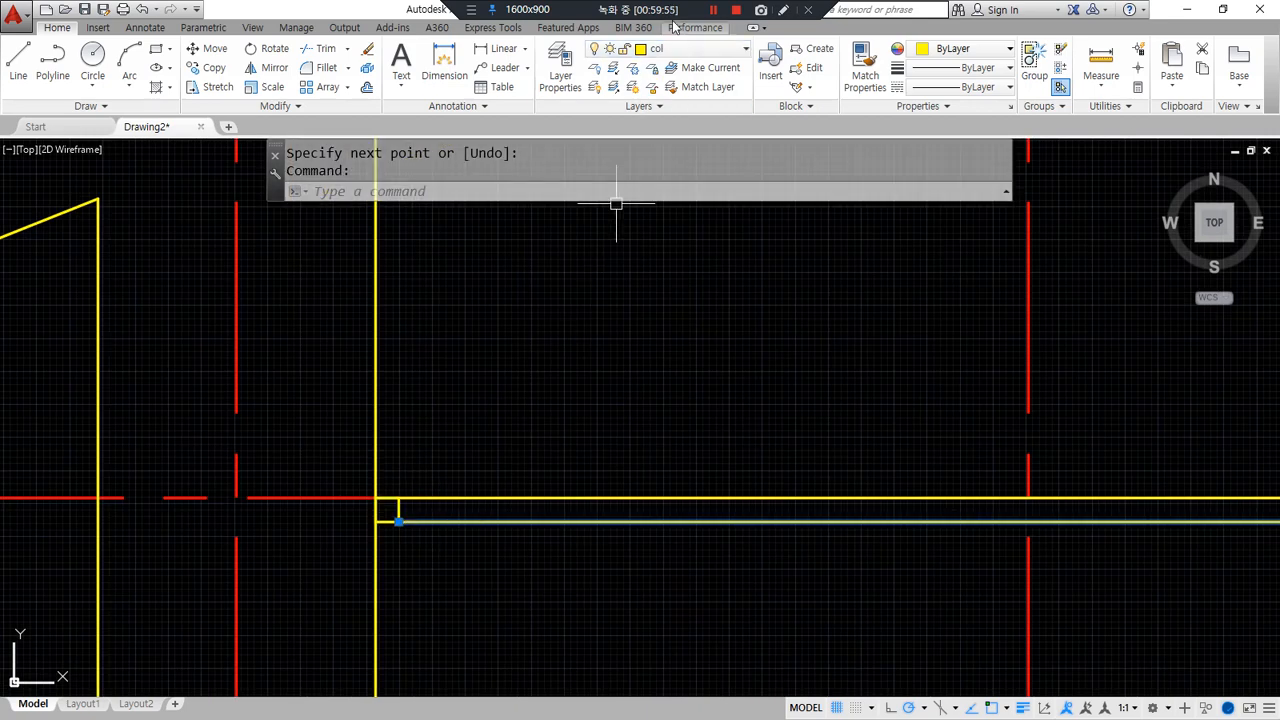
{"action": "left_click", "coordinate": [676, 50]}
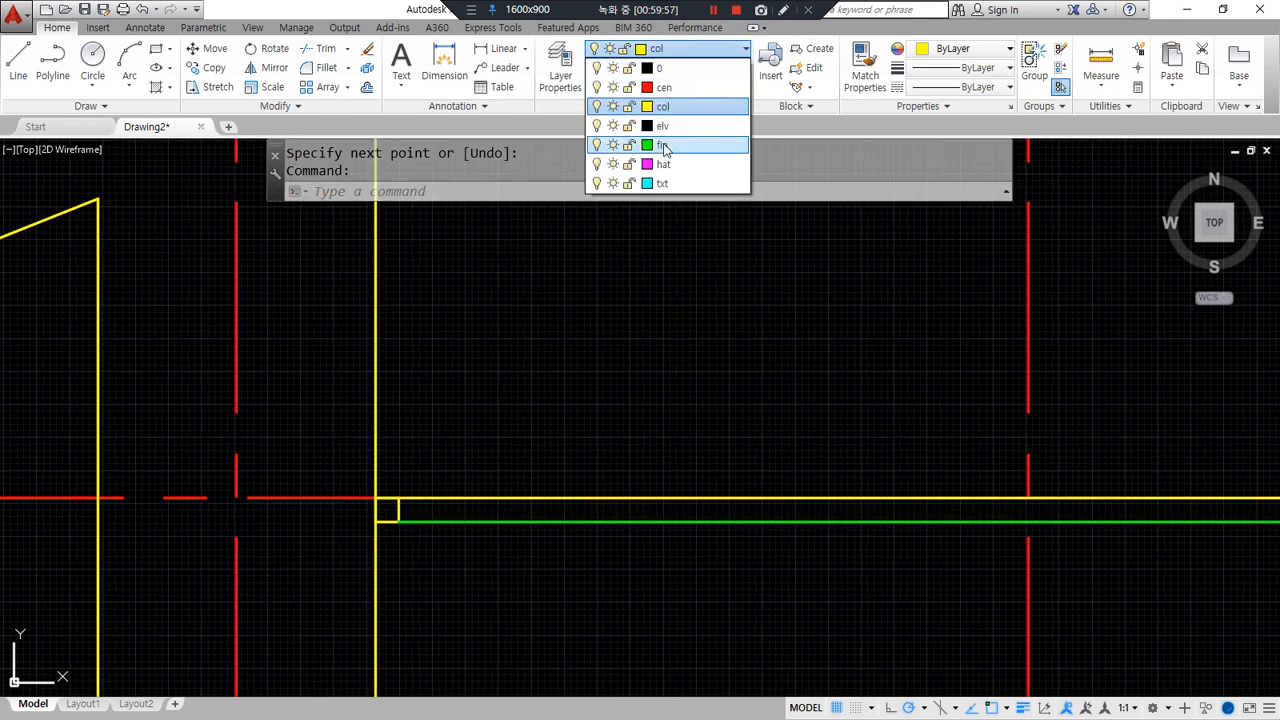
{"action": "left_click", "coordinate": [674, 76]}
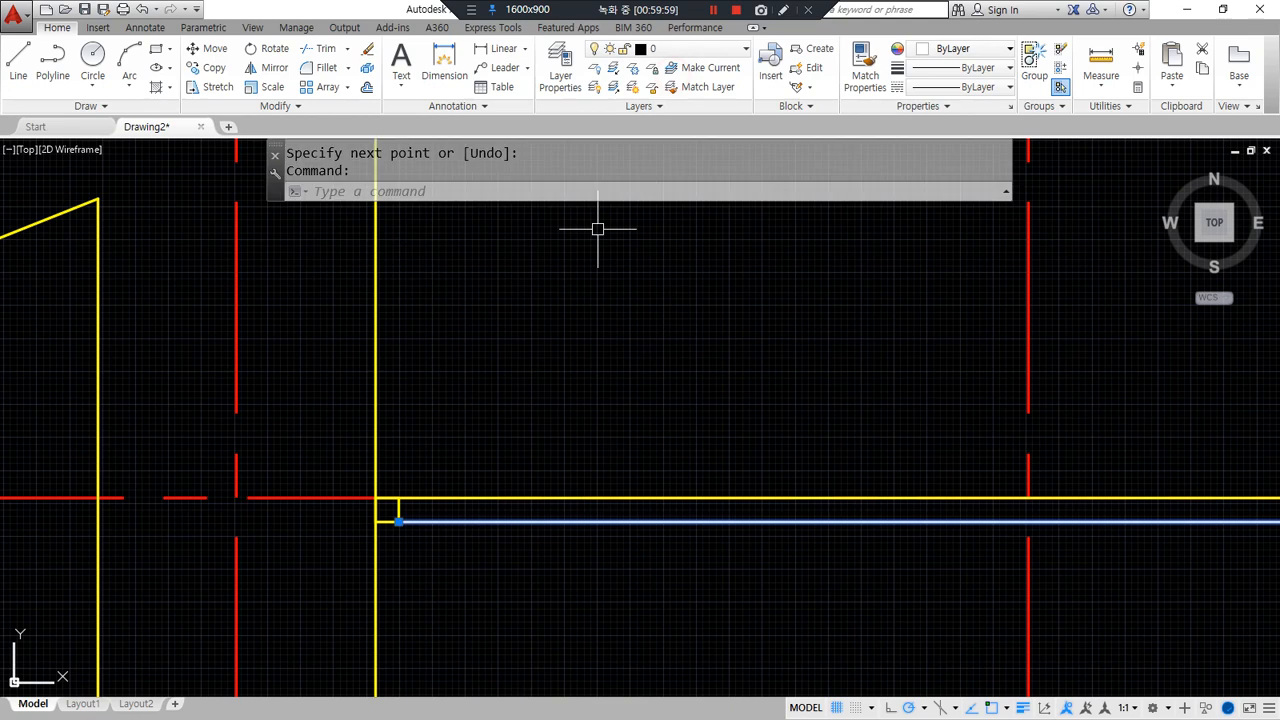
{"action": "key", "text": "Escape"}
{"action": "key", "text": "Escape"}
{"action": "scroll", "coordinate": [440, 568], "scroll_direction": "up", "scroll_amount": 3}
- Move the upper ceiling line to the fin layer
{"action": "left_click", "coordinate": [415, 387]}
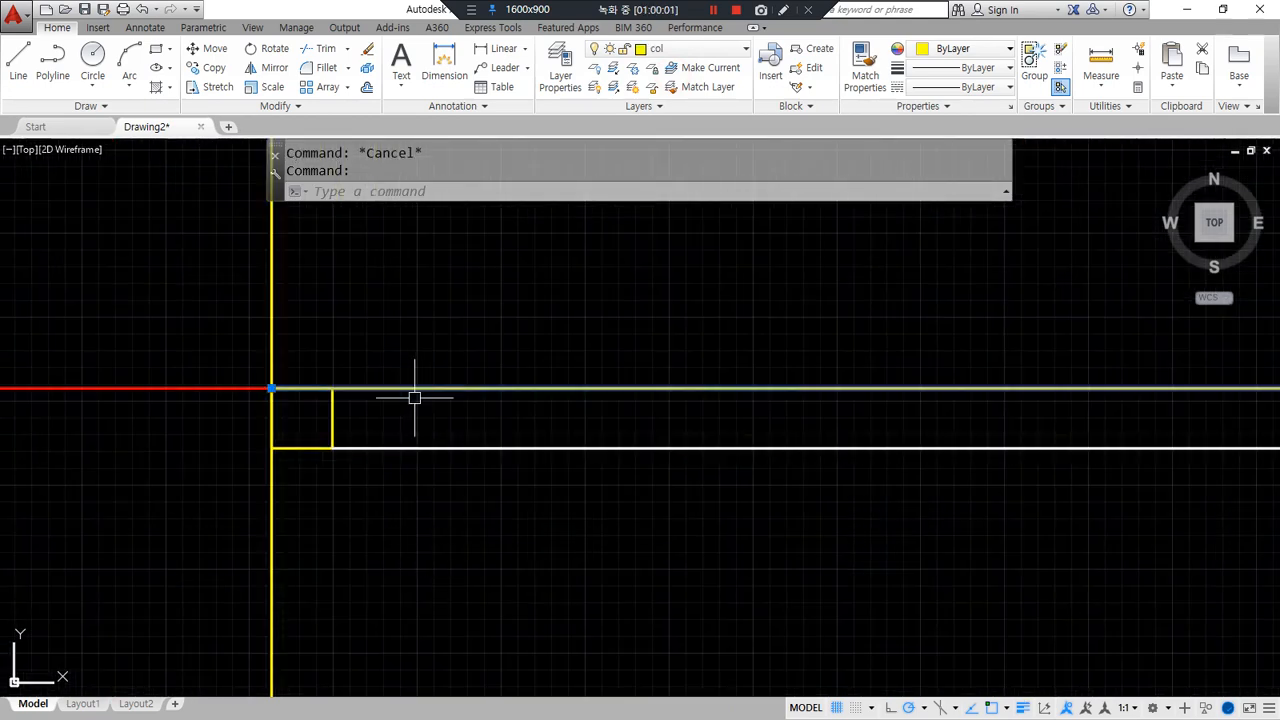
{"action": "left_click", "coordinate": [708, 52]}
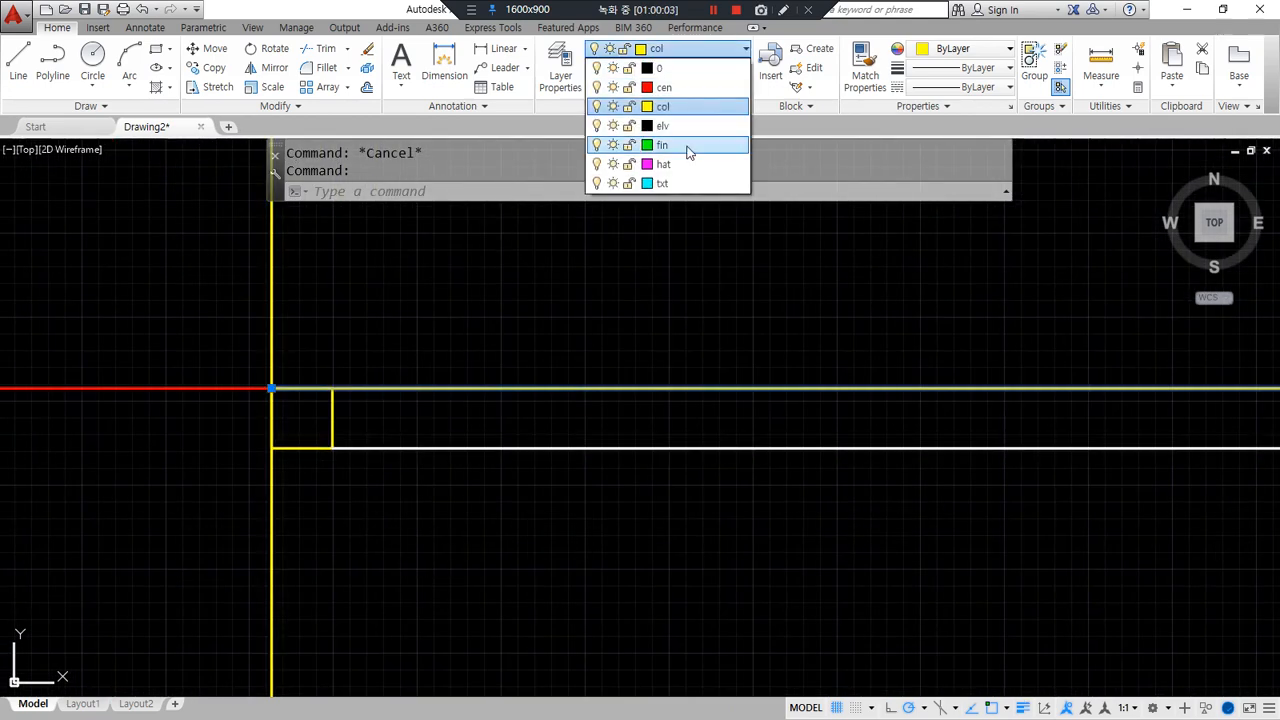
{"action": "left_click", "coordinate": [686, 145]}
{"action": "key", "text": "Escape"}
{"action": "scroll", "coordinate": [555, 560], "scroll_direction": "down", "scroll_amount": 2}
{"action": "mouse_move", "coordinate": [509, 537]}
{"action": "middle_mouse_down"}
{"action": "mouse_move", "coordinate": [349, 489]}
{"action": "mouse_move", "coordinate": [442, 456]}
{"action": "middle_mouse_up"}
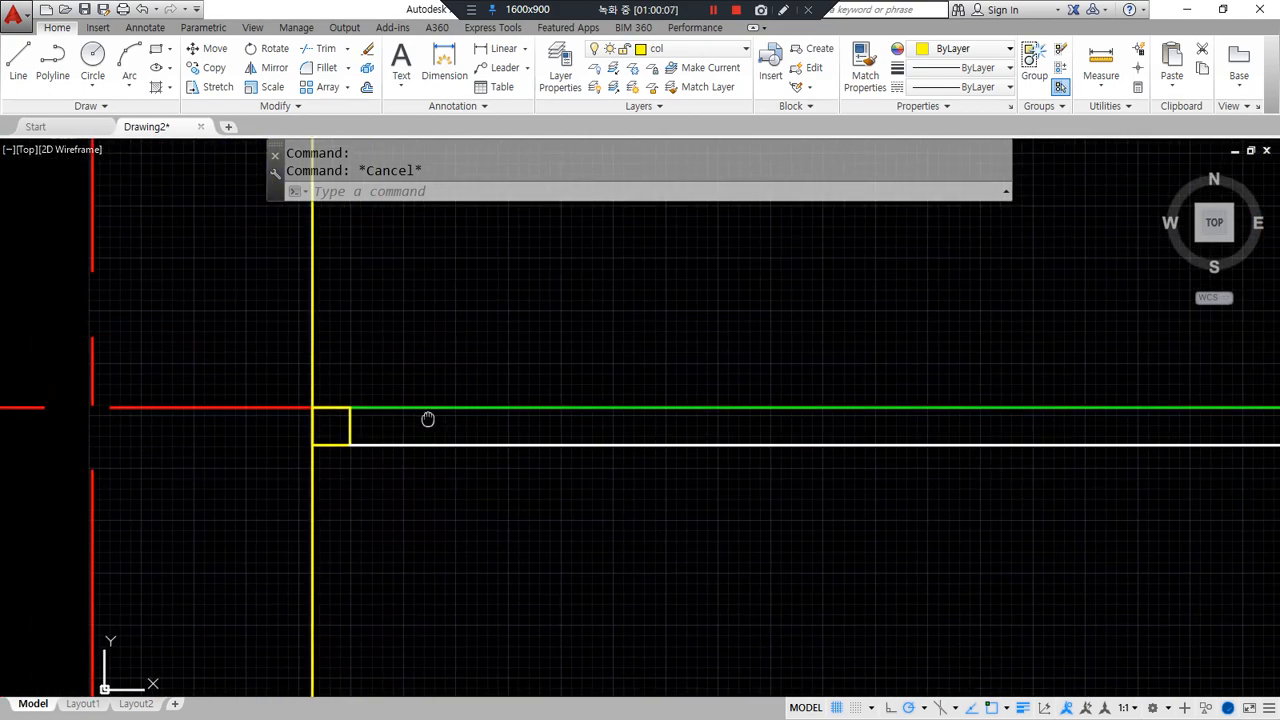
- Draw a diagonal line across the 36 by 36 square and move it to the hat layer
{"action": "scroll", "coordinate": [328, 428], "scroll_direction": "up", "scroll_amount": 4}
{"action": "type", "text": "L"}
{"action": "key", "text": "Return"}
{"action": "left_click", "coordinate": [380, 379]}
{"action": "left_click", "coordinate": [284, 474]}
{"action": "key", "text": "Return"}
{"action": "left_click", "coordinate": [320, 438]}
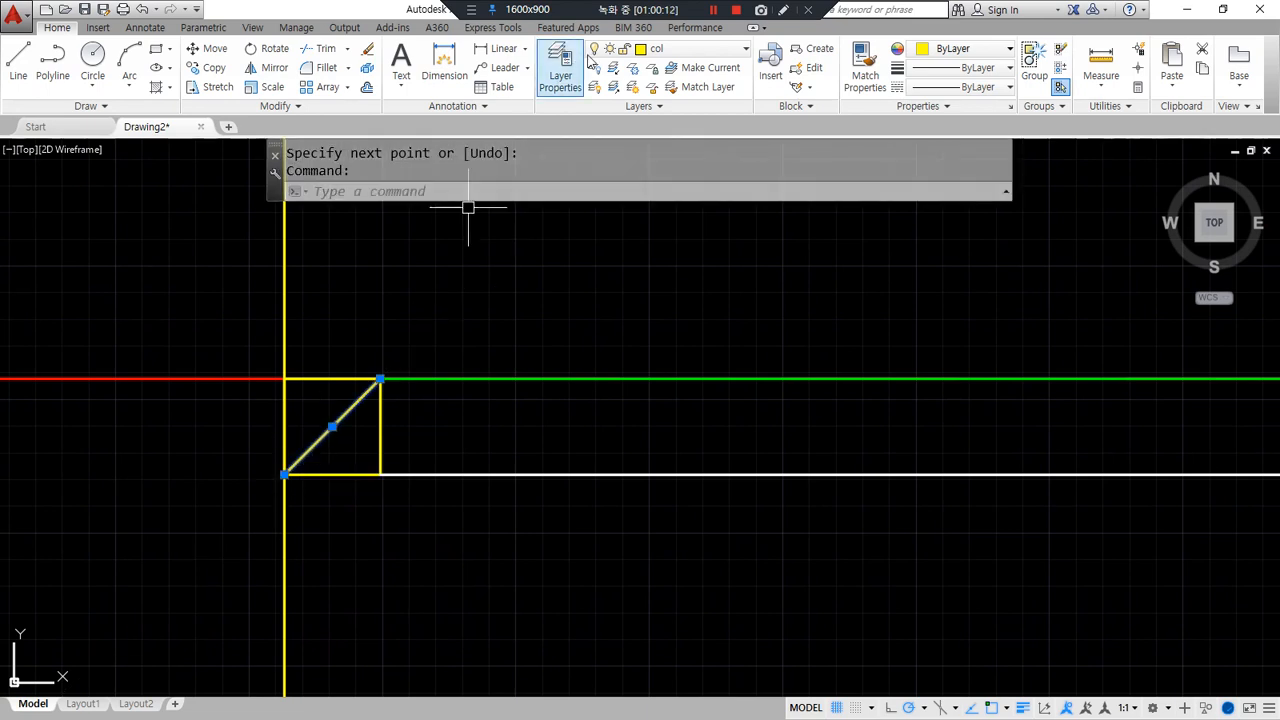
{"action": "left_click", "coordinate": [700, 48]}
{"action": "left_click", "coordinate": [665, 163]}
{"action": "key", "text": "Escape"}
{"action": "key", "text": "Escape"}
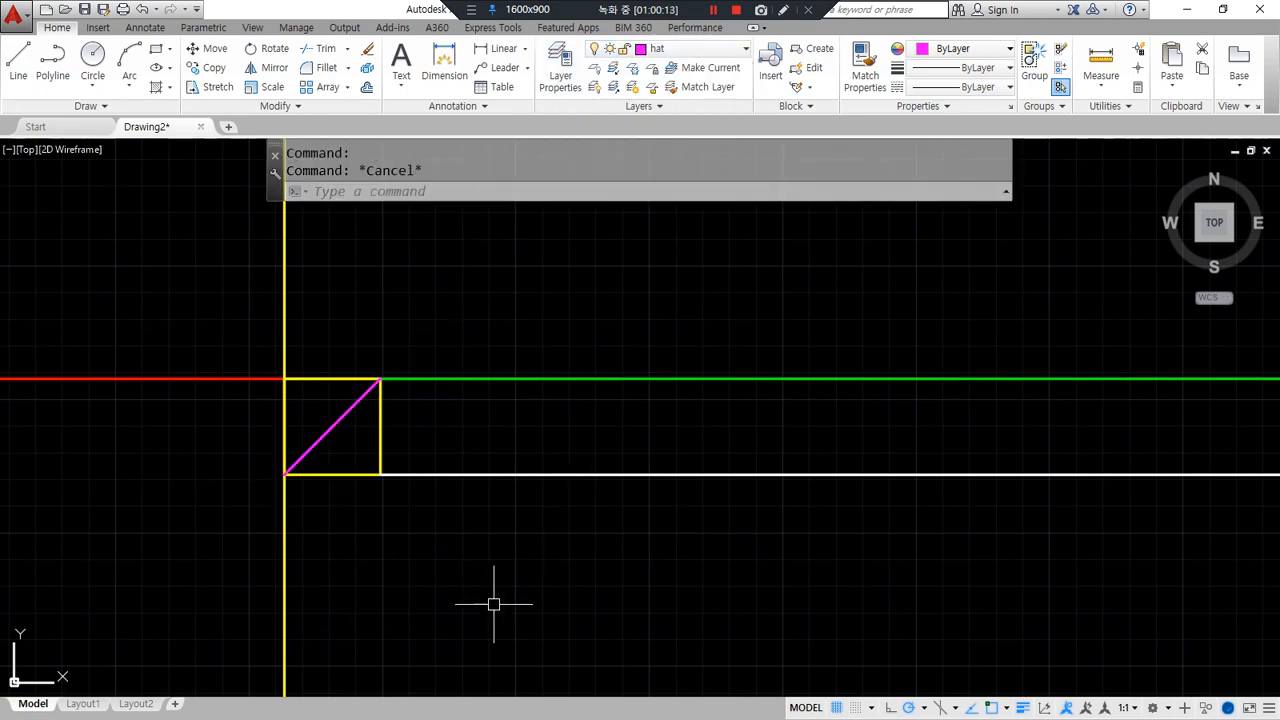
{"action": "scroll", "coordinate": [688, 379], "scroll_direction": "up", "scroll_amount": 2}
{"action": "mouse_move", "coordinate": [644, 412]}
{"action": "left_mouse_down"}
{"action": "mouse_move", "coordinate": [643, 356]}
{"action": "mouse_move", "coordinate": [670, 373]}
{"action": "mouse_move", "coordinate": [733, 340]}
{"action": "mouse_move", "coordinate": [920, 336]}
{"action": "left_mouse_up"}
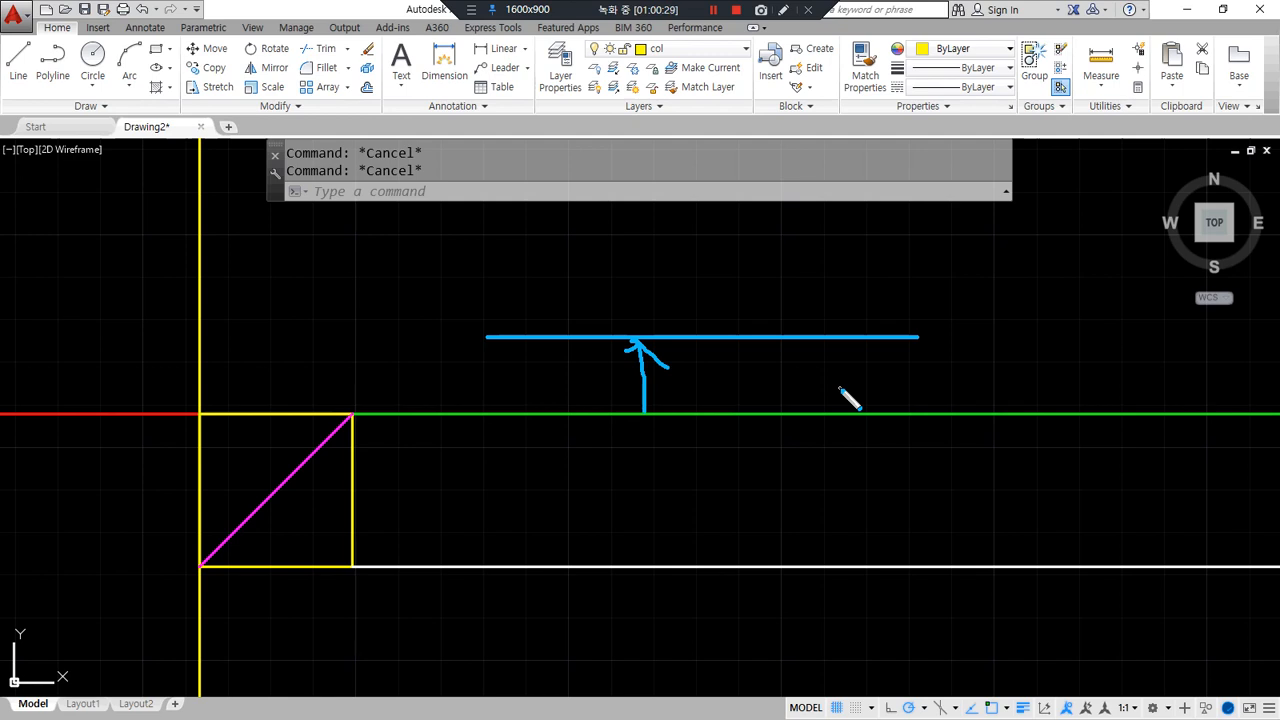
{"action": "key", "text": "Escape"}
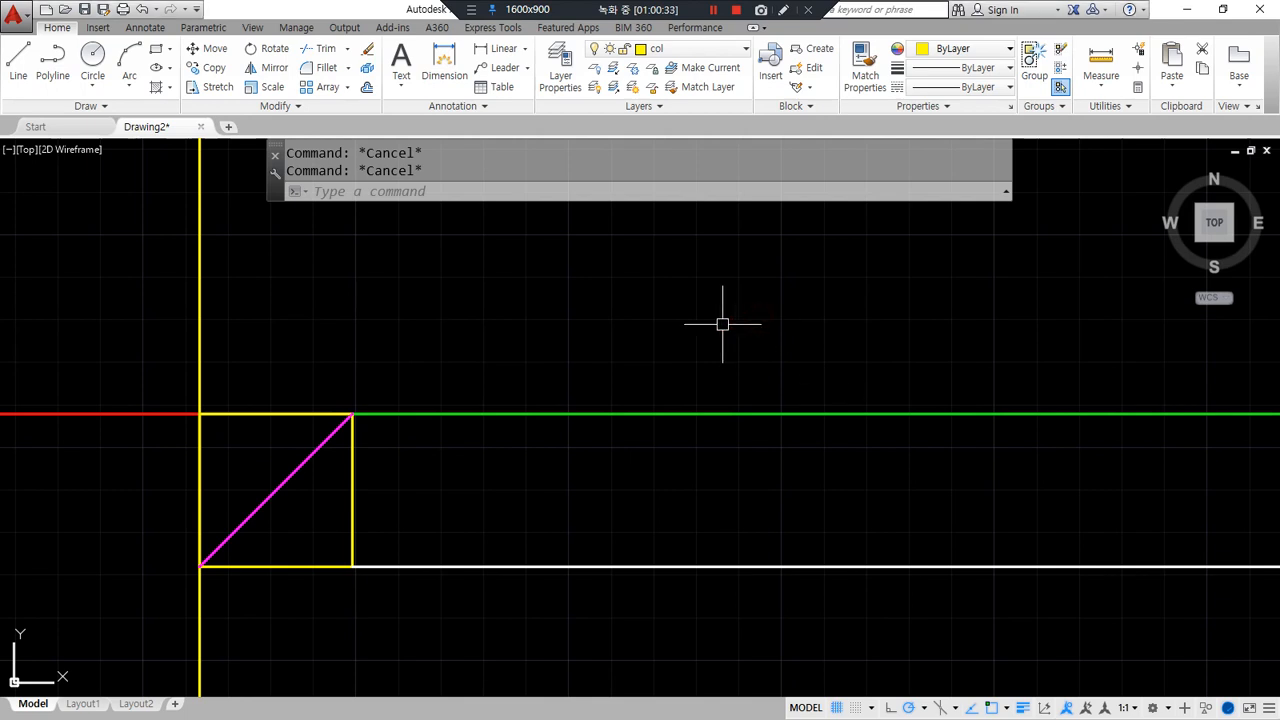
- Offset the green ceiling line 6 upward
{"action": "type", "text": "o"}
{"action": "key", "text": "Return"}
{"action": "type", "text": "6"}
{"action": "key", "text": "Return"}
{"action": "left_click", "coordinate": [706, 414]}
{"action": "left_click", "coordinate": [704, 380]}
{"action": "key", "text": "Return"}
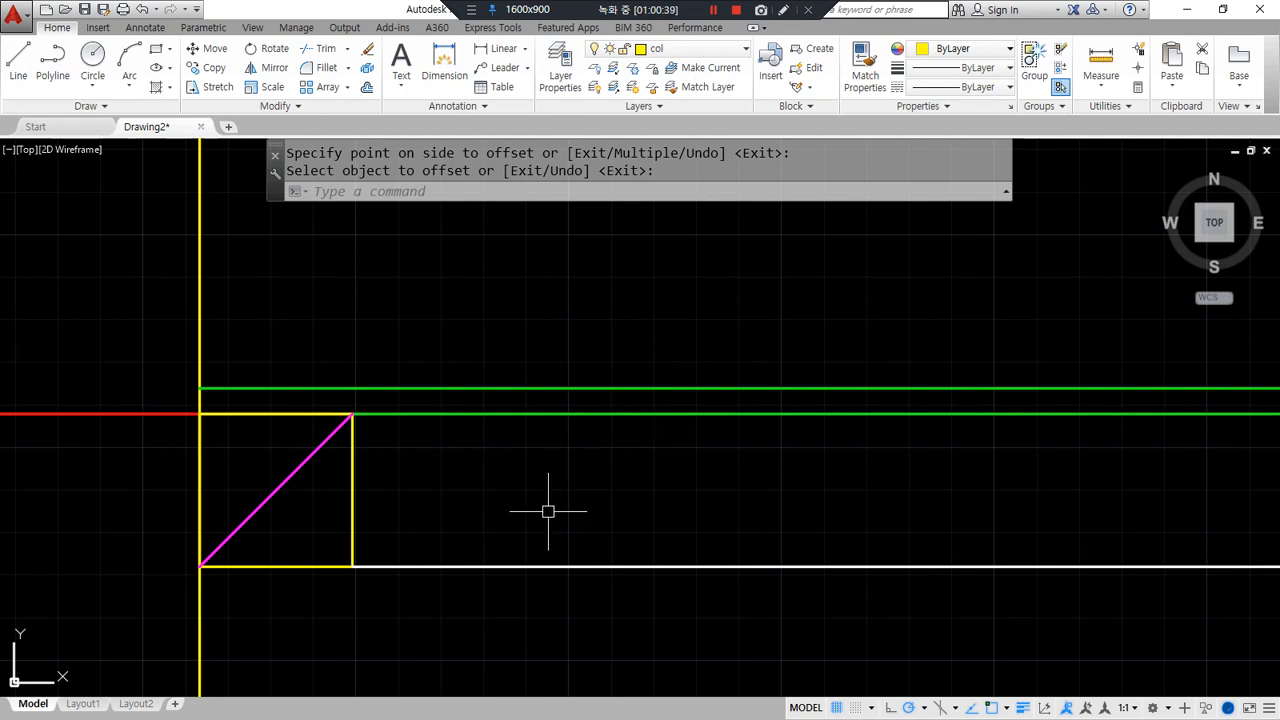
- Draw a 45 by 45 rectangle above the offset ceiling line, starting where that line meets the inner wall face
{"action": "scroll", "coordinate": [502, 524], "scroll_direction": "down", "scroll_amount": 1}
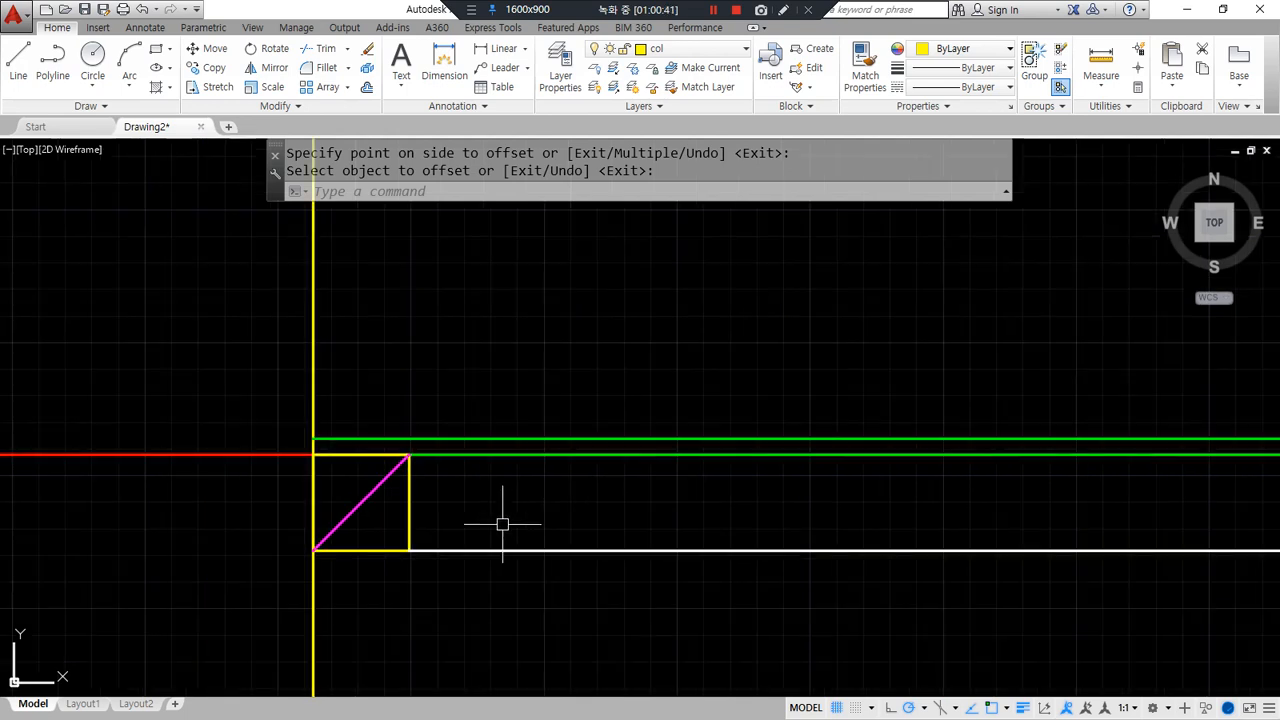
{"action": "middle_click_drag", "start_coordinate": [502, 524], "coordinate": [389, 523]}
{"action": "type", "text": "rec"}
{"action": "key", "text": "Return"}
{"action": "left_click", "coordinate": [200, 438]}
{"action": "type", "text": "@"}
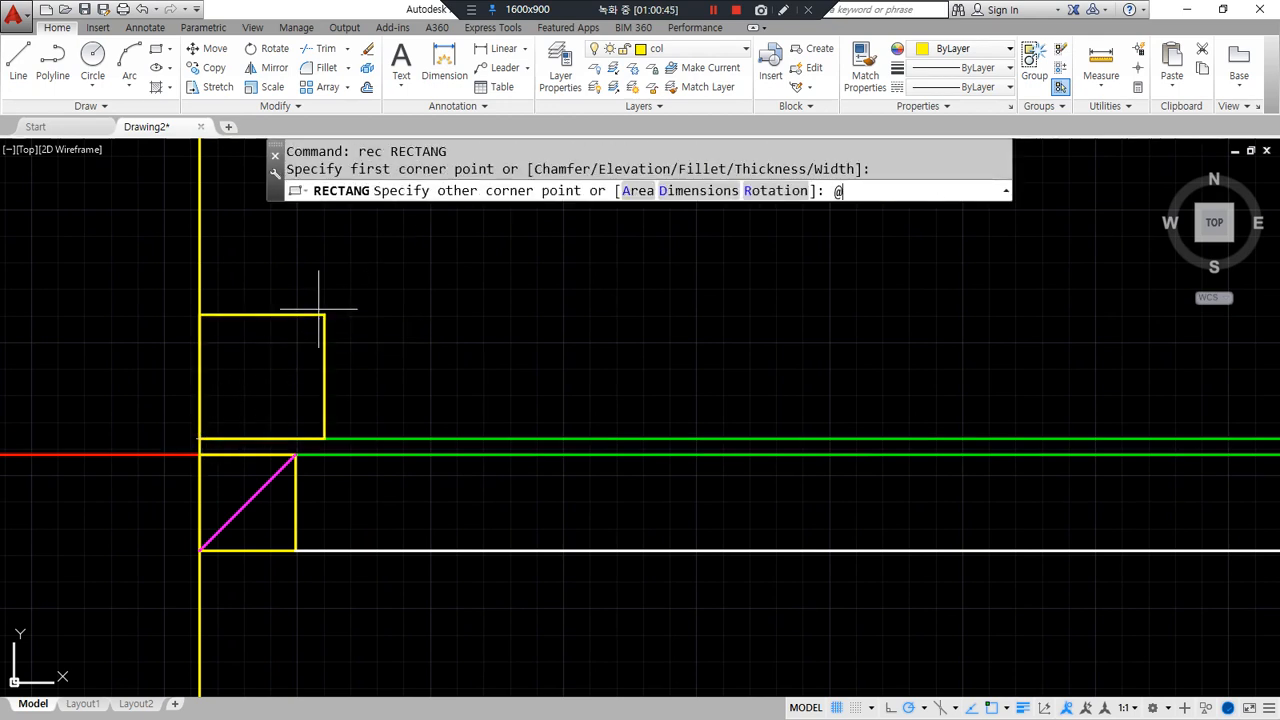
{"action": "type", "text": "45,45"}
{"action": "key", "text": "Return"}
- Draw a diagonal line across the 45 by 45 square and match its properties to the diagonal of the smaller square
{"action": "type", "text": "l"}
{"action": "key", "text": "Return"}
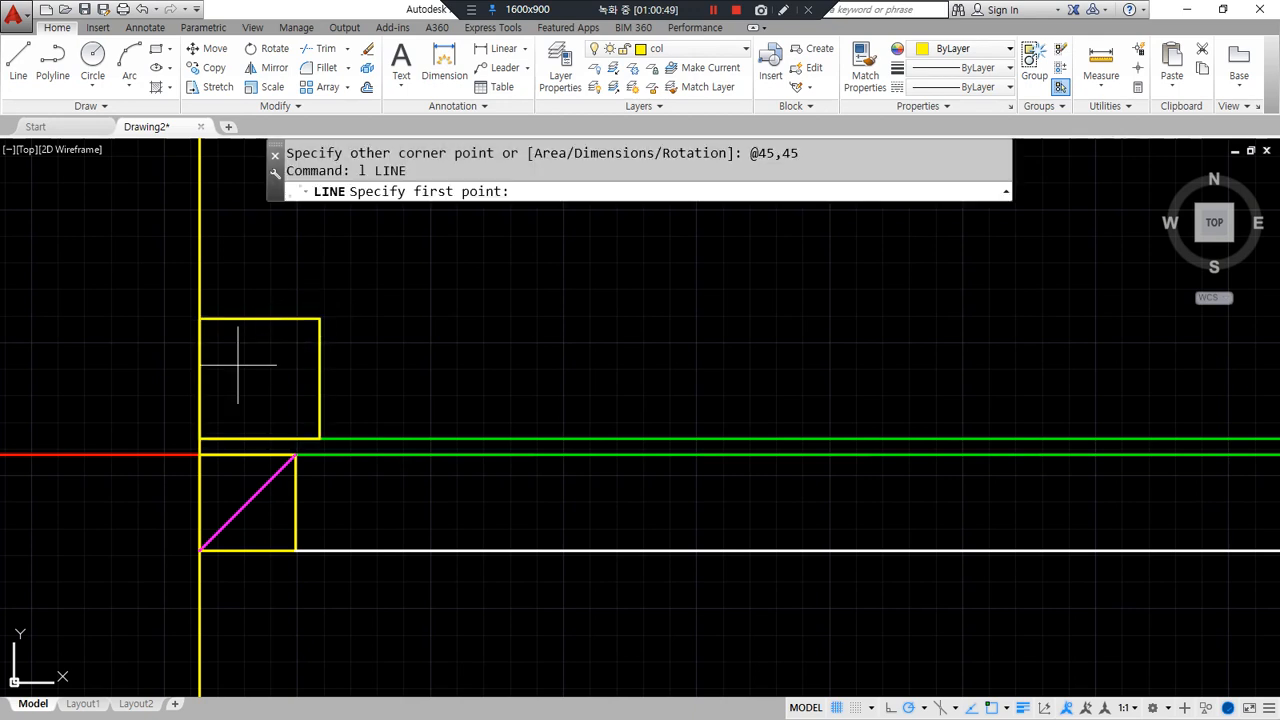
{"action": "left_click", "coordinate": [320, 320]}
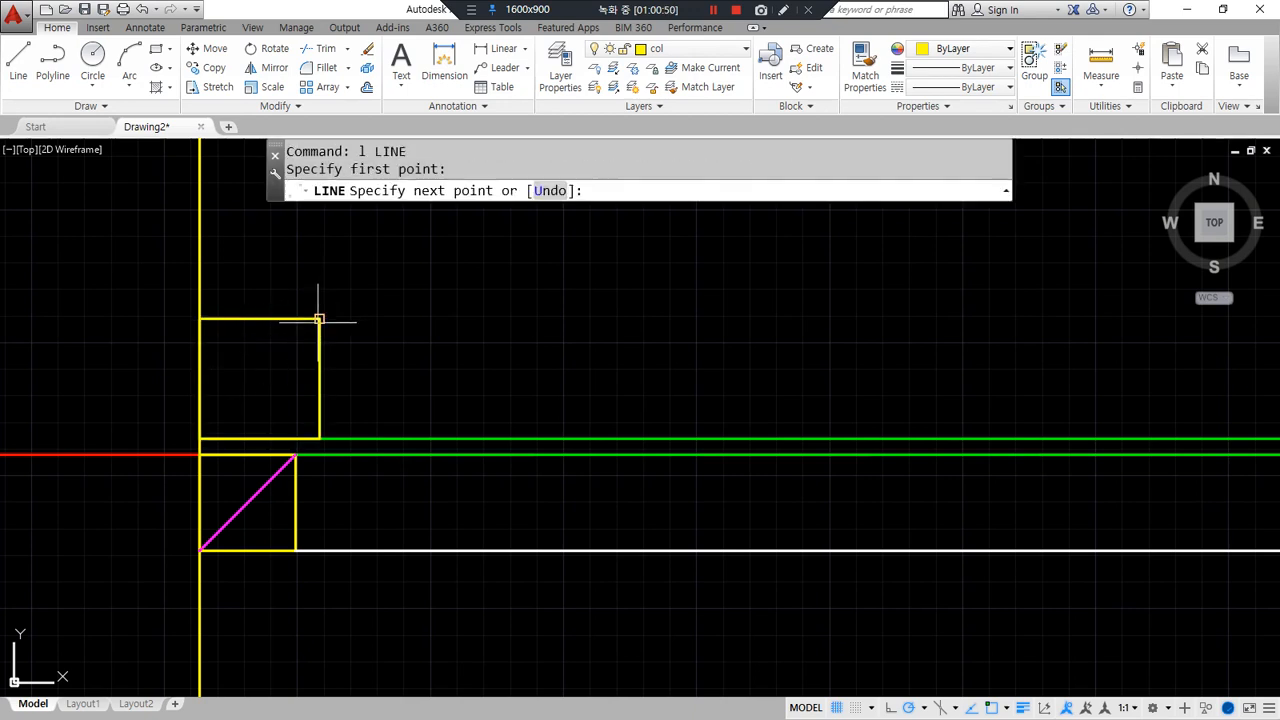
{"action": "left_click", "coordinate": [218, 438]}
{"action": "key", "text": "Return"}
{"action": "type", "text": "ma"}
{"action": "key", "text": "Return"}
{"action": "left_click", "coordinate": [248, 500]}
{"action": "left_click", "coordinate": [258, 382]}
{"action": "key", "text": "Return"}
- Copy the lower white horizontal line from the small square's lower outer corner to the 45 by 45 square's upper outer corner
{"action": "type", "text": "cp"}
{"action": "key", "text": "Return"}
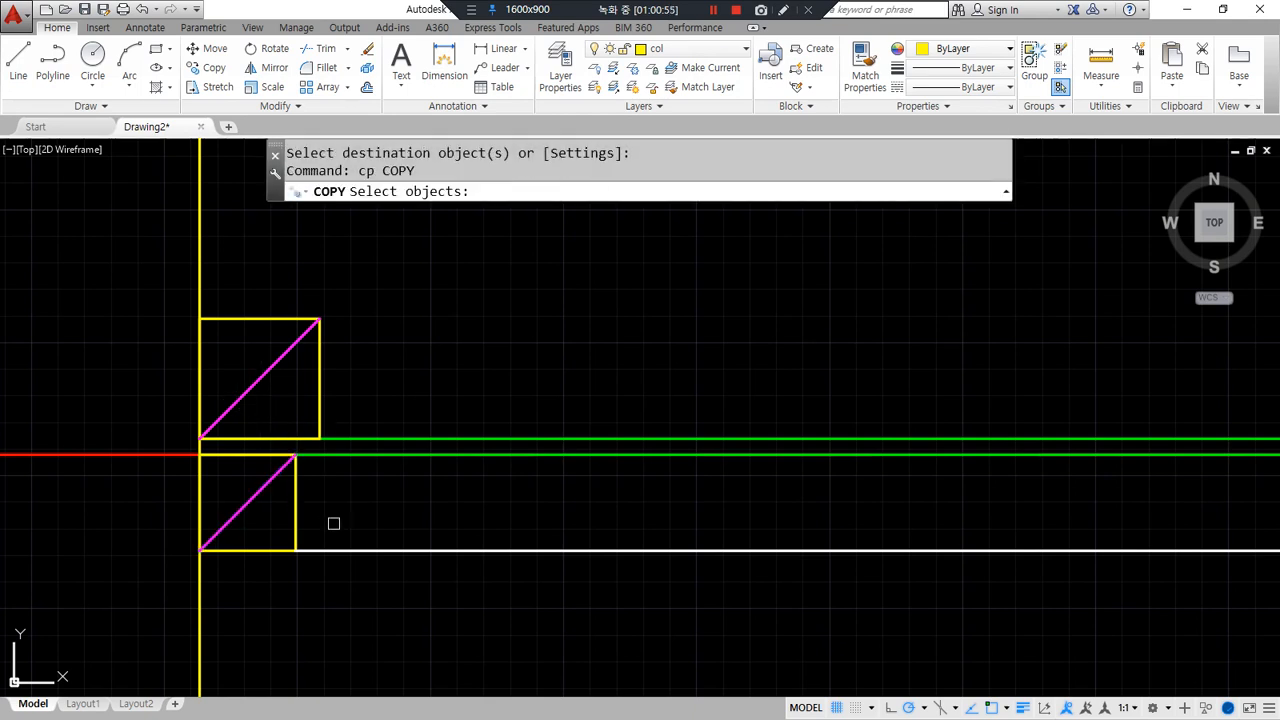
{"action": "left_click", "coordinate": [331, 543]}
{"action": "key", "text": "Return"}
{"action": "left_click", "coordinate": [305, 560]}
{"action": "key", "text": "Return"}
{"action": "left_click", "coordinate": [296, 551]}
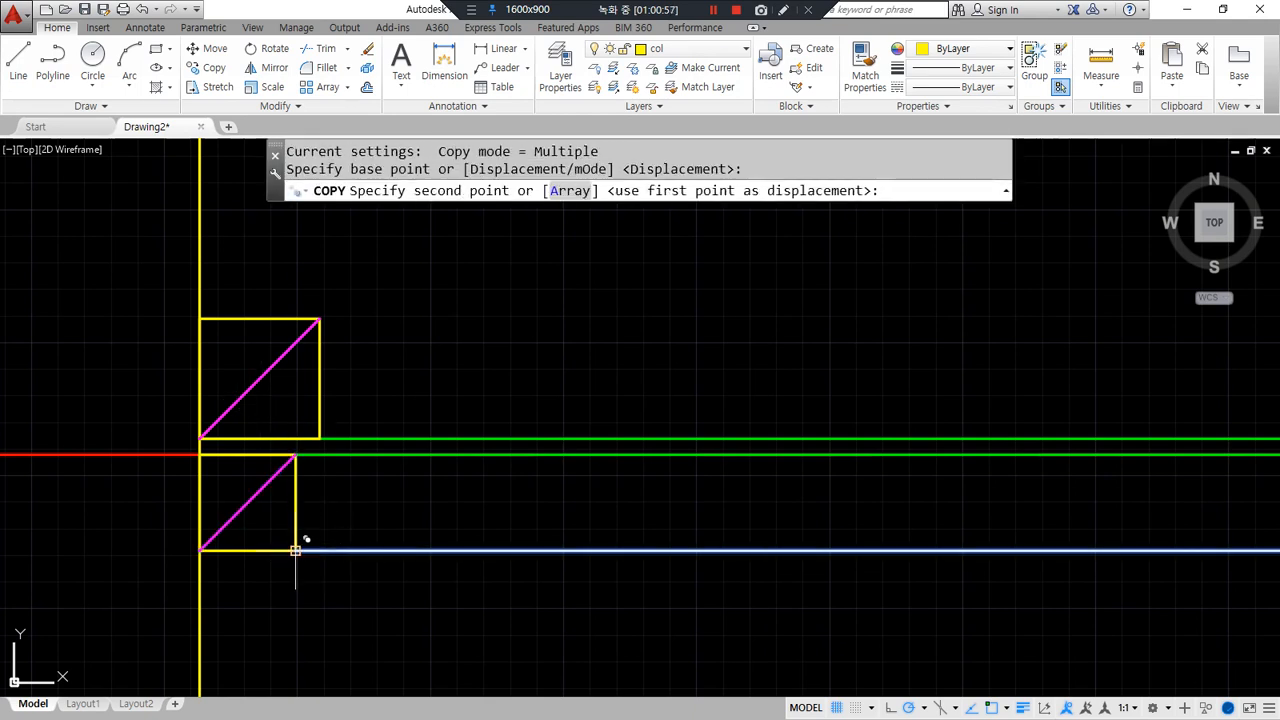
{"action": "left_click", "coordinate": [320, 316]}
{"action": "key", "text": "Return"}
{"action": "scroll", "coordinate": [386, 423], "scroll_direction": "down", "scroll_amount": 2}
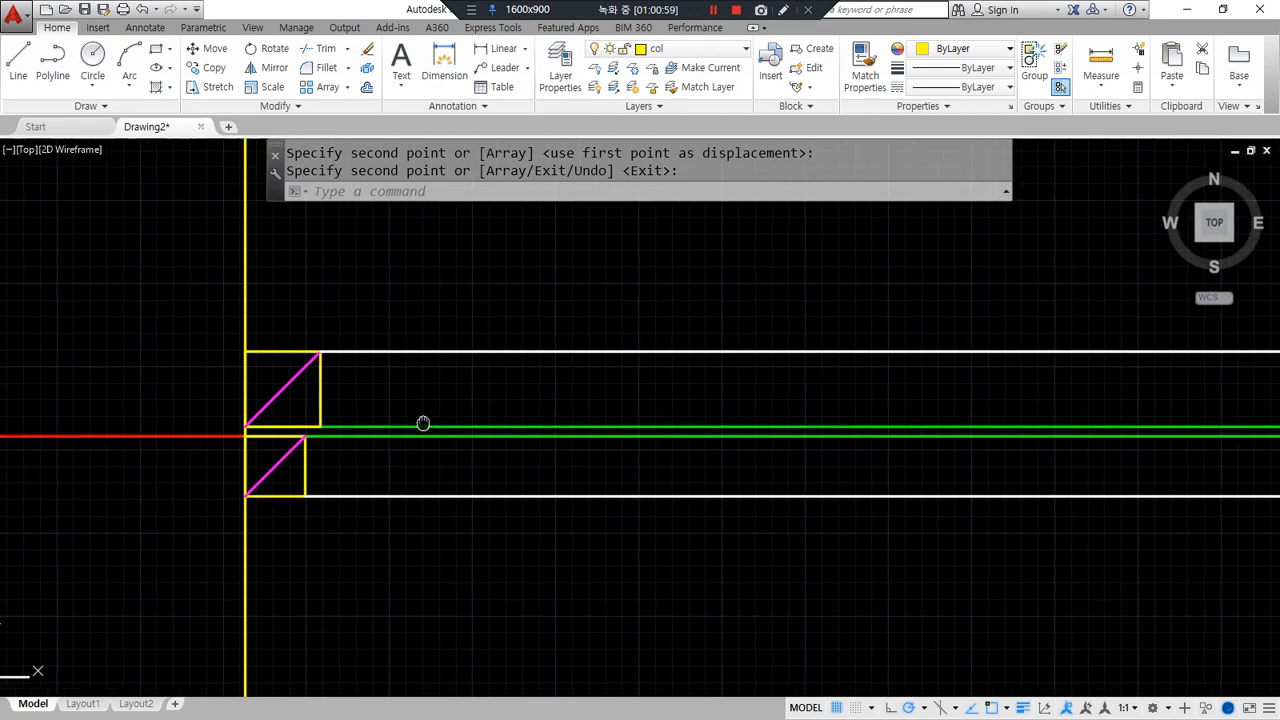
{"action": "middle_click_drag", "start_coordinate": [449, 429], "coordinate": [305, 407]}
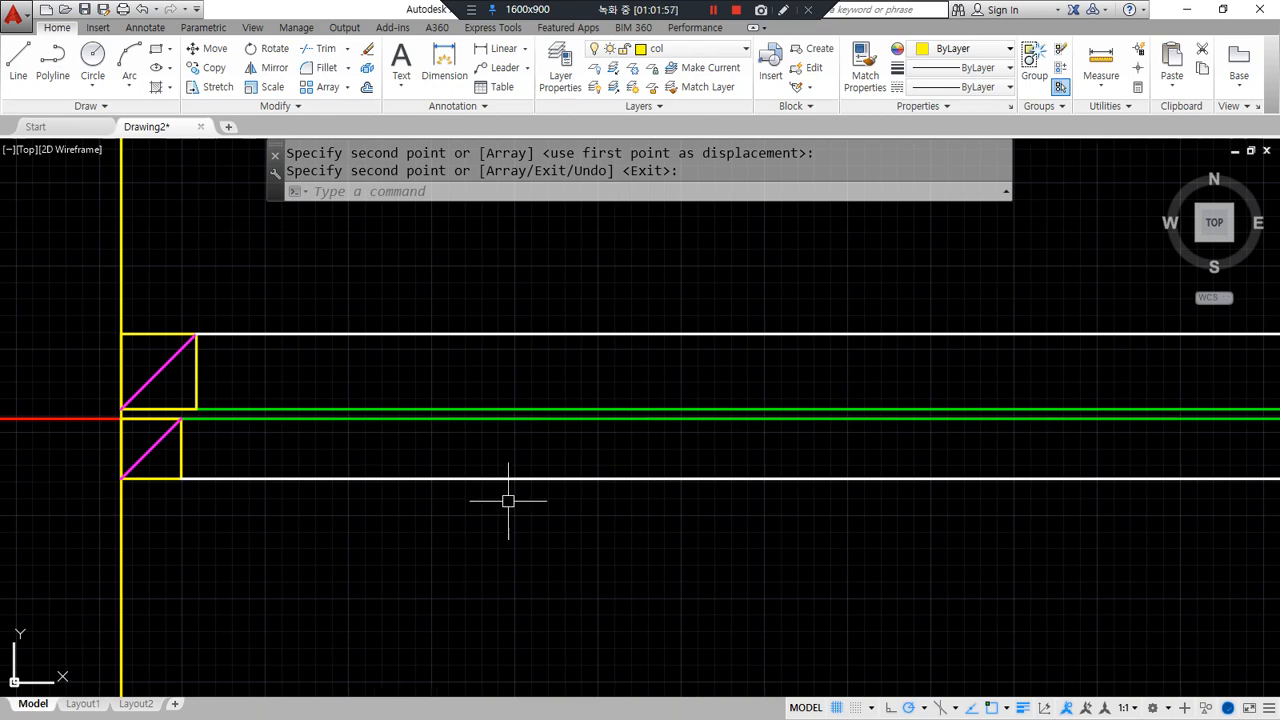
- Erase the lower white horizontal line, and undo the erasure
{"action": "key", "text": "Return"}
{"action": "left_click", "coordinate": [543, 479]}
{"action": "key", "text": "Delete"}
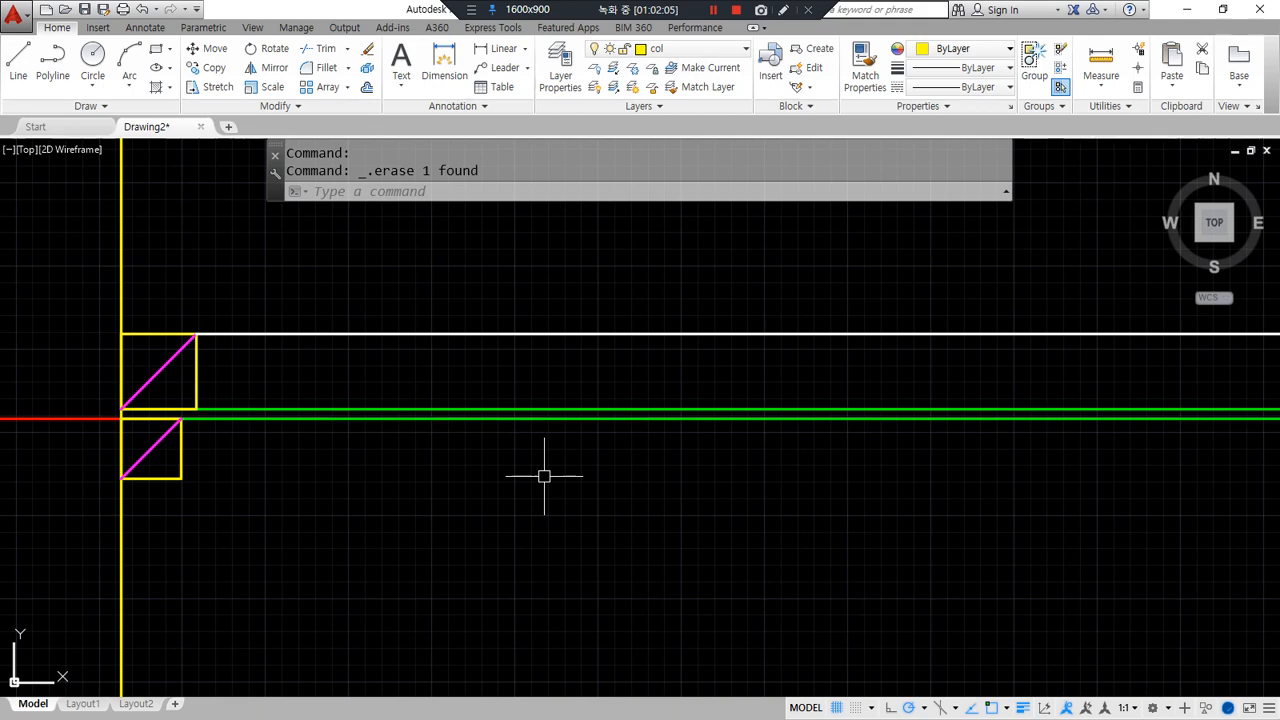
{"action": "key", "text": "ctrl+z"}
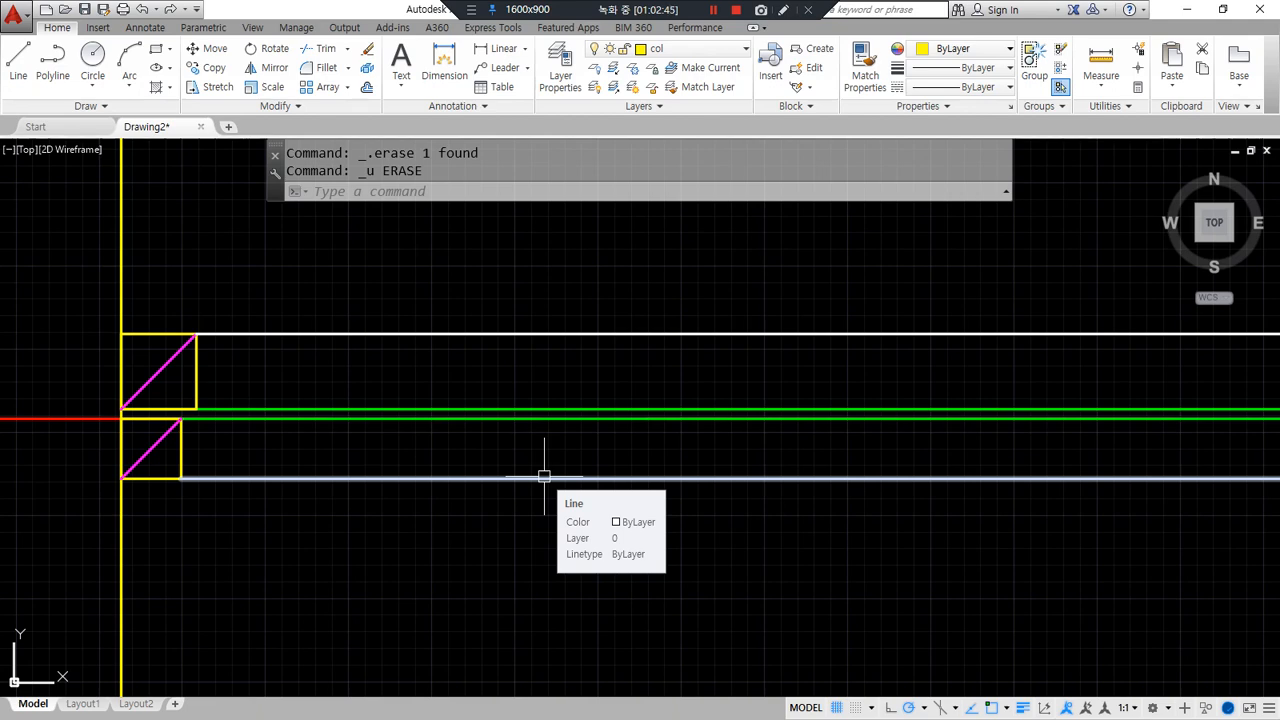
{"action": "left_click", "coordinate": [195, 345]}
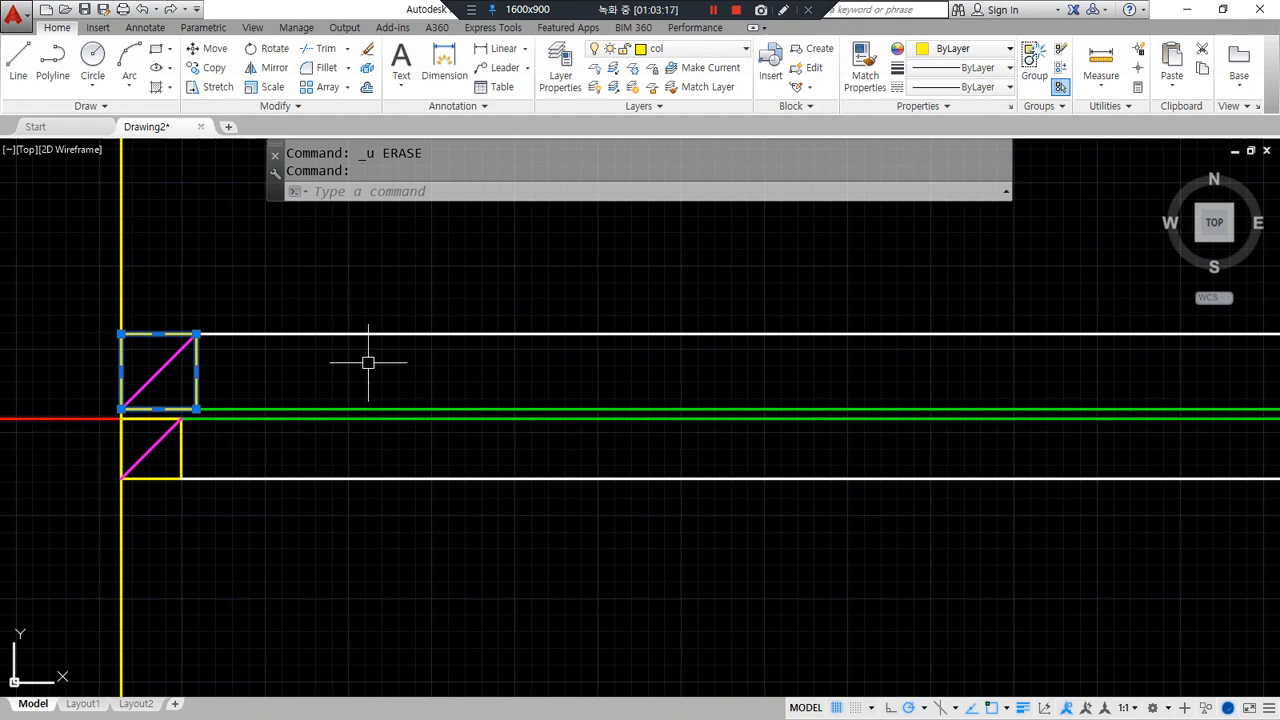
{"action": "key", "text": "Escape"}
{"action": "middle_click_drag", "start_coordinate": [423, 343], "coordinate": [420, 580]}
{"action": "scroll", "coordinate": [420, 600], "scroll_direction": "down", "scroll_amount": 4}
{"action": "left_click_drag", "start_coordinate": [474, 192], "coordinate": [474, 622]}
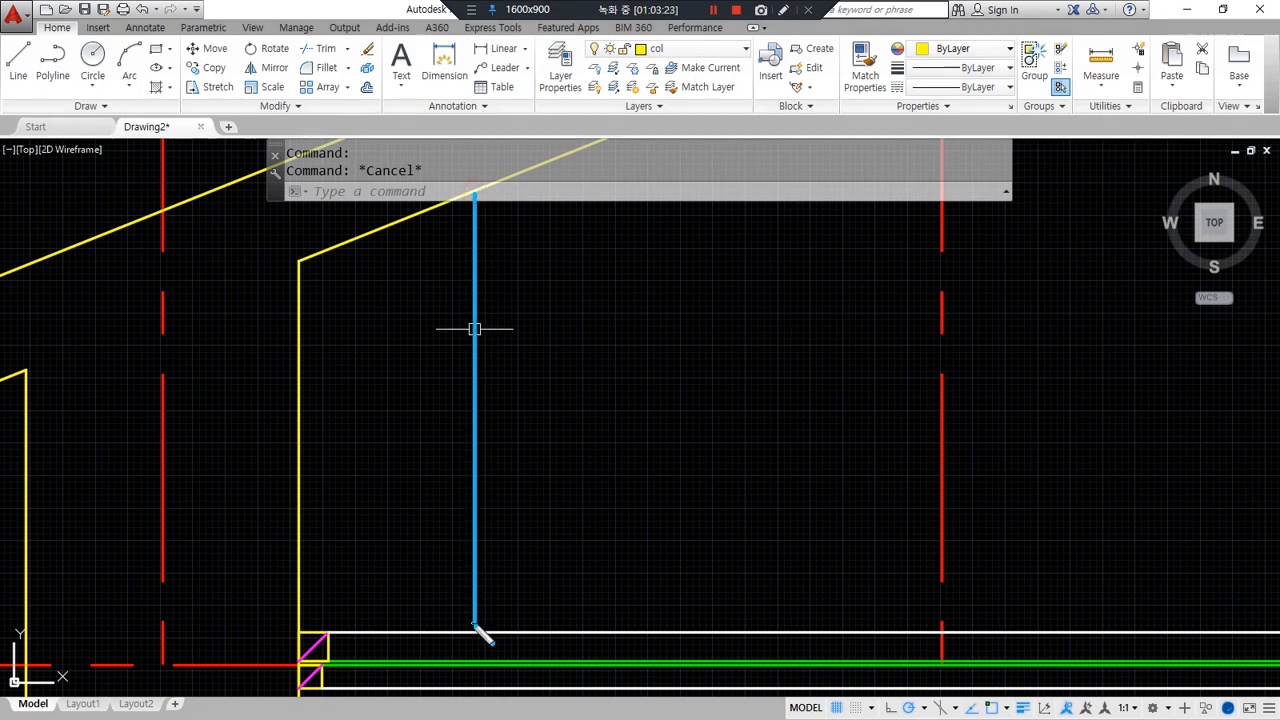
{"action": "left_click_drag", "start_coordinate": [494, 192], "coordinate": [494, 618]}
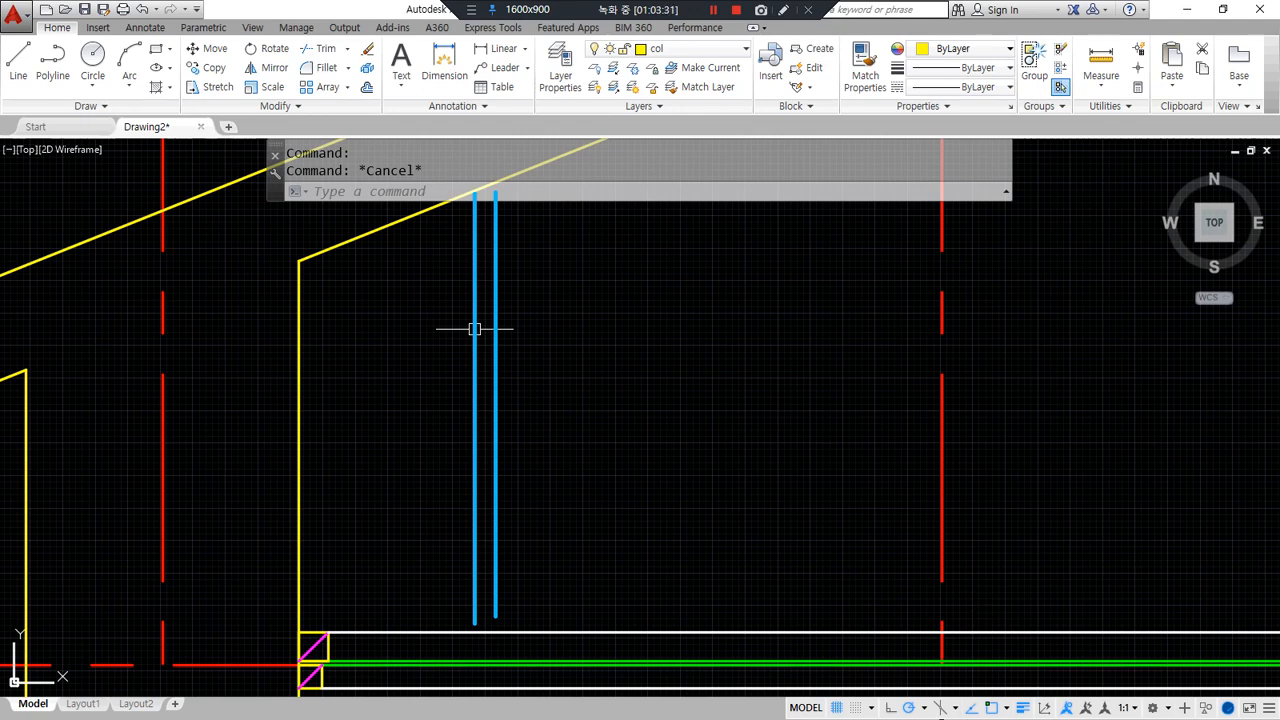
{"action": "mouse_move", "coordinate": [474, 627]}
{"action": "left_mouse_down"}
{"action": "mouse_move", "coordinate": [596, 472]}
{"action": "mouse_move", "coordinate": [856, 474]}
{"action": "mouse_move", "coordinate": [795, 648]}
{"action": "mouse_move", "coordinate": [743, 649]}
{"action": "mouse_move", "coordinate": [796, 648]}
{"action": "left_mouse_up"}
{"action": "left_click_drag", "start_coordinate": [617, 470], "coordinate": [502, 647]}
{"action": "mouse_move", "coordinate": [600, 497]}
{"action": "left_mouse_down"}
{"action": "mouse_move", "coordinate": [836, 485]}
{"action": "mouse_move", "coordinate": [757, 648]}
{"action": "left_mouse_up"}
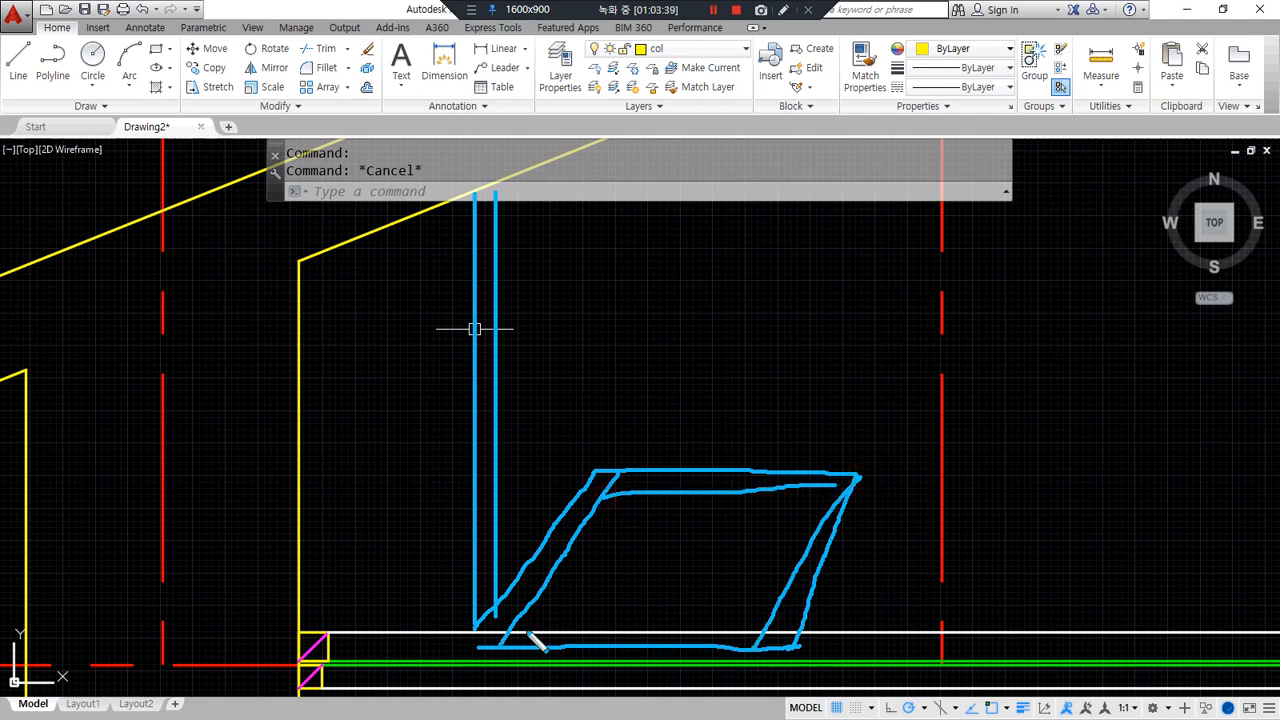
{"action": "left_click_drag", "start_coordinate": [545, 638], "coordinate": [790, 631]}
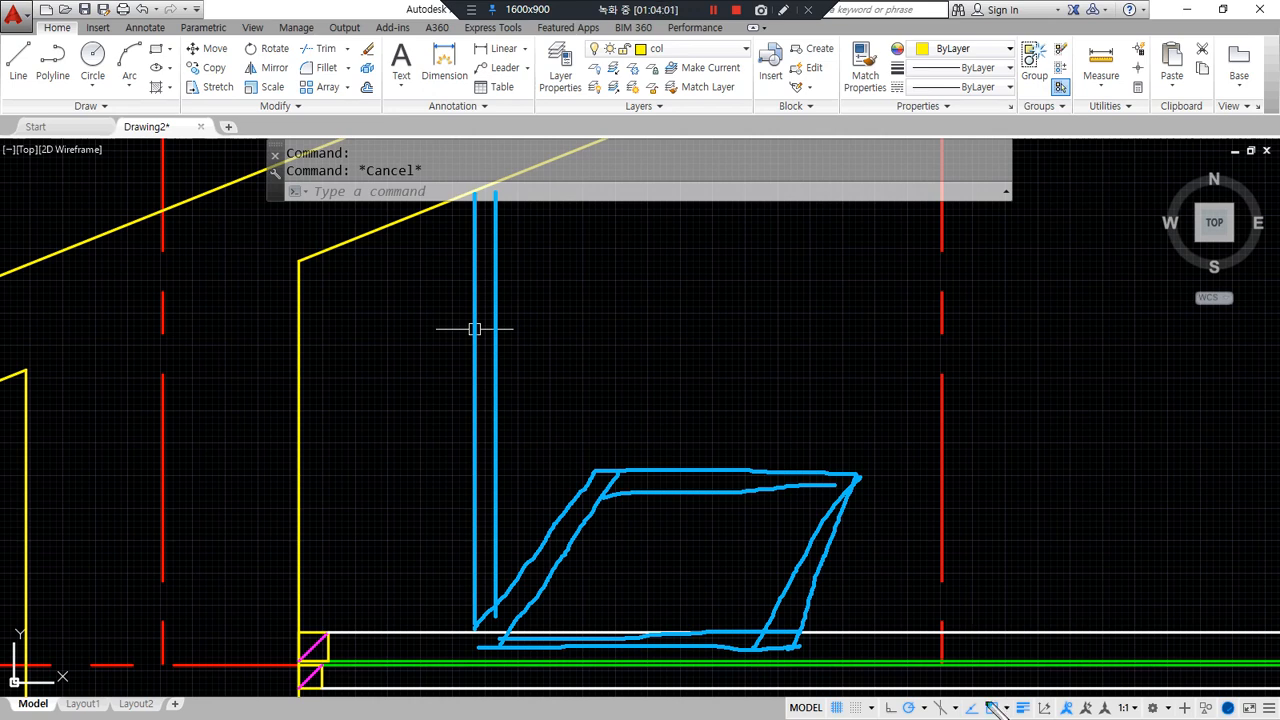
{"action": "mouse_move", "coordinate": [818, 526]}
{"action": "left_mouse_down"}
{"action": "mouse_move", "coordinate": [815, 487]}
{"action": "mouse_move", "coordinate": [836, 490]}
{"action": "left_mouse_up"}
{"action": "mouse_move", "coordinate": [628, 521]}
{"action": "left_mouse_down"}
{"action": "mouse_move", "coordinate": [615, 484]}
{"action": "mouse_move", "coordinate": [650, 502]}
{"action": "left_mouse_up"}
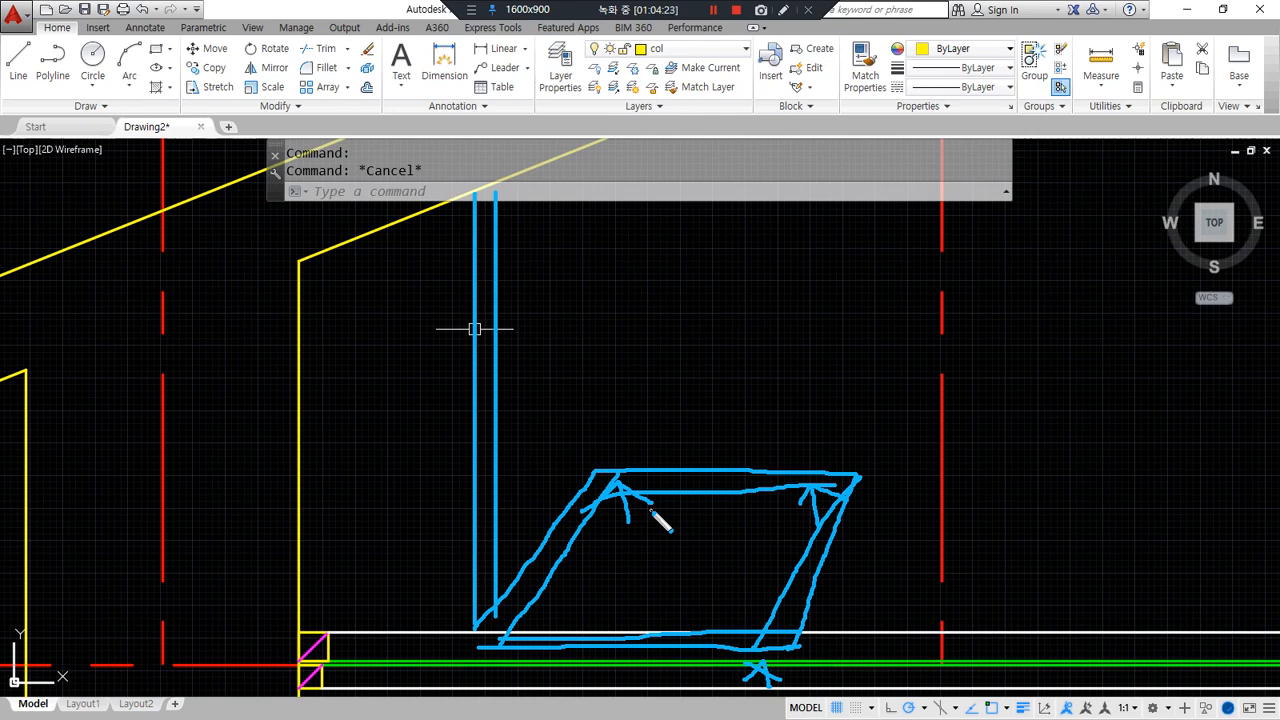
{"action": "left_click", "coordinate": [129, 269]}
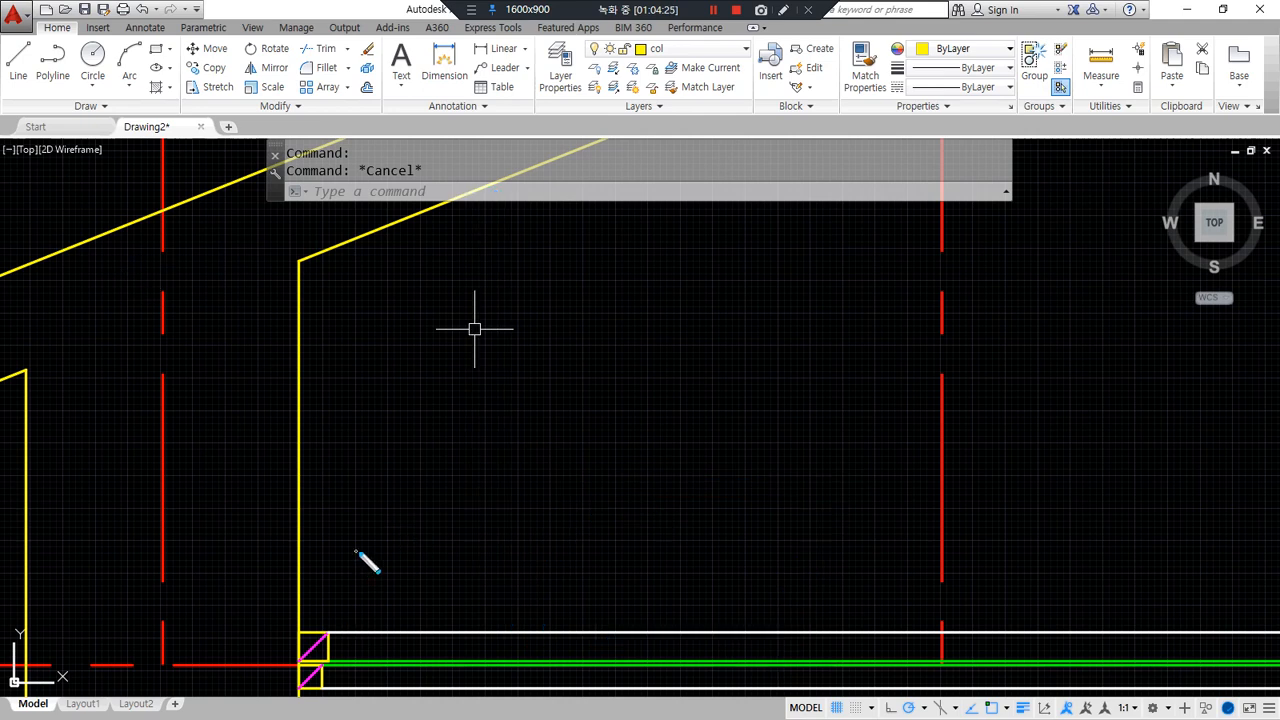
{"action": "left_click_drag", "start_coordinate": [305, 626], "coordinate": [742, 315]}
{"action": "left_click_drag", "start_coordinate": [328, 628], "coordinate": [740, 317]}
{"action": "left_click_drag", "start_coordinate": [646, 638], "coordinate": [1002, 317]}
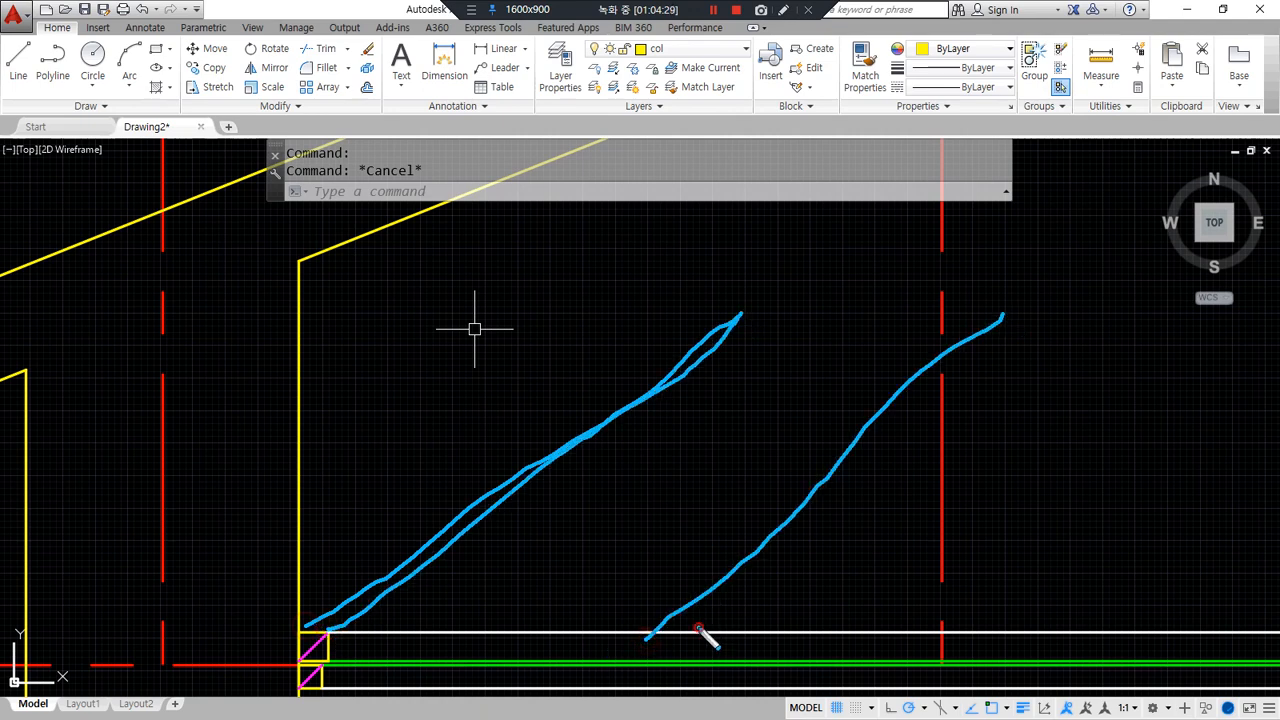
{"action": "left_click_drag", "start_coordinate": [699, 630], "coordinate": [980, 335]}
{"action": "mouse_move", "coordinate": [1044, 634]}
{"action": "left_mouse_down"}
{"action": "mouse_move", "coordinate": [1110, 545]}
{"action": "mouse_move", "coordinate": [1255, 217]}
{"action": "left_mouse_up"}
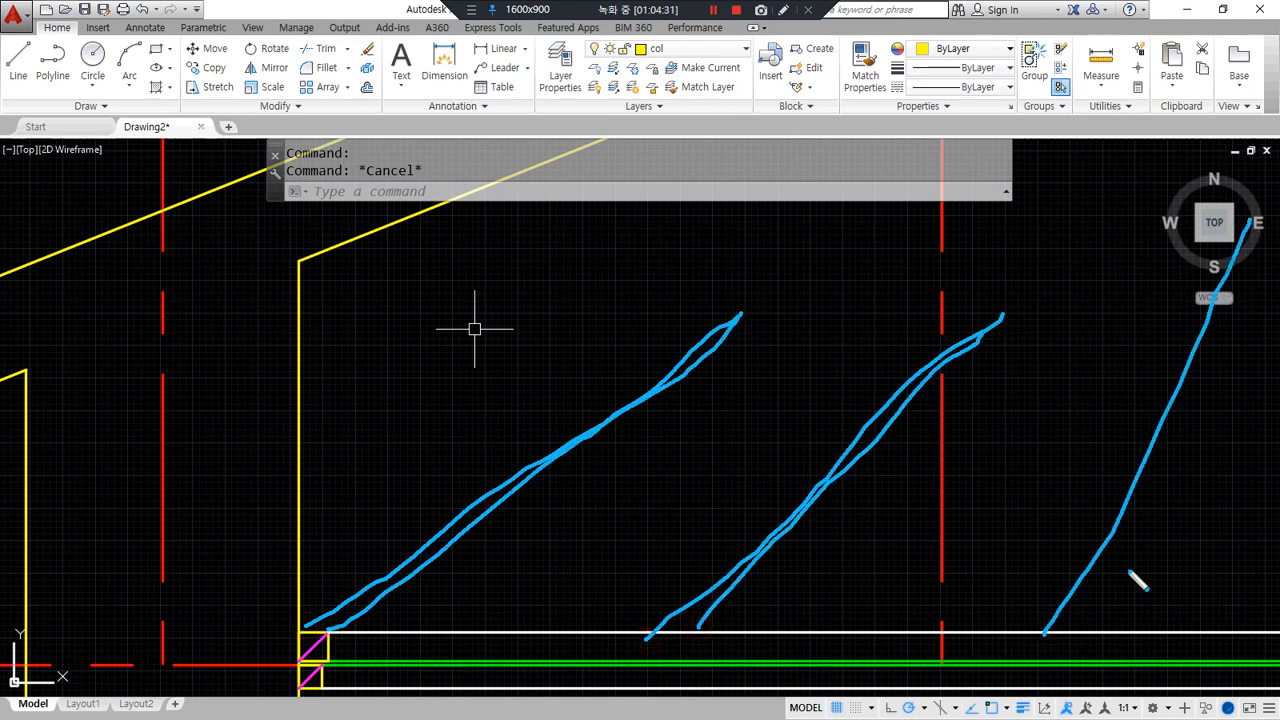
{"action": "left_click_drag", "start_coordinate": [1046, 634], "coordinate": [1250, 248]}
{"action": "left_click_drag", "start_coordinate": [434, 549], "coordinate": [1278, 543]}
{"action": "left_click_drag", "start_coordinate": [452, 547], "coordinate": [1278, 575]}
{"action": "mouse_move", "coordinate": [656, 420]}
{"action": "left_mouse_down"}
{"action": "mouse_move", "coordinate": [1278, 465]}
{"action": "mouse_move", "coordinate": [1278, 435]}
{"action": "left_mouse_up"}
{"action": "left_click_drag", "start_coordinate": [772, 300], "coordinate": [1278, 293]}
{"action": "left_click_drag", "start_coordinate": [812, 303], "coordinate": [1278, 320]}
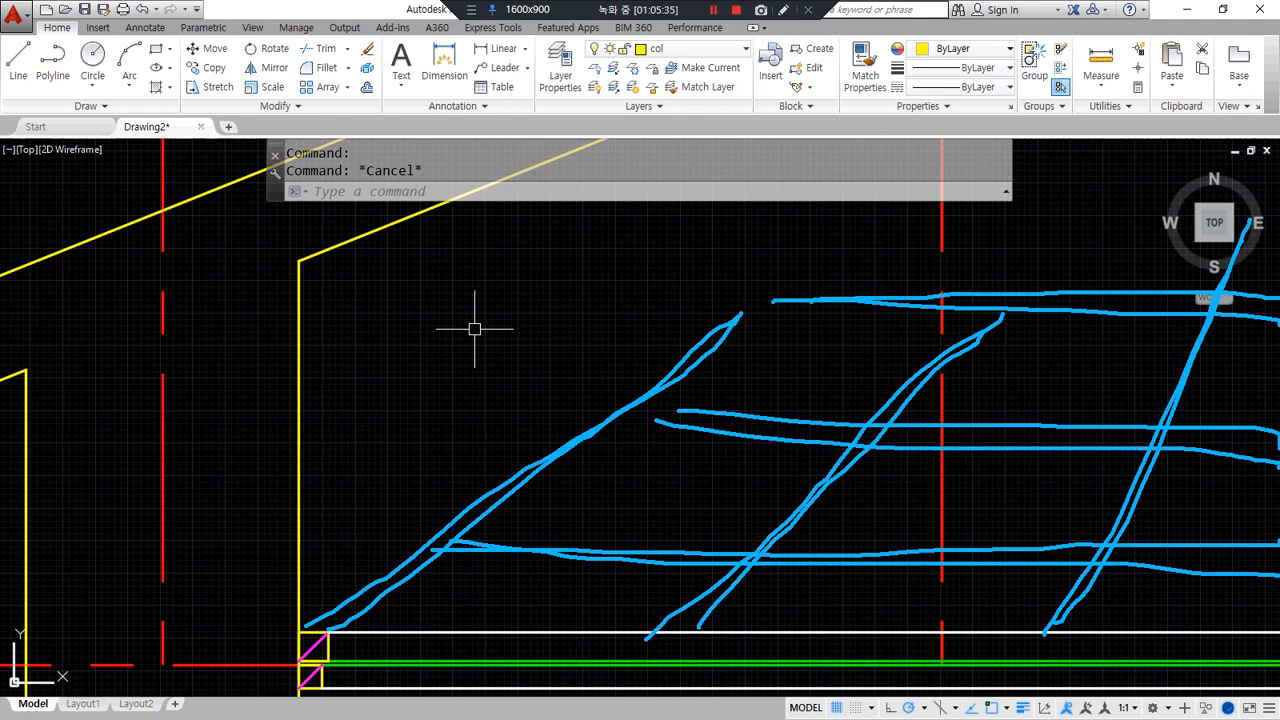
{"action": "mouse_move", "coordinate": [757, 555]}
{"action": "left_mouse_down"}
{"action": "mouse_move", "coordinate": [749, 423]}
{"action": "mouse_move", "coordinate": [680, 133]}
{"action": "left_mouse_up"}
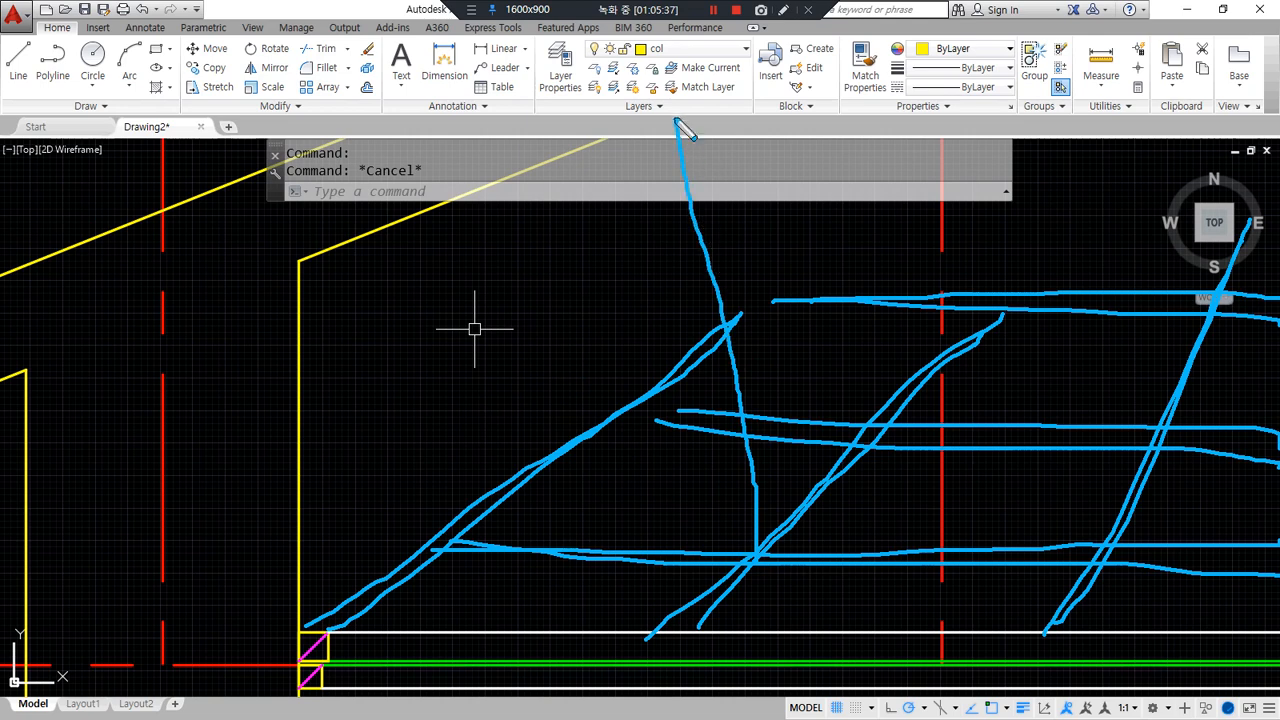
{"action": "mouse_move", "coordinate": [760, 572]}
{"action": "left_mouse_down"}
{"action": "mouse_move", "coordinate": [700, 314]}
{"action": "mouse_move", "coordinate": [684, 18]}
{"action": "left_mouse_up"}
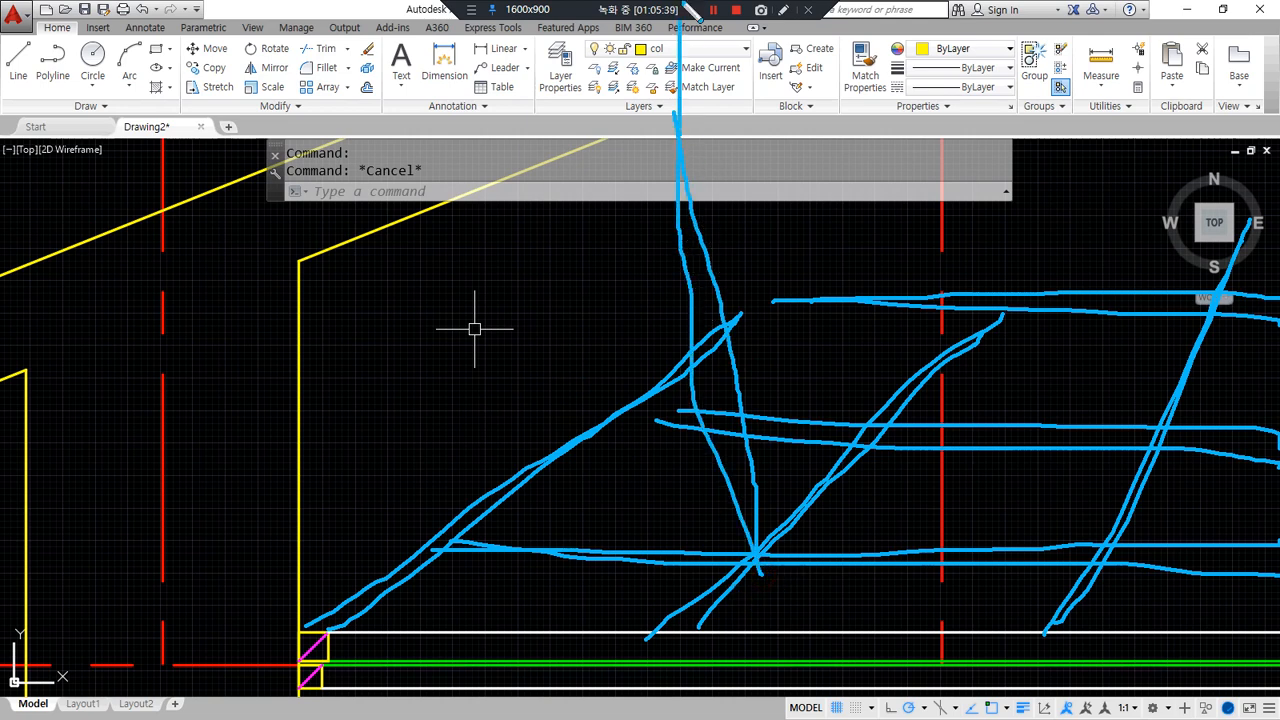
{"action": "left_click_drag", "start_coordinate": [1160, 432], "coordinate": [1108, 24]}
{"action": "left_click_drag", "start_coordinate": [1151, 423], "coordinate": [1112, 95]}
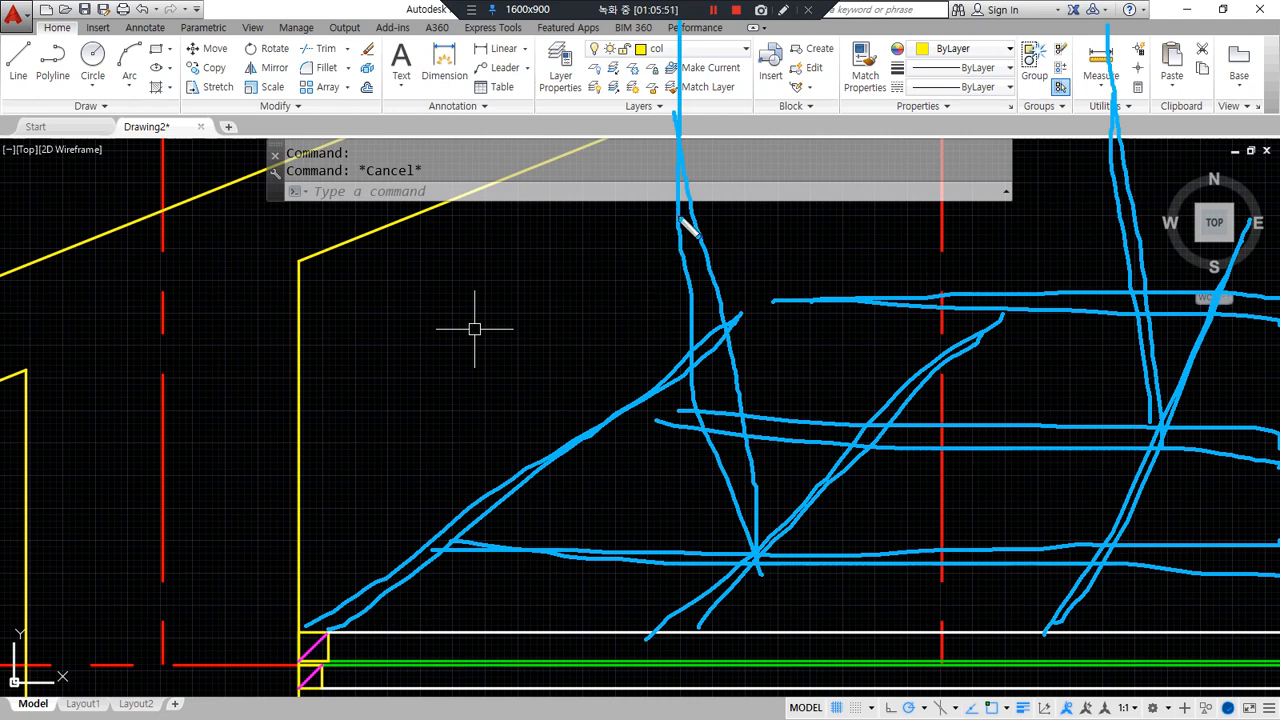
{"action": "left_click_drag", "start_coordinate": [672, 234], "coordinate": [712, 220]}
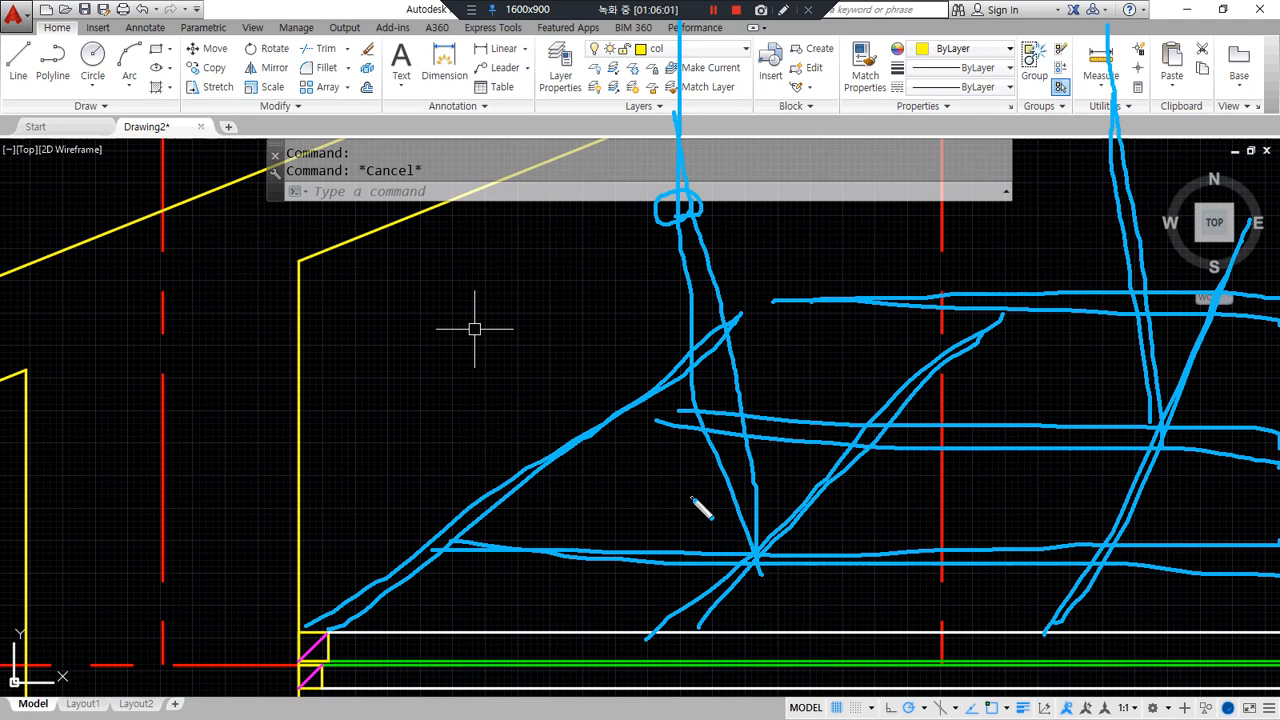
{"action": "mouse_move", "coordinate": [715, 214]}
{"action": "left_mouse_down"}
{"action": "mouse_move", "coordinate": [682, 205]}
{"action": "mouse_move", "coordinate": [700, 200]}
{"action": "left_mouse_up"}
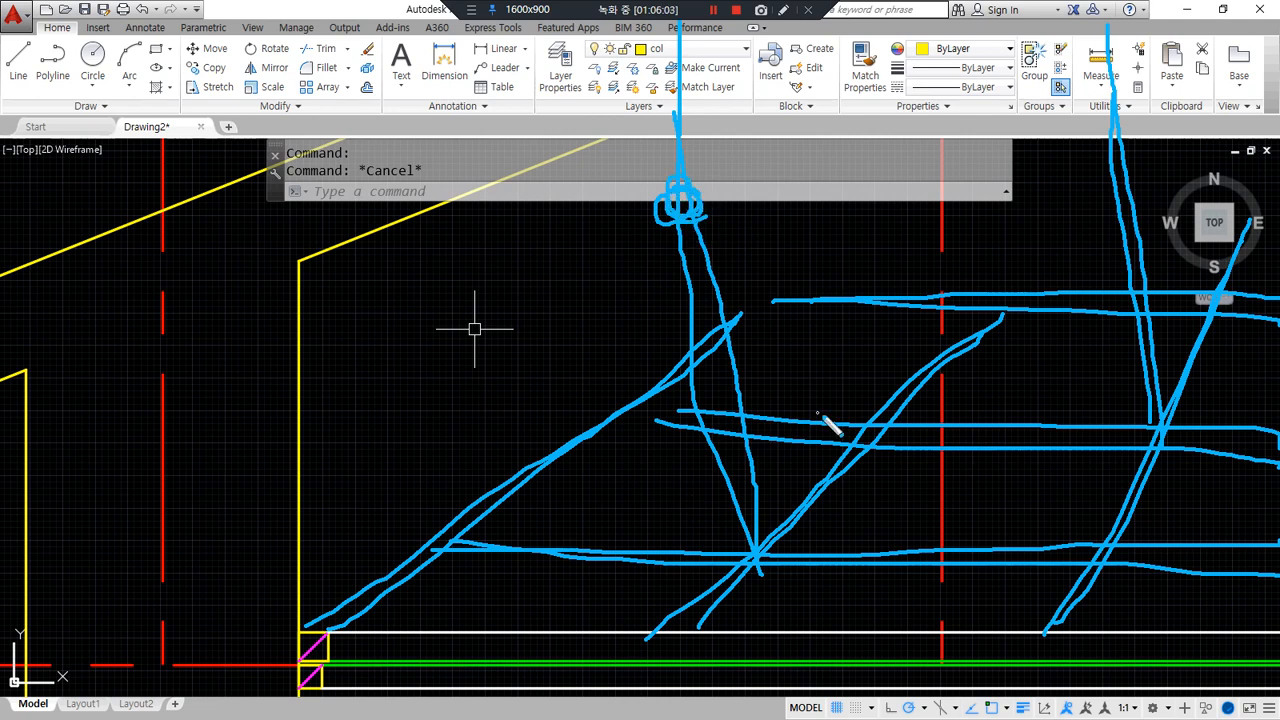
{"action": "mouse_move", "coordinate": [860, 450]}
{"action": "left_mouse_down"}
{"action": "mouse_move", "coordinate": [852, 428]}
{"action": "mouse_move", "coordinate": [872, 435]}
{"action": "left_mouse_up"}
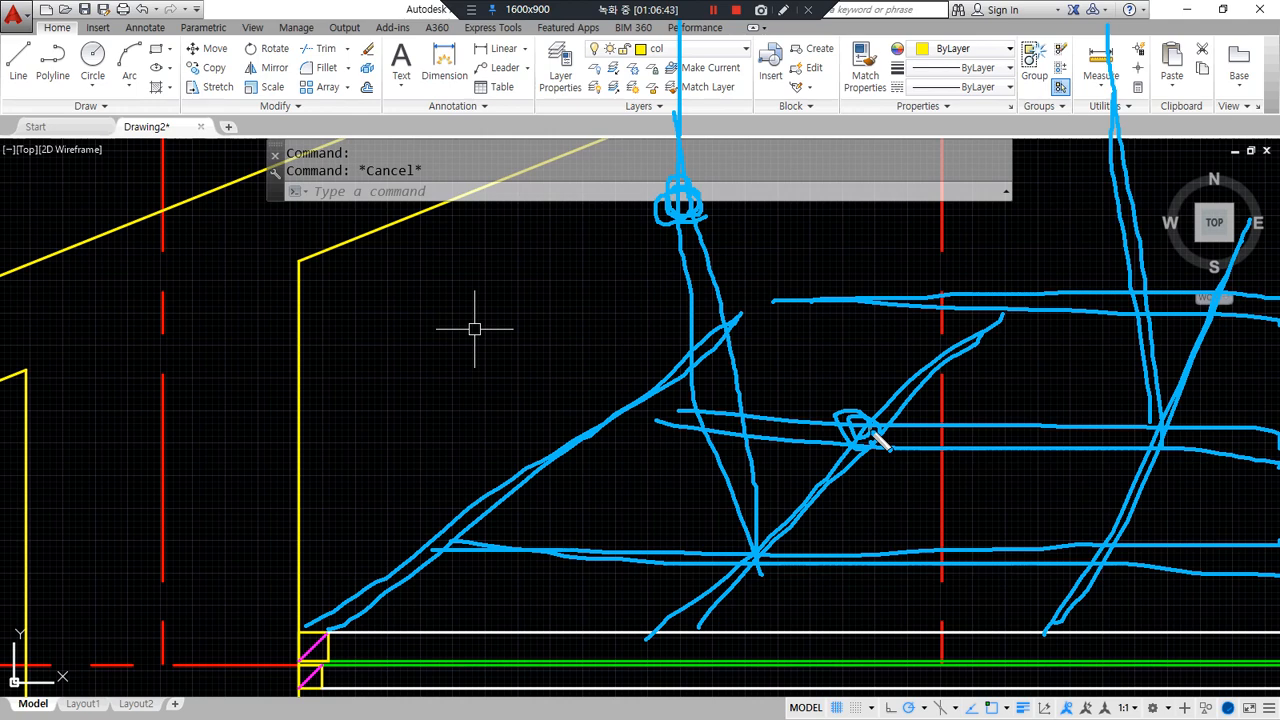
- Copy the 45 by 45 square and its diagonal along the ceiling line as an array of 5 items spaced 450 apart
{"action": "scroll", "coordinate": [417, 623], "scroll_direction": "up", "scroll_amount": 2}
{"action": "middle_click_drag", "start_coordinate": [417, 623], "coordinate": [371, 386]}
{"action": "scroll", "coordinate": [214, 420], "scroll_direction": "up", "scroll_amount": 2}
{"action": "type", "text": "cp"}
{"action": "key", "text": "Return"}
{"action": "left_click", "coordinate": [156, 366]}
{"action": "left_click", "coordinate": [281, 479]}
{"action": "key", "text": "Return"}
{"action": "left_click", "coordinate": [180, 391]}
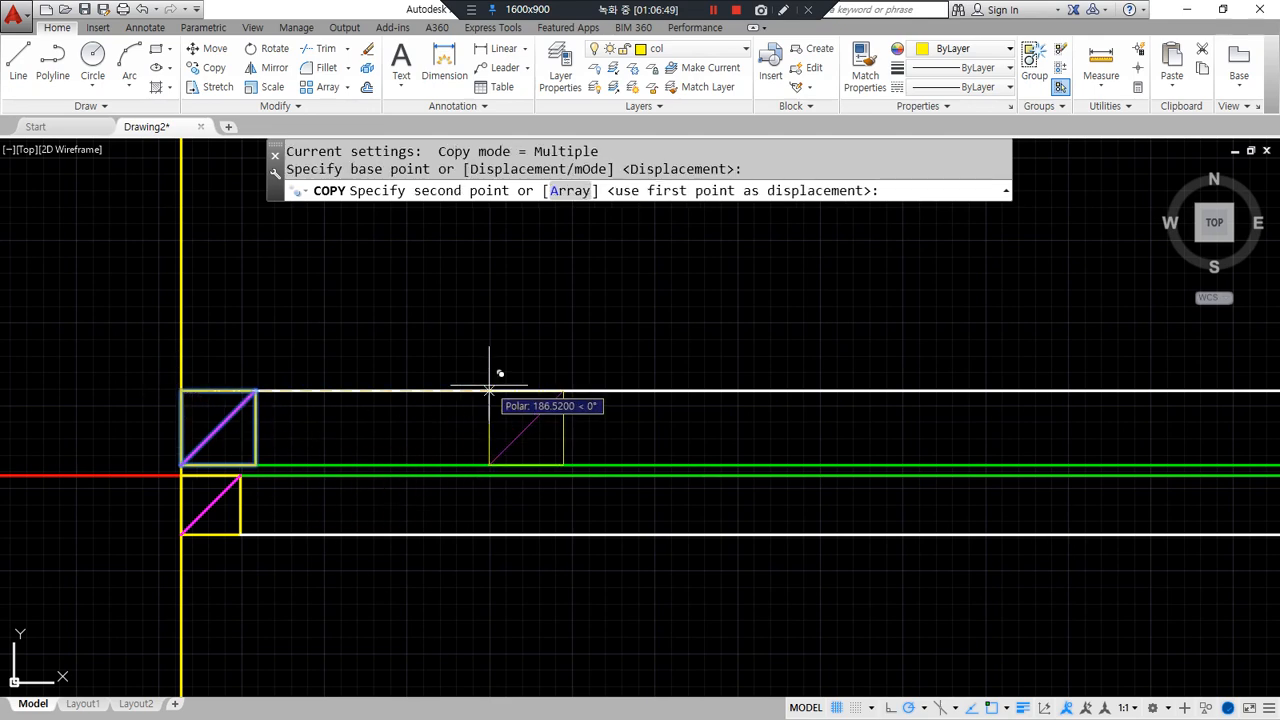
{"action": "type", "text": "a"}
{"action": "key", "text": "Return"}
{"action": "type", "text": "5"}
{"action": "key", "text": "Return"}
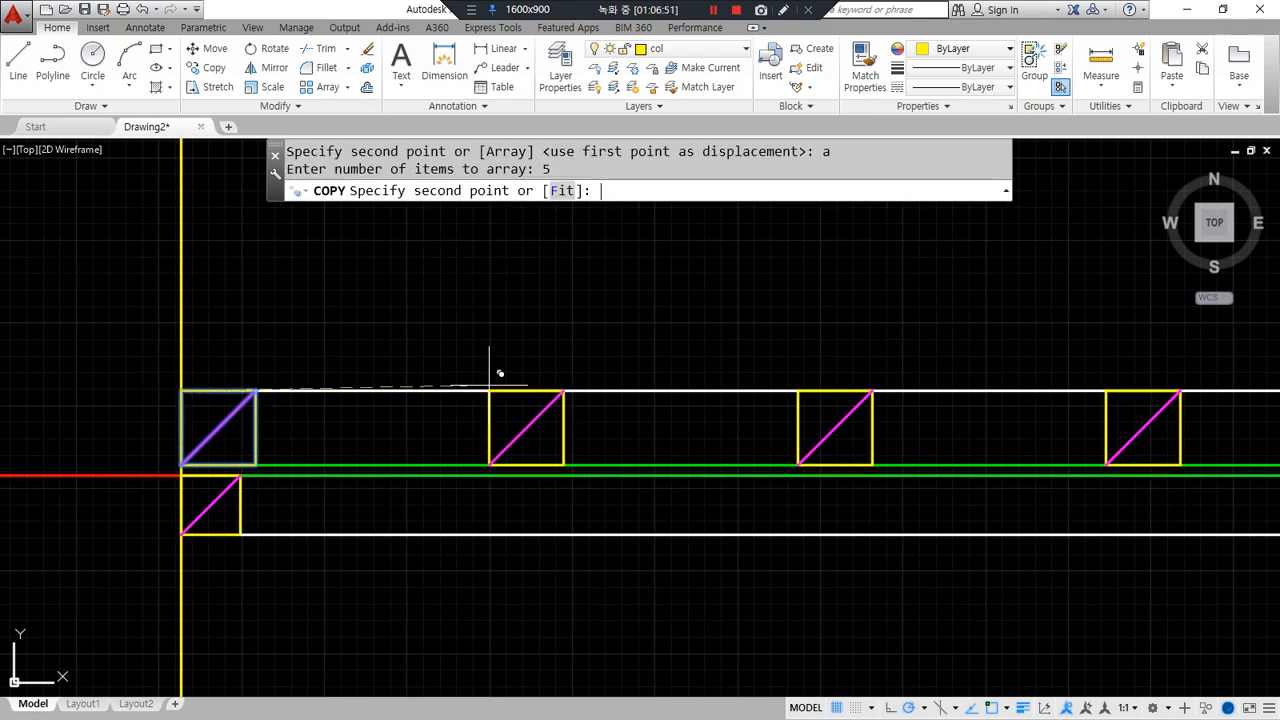
{"action": "type", "text": "450"}
{"action": "key", "text": "Return"}
{"action": "key", "text": "Escape"}
{"action": "scroll", "coordinate": [474, 465], "scroll_direction": "down", "scroll_amount": 4}
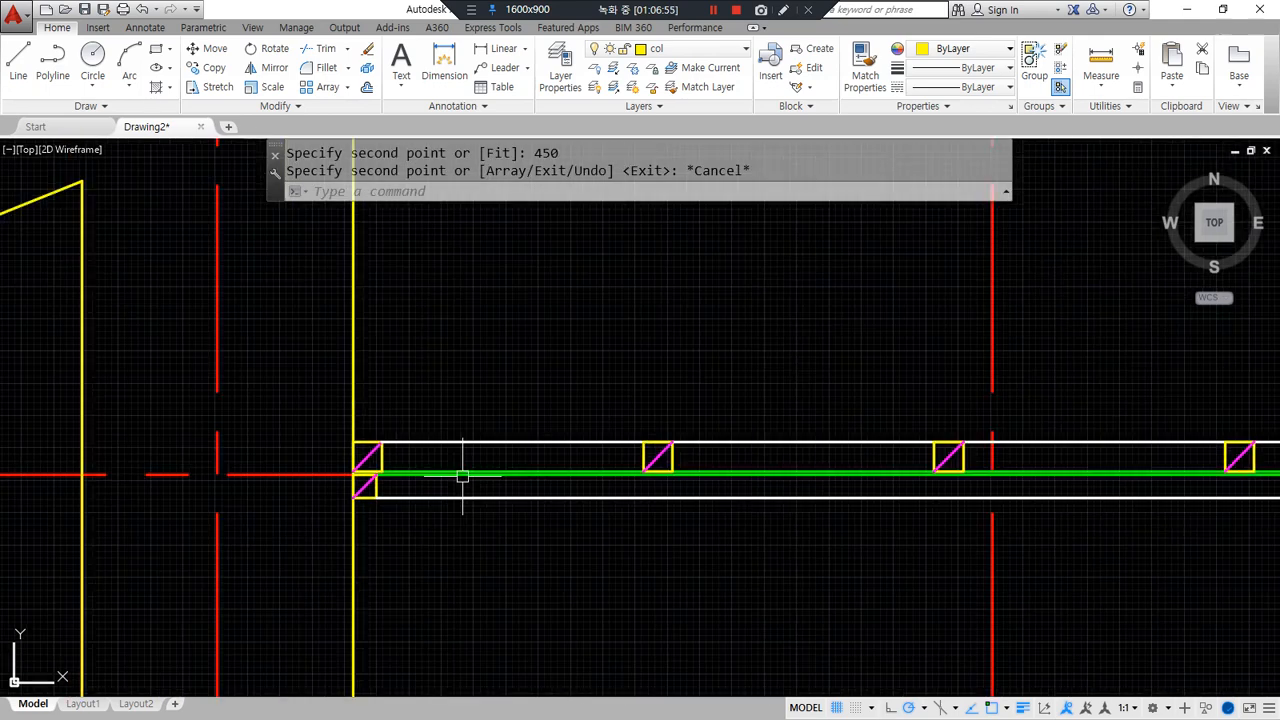
{"action": "scroll", "coordinate": [678, 503], "scroll_direction": "up", "scroll_amount": 2}
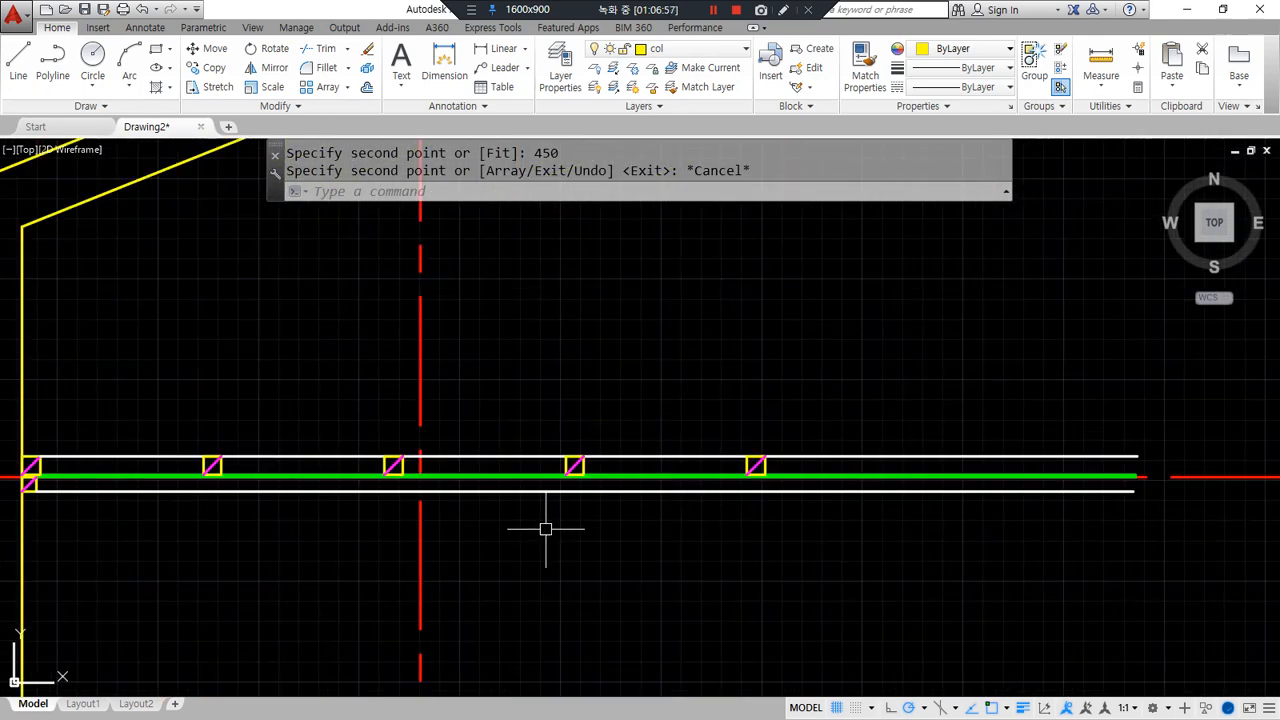
{"action": "type", "text": "cp"}
{"action": "key", "text": "Return"}
{"action": "left_click", "coordinate": [158, 422]}
{"action": "left_click", "coordinate": [920, 580]}
{"action": "key", "text": "Return"}
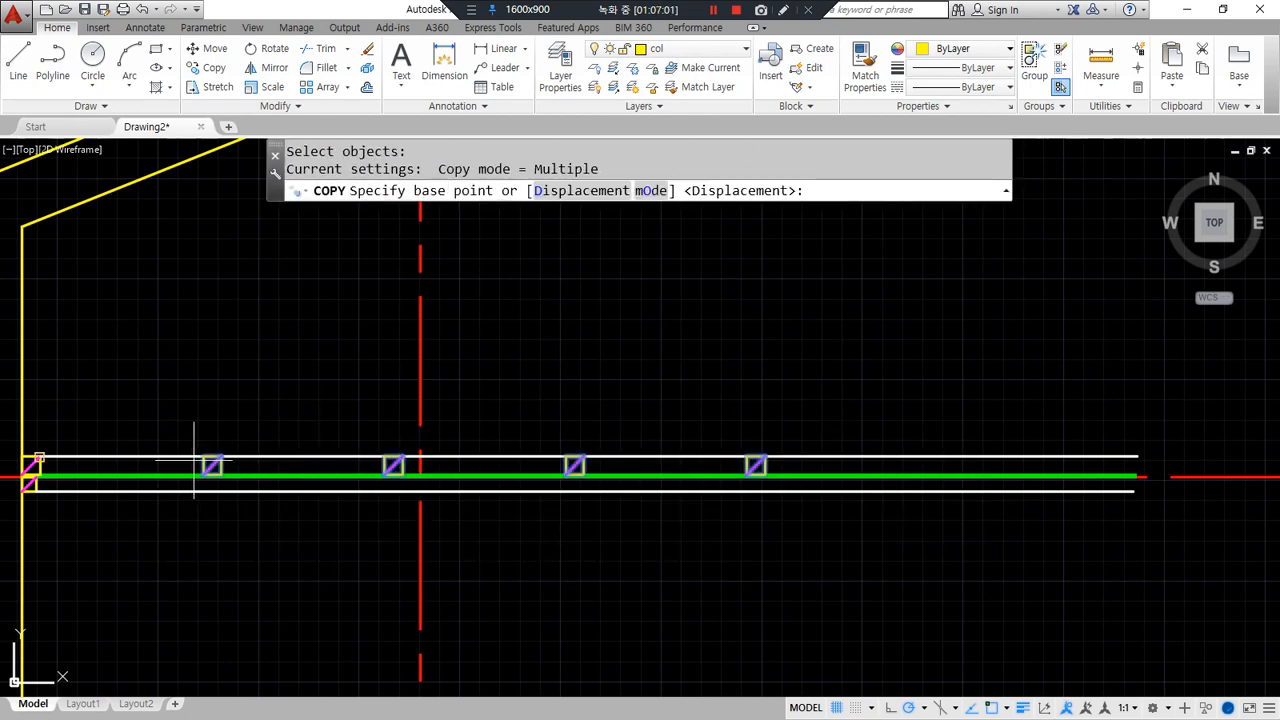
{"action": "left_click", "coordinate": [210, 463]}
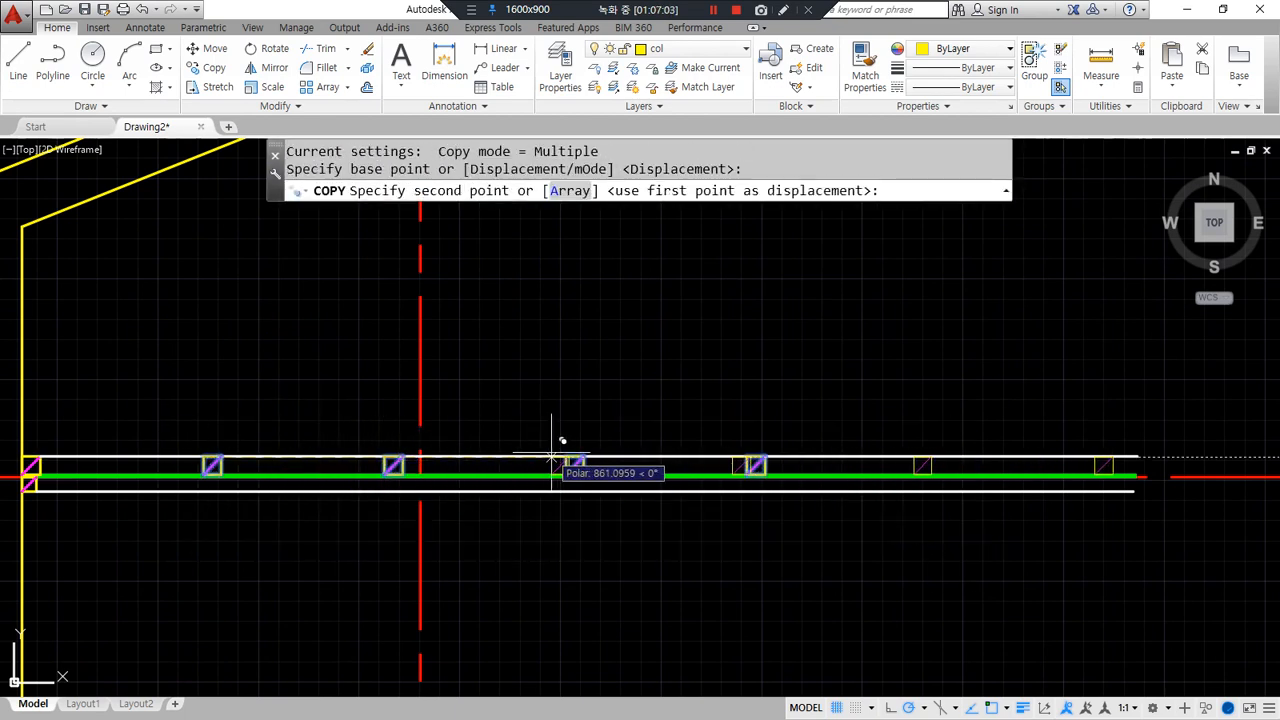
{"action": "key", "text": "Escape"}
- Copy the four arrayed squares along the ceiling line, from the first square's upper outer corner to the fifth square's matching corner
{"action": "key", "text": "Return"}
{"action": "left_click", "coordinate": [142, 408]}
{"action": "left_click", "coordinate": [672, 530]}
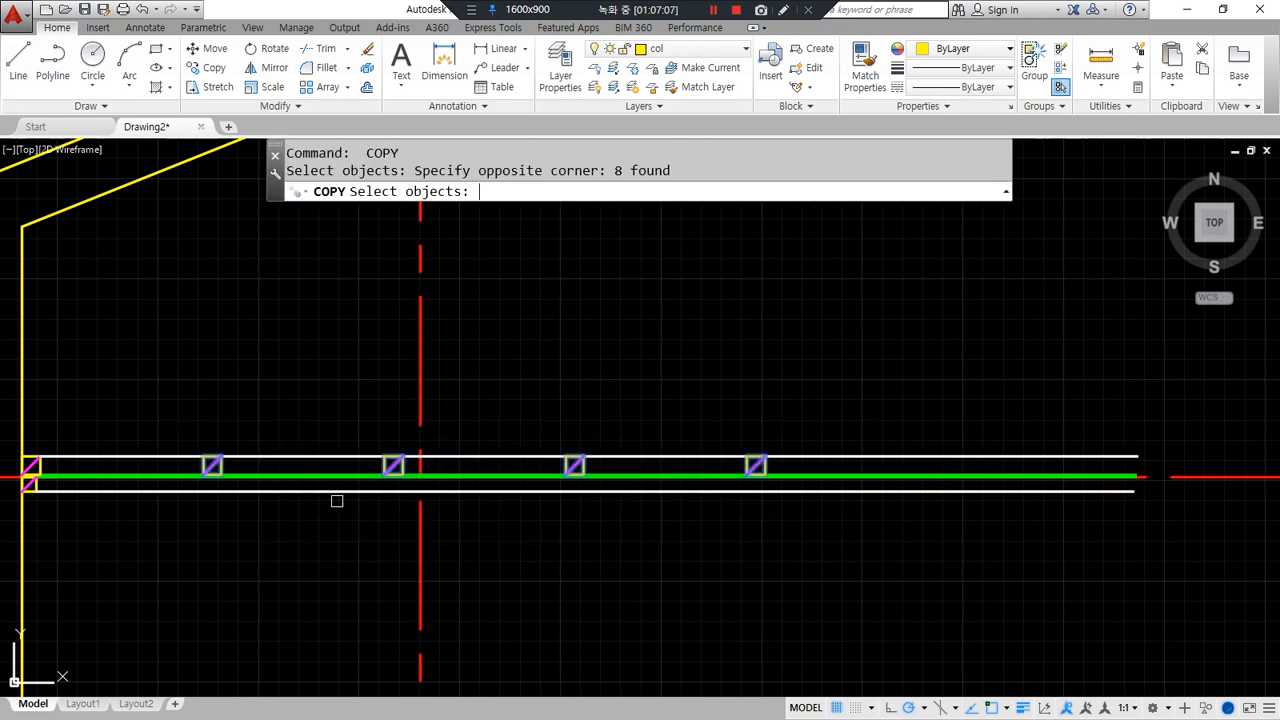
{"action": "key", "text": "Return"}
{"action": "left_click", "coordinate": [51, 464]}
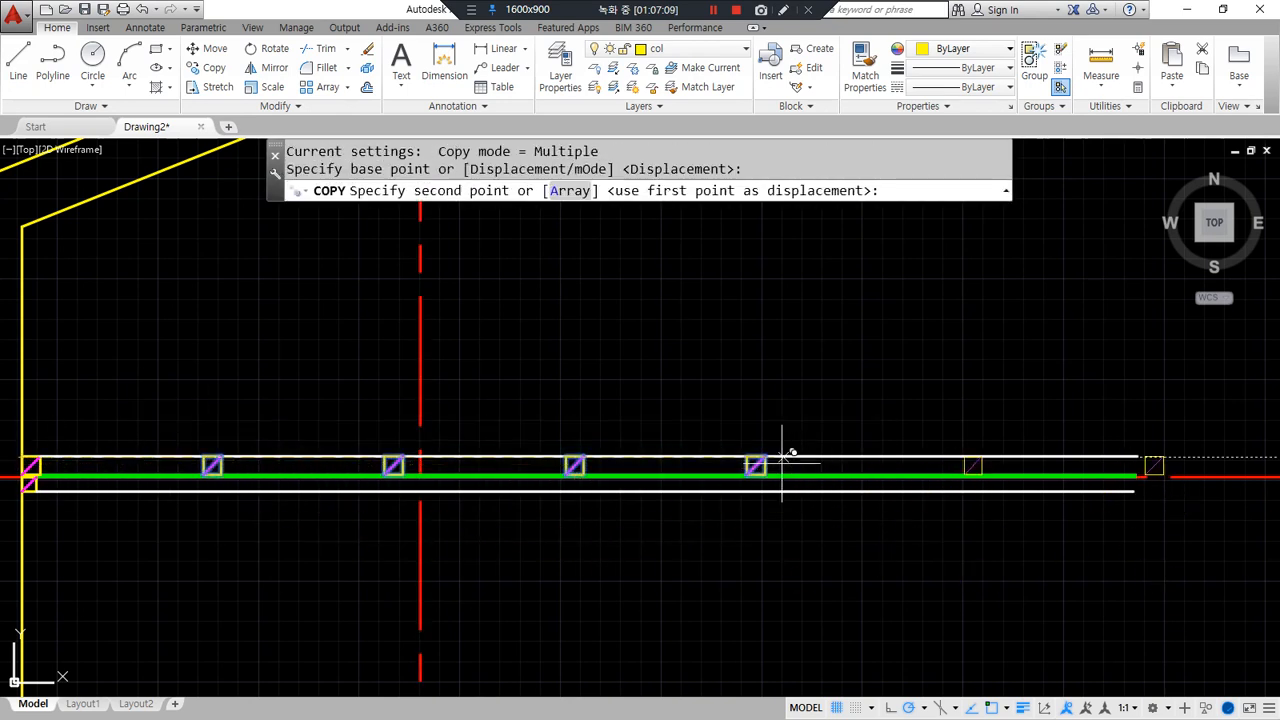
{"action": "left_click", "coordinate": [750, 438]}
{"action": "key", "text": "Escape"}
{"action": "key", "text": "Escape"}
- Erase the two copied squares that lie beyond the end of the ceiling lines
{"action": "scroll", "coordinate": [511, 517], "scroll_direction": "down", "scroll_amount": 4}
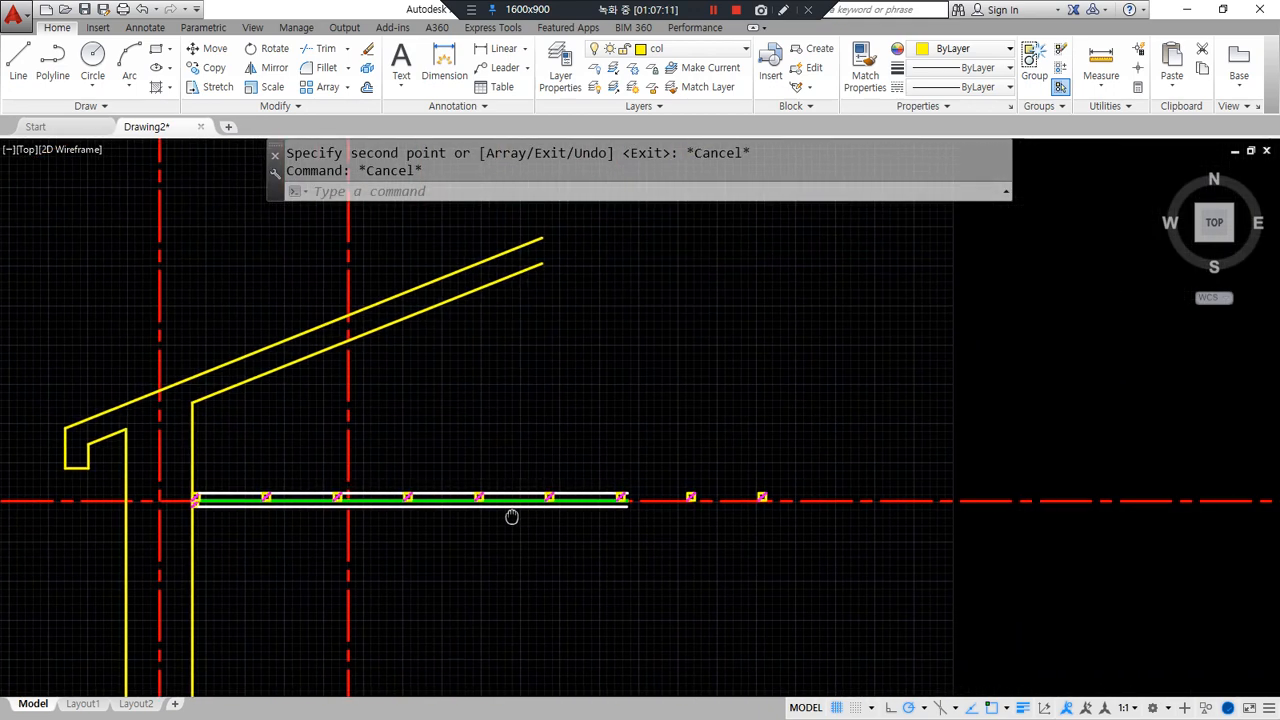
{"action": "left_click", "coordinate": [677, 449]}
{"action": "left_click", "coordinate": [843, 543]}
{"action": "type", "text": "e"}
{"action": "key", "text": "Return"}
- Draw a vertical line from the second 45 by 45 square's lower outer corner up to the lower sloped roof line
{"action": "scroll", "coordinate": [198, 548], "scroll_direction": "up", "scroll_amount": 4}
{"action": "mouse_move", "coordinate": [198, 549]}
{"action": "middle_mouse_down"}
{"action": "mouse_move", "coordinate": [306, 540]}
{"action": "mouse_move", "coordinate": [309, 591]}
{"action": "middle_mouse_up"}
{"action": "type", "text": "l"}
{"action": "key", "text": "Return"}
{"action": "middle_click_drag", "start_coordinate": [370, 544], "coordinate": [358, 633]}
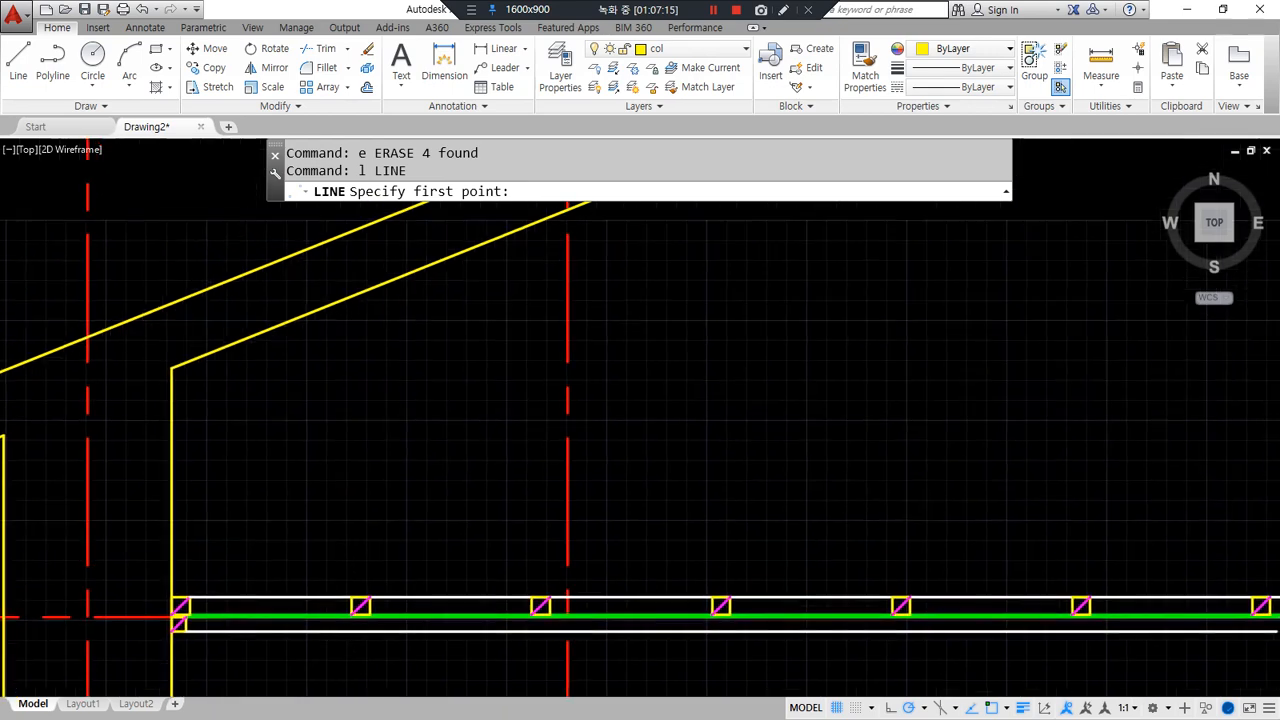
{"action": "scroll", "coordinate": [363, 629], "scroll_direction": "up", "scroll_amount": 4}
{"action": "left_click", "coordinate": [379, 596]}
{"action": "scroll", "coordinate": [394, 460], "scroll_direction": "down", "scroll_amount": 4}
{"action": "middle_click_drag", "start_coordinate": [388, 461], "coordinate": [393, 561]}
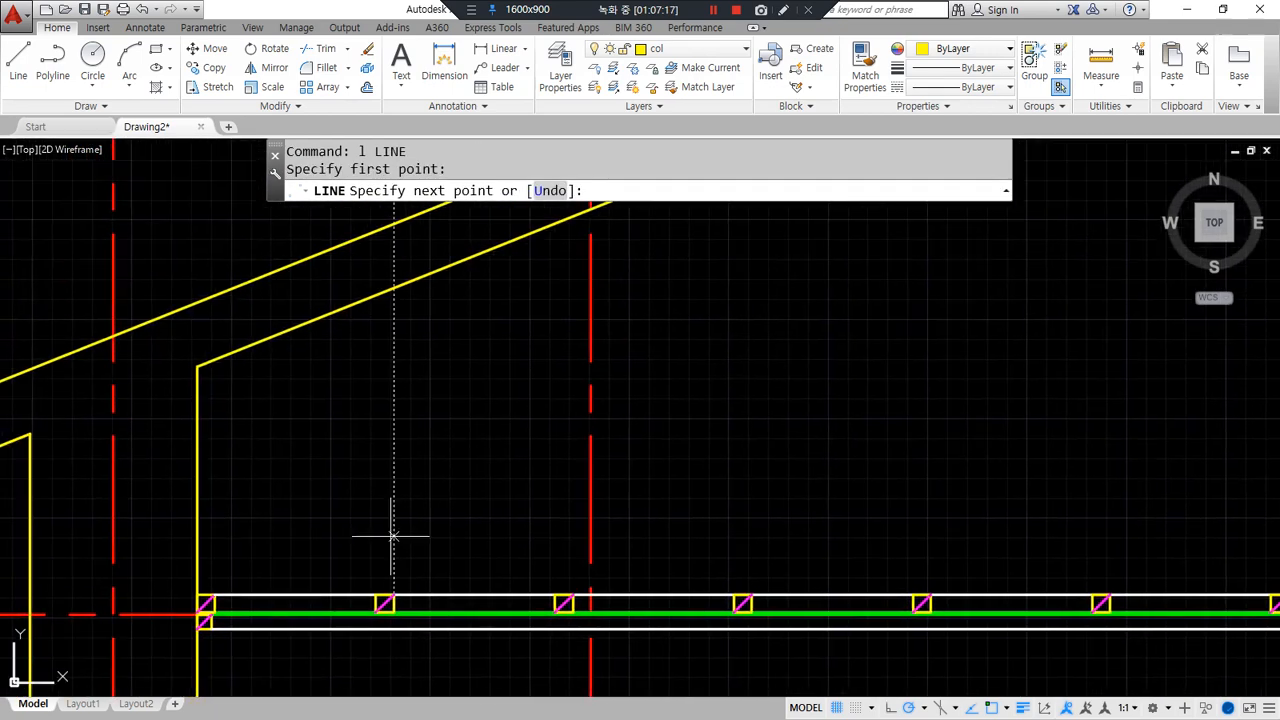
{"action": "left_click", "coordinate": [393, 290]}
{"action": "key", "text": "Return"}
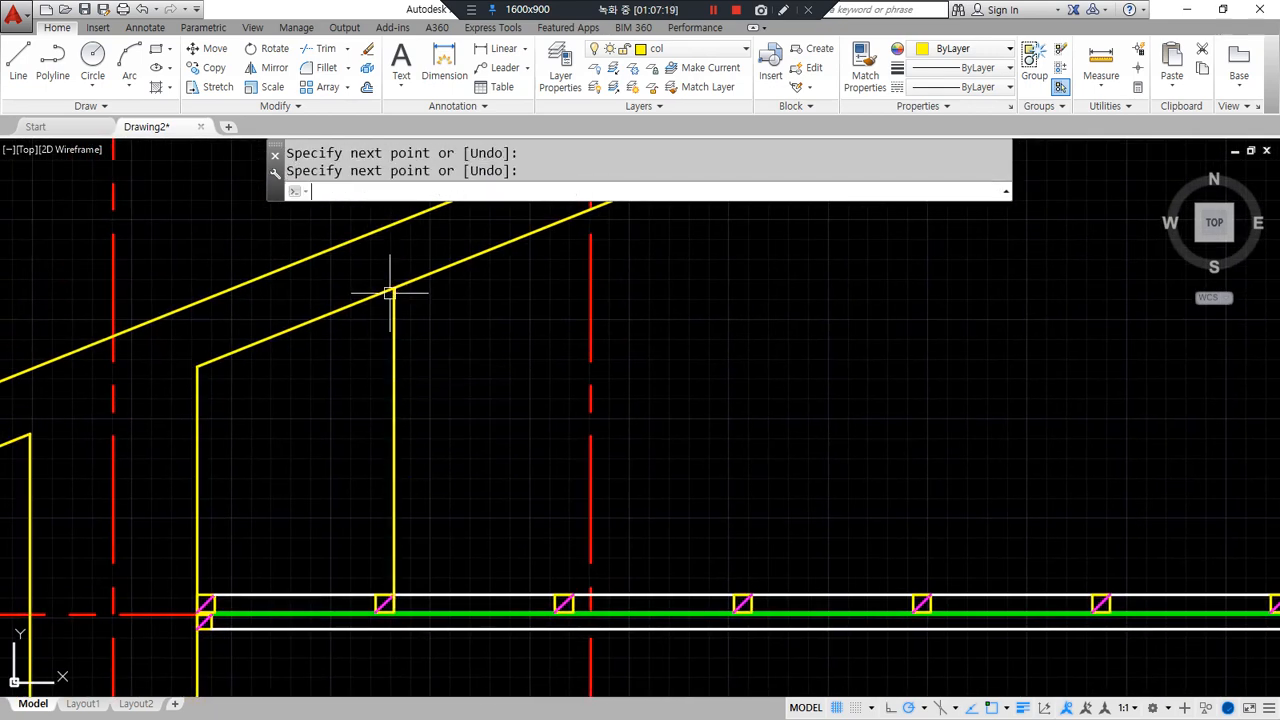
{"action": "key", "text": "Return"}
{"action": "type", "text": "o"}
{"action": "key", "text": "Return"}
{"action": "type", "text": "45"}
{"action": "key", "text": "Return"}
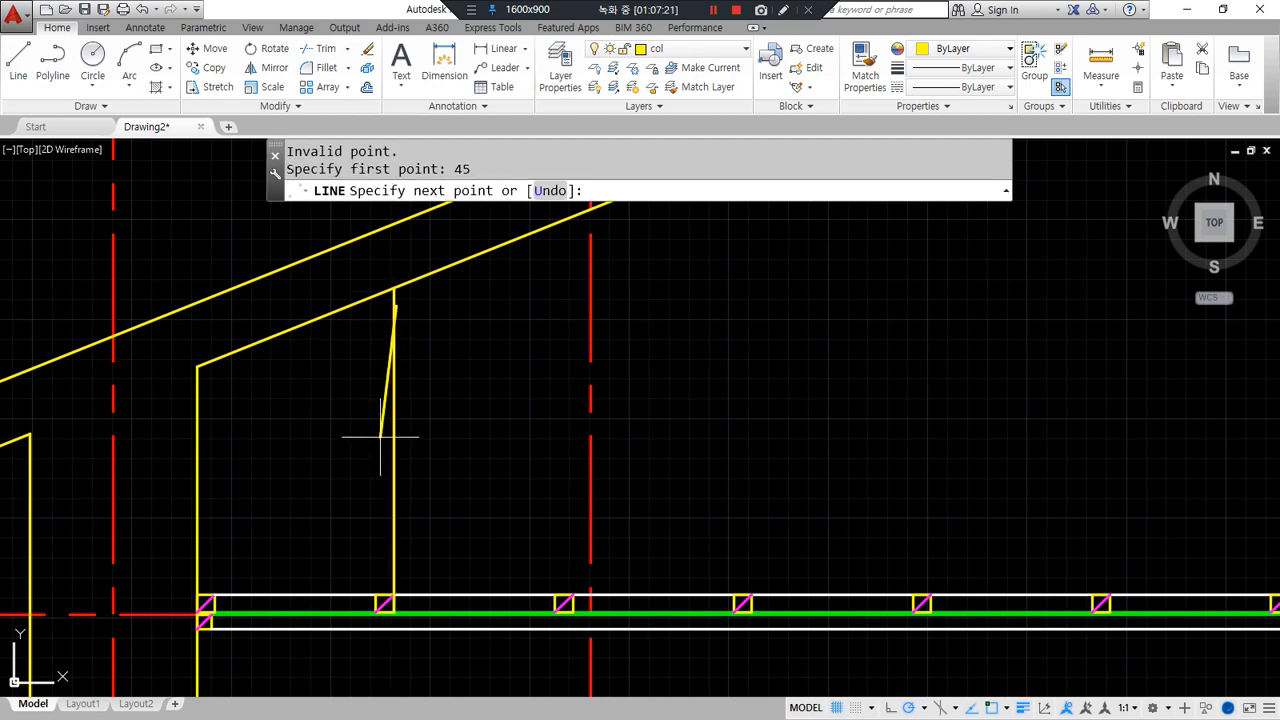
{"action": "key", "text": "Escape"}
- Offset the vertical line by 45 away from the wall and extend the offset line to the lower sloped roof line
{"action": "type", "text": "o"}
{"action": "key", "text": "Return"}
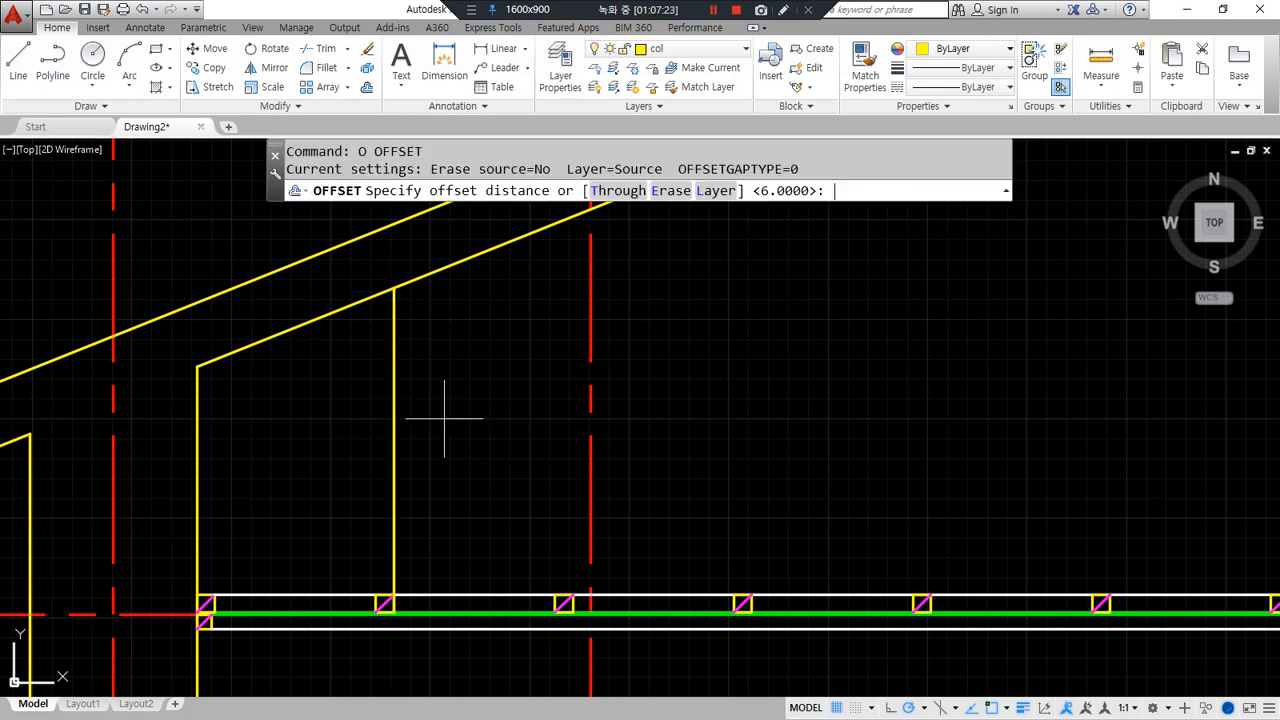
{"action": "type", "text": "45"}
{"action": "key", "text": "Return"}
{"action": "left_click", "coordinate": [392, 437]}
{"action": "left_click", "coordinate": [412, 350]}
{"action": "key", "text": "Return"}
{"action": "type", "text": "ex"}
{"action": "key", "text": "Return"}
{"action": "key", "text": "Return"}
- Copy the pair of vertical lines from the second square's lower outer corner to the matching corners of the fourth and sixth squares
{"action": "type", "text": "cp"}
{"action": "key", "text": "Return"}
{"action": "left_click", "coordinate": [486, 486]}
{"action": "left_click", "coordinate": [334, 434]}
{"action": "key", "text": "Return"}
{"action": "scroll", "coordinate": [420, 645], "scroll_direction": "up", "scroll_amount": 4}
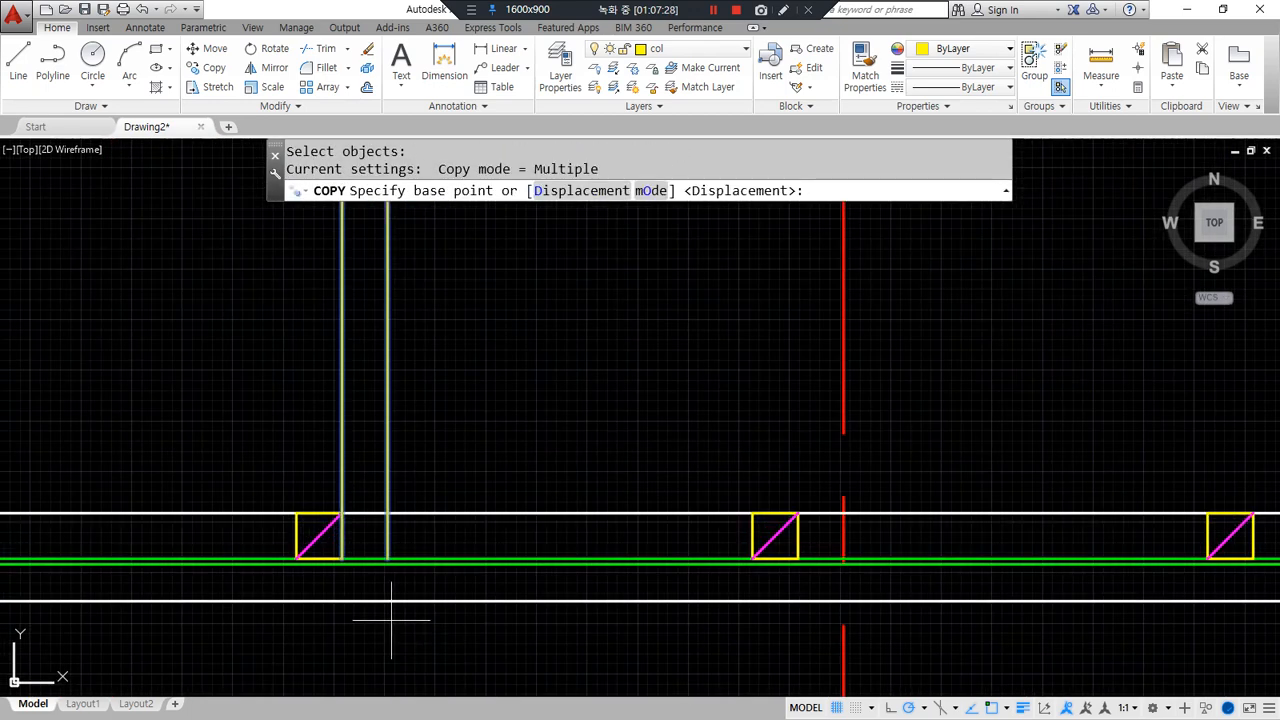
{"action": "left_click", "coordinate": [342, 558]}
{"action": "scroll", "coordinate": [1000, 600], "scroll_direction": "down", "scroll_amount": 2}
{"action": "middle_click_drag", "start_coordinate": [991, 591], "coordinate": [363, 580]}
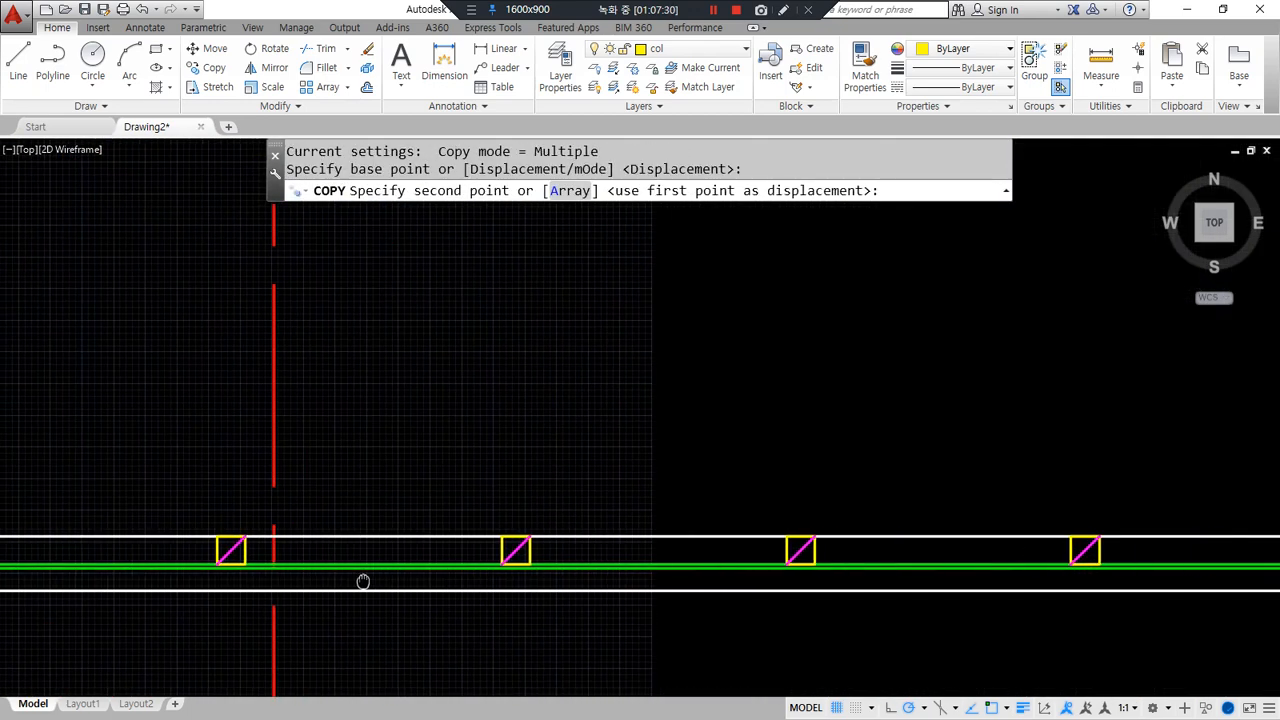
{"action": "left_click", "coordinate": [529, 562]}
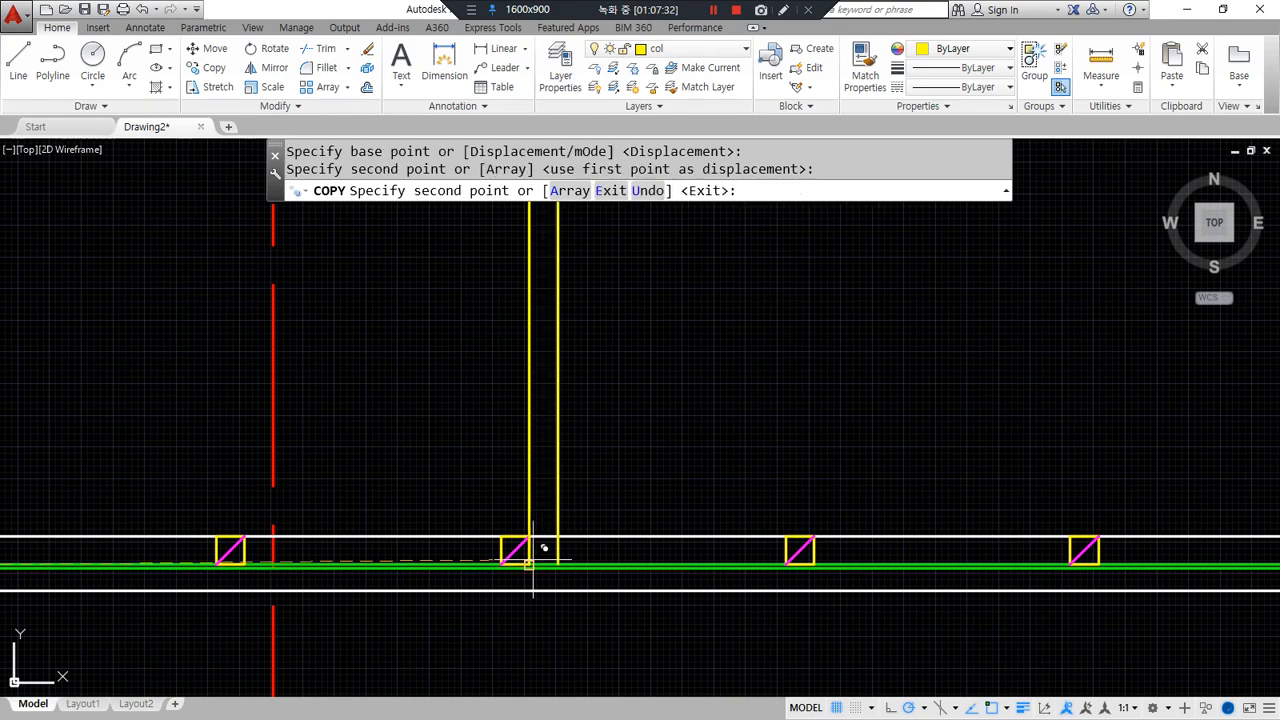
{"action": "left_click", "coordinate": [1098, 563]}
{"action": "scroll", "coordinate": [1108, 564], "scroll_direction": "down", "scroll_amount": 2}
{"action": "middle_click_drag", "start_coordinate": [991, 560], "coordinate": [391, 580]}
{"action": "key", "text": "Escape"}
- Extend the pair of vertical lines at the fourth square up to the lower sloped roof line
{"action": "scroll", "coordinate": [485, 543], "scroll_direction": "down", "scroll_amount": 2}
{"action": "middle_click_drag", "start_coordinate": [490, 540], "coordinate": [840, 592]}
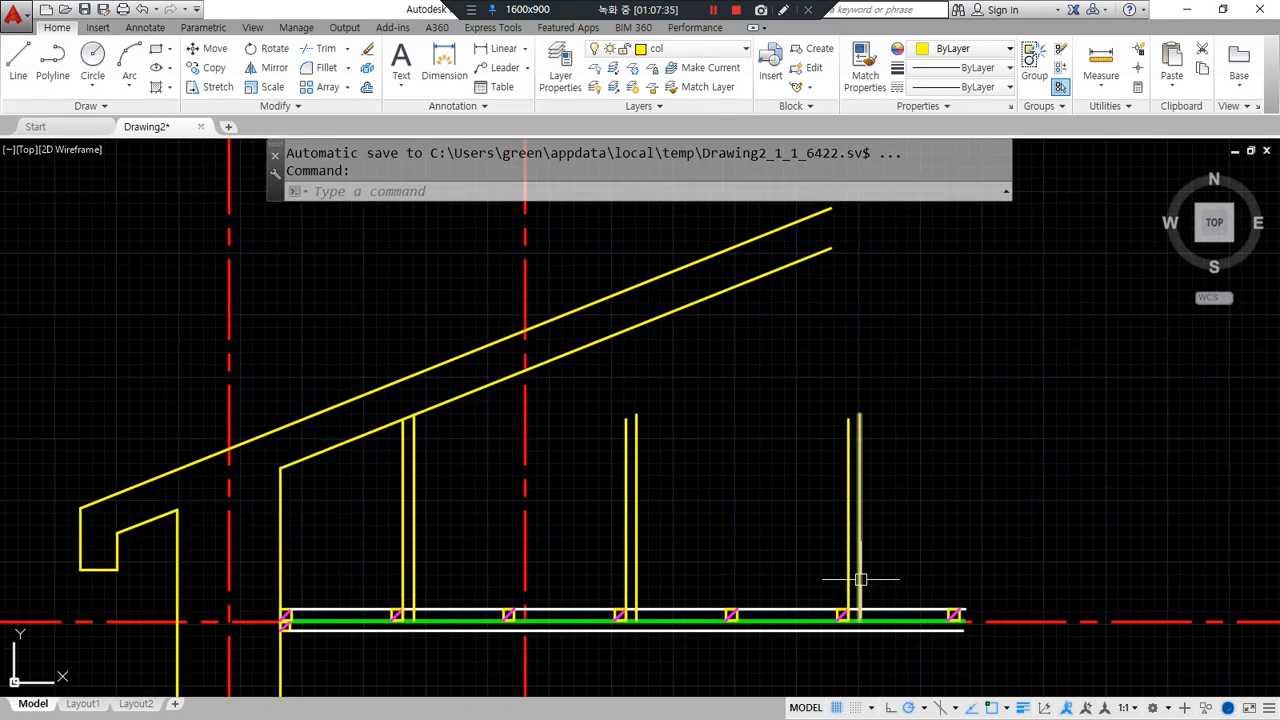
{"action": "type", "text": "ex"}
{"action": "key", "text": "space"}
{"action": "key", "text": "space"}
{"action": "left_click", "coordinate": [938, 492]}
{"action": "left_click", "coordinate": [606, 424]}
{"action": "key", "text": "space"}
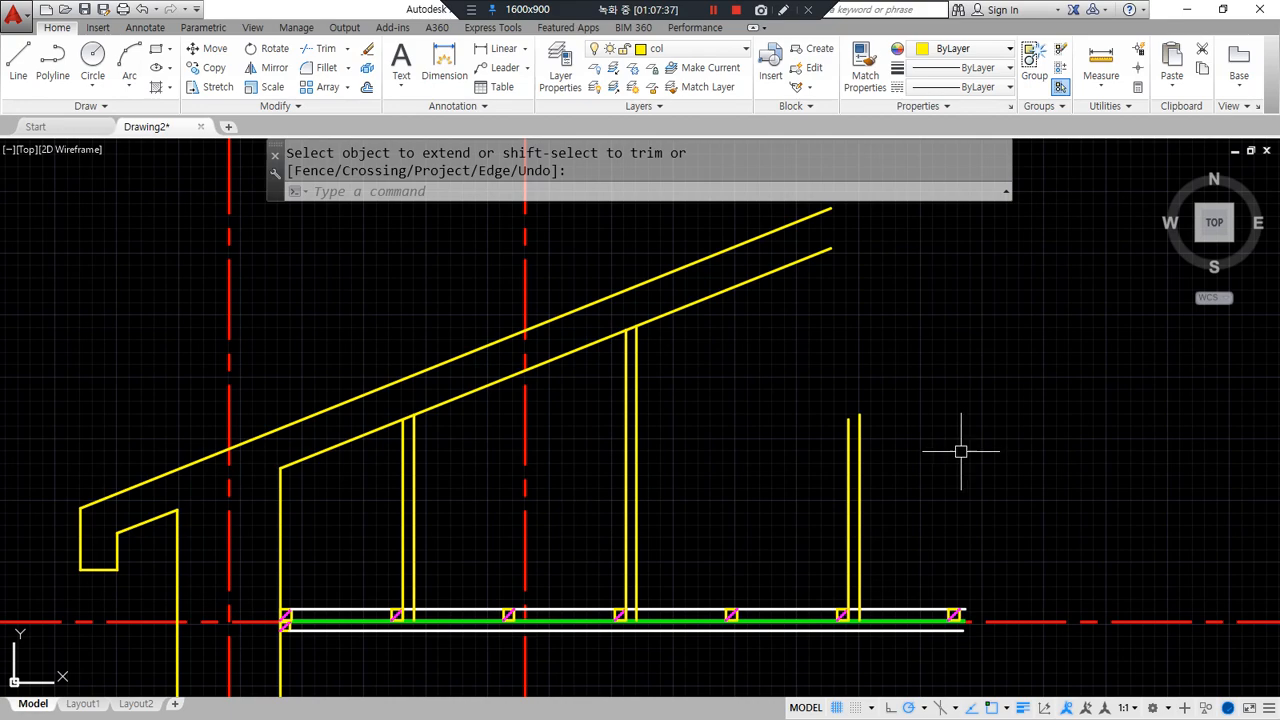
{"action": "scroll", "coordinate": [960, 434], "scroll_direction": "down", "scroll_amount": 2}
{"action": "middle_click_drag", "start_coordinate": [960, 434], "coordinate": [1058, 413]}
{"action": "scroll", "coordinate": [771, 491], "scroll_direction": "up", "scroll_amount": 2}
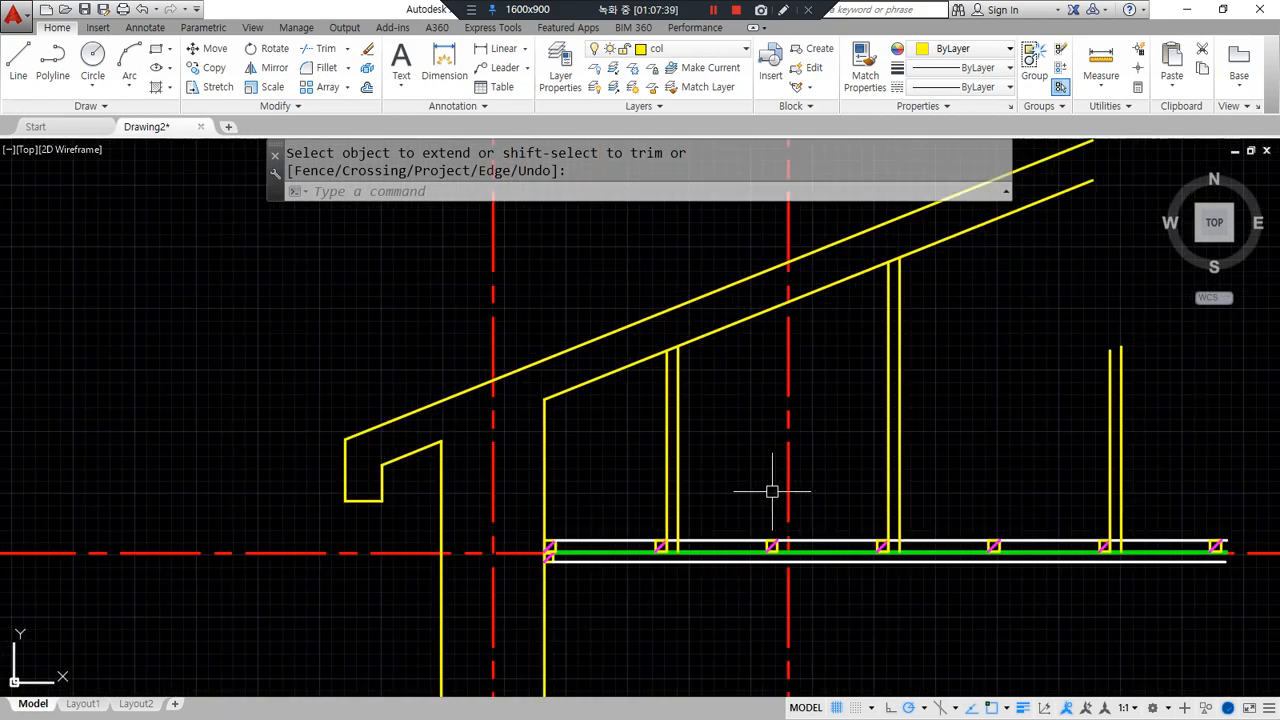
{"action": "scroll", "coordinate": [837, 486], "scroll_direction": "up", "scroll_amount": 2}
{"action": "middle_click_drag", "start_coordinate": [837, 486], "coordinate": [691, 550]}
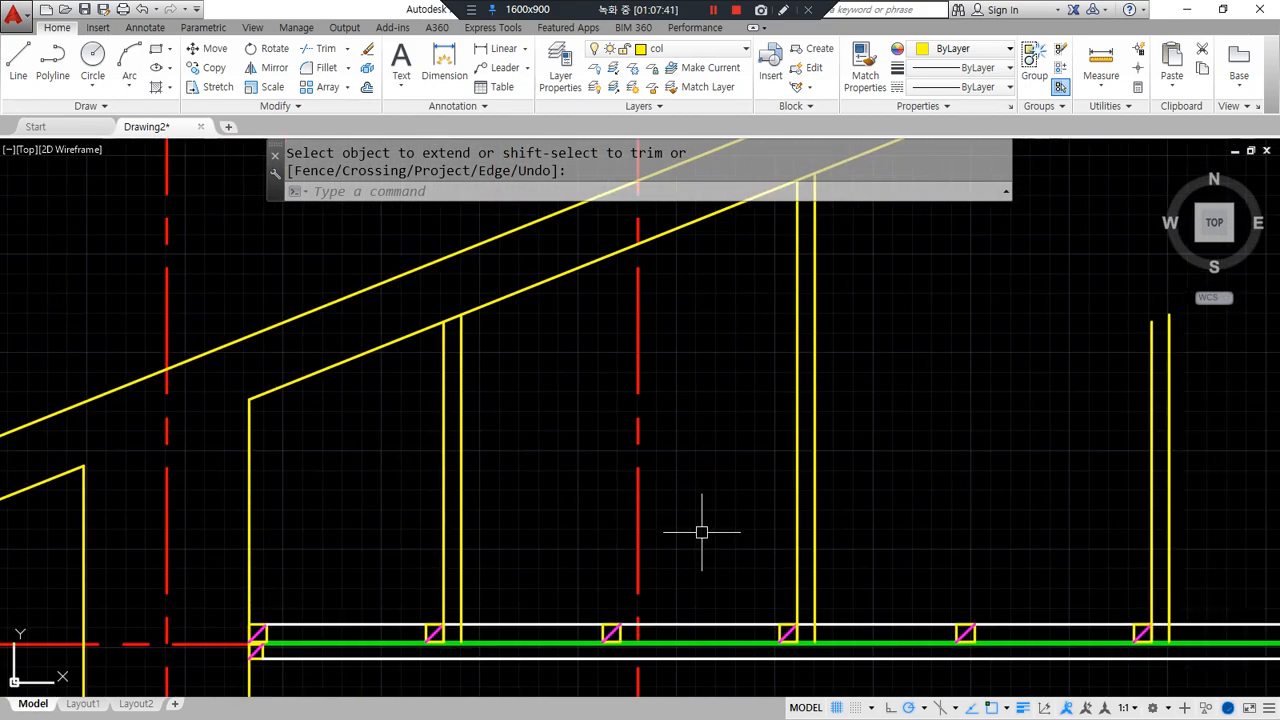
{"action": "type", "text": "z"}
{"action": "key", "text": "space"}
{"action": "key", "text": "space"}
{"action": "left_click_drag", "start_coordinate": [697, 449], "coordinate": [673, 570]}
{"action": "key", "text": "Escape"}
{"action": "middle_click_drag", "start_coordinate": [666, 509], "coordinate": [600, 517]}
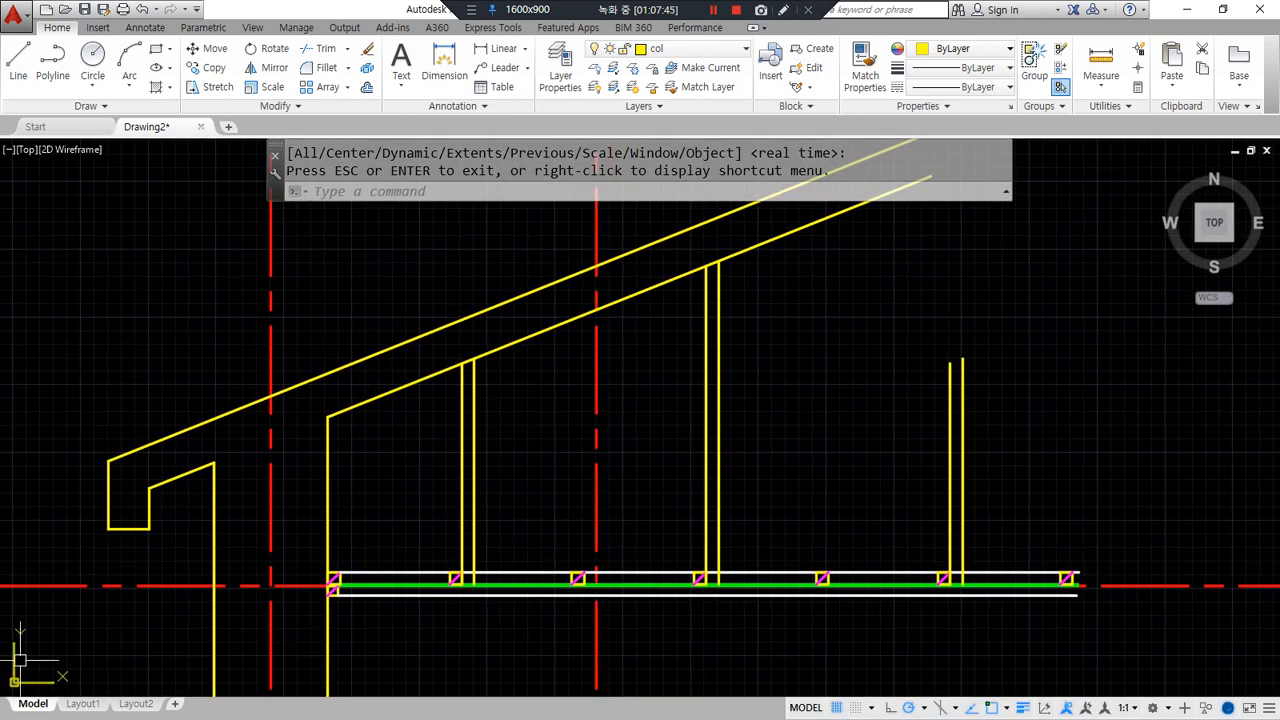
- Switch to the ceiling reference images and examine the anchor and hanger positions, including the centre line and anchor installation on page 230
{"action": "key", "text": "alt+Tab"}
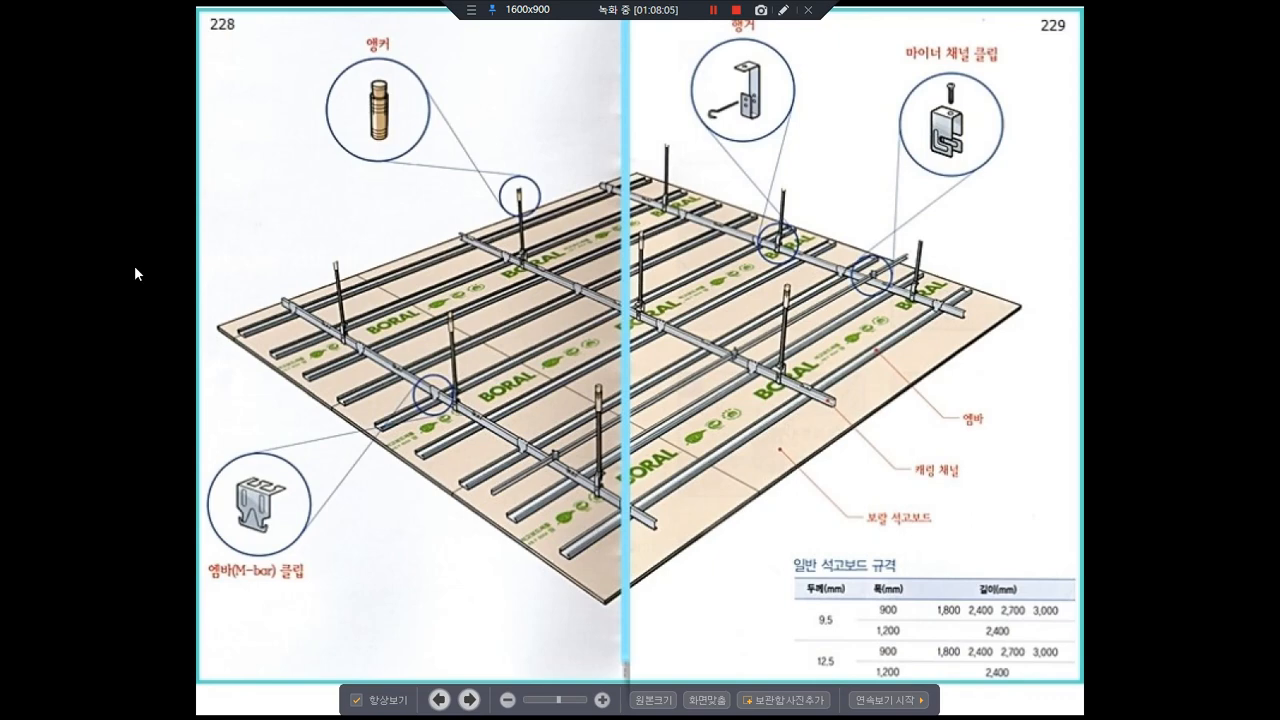
{"action": "mouse_move", "coordinate": [372, 170]}
{"action": "left_mouse_down"}
{"action": "mouse_move", "coordinate": [337, 63]}
{"action": "mouse_move", "coordinate": [404, 158]}
{"action": "mouse_move", "coordinate": [422, 72]}
{"action": "mouse_move", "coordinate": [406, 162]}
{"action": "left_mouse_up"}
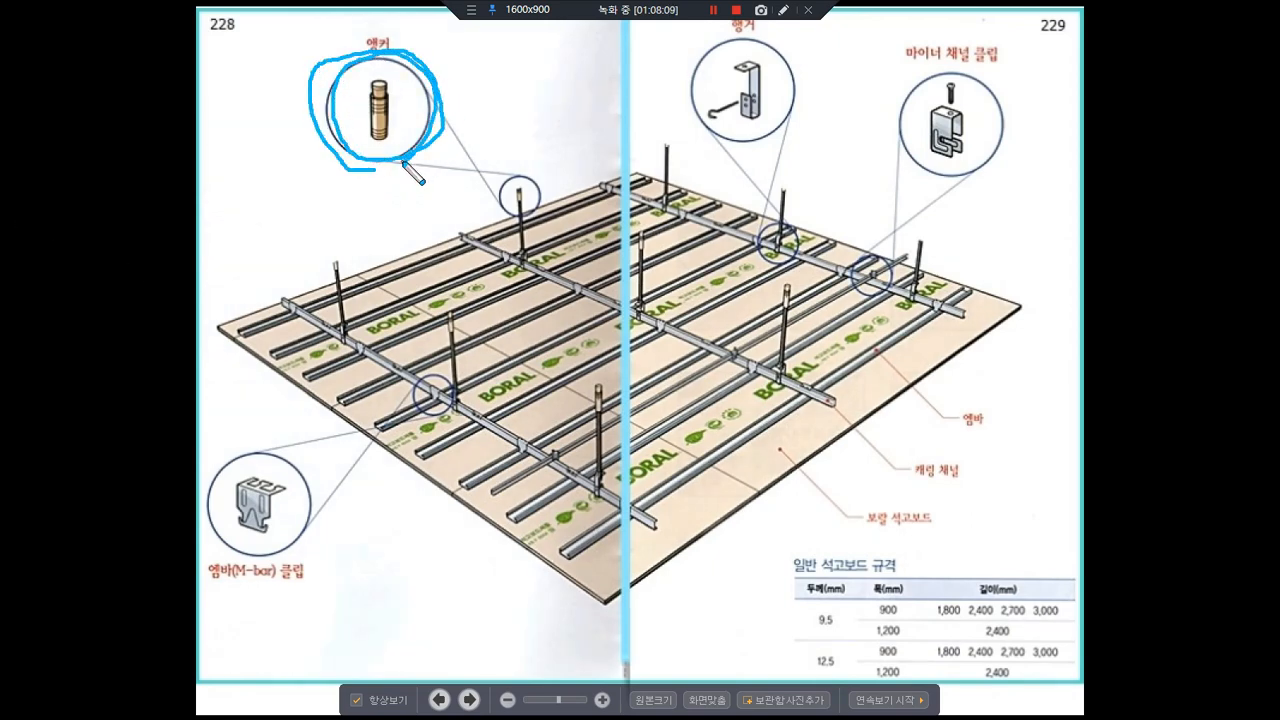
{"action": "left_click_drag", "start_coordinate": [522, 210], "coordinate": [548, 196]}
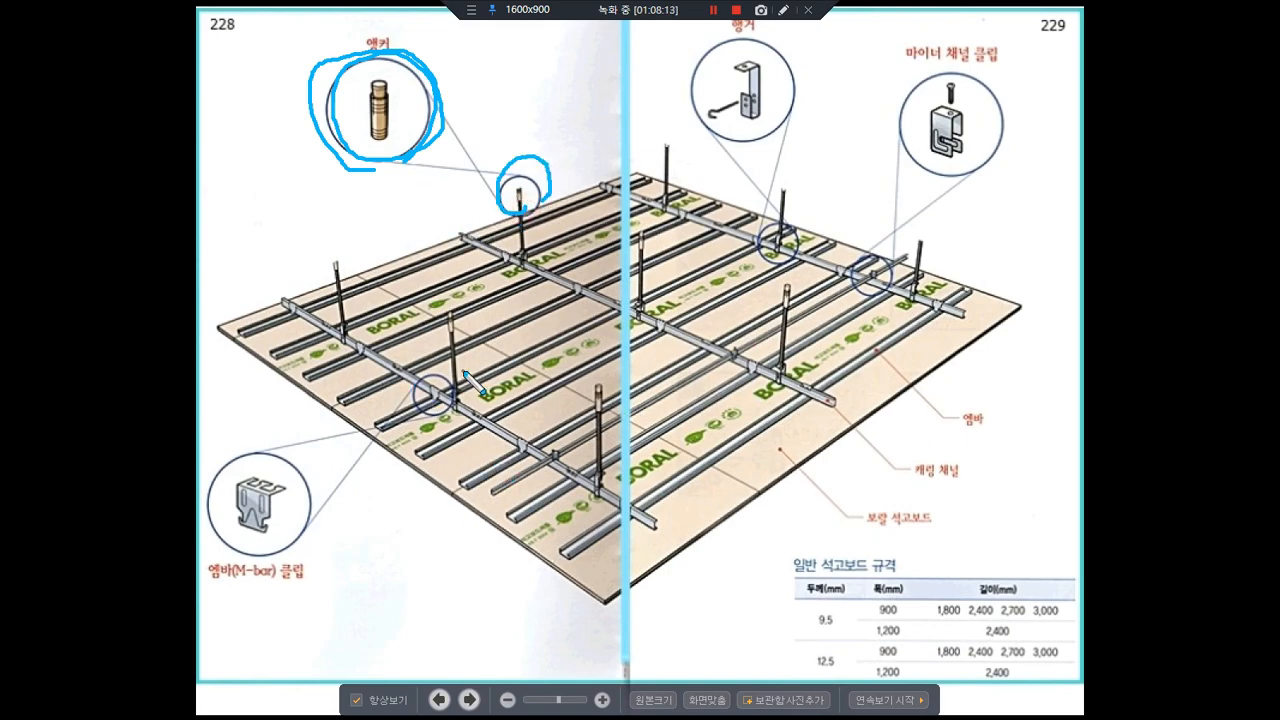
{"action": "left_click_drag", "start_coordinate": [452, 372], "coordinate": [455, 382]}
{"action": "left_click_drag", "start_coordinate": [523, 205], "coordinate": [527, 262]}
{"action": "left_click_drag", "start_coordinate": [650, 402], "coordinate": [640, 282]}
{"action": "key", "text": "Escape"}
{"action": "scroll", "coordinate": [786, 419], "scroll_direction": "down", "scroll_amount": 1}
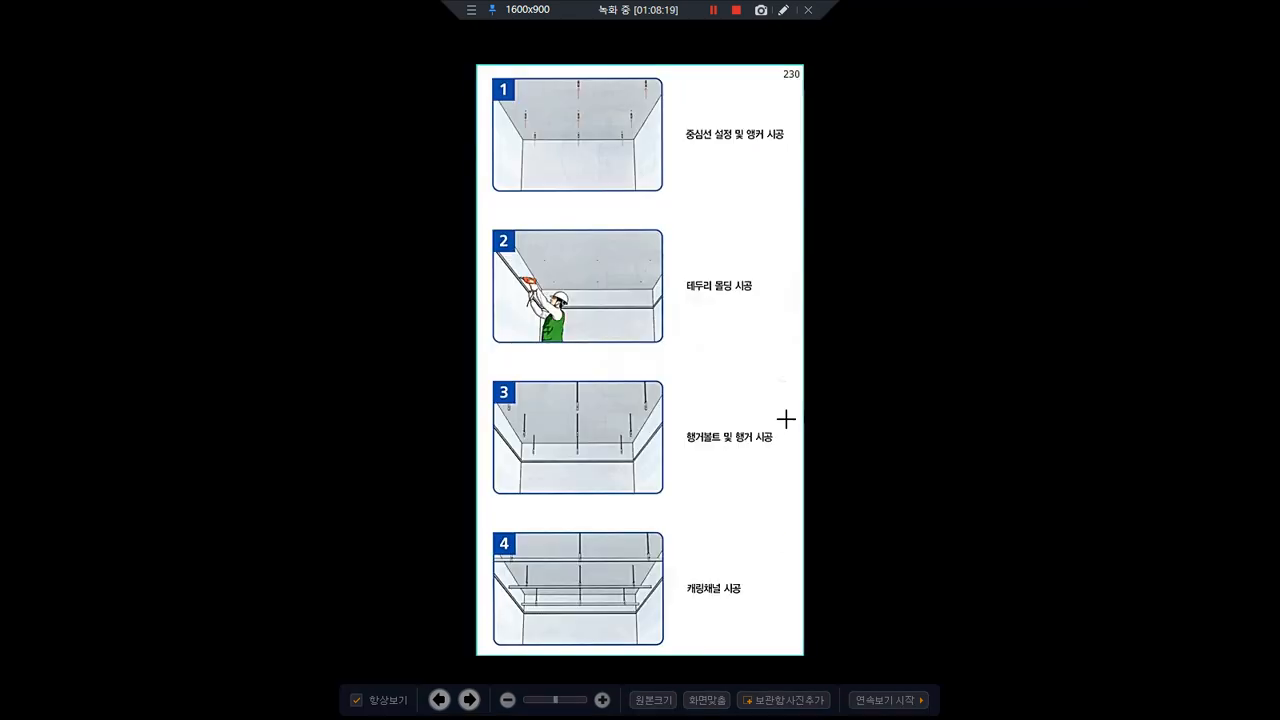
{"action": "left_click_drag", "start_coordinate": [478, 66], "coordinate": [806, 260]}
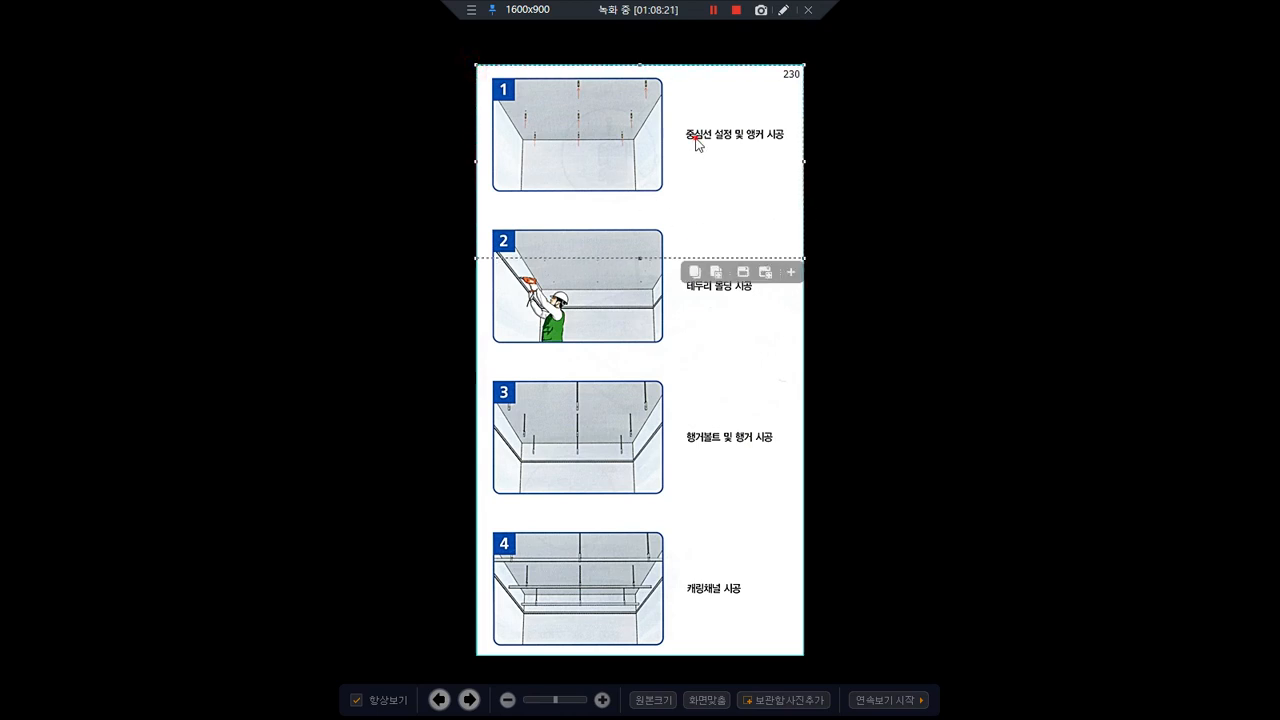
{"action": "left_click", "coordinate": [692, 135]}
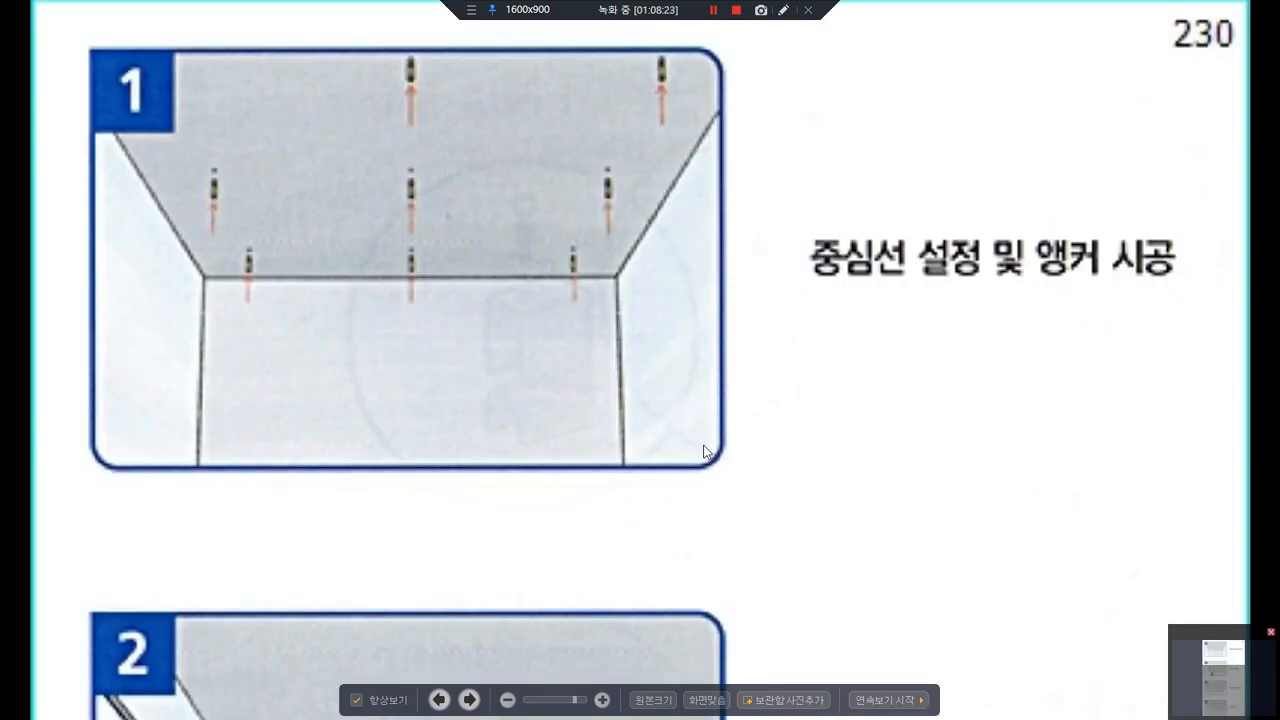
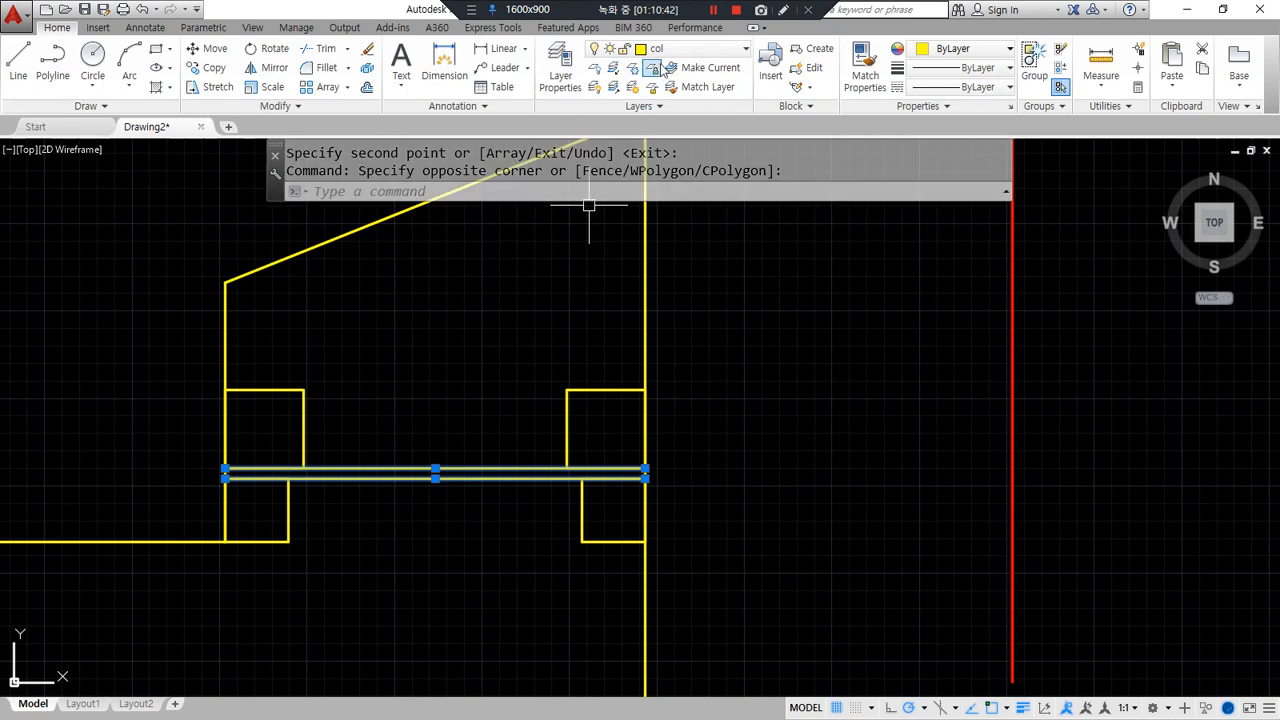
- Move the two closely spaced horizontal lines between the upper and lower squares onto the green layer
{"action": "left_click", "coordinate": [671, 143]}
{"action": "key", "text": "Escape"}
{"action": "key", "text": "Escape"}
{"action": "type", "text": "l"}
{"action": "key", "text": "Return"}
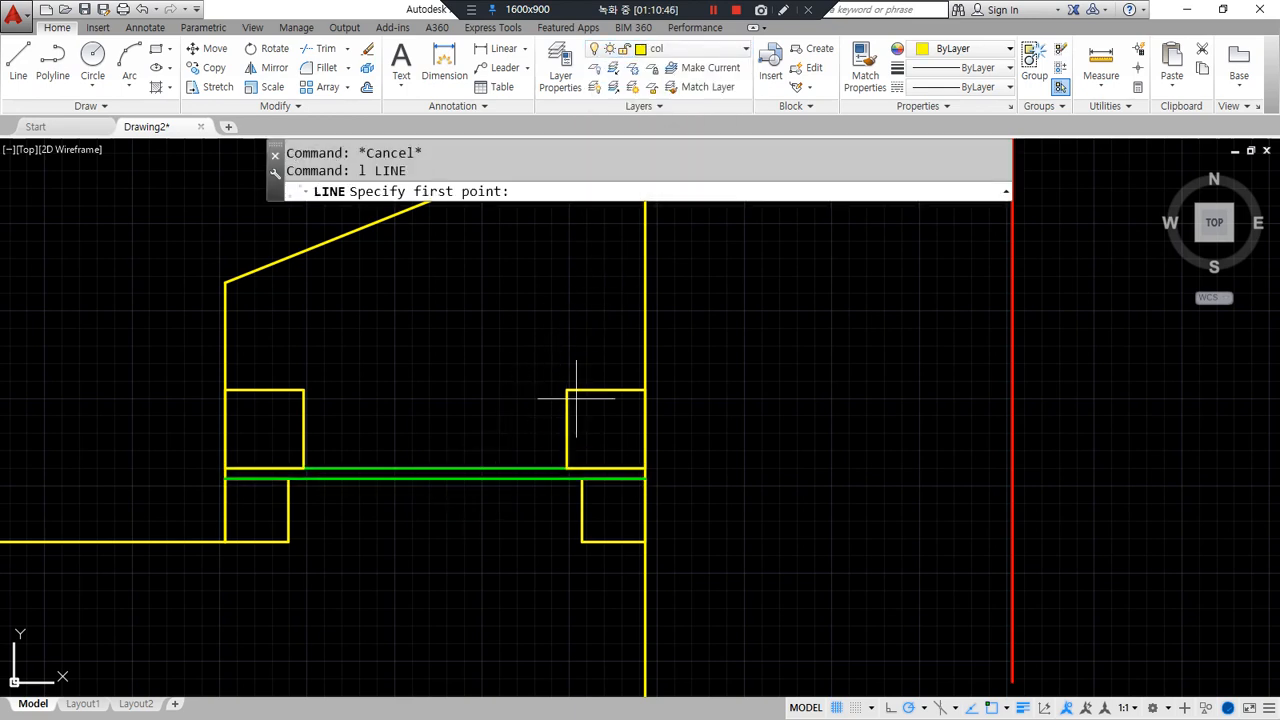
{"action": "left_click", "coordinate": [644, 390]}
{"action": "key", "text": "Escape"}
- Draw a horizontal line joining the upper squares along their top edges and another joining the lower squares along their bottom edges
{"action": "key", "text": "space"}
{"action": "left_click", "coordinate": [303, 389]}
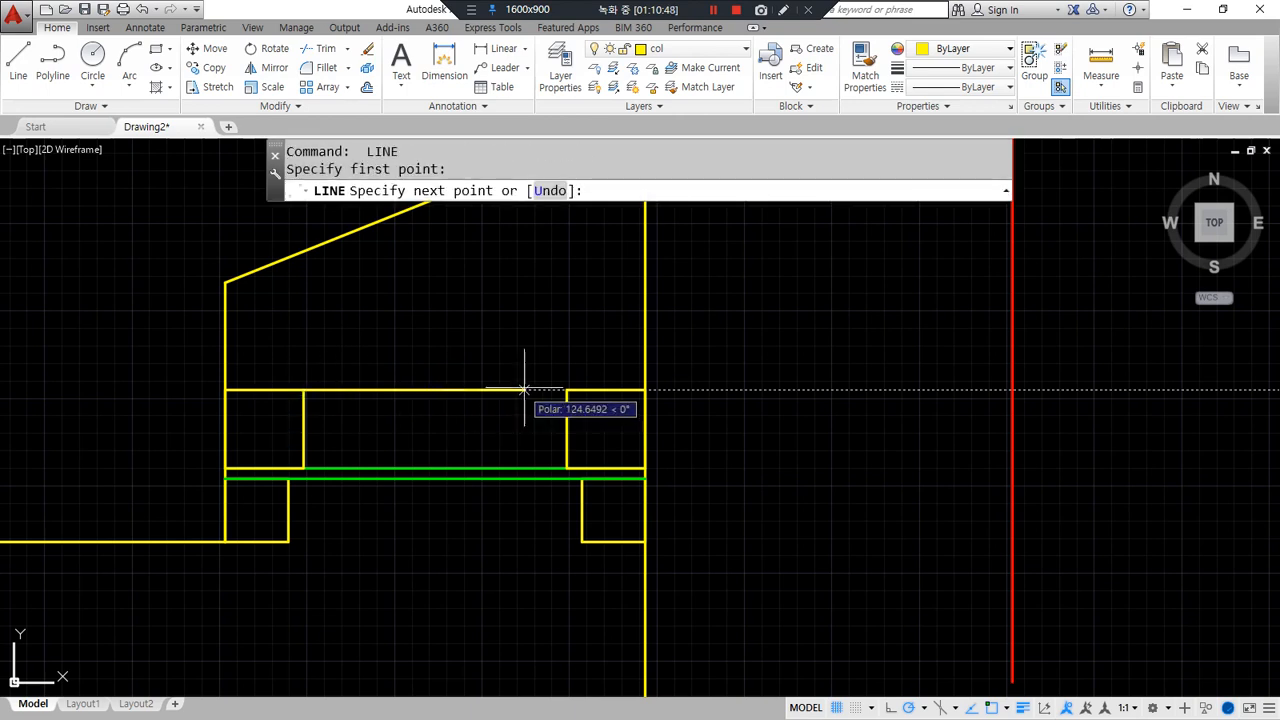
{"action": "left_click", "coordinate": [566, 389]}
{"action": "key", "text": "space"}
{"action": "key", "text": "space"}
{"action": "left_click", "coordinate": [582, 541]}
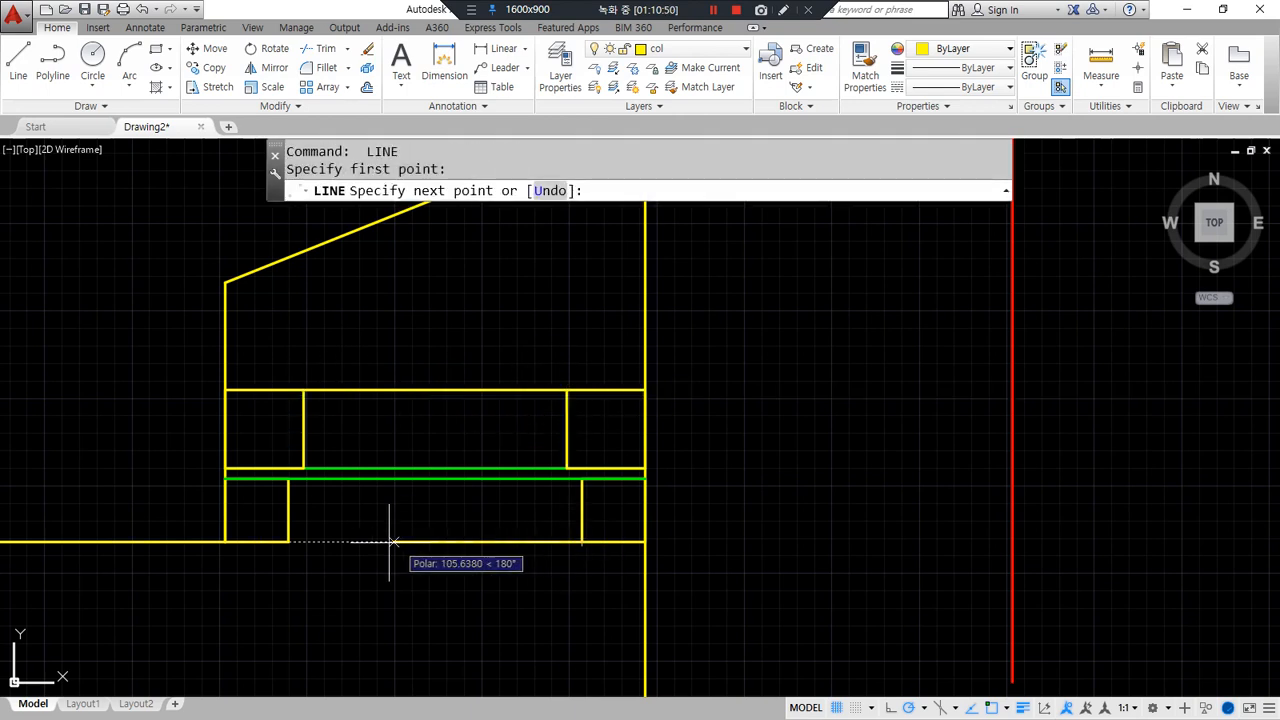
{"action": "left_click", "coordinate": [288, 541]}
{"action": "key", "text": "ctrl+z"}
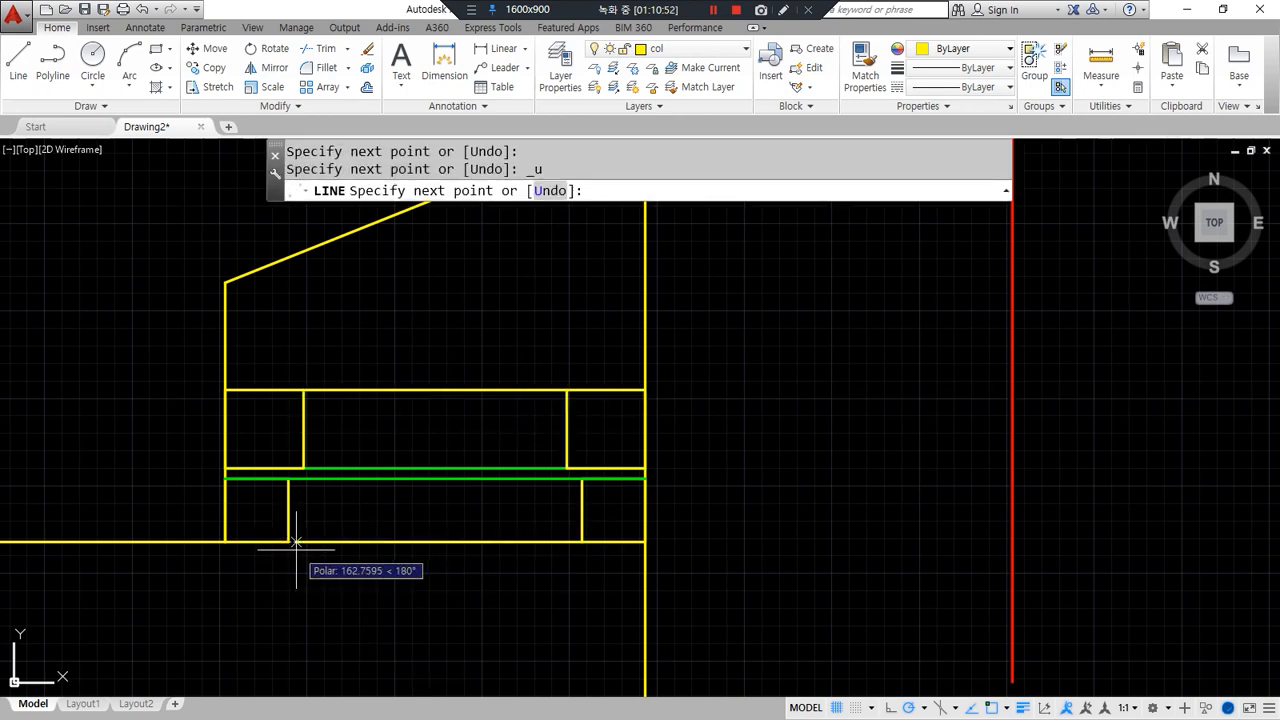
{"action": "left_click", "coordinate": [288, 541]}
{"action": "key", "text": "Escape"}
- Move the two new horizontal connecting lines between the squares onto the elv layer
{"action": "left_click", "coordinate": [489, 577]}
{"action": "left_click", "coordinate": [457, 520]}
{"action": "left_click", "coordinate": [437, 414]}
{"action": "left_click", "coordinate": [418, 359]}
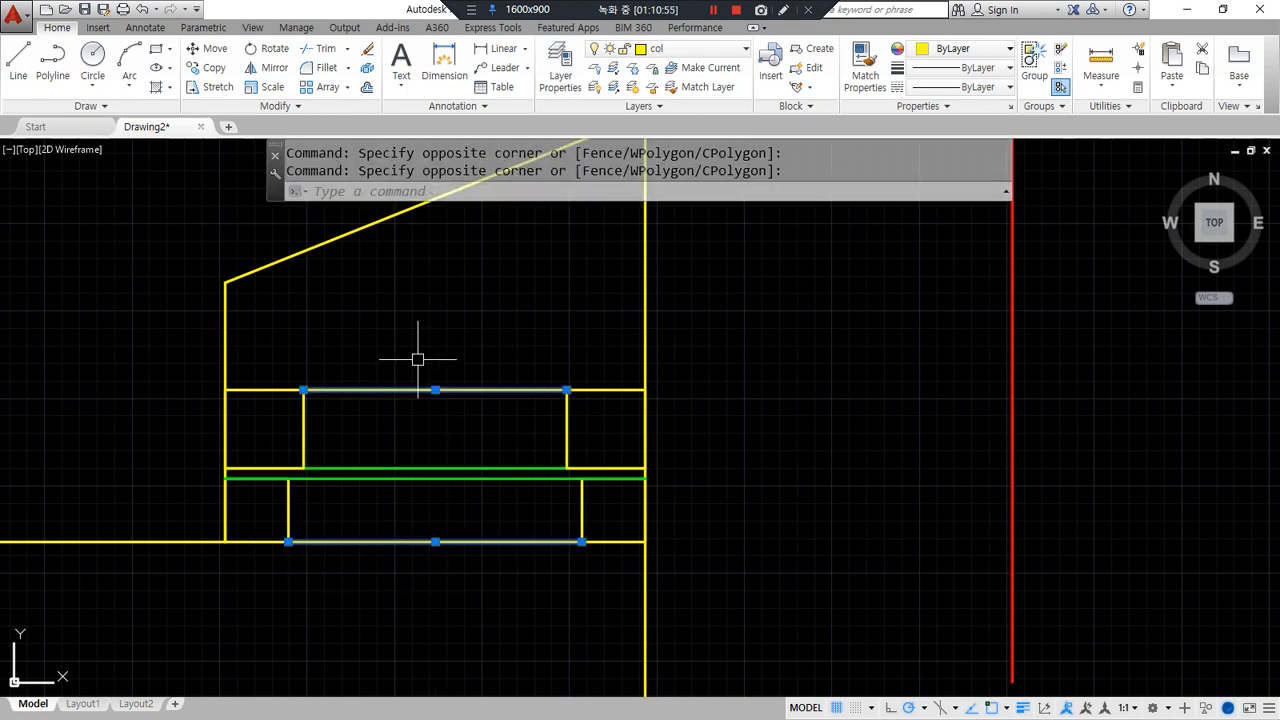
{"action": "left_click", "coordinate": [700, 48]}
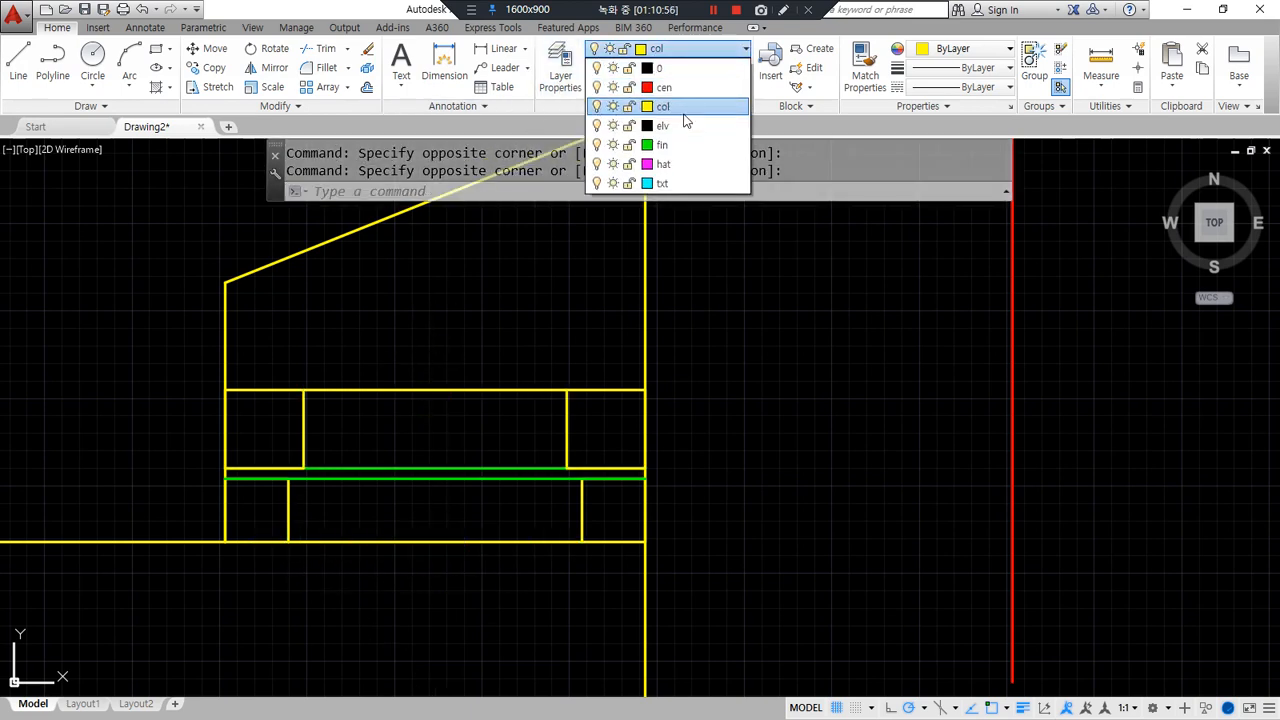
{"action": "left_click", "coordinate": [665, 125]}
{"action": "key", "text": "Escape"}
{"action": "key", "text": "Escape"}
- Send the two green horizontal lines behind the yellow edges of the squares
{"action": "left_click", "coordinate": [428, 480]}
{"action": "left_click", "coordinate": [414, 471]}
{"action": "right_click", "coordinate": [414, 471]}
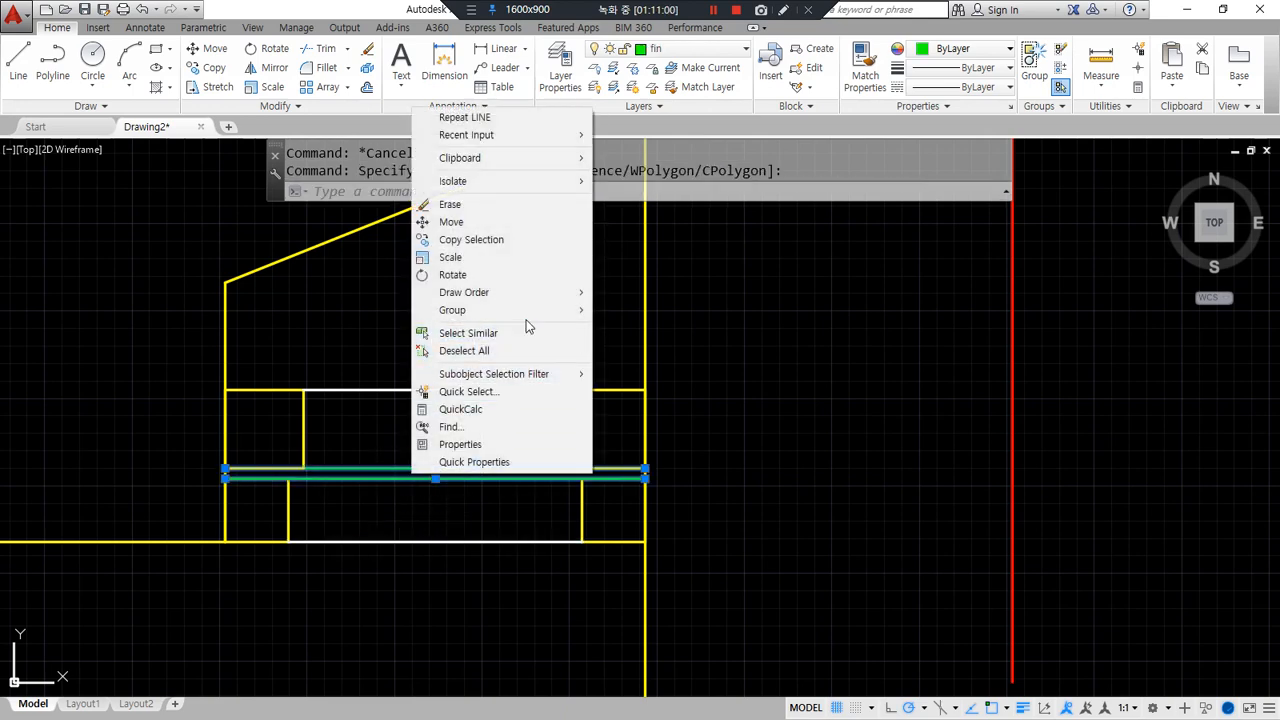
{"action": "mouse_move", "coordinate": [531, 293]}
{"action": "left_click", "coordinate": [652, 311]}
{"action": "key", "text": "Escape"}
{"action": "key", "text": "Escape"}
- Draw a diagonal from the upper-right to the lower-left corner in each of the two squares on the eaves' outer side
{"action": "type", "text": "l"}
{"action": "key", "text": "Return"}
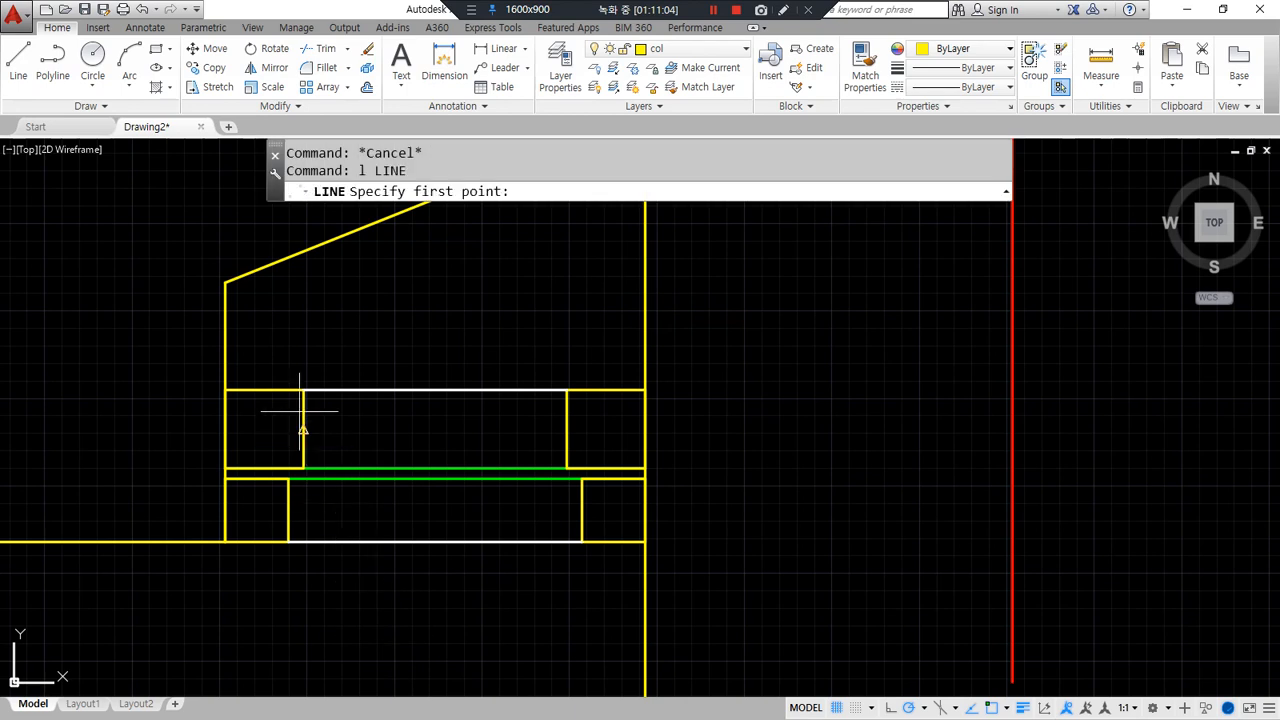
{"action": "left_click", "coordinate": [303, 391]}
{"action": "left_click", "coordinate": [224, 463]}
{"action": "key", "text": "Return"}
{"action": "key", "text": "Return"}
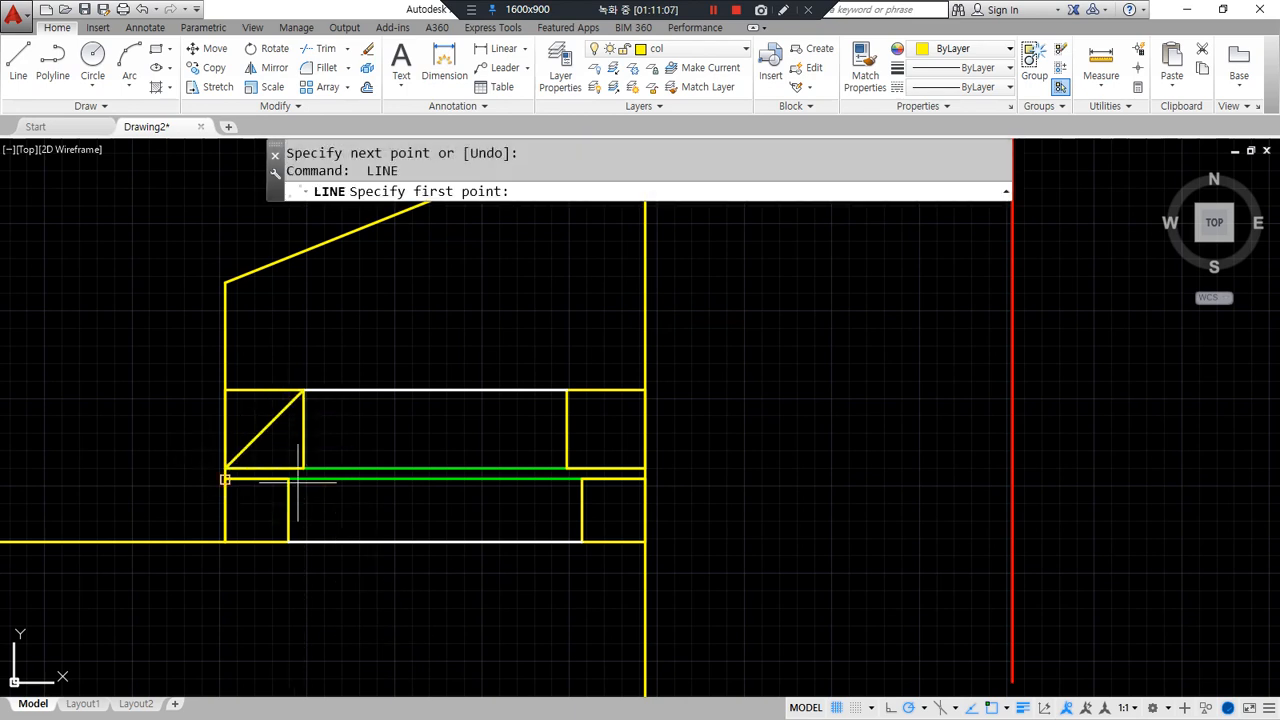
{"action": "left_click", "coordinate": [288, 480]}
{"action": "left_click", "coordinate": [226, 541]}
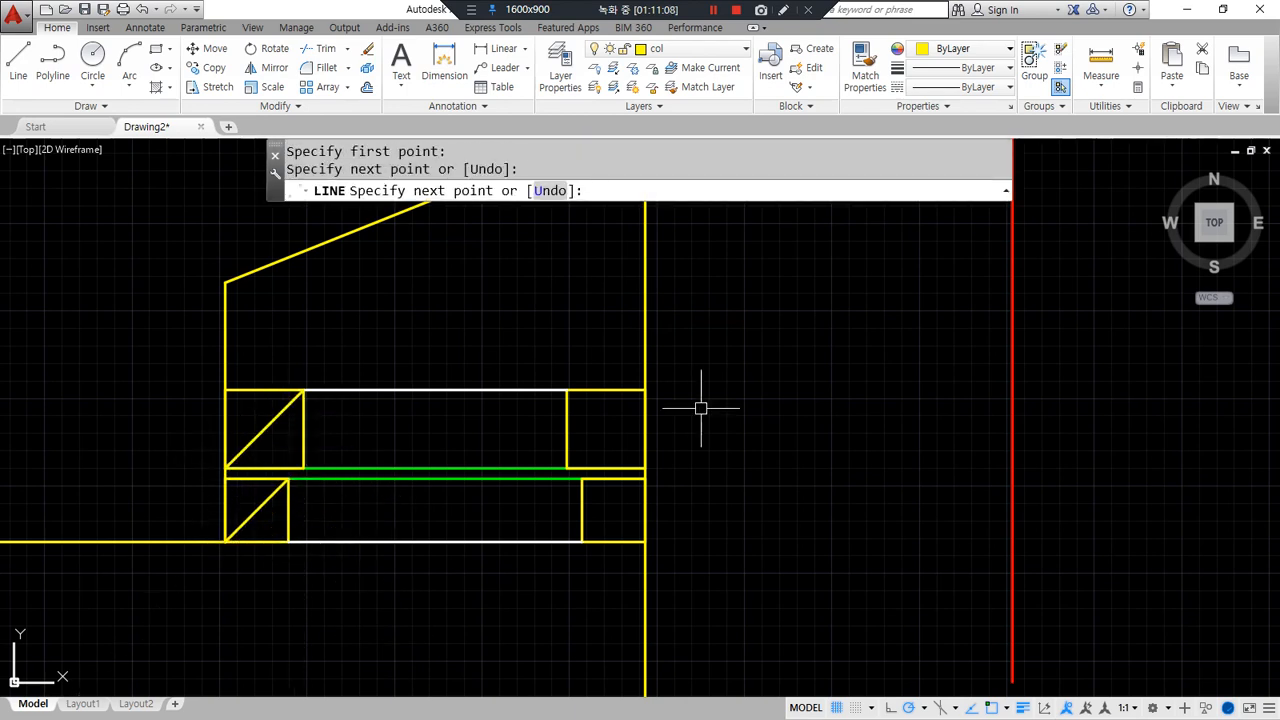
{"action": "key", "text": "Return"}
- Draw matching diagonals from upper-right to lower-left corner in the two squares against the wall
{"action": "key", "text": "Return"}
{"action": "left_click", "coordinate": [645, 390]}
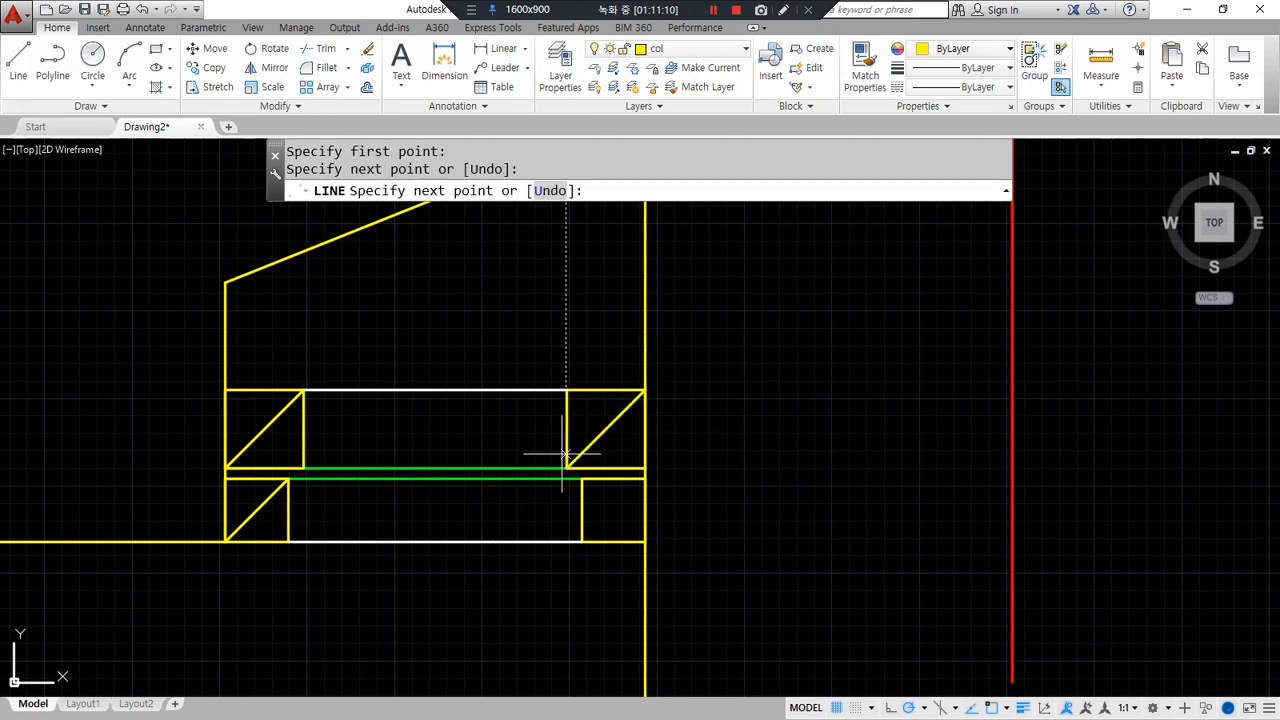
{"action": "left_click", "coordinate": [567, 467]}
{"action": "key", "text": "Return"}
{"action": "key", "text": "Return"}
{"action": "left_click", "coordinate": [645, 480]}
{"action": "left_click", "coordinate": [582, 541]}
{"action": "key", "text": "Return"}
- Move the four diagonals inside the squares onto the hat layer
{"action": "left_click", "coordinate": [607, 504]}
{"action": "left_click", "coordinate": [603, 517]}
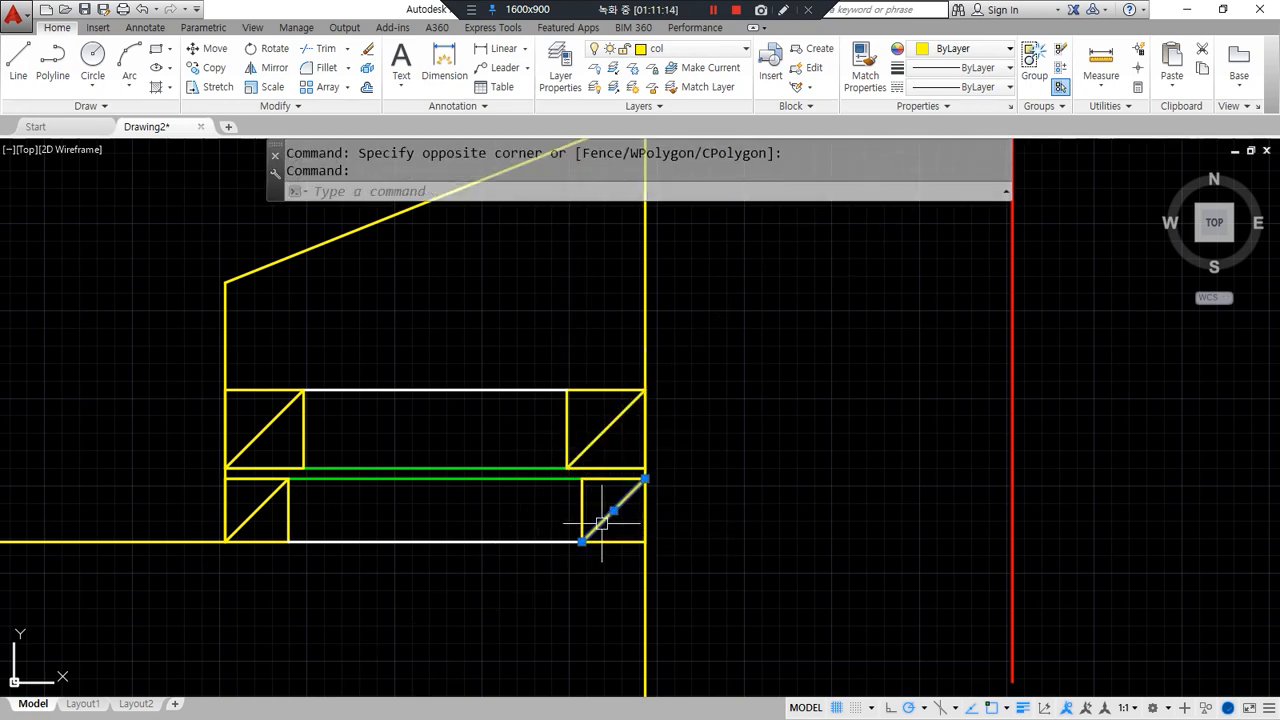
{"action": "left_click", "coordinate": [612, 400]}
{"action": "left_click", "coordinate": [252, 429]}
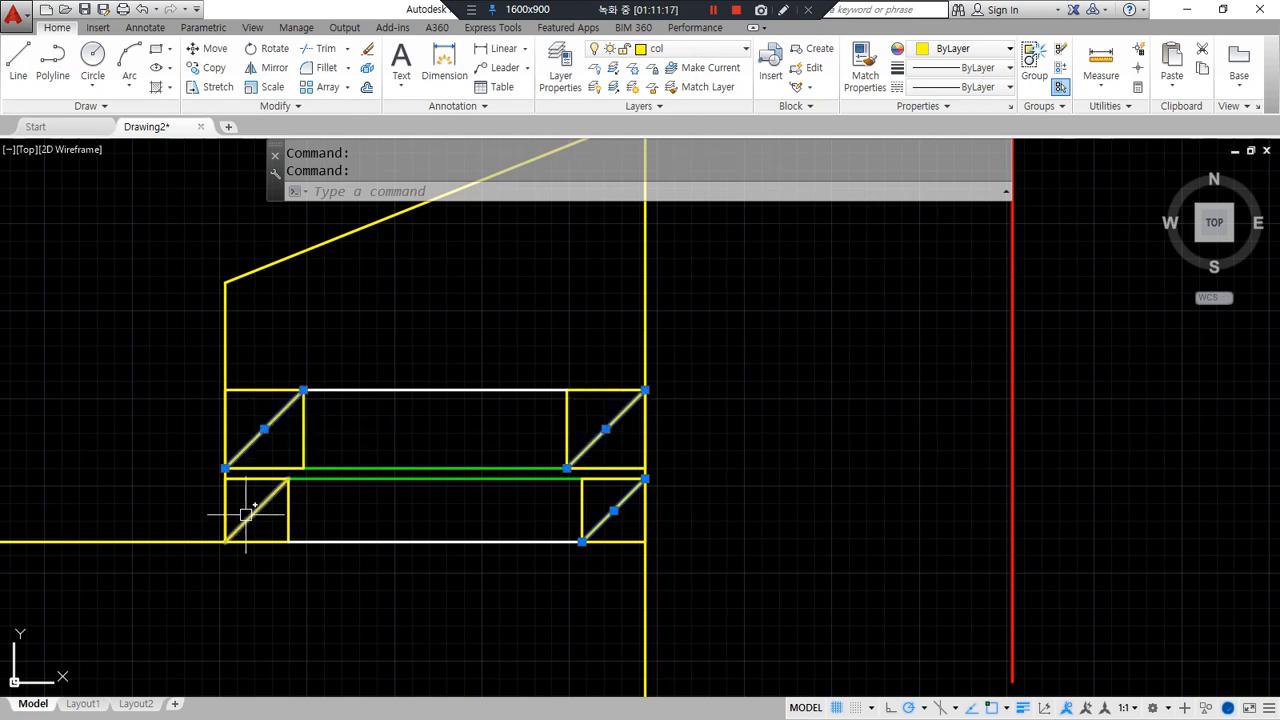
{"action": "left_click", "coordinate": [245, 514]}
{"action": "left_click", "coordinate": [680, 48]}
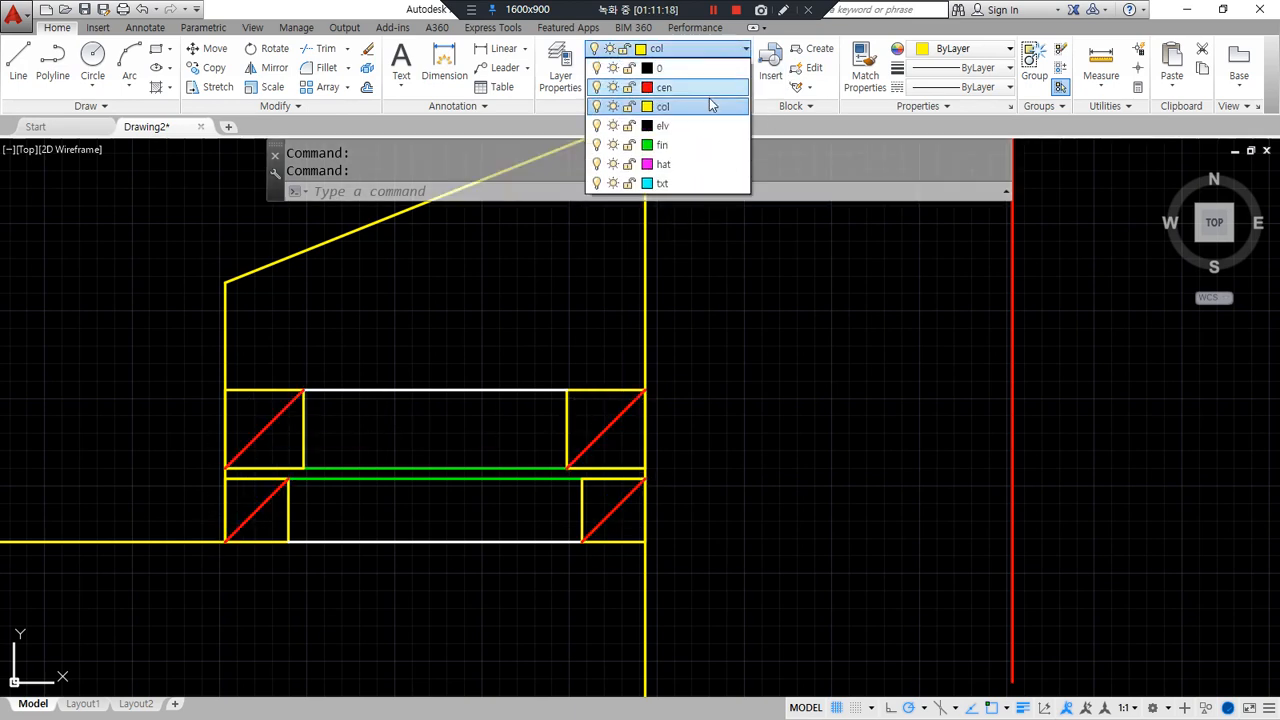
{"action": "left_click", "coordinate": [690, 168]}
{"action": "key", "text": "Escape"}
{"action": "key", "text": "Escape"}
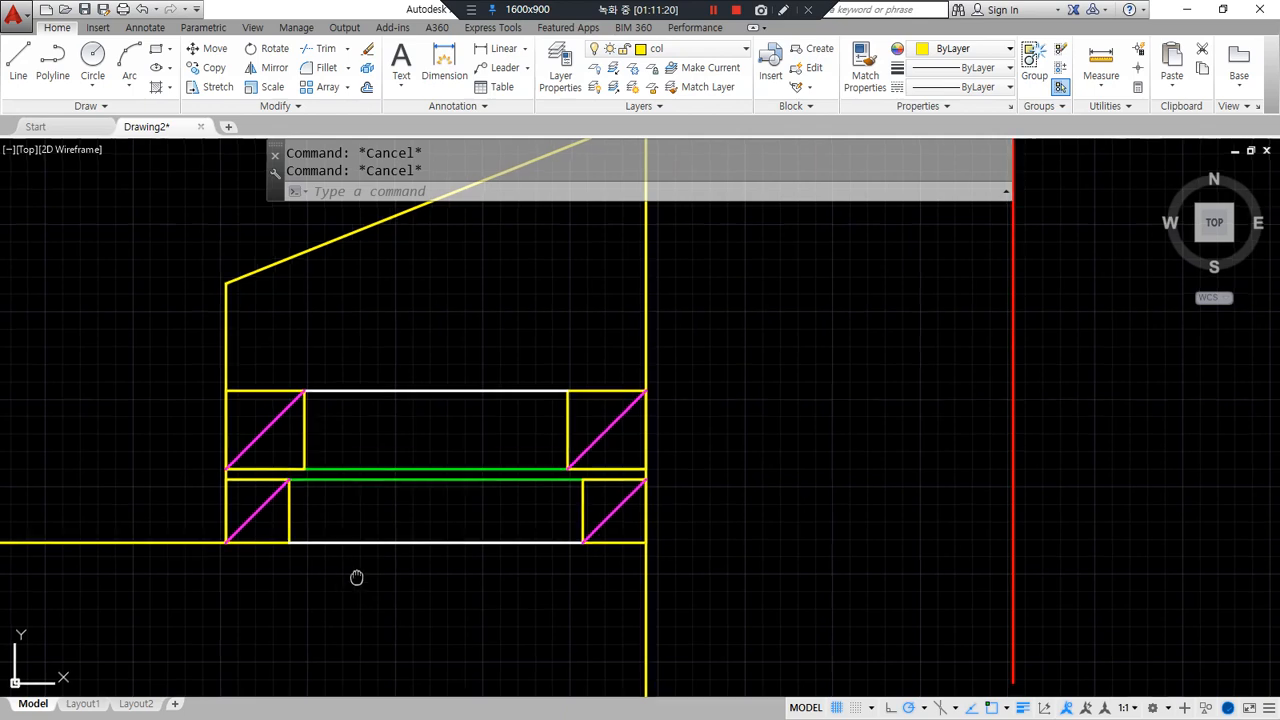
{"action": "middle_click_drag", "start_coordinate": [354, 577], "coordinate": [418, 604]}
{"action": "mouse_move", "coordinate": [466, 638]}
{"action": "left_mouse_down"}
{"action": "mouse_move", "coordinate": [177, 520]}
{"action": "mouse_move", "coordinate": [775, 357]}
{"action": "mouse_move", "coordinate": [539, 638]}
{"action": "left_mouse_up"}
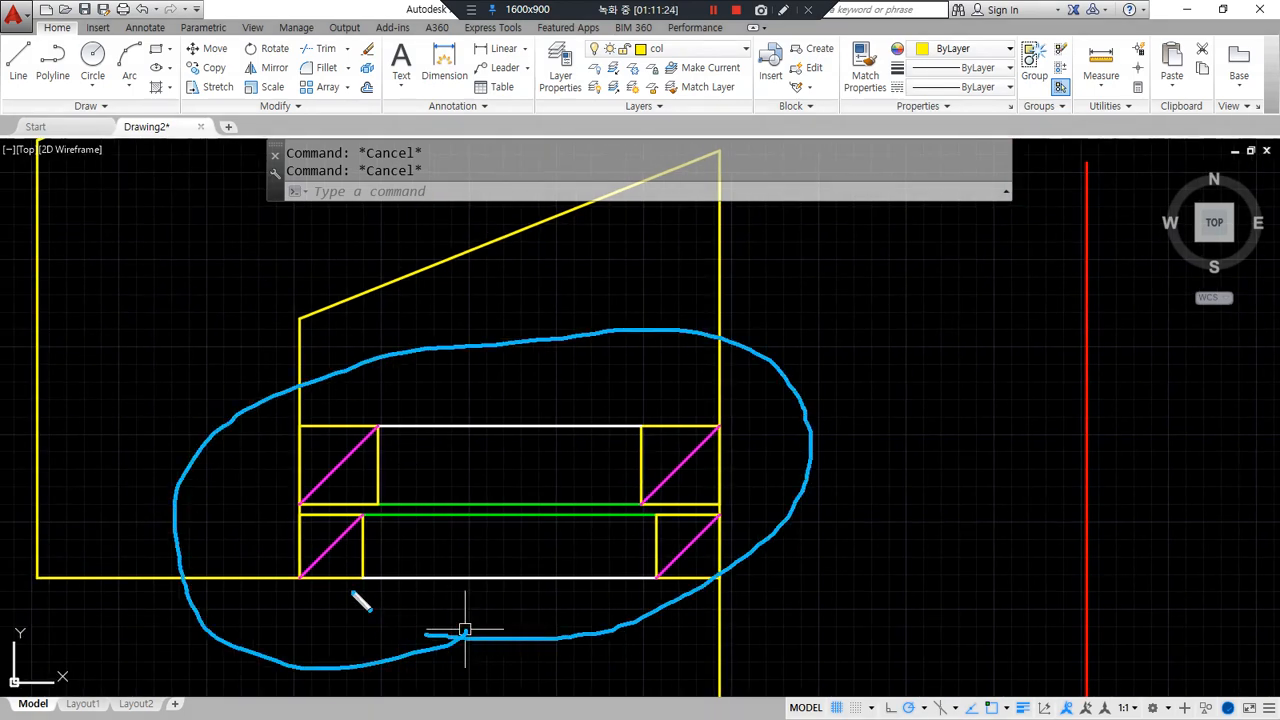
{"action": "left_click_drag", "start_coordinate": [336, 603], "coordinate": [294, 580]}
{"action": "left_click_drag", "start_coordinate": [356, 474], "coordinate": [410, 400]}
{"action": "key", "text": "Escape"}
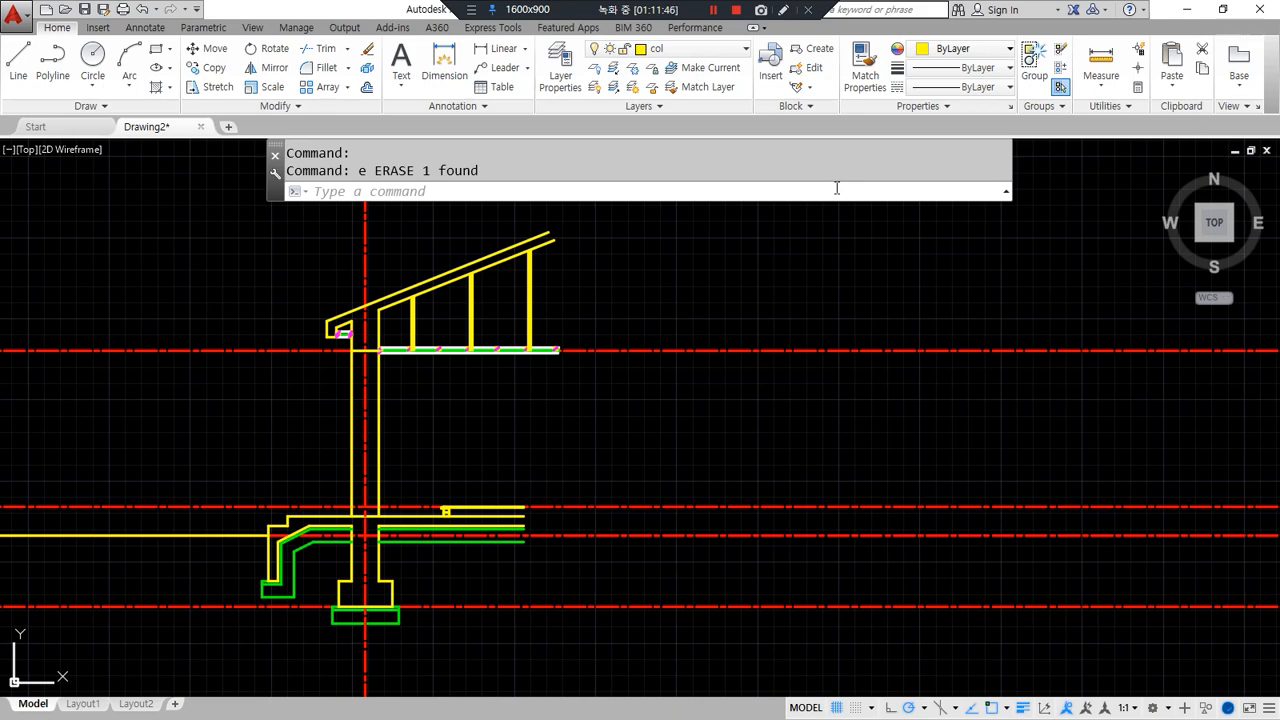
- Offset the top line of the ground floor slab upward by 20
{"action": "scroll", "coordinate": [354, 444], "scroll_direction": "up", "scroll_amount": 4}
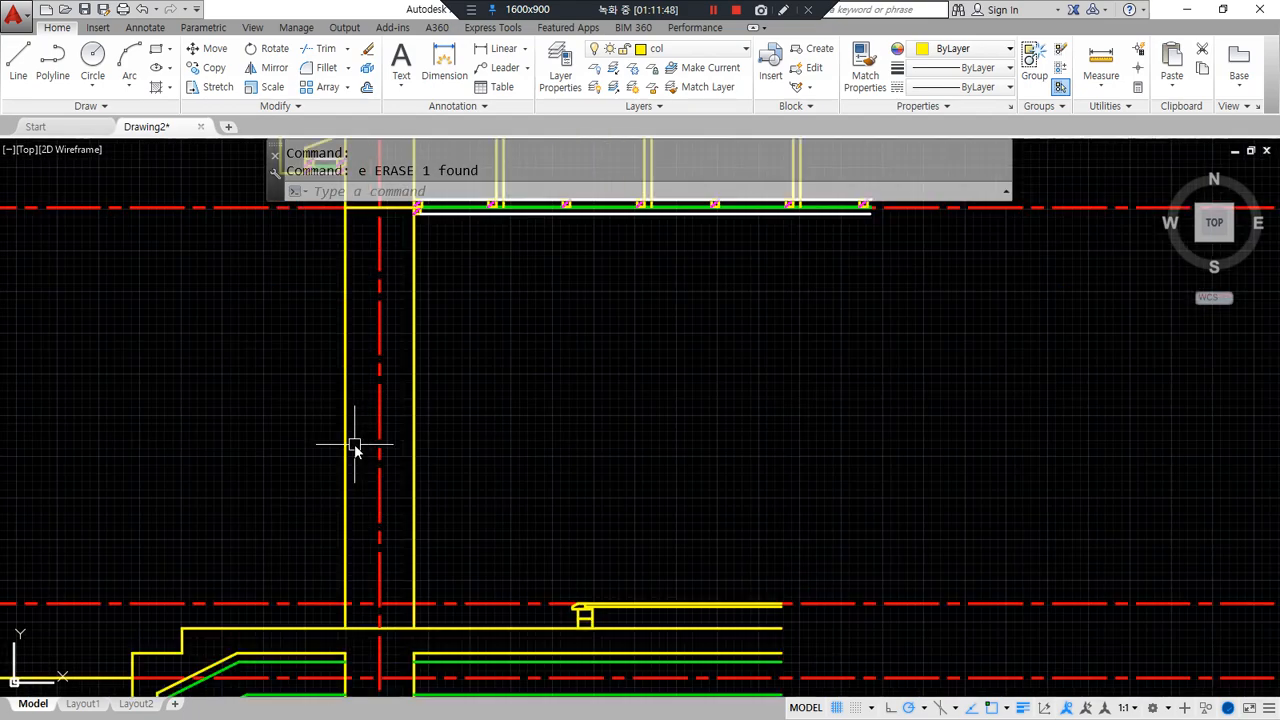
{"action": "scroll", "coordinate": [603, 429], "scroll_direction": "up", "scroll_amount": 4}
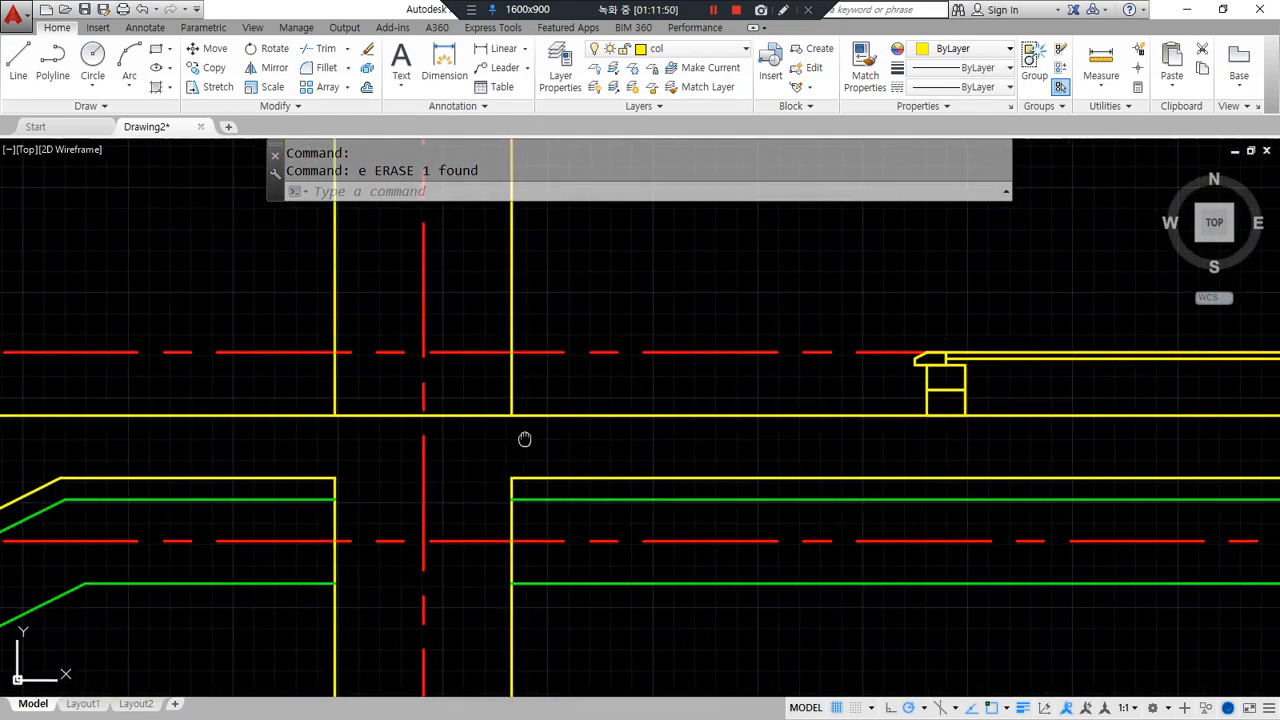
{"action": "middle_click_drag", "start_coordinate": [526, 440], "coordinate": [749, 363]}
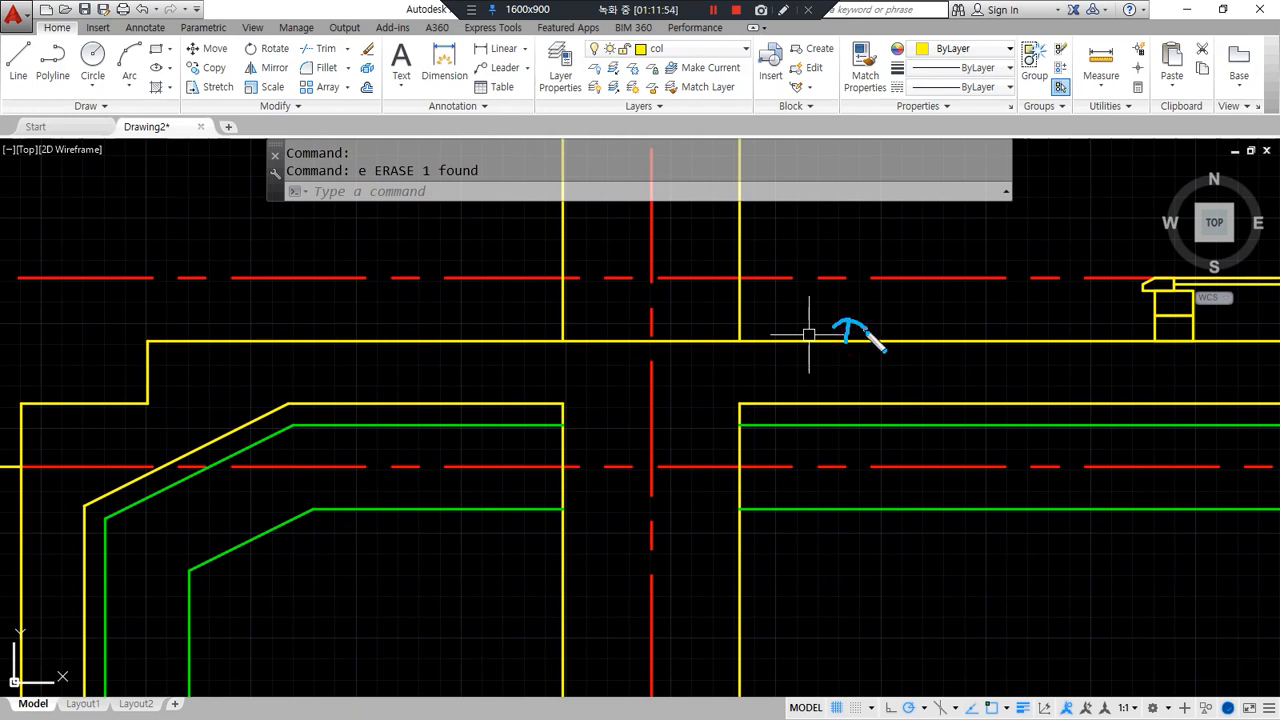
{"action": "type", "text": "o"}
{"action": "key", "text": "Return"}
{"action": "type", "text": "20"}
{"action": "key", "text": "Return"}
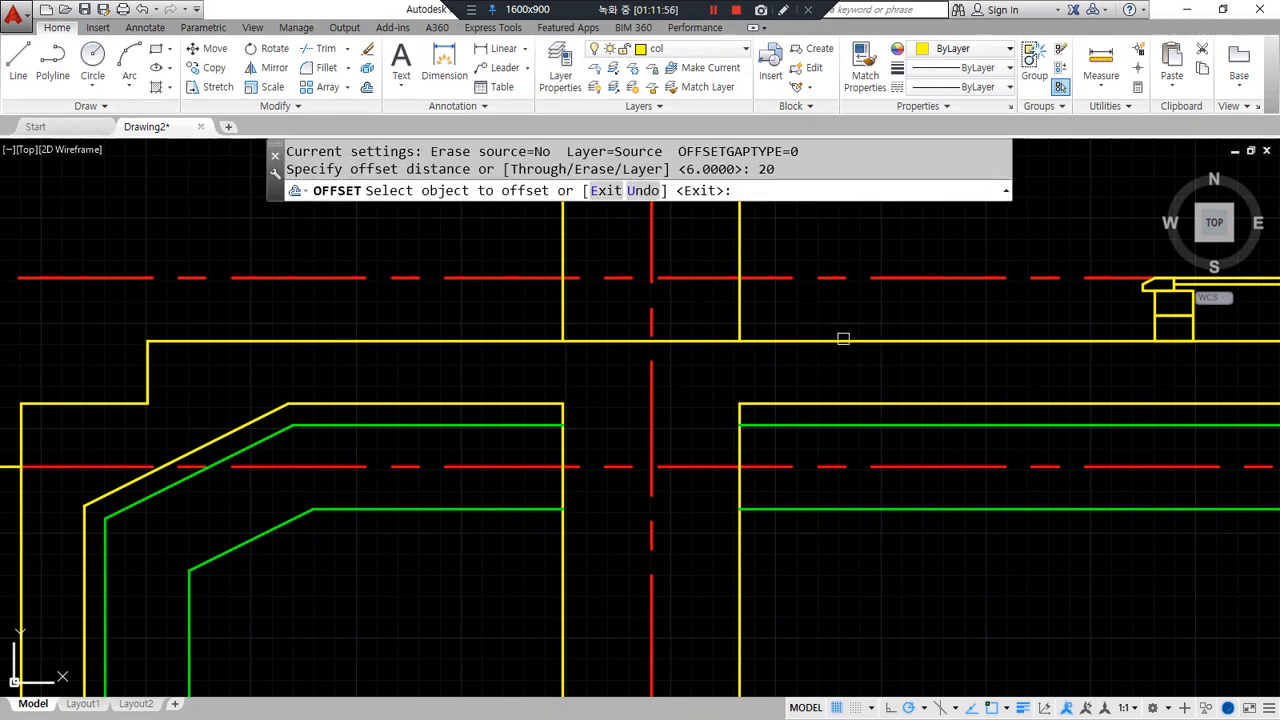
{"action": "left_click", "coordinate": [833, 343]}
{"action": "left_click", "coordinate": [842, 314]}
{"action": "key", "text": "Return"}
- Match the offset floor line to the properties of the green line below the slab
{"action": "type", "text": "ma"}
{"action": "key", "text": "Return"}
{"action": "left_click", "coordinate": [792, 428]}
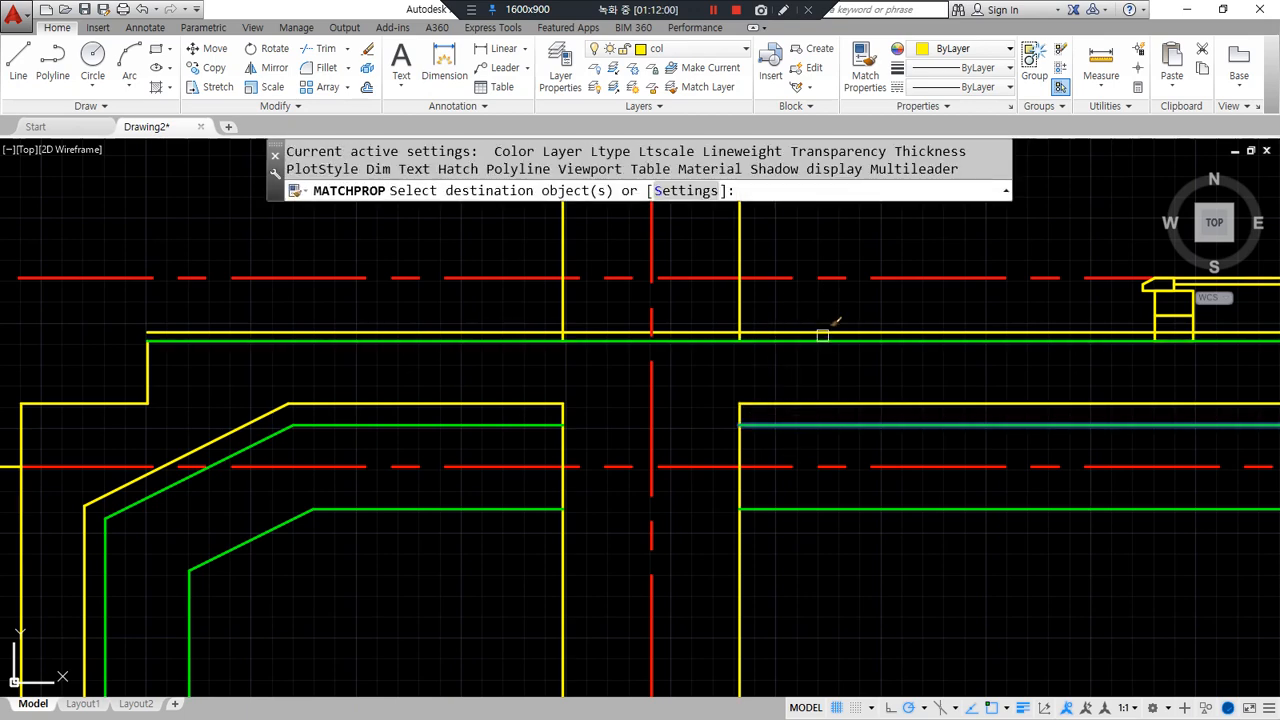
{"action": "left_click", "coordinate": [829, 332]}
{"action": "key", "text": "Return"}
- Offset the entrance step's riser, lower tread and outer vertical edge outward by 20
{"action": "middle_click_drag", "start_coordinate": [130, 370], "coordinate": [441, 337]}
{"action": "scroll", "coordinate": [441, 337], "scroll_direction": "up", "scroll_amount": 2}
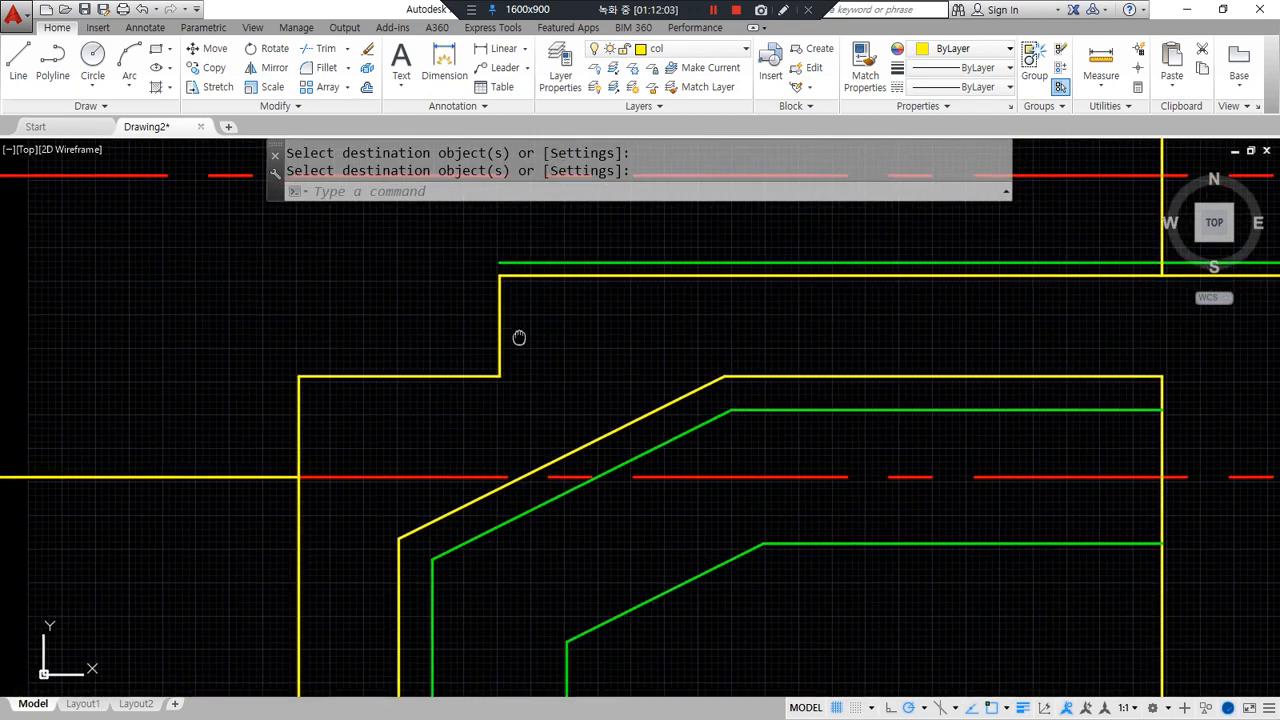
{"action": "type", "text": "o"}
{"action": "key", "text": "Return"}
{"action": "type", "text": "20"}
{"action": "key", "text": "Return"}
{"action": "left_click", "coordinate": [499, 323]}
{"action": "left_click", "coordinate": [434, 315]}
{"action": "left_click", "coordinate": [403, 377]}
{"action": "left_click", "coordinate": [394, 340]}
{"action": "left_click", "coordinate": [300, 395]}
{"action": "left_click", "coordinate": [265, 390]}
{"action": "key", "text": "Escape"}
- Fillet the offset riser line with the green floor finish line to form a closed corner
{"action": "type", "text": "f"}
{"action": "key", "text": "Return"}
{"action": "left_click", "coordinate": [482, 286]}
{"action": "left_click", "coordinate": [502, 263]}
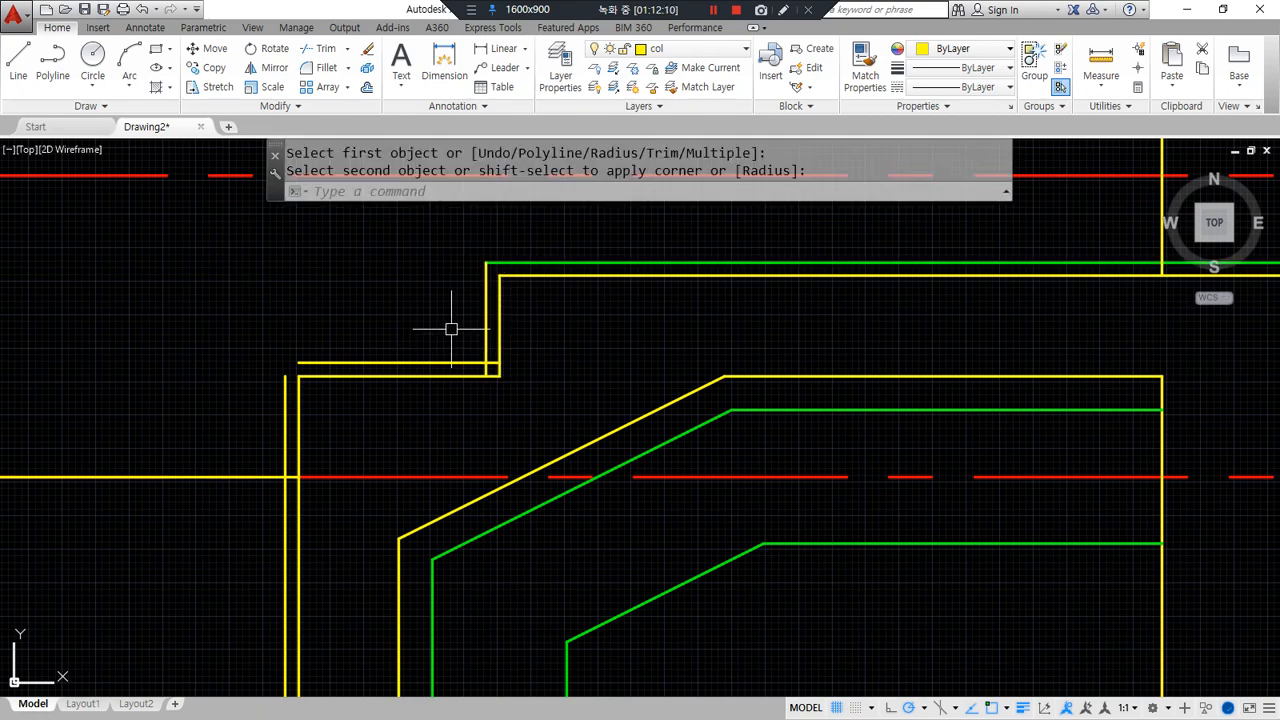
- Match the step's offset riser, tread and outer vertical lines to the green floor finish line's properties
{"action": "scroll", "coordinate": [500, 240], "scroll_direction": "up", "scroll_amount": 3}
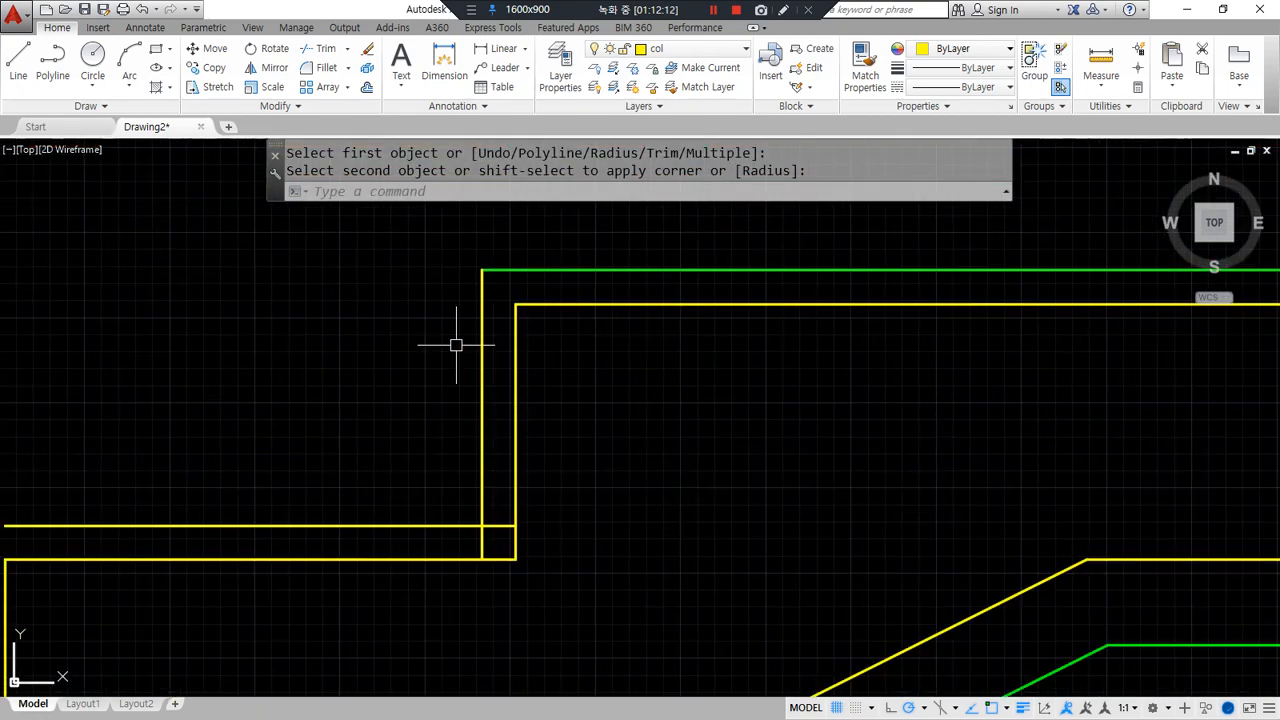
{"action": "type", "text": "ma"}
{"action": "key", "text": "Return"}
{"action": "left_click", "coordinate": [497, 270]}
{"action": "scroll", "coordinate": [451, 363], "scroll_direction": "down", "scroll_amount": 2}
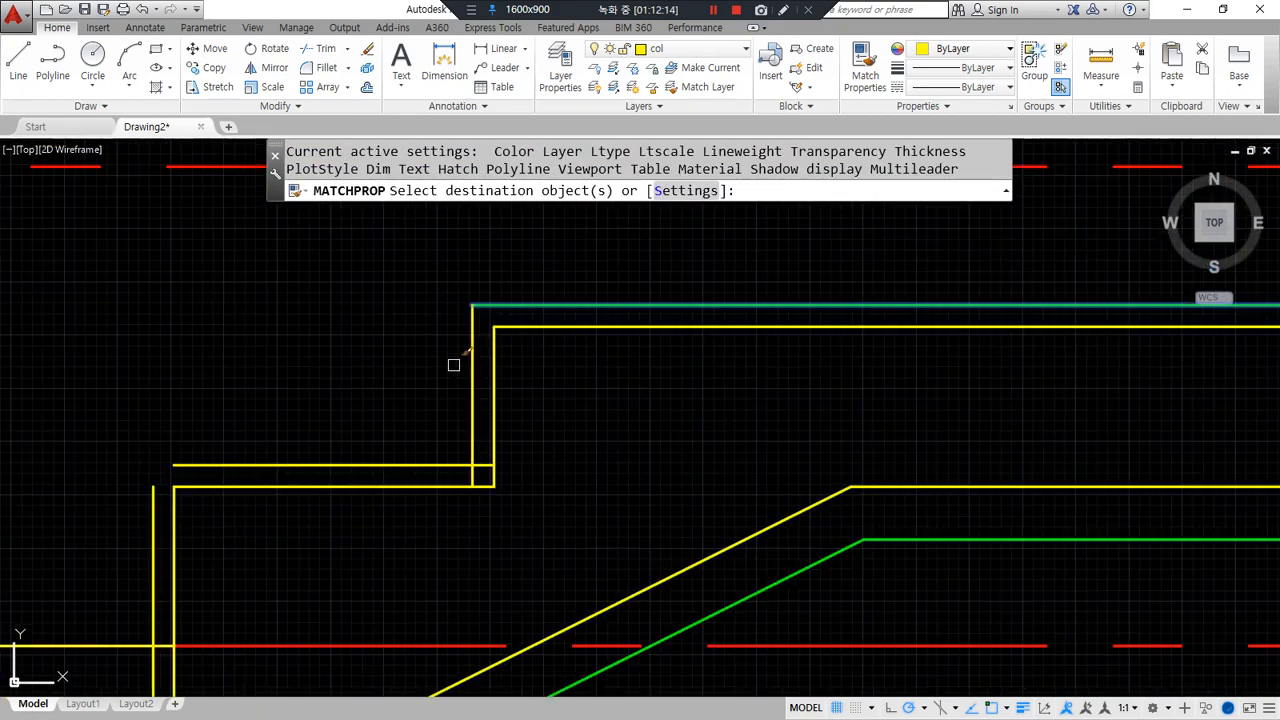
{"action": "left_click", "coordinate": [545, 395]}
{"action": "left_click", "coordinate": [557, 396]}
{"action": "left_click", "coordinate": [560, 405]}
{"action": "left_click", "coordinate": [510, 436]}
{"action": "left_click", "coordinate": [233, 467]}
{"action": "key", "text": "Return"}
- Fillet the green tread line with the outer vertical and riser lines to close the step finish's remaining corners
{"action": "type", "text": "f"}
{"action": "key", "text": "Return"}
{"action": "left_click", "coordinate": [230, 467]}
{"action": "left_click", "coordinate": [260, 432]}
{"action": "key", "text": "Return"}
{"action": "left_click", "coordinate": [546, 431]}
{"action": "left_click", "coordinate": [554, 414]}
{"action": "key", "text": "Return"}
{"action": "scroll", "coordinate": [571, 263], "scroll_direction": "up", "scroll_amount": 4}
{"action": "key", "text": "Escape"}
{"action": "key", "text": "Escape"}
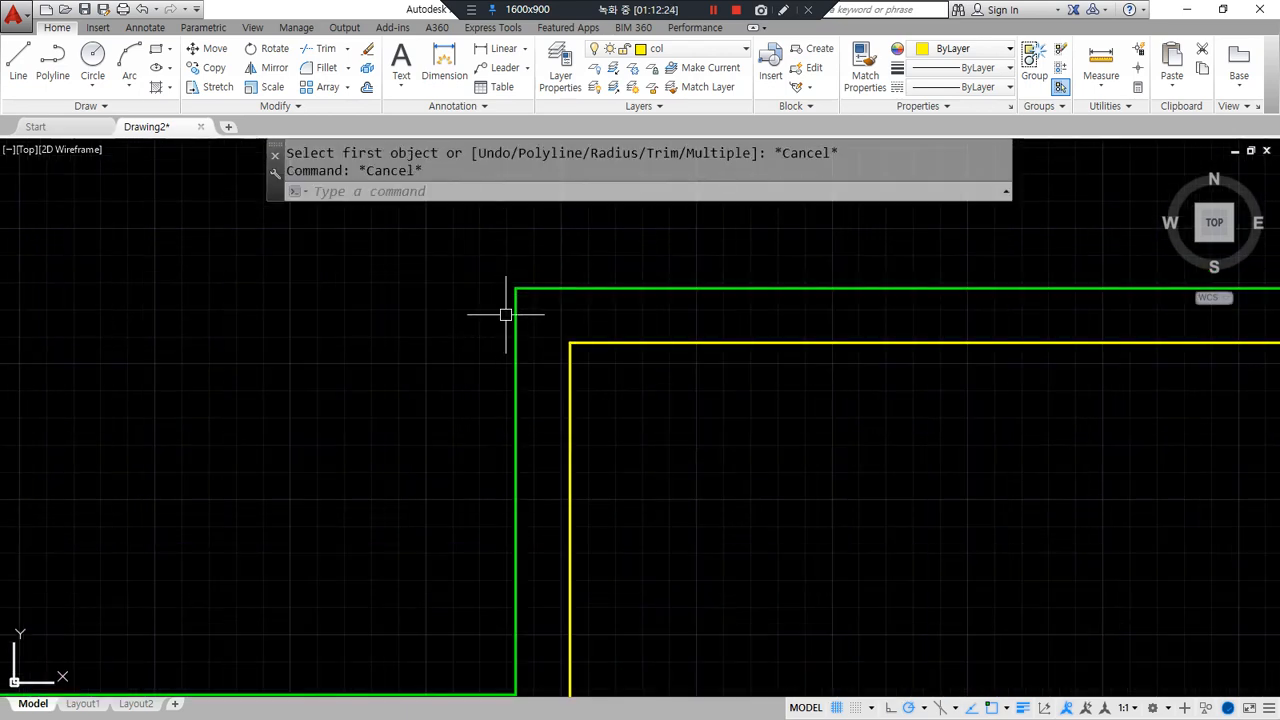
- Lengthen the outer end of the green floor finish line by a delta of 10
{"action": "type", "text": "LEN"}
{"action": "key", "text": "Return"}
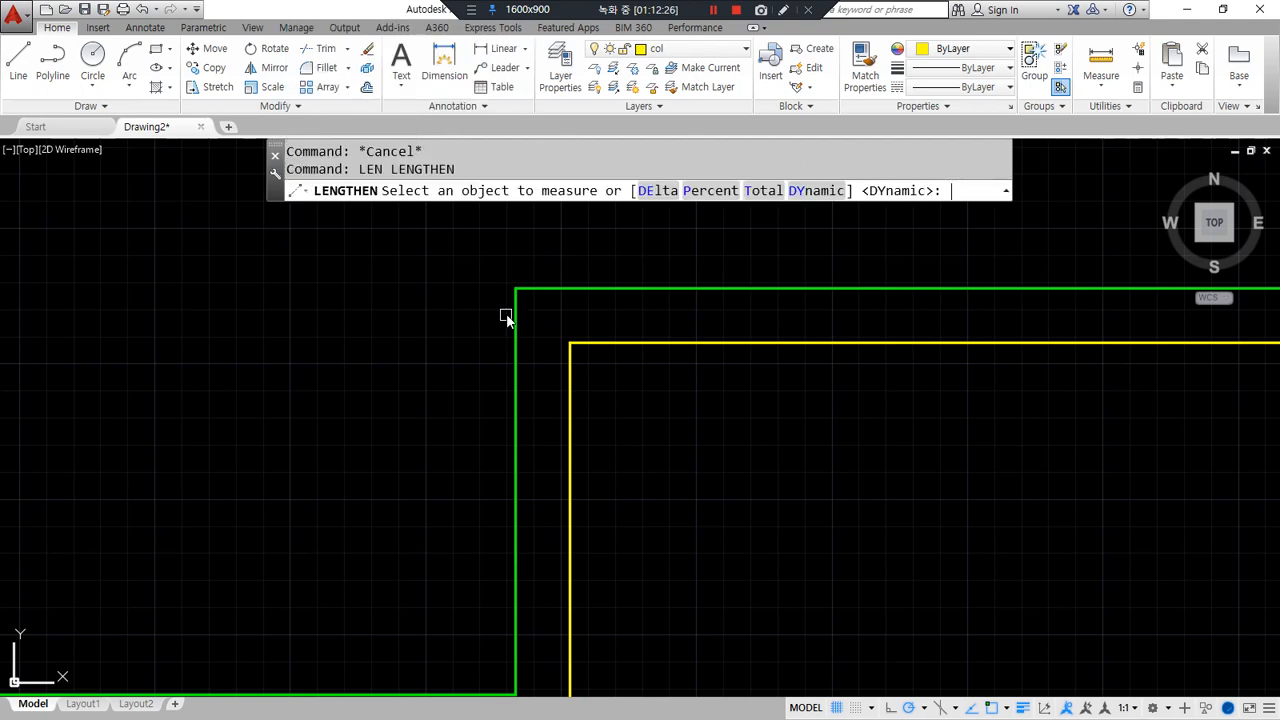
{"action": "type", "text": "de"}
{"action": "key", "text": "Return"}
{"action": "type", "text": "10"}
{"action": "key", "text": "Return"}
{"action": "left_click", "coordinate": [534, 289]}
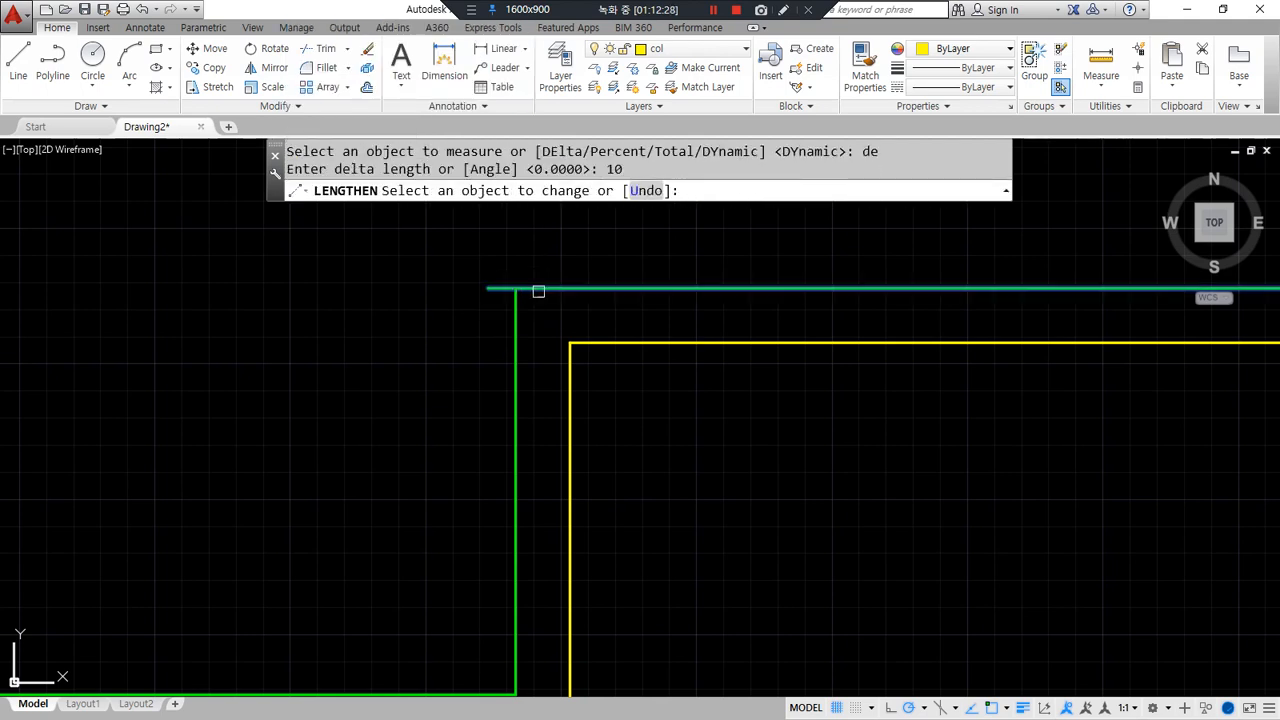
{"action": "key", "text": "Escape"}
- Draw a horizontal line outward from the slab's upper corner and a vertical line down to it from the lengthened finish line's end
{"action": "type", "text": "l"}
{"action": "key", "text": "Return"}
{"action": "left_click", "coordinate": [570, 343]}
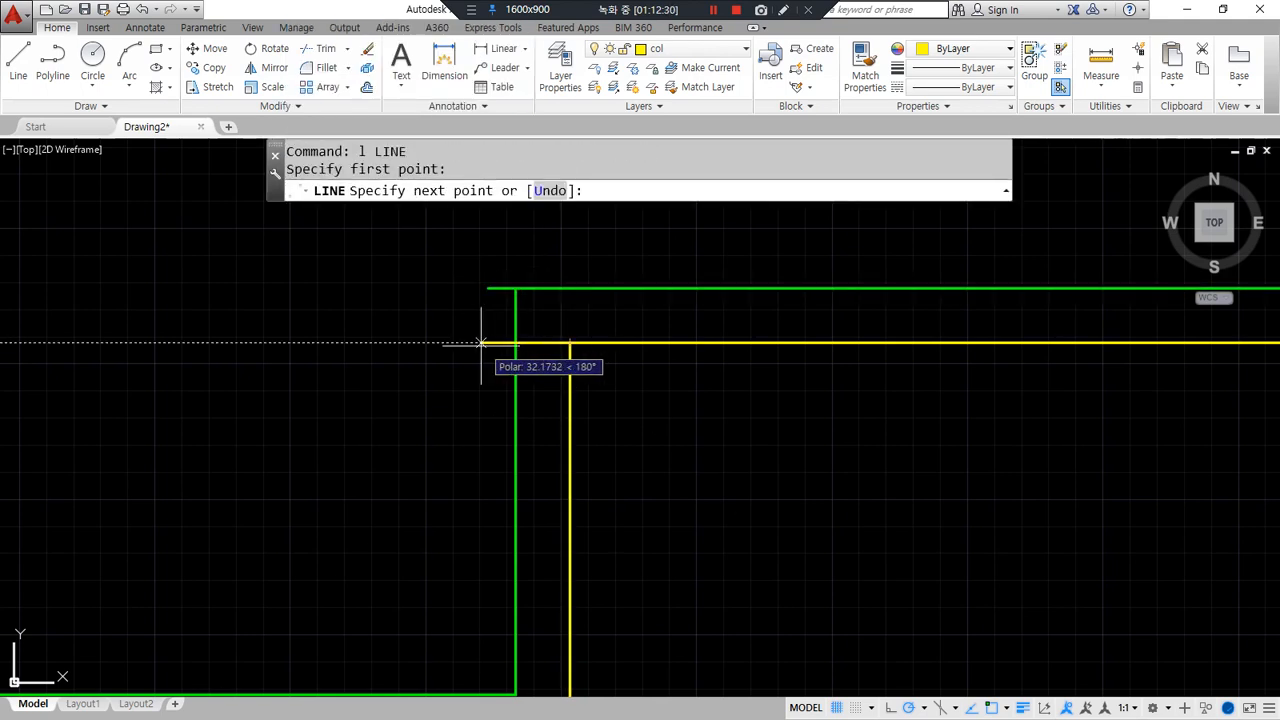
{"action": "left_click", "coordinate": [470, 343]}
{"action": "key", "text": "Return"}
{"action": "key", "text": "Return"}
{"action": "left_click", "coordinate": [488, 289]}
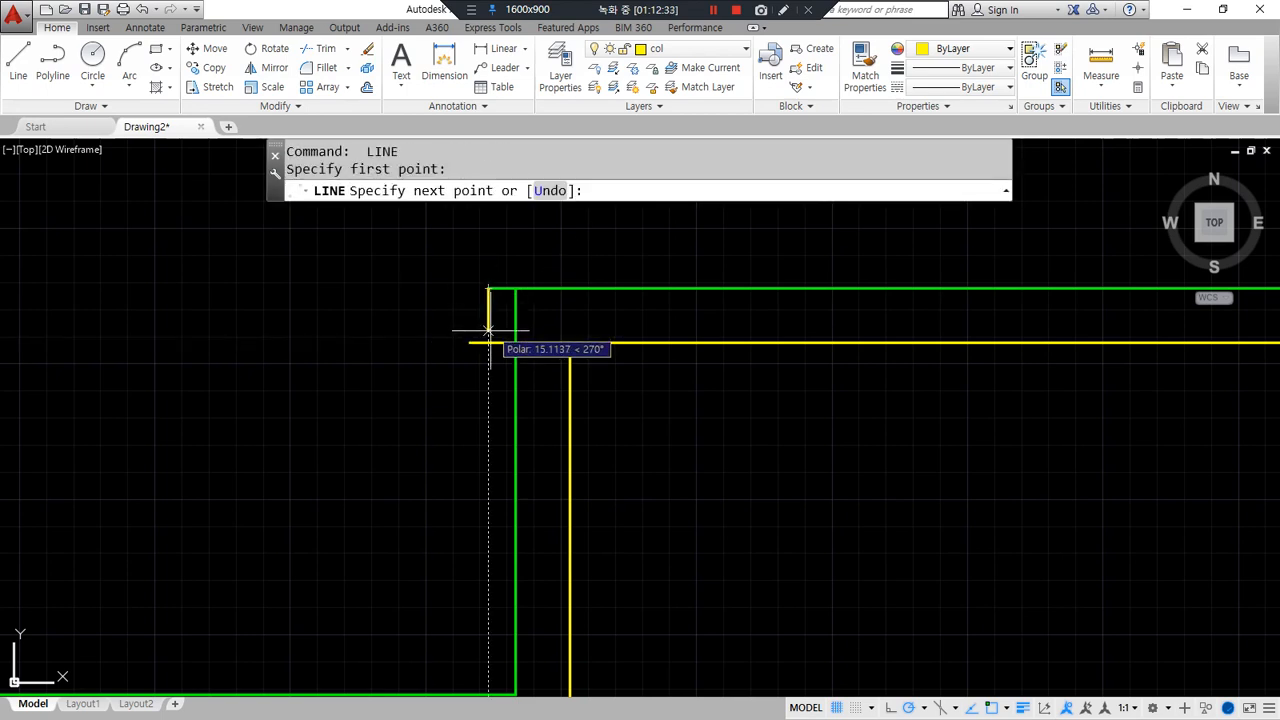
{"action": "left_click", "coordinate": [488, 343]}
{"action": "key", "text": "Return"}
- Fillet the two new nosing lines into a corner and match both to the green finish line's properties
{"action": "type", "text": "f"}
{"action": "key", "text": "Return"}
{"action": "left_click", "coordinate": [488, 326]}
{"action": "left_click", "coordinate": [498, 342]}
{"action": "type", "text": "ma"}
{"action": "key", "text": "Return"}
{"action": "left_click", "coordinate": [545, 289]}
{"action": "left_click", "coordinate": [547, 342]}
{"action": "left_click", "coordinate": [489, 320]}
{"action": "key", "text": "Return"}
- Trim the part of the green riser line that lies inside the nosing
{"action": "type", "text": "tr"}
{"action": "key", "text": "Return"}
{"action": "key", "text": "Return"}
{"action": "left_click", "coordinate": [517, 315]}
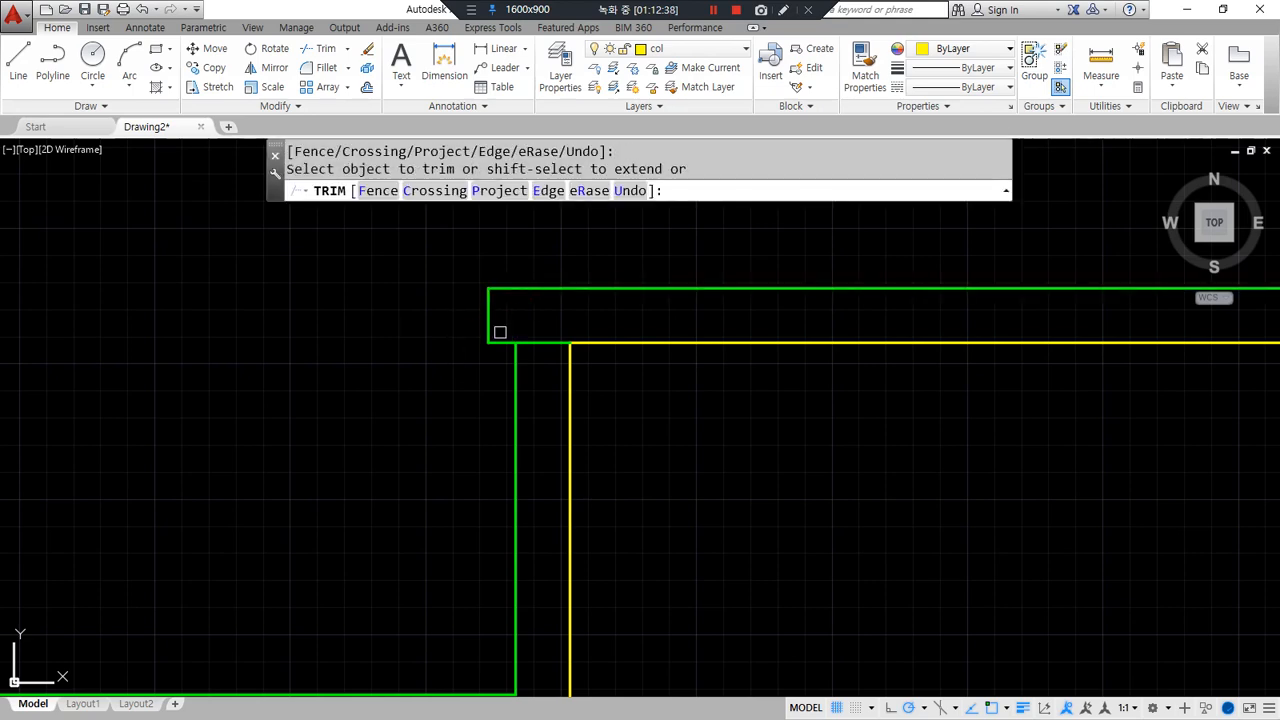
{"action": "scroll", "coordinate": [354, 443], "scroll_direction": "down", "scroll_amount": 4}
{"action": "scroll", "coordinate": [643, 494], "scroll_direction": "up", "scroll_amount": 2}
{"action": "key", "text": "Return"}
- Extend the green lower tread line inward to the yellow riser of the step
{"action": "type", "text": "ex"}
{"action": "key", "text": "Return"}
{"action": "key", "text": "Return"}
{"action": "left_click", "coordinate": [643, 488]}
{"action": "middle_click_drag", "start_coordinate": [251, 486], "coordinate": [419, 449]}
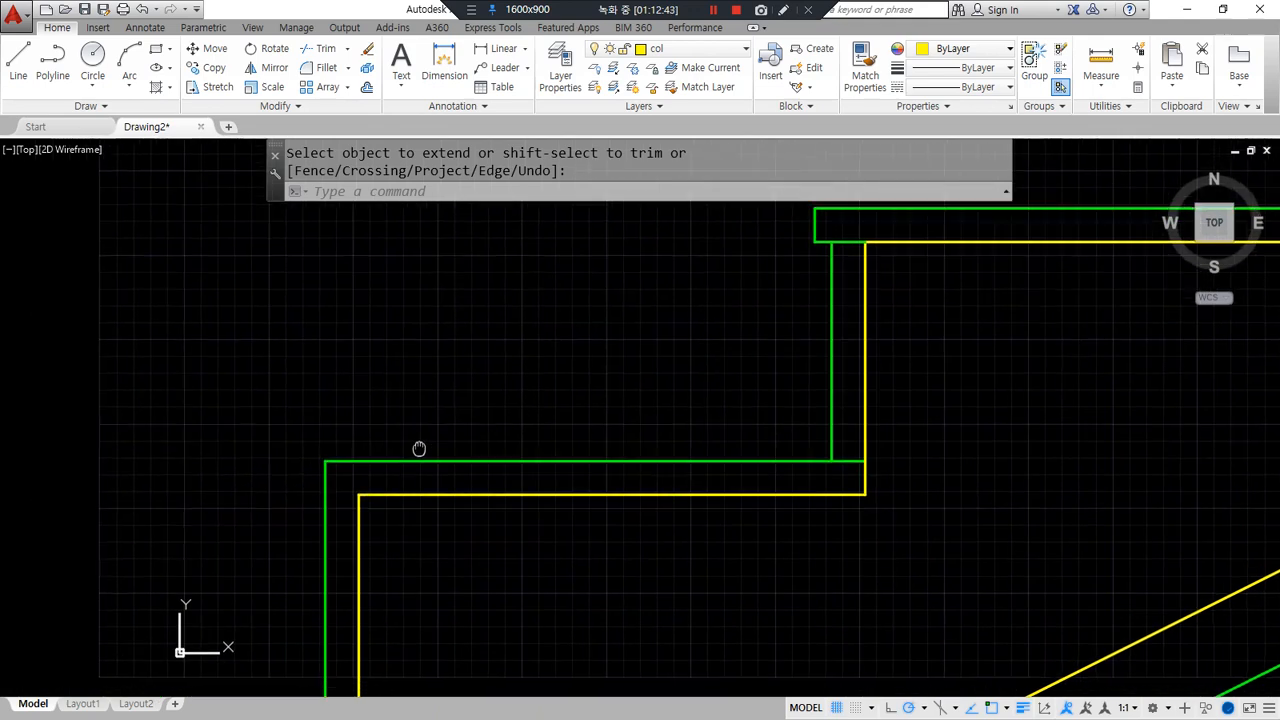
- Offset the lower step's green riser line 10 outward and fillet it with the green tread line
{"action": "key", "text": "Return"}
{"action": "type", "text": "o"}
{"action": "key", "text": "Return"}
{"action": "type", "text": "10"}
{"action": "key", "text": "Return"}
{"action": "left_click", "coordinate": [326, 482]}
{"action": "left_click", "coordinate": [271, 500]}
{"action": "scroll", "coordinate": [275, 495], "scroll_direction": "up", "scroll_amount": 4}
{"action": "key", "text": "Return"}
{"action": "type", "text": "f"}
{"action": "key", "text": "Return"}
{"action": "left_click", "coordinate": [422, 419]}
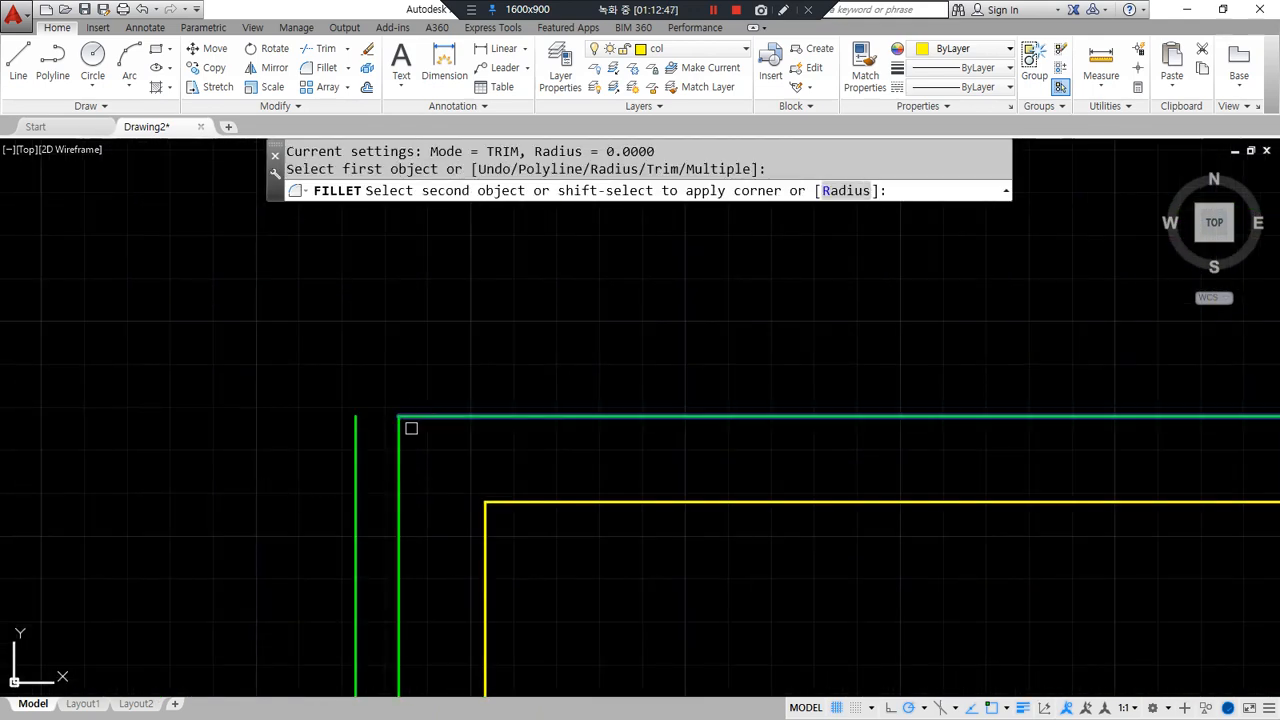
{"action": "left_click", "coordinate": [355, 465]}
- Draw a horizontal line from the lower step's yellow corner to the offset line and match it to the green finish line's properties
{"action": "type", "text": "l"}
{"action": "key", "text": "Return"}
{"action": "left_click", "coordinate": [485, 502]}
{"action": "left_click", "coordinate": [355, 502]}
{"action": "key", "text": "Return"}
{"action": "type", "text": "ma"}
{"action": "key", "text": "Return"}
{"action": "left_click", "coordinate": [357, 486]}
{"action": "left_click", "coordinate": [377, 502]}
{"action": "key", "text": "Return"}
- Trim the green riser inside the lower step's nosing and fillet the nosing's lower outer corner
{"action": "left_click", "coordinate": [394, 480]}
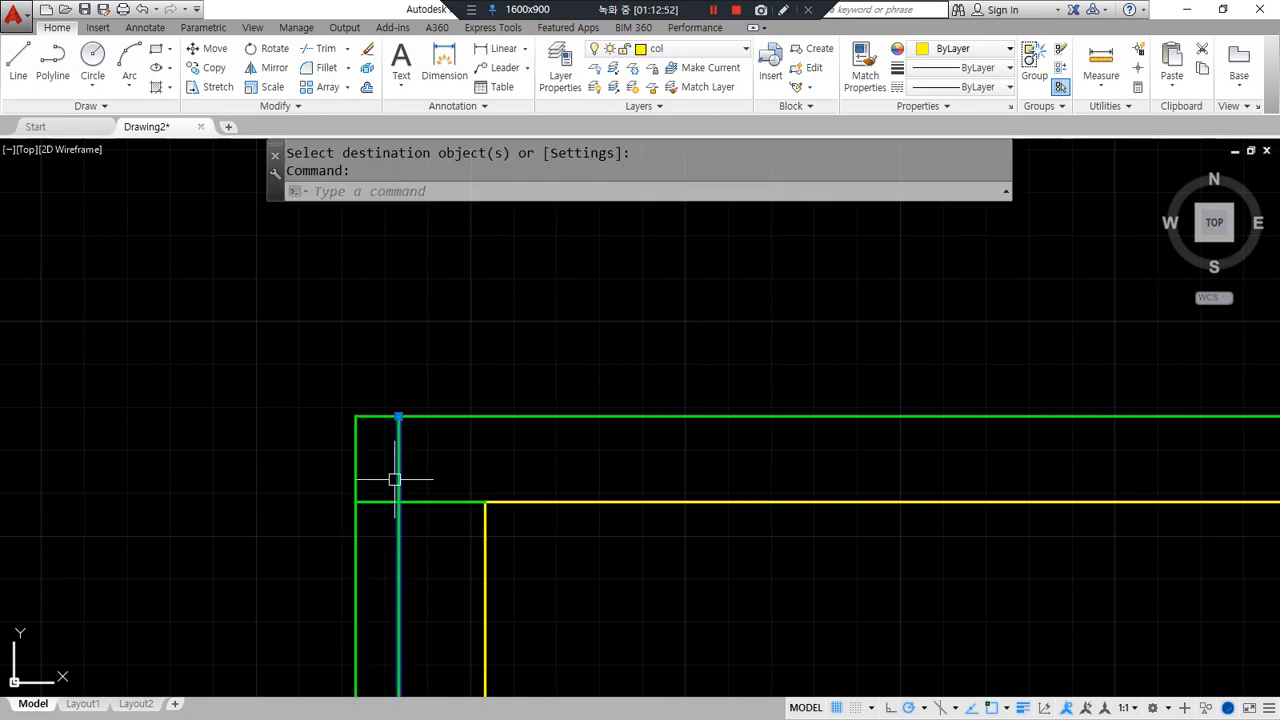
{"action": "key", "text": "Escape"}
{"action": "key", "text": "Escape"}
{"action": "type", "text": "tr"}
{"action": "key", "text": "Return"}
{"action": "key", "text": "Return"}
{"action": "left_click", "coordinate": [398, 488]}
{"action": "key", "text": "Return"}
{"action": "type", "text": "f"}
{"action": "key", "text": "Return"}
{"action": "left_click", "coordinate": [369, 502]}
{"action": "left_click", "coordinate": [356, 491]}
- Delete the nosing lines at the upper slab edge and at the lower step's edge
{"action": "scroll", "coordinate": [302, 498], "scroll_direction": "down", "scroll_amount": 4}
{"action": "middle_click_drag", "start_coordinate": [226, 526], "coordinate": [228, 385]}
{"action": "scroll", "coordinate": [228, 385], "scroll_direction": "down", "scroll_amount": 2}
{"action": "middle_click_drag", "start_coordinate": [383, 330], "coordinate": [346, 460]}
{"action": "scroll", "coordinate": [454, 423], "scroll_direction": "up", "scroll_amount": 2}
{"action": "middle_click_drag", "start_coordinate": [422, 425], "coordinate": [518, 391]}
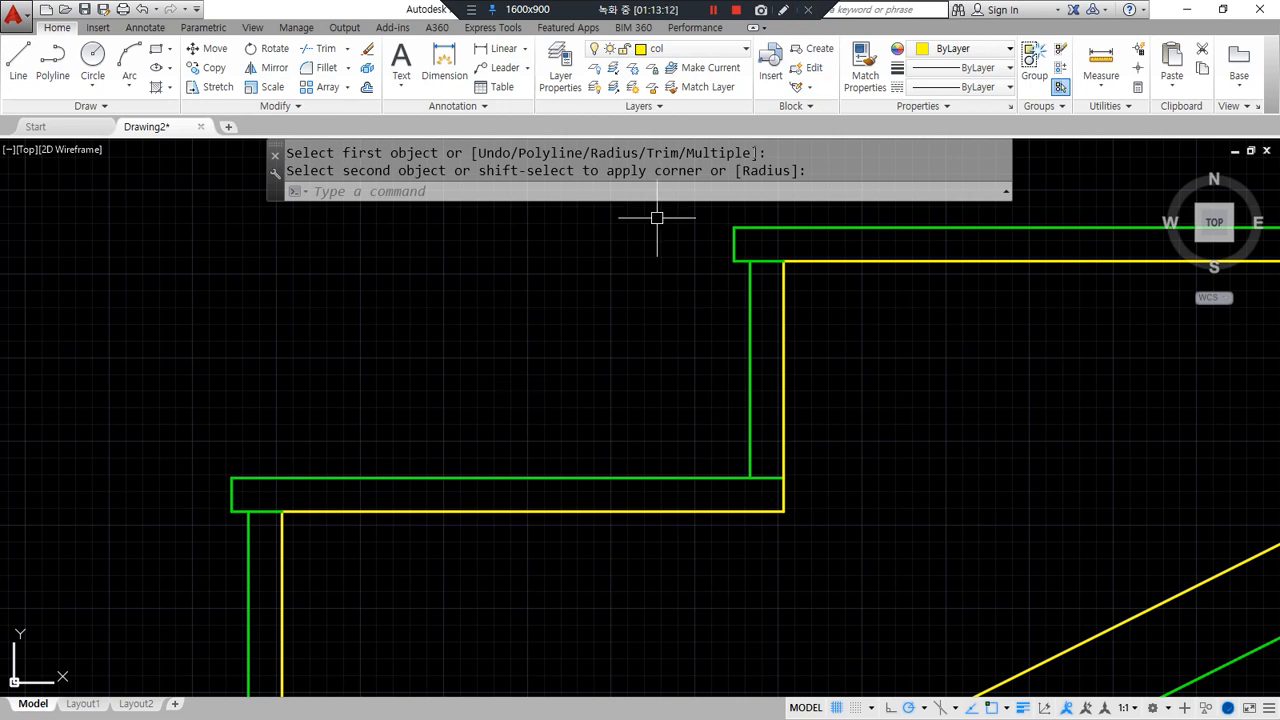
{"action": "key", "text": "Escape"}
{"action": "left_click", "coordinate": [705, 214]}
{"action": "left_click", "coordinate": [866, 360]}
{"action": "key", "text": "Delete"}
{"action": "left_click", "coordinate": [177, 427]}
{"action": "left_click", "coordinate": [300, 525]}
{"action": "key", "text": "Delete"}
- Fillet the green riser and tread finish lines into plain corners at the lower step, the inner corner and the upper slab edge
{"action": "type", "text": "f"}
{"action": "key", "text": "Return"}
{"action": "left_click", "coordinate": [247, 549]}
{"action": "left_click", "coordinate": [271, 480]}
{"action": "key", "text": "Return"}
{"action": "left_click", "coordinate": [704, 479]}
{"action": "left_click", "coordinate": [745, 441]}
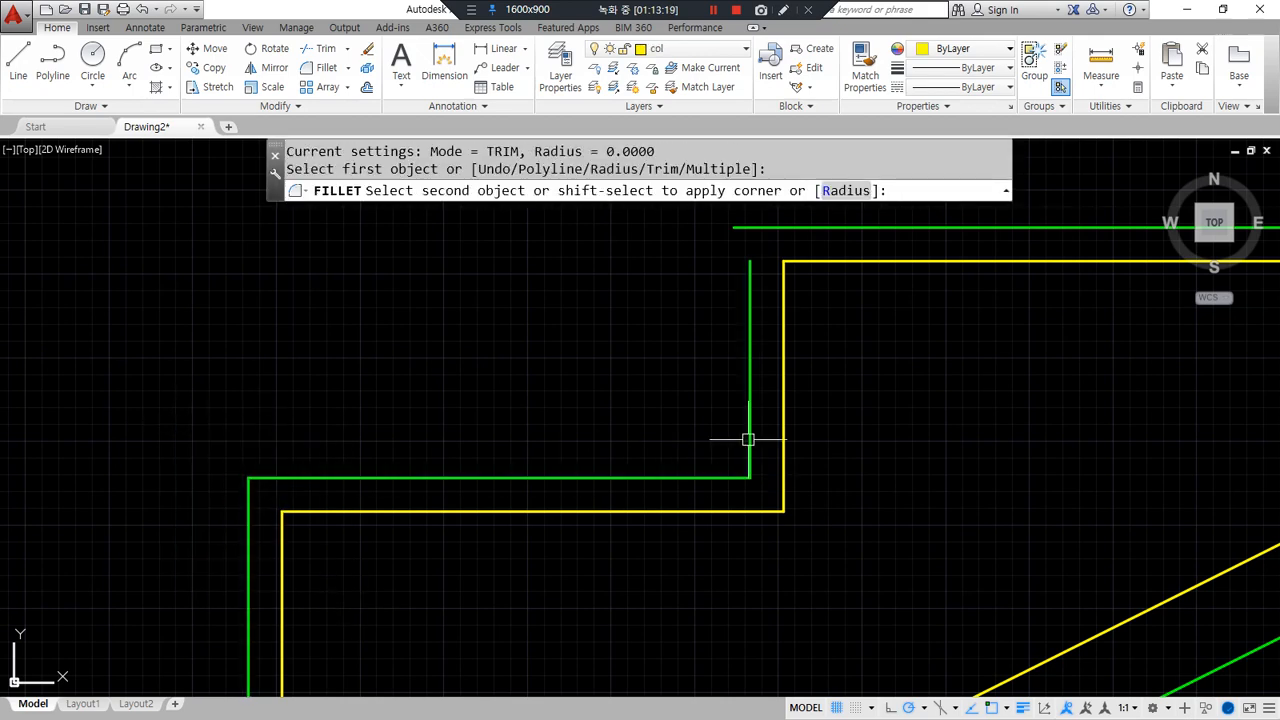
{"action": "key", "text": "Return"}
{"action": "left_click", "coordinate": [749, 339]}
{"action": "left_click", "coordinate": [774, 228]}
- Offset the yellow ground line outside the entrance step 100 downward
{"action": "scroll", "coordinate": [695, 328], "scroll_direction": "down", "scroll_amount": 1}
{"action": "scroll", "coordinate": [705, 342], "scroll_direction": "down", "scroll_amount": 1}
{"action": "middle_click_drag", "start_coordinate": [705, 342], "coordinate": [138, 315]}
{"action": "middle_click_drag", "start_coordinate": [712, 312], "coordinate": [845, 362]}
{"action": "middle_click_drag", "start_coordinate": [171, 429], "coordinate": [654, 375]}
{"action": "scroll", "coordinate": [553, 542], "scroll_direction": "up", "scroll_amount": 2}
{"action": "scroll", "coordinate": [553, 542], "scroll_direction": "up", "scroll_amount": 4}
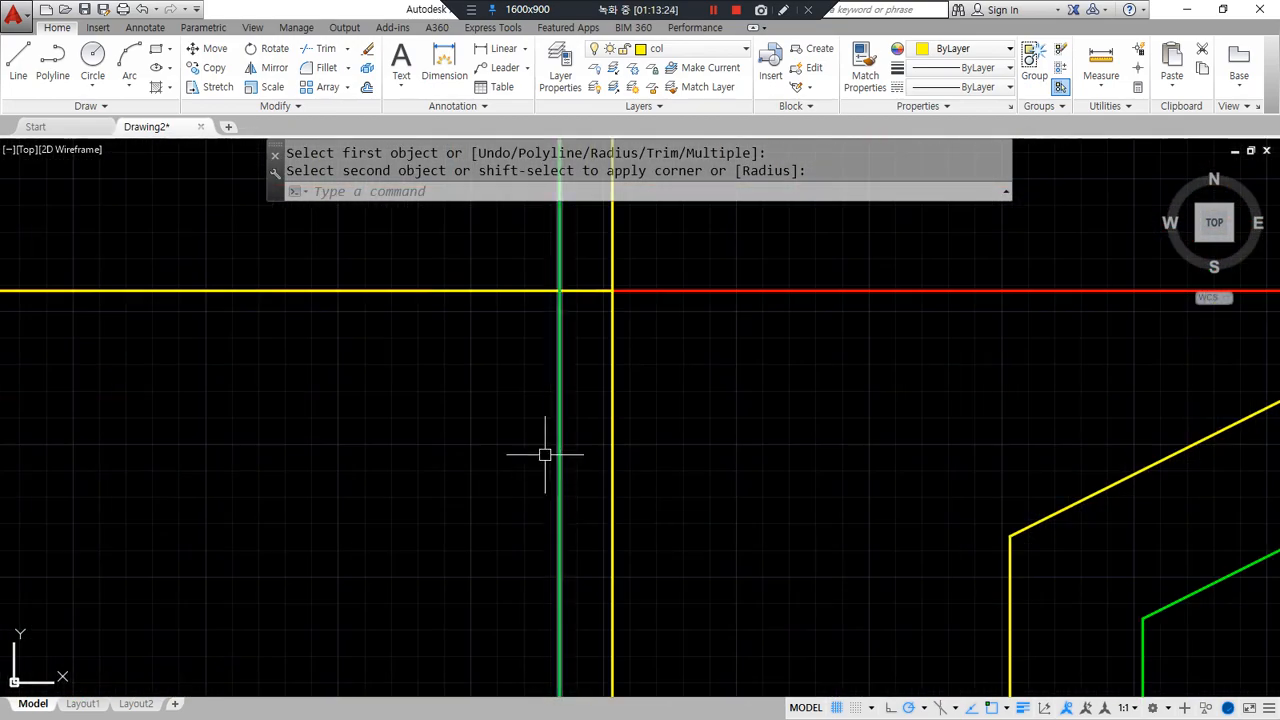
{"action": "scroll", "coordinate": [545, 440], "scroll_direction": "down", "scroll_amount": 2}
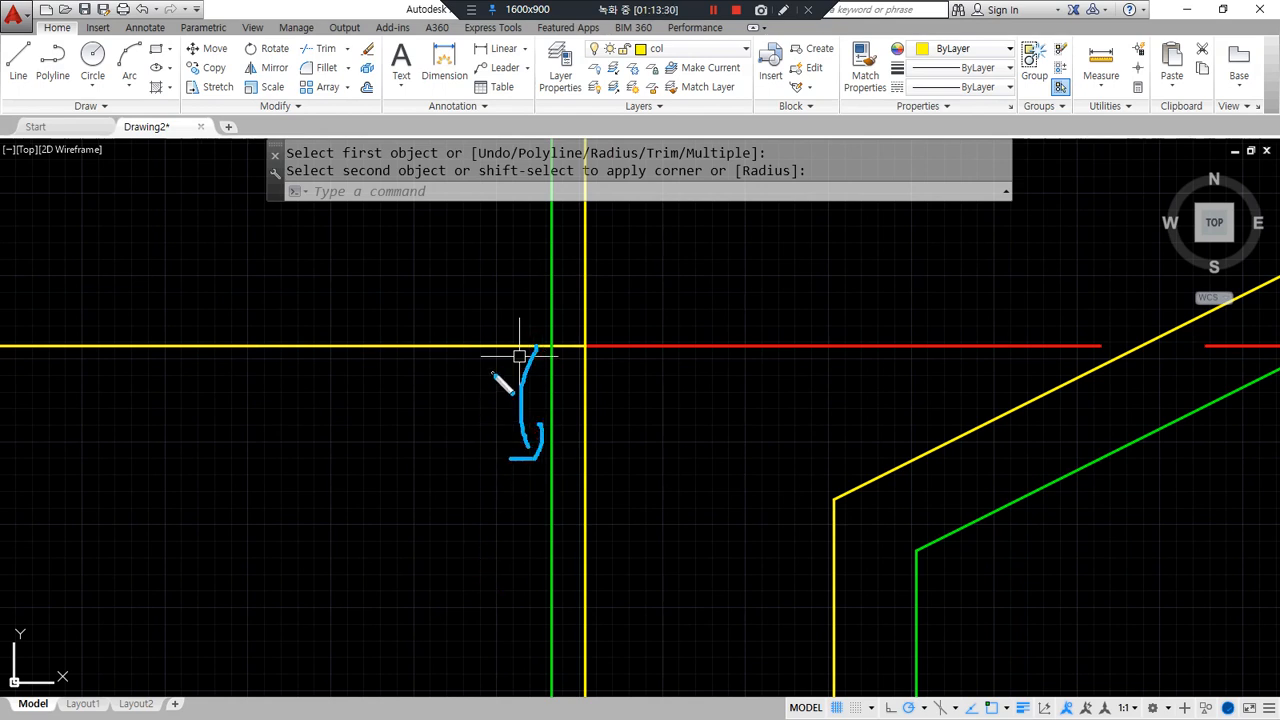
{"action": "key", "text": "Escape"}
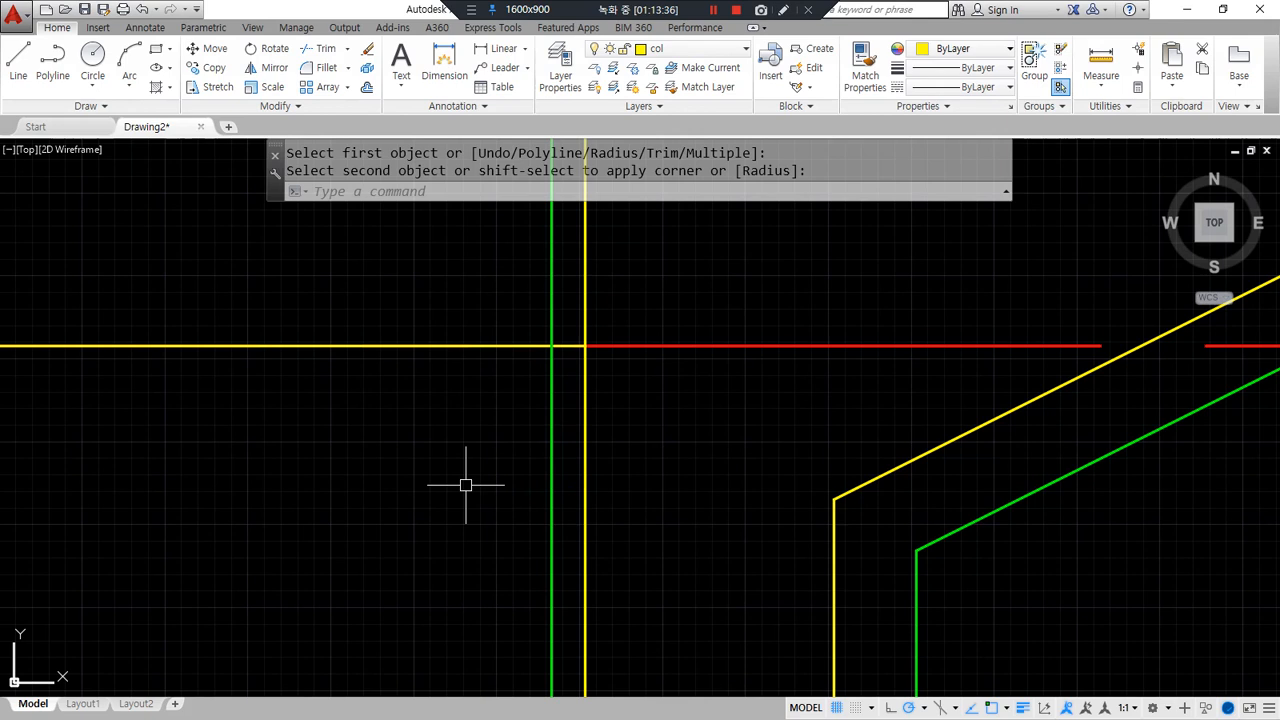
{"action": "type", "text": "o"}
{"action": "key", "text": "Return"}
{"action": "type", "text": "100"}
{"action": "key", "text": "Return"}
{"action": "left_click", "coordinate": [500, 349]}
{"action": "left_click", "coordinate": [495, 435]}
- Fillet the green vertical finish line with the offset ground line and match the short bottom line to the green finish properties
{"action": "type", "text": "f"}
{"action": "key", "text": "Return"}
{"action": "left_click", "coordinate": [549, 496]}
{"action": "left_click", "coordinate": [530, 512]}
{"action": "type", "text": "ma"}
{"action": "key", "text": "Return"}
{"action": "left_click", "coordinate": [549, 470]}
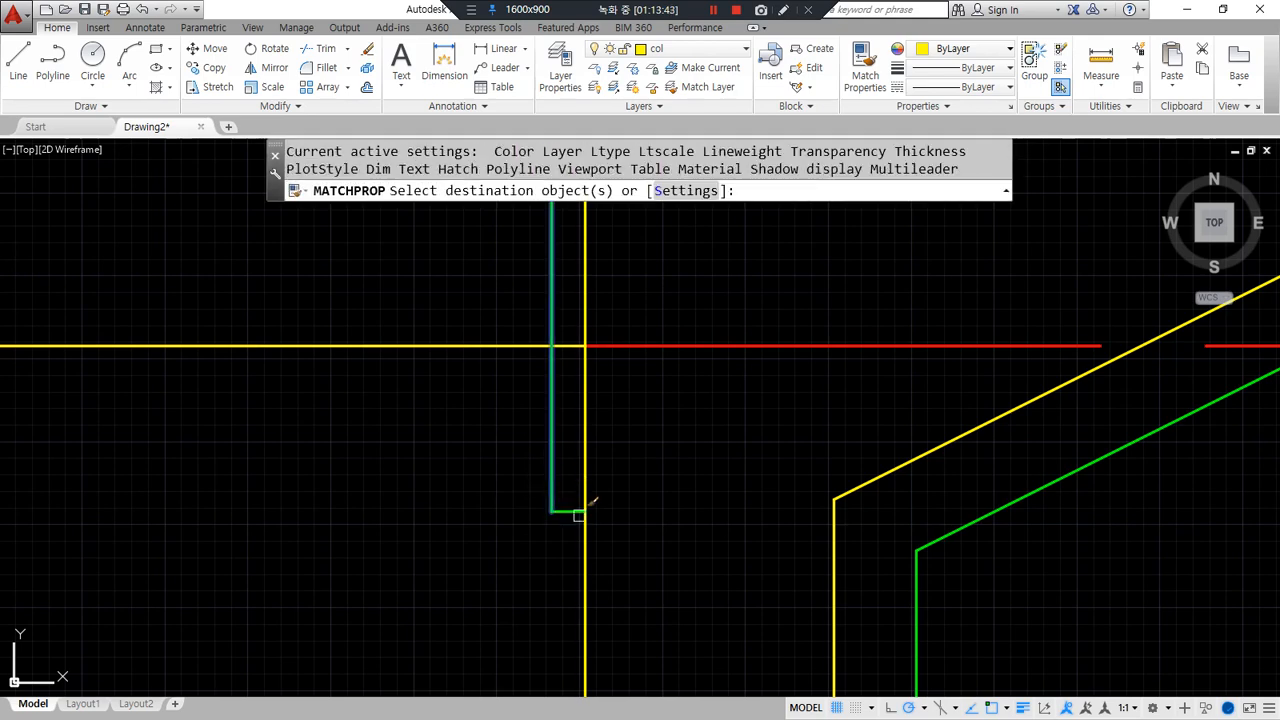
{"action": "key", "text": "Return"}
- Trim the yellow ground line between the green finish line and the yellow face of the step
{"action": "type", "text": "tr"}
{"action": "key", "text": "Return"}
{"action": "key", "text": "Return"}
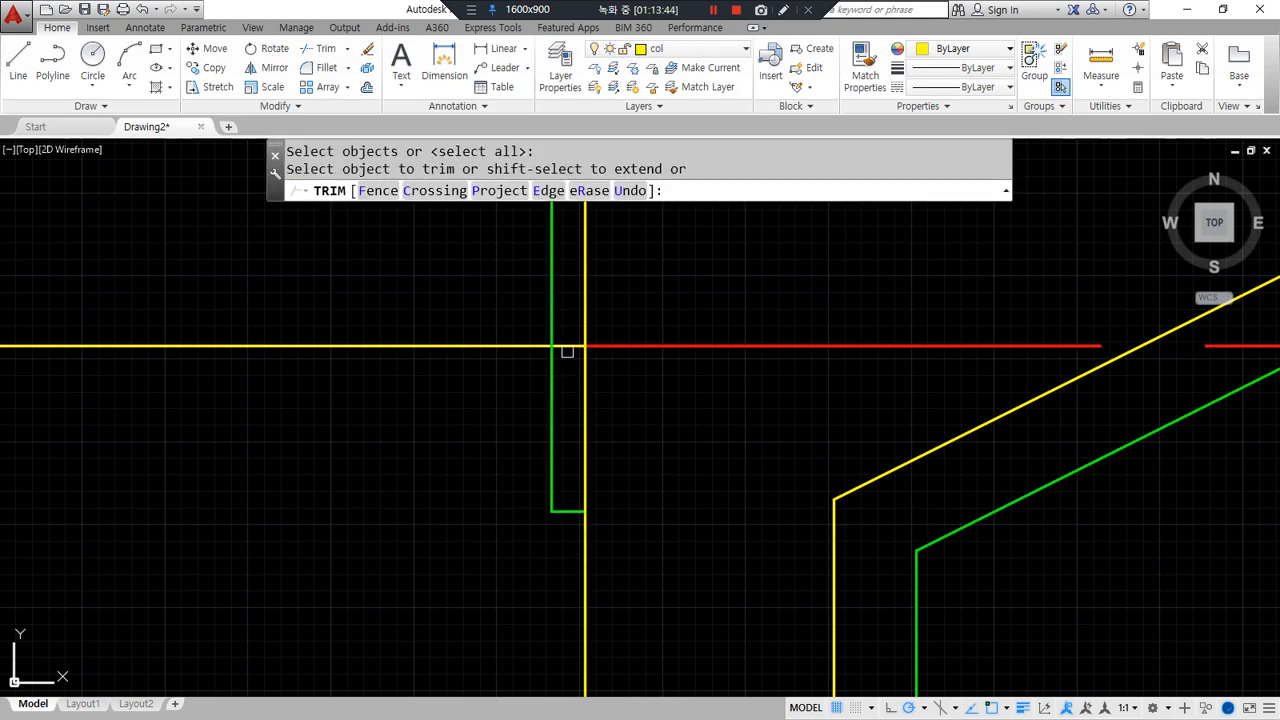
{"action": "left_click", "coordinate": [566, 346]}
{"action": "scroll", "coordinate": [394, 460], "scroll_direction": "down", "scroll_amount": 3}
{"action": "middle_click_drag", "start_coordinate": [394, 457], "coordinate": [123, 550]}
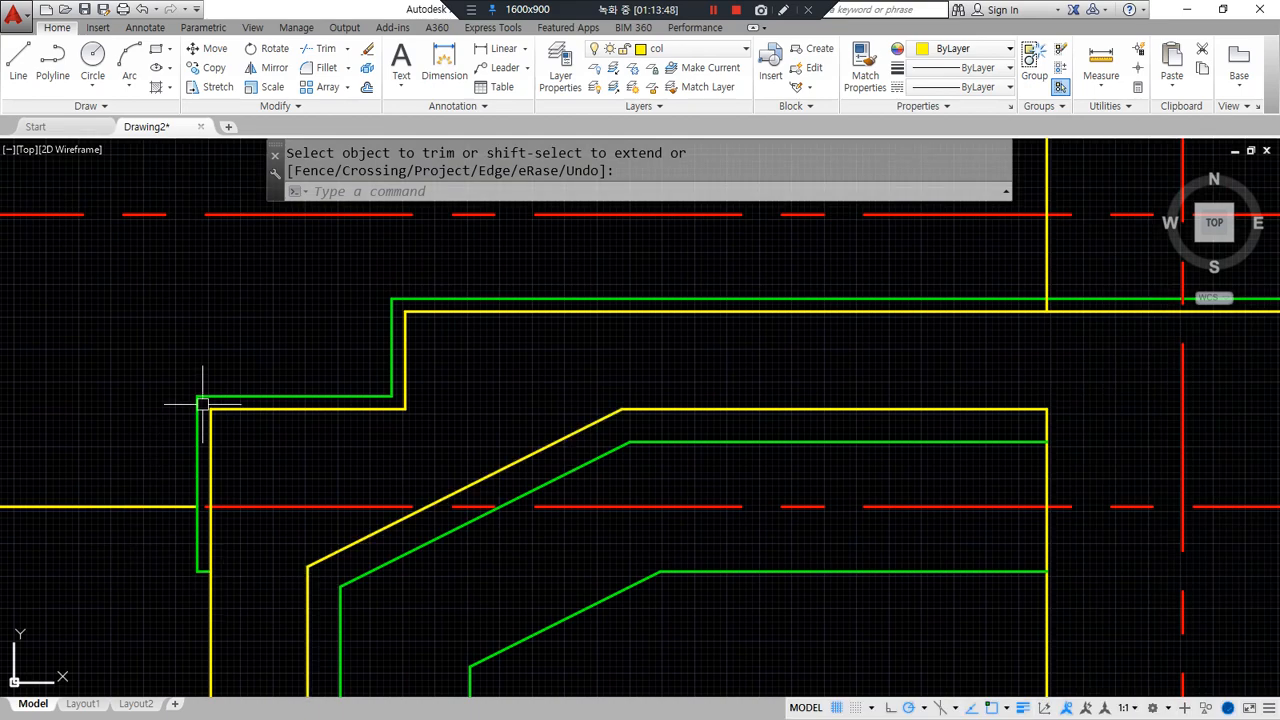
- Trim the two yellow column lines where they run below the green floor finish line
{"action": "scroll", "coordinate": [586, 380], "scroll_direction": "up", "scroll_amount": 5}
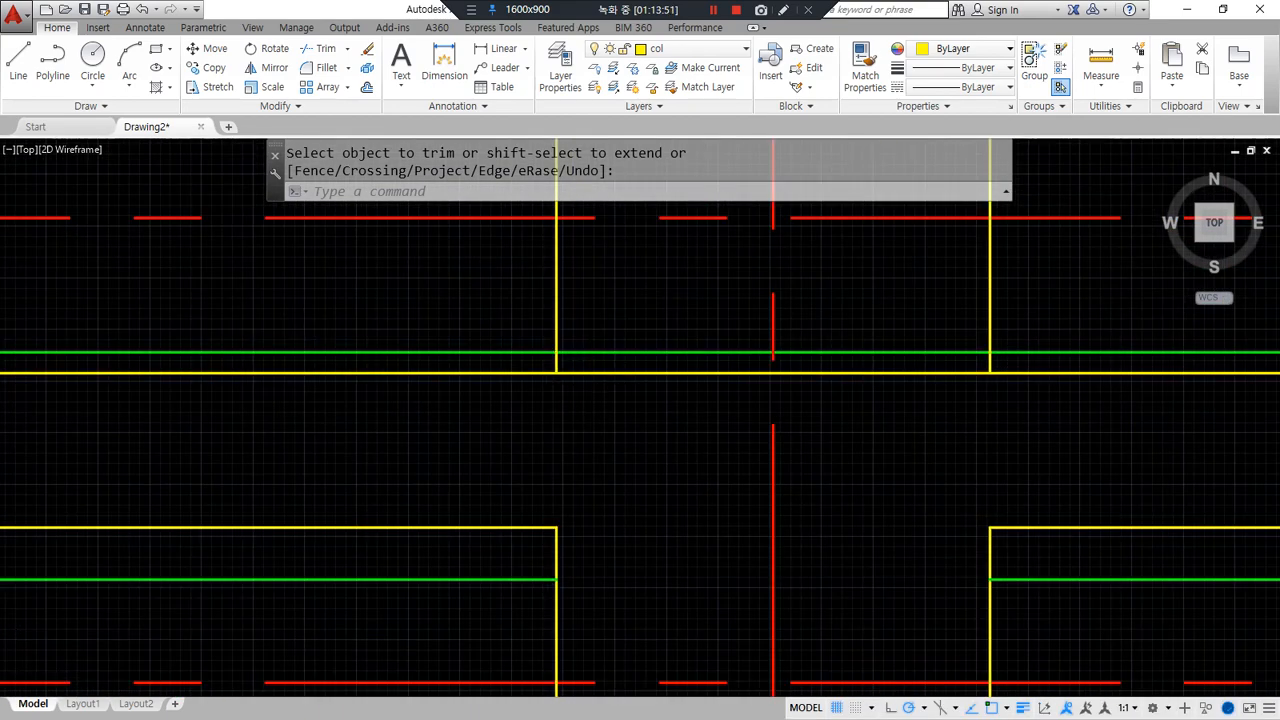
{"action": "type", "text": "tr"}
{"action": "key", "text": "space"}
{"action": "key", "text": "space"}
{"action": "left_click", "coordinate": [537, 352]}
{"action": "middle_click_drag", "start_coordinate": [908, 420], "coordinate": [49, 463]}
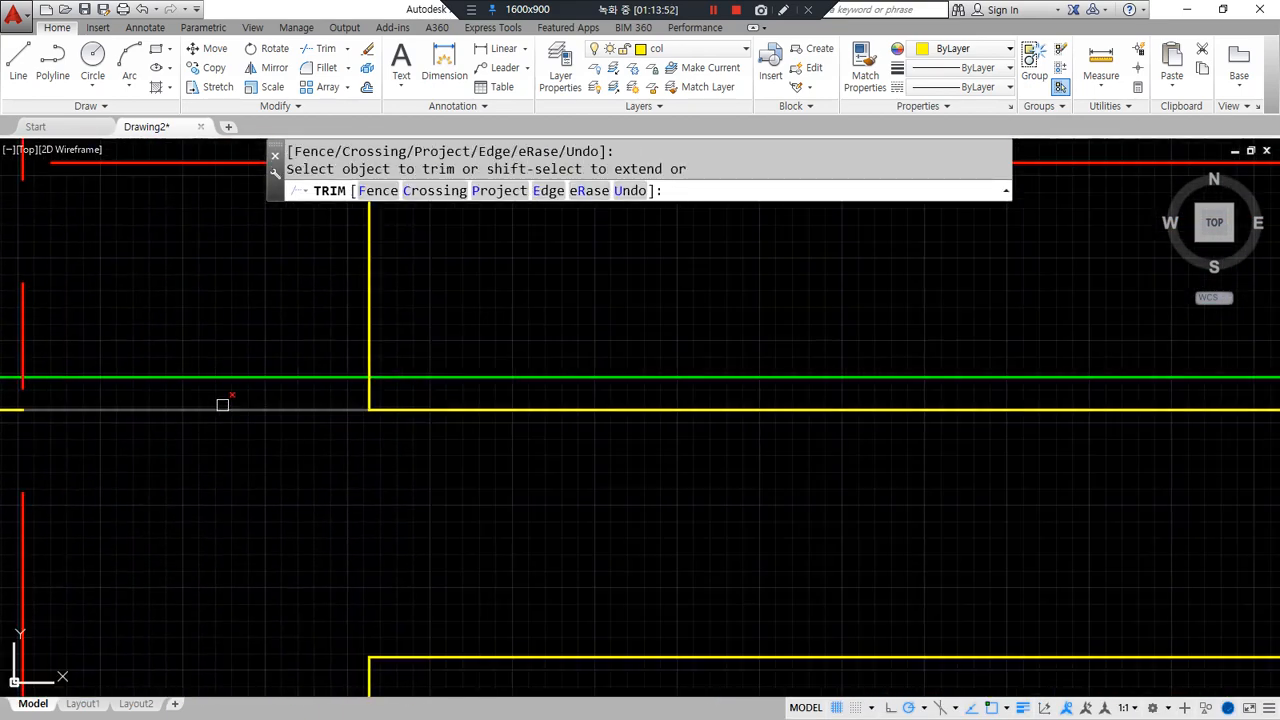
{"action": "left_click", "coordinate": [369, 391]}
- Trim the green floor finish line at the outer face of the sill blocks and erase its remainder on the inner side
{"action": "scroll", "coordinate": [374, 460], "scroll_direction": "down", "scroll_amount": 2}
{"action": "middle_click_drag", "start_coordinate": [1138, 414], "coordinate": [617, 429]}
{"action": "scroll", "coordinate": [617, 429], "scroll_direction": "up", "scroll_amount": 2}
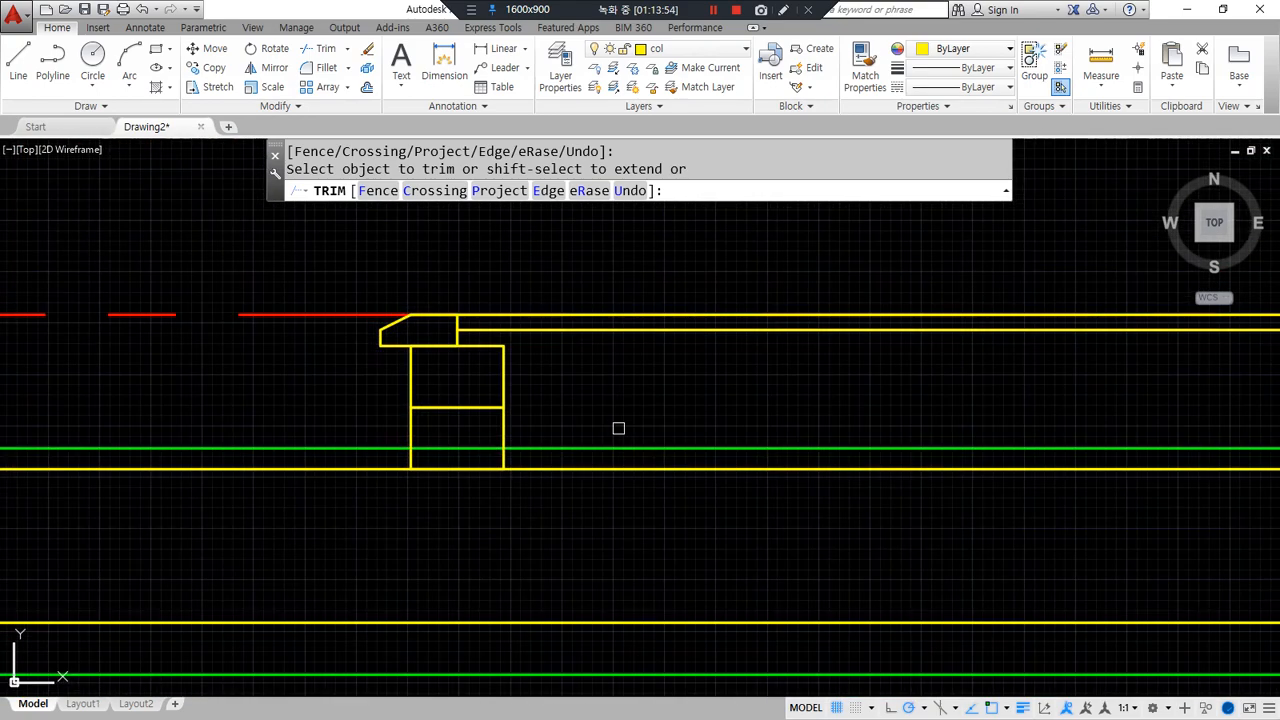
{"action": "key", "text": "space"}
{"action": "key", "text": "space"}
{"action": "key", "text": "space"}
{"action": "left_click", "coordinate": [363, 458]}
{"action": "key", "text": "space"}
{"action": "left_click", "coordinate": [613, 464]}
{"action": "type", "text": "e"}
{"action": "key", "text": "space"}
- Offset the lower block rectangle under the sill 20 outward
{"action": "middle_click_drag", "start_coordinate": [220, 420], "coordinate": [423, 460]}
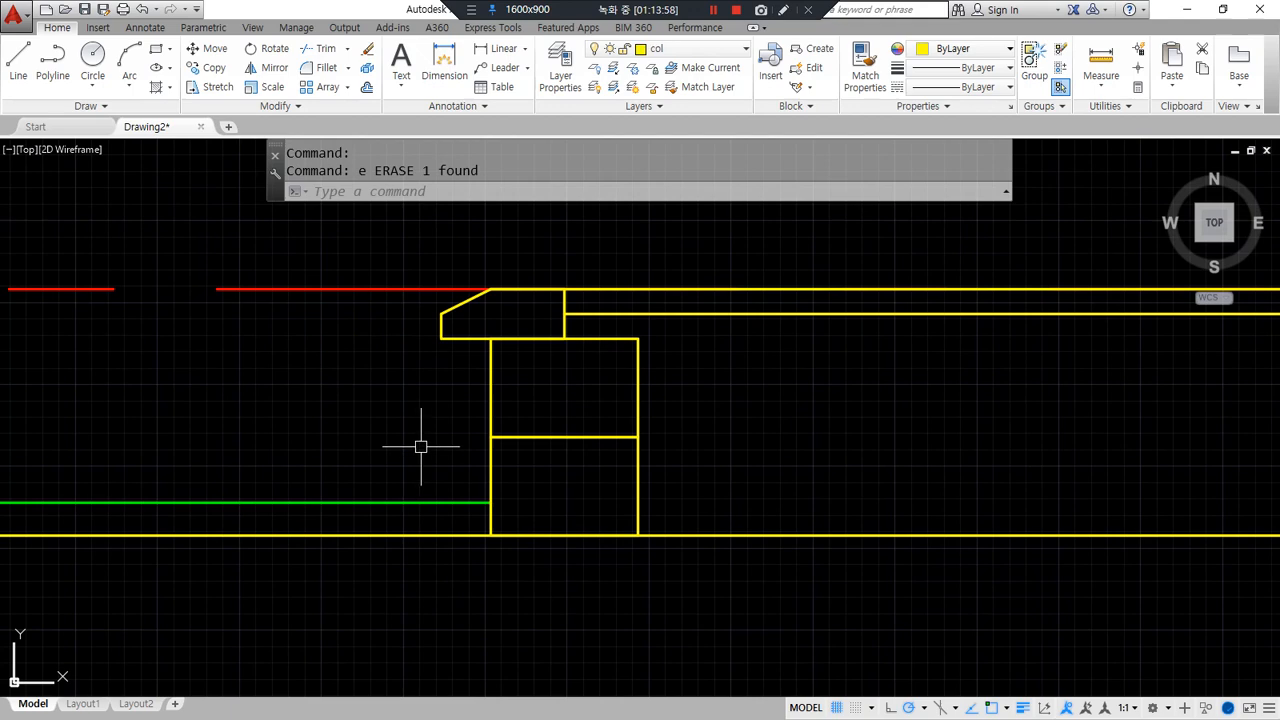
{"action": "type", "text": "o"}
{"action": "key", "text": "space"}
{"action": "type", "text": "1"}
{"action": "key", "text": "Escape"}
{"action": "key", "text": "space"}
{"action": "type", "text": "20"}
{"action": "key", "text": "Return"}
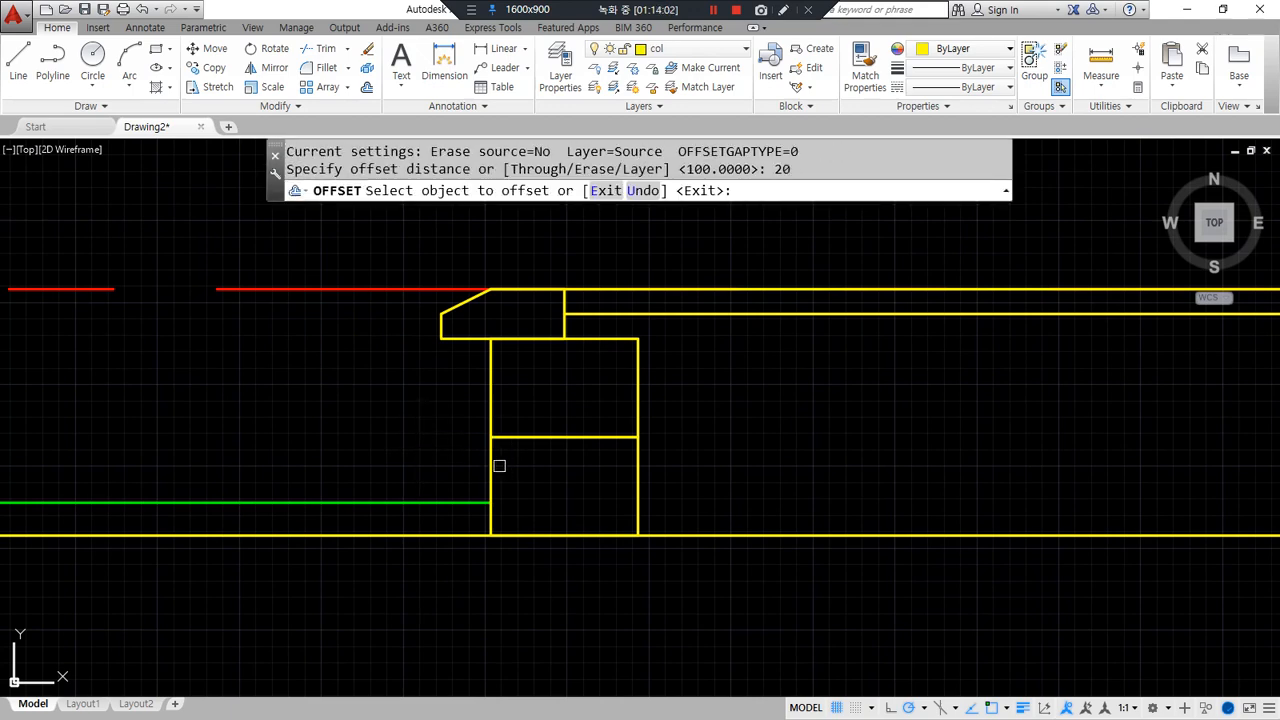
{"action": "left_click", "coordinate": [490, 470]}
{"action": "left_click", "coordinate": [440, 474]}
{"action": "key", "text": "Return"}
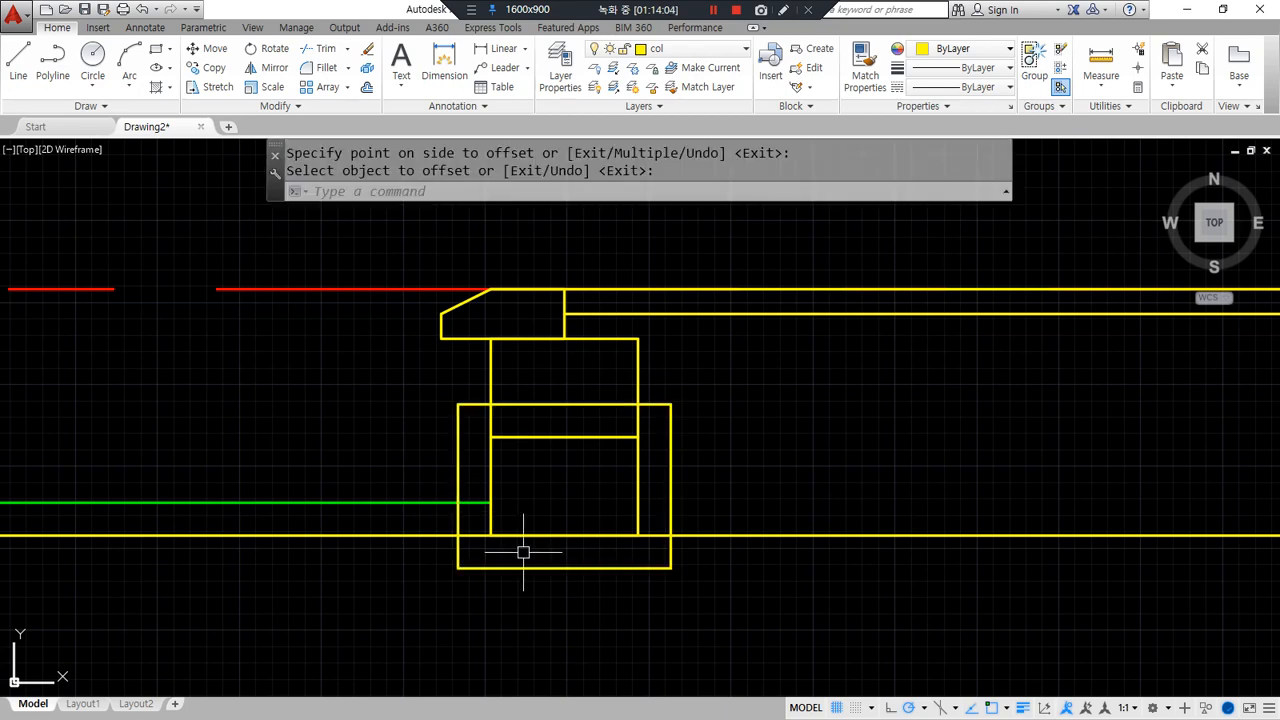
- Trim the offset outline's outer side below the slab line and the segment between its upper corner and the block
{"action": "type", "text": "tr"}
{"action": "key", "text": "Return"}
{"action": "key", "text": "Return"}
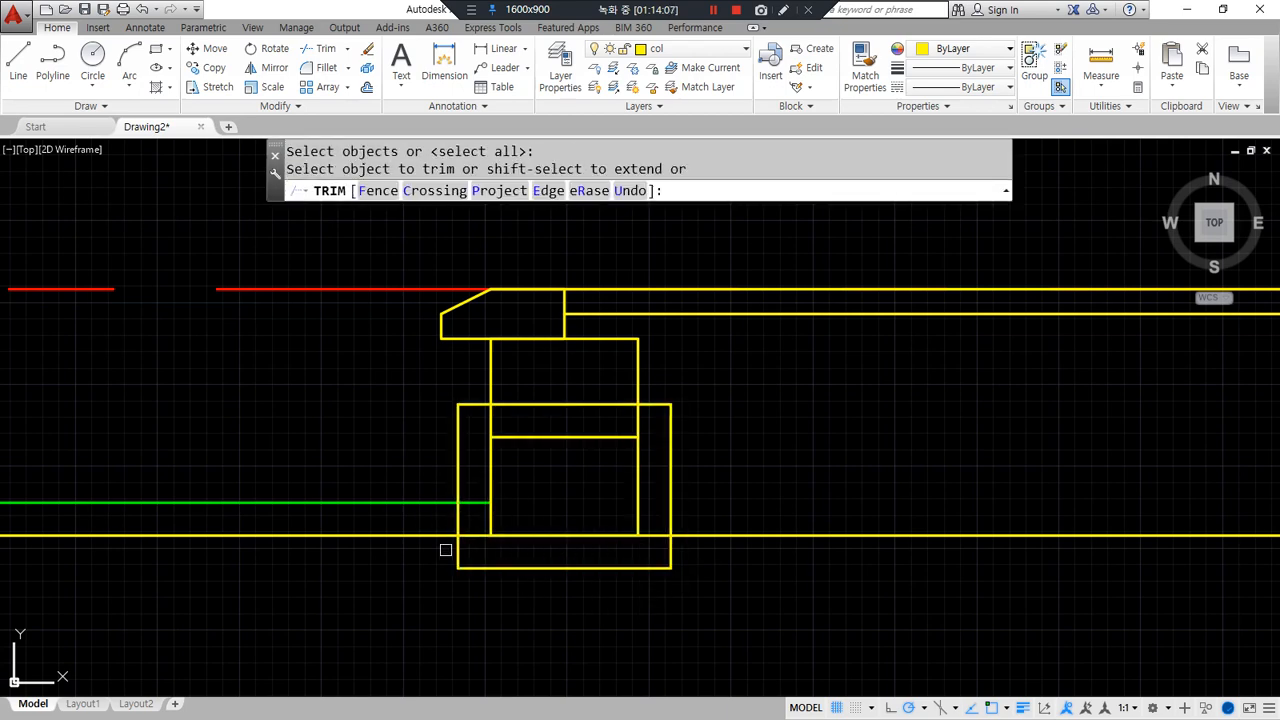
{"action": "left_click", "coordinate": [456, 551]}
{"action": "key", "text": "Escape"}
- Try filleting the vertical offset line with the green floor finish line, picking the vertical line first, and undo it
{"action": "type", "text": "f"}
{"action": "key", "text": "Return"}
{"action": "left_click", "coordinate": [458, 457]}
{"action": "left_click", "coordinate": [443, 502]}
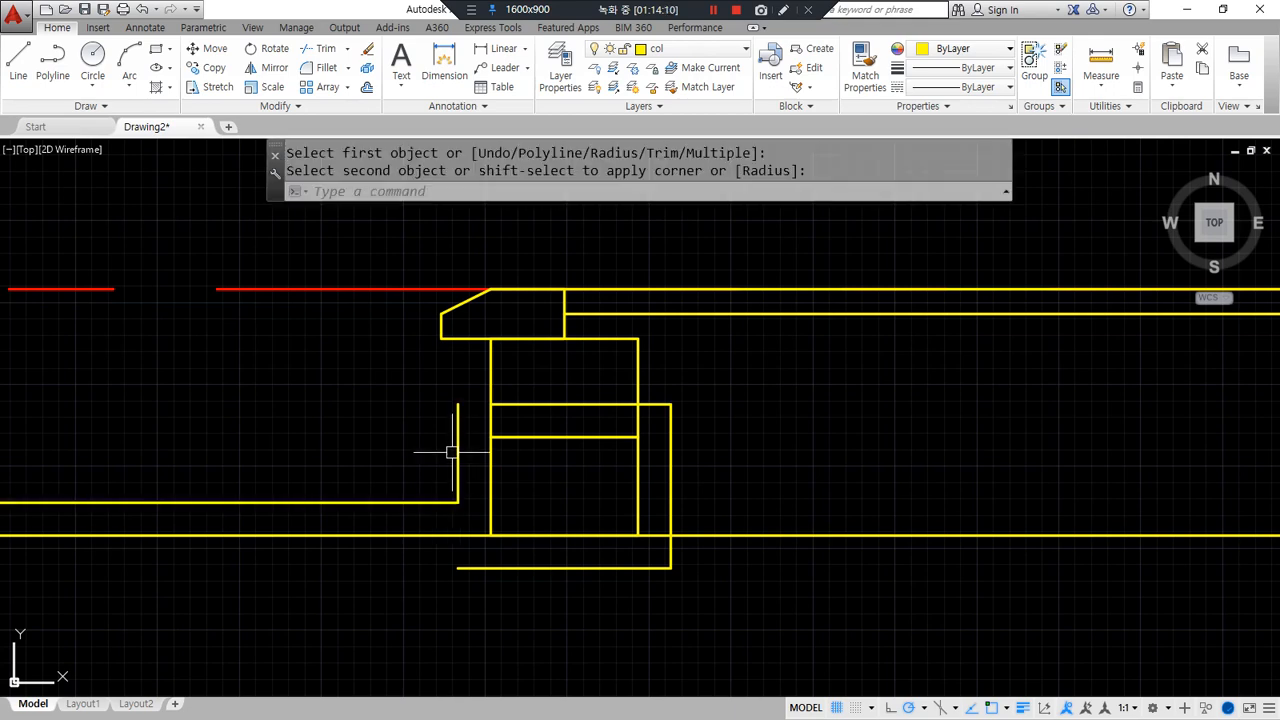
{"action": "key", "text": "ctrl+z"}
- Fillet the floor finish line with the vertical offset line and put the joined line on the fin layer
{"action": "key", "text": "Return"}
{"action": "left_click", "coordinate": [446, 500]}
{"action": "left_click", "coordinate": [457, 480]}
{"action": "left_click", "coordinate": [457, 451]}
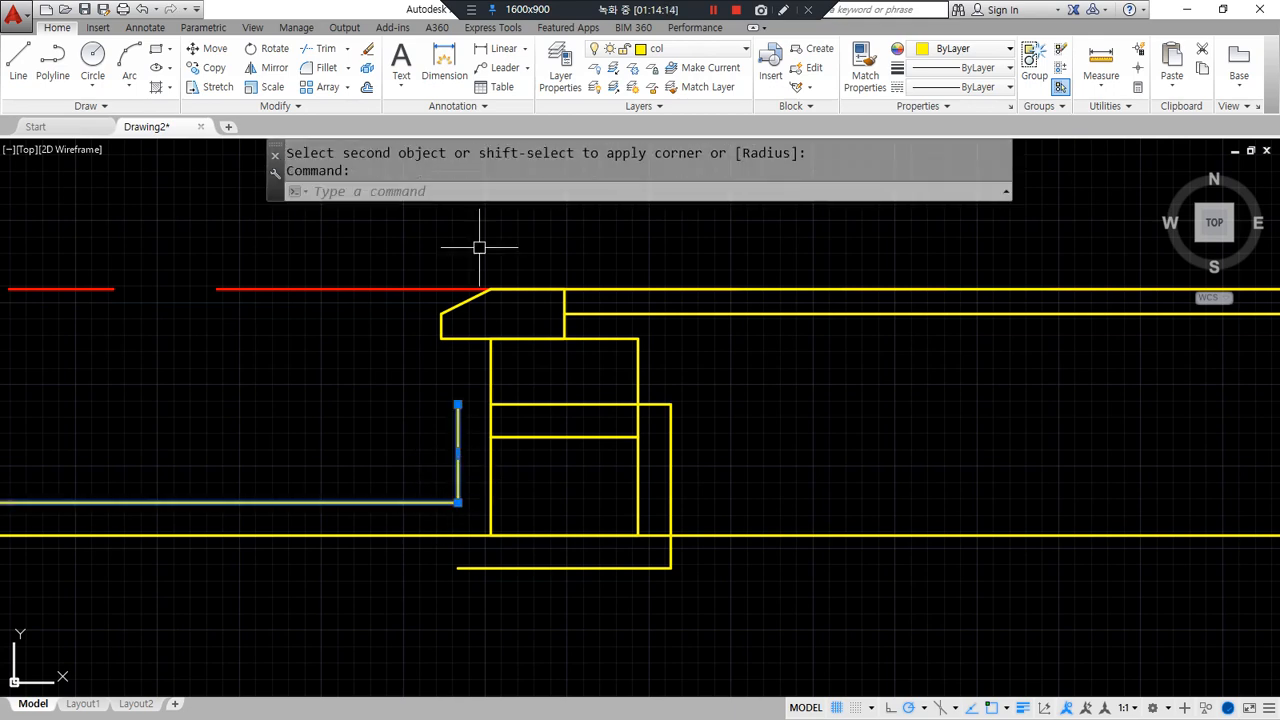
{"action": "left_click", "coordinate": [712, 48]}
{"action": "left_click", "coordinate": [677, 143]}
{"action": "key", "text": "Escape"}
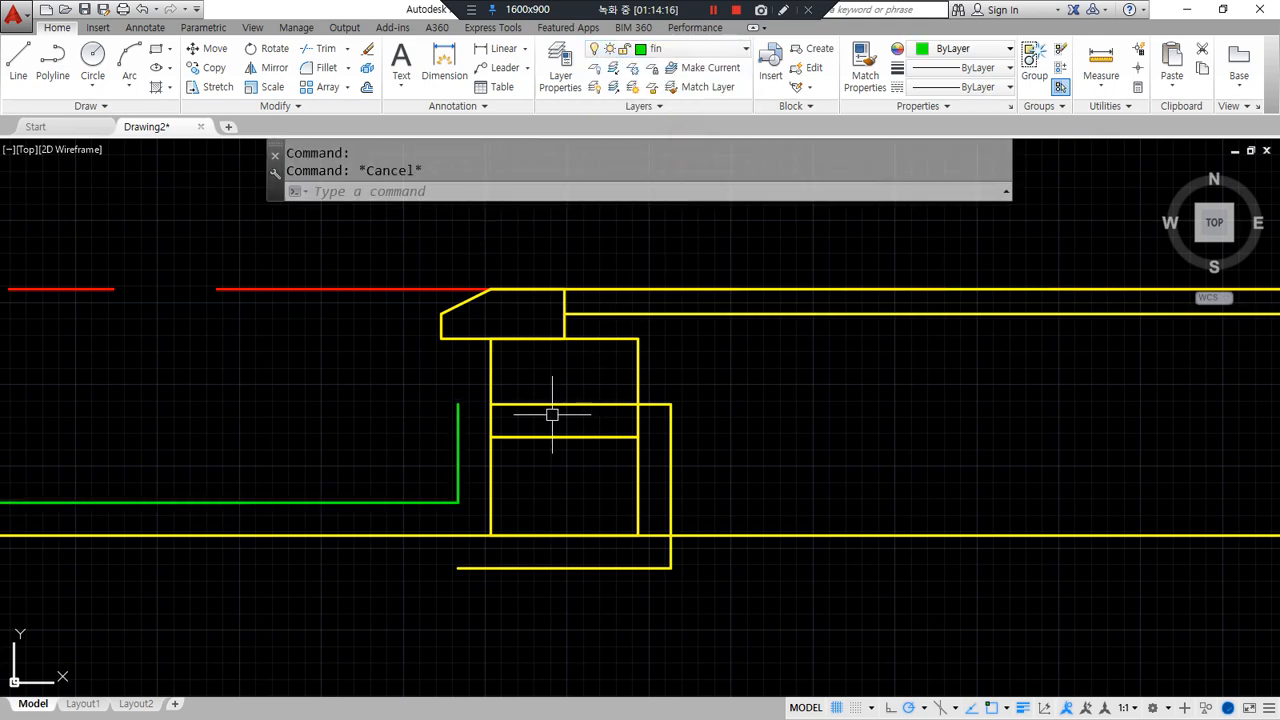
- Extend the green vertical line up to the sill's underside and erase the leftover offset outline around the blocks
{"action": "type", "text": "ex"}
{"action": "key", "text": "Return"}
{"action": "key", "text": "Return"}
{"action": "left_click", "coordinate": [457, 428]}
{"action": "key", "text": "Escape"}
{"action": "left_click", "coordinate": [598, 405]}
{"action": "type", "text": "e"}
{"action": "key", "text": "Return"}
- Review the floor finish lines from the entrance step to the sill blocks and the floor lines beyond them
{"action": "scroll", "coordinate": [377, 457], "scroll_direction": "down", "scroll_amount": 6}
{"action": "middle_click_drag", "start_coordinate": [330, 437], "coordinate": [946, 411]}
{"action": "scroll", "coordinate": [1092, 430], "scroll_direction": "up", "scroll_amount": 2}
{"action": "mouse_move", "coordinate": [1008, 540]}
{"action": "left_mouse_down"}
{"action": "mouse_move", "coordinate": [1148, 482]}
{"action": "mouse_move", "coordinate": [1008, 545]}
{"action": "left_mouse_up"}
{"action": "key", "text": "Escape"}
{"action": "scroll", "coordinate": [415, 453], "scroll_direction": "down", "scroll_amount": 3}
{"action": "mouse_move", "coordinate": [282, 418]}
{"action": "middle_mouse_down"}
{"action": "mouse_move", "coordinate": [324, 425]}
{"action": "mouse_move", "coordinate": [631, 352]}
{"action": "mouse_move", "coordinate": [597, 356]}
{"action": "middle_mouse_up"}
{"action": "scroll", "coordinate": [434, 406], "scroll_direction": "up", "scroll_amount": 2}
{"action": "mouse_move", "coordinate": [434, 406]}
{"action": "middle_mouse_down"}
{"action": "mouse_move", "coordinate": [517, 425]}
{"action": "mouse_move", "coordinate": [312, 484]}
{"action": "middle_mouse_up"}
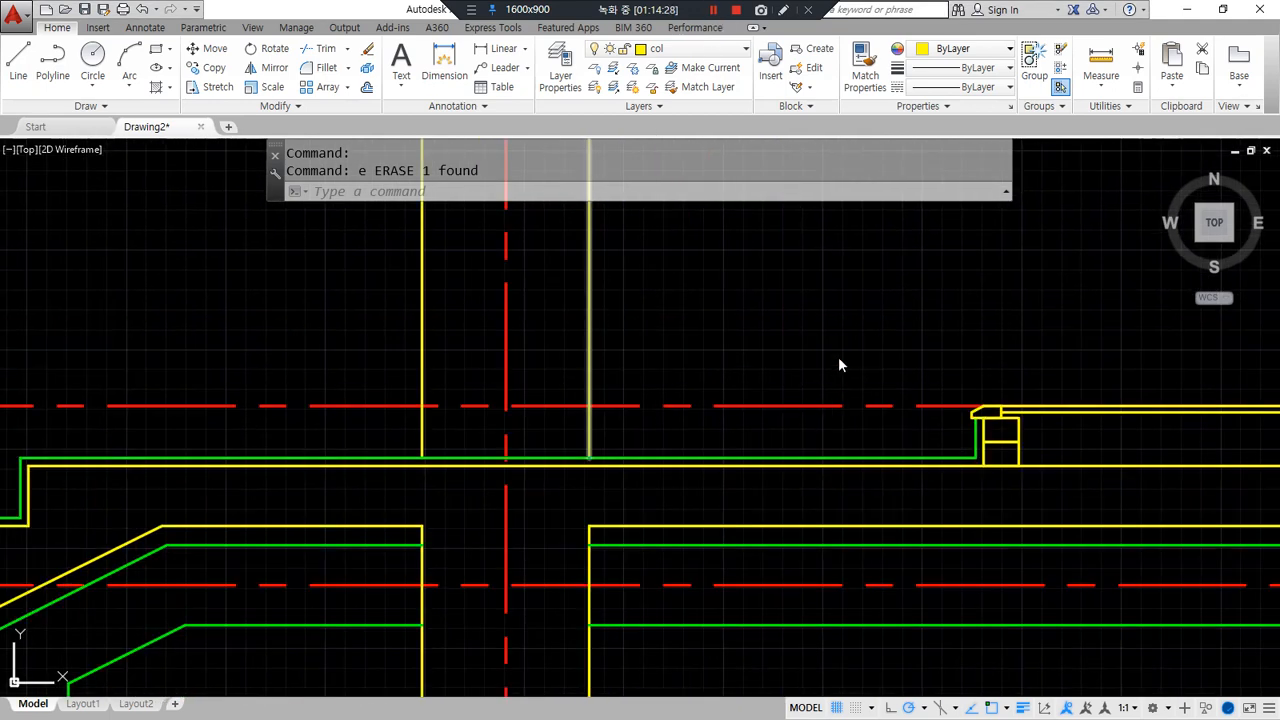
{"action": "middle_click_drag", "start_coordinate": [963, 346], "coordinate": [720, 346]}
{"action": "middle_click_drag", "start_coordinate": [866, 371], "coordinate": [752, 376]}
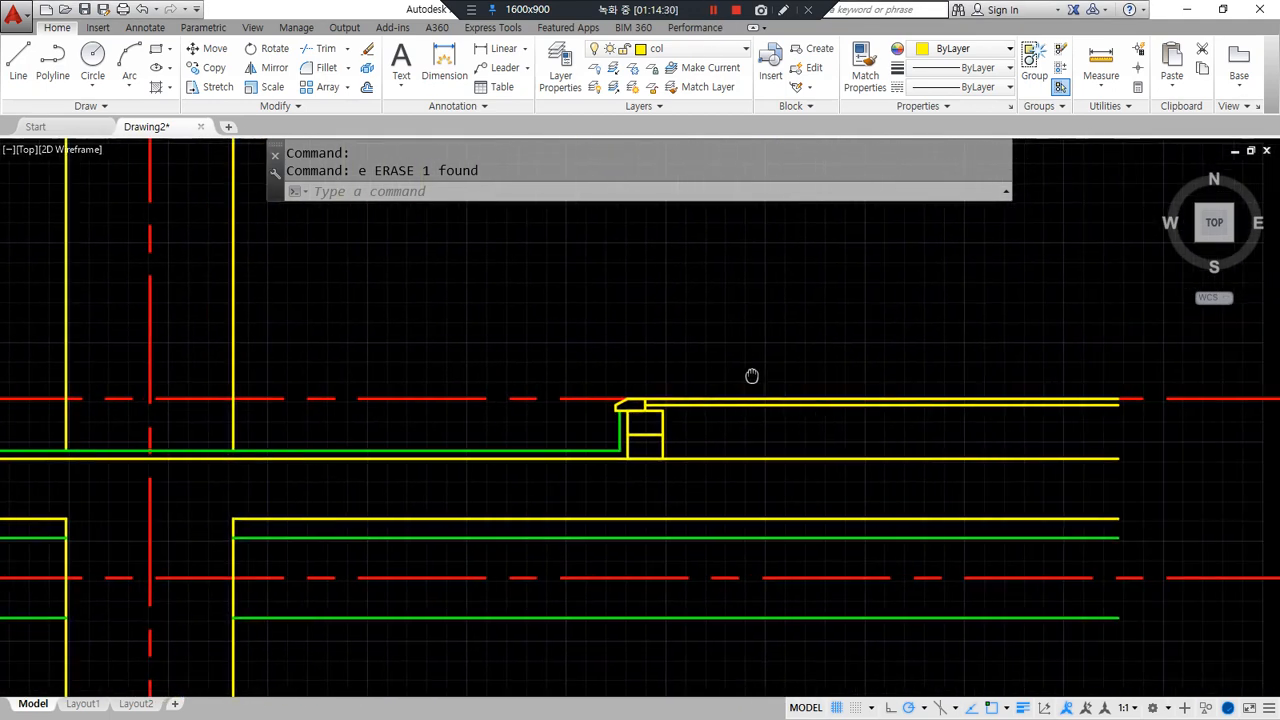
{"action": "mouse_move", "coordinate": [742, 391]}
{"action": "left_mouse_down"}
{"action": "mouse_move", "coordinate": [740, 343]}
{"action": "mouse_move", "coordinate": [725, 349]}
{"action": "left_mouse_up"}
{"action": "left_click_drag", "start_coordinate": [742, 341], "coordinate": [749, 339]}
{"action": "mouse_move", "coordinate": [499, 449]}
{"action": "left_mouse_down"}
{"action": "mouse_move", "coordinate": [499, 419]}
{"action": "mouse_move", "coordinate": [485, 429]}
{"action": "mouse_move", "coordinate": [514, 436]}
{"action": "left_mouse_up"}
{"action": "key", "text": "Escape"}
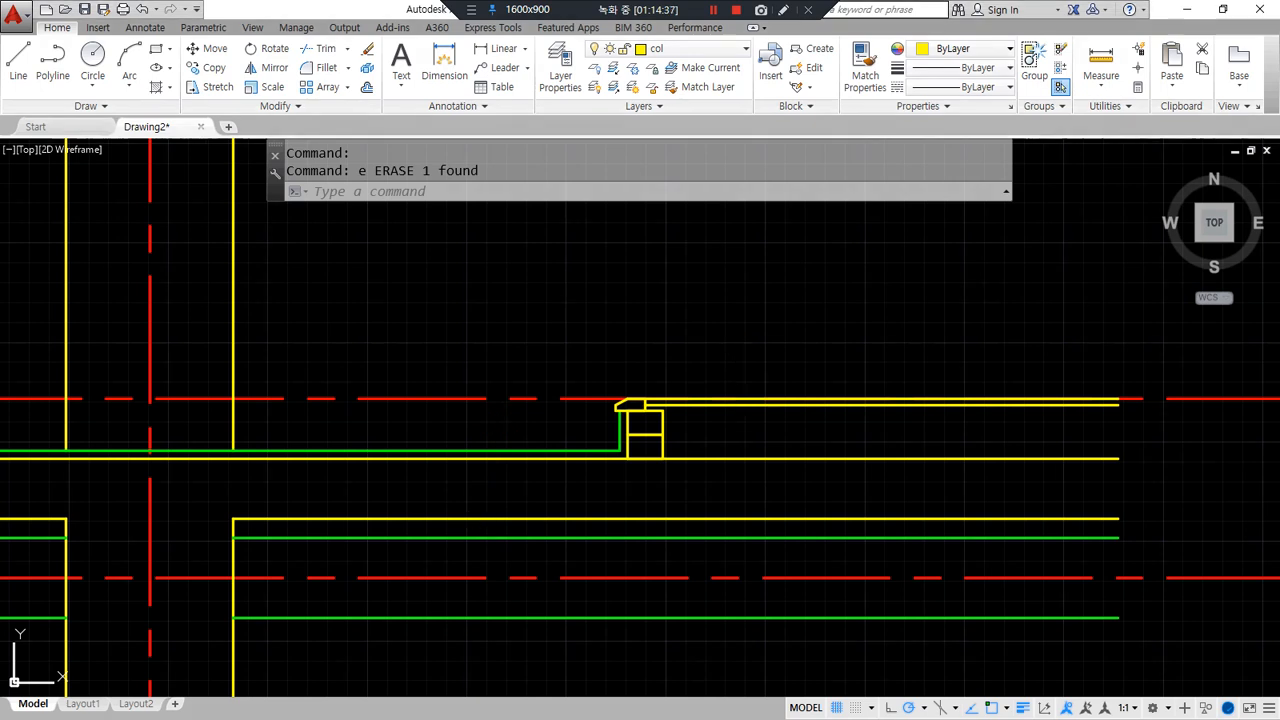
- Offset the interior floor line, sill block outline and green floor finish line by 100, upward or outward from the floor and blocks
{"action": "type", "text": "o"}
{"action": "key", "text": "space"}
{"action": "type", "text": "100"}
{"action": "key", "text": "Return"}
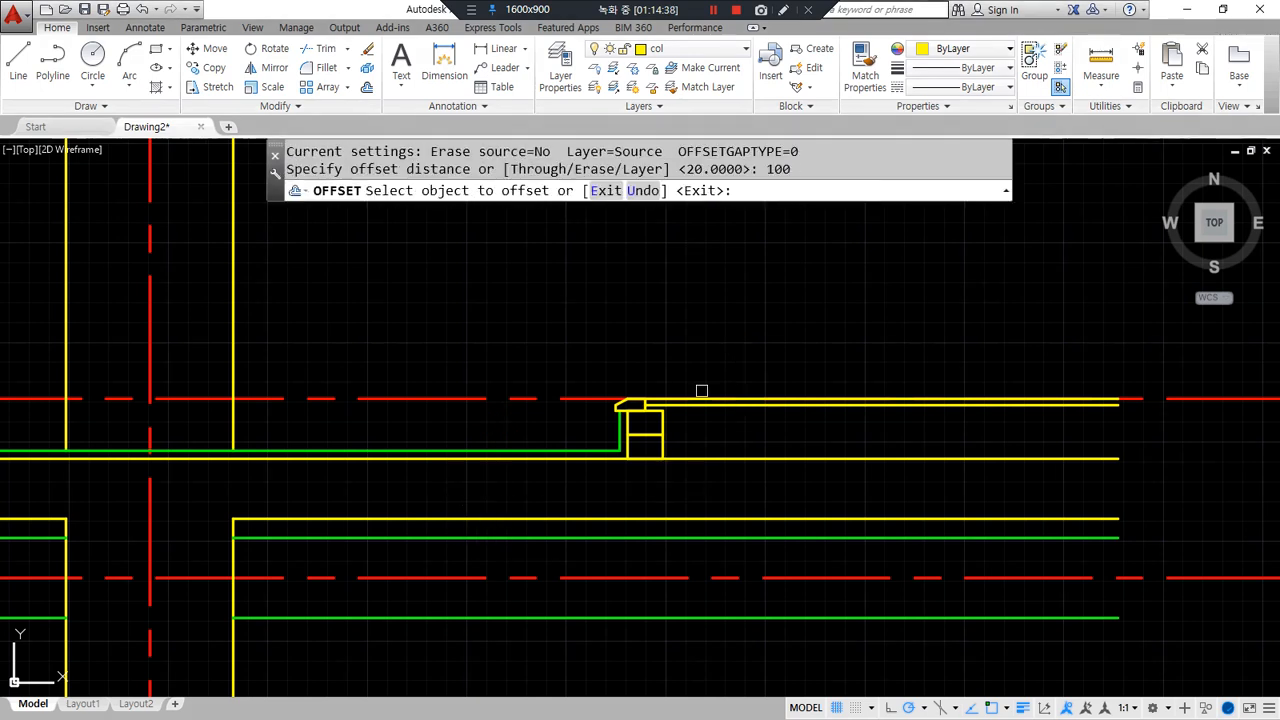
{"action": "left_click", "coordinate": [700, 398]}
{"action": "left_click", "coordinate": [694, 342]}
{"action": "left_click", "coordinate": [621, 438]}
{"action": "left_click", "coordinate": [551, 424]}
{"action": "left_click", "coordinate": [520, 445]}
{"action": "left_click", "coordinate": [514, 423]}
{"action": "key", "text": "space"}
- Trim the raised copy of the floor finish line back to the column's inner face
{"action": "type", "text": "ma"}
{"action": "key", "text": "space"}
{"action": "key", "text": "Escape"}
{"action": "type", "text": "tr"}
{"action": "key", "text": "space"}
{"action": "left_click", "coordinate": [232, 360]}
{"action": "key", "text": "space"}
{"action": "left_click", "coordinate": [203, 411]}
{"action": "key", "text": "space"}
- Fillet the raised finish line, the outline's vertical side and the upper floor offset into one continuous stepped line
{"action": "scroll", "coordinate": [585, 417], "scroll_direction": "up", "scroll_amount": 1}
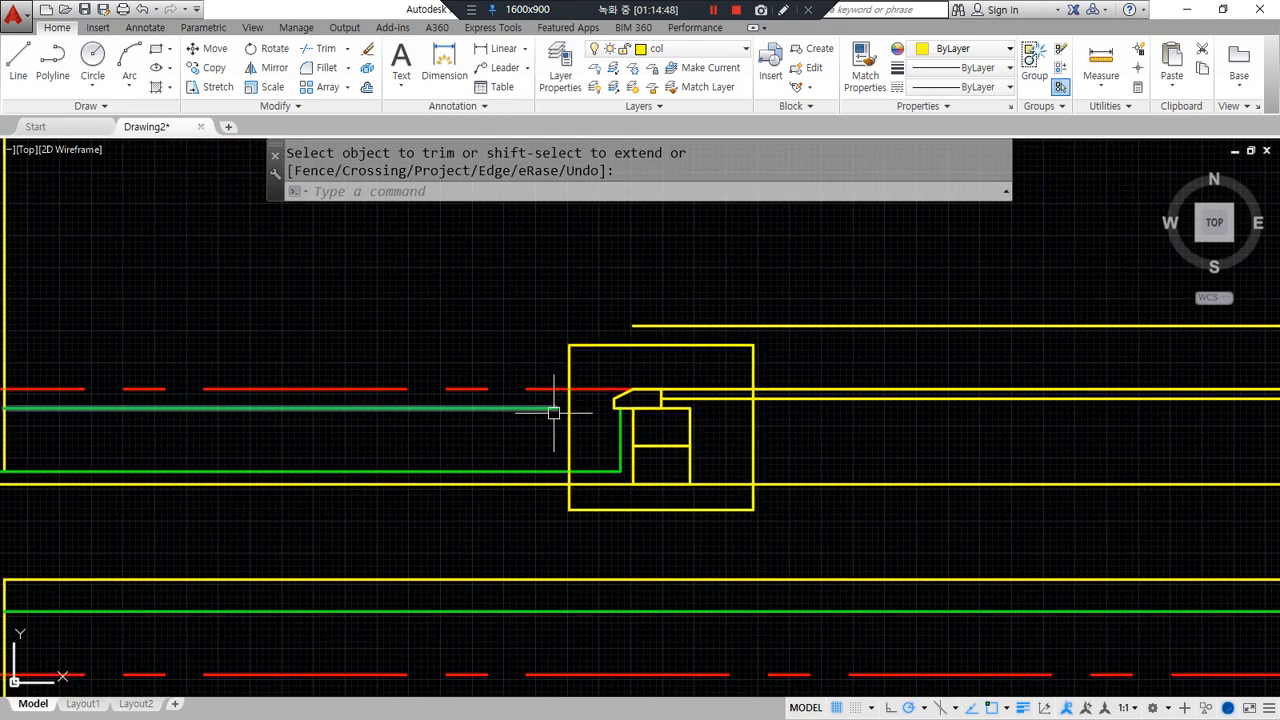
{"action": "type", "text": "f"}
{"action": "key", "text": "space"}
{"action": "left_click", "coordinate": [549, 408]}
{"action": "left_click", "coordinate": [560, 385]}
{"action": "left_click", "coordinate": [565, 371]}
{"action": "key", "text": "space"}
{"action": "left_click", "coordinate": [657, 325]}
{"action": "left_click", "coordinate": [594, 349]}
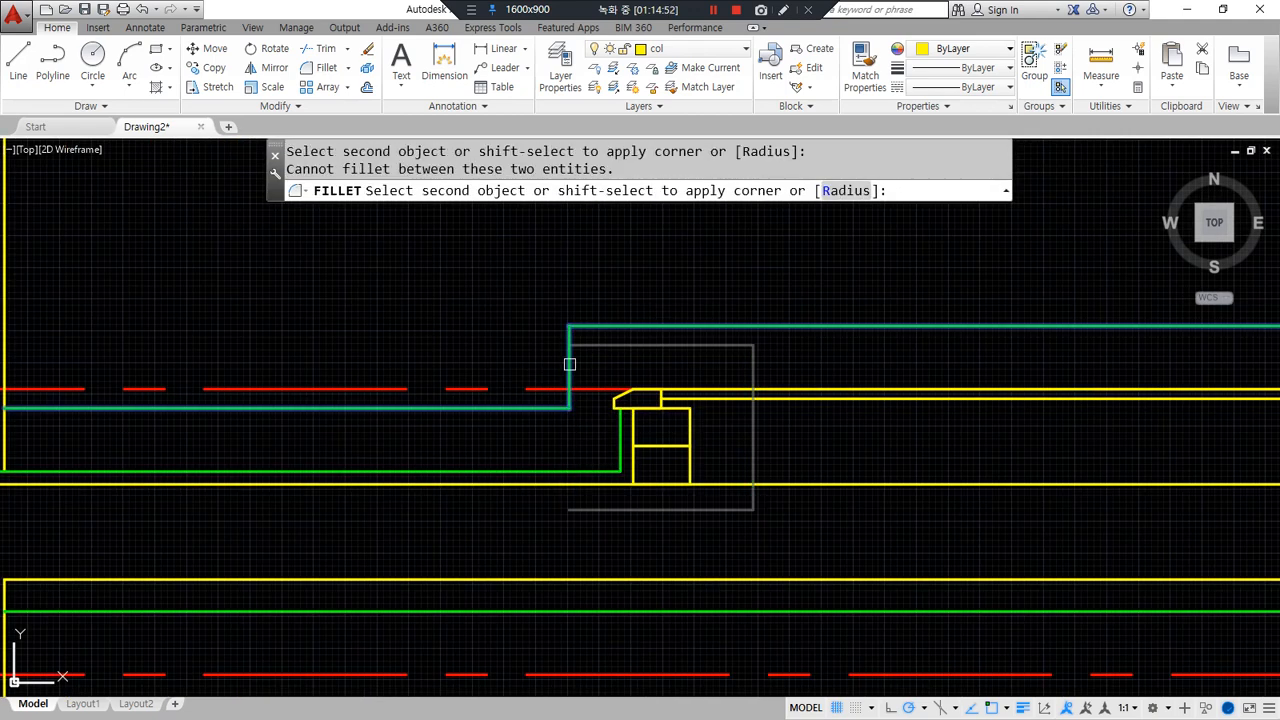
- Put the joined stepped line above the floor on the elv layer
{"action": "middle_click_drag", "start_coordinate": [552, 400], "coordinate": [666, 420]}
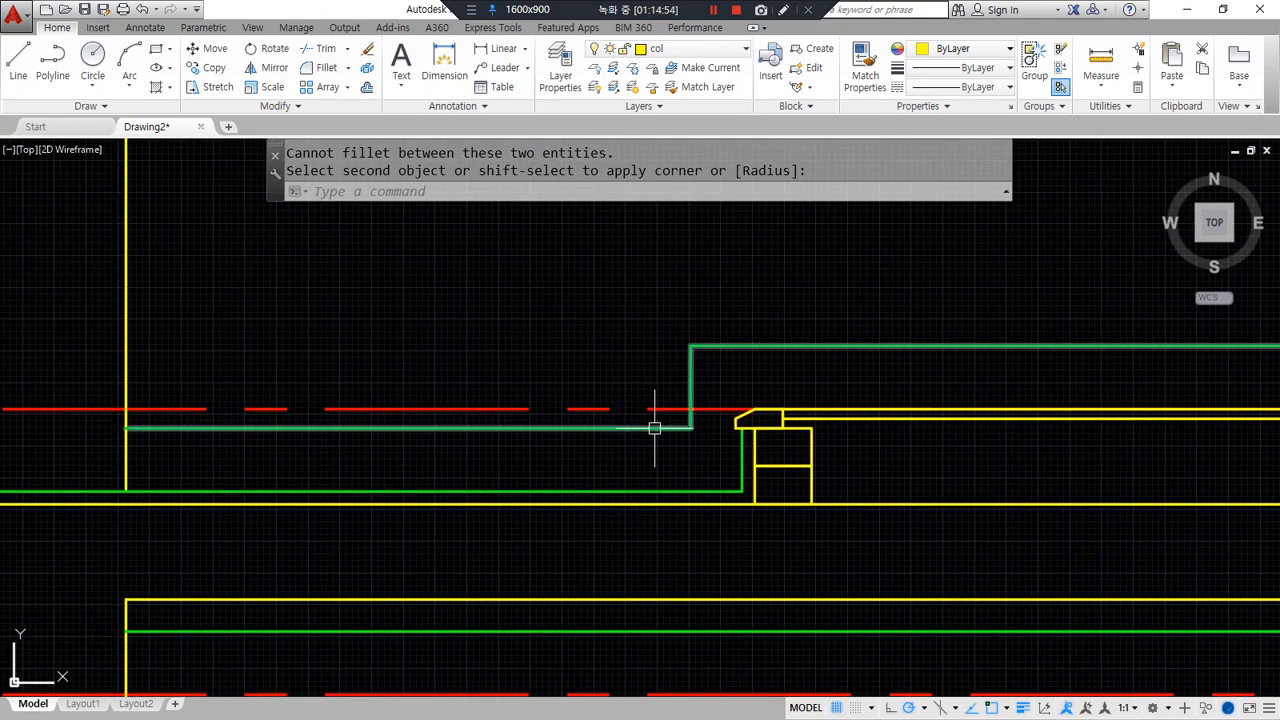
{"action": "left_click", "coordinate": [655, 427]}
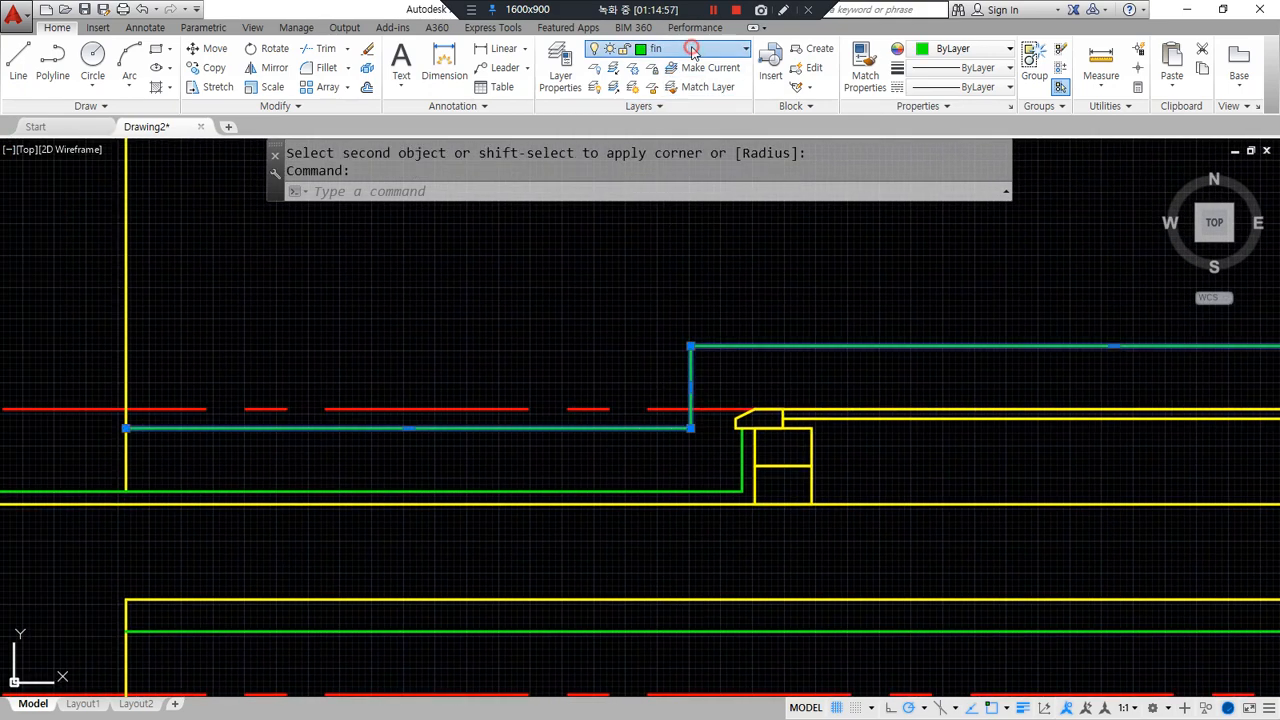
{"action": "left_click", "coordinate": [680, 48]}
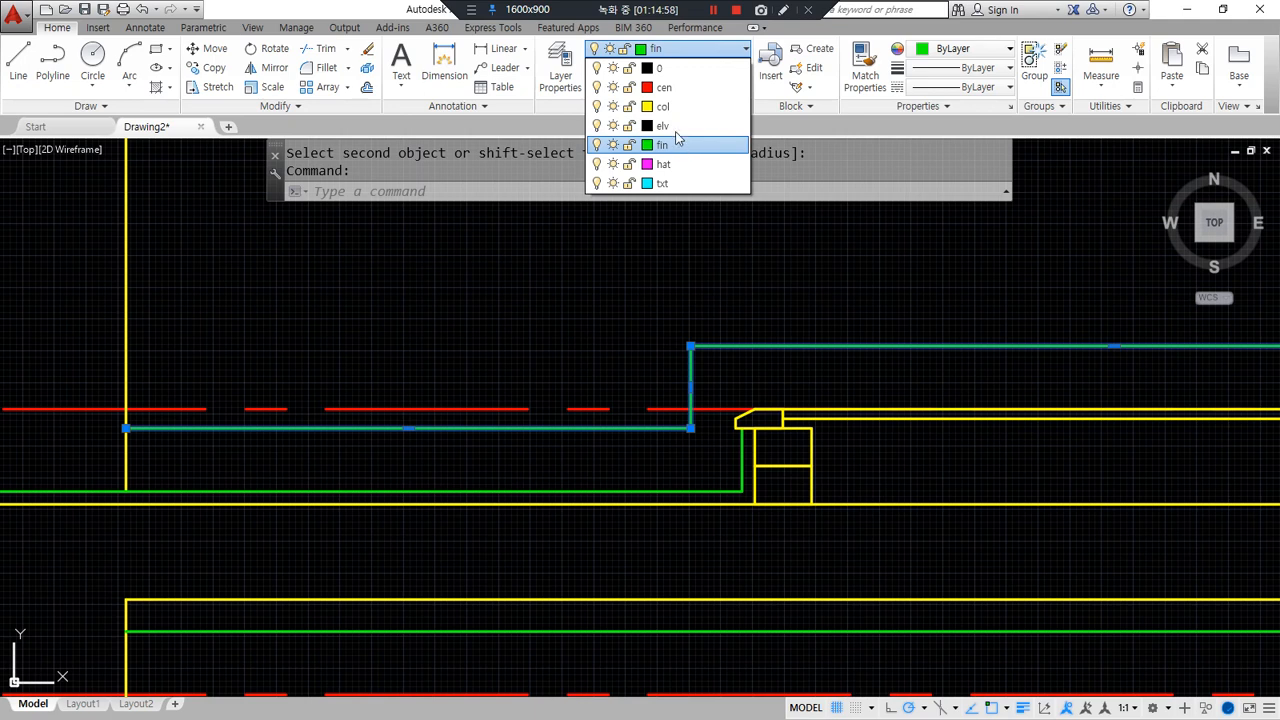
{"action": "left_click", "coordinate": [668, 126]}
{"action": "key", "text": "Escape"}
{"action": "key", "text": "Escape"}
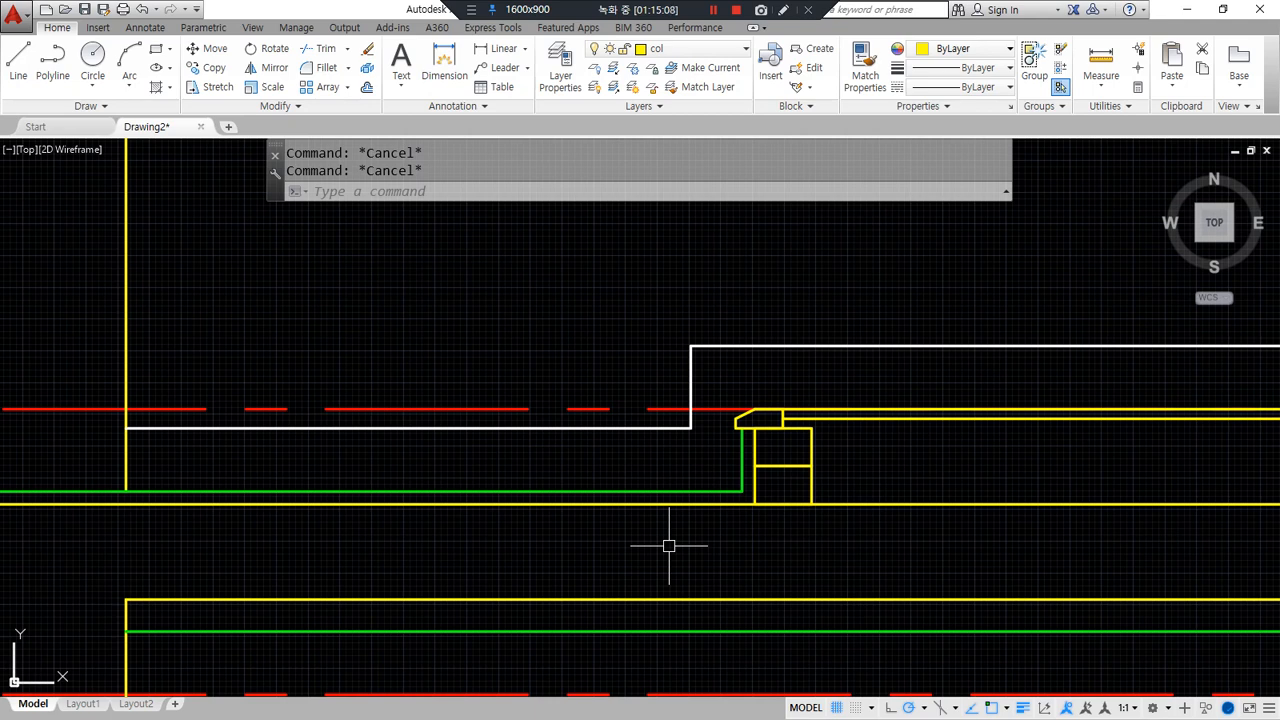
- Offset the roof eave's underside downward and its outer vertical face outward by 20
{"action": "scroll", "coordinate": [416, 360], "scroll_direction": "down", "scroll_amount": 2}
{"action": "middle_click_drag", "start_coordinate": [411, 305], "coordinate": [528, 670]}
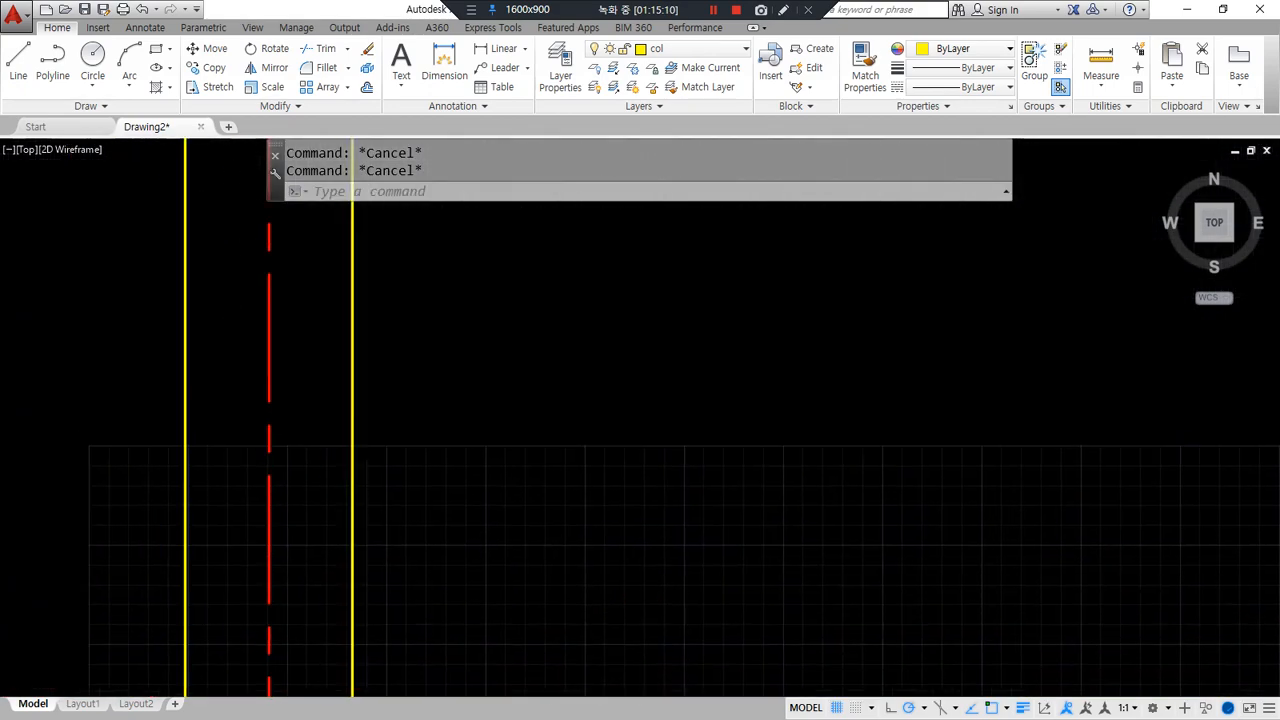
{"action": "scroll", "coordinate": [505, 430], "scroll_direction": "down", "scroll_amount": 4}
{"action": "middle_click_drag", "start_coordinate": [514, 412], "coordinate": [466, 599]}
{"action": "scroll", "coordinate": [251, 334], "scroll_direction": "up", "scroll_amount": 2}
{"action": "scroll", "coordinate": [246, 334], "scroll_direction": "up", "scroll_amount": 4}
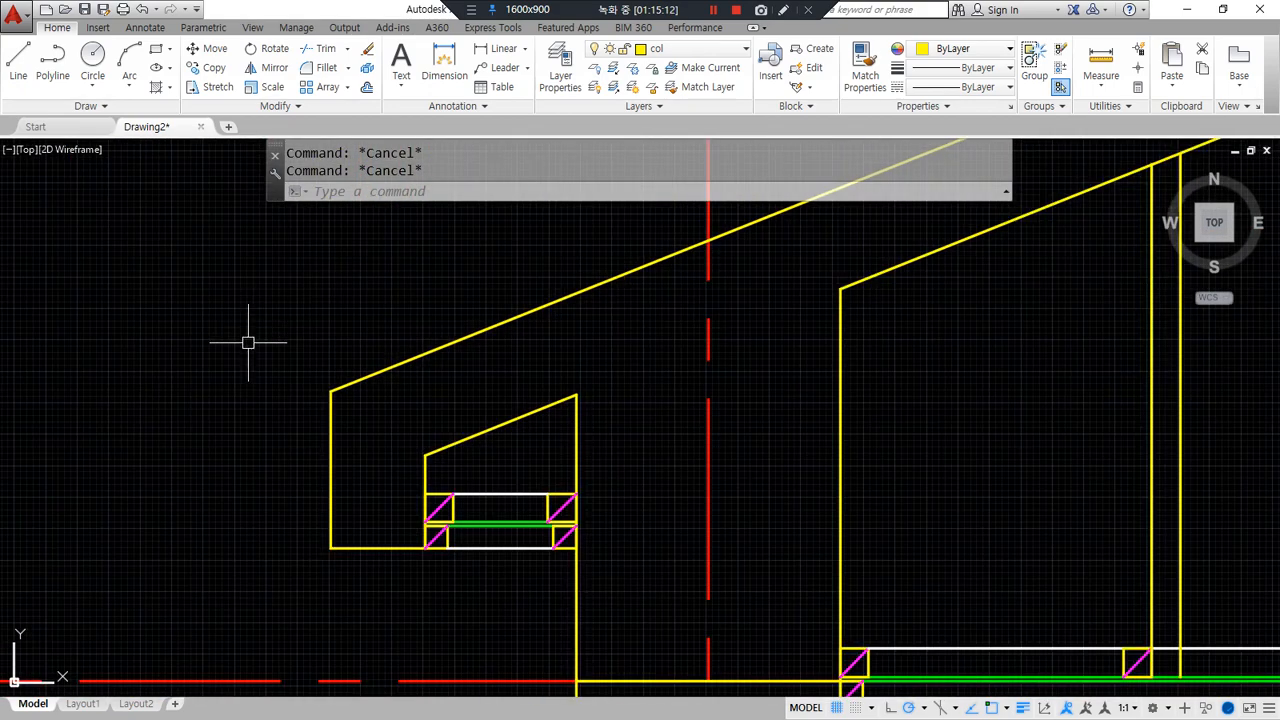
{"action": "scroll", "coordinate": [420, 434], "scroll_direction": "down", "scroll_amount": 2}
{"action": "mouse_move", "coordinate": [420, 434]}
{"action": "middle_mouse_down"}
{"action": "mouse_move", "coordinate": [348, 442]}
{"action": "mouse_move", "coordinate": [200, 517]}
{"action": "middle_mouse_up"}
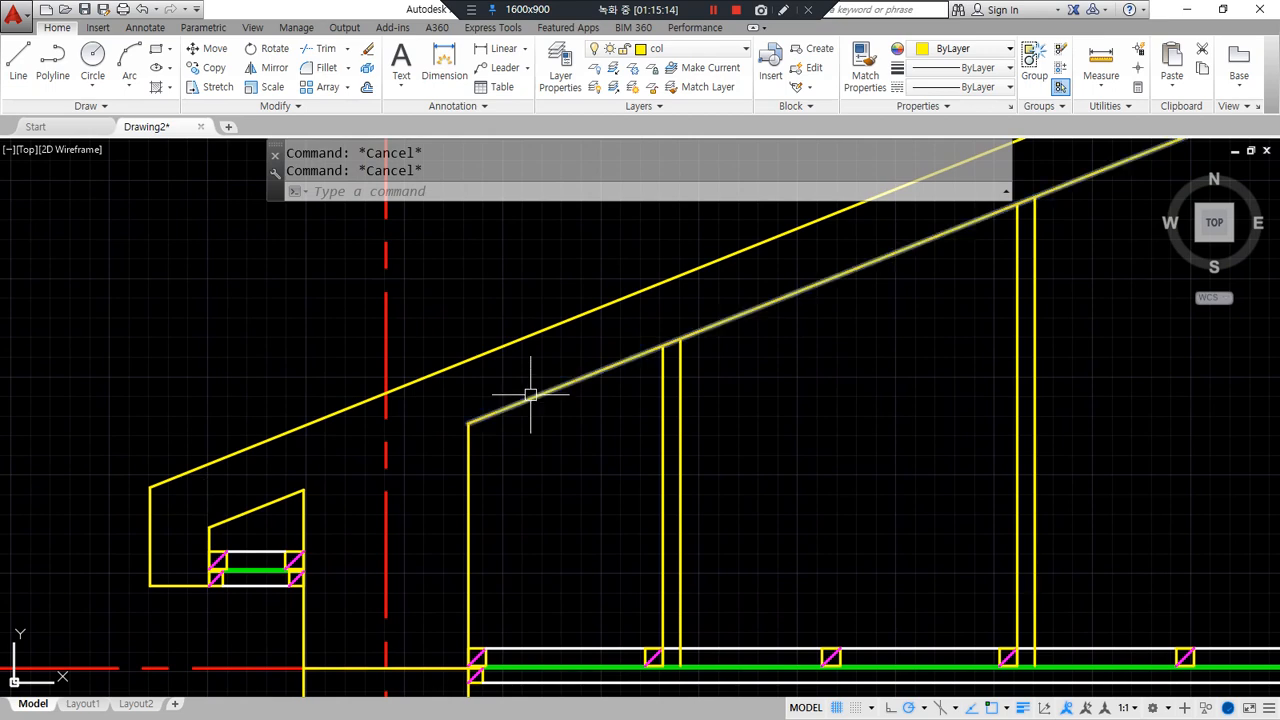
{"action": "scroll", "coordinate": [171, 594], "scroll_direction": "up", "scroll_amount": 2}
{"action": "scroll", "coordinate": [120, 594], "scroll_direction": "up", "scroll_amount": 2}
{"action": "middle_click_drag", "start_coordinate": [120, 594], "coordinate": [223, 580]}
{"action": "type", "text": "o"}
{"action": "key", "text": "Return"}
{"action": "type", "text": "20"}
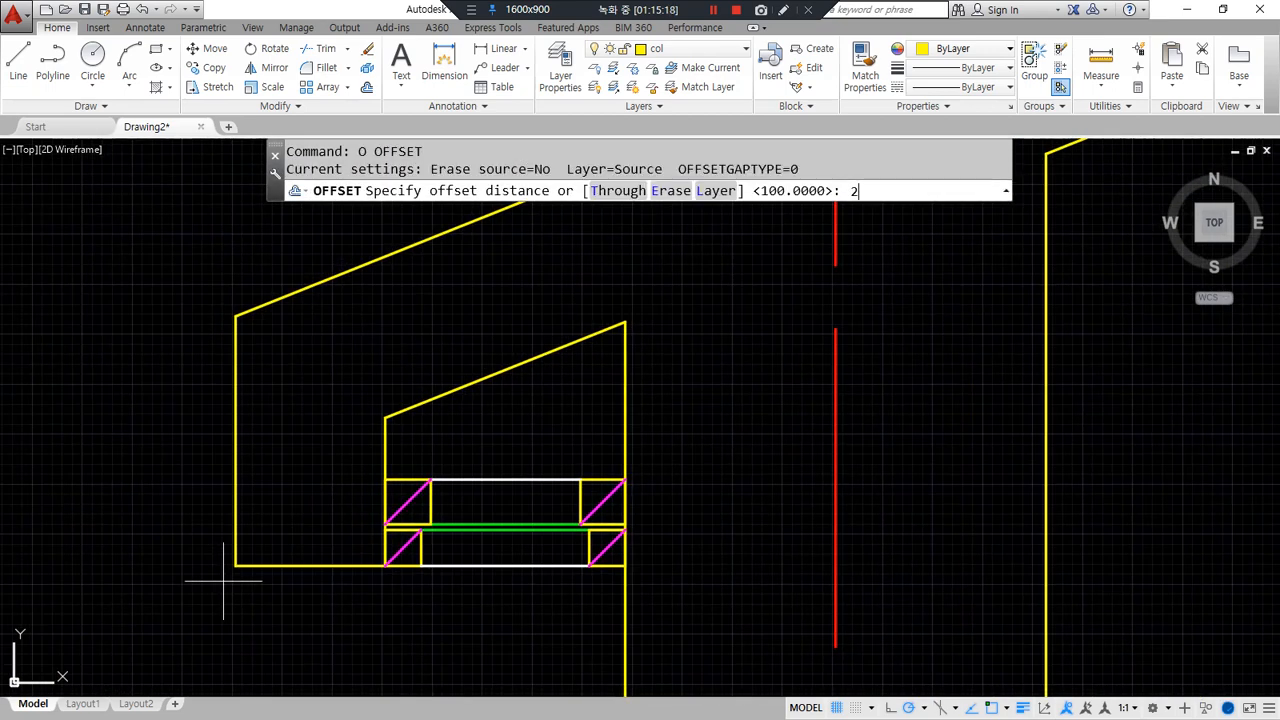
{"action": "key", "text": "Return"}
{"action": "left_click", "coordinate": [236, 566]}
{"action": "left_click", "coordinate": [258, 612]}
{"action": "left_click", "coordinate": [237, 521]}
{"action": "left_click", "coordinate": [146, 491]}
{"action": "key", "text": "Return"}
- Offset the roof's sloped top line upward twice, 15 each time, to form two parallel layer lines
{"action": "middle_click_drag", "start_coordinate": [279, 324], "coordinate": [259, 442]}
{"action": "mouse_move", "coordinate": [292, 417]}
{"action": "left_mouse_down"}
{"action": "mouse_move", "coordinate": [298, 284]}
{"action": "mouse_move", "coordinate": [297, 404]}
{"action": "left_mouse_up"}
{"action": "key", "text": "Escape"}
{"action": "type", "text": "o"}
{"action": "key", "text": "Return"}
{"action": "type", "text": "15"}
{"action": "key", "text": "Return"}
{"action": "left_click", "coordinate": [281, 404]}
{"action": "left_click", "coordinate": [274, 374]}
{"action": "left_click", "coordinate": [274, 391]}
{"action": "left_click", "coordinate": [216, 341]}
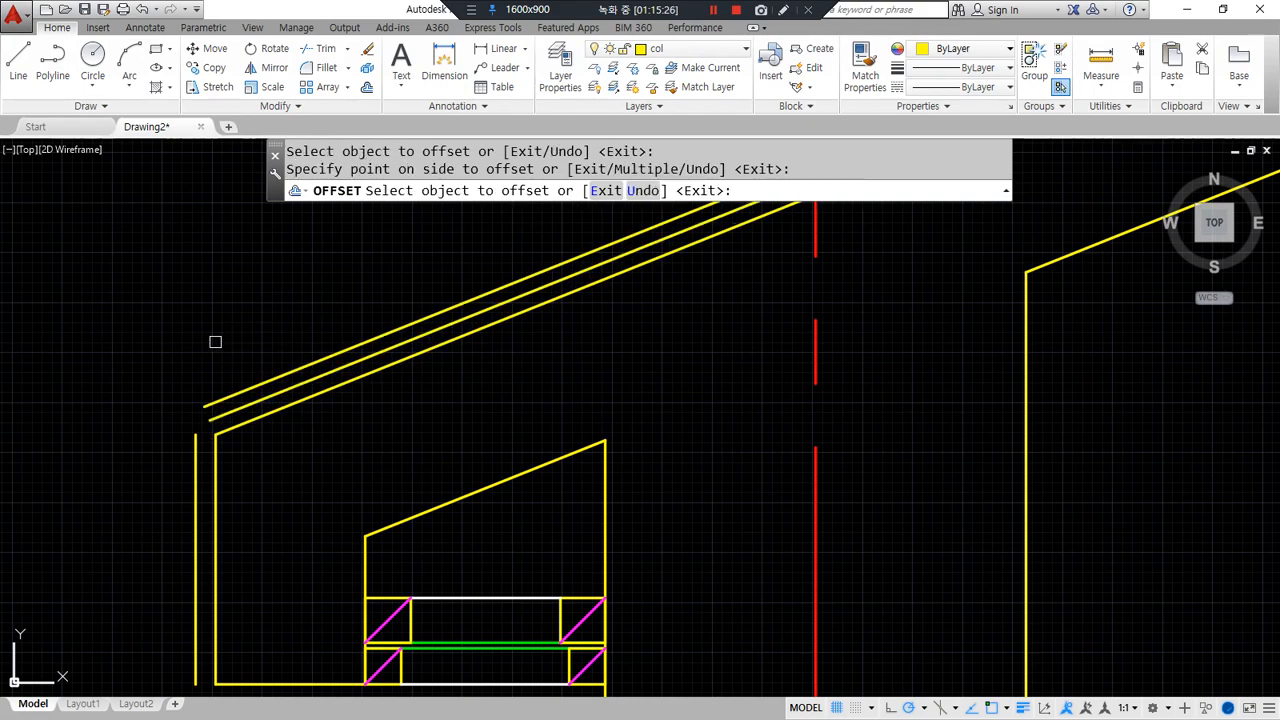
{"action": "key", "text": "Return"}
- Match the eave's underside, outer face and two roof slope offsets to the green line's properties
{"action": "scroll", "coordinate": [205, 380], "scroll_direction": "down", "scroll_amount": 2}
{"action": "middle_click_drag", "start_coordinate": [212, 379], "coordinate": [240, 301]}
{"action": "scroll", "coordinate": [300, 466], "scroll_direction": "up", "scroll_amount": 2}
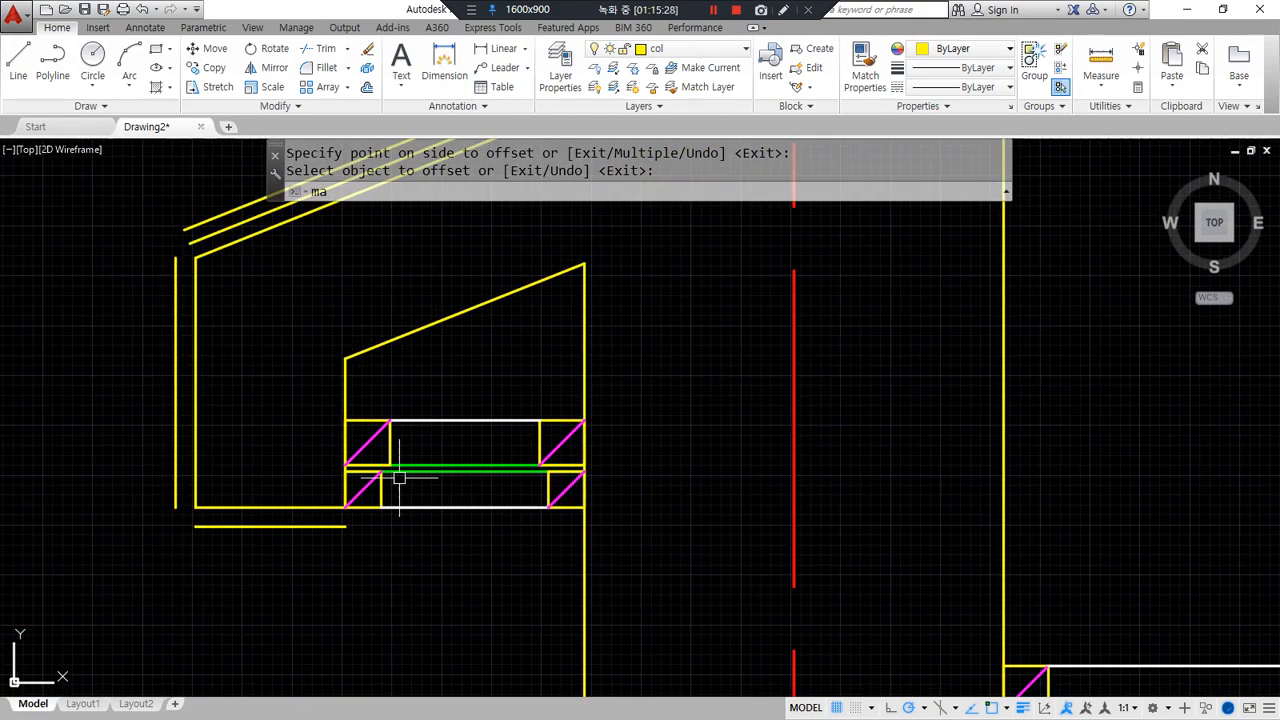
{"action": "type", "text": "ma"}
{"action": "key", "text": "Return"}
{"action": "left_click", "coordinate": [409, 468]}
{"action": "left_click", "coordinate": [230, 544]}
{"action": "left_click", "coordinate": [172, 480]}
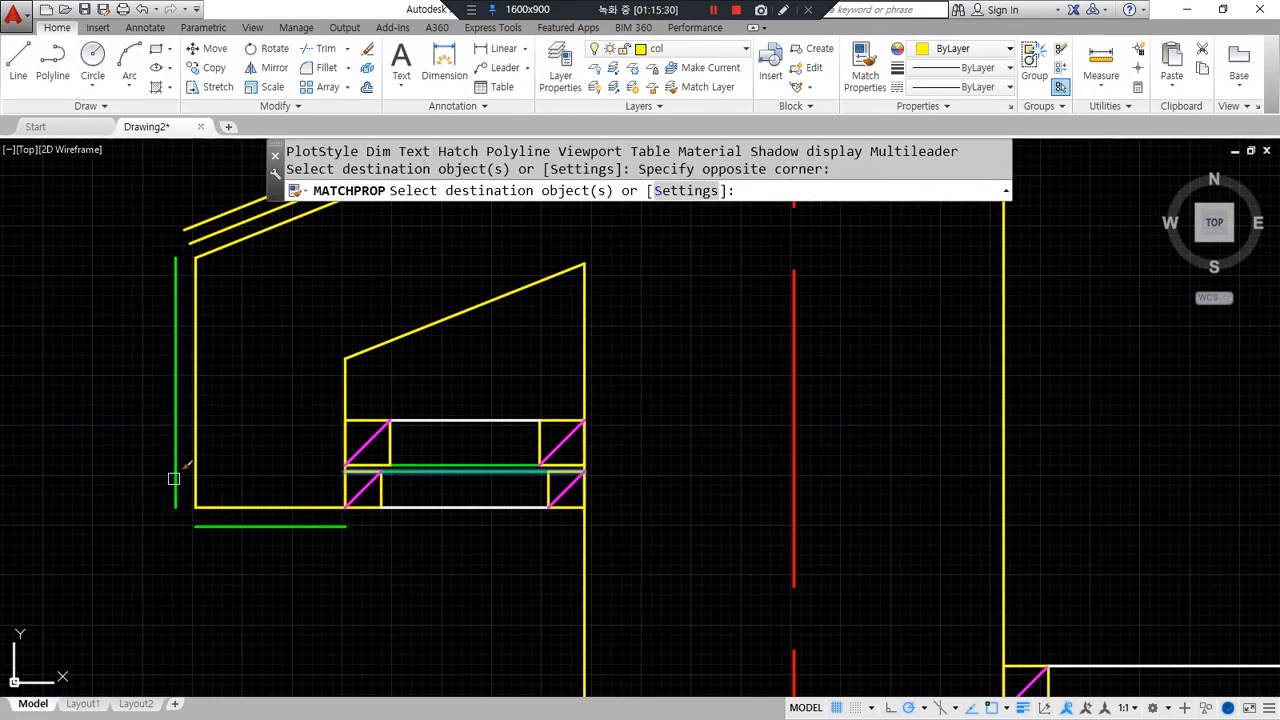
{"action": "middle_click_drag", "start_coordinate": [195, 282], "coordinate": [183, 414]}
{"action": "left_click", "coordinate": [187, 356]}
{"action": "left_click", "coordinate": [191, 370]}
{"action": "key", "text": "Return"}
- Fillet the eave's green outer face line with the underside line and with the outermost roof slope line
{"action": "type", "text": "f"}
{"action": "key", "text": "Return"}
{"action": "left_click", "coordinate": [190, 658]}
{"action": "left_click", "coordinate": [163, 618]}
{"action": "key", "text": "Return"}
{"action": "left_click", "coordinate": [165, 365]}
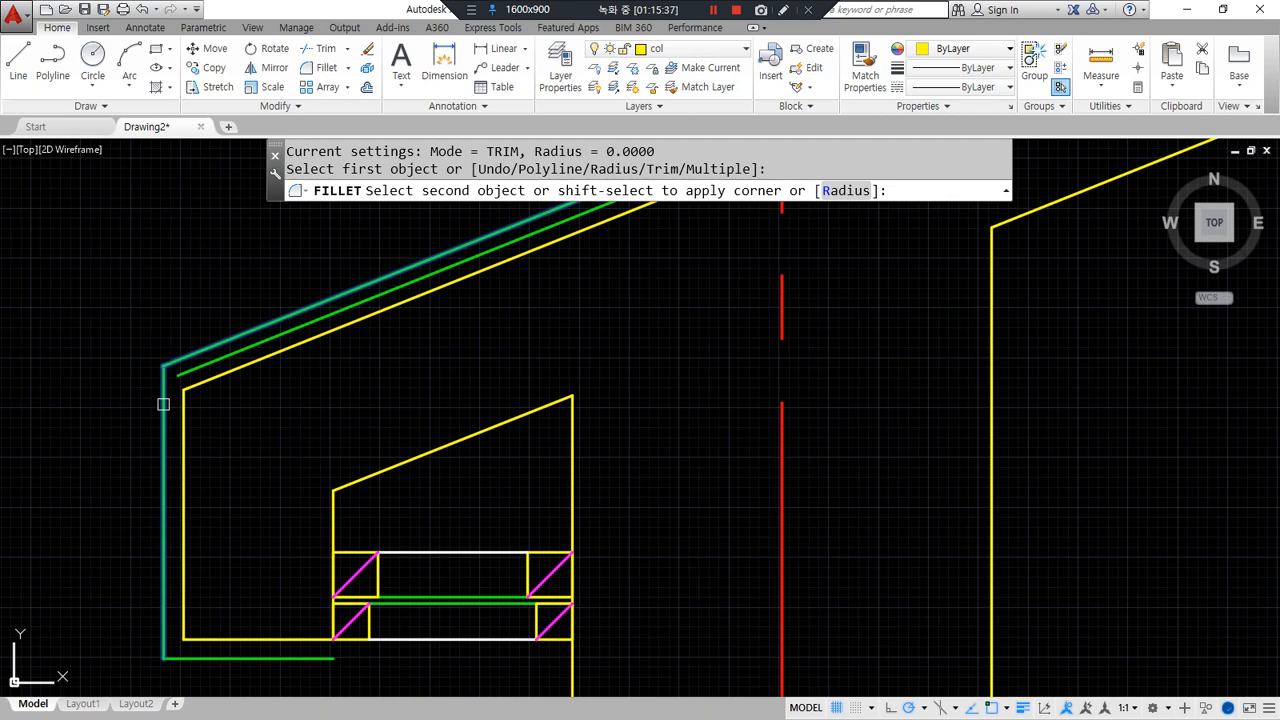
{"action": "left_click", "coordinate": [163, 402]}
- Close the inner end of the eave underside finish with a short vertical line and match it to the green finish line
{"action": "scroll", "coordinate": [301, 680], "scroll_direction": "up", "scroll_amount": 2}
{"action": "type", "text": "l"}
{"action": "key", "text": "Return"}
{"action": "left_click", "coordinate": [348, 648]}
{"action": "key", "text": "Escape"}
{"action": "type", "text": "ma"}
{"action": "key", "text": "Return"}
{"action": "left_click", "coordinate": [323, 648]}
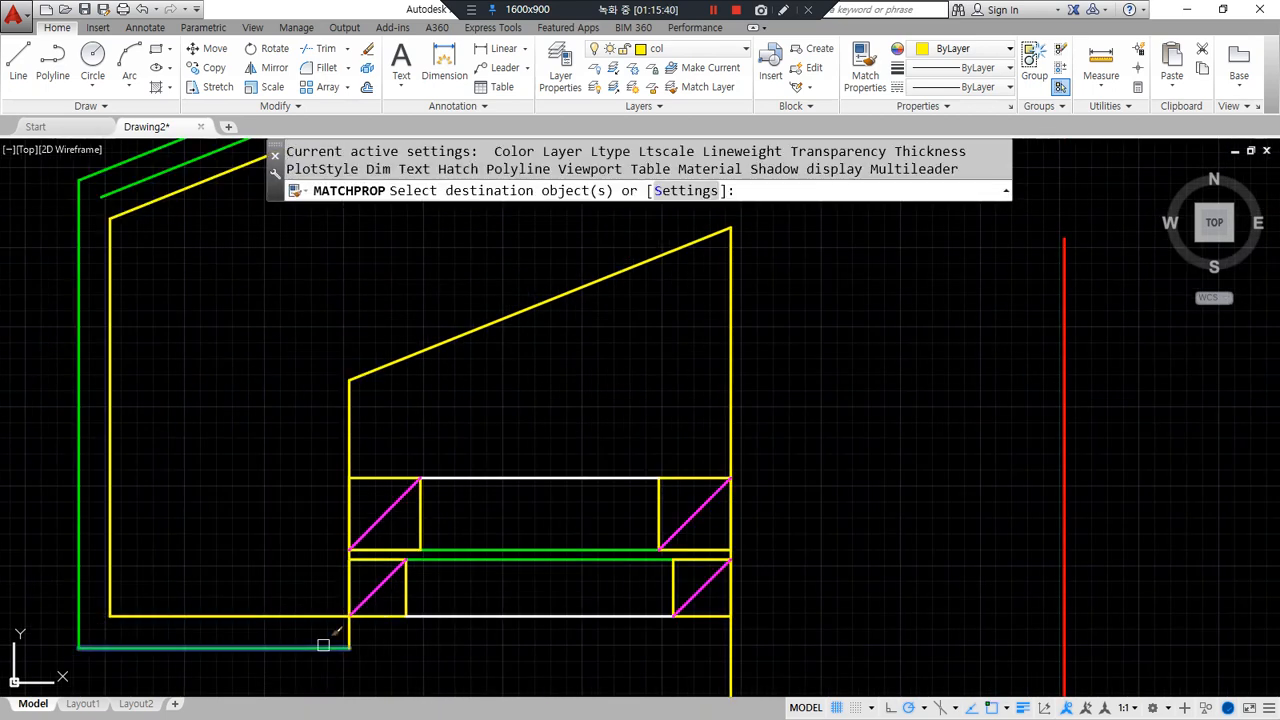
{"action": "left_click", "coordinate": [344, 632]}
{"action": "key", "text": "Return"}
{"action": "scroll", "coordinate": [282, 652], "scroll_direction": "down", "scroll_amount": 2}
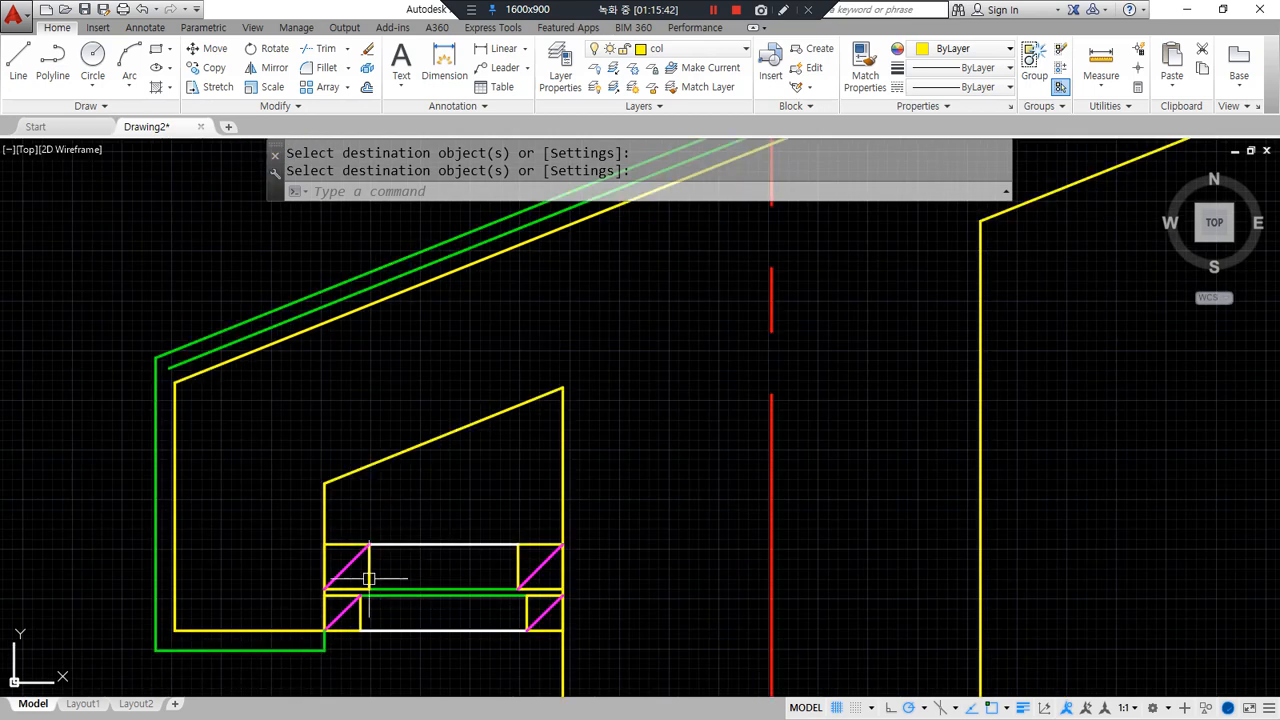
- Set the linetype of the middle green roof slope line to HIDDEN
{"action": "middle_click_drag", "start_coordinate": [285, 562], "coordinate": [286, 542]}
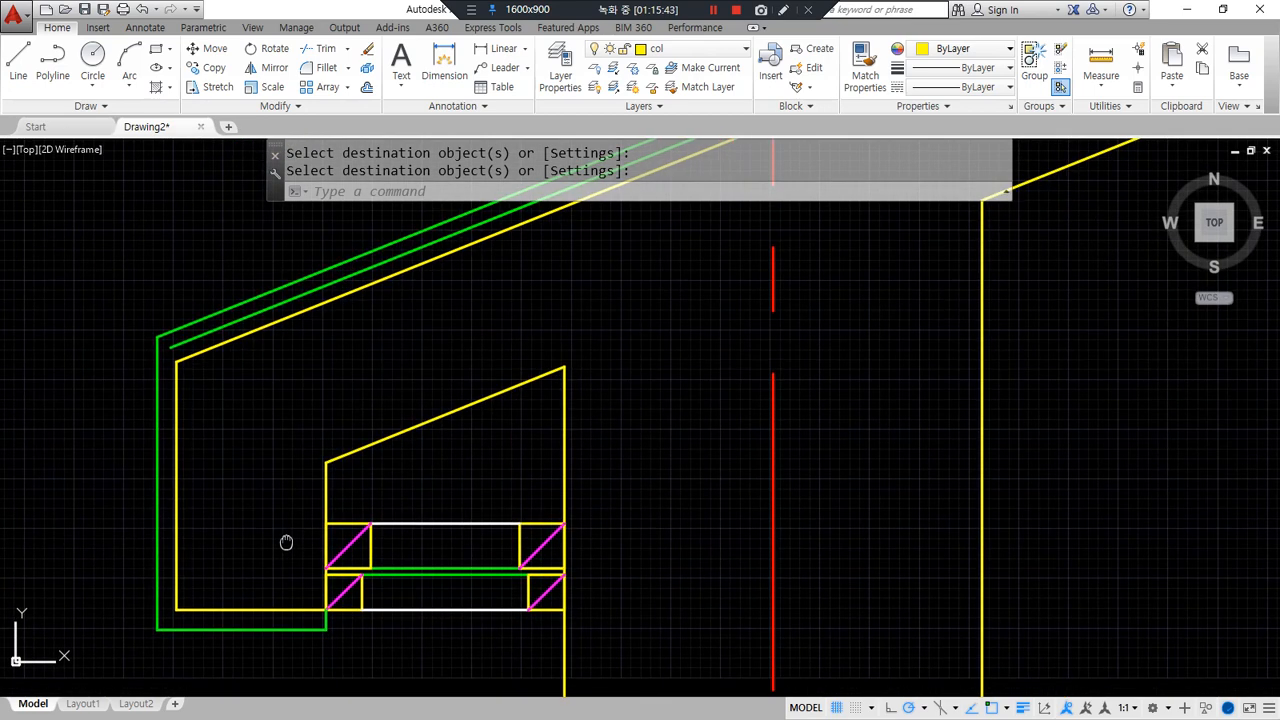
{"action": "left_click", "coordinate": [329, 285]}
{"action": "left_click", "coordinate": [973, 88]}
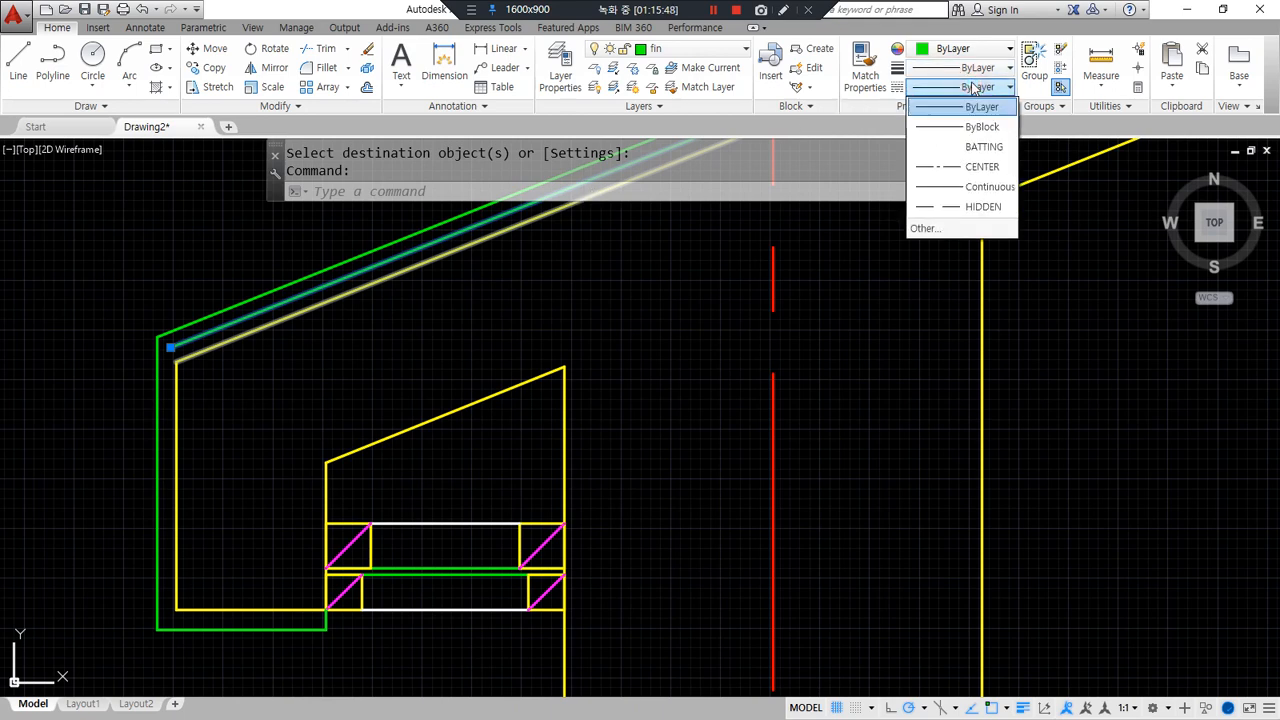
{"action": "left_click", "coordinate": [960, 207]}
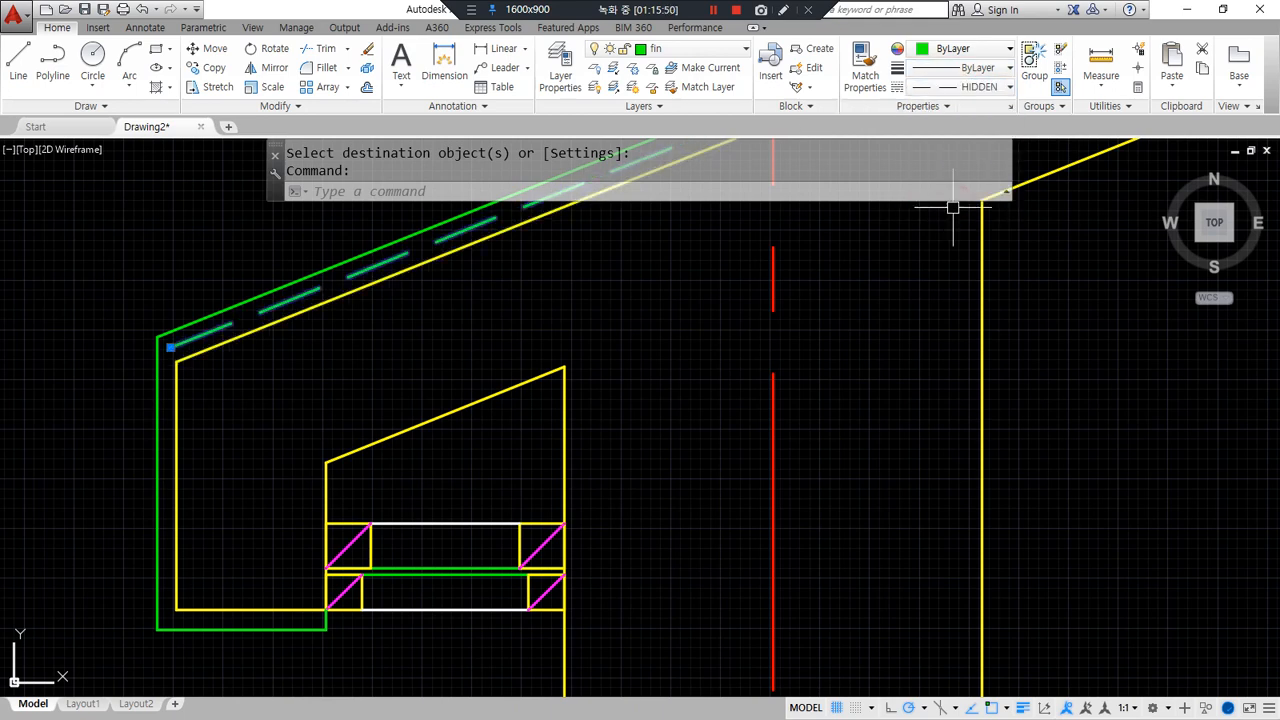
{"action": "key", "text": "Escape"}
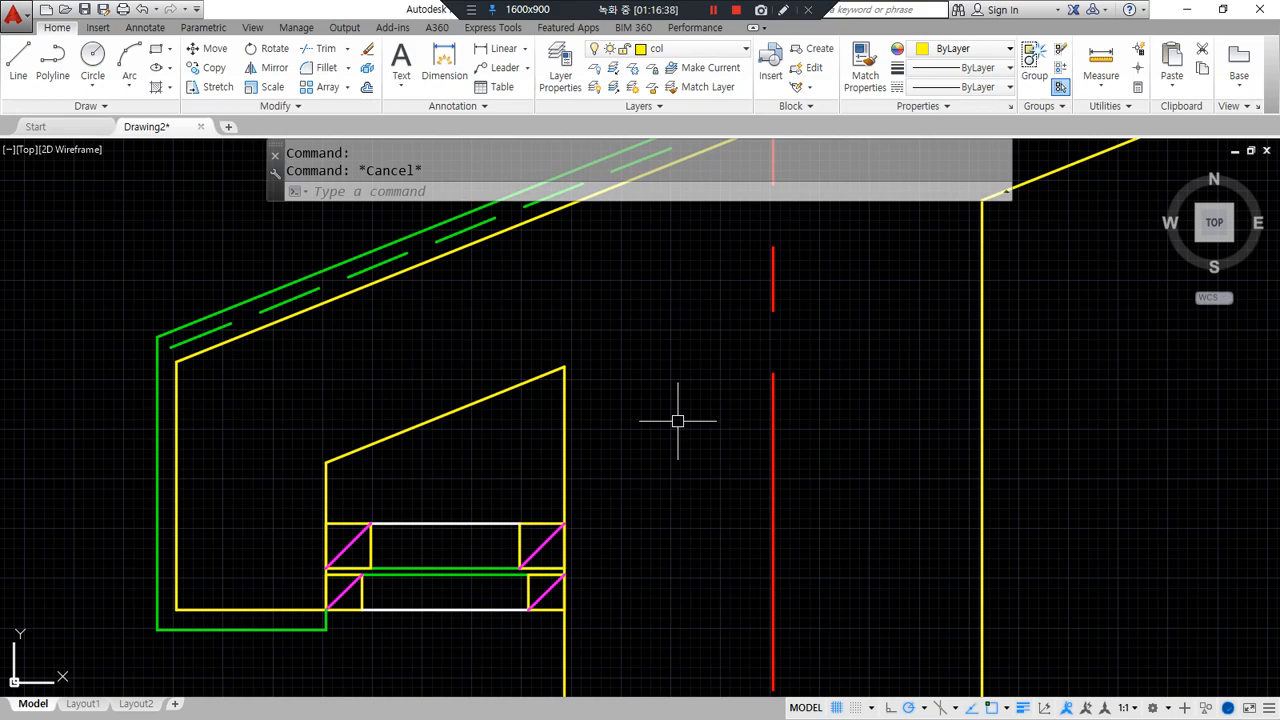
{"action": "scroll", "coordinate": [229, 514], "scroll_direction": "down", "scroll_amount": 2}
{"action": "scroll", "coordinate": [271, 486], "scroll_direction": "up", "scroll_amount": 5}
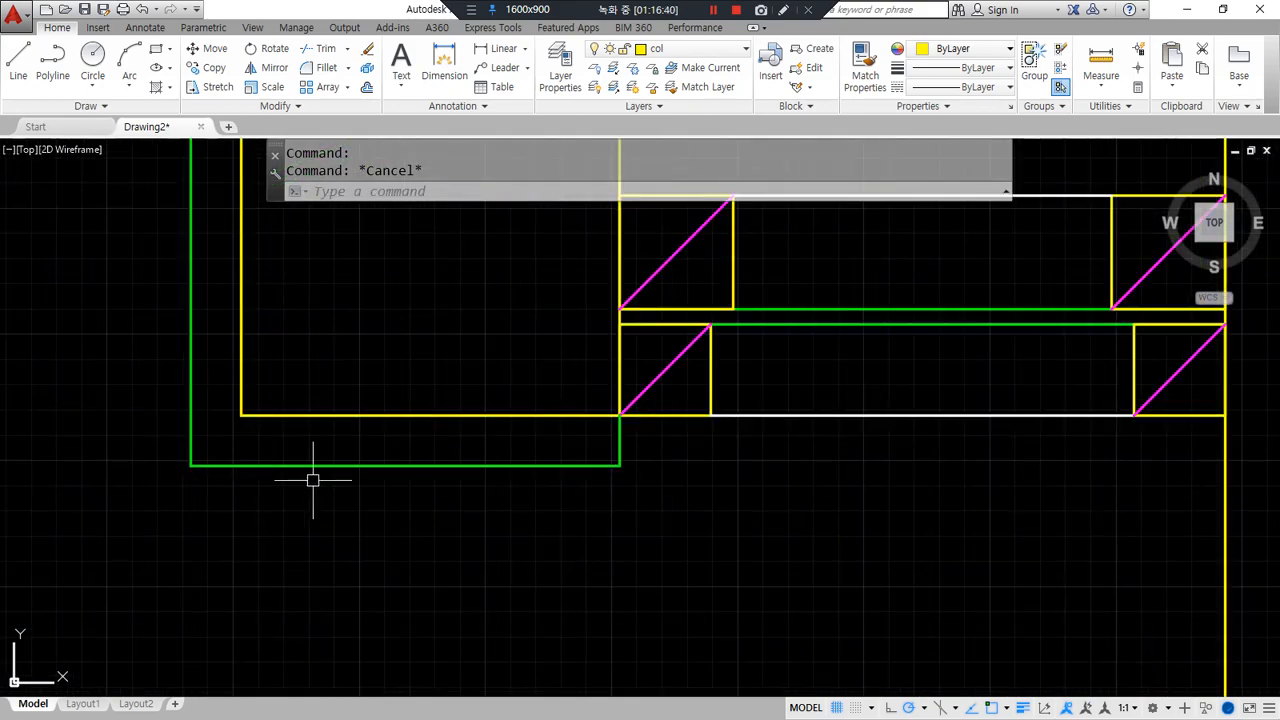
{"action": "key", "text": "ctrl+alt+d"}
{"action": "mouse_move", "coordinate": [341, 492]}
{"action": "left_mouse_down"}
{"action": "mouse_move", "coordinate": [271, 448]}
{"action": "mouse_move", "coordinate": [309, 492]}
{"action": "left_mouse_up"}
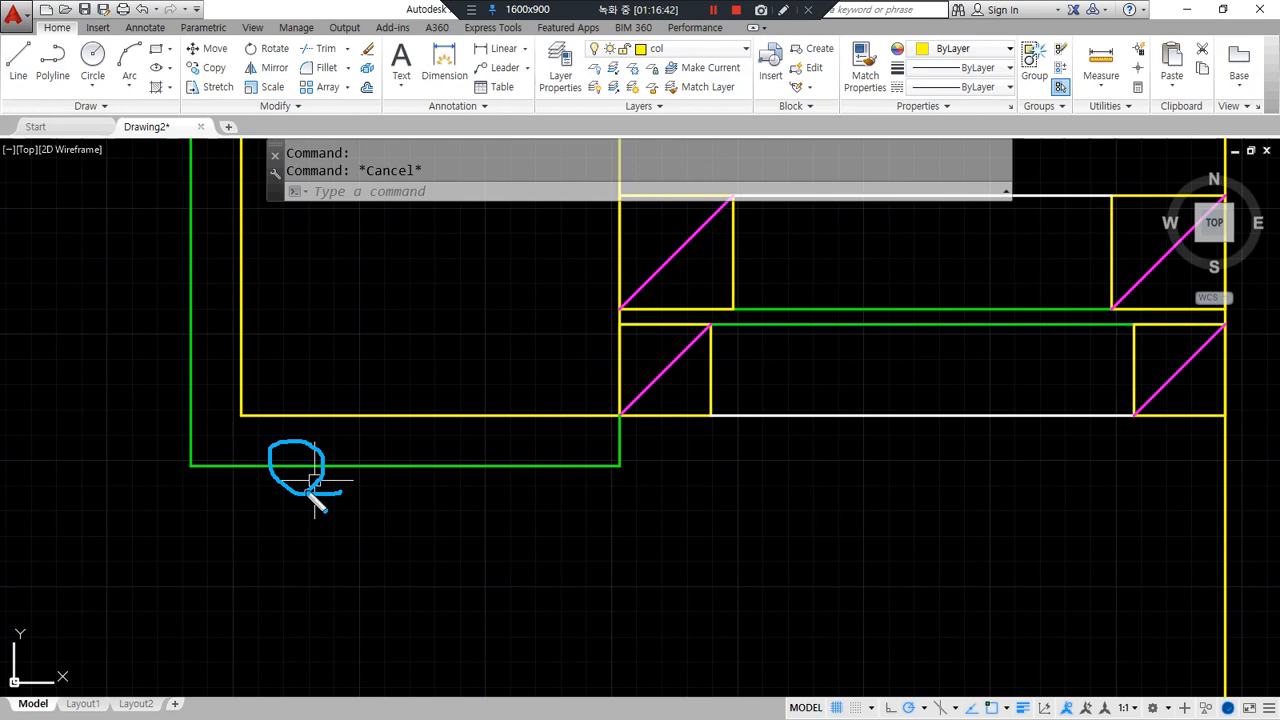
{"action": "type", "text": "l"}
{"action": "key", "text": "Return"}
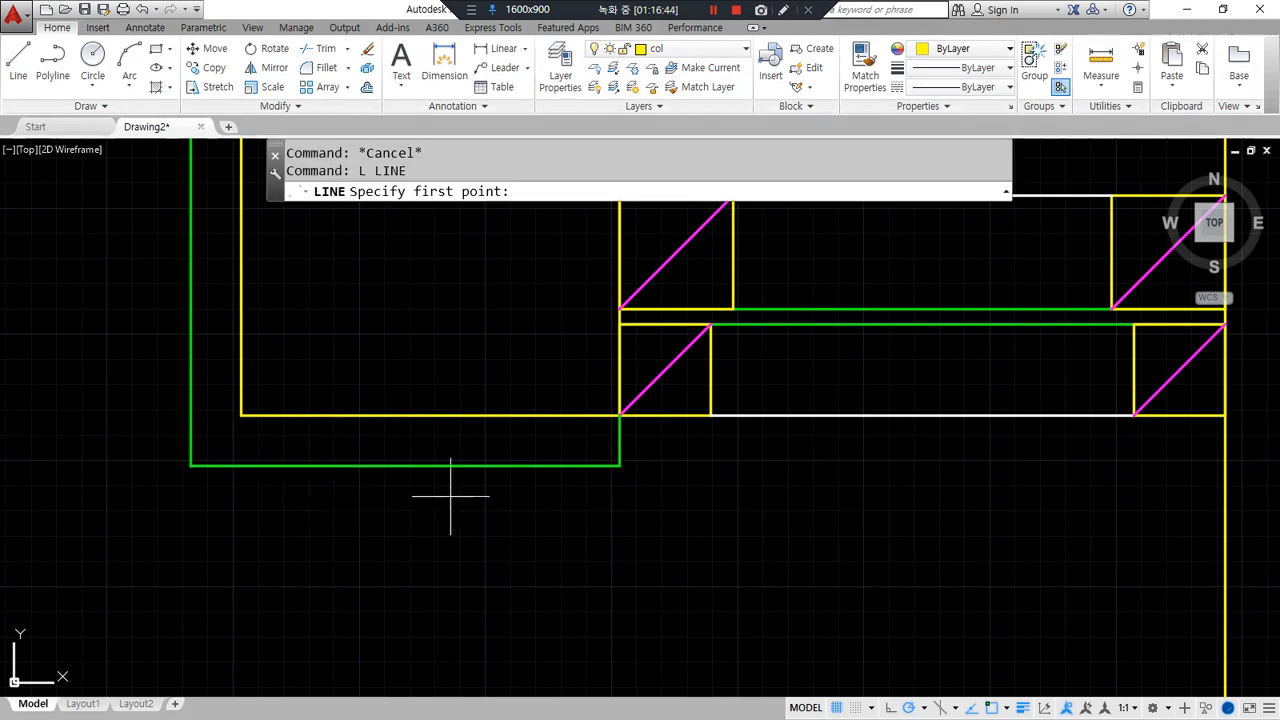
{"action": "mouse_move", "coordinate": [276, 474]}
{"action": "left_mouse_down"}
{"action": "mouse_move", "coordinate": [265, 518]}
{"action": "mouse_move", "coordinate": [612, 512]}
{"action": "mouse_move", "coordinate": [577, 549]}
{"action": "left_mouse_up"}
{"action": "key", "text": "ctrl+alt+d"}
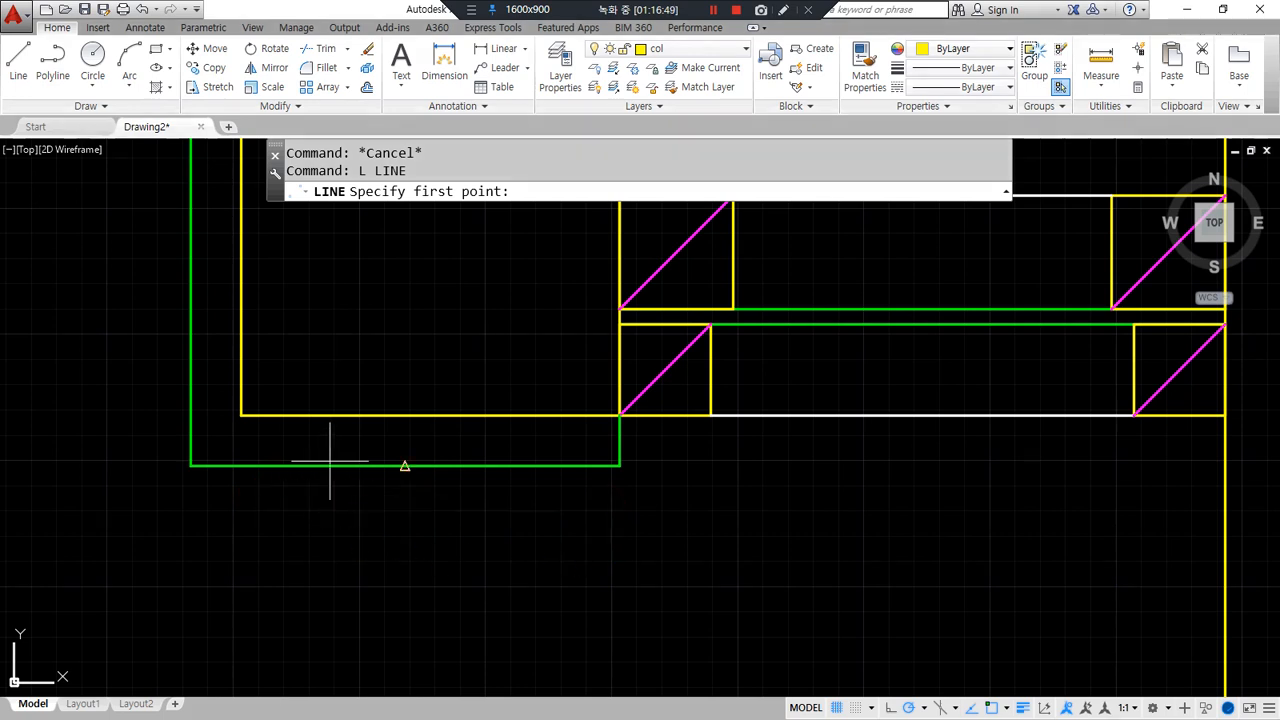
{"action": "left_click", "coordinate": [404, 466]}
{"action": "key", "text": "Escape"}
{"action": "key", "text": "Escape"}
- Draw a groove outline from the midpoint of the eave's underside finish line, 15 up, 20 across and back down to the line
{"action": "type", "text": "l"}
{"action": "key", "text": "Return"}
{"action": "left_click", "coordinate": [404, 466]}
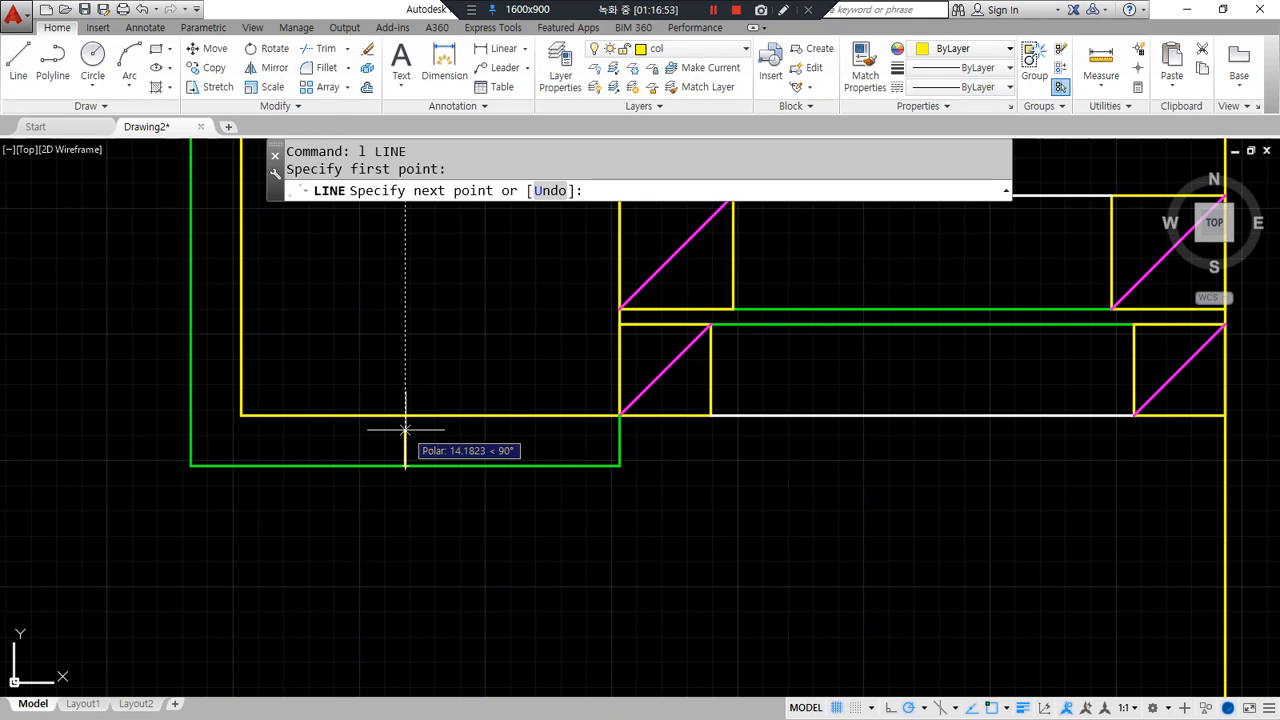
{"action": "type", "text": "15"}
{"action": "key", "text": "Return"}
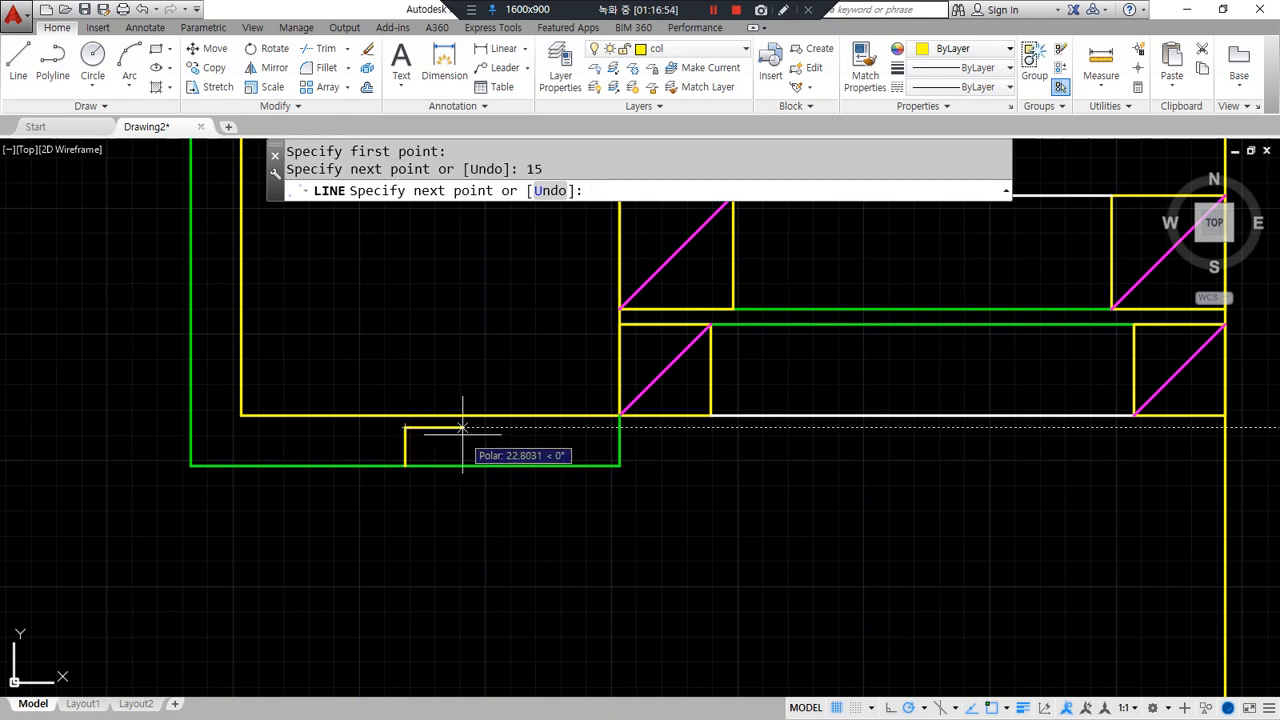
{"action": "type", "text": "20"}
{"action": "key", "text": "Return"}
{"action": "left_click", "coordinate": [456, 466]}
{"action": "key", "text": "Return"}
- Trim the eave underside finish line across the opening of the groove
{"action": "type", "text": "tr"}
{"action": "key", "text": "Return"}
{"action": "key", "text": "Return"}
{"action": "left_click", "coordinate": [431, 464]}
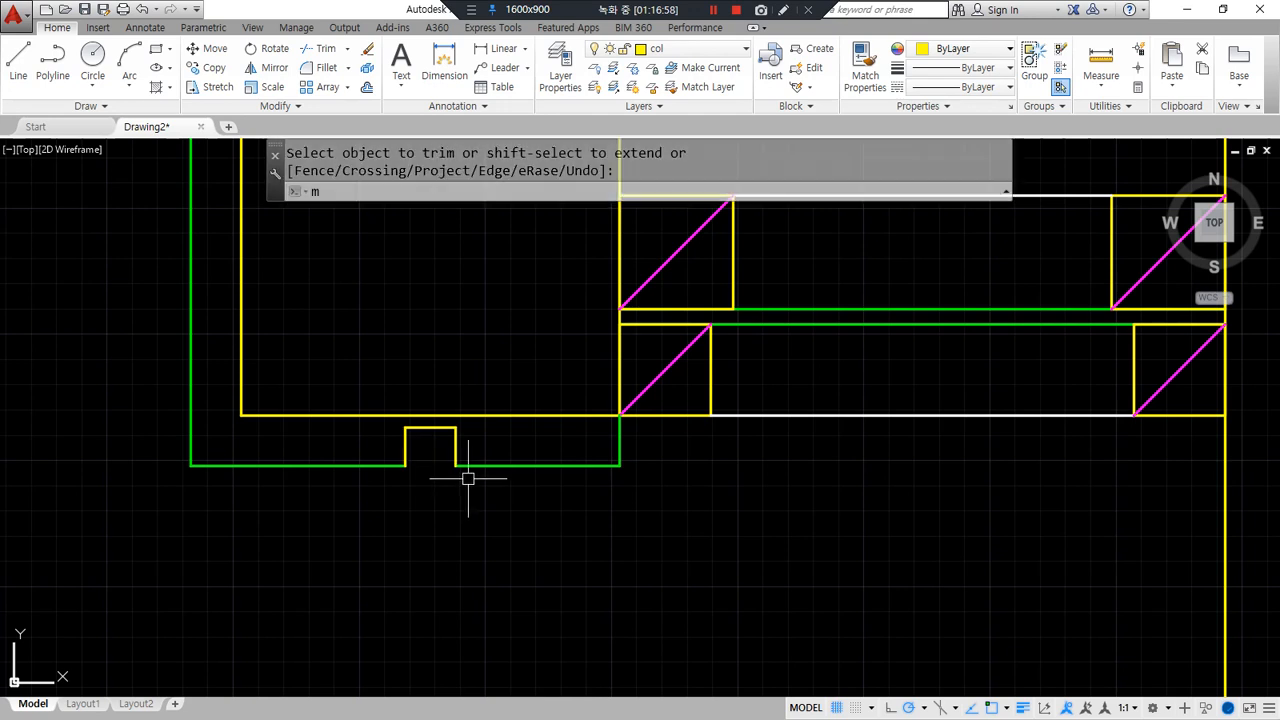
{"action": "key", "text": "Return"}
- Match the groove outline to the green finish line's properties
{"action": "type", "text": "ma"}
{"action": "key", "text": "Return"}
{"action": "left_click", "coordinate": [473, 465]}
{"action": "left_click", "coordinate": [481, 466]}
{"action": "left_click", "coordinate": [384, 428]}
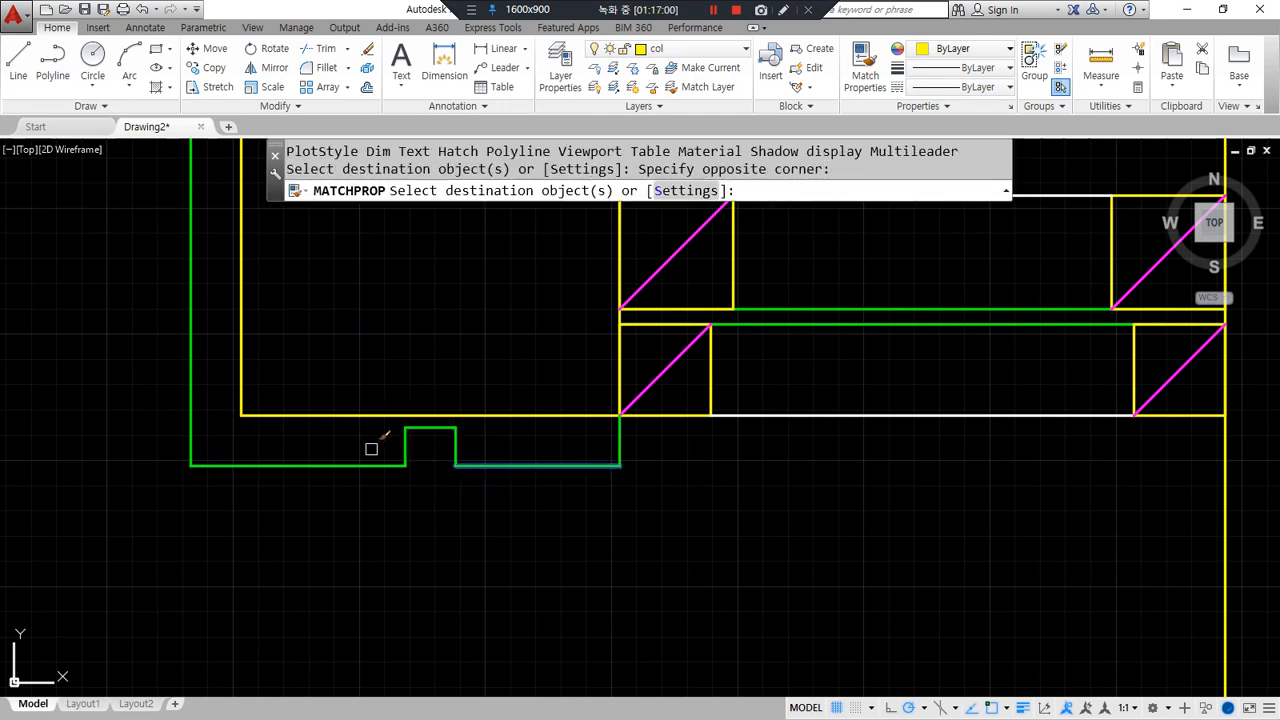
{"action": "key", "text": "Return"}
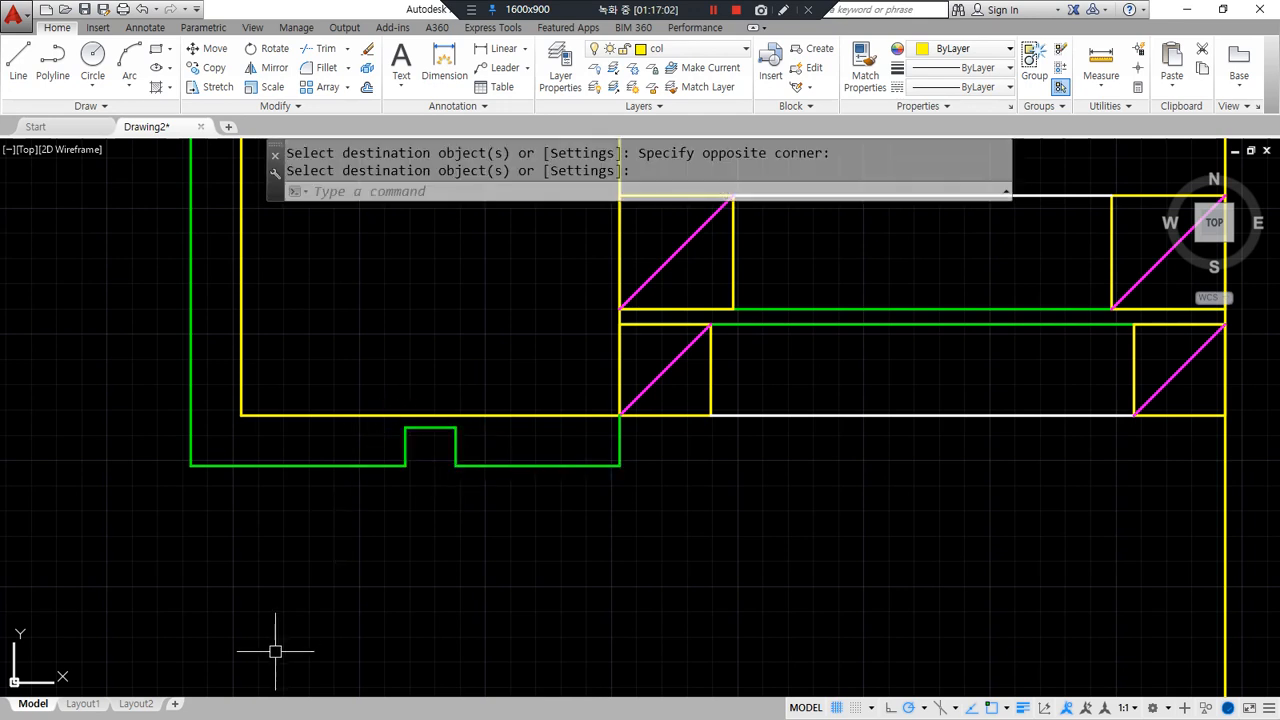
{"action": "key", "text": "ctrl+alt+d"}
{"action": "mouse_move", "coordinate": [463, 507]}
{"action": "left_mouse_down"}
{"action": "mouse_move", "coordinate": [452, 388]}
{"action": "mouse_move", "coordinate": [412, 551]}
{"action": "left_mouse_up"}
{"action": "key", "text": "Escape"}
- Switch to the Notepad notes, move the window aside and add the line "물 끊기 홈" below the roof slope entry
{"action": "key", "text": "alt+Tab"}
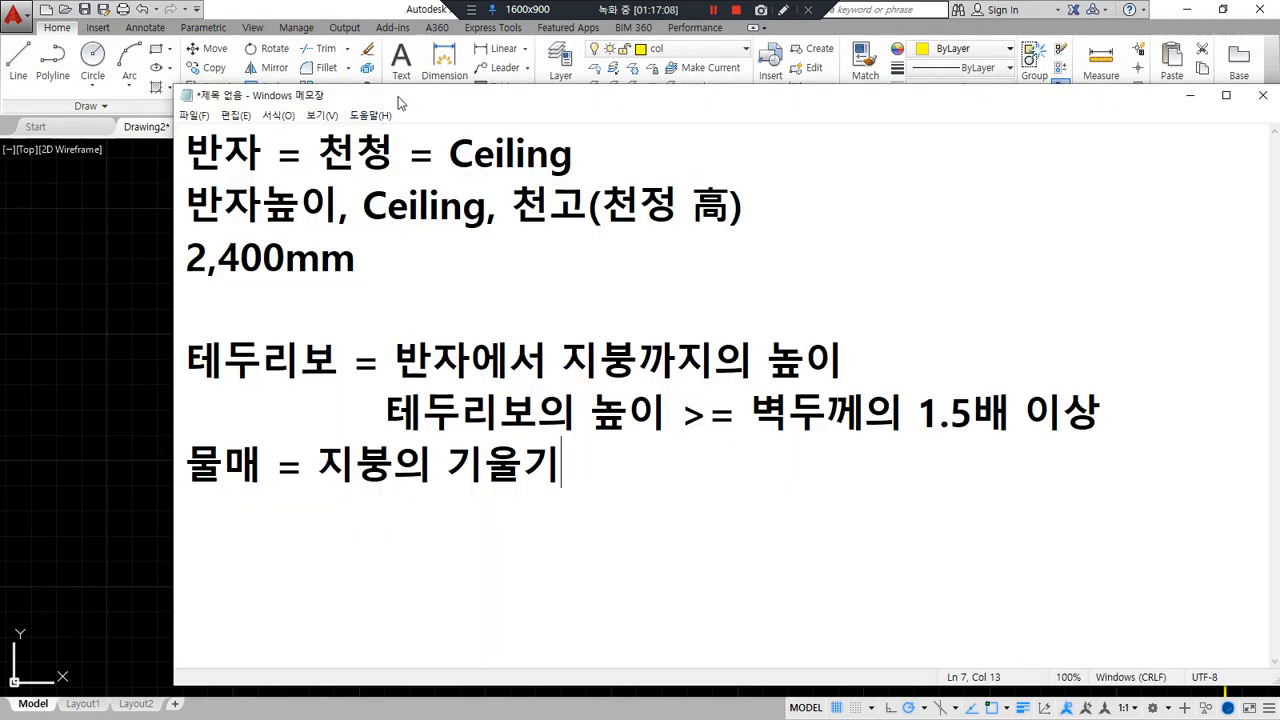
{"action": "left_click_drag", "start_coordinate": [400, 103], "coordinate": [828, 88]}
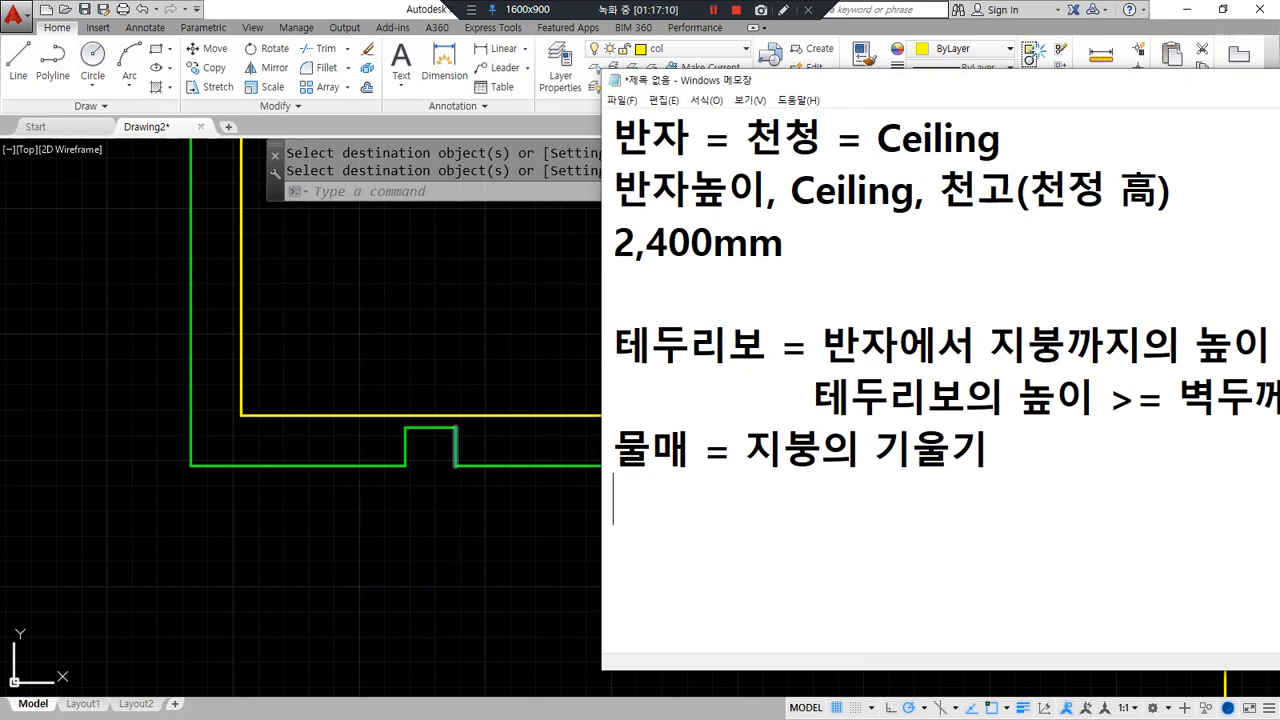
{"action": "type", "text": "물끊"}
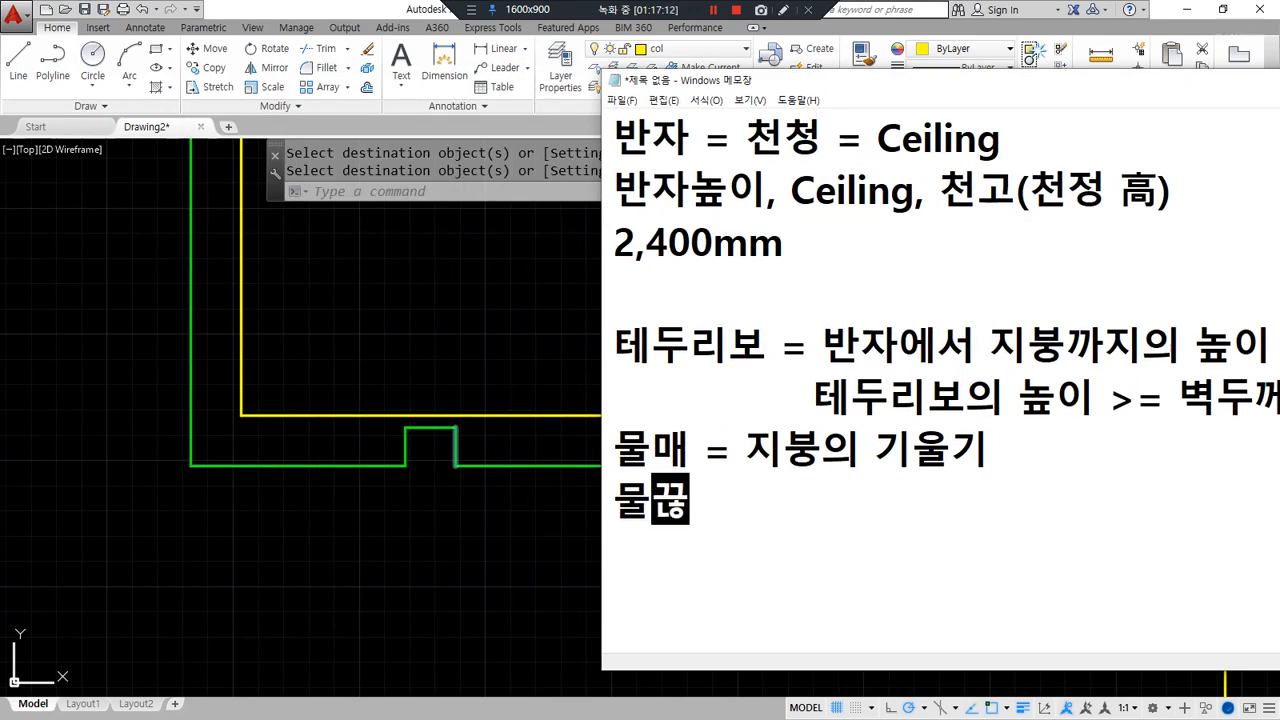
{"action": "type", "text": "기 홈"}
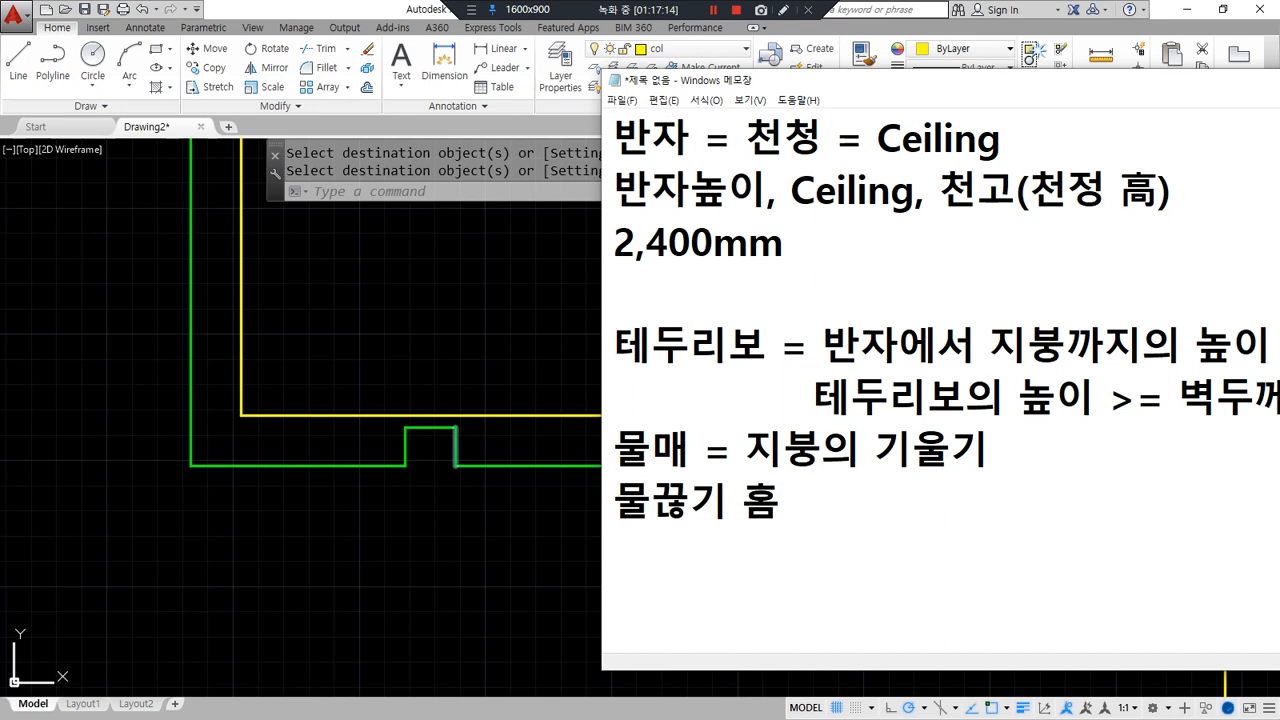
{"action": "key", "text": "Left"}
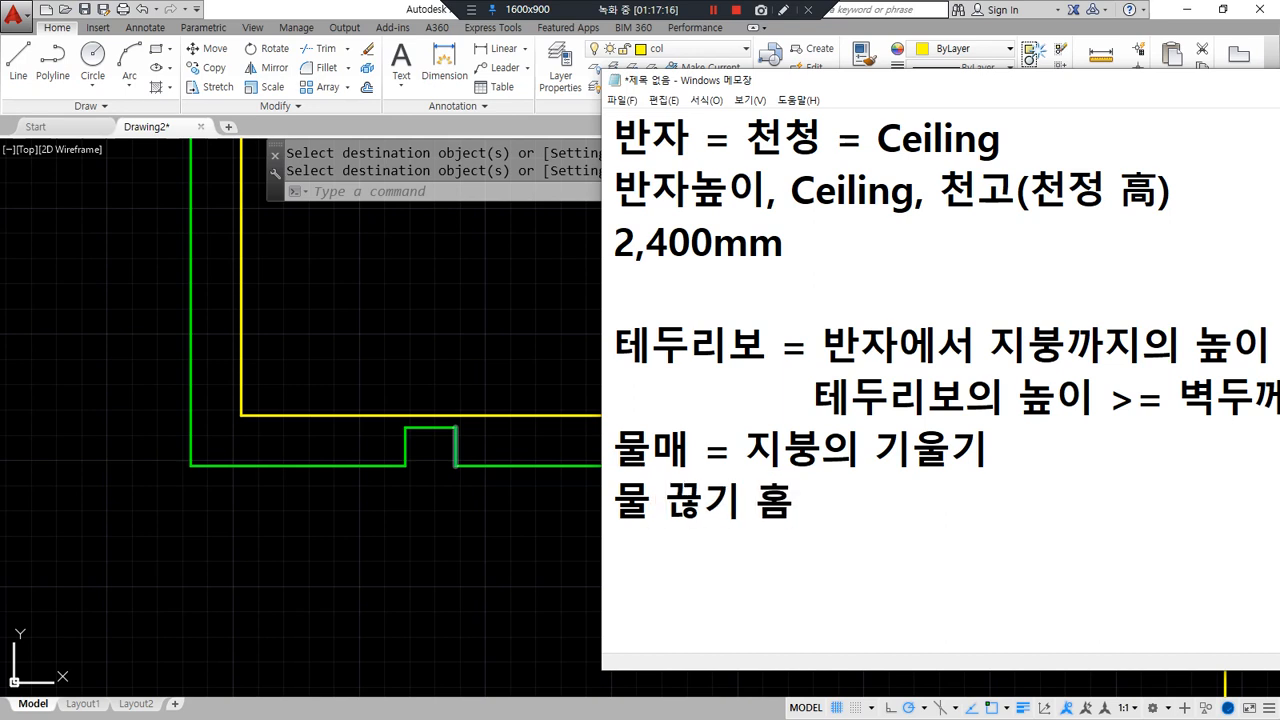
{"action": "left_click_drag", "start_coordinate": [137, 175], "coordinate": [137, 425]}
{"action": "left_click_drag", "start_coordinate": [204, 490], "coordinate": [250, 500]}
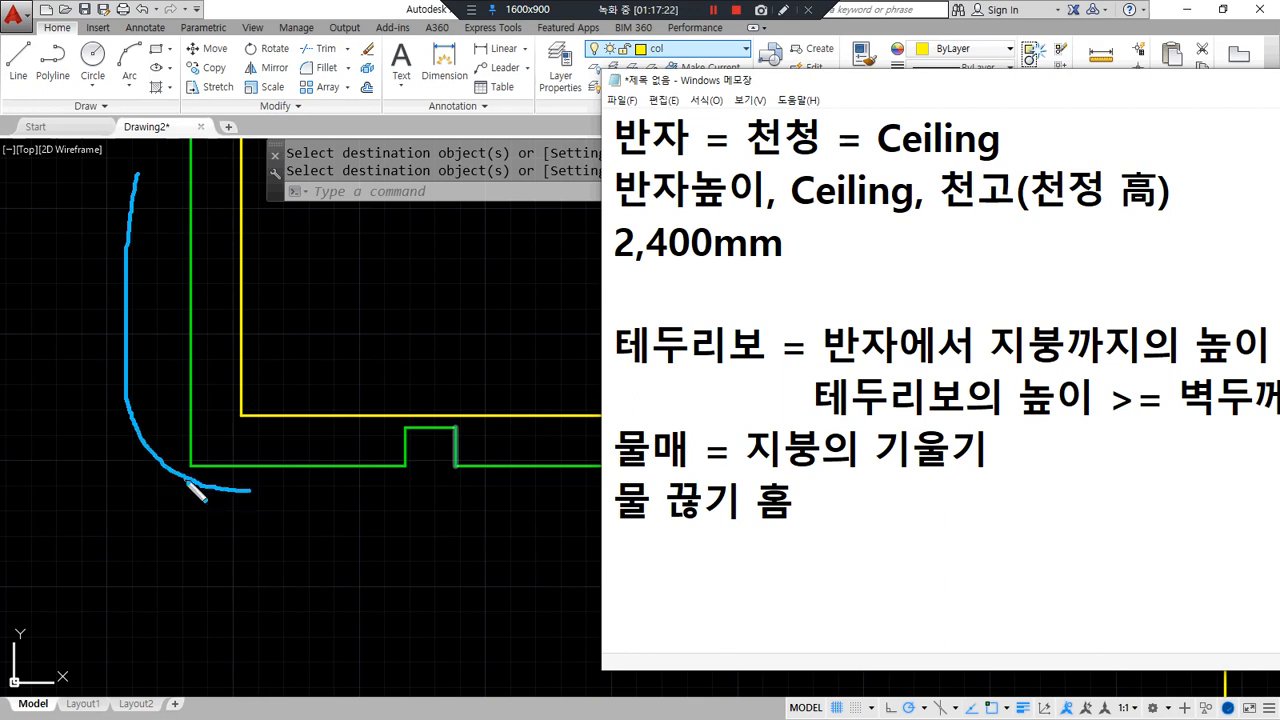
{"action": "mouse_move", "coordinate": [174, 470]}
{"action": "left_mouse_down"}
{"action": "mouse_move", "coordinate": [248, 490]}
{"action": "mouse_move", "coordinate": [350, 488]}
{"action": "left_mouse_up"}
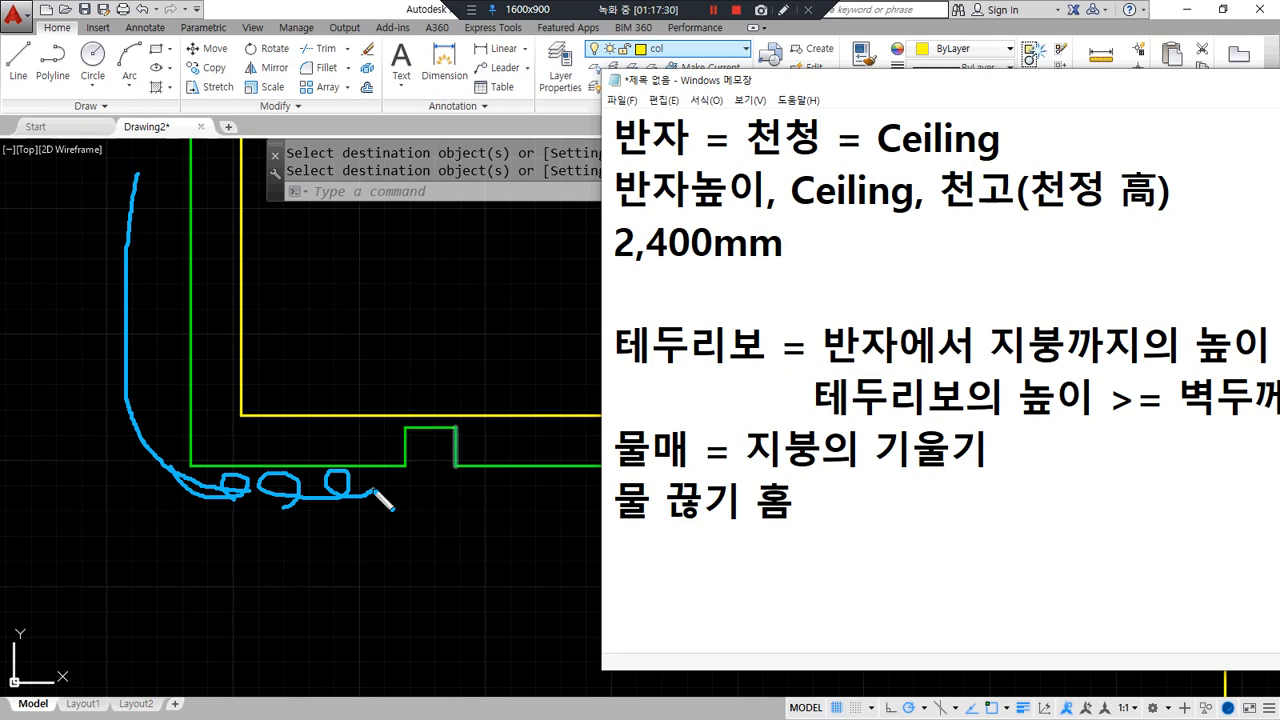
{"action": "mouse_move", "coordinate": [362, 477]}
{"action": "left_mouse_down"}
{"action": "mouse_move", "coordinate": [440, 500]}
{"action": "mouse_move", "coordinate": [448, 525]}
{"action": "mouse_move", "coordinate": [433, 551]}
{"action": "left_mouse_up"}
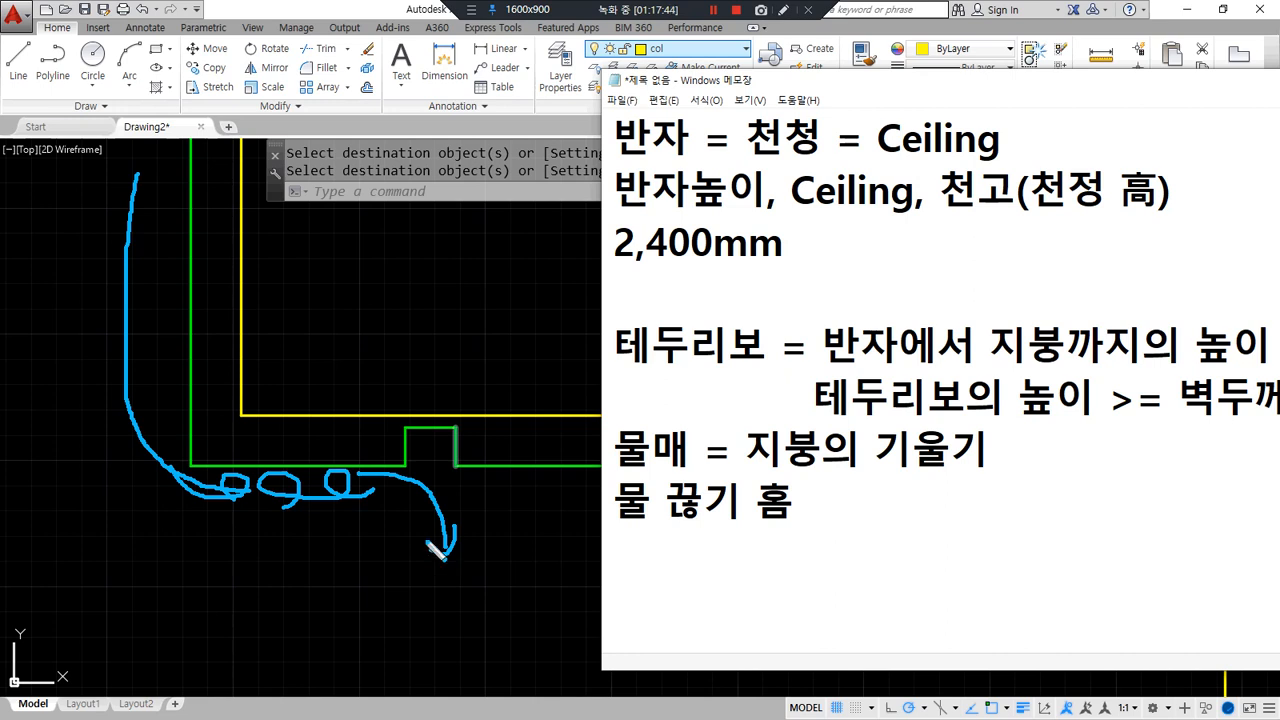
{"action": "mouse_move", "coordinate": [486, 498]}
{"action": "left_mouse_down"}
{"action": "mouse_move", "coordinate": [355, 410]}
{"action": "mouse_move", "coordinate": [458, 522]}
{"action": "left_mouse_up"}
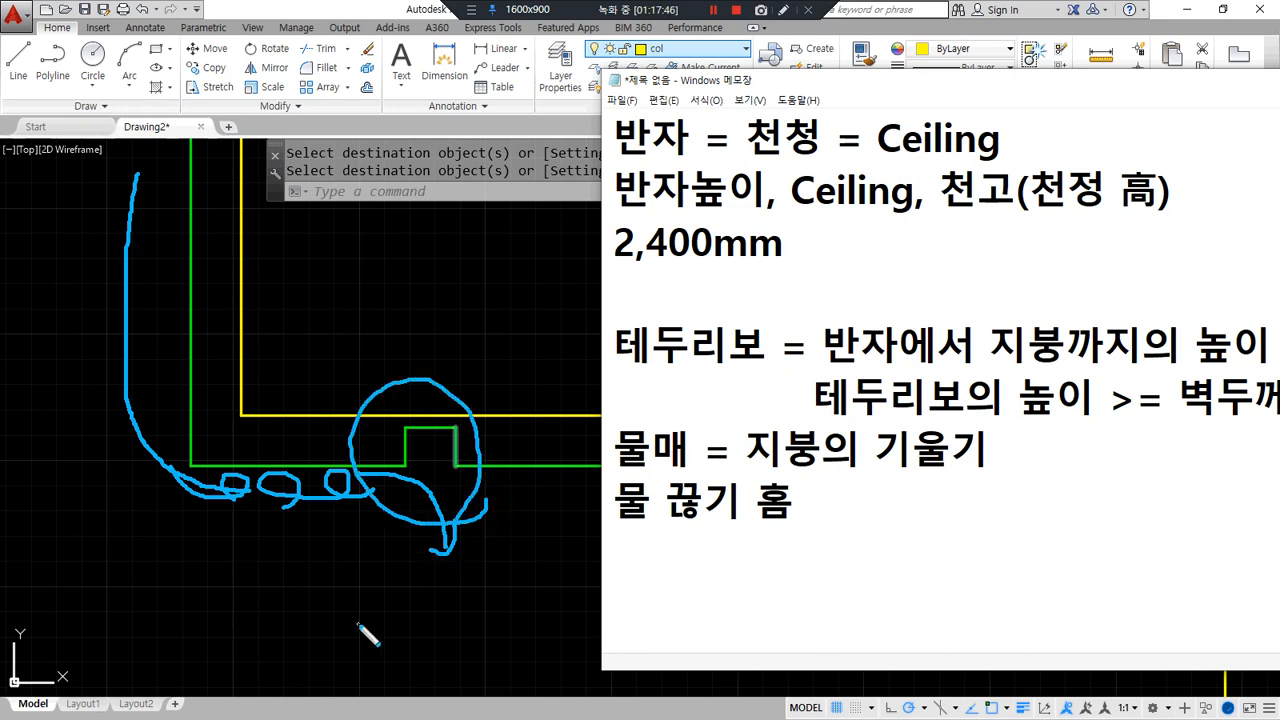
{"action": "key", "text": "Escape"}
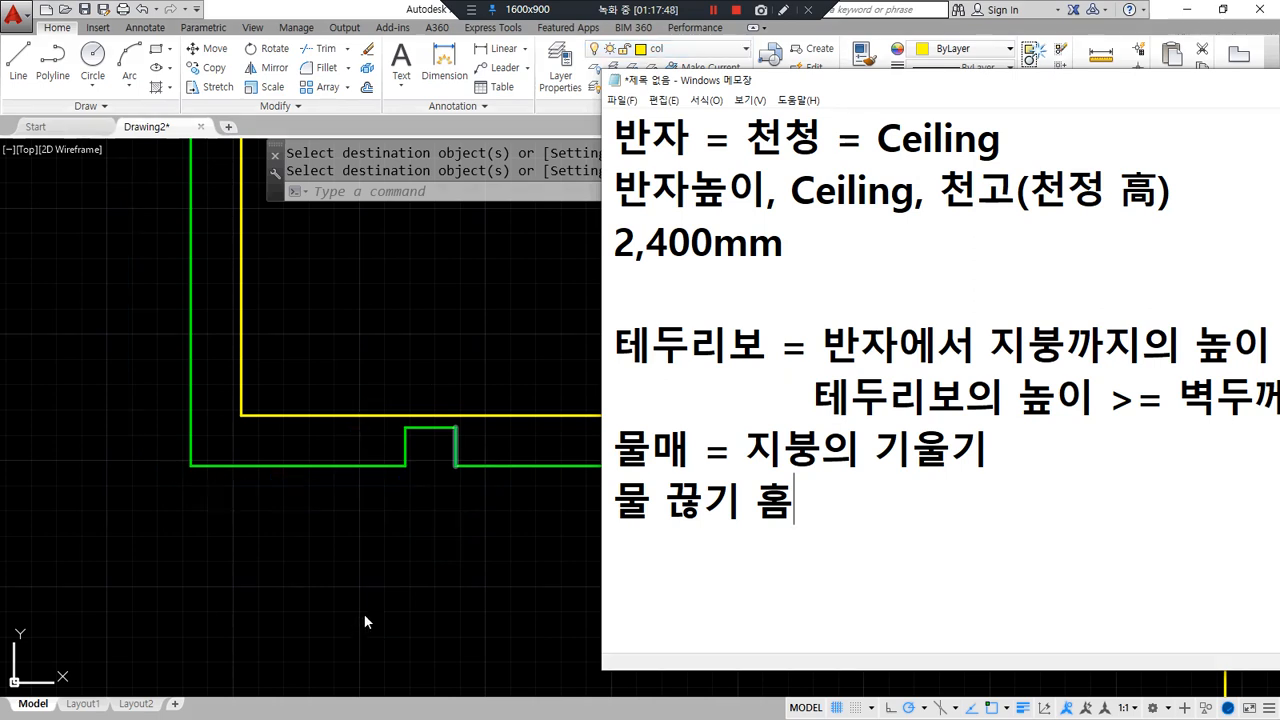
{"action": "mouse_move", "coordinate": [449, 491]}
{"action": "left_mouse_down"}
{"action": "mouse_move", "coordinate": [500, 408]}
{"action": "mouse_move", "coordinate": [441, 495]}
{"action": "left_mouse_up"}
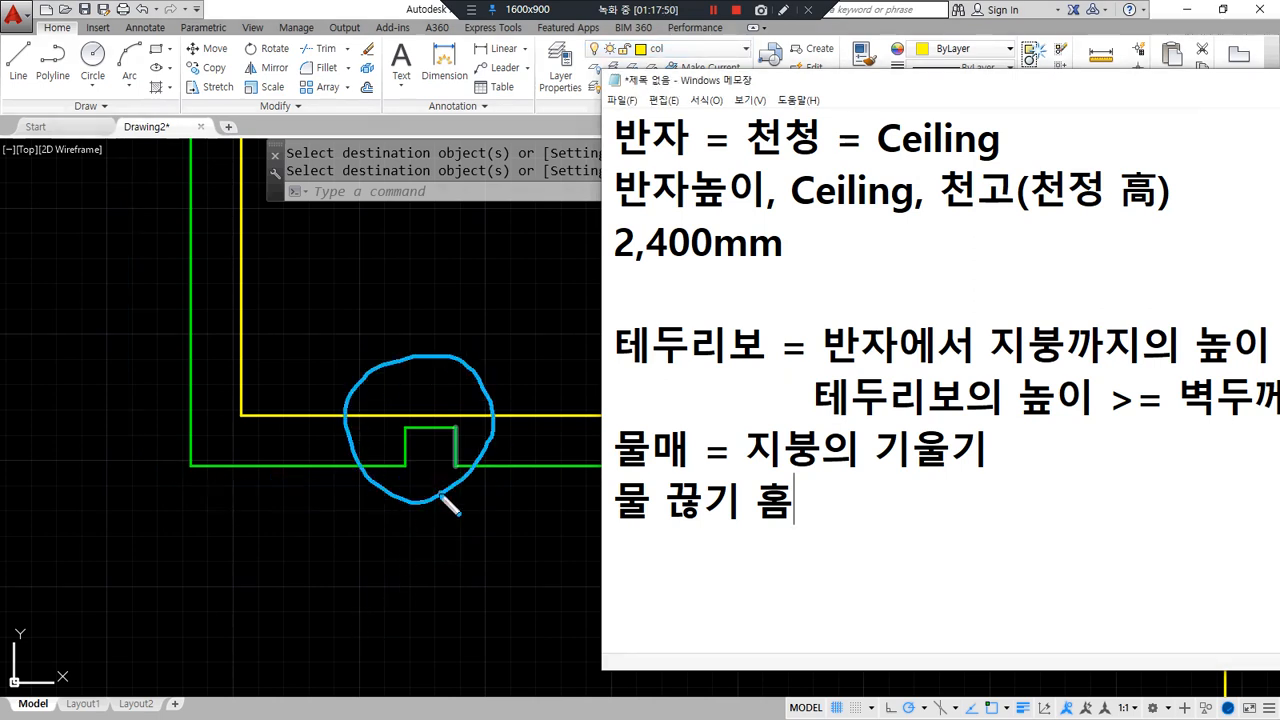
{"action": "key", "text": "Escape"}
- Offset the wall's outer face line 20 outward below the eave
{"action": "scroll", "coordinate": [403, 487], "scroll_direction": "down", "scroll_amount": 4}
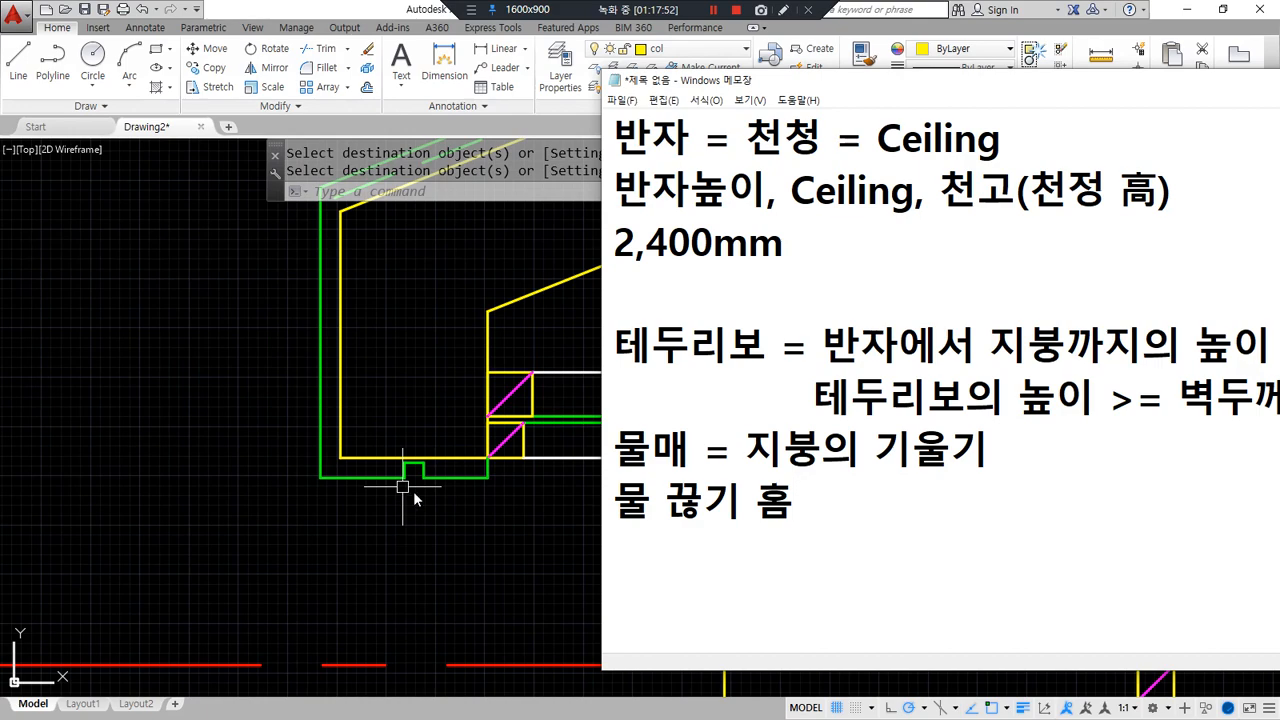
{"action": "left_click", "coordinate": [403, 487]}
{"action": "mouse_move", "coordinate": [453, 504]}
{"action": "middle_mouse_down"}
{"action": "mouse_move", "coordinate": [405, 611]}
{"action": "mouse_move", "coordinate": [217, 486]}
{"action": "mouse_move", "coordinate": [222, 403]}
{"action": "middle_mouse_up"}
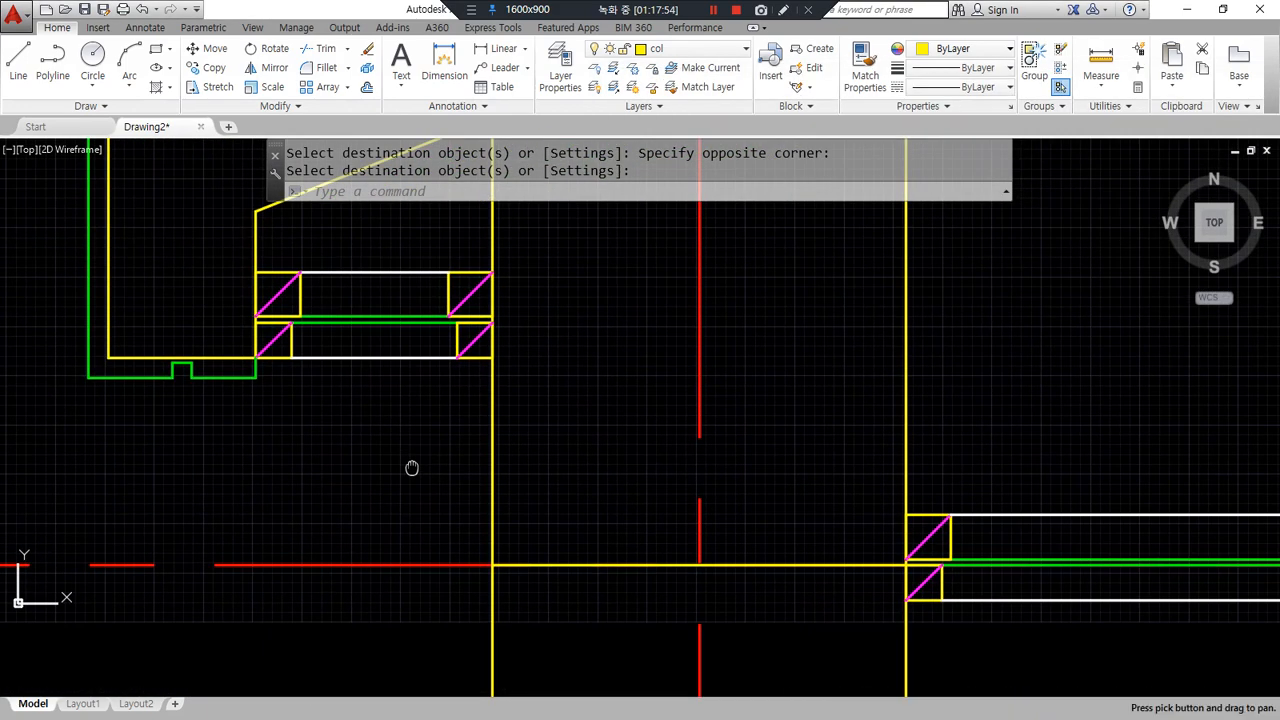
{"action": "type", "text": "o"}
{"action": "key", "text": "Return"}
{"action": "type", "text": "20"}
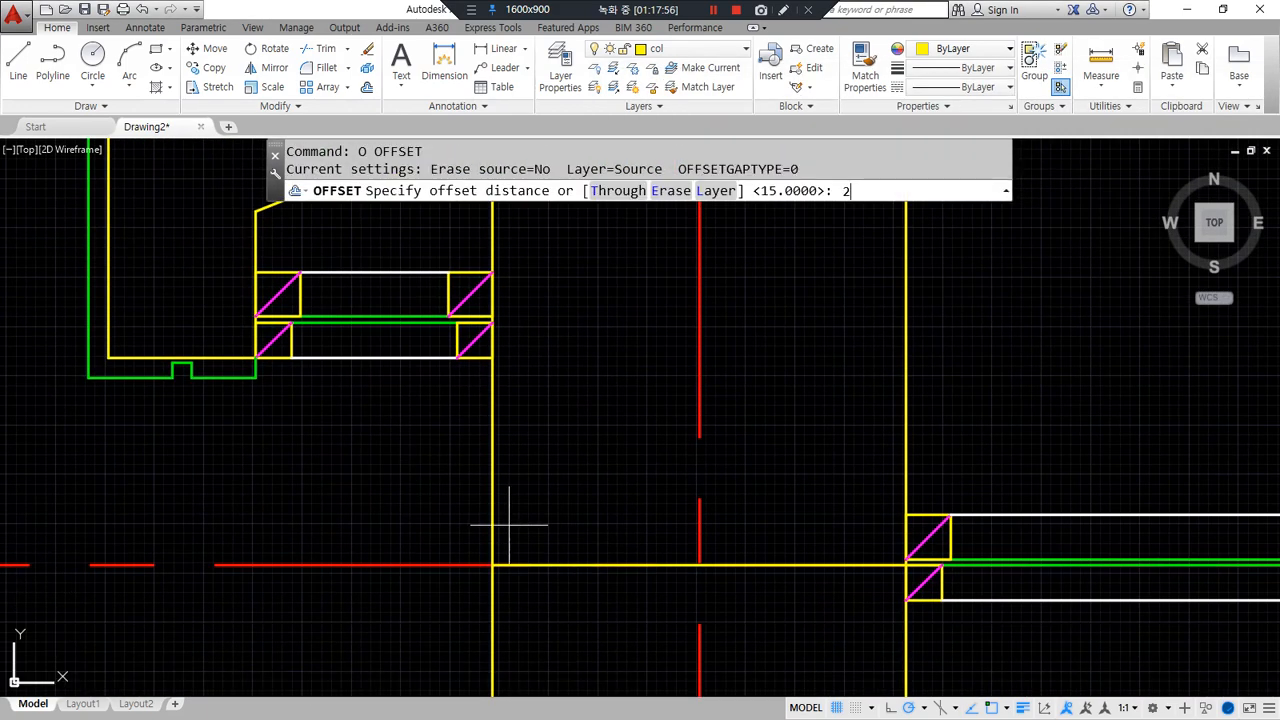
{"action": "key", "text": "Return"}
{"action": "left_click", "coordinate": [492, 502]}
{"action": "left_click", "coordinate": [460, 489]}
{"action": "scroll", "coordinate": [489, 580], "scroll_direction": "up", "scroll_amount": 4}
{"action": "key", "text": "Return"}
- Draw a short horizontal line between the wall face and its offset at ceiling level, and fillet it with the offset line into a sharp corner
{"action": "type", "text": "l"}
{"action": "key", "text": "Return"}
{"action": "left_click", "coordinate": [447, 572]}
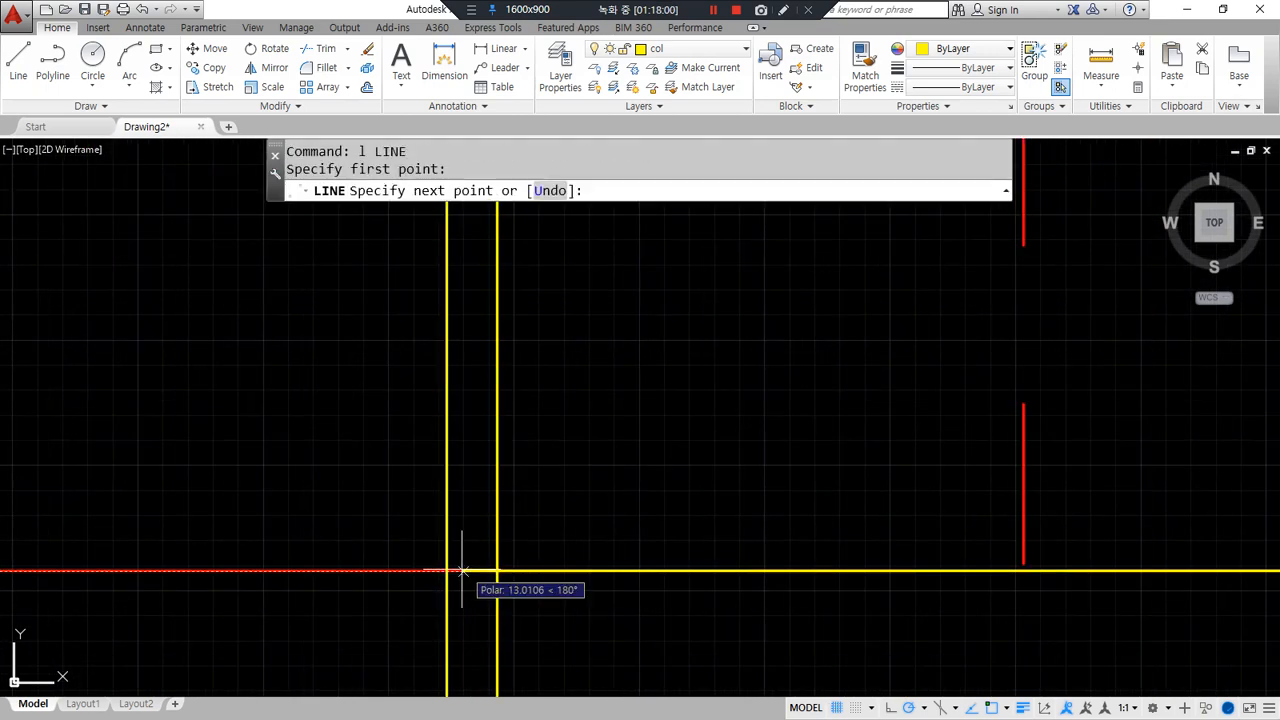
{"action": "key", "text": "Escape"}
{"action": "type", "text": "f"}
{"action": "key", "text": "Return"}
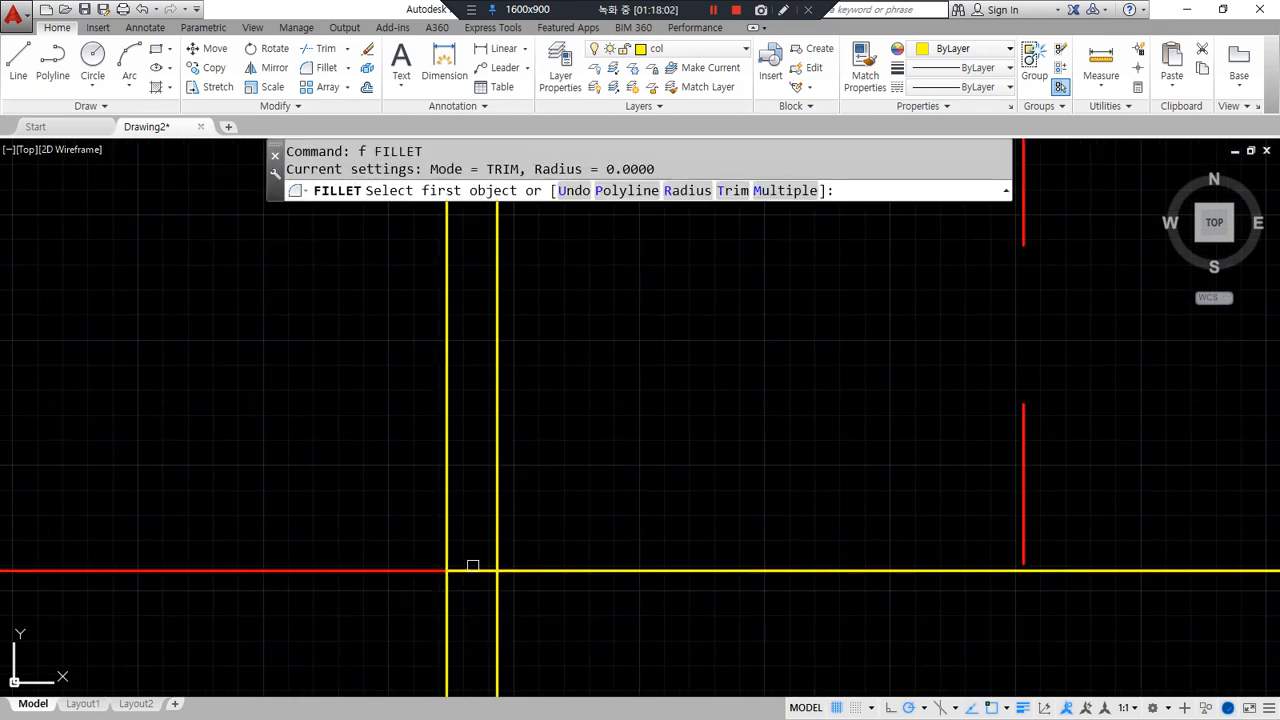
{"action": "left_click", "coordinate": [471, 568]}
{"action": "left_click", "coordinate": [447, 520]}
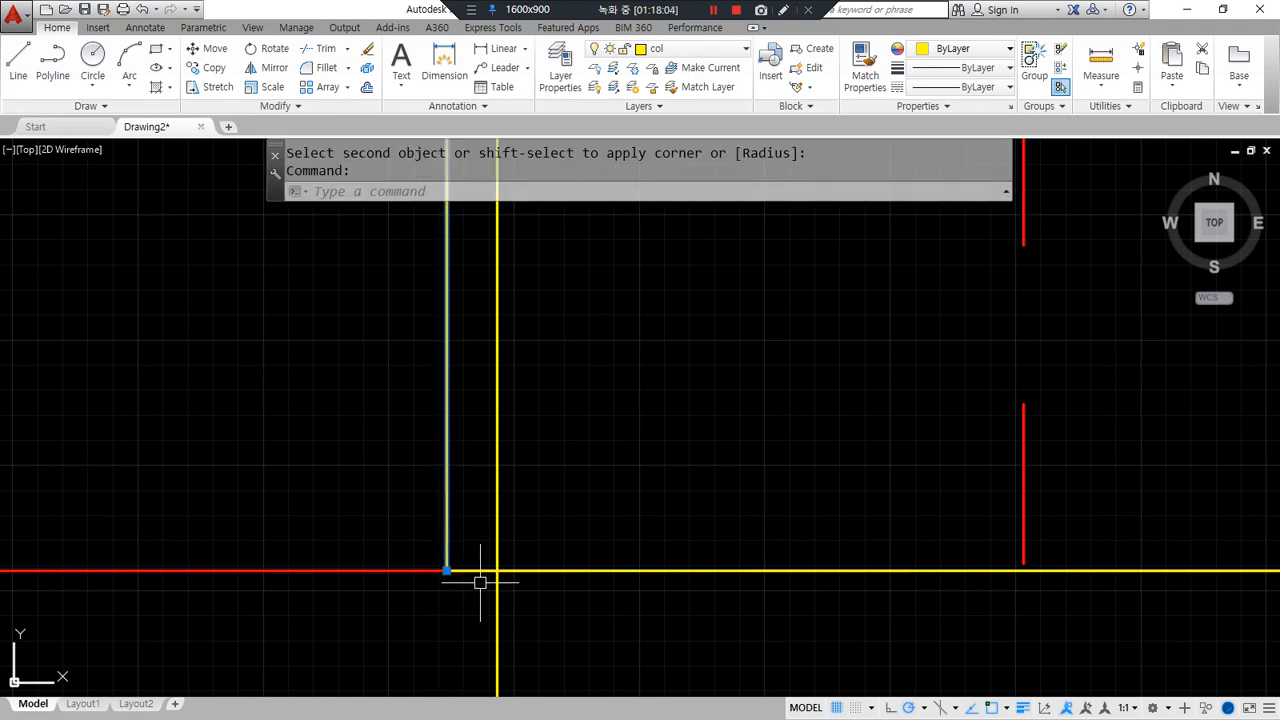
- Move the offset wall line and its short closing line to the fin layer
{"action": "left_click", "coordinate": [471, 571]}
{"action": "left_click", "coordinate": [690, 48]}
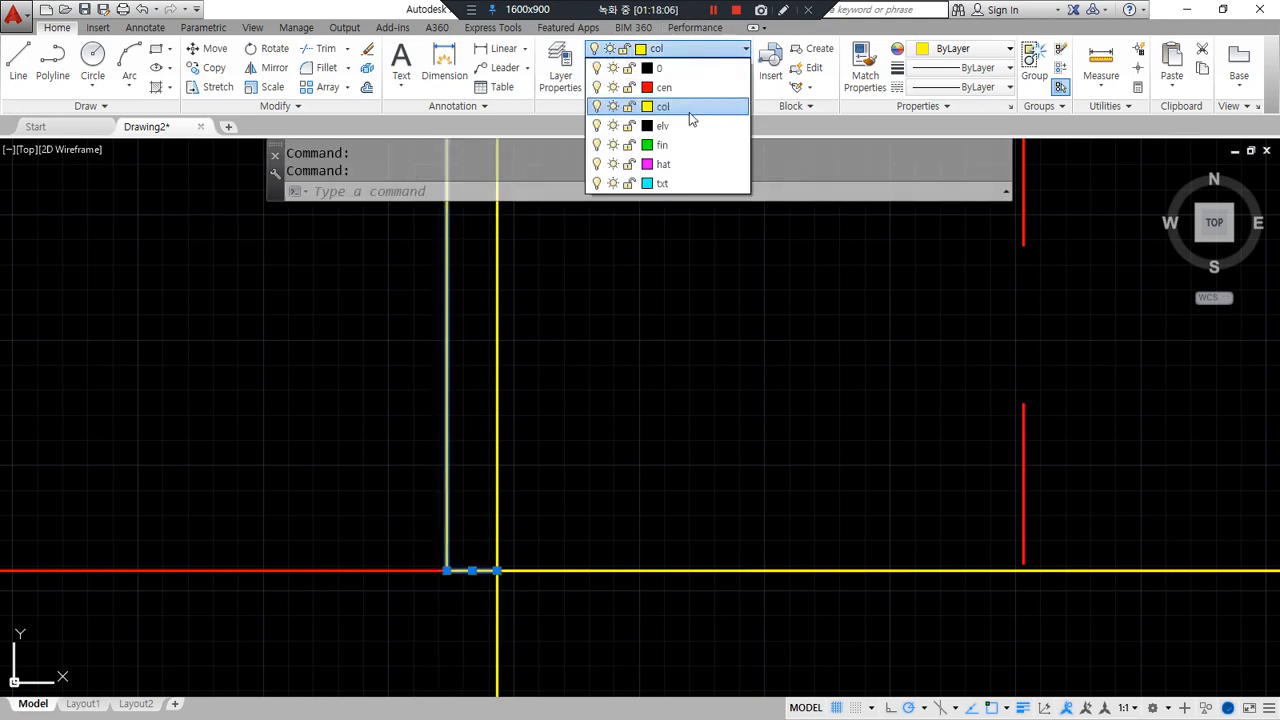
{"action": "left_click", "coordinate": [677, 150]}
{"action": "key", "text": "Escape"}
- Trim the exterior wall finish line at the underside of the eave ceiling frame and erase the leftover piece above
{"action": "scroll", "coordinate": [505, 391], "scroll_direction": "down", "scroll_amount": 3}
{"action": "scroll", "coordinate": [457, 357], "scroll_direction": "up", "scroll_amount": 4}
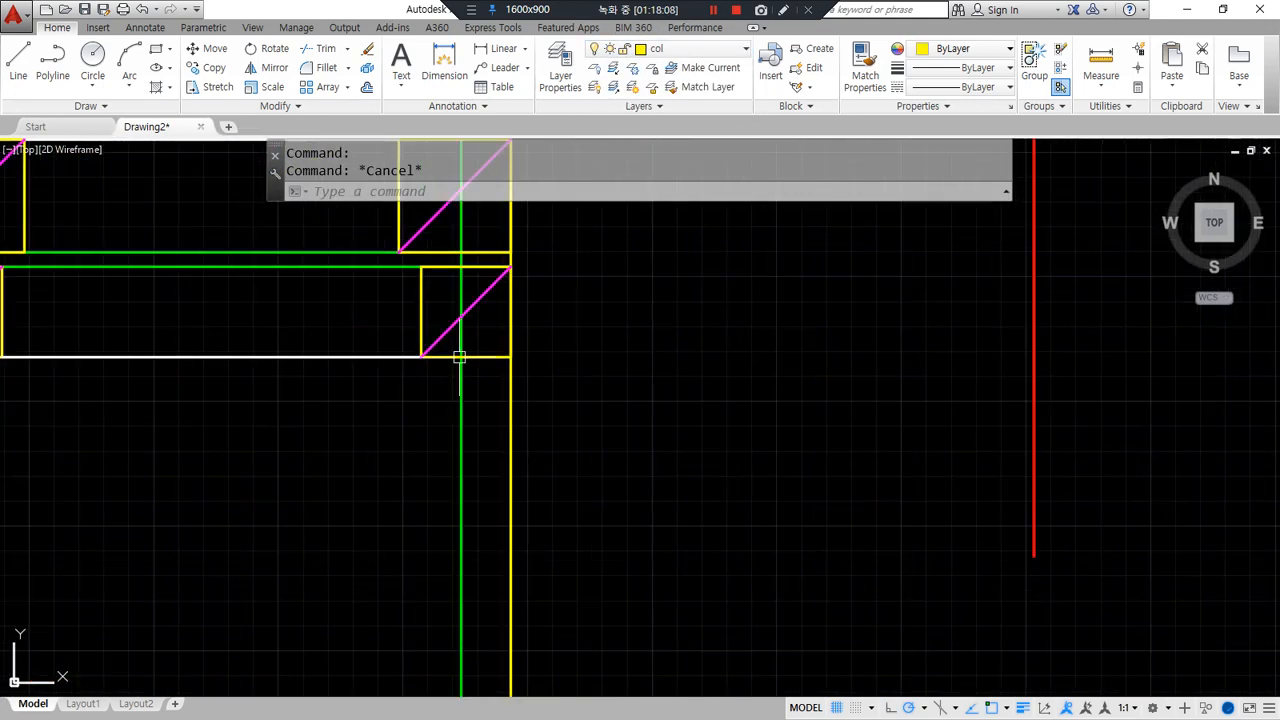
{"action": "type", "text": "tr"}
{"action": "key", "text": "Return"}
{"action": "left_click", "coordinate": [462, 345]}
{"action": "key", "text": "space"}
{"action": "left_click", "coordinate": [461, 329]}
{"action": "key", "text": "space"}
{"action": "left_click", "coordinate": [460, 229]}
{"action": "type", "text": "e"}
{"action": "key", "text": "space"}
{"action": "scroll", "coordinate": [405, 374], "scroll_direction": "down", "scroll_amount": 5}
{"action": "middle_click_drag", "start_coordinate": [321, 416], "coordinate": [315, 451]}
{"action": "key", "text": "ctrl+alt+d"}
{"action": "mouse_move", "coordinate": [383, 593]}
{"action": "left_mouse_down"}
{"action": "mouse_move", "coordinate": [125, 304]}
{"action": "mouse_move", "coordinate": [511, 390]}
{"action": "mouse_move", "coordinate": [303, 593]}
{"action": "left_mouse_up"}
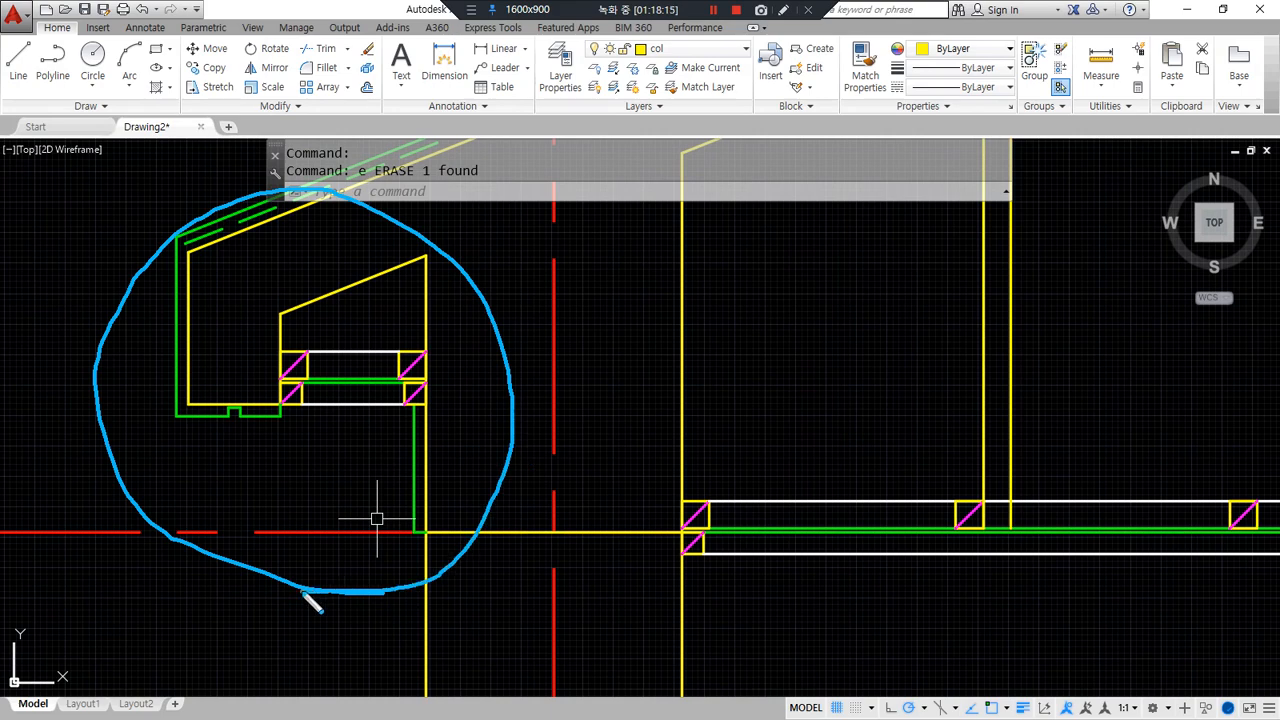
{"action": "key", "text": "ctrl+alt+d"}
{"action": "scroll", "coordinate": [333, 459], "scroll_direction": "up", "scroll_amount": 2}
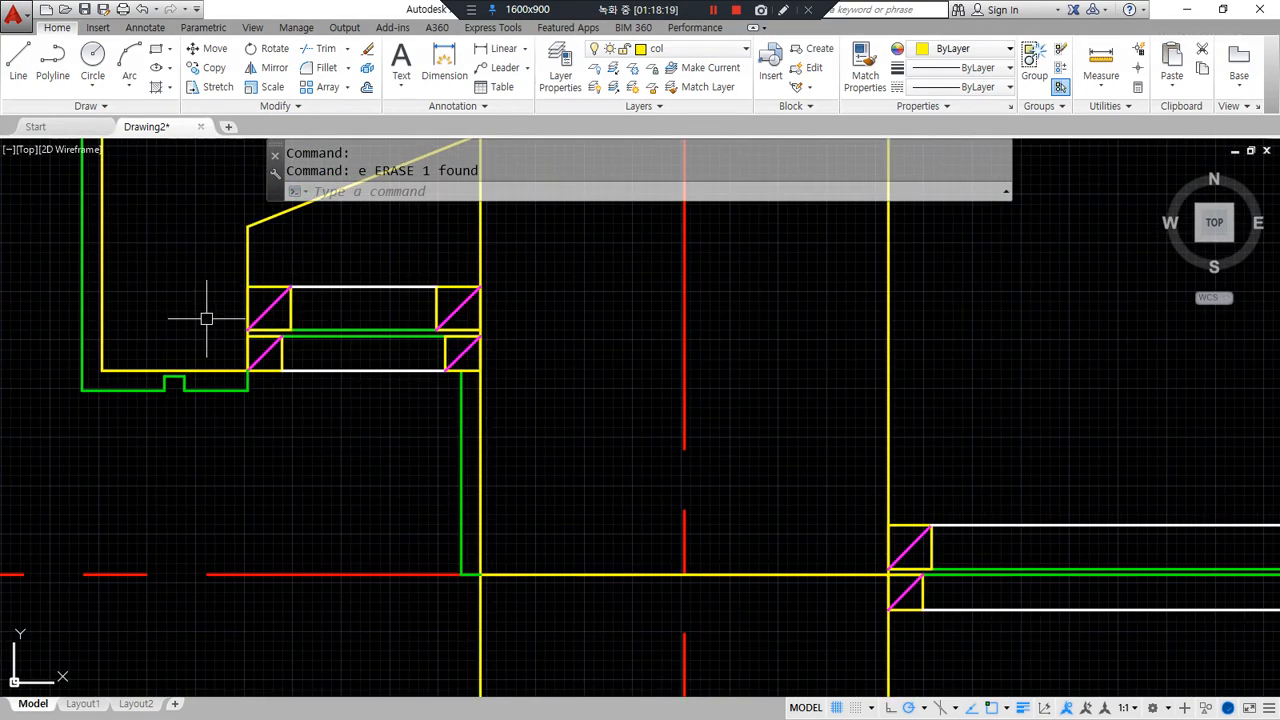
{"action": "scroll", "coordinate": [206, 318], "scroll_direction": "down", "scroll_amount": 4}
{"action": "mouse_move", "coordinate": [662, 298]}
{"action": "middle_mouse_down"}
{"action": "mouse_move", "coordinate": [577, 466]}
{"action": "mouse_move", "coordinate": [521, 529]}
{"action": "middle_mouse_up"}
{"action": "key", "text": "ctrl+alt+d"}
{"action": "mouse_move", "coordinate": [458, 433]}
{"action": "left_mouse_down"}
{"action": "mouse_move", "coordinate": [416, 426]}
{"action": "mouse_move", "coordinate": [449, 425]}
{"action": "left_mouse_up"}
{"action": "left_click_drag", "start_coordinate": [393, 547], "coordinate": [357, 562]}
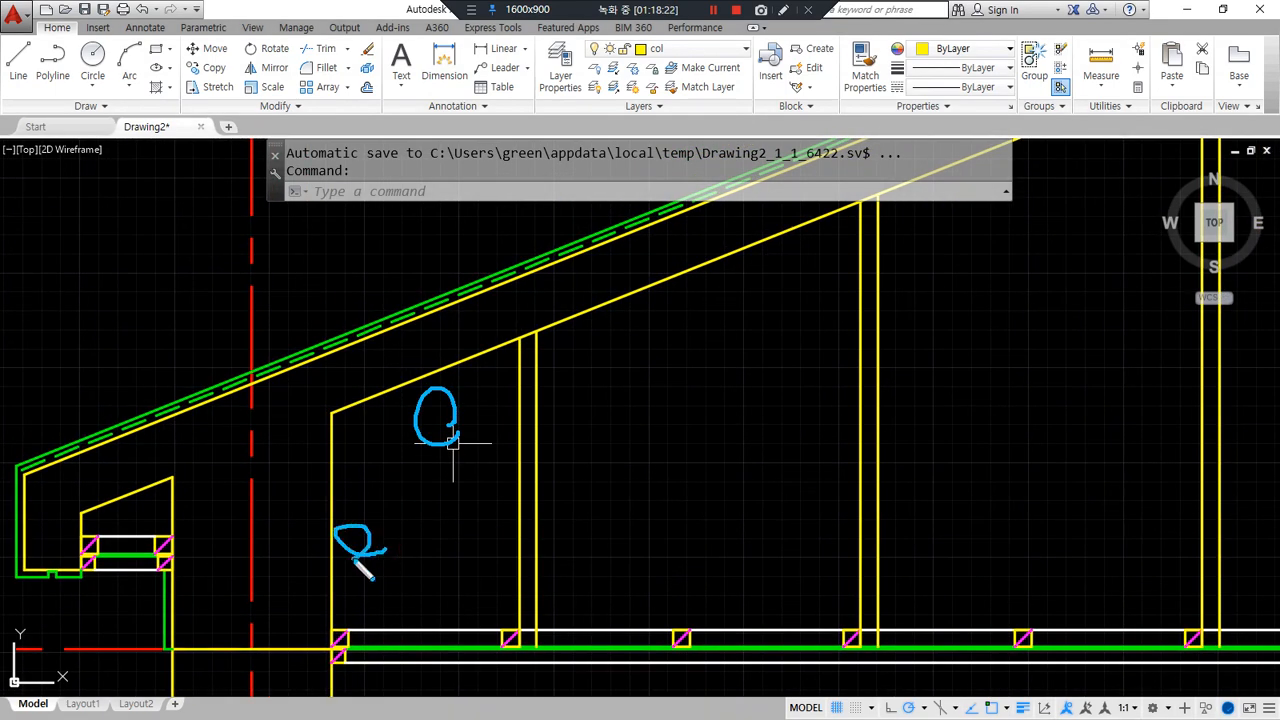
{"action": "key", "text": "ctrl+alt+d"}
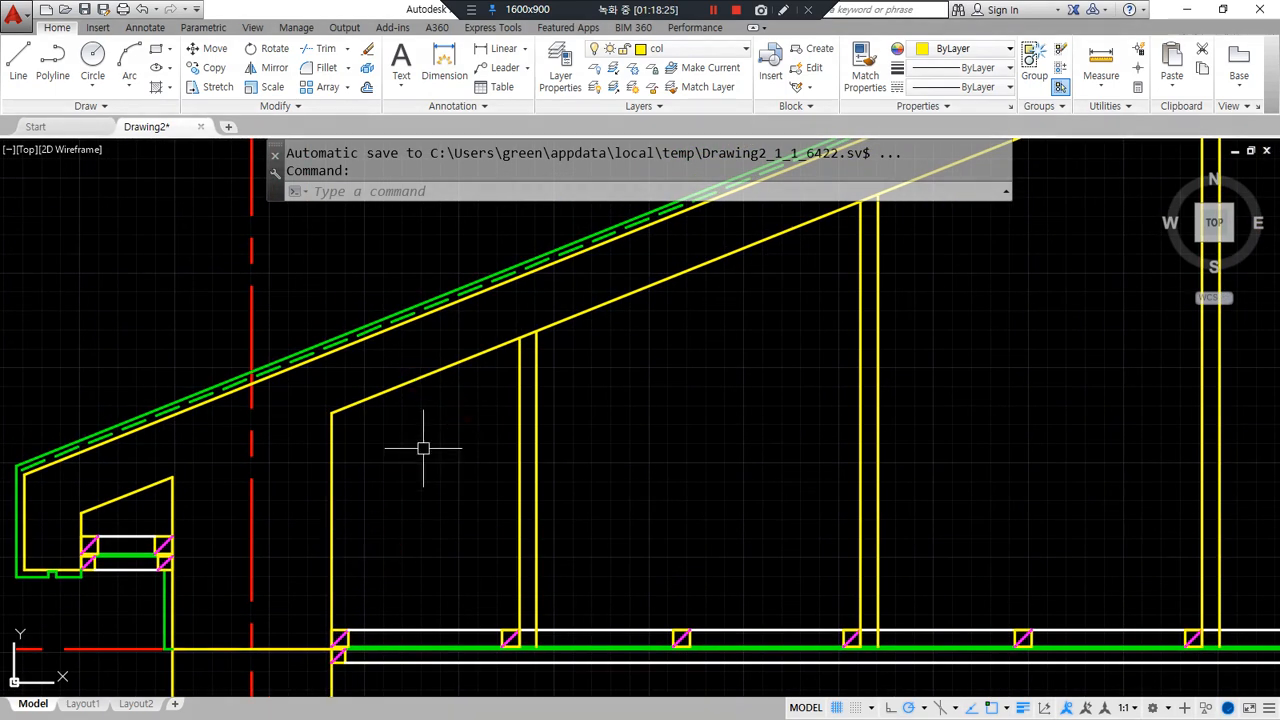
- Offset the sloped underside of the roof slab and the inner face of the tie beam 180 inward
{"action": "type", "text": "o"}
{"action": "key", "text": "Return"}
{"action": "type", "text": "180"}
{"action": "key", "text": "Return"}
{"action": "left_click", "coordinate": [449, 365]}
{"action": "left_click", "coordinate": [470, 435]}
{"action": "left_click", "coordinate": [331, 543]}
{"action": "left_click", "coordinate": [384, 580]}
{"action": "key", "text": "Return"}
- Trim the vertical offset line at the upper line of the ceiling framing, removing the part below
{"action": "type", "text": "tr"}
{"action": "key", "text": "Return"}
{"action": "left_click", "coordinate": [420, 632]}
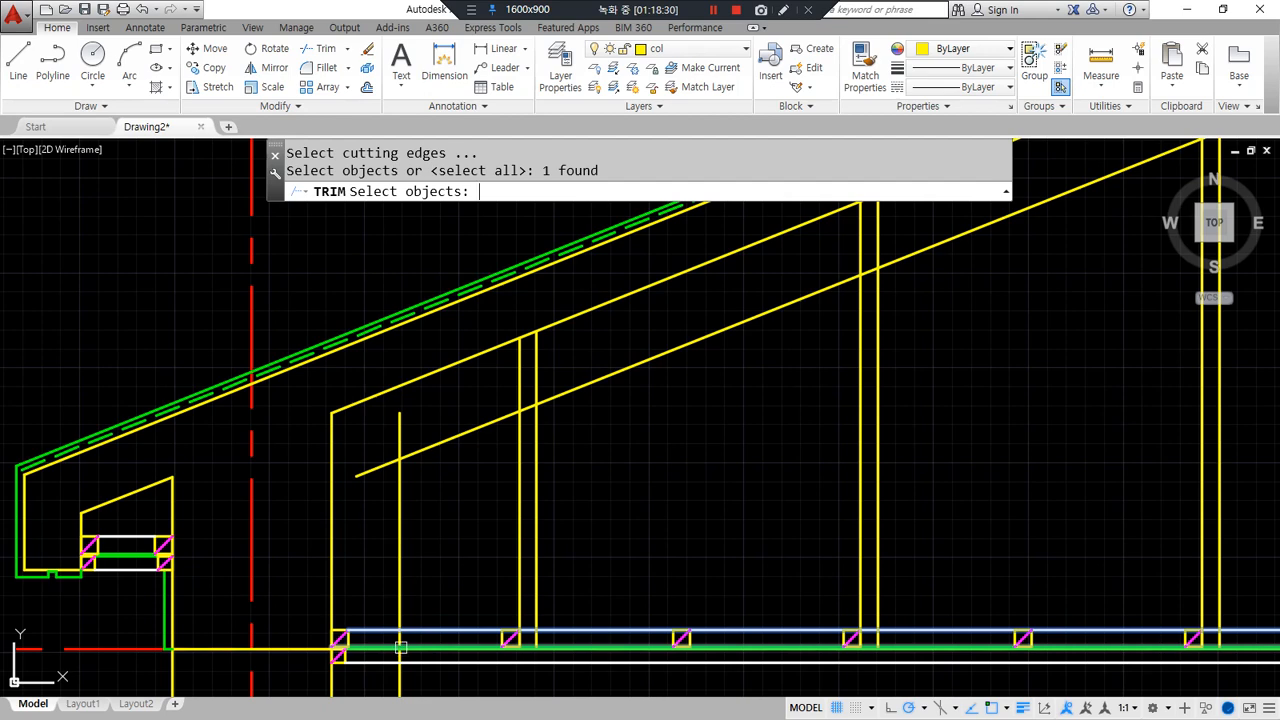
{"action": "key", "text": "Return"}
{"action": "left_click", "coordinate": [397, 634]}
{"action": "scroll", "coordinate": [398, 664], "scroll_direction": "up", "scroll_amount": 3}
{"action": "left_click", "coordinate": [403, 680]}
{"action": "left_click", "coordinate": [424, 624]}
{"action": "left_click", "coordinate": [361, 682]}
{"action": "scroll", "coordinate": [361, 682], "scroll_direction": "down", "scroll_amount": 2}
{"action": "key", "text": "Return"}
- Fillet the vertical and sloped offset lines into a sharp corner
{"action": "type", "text": "f"}
{"action": "key", "text": "Return"}
{"action": "left_click", "coordinate": [400, 333]}
{"action": "left_click", "coordinate": [389, 371]}
- Match the vertical and sloped offset lines to the green ceiling finish line's properties
{"action": "middle_click_drag", "start_coordinate": [500, 338], "coordinate": [435, 456]}
{"action": "scroll", "coordinate": [440, 460], "scroll_direction": "down", "scroll_amount": 2}
{"action": "middle_click_drag", "start_coordinate": [376, 492], "coordinate": [471, 380]}
{"action": "type", "text": "ma"}
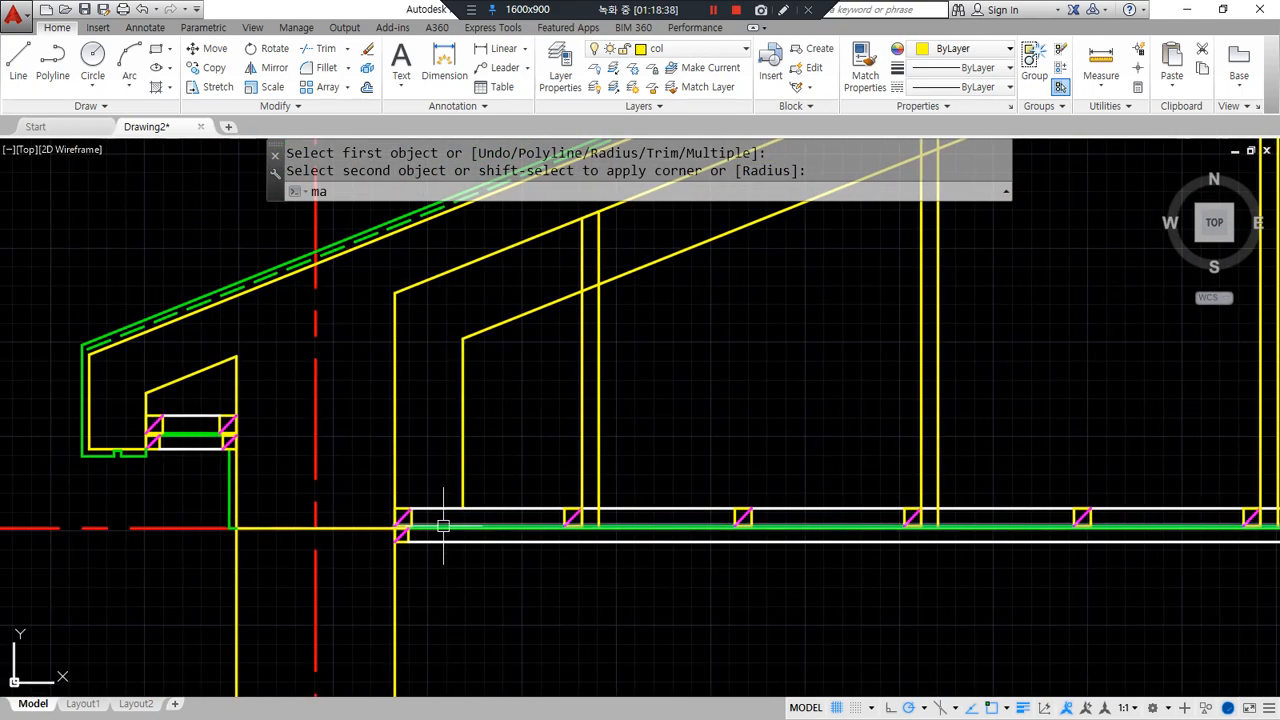
{"action": "key", "text": "Return"}
{"action": "scroll", "coordinate": [449, 520], "scroll_direction": "up", "scroll_amount": 3}
{"action": "left_click", "coordinate": [490, 546]}
{"action": "scroll", "coordinate": [543, 360], "scroll_direction": "down", "scroll_amount": 4}
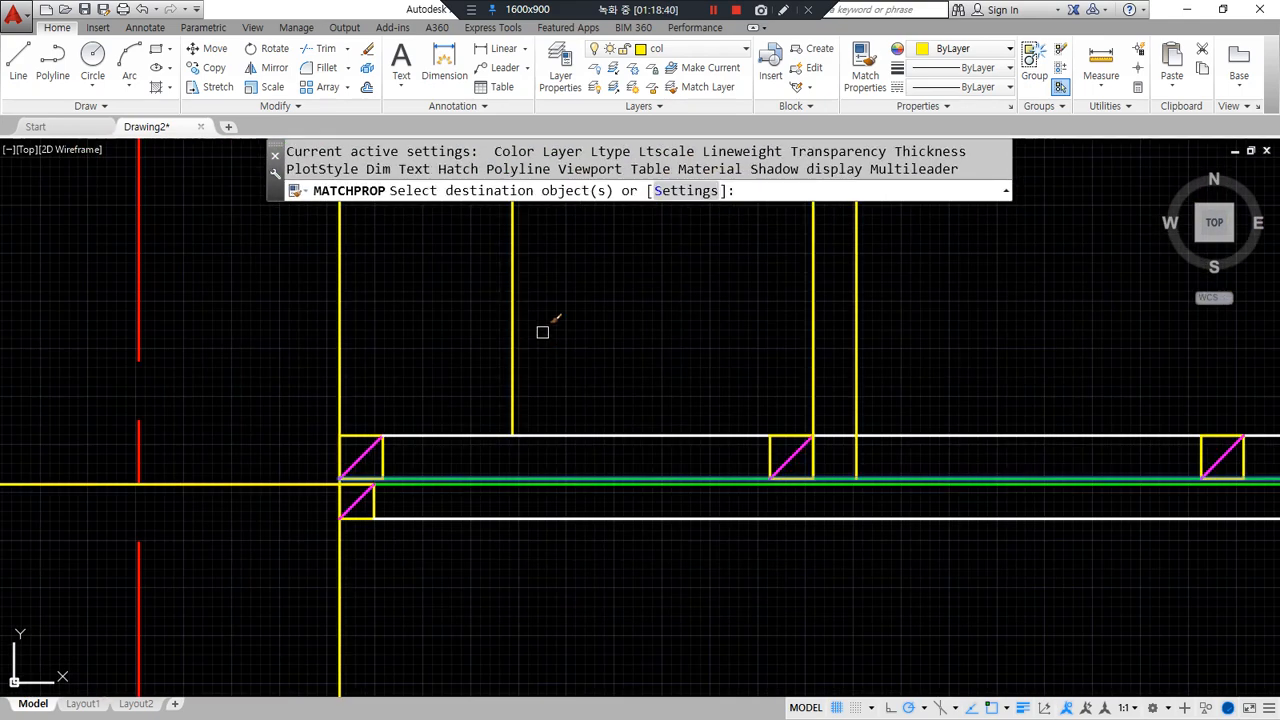
{"action": "middle_click_drag", "start_coordinate": [546, 264], "coordinate": [486, 497]}
{"action": "left_click", "coordinate": [491, 383]}
{"action": "left_click", "coordinate": [366, 272]}
{"action": "key", "text": "Return"}
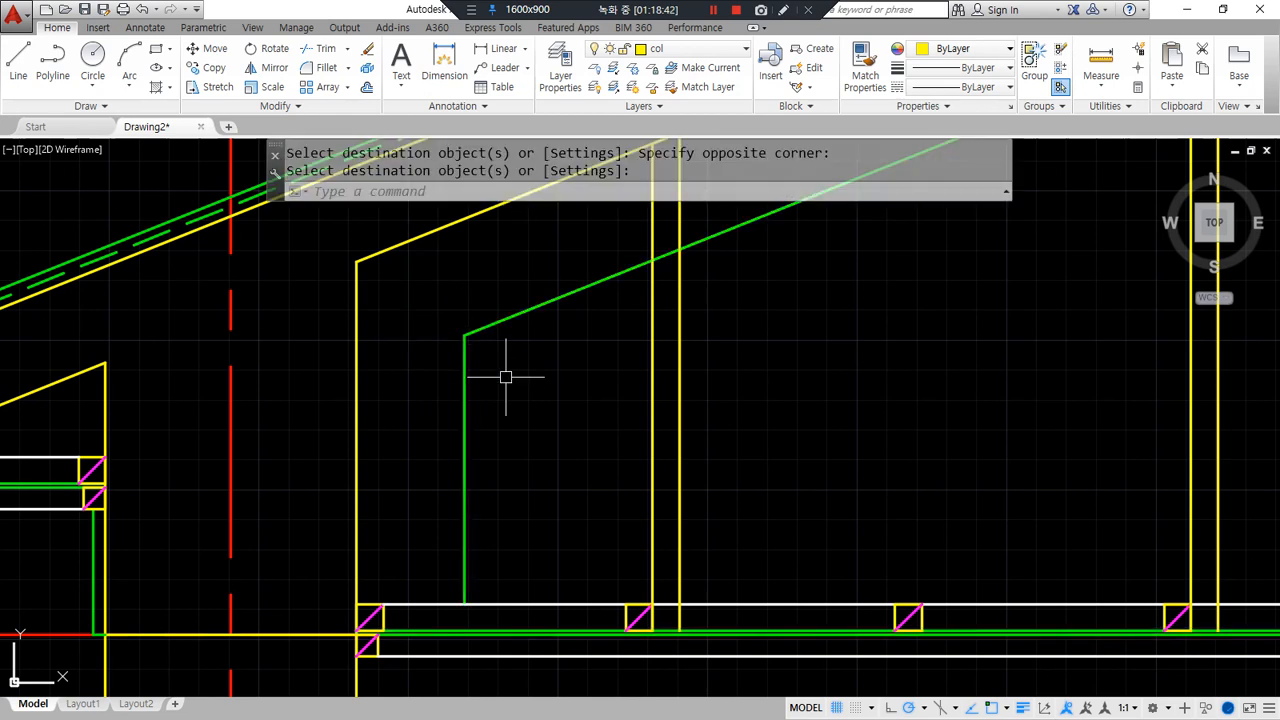
- Join the green vertical and sloped lines into one polyline
{"action": "type", "text": "j"}
{"action": "key", "text": "Return"}
{"action": "left_click", "coordinate": [491, 363]}
{"action": "left_click", "coordinate": [438, 316]}
{"action": "key", "text": "Return"}
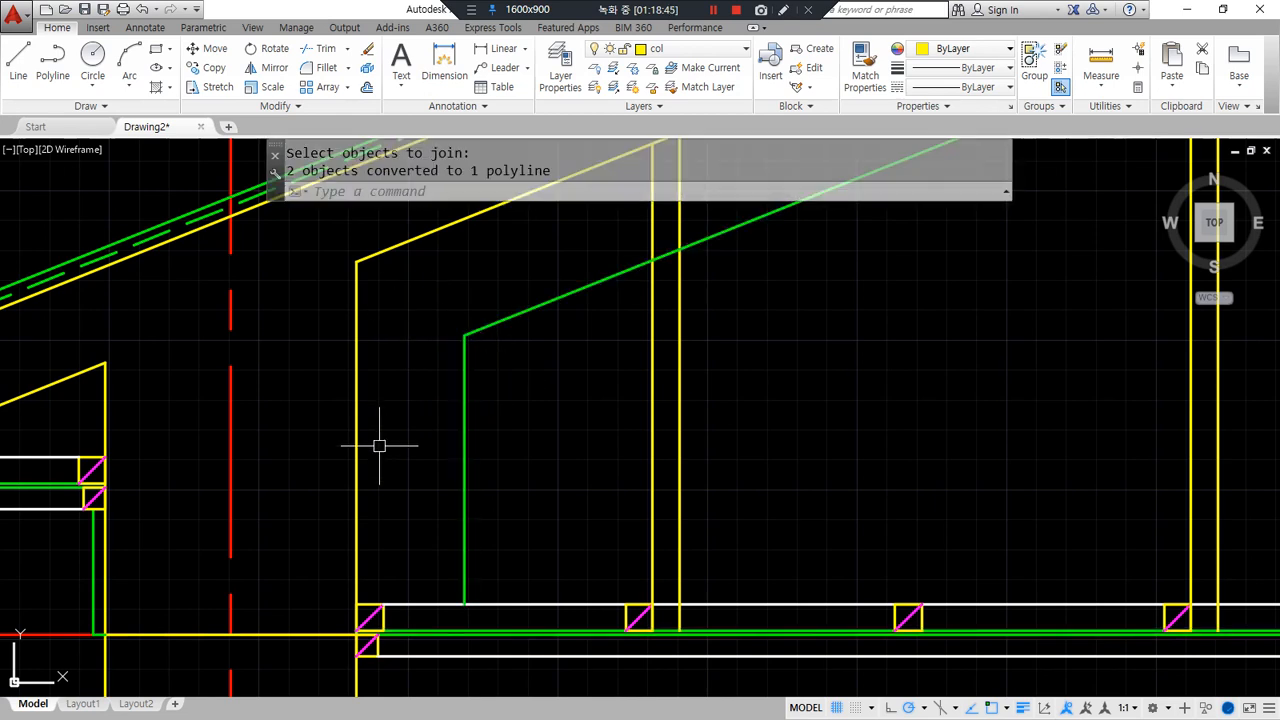
- Offset the joined green polyline 90 outward toward the roof slab and tie beam
{"action": "type", "text": "o"}
{"action": "key", "text": "Return"}
{"action": "type", "text": "90"}
{"action": "key", "text": "Return"}
{"action": "left_click", "coordinate": [480, 333]}
{"action": "left_click", "coordinate": [434, 337]}
{"action": "key", "text": "Return"}
- Give the middle offset polyline the BATTING linetype and put it on the hat layer as insulation
{"action": "left_click", "coordinate": [411, 408]}
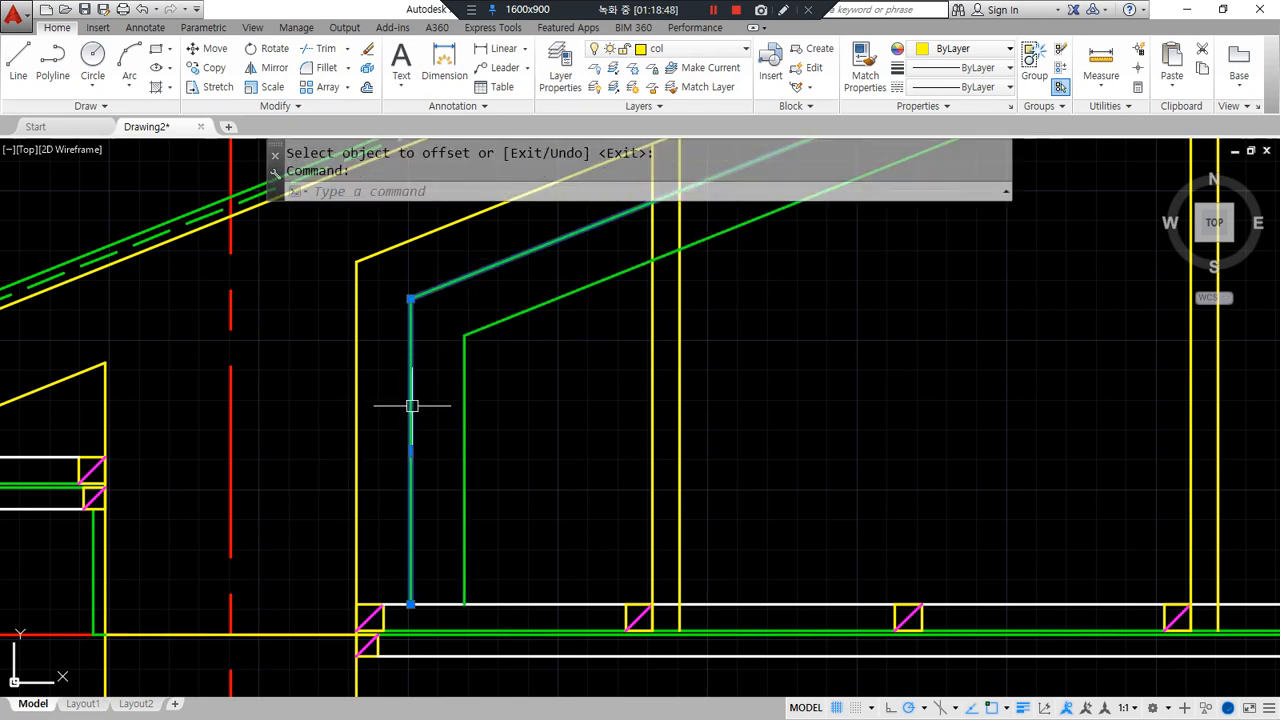
{"action": "left_click", "coordinate": [990, 88]}
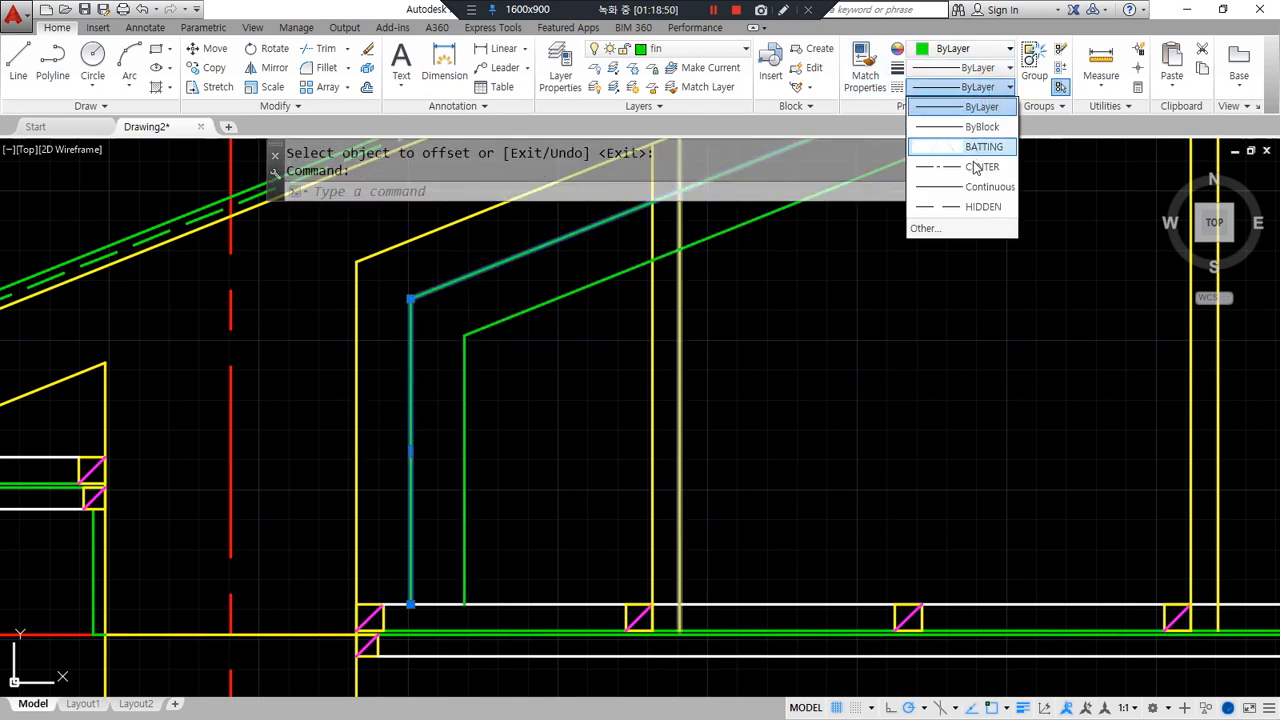
{"action": "left_click", "coordinate": [975, 145]}
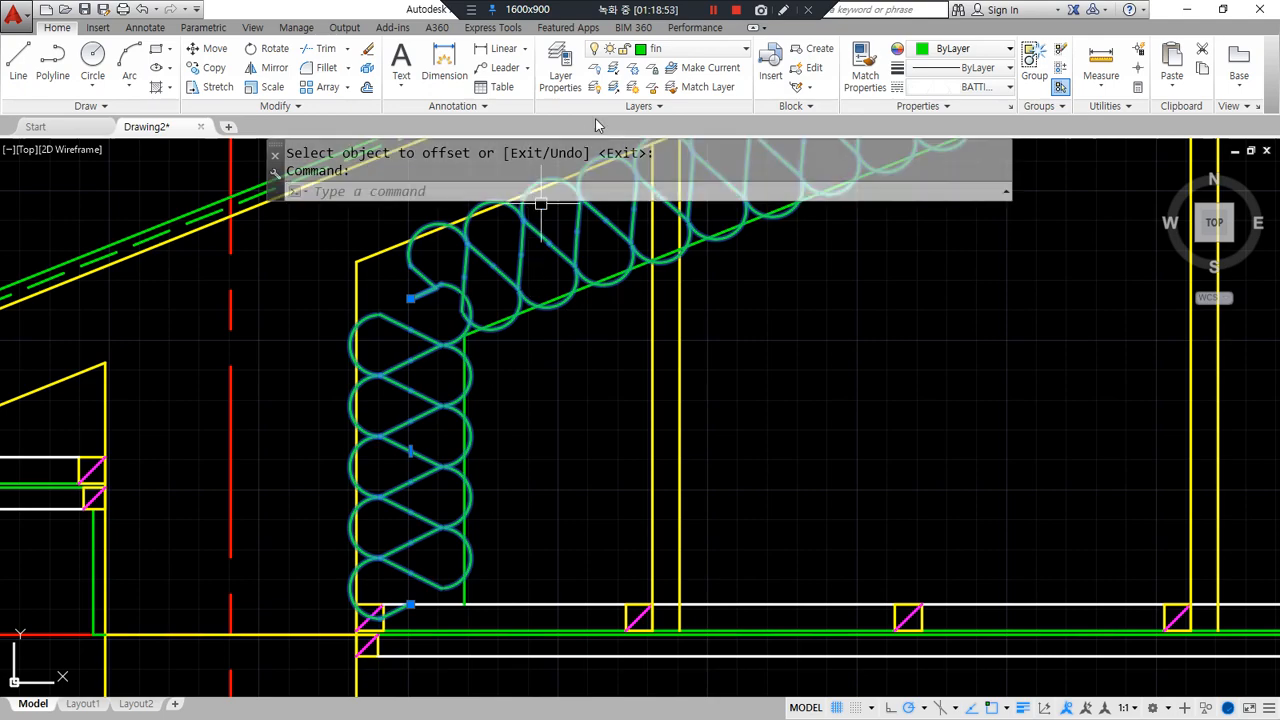
{"action": "left_click", "coordinate": [687, 49]}
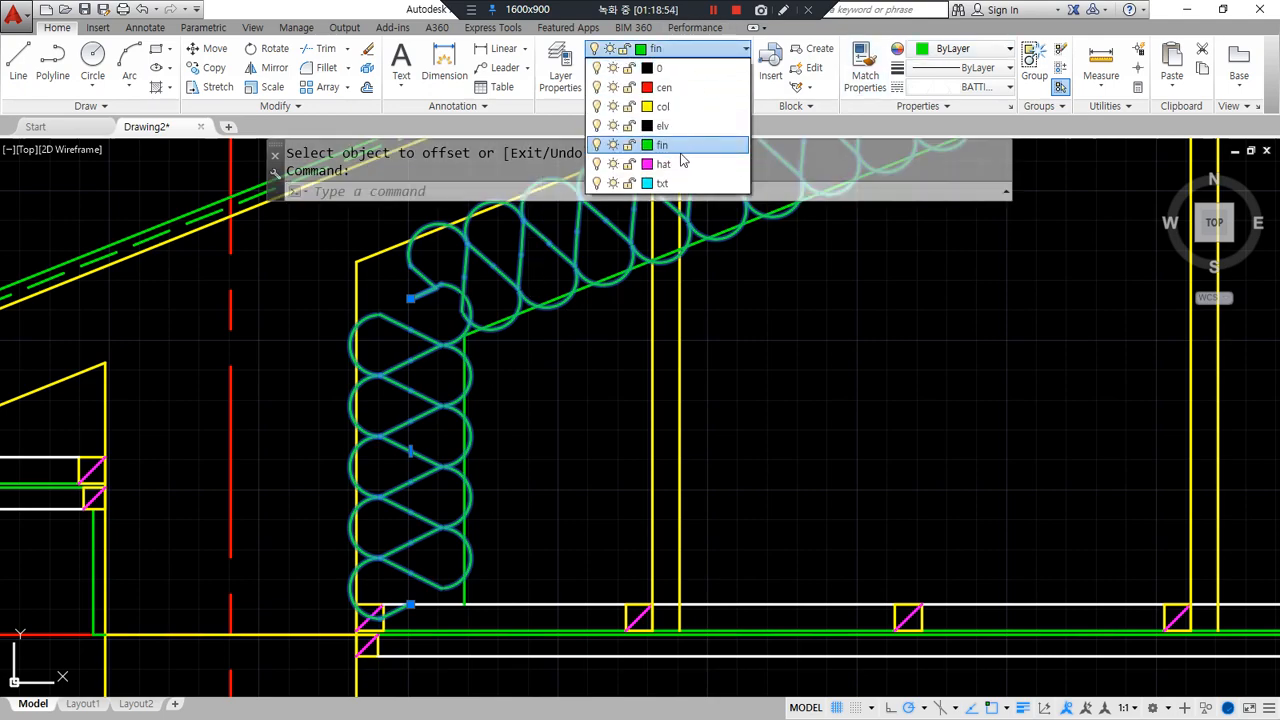
{"action": "left_click", "coordinate": [677, 163]}
{"action": "key", "text": "Escape"}
{"action": "key", "text": "Escape"}
{"action": "scroll", "coordinate": [523, 464], "scroll_direction": "down", "scroll_amount": 4}
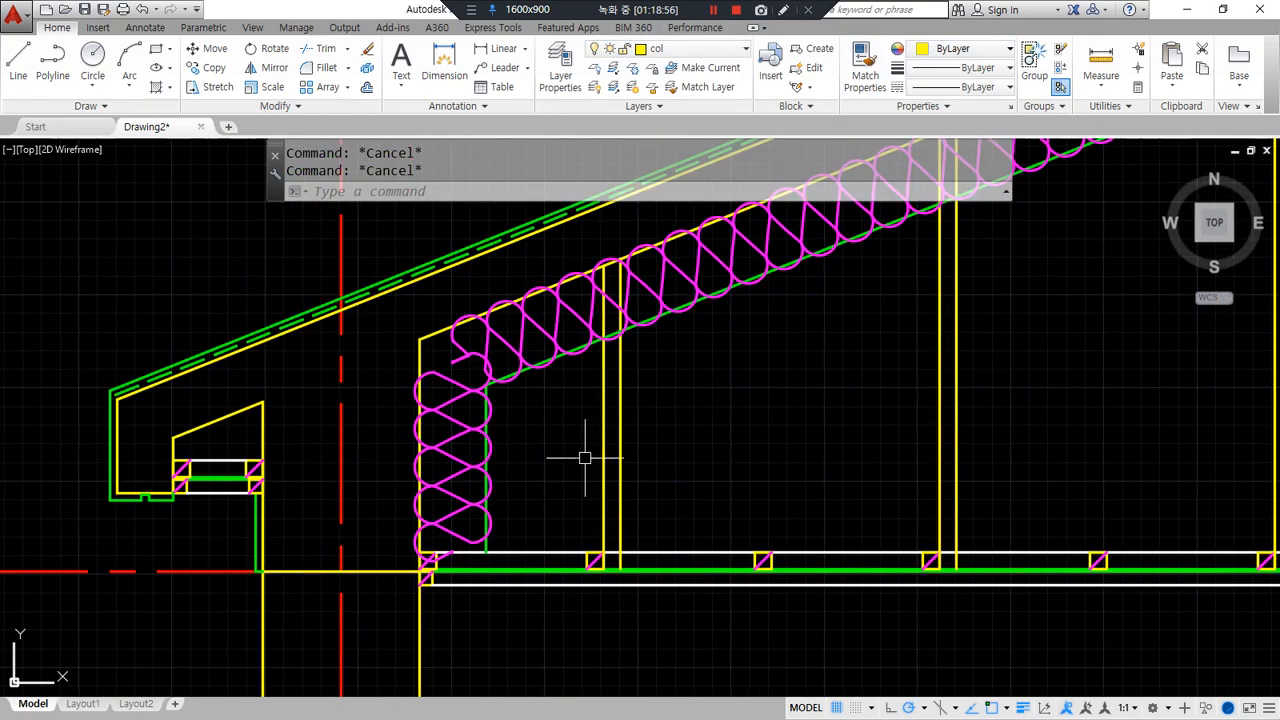
{"action": "middle_click_drag", "start_coordinate": [713, 432], "coordinate": [749, 400]}
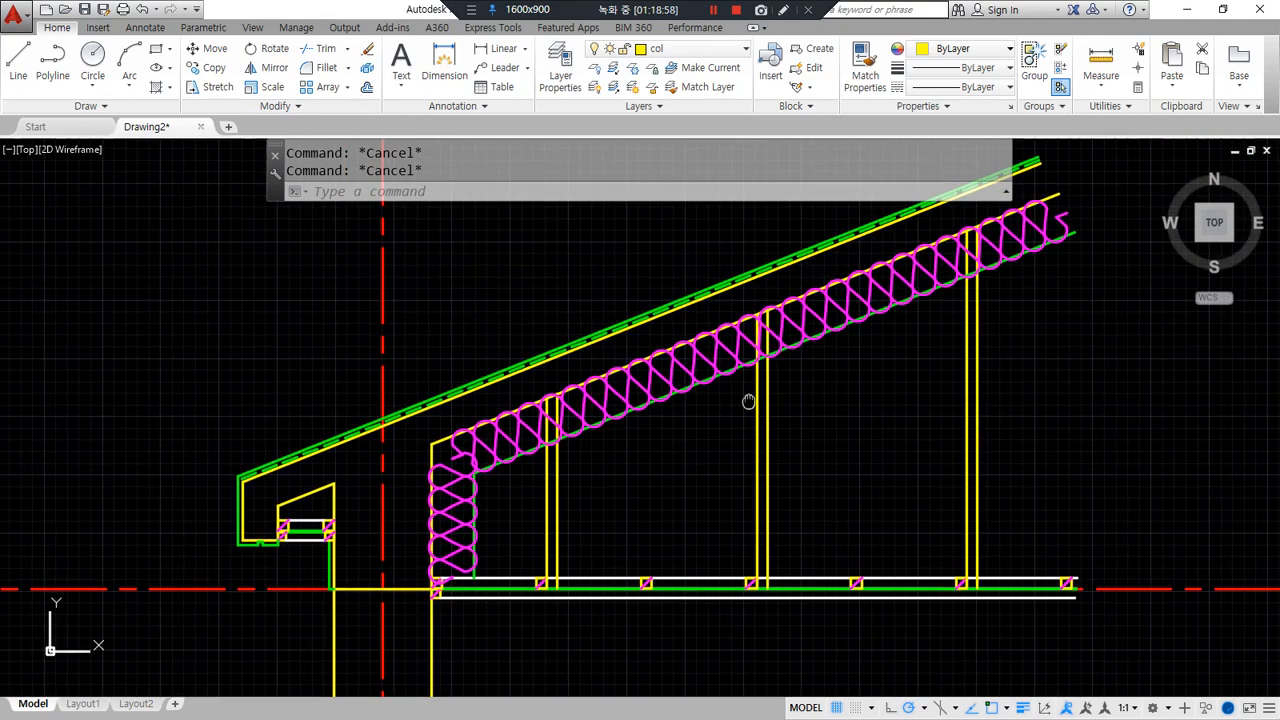
{"action": "scroll", "coordinate": [484, 548], "scroll_direction": "up", "scroll_amount": 2}
{"action": "mouse_move", "coordinate": [528, 500]}
{"action": "left_mouse_down"}
{"action": "mouse_move", "coordinate": [500, 514]}
{"action": "mouse_move", "coordinate": [494, 568]}
{"action": "mouse_move", "coordinate": [471, 543]}
{"action": "left_mouse_up"}
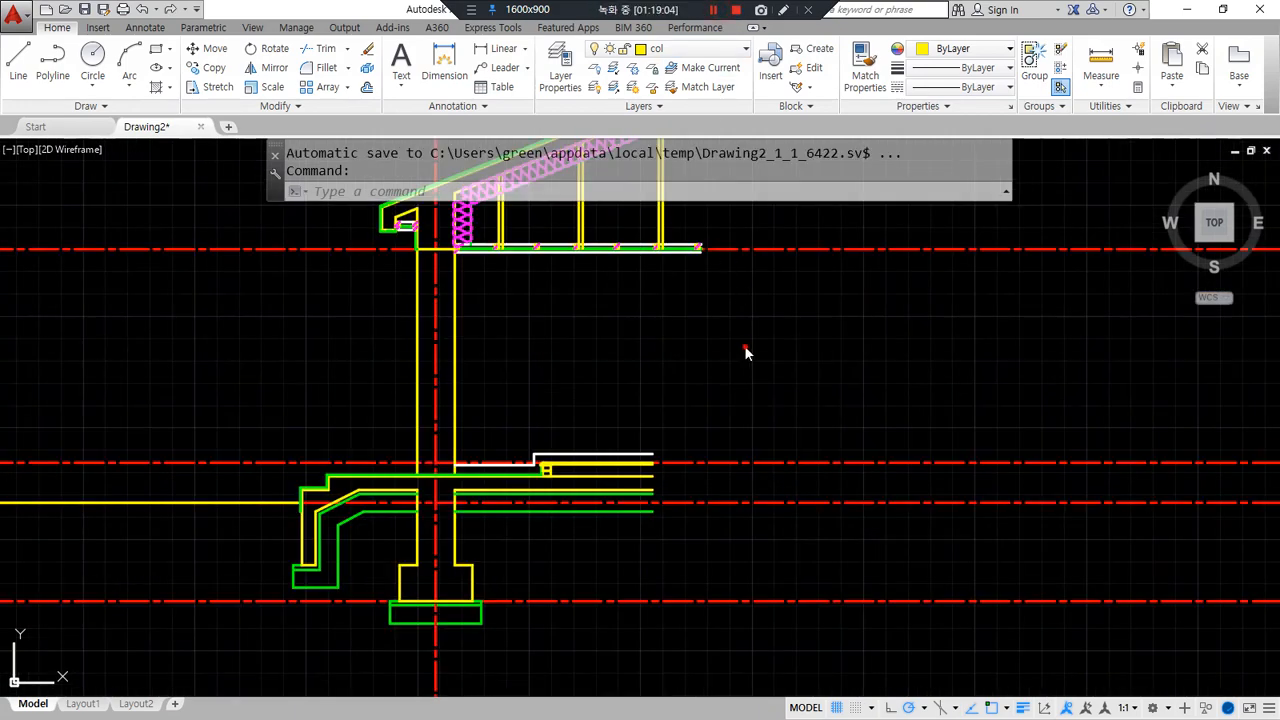
- Offset the top line of the floor slab under the raised floor 85 upward
{"action": "scroll", "coordinate": [560, 492], "scroll_direction": "up", "scroll_amount": 6}
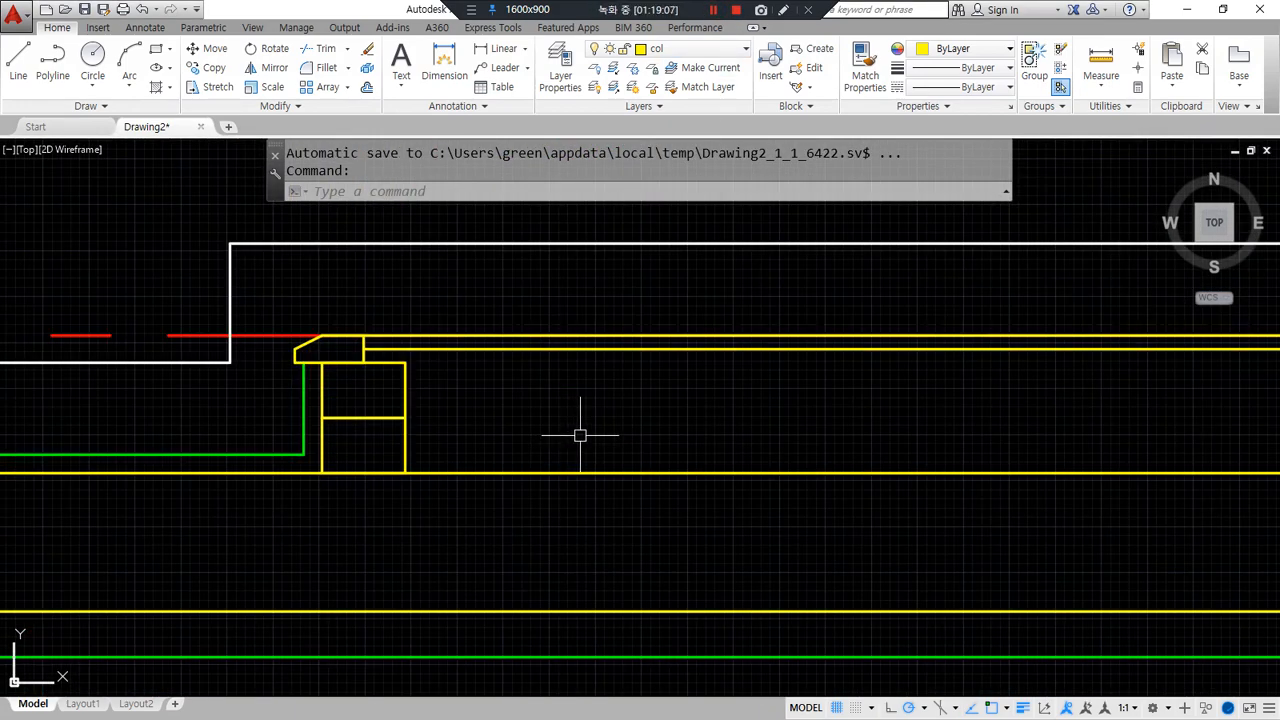
{"action": "middle_click_drag", "start_coordinate": [580, 434], "coordinate": [326, 419]}
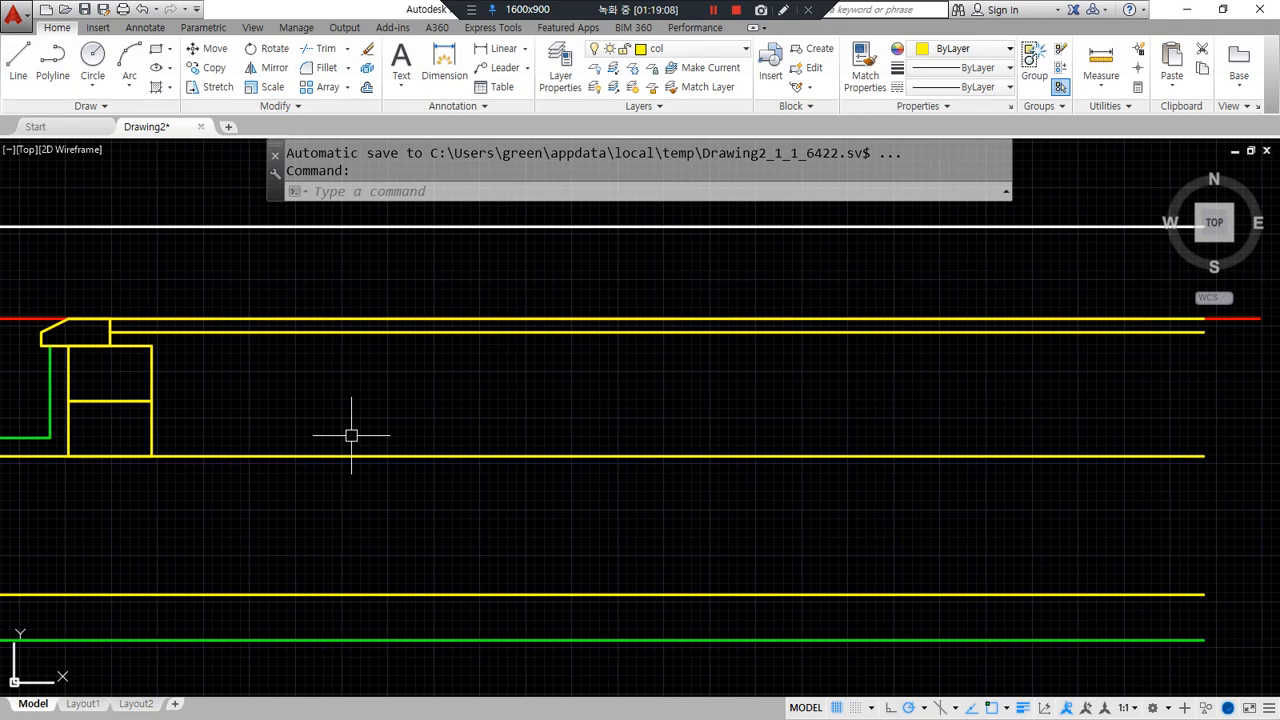
{"action": "mouse_move", "coordinate": [508, 435]}
{"action": "left_mouse_down"}
{"action": "mouse_move", "coordinate": [415, 419]}
{"action": "mouse_move", "coordinate": [463, 461]}
{"action": "left_mouse_up"}
{"action": "key", "text": "Escape"}
{"action": "type", "text": "o"}
{"action": "key", "text": "space"}
{"action": "type", "text": "85"}
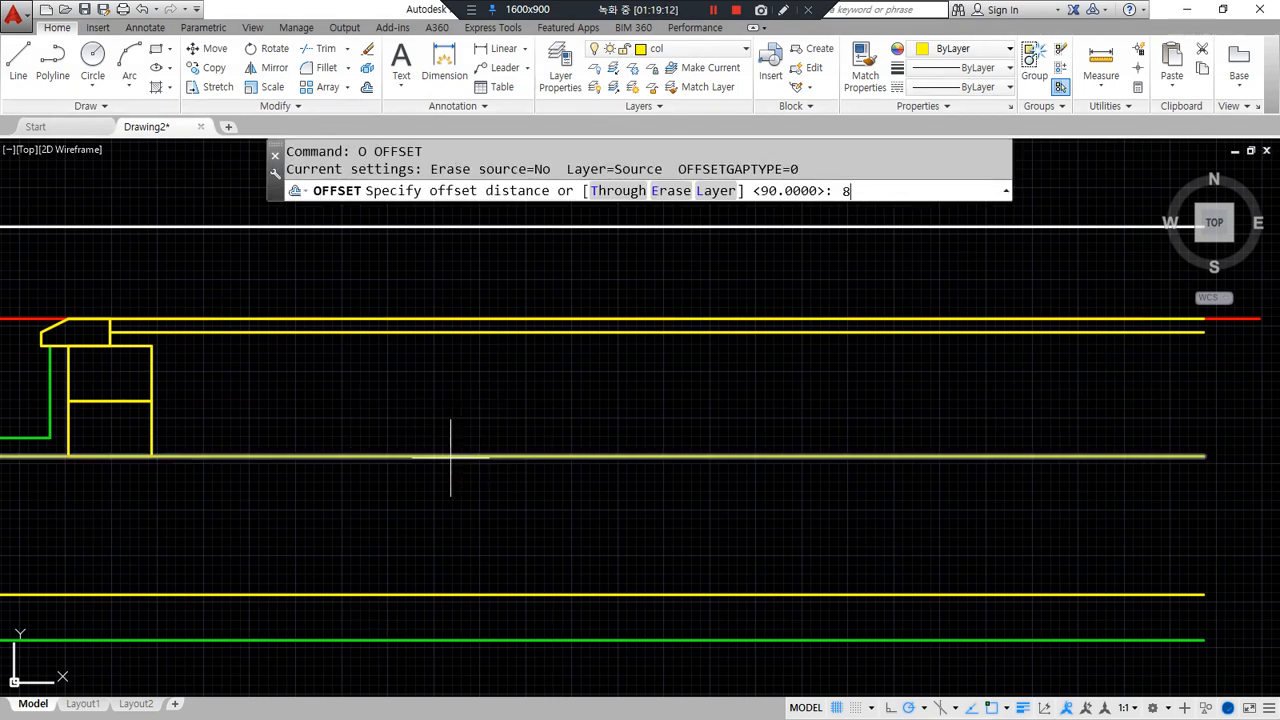
{"action": "key", "text": "Return"}
{"action": "left_click", "coordinate": [454, 455]}
{"action": "left_click", "coordinate": [455, 410]}
{"action": "key", "text": "space"}
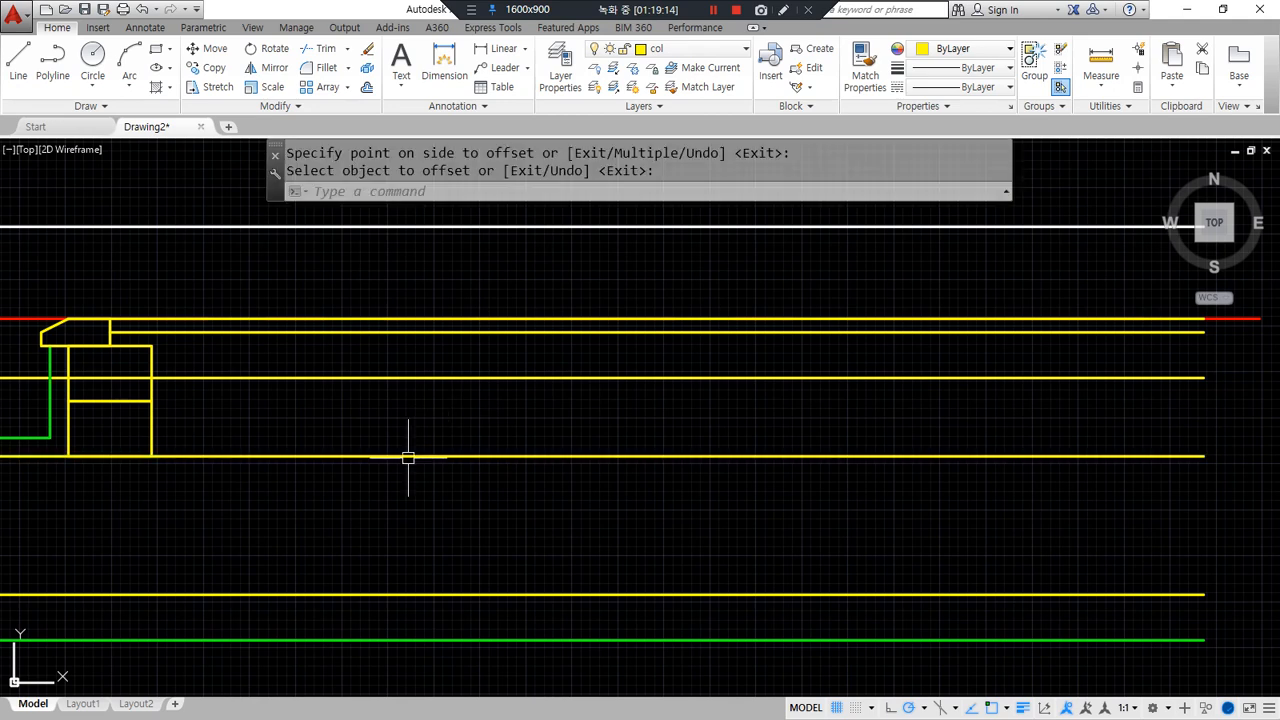
{"action": "scroll", "coordinate": [168, 354], "scroll_direction": "up", "scroll_amount": 2}
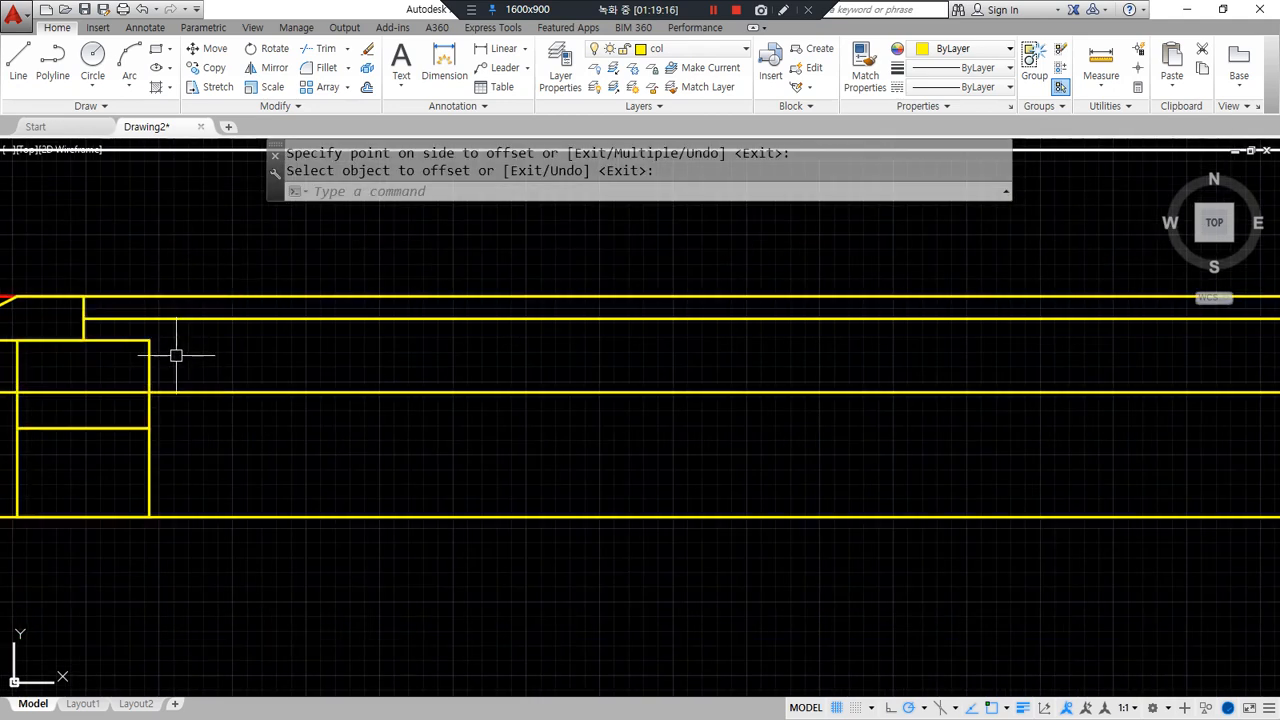
- Measure the vertical distance from the new offset line up to the underside line of the raised floor
{"action": "type", "text": "di"}
{"action": "key", "text": "space"}
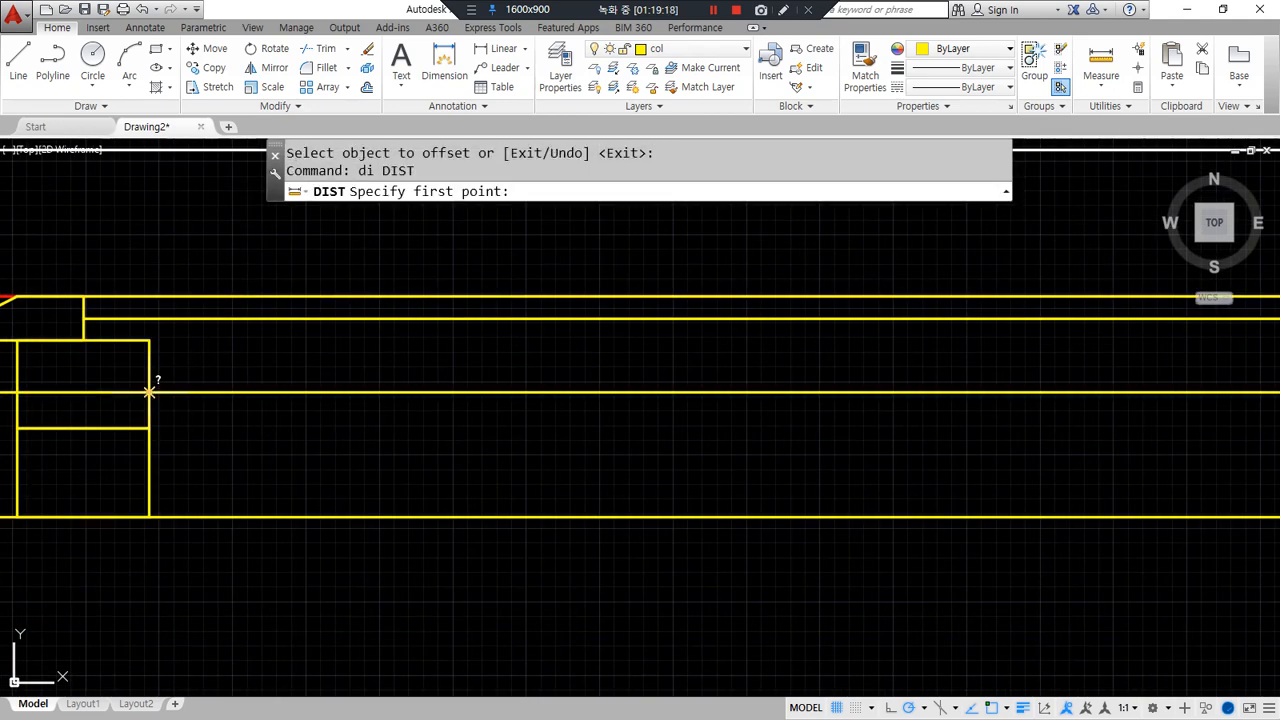
{"action": "left_click", "coordinate": [150, 392]}
{"action": "left_click", "coordinate": [149, 318]}
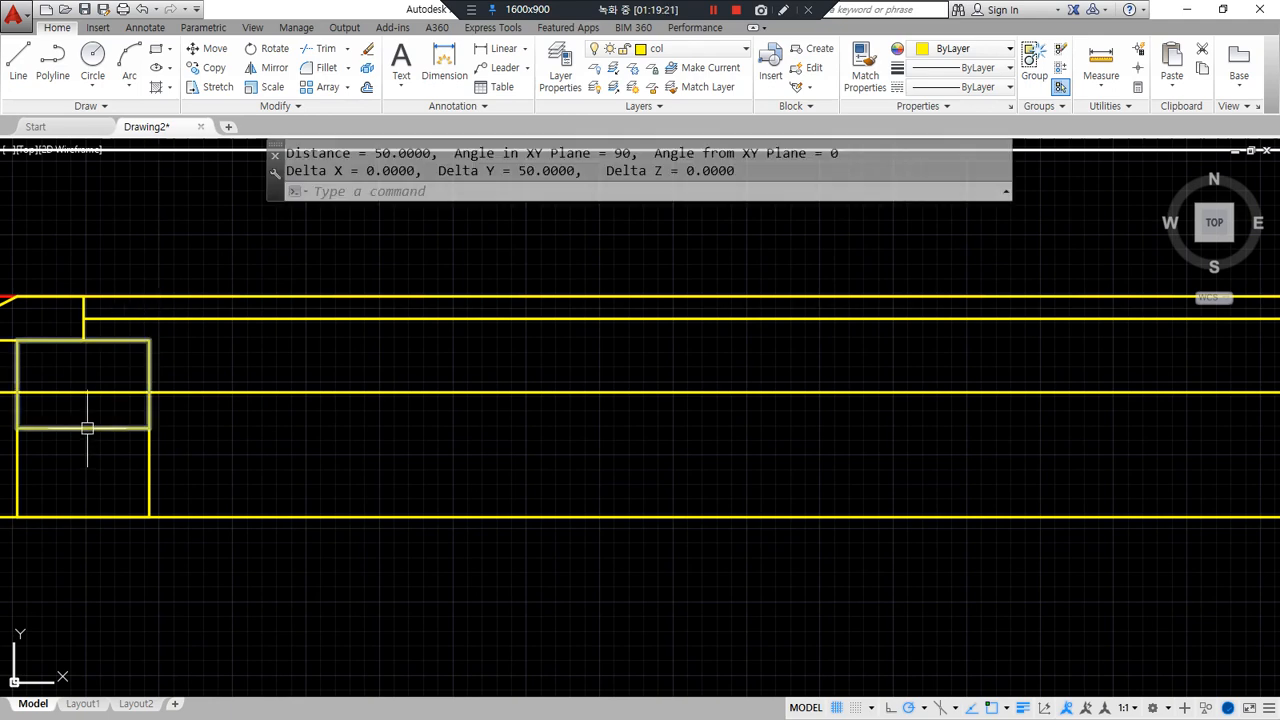
{"action": "key", "text": "Escape"}
{"action": "type", "text": "o"}
{"action": "key", "text": "space"}
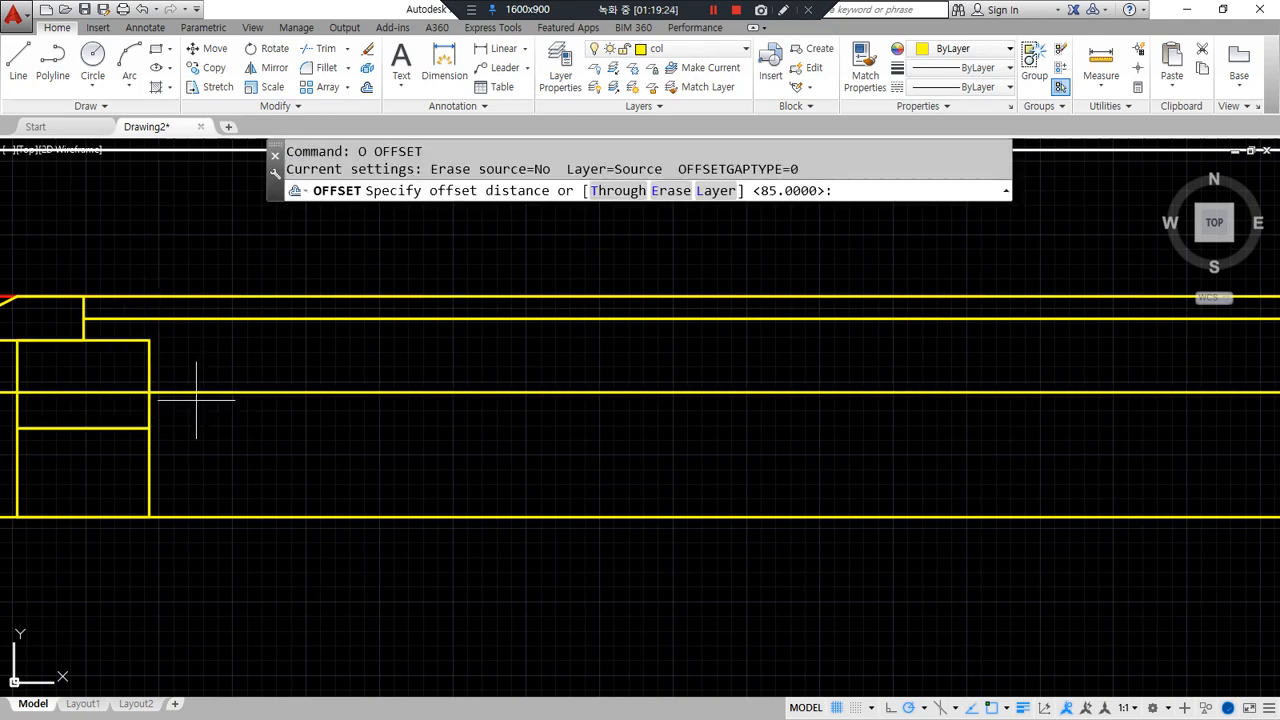
{"action": "key", "text": "Escape"}
- Trim the new offset line at the inner edge of the wall blocks and erase the piece left inside them
{"action": "type", "text": "tr"}
{"action": "key", "text": "space"}
{"action": "left_click", "coordinate": [149, 385]}
{"action": "key", "text": "space"}
{"action": "left_click", "coordinate": [120, 387]}
{"action": "key", "text": "space"}
{"action": "middle_click_drag", "start_coordinate": [107, 392], "coordinate": [283, 412]}
{"action": "left_click", "coordinate": [107, 411]}
{"action": "type", "text": "e"}
{"action": "key", "text": "space"}
- Match the trimmed offset line to the properties of the green finish line
{"action": "type", "text": "ma"}
{"action": "key", "text": "space"}
{"action": "left_click", "coordinate": [163, 458]}
{"action": "left_click", "coordinate": [440, 411]}
{"action": "key", "text": "space"}
{"action": "middle_click_drag", "start_coordinate": [440, 409], "coordinate": [271, 489]}
- Offset the green line above the floor slab downward by 85/2
{"action": "left_click_drag", "start_coordinate": [200, 534], "coordinate": [265, 497]}
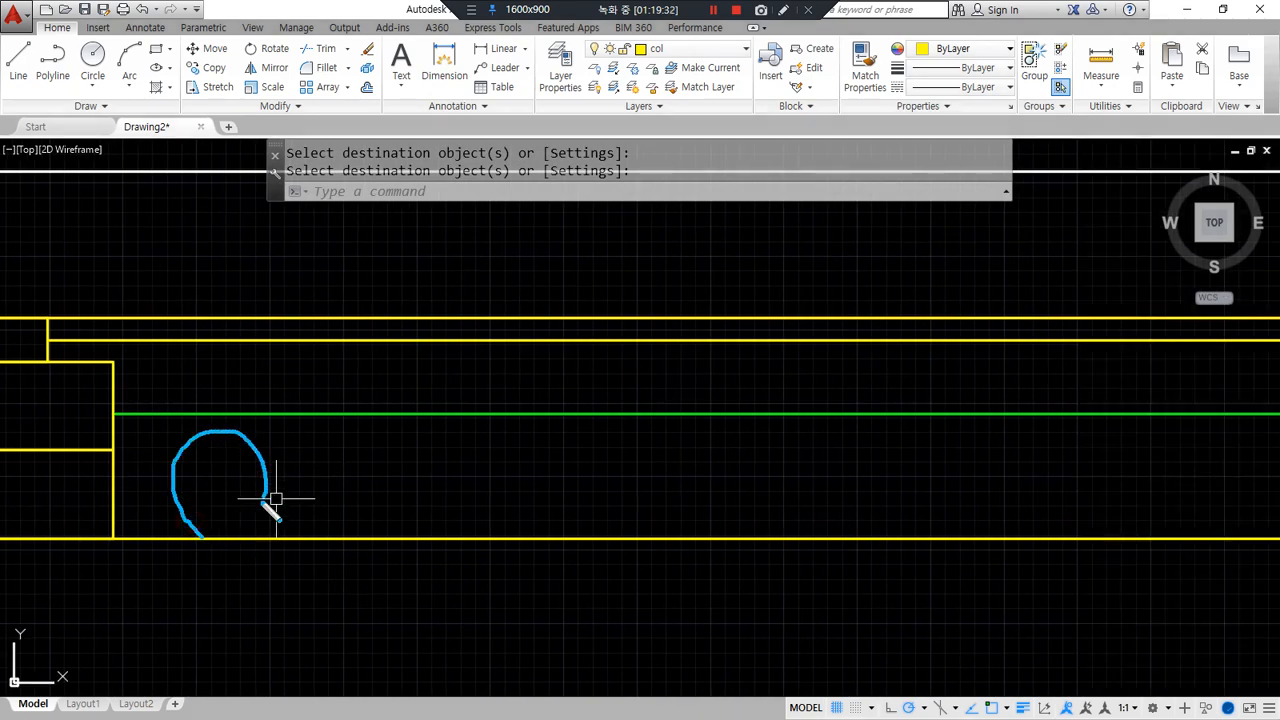
{"action": "left_click_drag", "start_coordinate": [404, 500], "coordinate": [392, 489]}
{"action": "key", "text": "Escape"}
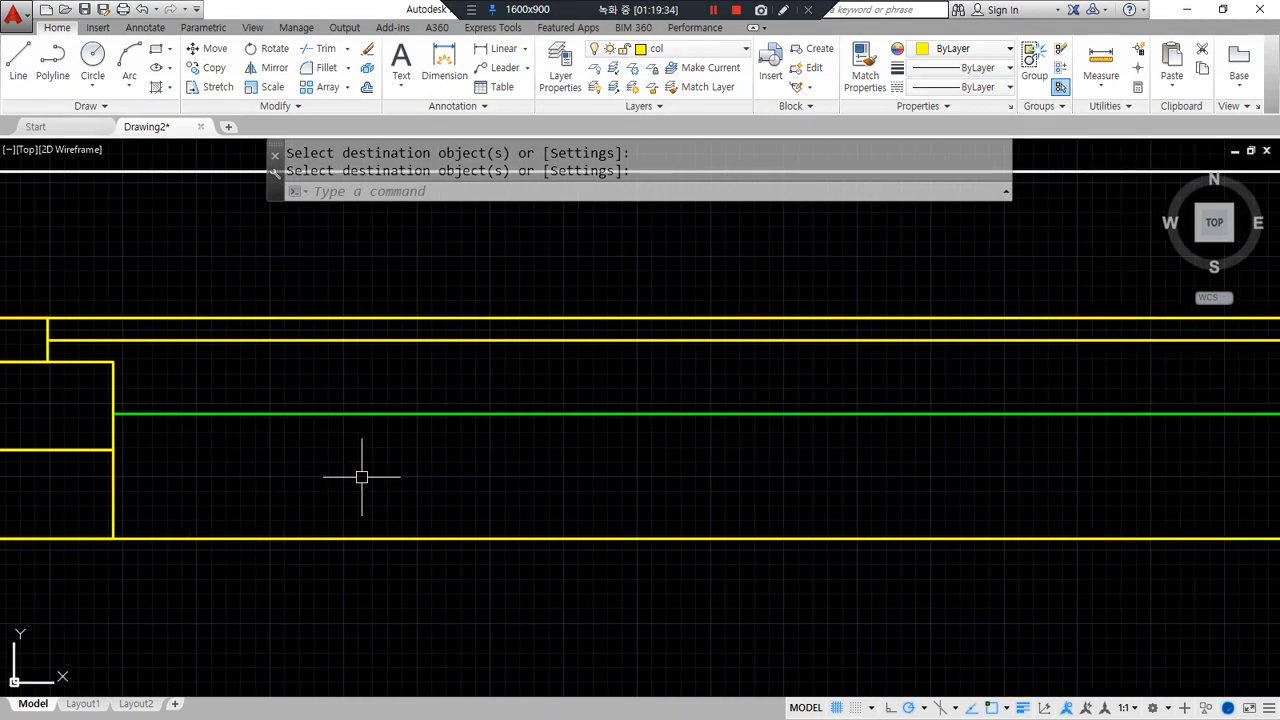
{"action": "type", "text": "o"}
{"action": "key", "text": "Return"}
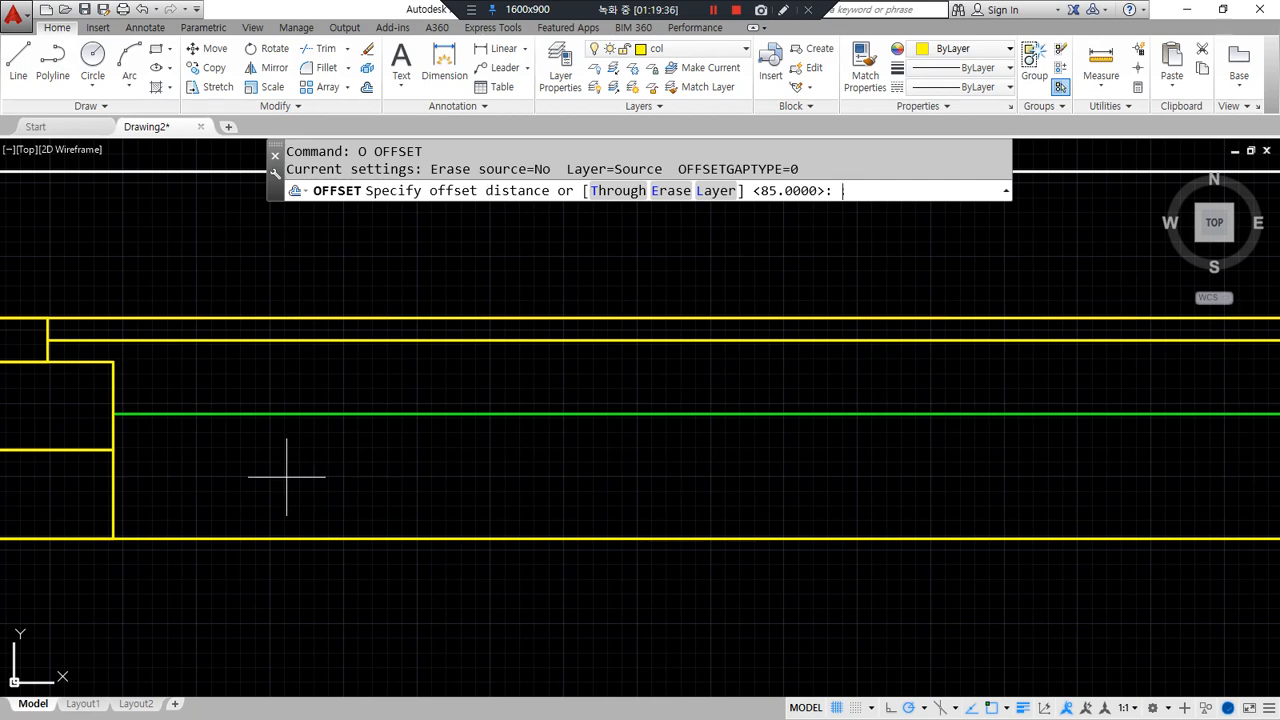
{"action": "type", "text": "85/2"}
{"action": "key", "text": "Return"}
{"action": "left_click", "coordinate": [331, 413]}
{"action": "left_click", "coordinate": [315, 477]}
{"action": "key", "text": "Return"}
- Put the middle offset line on the hat layer and give it the BATTING linetype
{"action": "left_click", "coordinate": [315, 477]}
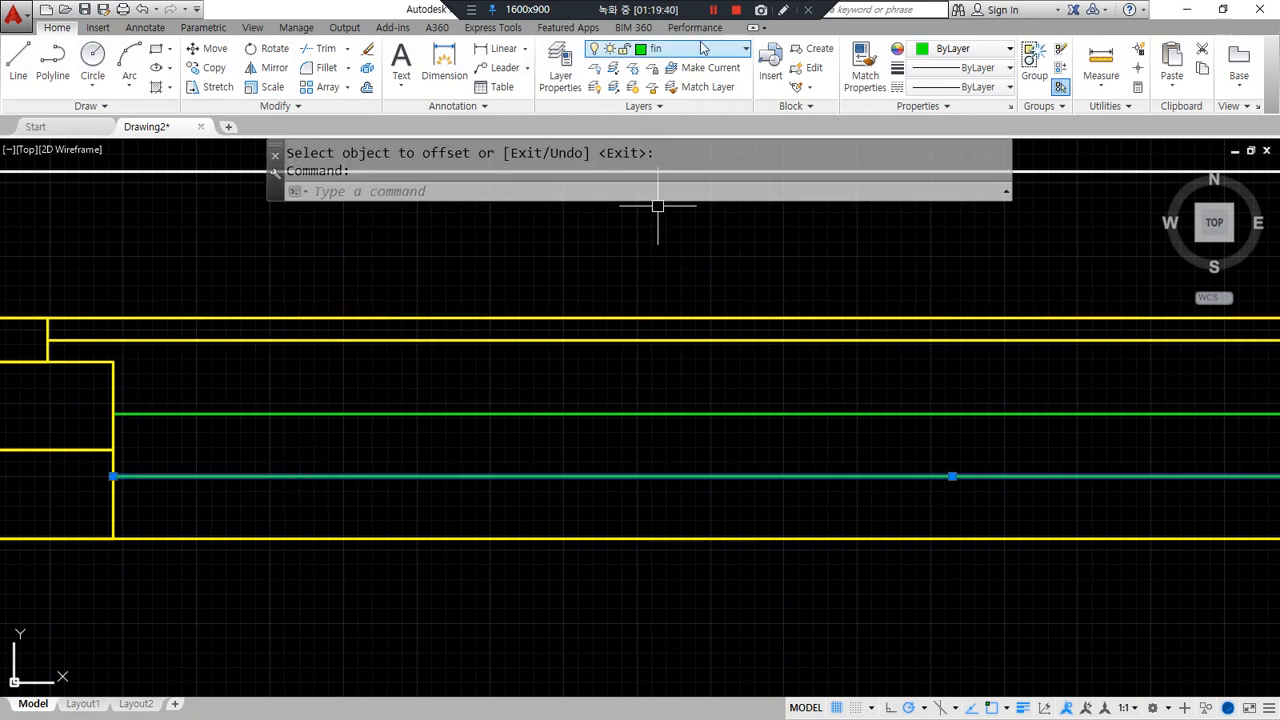
{"action": "left_click", "coordinate": [700, 48]}
{"action": "left_click", "coordinate": [663, 163]}
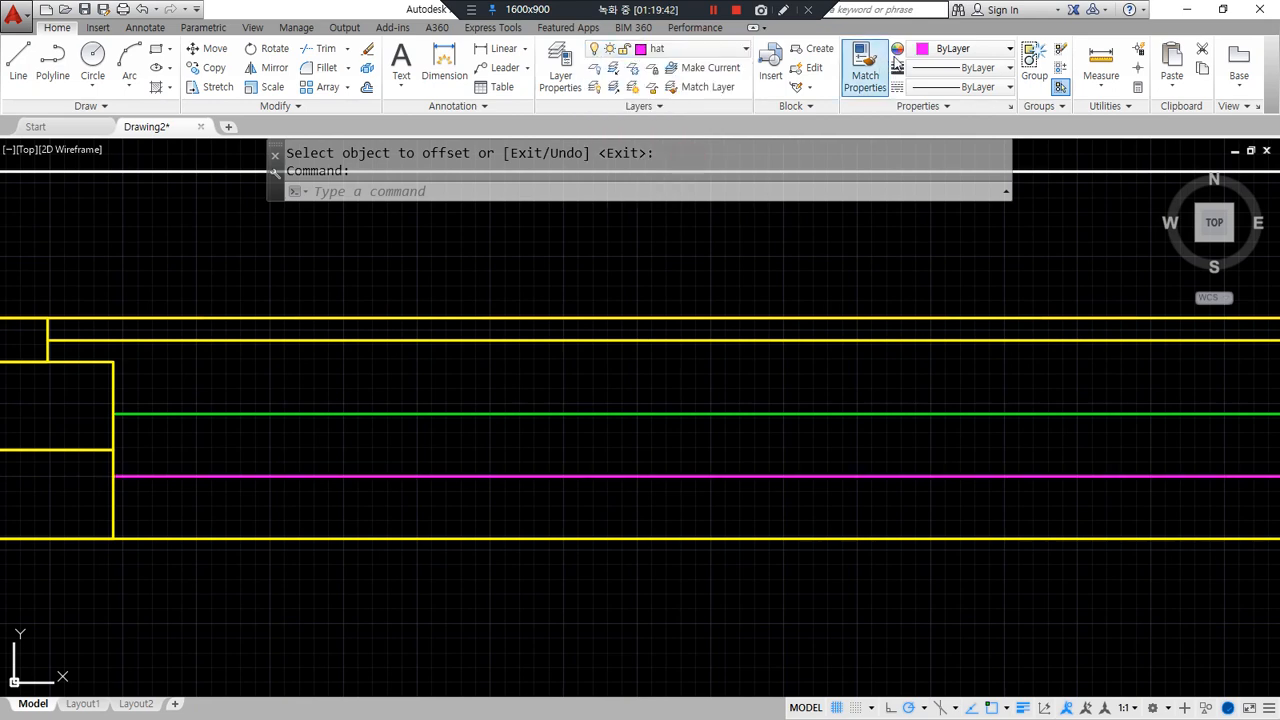
{"action": "left_click", "coordinate": [960, 87]}
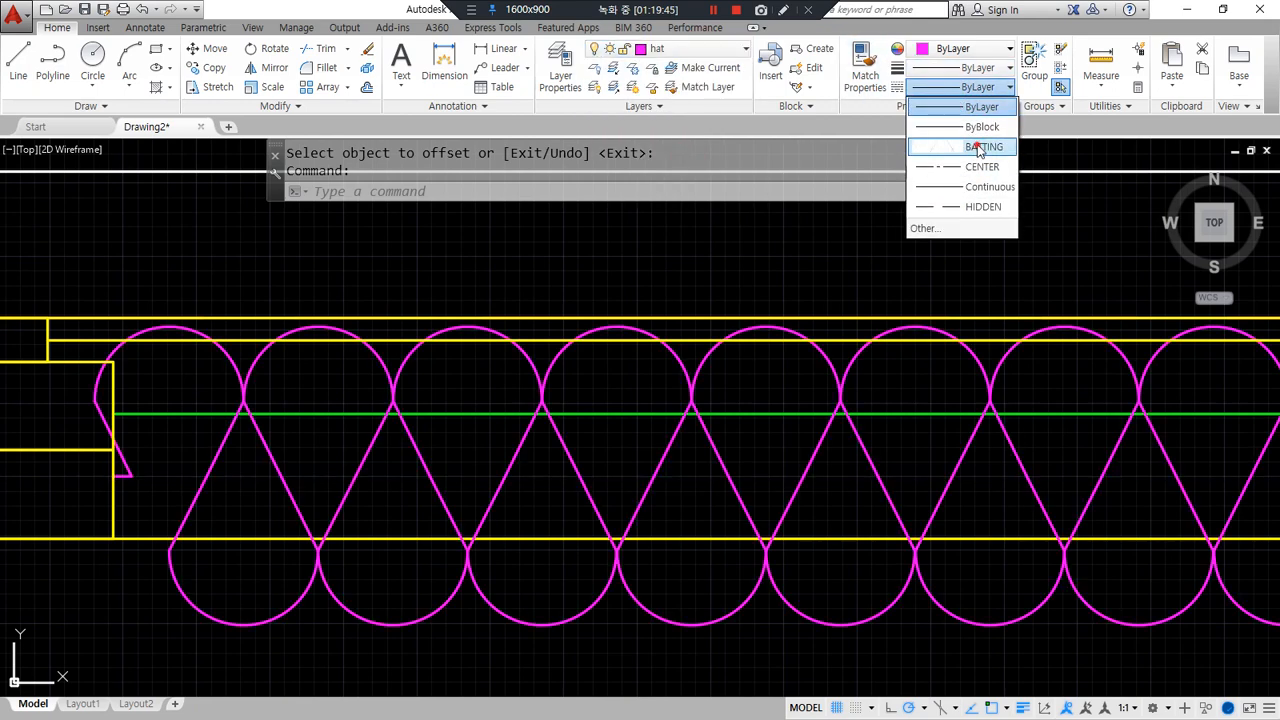
{"action": "left_click", "coordinate": [982, 147]}
{"action": "key", "text": "ctrl+1"}
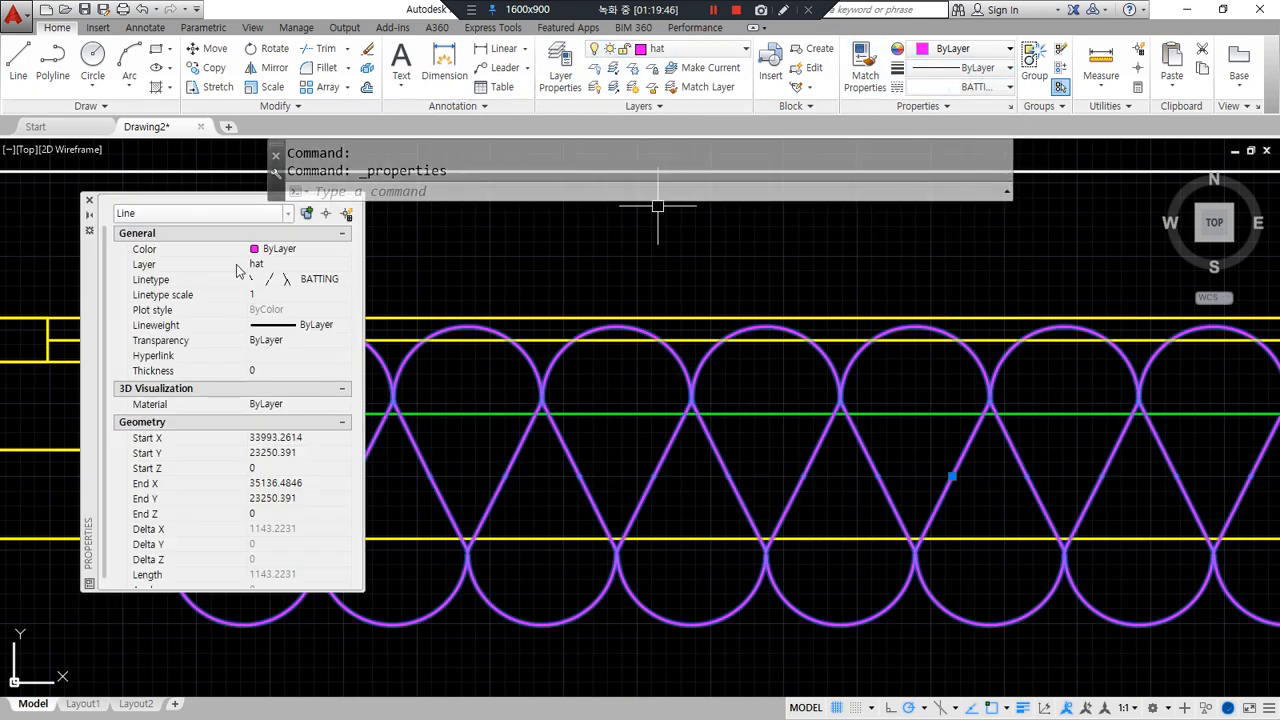
- Try a linetype scale of 0.5 on the floor batting line and settle on 0.4
{"action": "left_click", "coordinate": [266, 295]}
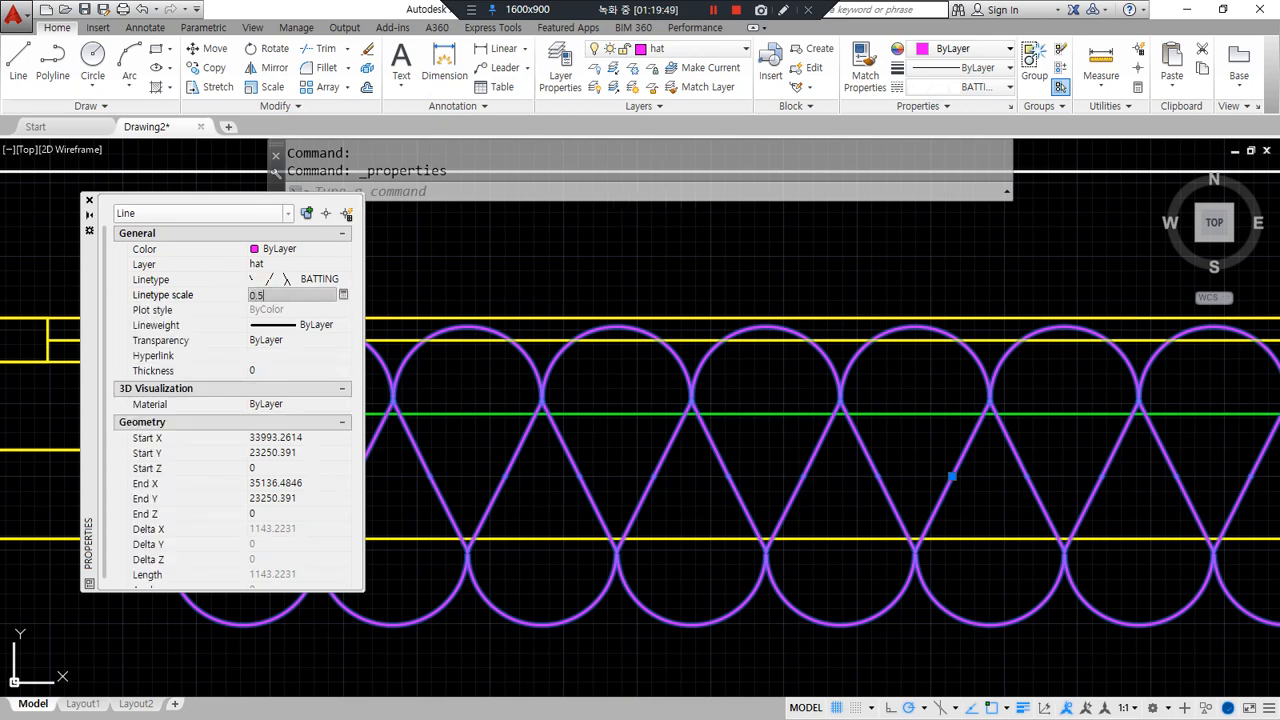
{"action": "key", "text": "Return"}
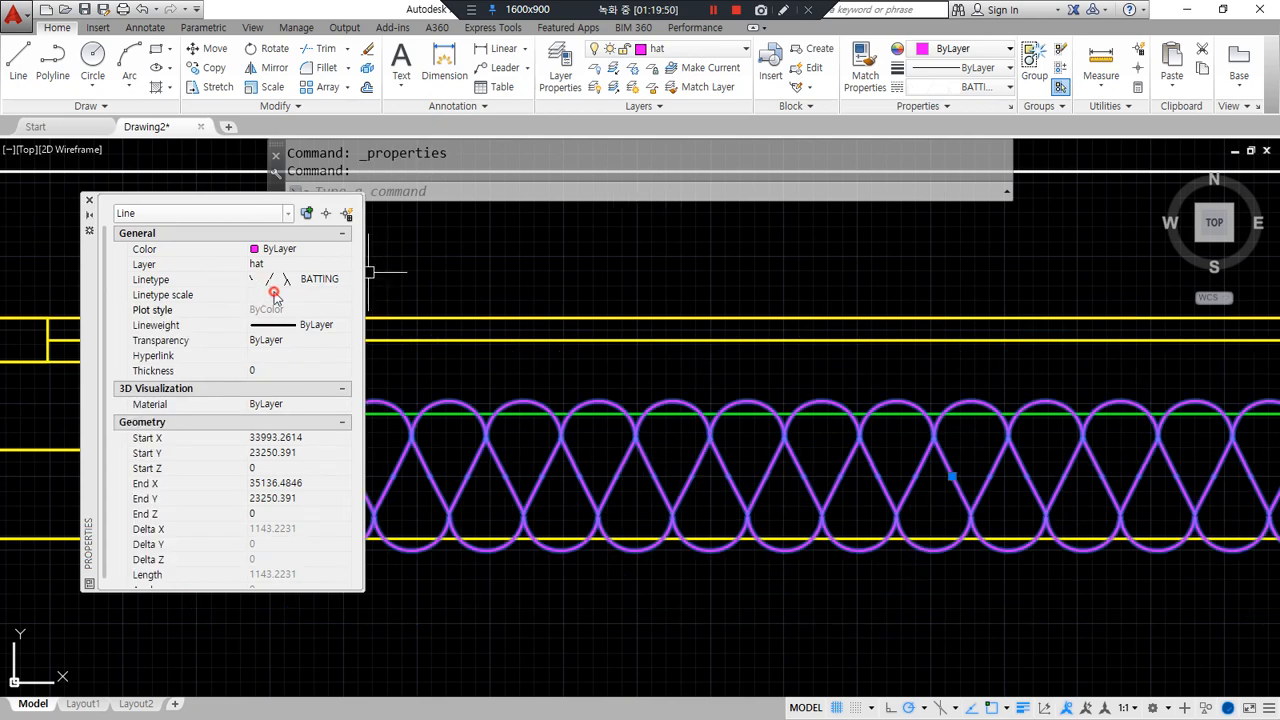
{"action": "left_click", "coordinate": [273, 294]}
{"action": "type", "text": "0.4"}
{"action": "key", "text": "Return"}
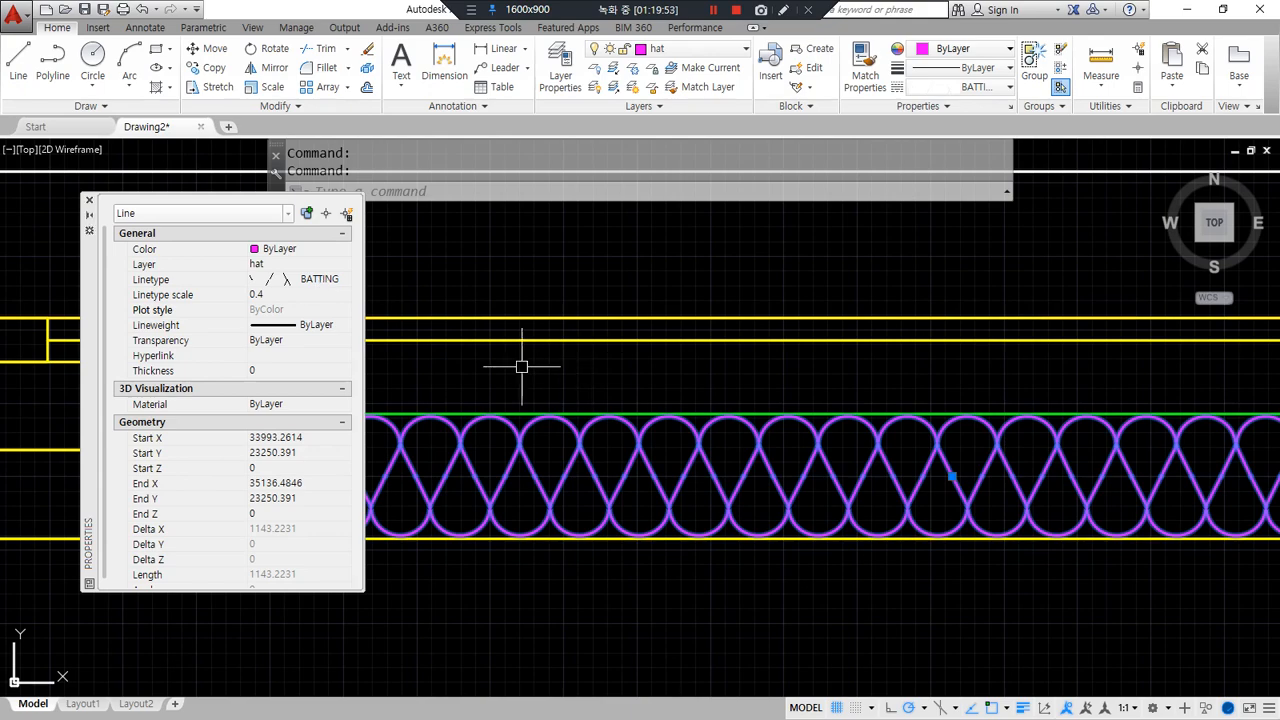
{"action": "key", "text": "Escape"}
{"action": "key", "text": "Escape"}
{"action": "left_click", "coordinate": [88, 201]}
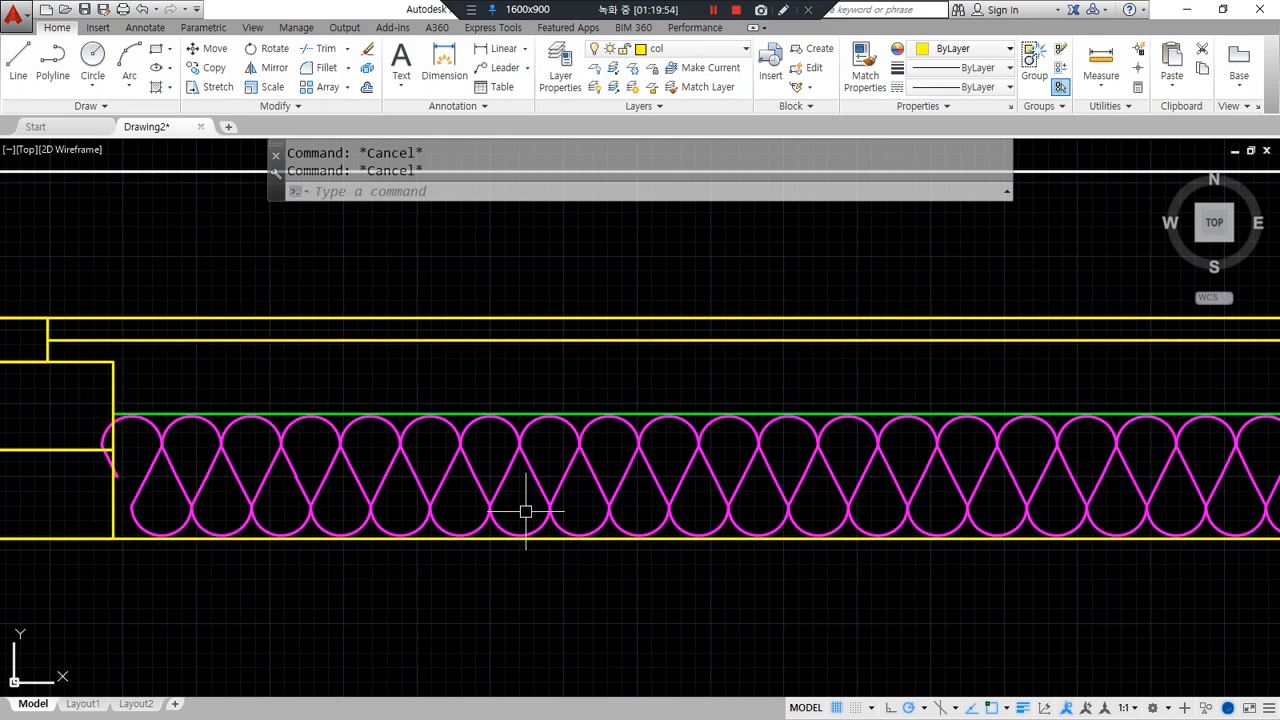
{"action": "mouse_move", "coordinate": [466, 532]}
{"action": "left_mouse_down"}
{"action": "mouse_move", "coordinate": [472, 452]}
{"action": "mouse_move", "coordinate": [472, 530]}
{"action": "left_mouse_up"}
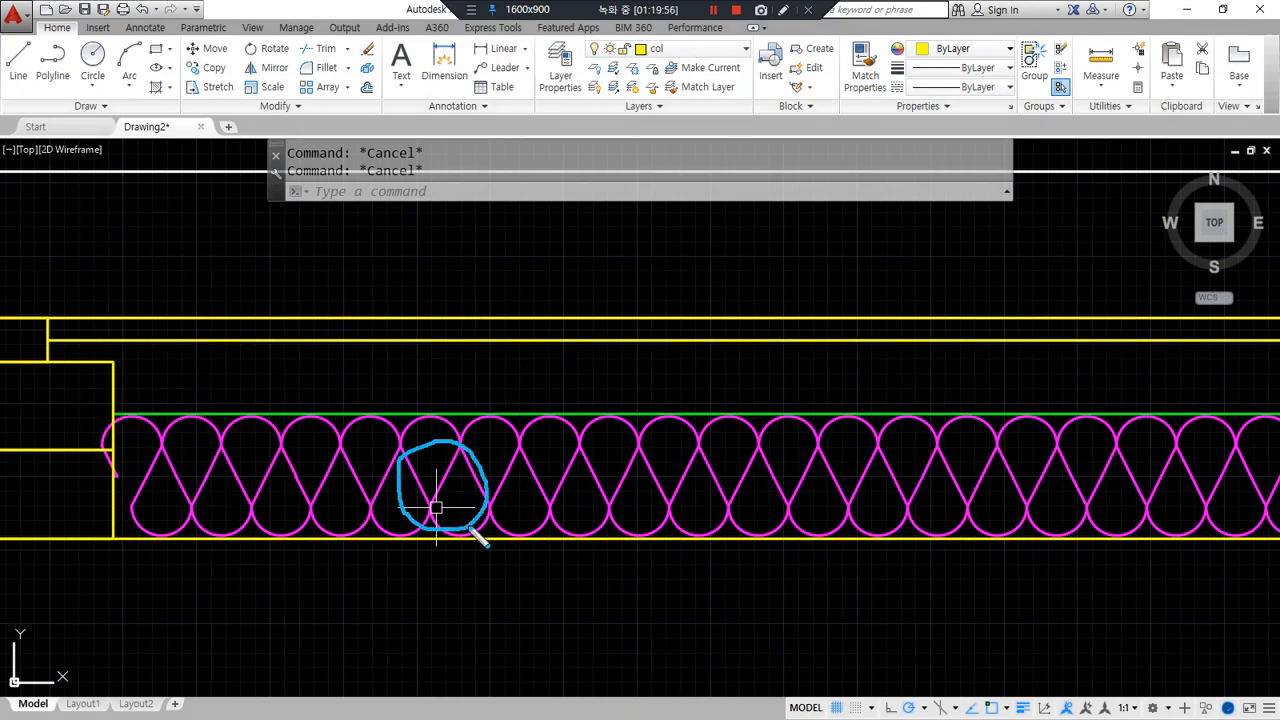
{"action": "key", "text": "Escape"}
{"action": "mouse_move", "coordinate": [305, 481]}
{"action": "middle_mouse_down"}
{"action": "mouse_move", "coordinate": [403, 489]}
{"action": "mouse_move", "coordinate": [486, 576]}
{"action": "middle_mouse_up"}
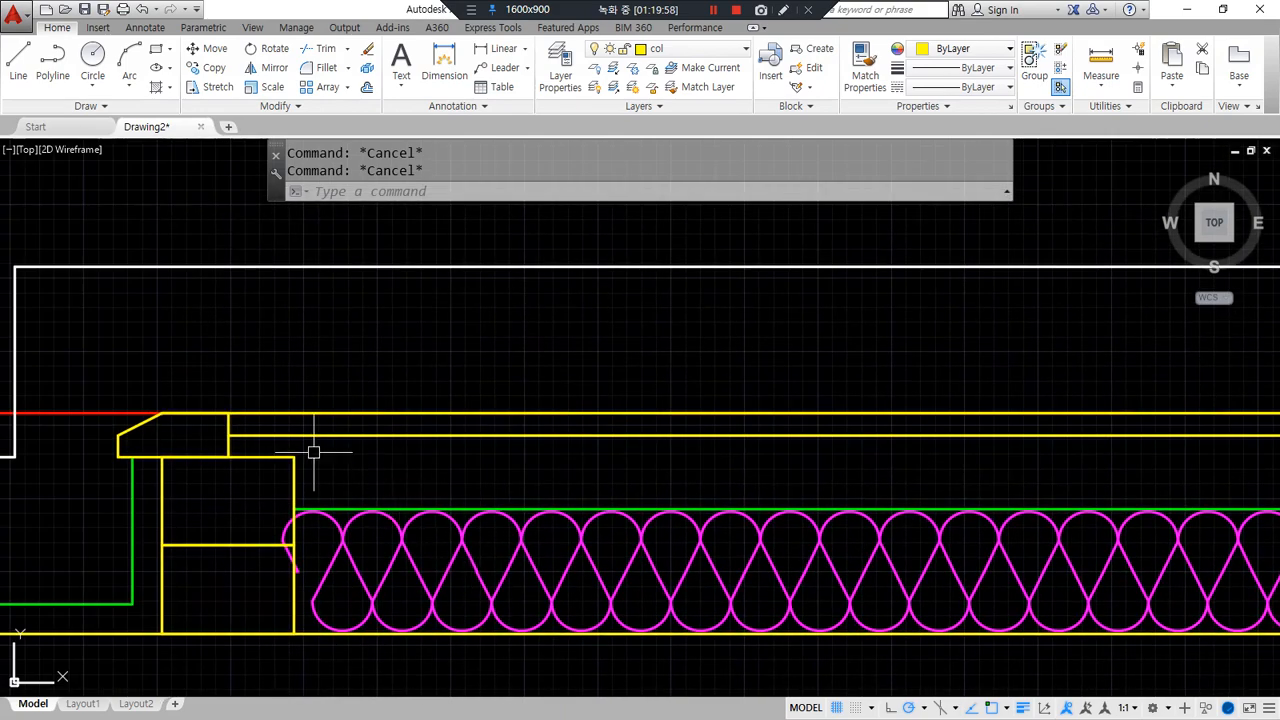
{"action": "scroll", "coordinate": [309, 449], "scroll_direction": "up", "scroll_amount": 2}
{"action": "scroll", "coordinate": [295, 463], "scroll_direction": "down", "scroll_amount": 3}
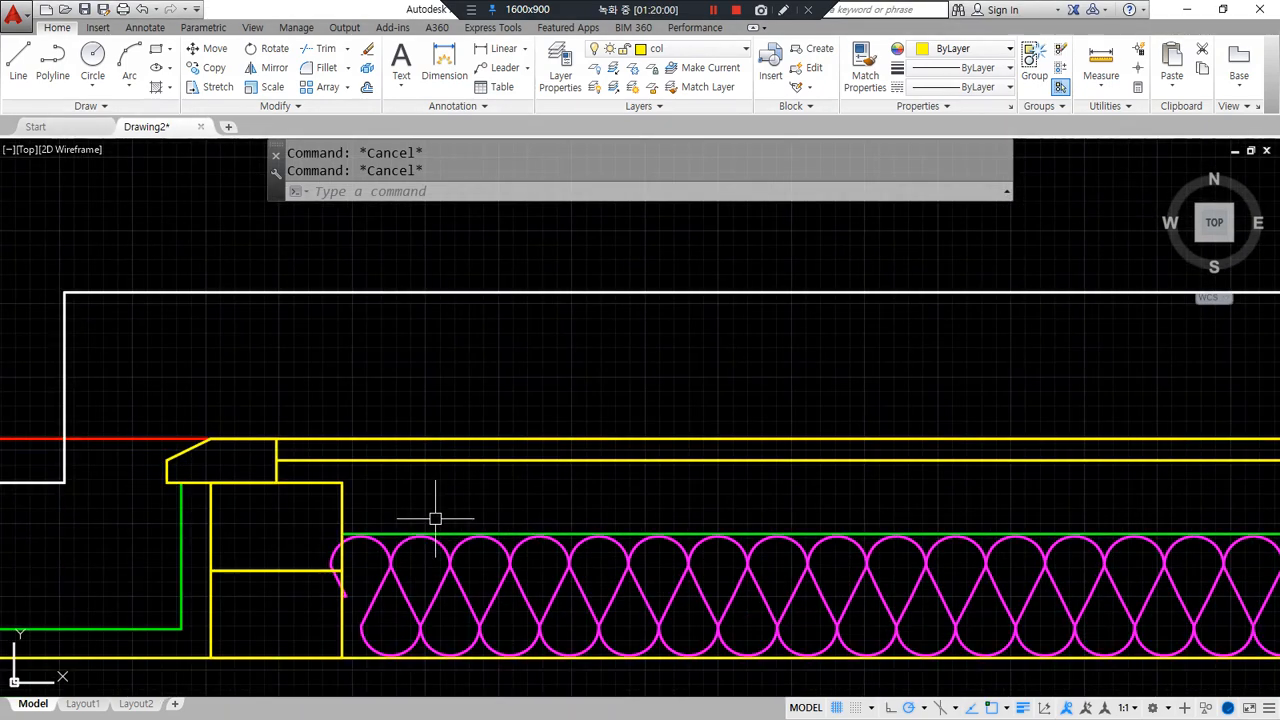
{"action": "mouse_move", "coordinate": [492, 462]}
{"action": "left_mouse_down"}
{"action": "mouse_move", "coordinate": [556, 464]}
{"action": "mouse_move", "coordinate": [511, 578]}
{"action": "mouse_move", "coordinate": [525, 578]}
{"action": "left_mouse_up"}
{"action": "mouse_move", "coordinate": [505, 513]}
{"action": "left_mouse_down"}
{"action": "mouse_move", "coordinate": [585, 604]}
{"action": "mouse_move", "coordinate": [620, 662]}
{"action": "mouse_move", "coordinate": [608, 660]}
{"action": "left_mouse_up"}
{"action": "mouse_move", "coordinate": [722, 640]}
{"action": "left_mouse_down"}
{"action": "mouse_move", "coordinate": [699, 622]}
{"action": "mouse_move", "coordinate": [732, 631]}
{"action": "mouse_move", "coordinate": [745, 678]}
{"action": "mouse_move", "coordinate": [728, 666]}
{"action": "left_mouse_up"}
{"action": "left_click_drag", "start_coordinate": [739, 616], "coordinate": [782, 608]}
{"action": "left_click_drag", "start_coordinate": [793, 658], "coordinate": [901, 659]}
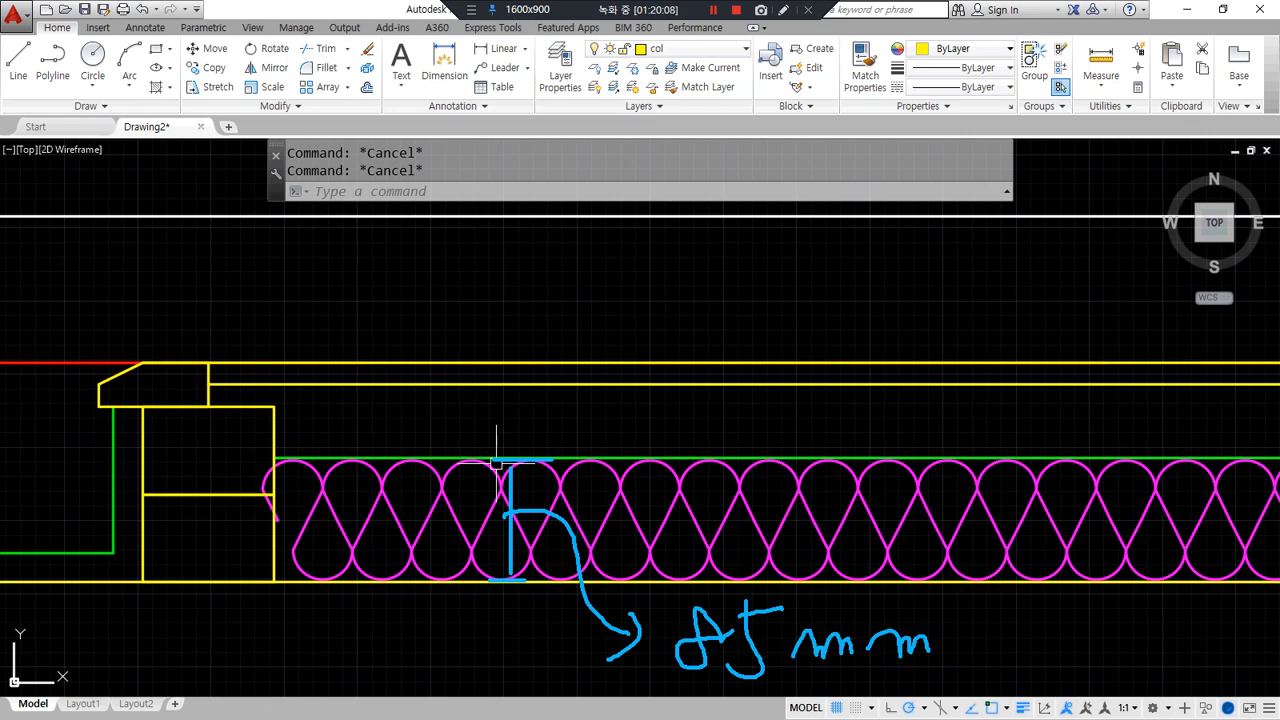
{"action": "key", "text": "Escape"}
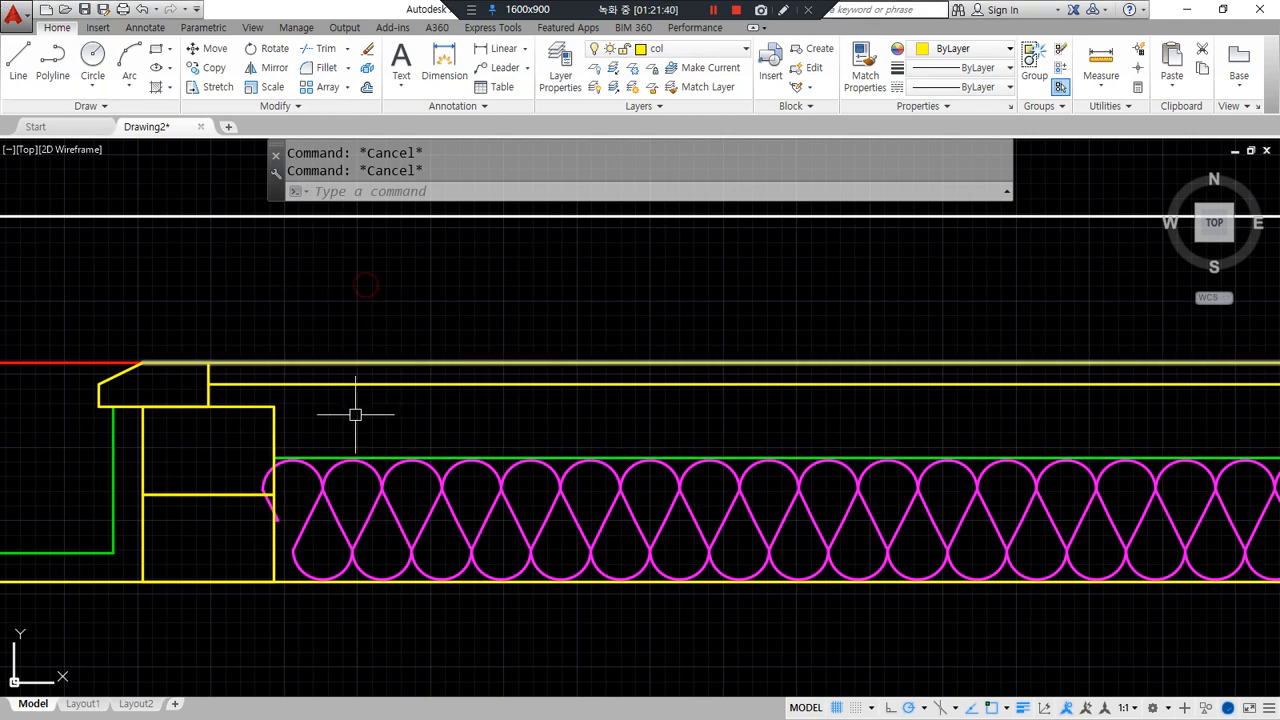
{"action": "scroll", "coordinate": [288, 425], "scroll_direction": "up", "scroll_amount": 2}
{"action": "key", "text": "ctrl+alt+d"}
{"action": "mouse_move", "coordinate": [344, 372]}
{"action": "left_mouse_down"}
{"action": "mouse_move", "coordinate": [382, 372]}
{"action": "mouse_move", "coordinate": [365, 470]}
{"action": "left_mouse_up"}
{"action": "key", "text": "ctrl+alt+d"}
- Offset the green line above the floor insulation 25 upward
{"action": "type", "text": "o"}
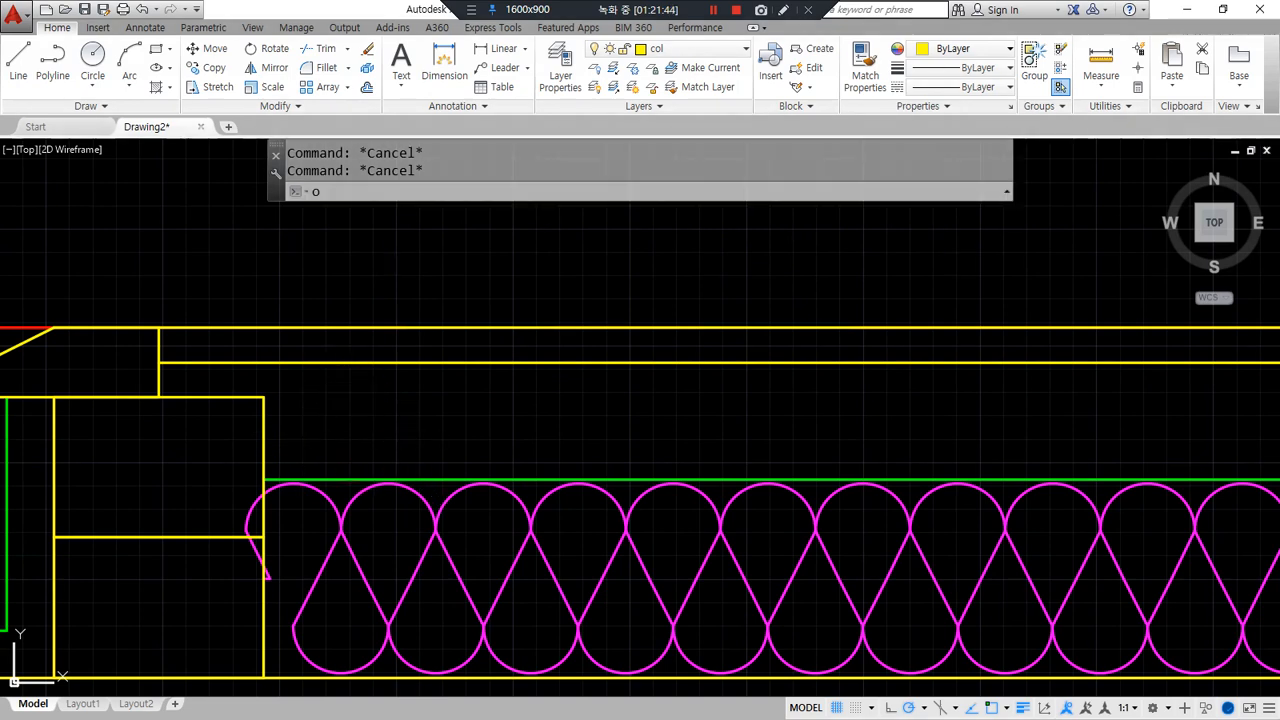
{"action": "key", "text": "Return"}
{"action": "type", "text": "25"}
{"action": "key", "text": "Return"}
{"action": "left_click", "coordinate": [352, 480]}
{"action": "left_click", "coordinate": [354, 468]}
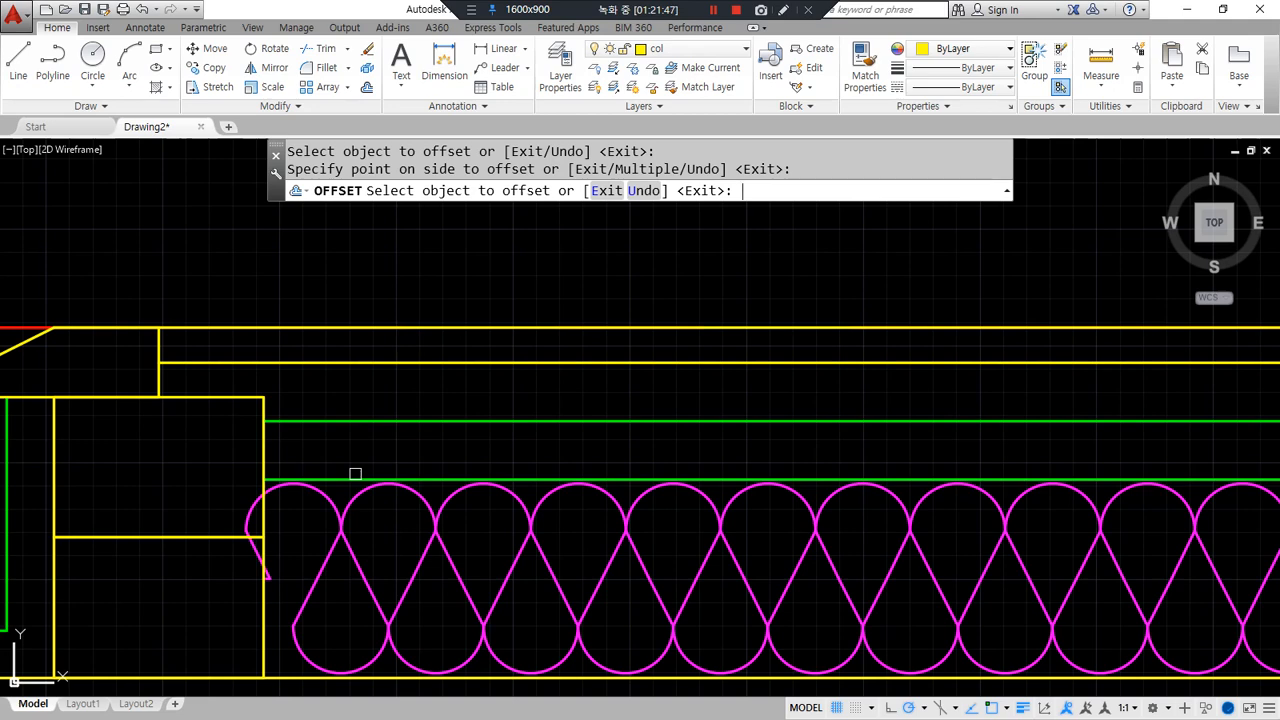
{"action": "key", "text": "Return"}
- Draw a circle of diameter 20 centred on the wall-side end of the upper green line
{"action": "scroll", "coordinate": [270, 436], "scroll_direction": "up", "scroll_amount": 2}
{"action": "type", "text": "c"}
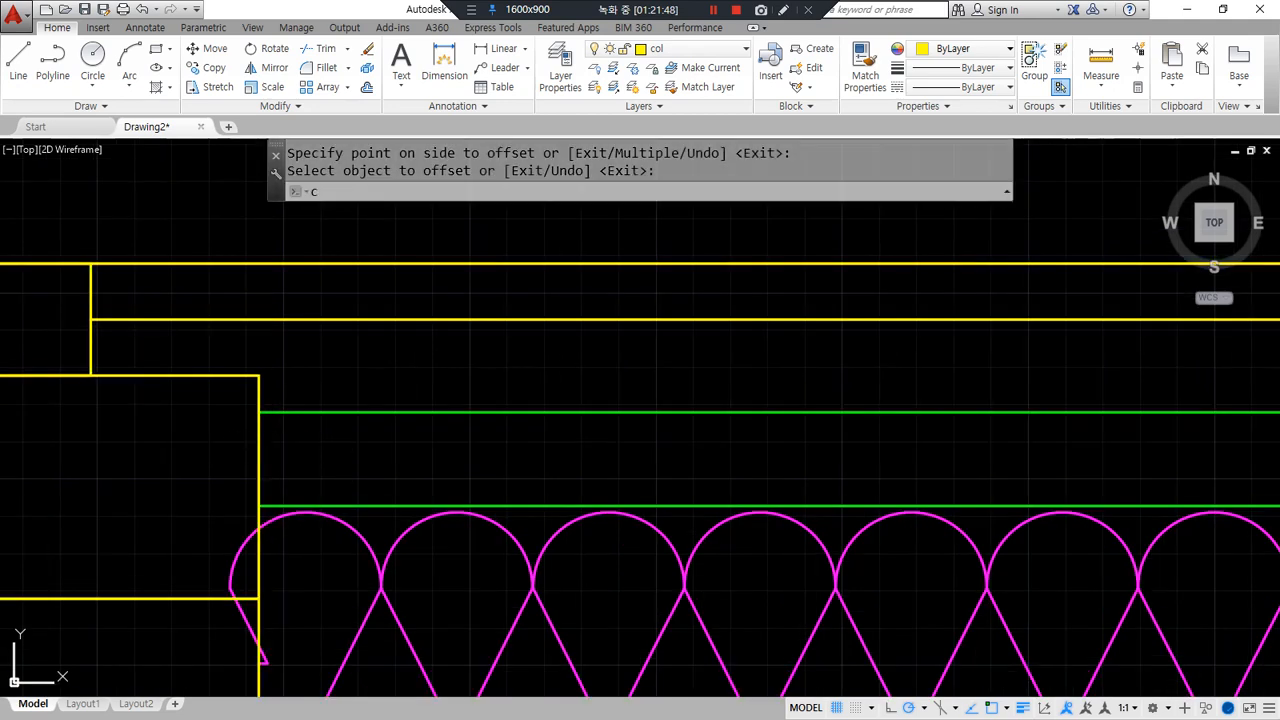
{"action": "key", "text": "Return"}
{"action": "left_click", "coordinate": [258, 412]}
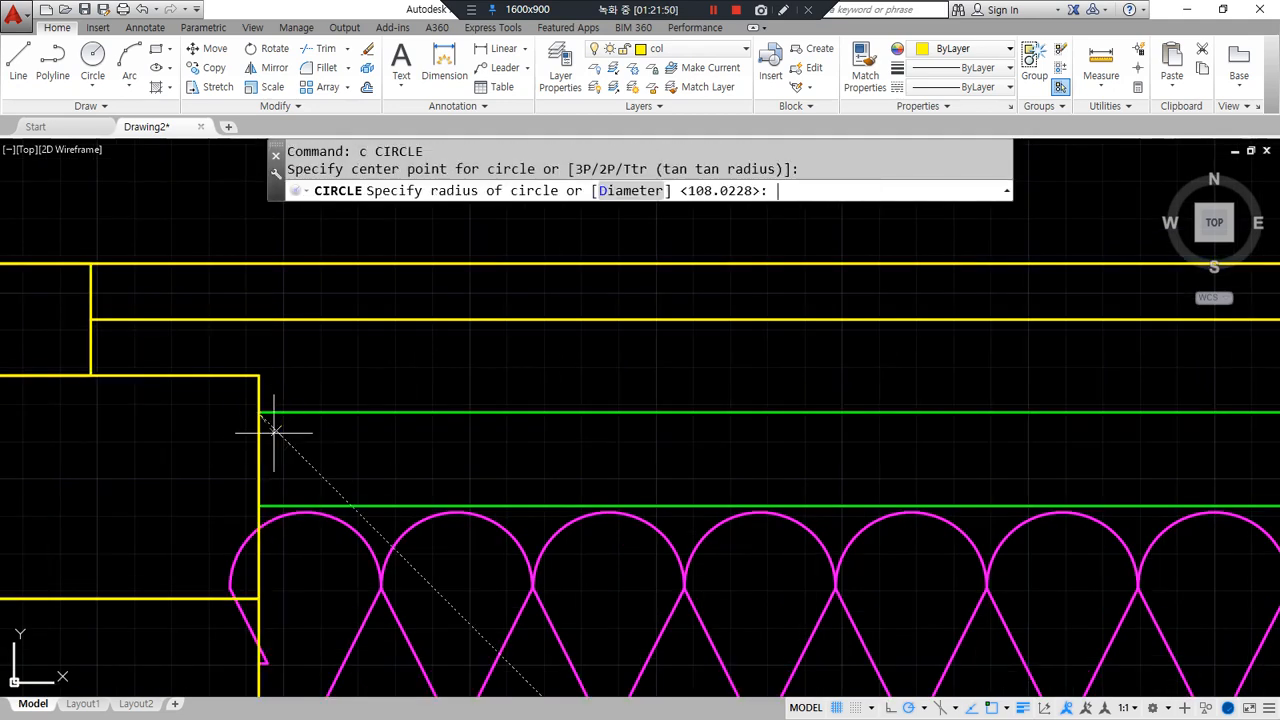
{"action": "type", "text": "d"}
{"action": "key", "text": "Return"}
{"action": "type", "text": "20"}
{"action": "key", "text": "Return"}
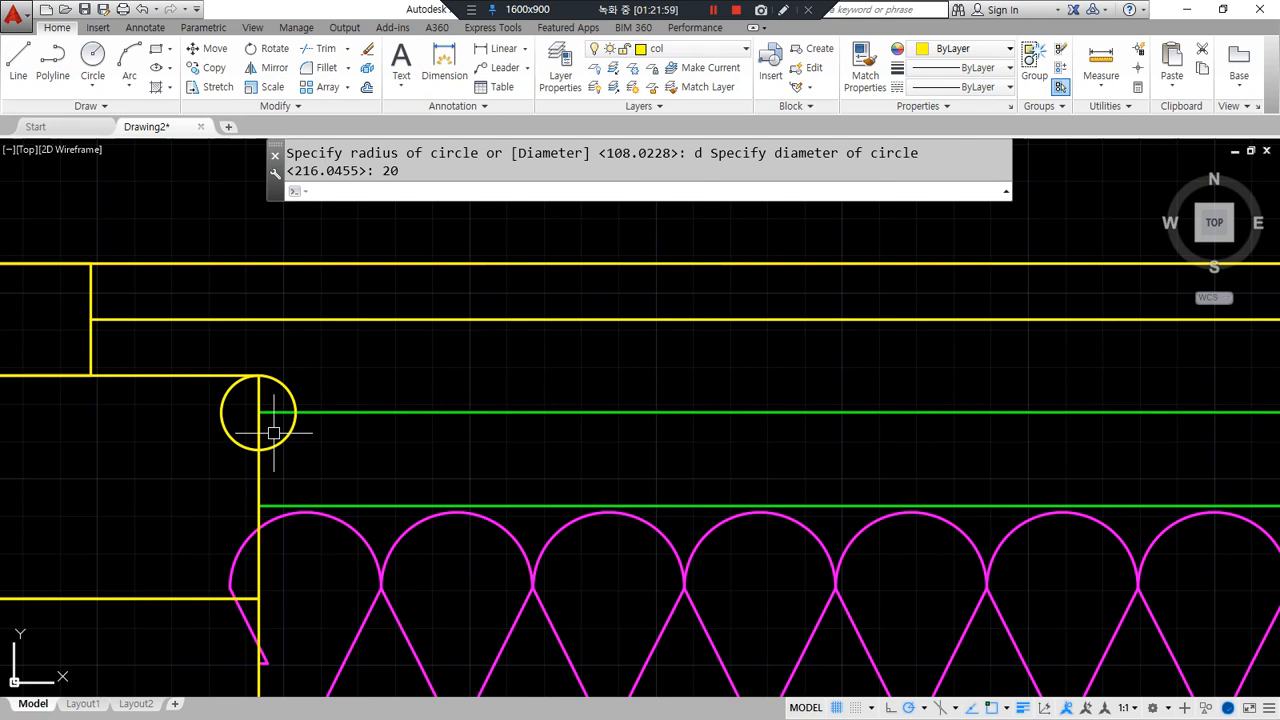
- Draw a vertical and a horizontal centre line crossing at the circle's centre and extending beyond the circle
{"action": "type", "text": "l"}
{"action": "key", "text": "Return"}
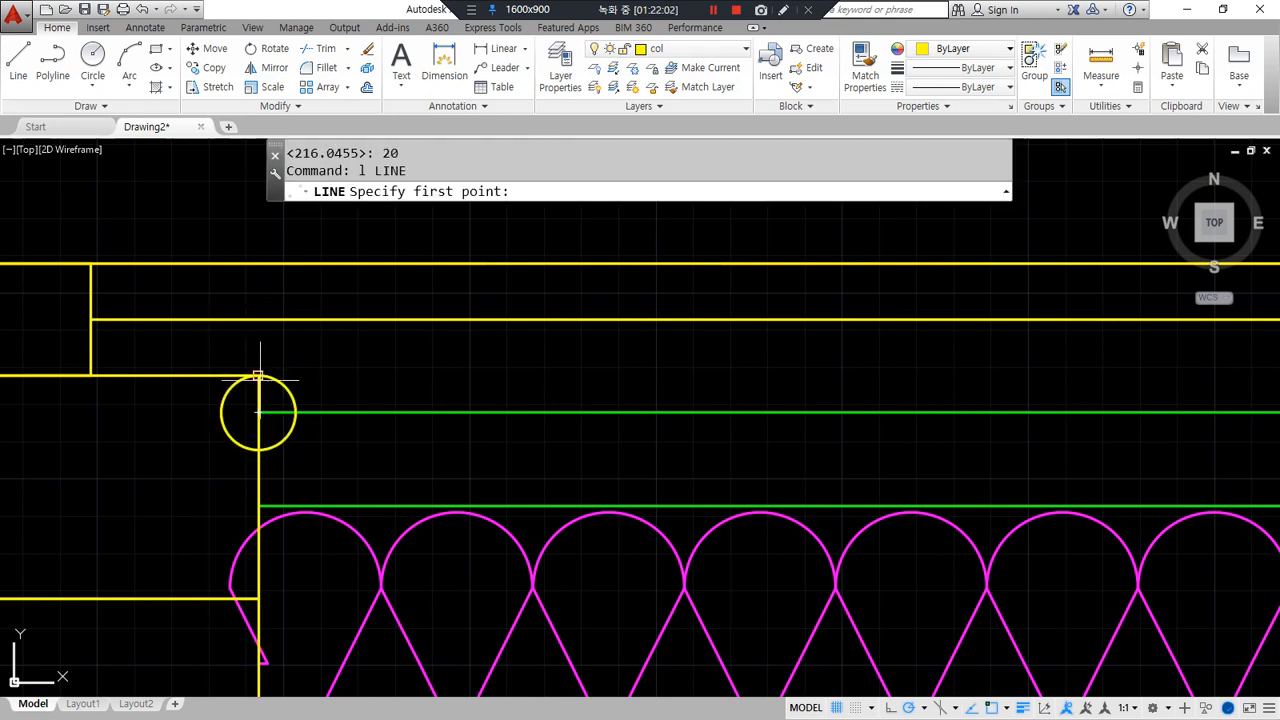
{"action": "left_click", "coordinate": [258, 215]}
{"action": "left_click", "coordinate": [258, 598]}
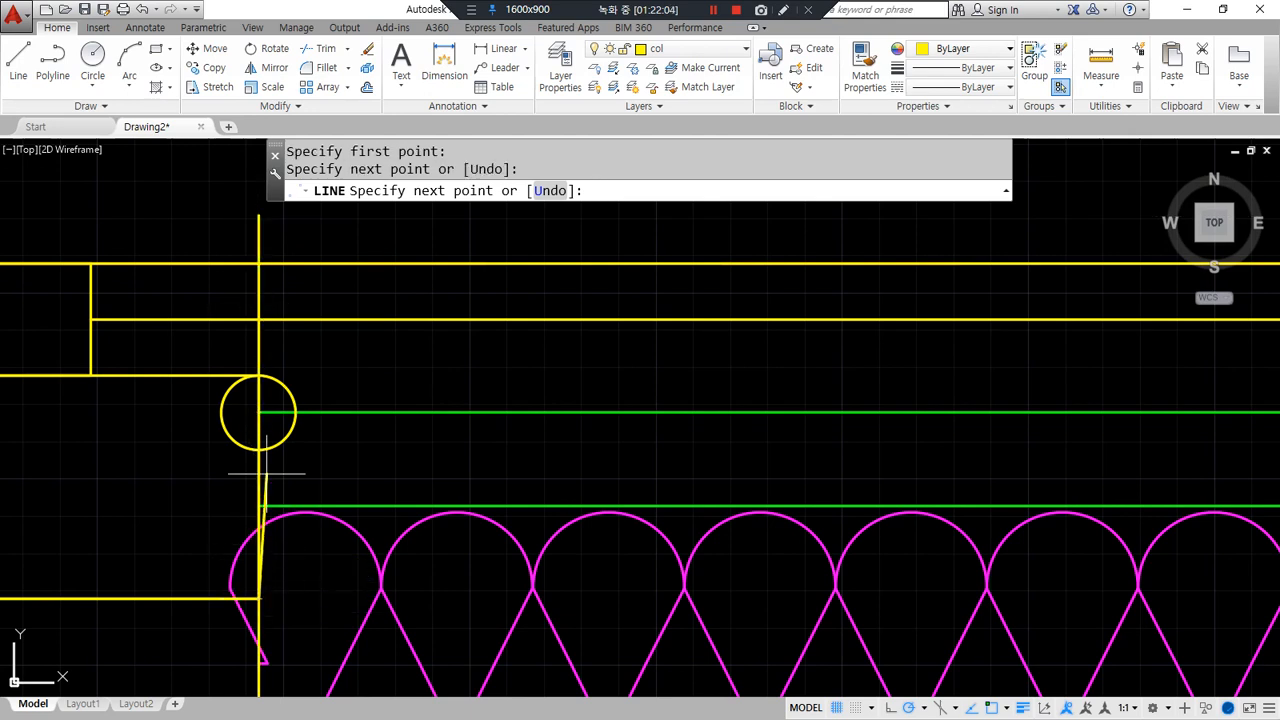
{"action": "key", "text": "Return"}
{"action": "key", "text": "Return"}
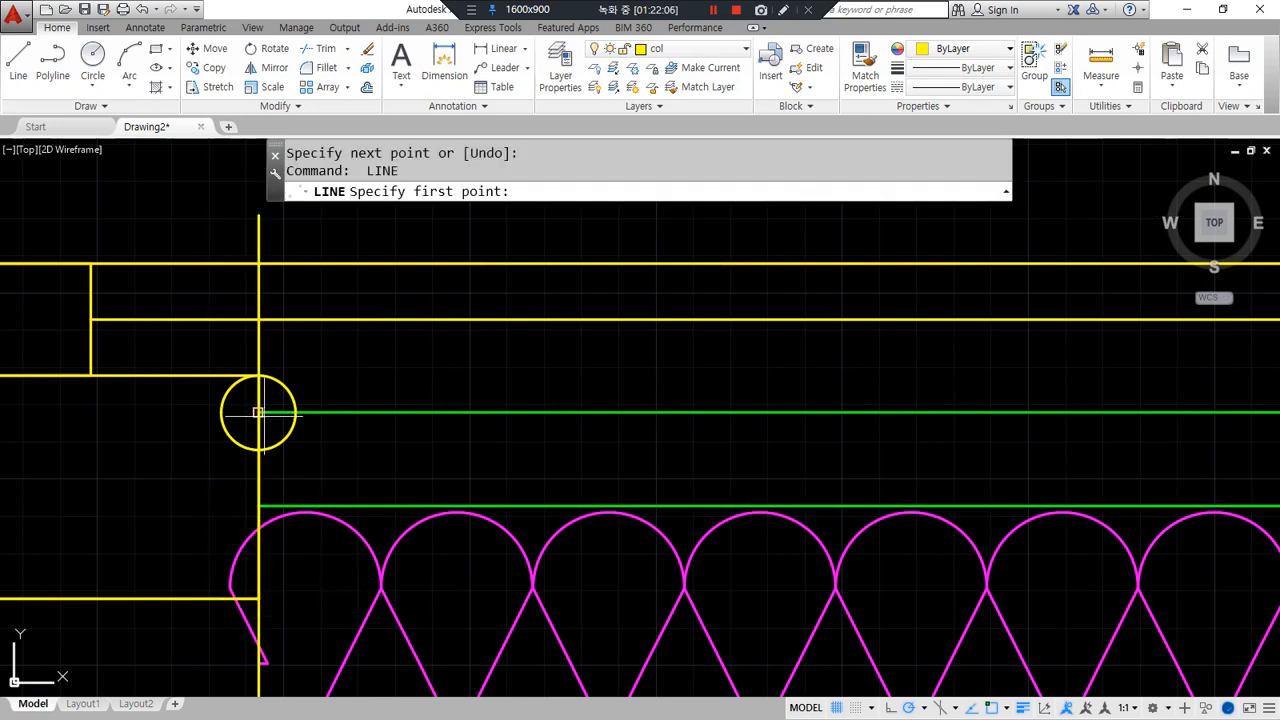
{"action": "left_click", "coordinate": [35, 412]}
{"action": "left_click", "coordinate": [468, 412]}
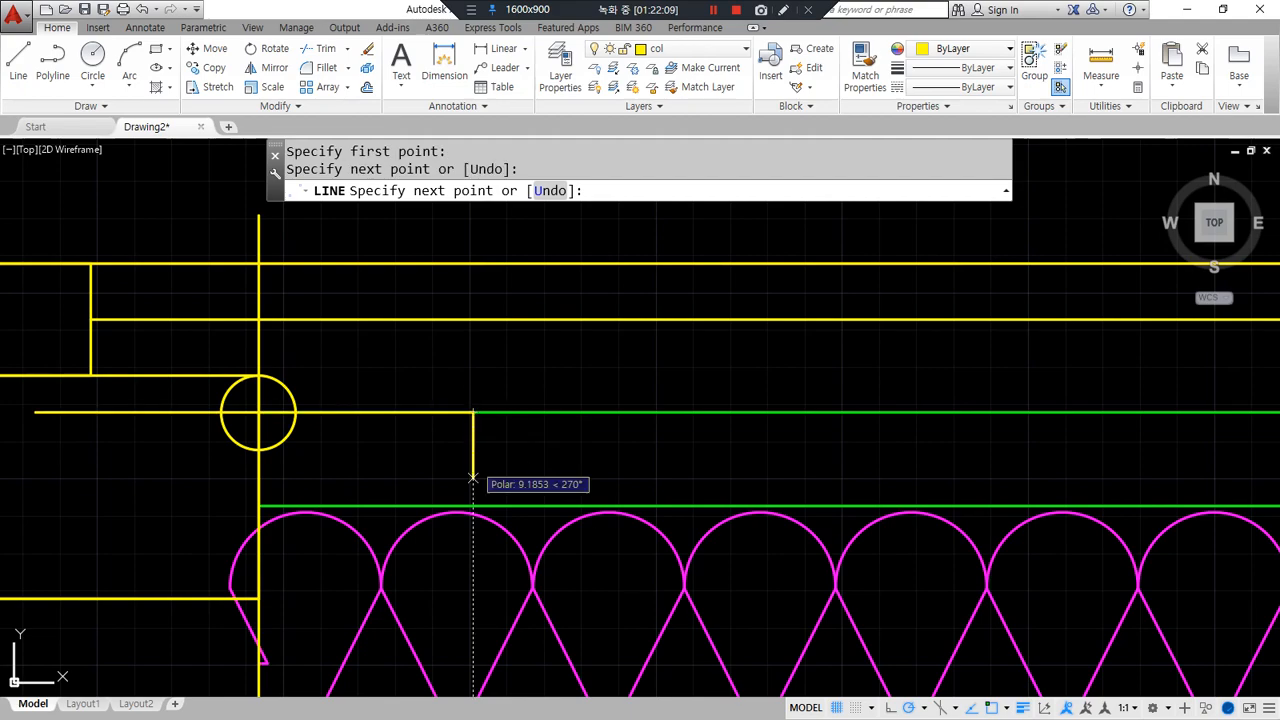
{"action": "key", "text": "Escape"}
{"action": "scroll", "coordinate": [334, 449], "scroll_direction": "down", "scroll_amount": 3}
{"action": "middle_click_drag", "start_coordinate": [334, 449], "coordinate": [454, 438]}
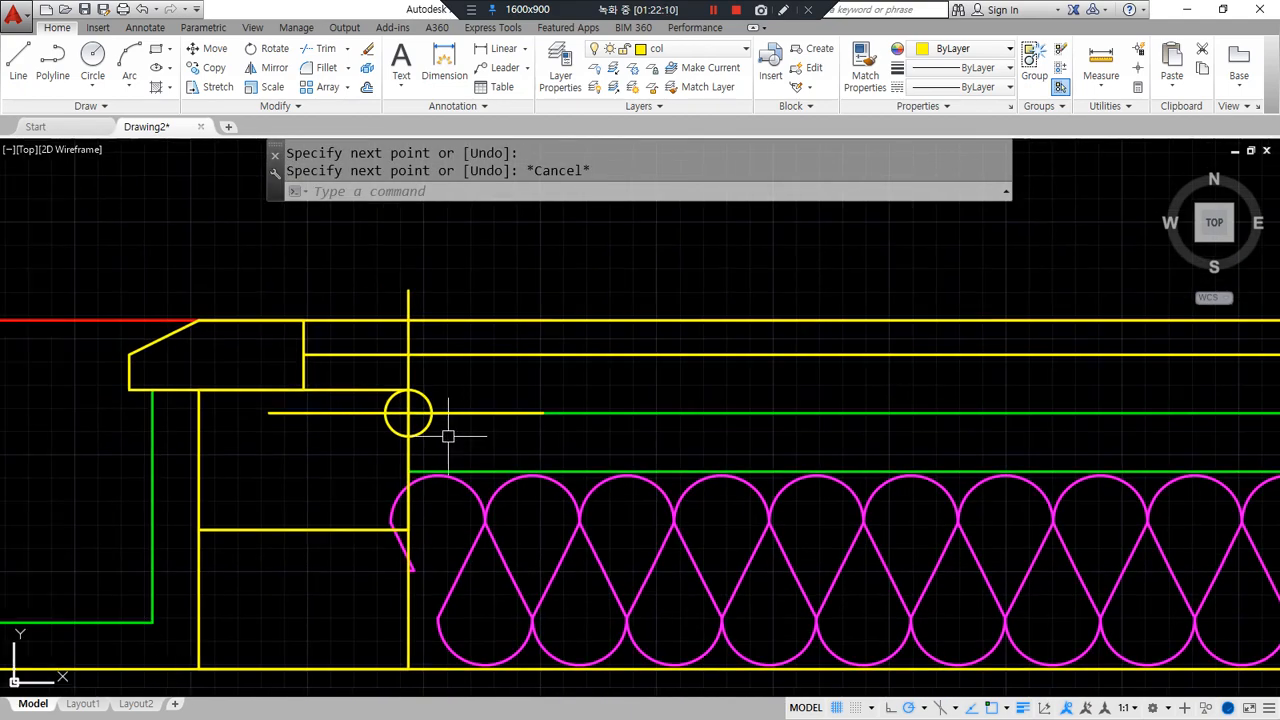
- Match the circle's two centre lines to the properties of the red line
{"action": "scroll", "coordinate": [443, 434], "scroll_direction": "down", "scroll_amount": 3}
{"action": "scroll", "coordinate": [435, 426], "scroll_direction": "up", "scroll_amount": 1}
{"action": "scroll", "coordinate": [372, 426], "scroll_direction": "up", "scroll_amount": 3}
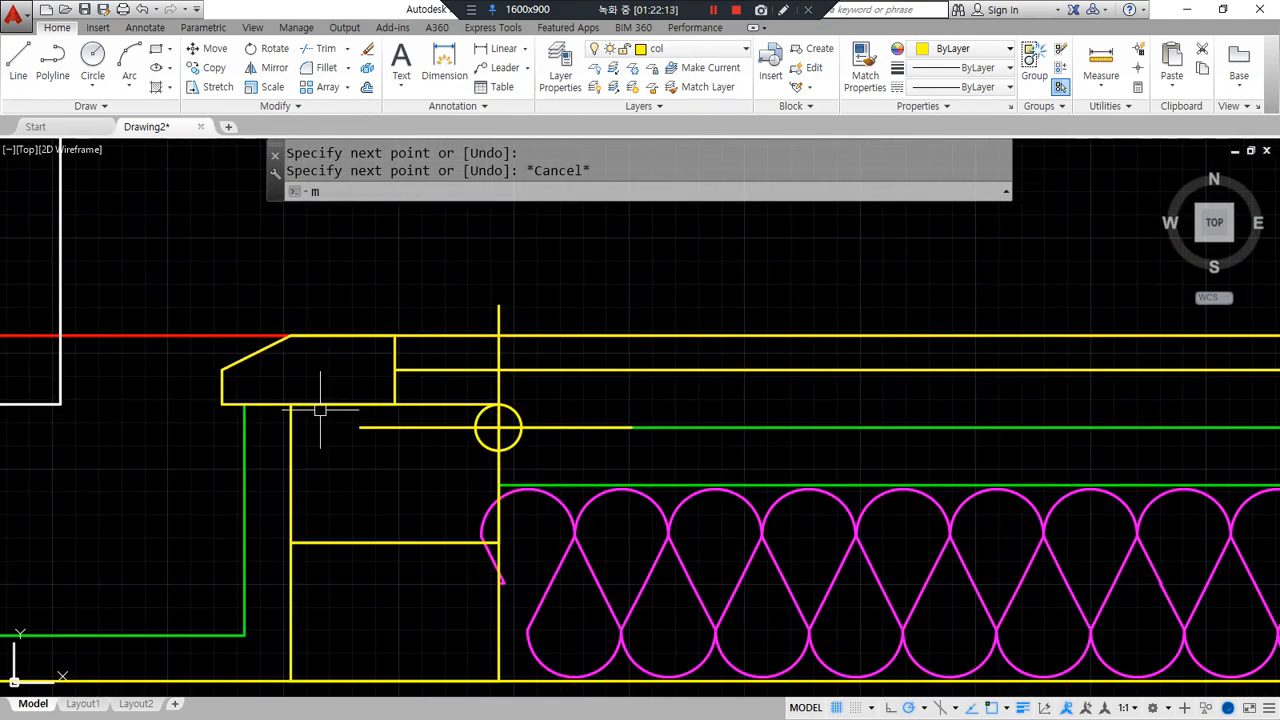
{"action": "type", "text": "ma"}
{"action": "key", "text": "Return"}
{"action": "left_click", "coordinate": [205, 336]}
{"action": "left_click", "coordinate": [495, 362]}
{"action": "left_click", "coordinate": [428, 427]}
{"action": "key", "text": "Return"}
- Erase the upper green offset line running from the circle's centre
{"action": "scroll", "coordinate": [611, 438], "scroll_direction": "up", "scroll_amount": 2}
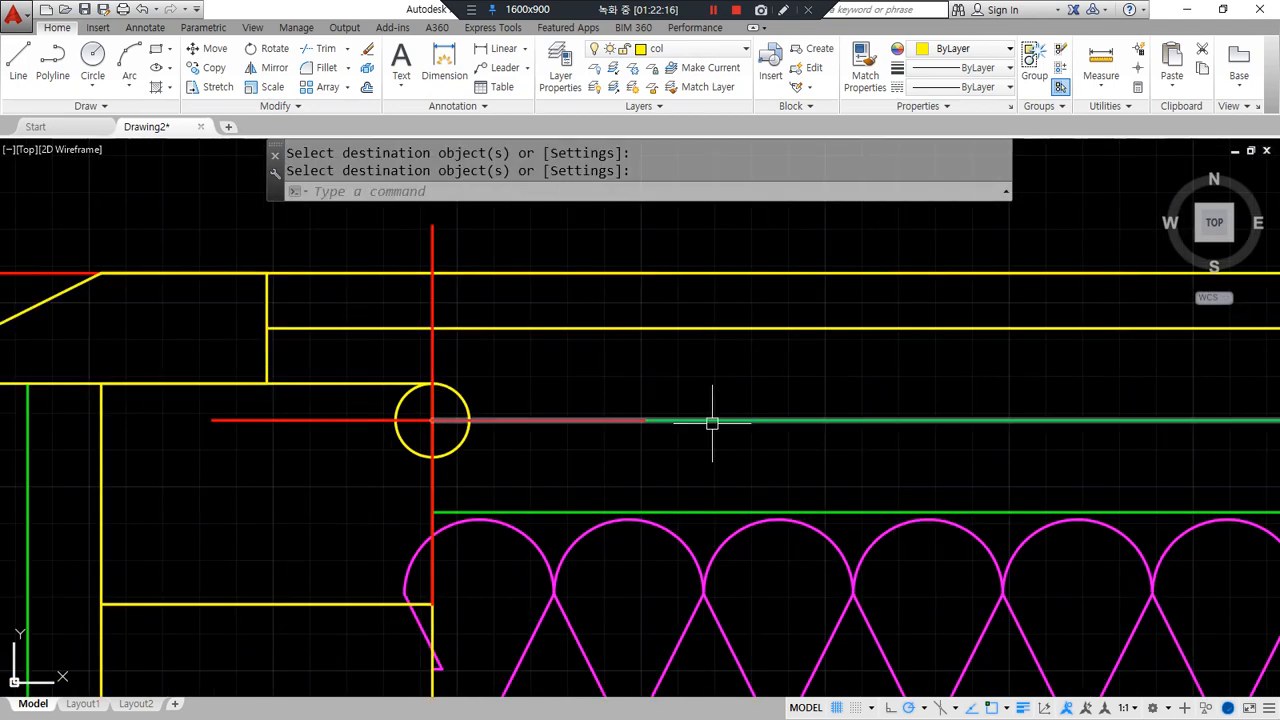
{"action": "type", "text": "e"}
{"action": "key", "text": "Return"}
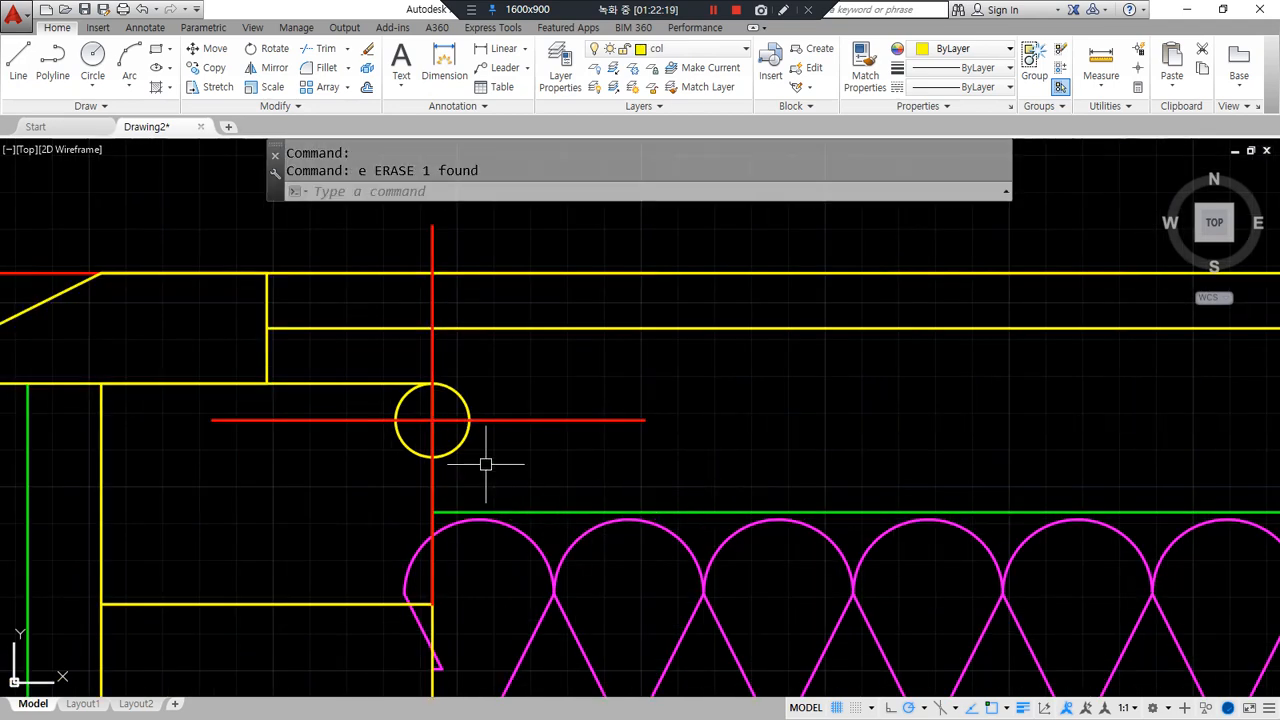
- Group the circle with its two red centre lines
{"action": "middle_click_drag", "start_coordinate": [497, 463], "coordinate": [463, 490]}
{"action": "type", "text": "g"}
{"action": "key", "text": "Return"}
{"action": "left_click", "coordinate": [423, 470]}
{"action": "left_click", "coordinate": [398, 305]}
{"action": "left_click", "coordinate": [398, 305]}
{"action": "key", "text": "Return"}
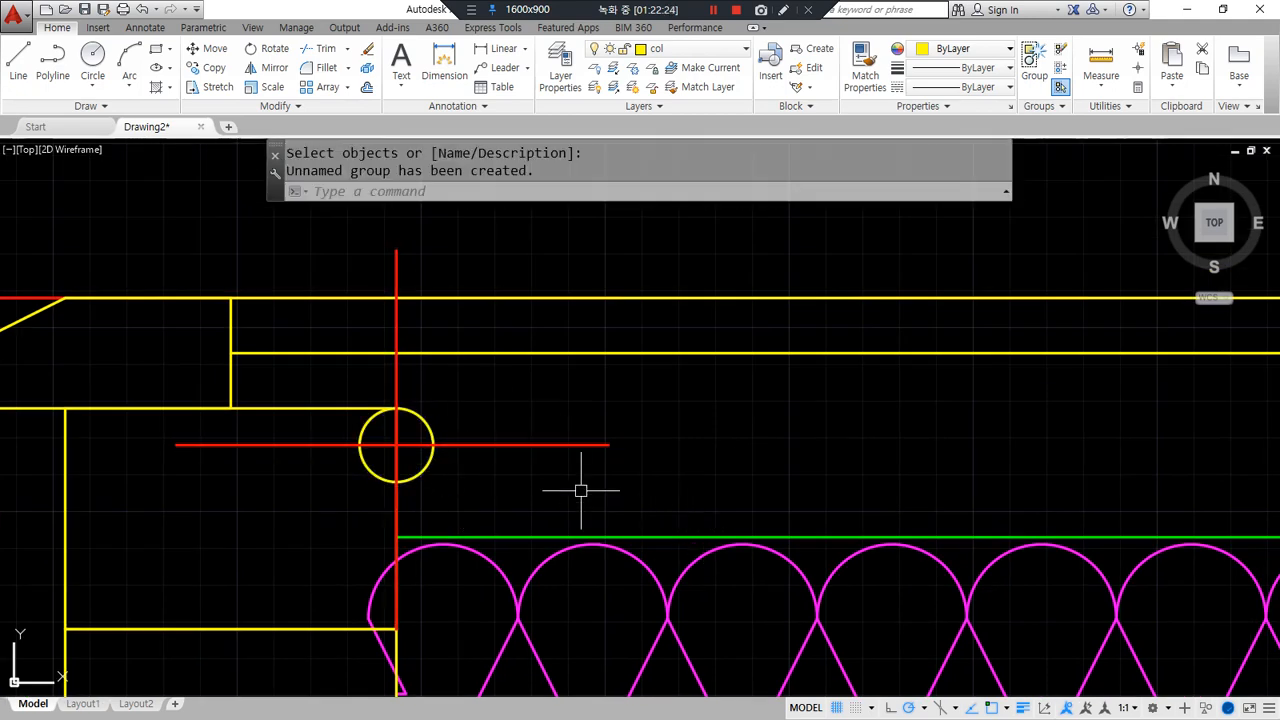
{"action": "middle_click_drag", "start_coordinate": [581, 490], "coordinate": [457, 477]}
{"action": "type", "text": "m"}
{"action": "key", "text": "Return"}
{"action": "key", "text": "Escape"}
{"action": "key", "text": "Escape"}
{"action": "mouse_move", "coordinate": [316, 545]}
{"action": "left_mouse_down"}
{"action": "mouse_move", "coordinate": [197, 530]}
{"action": "mouse_move", "coordinate": [354, 583]}
{"action": "left_mouse_up"}
{"action": "key", "text": "Escape"}
{"action": "type", "text": "g"}
{"action": "key", "text": "Return"}
{"action": "key", "text": "Escape"}
{"action": "key", "text": "Escape"}
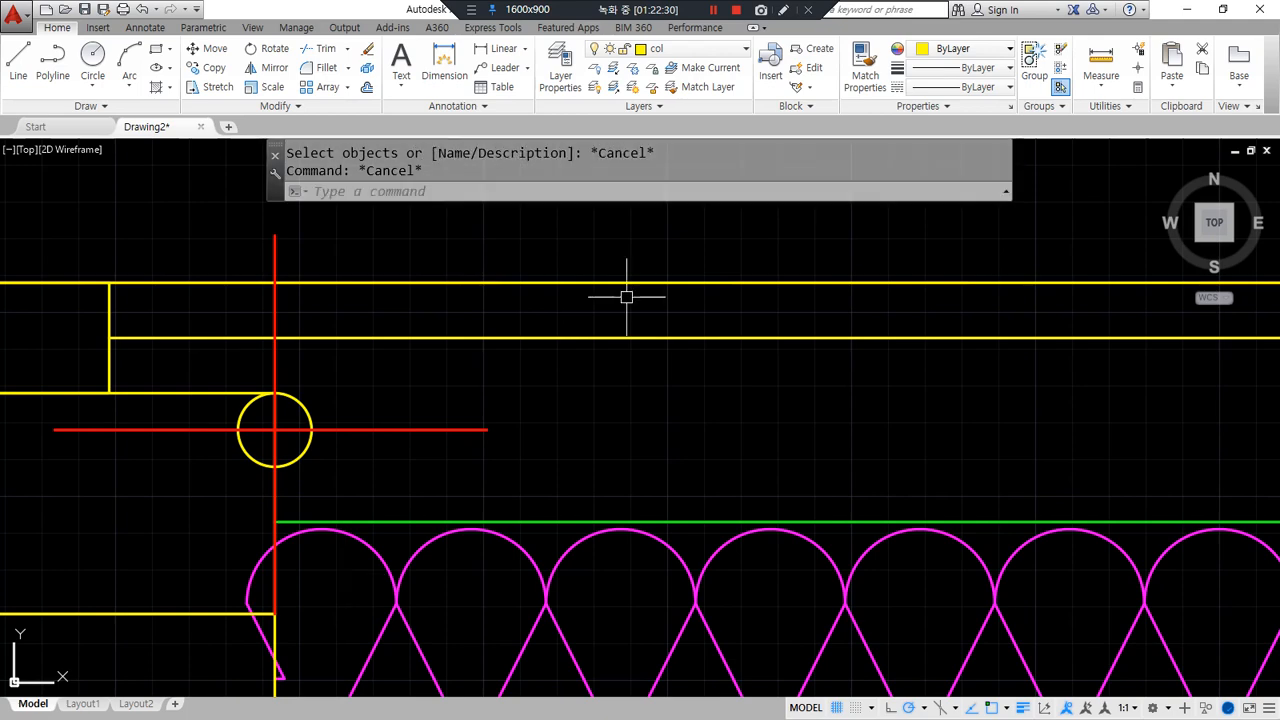
{"action": "scroll", "coordinate": [343, 480], "scroll_direction": "down", "scroll_amount": 3}
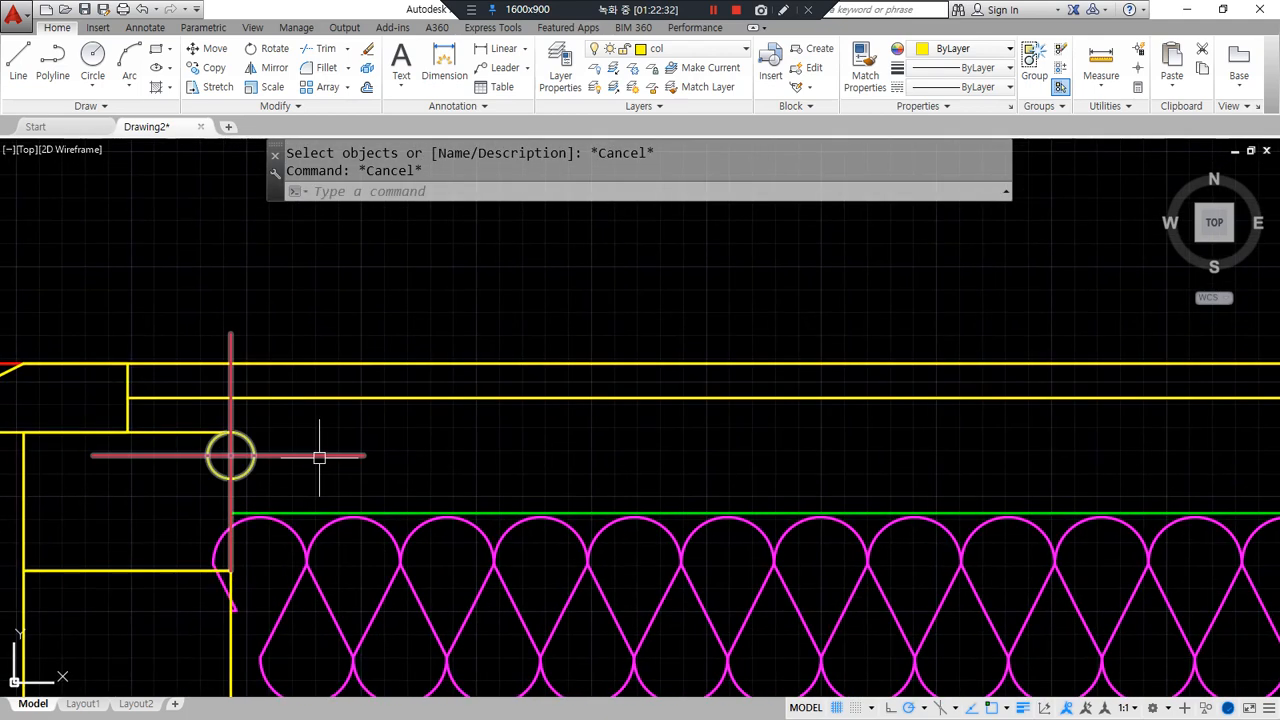
- Copy the grouped pipe circle from its centre as a horizontal array of 10 items spaced 250 apart along the floor
{"action": "type", "text": "cp"}
{"action": "key", "text": "Return"}
{"action": "left_click", "coordinate": [329, 456]}
{"action": "key", "text": "Return"}
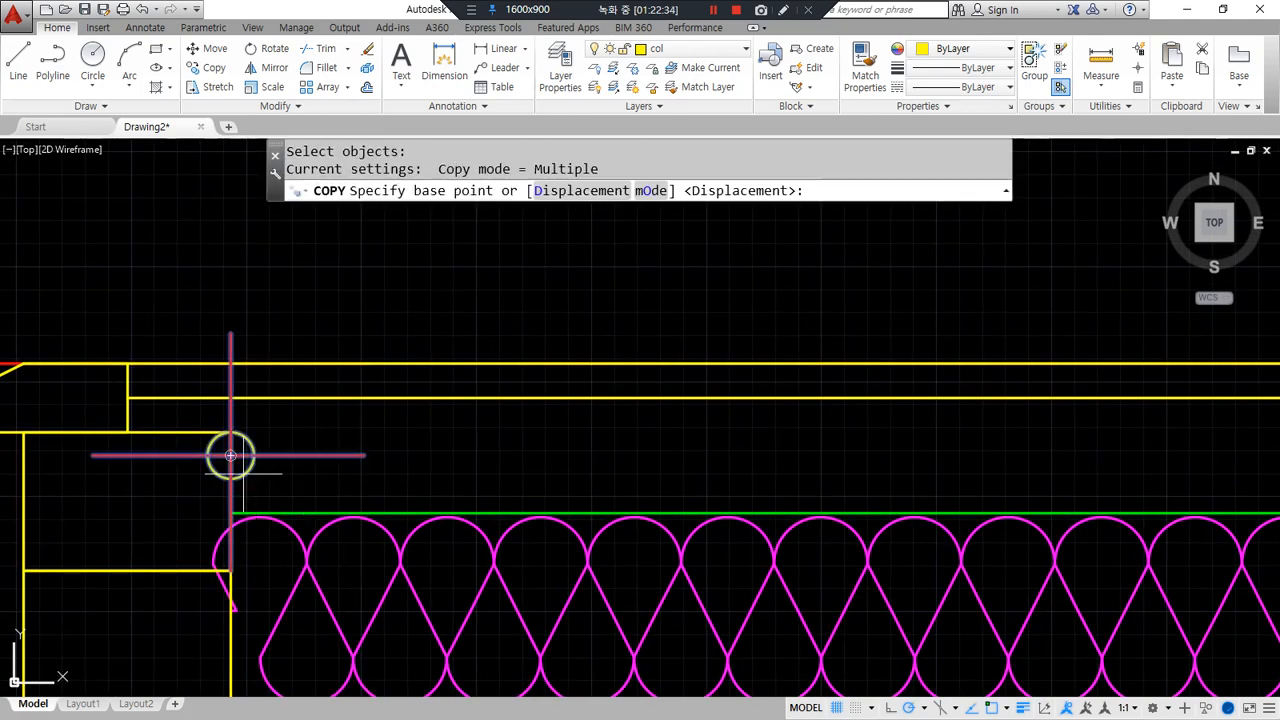
{"action": "left_click", "coordinate": [233, 456]}
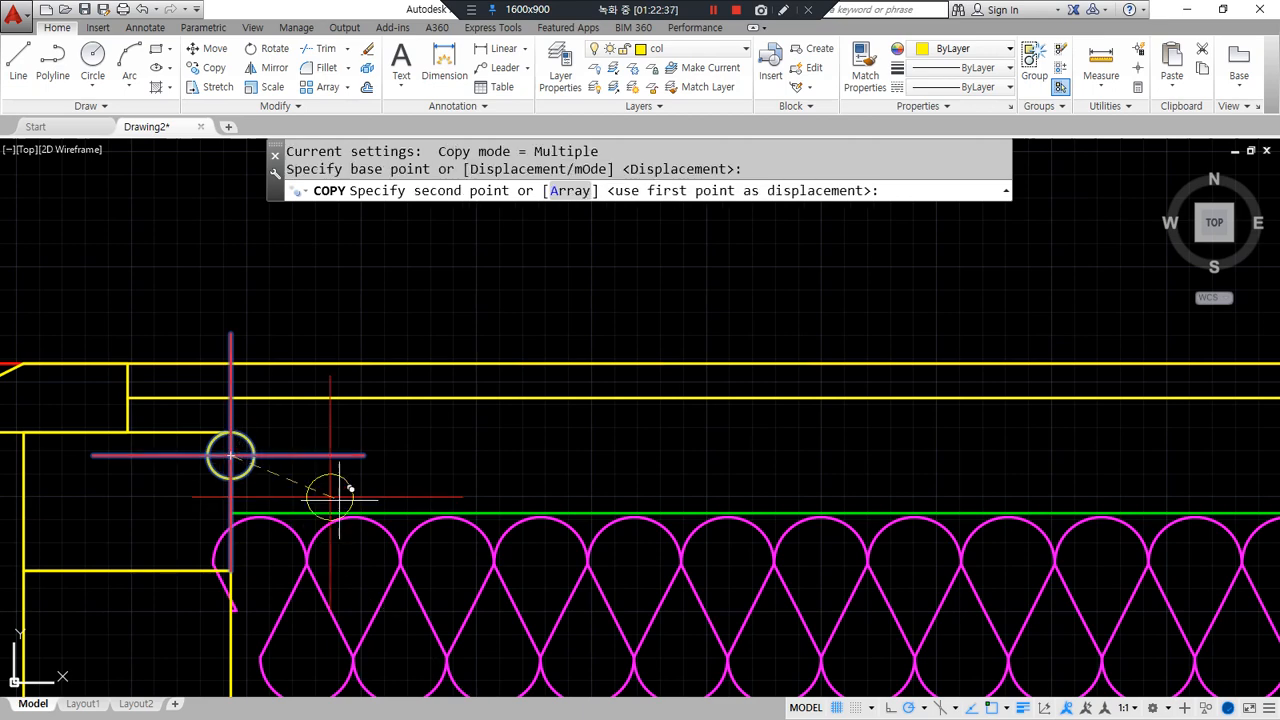
{"action": "type", "text": "a"}
{"action": "key", "text": "Return"}
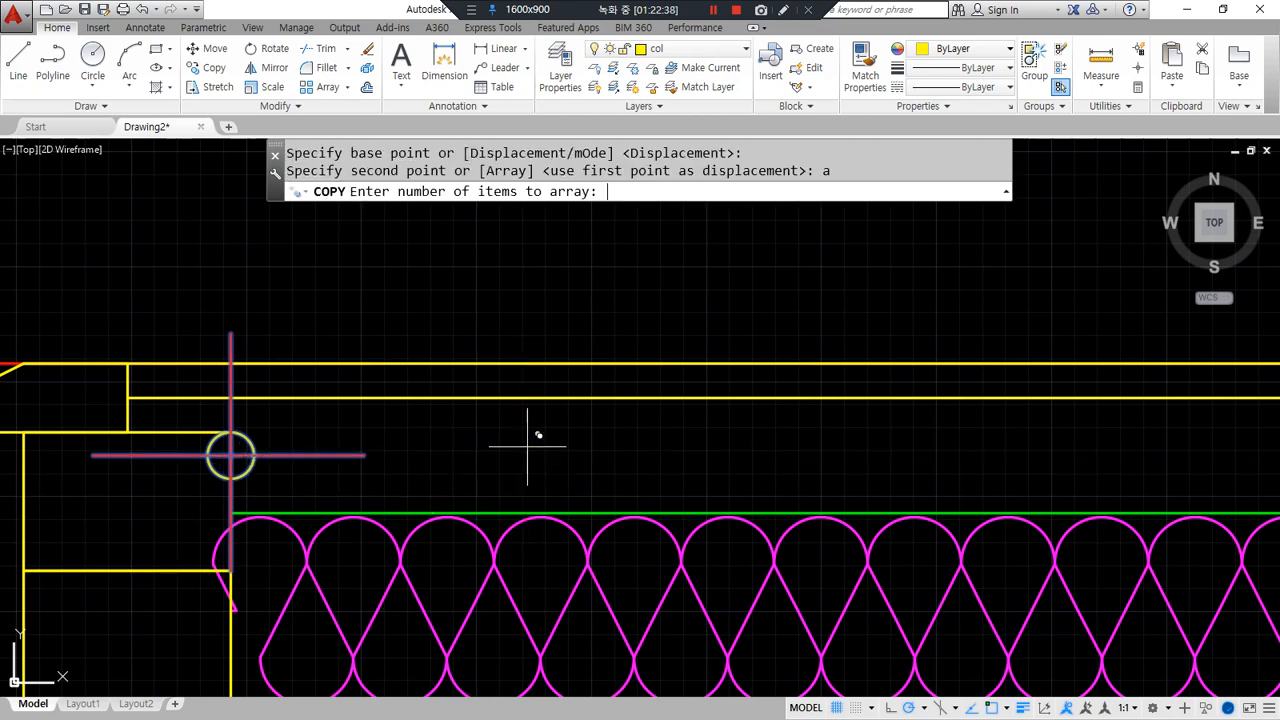
{"action": "type", "text": "10"}
{"action": "key", "text": "Return"}
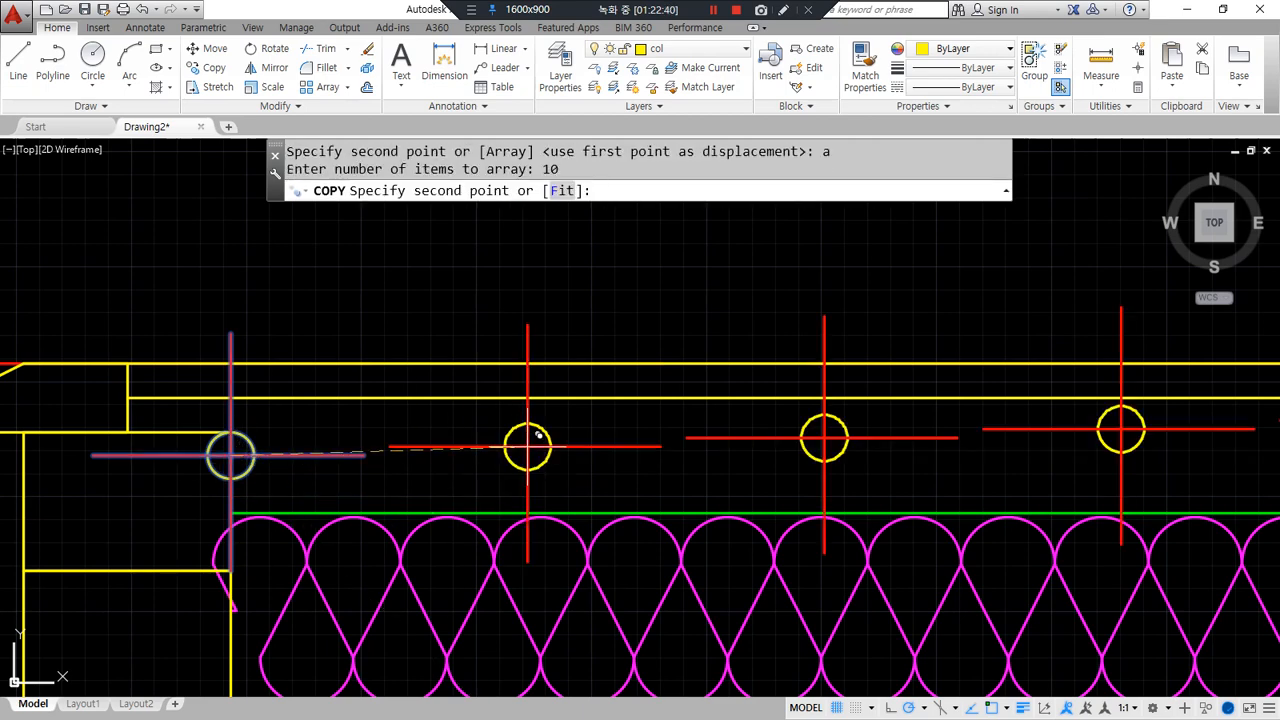
{"action": "type", "text": "250"}
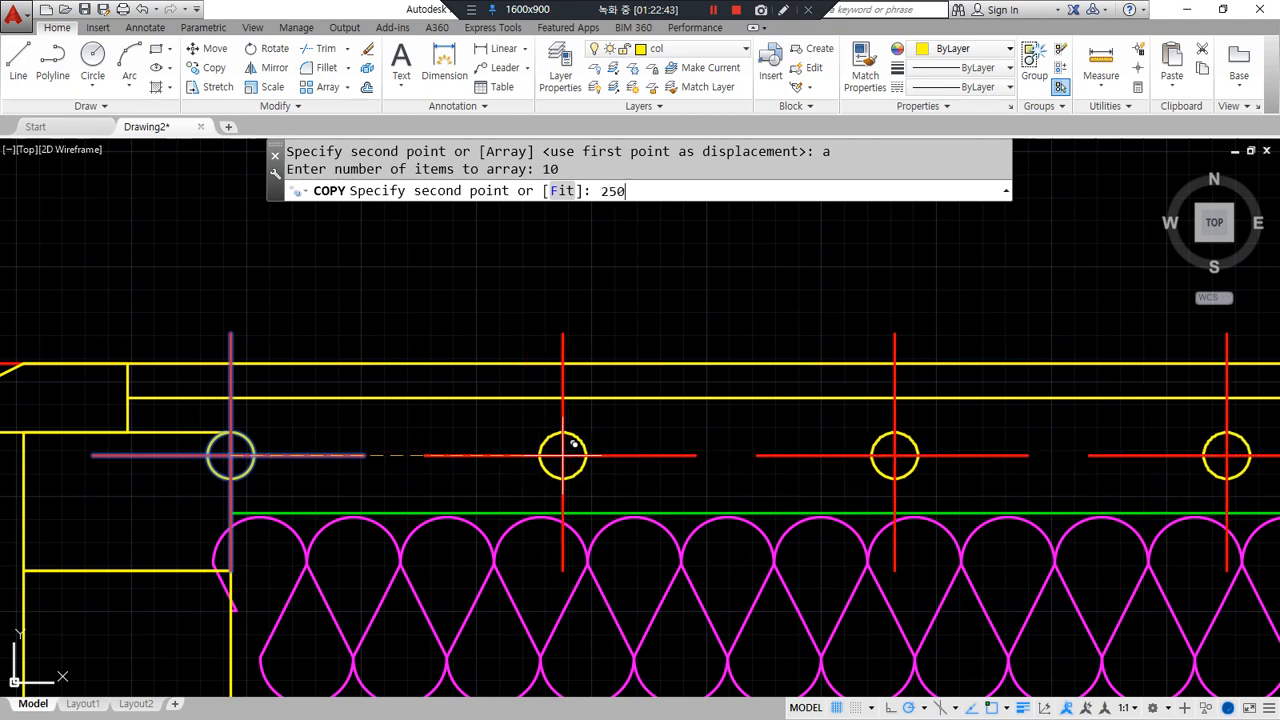
{"action": "key", "text": "Return"}
{"action": "key", "text": "Return"}
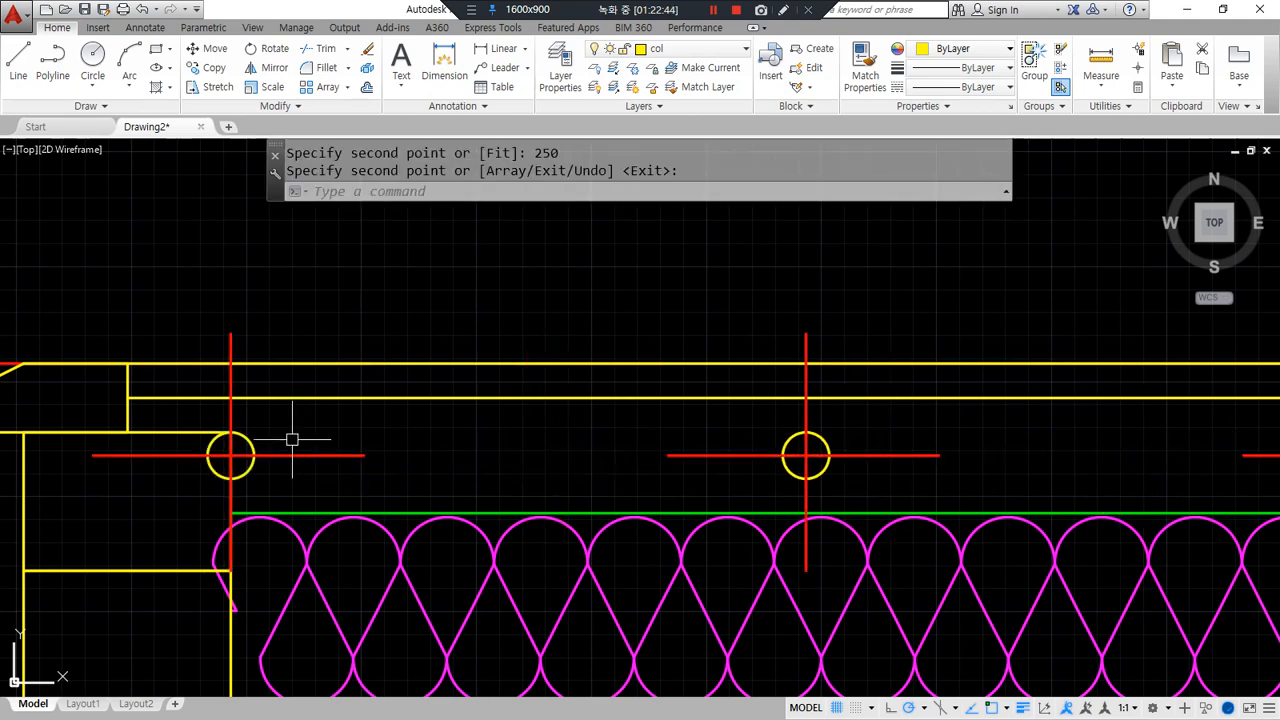
- Erase the original pipe circle and its centre lines at the corner of the wall base
{"action": "left_click_drag", "start_coordinate": [251, 505], "coordinate": [278, 495]}
{"action": "key", "text": "Escape"}
{"action": "left_click", "coordinate": [297, 458]}
{"action": "type", "text": "e"}
{"action": "key", "text": "Return"}
- Erase the arrayed pipe circles that lie beyond the end of the floor insulation
{"action": "scroll", "coordinate": [401, 523], "scroll_direction": "down", "scroll_amount": 5}
{"action": "middle_click_drag", "start_coordinate": [692, 518], "coordinate": [349, 469]}
{"action": "middle_click_drag", "start_coordinate": [794, 489], "coordinate": [337, 489]}
{"action": "scroll", "coordinate": [1048, 521], "scroll_direction": "down", "scroll_amount": 2}
{"action": "middle_click_drag", "start_coordinate": [1113, 515], "coordinate": [657, 500]}
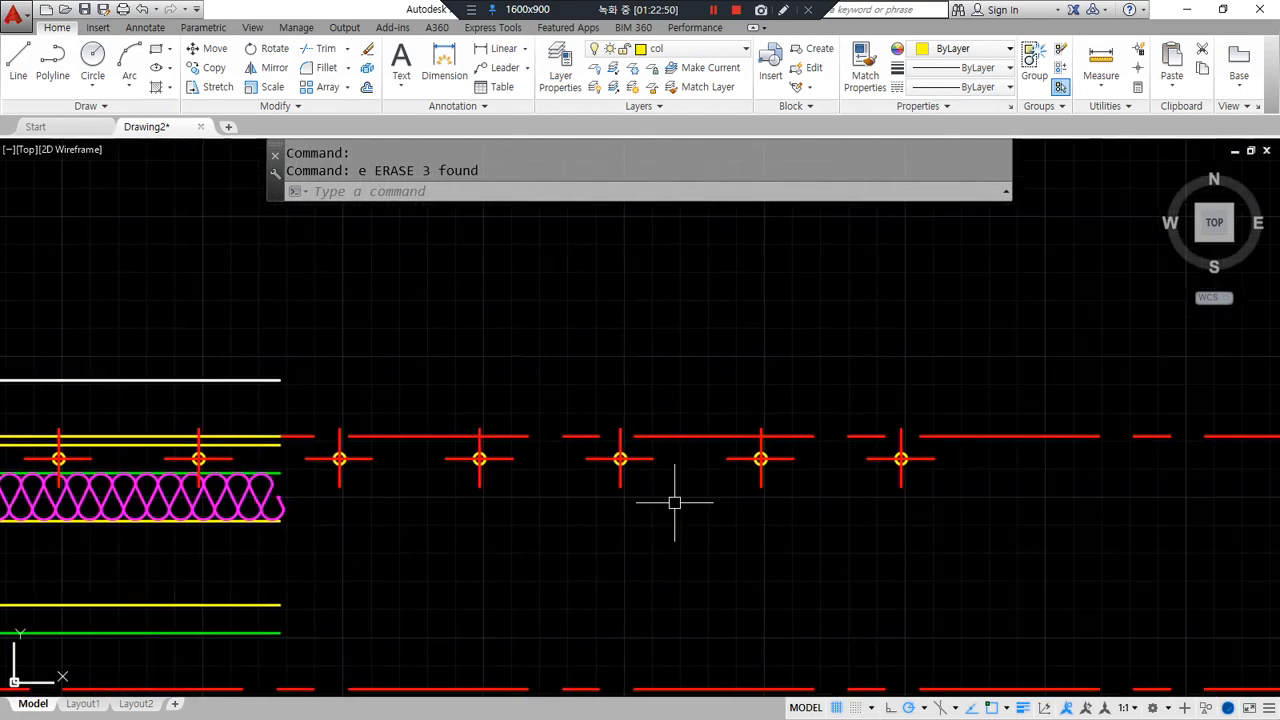
{"action": "left_click", "coordinate": [958, 524]}
{"action": "left_click", "coordinate": [302, 416]}
{"action": "type", "text": "e"}
{"action": "key", "text": "Return"}
{"action": "middle_click_drag", "start_coordinate": [344, 484], "coordinate": [920, 531]}
{"action": "scroll", "coordinate": [429, 486], "scroll_direction": "up", "scroll_amount": 4}
{"action": "scroll", "coordinate": [429, 486], "scroll_direction": "down", "scroll_amount": 2}
{"action": "middle_click_drag", "start_coordinate": [557, 521], "coordinate": [397, 457]}
{"action": "scroll", "coordinate": [397, 457], "scroll_direction": "up", "scroll_amount": 2}
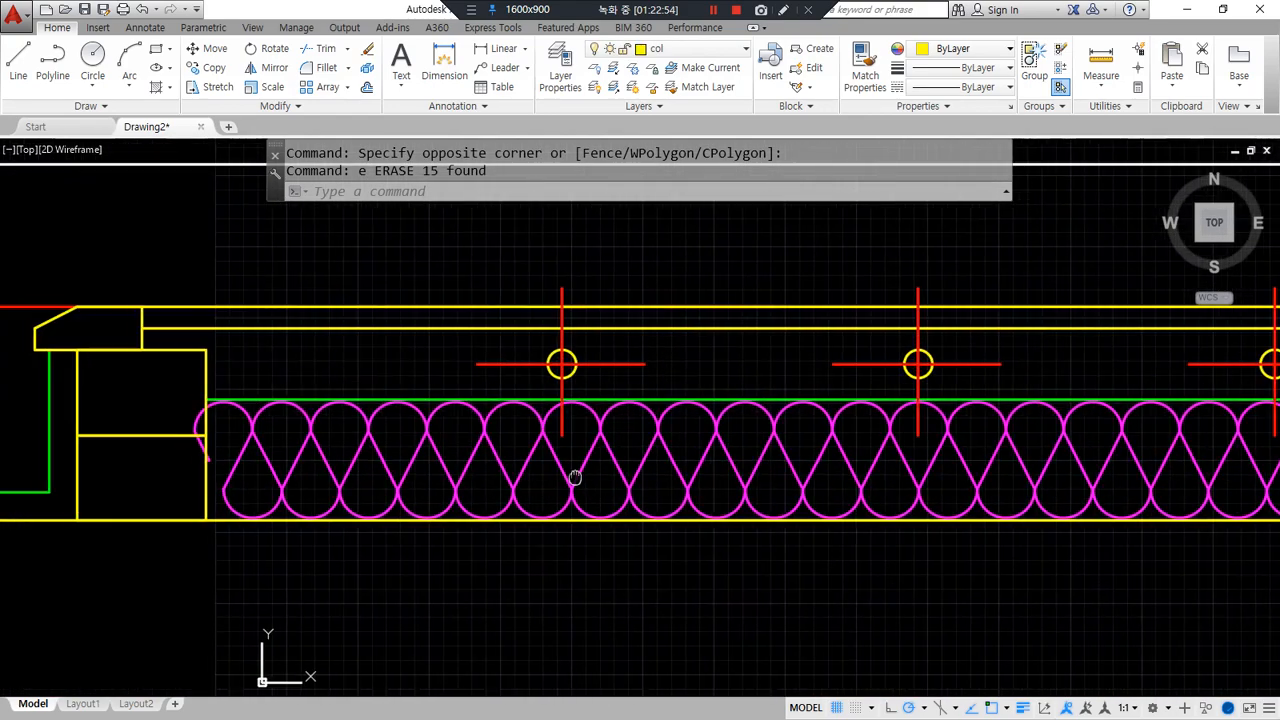
{"action": "middle_click_drag", "start_coordinate": [177, 523], "coordinate": [243, 563]}
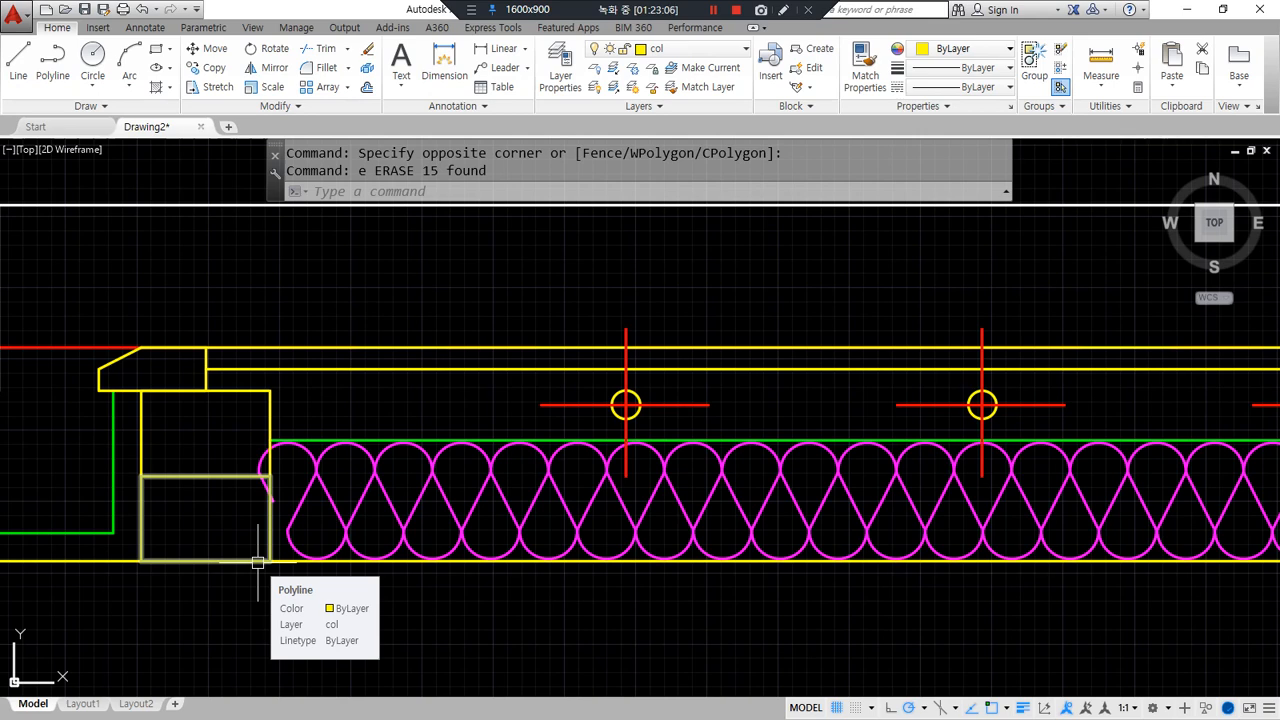
- Switch to the browser, examine the roof tile drawing's overall width, batten sizes and spacings, and return to AutoCAD
{"action": "key", "text": "alt+Tab"}
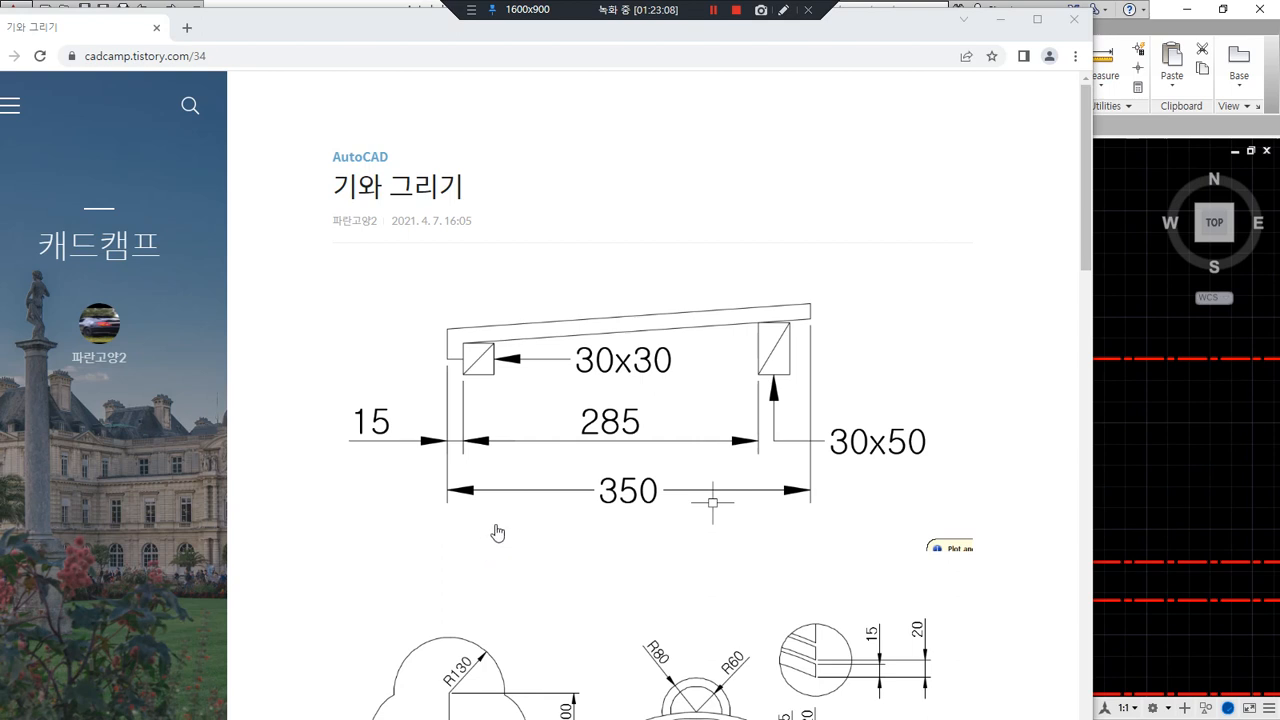
{"action": "left_click_drag", "start_coordinate": [447, 326], "coordinate": [447, 507]}
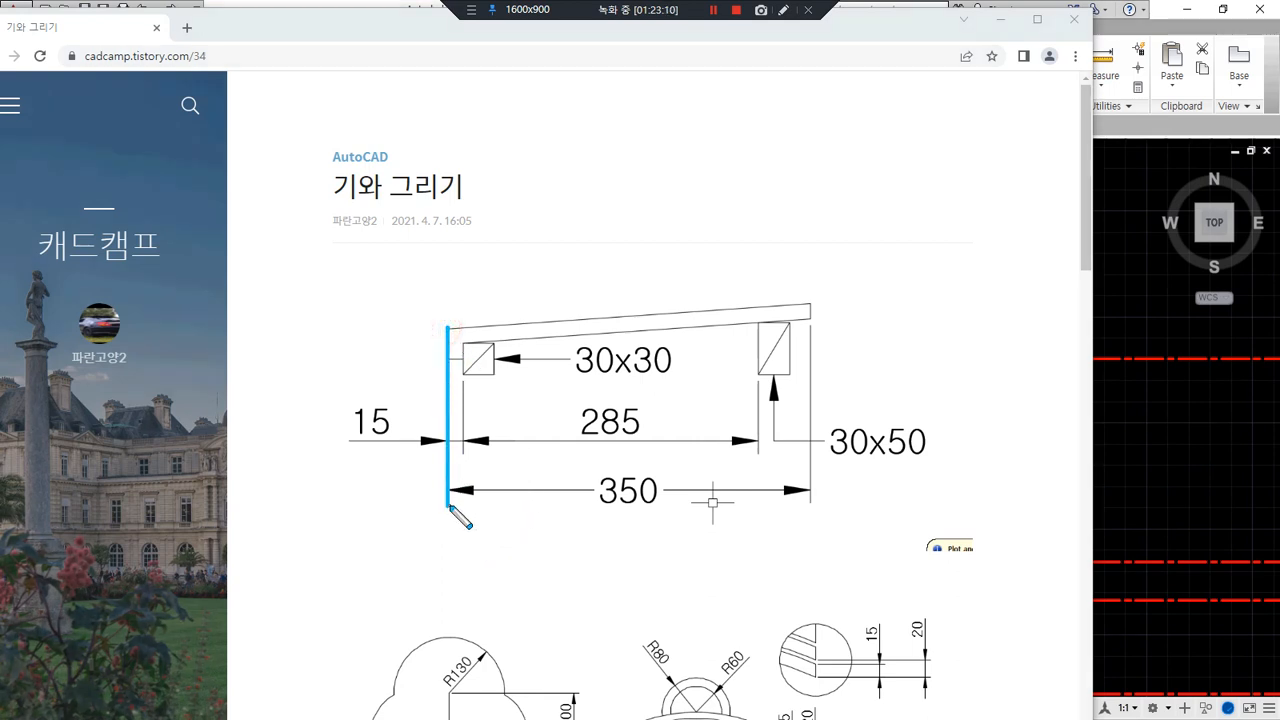
{"action": "left_click_drag", "start_coordinate": [809, 305], "coordinate": [809, 540]}
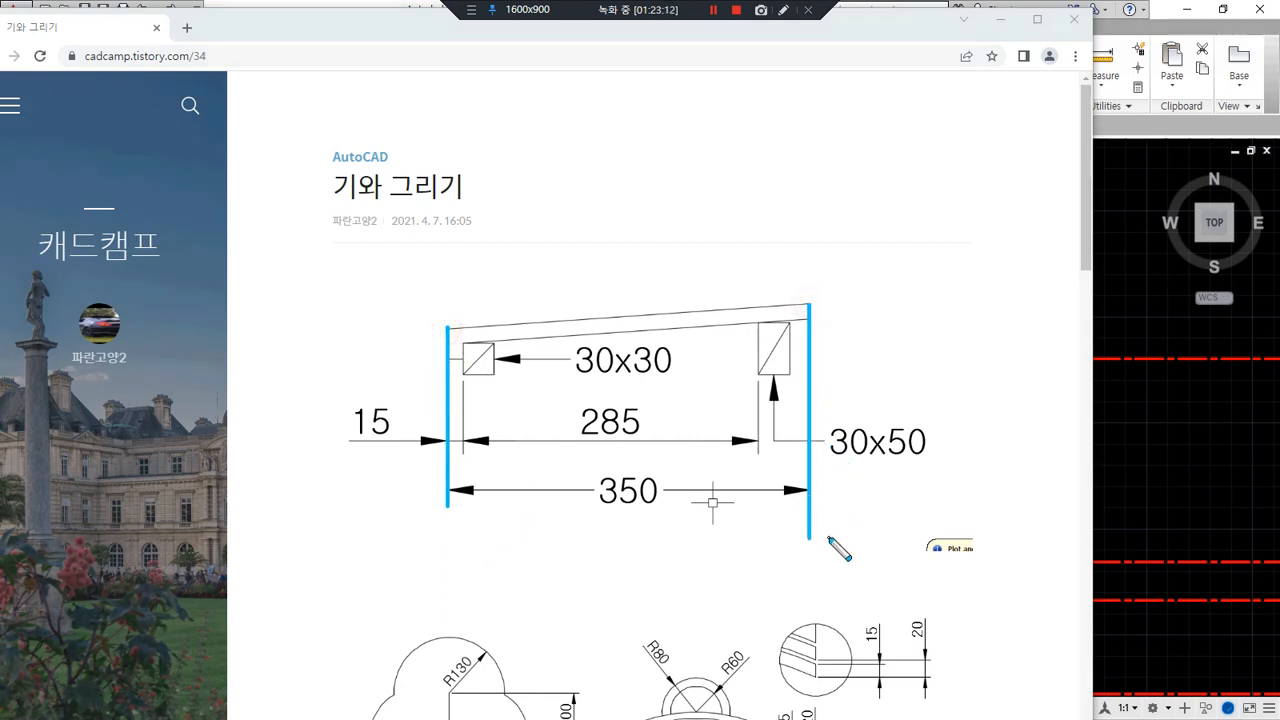
{"action": "left_click_drag", "start_coordinate": [447, 308], "coordinate": [447, 374]}
{"action": "left_click_drag", "start_coordinate": [815, 298], "coordinate": [815, 572]}
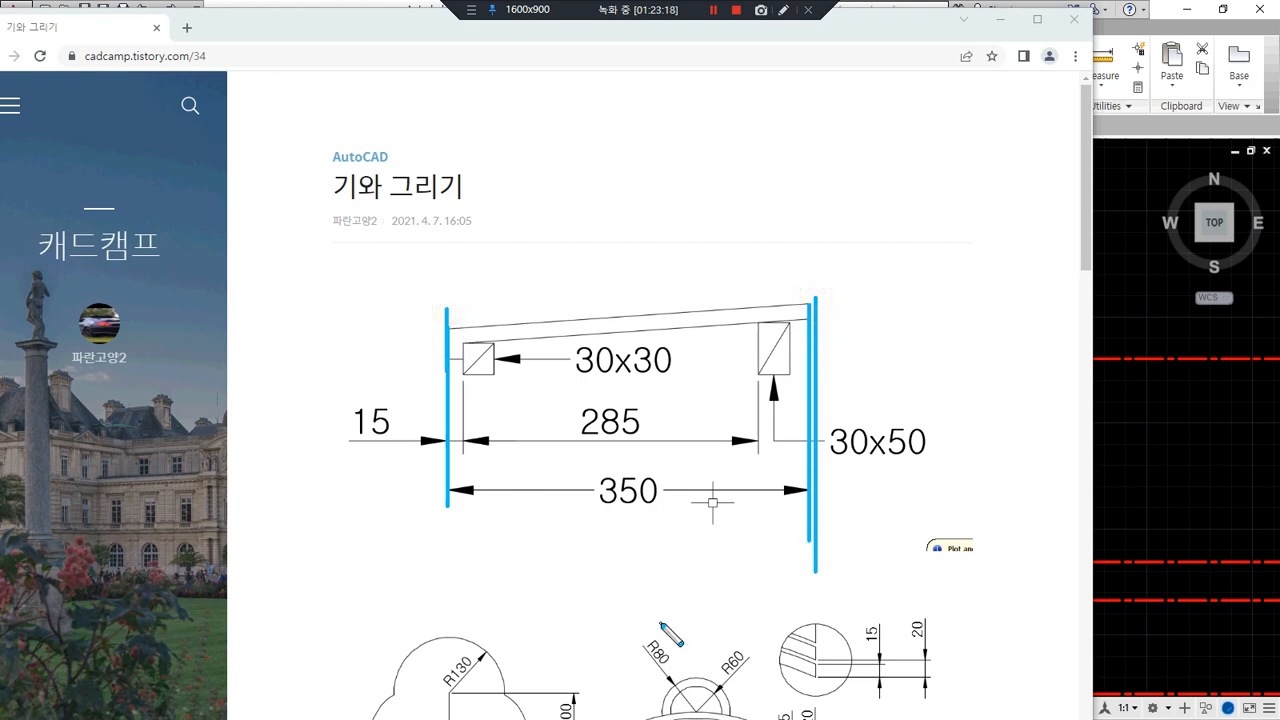
{"action": "mouse_move", "coordinate": [584, 300]}
{"action": "left_mouse_down"}
{"action": "mouse_move", "coordinate": [600, 252]}
{"action": "mouse_move", "coordinate": [625, 260]}
{"action": "left_mouse_up"}
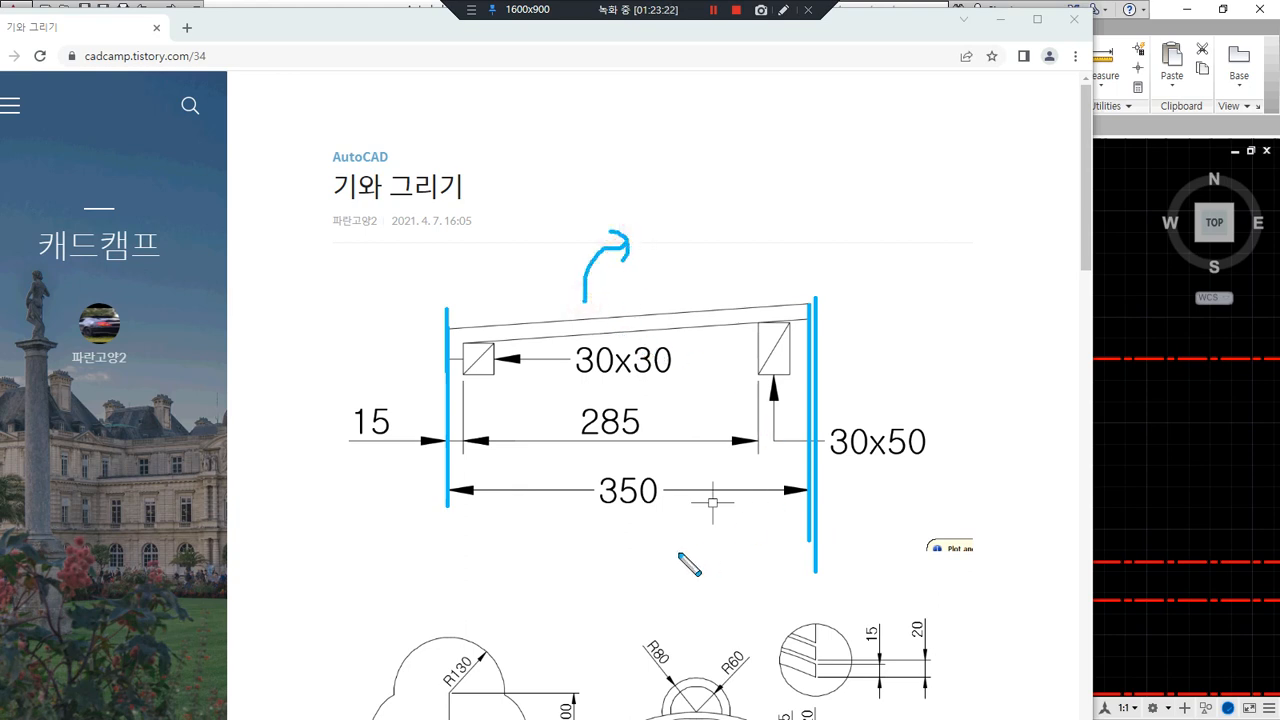
{"action": "left_click", "coordinate": [883, 16]}
{"action": "left_click_drag", "start_coordinate": [883, 17], "coordinate": [0, 165]}
{"action": "left_click", "coordinate": [300, 229]}
- Draw a 30 x 30 rectangle in the empty area beside the roof eave
{"action": "scroll", "coordinate": [258, 285], "scroll_direction": "up", "scroll_amount": 4}
{"action": "scroll", "coordinate": [258, 285], "scroll_direction": "up", "scroll_amount": 2}
{"action": "scroll", "coordinate": [386, 391], "scroll_direction": "up", "scroll_amount": 2}
{"action": "mouse_move", "coordinate": [472, 458]}
{"action": "left_mouse_down"}
{"action": "mouse_move", "coordinate": [660, 262]}
{"action": "mouse_move", "coordinate": [390, 470]}
{"action": "left_mouse_up"}
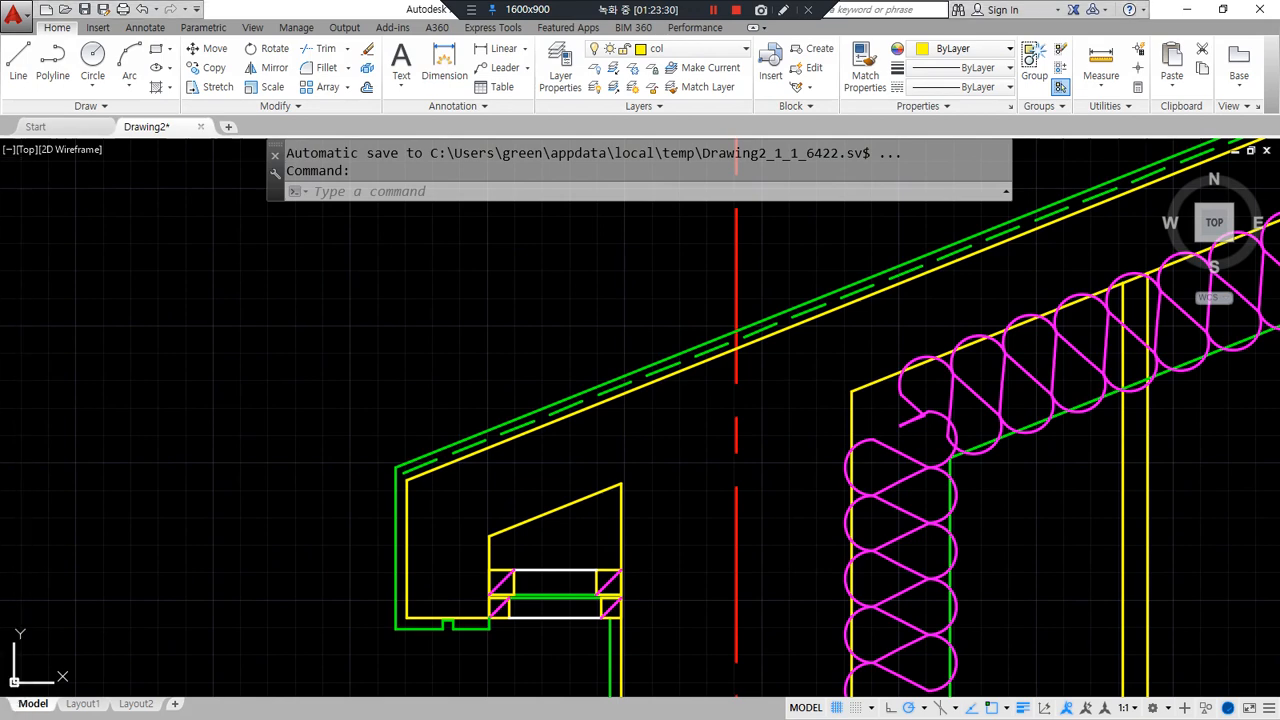
{"action": "scroll", "coordinate": [251, 391], "scroll_direction": "up", "scroll_amount": 2}
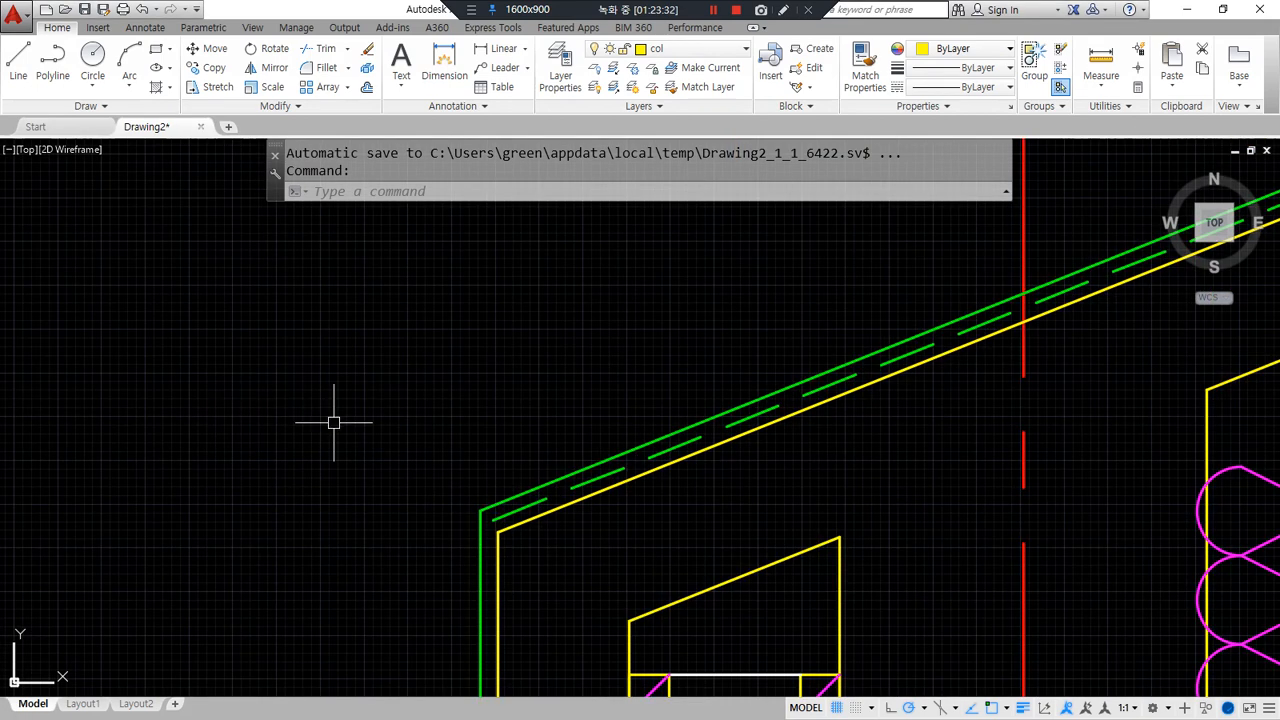
{"action": "middle_click_drag", "start_coordinate": [331, 423], "coordinate": [368, 445]}
{"action": "type", "text": "rec"}
{"action": "key", "text": "Return"}
{"action": "left_click", "coordinate": [222, 452]}
{"action": "type", "text": "@30,30"}
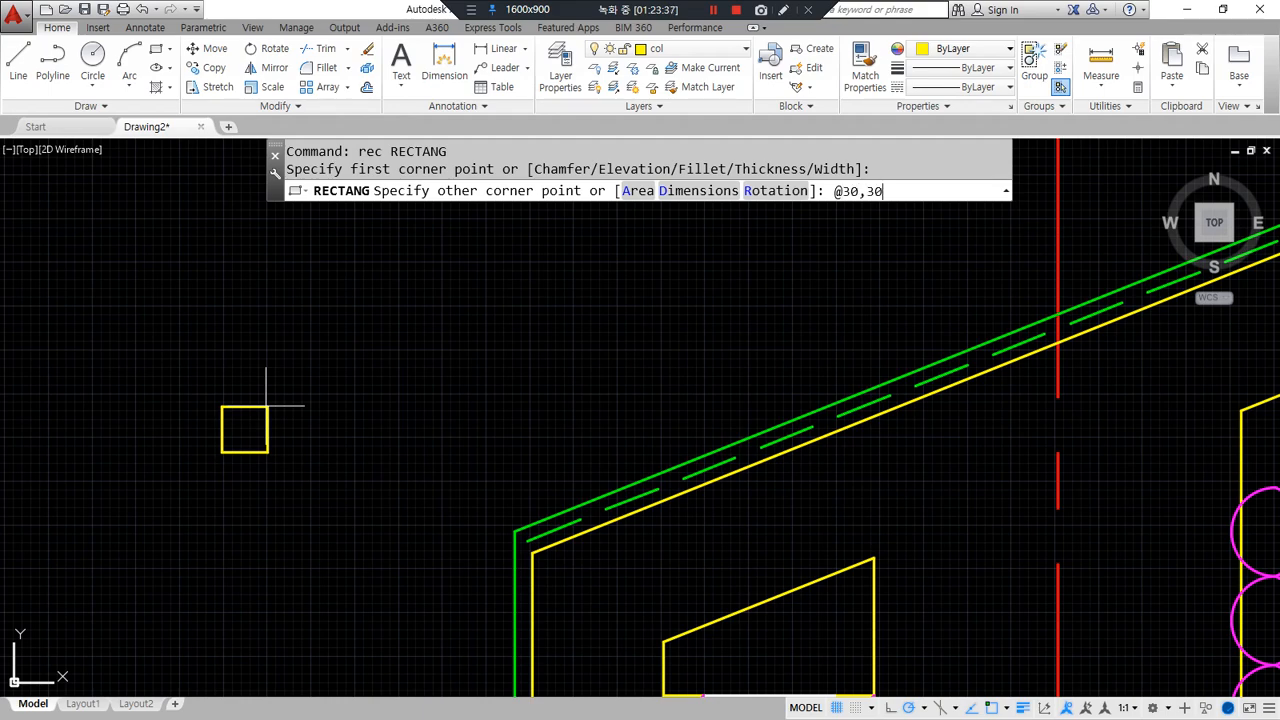
{"action": "key", "text": "Return"}
- Draw a vertical construction line upward from the square's lower-left corner, extending well above the square
{"action": "scroll", "coordinate": [209, 446], "scroll_direction": "up", "scroll_amount": 3}
{"action": "middle_click_drag", "start_coordinate": [209, 446], "coordinate": [309, 412]}
{"action": "type", "text": "l"}
{"action": "key", "text": "Return"}
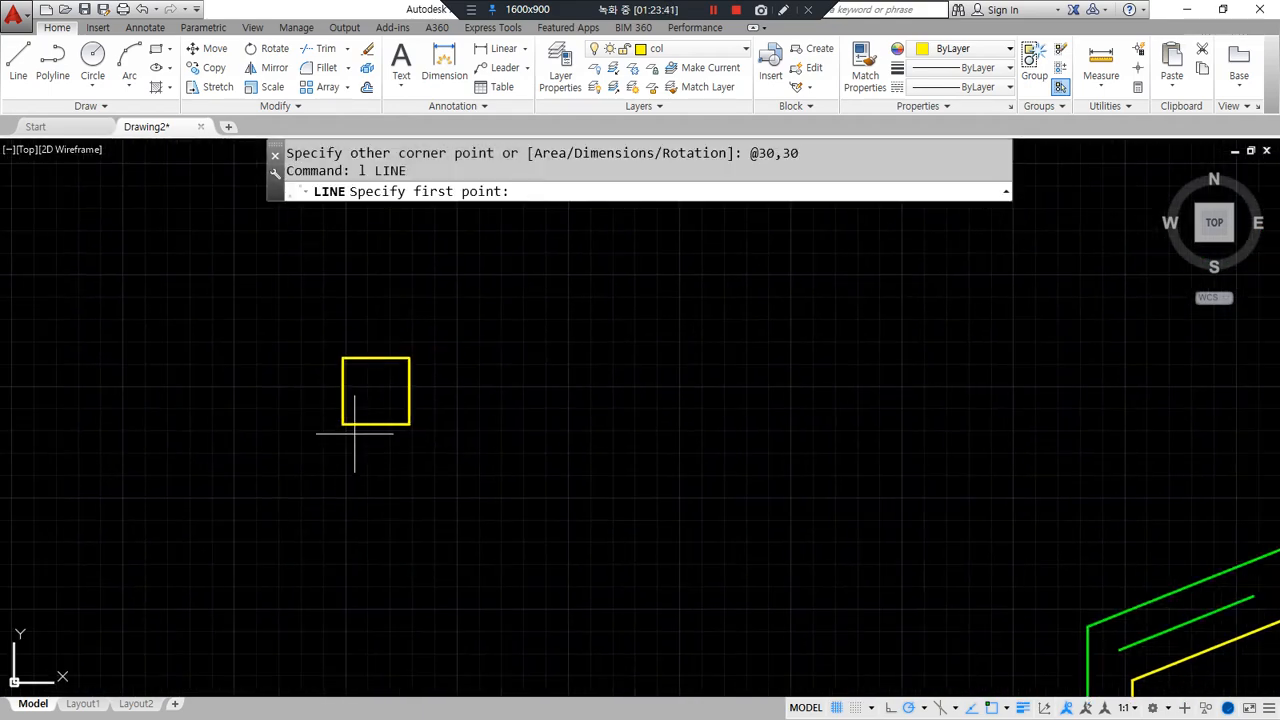
{"action": "left_click", "coordinate": [342, 424]}
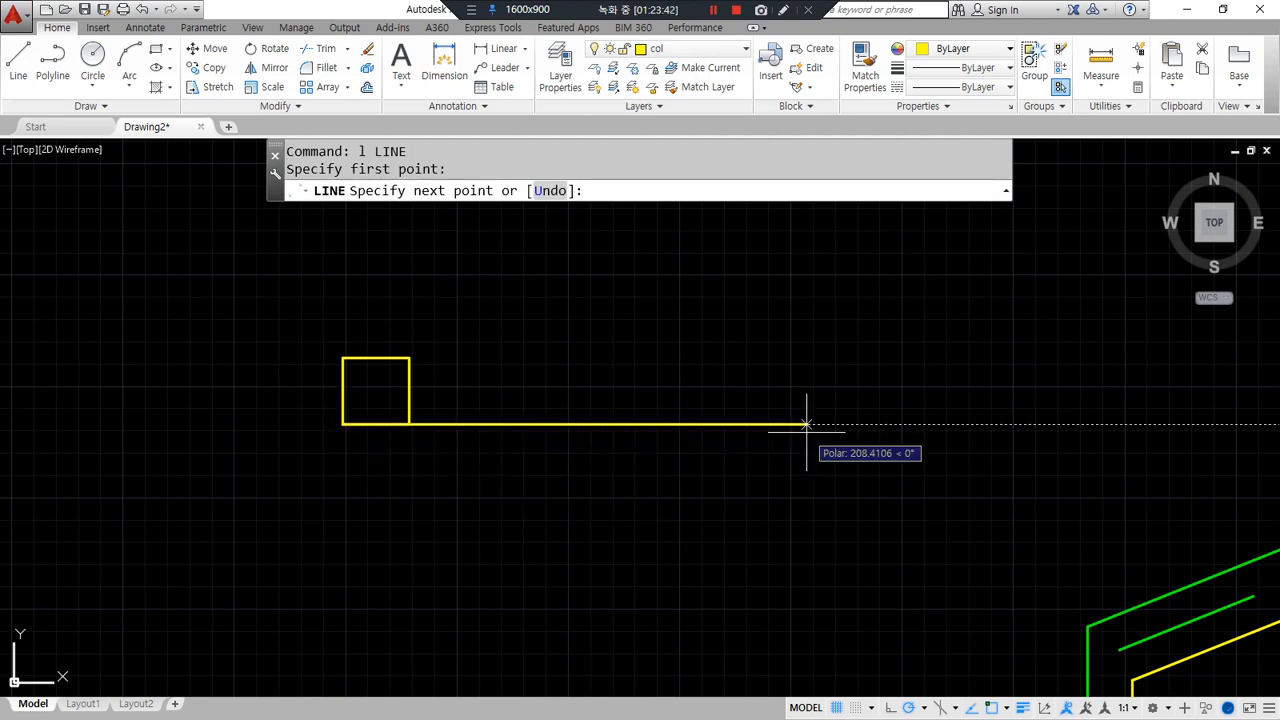
{"action": "middle_click_drag", "start_coordinate": [330, 216], "coordinate": [330, 298]}
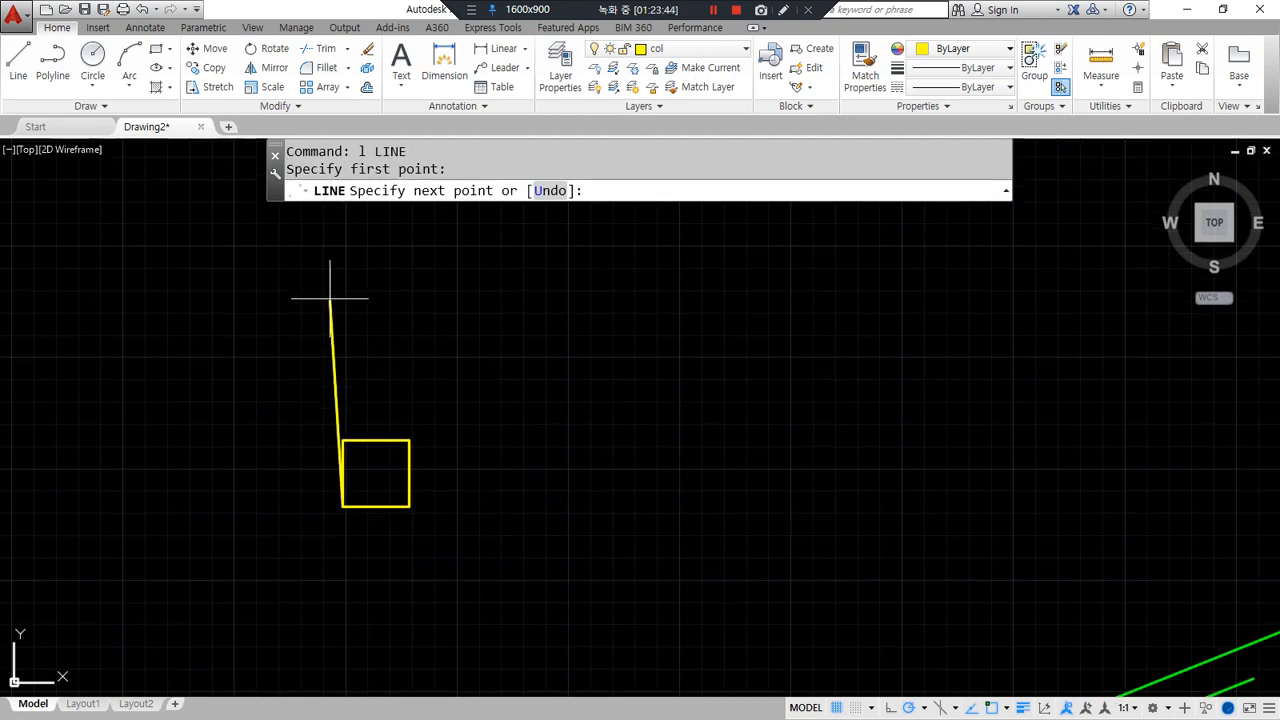
{"action": "left_click", "coordinate": [340, 247]}
{"action": "key", "text": "Escape"}
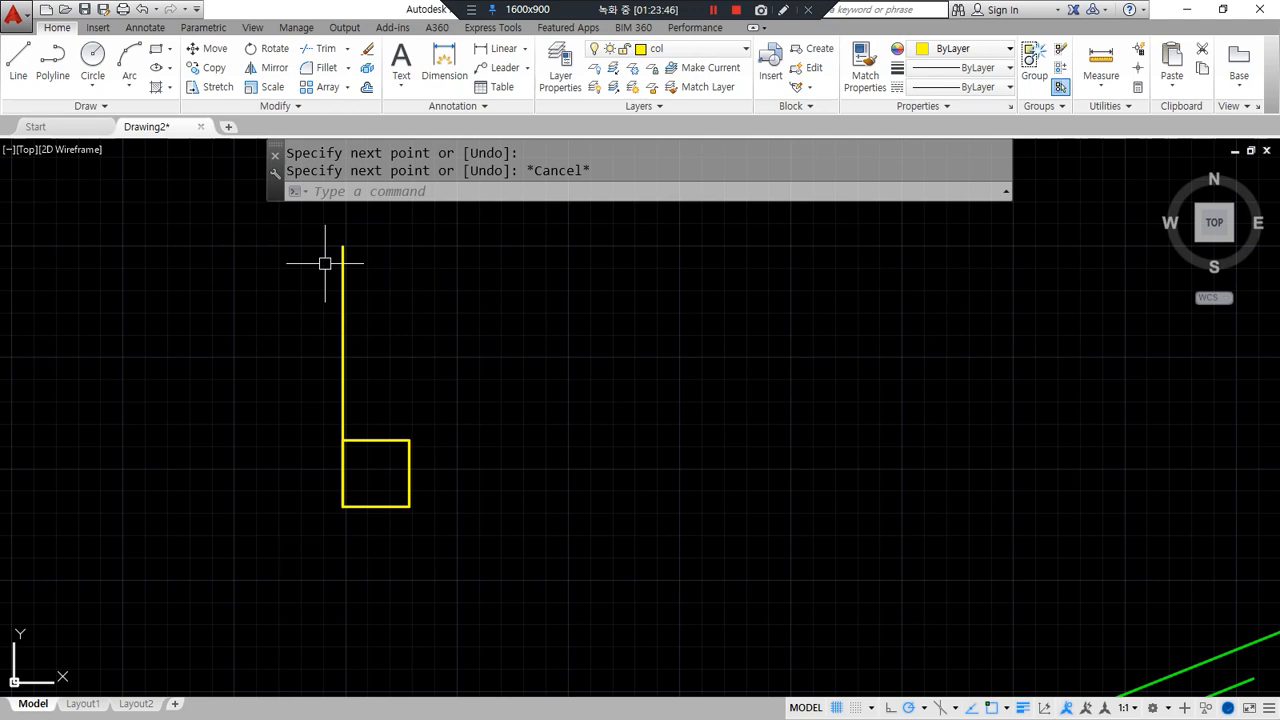
- Offset the vertical line 15 outward to the left of the square
{"action": "type", "text": "o"}
{"action": "key", "text": "Return"}
{"action": "type", "text": "15"}
{"action": "key", "text": "Return"}
{"action": "left_click", "coordinate": [343, 343]}
{"action": "left_click", "coordinate": [300, 357]}
{"action": "key", "text": "Return"}
- Offset the outer left vertical line 300 to the right
{"action": "type", "text": "o"}
{"action": "key", "text": "Return"}
{"action": "type", "text": "300"}
{"action": "key", "text": "Return"}
{"action": "left_click", "coordinate": [310, 400]}
{"action": "left_click", "coordinate": [527, 437]}
{"action": "key", "text": "Return"}
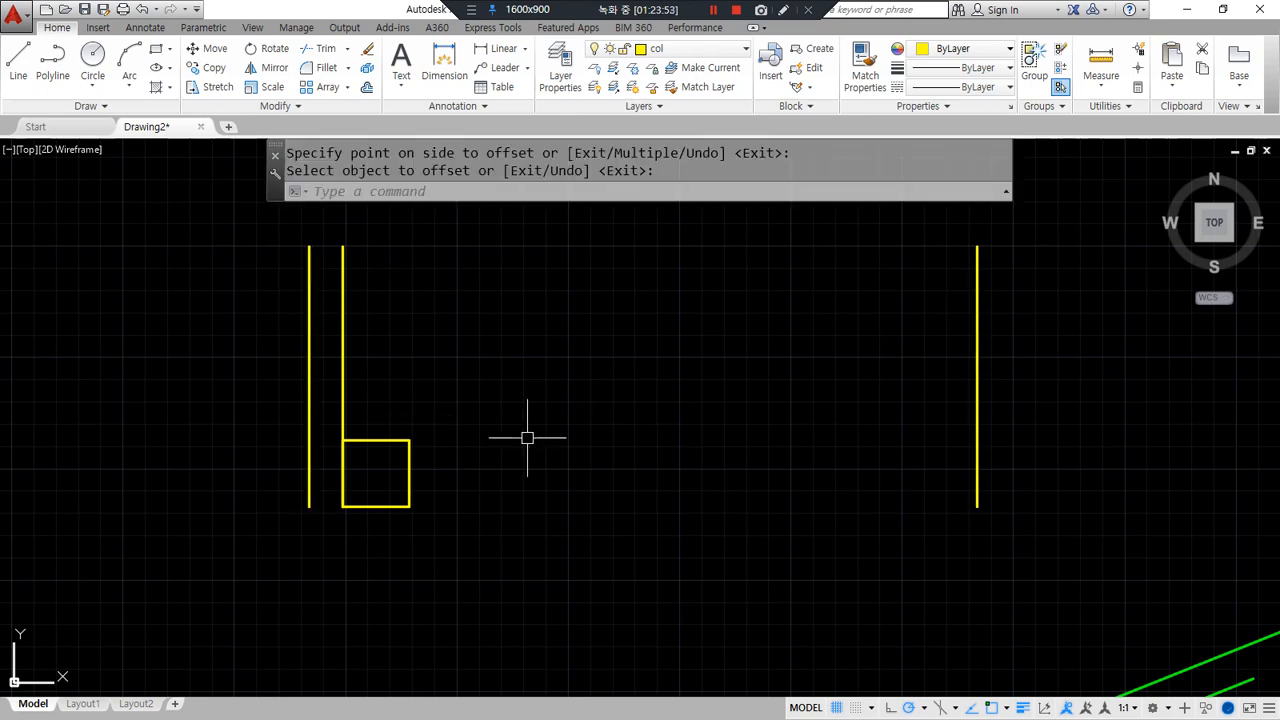
{"action": "left_click_drag", "start_coordinate": [309, 290], "coordinate": [306, 503]}
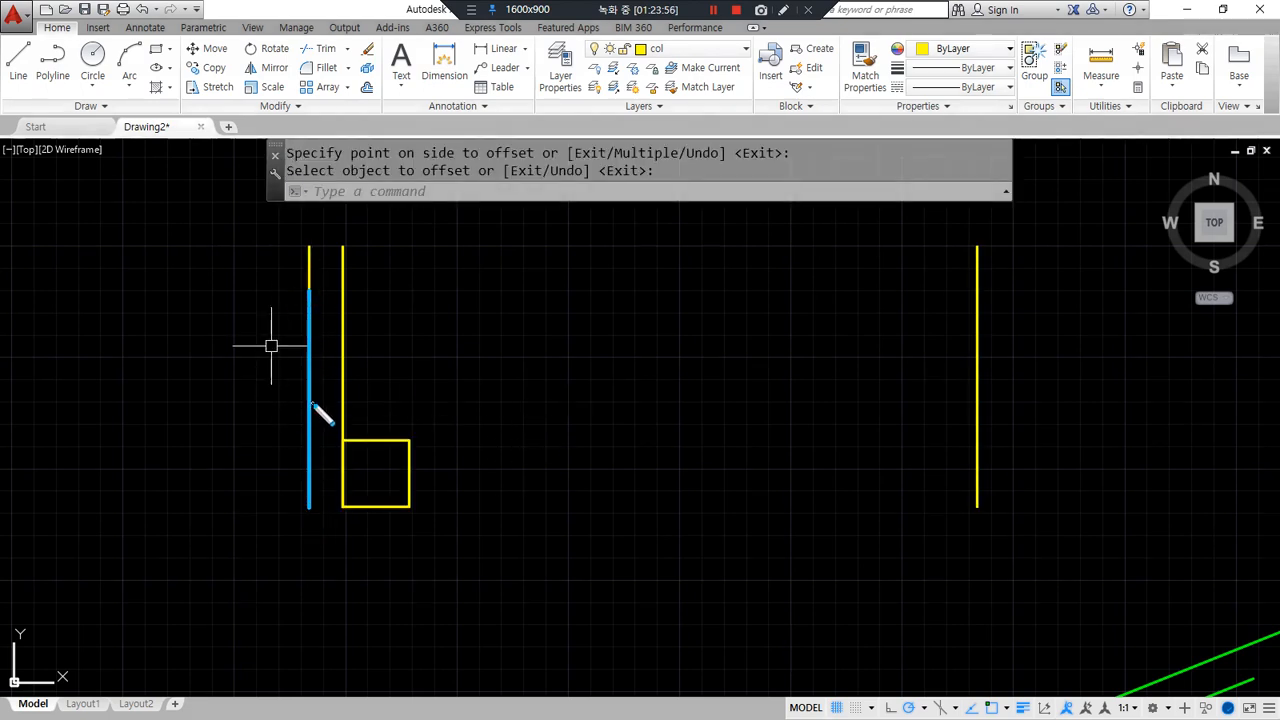
{"action": "mouse_move", "coordinate": [313, 404]}
{"action": "left_mouse_down"}
{"action": "mouse_move", "coordinate": [972, 405]}
{"action": "mouse_move", "coordinate": [960, 422]}
{"action": "left_mouse_up"}
{"action": "key", "text": "Escape"}
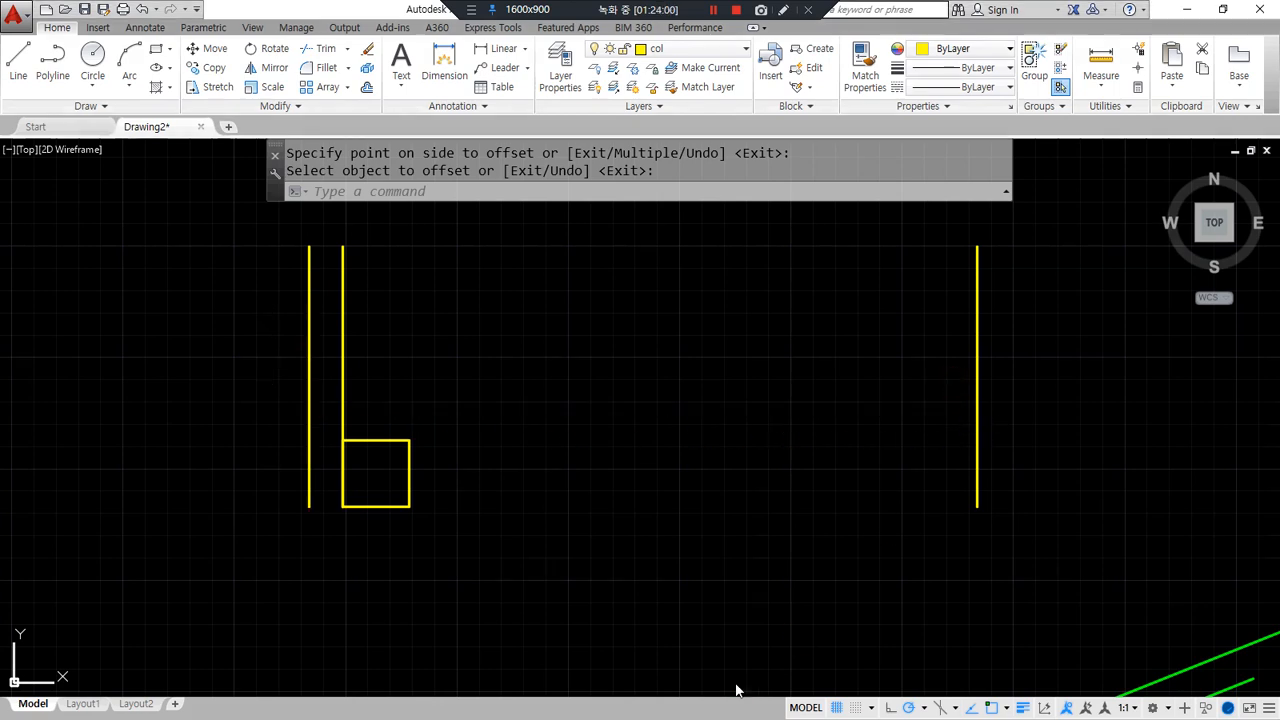
- Draw a 30 x 50 rectangle from the foot of the right vertical line and a diagonal across it
{"action": "left_click", "coordinate": [977, 507]}
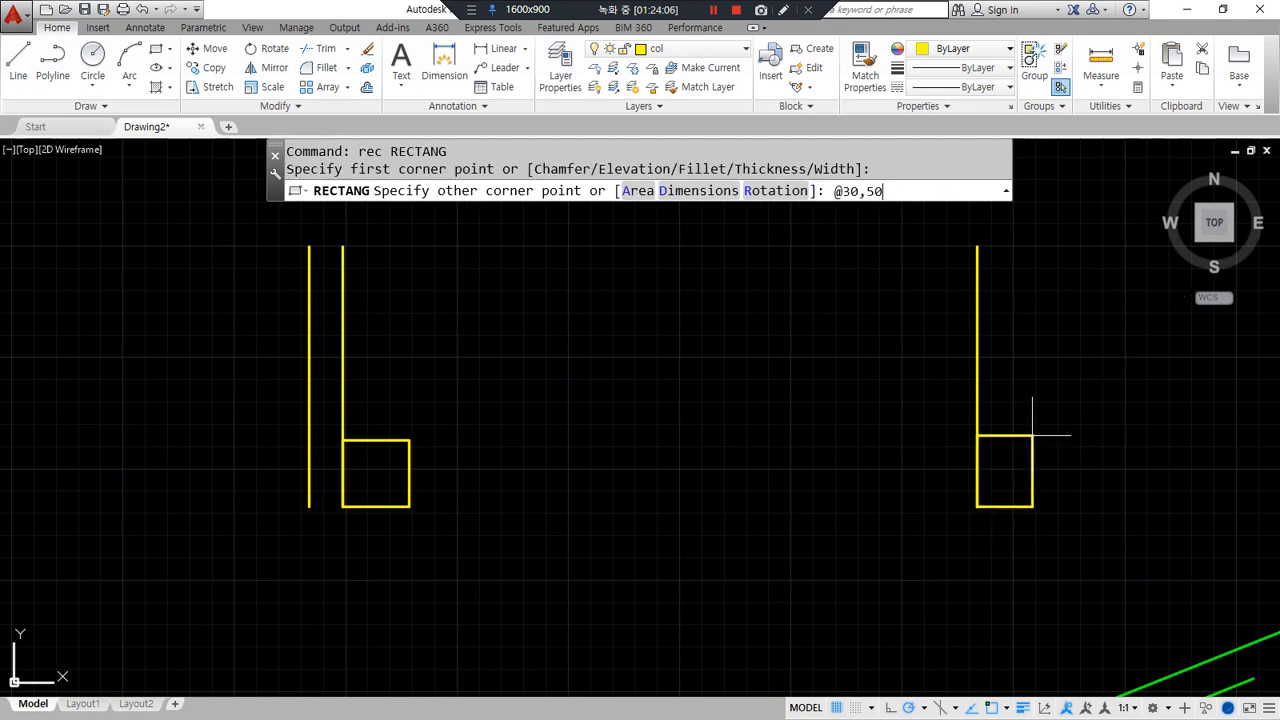
{"action": "key", "text": "Return"}
{"action": "type", "text": "l"}
{"action": "key", "text": "Return"}
{"action": "left_click", "coordinate": [1044, 396]}
{"action": "left_click", "coordinate": [977, 507]}
{"action": "key", "text": "Return"}
- Draw a diagonal across the 30 x 30 square from its upper-right to its lower-left corner
{"action": "key", "text": "Return"}
{"action": "left_click", "coordinate": [409, 440]}
{"action": "left_click", "coordinate": [343, 507]}
{"action": "key", "text": "Return"}
- Draw a sloped line from the square's upper-left corner to the upper-left corner of the 30 x 50 rectangle
{"action": "type", "text": "l"}
{"action": "key", "text": "Return"}
{"action": "left_click", "coordinate": [343, 440]}
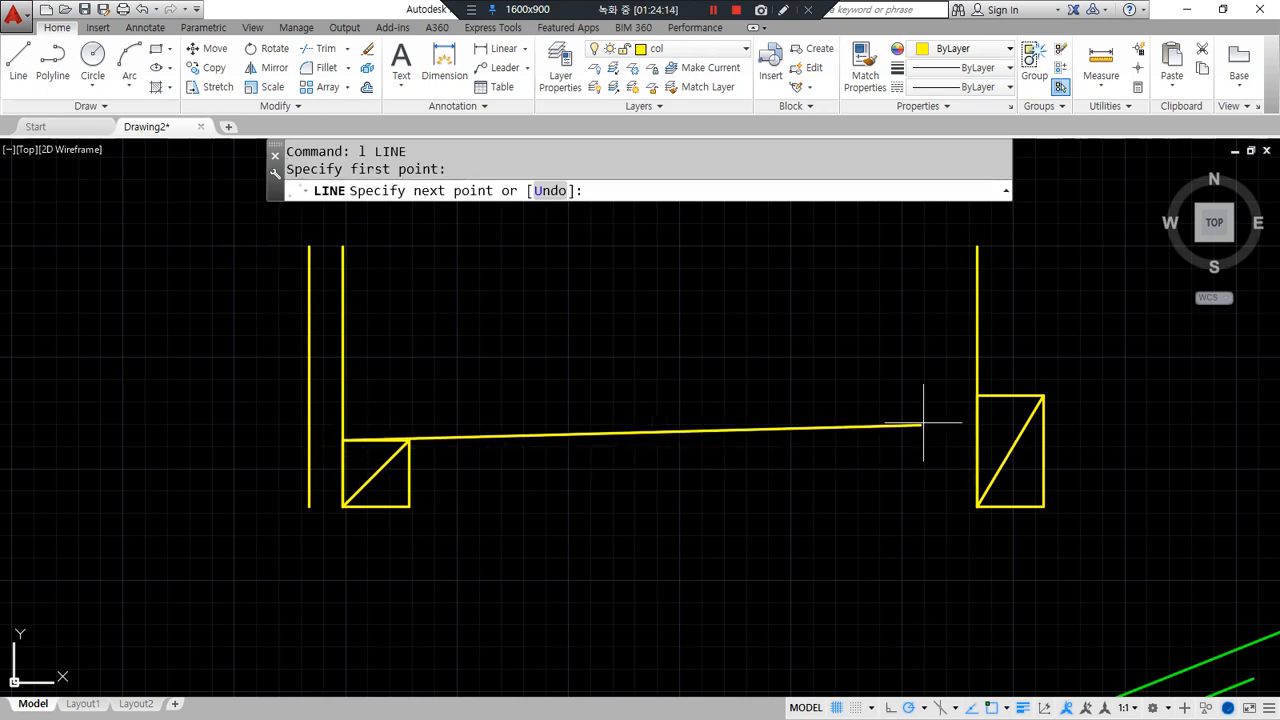
{"action": "left_click", "coordinate": [977, 396]}
{"action": "key", "text": "Return"}
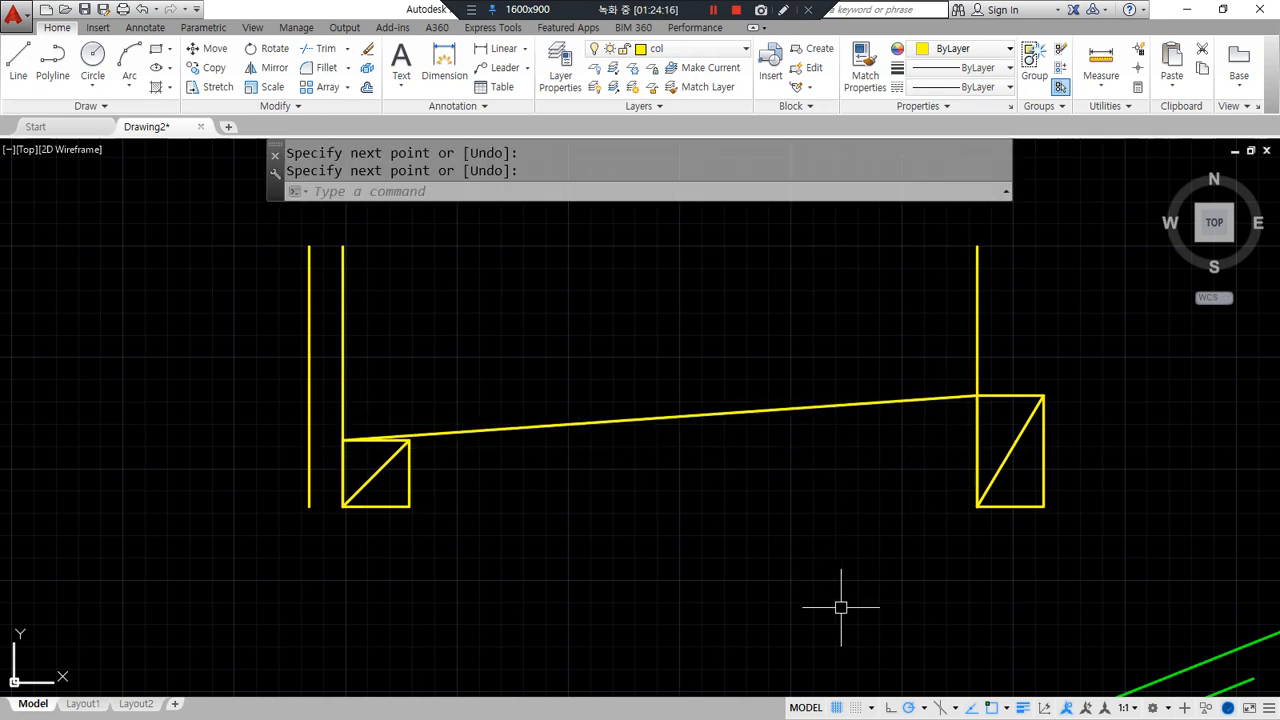
- Offset the outer left vertical line 350 to the right, past the 30 x 50 rectangle
{"action": "type", "text": "o"}
{"action": "key", "text": "Return"}
{"action": "type", "text": "350"}
{"action": "key", "text": "Return"}
{"action": "left_click", "coordinate": [309, 414]}
{"action": "left_click", "coordinate": [855, 380]}
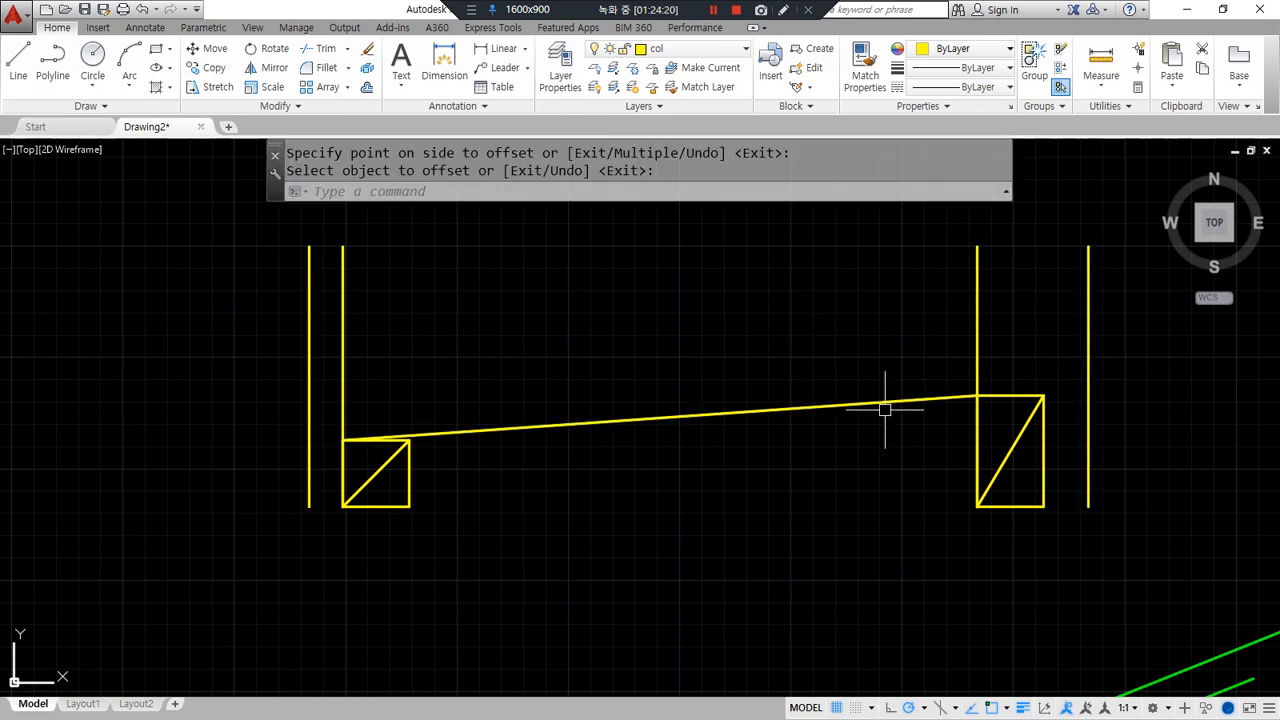
{"action": "key", "text": "Return"}
- Fillet the sloped line with the rightmost vertical line to form the tile's lower end corner
{"action": "type", "text": "f"}
{"action": "key", "text": "Return"}
{"action": "left_click", "coordinate": [894, 404]}
{"action": "left_click", "coordinate": [1083, 340]}
{"action": "key", "text": "Escape"}
- Offset the sloped line 15 upward for the tile's thickness
{"action": "type", "text": "o"}
{"action": "key", "text": "Return"}
{"action": "type", "text": "15"}
{"action": "key", "text": "Return"}
{"action": "left_click", "coordinate": [885, 401]}
{"action": "left_click", "coordinate": [871, 366]}
{"action": "key", "text": "Return"}
- Fillet the upper sloped line with the rightmost and leftmost vertical lines to close the tile's upper corners
{"action": "type", "text": "f"}
{"action": "key", "text": "Return"}
{"action": "left_click", "coordinate": [1068, 353]}
{"action": "left_click", "coordinate": [1087, 320]}
{"action": "key", "text": "Return"}
{"action": "left_click", "coordinate": [403, 398]}
{"action": "left_click", "coordinate": [310, 425]}
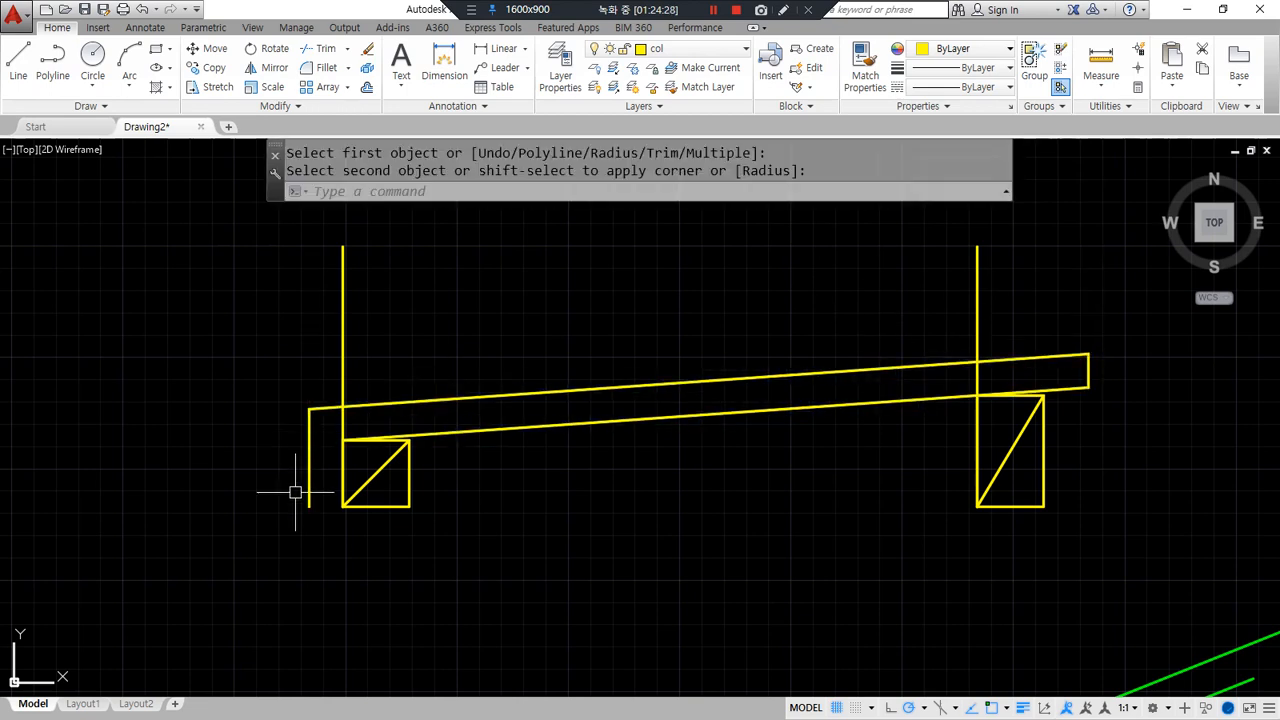
- Erase the vertical construction line rising from the 30 x 30 square
{"action": "left_click", "coordinate": [343, 374]}
{"action": "type", "text": "e"}
{"action": "key", "text": "Return"}
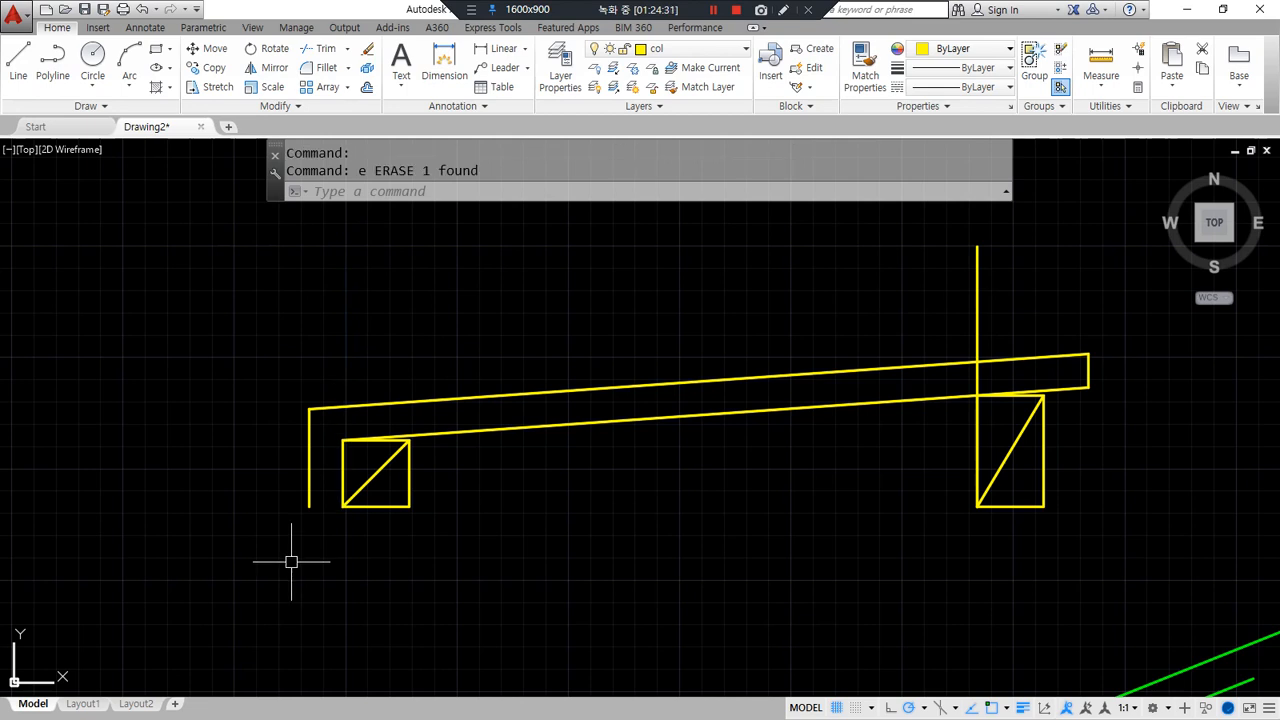
- Draw a horizontal line from the square's left-side midpoint to the tile's outer line and fillet the two into a corner
{"action": "type", "text": "l"}
{"action": "key", "text": "Return"}
{"action": "left_click", "coordinate": [342, 472]}
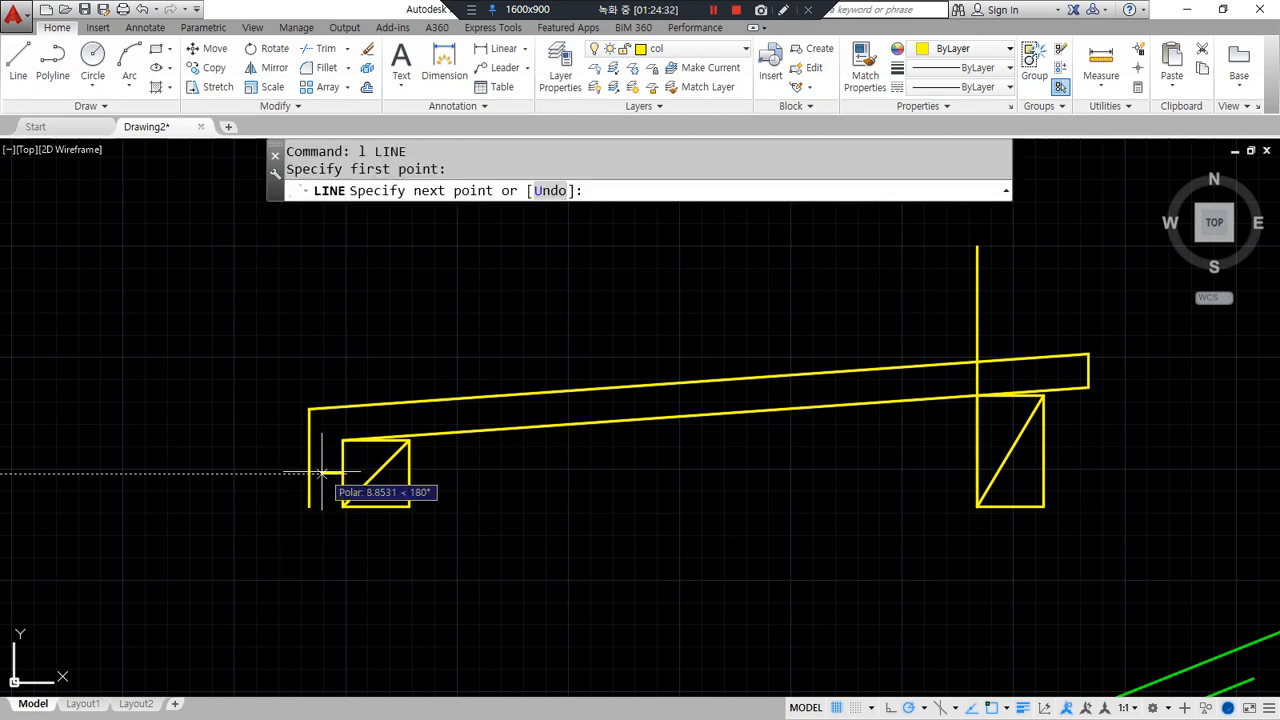
{"action": "left_click", "coordinate": [310, 472]}
{"action": "key", "text": "Return"}
{"action": "type", "text": "f"}
{"action": "key", "text": "Return"}
{"action": "left_click", "coordinate": [315, 468]}
{"action": "left_click", "coordinate": [311, 461]}
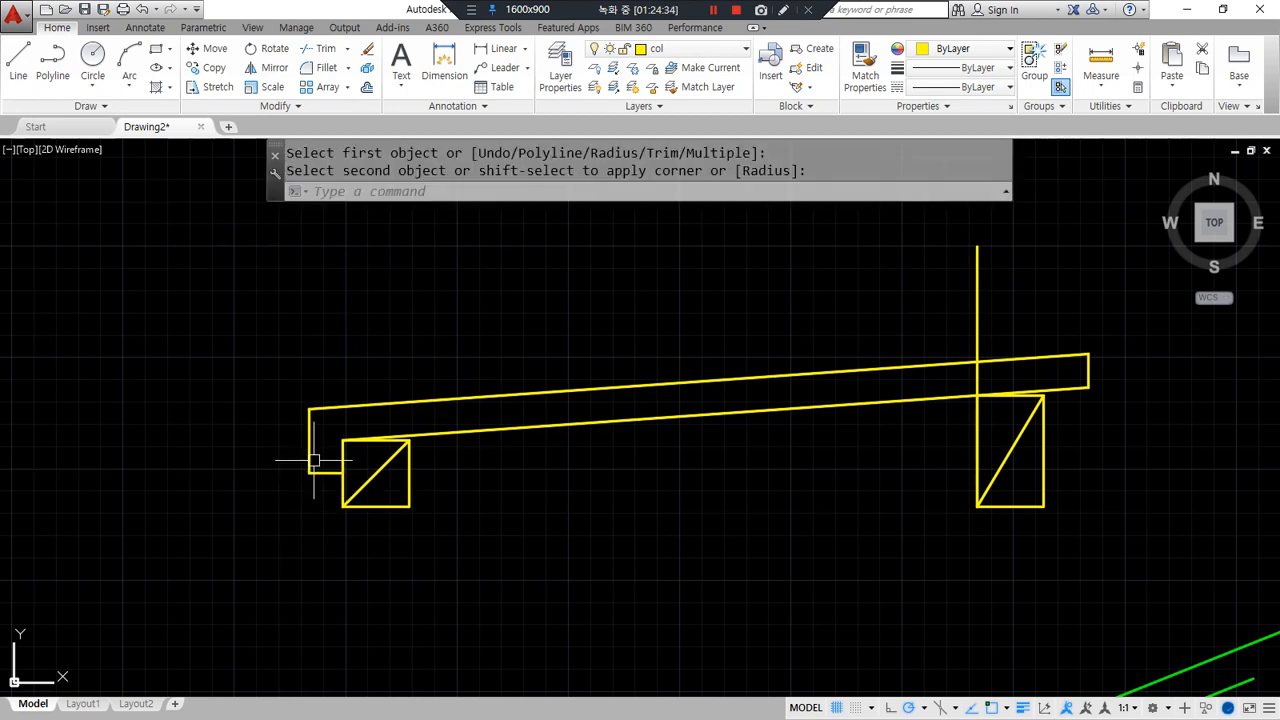
- Erase the vertical construction line rising from the 30 x 50 rectangle
{"action": "left_click_drag", "start_coordinate": [1005, 321], "coordinate": [908, 317]}
{"action": "type", "text": "e"}
{"action": "key", "text": "Return"}
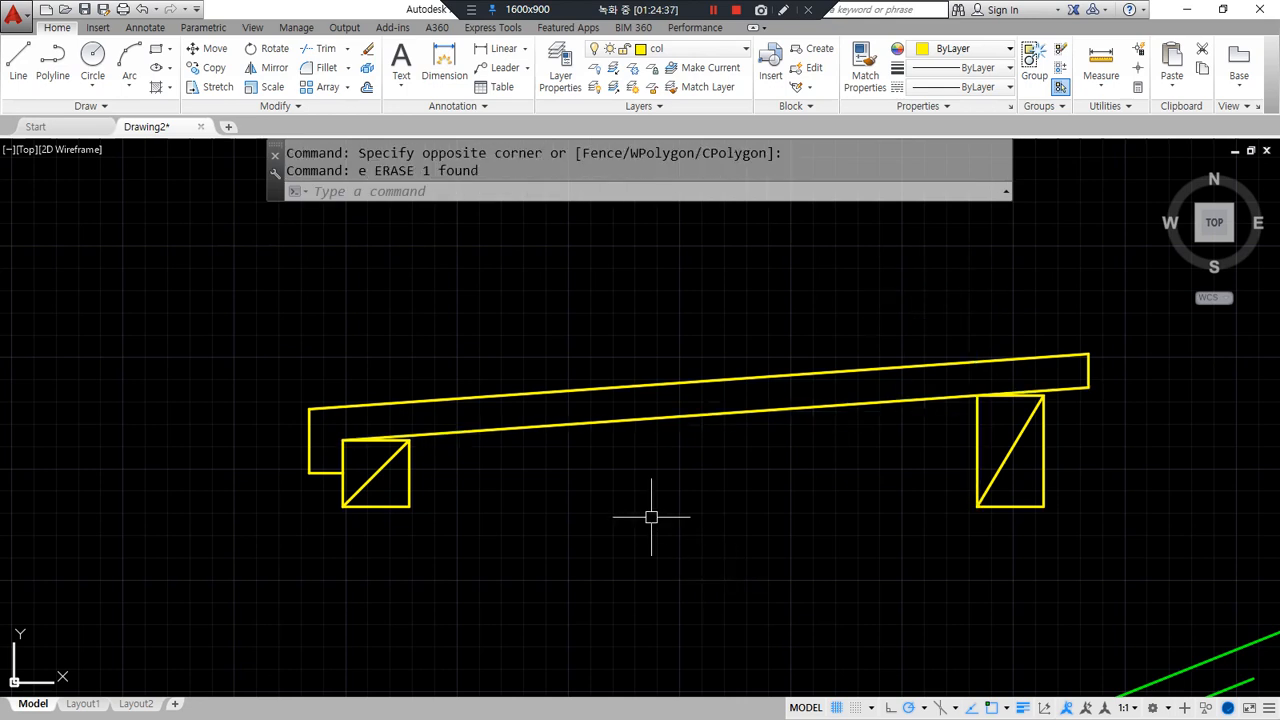
- Move the tile's two sloped lines and its right end line to the fin layer
{"action": "left_click", "coordinate": [1148, 396]}
{"action": "left_click", "coordinate": [1088, 328]}
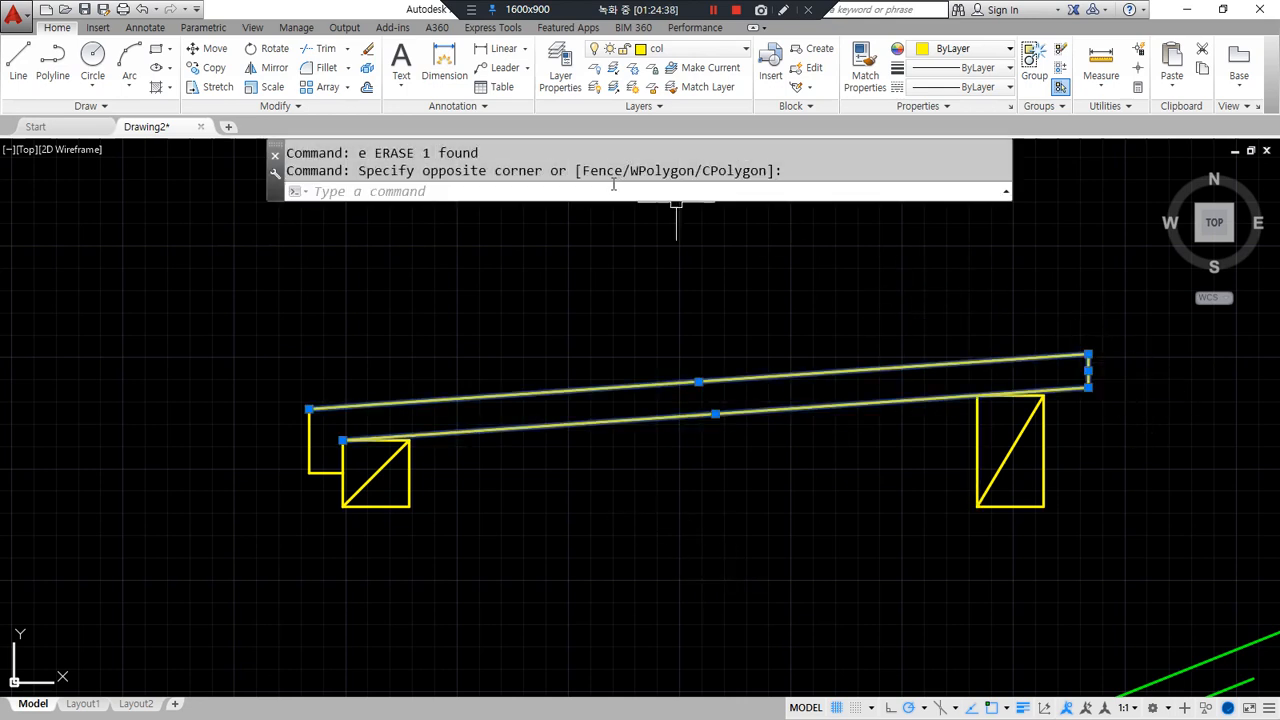
{"action": "left_click", "coordinate": [695, 49]}
{"action": "left_click", "coordinate": [700, 157]}
{"action": "key", "text": "Escape"}
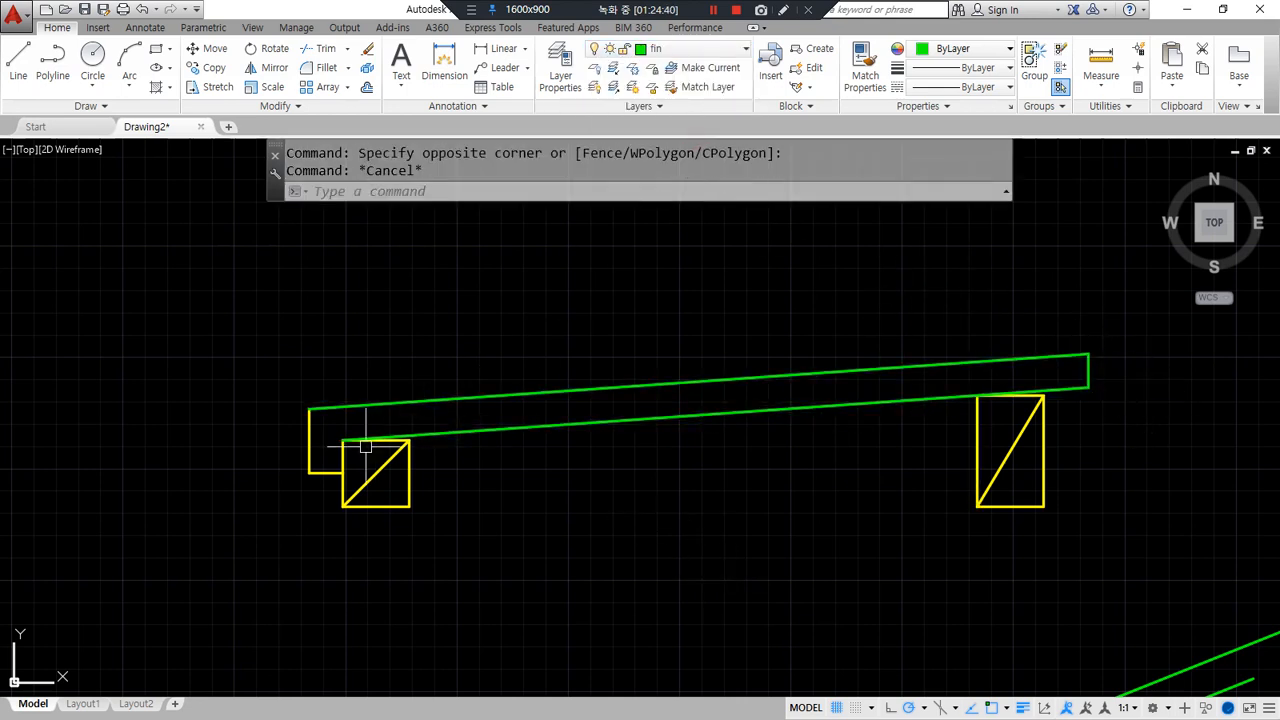
- Move the vertical and short horizontal lines at the tile's hooked end to the fin layer
{"action": "left_click", "coordinate": [315, 492]}
{"action": "left_click", "coordinate": [255, 375]}
{"action": "left_click", "coordinate": [659, 51]}
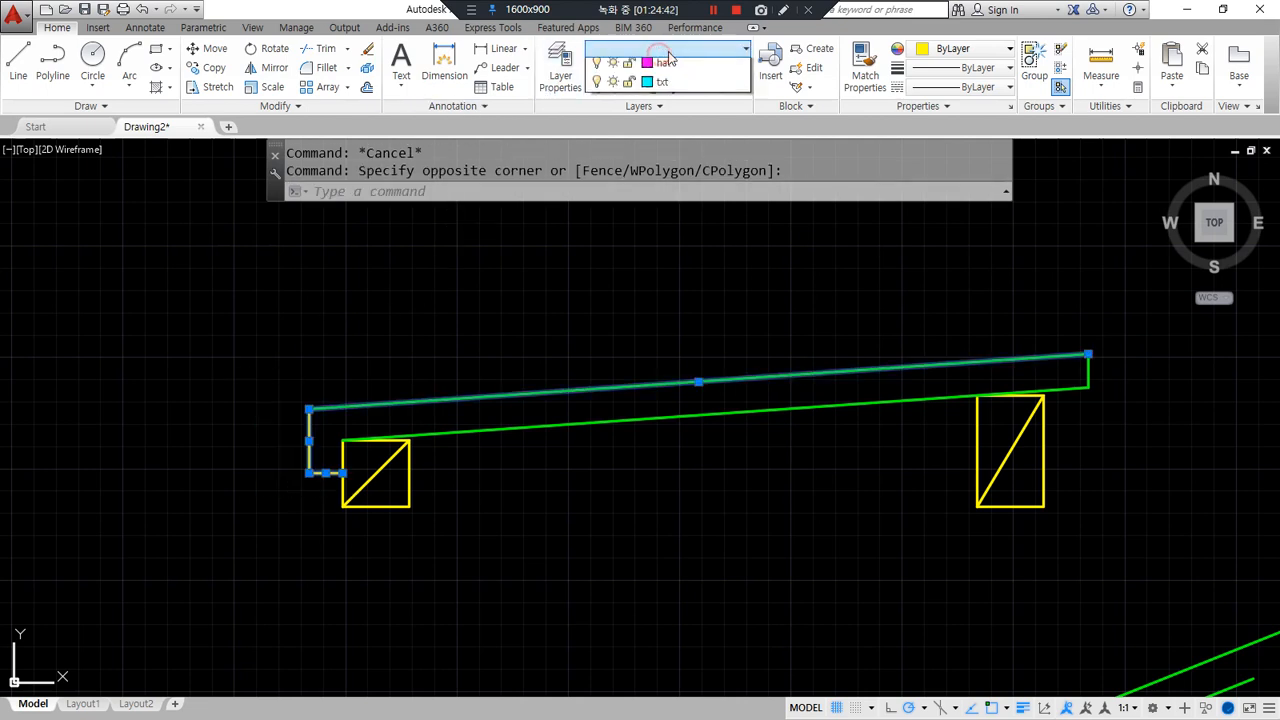
{"action": "left_click", "coordinate": [661, 145]}
{"action": "key", "text": "Escape"}
- Move the diagonals inside the 30 x 30 square and the 30 x 50 rectangle to the magenta layer
{"action": "left_click", "coordinate": [385, 464]}
{"action": "left_click", "coordinate": [1008, 452]}
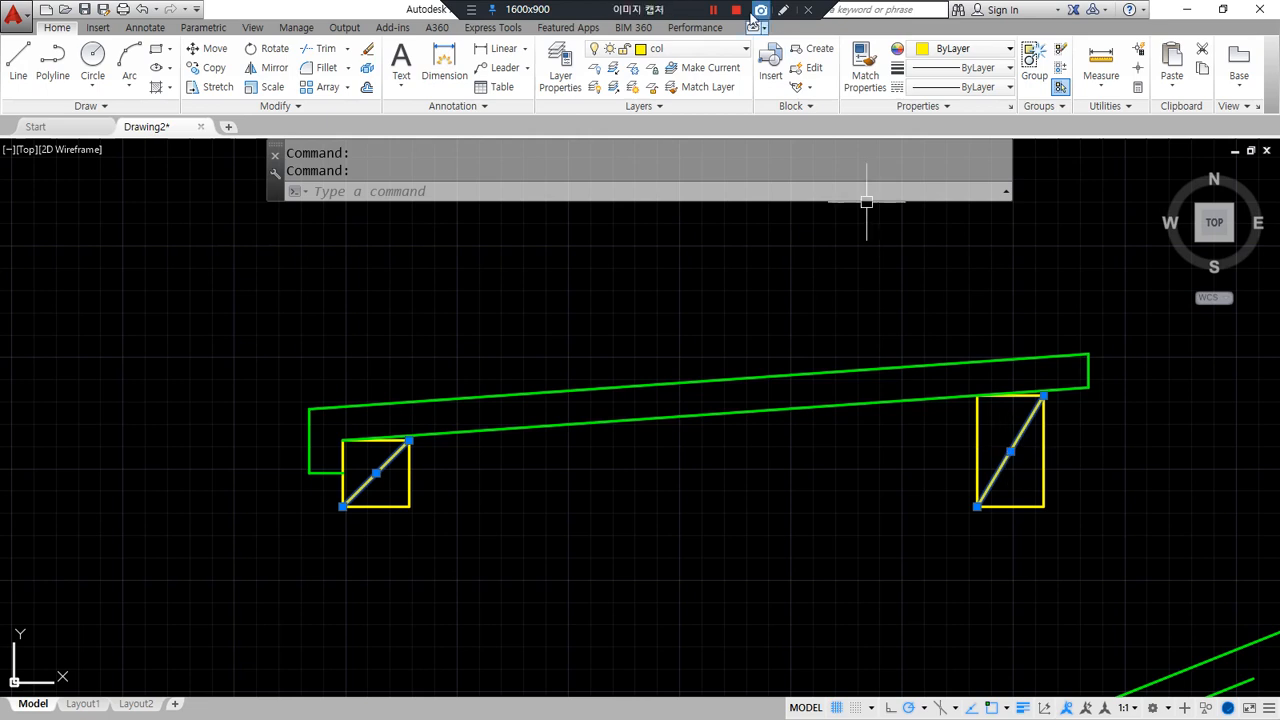
{"action": "left_click", "coordinate": [709, 53]}
{"action": "left_click", "coordinate": [682, 163]}
{"action": "key", "text": "Escape"}
{"action": "key", "text": "Escape"}
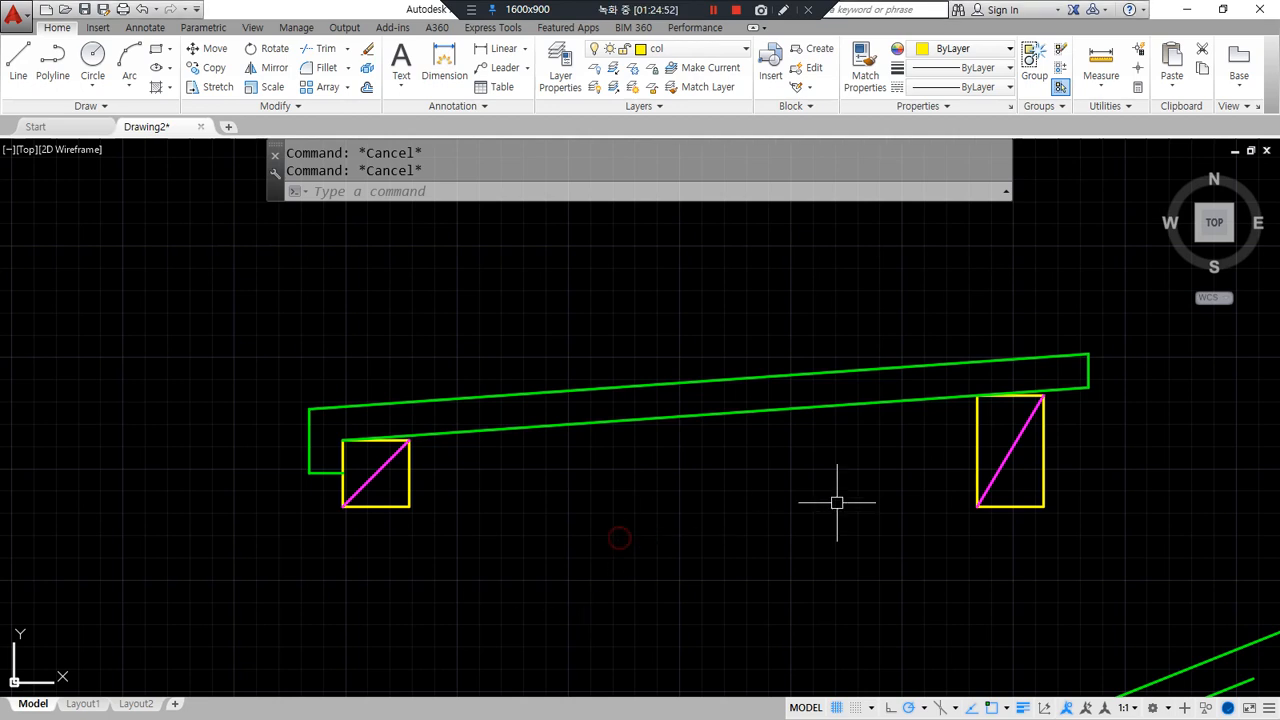
{"action": "mouse_move", "coordinate": [1110, 403]}
{"action": "left_mouse_down"}
{"action": "mouse_move", "coordinate": [928, 433]}
{"action": "mouse_move", "coordinate": [350, 577]}
{"action": "mouse_move", "coordinate": [740, 236]}
{"action": "mouse_move", "coordinate": [1133, 388]}
{"action": "left_mouse_up"}
{"action": "left_click_drag", "start_coordinate": [1038, 498], "coordinate": [1044, 573]}
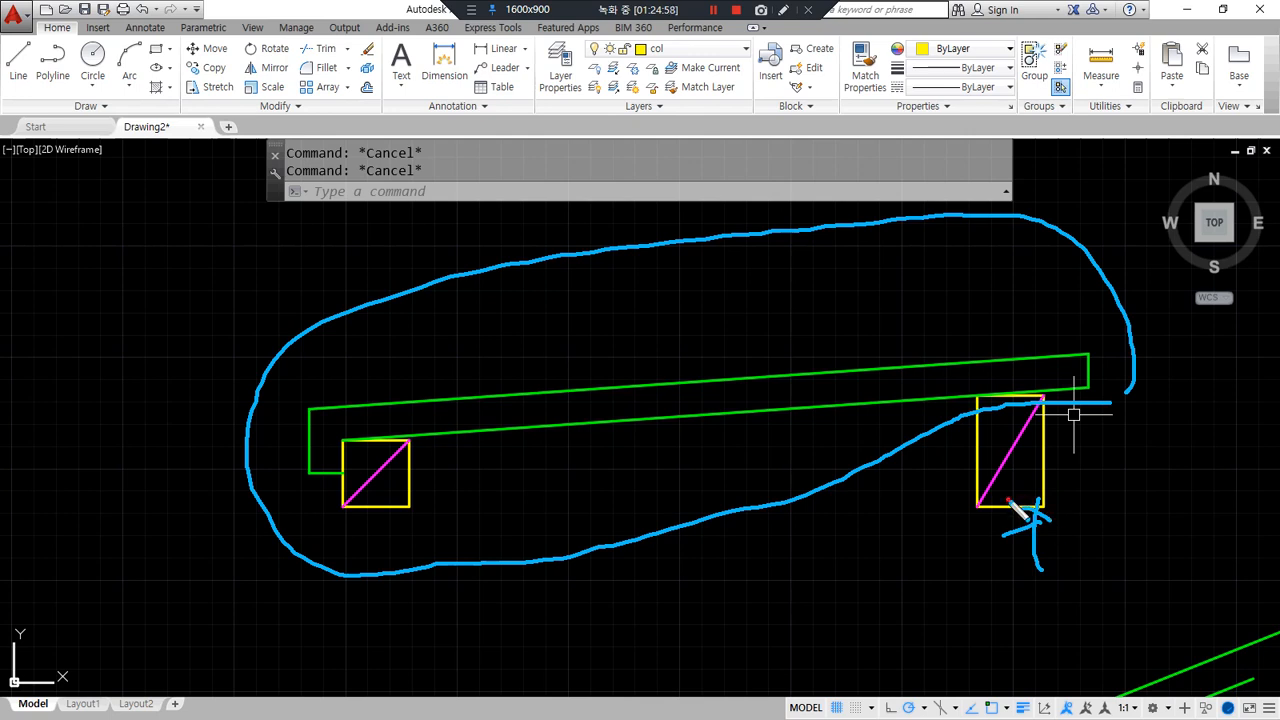
{"action": "key", "text": "Escape"}
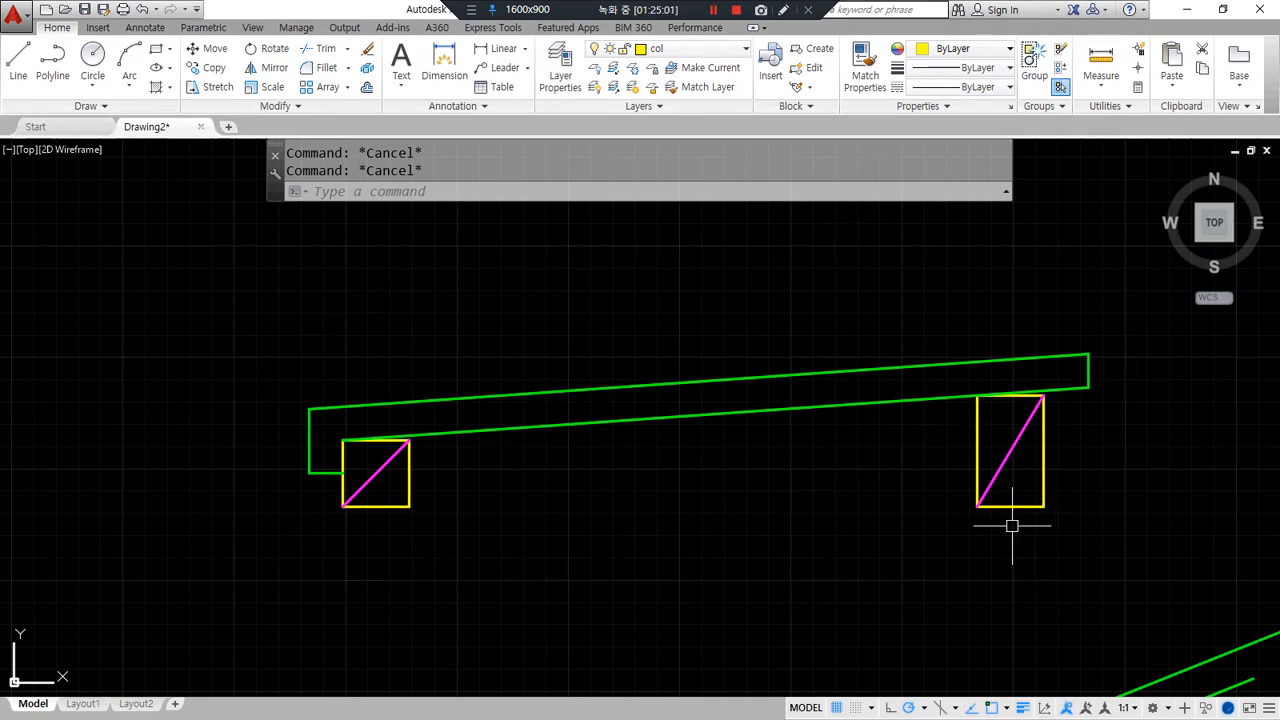
- Group the tile's outline lines with the 30 x 30 square and its diagonal, and check which objects the group contains
{"action": "type", "text": "g"}
{"action": "key", "text": "Return"}
{"action": "left_click", "coordinate": [180, 277]}
{"action": "left_click", "coordinate": [537, 586]}
{"action": "left_click", "coordinate": [555, 560]}
{"action": "left_click", "coordinate": [443, 323]}
{"action": "left_click", "coordinate": [882, 276]}
{"action": "left_click", "coordinate": [1206, 446]}
{"action": "key", "text": "Return"}
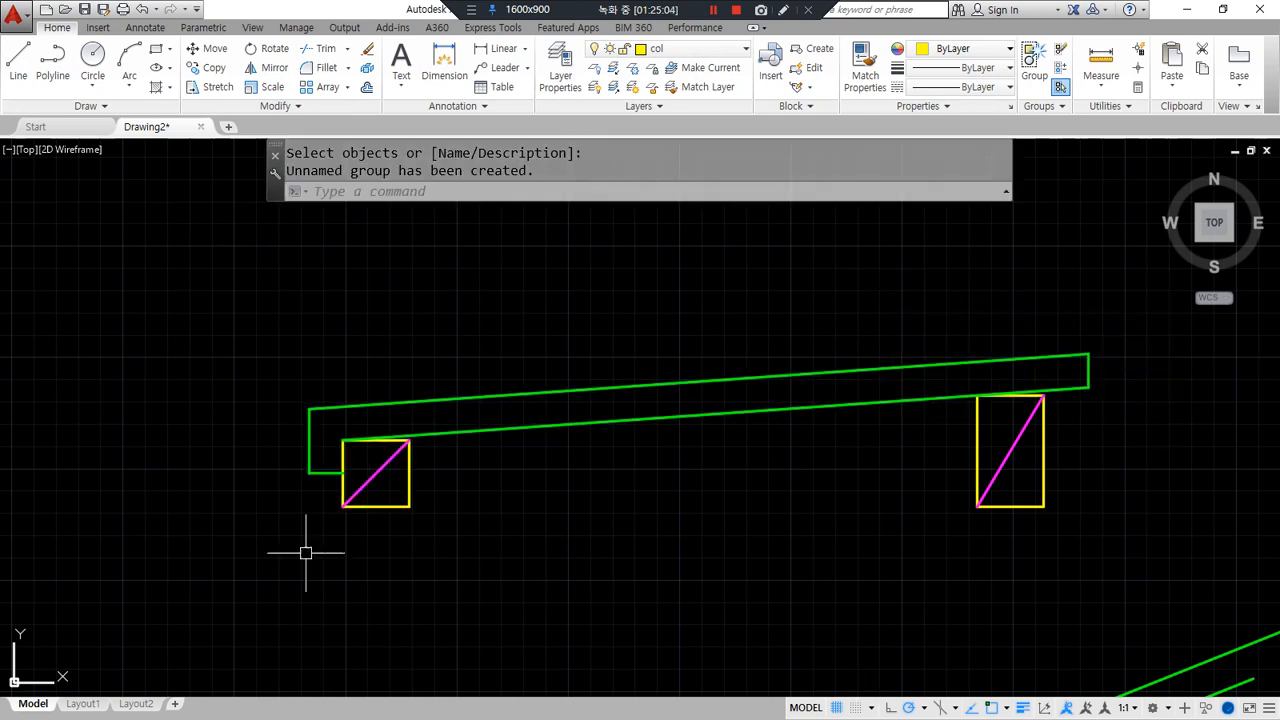
{"action": "left_click", "coordinate": [420, 457]}
{"action": "left_click", "coordinate": [307, 620]}
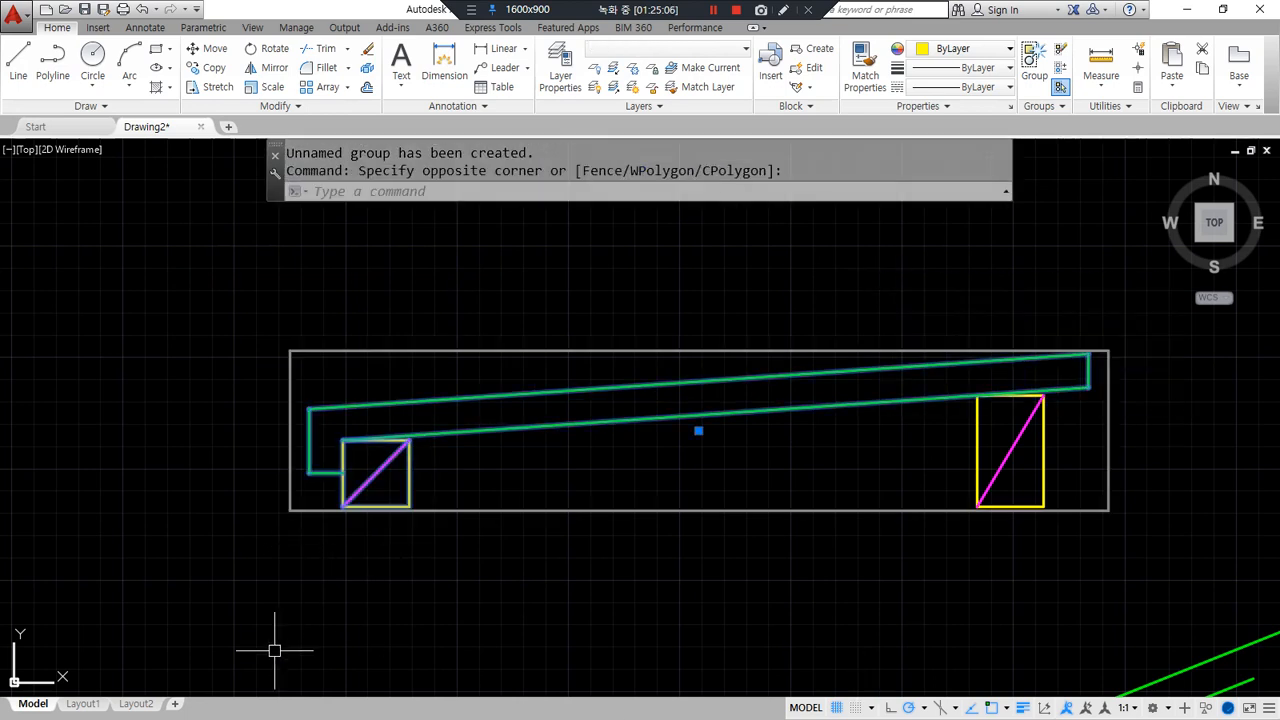
{"action": "key", "text": "Escape"}
{"action": "left_click", "coordinate": [1045, 482]}
{"action": "key", "text": "Escape"}
- Mirror the tile and both battens about a vertical line through the tile's hooked end, erasing the source objects
{"action": "scroll", "coordinate": [713, 597], "scroll_direction": "down", "scroll_amount": 2}
{"action": "middle_click_drag", "start_coordinate": [555, 541], "coordinate": [481, 486]}
{"action": "type", "text": "m"}
{"action": "key", "text": "space"}
{"action": "type", "text": "i"}
{"action": "key", "text": "space"}
{"action": "left_click", "coordinate": [846, 478]}
{"action": "left_click", "coordinate": [891, 529]}
{"action": "left_click", "coordinate": [289, 317]}
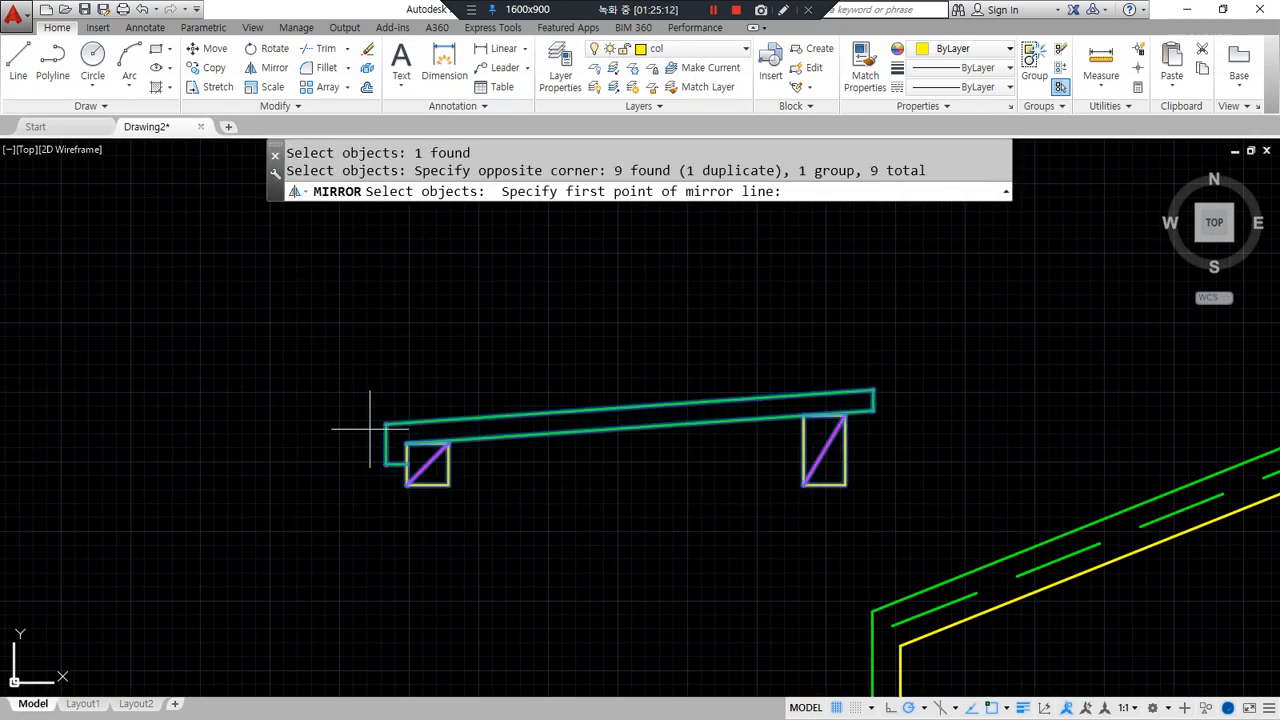
{"action": "left_click", "coordinate": [386, 424]}
{"action": "left_click", "coordinate": [385, 556]}
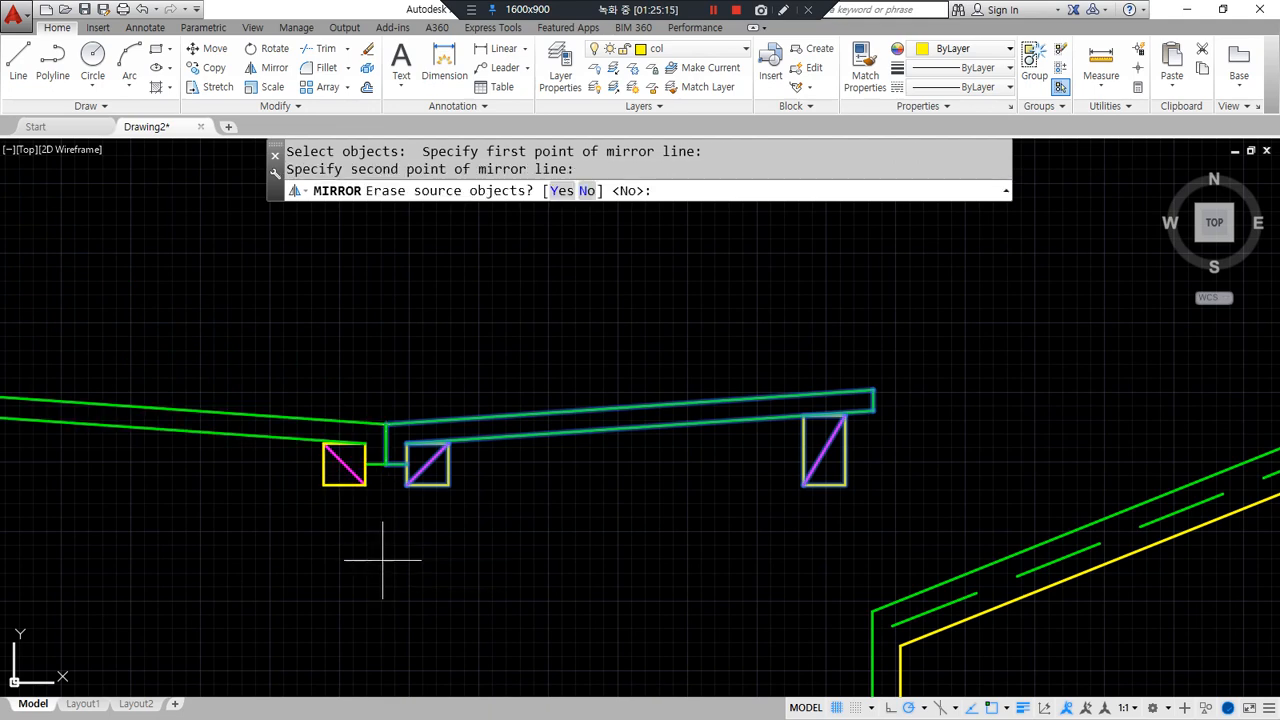
{"action": "type", "text": "y"}
{"action": "key", "text": "Return"}
{"action": "middle_click_drag", "start_coordinate": [383, 557], "coordinate": [551, 523]}
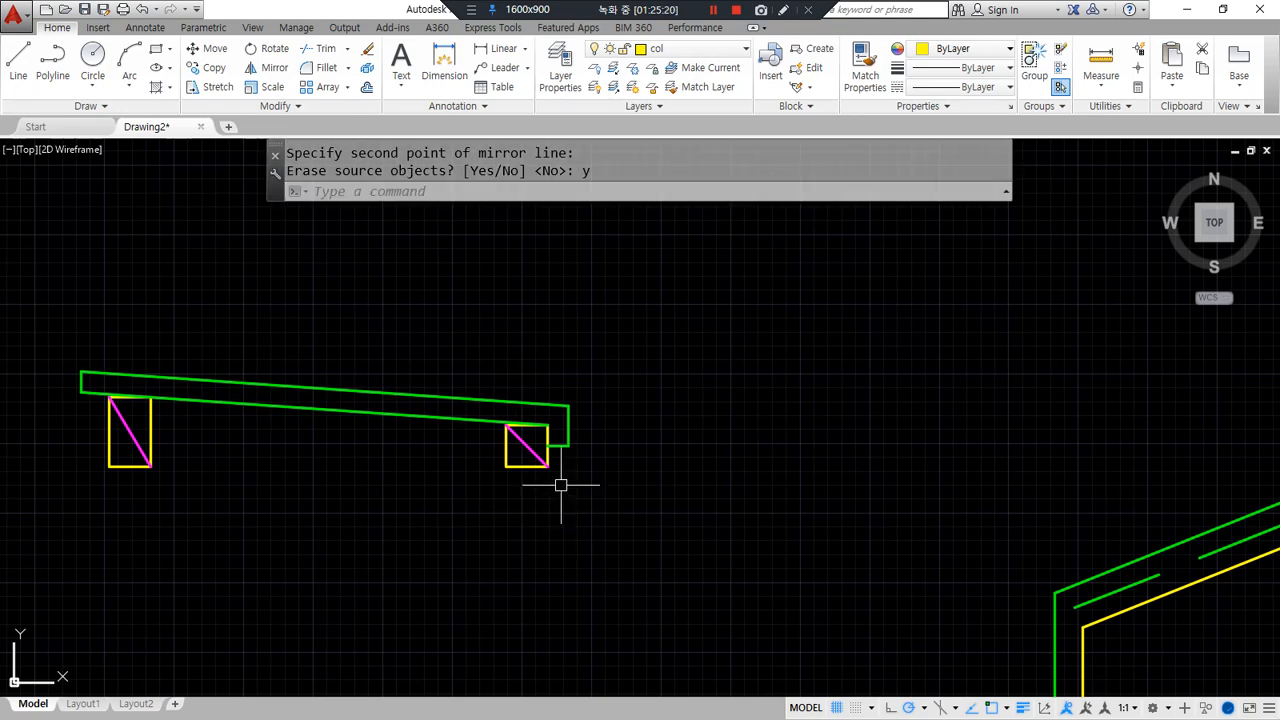
{"action": "scroll", "coordinate": [561, 485], "scroll_direction": "down", "scroll_amount": 2}
{"action": "left_click_drag", "start_coordinate": [510, 490], "coordinate": [694, 492]}
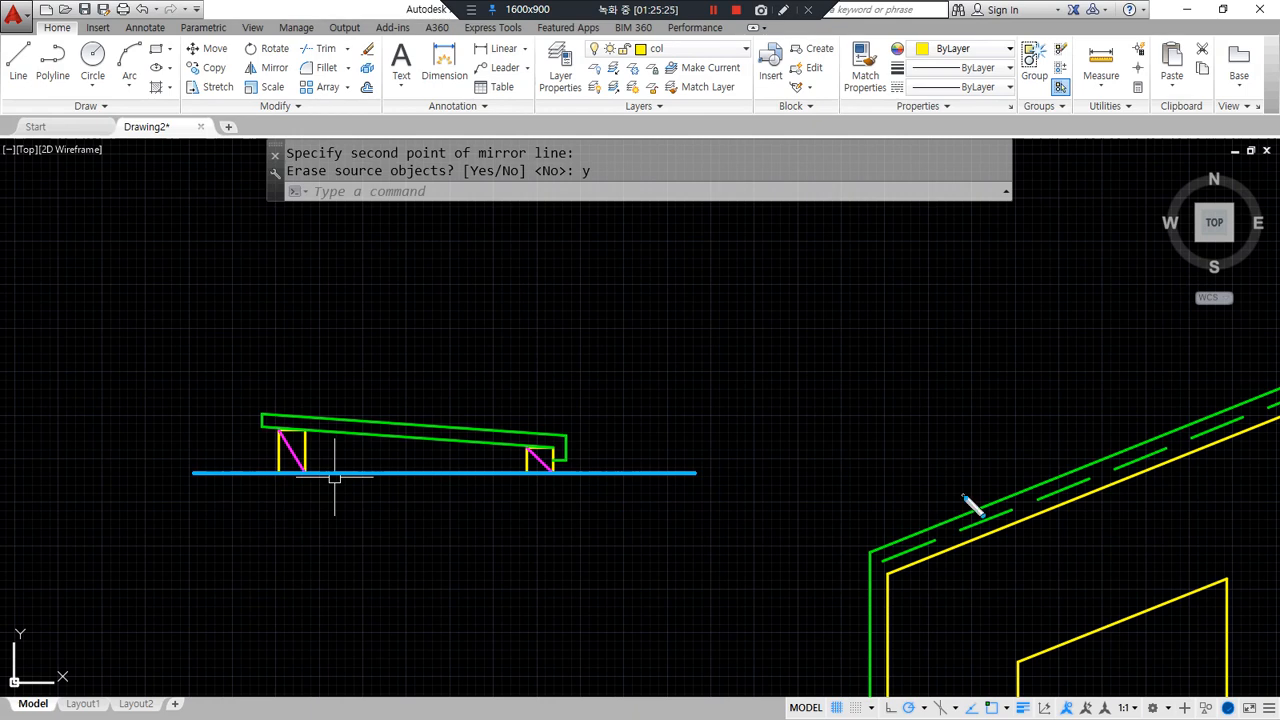
{"action": "mouse_move", "coordinate": [855, 566]}
{"action": "left_mouse_down"}
{"action": "mouse_move", "coordinate": [790, 580]}
{"action": "mouse_move", "coordinate": [1087, 461]}
{"action": "left_mouse_up"}
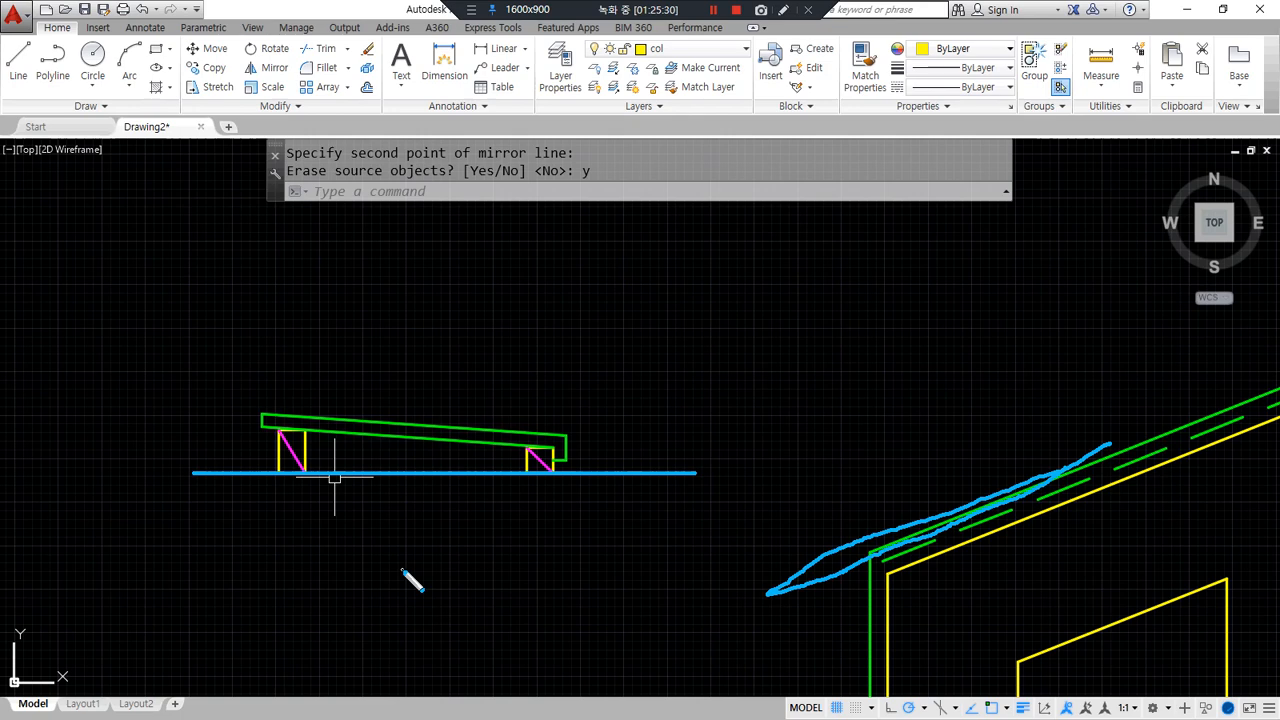
{"action": "key", "text": "Escape"}
- Move the tile and both battens from the 30 x 50 batten's lower-left corner to the top corner of the roof eave
{"action": "type", "text": "m"}
{"action": "key", "text": "Return"}
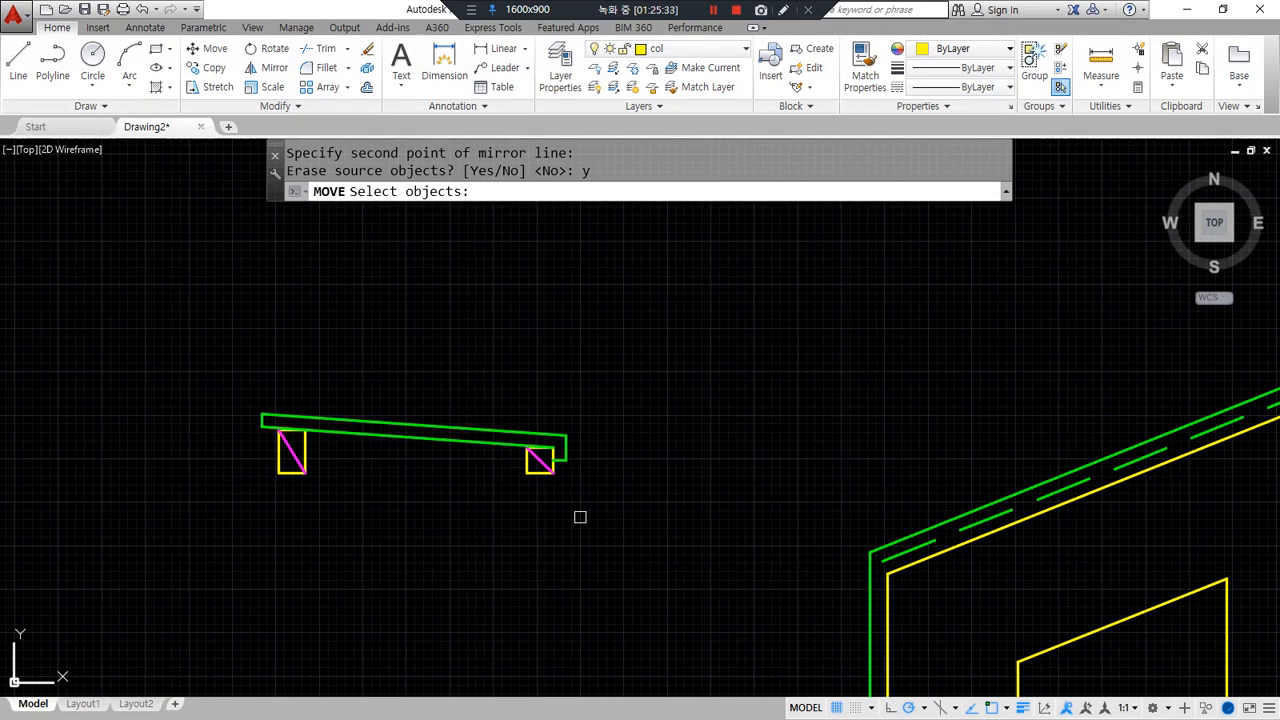
{"action": "left_click", "coordinate": [586, 514]}
{"action": "left_click", "coordinate": [311, 349]}
{"action": "left_click", "coordinate": [395, 545]}
{"action": "left_click", "coordinate": [222, 367]}
{"action": "key", "text": "Return"}
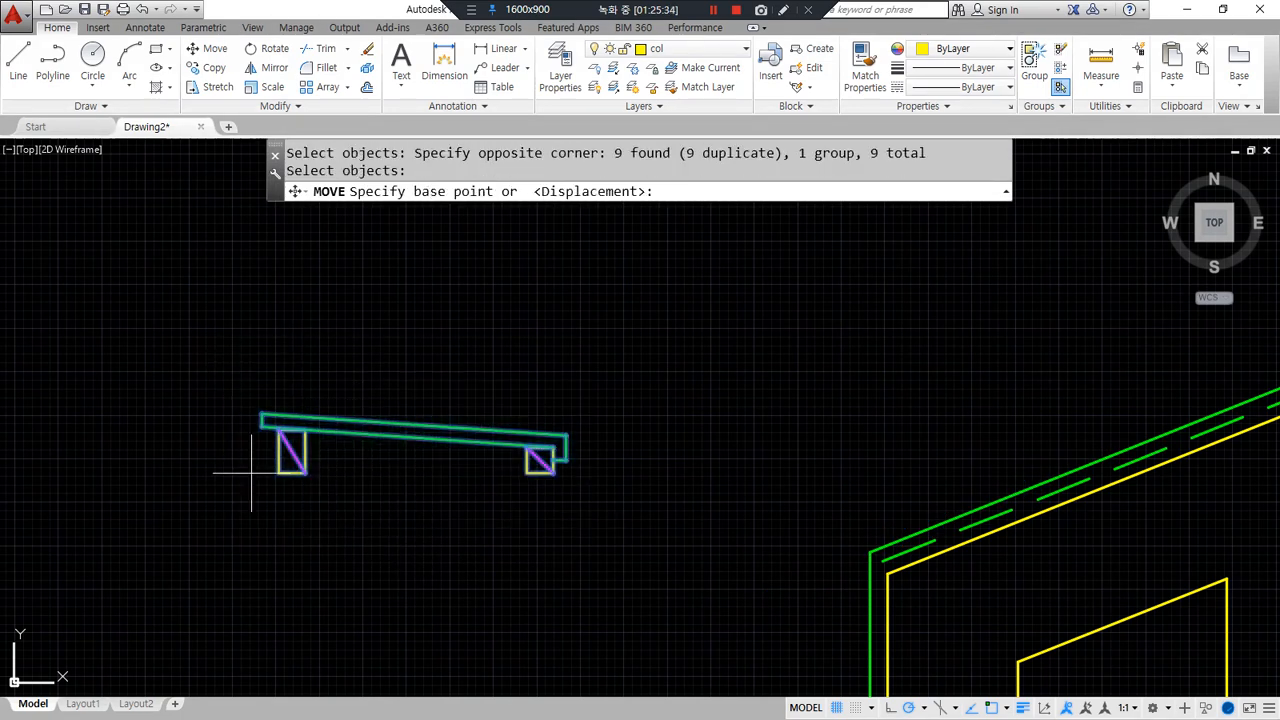
{"action": "left_click", "coordinate": [278, 474]}
{"action": "scroll", "coordinate": [830, 590], "scroll_direction": "up", "scroll_amount": 4}
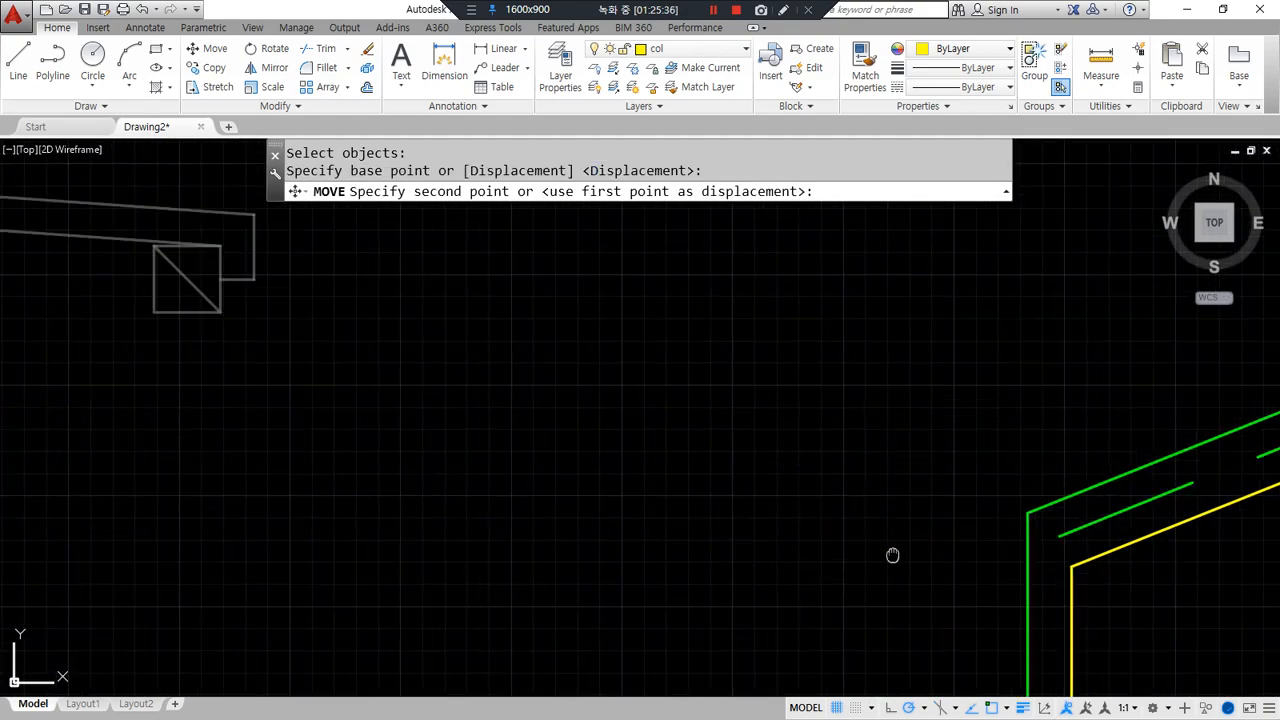
{"action": "middle_click_drag", "start_coordinate": [920, 543], "coordinate": [263, 529]}
{"action": "left_click", "coordinate": [334, 508]}
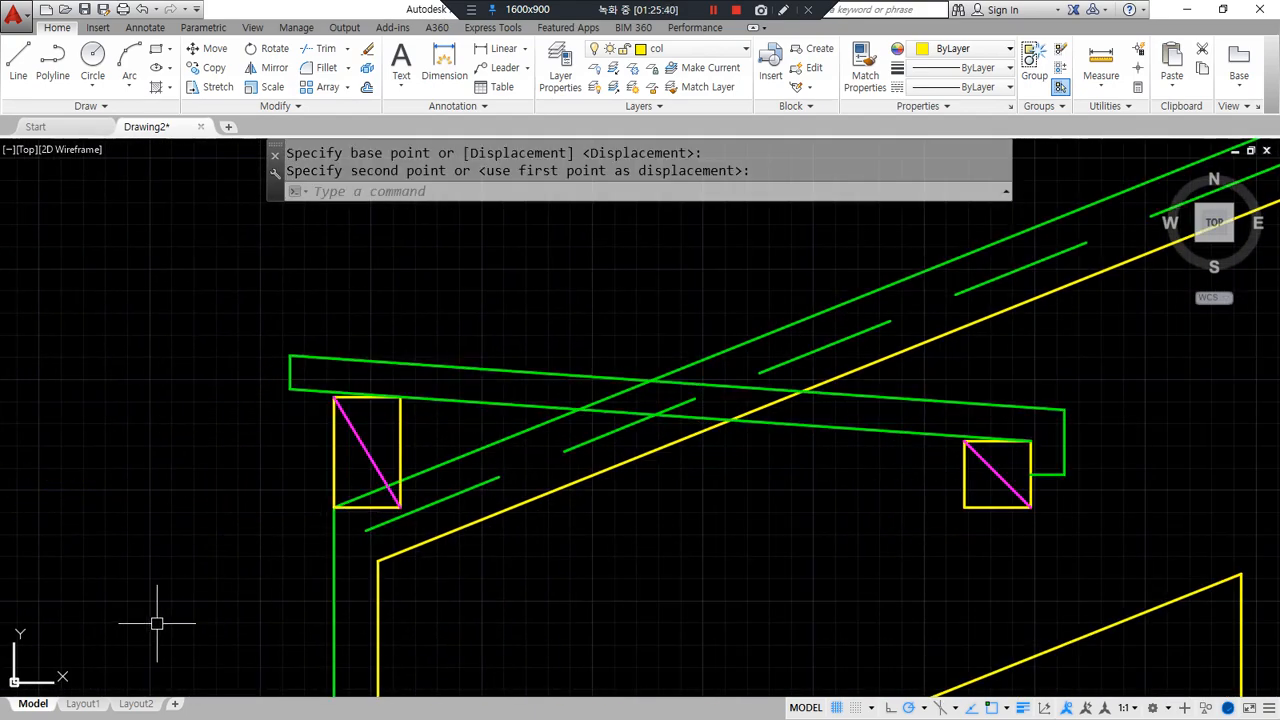
- Rotate the tile and both battens about the eave corner by reference, aligning the line through the battens' bottom corners with the roof's outer sloped line
{"action": "type", "text": "ROTATE"}
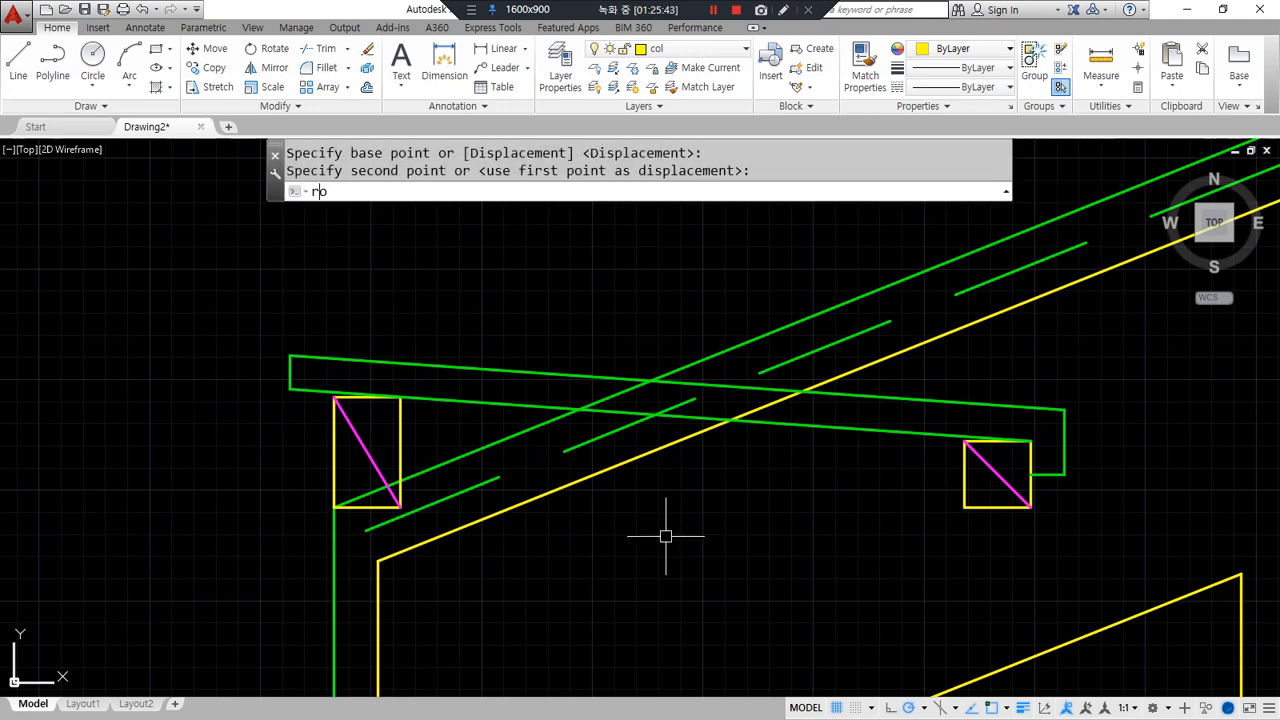
{"action": "key", "text": "Return"}
{"action": "left_click", "coordinate": [434, 423]}
{"action": "left_click", "coordinate": [334, 314]}
{"action": "key", "text": "Return"}
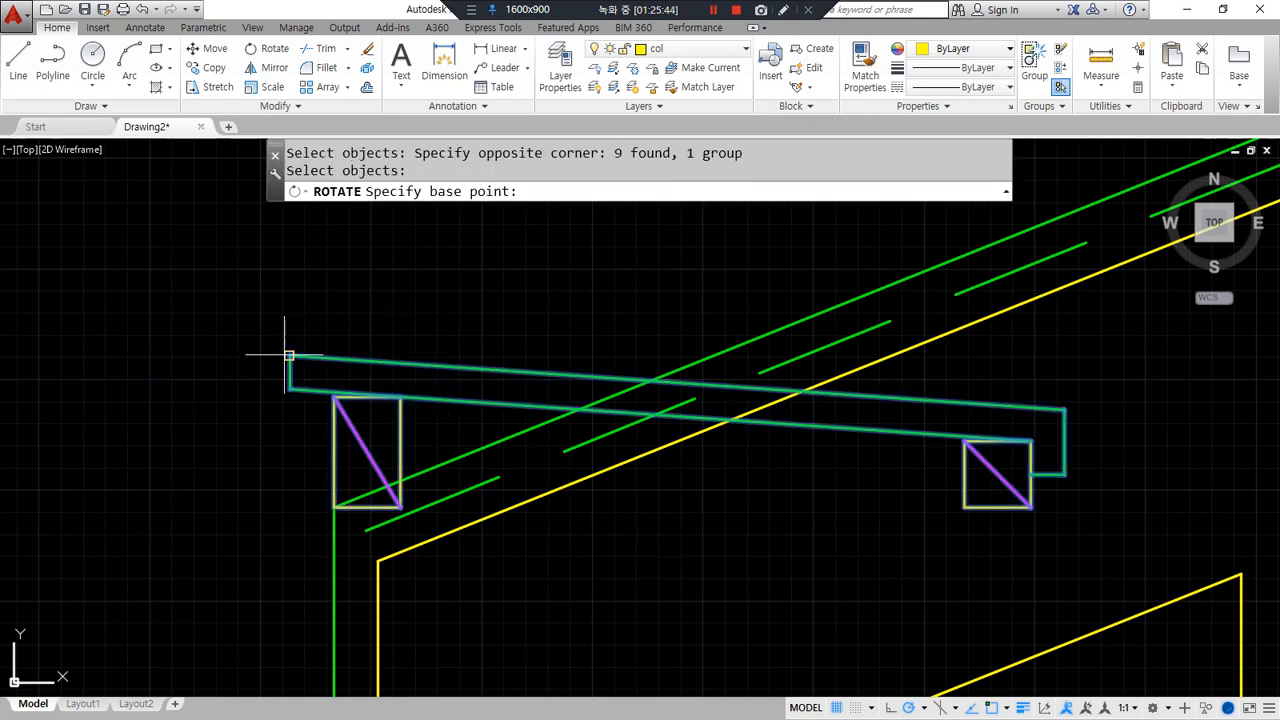
{"action": "left_click", "coordinate": [334, 507]}
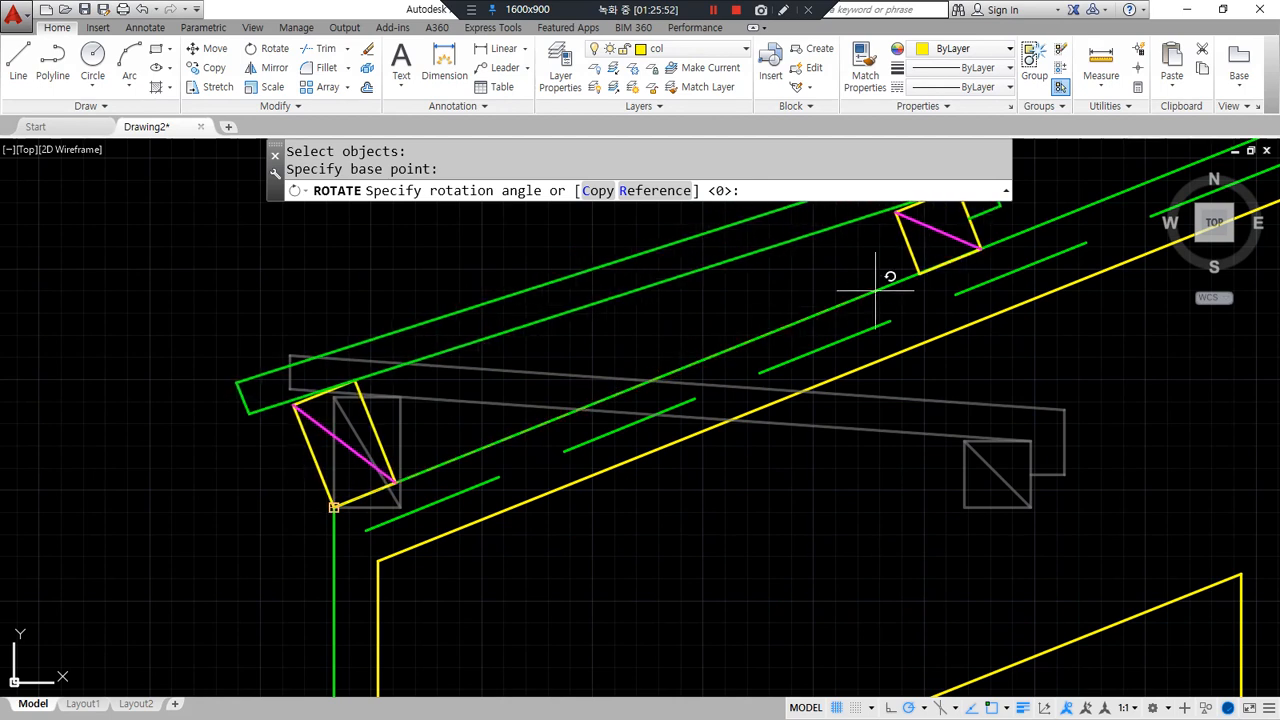
{"action": "left_click_drag", "start_coordinate": [680, 200], "coordinate": [693, 176]}
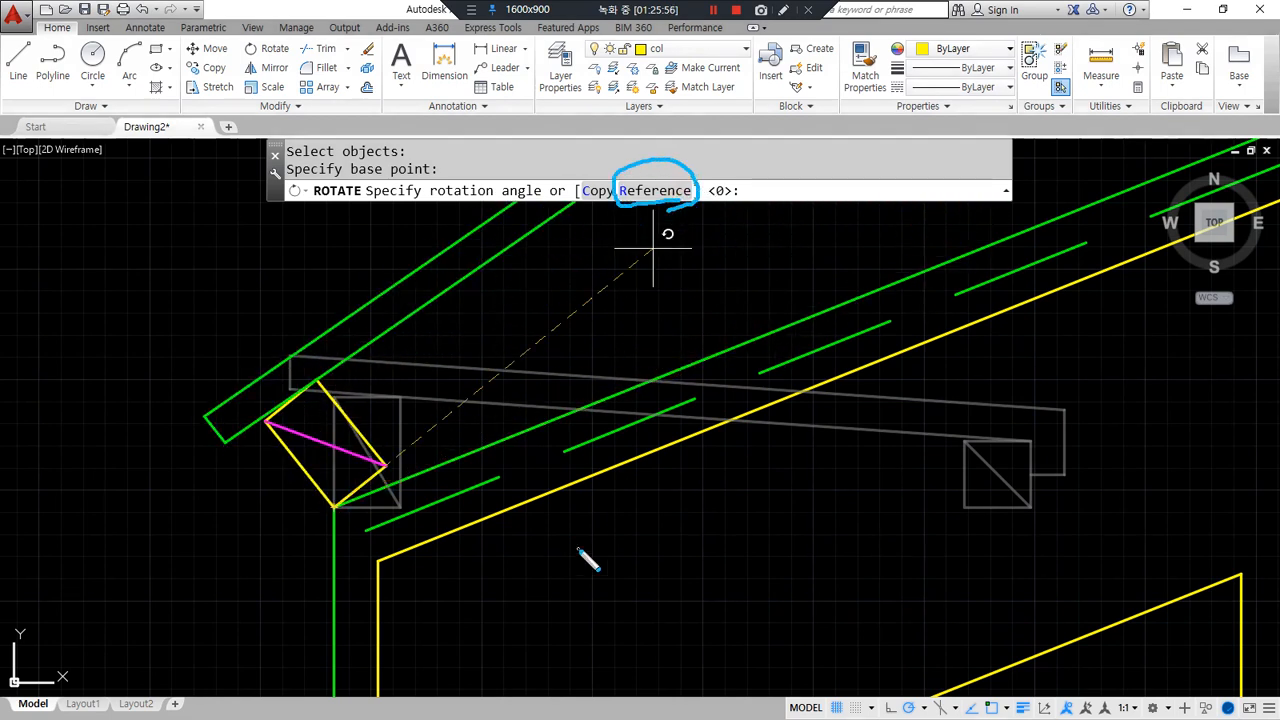
{"action": "left_click", "coordinate": [655, 192]}
{"action": "left_click_drag", "start_coordinate": [342, 518], "coordinate": [341, 495]}
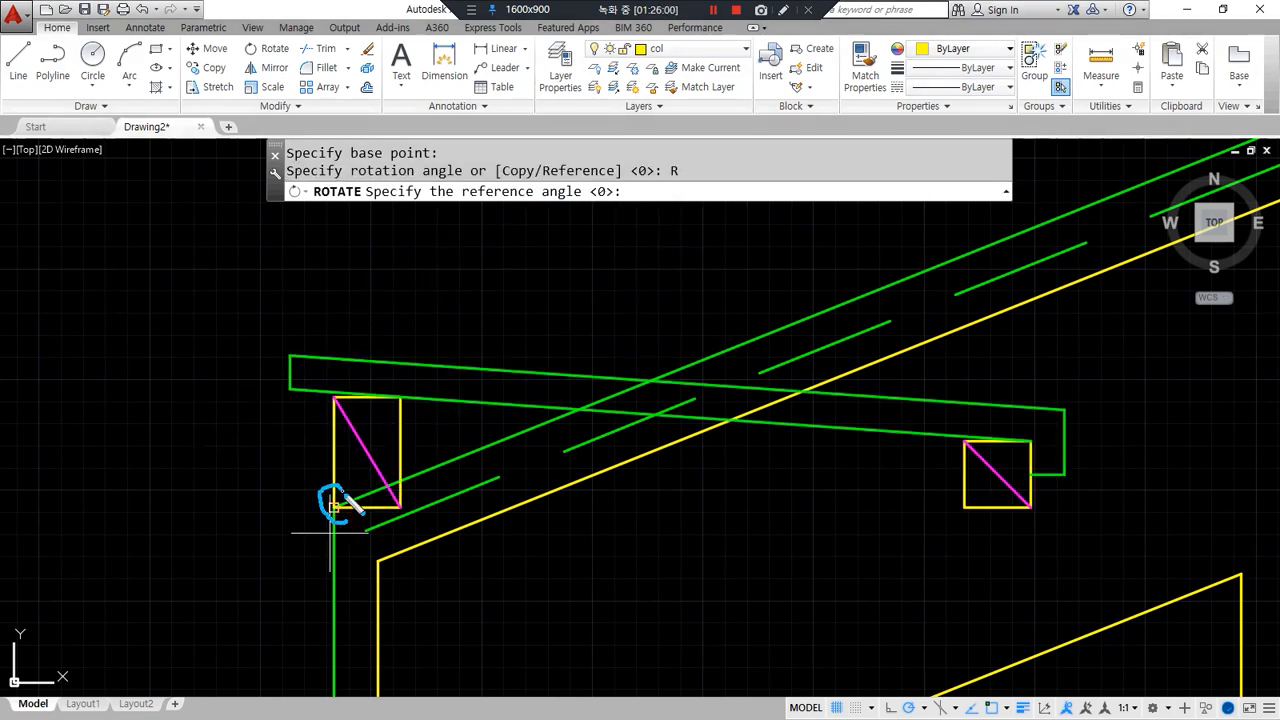
{"action": "left_click", "coordinate": [334, 507]}
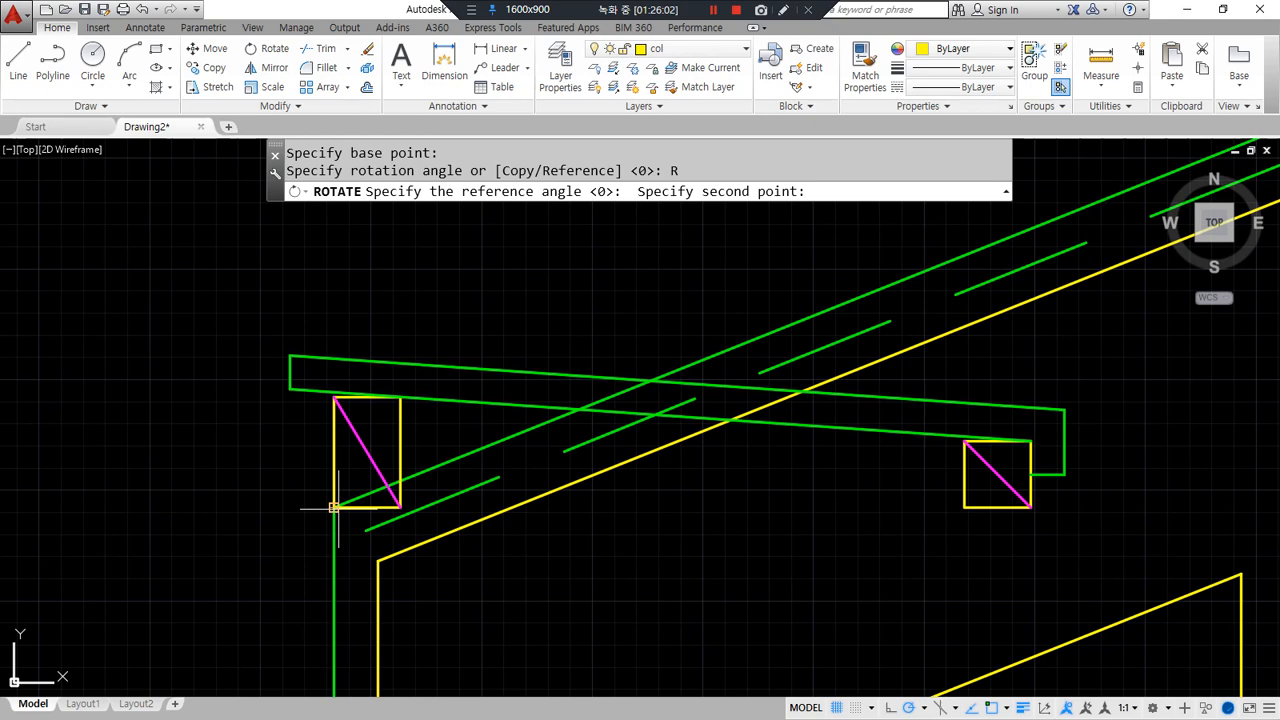
{"action": "left_click", "coordinate": [1031, 507]}
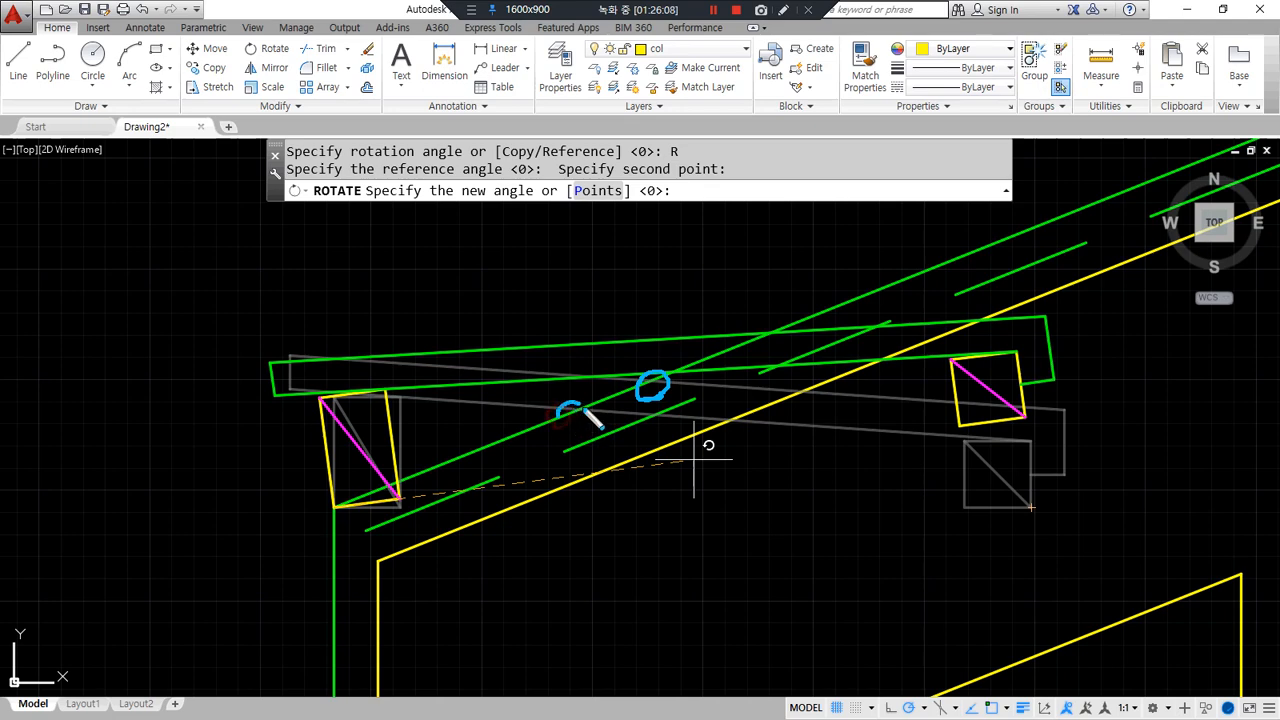
{"action": "left_click", "coordinate": [650, 381]}
- Examine how the tile and battens sit on the roof slope, from the eave corner upwards along the roof
{"action": "scroll", "coordinate": [551, 557], "scroll_direction": "down", "scroll_amount": 2}
{"action": "middle_click_drag", "start_coordinate": [551, 557], "coordinate": [343, 594]}
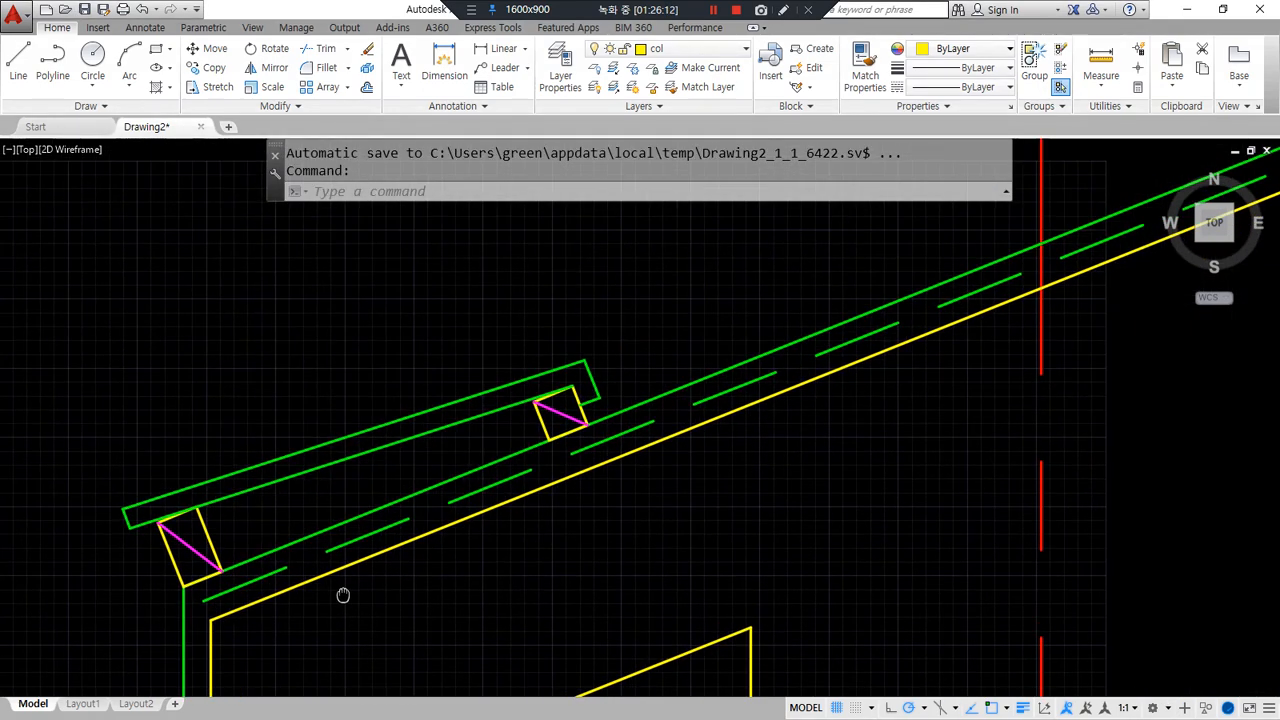
{"action": "scroll", "coordinate": [260, 585], "scroll_direction": "down", "scroll_amount": 2}
{"action": "mouse_move", "coordinate": [355, 597]}
{"action": "left_mouse_down"}
{"action": "mouse_move", "coordinate": [535, 362]}
{"action": "mouse_move", "coordinate": [300, 574]}
{"action": "left_mouse_up"}
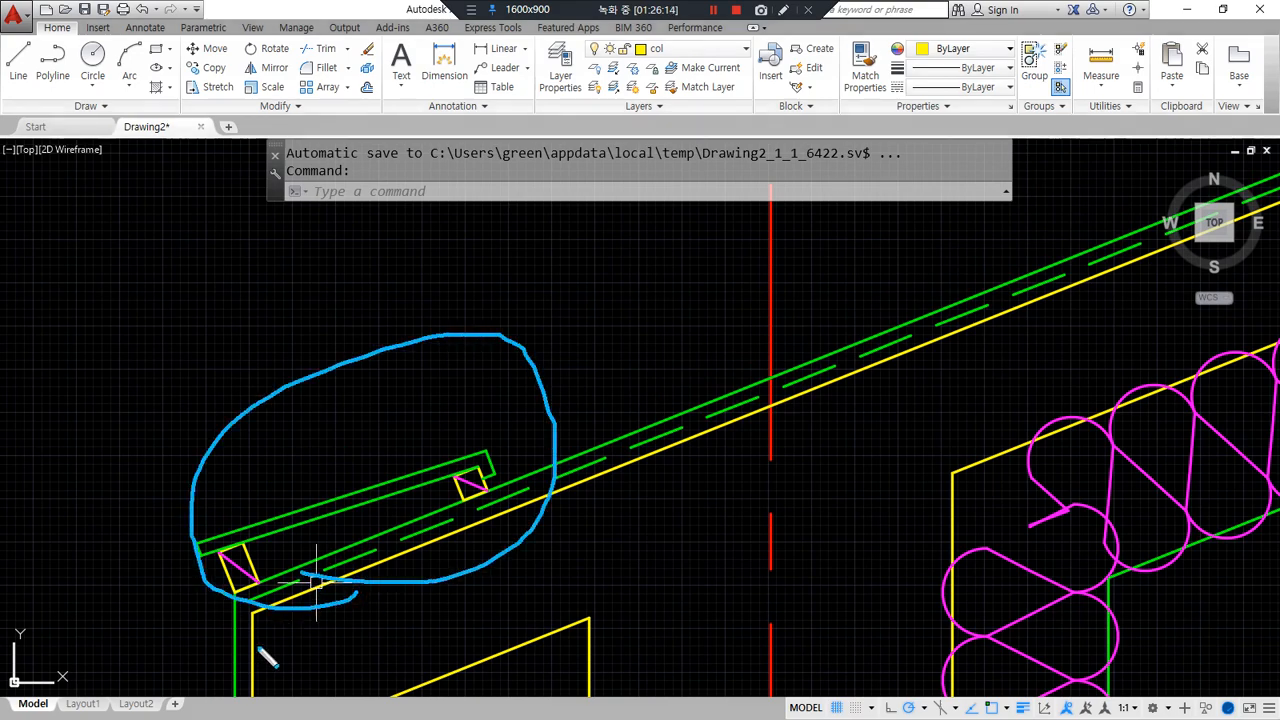
{"action": "key", "text": "Escape"}
{"action": "middle_click_drag", "start_coordinate": [232, 524], "coordinate": [234, 451]}
{"action": "scroll", "coordinate": [198, 431], "scroll_direction": "up", "scroll_amount": 2}
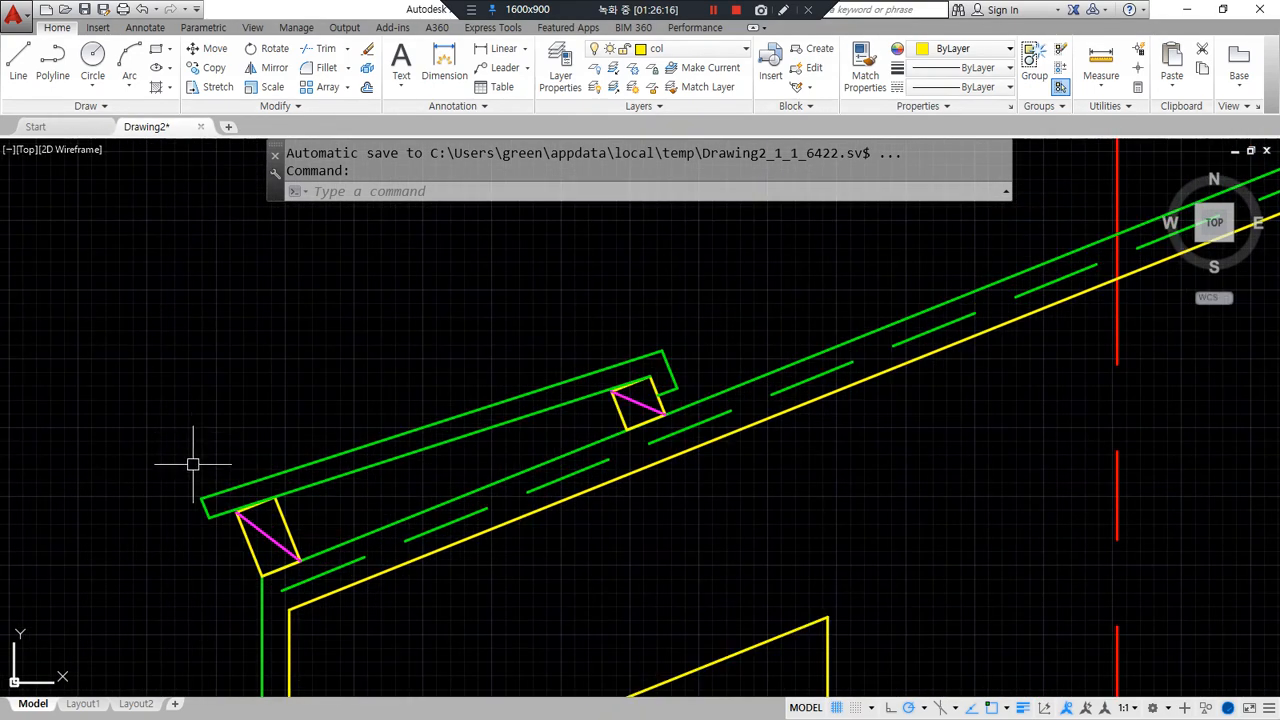
{"action": "middle_click_drag", "start_coordinate": [216, 497], "coordinate": [223, 441]}
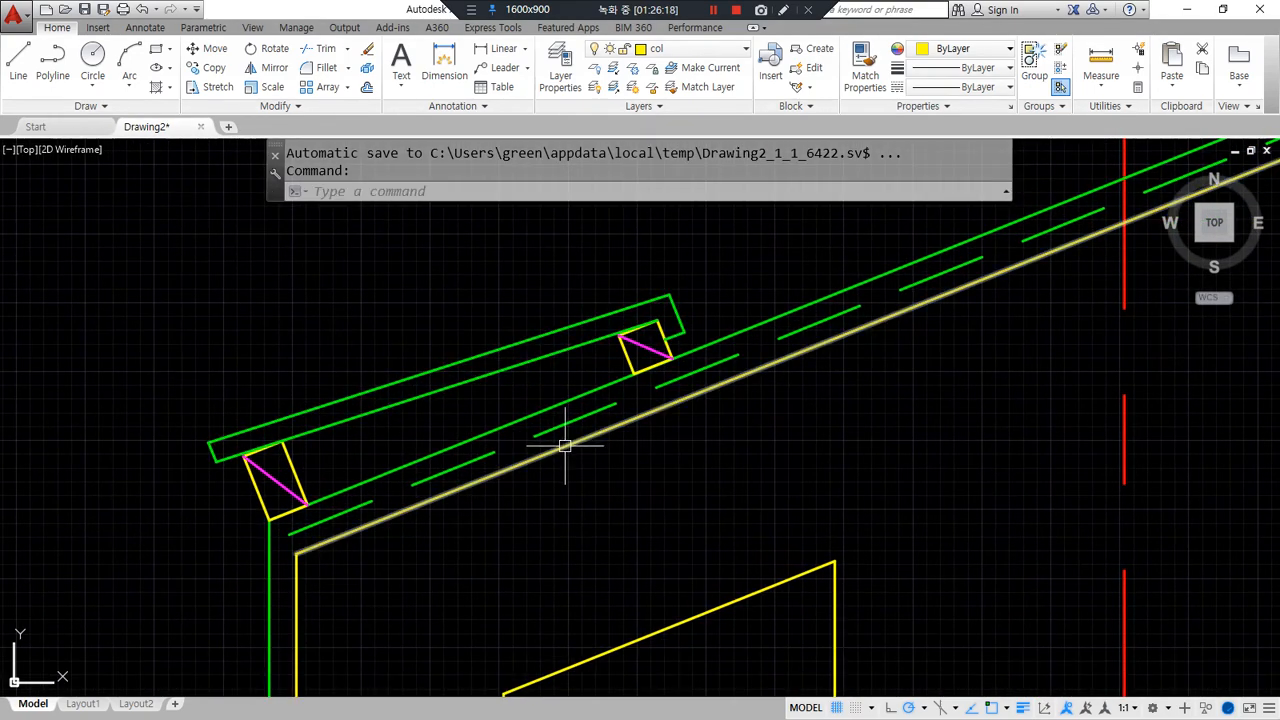
{"action": "scroll", "coordinate": [680, 457], "scroll_direction": "down", "scroll_amount": 2}
{"action": "mouse_move", "coordinate": [680, 457]}
{"action": "middle_mouse_down"}
{"action": "mouse_move", "coordinate": [486, 443]}
{"action": "mouse_move", "coordinate": [391, 507]}
{"action": "middle_mouse_up"}
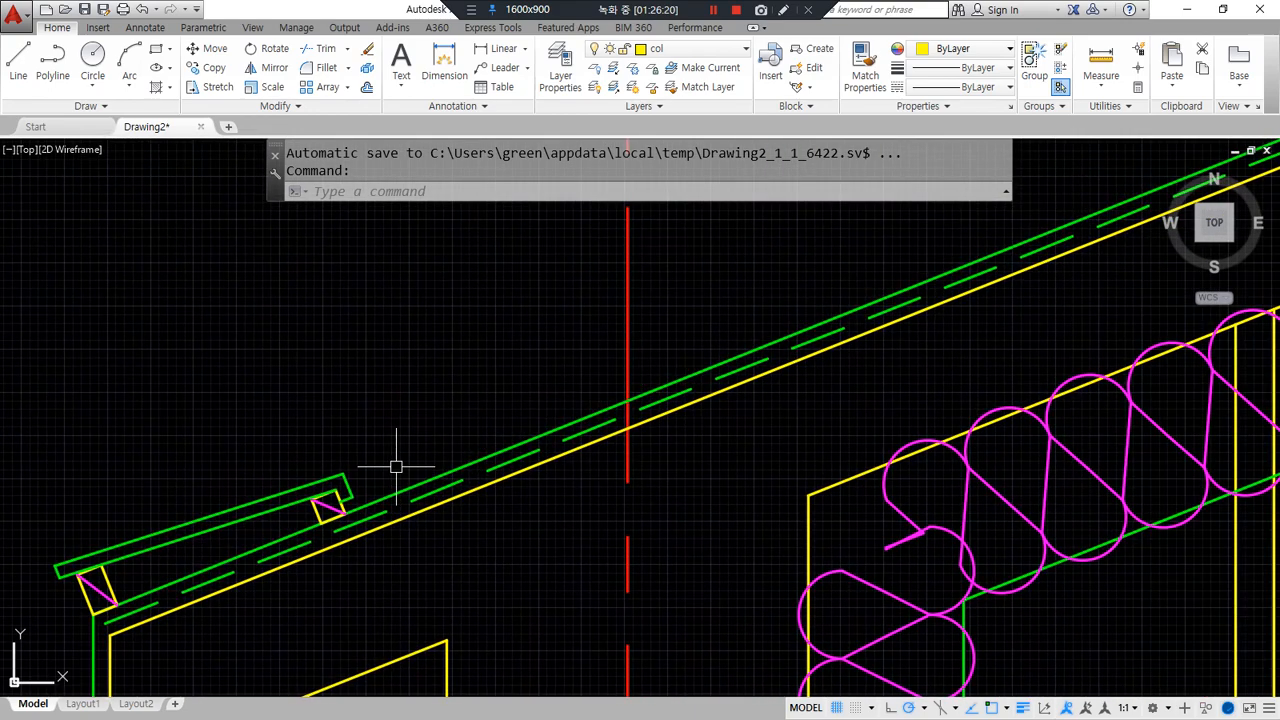
{"action": "type", "text": "ar"}
{"action": "key", "text": "Return"}
{"action": "key", "text": "Escape"}
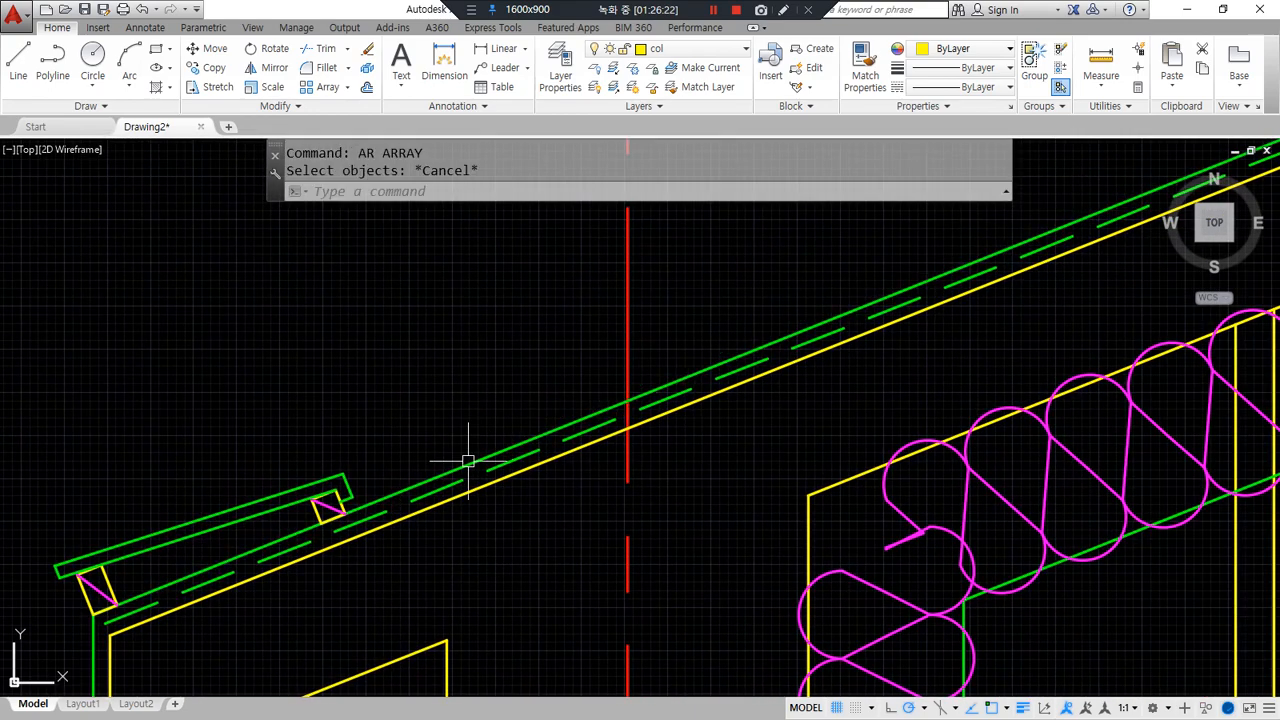
{"action": "mouse_move", "coordinate": [466, 464]}
{"action": "left_mouse_down"}
{"action": "mouse_move", "coordinate": [703, 398]}
{"action": "mouse_move", "coordinate": [882, 298]}
{"action": "mouse_move", "coordinate": [888, 333]}
{"action": "left_mouse_up"}
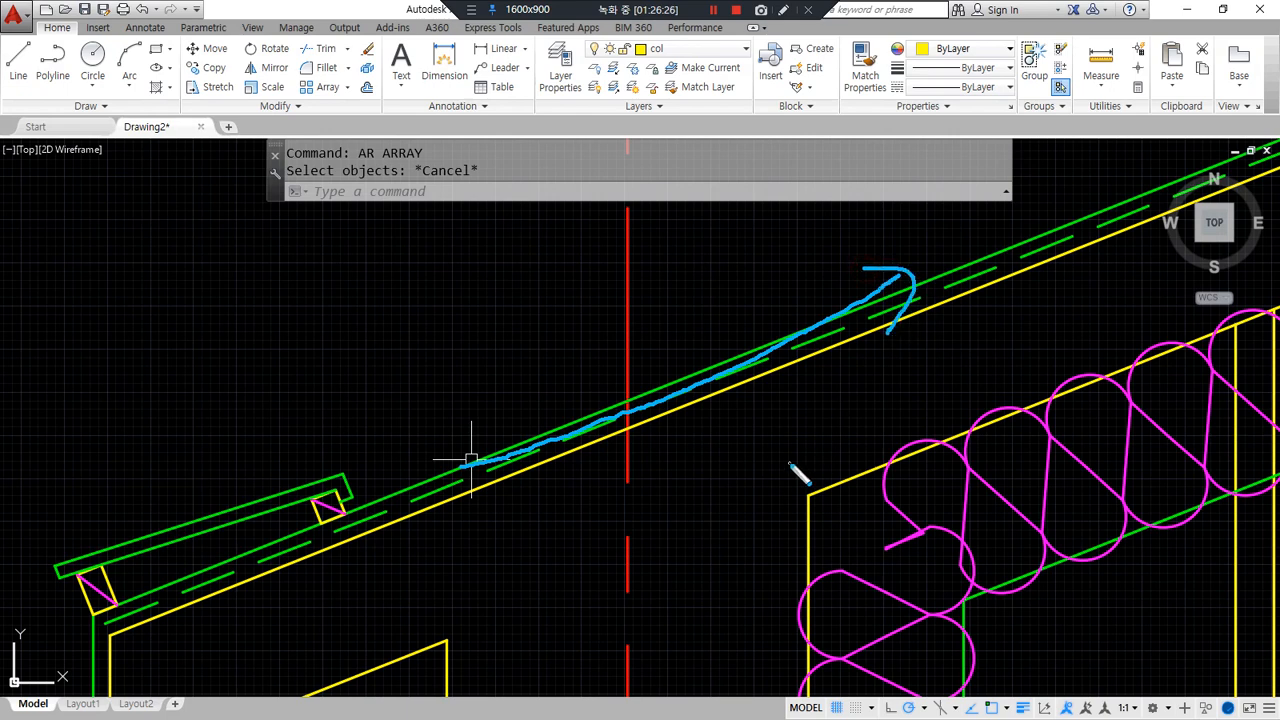
- Create a path array of the tile and batten group along the roof's outer sloped line
{"action": "type", "text": "ar"}
{"action": "key", "text": "Return"}
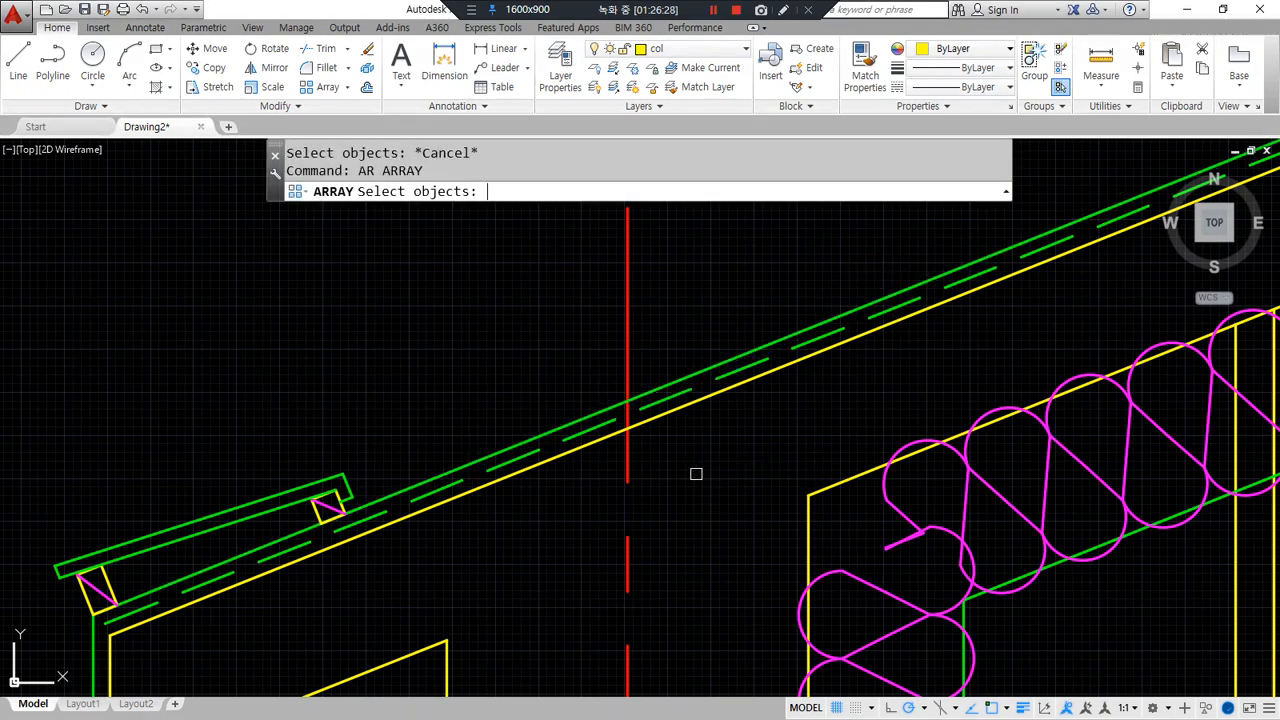
{"action": "left_click", "coordinate": [352, 474]}
{"action": "key", "text": "Return"}
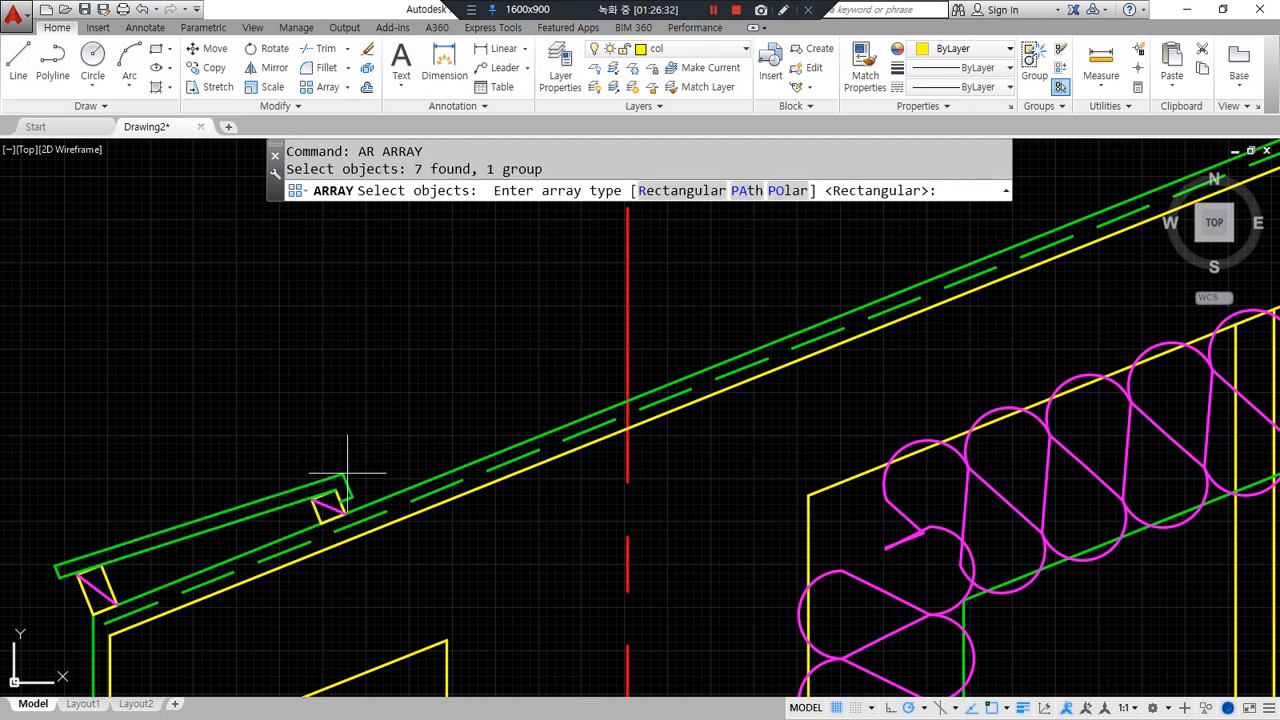
{"action": "left_click_drag", "start_coordinate": [680, 168], "coordinate": [676, 199]}
{"action": "left_click_drag", "start_coordinate": [788, 164], "coordinate": [792, 163]}
{"action": "left_click_drag", "start_coordinate": [345, 498], "coordinate": [660, 490]}
{"action": "left_click_drag", "start_coordinate": [340, 423], "coordinate": [311, 257]}
{"action": "mouse_move", "coordinate": [450, 92]}
{"action": "left_mouse_down"}
{"action": "mouse_move", "coordinate": [665, 200]}
{"action": "mouse_move", "coordinate": [498, 84]}
{"action": "left_mouse_up"}
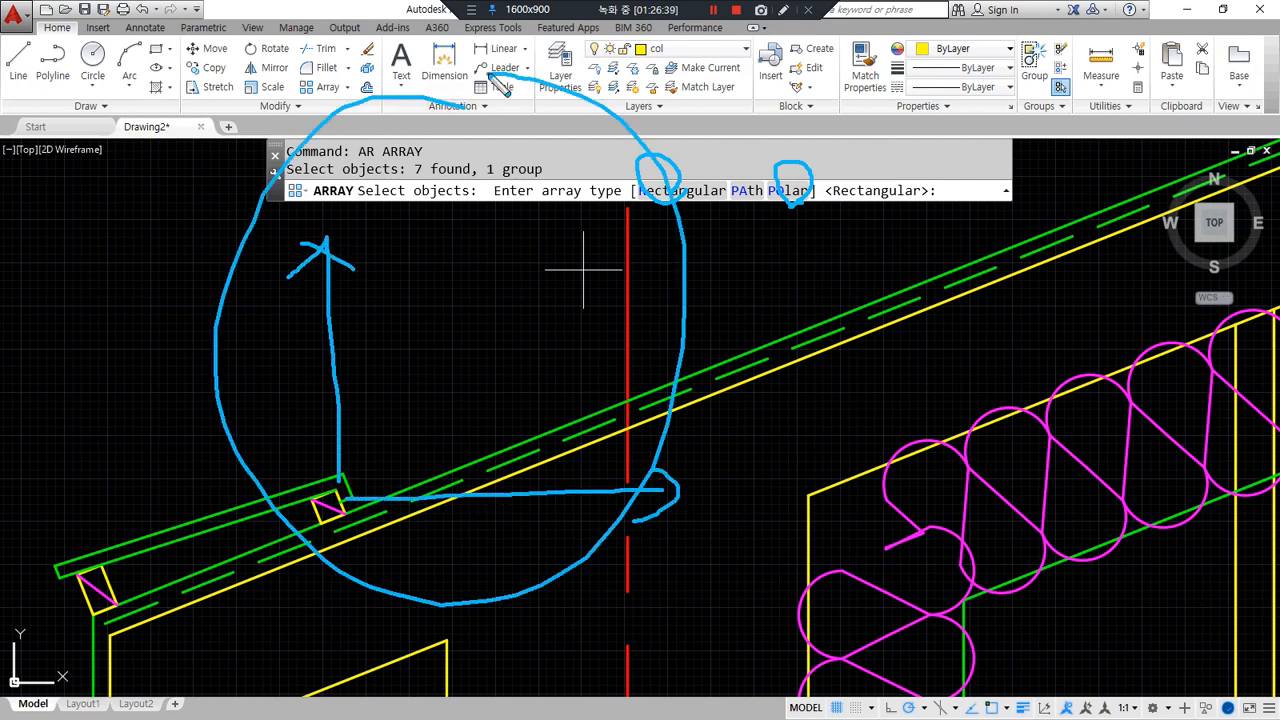
{"action": "key", "text": "Delete"}
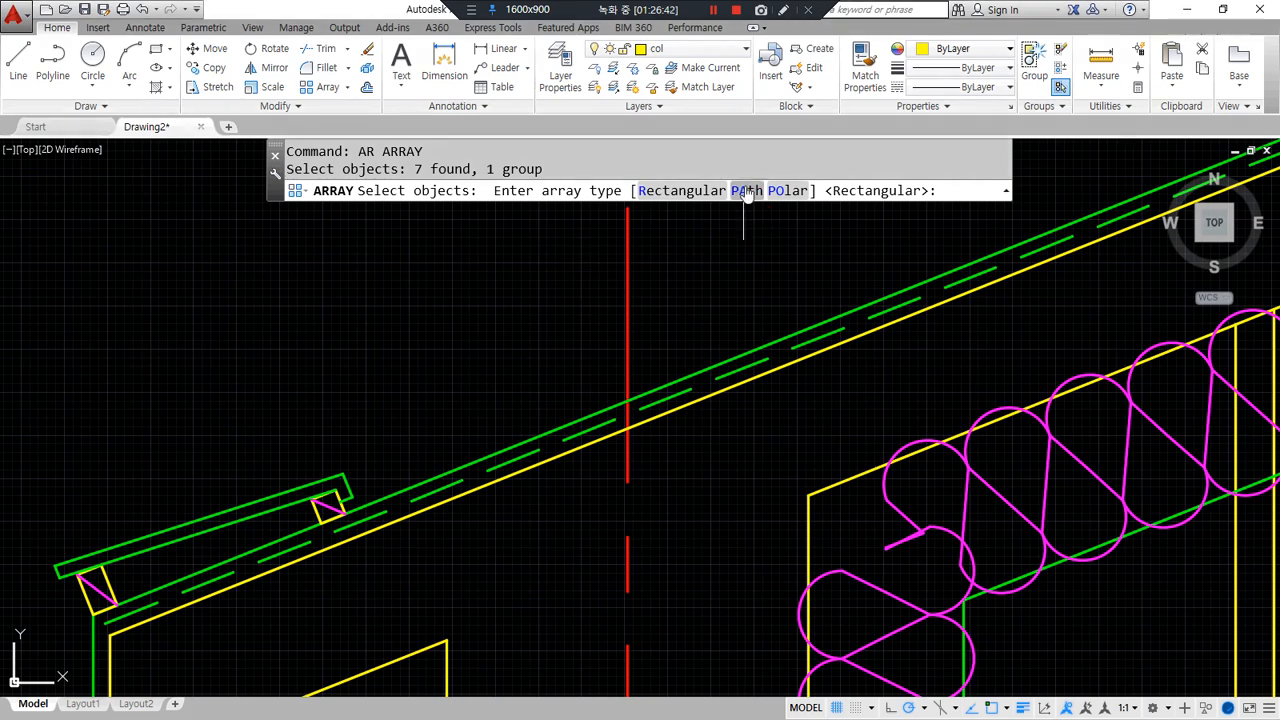
{"action": "left_click", "coordinate": [745, 190]}
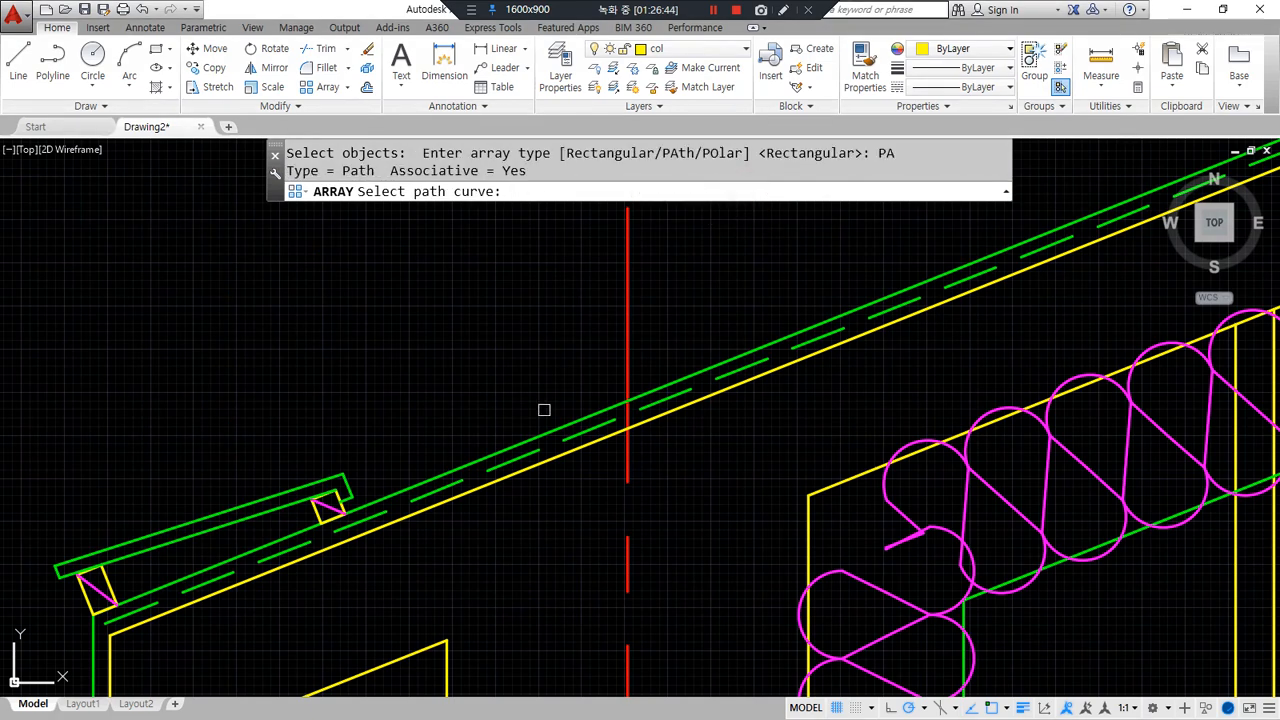
{"action": "left_click", "coordinate": [536, 438]}
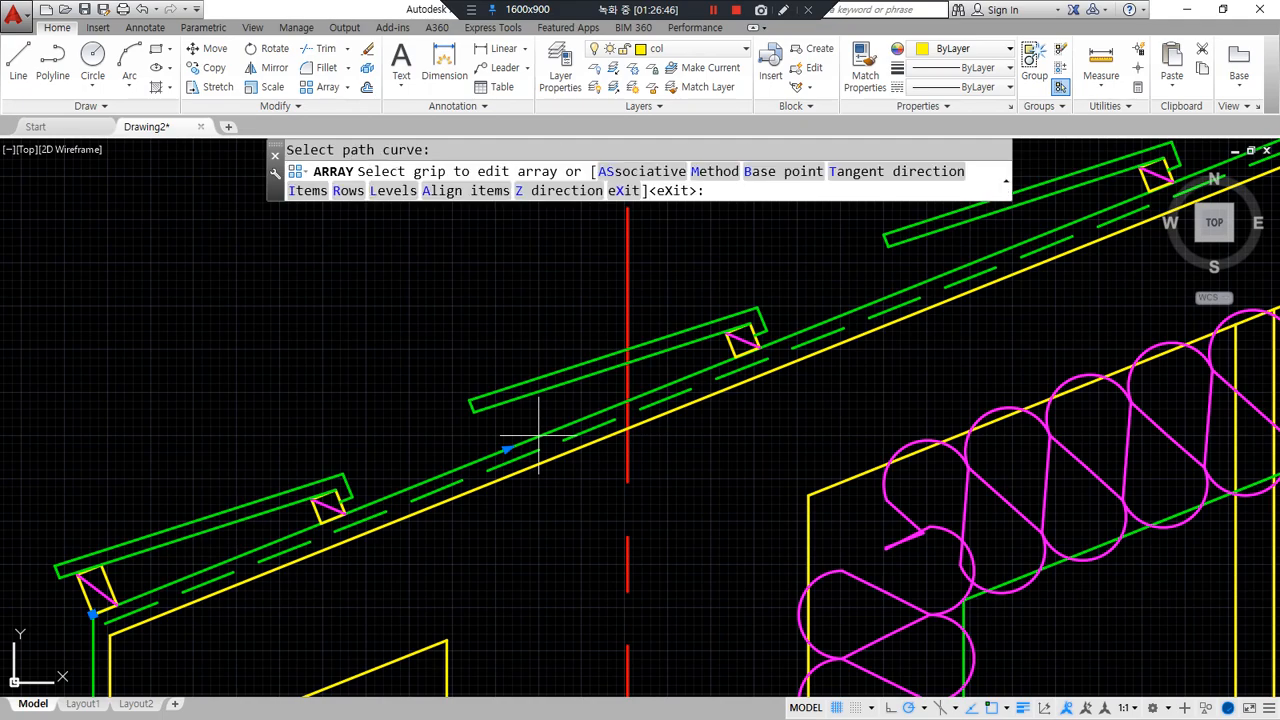
- Set the spacing between the arrayed tiles to 300
{"action": "scroll", "coordinate": [532, 437], "scroll_direction": "down", "scroll_amount": 2}
{"action": "scroll", "coordinate": [621, 387], "scroll_direction": "down", "scroll_amount": 5}
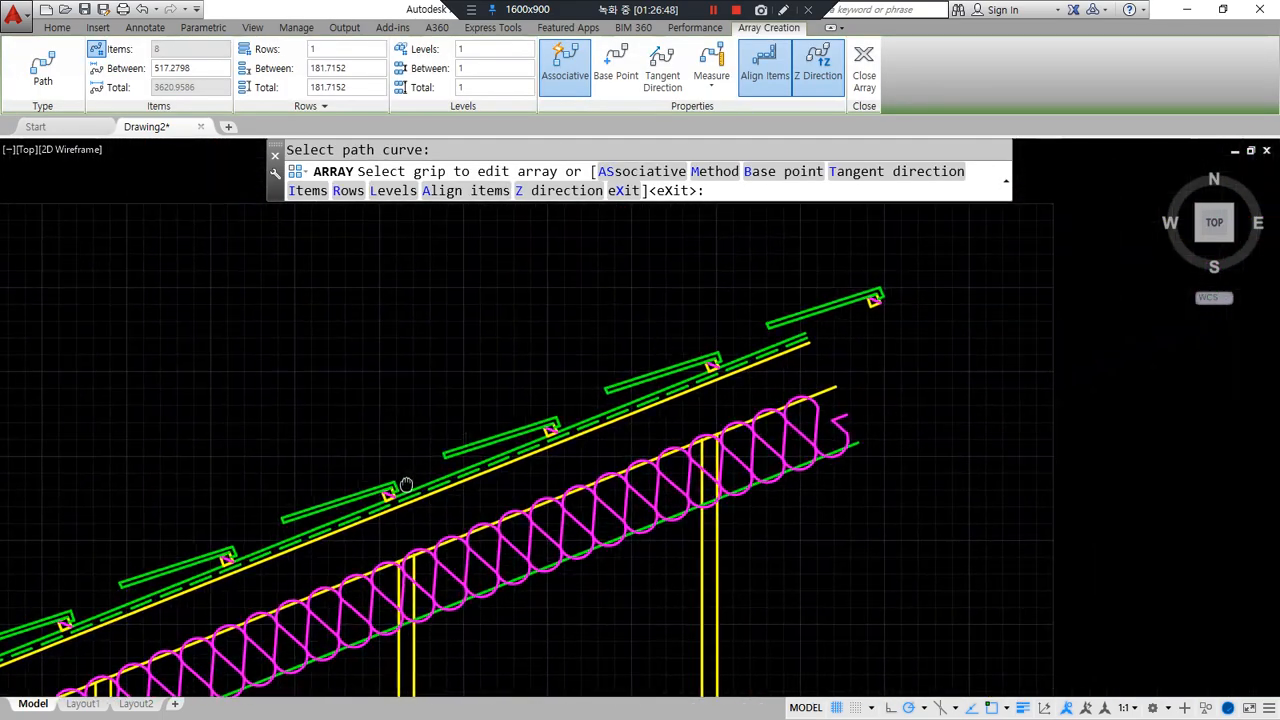
{"action": "middle_click_drag", "start_coordinate": [319, 514], "coordinate": [662, 337]}
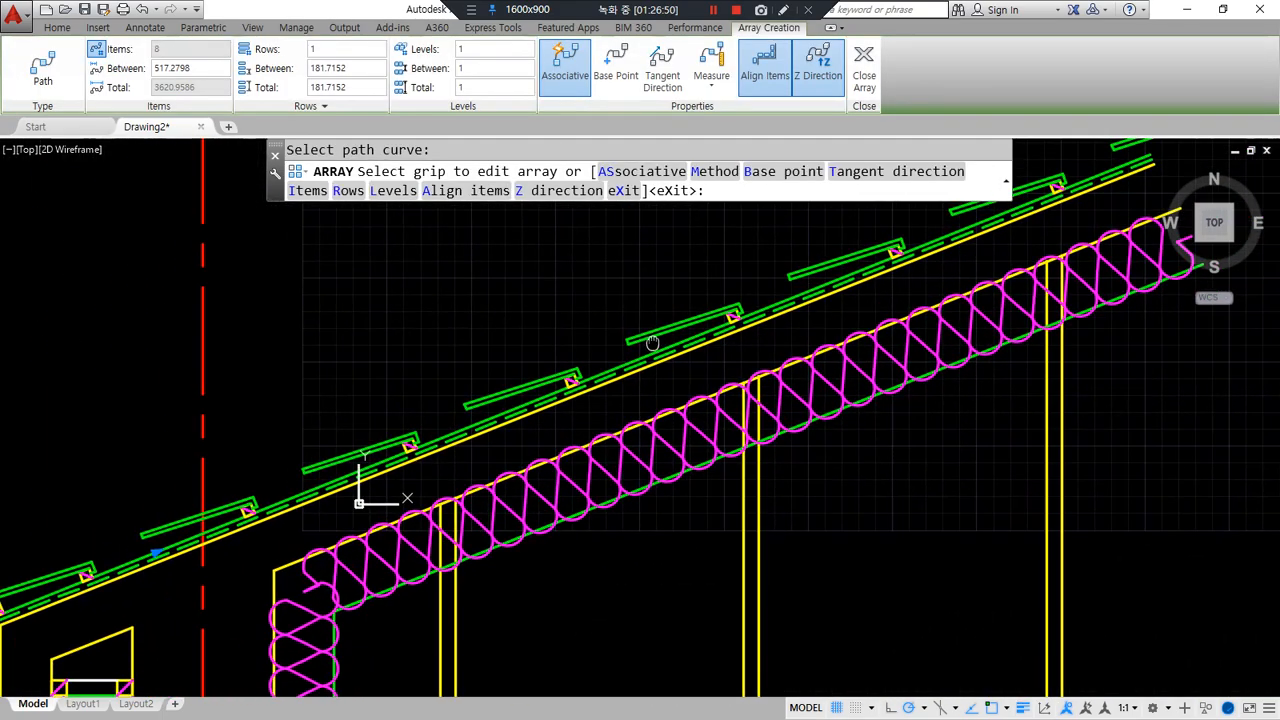
{"action": "left_click", "coordinate": [200, 68]}
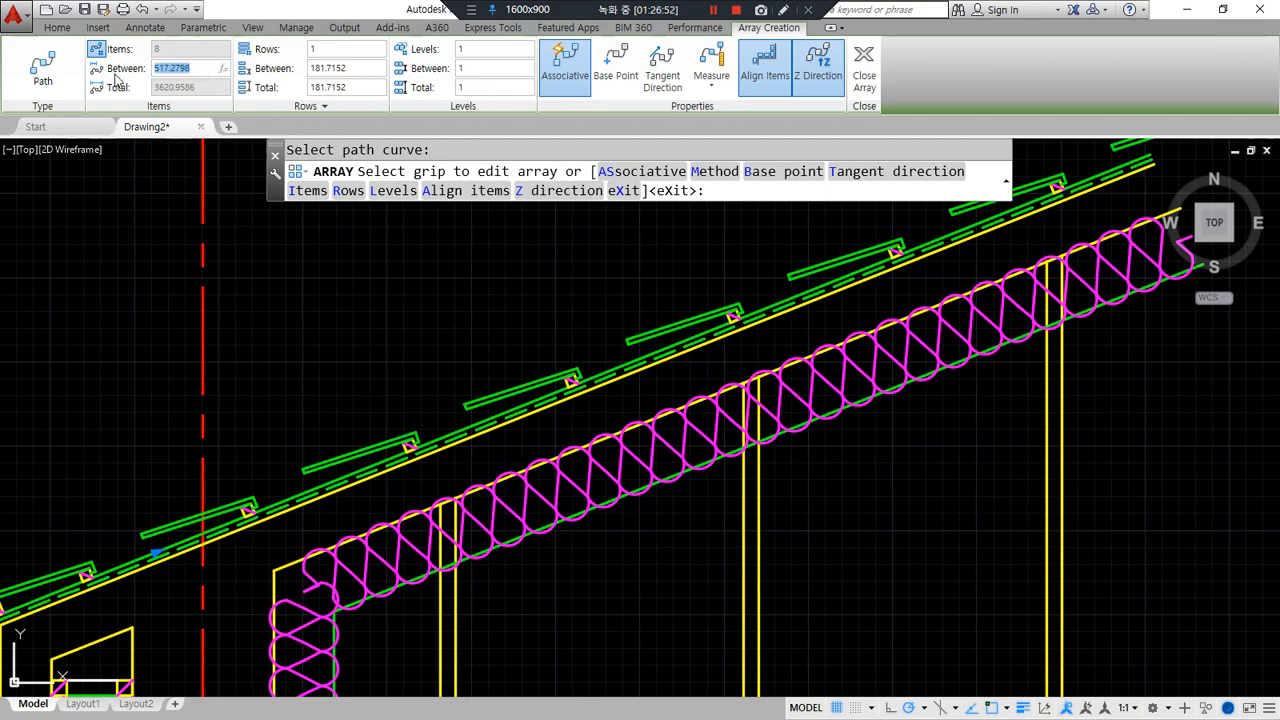
{"action": "type", "text": "300"}
{"action": "key", "text": "Return"}
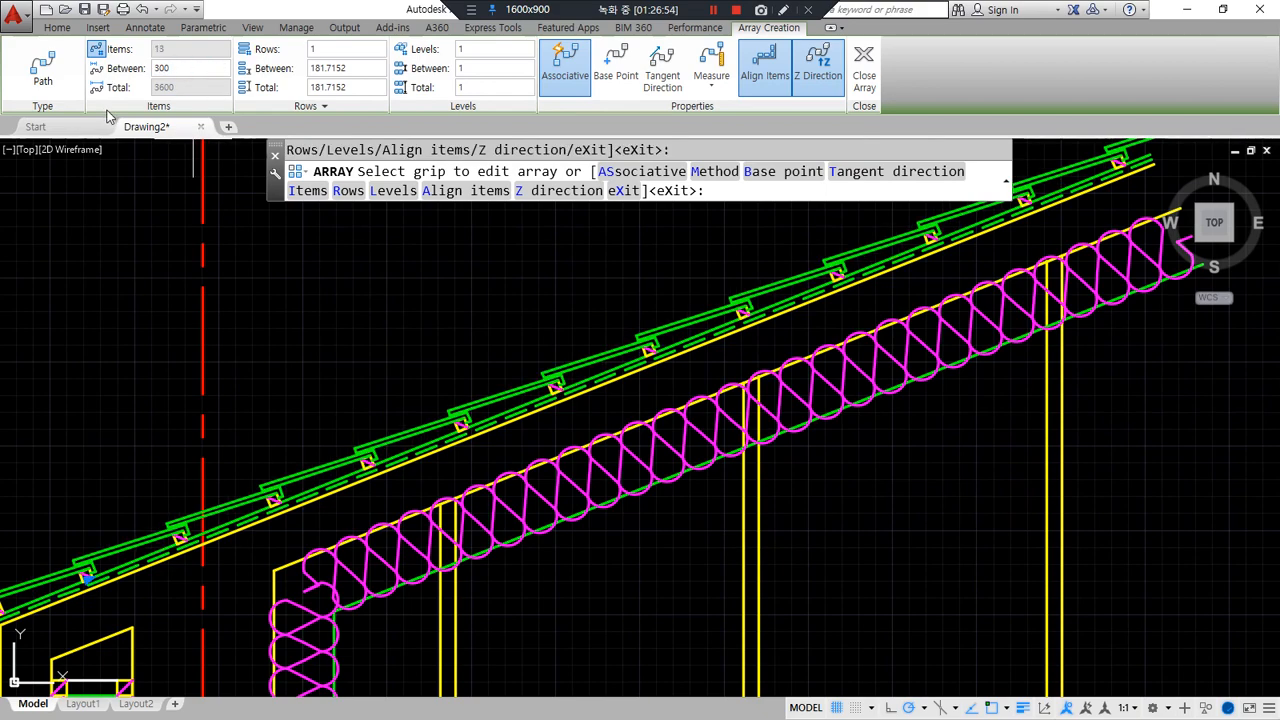
- Examine the arrayed tiles up the slope to the roof's upper end and back at the eave, and finish the array
{"action": "middle_click_drag", "start_coordinate": [457, 257], "coordinate": [703, 237]}
{"action": "scroll", "coordinate": [420, 470], "scroll_direction": "up", "scroll_amount": 5}
{"action": "mouse_move", "coordinate": [777, 465]}
{"action": "middle_mouse_down"}
{"action": "mouse_move", "coordinate": [543, 443]}
{"action": "mouse_move", "coordinate": [491, 509]}
{"action": "mouse_move", "coordinate": [271, 543]}
{"action": "mouse_move", "coordinate": [312, 608]}
{"action": "mouse_move", "coordinate": [257, 632]}
{"action": "middle_mouse_up"}
{"action": "middle_click_drag", "start_coordinate": [909, 404], "coordinate": [300, 625]}
{"action": "middle_click_drag", "start_coordinate": [811, 448], "coordinate": [291, 597]}
{"action": "middle_click_drag", "start_coordinate": [750, 400], "coordinate": [335, 655]}
{"action": "middle_click_drag", "start_coordinate": [820, 440], "coordinate": [289, 624]}
{"action": "scroll", "coordinate": [872, 446], "scroll_direction": "down", "scroll_amount": 5}
{"action": "middle_click_drag", "start_coordinate": [1106, 340], "coordinate": [1146, 260]}
{"action": "middle_click_drag", "start_coordinate": [690, 440], "coordinate": [1101, 254]}
{"action": "middle_click_drag", "start_coordinate": [560, 466], "coordinate": [1127, 236]}
{"action": "middle_click_drag", "start_coordinate": [291, 515], "coordinate": [697, 337]}
{"action": "scroll", "coordinate": [718, 331], "scroll_direction": "up", "scroll_amount": 4}
{"action": "key", "text": "Escape"}
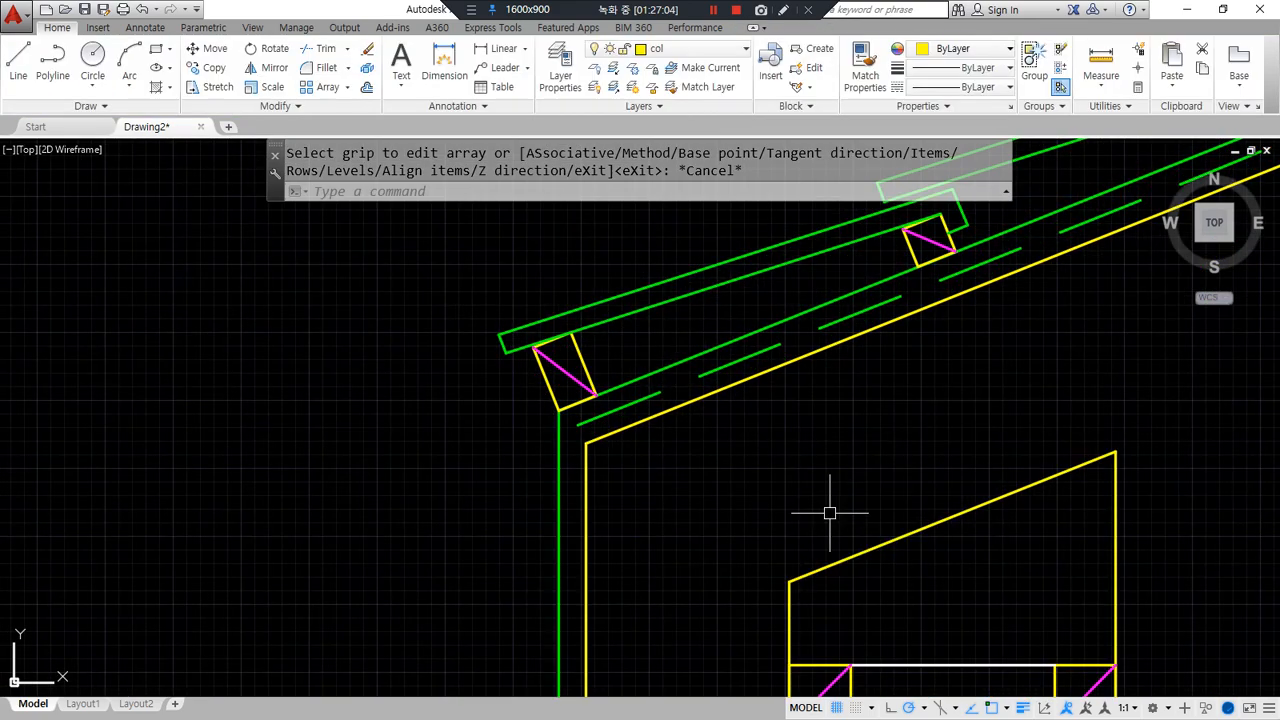
- Draw a line 50 horizontally outward from the eave's top corner, continuing vertically upward past the tile's end
{"action": "middle_click_drag", "start_coordinate": [673, 437], "coordinate": [498, 477]}
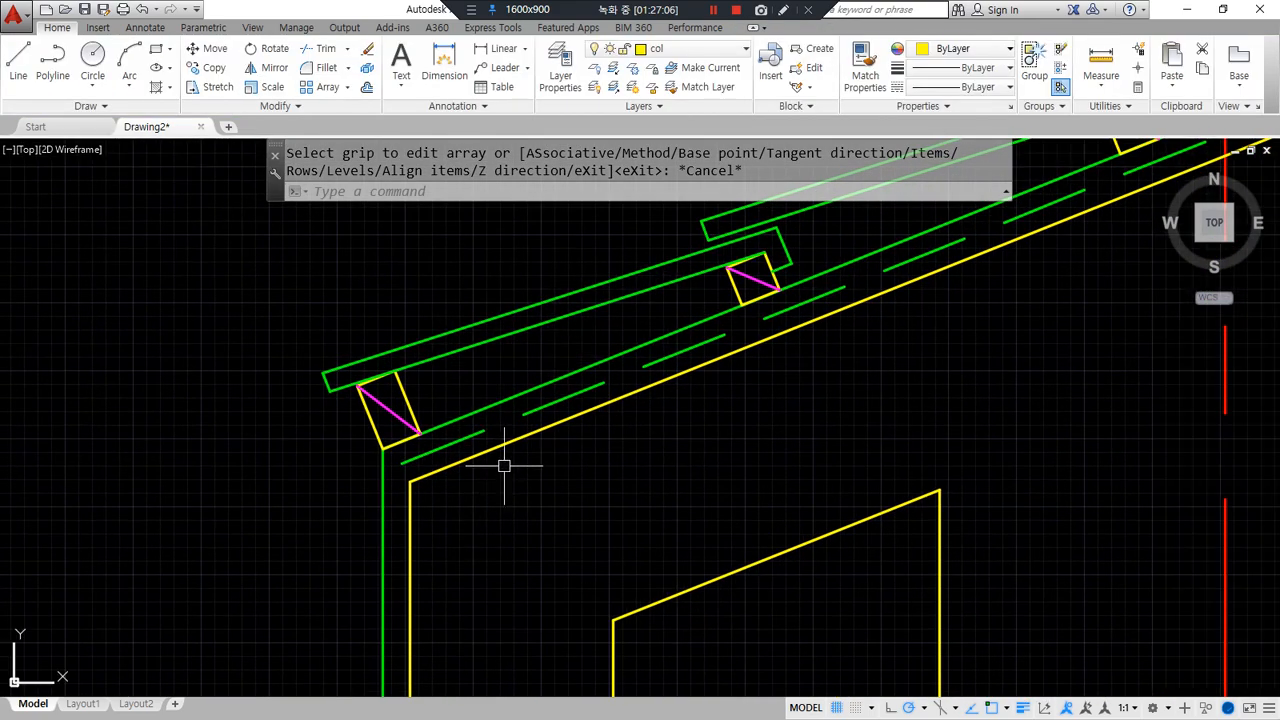
{"action": "scroll", "coordinate": [504, 466], "scroll_direction": "down", "scroll_amount": 4}
{"action": "scroll", "coordinate": [400, 500], "scroll_direction": "up", "scroll_amount": 4}
{"action": "key", "text": "Escape"}
{"action": "mouse_move", "coordinate": [523, 426]}
{"action": "left_mouse_down"}
{"action": "mouse_move", "coordinate": [567, 338]}
{"action": "mouse_move", "coordinate": [589, 340]}
{"action": "mouse_move", "coordinate": [570, 421]}
{"action": "left_mouse_up"}
{"action": "key", "text": "Escape"}
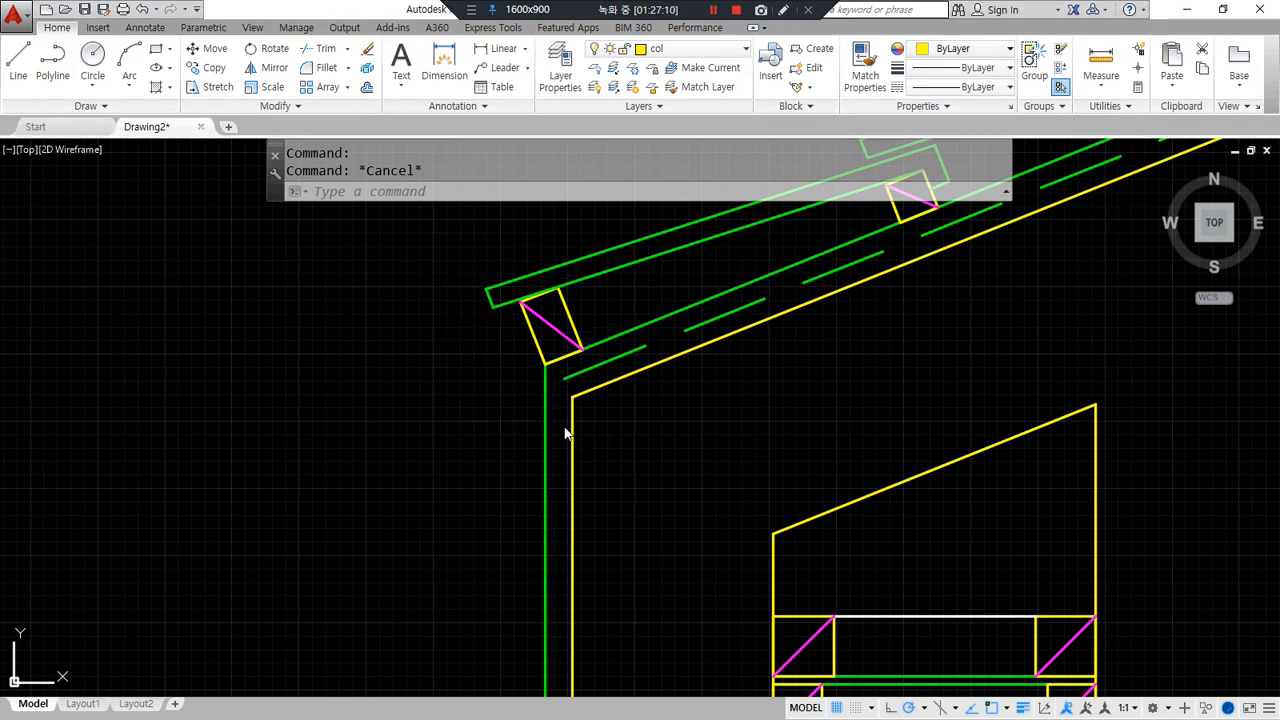
{"action": "type", "text": "l"}
{"action": "key", "text": "Return"}
{"action": "left_click", "coordinate": [544, 364]}
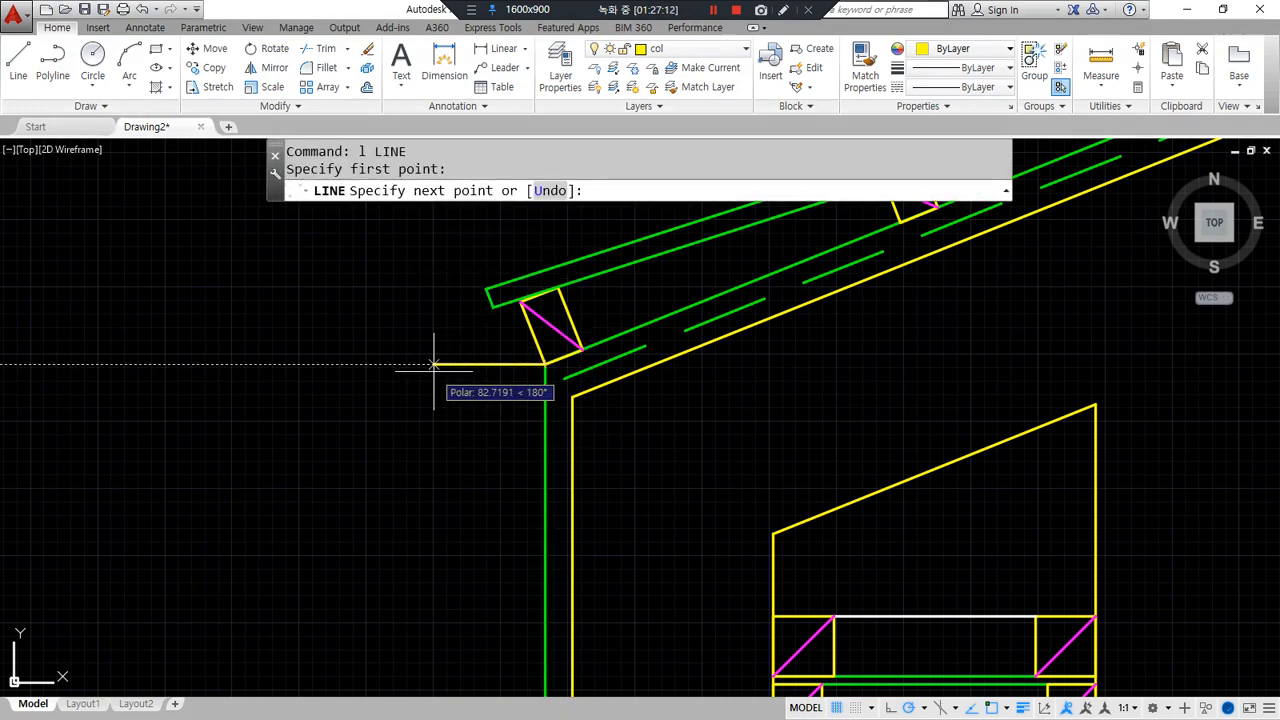
{"action": "type", "text": "50"}
{"action": "key", "text": "Return"}
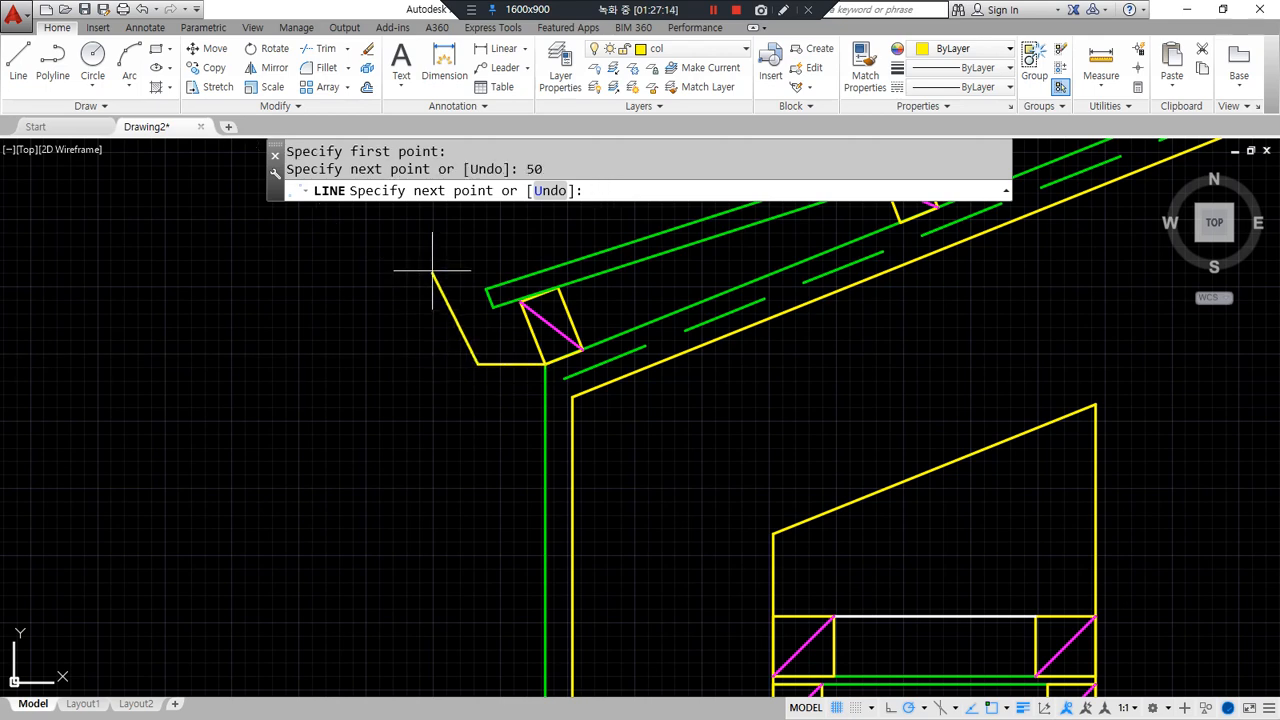
{"action": "left_click", "coordinate": [478, 232]}
{"action": "key", "text": "Return"}
{"action": "scroll", "coordinate": [470, 320], "scroll_direction": "up", "scroll_amount": 2}
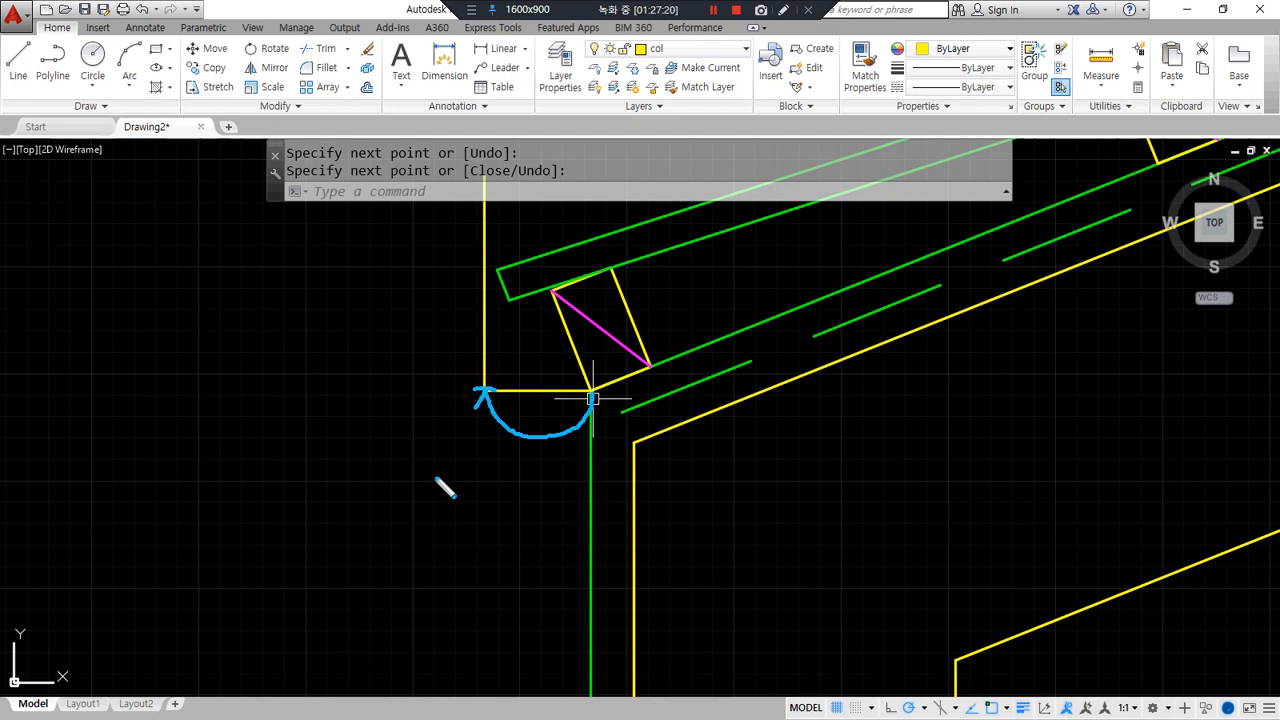
- Try to ungroup the tile array at the eave
{"action": "scroll", "coordinate": [491, 305], "scroll_direction": "up", "scroll_amount": 2}
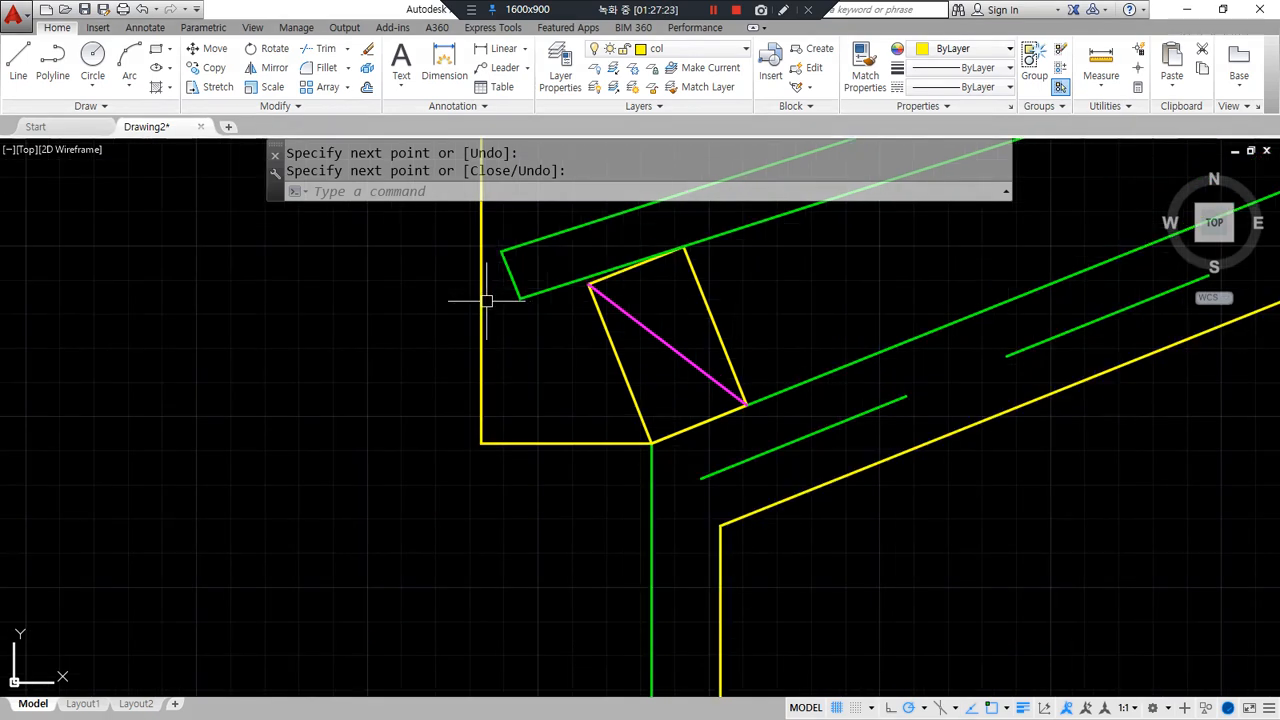
{"action": "left_click", "coordinate": [506, 264]}
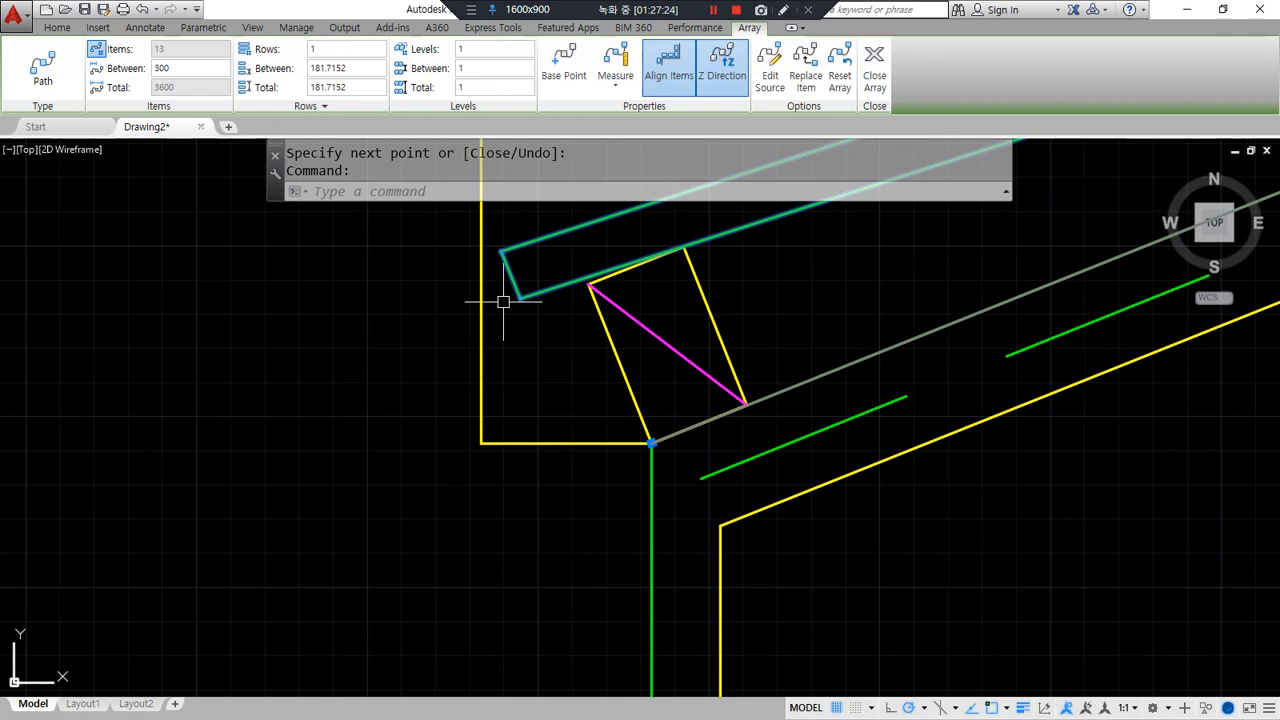
{"action": "type", "text": "ungroup"}
{"action": "key", "text": "Return"}
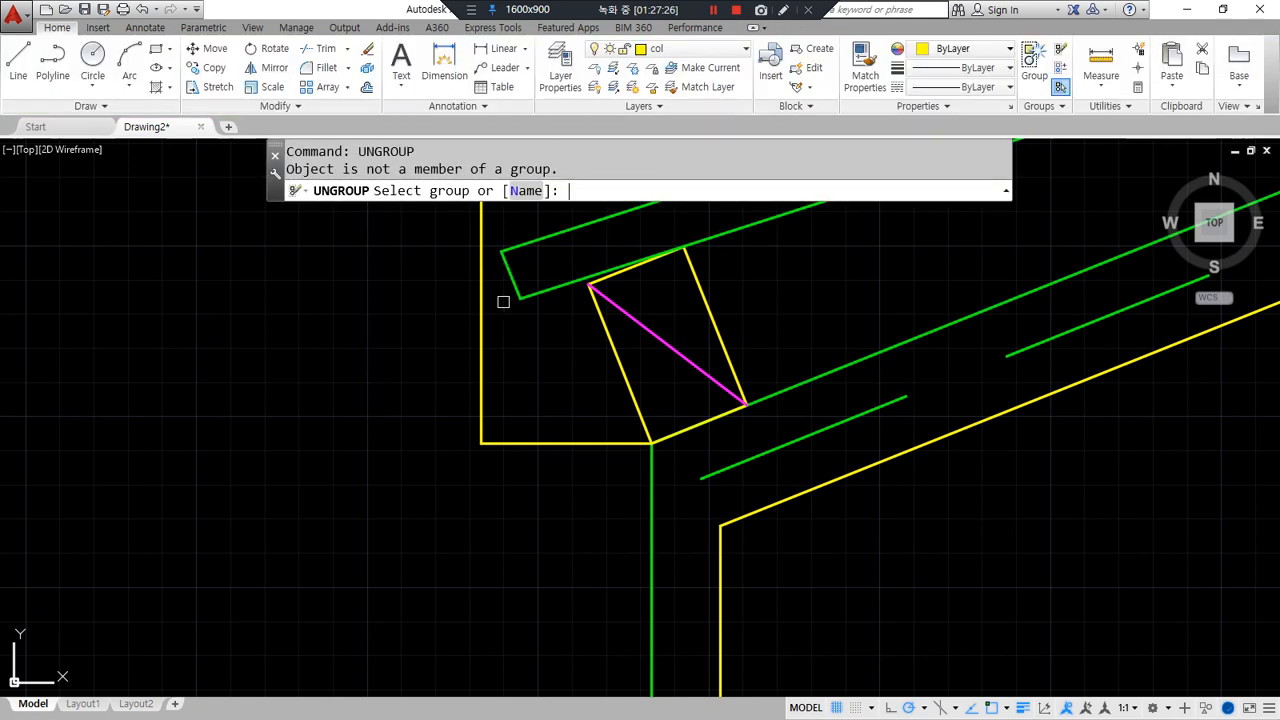
{"action": "key", "text": "Escape"}
{"action": "scroll", "coordinate": [520, 347], "scroll_direction": "down", "scroll_amount": 2}
{"action": "middle_click_drag", "start_coordinate": [582, 441], "coordinate": [499, 525]}
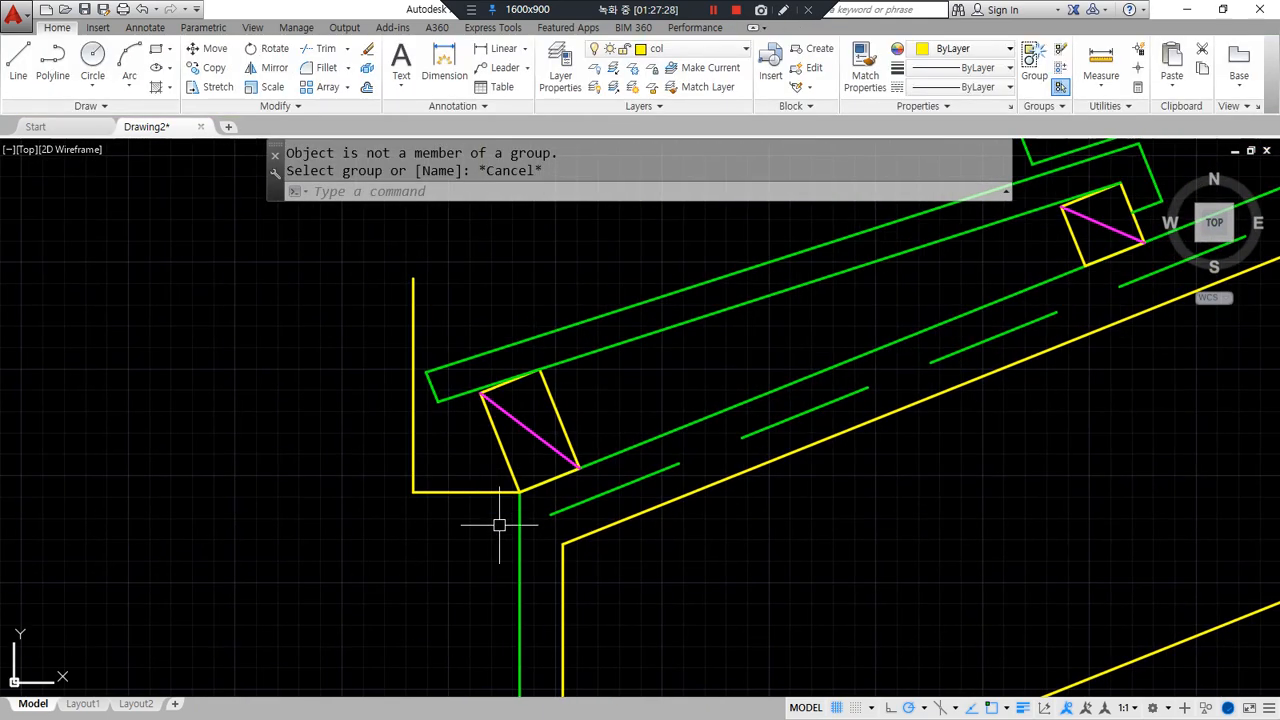
{"action": "left_click_drag", "start_coordinate": [519, 501], "coordinate": [418, 528]}
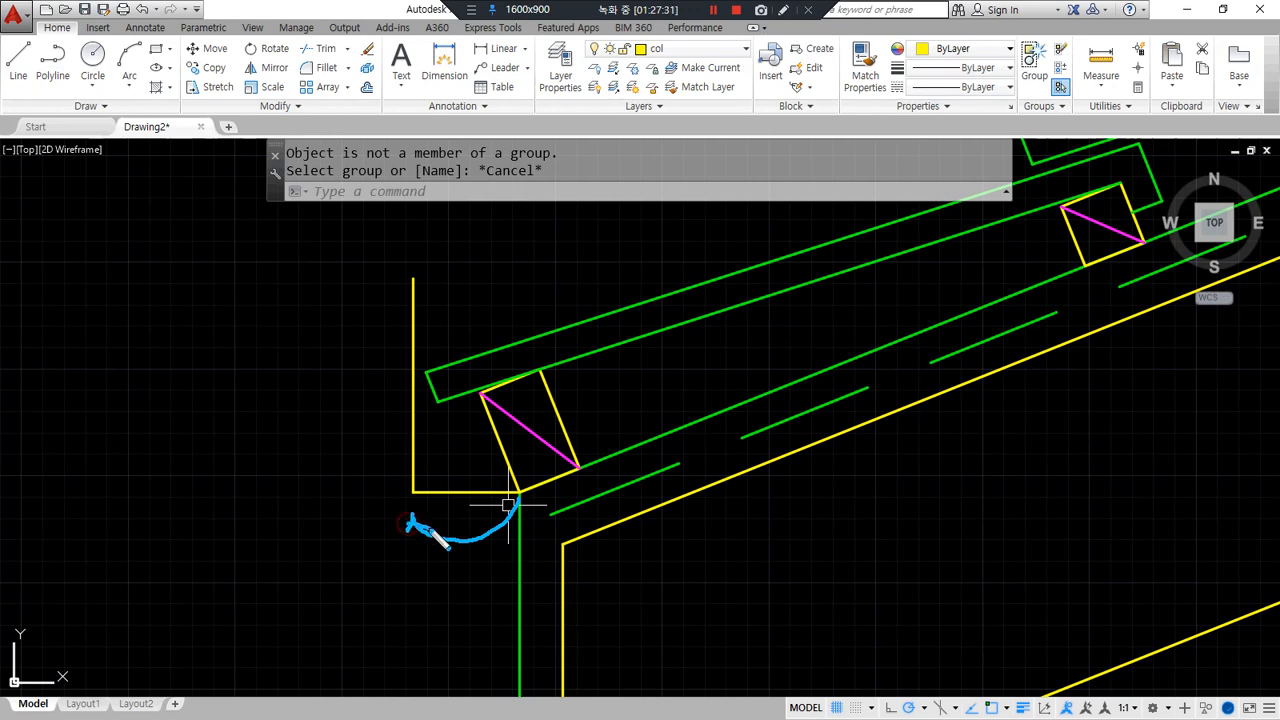
{"action": "scroll", "coordinate": [421, 375], "scroll_direction": "up", "scroll_amount": 2}
{"action": "type", "text": "f"}
{"action": "key", "text": "Return"}
{"action": "left_click", "coordinate": [407, 405]}
{"action": "left_click", "coordinate": [408, 407]}
{"action": "key", "text": "Escape"}
- Try once more to ungroup the arrayed tiles, selecting the lowest tile's upper edge
{"action": "left_click", "coordinate": [444, 361]}
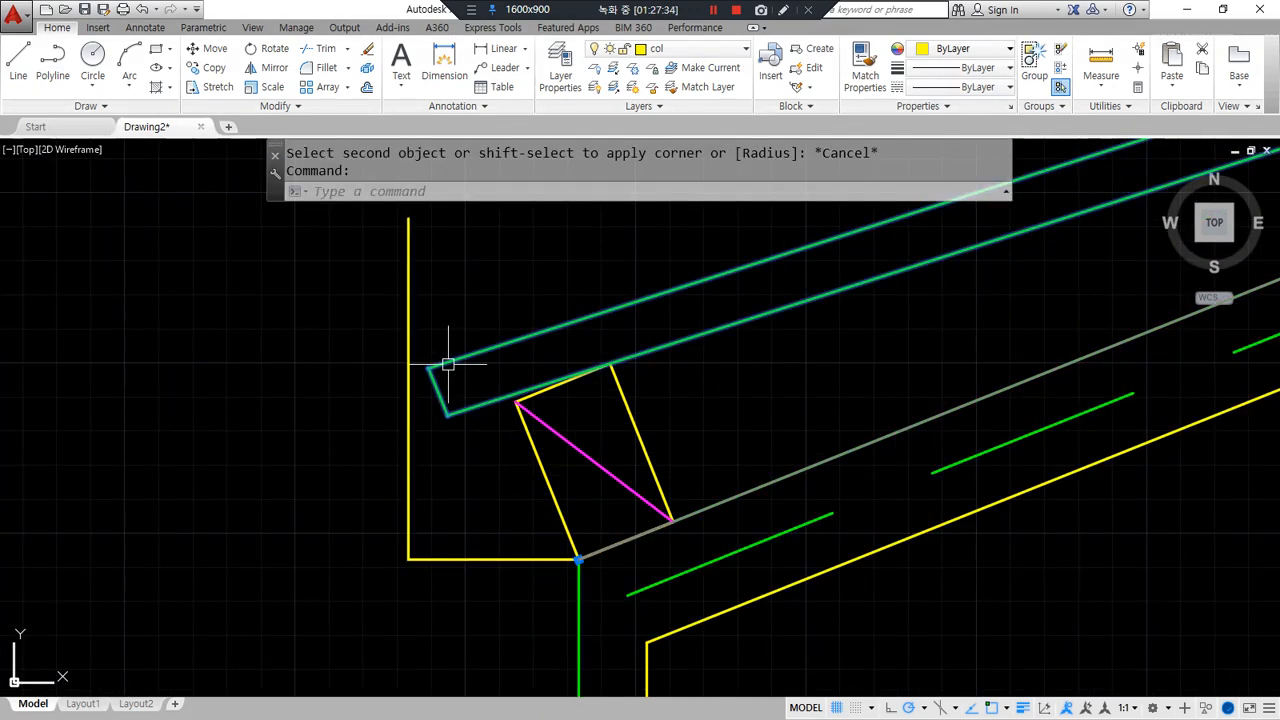
{"action": "type", "text": "ungroup"}
{"action": "key", "text": "Return"}
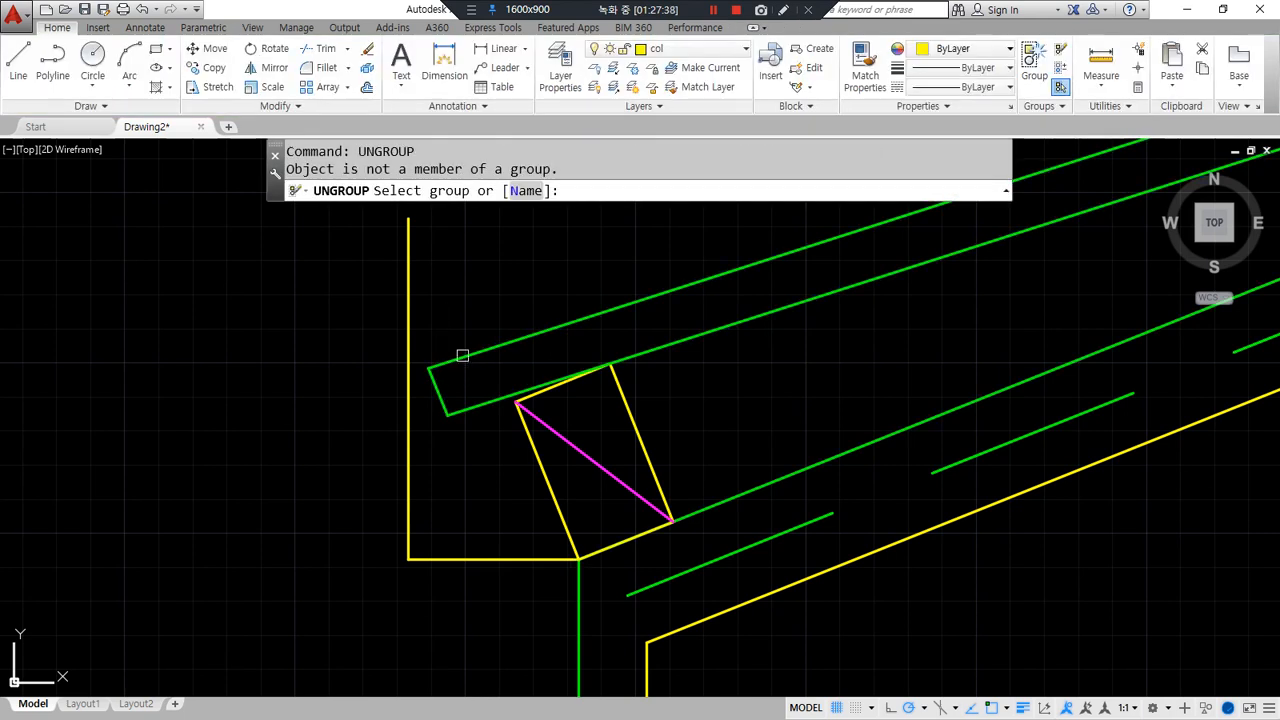
{"action": "key", "text": "Escape"}
- Explode the tile array into separate objects
{"action": "left_click", "coordinate": [445, 412]}
{"action": "type", "text": "x"}
{"action": "key", "text": "Return"}
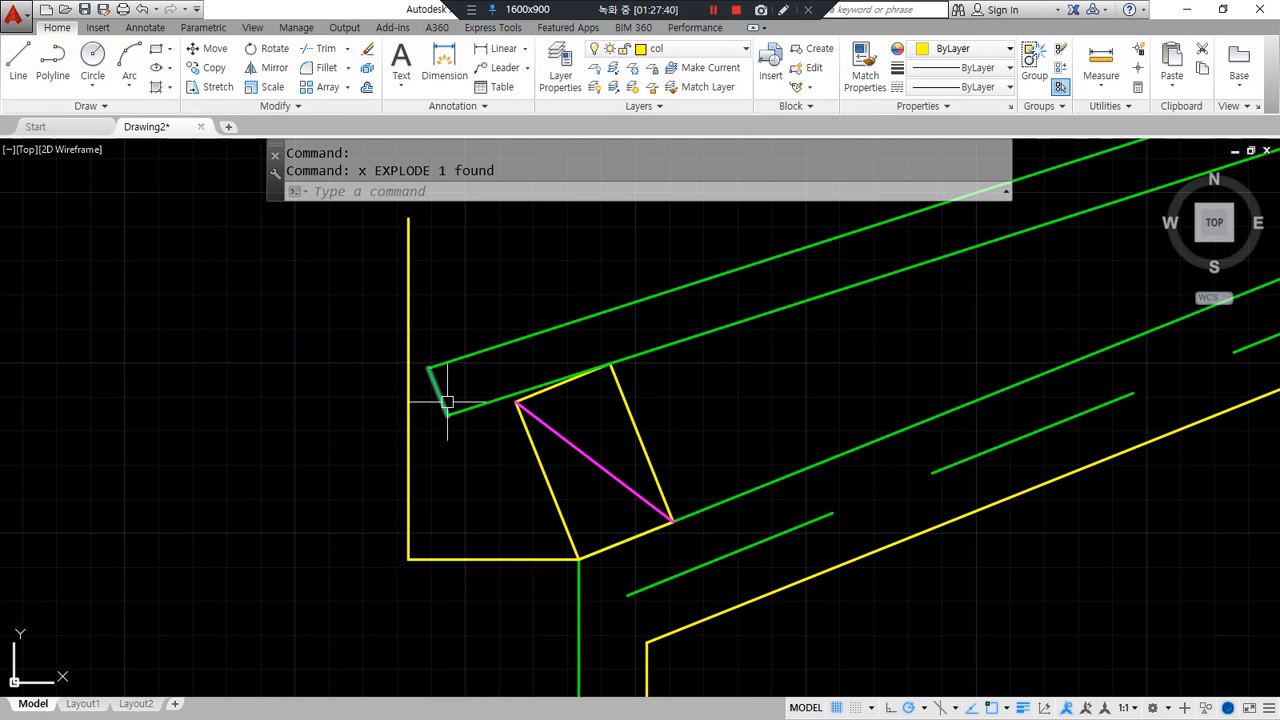
- Try to ungroup the short end line of the lowest tile
{"action": "type", "text": "ungroup"}
{"action": "key", "text": "Return"}
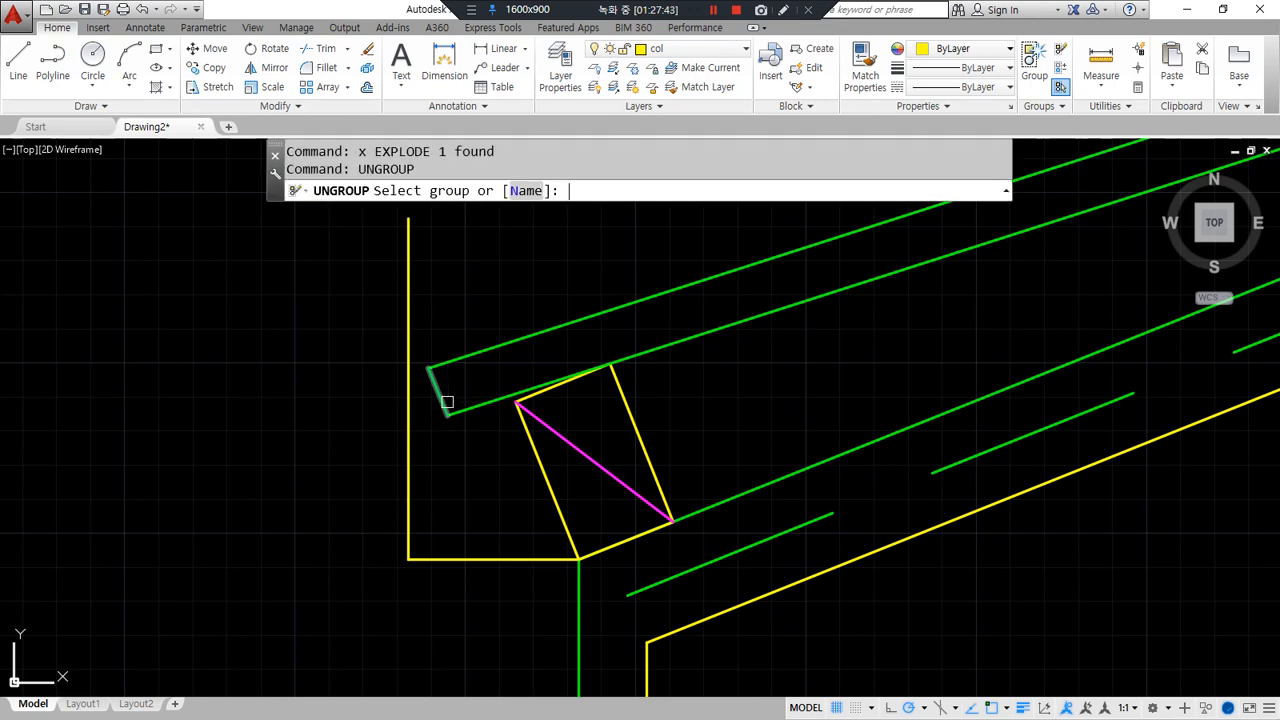
{"action": "left_click", "coordinate": [450, 397]}
{"action": "key", "text": "Return"}
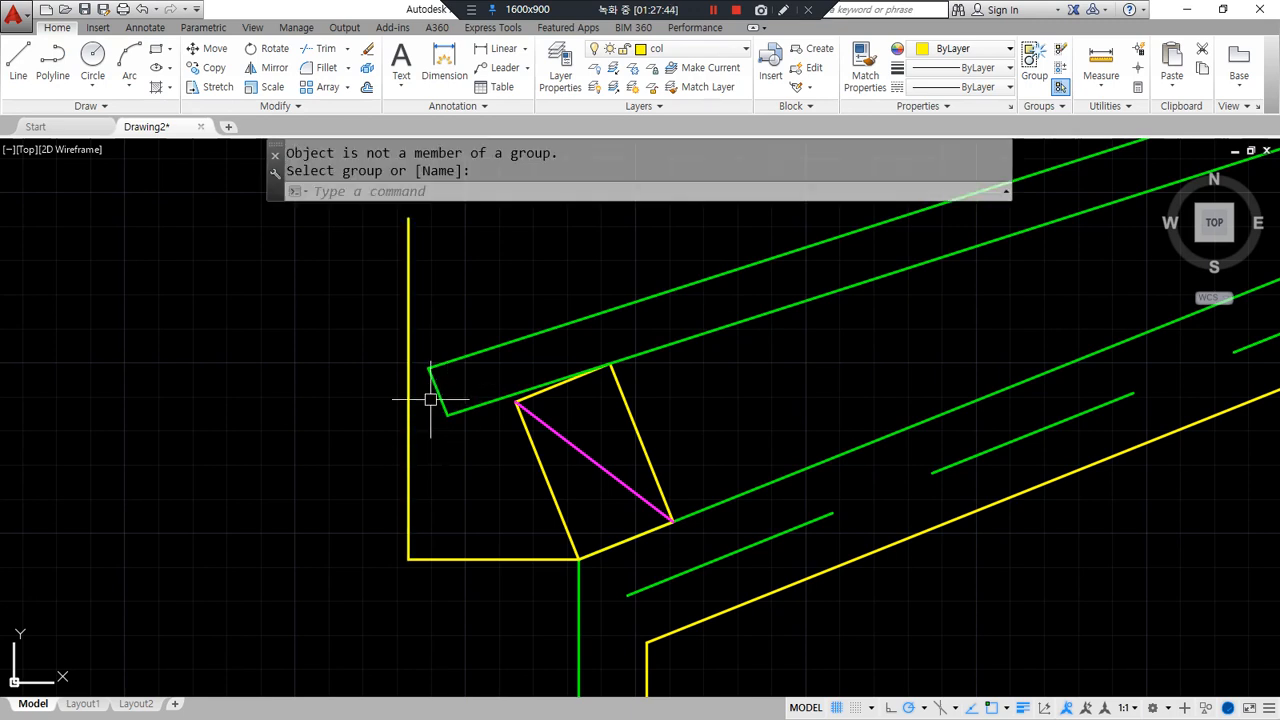
- Fillet the lowest tile's upper edge with the vertical line at the eave into a sharp corner
{"action": "type", "text": "f"}
{"action": "key", "text": "Return"}
{"action": "left_click", "coordinate": [437, 364]}
{"action": "left_click", "coordinate": [404, 411]}
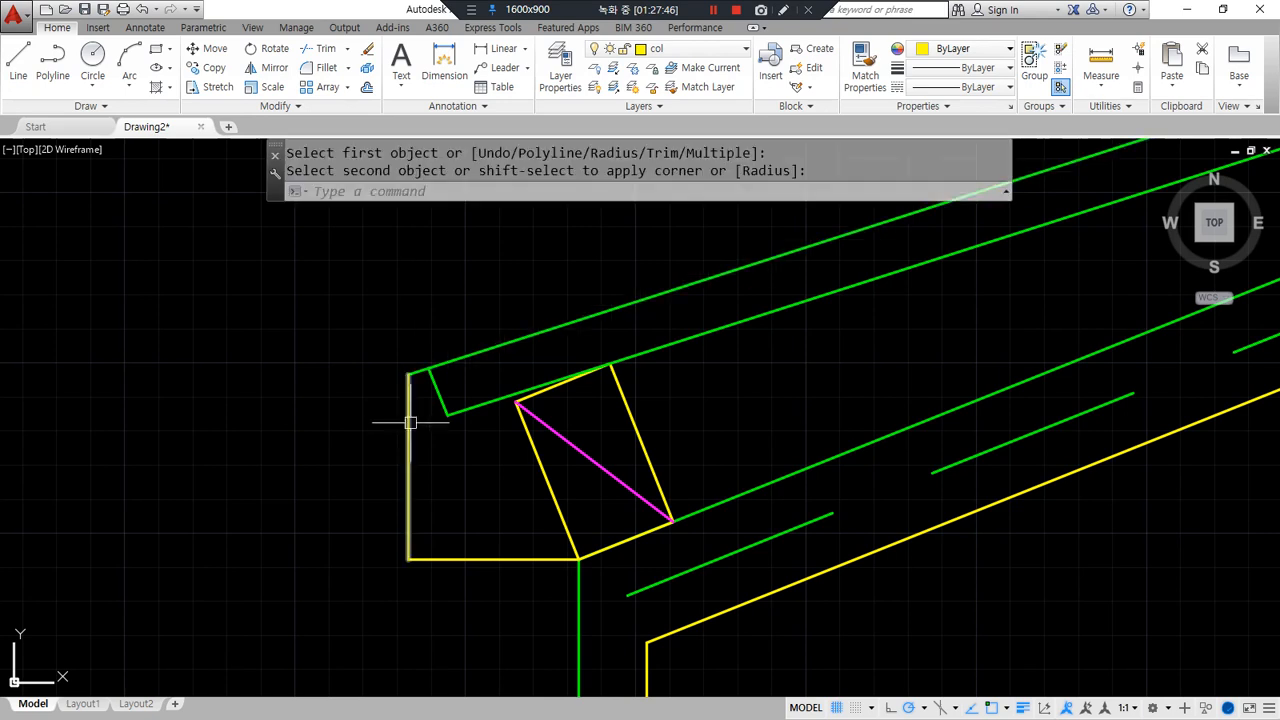
- Offset the vertical line at the eave by 15 towards the batten
{"action": "type", "text": "o"}
{"action": "key", "text": "Return"}
{"action": "key", "text": "Return"}
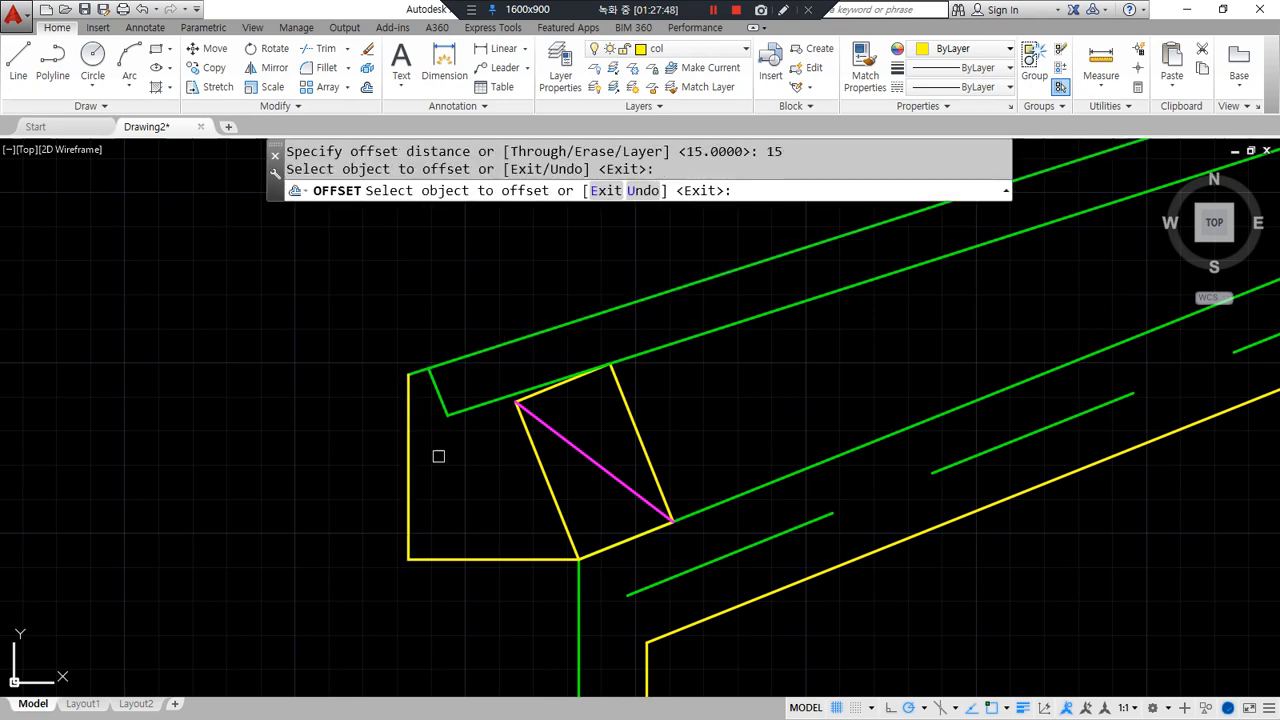
{"action": "left_click", "coordinate": [409, 462]}
{"action": "left_click", "coordinate": [467, 440]}
{"action": "key", "text": "Return"}
- Fillet the offset line with the tile's lower edge and with the horizontal bottom line to close the downturned tile end
{"action": "type", "text": "f FILLET"}
{"action": "key", "text": "Return"}
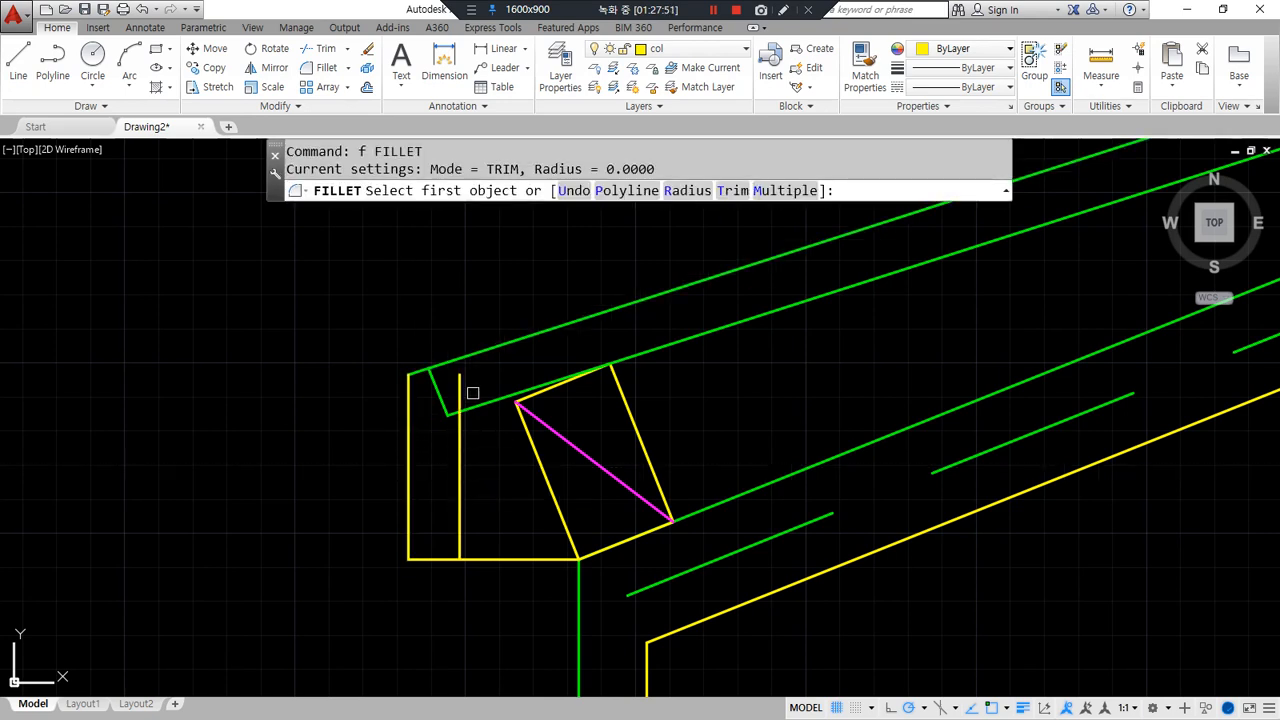
{"action": "left_click", "coordinate": [478, 403]}
{"action": "left_click", "coordinate": [463, 460]}
{"action": "key", "text": "Return"}
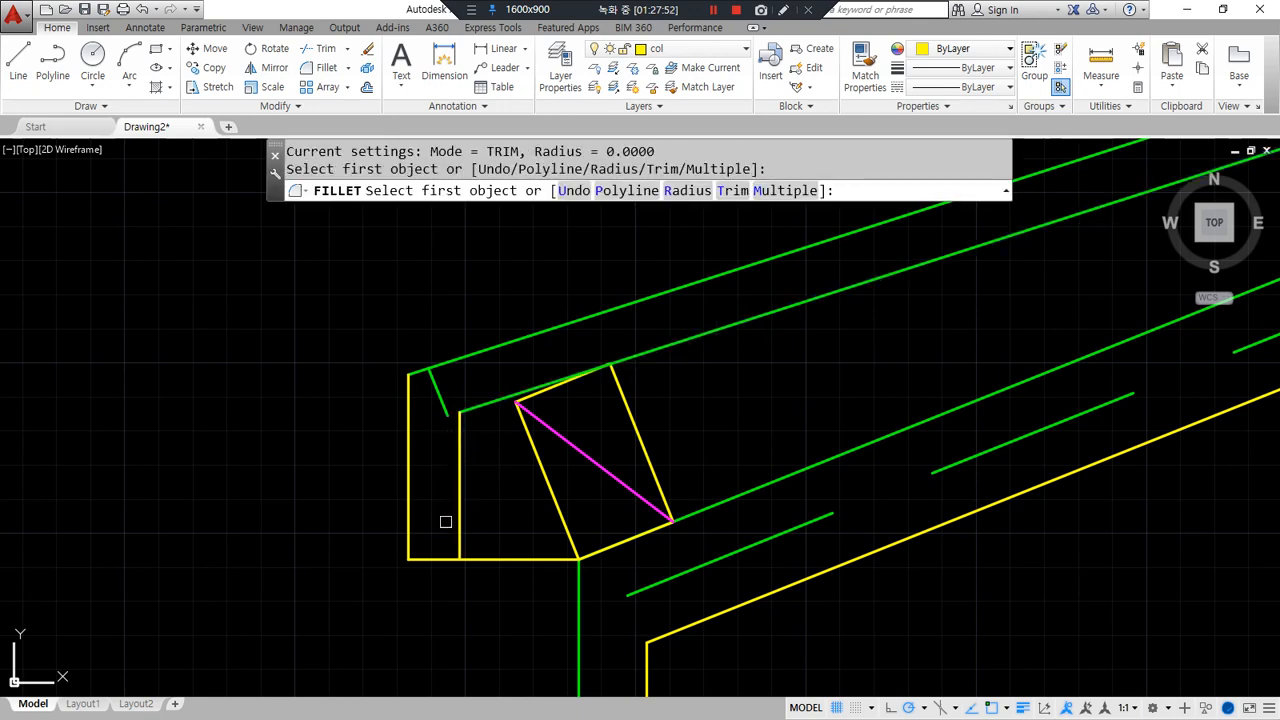
{"action": "left_click", "coordinate": [432, 567]}
{"action": "left_click", "coordinate": [457, 532]}
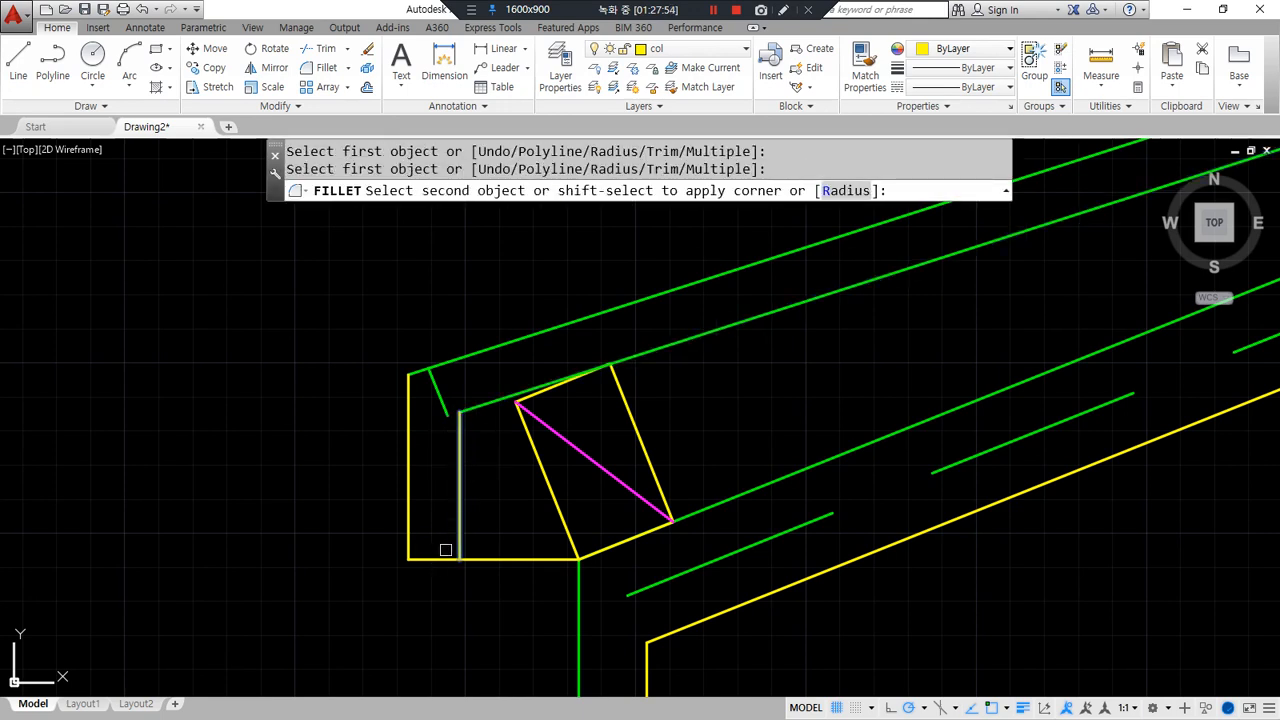
{"action": "left_click", "coordinate": [430, 559]}
- Match the tile's green line properties onto the downturned end's vertical and bottom lines
{"action": "type", "text": "ma"}
{"action": "key", "text": "Return"}
{"action": "left_click", "coordinate": [470, 405]}
{"action": "left_click", "coordinate": [471, 617]}
{"action": "left_click", "coordinate": [346, 507]}
{"action": "key", "text": "Return"}
- Erase the old slanted end line inside the lowest tile
{"action": "left_click", "coordinate": [437, 391]}
{"action": "type", "text": "e"}
{"action": "key", "text": "Return"}
{"action": "scroll", "coordinate": [320, 585], "scroll_direction": "down", "scroll_amount": 2}
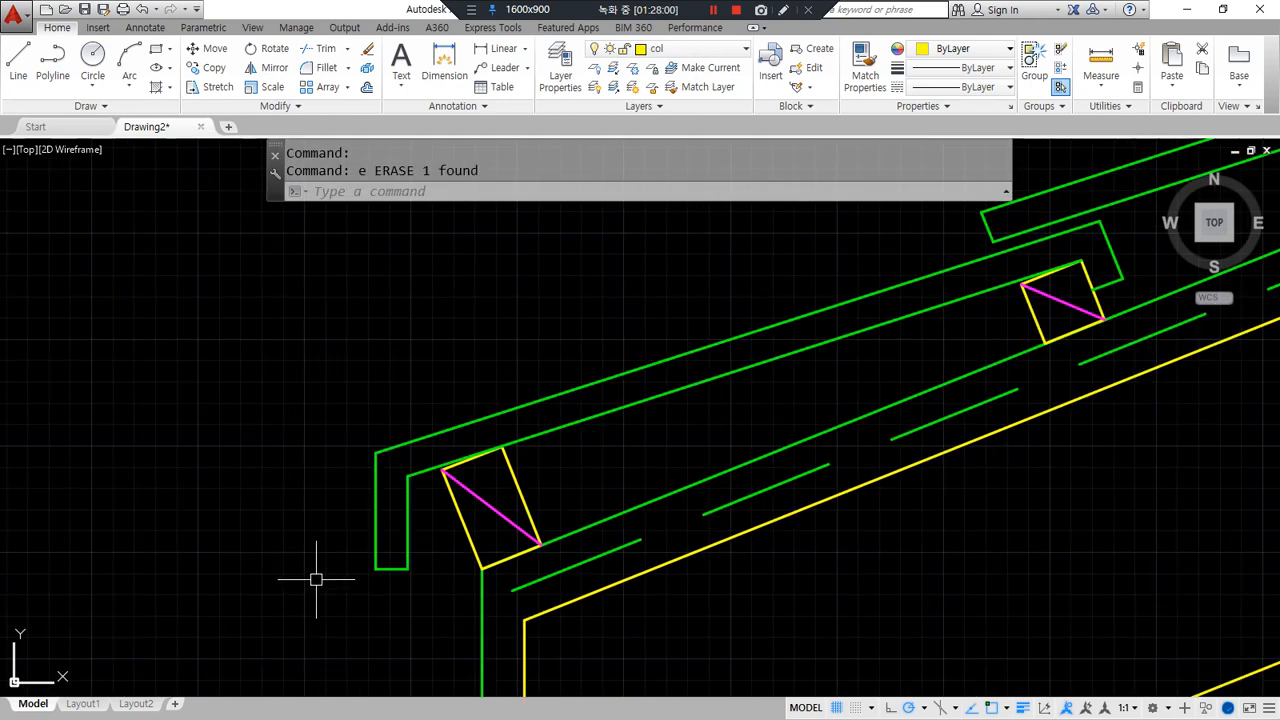
- Examine the downturned eave tile, the tiled roof slope and the overall building section
{"action": "middle_click_drag", "start_coordinate": [372, 425], "coordinate": [632, 408]}
{"action": "right_click_drag", "start_coordinate": [547, 313], "coordinate": [481, 341]}
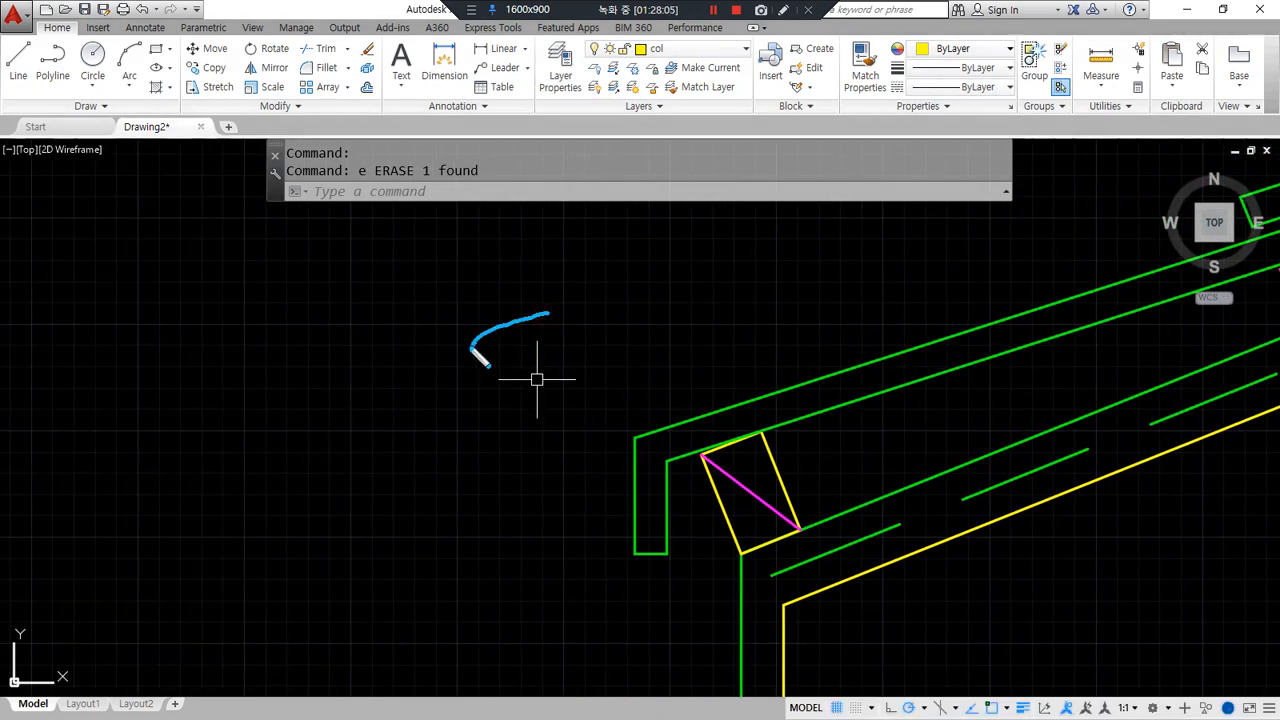
{"action": "right_click_drag", "start_coordinate": [483, 233], "coordinate": [491, 405]}
{"action": "mouse_move", "coordinate": [498, 471]}
{"action": "right_mouse_down"}
{"action": "mouse_move", "coordinate": [308, 500]}
{"action": "mouse_move", "coordinate": [320, 257]}
{"action": "right_mouse_up"}
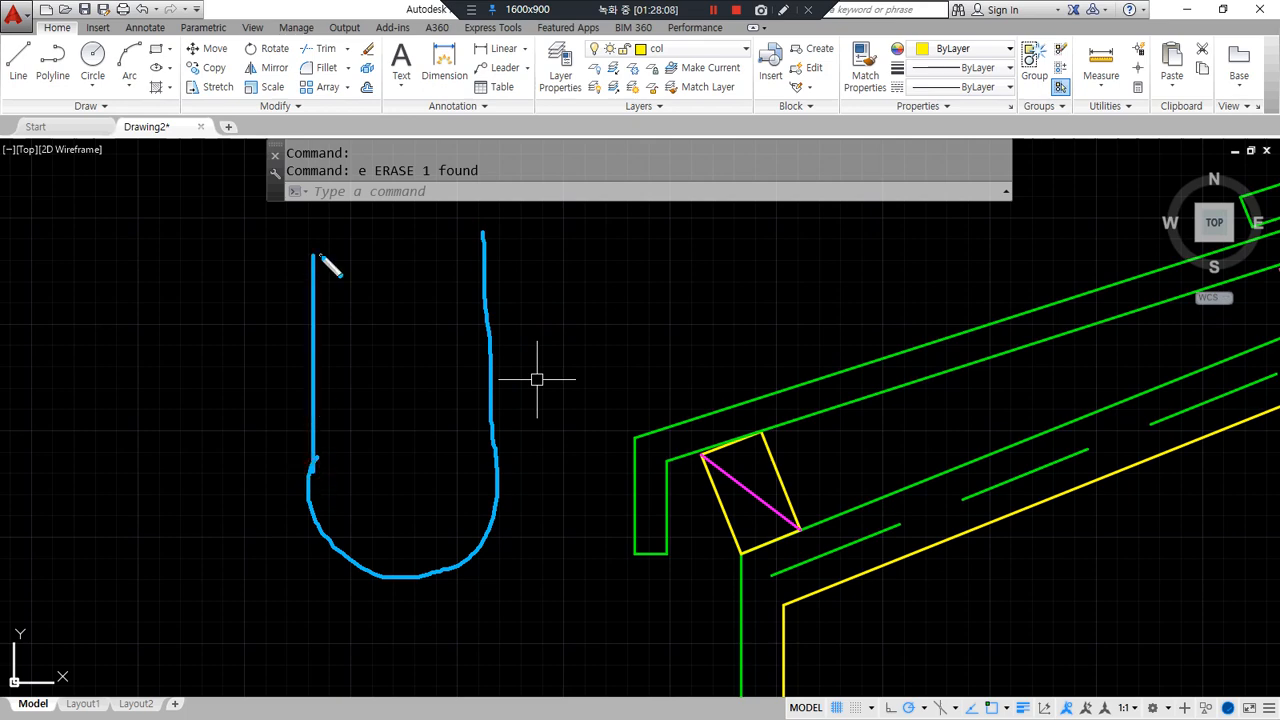
{"action": "right_click_drag", "start_coordinate": [316, 462], "coordinate": [445, 463]}
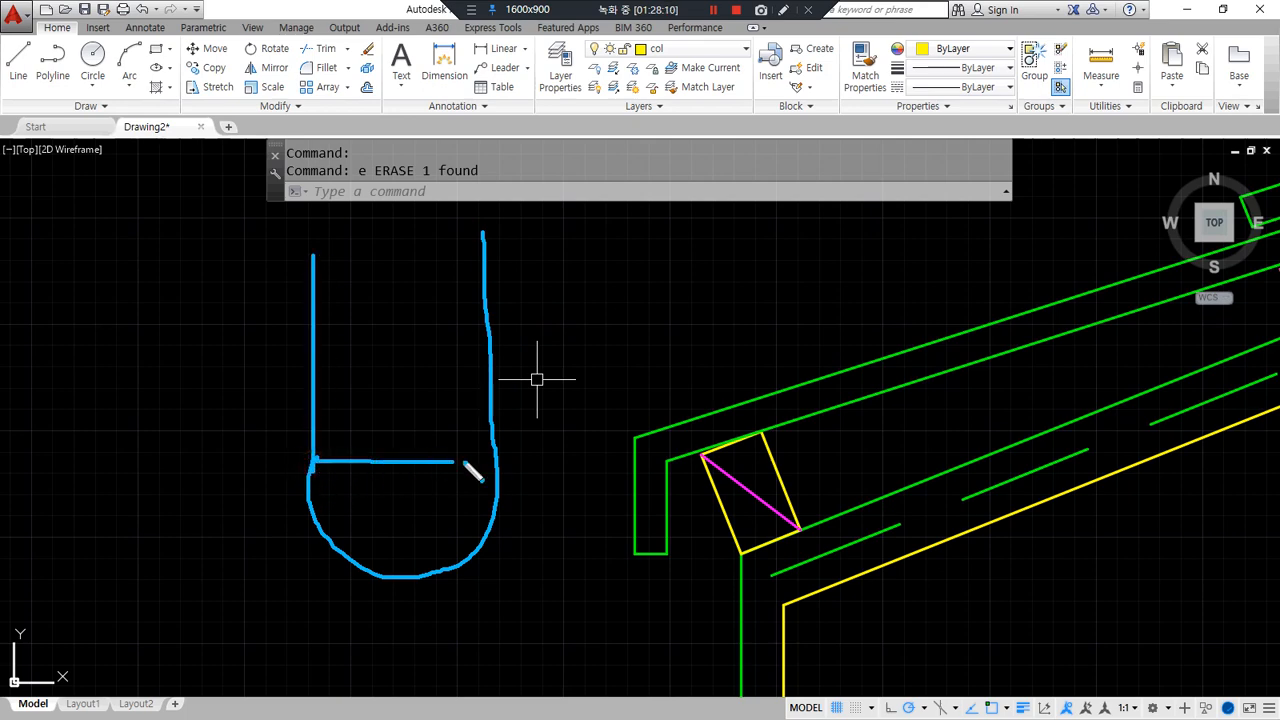
{"action": "mouse_move", "coordinate": [497, 497]}
{"action": "right_mouse_down"}
{"action": "mouse_move", "coordinate": [337, 491]}
{"action": "mouse_move", "coordinate": [320, 478]}
{"action": "right_mouse_up"}
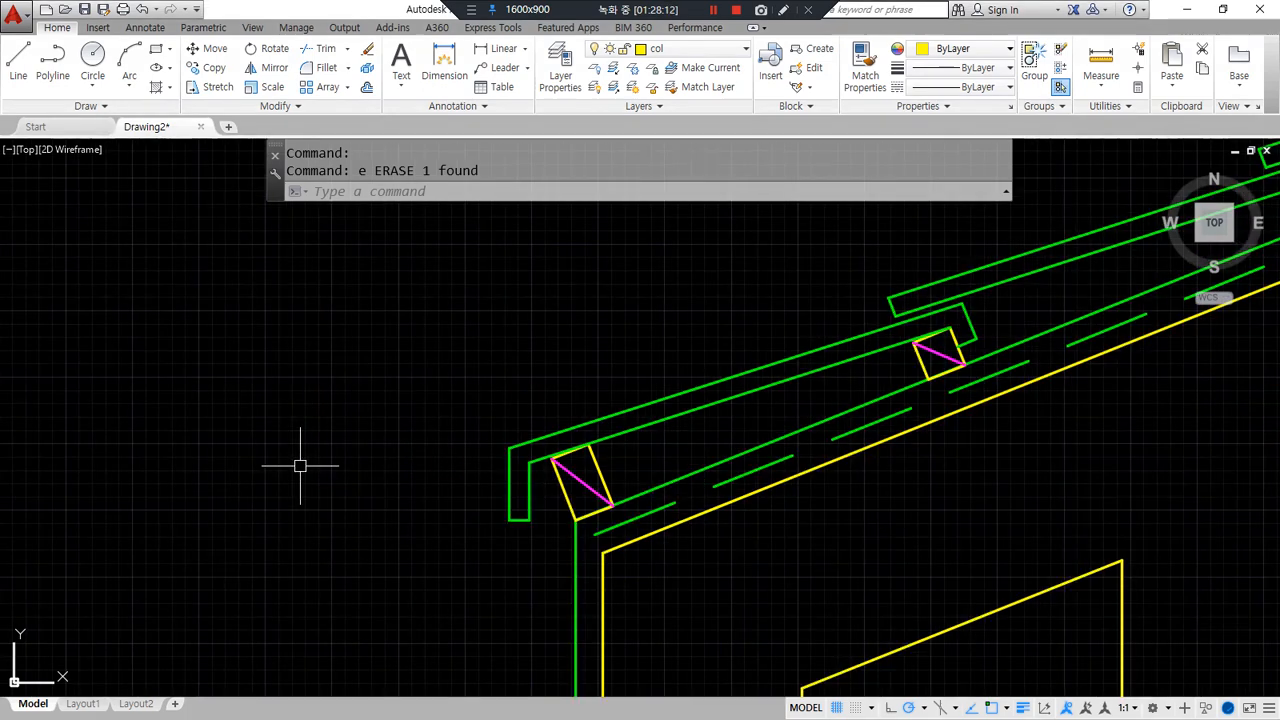
{"action": "middle_click_drag", "start_coordinate": [301, 462], "coordinate": [129, 468]}
{"action": "scroll", "coordinate": [213, 509], "scroll_direction": "up", "scroll_amount": 3}
{"action": "mouse_move", "coordinate": [284, 579]}
{"action": "right_mouse_down"}
{"action": "mouse_move", "coordinate": [316, 543]}
{"action": "mouse_move", "coordinate": [200, 557]}
{"action": "right_mouse_up"}
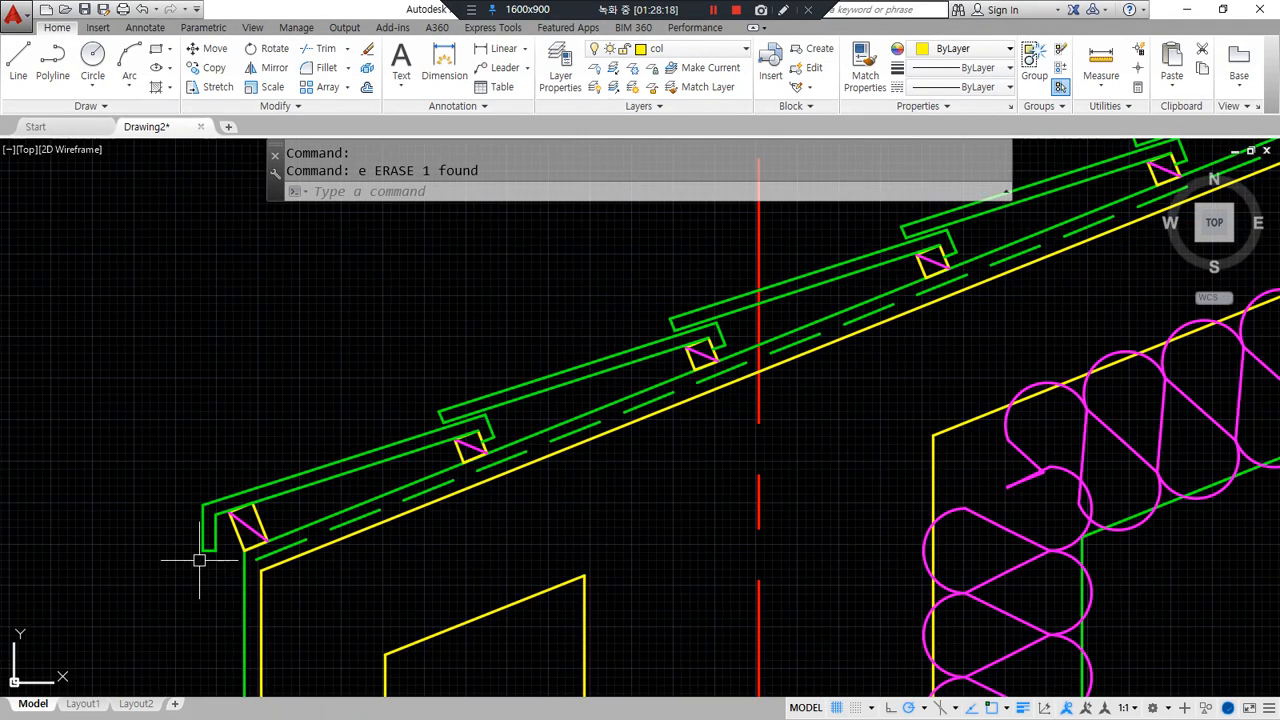
{"action": "scroll", "coordinate": [200, 559], "scroll_direction": "down", "scroll_amount": 8}
{"action": "mouse_move", "coordinate": [390, 499]}
{"action": "middle_mouse_down"}
{"action": "mouse_move", "coordinate": [374, 304]}
{"action": "mouse_move", "coordinate": [374, 338]}
{"action": "middle_mouse_up"}
{"action": "middle_click_drag", "start_coordinate": [376, 427], "coordinate": [397, 398]}
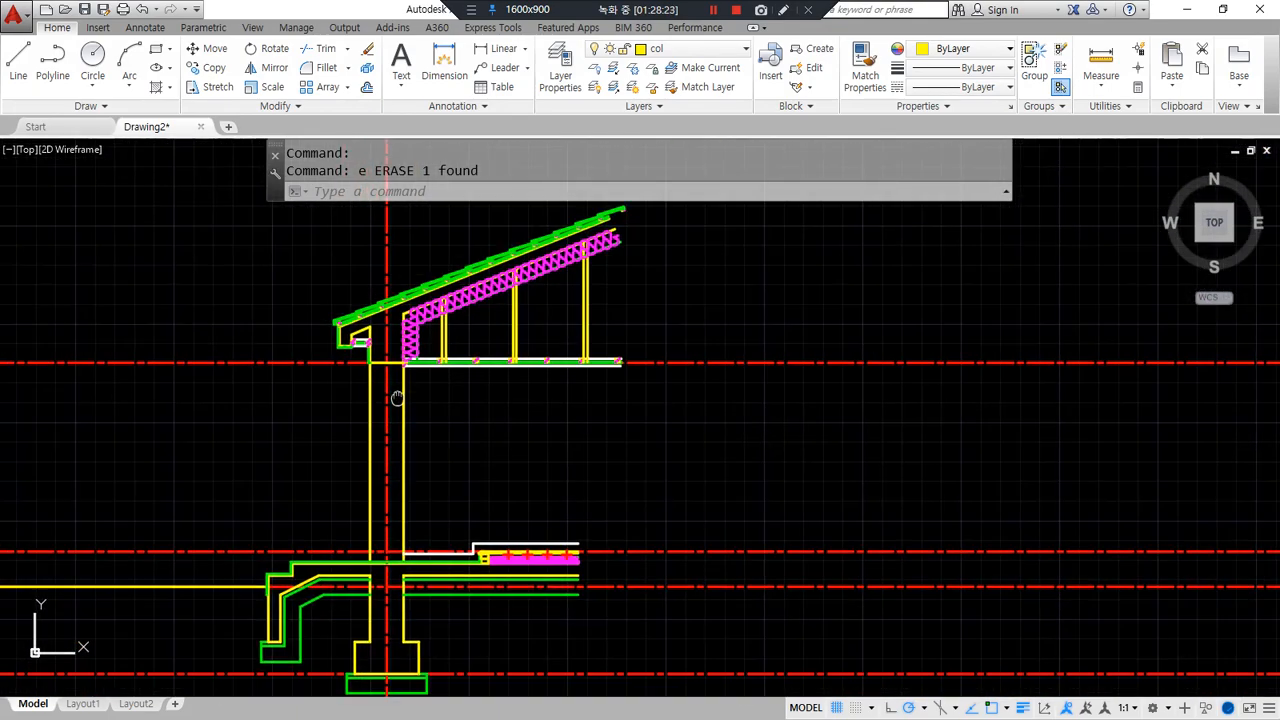